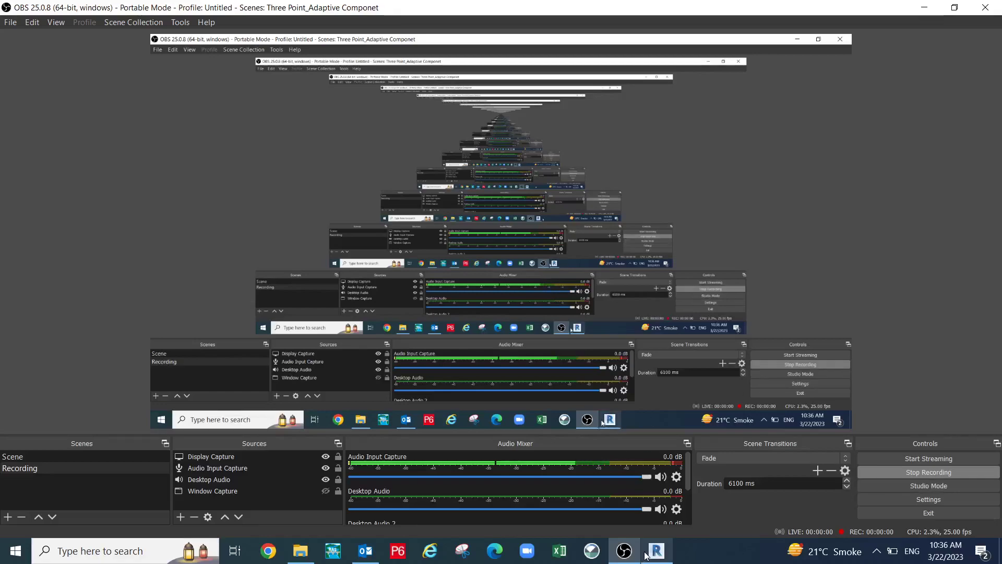
Switch to Revit and examine the labelled length dimensions of the screen chamber on the Level 1 plan, from inlet to outlet.
{"action": "left_click", "coordinate": [657, 551]}
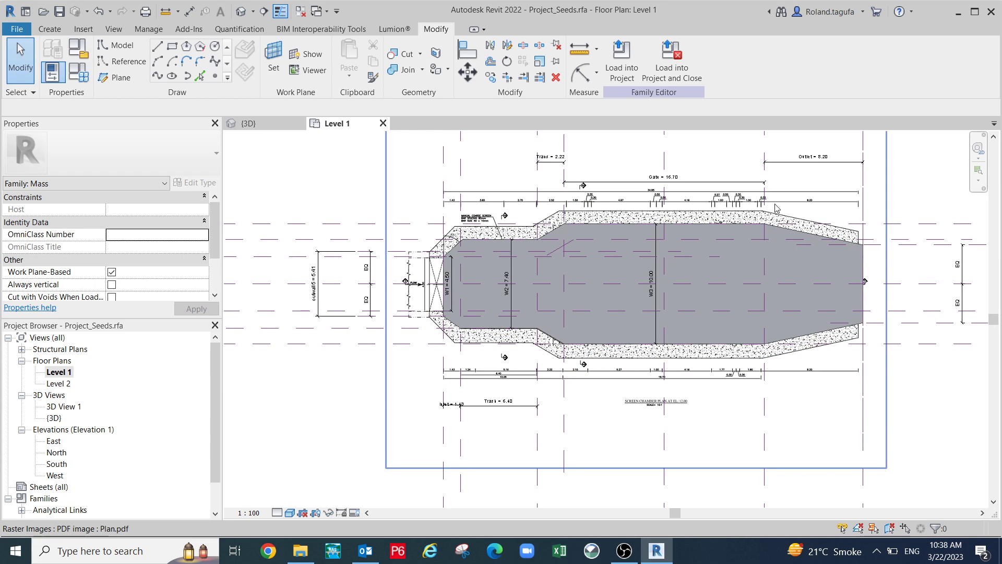
{"action": "key", "text": "Tab"}
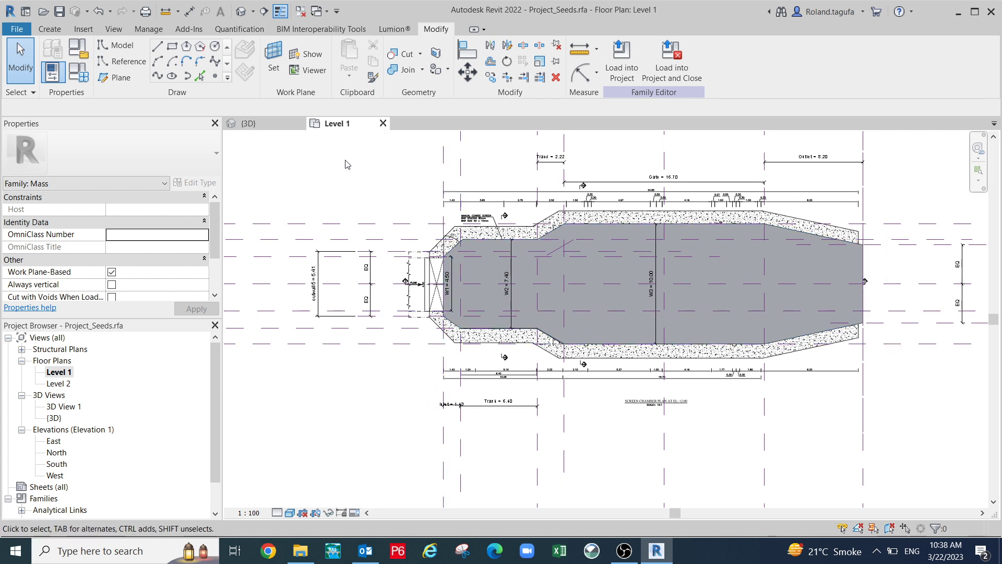
{"action": "mouse_move", "coordinate": [631, 243]}
{"action": "middle_mouse_down"}
{"action": "mouse_move", "coordinate": [621, 282]}
{"action": "mouse_move", "coordinate": [624, 230]}
{"action": "middle_mouse_up"}
{"action": "scroll", "coordinate": [626, 232], "scroll_direction": "up", "scroll_amount": 3}
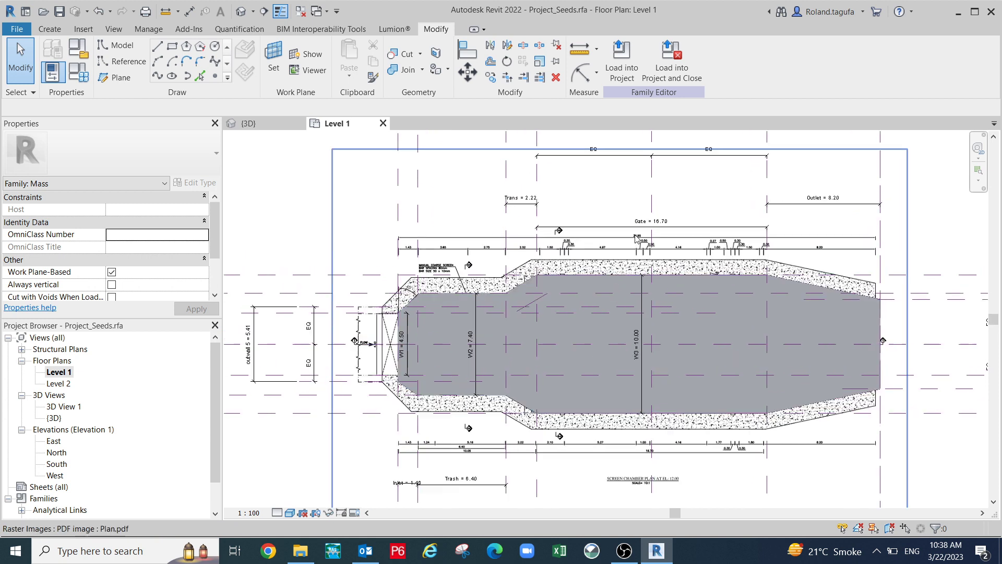
{"action": "mouse_move", "coordinate": [501, 298]}
{"action": "middle_mouse_down"}
{"action": "mouse_move", "coordinate": [511, 240]}
{"action": "mouse_move", "coordinate": [512, 295]}
{"action": "middle_mouse_up"}
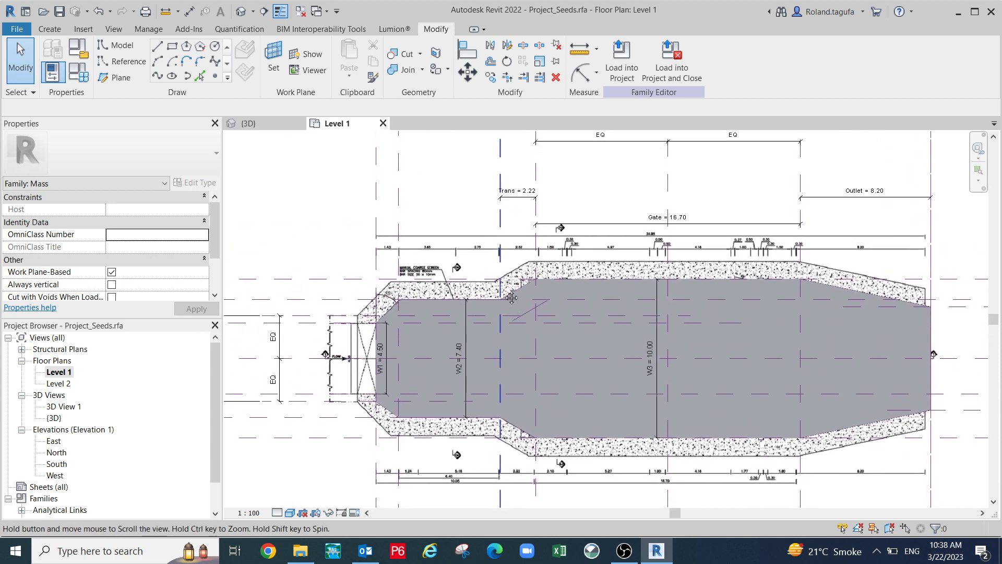
{"action": "scroll", "coordinate": [514, 352], "scroll_direction": "down", "scroll_amount": 1}
{"action": "middle_click_drag", "start_coordinate": [514, 352], "coordinate": [510, 224]}
{"action": "scroll", "coordinate": [470, 358], "scroll_direction": "up", "scroll_amount": 4}
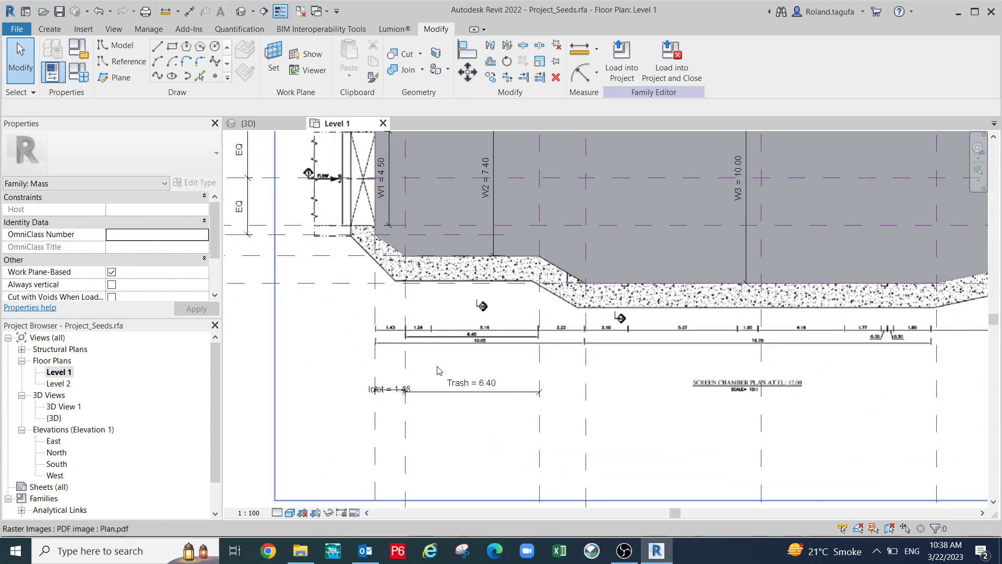
{"action": "middle_click_drag", "start_coordinate": [449, 342], "coordinate": [469, 308]}
{"action": "scroll", "coordinate": [464, 306], "scroll_direction": "up", "scroll_amount": 2}
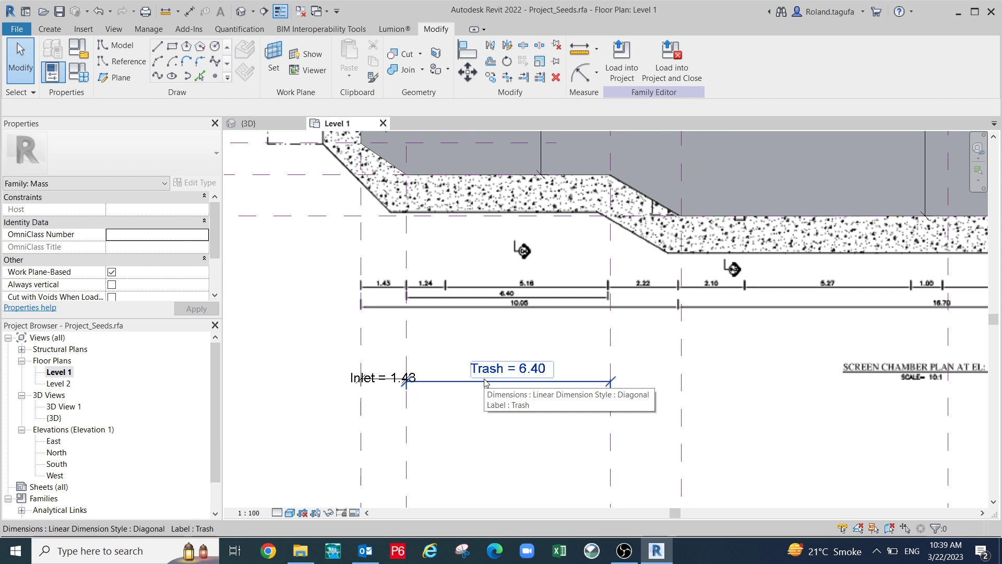
{"action": "scroll", "coordinate": [485, 381], "scroll_direction": "down", "scroll_amount": 2}
{"action": "middle_click_drag", "start_coordinate": [546, 378], "coordinate": [447, 468]}
{"action": "scroll", "coordinate": [491, 405], "scroll_direction": "down", "scroll_amount": 2}
{"action": "middle_click_drag", "start_coordinate": [551, 305], "coordinate": [511, 428]}
{"action": "scroll", "coordinate": [565, 293], "scroll_direction": "up", "scroll_amount": 1}
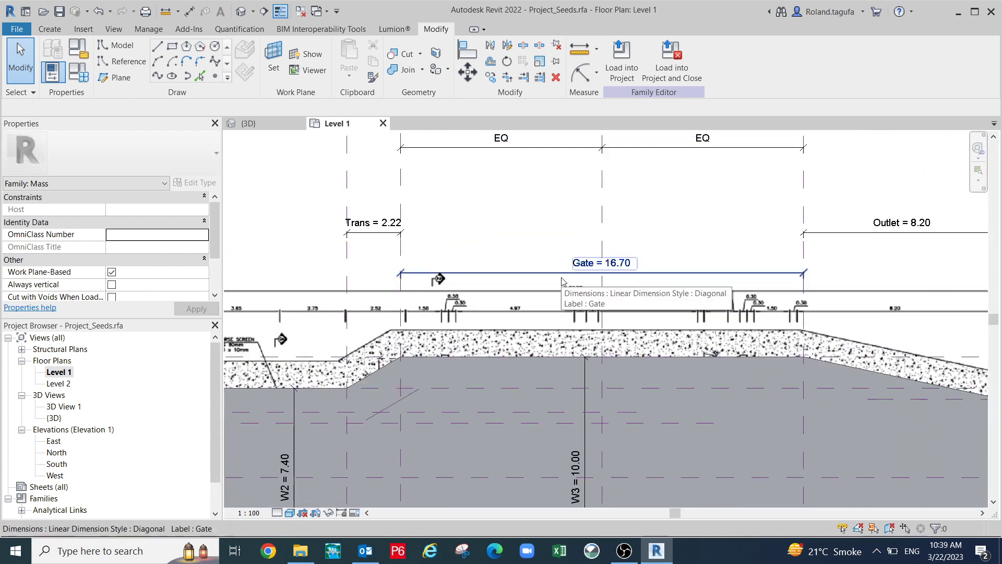
{"action": "scroll", "coordinate": [824, 260], "scroll_direction": "up", "scroll_amount": 1}
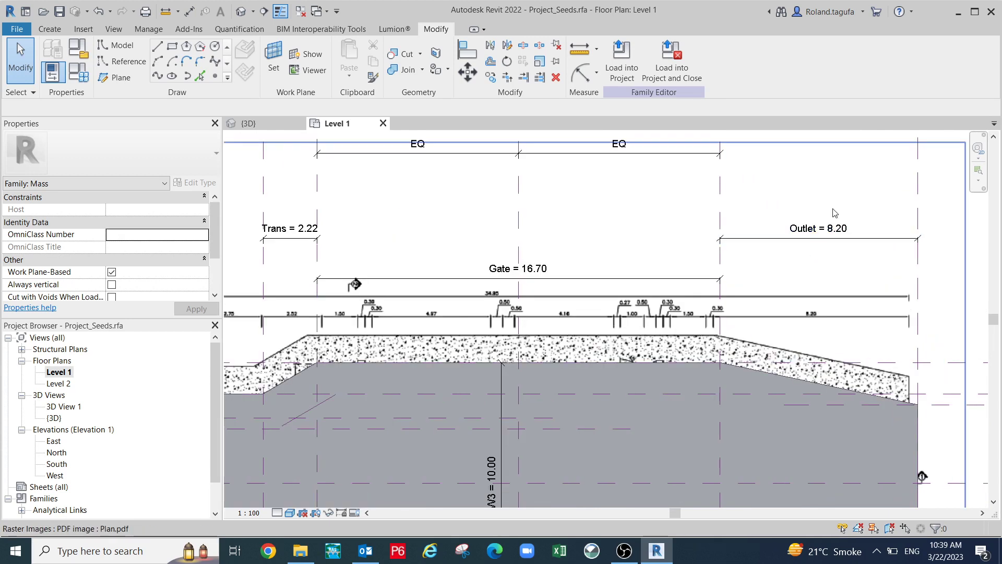
{"action": "scroll", "coordinate": [842, 213], "scroll_direction": "down", "scroll_amount": 1}
{"action": "middle_click_drag", "start_coordinate": [651, 286], "coordinate": [762, 184]}
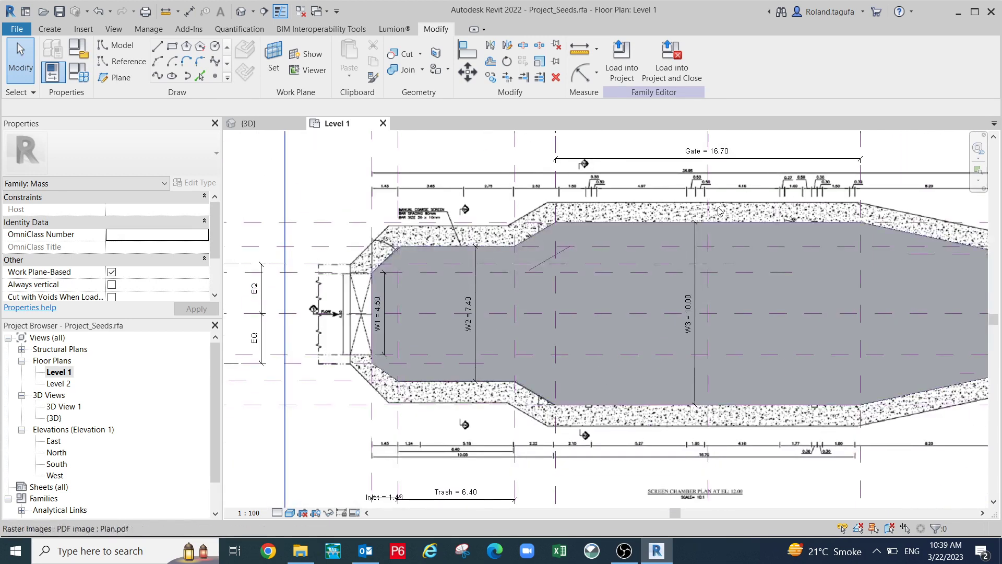
Examine the outer wall, W1, W2 and W3 width dimensions and the equal spacing constraints on the Level 1 plan.
{"action": "middle_click_drag", "start_coordinate": [354, 292], "coordinate": [572, 257]}
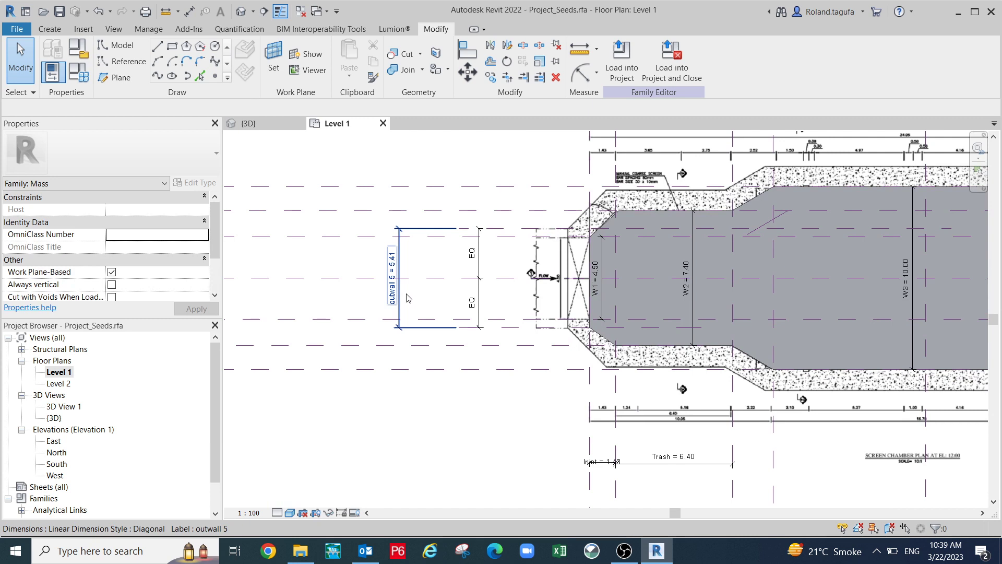
{"action": "middle_click_drag", "start_coordinate": [488, 317], "coordinate": [414, 324]}
{"action": "scroll", "coordinate": [474, 293], "scroll_direction": "up", "scroll_amount": 1}
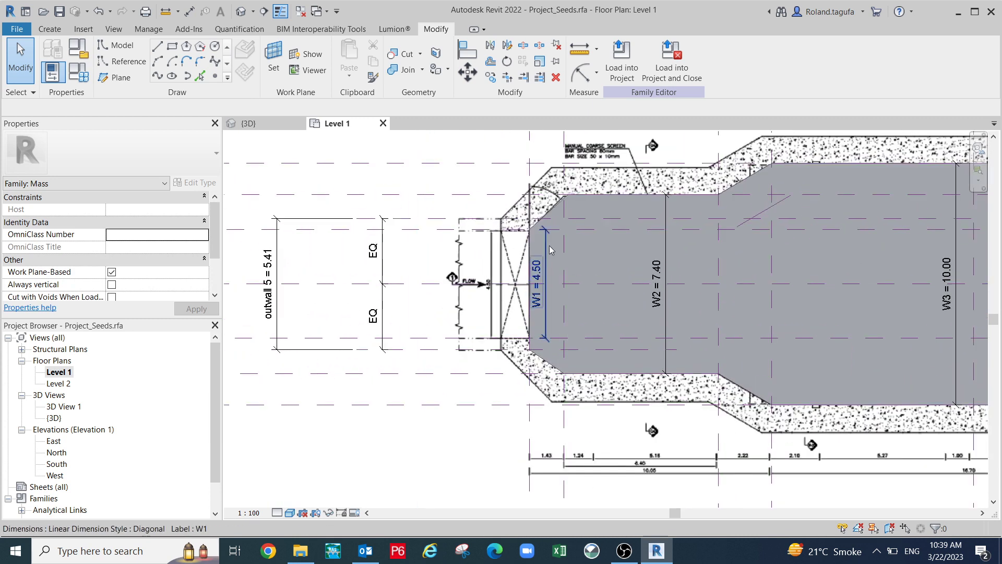
{"action": "middle_click_drag", "start_coordinate": [723, 253], "coordinate": [599, 278]}
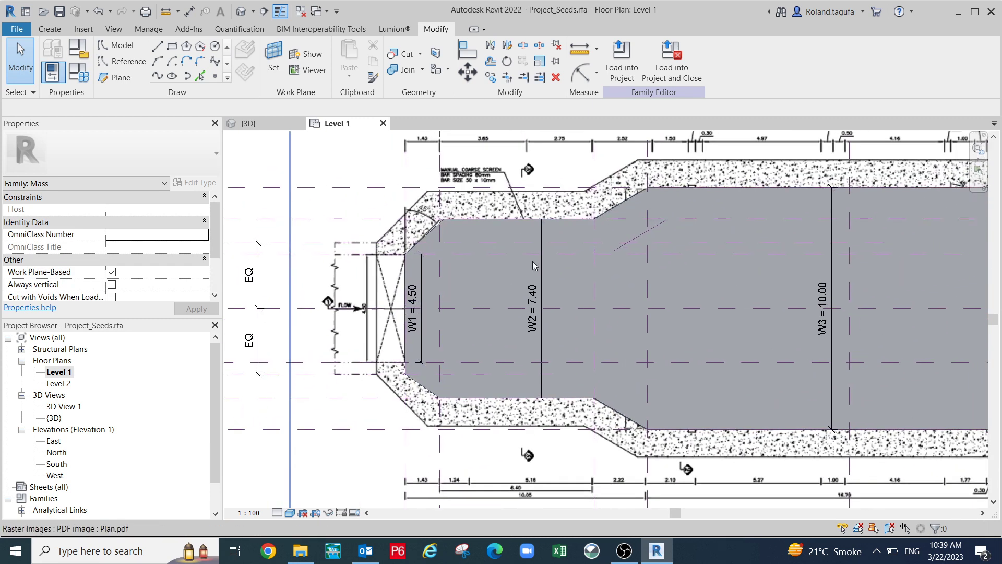
{"action": "middle_click_drag", "start_coordinate": [710, 293], "coordinate": [549, 302]}
{"action": "scroll", "coordinate": [713, 308], "scroll_direction": "down", "scroll_amount": 1}
{"action": "middle_click_drag", "start_coordinate": [725, 333], "coordinate": [501, 371]}
{"action": "scroll", "coordinate": [806, 337], "scroll_direction": "down", "scroll_amount": 1}
{"action": "middle_click_drag", "start_coordinate": [886, 363], "coordinate": [783, 332]}
{"action": "scroll", "coordinate": [760, 349], "scroll_direction": "down", "scroll_amount": 1}
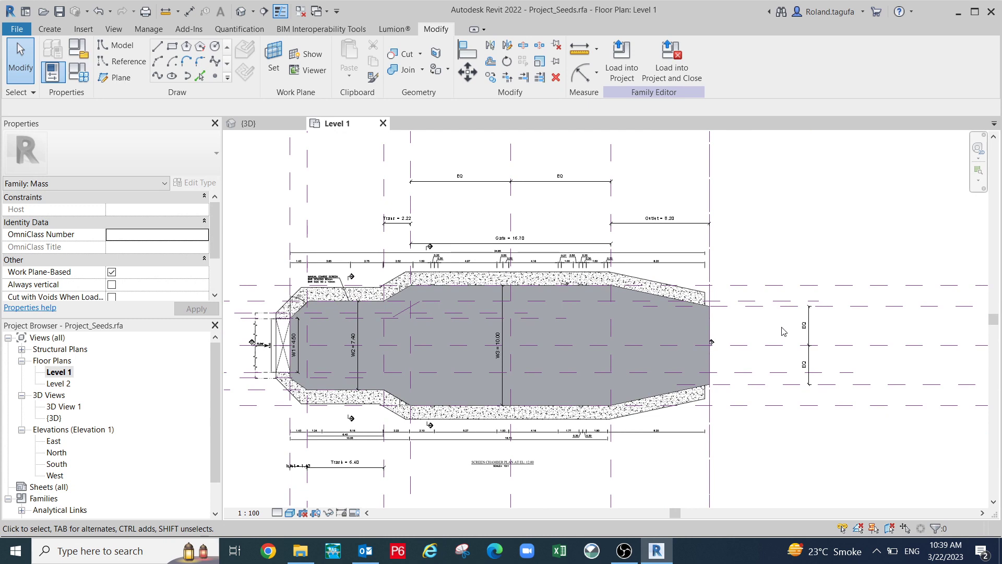
Review the constraint and dimension parameters in the family types and leave them unchanged.
{"action": "left_click", "coordinate": [86, 78]}
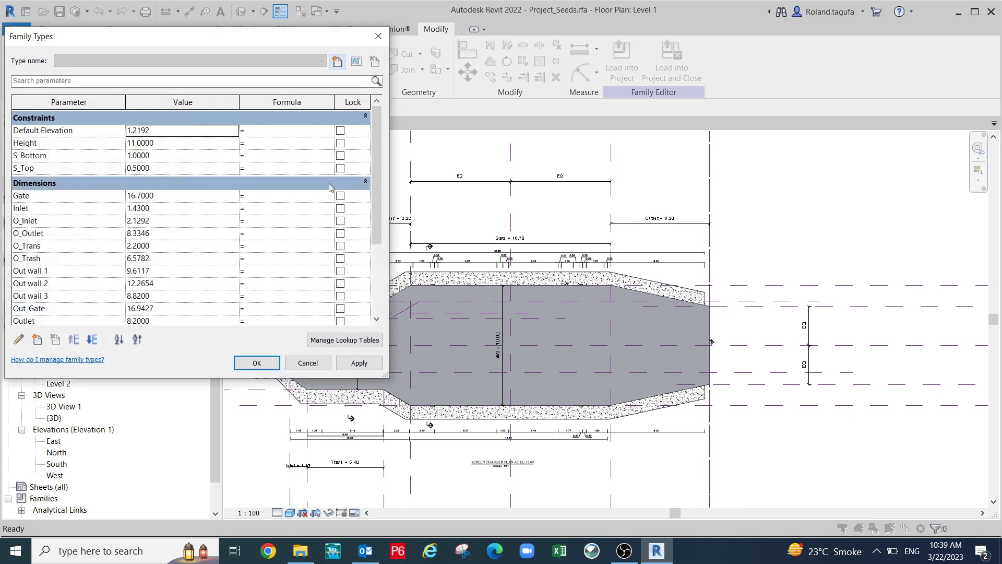
{"action": "left_click_drag", "start_coordinate": [376, 162], "coordinate": [352, 134]}
{"action": "scroll", "coordinate": [360, 152], "scroll_direction": "down", "scroll_amount": 5}
{"action": "scroll", "coordinate": [365, 161], "scroll_direction": "up", "scroll_amount": 5}
{"action": "scroll", "coordinate": [375, 175], "scroll_direction": "down", "scroll_amount": 3}
{"action": "scroll", "coordinate": [385, 187], "scroll_direction": "up", "scroll_amount": 1}
{"action": "scroll", "coordinate": [365, 178], "scroll_direction": "down", "scroll_amount": 3}
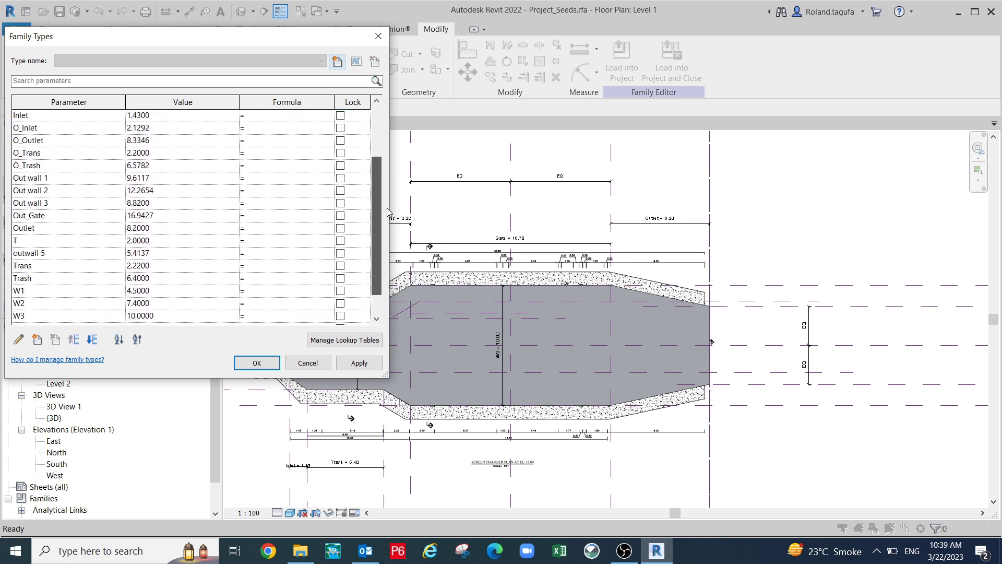
{"action": "scroll", "coordinate": [270, 154], "scroll_direction": "up", "scroll_amount": 5}
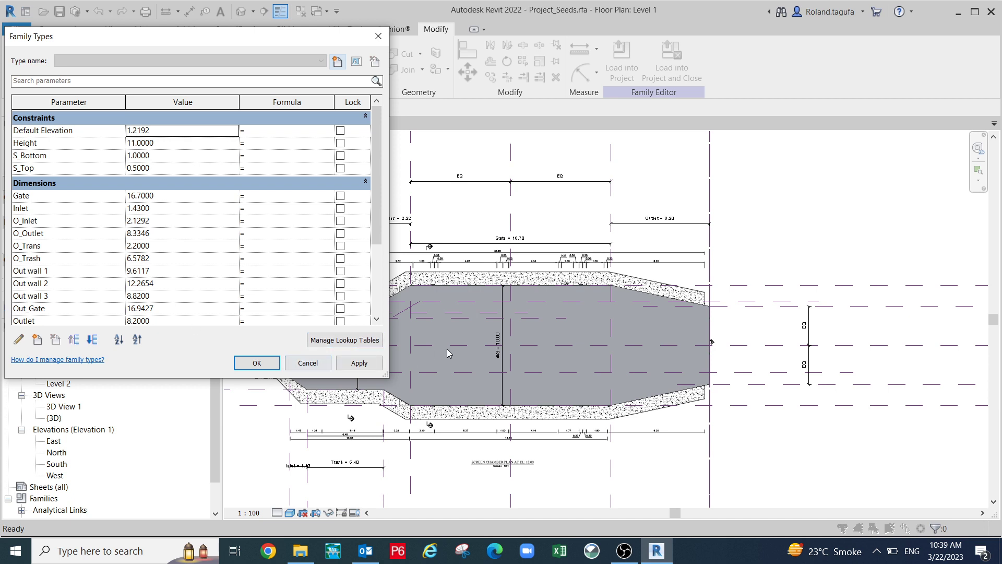
{"action": "left_click", "coordinate": [302, 364]}
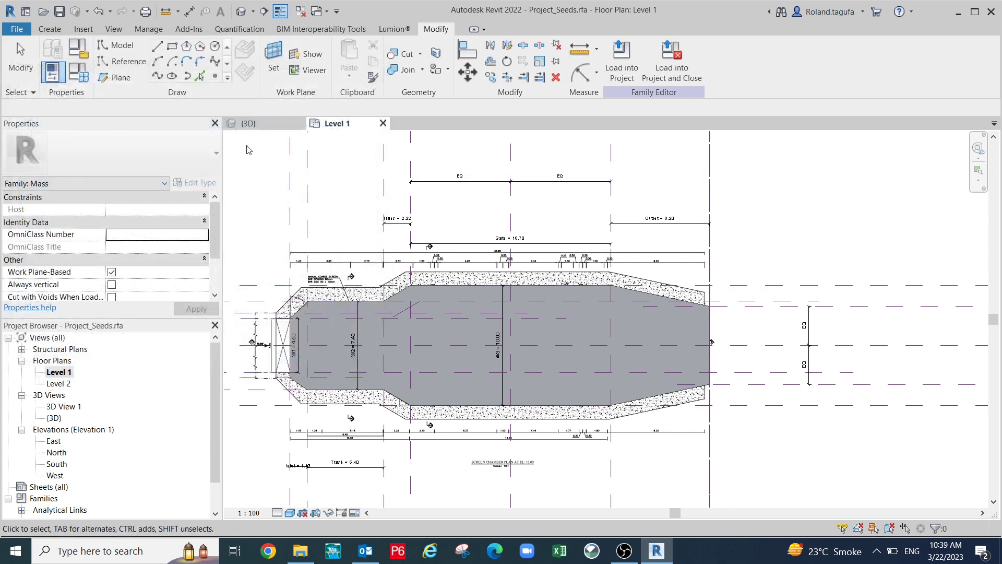
Open the 3D view and inspect the chamber mass from several sides.
{"action": "left_click", "coordinate": [250, 124]}
{"action": "middle_click_drag", "start_coordinate": [375, 186], "coordinate": [432, 227], "text": "shift"}
{"action": "middle_click_drag", "start_coordinate": [434, 297], "coordinate": [516, 345], "text": "shift"}
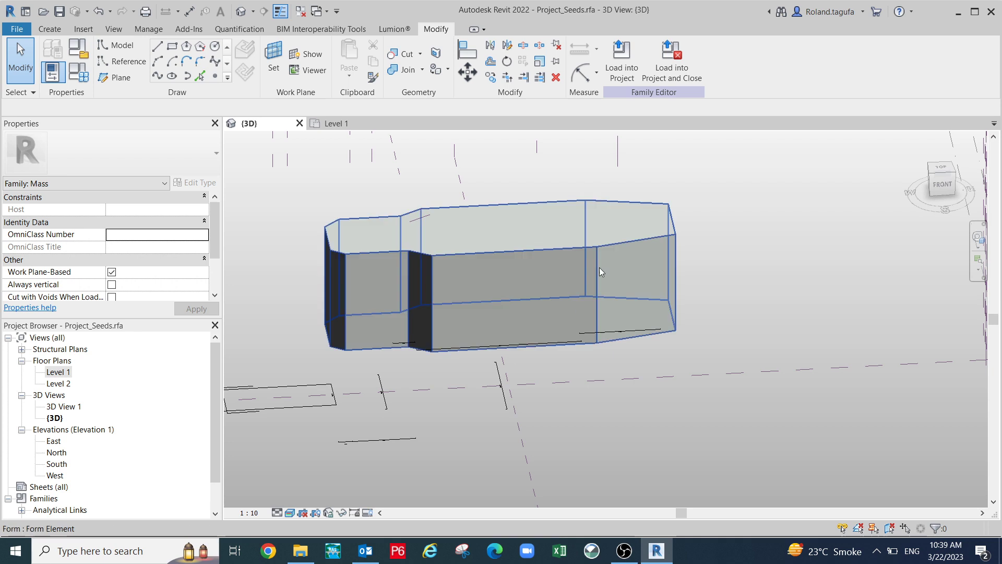
{"action": "mouse_move", "coordinate": [678, 320]}
{"action": "middle_mouse_down", "text": "shift"}
{"action": "mouse_move", "coordinate": [651, 351]}
{"action": "mouse_move", "coordinate": [680, 295]}
{"action": "mouse_move", "coordinate": [663, 313]}
{"action": "mouse_move", "coordinate": [694, 275]}
{"action": "mouse_move", "coordinate": [712, 300]}
{"action": "mouse_move", "coordinate": [624, 295]}
{"action": "mouse_move", "coordinate": [627, 317]}
{"action": "mouse_move", "coordinate": [618, 316]}
{"action": "mouse_move", "coordinate": [653, 322]}
{"action": "mouse_move", "coordinate": [657, 375]}
{"action": "middle_mouse_up", "text": "shift"}
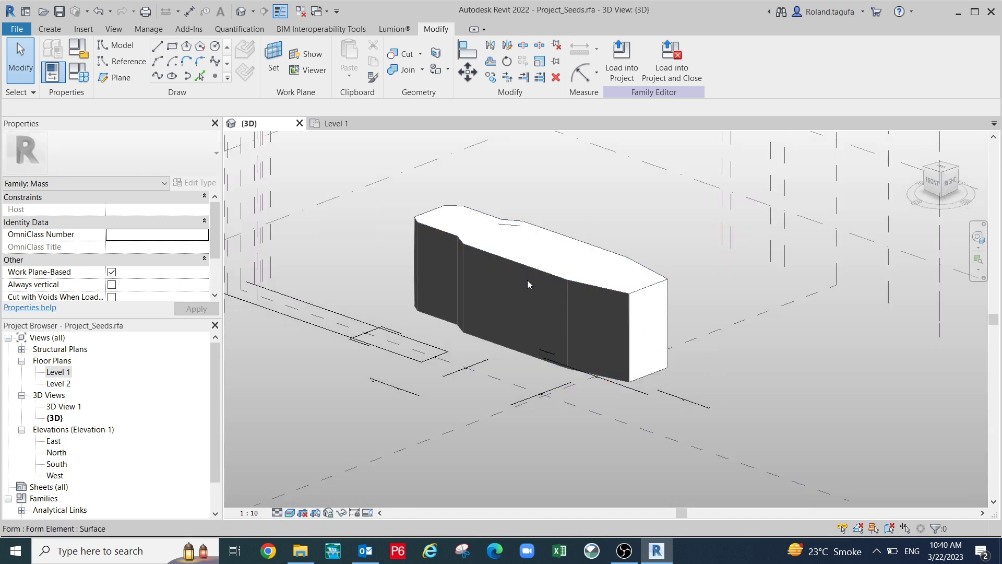
{"action": "scroll", "coordinate": [519, 326], "scroll_direction": "up", "scroll_amount": 4}
{"action": "middle_click_drag", "start_coordinate": [621, 330], "coordinate": [715, 372]}
{"action": "scroll", "coordinate": [715, 372], "scroll_direction": "down", "scroll_amount": 1}
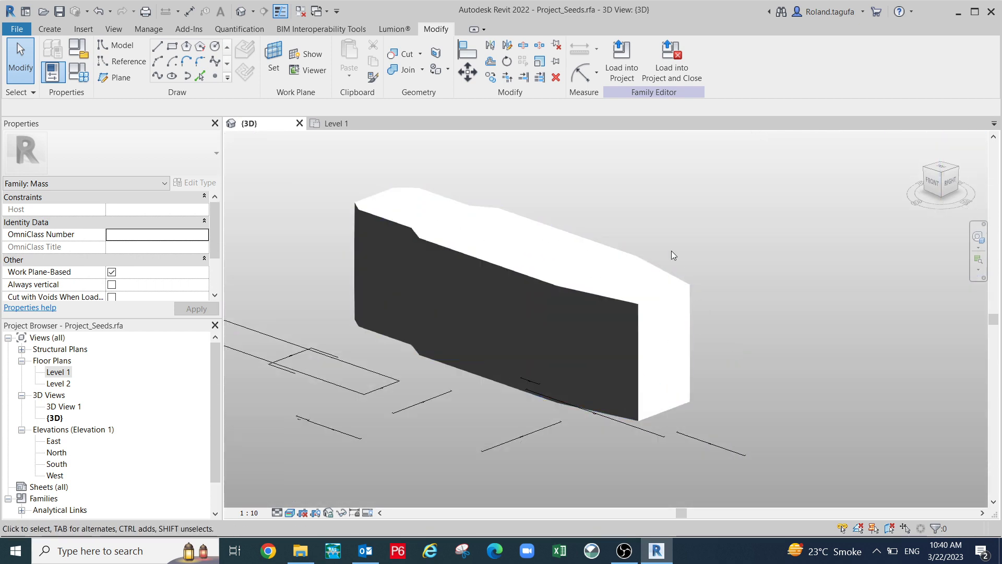
{"action": "left_click", "coordinate": [614, 305]}
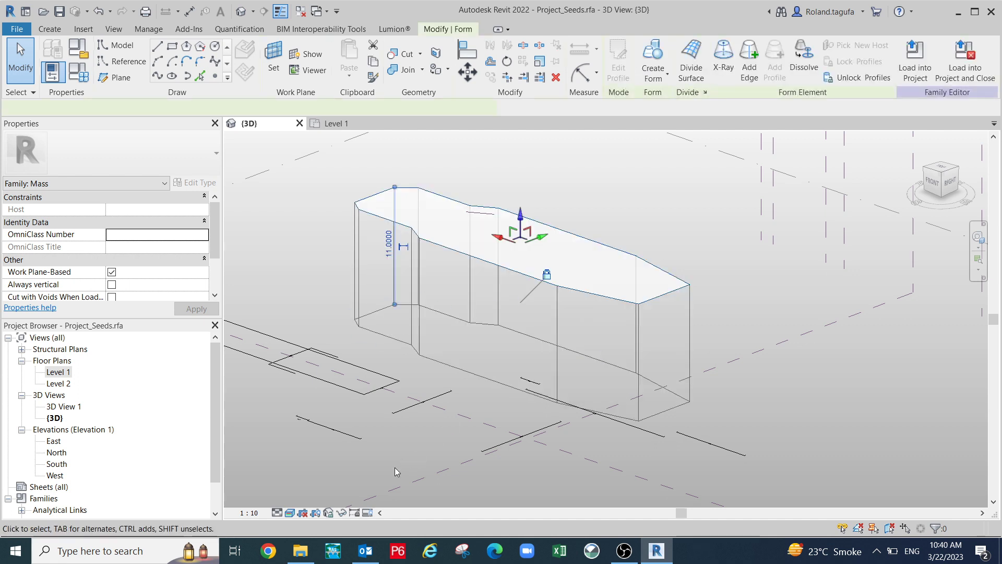
{"action": "left_click", "coordinate": [342, 513]}
{"action": "left_click", "coordinate": [733, 409]}
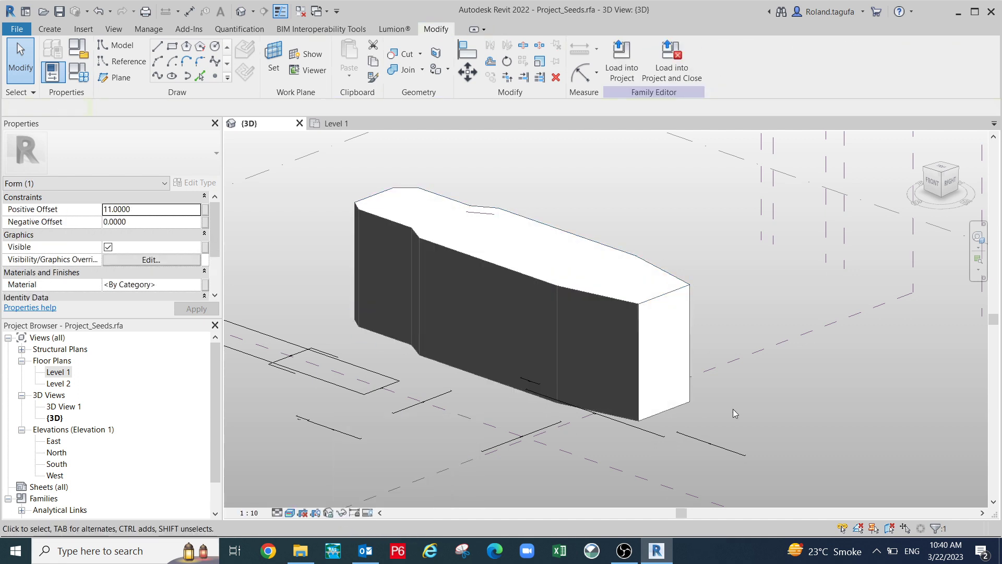
Select the whole chain of reference lines around the base of the mass and inspect it.
{"action": "middle_click_drag", "start_coordinate": [428, 372], "coordinate": [475, 358]}
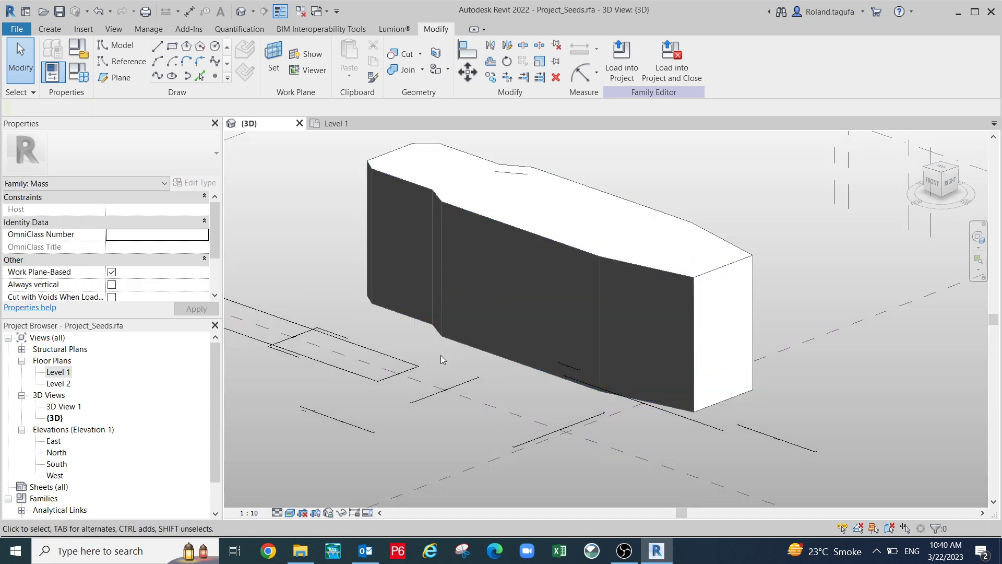
{"action": "key", "text": "Tab"}
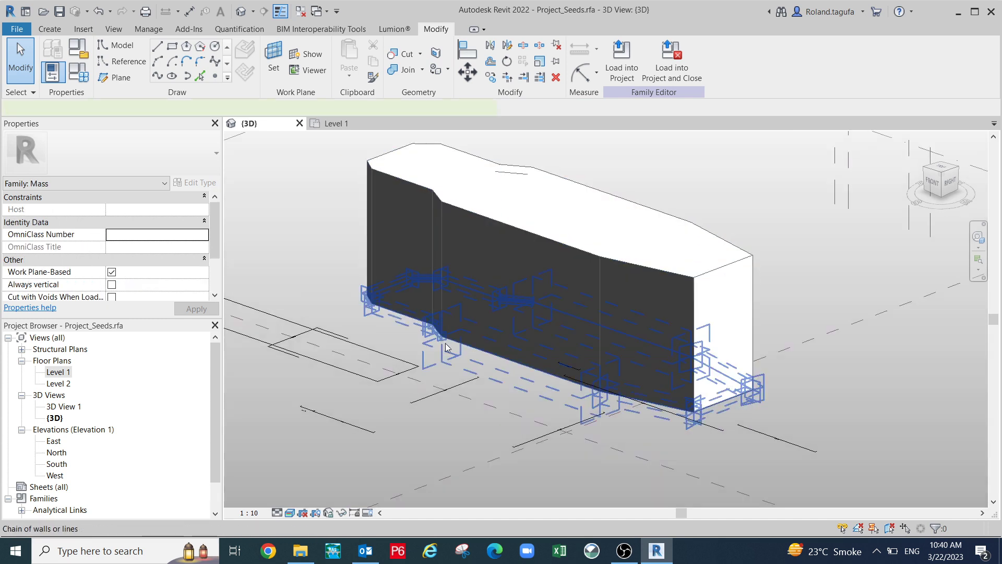
{"action": "left_click", "coordinate": [447, 347]}
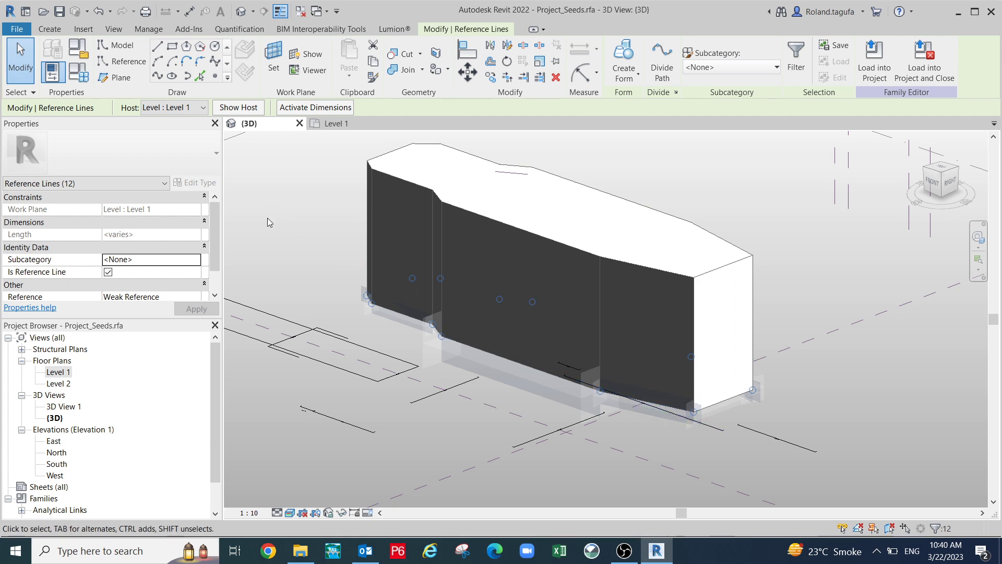
{"action": "scroll", "coordinate": [533, 322], "scroll_direction": "down", "scroll_amount": 3}
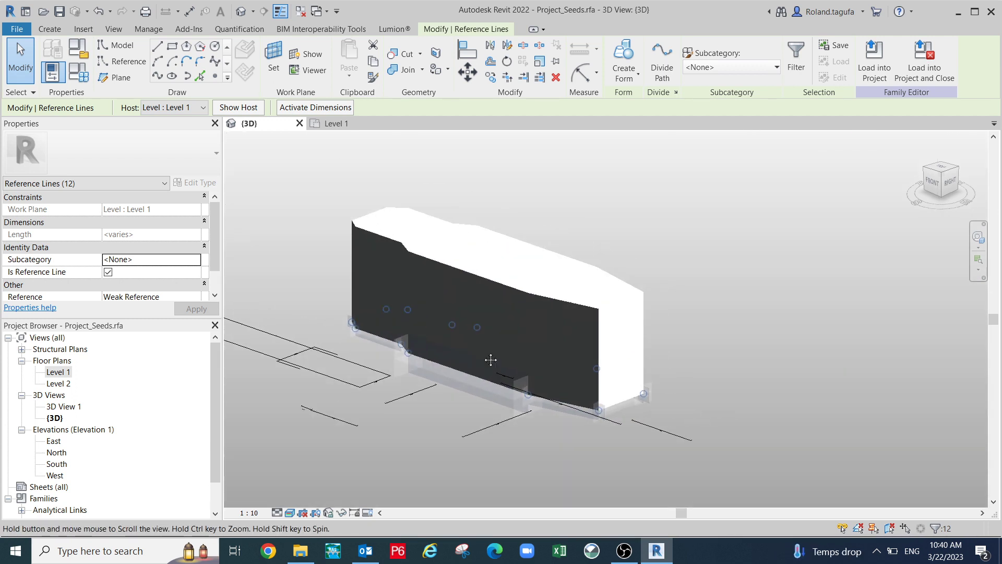
{"action": "scroll", "coordinate": [510, 340], "scroll_direction": "up", "scroll_amount": 2}
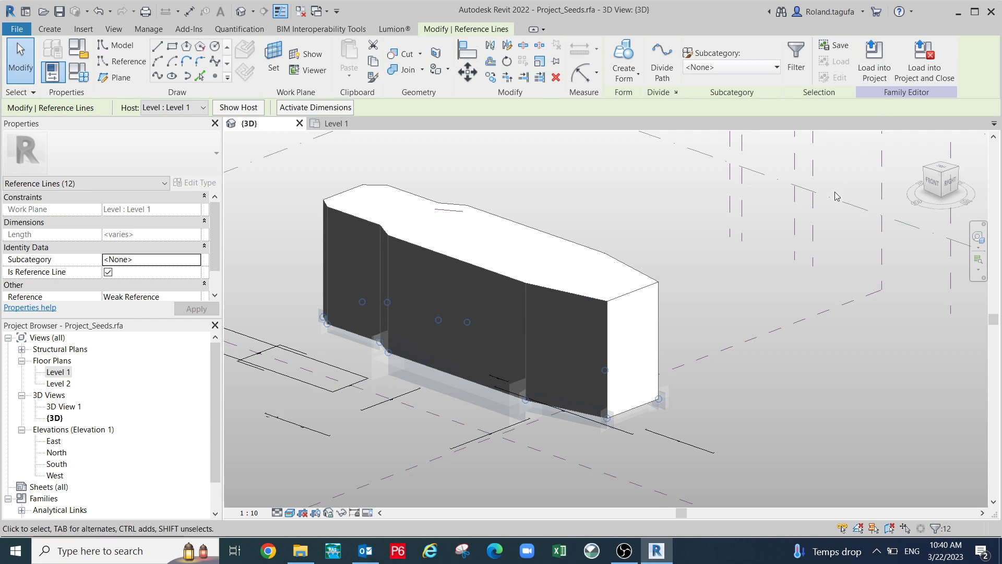
{"action": "middle_click_drag", "start_coordinate": [873, 215], "coordinate": [891, 184]}
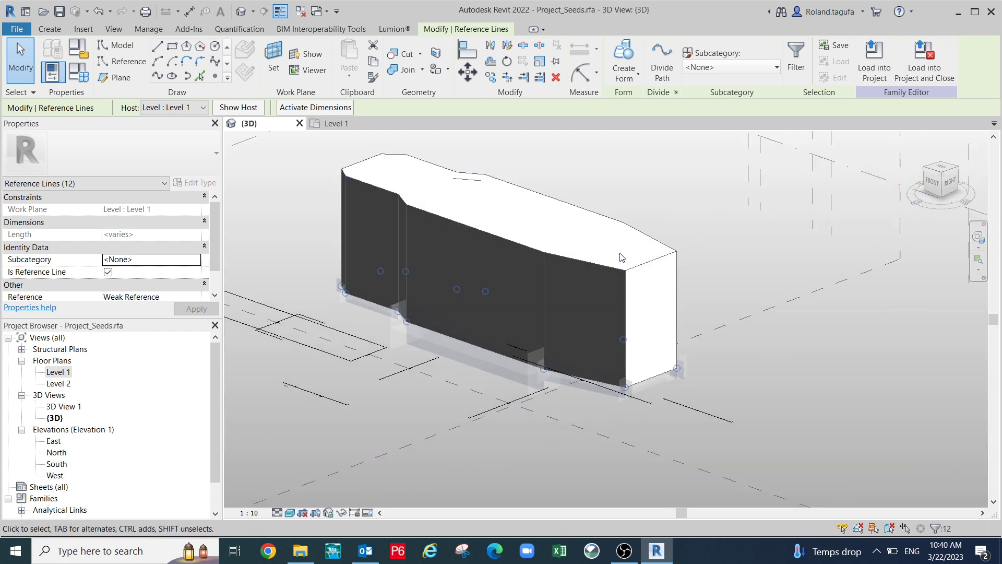
{"action": "middle_click_drag", "start_coordinate": [791, 365], "coordinate": [778, 405]}
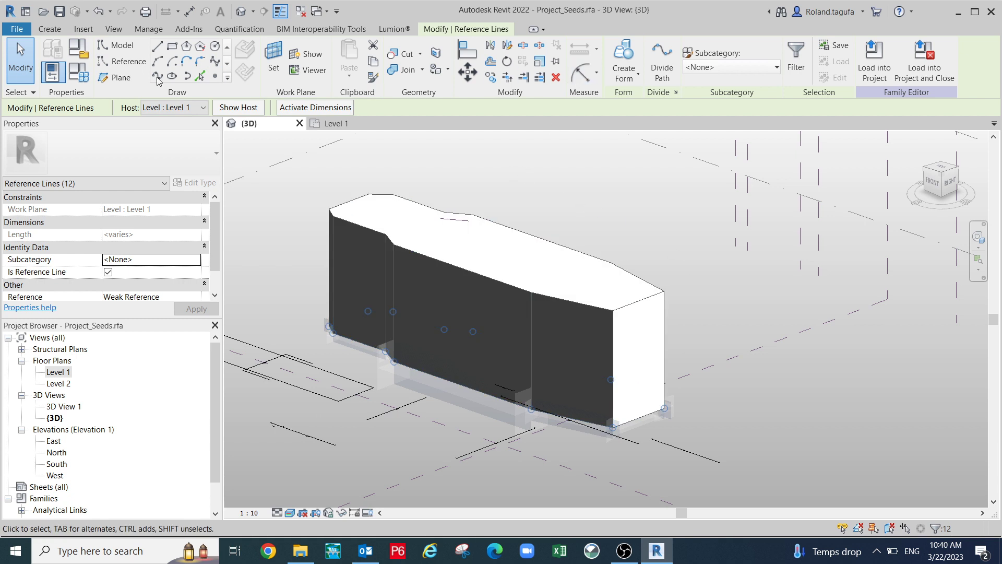
Create a new family from the English Metric Generic Model Adaptive template and return to the 3D view of Project_Seeds.
{"action": "left_click", "coordinate": [25, 11]}
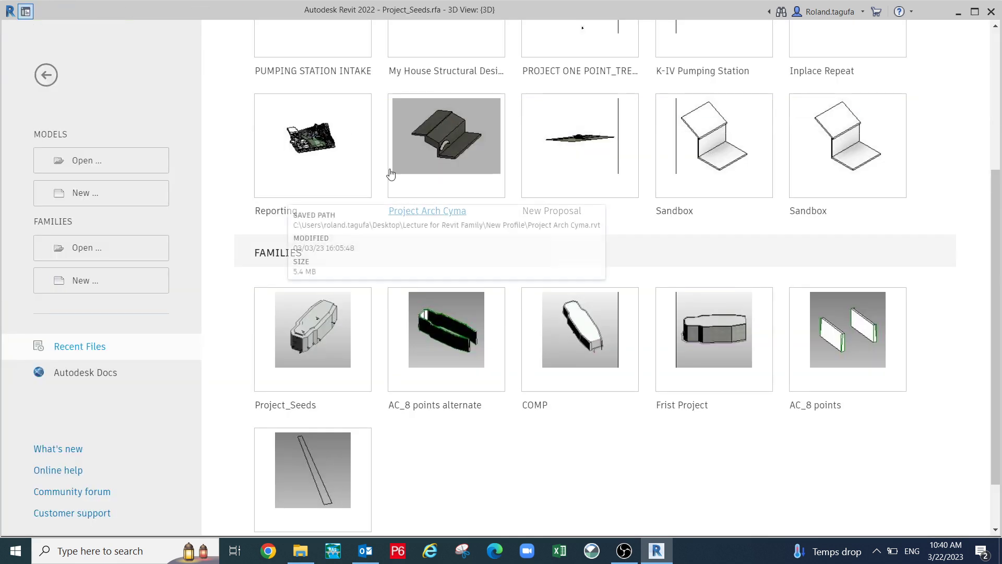
{"action": "left_click", "coordinate": [100, 282]}
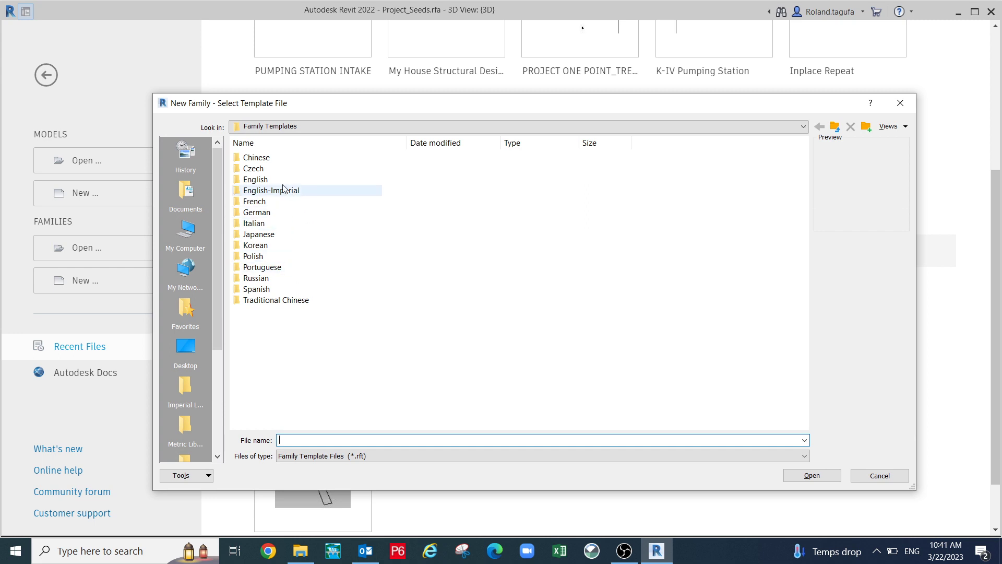
{"action": "double_click", "coordinate": [282, 181]}
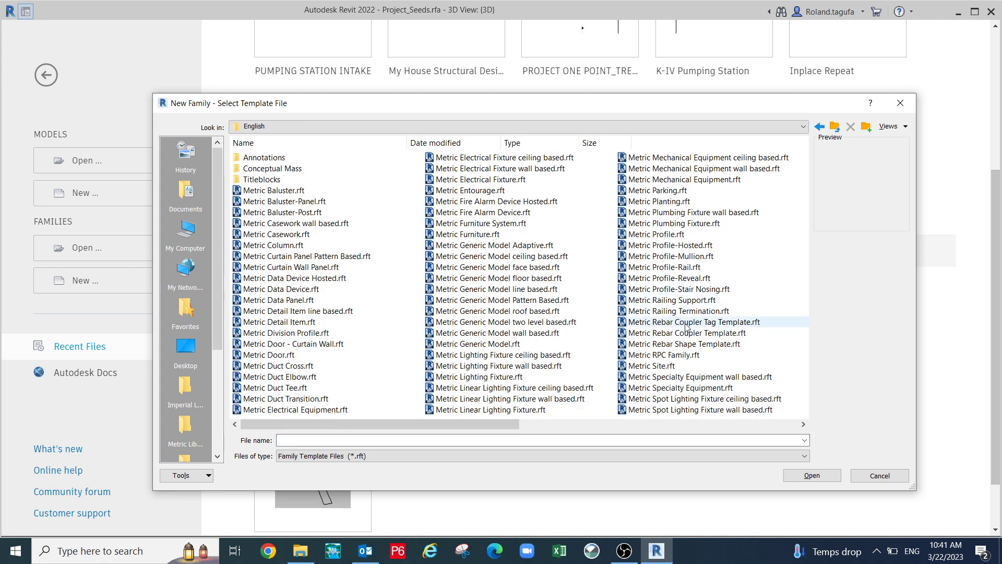
{"action": "left_click", "coordinate": [459, 245]}
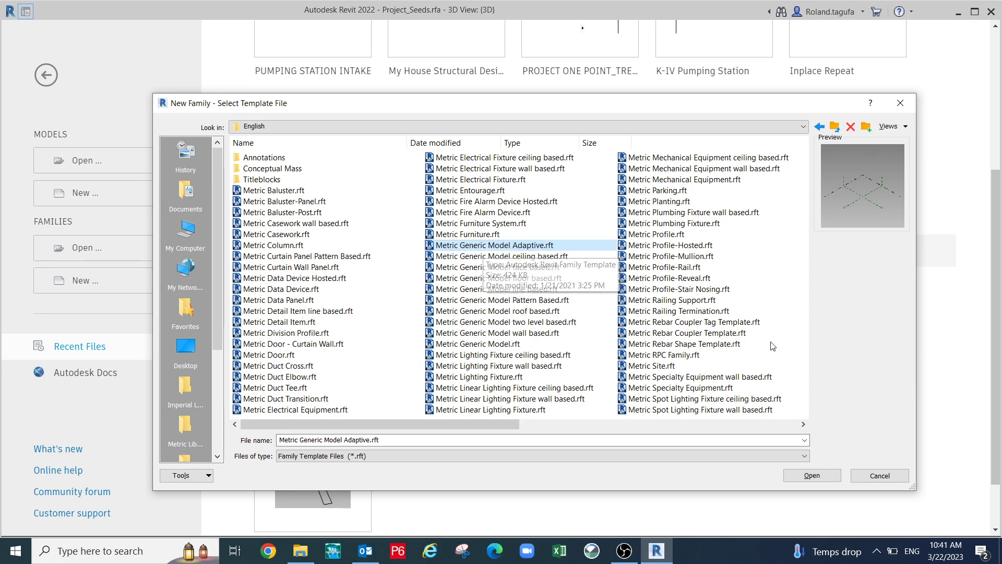
{"action": "left_click", "coordinate": [813, 475]}
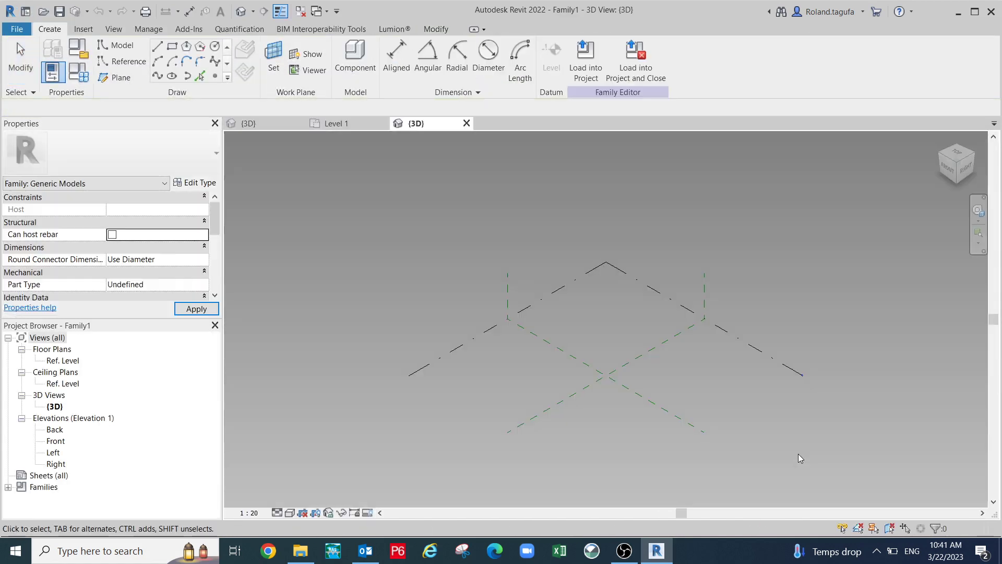
{"action": "left_click", "coordinate": [247, 123]}
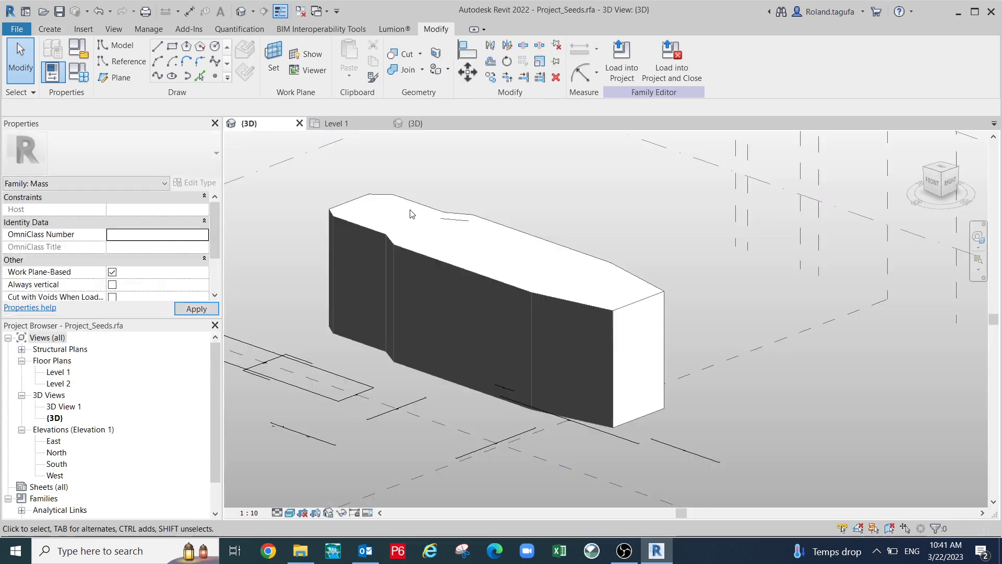
Load the Project_Seeds mass into the new adaptive family and place one instance on the Ref. Level work plane.
{"action": "left_click", "coordinate": [621, 68]}
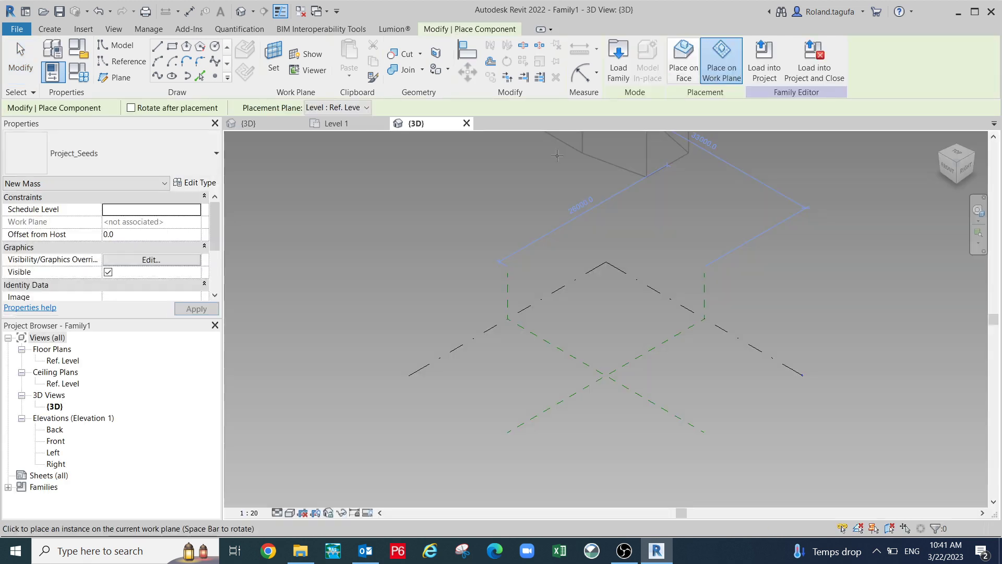
{"action": "scroll", "coordinate": [587, 361], "scroll_direction": "down", "scroll_amount": 1}
{"action": "middle_click_drag", "start_coordinate": [606, 372], "coordinate": [590, 311]}
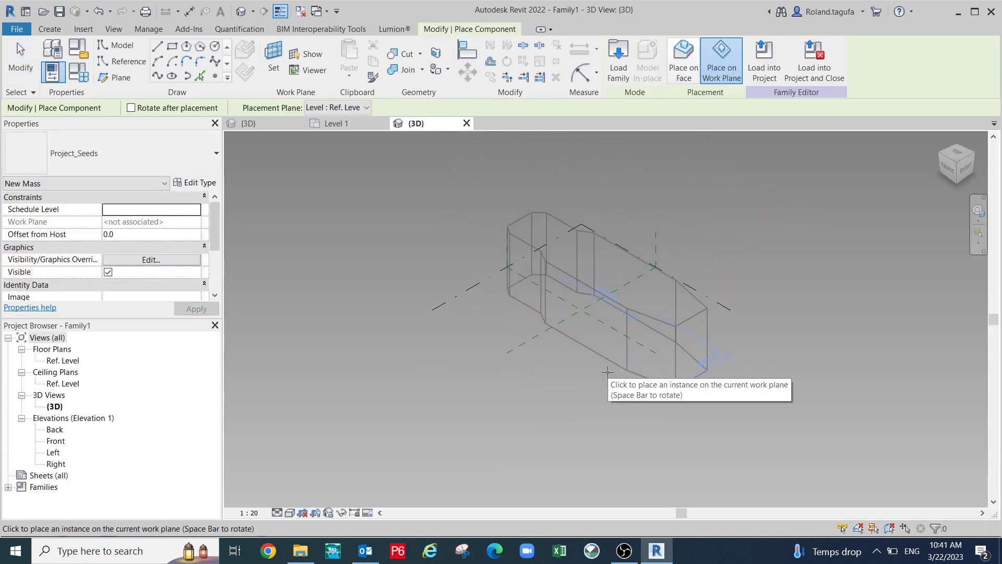
{"action": "left_click", "coordinate": [607, 371]}
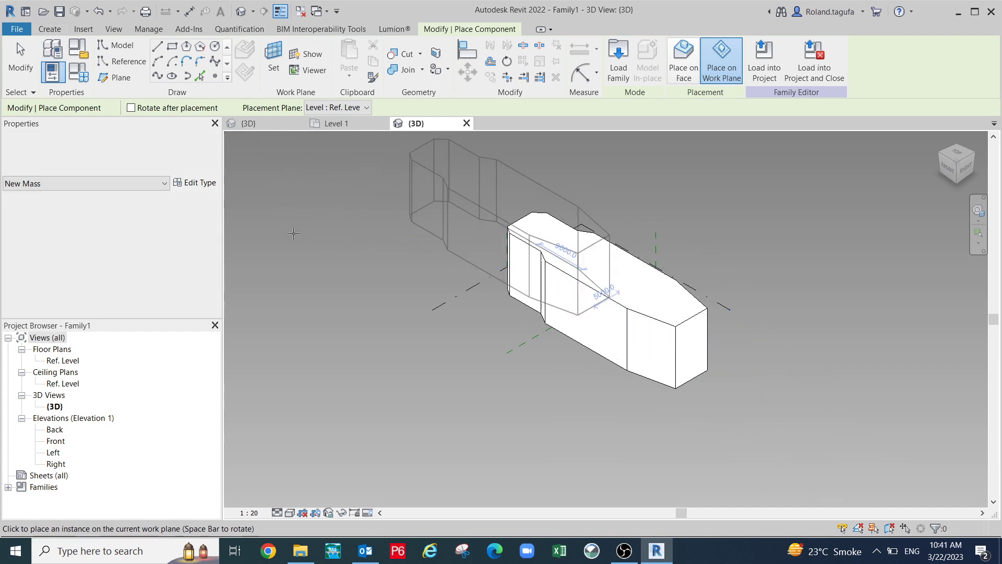
{"action": "left_click", "coordinate": [30, 82]}
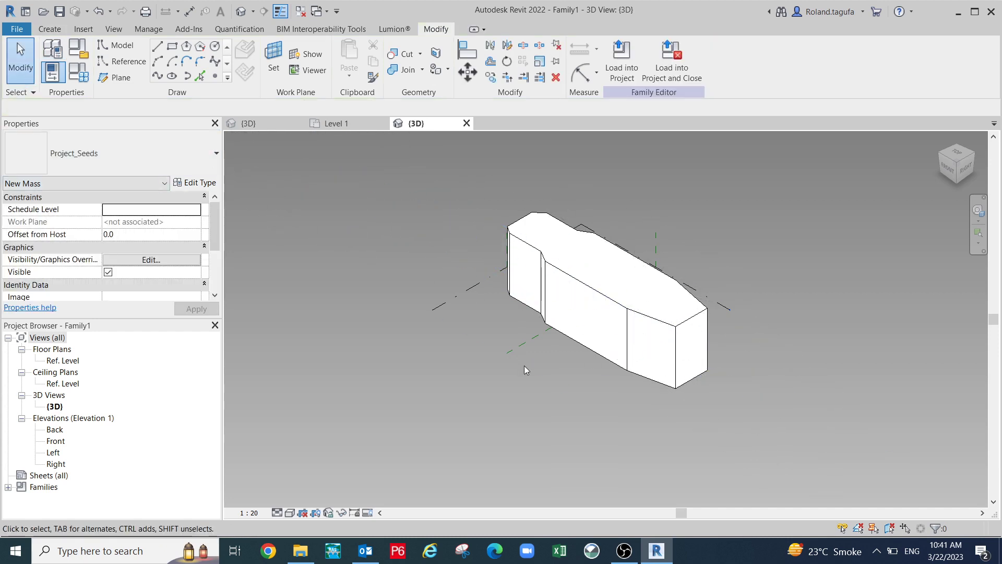
{"action": "scroll", "coordinate": [537, 342], "scroll_direction": "up", "scroll_amount": 2}
{"action": "middle_click_drag", "start_coordinate": [552, 323], "coordinate": [556, 356]}
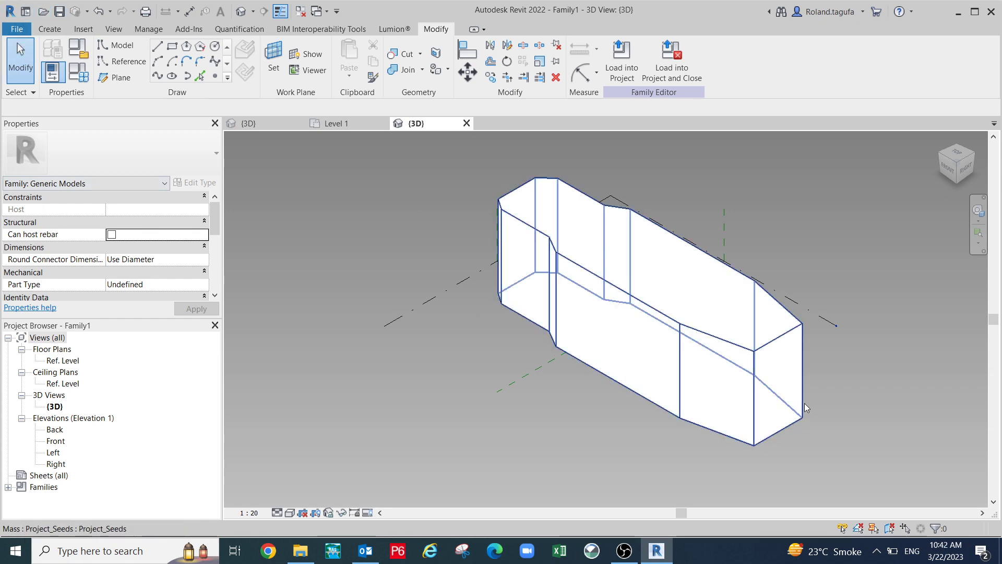
{"action": "scroll", "coordinate": [397, 313], "scroll_direction": "up", "scroll_amount": 2}
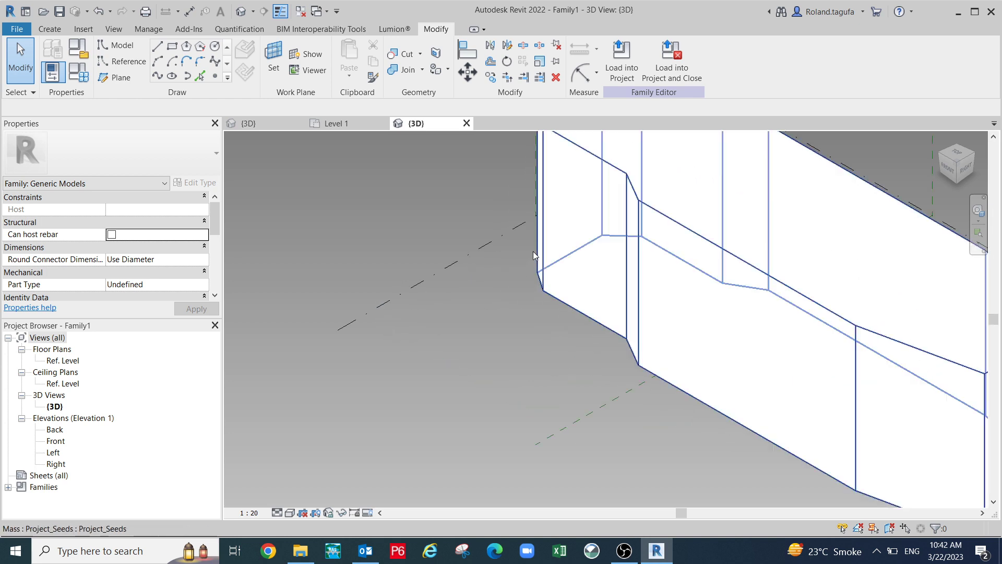
{"action": "scroll", "coordinate": [593, 337], "scroll_direction": "down", "scroll_amount": 1}
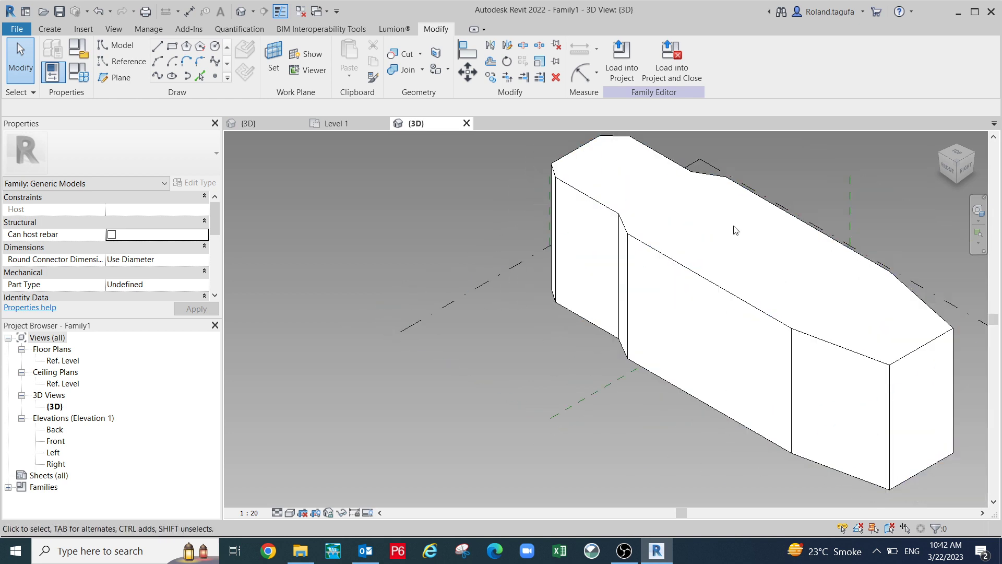
Start saving the current family as a new family file and browse from the Desktop to Lecture for Revit Family, Project.
{"action": "left_click", "coordinate": [19, 31]}
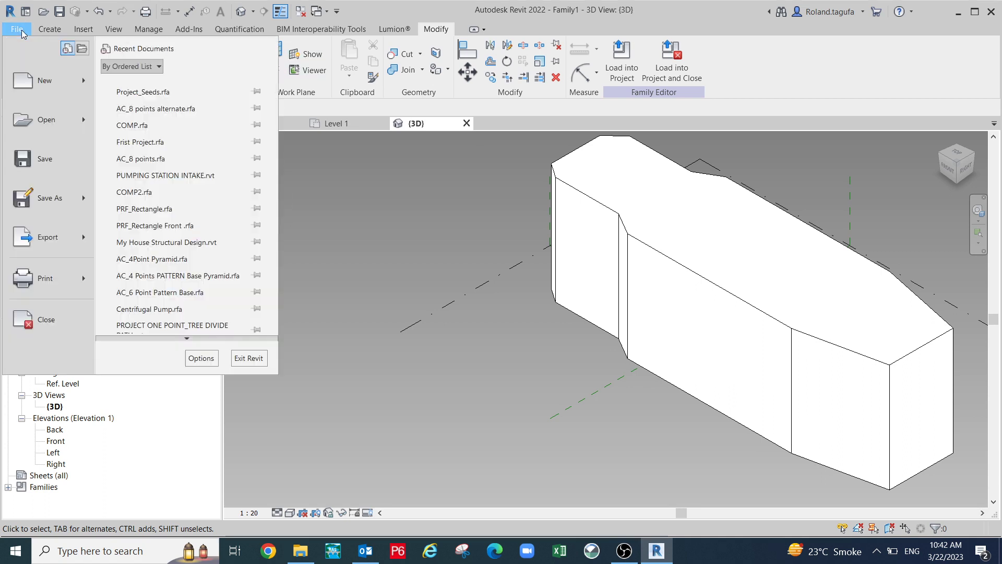
{"action": "mouse_move", "coordinate": [42, 206]}
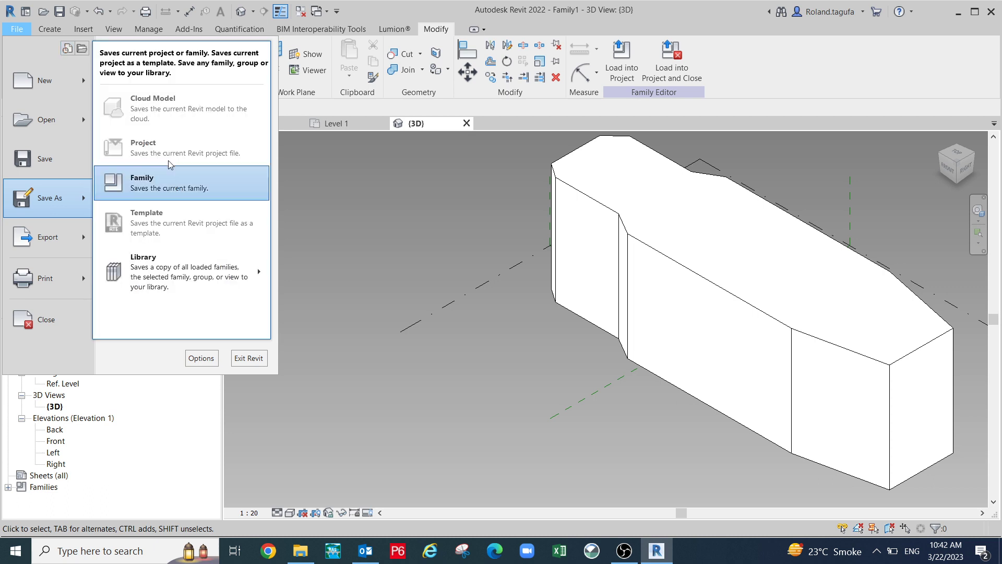
{"action": "left_click", "coordinate": [187, 180]}
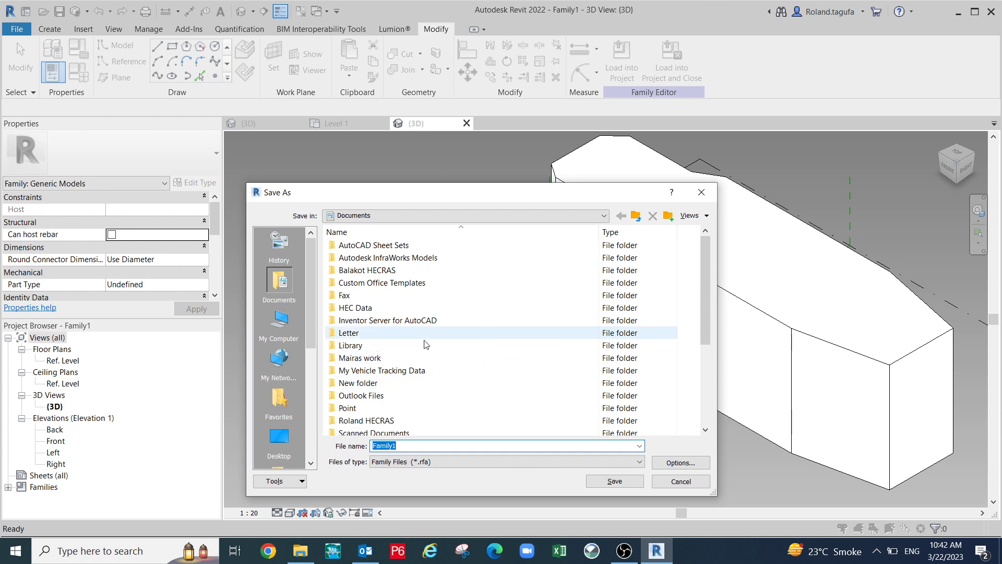
{"action": "left_click", "coordinate": [280, 437]}
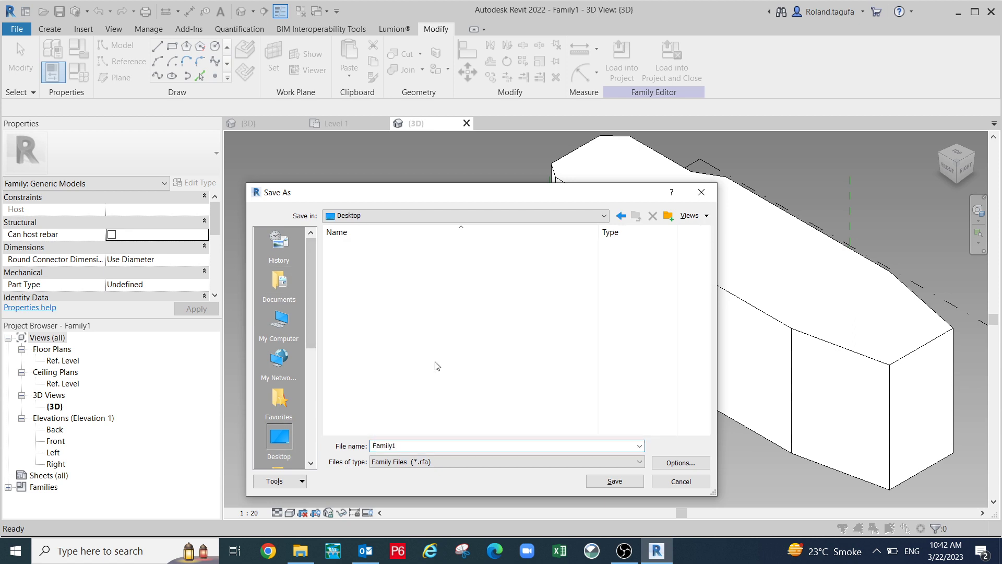
{"action": "left_click", "coordinate": [404, 333]}
{"action": "double_click", "coordinate": [403, 333]}
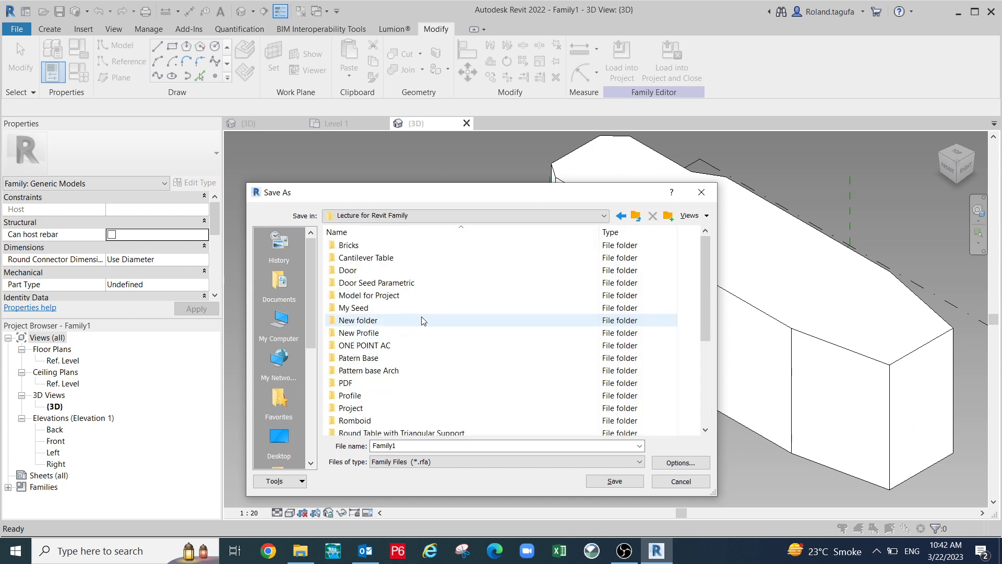
{"action": "scroll", "coordinate": [428, 321], "scroll_direction": "down", "scroll_amount": 4}
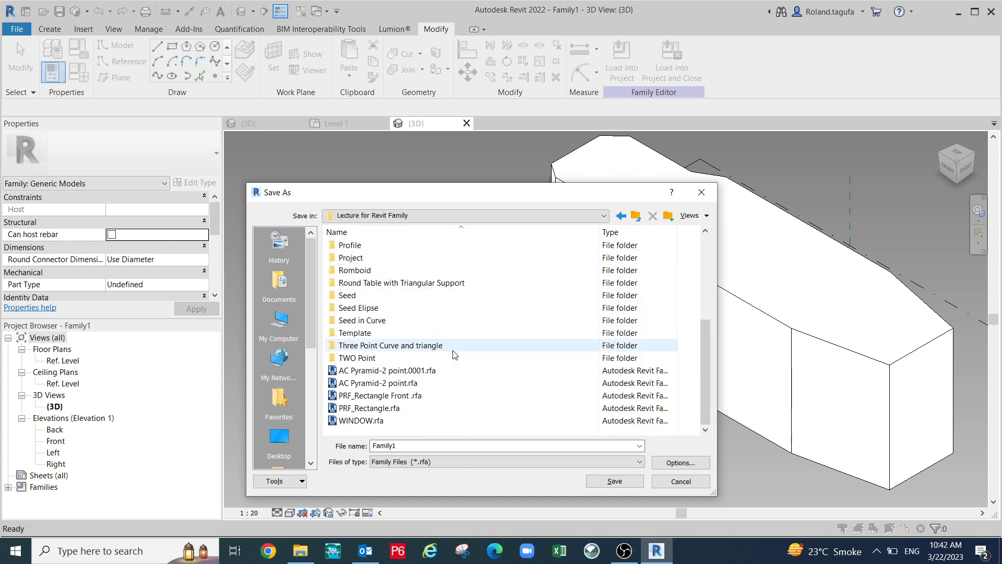
{"action": "right_click", "coordinate": [510, 367]}
{"action": "left_click", "coordinate": [479, 312]}
{"action": "scroll", "coordinate": [469, 314], "scroll_direction": "up", "scroll_amount": 2}
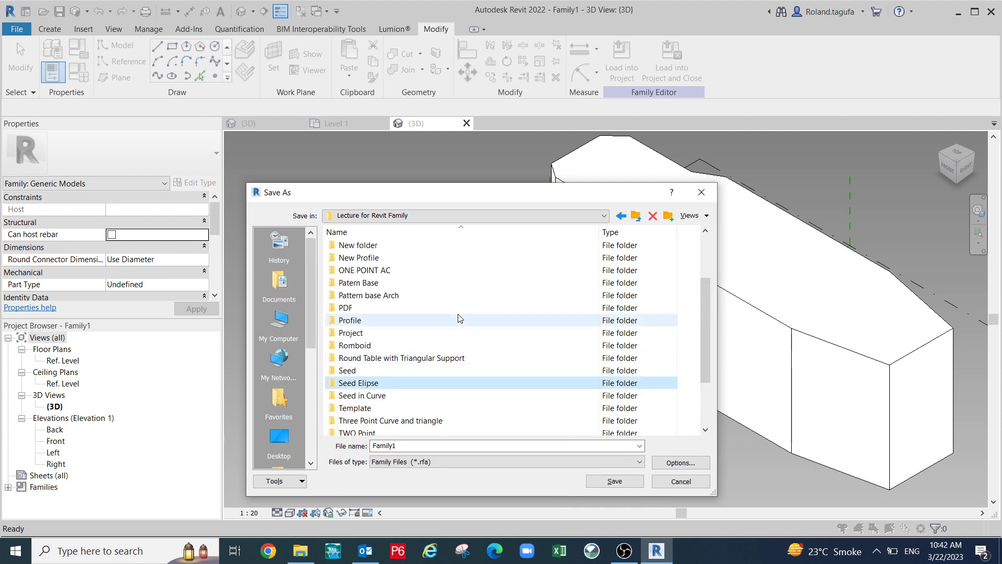
{"action": "left_click", "coordinate": [405, 334]}
{"action": "double_click", "coordinate": [404, 334]}
Create a folder named "12 Adaptive points" inside the Project folder and open it.
{"action": "right_click", "coordinate": [364, 315]}
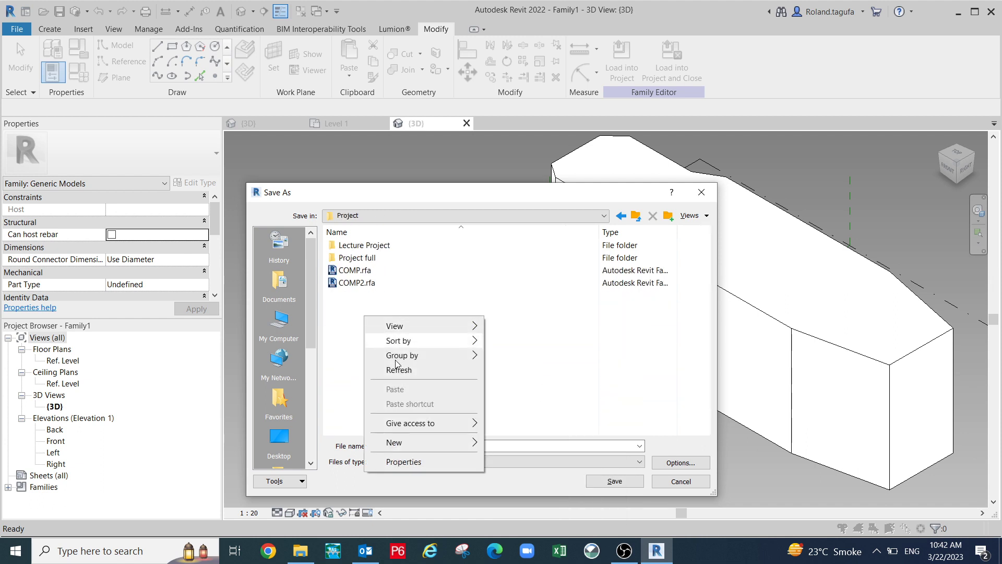
{"action": "mouse_move", "coordinate": [418, 443]}
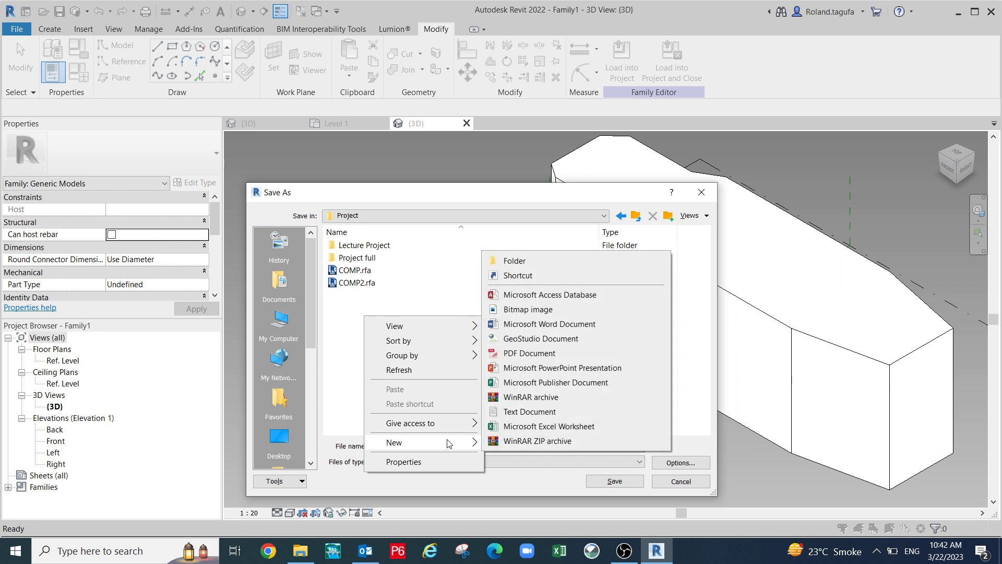
{"action": "left_click", "coordinate": [543, 262]}
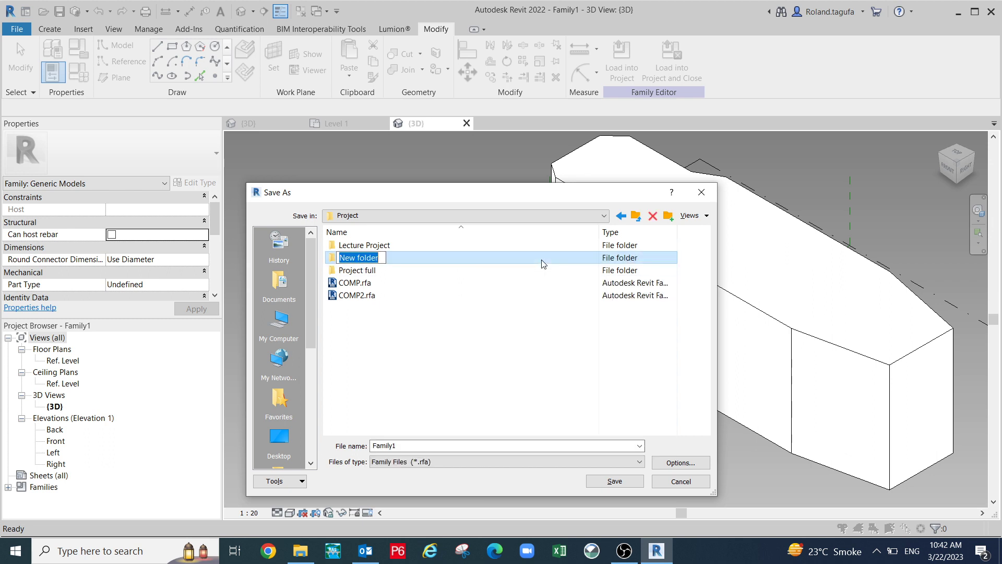
{"action": "type", "text": "12 Ada"}
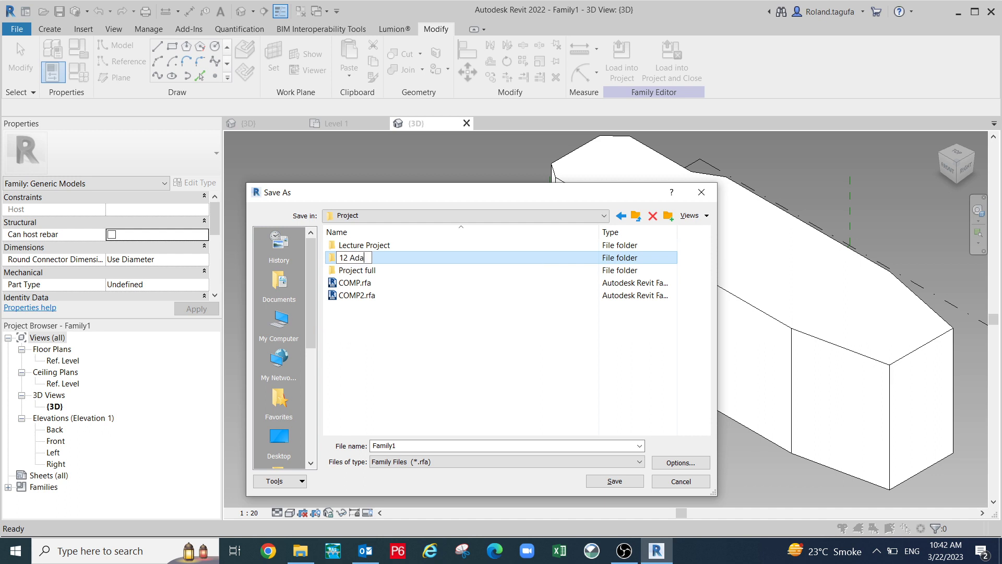
{"action": "type", "text": "ptive points"}
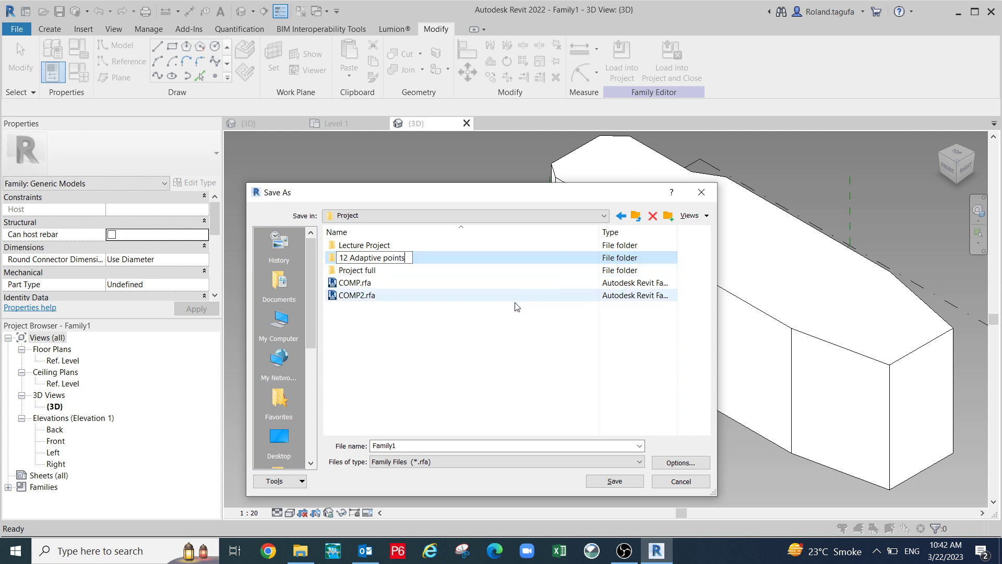
{"action": "double_click", "coordinate": [333, 263]}
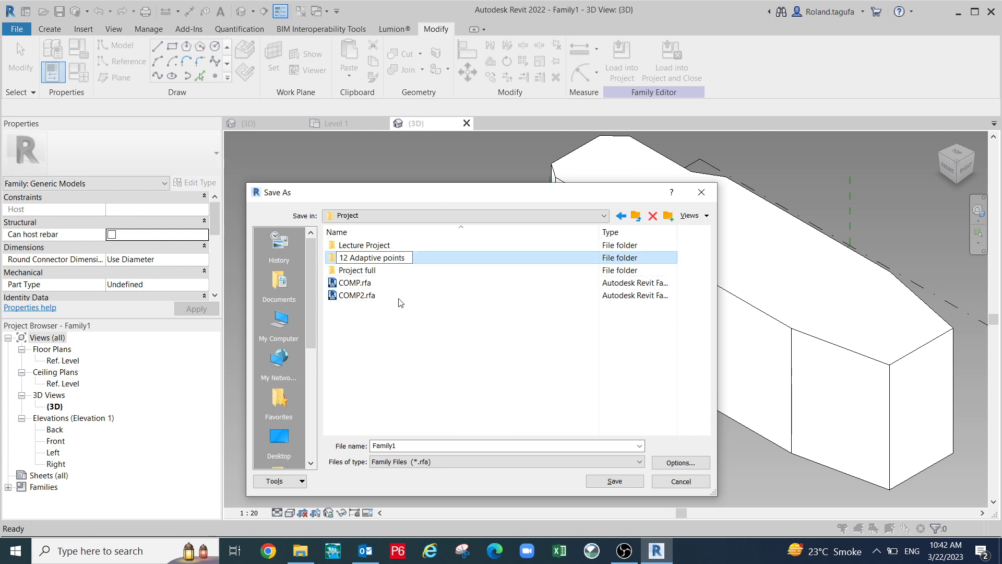
Save the family as "AC_12 Adaptive Component" with the maximum number of backups set to 1.
{"action": "left_click", "coordinate": [410, 445]}
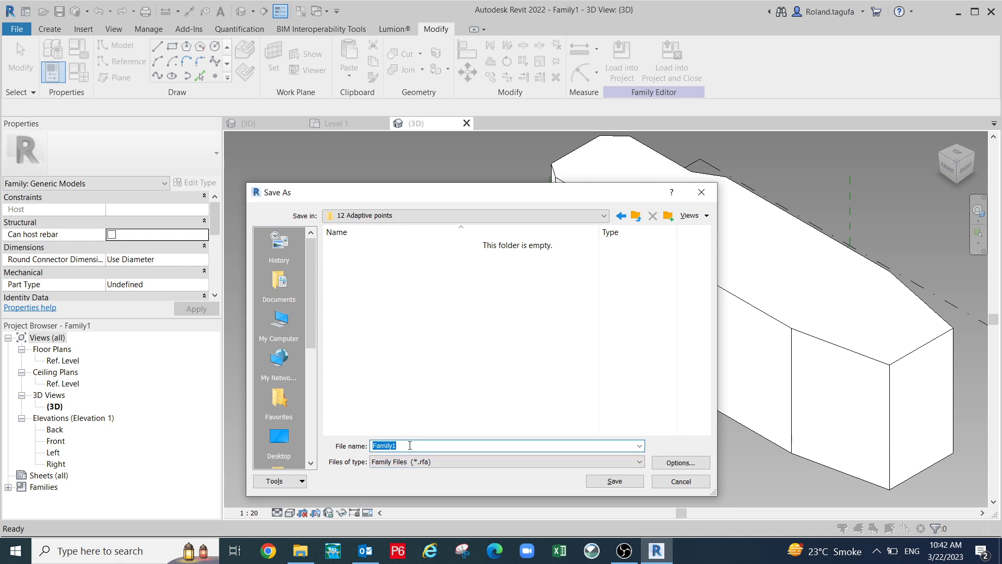
{"action": "type", "text": "AC"}
{"action": "type", "text": "_12"}
{"action": "type", "text": "omponent"}
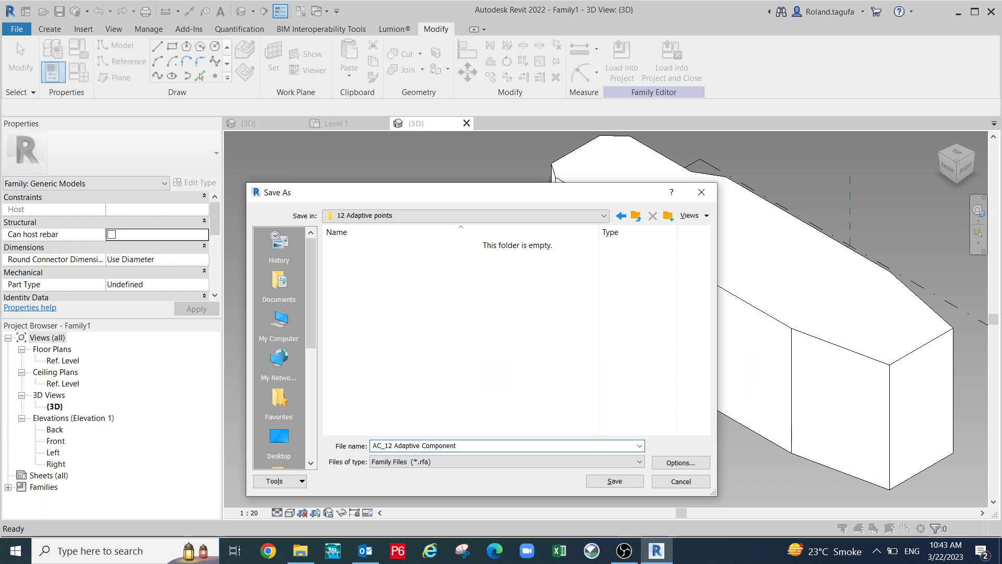
{"action": "left_click", "coordinate": [680, 462]}
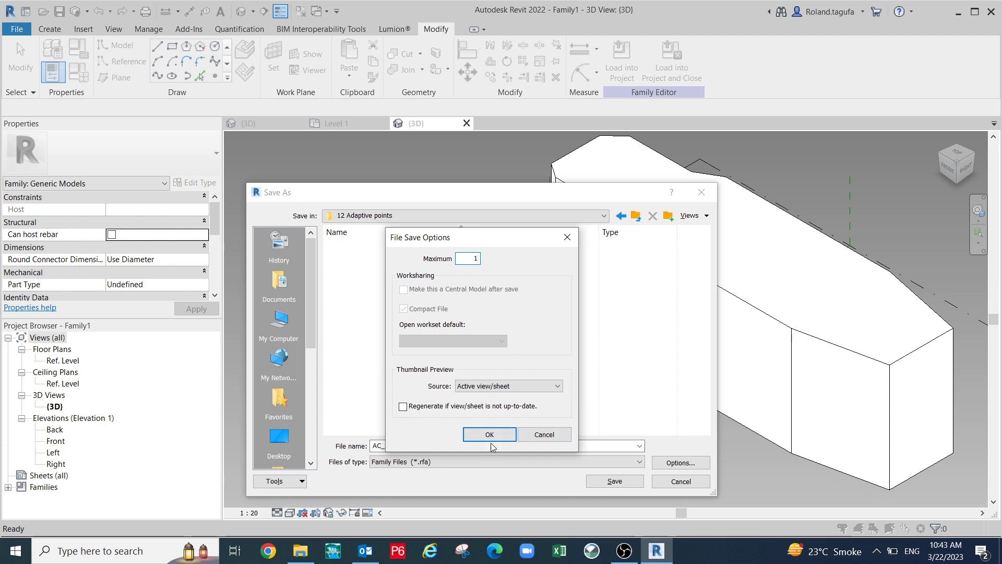
{"action": "left_click", "coordinate": [509, 441]}
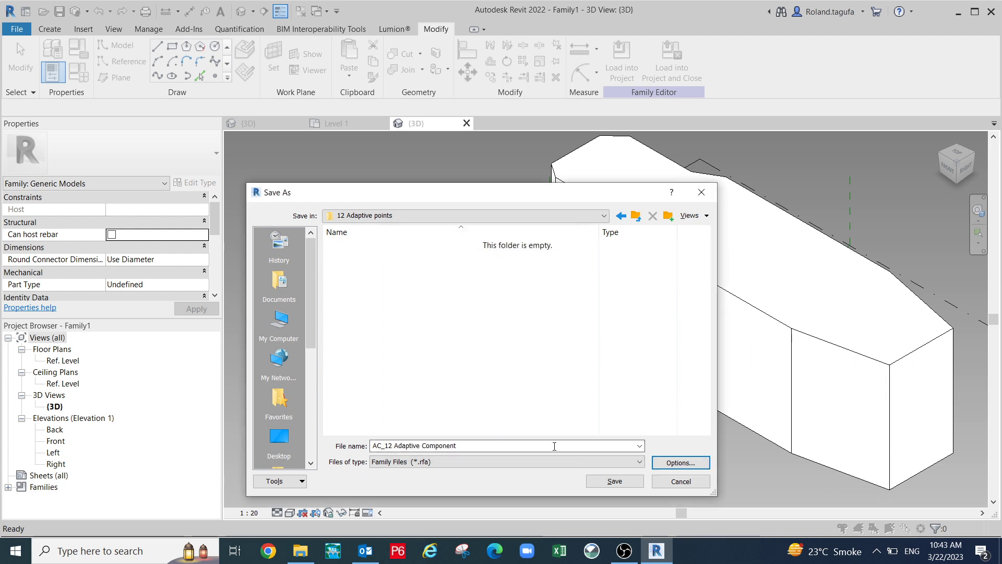
{"action": "left_click", "coordinate": [612, 483]}
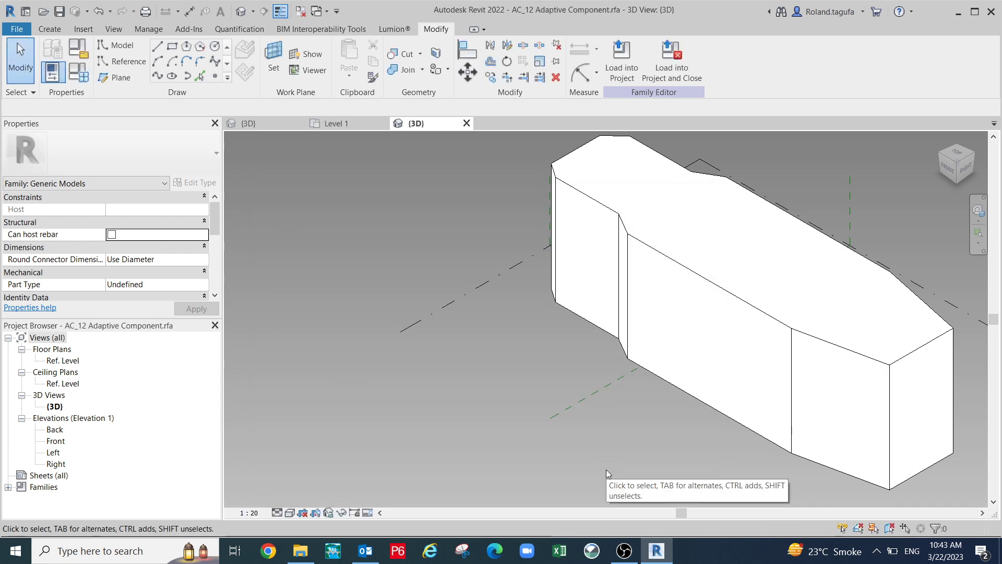
Check the Ref. Level floor plan, return to the 3D view and examine the placed mass against the reference planes.
{"action": "scroll", "coordinate": [631, 419], "scroll_direction": "up", "scroll_amount": 2}
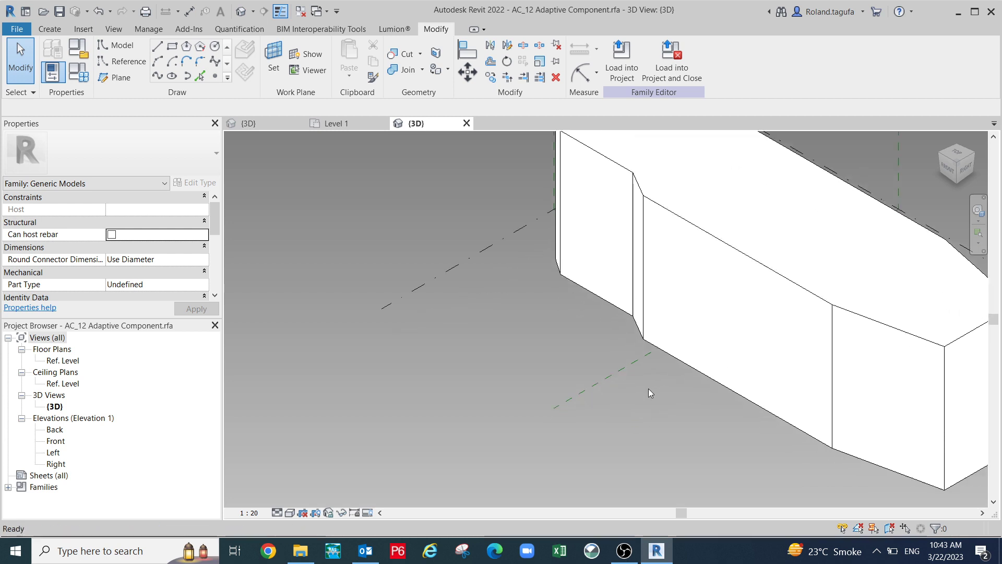
{"action": "double_click", "coordinate": [62, 360]}
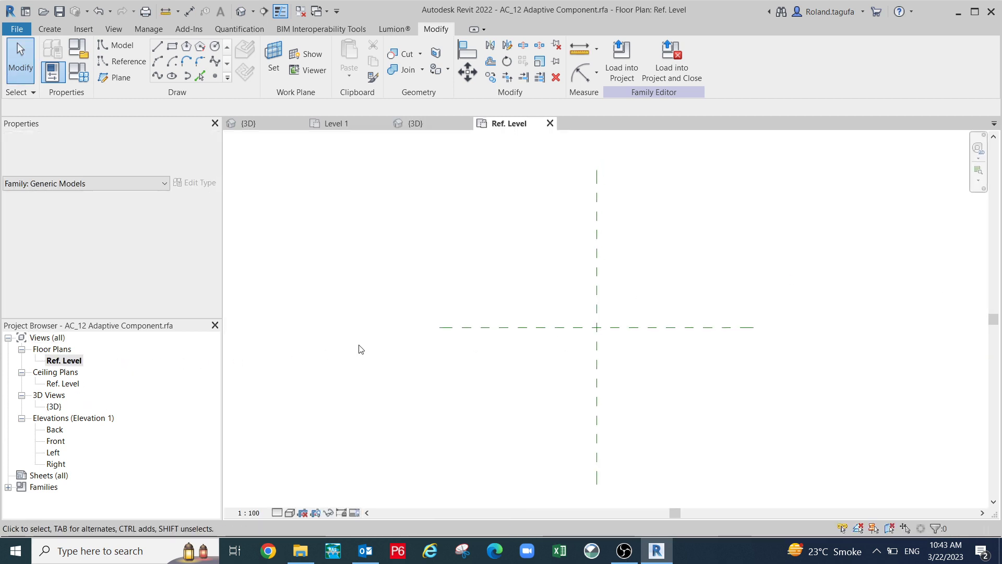
{"action": "scroll", "coordinate": [585, 328], "scroll_direction": "down", "scroll_amount": 2}
{"action": "scroll", "coordinate": [558, 354], "scroll_direction": "down", "scroll_amount": 1}
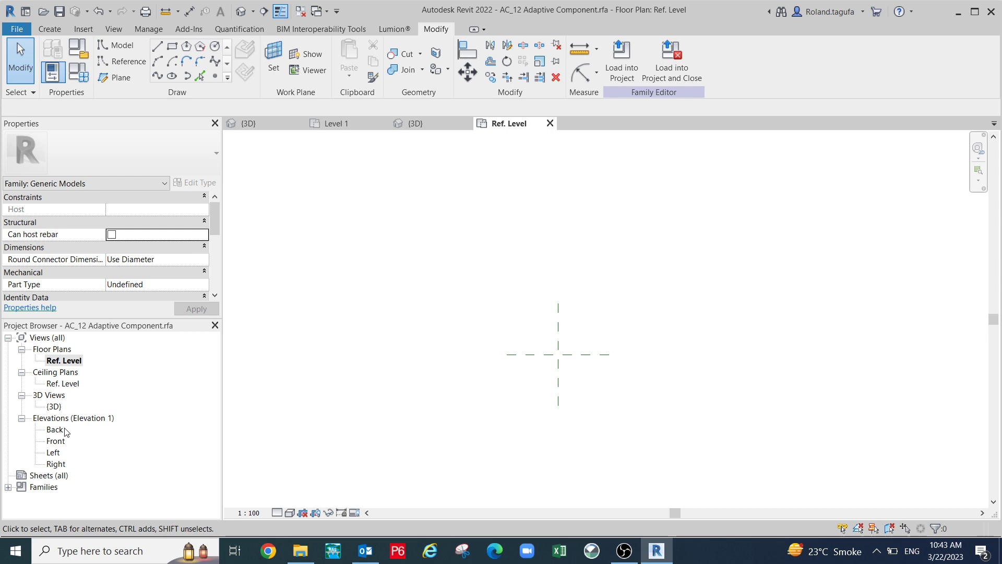
{"action": "scroll", "coordinate": [553, 357], "scroll_direction": "up", "scroll_amount": 1}
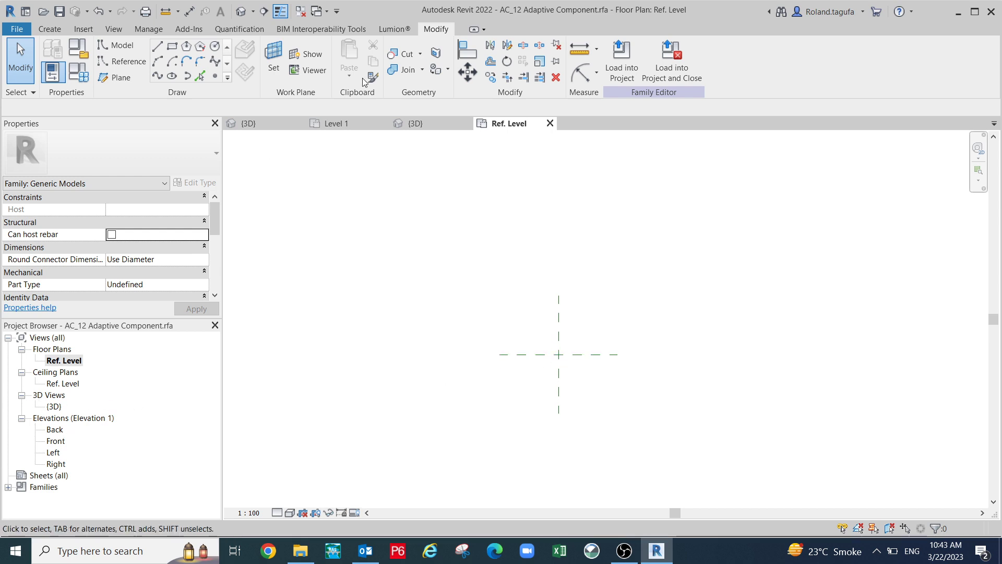
{"action": "left_click", "coordinate": [424, 130]}
{"action": "middle_click_drag", "start_coordinate": [555, 298], "coordinate": [551, 288]}
{"action": "scroll", "coordinate": [550, 279], "scroll_direction": "down", "scroll_amount": 1}
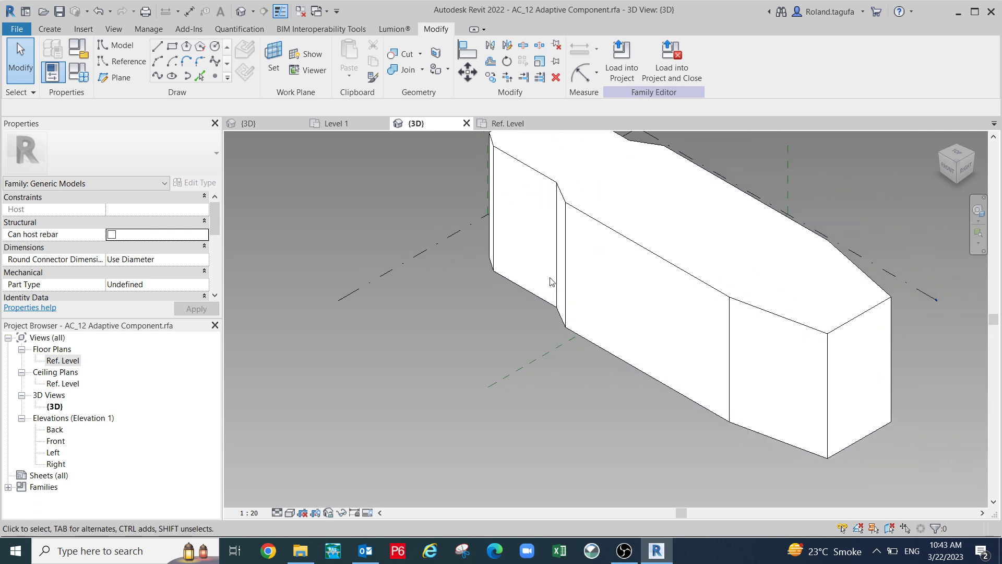
{"action": "middle_click_drag", "start_coordinate": [589, 327], "coordinate": [609, 314]}
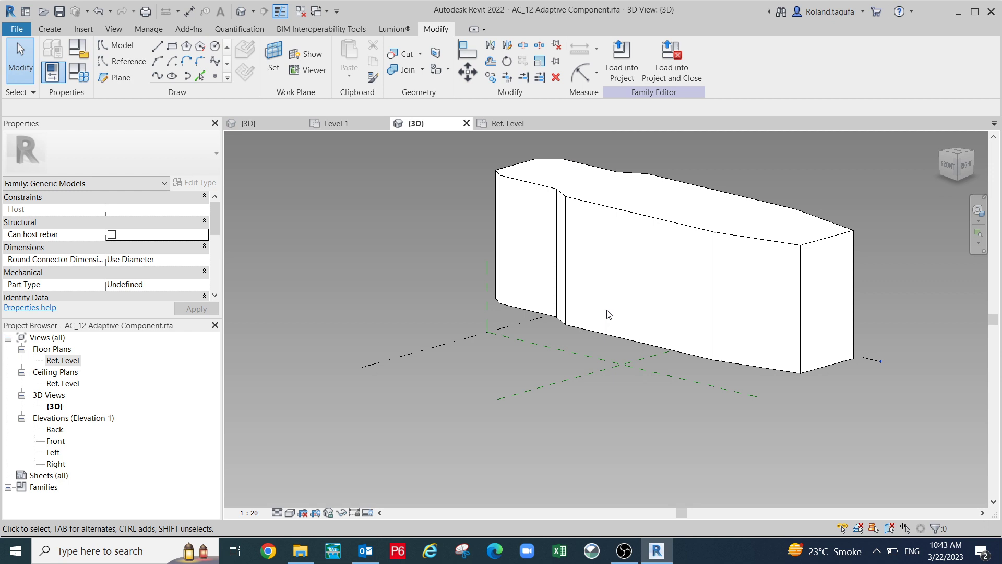
Delete the placed Project_Seeds mass from the 3D view, keeping the reference planes and level.
{"action": "left_click", "coordinate": [618, 319]}
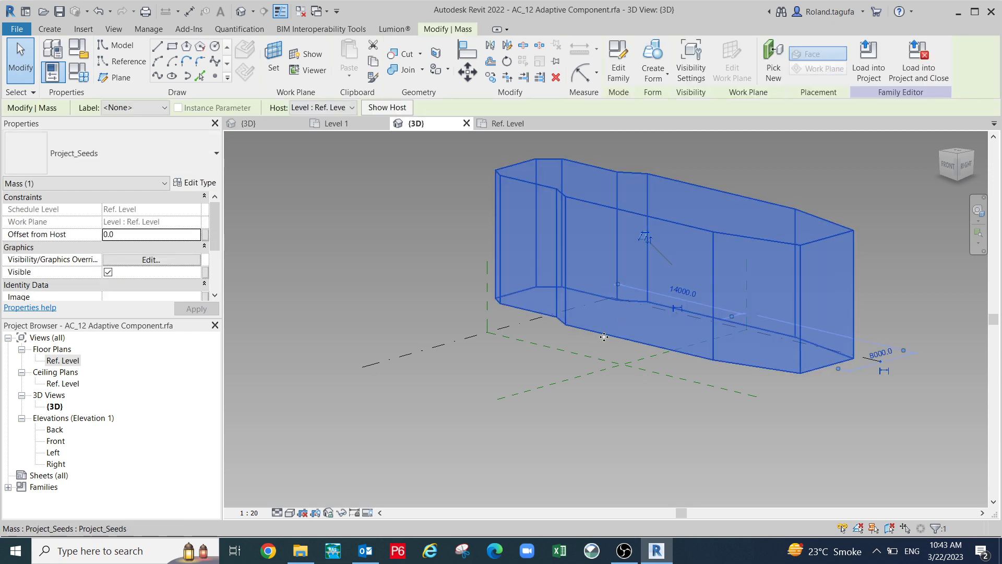
{"action": "left_click_drag", "start_coordinate": [604, 342], "coordinate": [557, 387]}
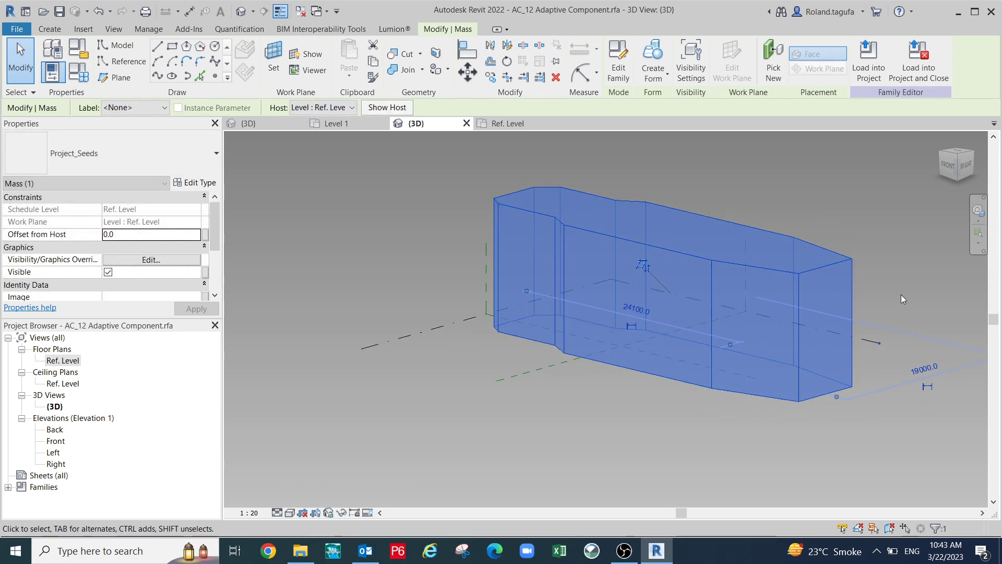
{"action": "left_click_drag", "start_coordinate": [868, 287], "coordinate": [648, 242]}
{"action": "left_click", "coordinate": [600, 379]}
{"action": "left_click", "coordinate": [613, 360]}
{"action": "key", "text": "Delete"}
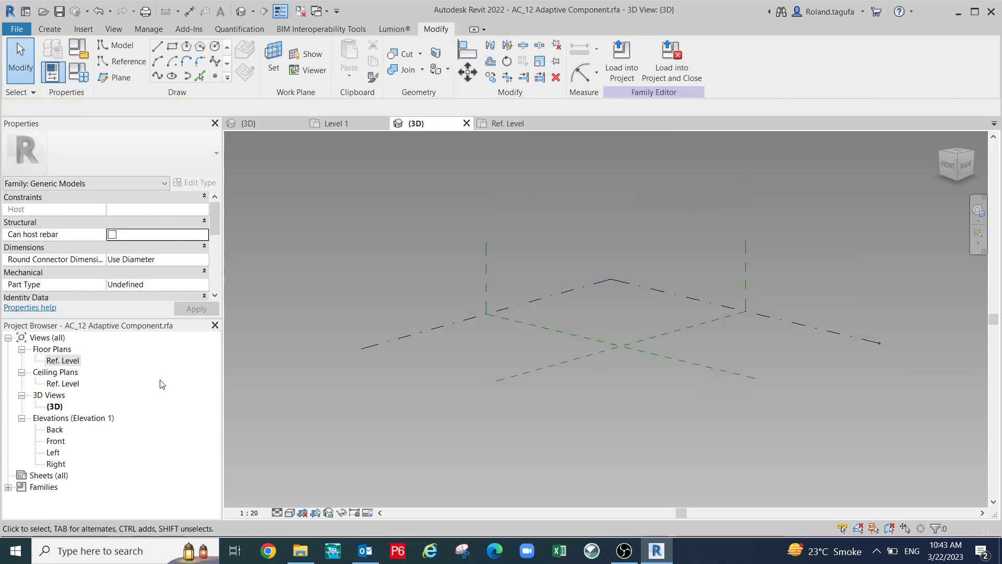
Place the Project_Seeds mass from the loaded families in the 3D view, hosted on the Ref. Level work plane.
{"action": "left_click", "coordinate": [393, 341]}
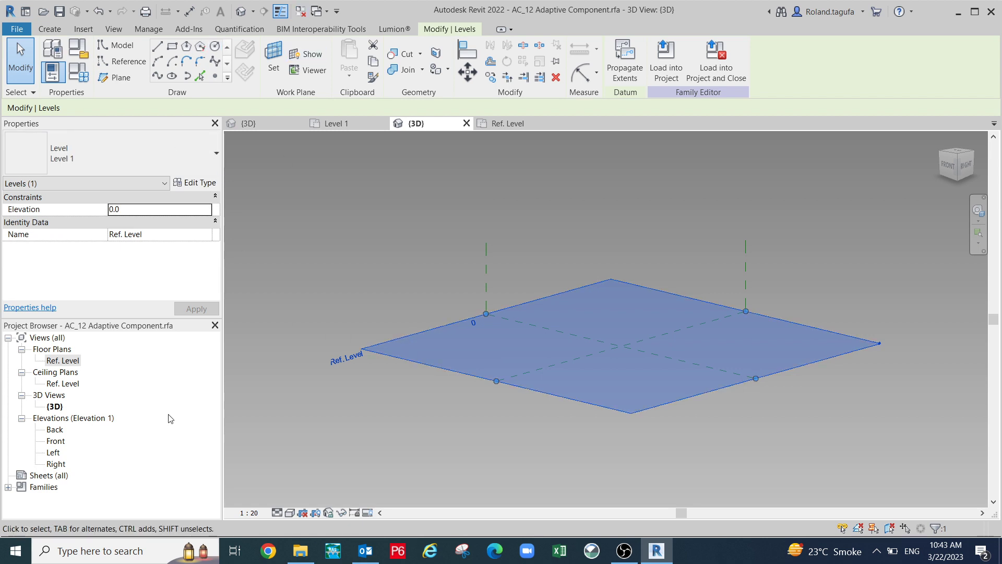
{"action": "left_click", "coordinate": [9, 488]}
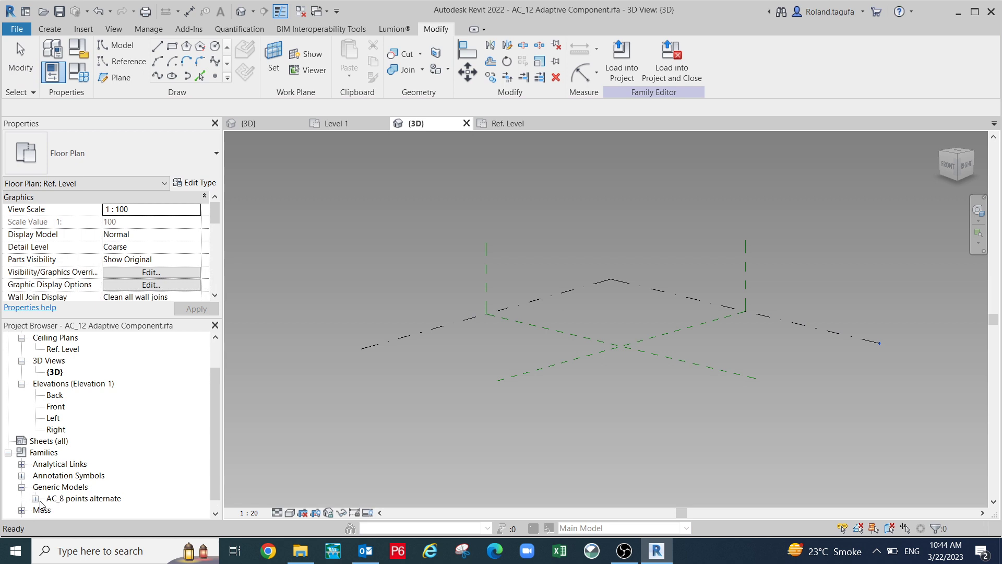
{"action": "scroll", "coordinate": [89, 496], "scroll_direction": "down", "scroll_amount": 1}
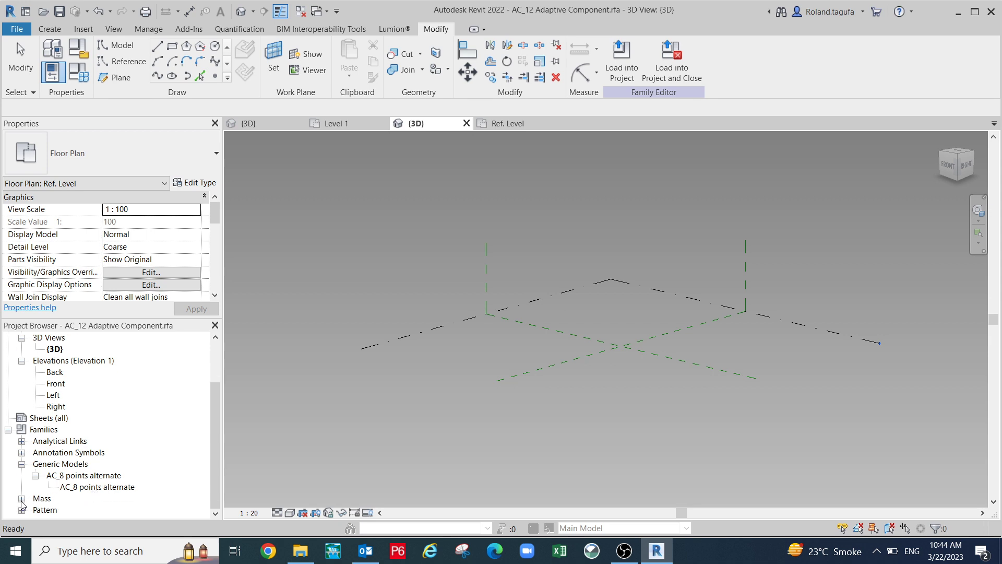
{"action": "scroll", "coordinate": [90, 455], "scroll_direction": "down", "scroll_amount": 1}
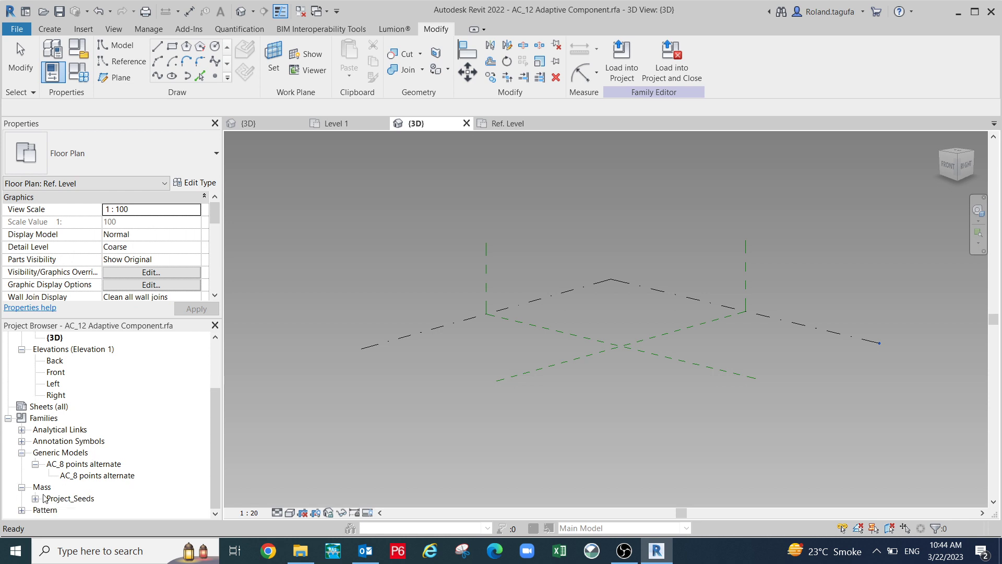
{"action": "scroll", "coordinate": [117, 481], "scroll_direction": "down", "scroll_amount": 1}
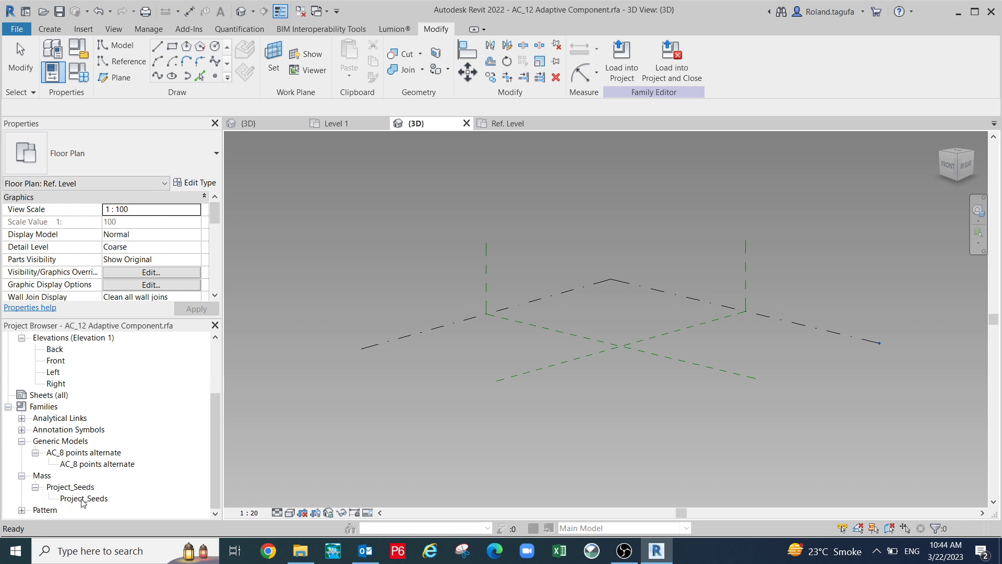
{"action": "left_click_drag", "start_coordinate": [87, 499], "coordinate": [264, 433]}
{"action": "left_click_drag", "start_coordinate": [508, 324], "coordinate": [509, 324]}
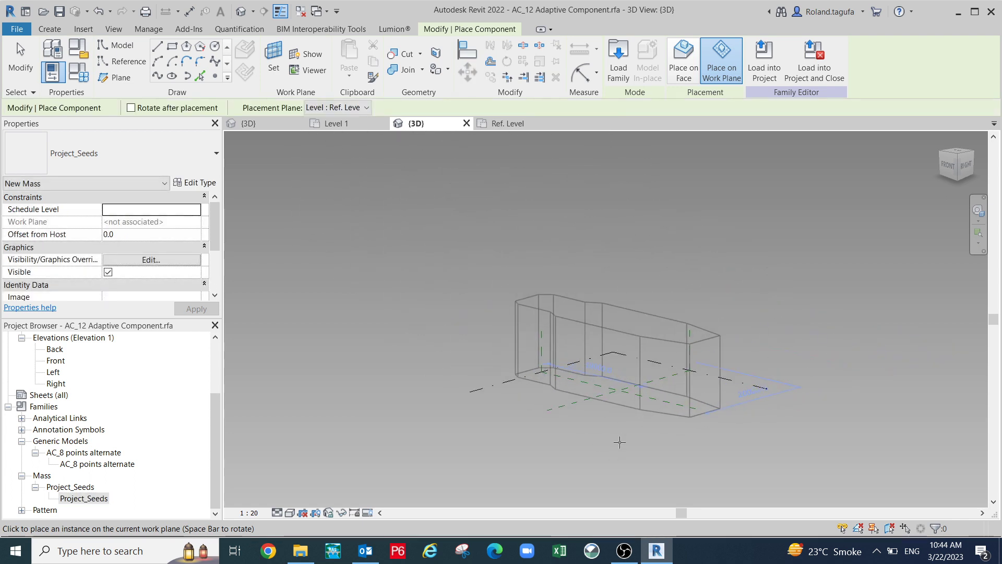
{"action": "scroll", "coordinate": [620, 443], "scroll_direction": "up", "scroll_amount": 1}
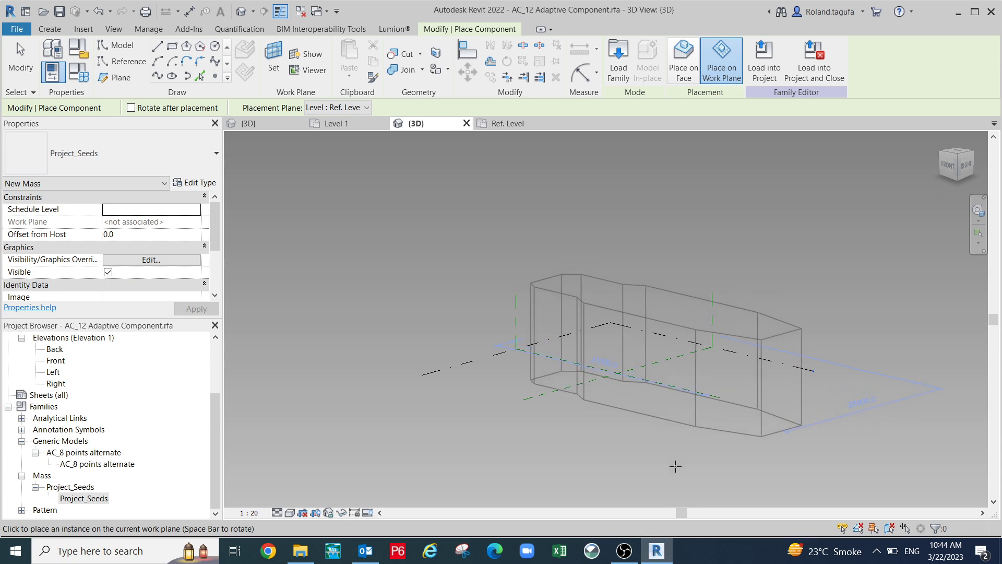
{"action": "left_click", "coordinate": [676, 467]}
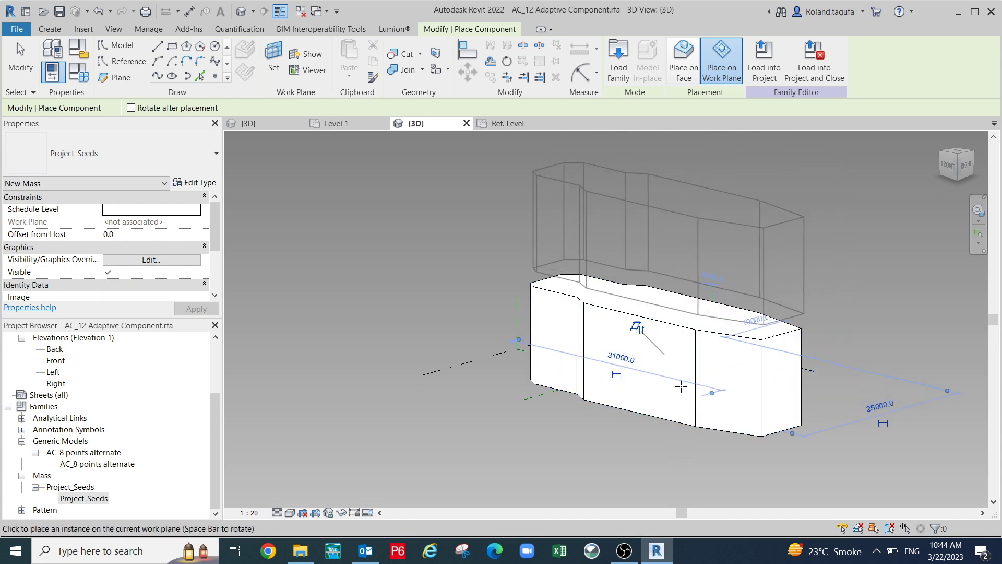
{"action": "middle_click_drag", "start_coordinate": [681, 386], "coordinate": [665, 359]}
{"action": "key", "text": "Escape"}
{"action": "key", "text": "Escape"}
Examine the placed mass against the reference planes in 3D and check the Ref. Level floor plan for it.
{"action": "scroll", "coordinate": [700, 386], "scroll_direction": "down", "scroll_amount": 1}
{"action": "middle_click_drag", "start_coordinate": [707, 387], "coordinate": [678, 439], "text": "shift"}
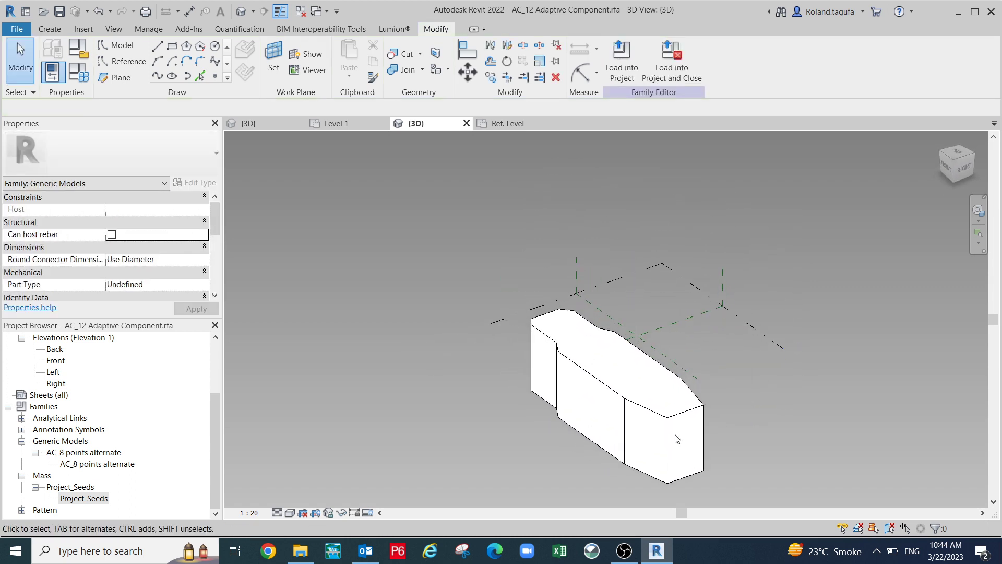
{"action": "left_click", "coordinate": [628, 434]}
{"action": "middle_click_drag", "start_coordinate": [593, 416], "coordinate": [653, 312], "text": "shift"}
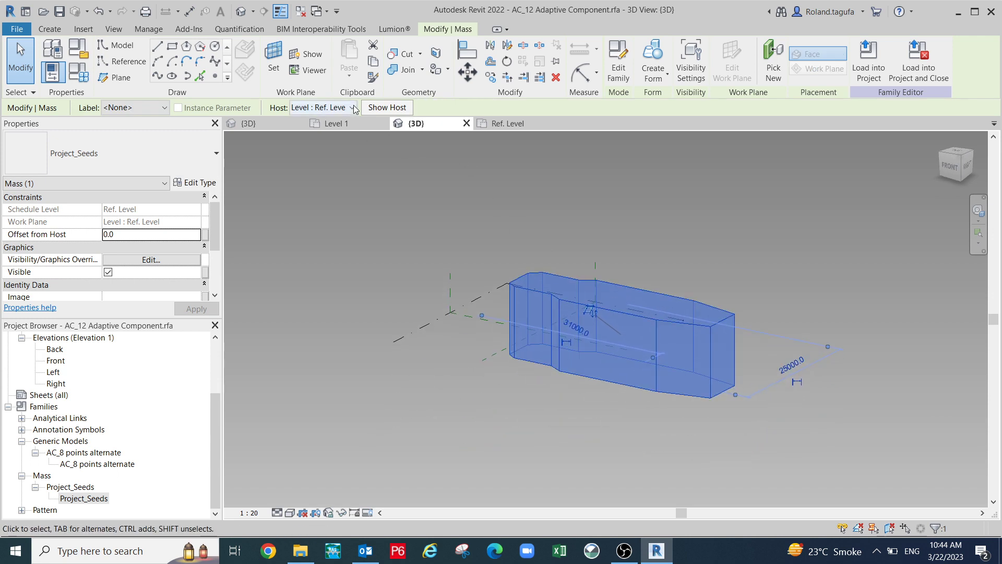
{"action": "left_click", "coordinate": [585, 392]}
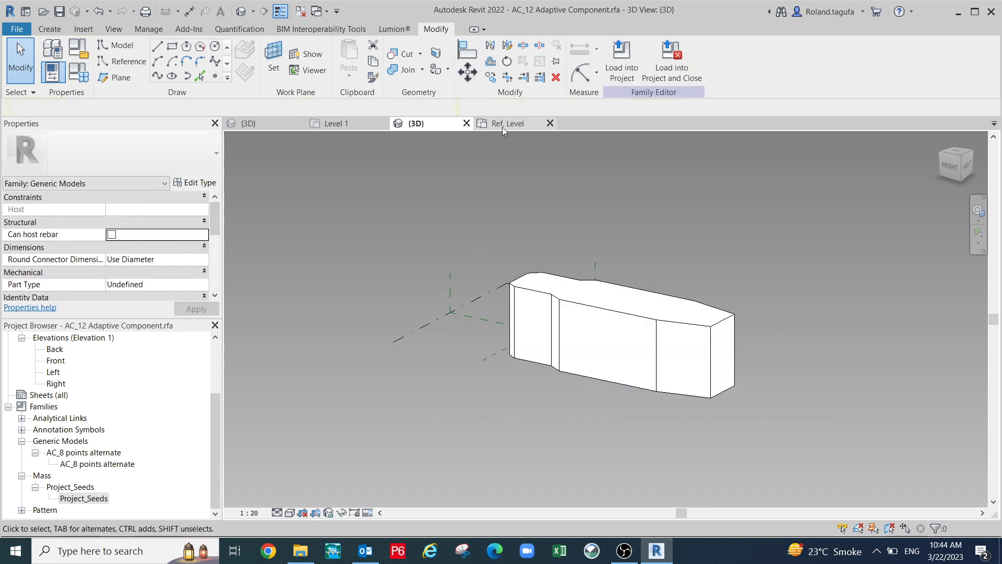
{"action": "left_click", "coordinate": [502, 125]}
{"action": "scroll", "coordinate": [544, 344], "scroll_direction": "down", "scroll_amount": 1}
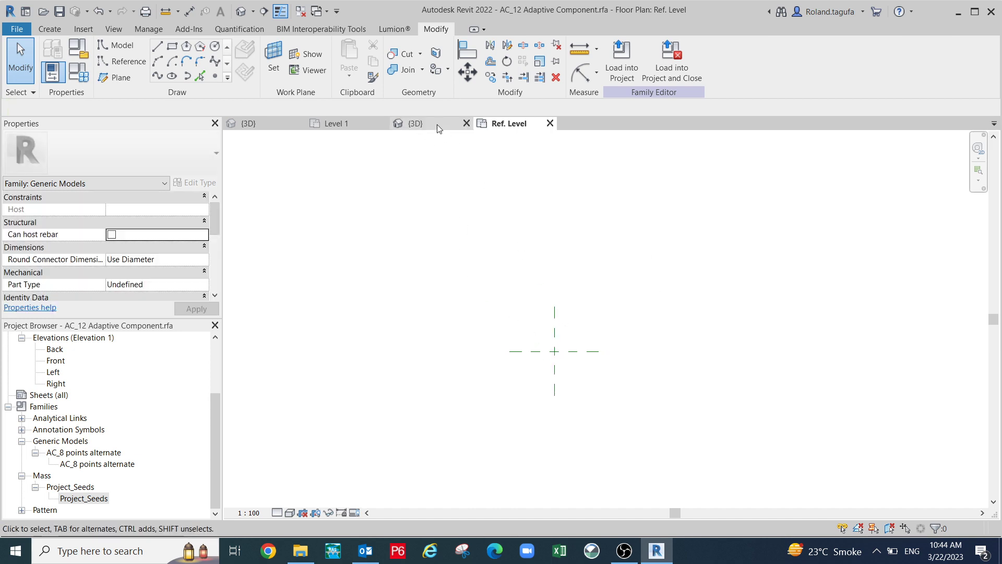
{"action": "left_click", "coordinate": [438, 127]}
{"action": "middle_click_drag", "start_coordinate": [496, 250], "coordinate": [575, 377], "text": "shift"}
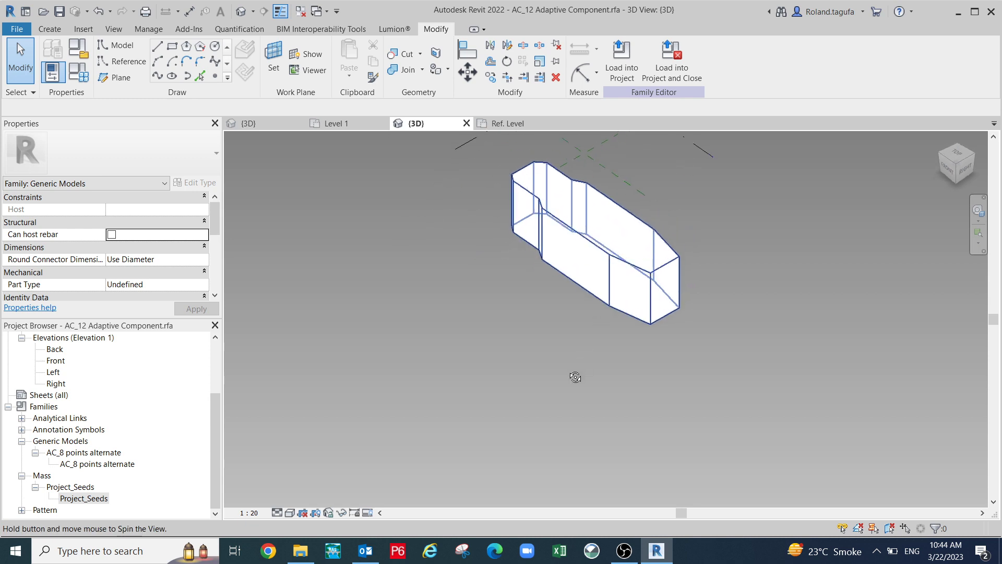
Place another Project_Seeds mass at the intersection of the centre reference planes in the Ref. Level floor plan.
{"action": "left_click", "coordinate": [558, 246]}
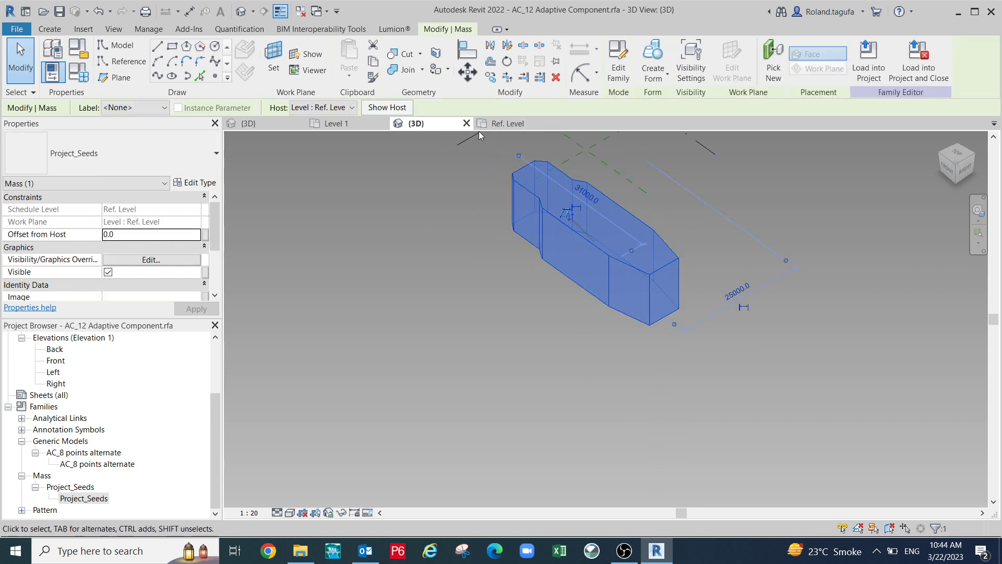
{"action": "key", "text": "ctrl+Tab"}
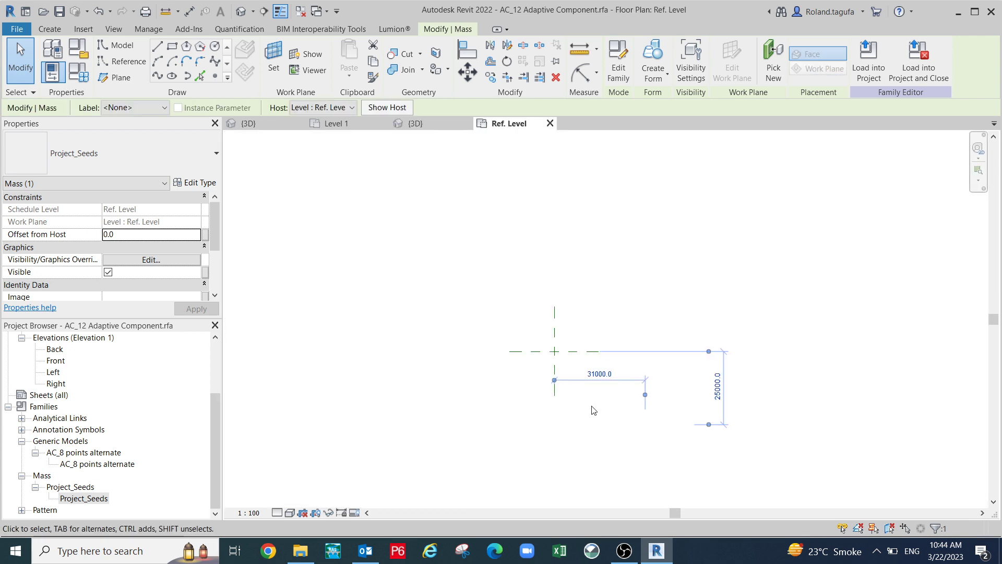
{"action": "left_click_drag", "start_coordinate": [60, 499], "coordinate": [564, 308]}
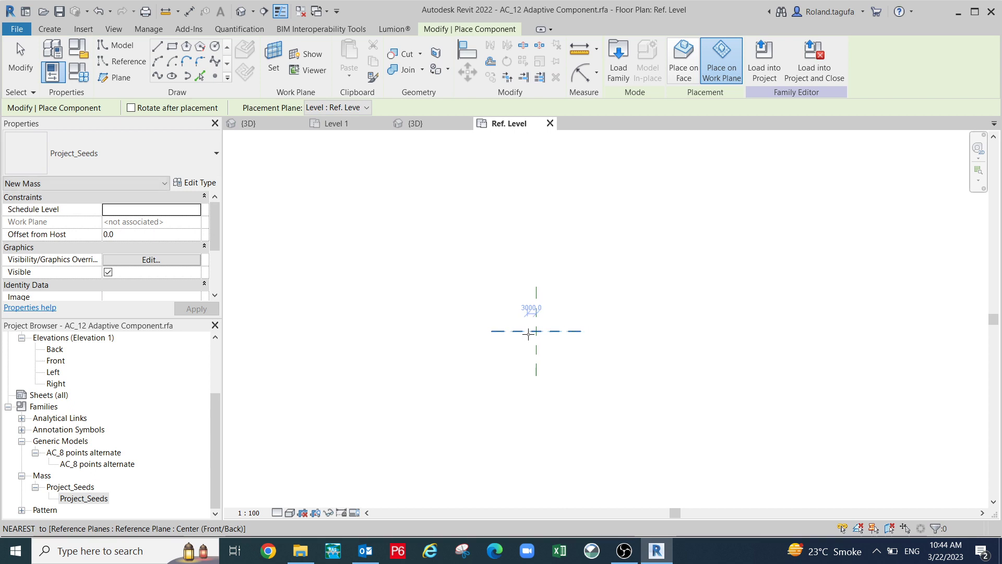
{"action": "left_click", "coordinate": [553, 321]}
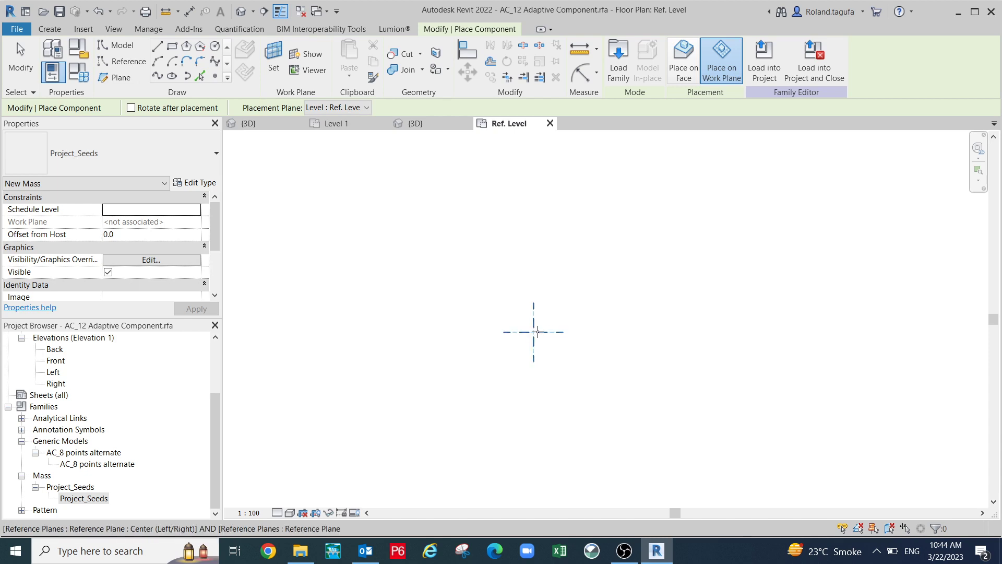
{"action": "left_click", "coordinate": [534, 334]}
{"action": "key", "text": "Escape"}
Delete the second Project_Seeds mass, placed over the reference plane intersection, from the 3D view.
{"action": "left_click", "coordinate": [452, 125]}
{"action": "scroll", "coordinate": [553, 315], "scroll_direction": "down", "scroll_amount": 2}
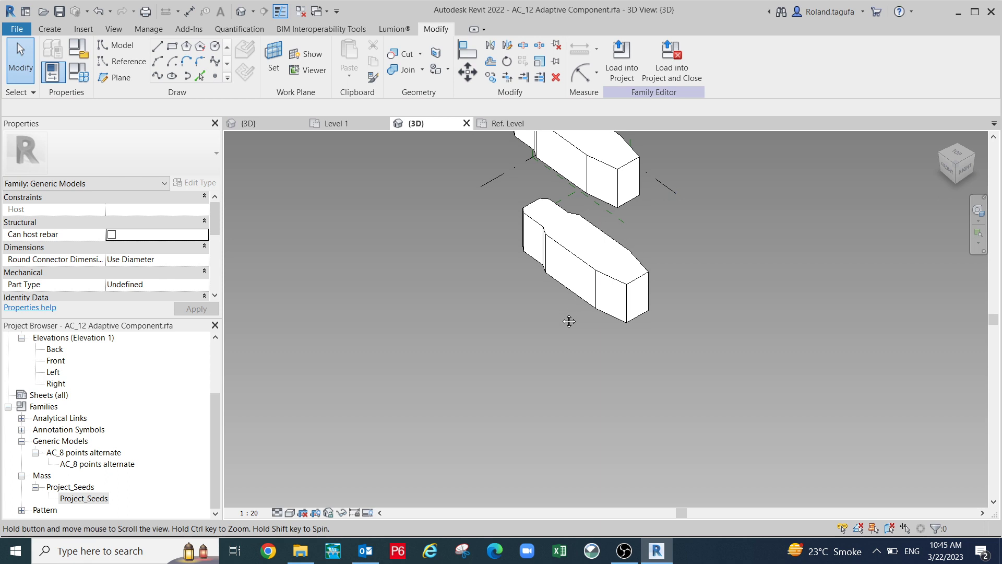
{"action": "middle_click_drag", "start_coordinate": [569, 322], "coordinate": [519, 421]}
{"action": "scroll", "coordinate": [544, 346], "scroll_direction": "down", "scroll_amount": 1}
{"action": "left_click", "coordinate": [549, 277]}
{"action": "key", "text": "Delete"}
{"action": "middle_click_drag", "start_coordinate": [606, 328], "coordinate": [553, 405], "text": "shift"}
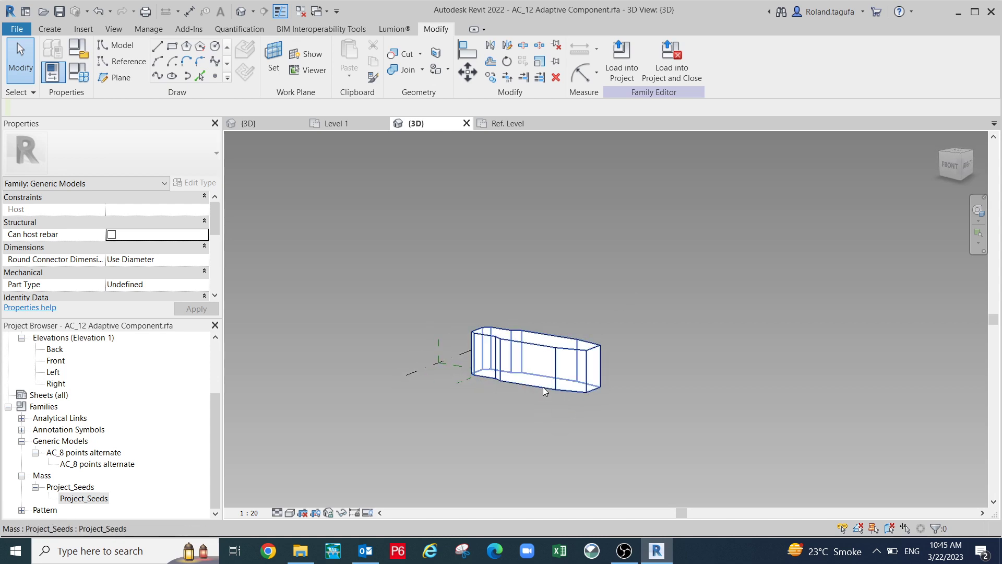
Align the base of the Project_Seeds mass with the Ref. Level in the 3D view.
{"action": "scroll", "coordinate": [489, 426], "scroll_direction": "up", "scroll_amount": 4}
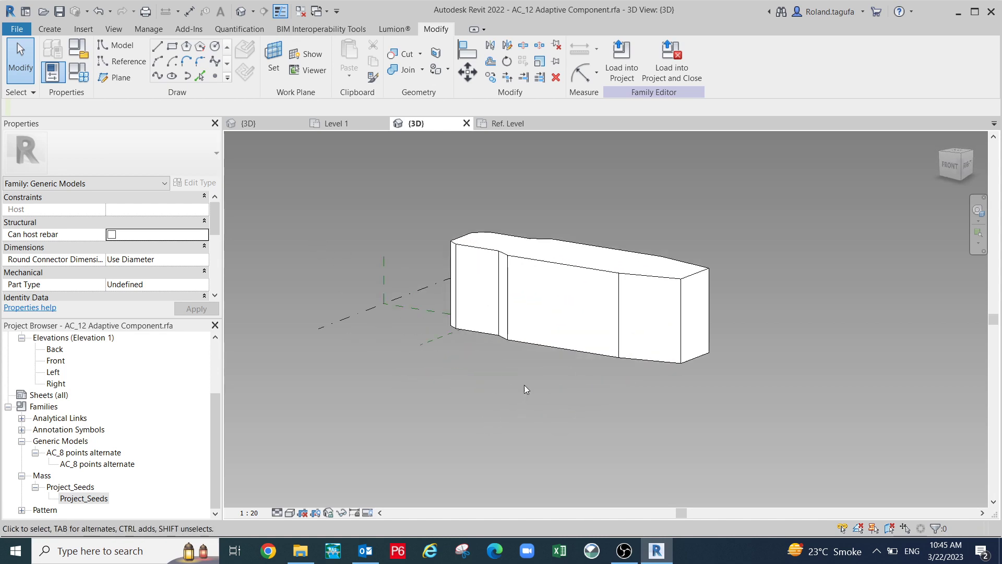
{"action": "left_click", "coordinate": [469, 52]}
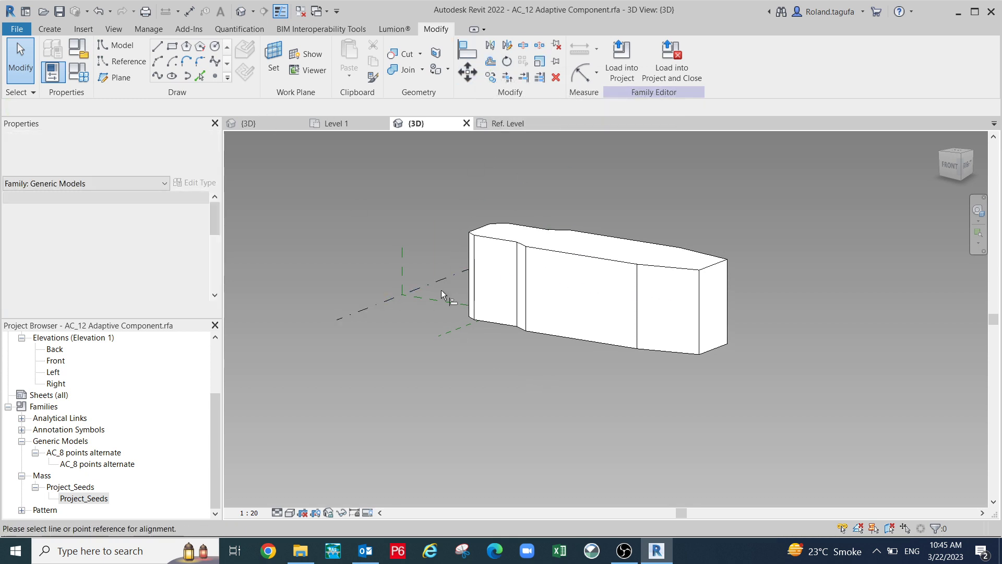
{"action": "left_click", "coordinate": [432, 307]}
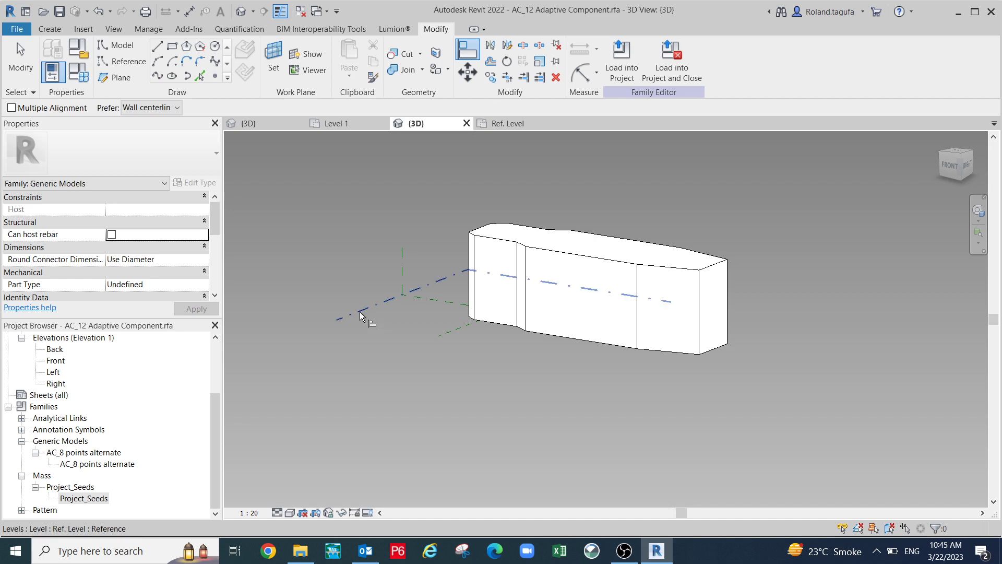
{"action": "left_click", "coordinate": [556, 333]}
{"action": "middle_click_drag", "start_coordinate": [624, 393], "coordinate": [522, 468], "text": "shift"}
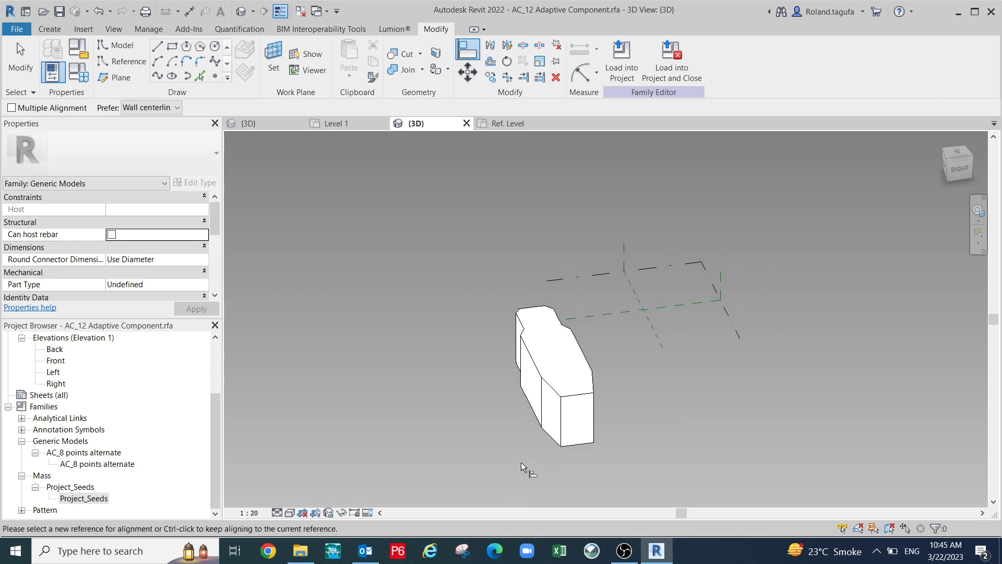
{"action": "key", "text": "Escape"}
{"action": "key", "text": "Escape"}
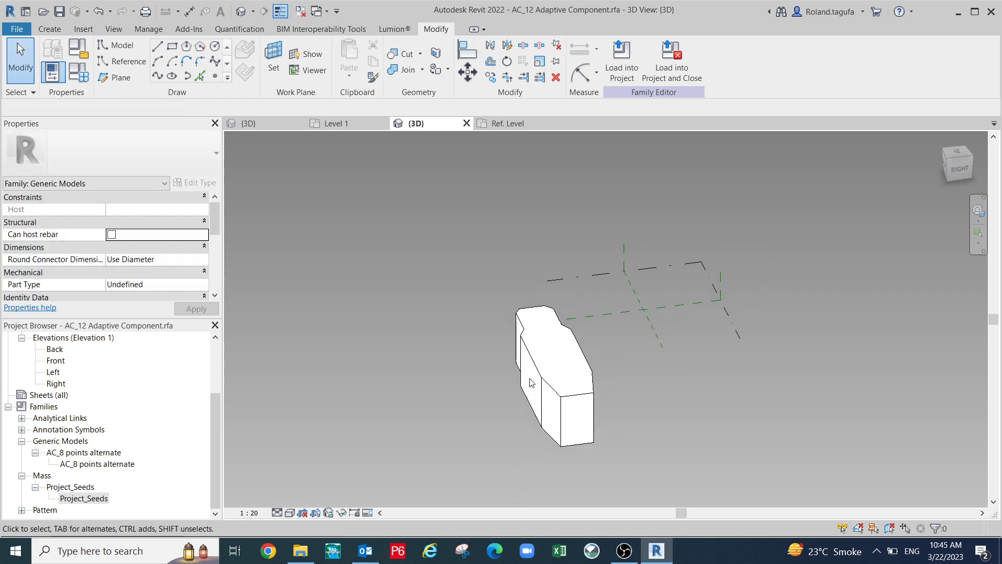
Nudge the Project_Seeds mass lengthwise towards the reference planes, to about 16000 from the nearest cross plane.
{"action": "left_click", "coordinate": [523, 403]}
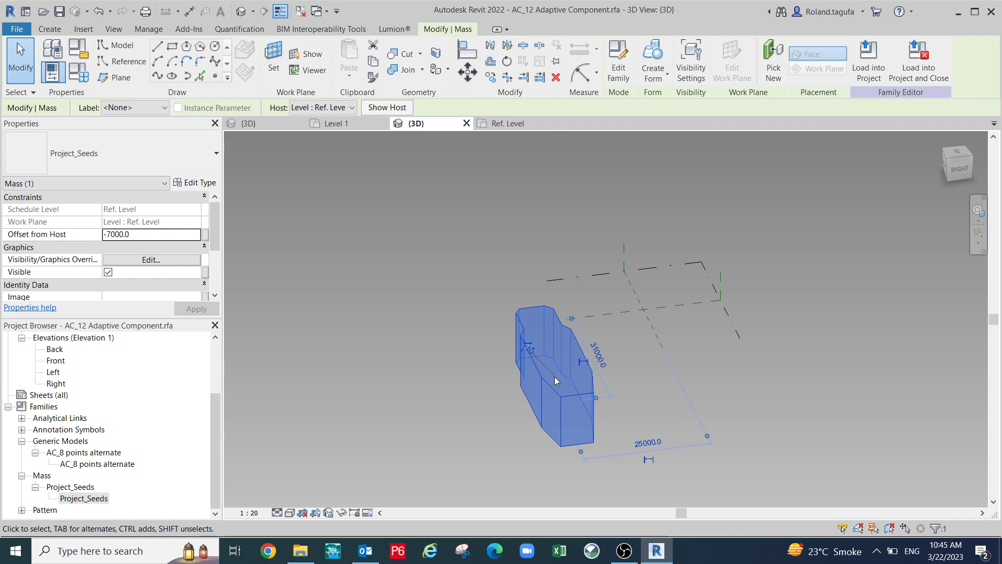
{"action": "left_click_drag", "start_coordinate": [555, 381], "coordinate": [555, 378]}
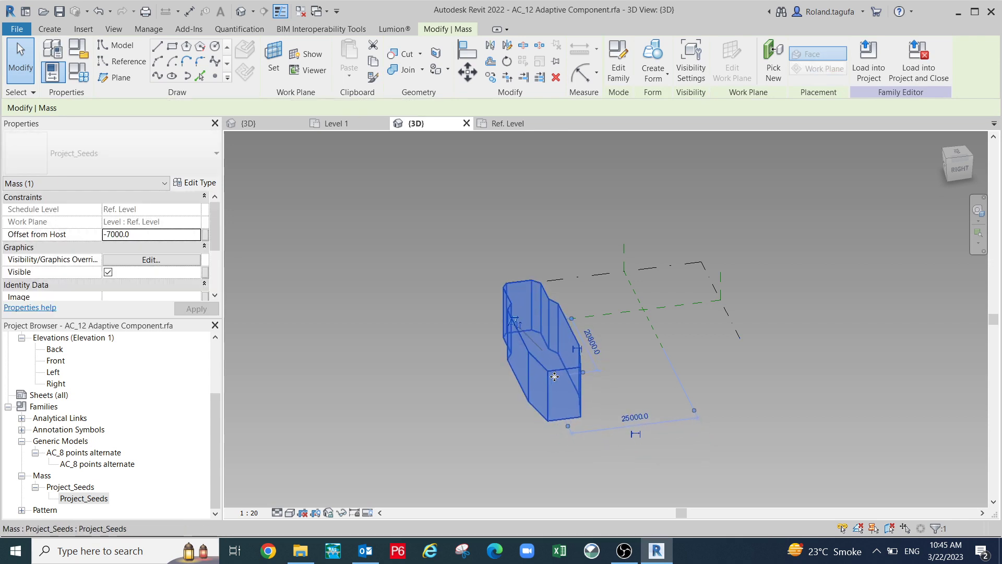
{"action": "key", "text": "Up"}
{"action": "key", "text": "Up"}
{"action": "key", "text": "Up"}
{"action": "key", "text": "Up"}
{"action": "key", "text": "Up"}
{"action": "key", "text": "Up"}
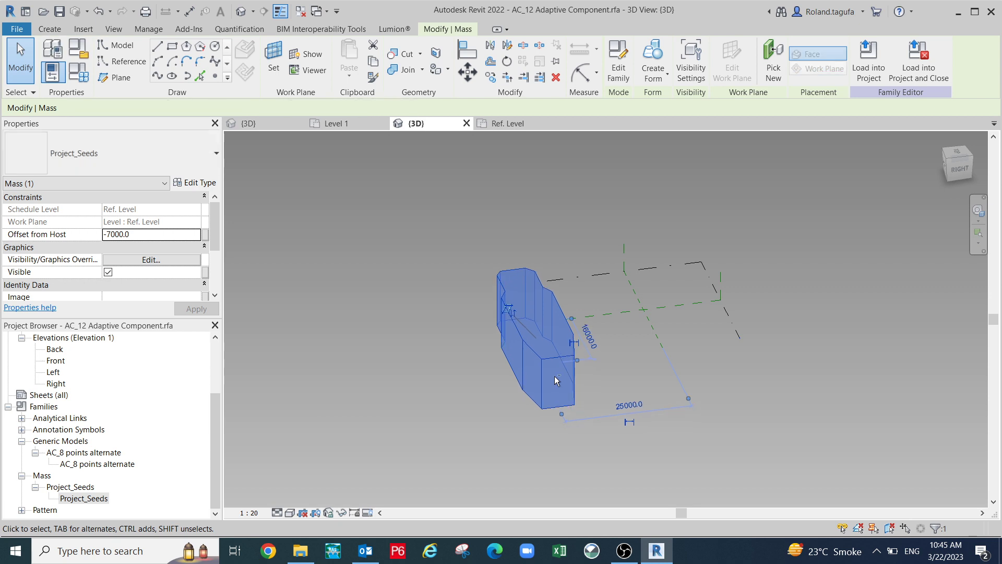
Nudge the Project_Seeds mass sideways onto the reference level, about 1000 and 10000 from the two centre reference planes.
{"action": "key", "text": "shift+Right"}
{"action": "key", "text": "shift+Right"}
{"action": "key", "text": "Right"}
{"action": "key", "text": "Right"}
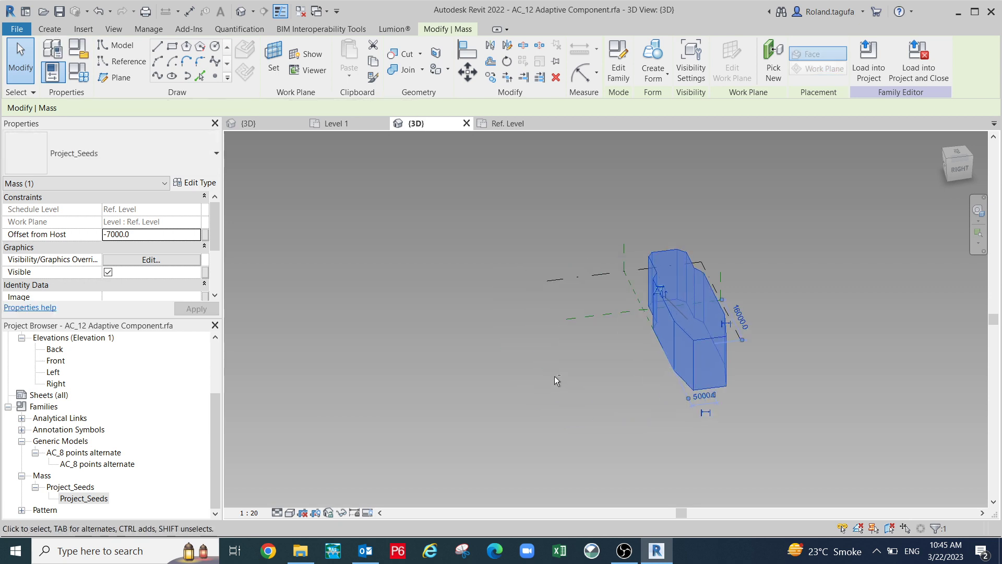
{"action": "key", "text": "Right"}
{"action": "key", "text": "Right"}
{"action": "key", "text": "Right"}
{"action": "key", "text": "Right"}
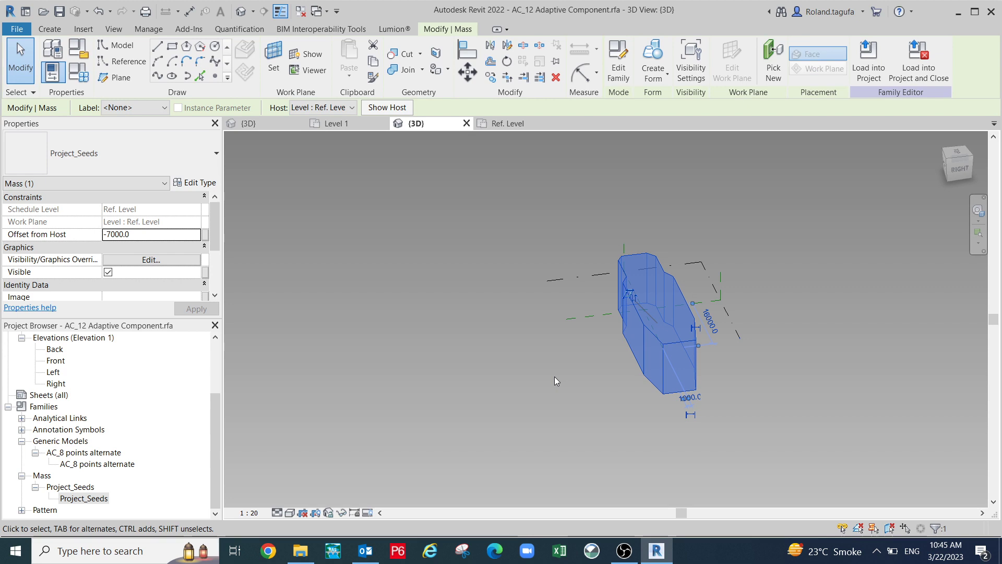
{"action": "key", "text": "Up"}
{"action": "key", "text": "Up"}
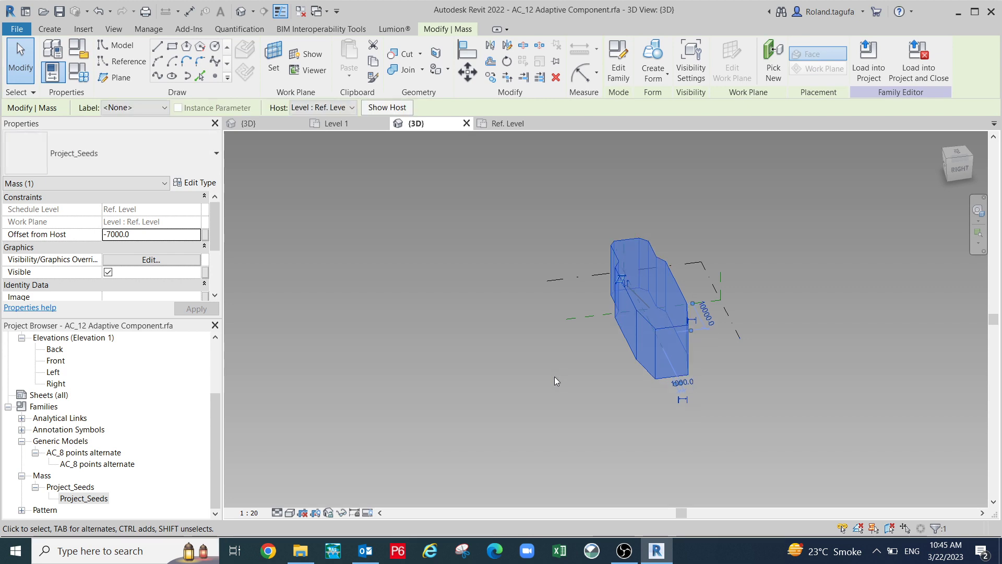
Place reference-type points on the first two base corners at the front end of the Project_Seeds mass.
{"action": "middle_click_drag", "start_coordinate": [441, 369], "coordinate": [700, 447], "text": "shift"}
{"action": "middle_click_drag", "start_coordinate": [703, 409], "coordinate": [724, 408], "text": "shift"}
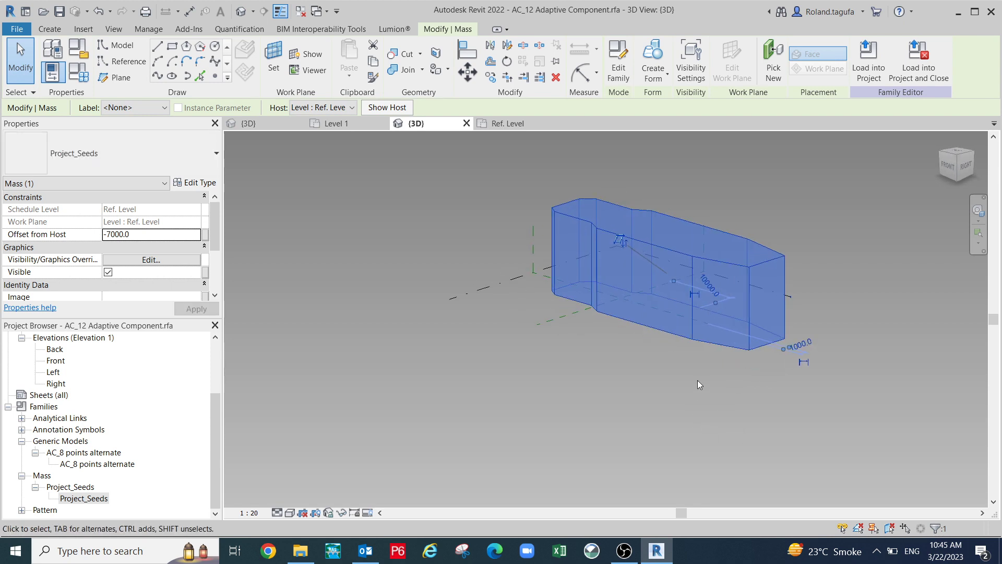
{"action": "scroll", "coordinate": [713, 357], "scroll_direction": "up", "scroll_amount": 2}
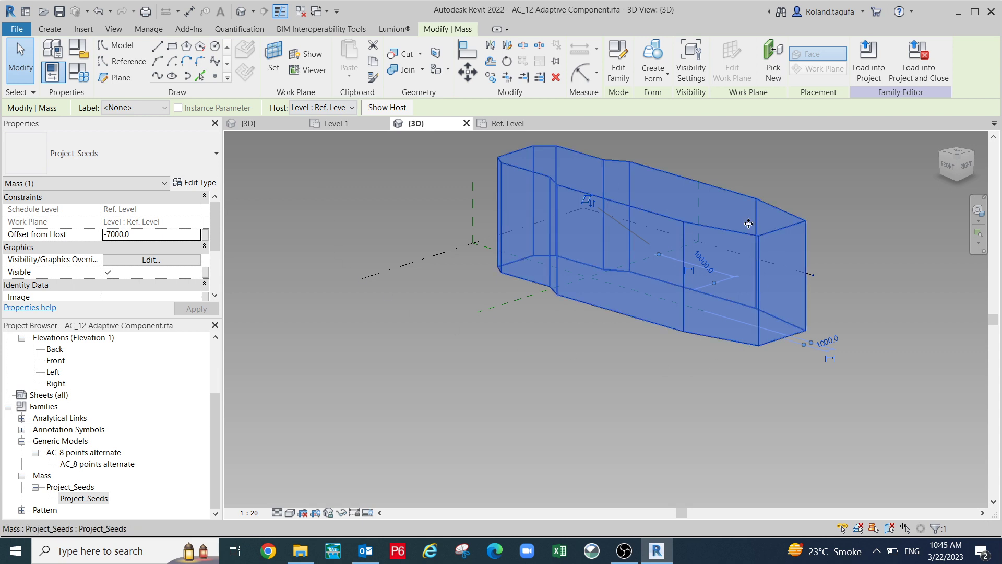
{"action": "middle_click_drag", "start_coordinate": [772, 361], "coordinate": [752, 381], "text": "shift"}
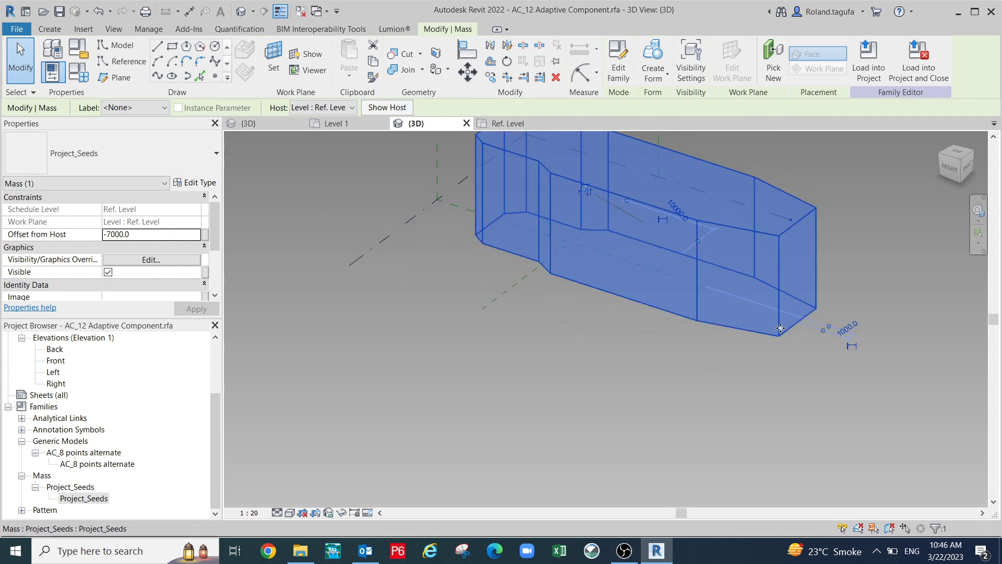
{"action": "middle_click_drag", "start_coordinate": [649, 314], "coordinate": [633, 336]}
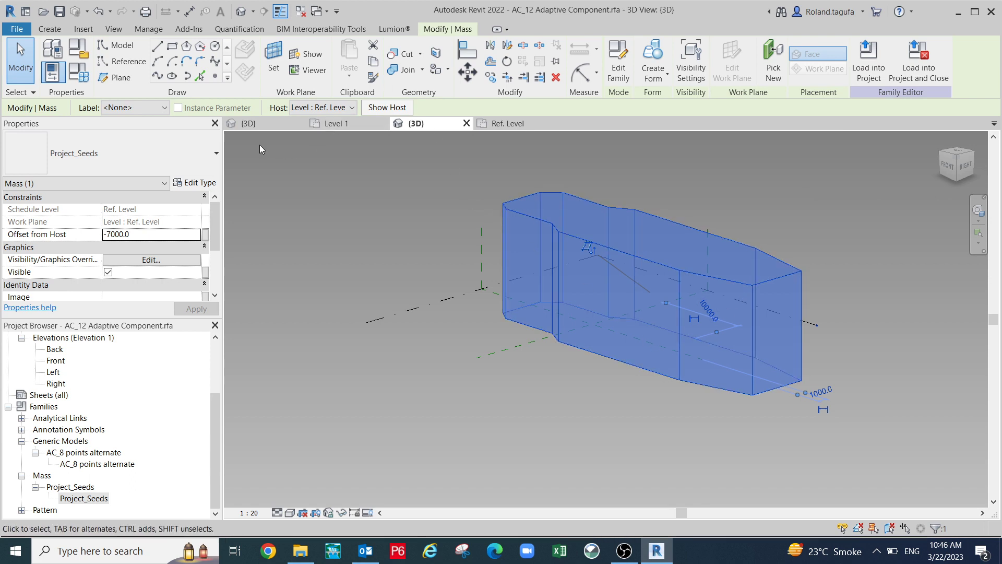
{"action": "left_click", "coordinate": [222, 79]}
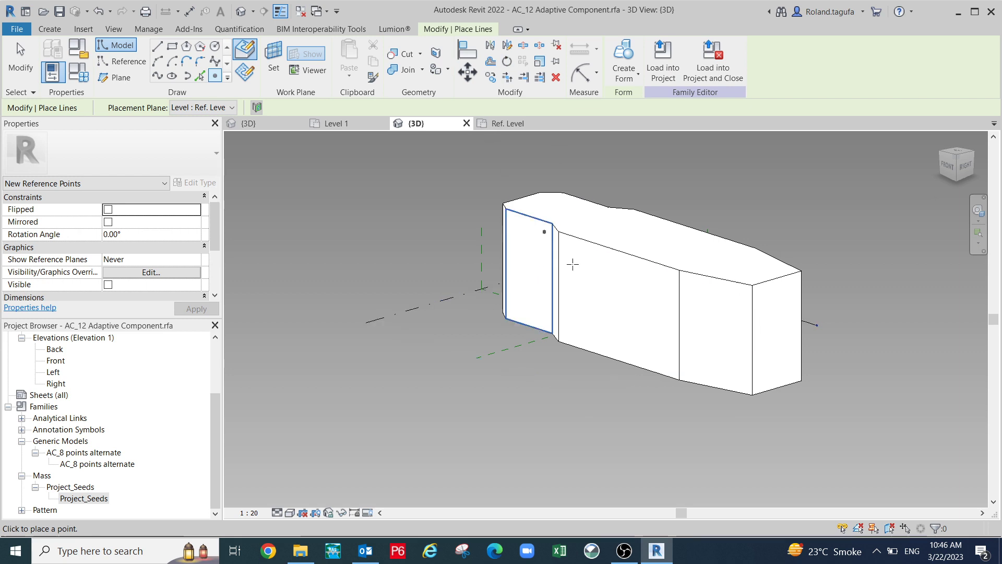
{"action": "scroll", "coordinate": [745, 389], "scroll_direction": "up", "scroll_amount": 2}
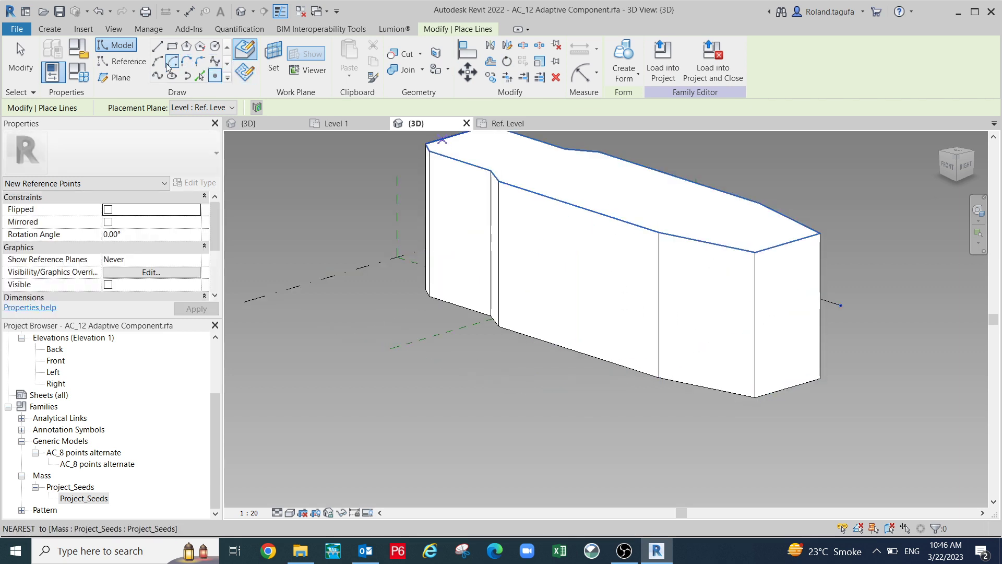
{"action": "left_click", "coordinate": [122, 61]}
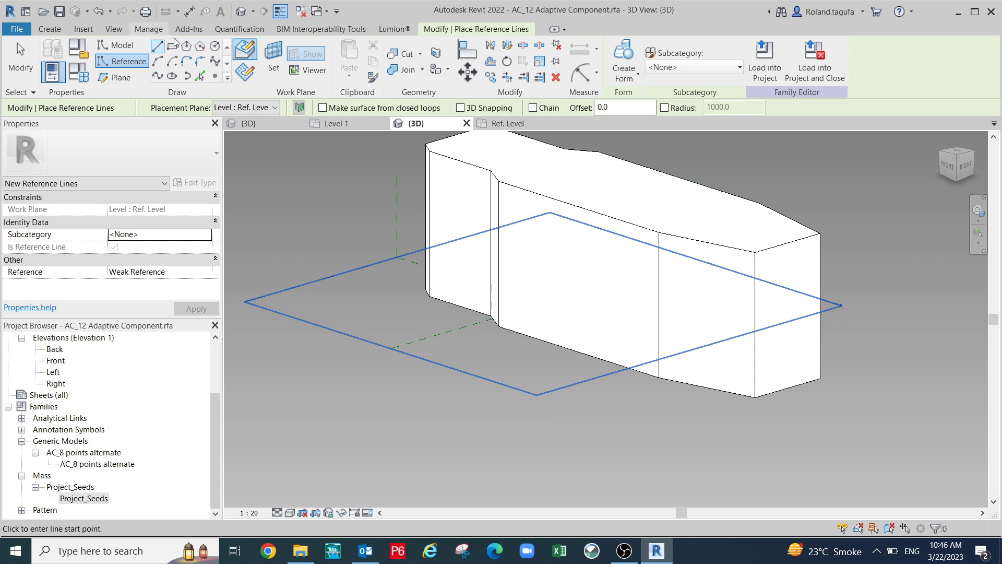
{"action": "left_click", "coordinate": [215, 76]}
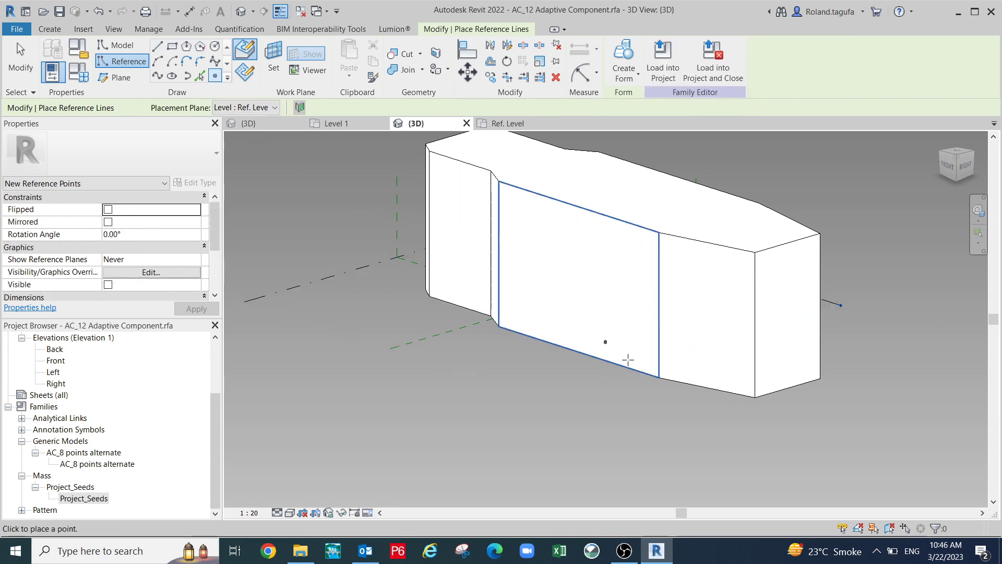
{"action": "scroll", "coordinate": [759, 400], "scroll_direction": "up", "scroll_amount": 3}
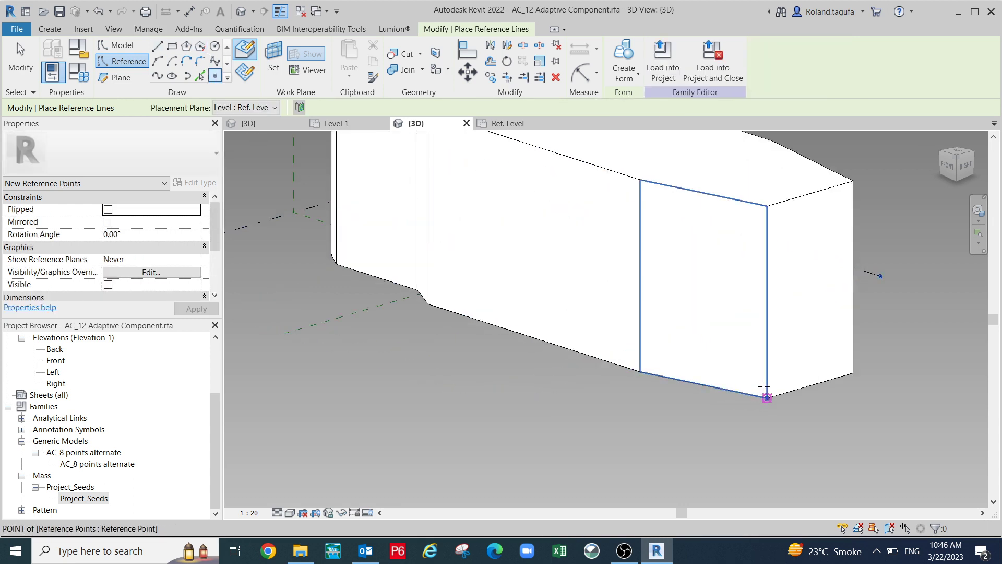
{"action": "middle_click_drag", "start_coordinate": [602, 385], "coordinate": [727, 371], "text": "shift"}
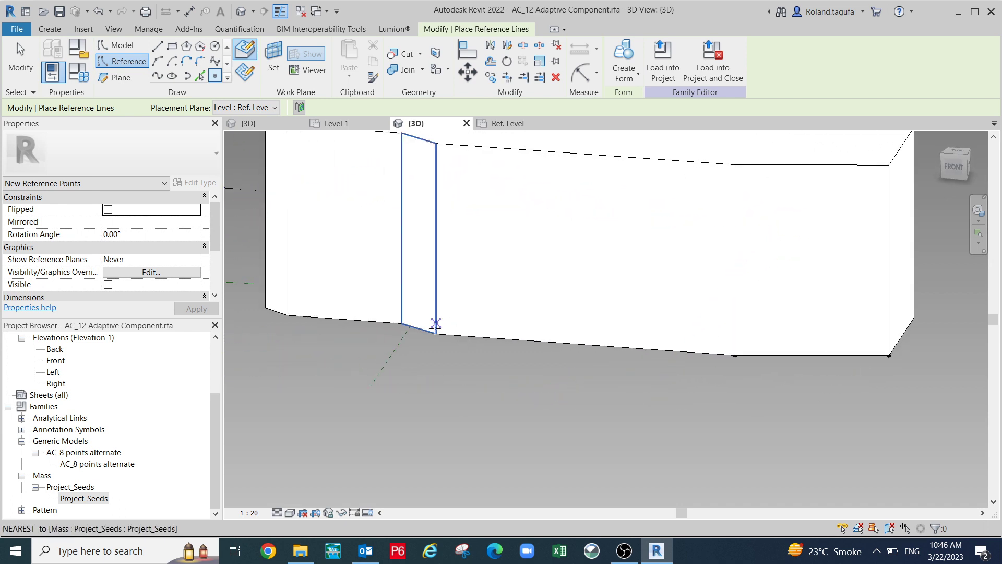
Place reference points on the remaining ten base corners of the Project_Seeds mass, continuing in order around its perimeter.
{"action": "middle_click_drag", "start_coordinate": [489, 340], "coordinate": [668, 322], "text": "shift"}
{"action": "left_click", "coordinate": [466, 355]}
{"action": "left_click", "coordinate": [477, 317]}
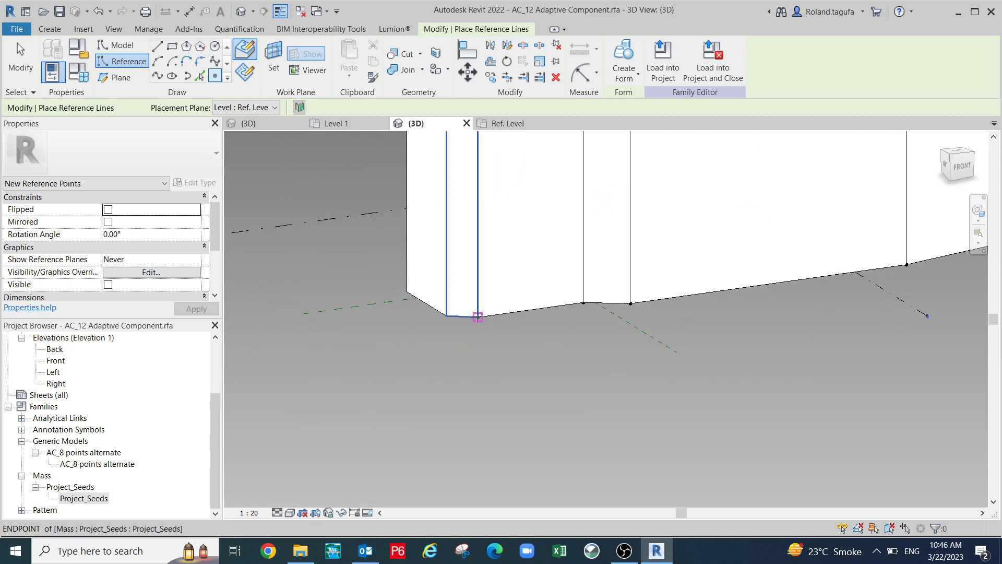
{"action": "middle_click_drag", "start_coordinate": [478, 317], "coordinate": [719, 380], "text": "shift"}
{"action": "left_click", "coordinate": [700, 371]}
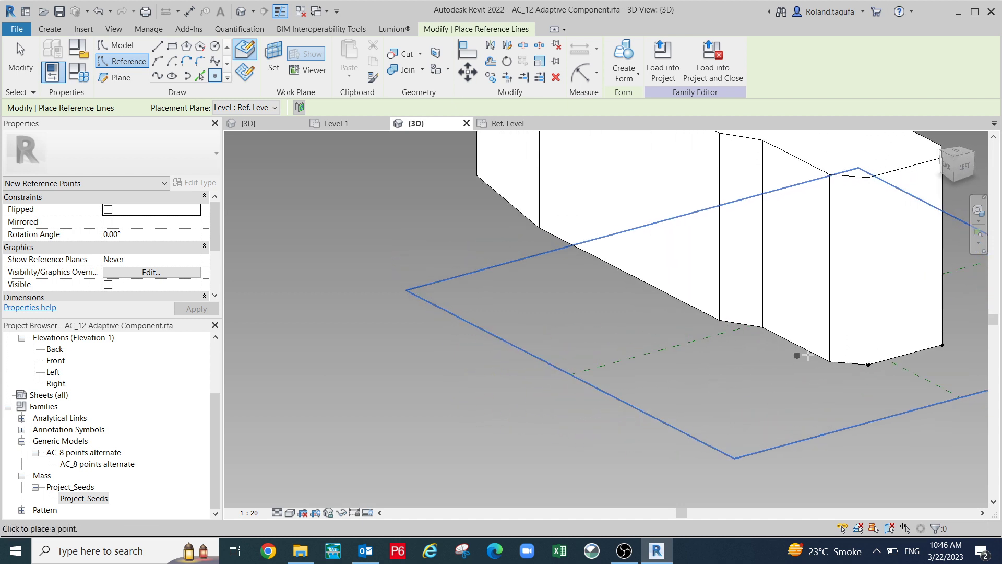
{"action": "middle_click_drag", "start_coordinate": [830, 360], "coordinate": [827, 309], "text": "shift"}
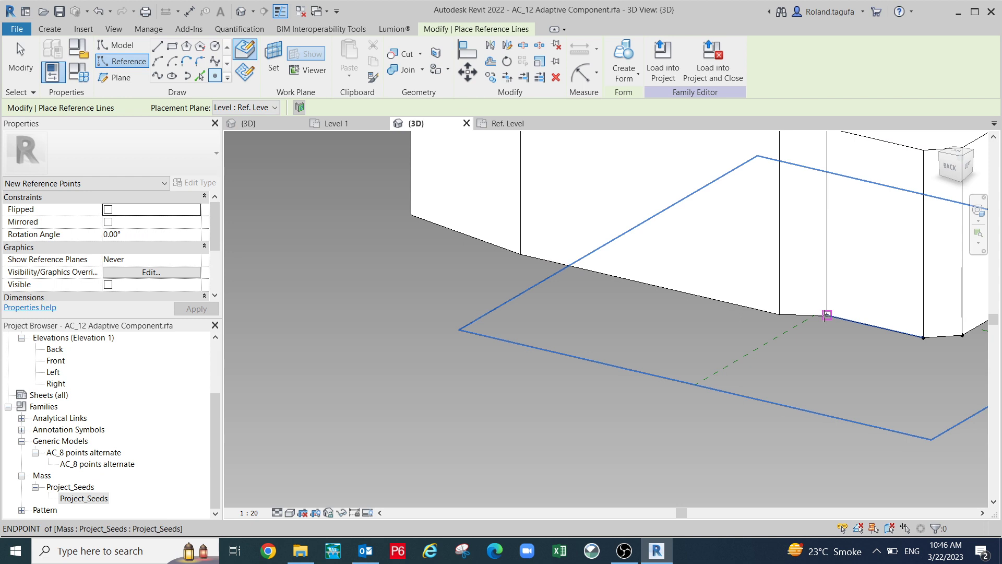
{"action": "mouse_move", "coordinate": [682, 355]}
{"action": "middle_mouse_down", "text": "shift"}
{"action": "mouse_move", "coordinate": [772, 373]}
{"action": "mouse_move", "coordinate": [681, 358]}
{"action": "middle_mouse_up", "text": "shift"}
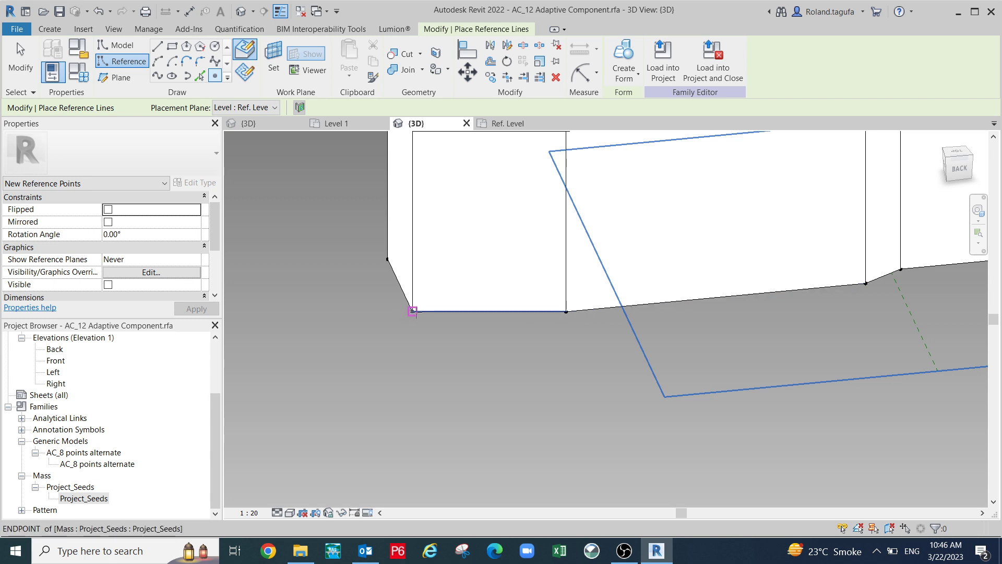
{"action": "scroll", "coordinate": [478, 312], "scroll_direction": "down", "scroll_amount": 4}
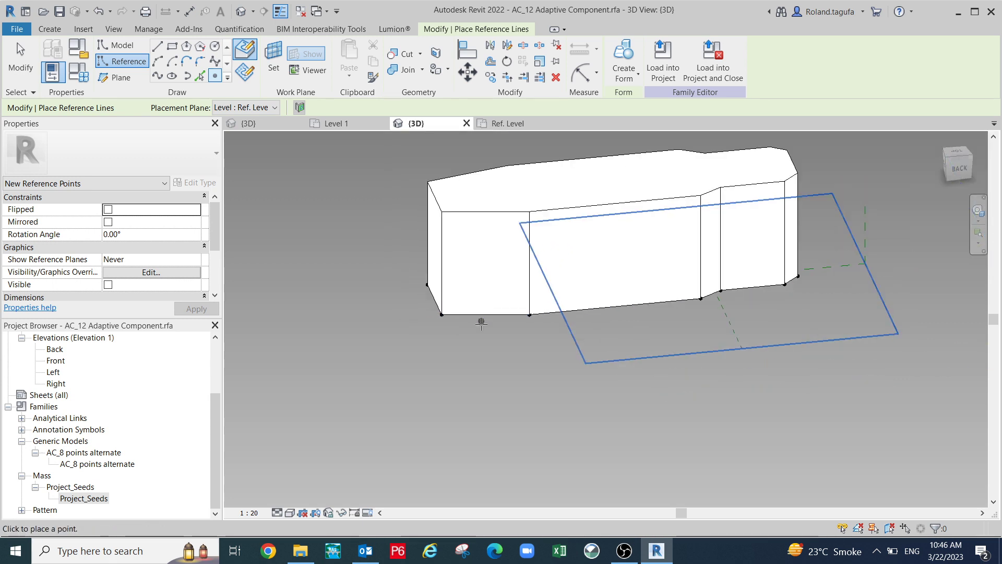
{"action": "key", "text": "Escape"}
Make all 12 base-corner reference points adaptive, filtering the selection to the Reference Points category only.
{"action": "scroll", "coordinate": [591, 334], "scroll_direction": "down", "scroll_amount": 1}
{"action": "middle_click_drag", "start_coordinate": [614, 339], "coordinate": [303, 315], "text": "shift"}
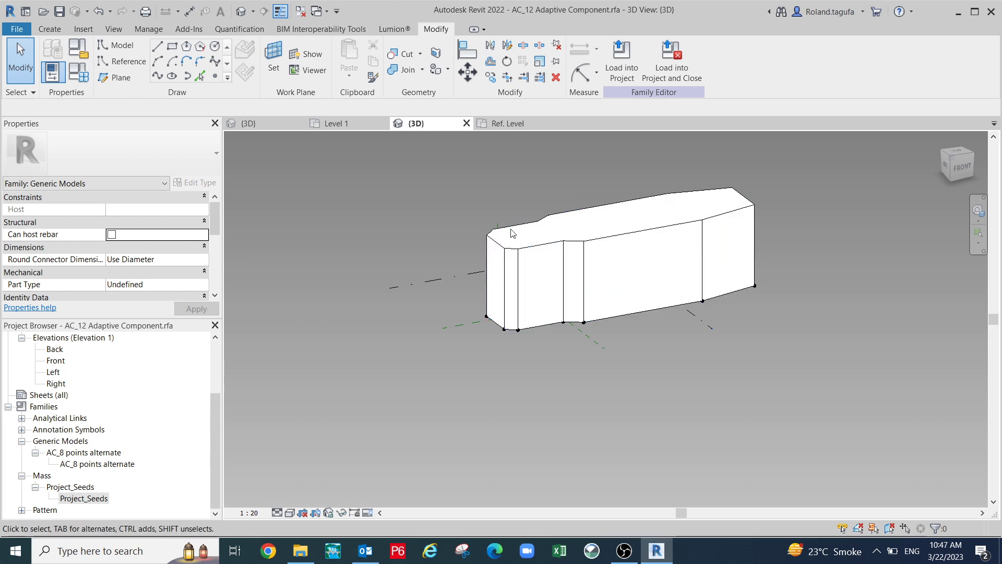
{"action": "middle_click_drag", "start_coordinate": [511, 229], "coordinate": [467, 278]}
{"action": "scroll", "coordinate": [464, 277], "scroll_direction": "down", "scroll_amount": 1}
{"action": "middle_click_drag", "start_coordinate": [474, 230], "coordinate": [454, 208]}
{"action": "left_click_drag", "start_coordinate": [368, 155], "coordinate": [765, 383]}
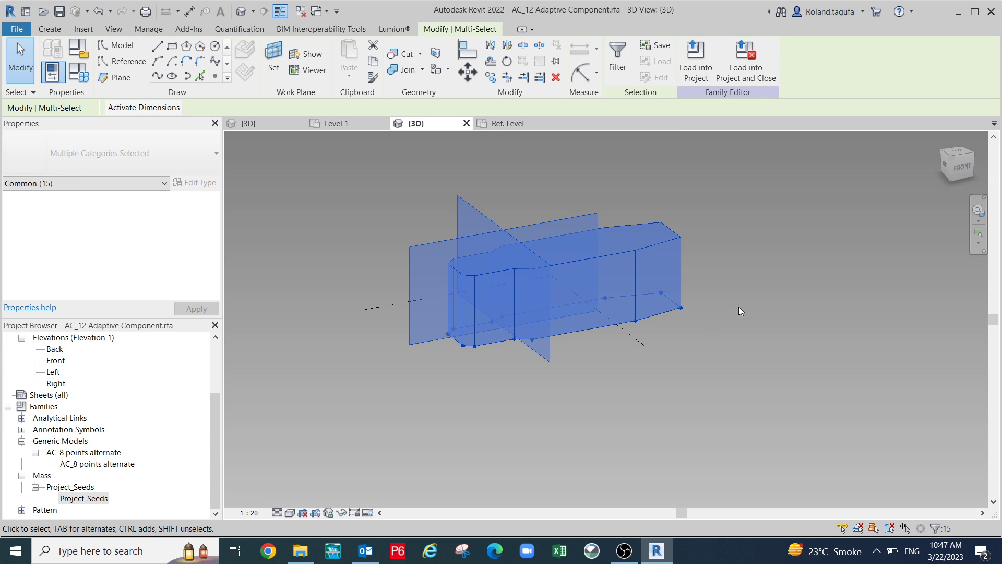
{"action": "left_click", "coordinate": [619, 73]}
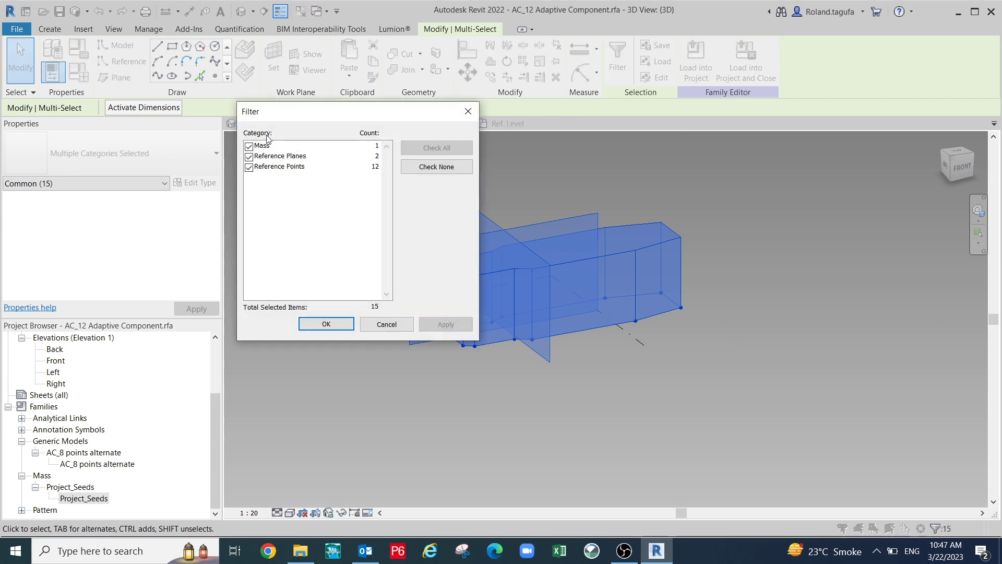
{"action": "left_click", "coordinate": [452, 168]}
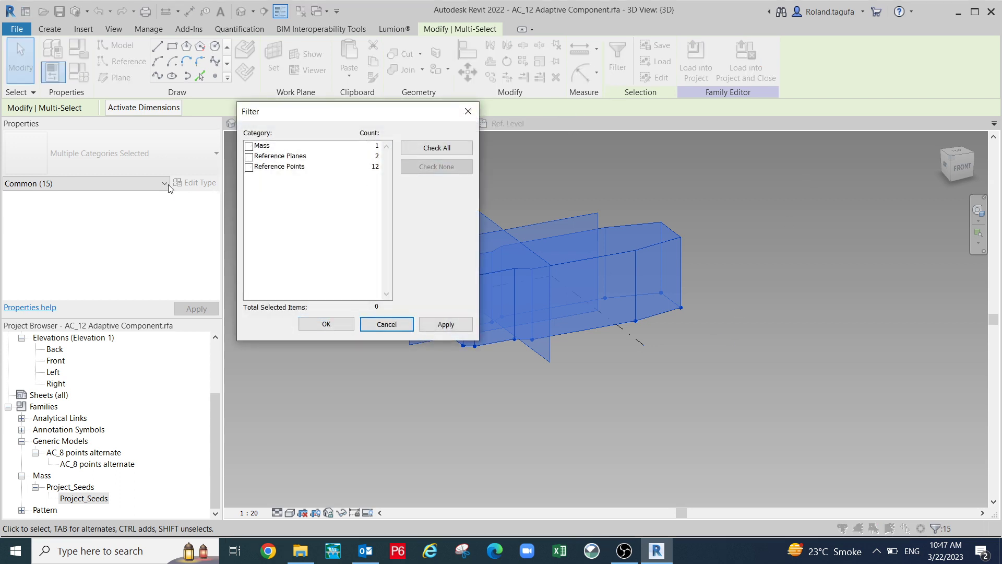
{"action": "left_click", "coordinate": [249, 168]}
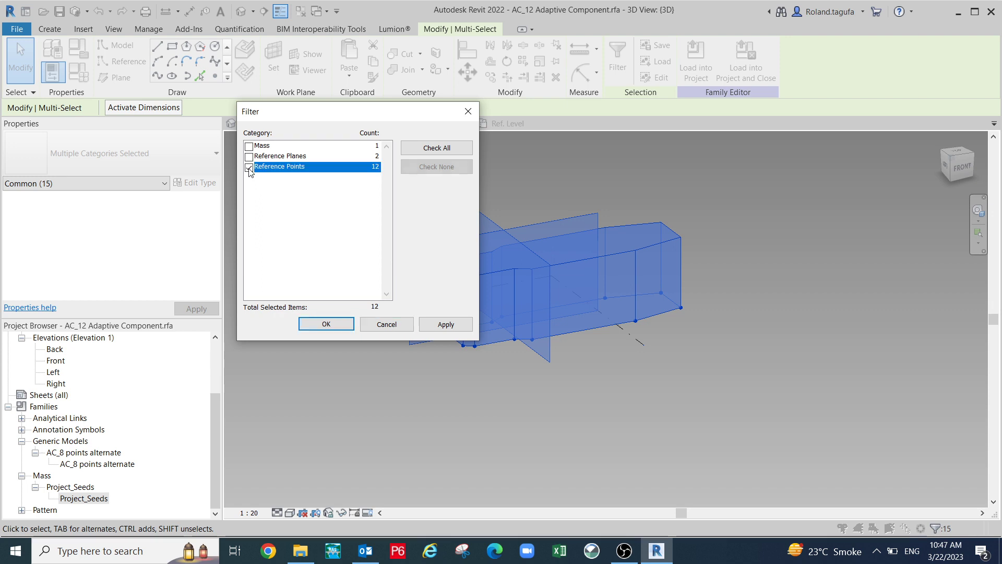
{"action": "left_click", "coordinate": [446, 325]}
{"action": "left_click", "coordinate": [326, 324]}
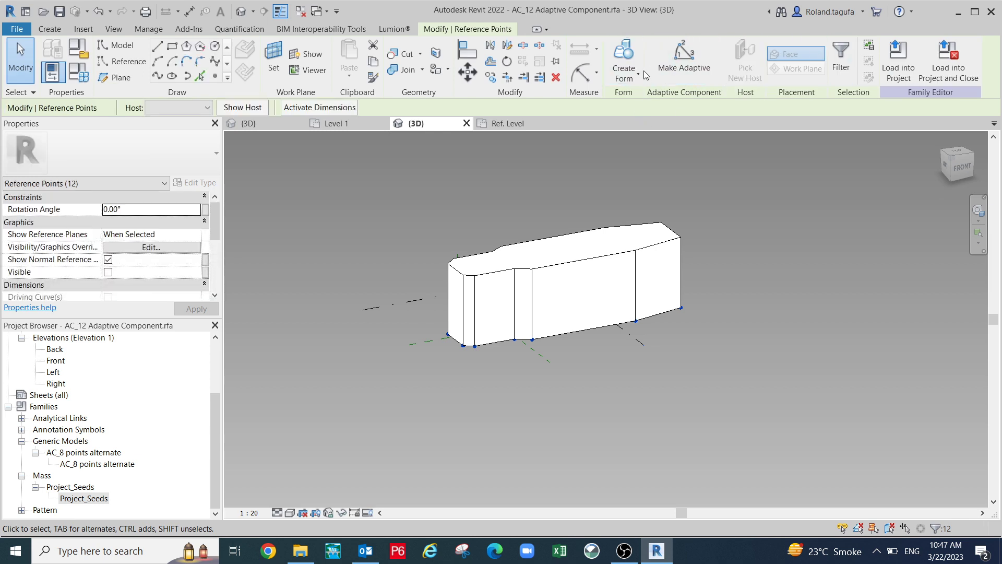
{"action": "left_click", "coordinate": [673, 76]}
{"action": "scroll", "coordinate": [750, 306], "scroll_direction": "up", "scroll_amount": 3}
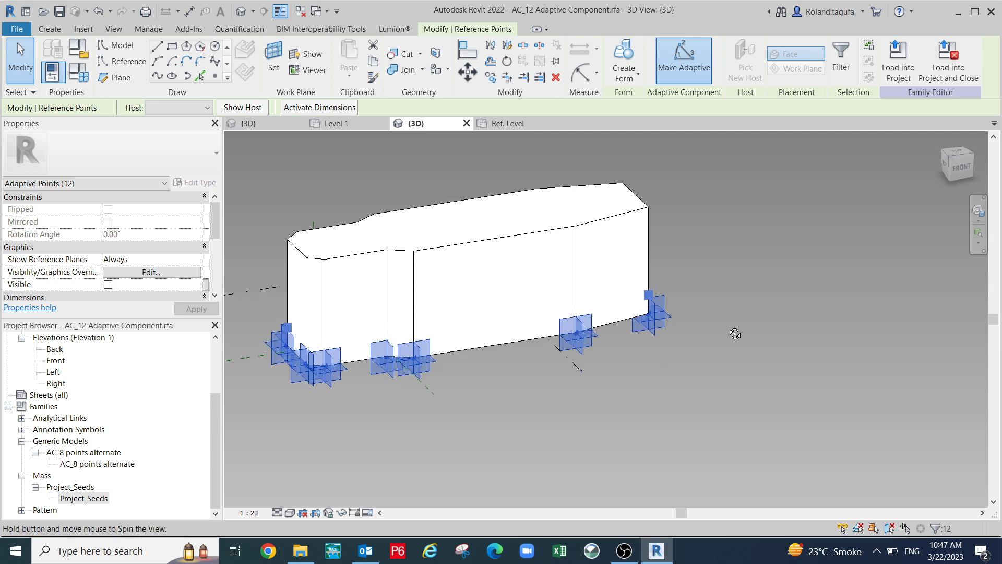
{"action": "middle_click_drag", "start_coordinate": [735, 333], "coordinate": [633, 324], "text": "shift"}
{"action": "key", "text": "Escape"}
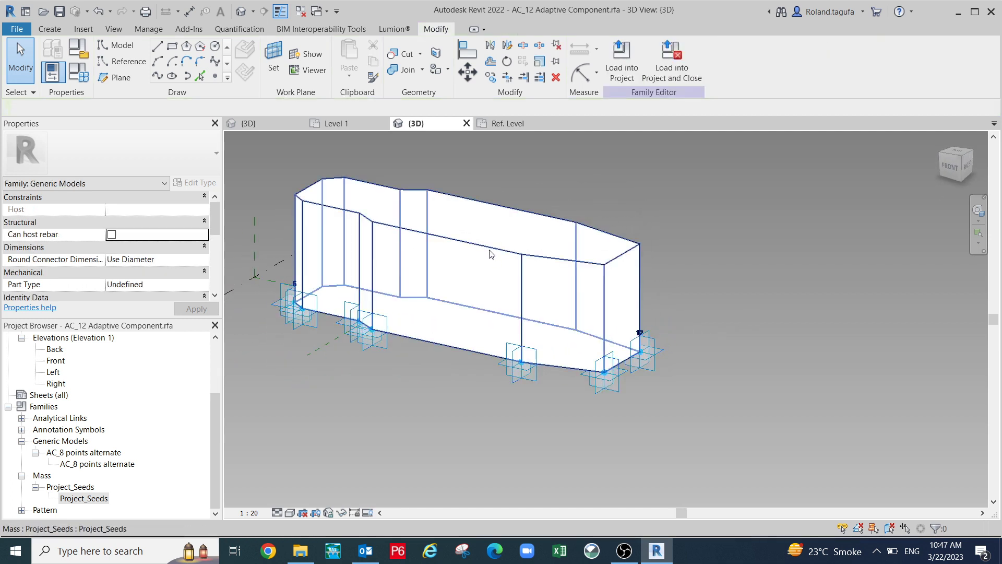
Temporarily hide the Project_Seeds mass in the 3D view, leaving the numbered adaptive points on display.
{"action": "left_click", "coordinate": [491, 254]}
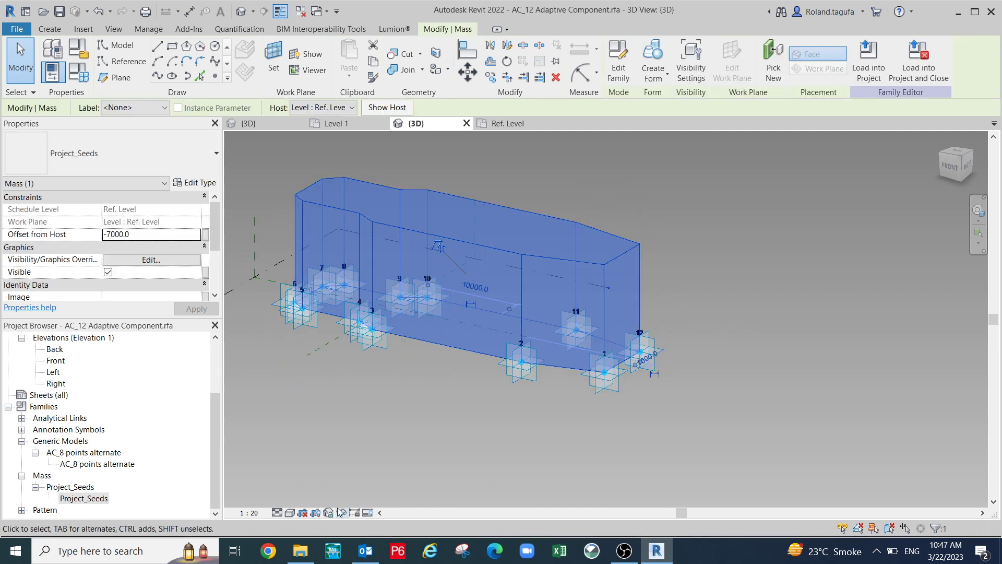
{"action": "left_click", "coordinate": [340, 512]}
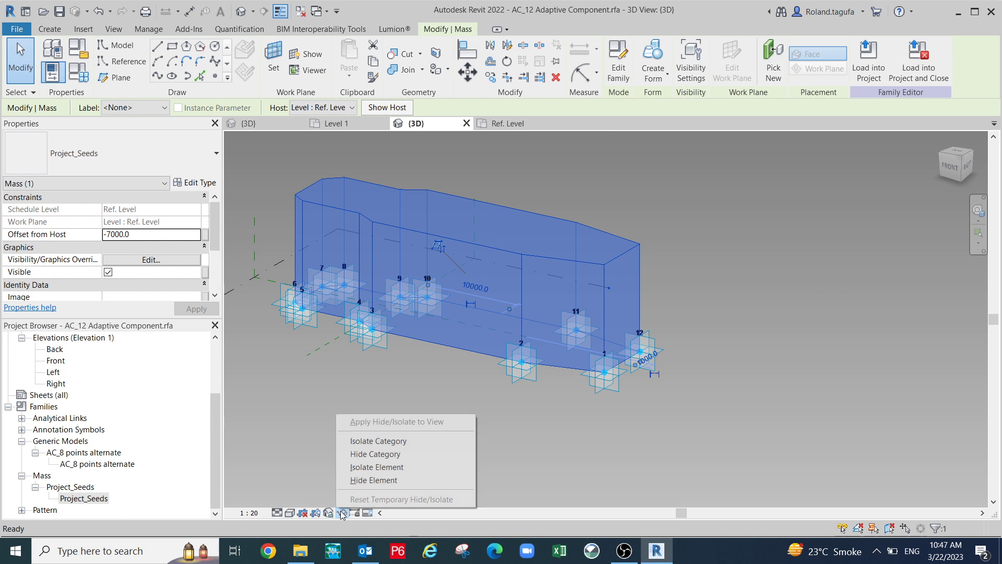
{"action": "left_click", "coordinate": [416, 481]}
{"action": "middle_click_drag", "start_coordinate": [554, 369], "coordinate": [580, 471], "text": "shift"}
{"action": "mouse_move", "coordinate": [453, 332]}
{"action": "middle_mouse_down", "text": "shift"}
{"action": "mouse_move", "coordinate": [470, 338]}
{"action": "mouse_move", "coordinate": [459, 346]}
{"action": "middle_mouse_up", "text": "shift"}
{"action": "middle_click_drag", "start_coordinate": [358, 358], "coordinate": [437, 296], "text": "shift"}
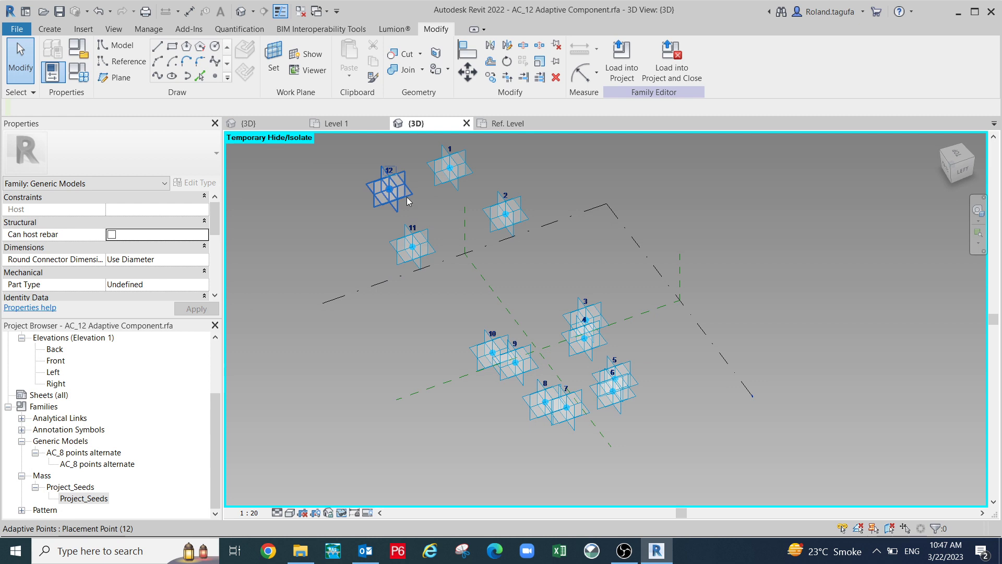
Create a spline through all 12 adaptive points, filtering the selection to the Adaptive Points category without the reference plane.
{"action": "middle_click_drag", "start_coordinate": [525, 246], "coordinate": [700, 262], "text": "shift"}
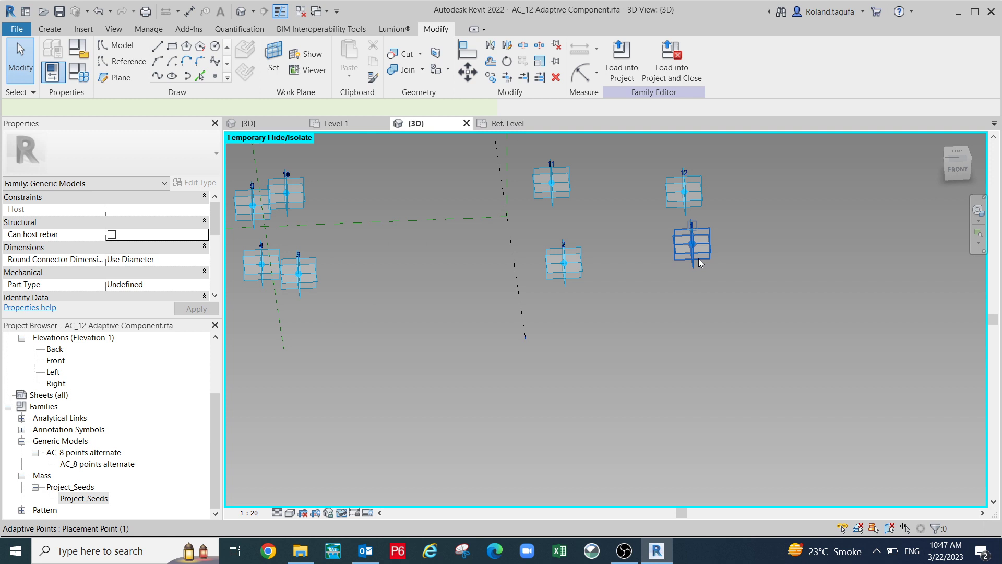
{"action": "left_click", "coordinate": [698, 259]}
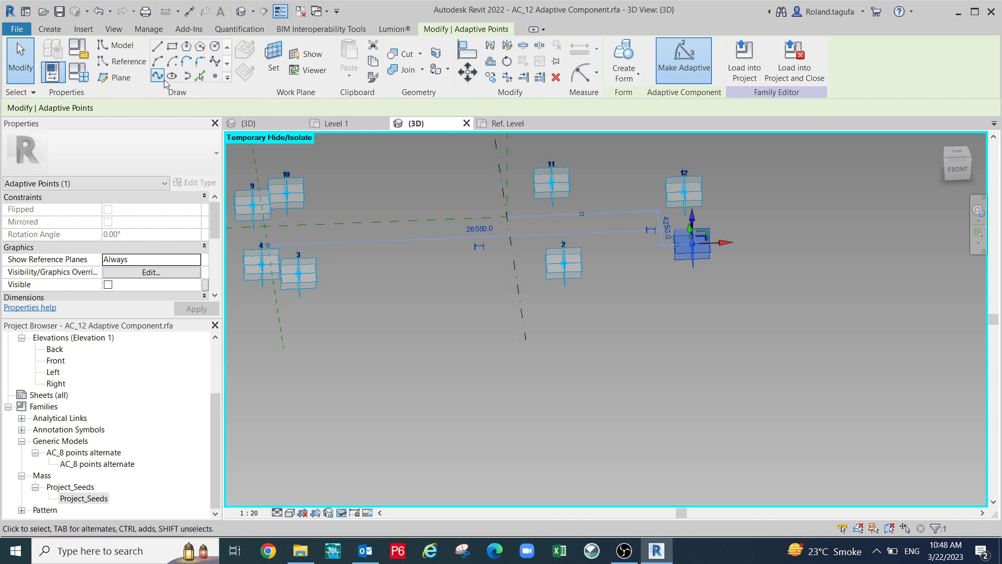
{"action": "scroll", "coordinate": [622, 328], "scroll_direction": "down", "scroll_amount": 5}
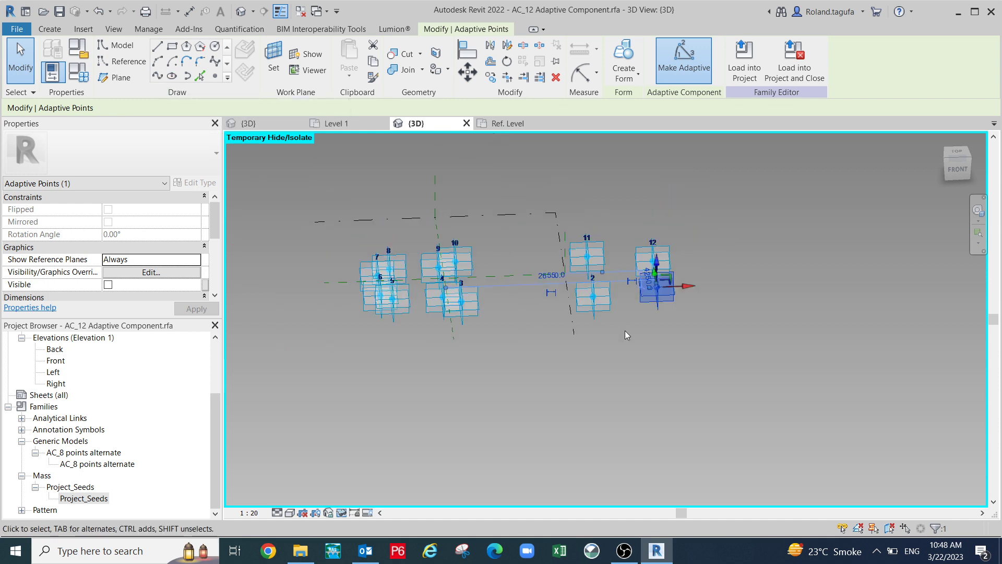
{"action": "left_click_drag", "start_coordinate": [336, 204], "coordinate": [719, 380]}
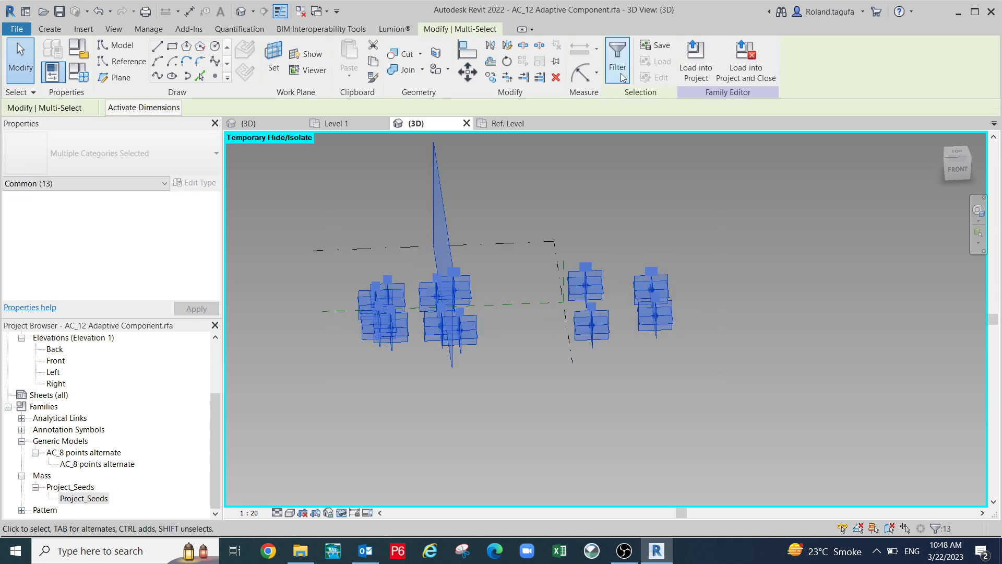
{"action": "left_click", "coordinate": [623, 79]}
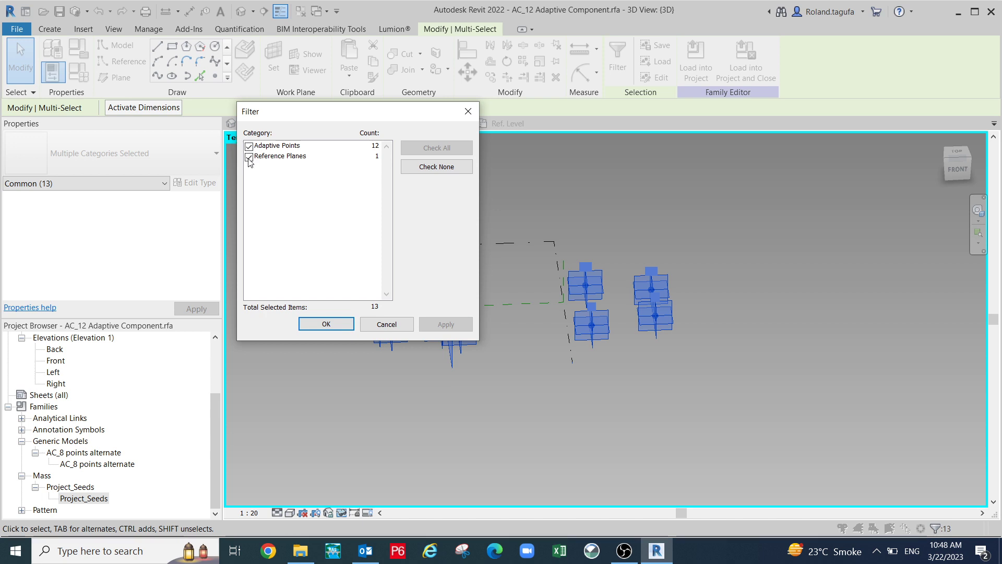
{"action": "left_click", "coordinate": [249, 158]}
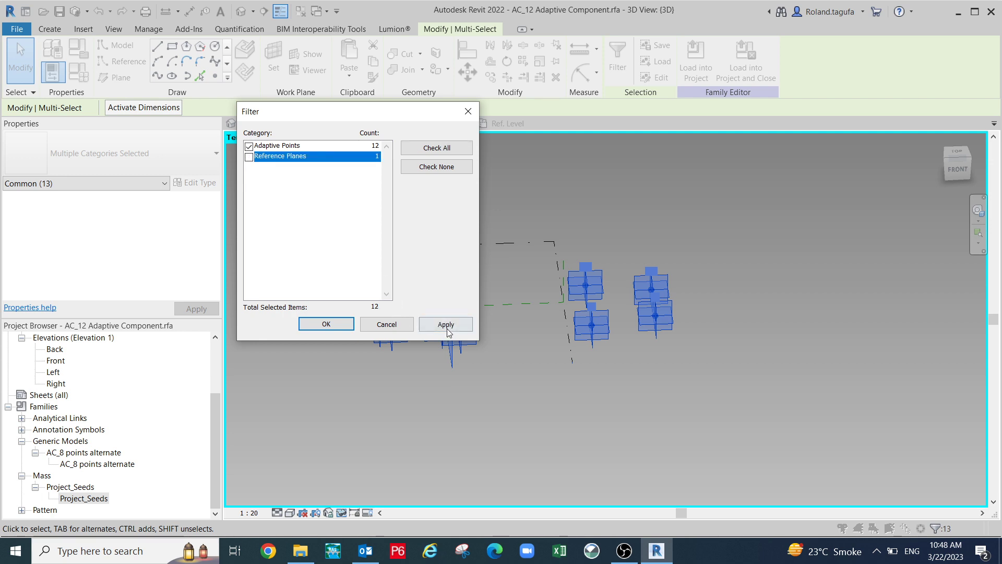
{"action": "left_click", "coordinate": [446, 325]}
{"action": "left_click", "coordinate": [326, 325]}
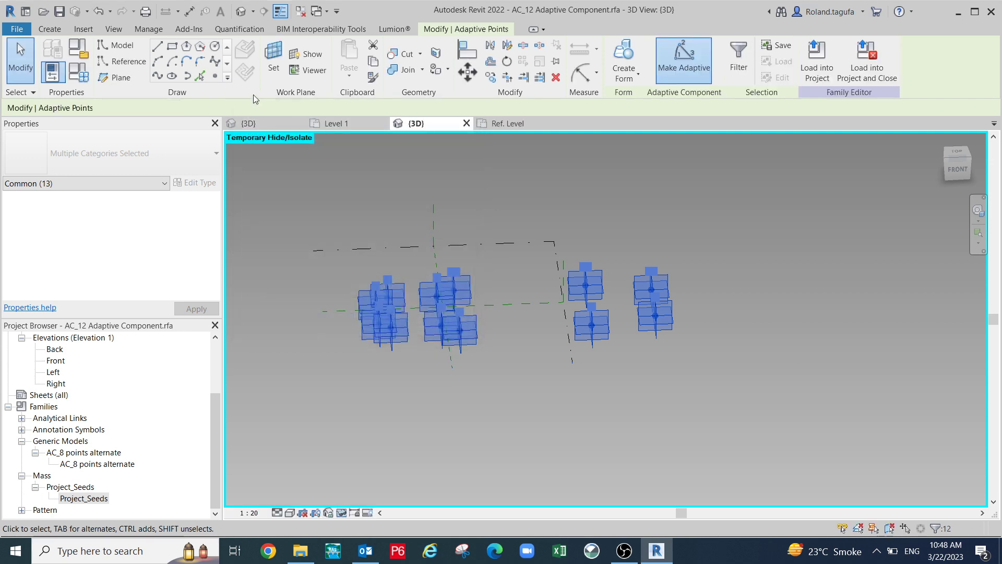
{"action": "left_click", "coordinate": [157, 77]}
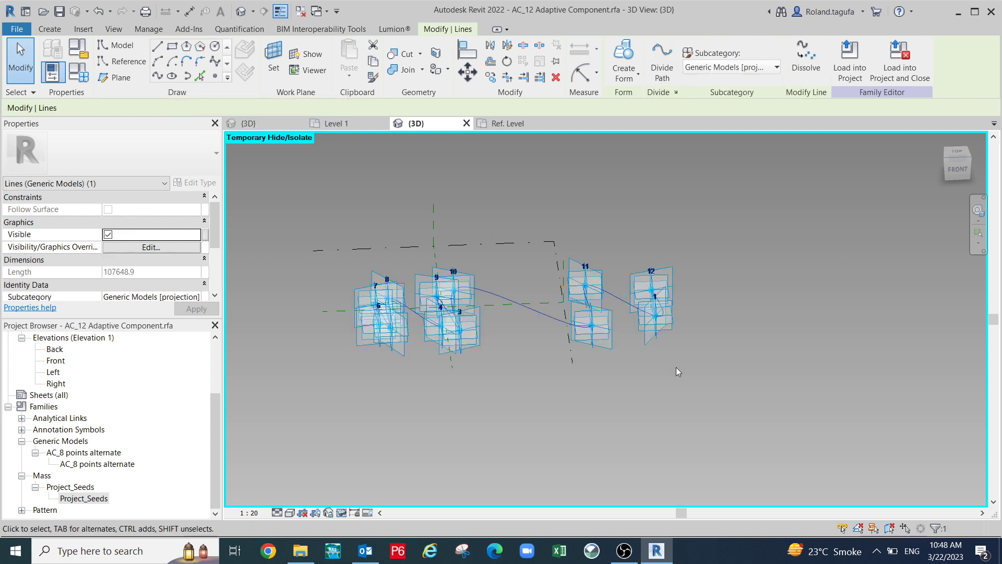
{"action": "middle_click_drag", "start_coordinate": [675, 367], "coordinate": [730, 431], "text": "shift"}
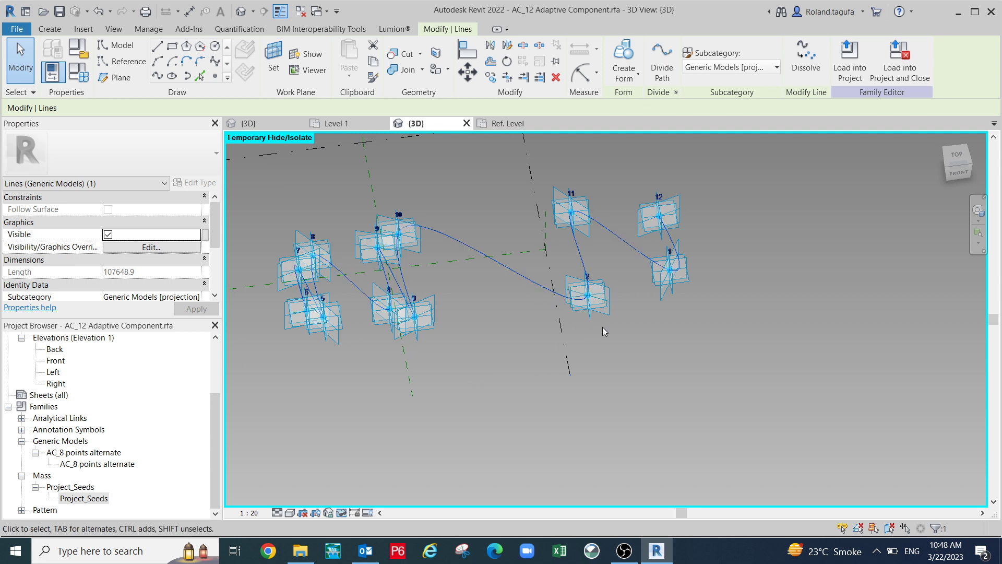
Delete the single spline that runs through all 12 adaptive points.
{"action": "key", "text": "Escape"}
{"action": "left_click", "coordinate": [505, 264]}
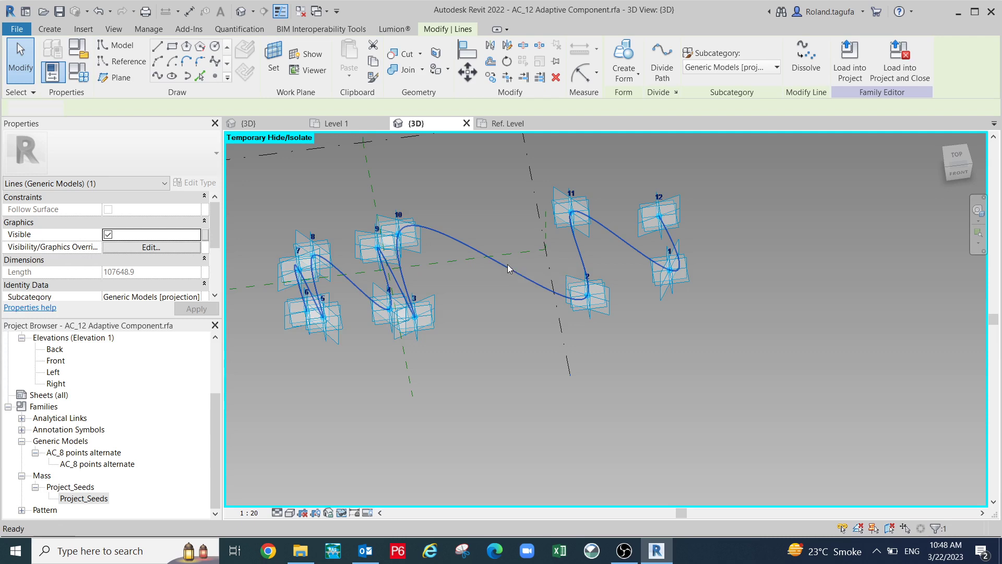
{"action": "key", "text": "Delete"}
{"action": "middle_click_drag", "start_coordinate": [507, 264], "coordinate": [700, 300], "text": "shift"}
{"action": "left_click", "coordinate": [692, 292]}
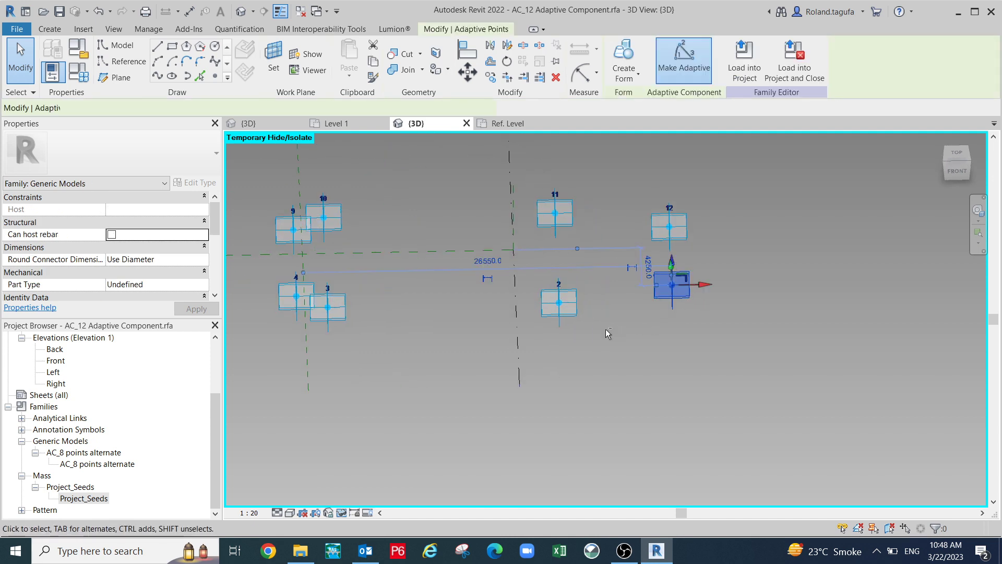
{"action": "left_click", "coordinate": [163, 79]}
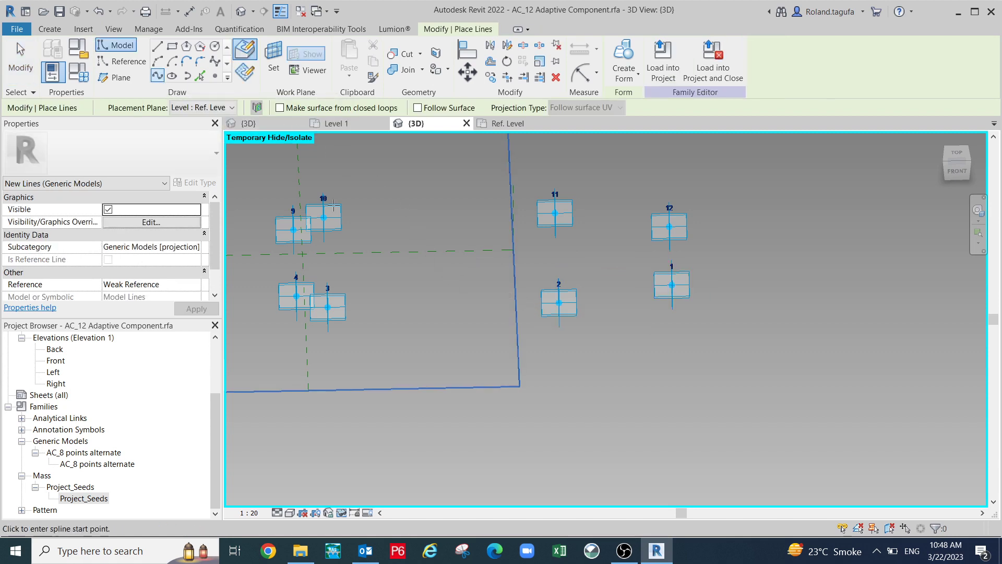
{"action": "key", "text": "Escape"}
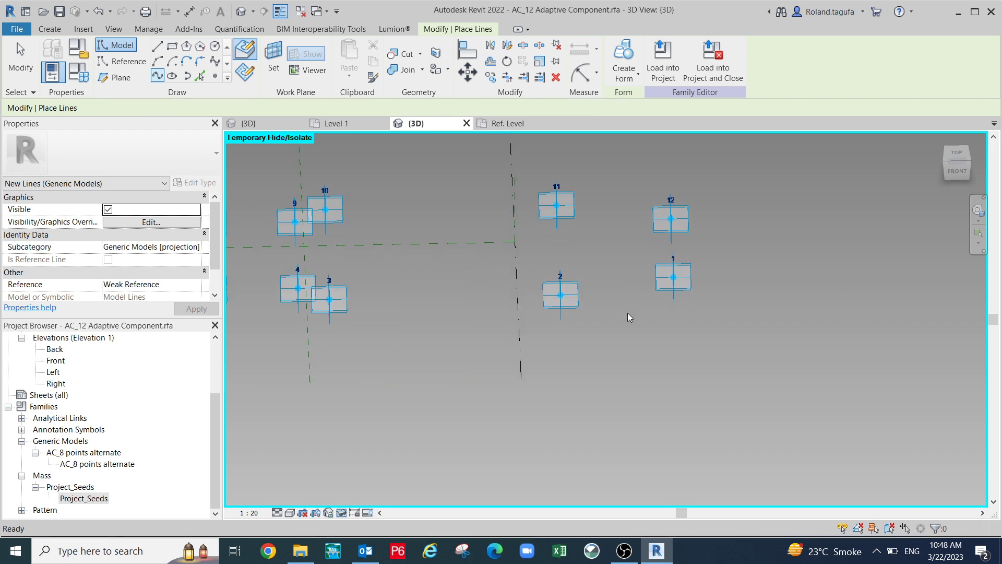
{"action": "middle_click_drag", "start_coordinate": [630, 334], "coordinate": [620, 353]}
{"action": "left_click", "coordinate": [671, 312]}
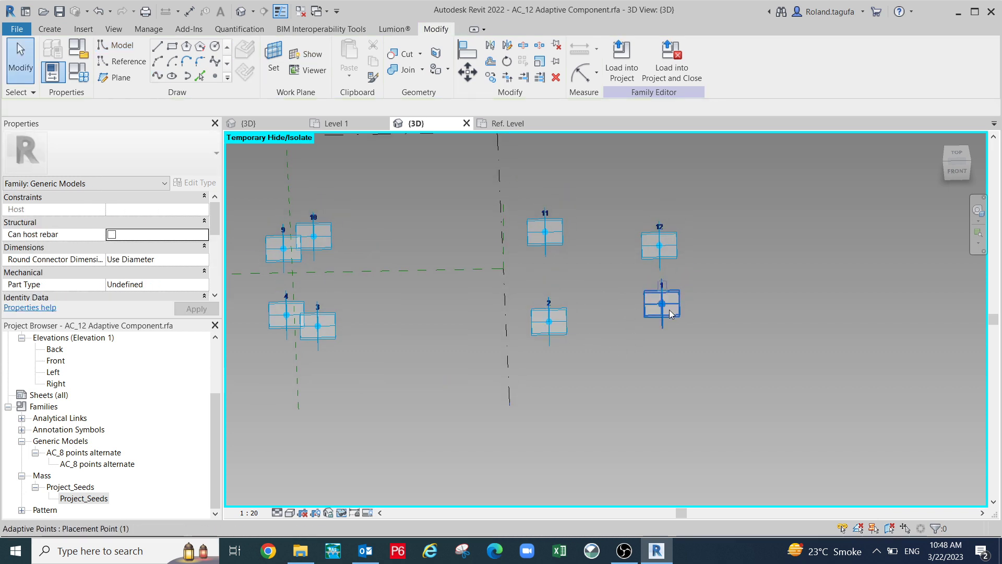
{"action": "left_click", "coordinate": [593, 323]}
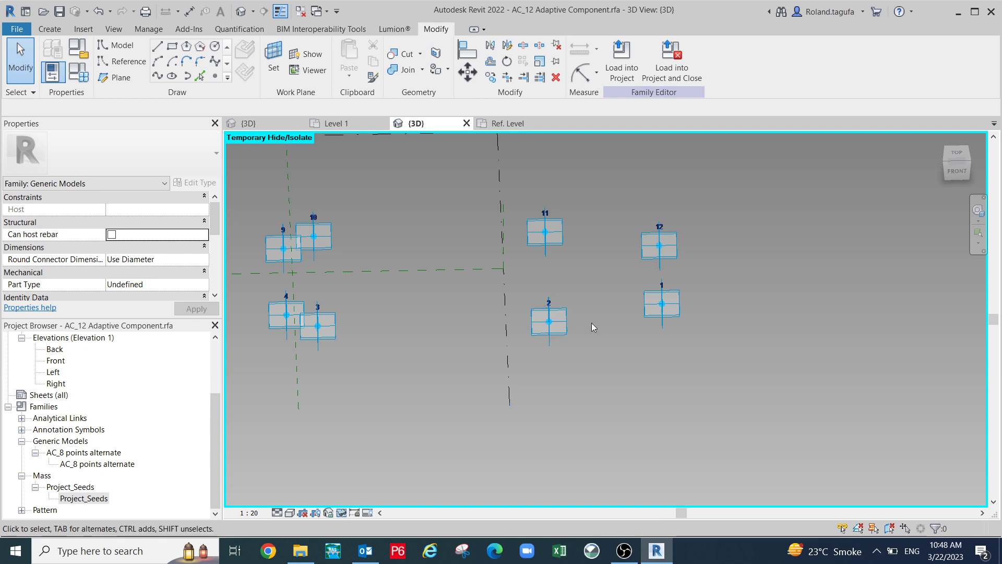
Connect adaptive points 1 and 2 with a two-point spline.
{"action": "scroll", "coordinate": [660, 295], "scroll_direction": "up", "scroll_amount": 3}
{"action": "left_click", "coordinate": [659, 296]}
{"action": "left_click", "coordinate": [517, 330], "text": "ctrl"}
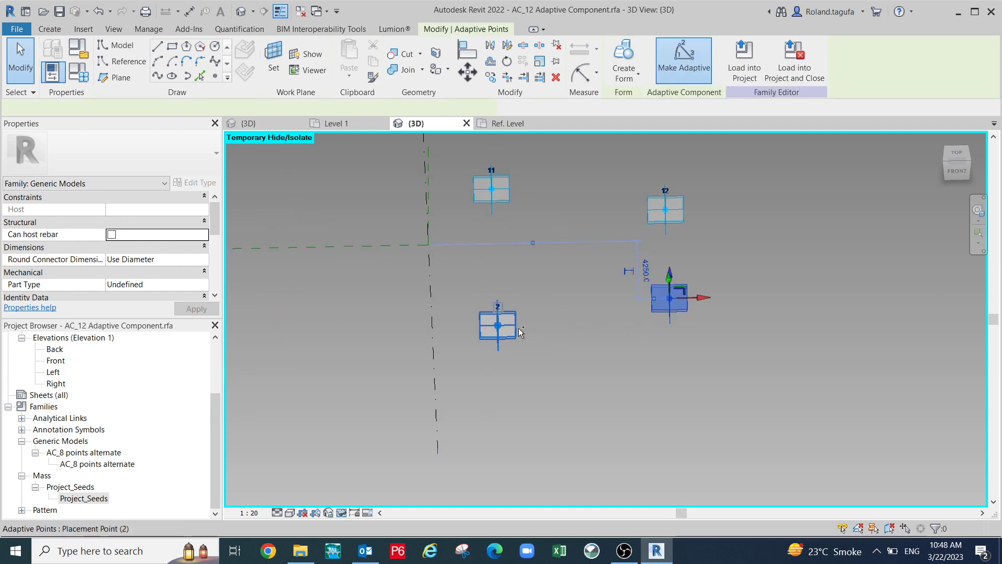
{"action": "left_click", "coordinate": [517, 330], "text": "ctrl"}
{"action": "left_click", "coordinate": [157, 76]}
Try to connect adaptive points 2 and 3 with a spline and undo the attempt.
{"action": "mouse_move", "coordinate": [626, 283]}
{"action": "middle_mouse_down"}
{"action": "mouse_move", "coordinate": [657, 347]}
{"action": "mouse_move", "coordinate": [711, 321]}
{"action": "middle_mouse_up"}
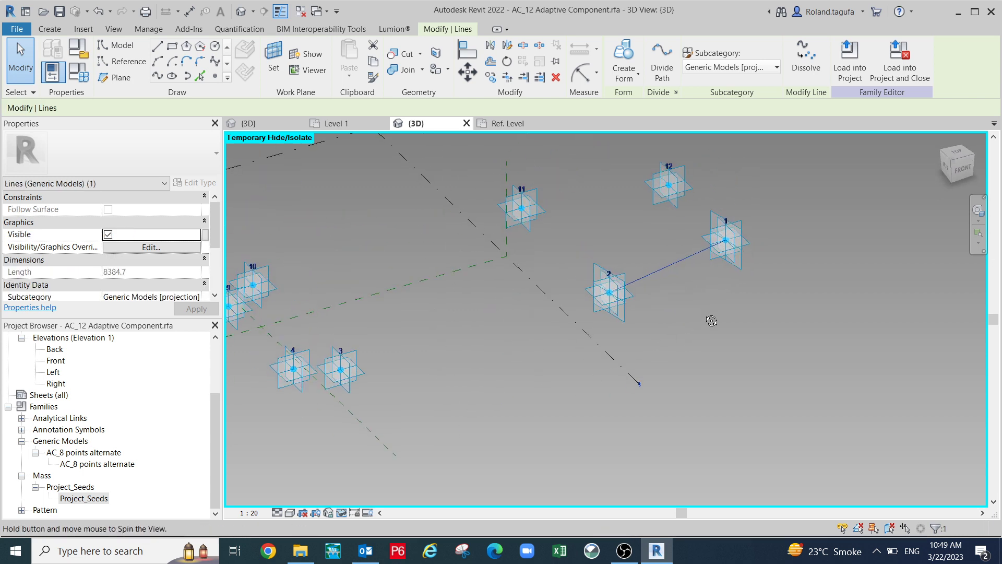
{"action": "left_click", "coordinate": [612, 320], "text": "ctrl"}
{"action": "left_click", "coordinate": [340, 369], "text": "ctrl"}
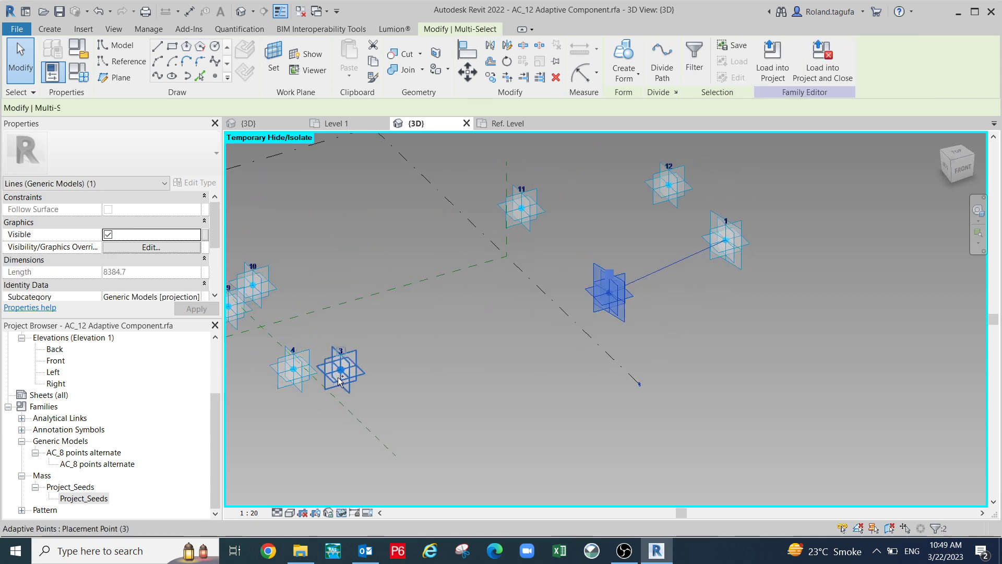
{"action": "left_click", "coordinate": [157, 77]}
{"action": "middle_click_drag", "start_coordinate": [656, 315], "coordinate": [691, 291]}
{"action": "middle_click_drag", "start_coordinate": [640, 346], "coordinate": [663, 409]}
{"action": "scroll", "coordinate": [694, 351], "scroll_direction": "down", "scroll_amount": 2}
{"action": "key", "text": "ctrl+z"}
Connect adaptive points 2 and 3 with a spline, selecting only those two points.
{"action": "scroll", "coordinate": [546, 398], "scroll_direction": "down", "scroll_amount": 1}
{"action": "middle_click_drag", "start_coordinate": [547, 399], "coordinate": [656, 377]}
{"action": "left_click", "coordinate": [654, 344]}
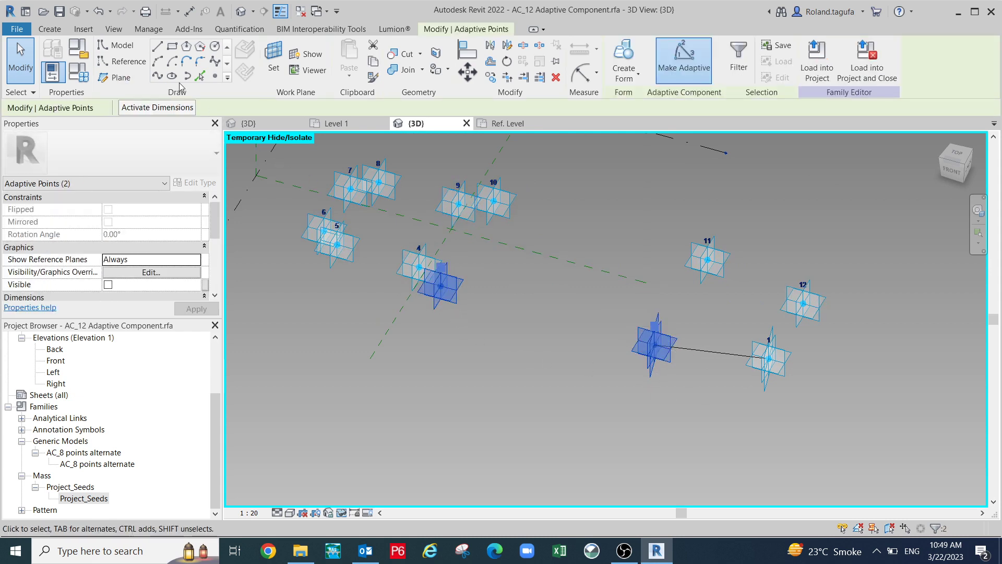
{"action": "left_click", "coordinate": [155, 76]}
{"action": "middle_click_drag", "start_coordinate": [522, 284], "coordinate": [477, 342], "text": "shift"}
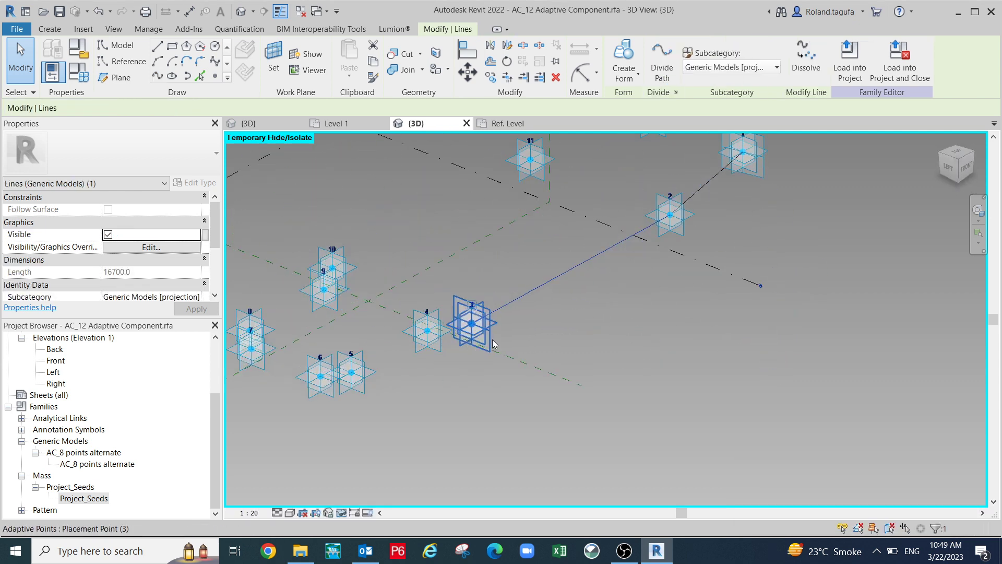
{"action": "left_click", "coordinate": [440, 336], "text": "ctrl"}
{"action": "left_click", "coordinate": [420, 334], "text": "ctrl"}
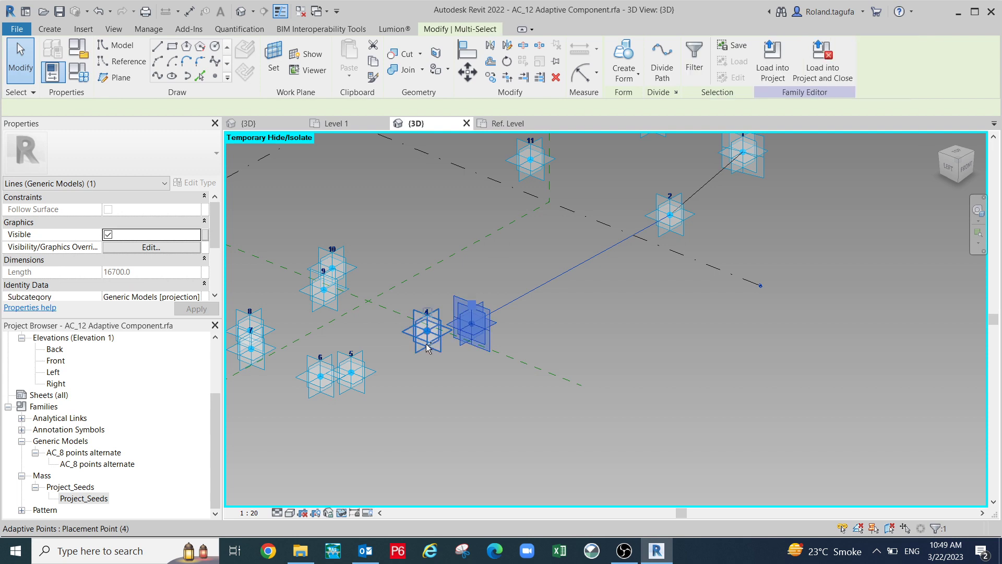
{"action": "left_click", "coordinate": [763, 367]}
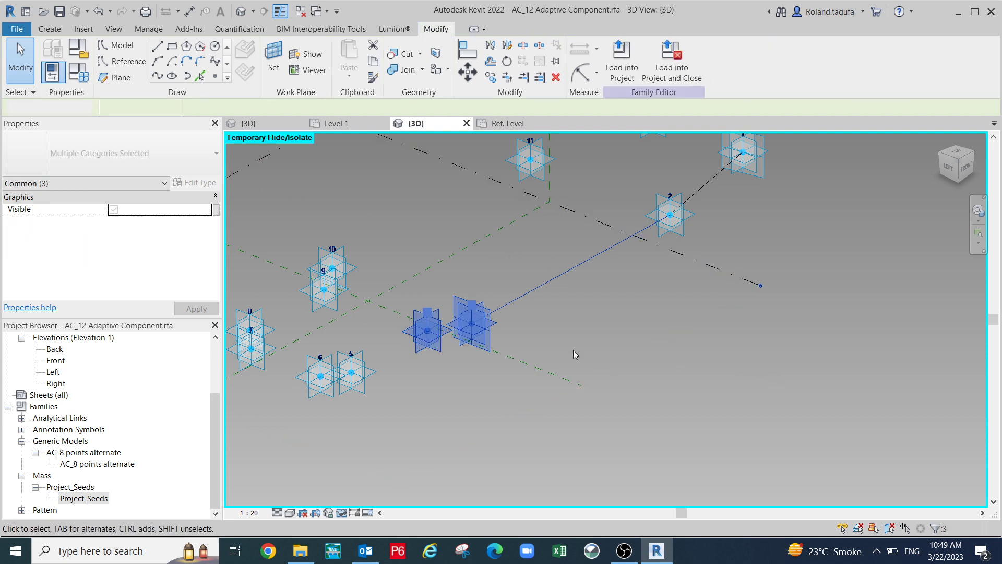
Connect adaptive point 3 to 4 and point 4 to 5 with separate two-point splines.
{"action": "left_click", "coordinate": [483, 342]}
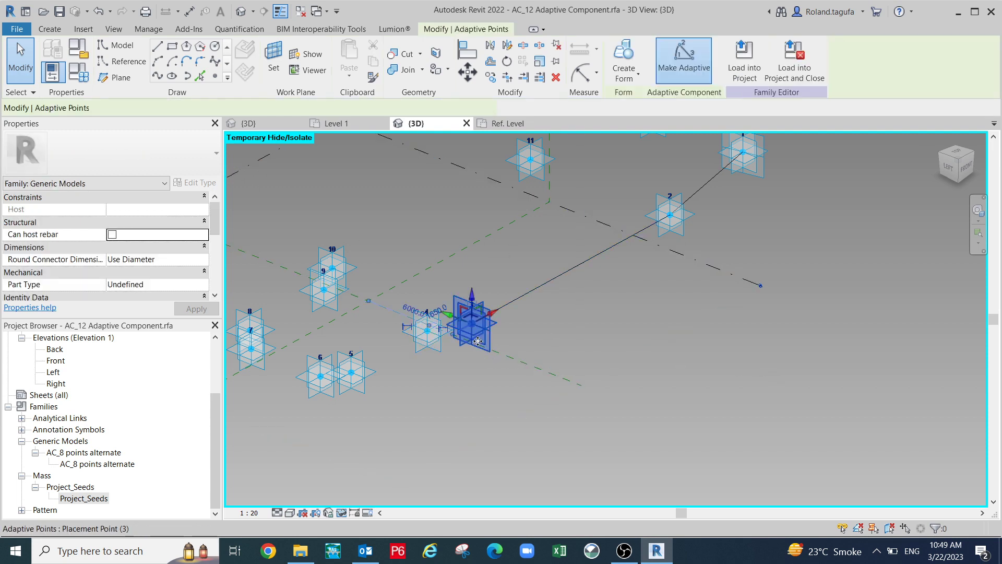
{"action": "left_click", "coordinate": [426, 347], "text": "ctrl"}
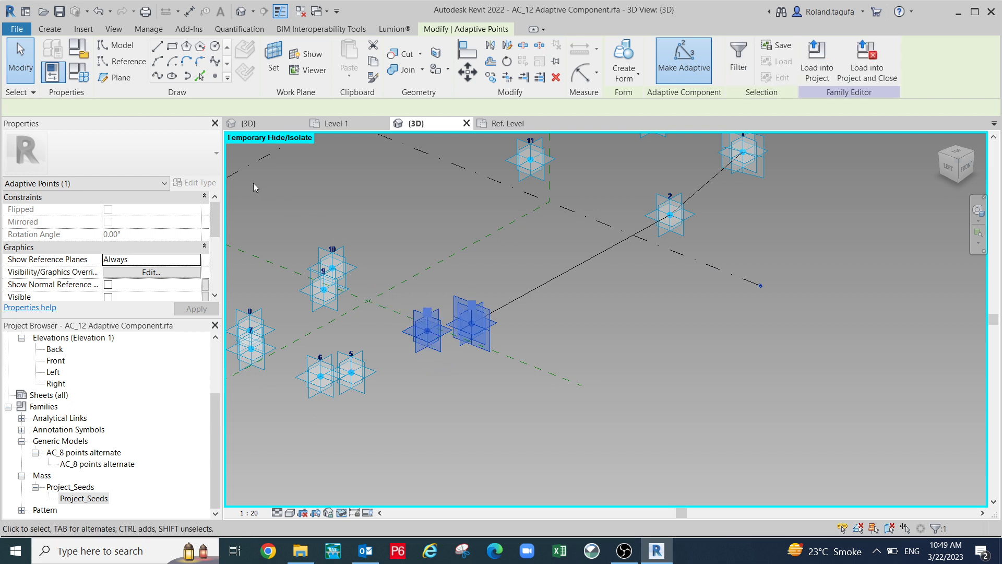
{"action": "left_click", "coordinate": [158, 76]}
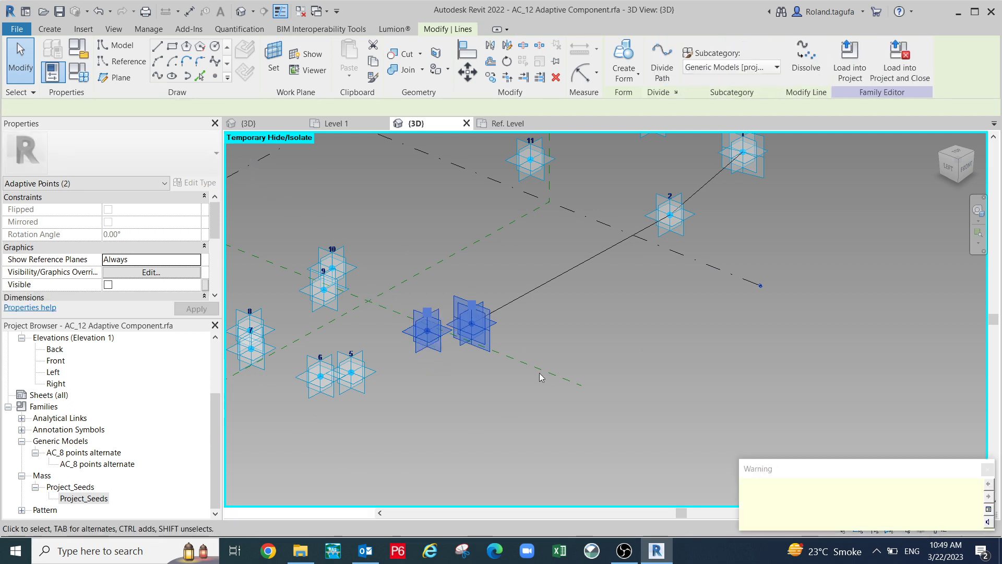
{"action": "middle_click_drag", "start_coordinate": [558, 406], "coordinate": [589, 379]}
{"action": "left_click", "coordinate": [445, 377]}
{"action": "scroll", "coordinate": [448, 353], "scroll_direction": "up", "scroll_amount": 2}
{"action": "middle_click_drag", "start_coordinate": [448, 352], "coordinate": [541, 377]}
{"action": "left_click", "coordinate": [495, 311]}
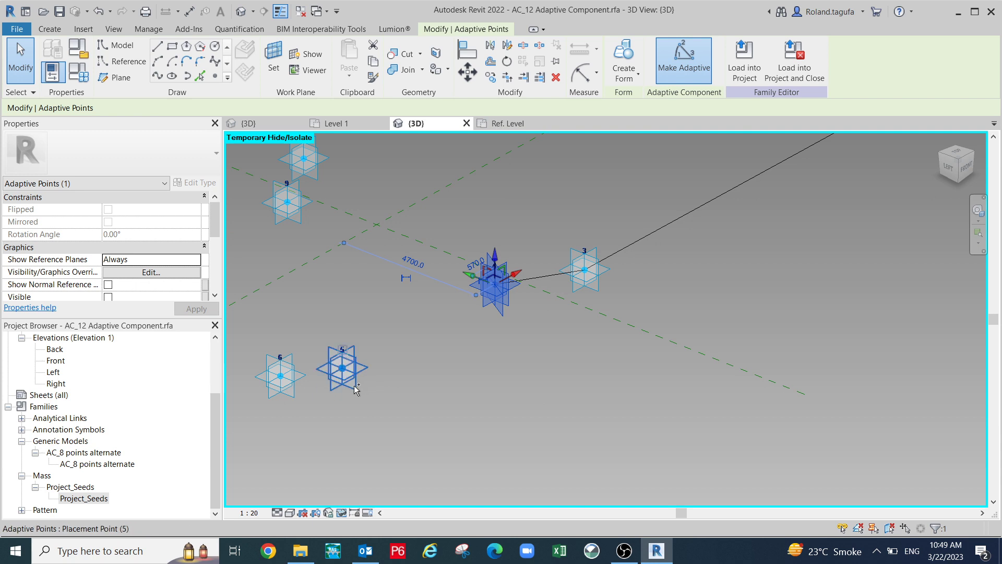
{"action": "left_click", "coordinate": [157, 78]}
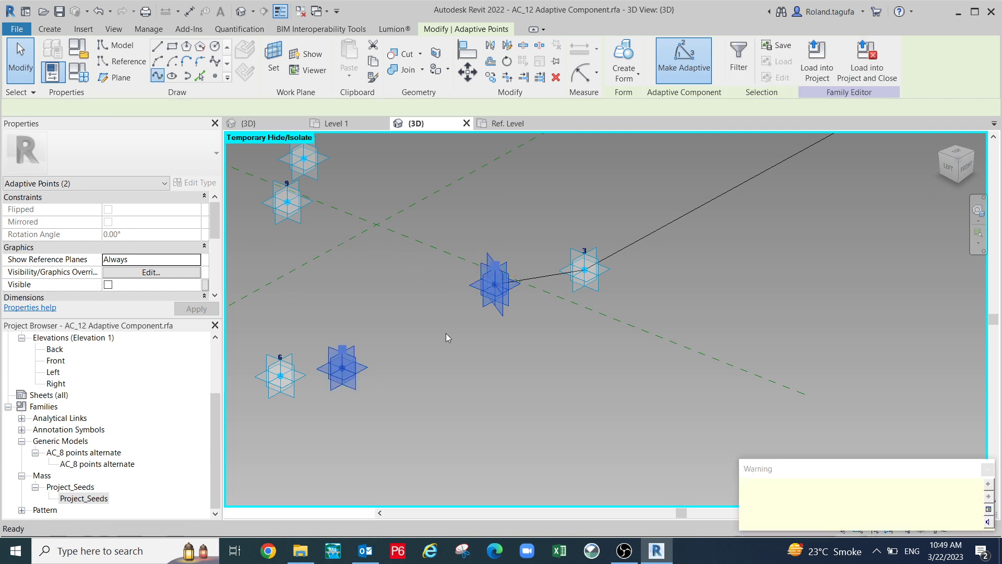
Connect adaptive point 5 to 6 and point 6 to 7 with separate two-point splines.
{"action": "middle_click_drag", "start_coordinate": [483, 371], "coordinate": [583, 384]}
{"action": "left_click", "coordinate": [546, 383]}
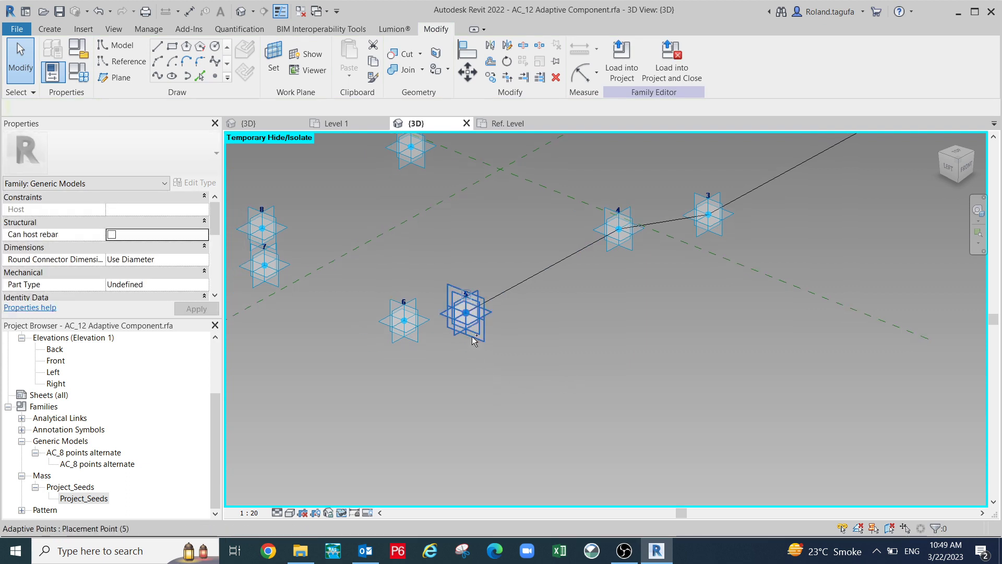
{"action": "left_click", "coordinate": [466, 312]}
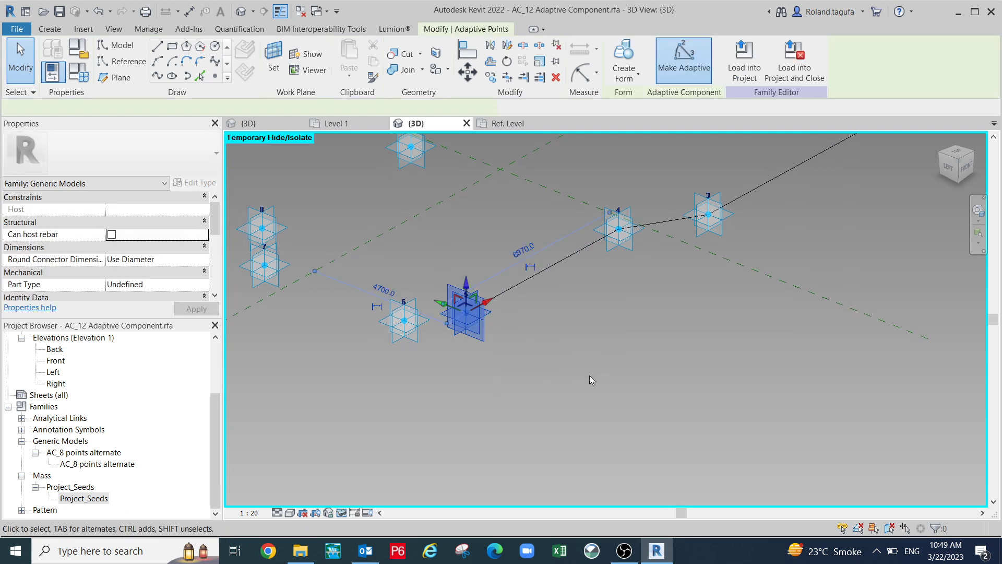
{"action": "left_click", "coordinate": [401, 337], "text": "ctrl"}
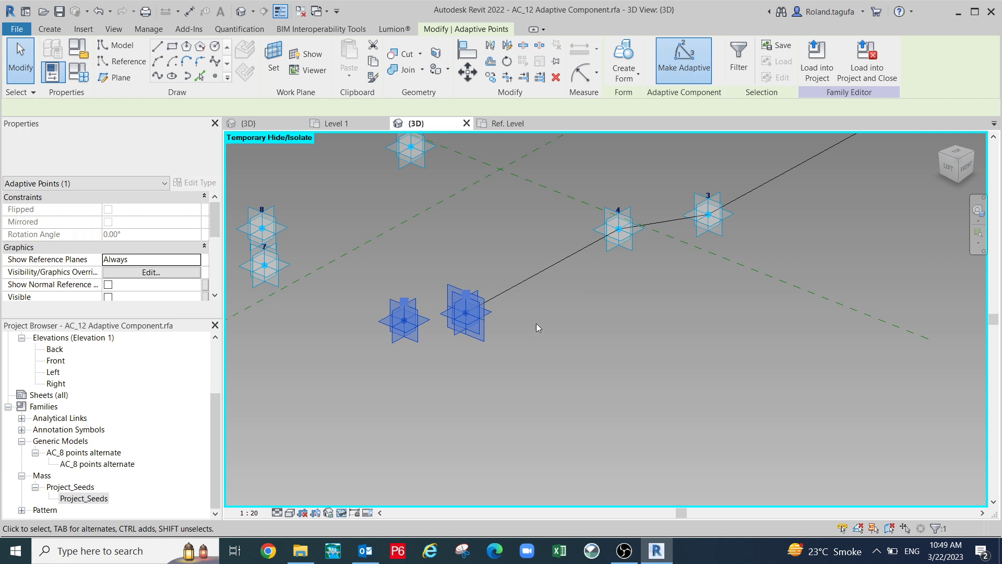
{"action": "left_click", "coordinate": [157, 77]}
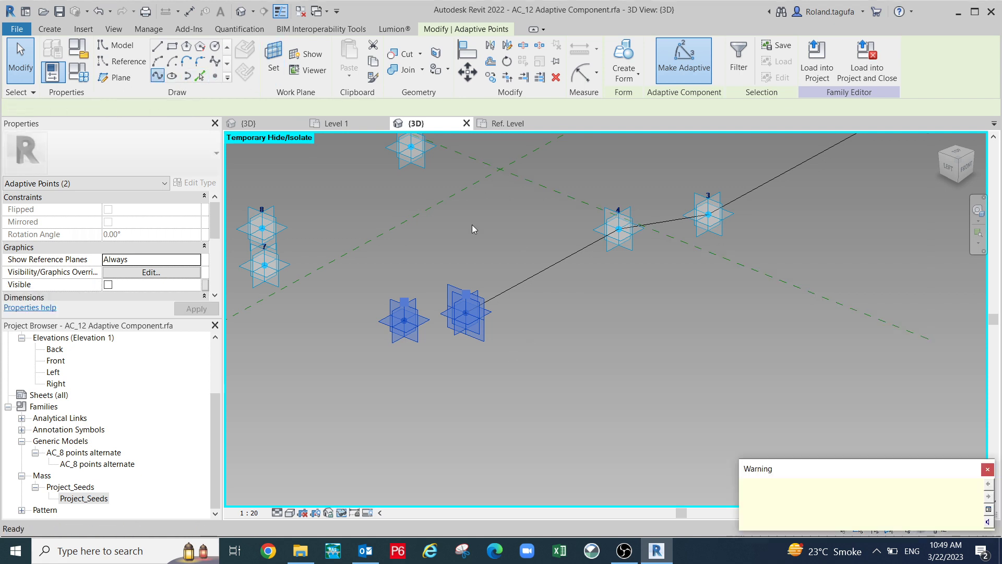
{"action": "mouse_move", "coordinate": [541, 352]}
{"action": "middle_mouse_down", "text": "shift"}
{"action": "mouse_move", "coordinate": [594, 352]}
{"action": "mouse_move", "coordinate": [564, 375]}
{"action": "mouse_move", "coordinate": [690, 358]}
{"action": "middle_mouse_up", "text": "shift"}
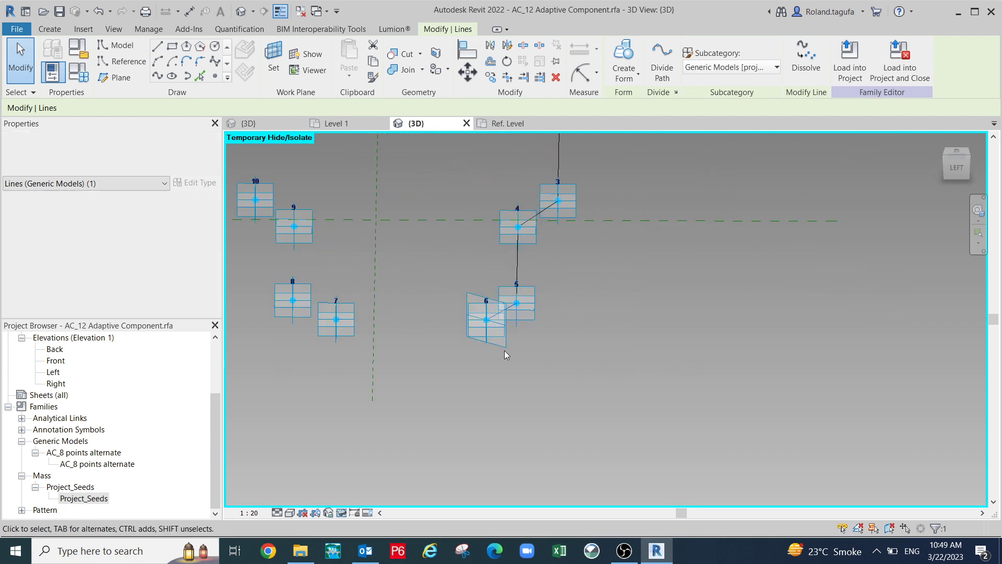
{"action": "left_click", "coordinate": [491, 339]}
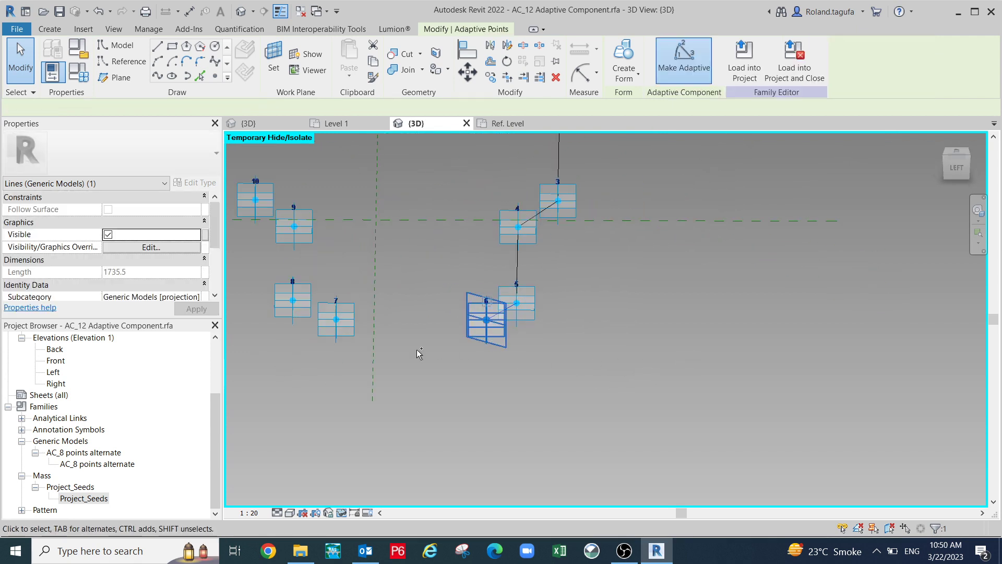
{"action": "left_click", "coordinate": [340, 330], "text": "ctrl"}
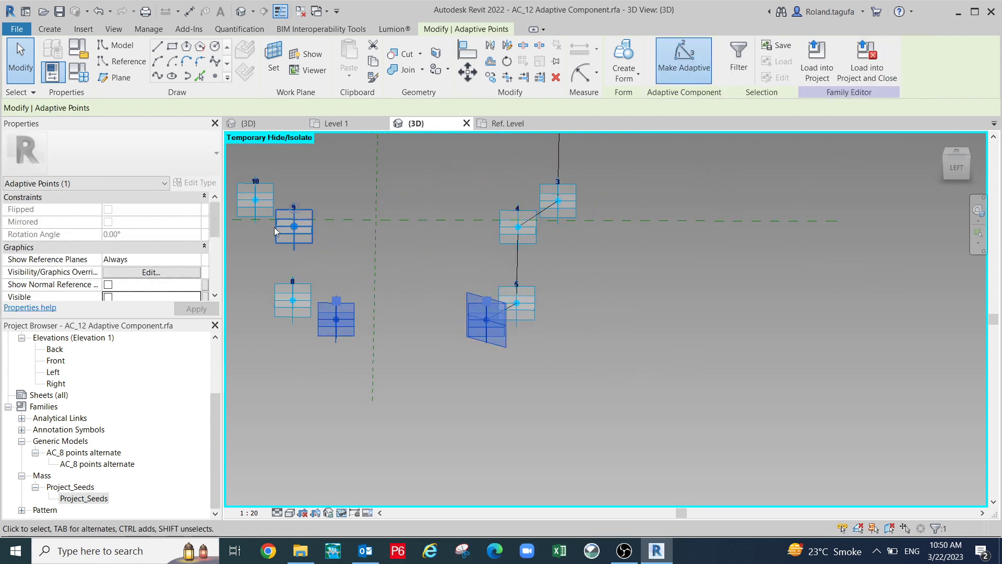
{"action": "left_click", "coordinate": [157, 77]}
Connect adaptive point 7 to 8 and point 8 to 9 with separate two-point splines.
{"action": "middle_click_drag", "start_coordinate": [511, 379], "coordinate": [591, 361]}
{"action": "mouse_move", "coordinate": [512, 358]}
{"action": "middle_mouse_down", "text": "shift"}
{"action": "mouse_move", "coordinate": [576, 352]}
{"action": "mouse_move", "coordinate": [509, 365]}
{"action": "middle_mouse_up", "text": "shift"}
{"action": "left_click", "coordinate": [359, 340]}
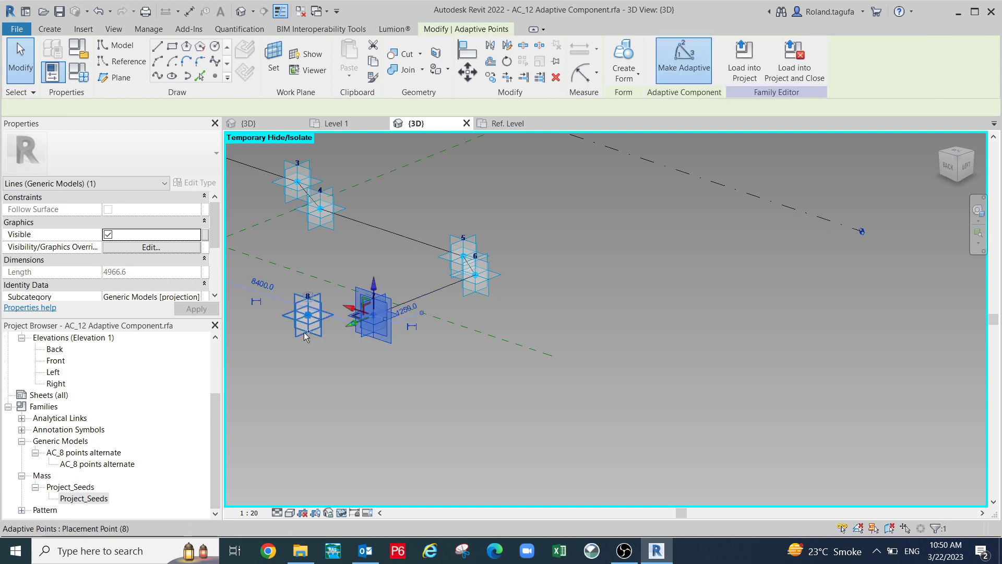
{"action": "left_click", "coordinate": [307, 330], "text": "ctrl"}
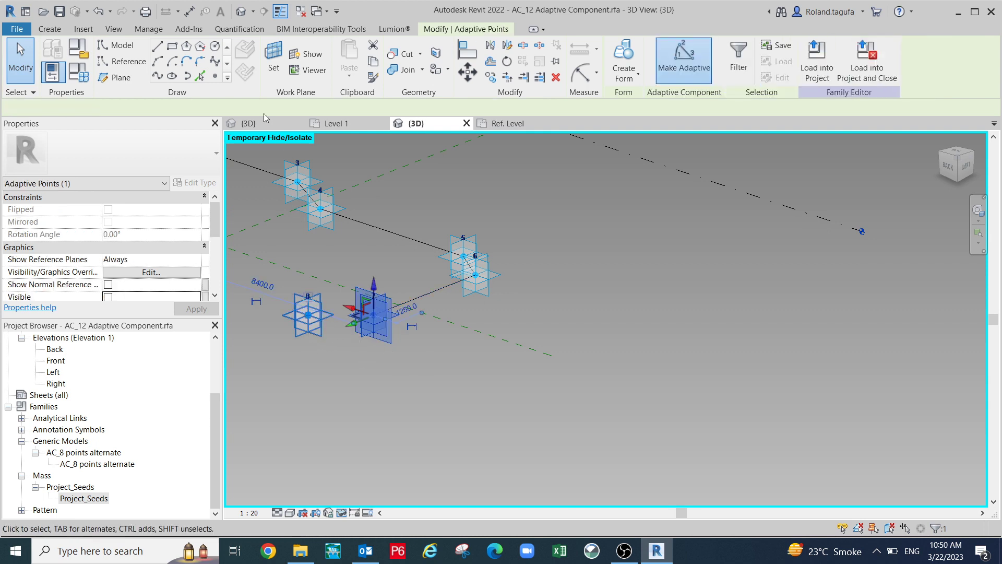
{"action": "left_click", "coordinate": [158, 76]}
{"action": "scroll", "coordinate": [501, 322], "scroll_direction": "down", "scroll_amount": 3}
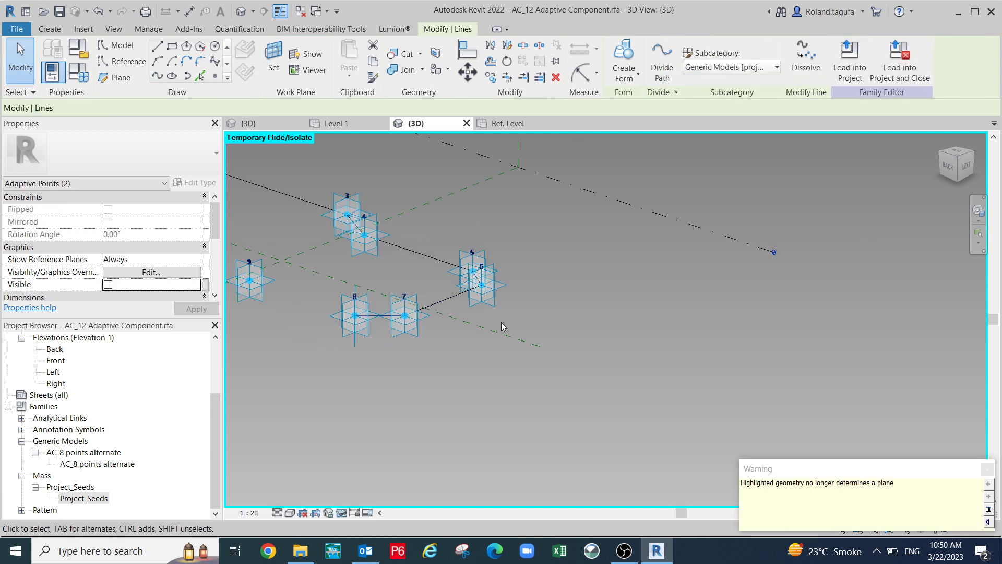
{"action": "middle_click_drag", "start_coordinate": [584, 358], "coordinate": [503, 344], "text": "shift"}
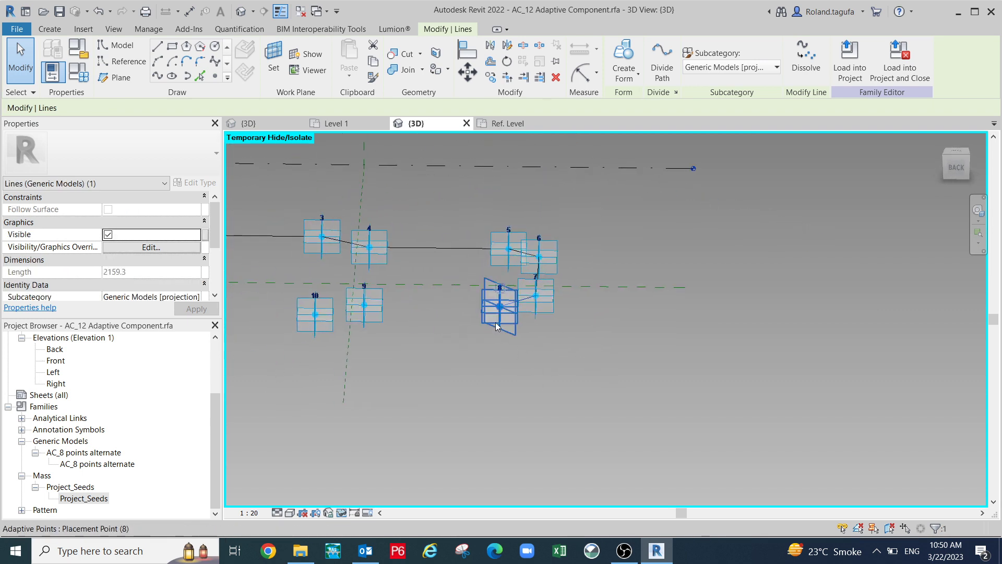
{"action": "left_click", "coordinate": [498, 327]}
{"action": "left_click", "coordinate": [379, 323], "text": "ctrl"}
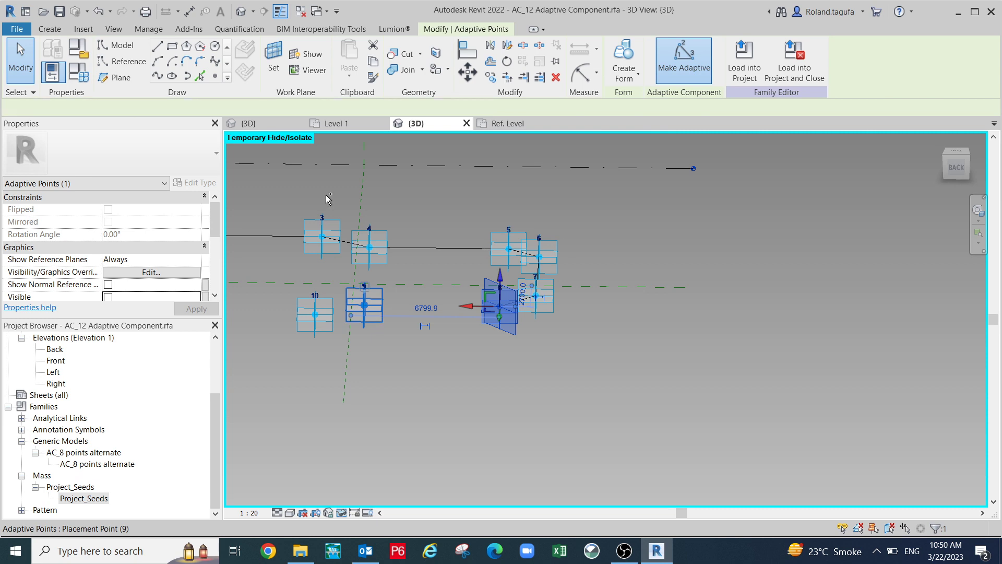
Connect adaptive point 9 to 10 and point 10 to 11 with separate two-point splines.
{"action": "mouse_move", "coordinate": [513, 354]}
{"action": "middle_mouse_down"}
{"action": "mouse_move", "coordinate": [530, 328]}
{"action": "mouse_move", "coordinate": [579, 393]}
{"action": "mouse_move", "coordinate": [447, 369]}
{"action": "mouse_move", "coordinate": [514, 336]}
{"action": "middle_mouse_up"}
{"action": "left_click", "coordinate": [453, 298]}
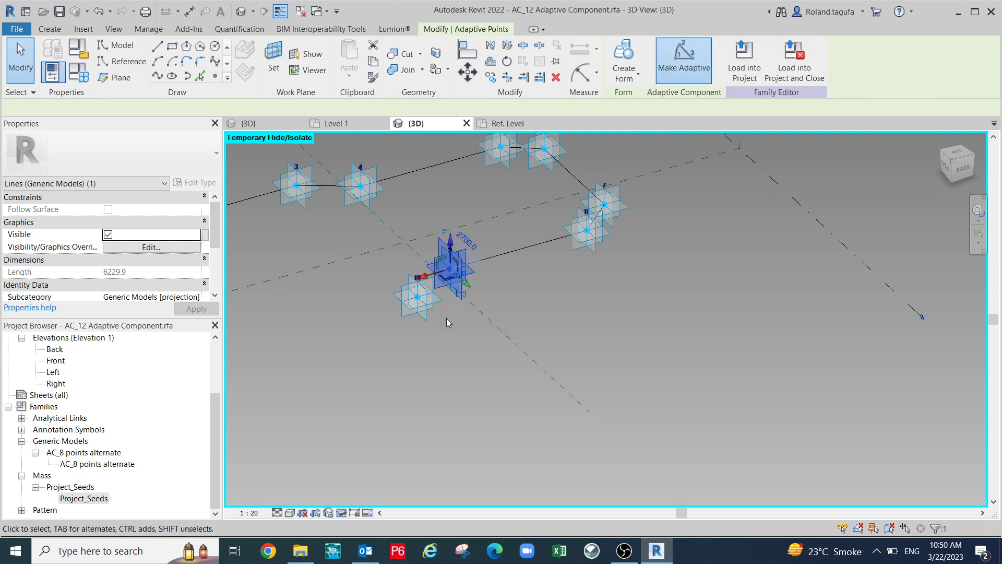
{"action": "left_click", "coordinate": [431, 328], "text": "ctrl"}
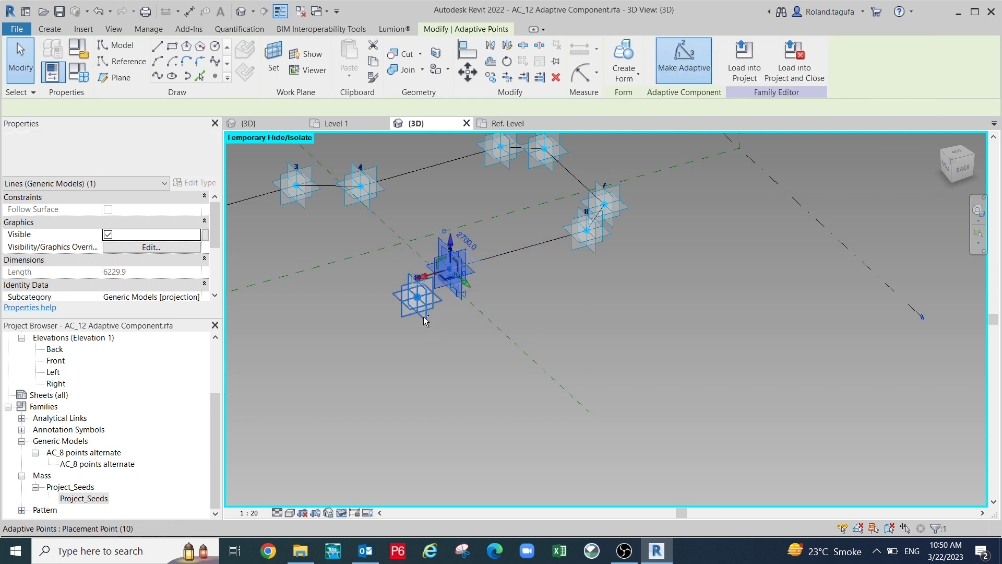
{"action": "left_click", "coordinate": [157, 76]}
{"action": "scroll", "coordinate": [521, 405], "scroll_direction": "down", "scroll_amount": 1}
{"action": "middle_click_drag", "start_coordinate": [521, 405], "coordinate": [607, 358]}
{"action": "scroll", "coordinate": [607, 359], "scroll_direction": "down", "scroll_amount": 1}
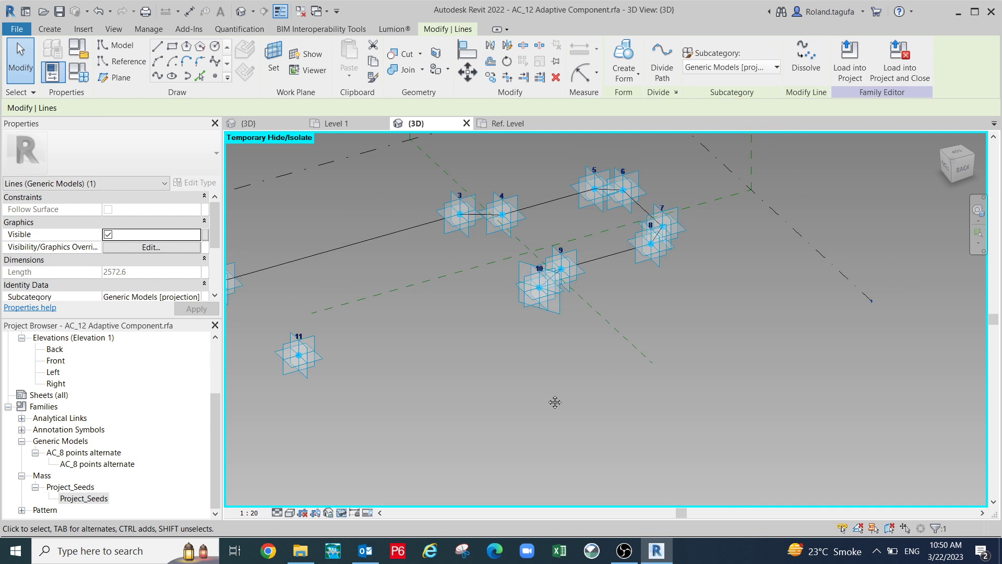
{"action": "middle_click_drag", "start_coordinate": [555, 402], "coordinate": [585, 388]}
{"action": "left_click", "coordinate": [545, 320]}
{"action": "left_click", "coordinate": [559, 286]}
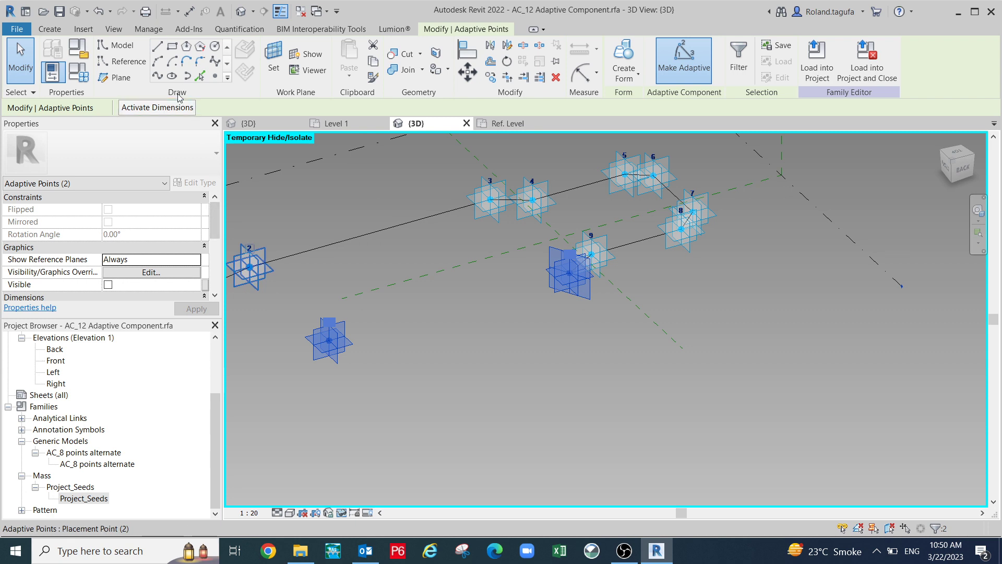
{"action": "left_click", "coordinate": [157, 75]}
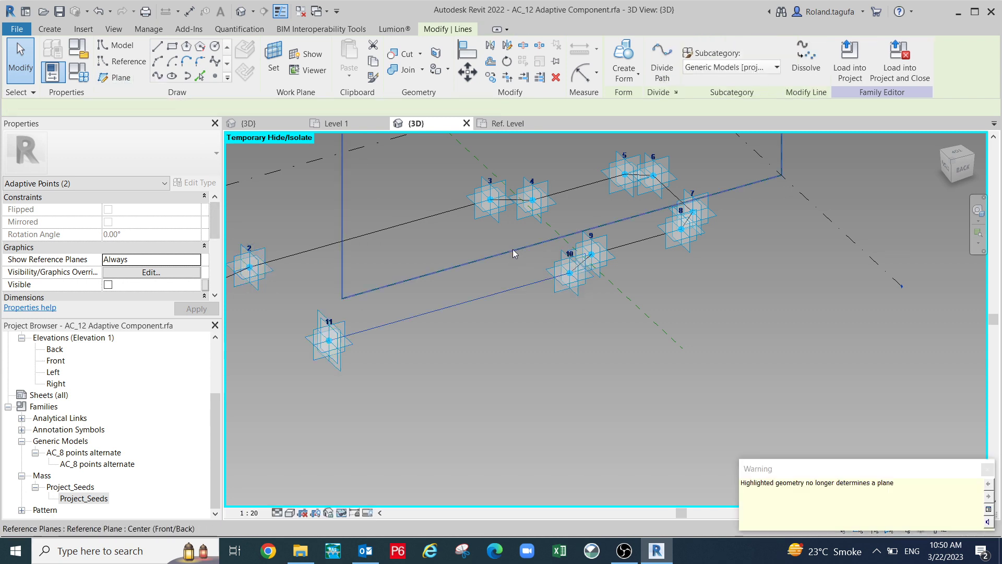
Extend the spline from adaptive point 10 through point 11 to adaptive point 12.
{"action": "mouse_move", "coordinate": [514, 344]}
{"action": "middle_mouse_down", "text": "shift"}
{"action": "mouse_move", "coordinate": [524, 336]}
{"action": "mouse_move", "coordinate": [513, 359]}
{"action": "middle_mouse_up", "text": "shift"}
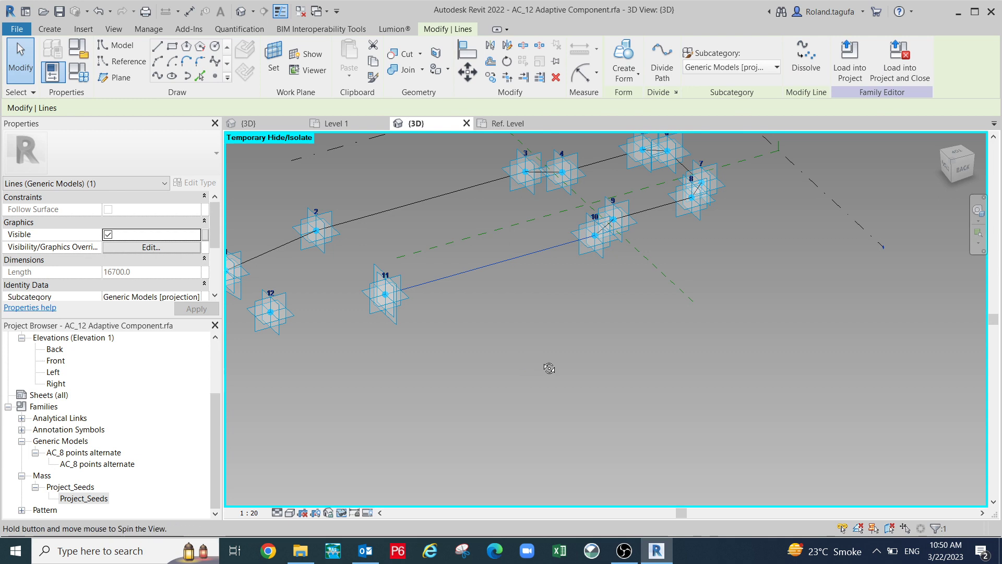
{"action": "middle_click_drag", "start_coordinate": [550, 368], "coordinate": [524, 402], "text": "shift"}
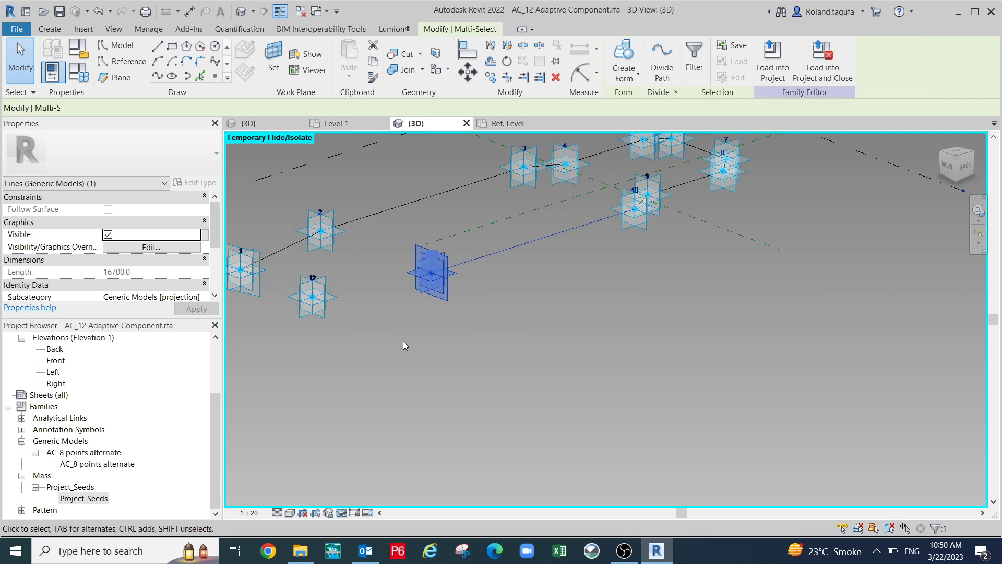
{"action": "scroll", "coordinate": [403, 345], "scroll_direction": "down", "scroll_amount": 1}
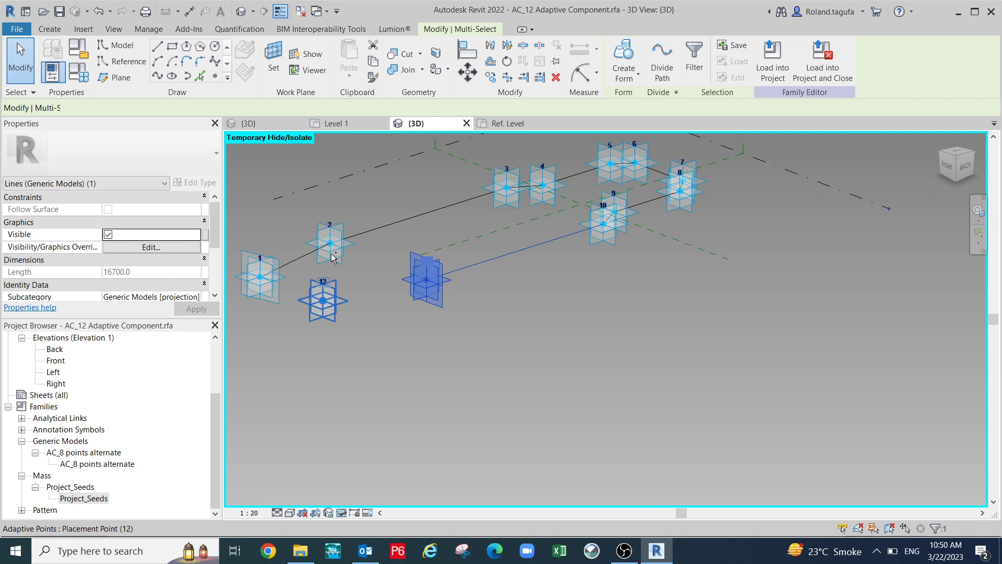
{"action": "middle_click_drag", "start_coordinate": [333, 258], "coordinate": [316, 421], "text": "shift"}
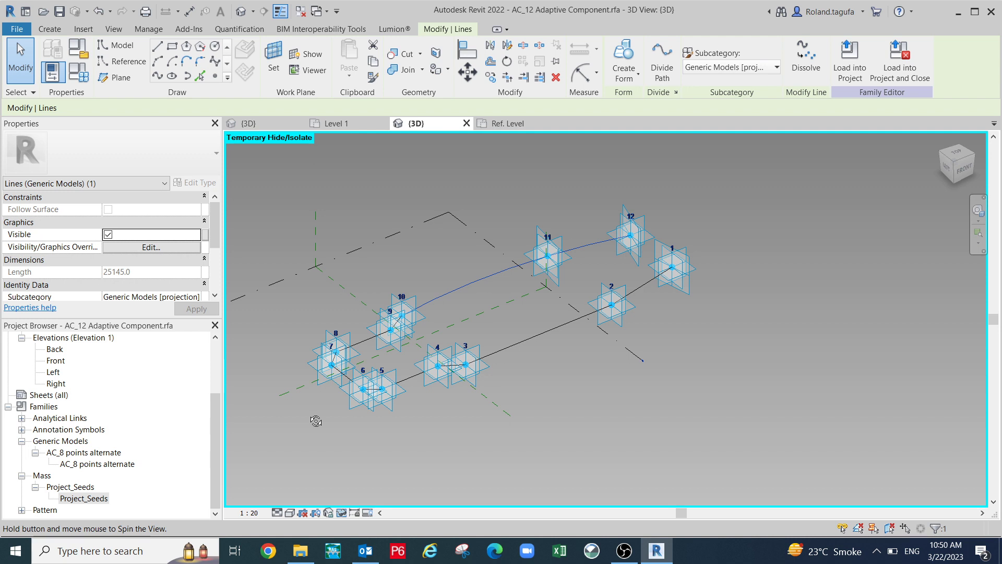
Select all the lines joining the adaptive points and convert them to reference lines.
{"action": "middle_click_drag", "start_coordinate": [316, 420], "coordinate": [723, 282], "text": "shift"}
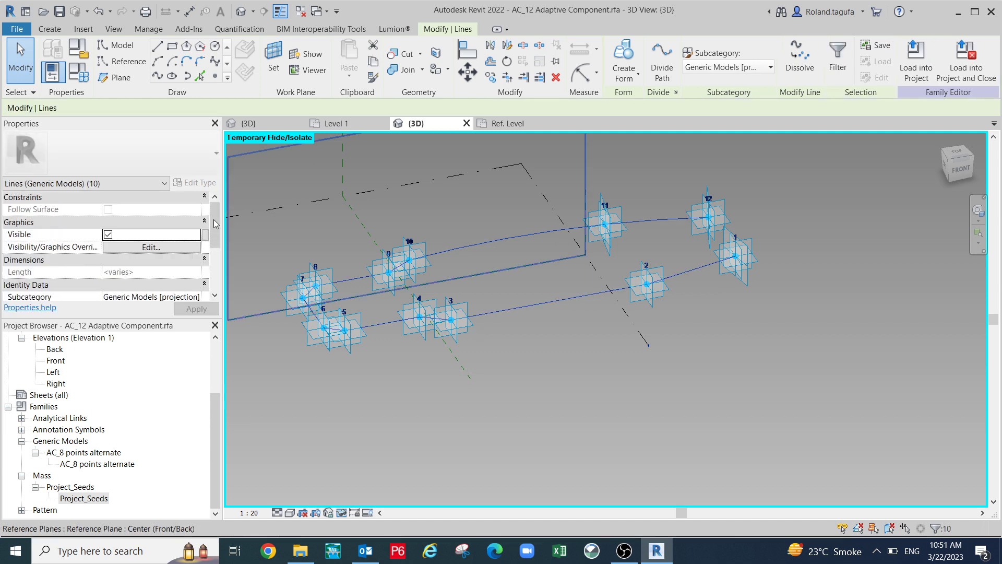
{"action": "left_click_drag", "start_coordinate": [214, 223], "coordinate": [214, 255]}
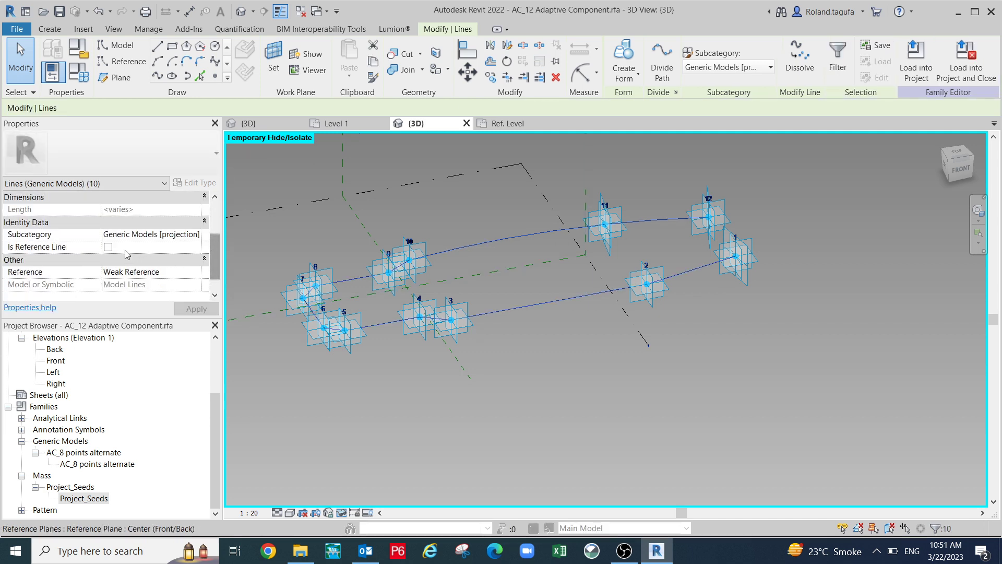
{"action": "left_click", "coordinate": [108, 247]}
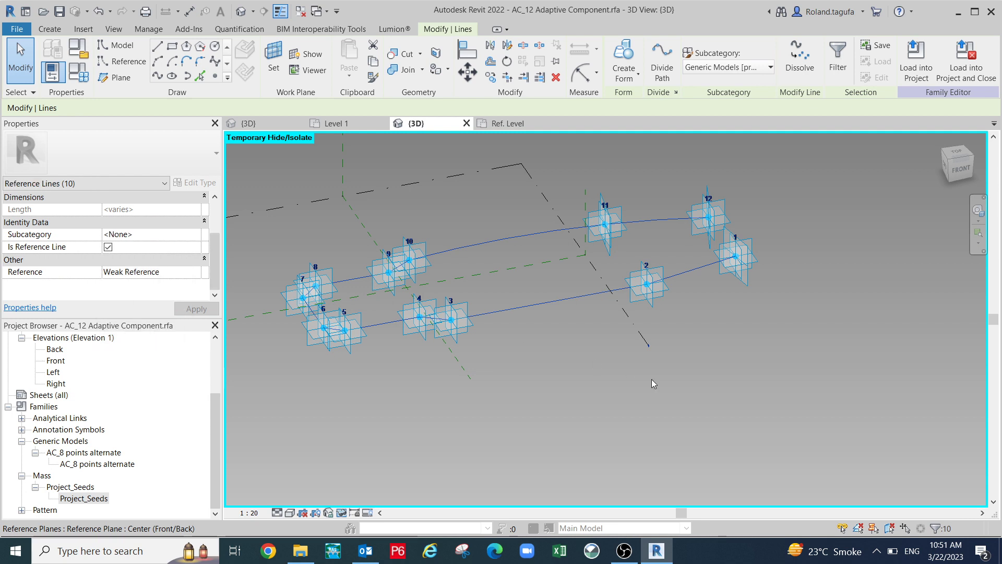
{"action": "left_click", "coordinate": [673, 418]}
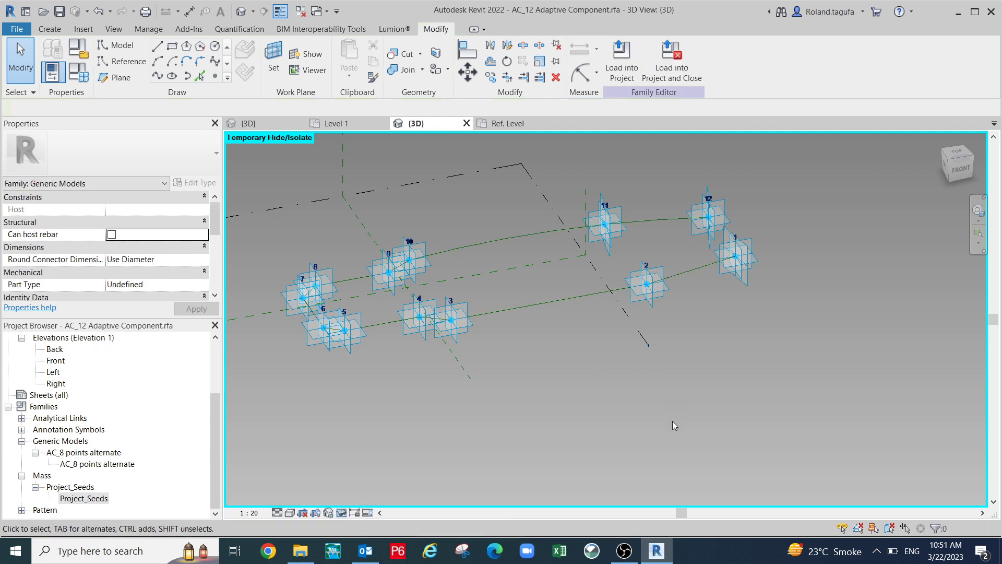
Examine the mass and Level 1 plan in Project_Seeds against the outline of the 12-point adaptive component.
{"action": "scroll", "coordinate": [578, 393], "scroll_direction": "up", "scroll_amount": 1}
{"action": "middle_click_drag", "start_coordinate": [580, 393], "coordinate": [748, 238]}
{"action": "scroll", "coordinate": [570, 385], "scroll_direction": "down", "scroll_amount": 1}
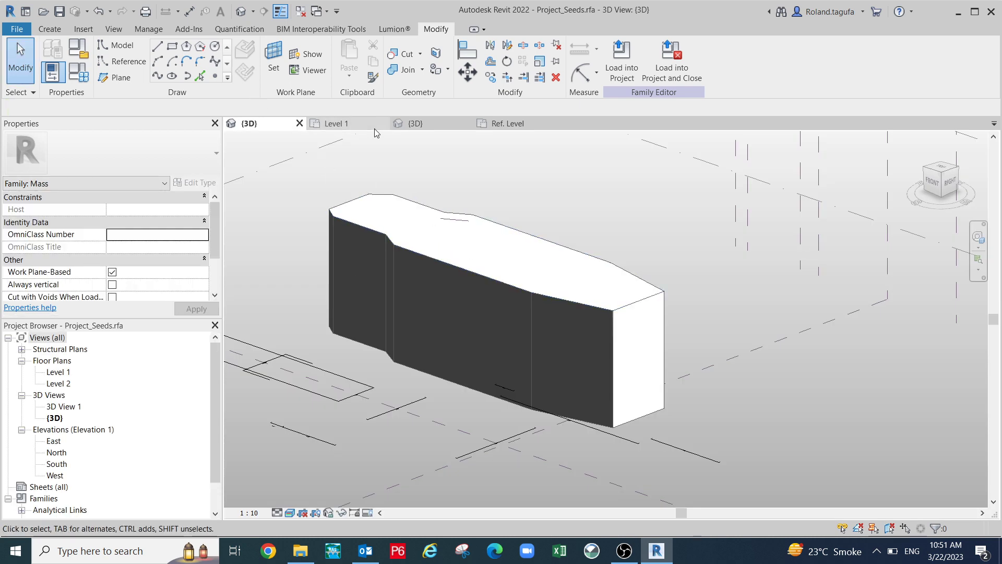
{"action": "left_click", "coordinate": [373, 126]}
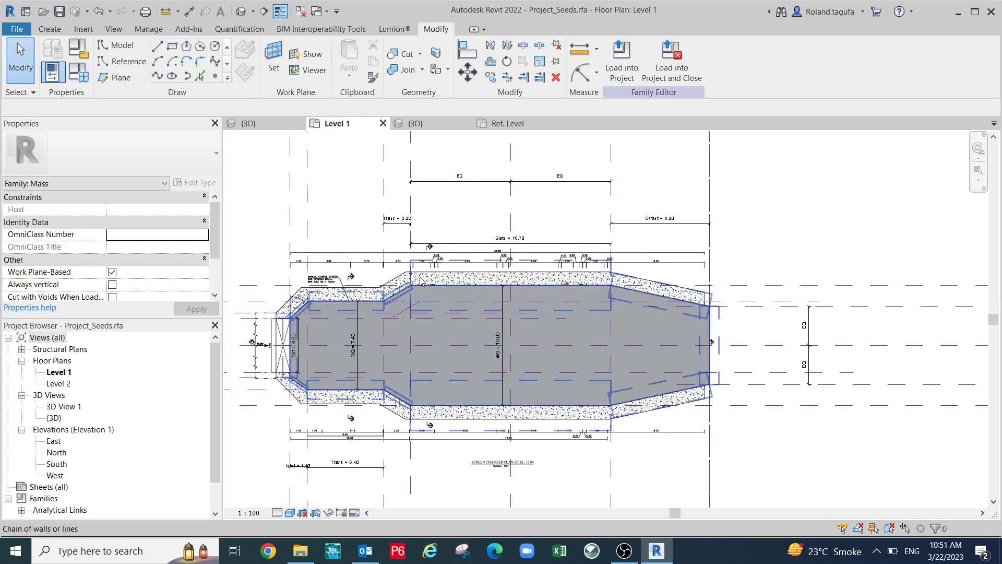
{"action": "scroll", "coordinate": [421, 280], "scroll_direction": "up", "scroll_amount": 3}
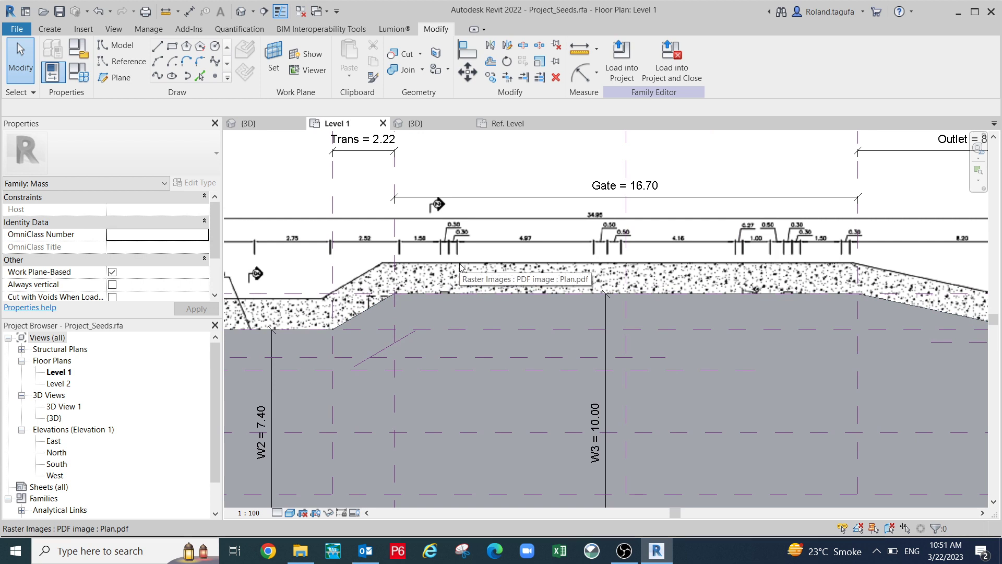
{"action": "left_click", "coordinate": [434, 127]}
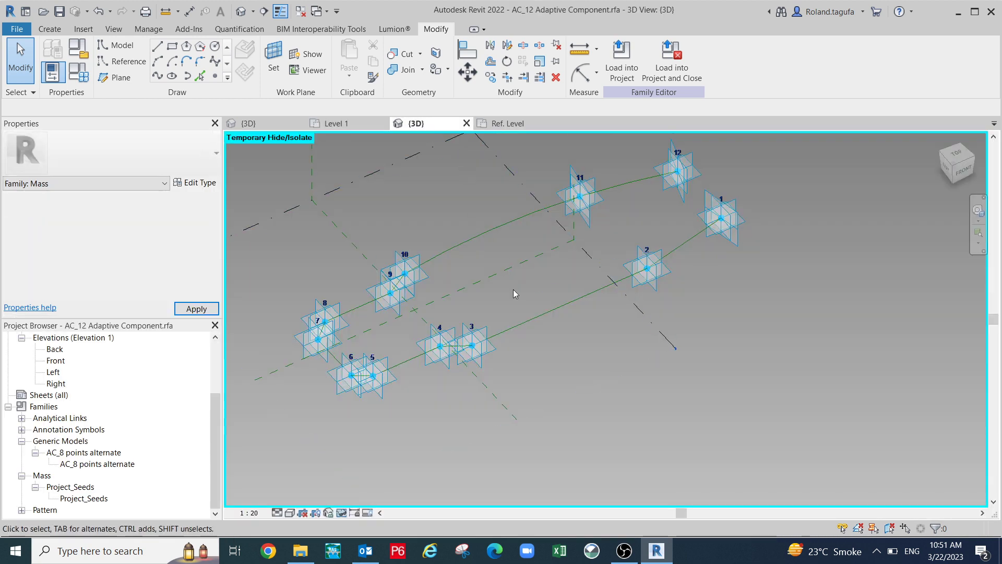
{"action": "scroll", "coordinate": [516, 290], "scroll_direction": "down", "scroll_amount": 2}
{"action": "middle_click_drag", "start_coordinate": [571, 346], "coordinate": [548, 342], "text": "shift"}
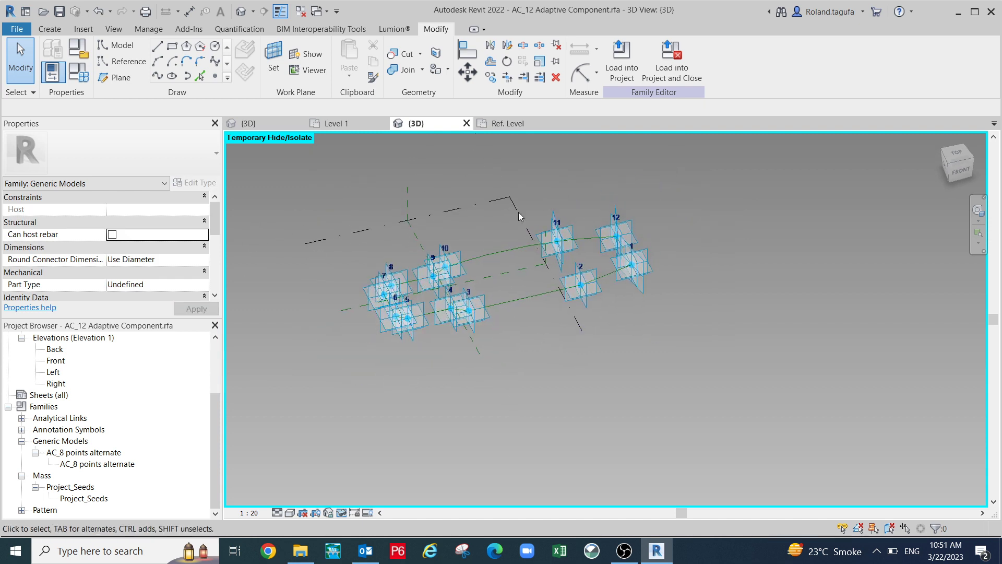
{"action": "left_click", "coordinate": [334, 123]}
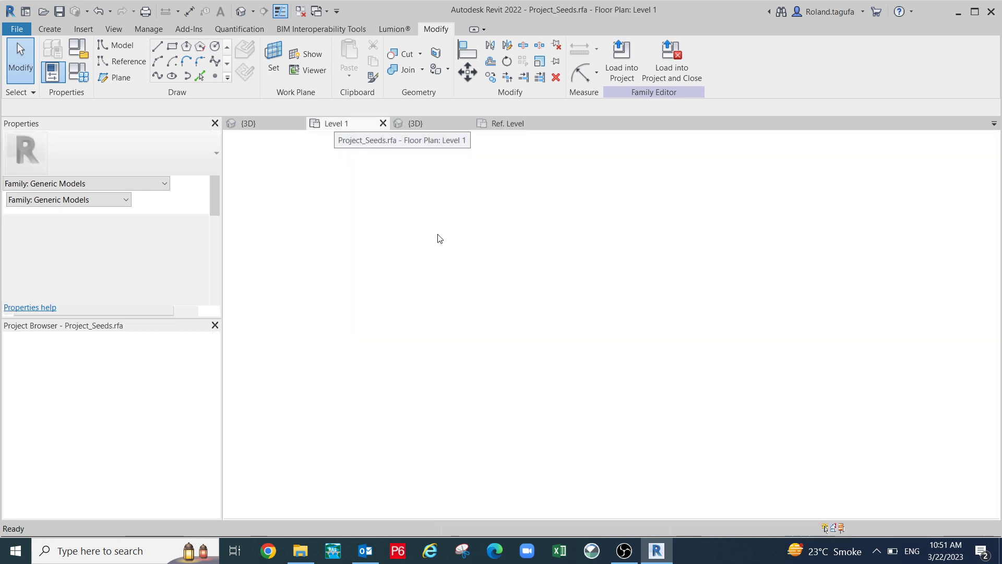
{"action": "left_click", "coordinate": [434, 124]}
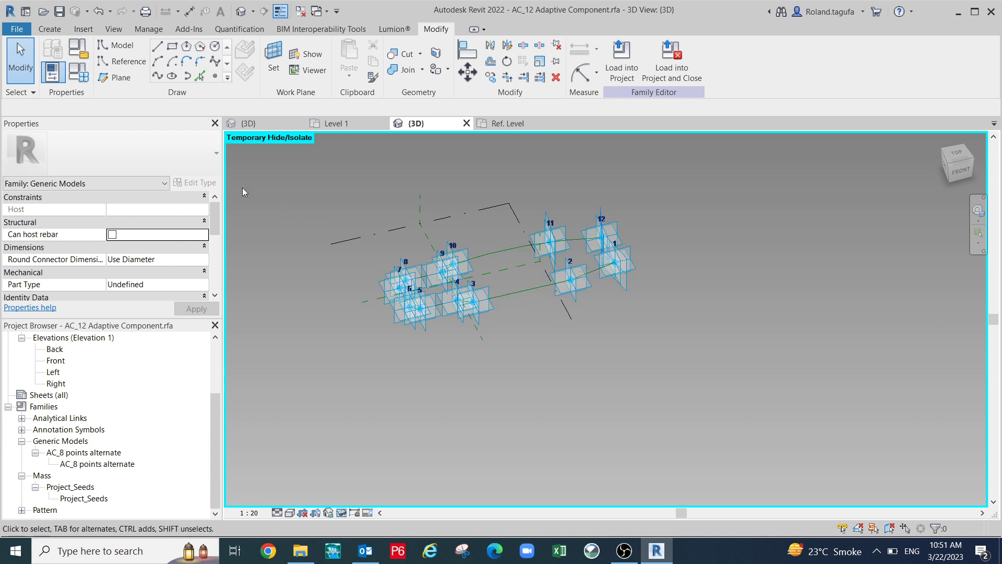
Add an instance length parameter named H, grouped under Dimensions, to the adaptive component's family types.
{"action": "left_click", "coordinate": [76, 82]}
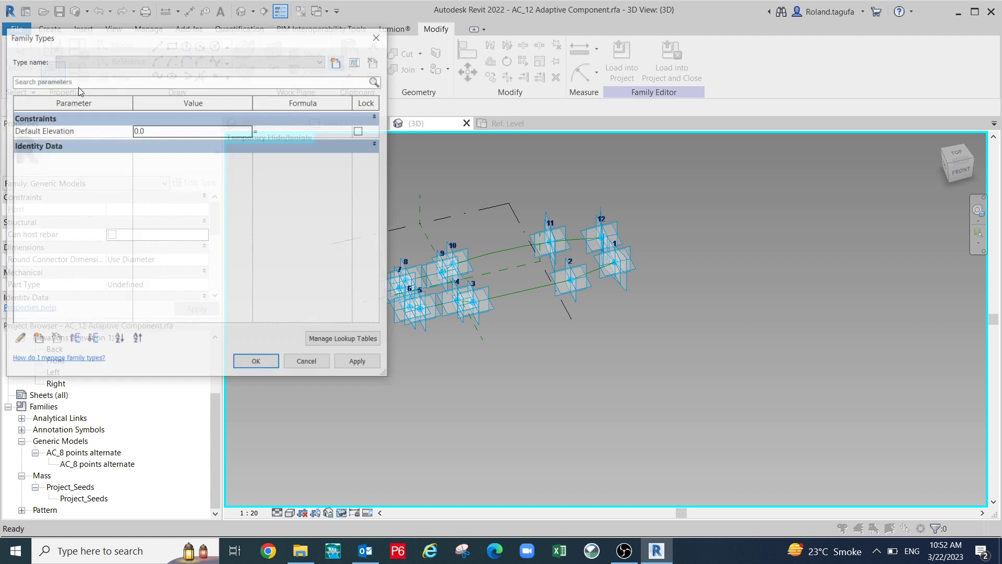
{"action": "left_click_drag", "start_coordinate": [178, 45], "coordinate": [255, 68]}
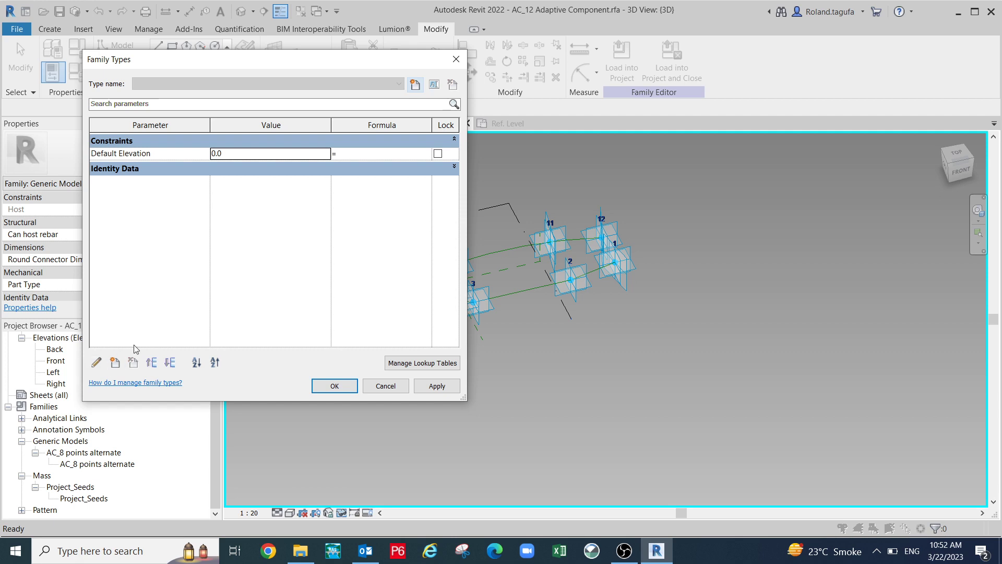
{"action": "left_click", "coordinate": [115, 362]}
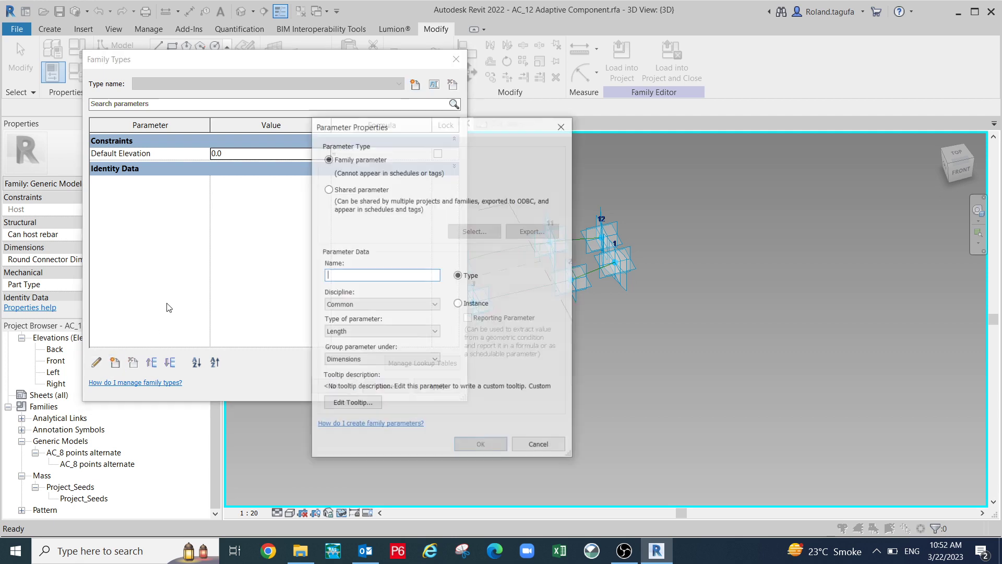
{"action": "left_click_drag", "start_coordinate": [397, 129], "coordinate": [341, 133]}
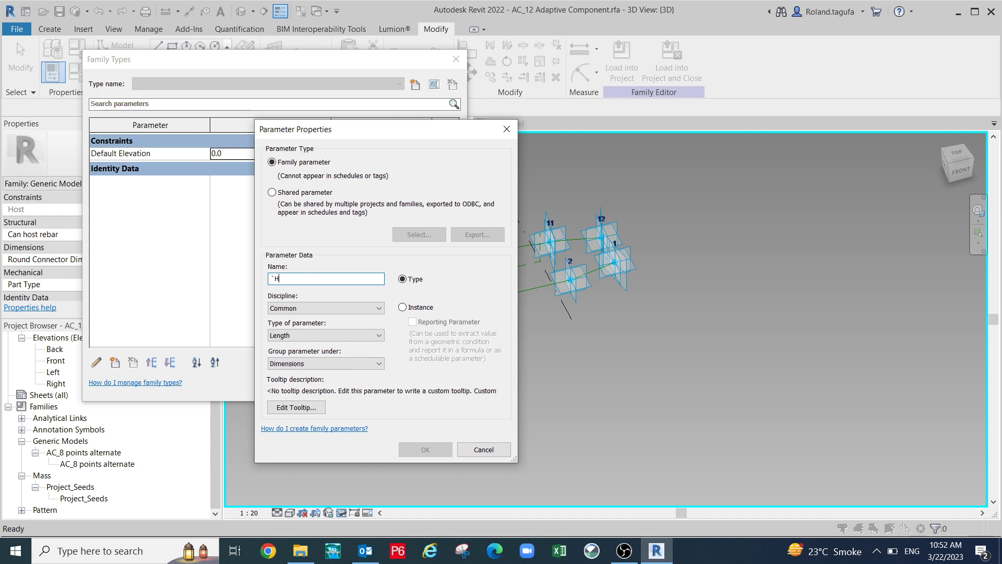
{"action": "key", "text": "BackSpace"}
{"action": "key", "text": "BackSpace"}
{"action": "type", "text": "H"}
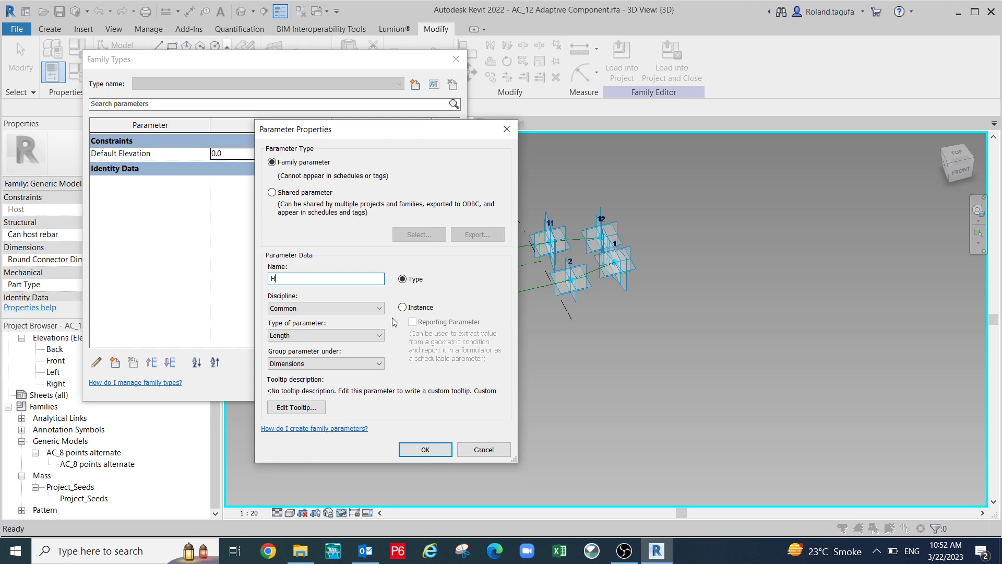
{"action": "left_click", "coordinate": [403, 307]}
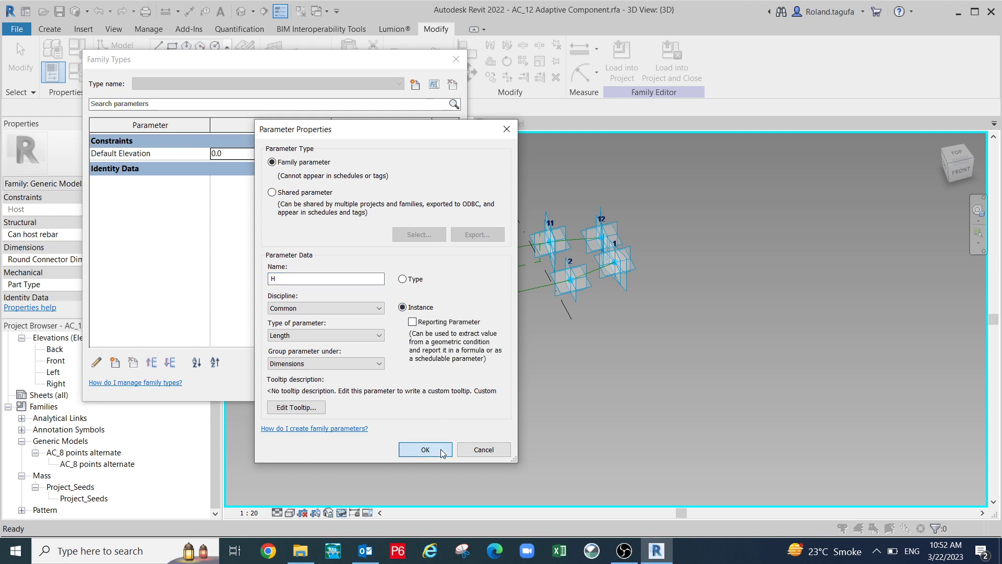
{"action": "left_click", "coordinate": [425, 449]}
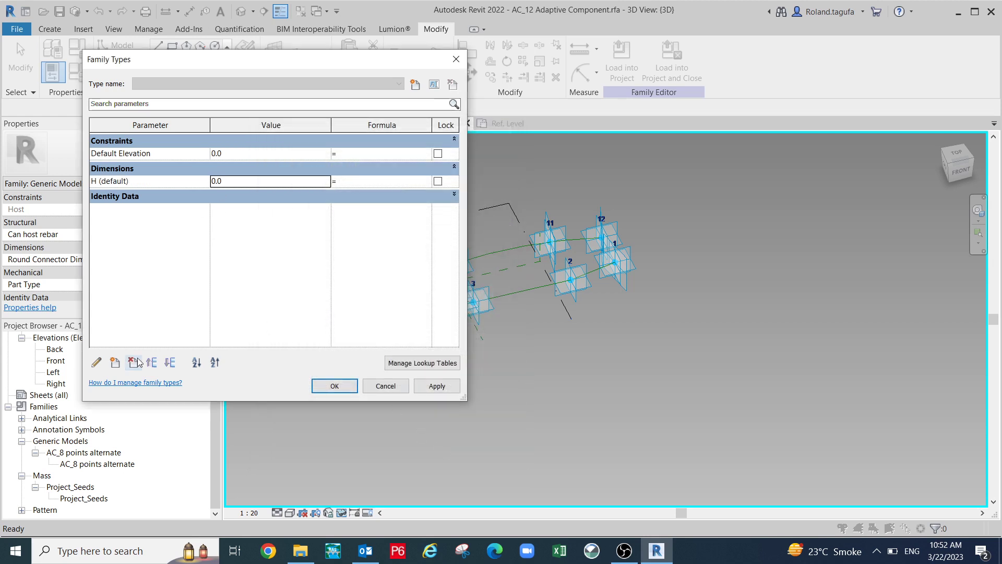
Add an instance length parameter named SL_Bottom, grouped under Dimensions.
{"action": "left_click", "coordinate": [115, 362]}
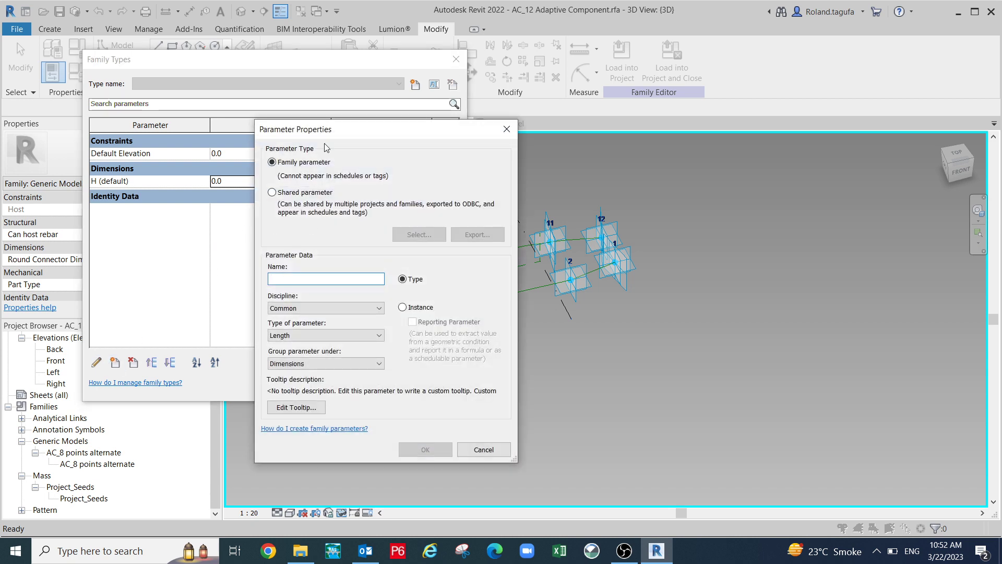
{"action": "left_click_drag", "start_coordinate": [338, 134], "coordinate": [356, 118]}
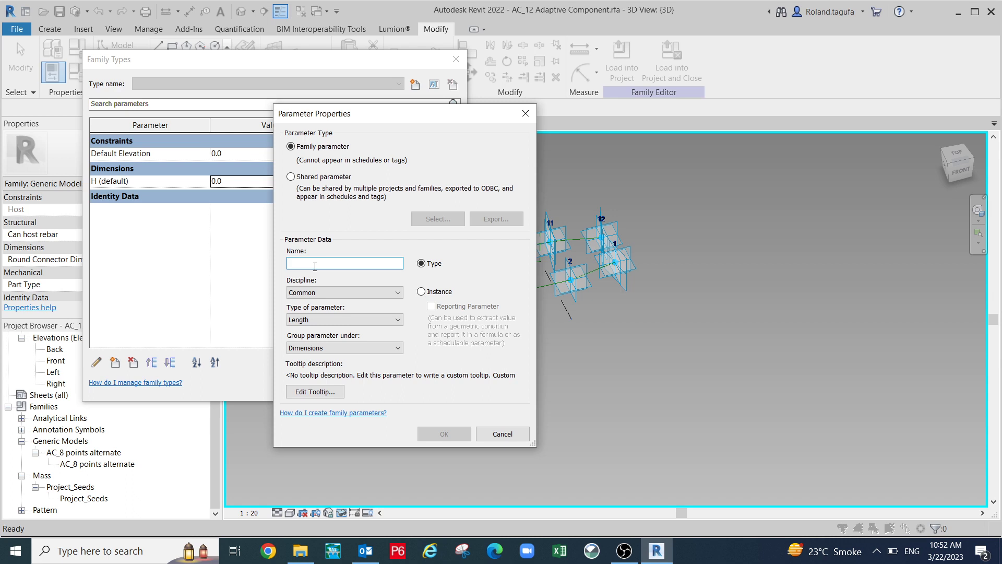
{"action": "type", "text": "SL"}
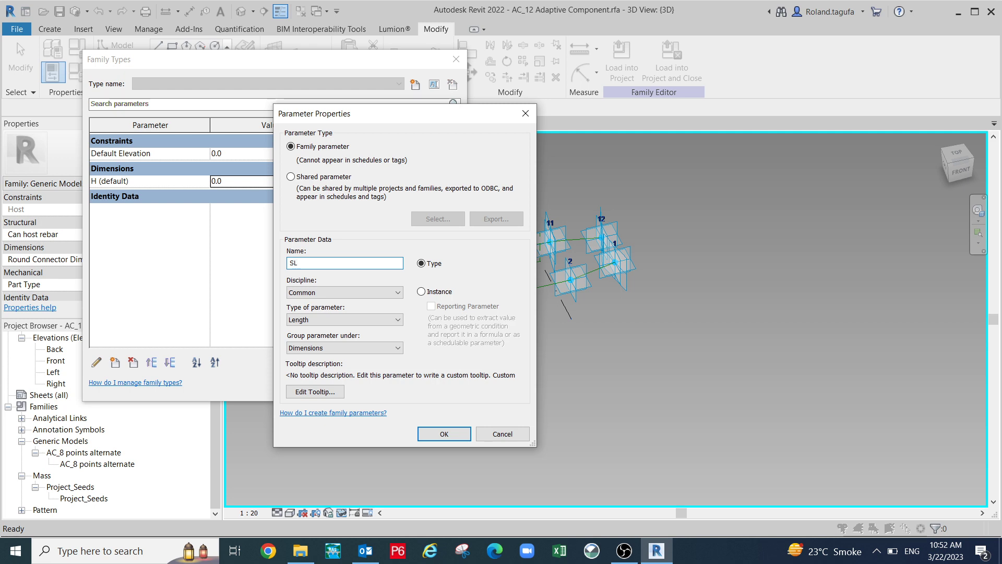
{"action": "type", "text": "_Bottom"}
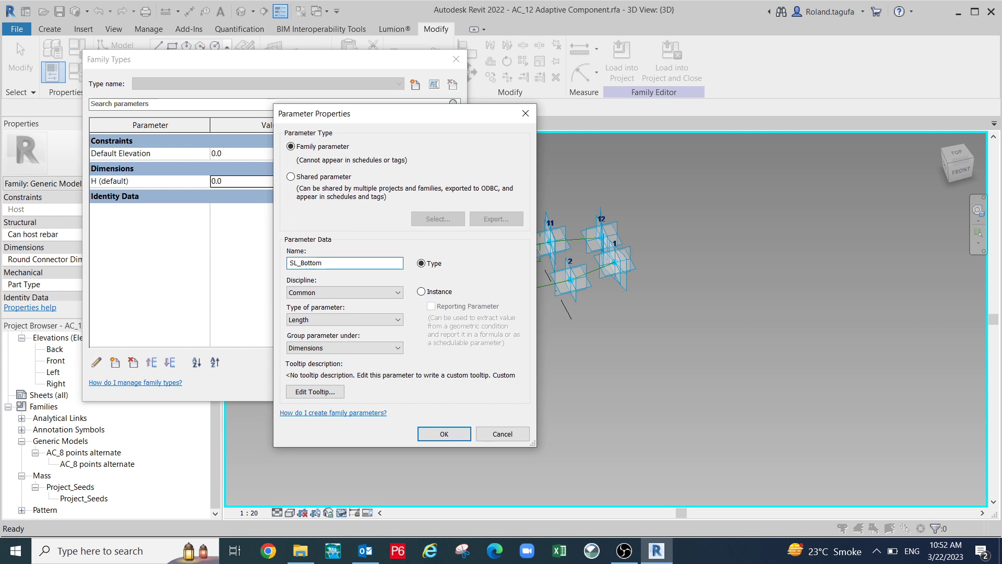
{"action": "left_click", "coordinate": [428, 292]}
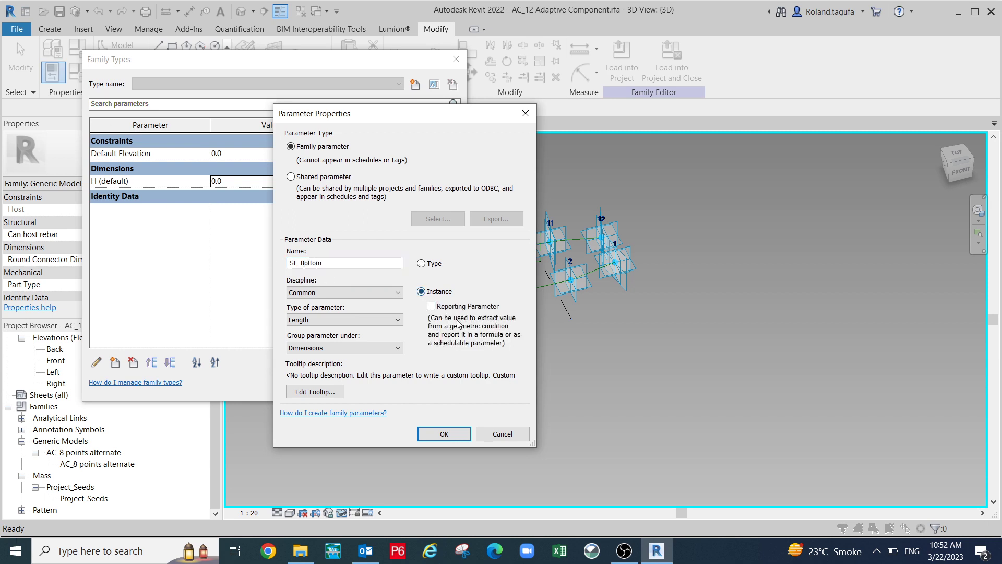
{"action": "left_click", "coordinate": [441, 434]}
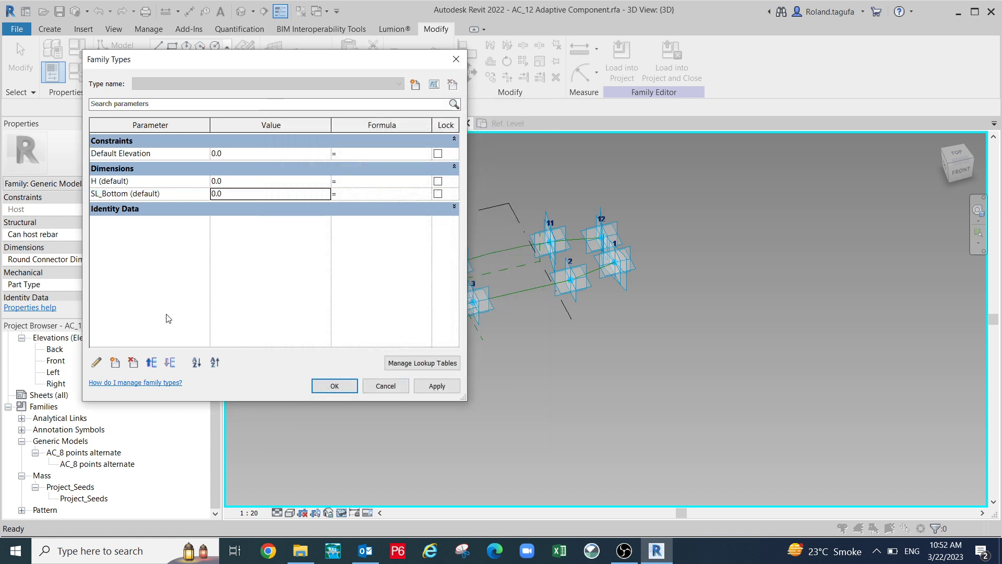
Add an instance length parameter named SL_Top, grouped under Dimensions.
{"action": "left_click", "coordinate": [116, 363]}
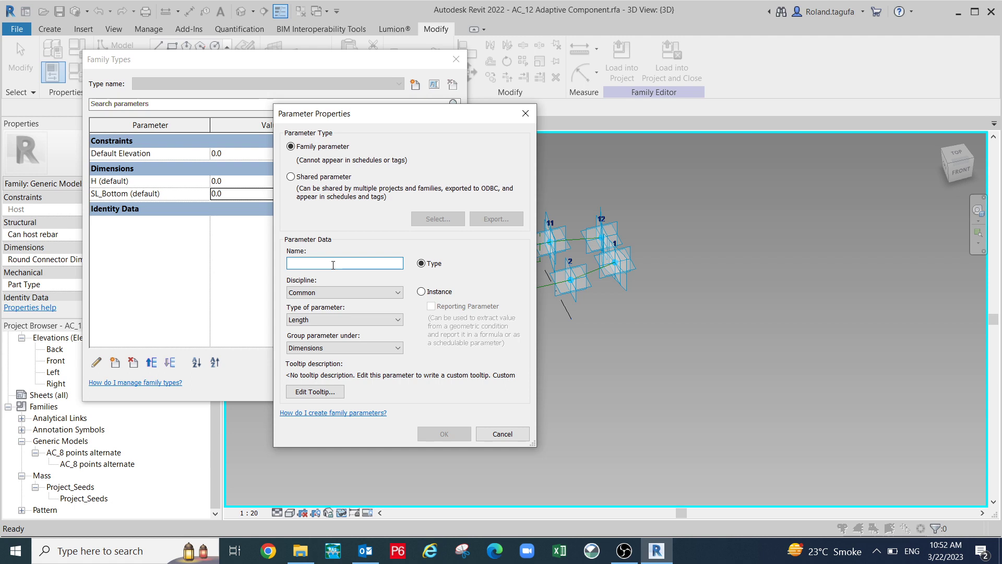
{"action": "type", "text": "SL_Top"}
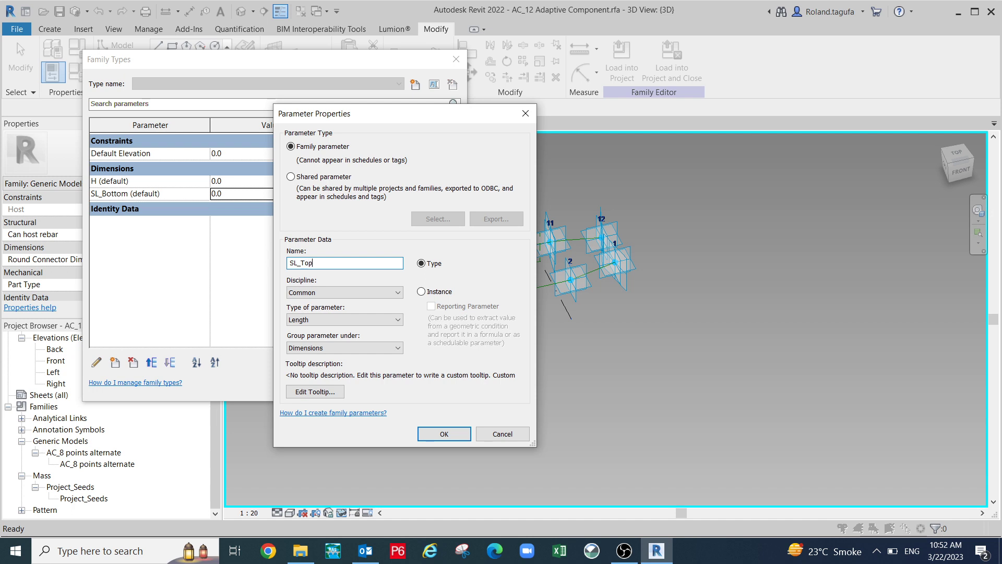
{"action": "left_click", "coordinate": [421, 292]}
{"action": "left_click", "coordinate": [444, 435]}
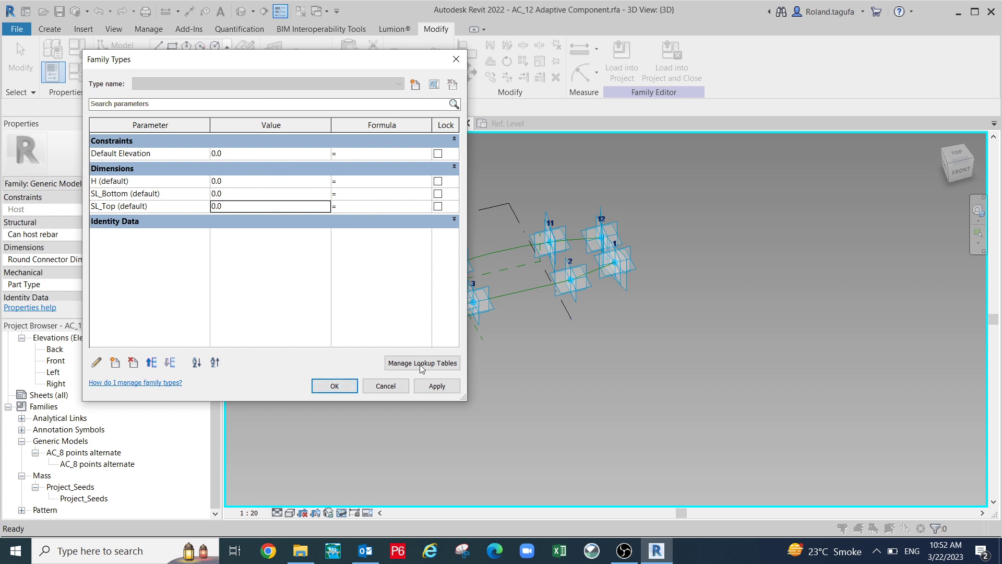
Set the family parameters H to 10000, SL_Bottom to 2000 and SL_Top to 1000 and apply the values.
{"action": "left_click", "coordinate": [230, 182]}
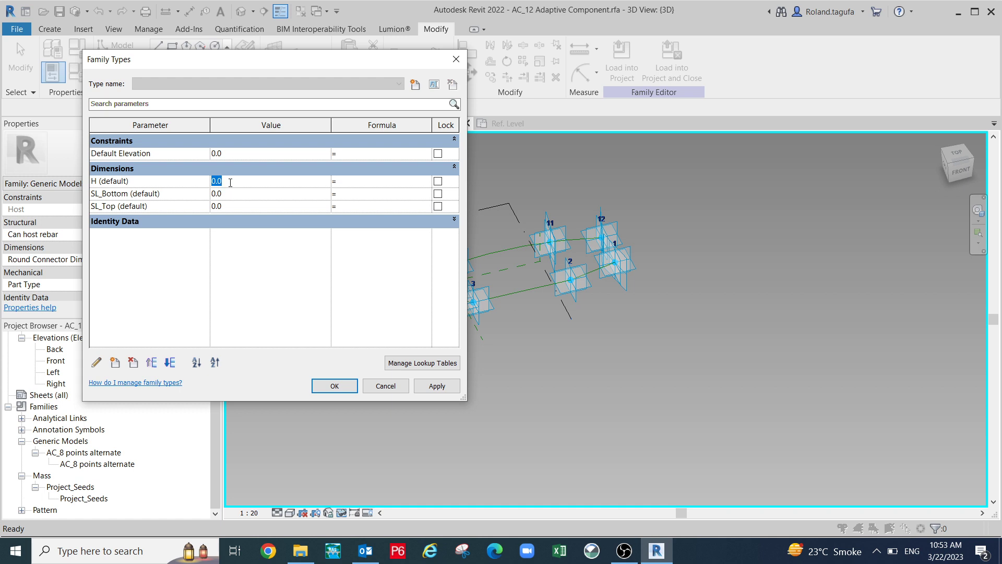
{"action": "type", "text": "10000"}
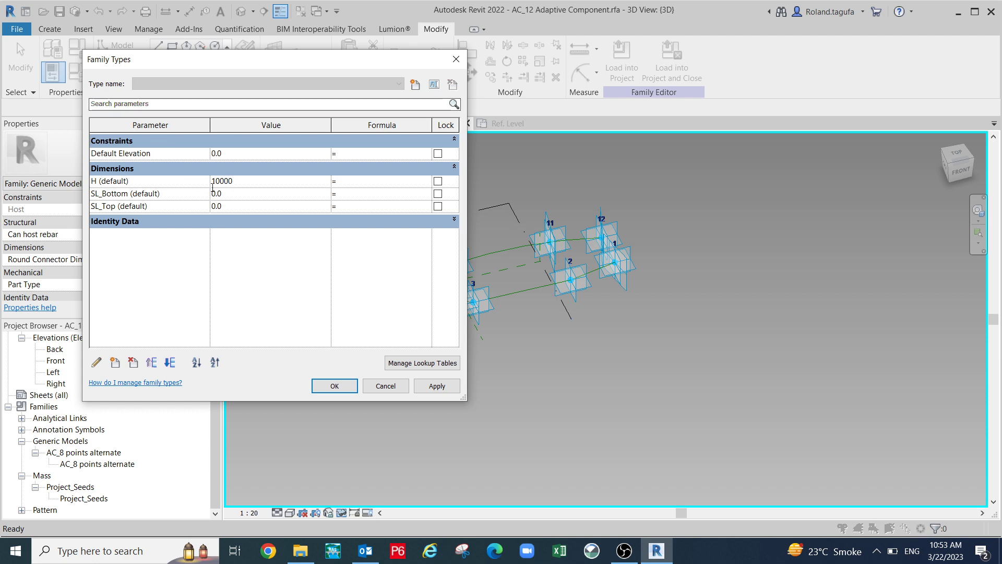
{"action": "left_click", "coordinate": [228, 194]}
{"action": "double_click", "coordinate": [229, 195]}
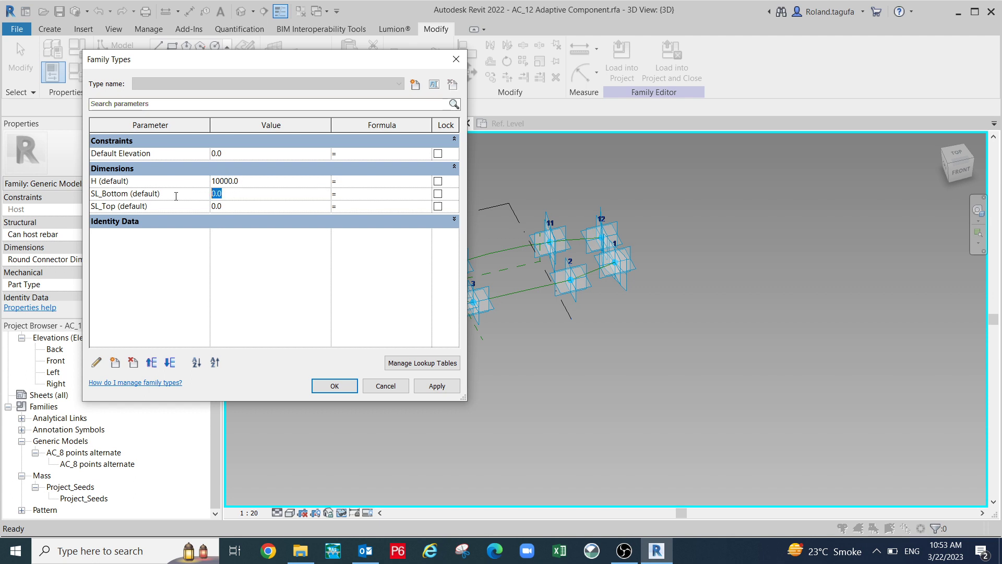
{"action": "type", "text": "2000"}
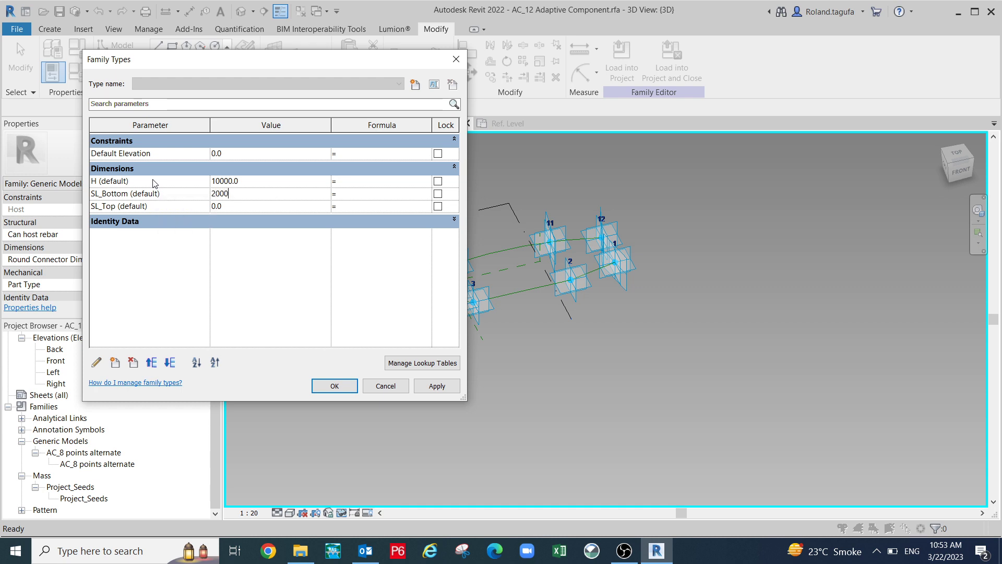
{"action": "left_click", "coordinate": [231, 209]}
{"action": "double_click", "coordinate": [231, 209]}
{"action": "type", "text": "1000"}
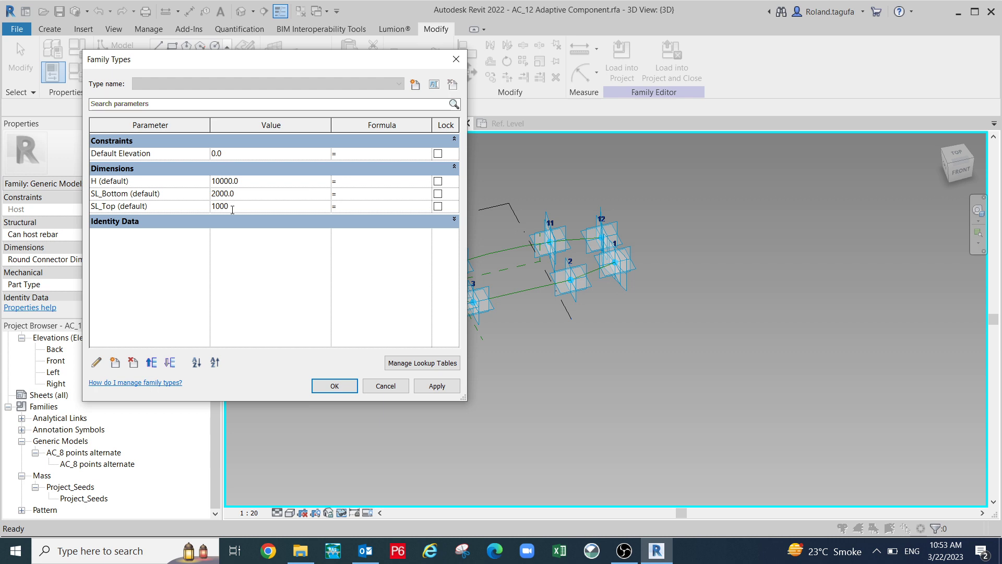
{"action": "left_click", "coordinate": [438, 385]}
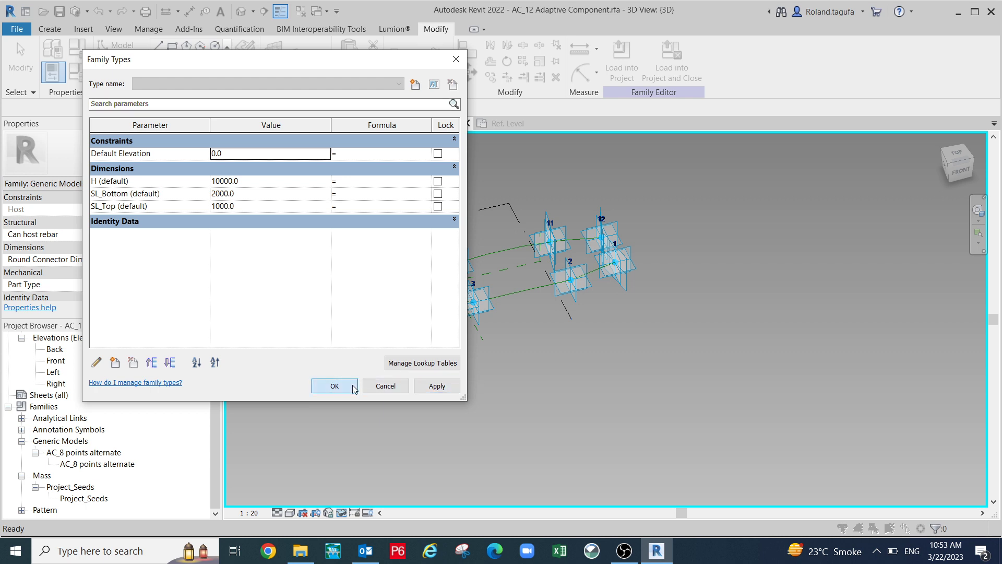
{"action": "left_click", "coordinate": [334, 387]}
Change the family's length units to meters, rounded to 2 decimal places.
{"action": "key", "text": "u"}
{"action": "key", "text": "n"}
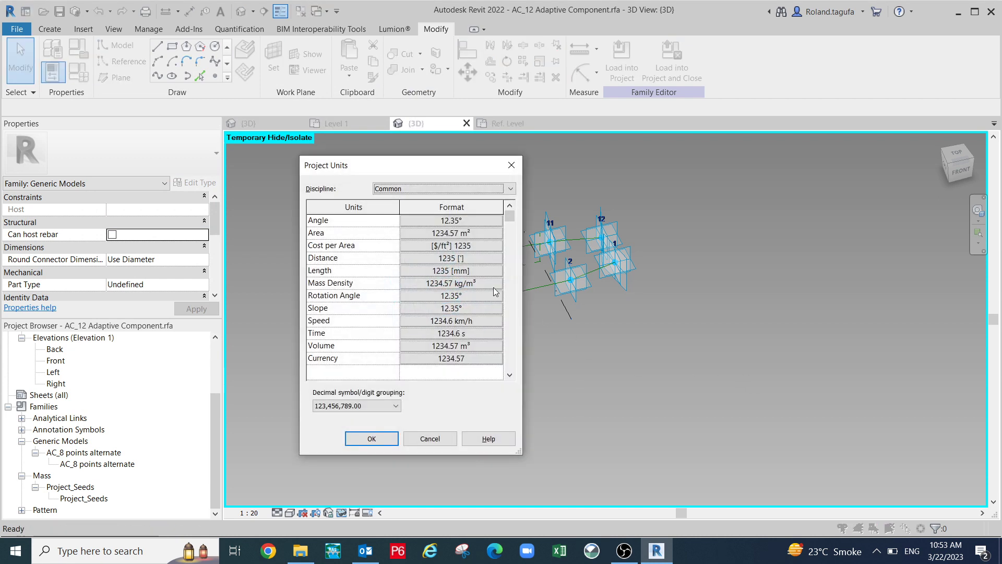
{"action": "left_click", "coordinate": [498, 270]}
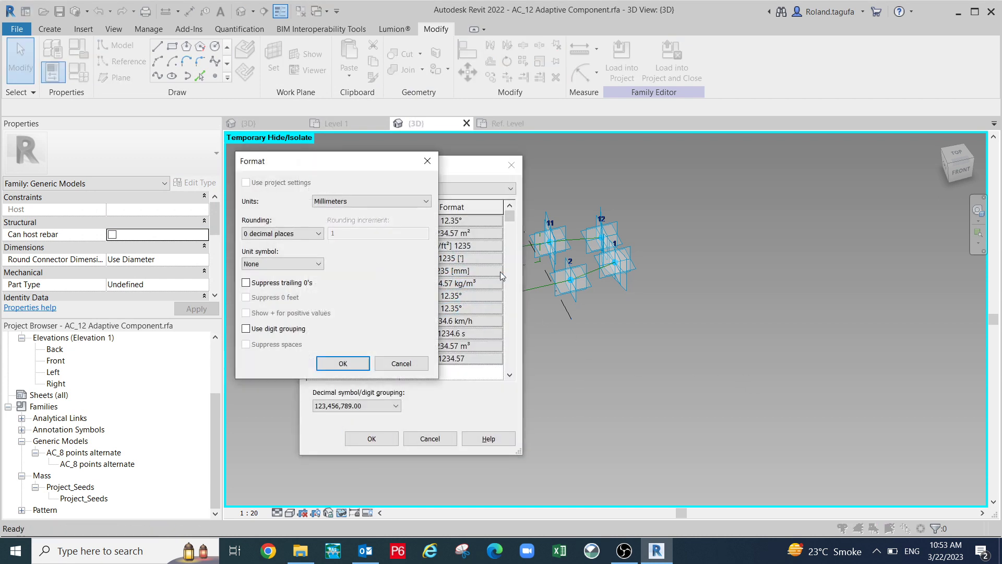
{"action": "left_click", "coordinate": [425, 201]}
{"action": "left_click", "coordinate": [349, 246]}
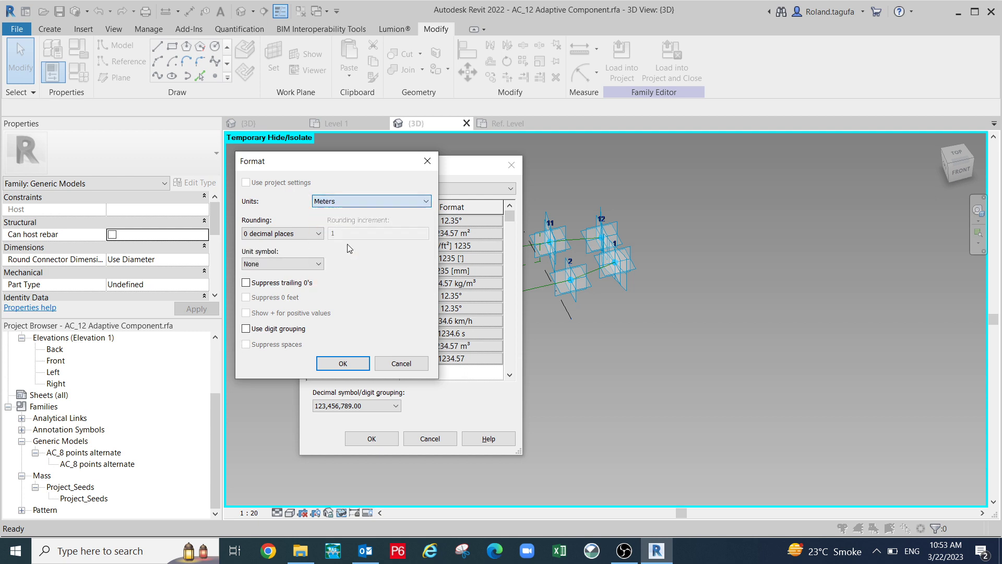
{"action": "left_click", "coordinate": [319, 234]}
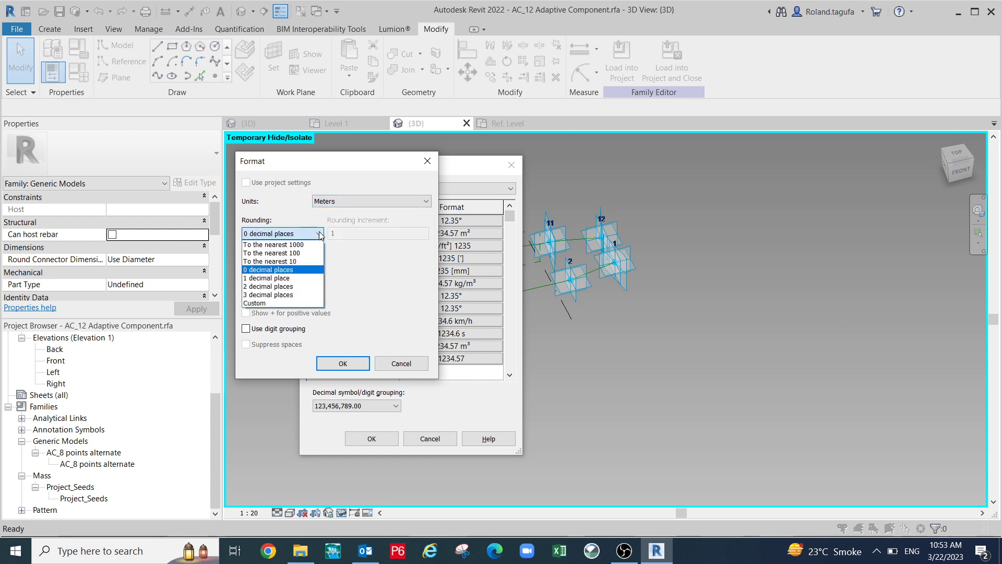
{"action": "left_click", "coordinate": [306, 287]}
{"action": "left_click", "coordinate": [354, 363]}
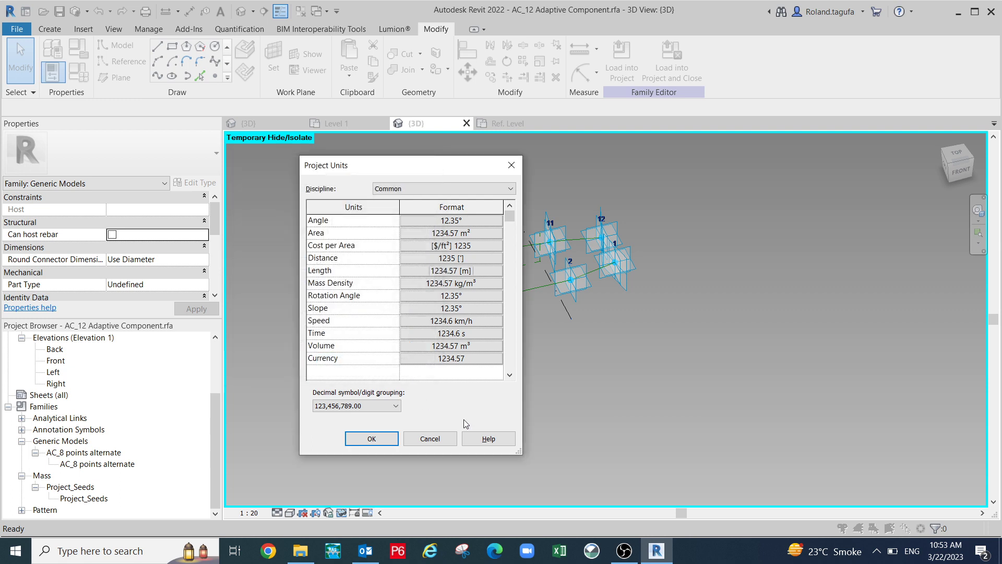
{"action": "left_click", "coordinate": [354, 437]}
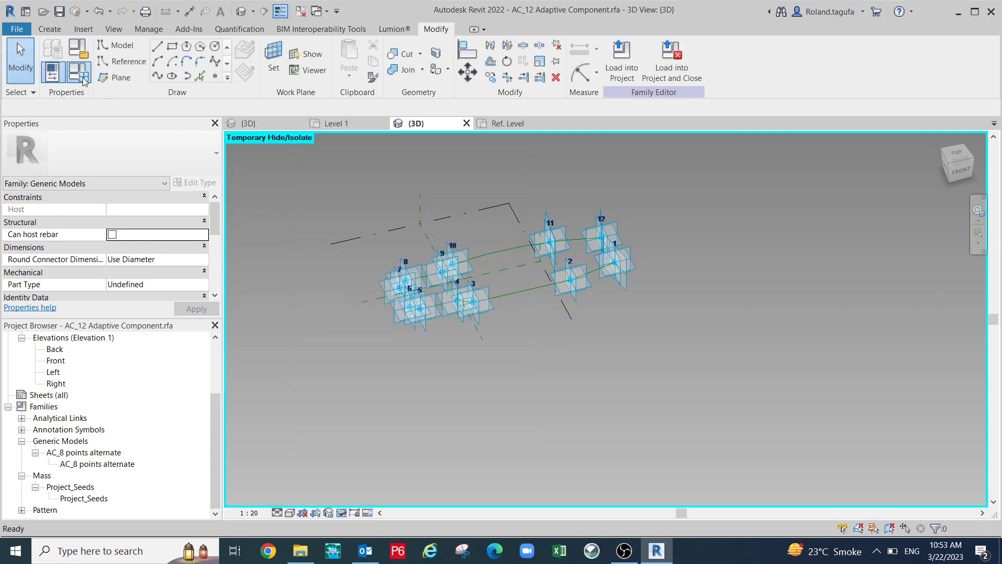
Define the SL_Top parameter with the formula SL_Bottom/2 in the family types and apply it.
{"action": "left_click", "coordinate": [83, 77]}
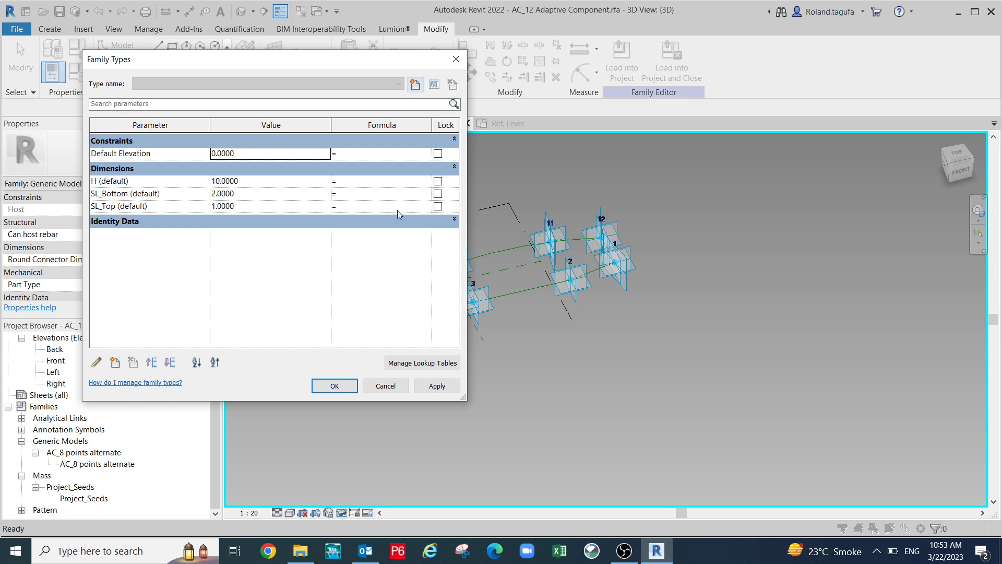
{"action": "left_click", "coordinate": [371, 211]}
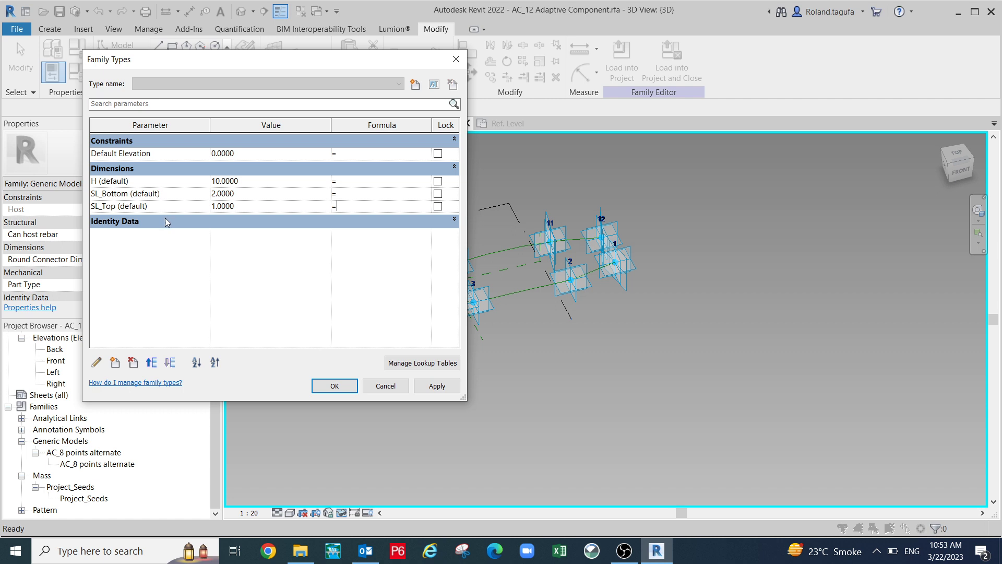
{"action": "left_click", "coordinate": [146, 193]}
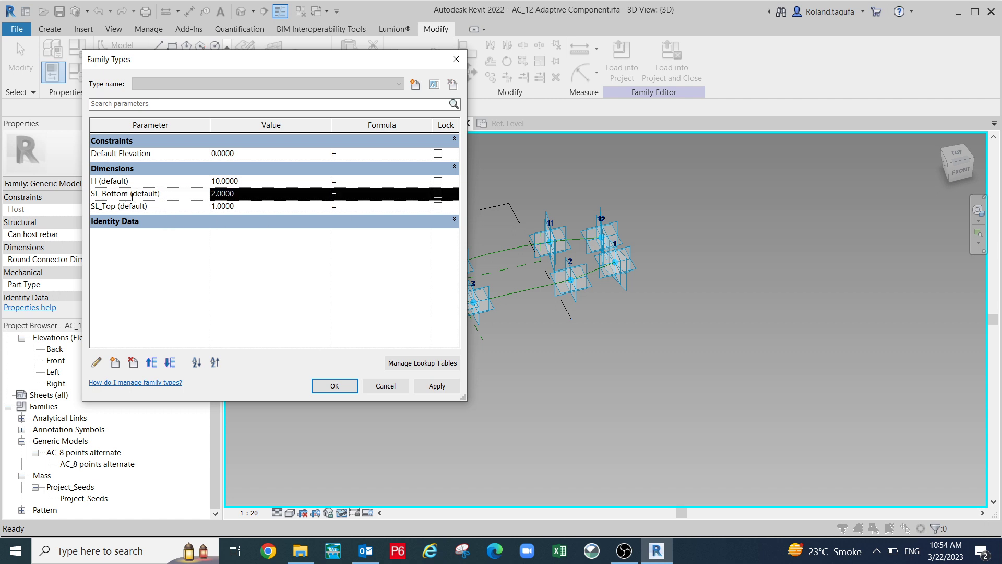
{"action": "left_click", "coordinate": [351, 207]}
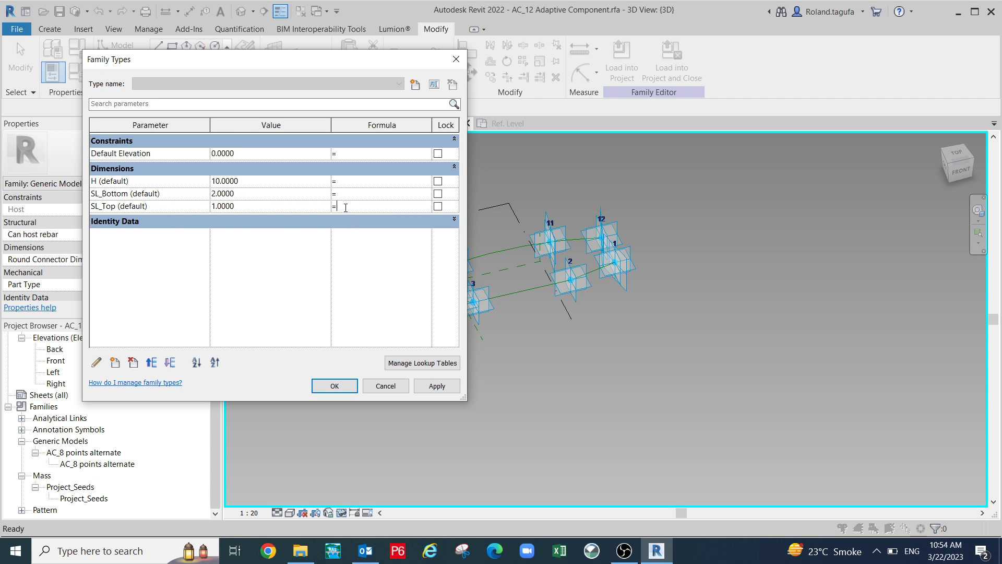
{"action": "left_click", "coordinate": [127, 194]}
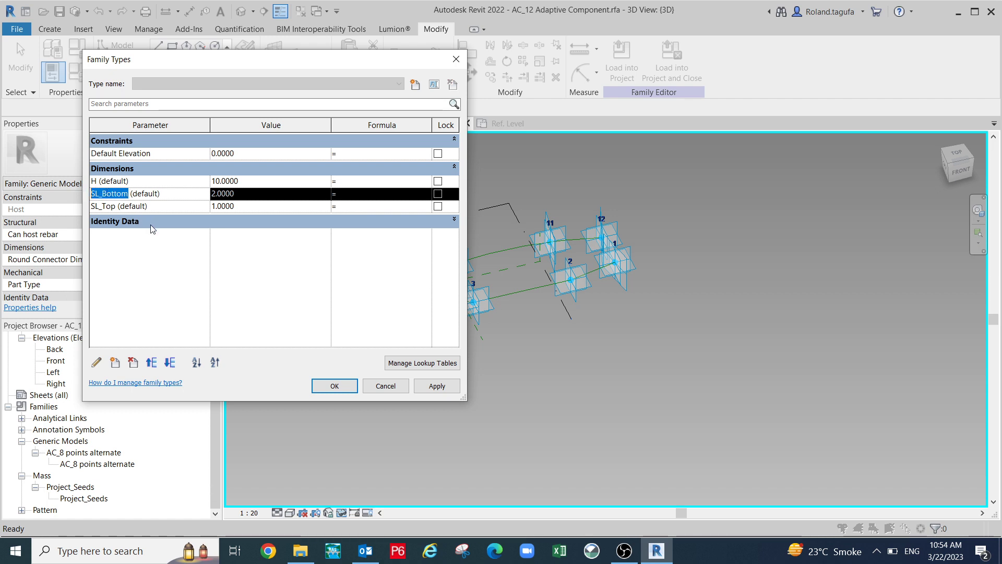
{"action": "left_click", "coordinate": [354, 208]}
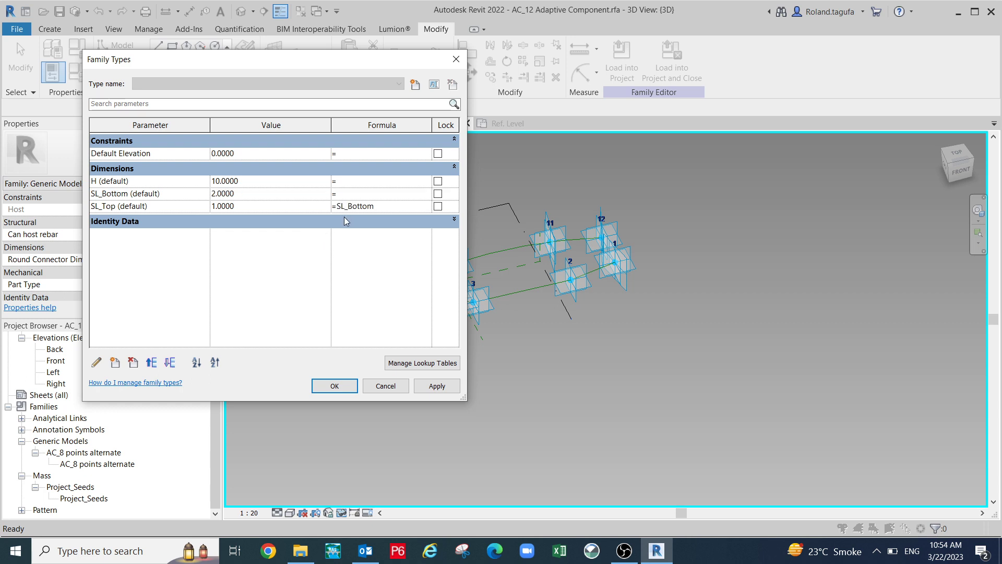
{"action": "type", "text": "SL_Bottom/2"}
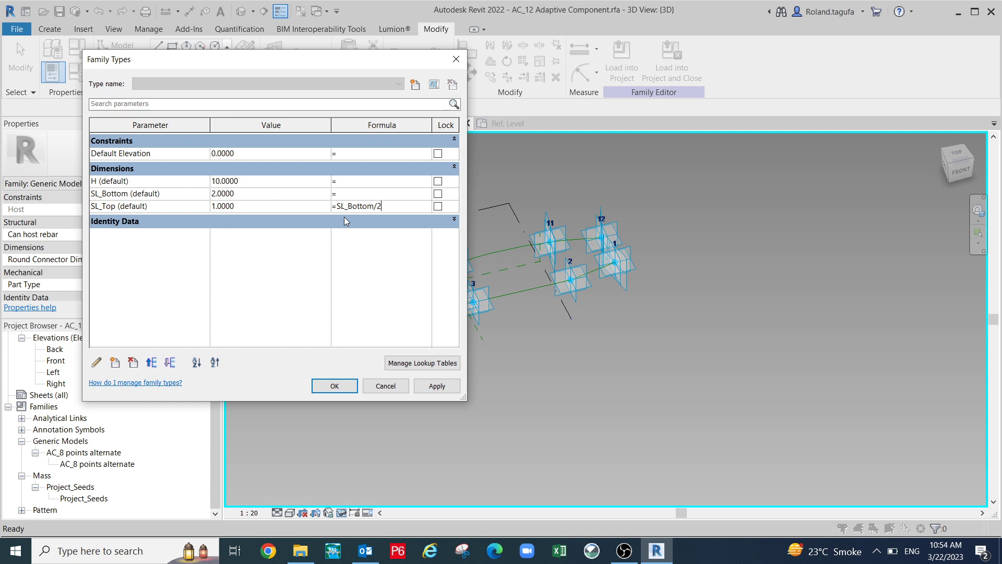
{"action": "left_click", "coordinate": [433, 387]}
{"action": "left_click", "coordinate": [332, 386]}
Review the family types and the parameter properties of SL_Top.
{"action": "middle_click_drag", "start_coordinate": [472, 406], "coordinate": [634, 393], "text": "shift"}
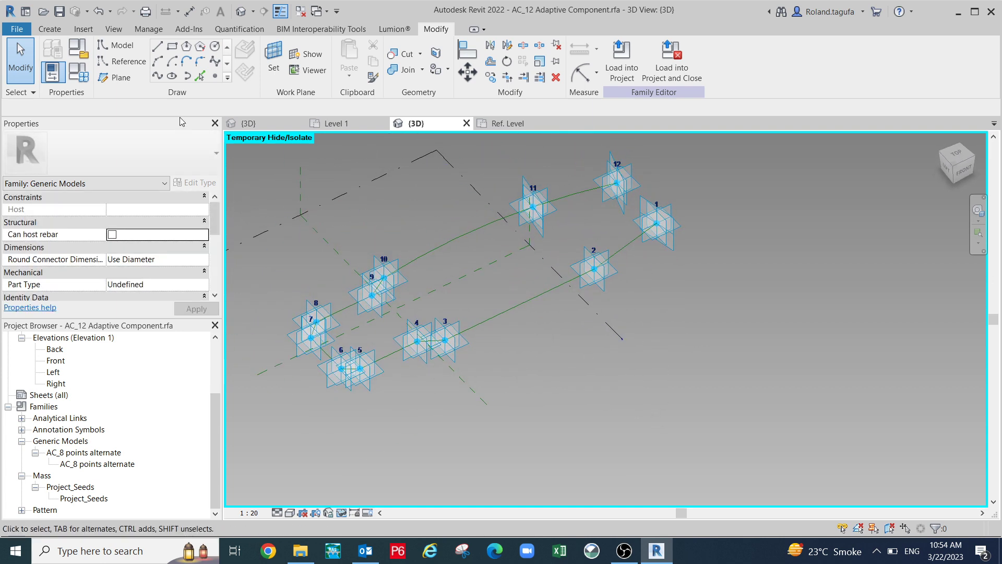
{"action": "middle_click_drag", "start_coordinate": [598, 342], "coordinate": [625, 349]}
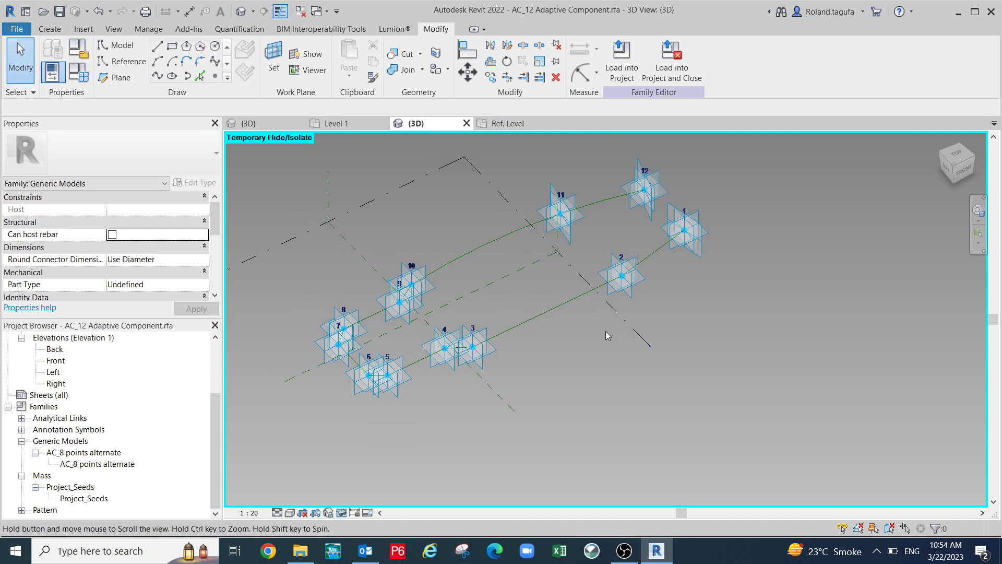
{"action": "left_click", "coordinate": [79, 81]}
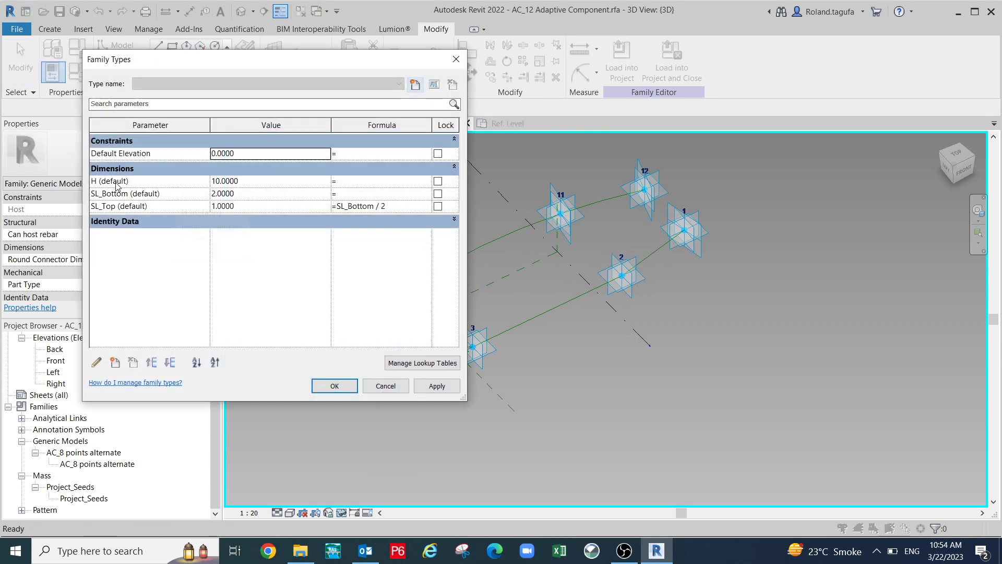
{"action": "left_click", "coordinate": [114, 210]}
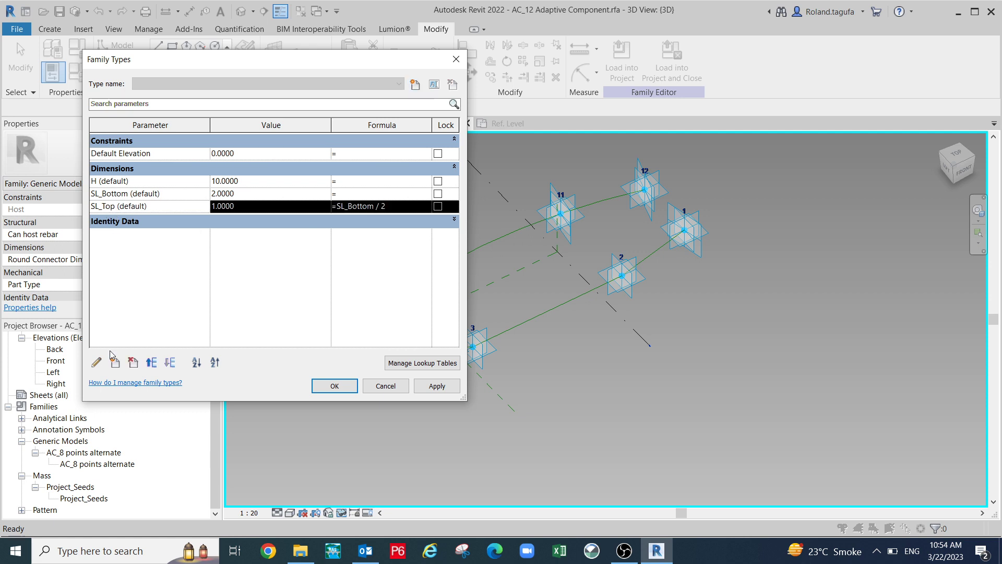
{"action": "left_click", "coordinate": [97, 363]}
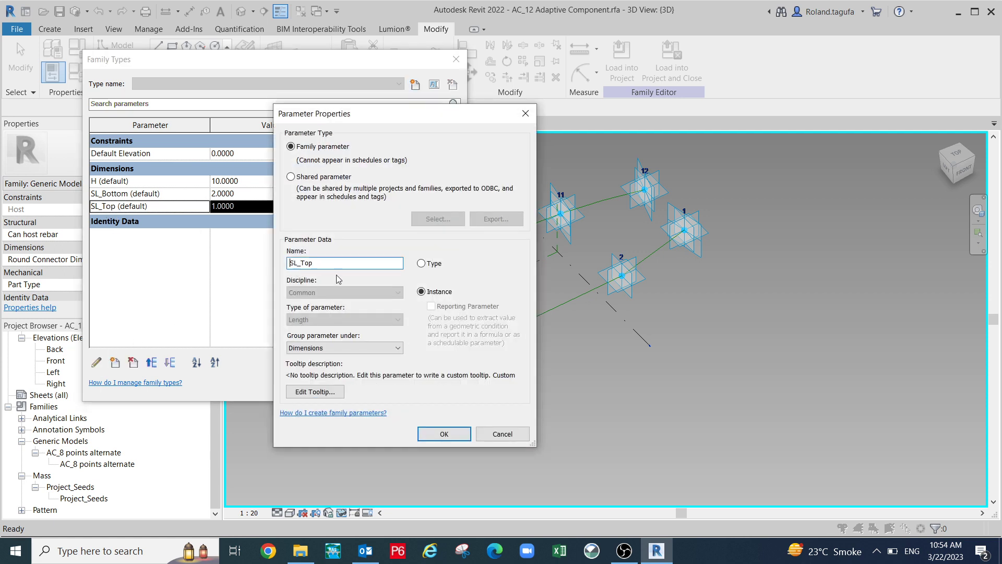
{"action": "left_click", "coordinate": [444, 434]}
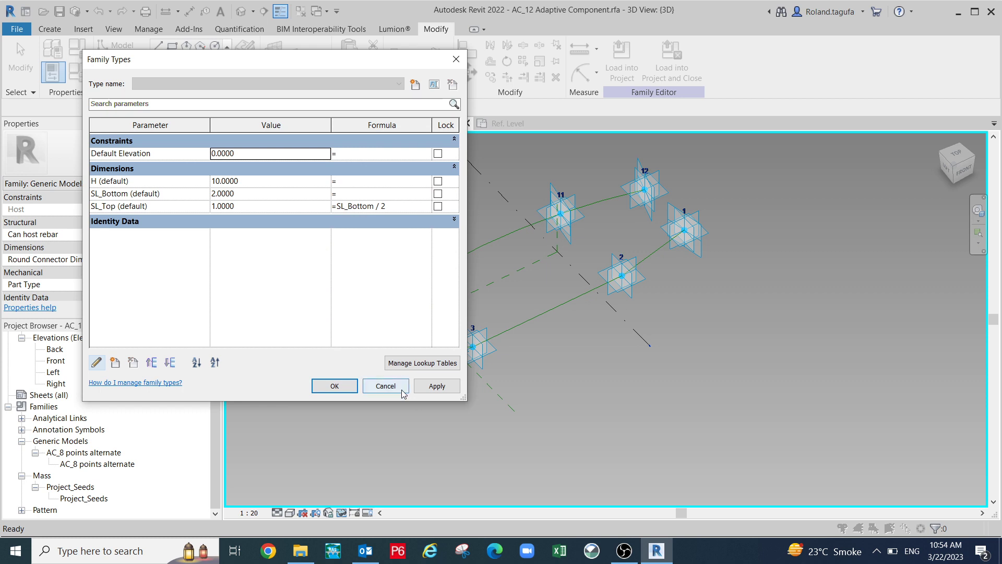
{"action": "left_click", "coordinate": [334, 386]}
Try to create a reference line offset by 2 from the line between points 1 and 2.
{"action": "scroll", "coordinate": [605, 328], "scroll_direction": "up", "scroll_amount": 2}
{"action": "middle_click_drag", "start_coordinate": [624, 322], "coordinate": [576, 341], "text": "shift"}
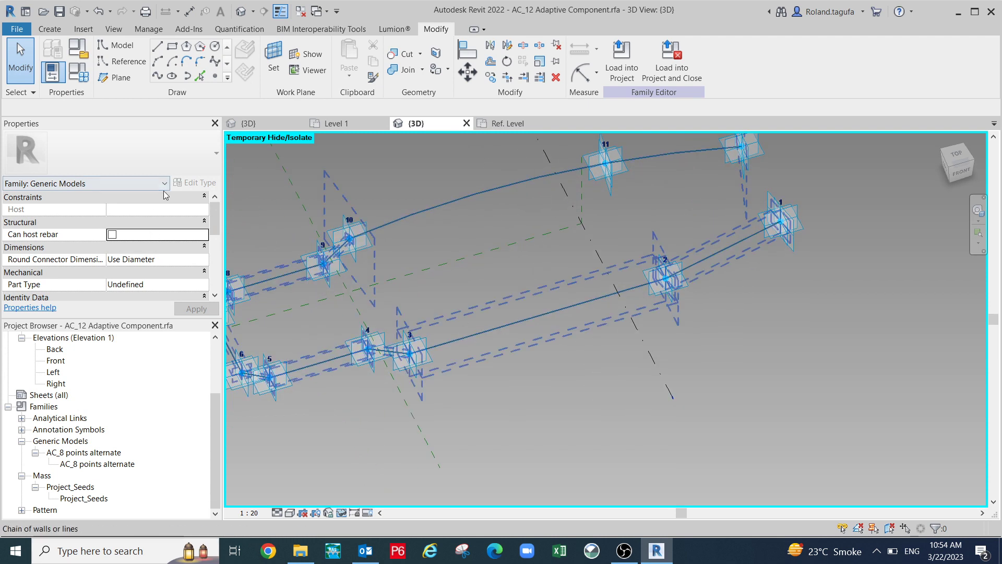
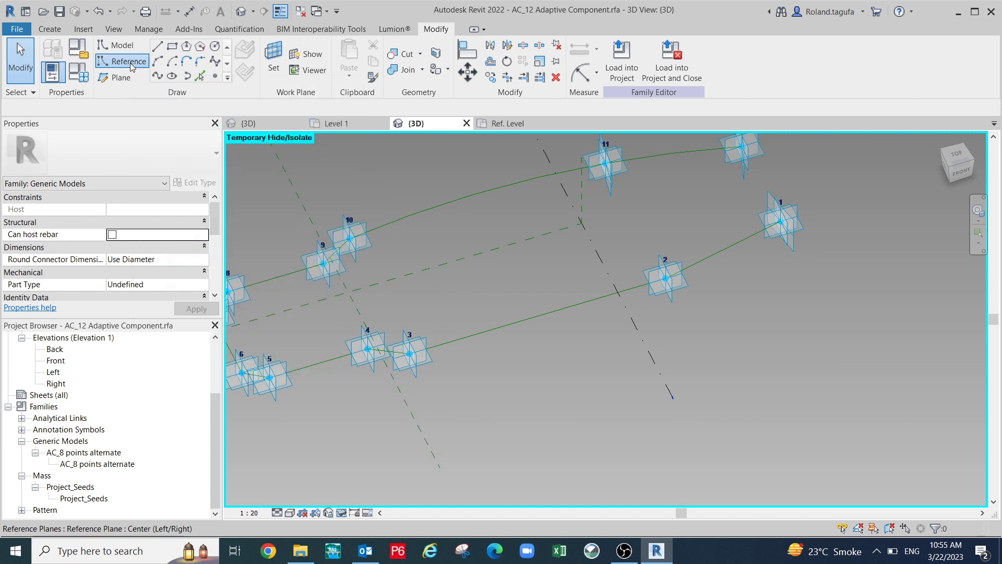
{"action": "left_click", "coordinate": [129, 61]}
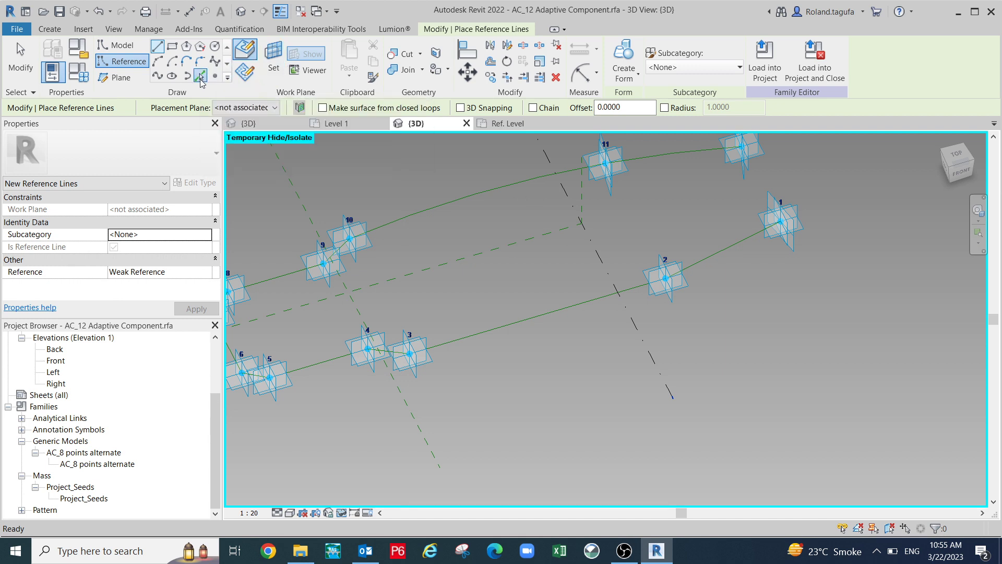
{"action": "left_click", "coordinate": [201, 78]}
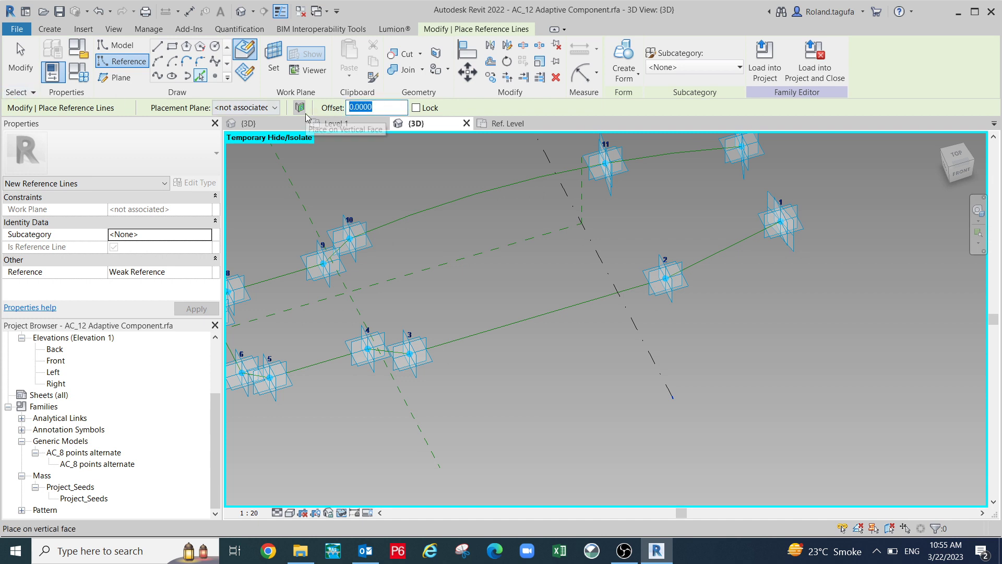
{"action": "type", "text": "2"}
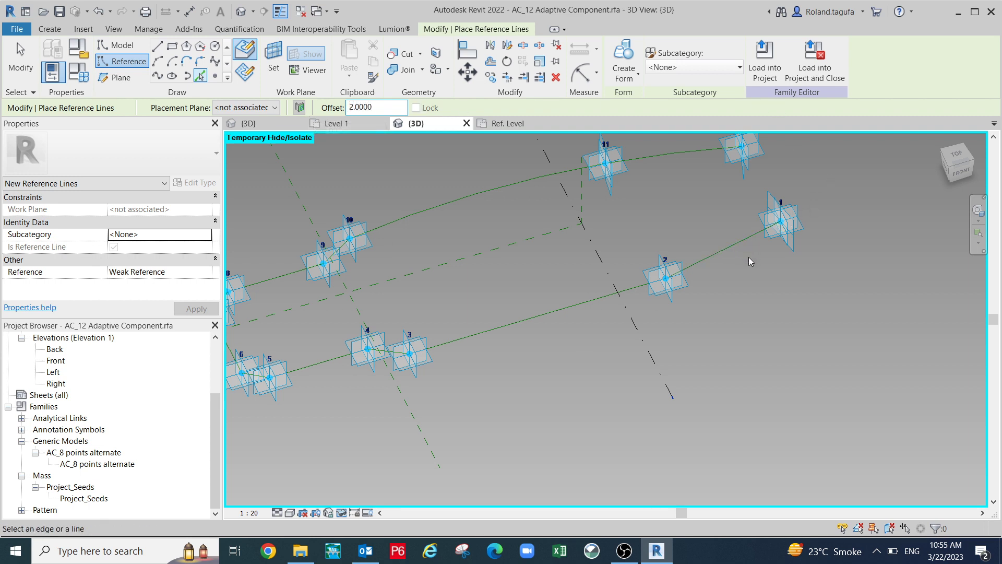
{"action": "scroll", "coordinate": [746, 261], "scroll_direction": "down", "scroll_amount": 2}
{"action": "middle_click_drag", "start_coordinate": [744, 282], "coordinate": [779, 253], "text": "shift"}
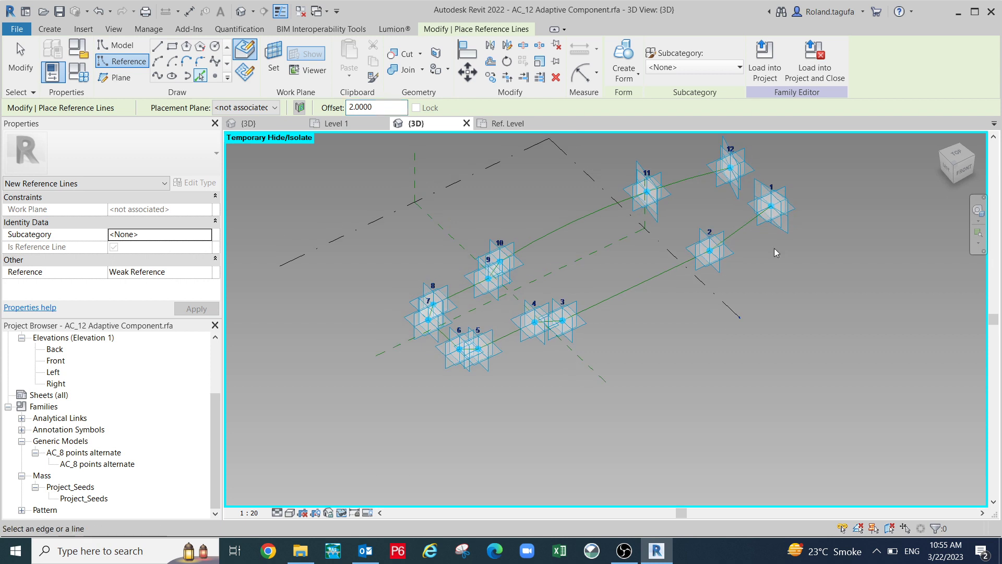
{"action": "scroll", "coordinate": [768, 223], "scroll_direction": "up", "scroll_amount": 2}
{"action": "middle_click_drag", "start_coordinate": [744, 224], "coordinate": [707, 267], "text": "shift"}
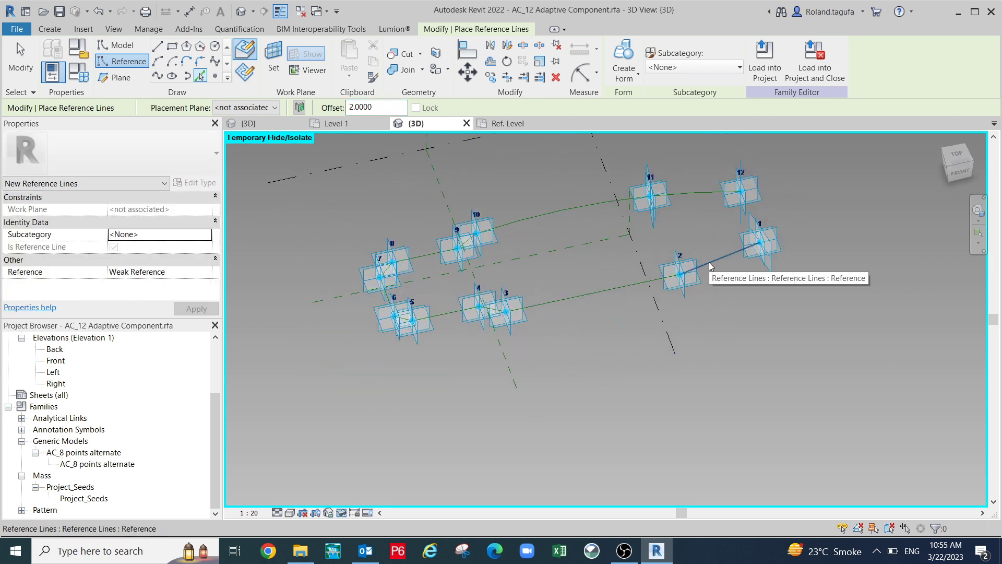
{"action": "left_click", "coordinate": [709, 267]}
{"action": "middle_click_drag", "start_coordinate": [717, 272], "coordinate": [656, 307], "text": "shift"}
Leave the reference line command and delete the stray offset line beside points 2 and 3.
{"action": "key", "text": "Escape"}
{"action": "key", "text": "Escape"}
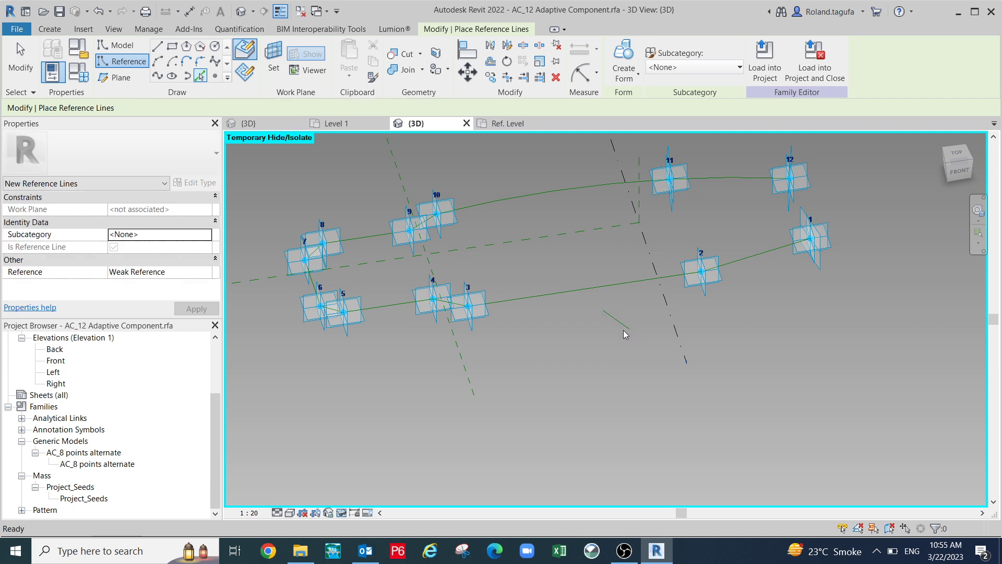
{"action": "left_click", "coordinate": [621, 326]}
{"action": "key", "text": "Delete"}
{"action": "middle_click_drag", "start_coordinate": [633, 315], "coordinate": [679, 313], "text": "shift"}
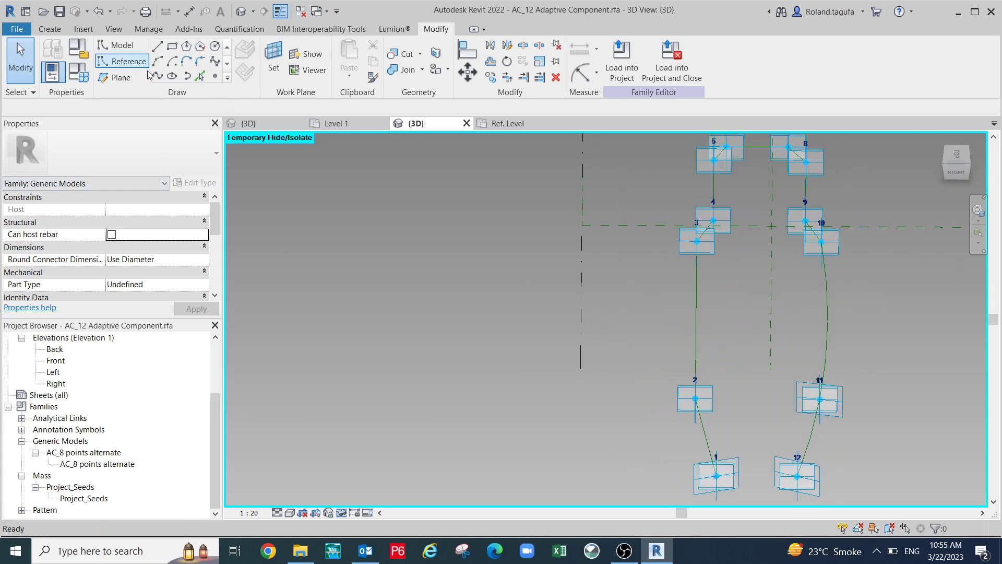
{"action": "left_click", "coordinate": [122, 61]}
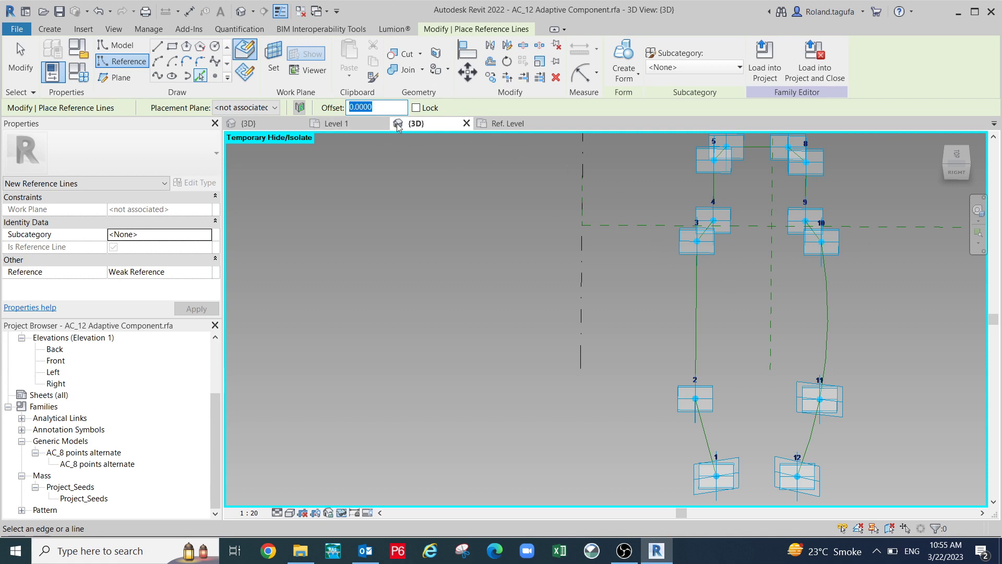
{"action": "type", "text": "2"}
{"action": "key", "text": "Return"}
{"action": "scroll", "coordinate": [684, 327], "scroll_direction": "down", "scroll_amount": 2}
{"action": "scroll", "coordinate": [684, 326], "scroll_direction": "down", "scroll_amount": 1}
Open the Ref. Level plan and delete the curved reference line running through points 10, 11 and 12.
{"action": "left_click", "coordinate": [500, 122]}
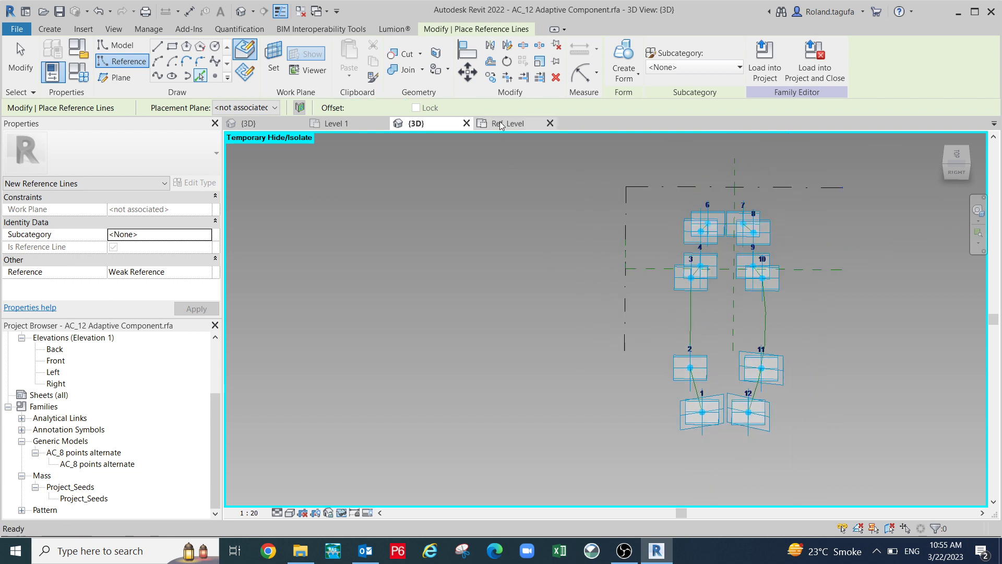
{"action": "key", "text": "Escape"}
{"action": "scroll", "coordinate": [569, 350], "scroll_direction": "up", "scroll_amount": 8}
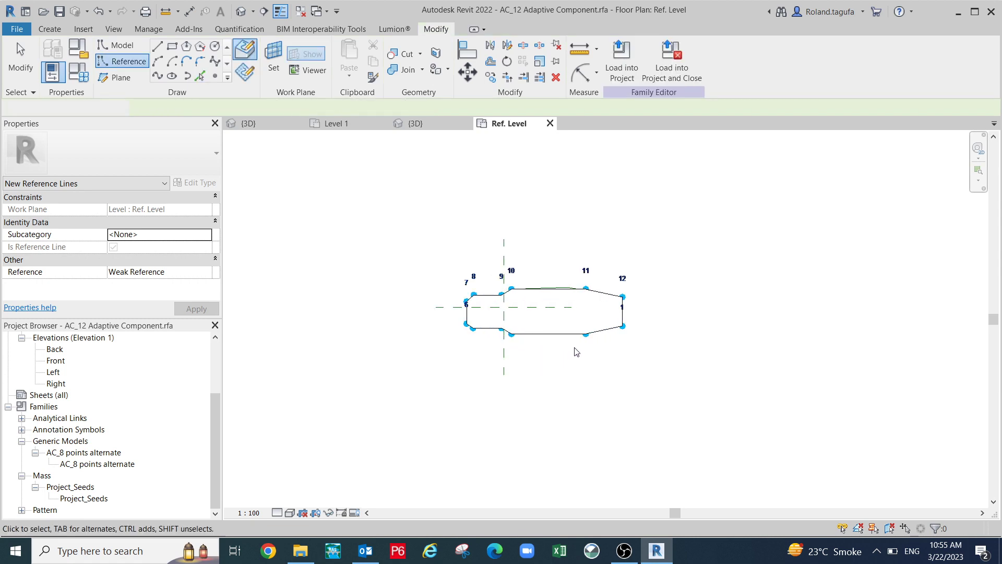
{"action": "key", "text": "Escape"}
{"action": "scroll", "coordinate": [600, 266], "scroll_direction": "up", "scroll_amount": 3}
{"action": "scroll", "coordinate": [604, 261], "scroll_direction": "down", "scroll_amount": 4}
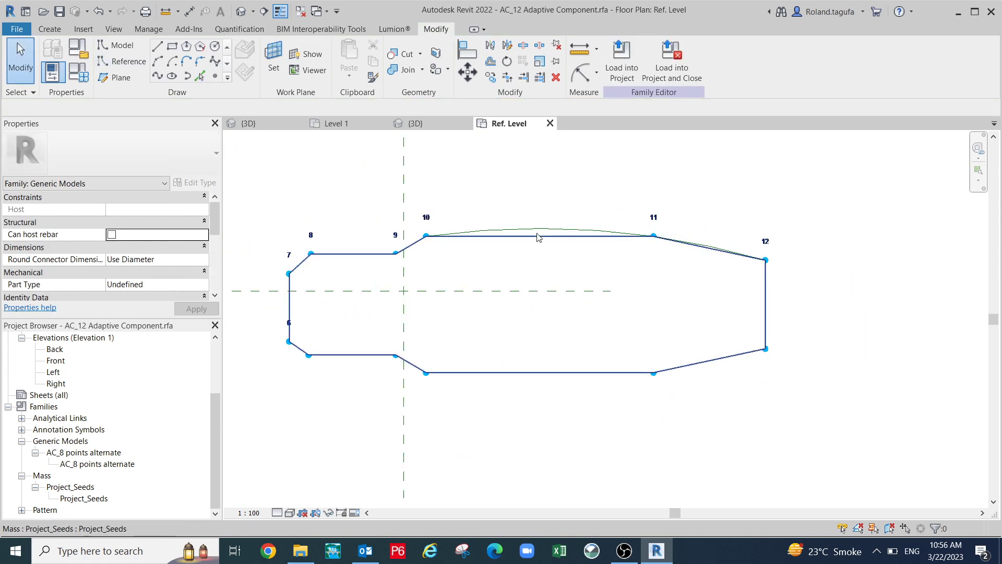
{"action": "key", "text": "Tab"}
{"action": "left_click", "coordinate": [567, 239]}
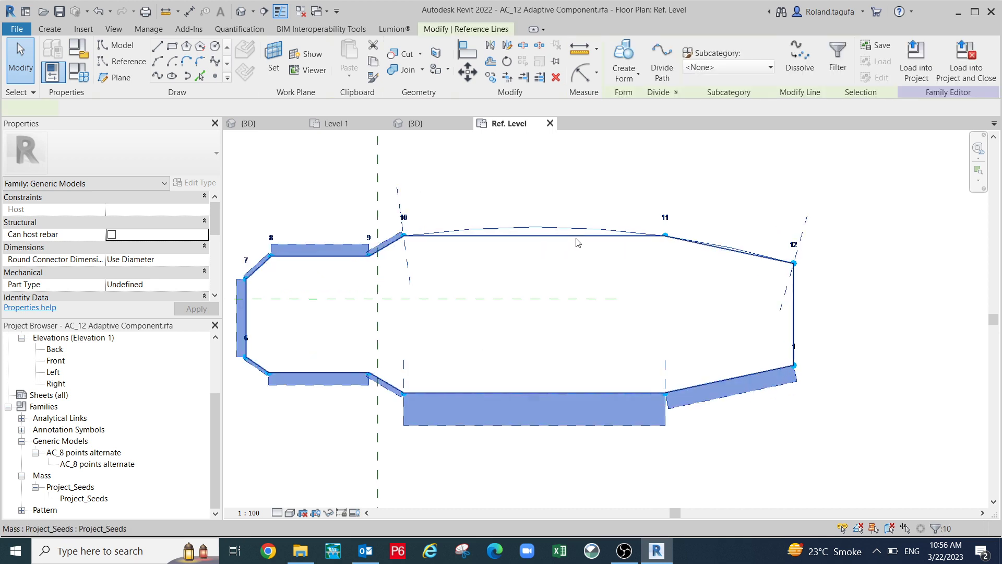
{"action": "key", "text": "Escape"}
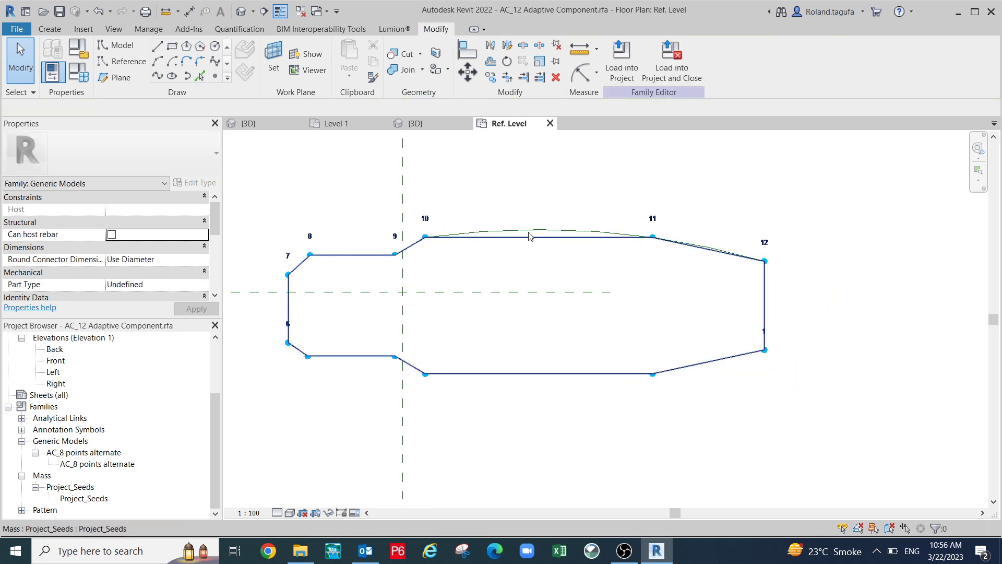
{"action": "key", "text": "Tab"}
{"action": "key", "text": "Tab"}
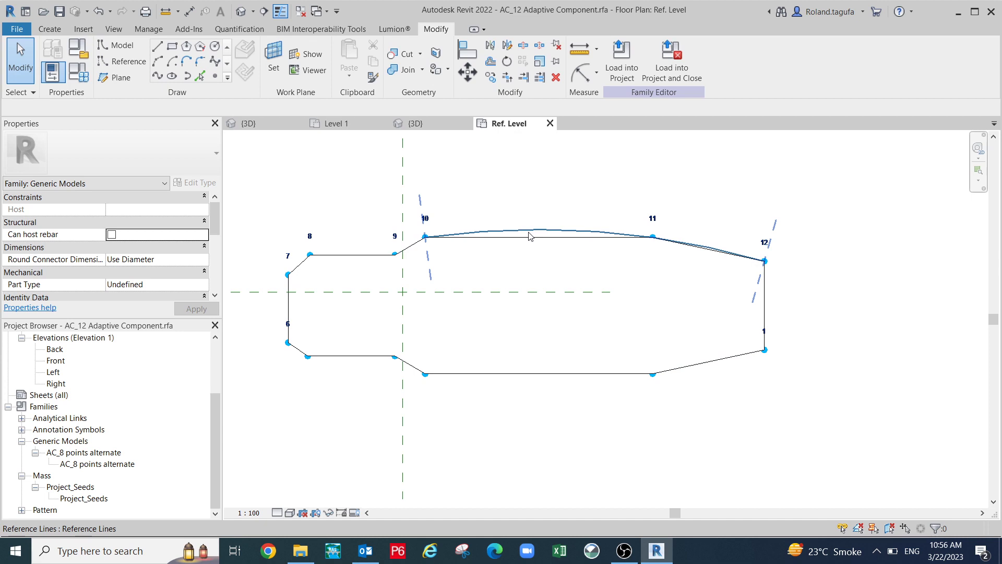
{"action": "left_click", "coordinate": [529, 236]}
{"action": "key", "text": "Delete"}
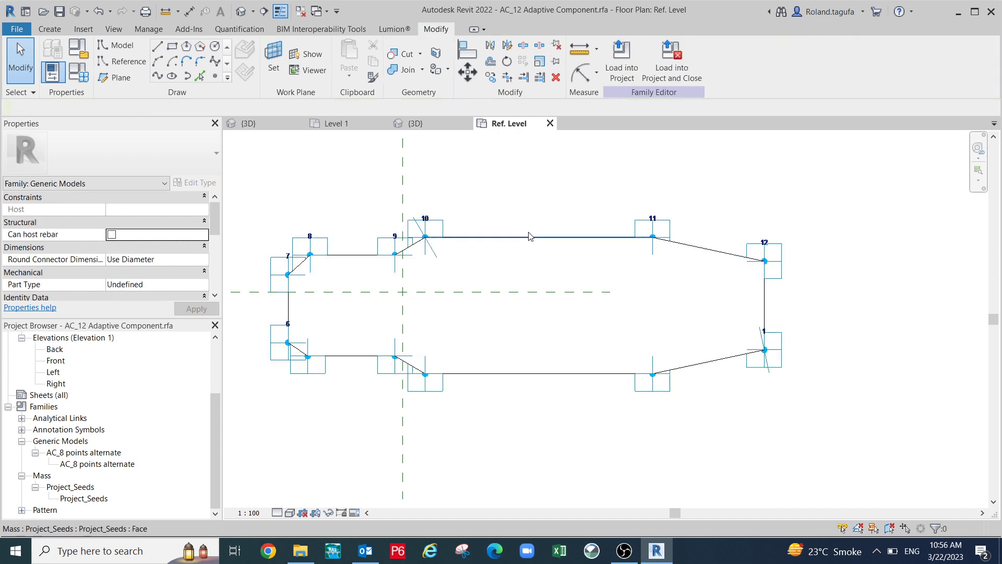
Examine the elongated mass in the Project_Seeds 3D view.
{"action": "scroll", "coordinate": [488, 255], "scroll_direction": "up", "scroll_amount": 2}
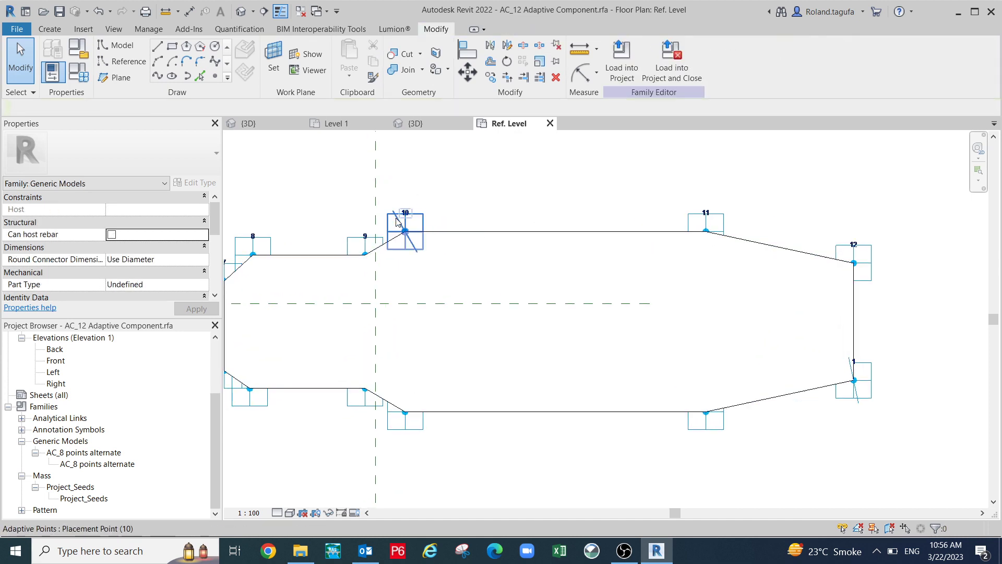
{"action": "scroll", "coordinate": [412, 225], "scroll_direction": "down", "scroll_amount": 1}
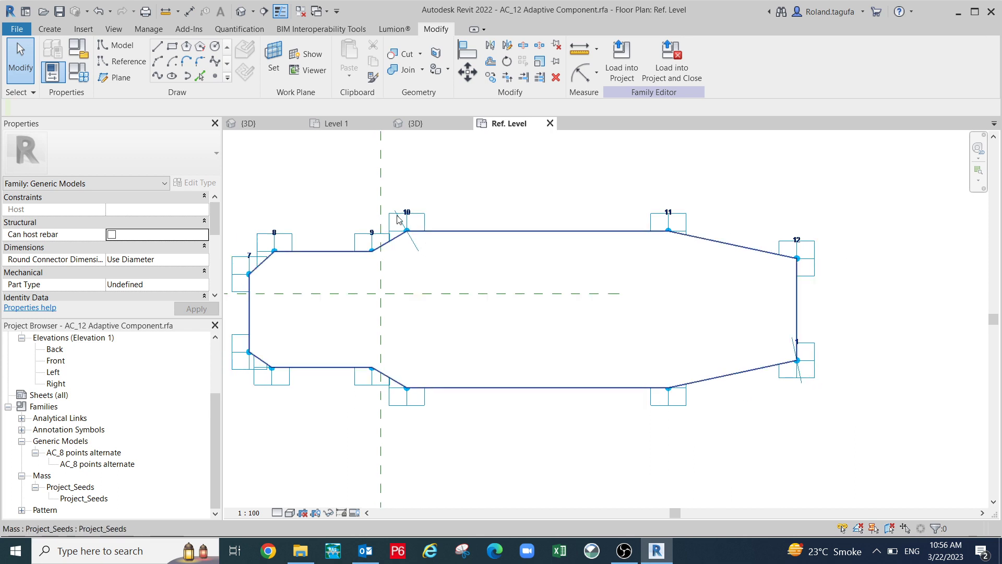
{"action": "left_click", "coordinate": [251, 127]}
{"action": "middle_click_drag", "start_coordinate": [643, 336], "coordinate": [498, 141], "text": "shift"}
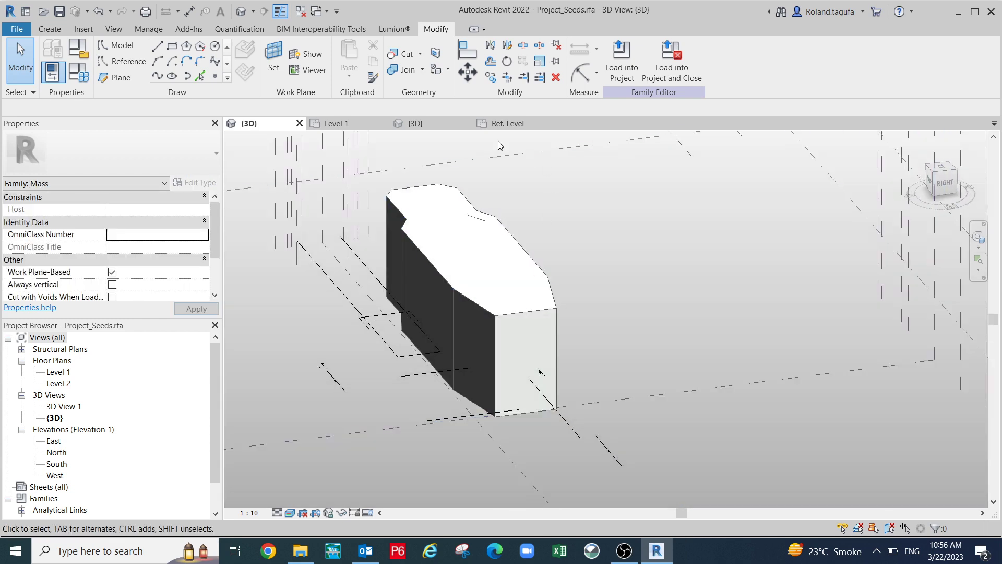
Return to the 3D view of the AC_12 Adaptive Component family and join adaptive points 10 and 11 with a spline through points.
{"action": "left_click", "coordinate": [437, 124]}
{"action": "middle_click_drag", "start_coordinate": [573, 301], "coordinate": [451, 329]}
{"action": "scroll", "coordinate": [637, 298], "scroll_direction": "up", "scroll_amount": 3}
{"action": "left_click", "coordinate": [578, 257]}
{"action": "left_click", "coordinate": [583, 280]}
{"action": "middle_click_drag", "start_coordinate": [637, 307], "coordinate": [677, 290], "text": "shift"}
{"action": "key", "text": "Escape"}
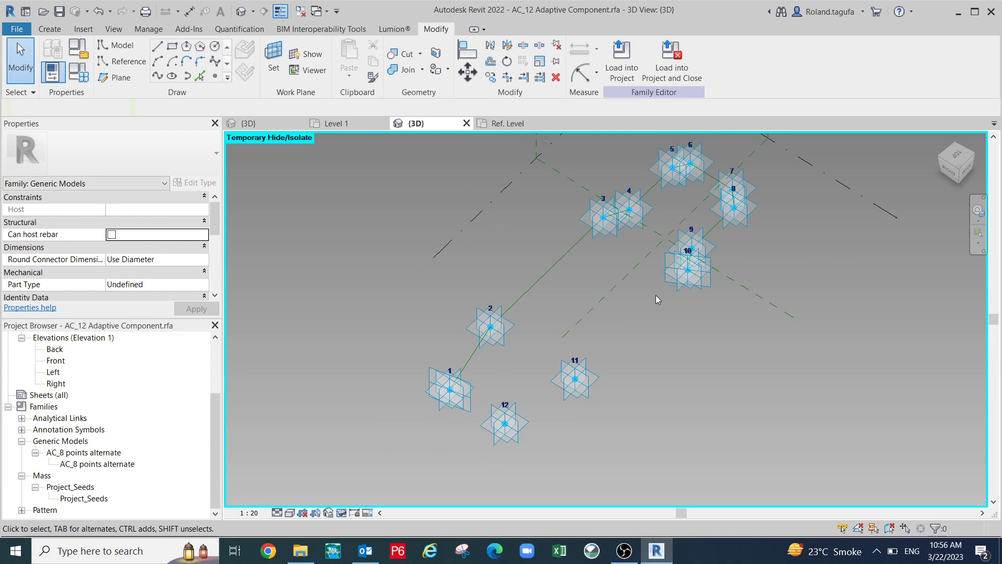
{"action": "left_click", "coordinate": [677, 289]}
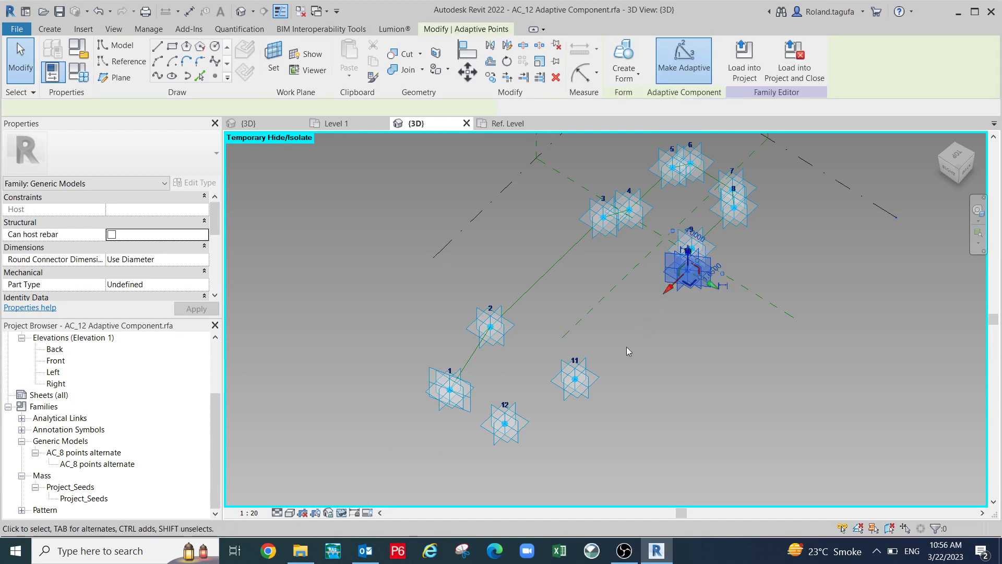
{"action": "left_click", "coordinate": [598, 374], "text": "ctrl"}
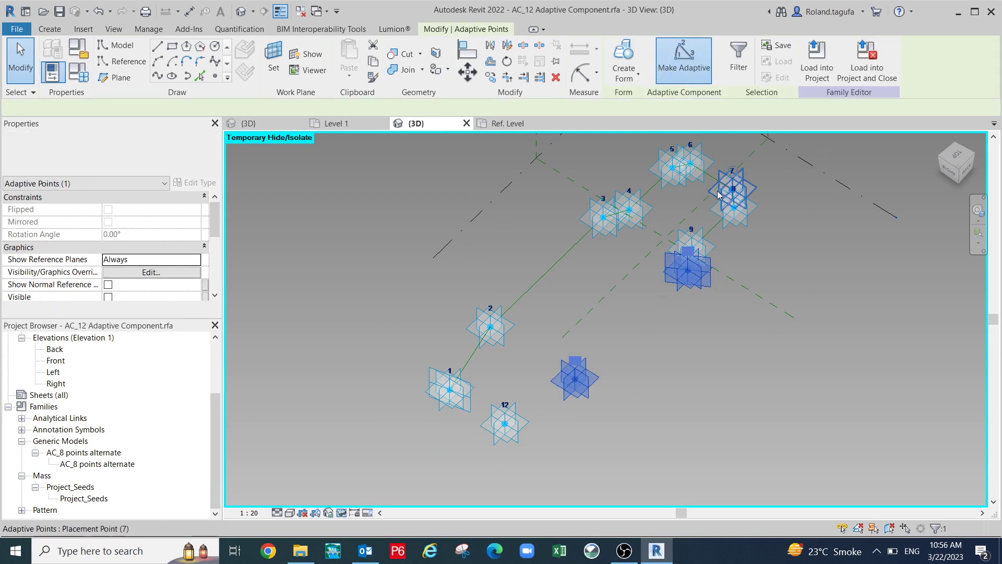
{"action": "left_click", "coordinate": [157, 76]}
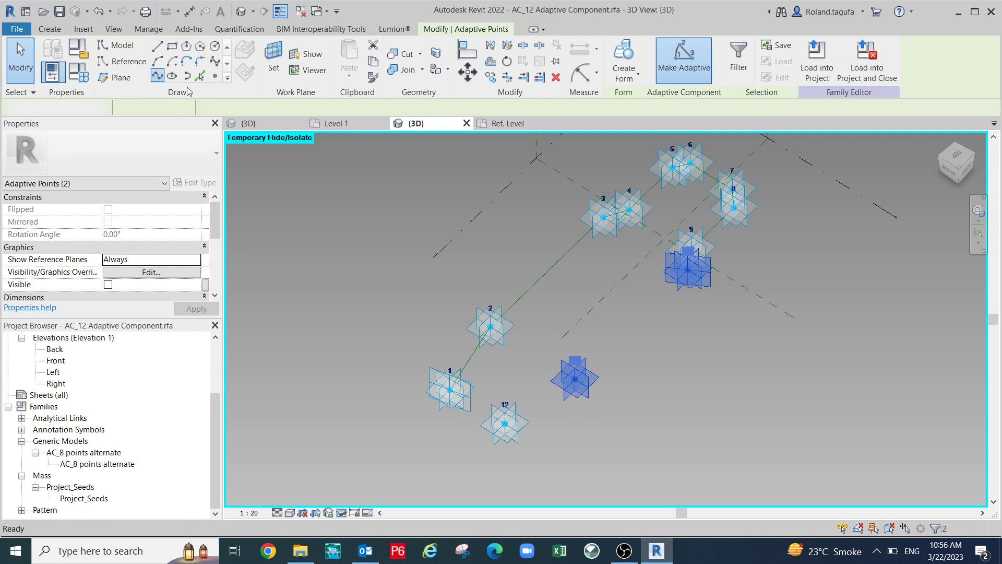
{"action": "middle_click_drag", "start_coordinate": [665, 358], "coordinate": [675, 311]}
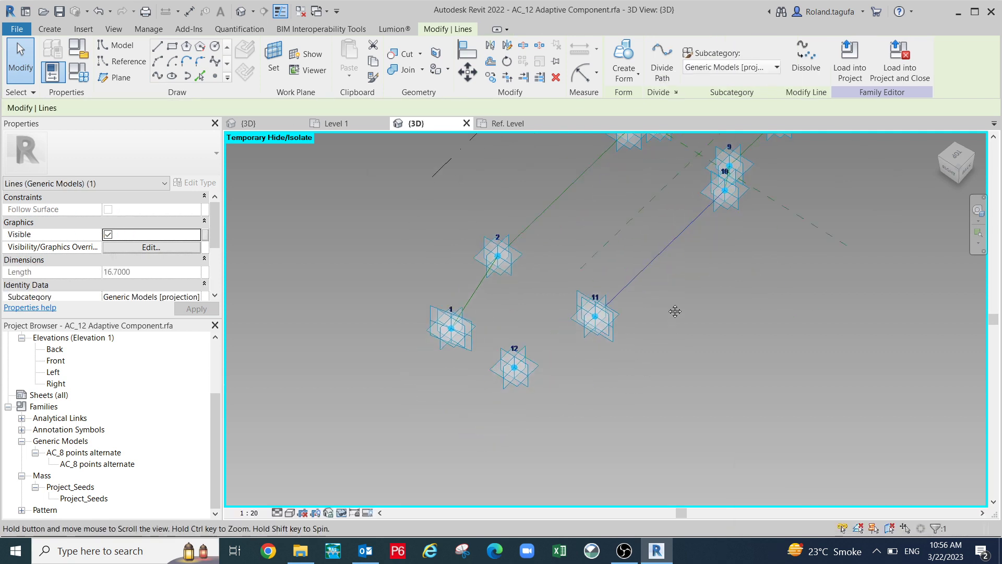
Join adaptive points 11 and 12 with a spline through points.
{"action": "left_click", "coordinate": [597, 347]}
{"action": "left_click", "coordinate": [597, 312]}
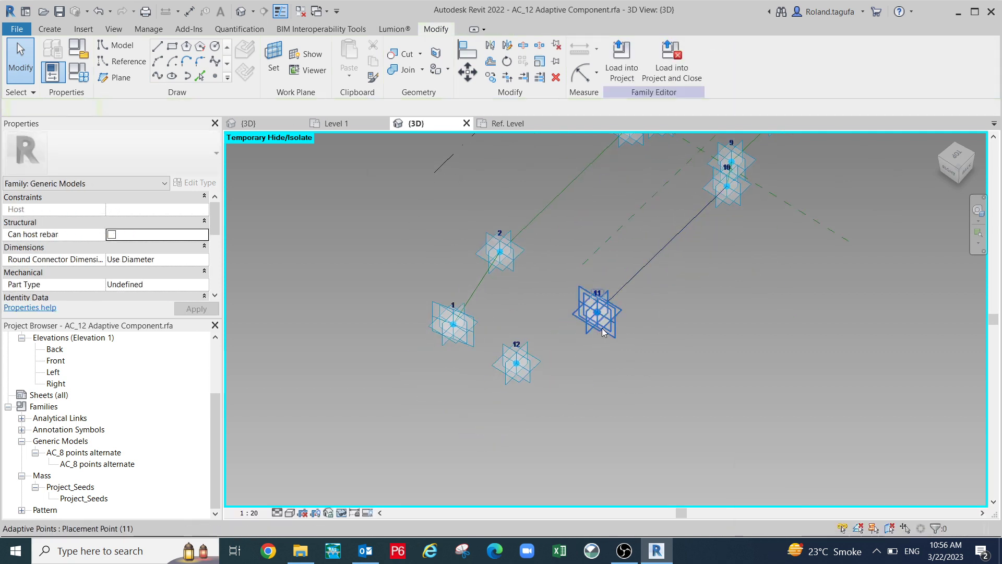
{"action": "left_click", "coordinate": [542, 364], "text": "ctrl"}
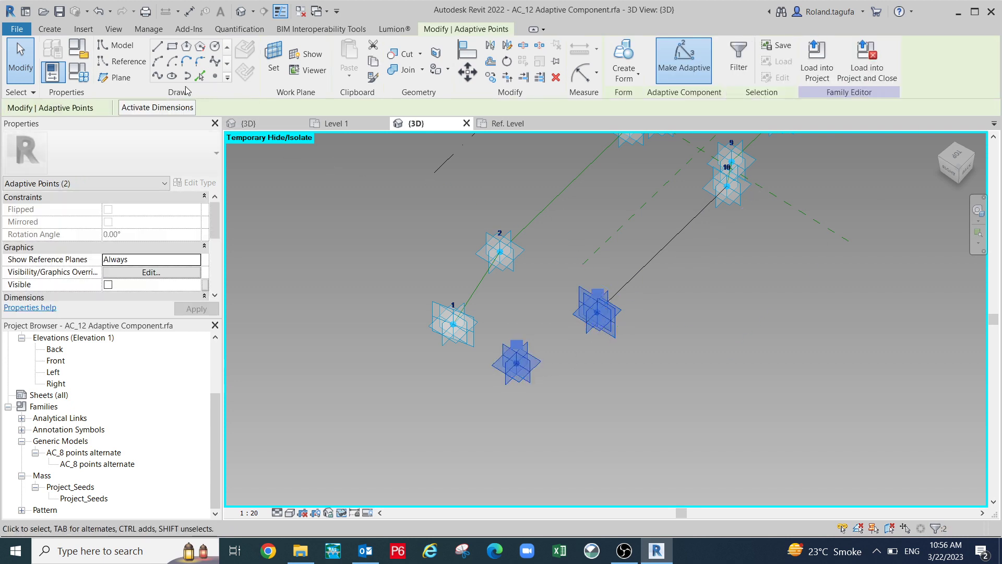
{"action": "left_click", "coordinate": [157, 77]}
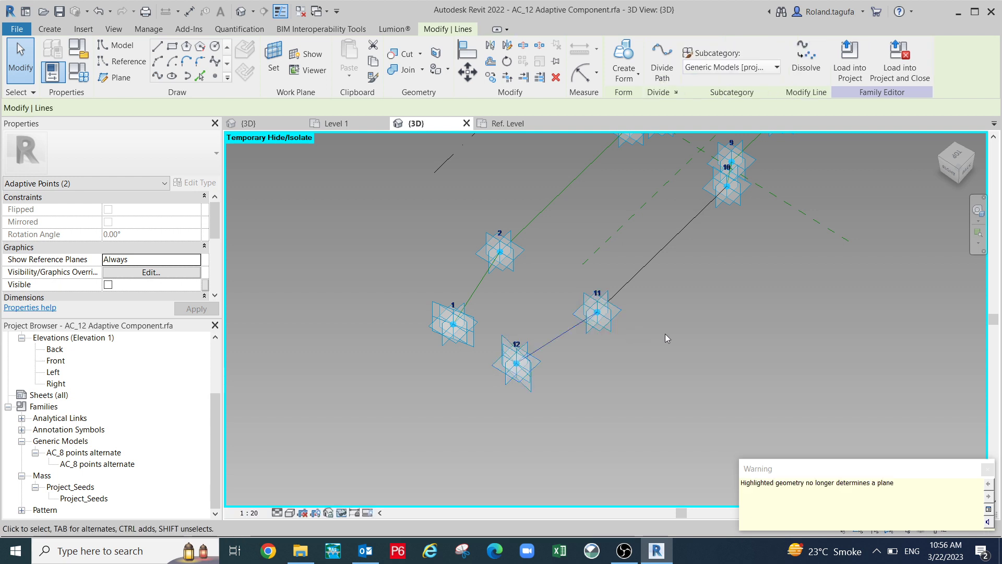
{"action": "middle_click_drag", "start_coordinate": [665, 334], "coordinate": [630, 363]}
Convert the two lines joining points 10, 11 and 12 into reference lines.
{"action": "left_click", "coordinate": [635, 301]}
{"action": "left_click", "coordinate": [537, 391], "text": "ctrl"}
{"action": "scroll", "coordinate": [217, 242], "scroll_direction": "down", "scroll_amount": 3}
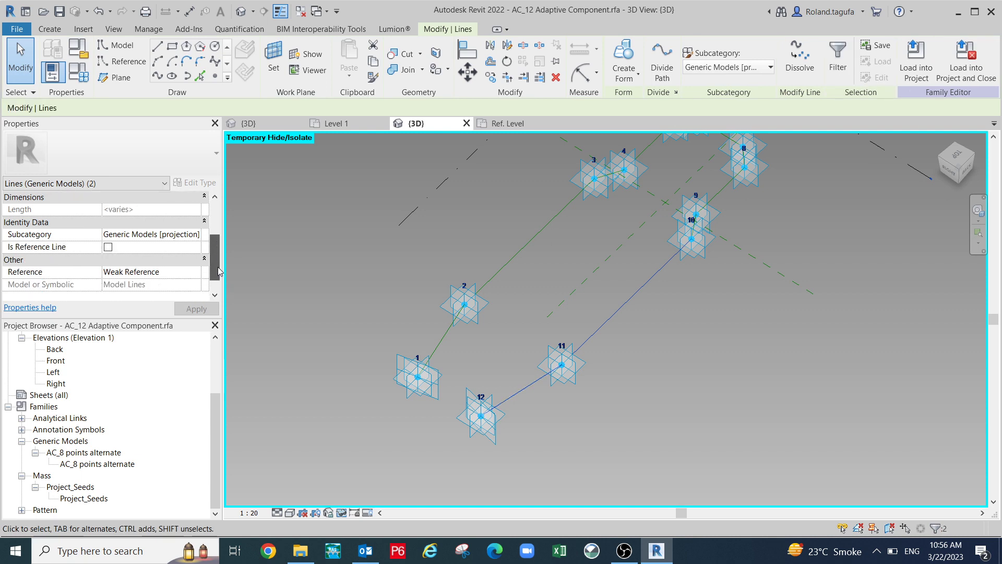
{"action": "left_click", "coordinate": [108, 234]}
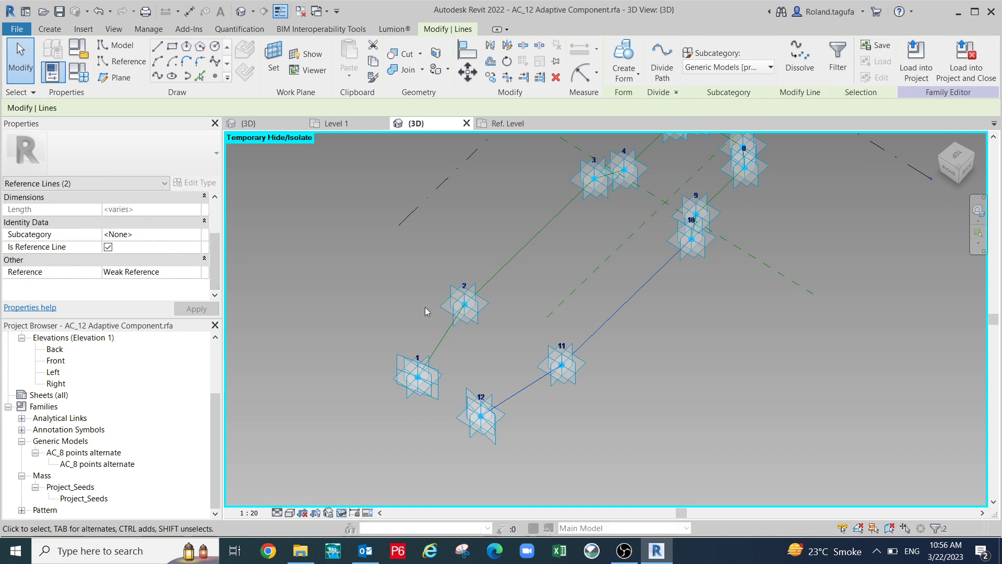
Examine the converted reference lines in 3D and in the Ref. Level plan, including the outline around all adaptive points.
{"action": "middle_click_drag", "start_coordinate": [703, 370], "coordinate": [598, 400]}
{"action": "scroll", "coordinate": [737, 402], "scroll_direction": "up", "scroll_amount": 5}
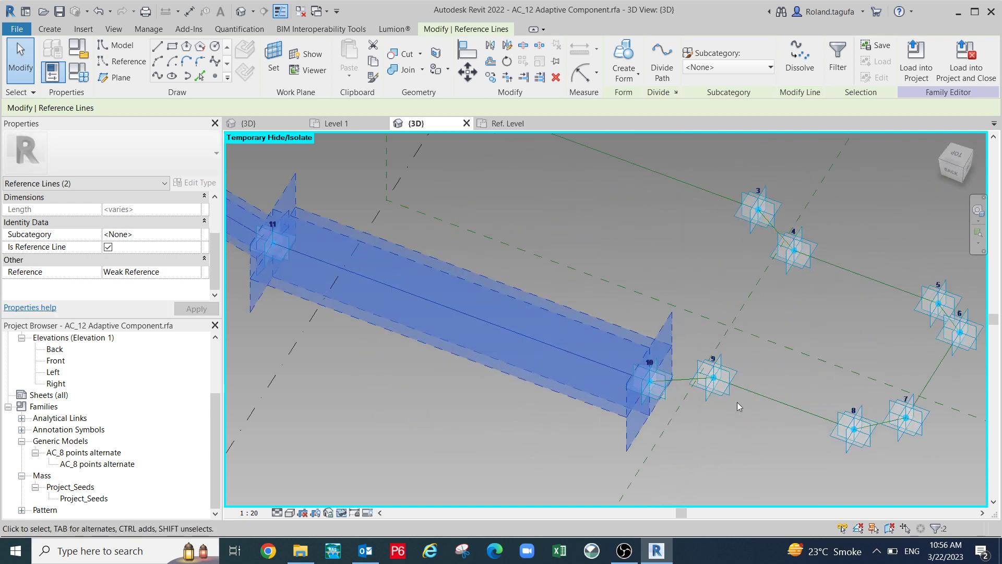
{"action": "left_click", "coordinate": [512, 128]}
{"action": "middle_click_drag", "start_coordinate": [593, 242], "coordinate": [631, 347]}
{"action": "scroll", "coordinate": [631, 345], "scroll_direction": "down", "scroll_amount": 1}
{"action": "middle_click_drag", "start_coordinate": [636, 194], "coordinate": [626, 233]}
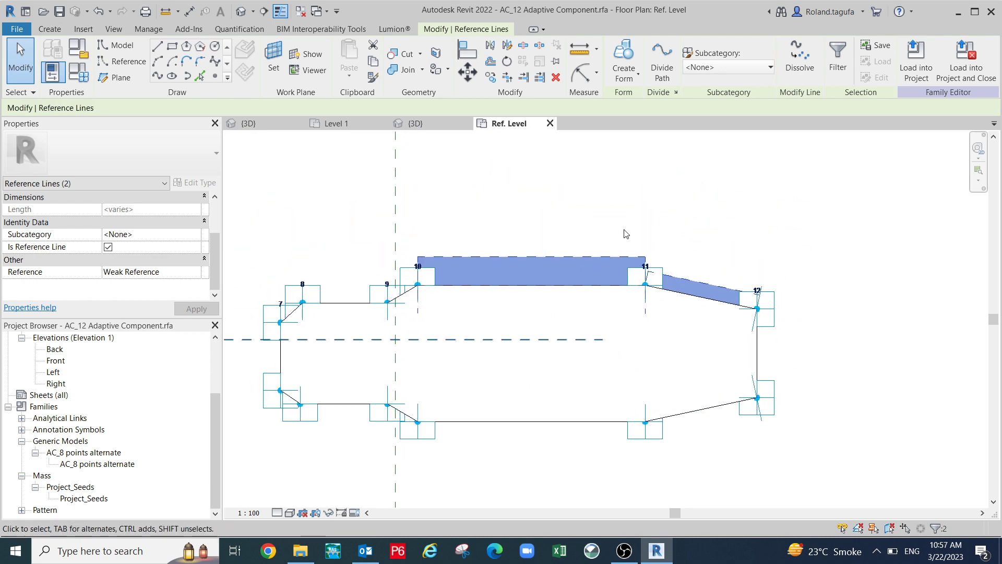
{"action": "left_click", "coordinate": [676, 192]}
{"action": "scroll", "coordinate": [697, 319], "scroll_direction": "up", "scroll_amount": 1}
{"action": "middle_click_drag", "start_coordinate": [669, 355], "coordinate": [666, 315]}
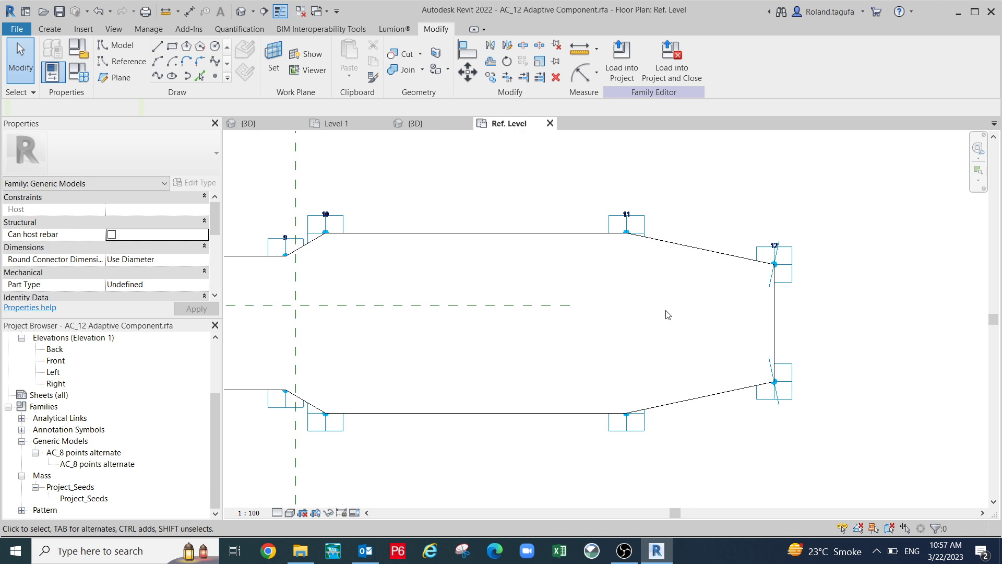
{"action": "scroll", "coordinate": [559, 299], "scroll_direction": "down", "scroll_amount": 1}
{"action": "scroll", "coordinate": [543, 299], "scroll_direction": "down", "scroll_amount": 2}
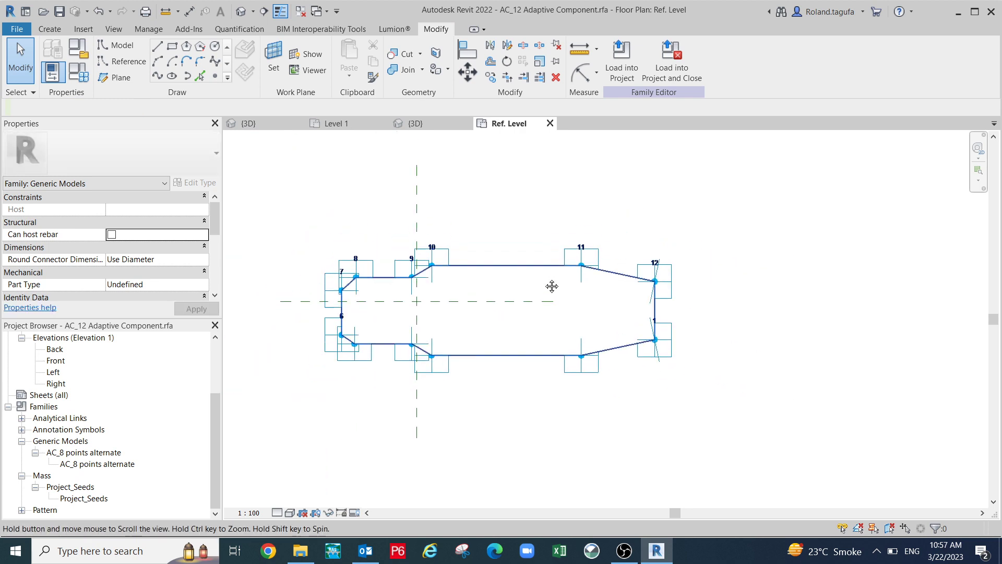
{"action": "middle_click_drag", "start_coordinate": [462, 310], "coordinate": [471, 280]}
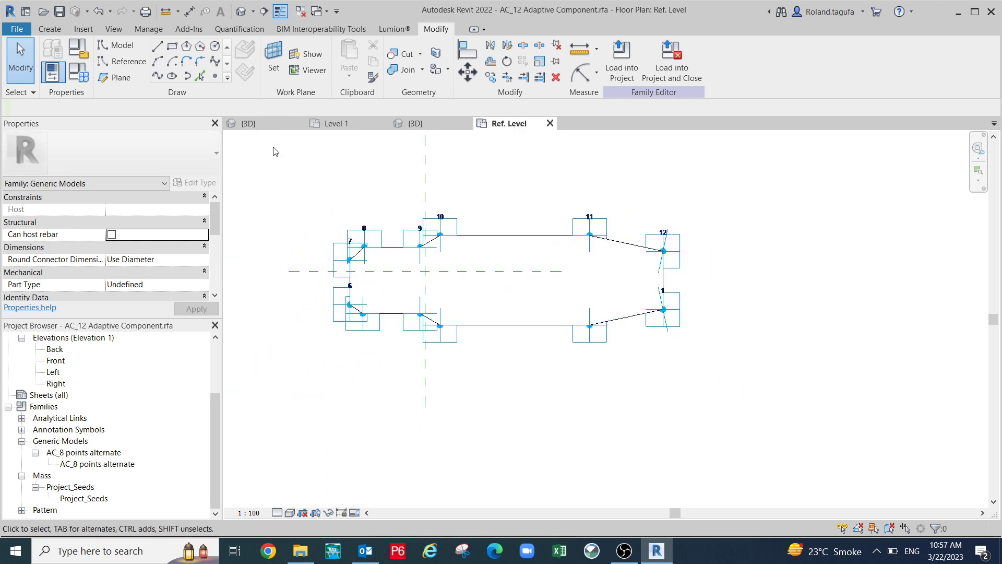
Add picked reference lines with an offset of 2 outside the edges between points 12 and 11 and points 11 and 10.
{"action": "left_click", "coordinate": [123, 63]}
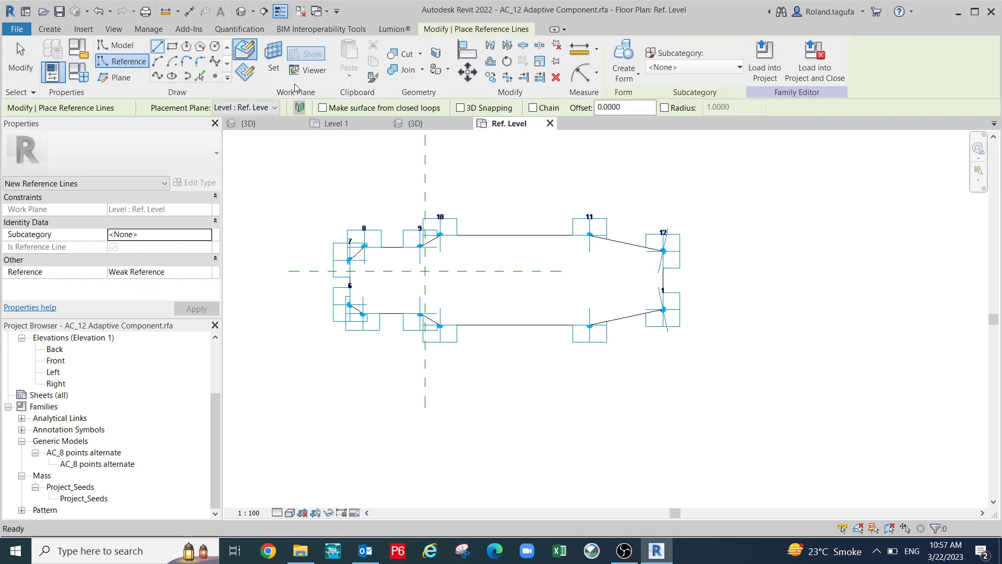
{"action": "left_click", "coordinate": [201, 76]}
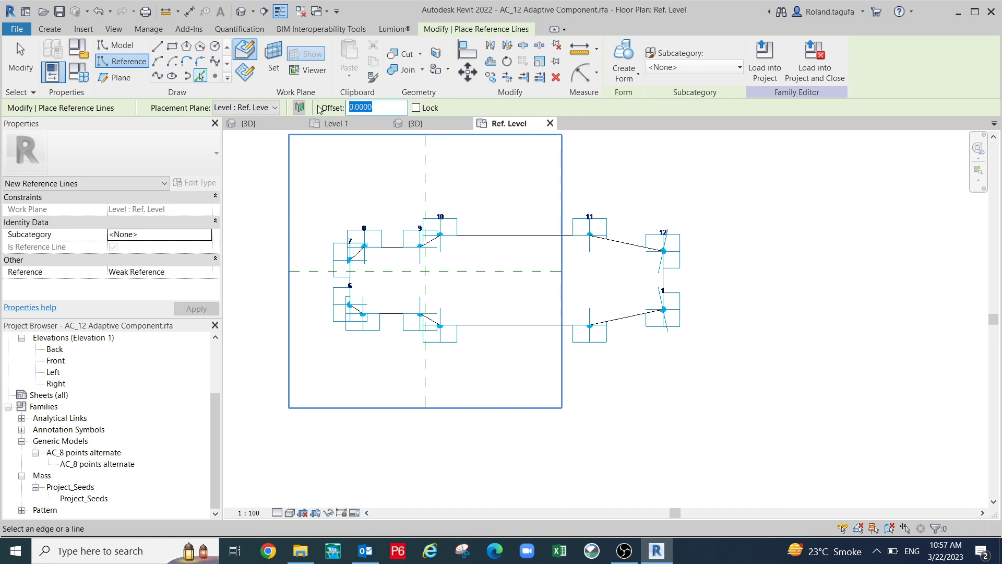
{"action": "left_click", "coordinate": [627, 244]}
{"action": "scroll", "coordinate": [546, 247], "scroll_direction": "up", "scroll_amount": 2}
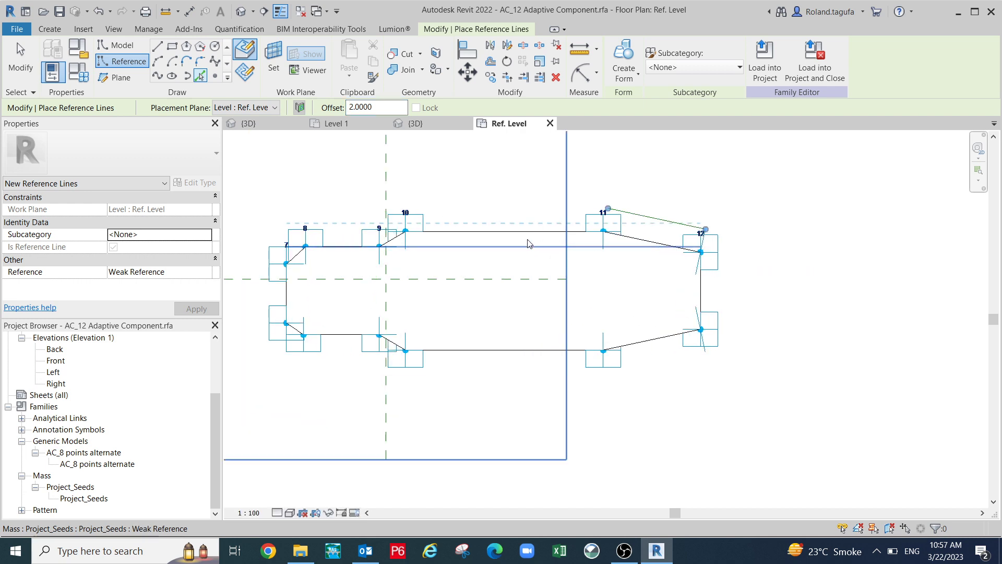
{"action": "left_click", "coordinate": [528, 228]}
{"action": "middle_click_drag", "start_coordinate": [541, 281], "coordinate": [675, 282]}
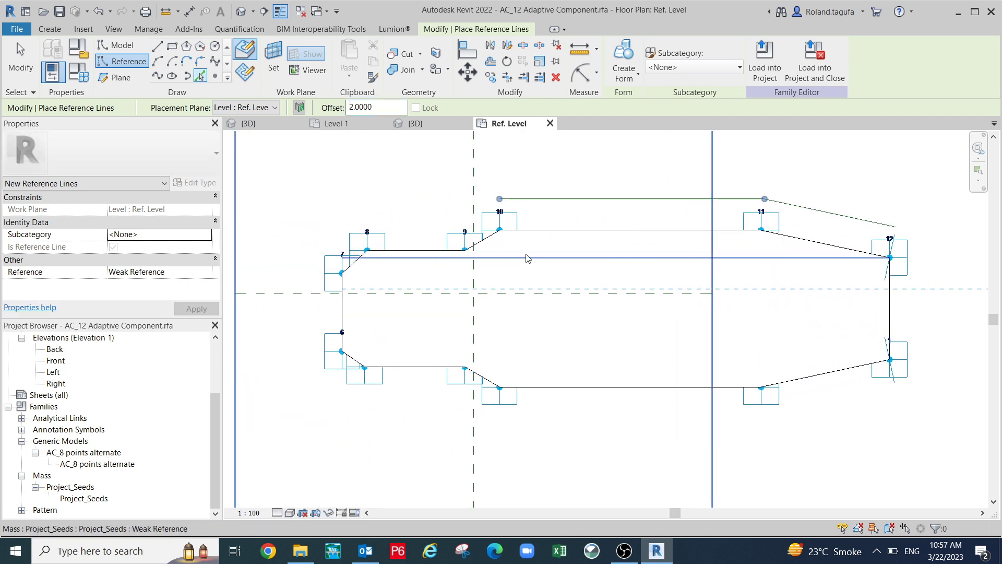
Add reference lines with an offset of 2 outside the edges joining points 10, 9, 8, 7 and 6.
{"action": "left_click", "coordinate": [416, 249]}
{"action": "middle_click_drag", "start_coordinate": [354, 266], "coordinate": [398, 236]}
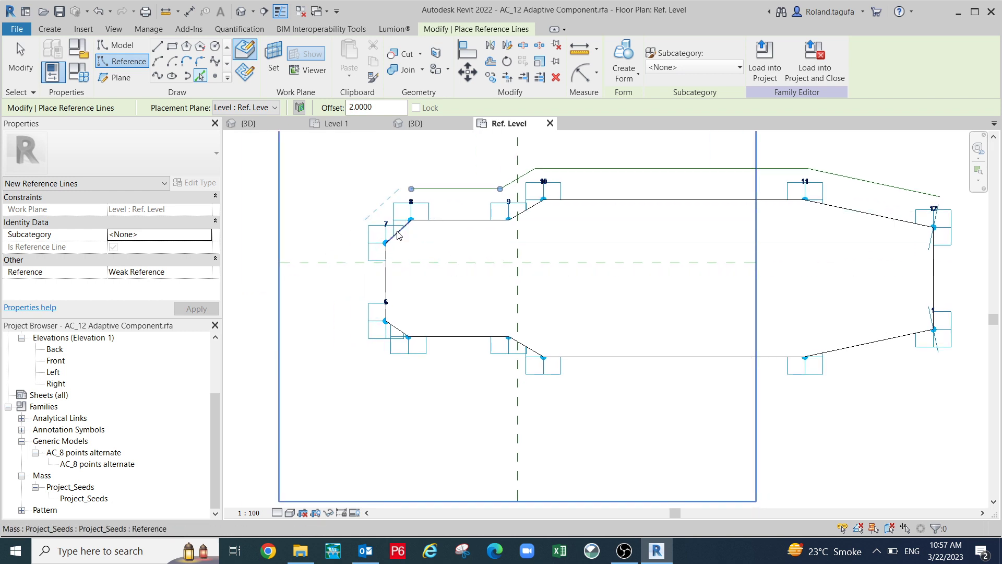
{"action": "scroll", "coordinate": [386, 271], "scroll_direction": "up", "scroll_amount": 3}
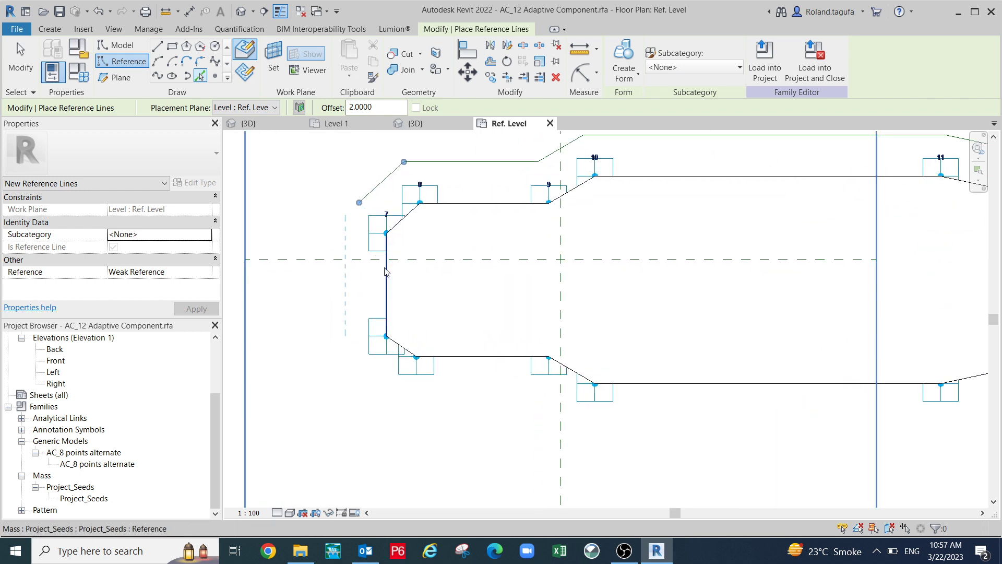
{"action": "left_click", "coordinate": [386, 266]}
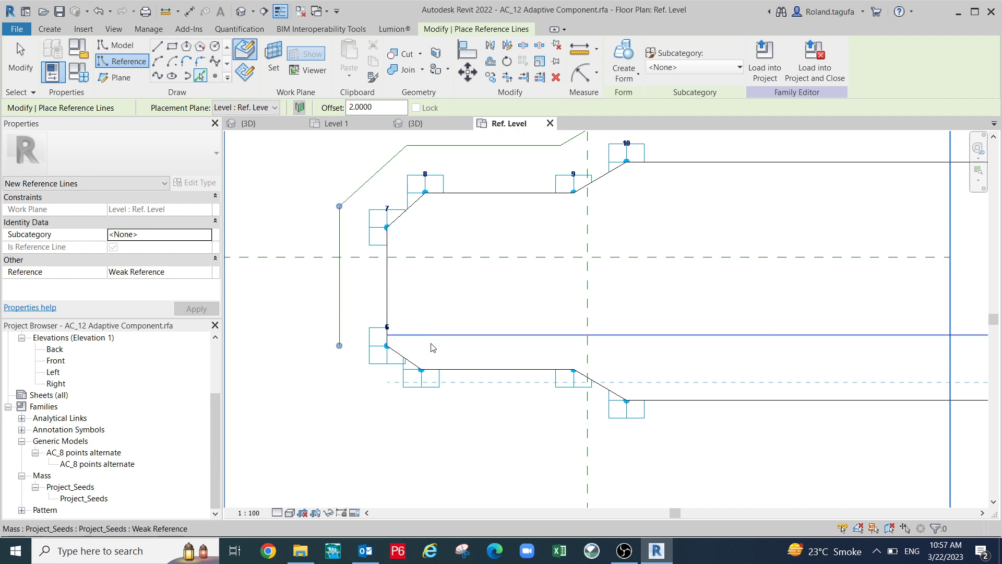
Complete the outer outline with reference lines offset by 2 from the edges joining points 6, 5, 4, 3, 2 and 1.
{"action": "left_click", "coordinate": [404, 361]}
{"action": "left_click", "coordinate": [504, 371]}
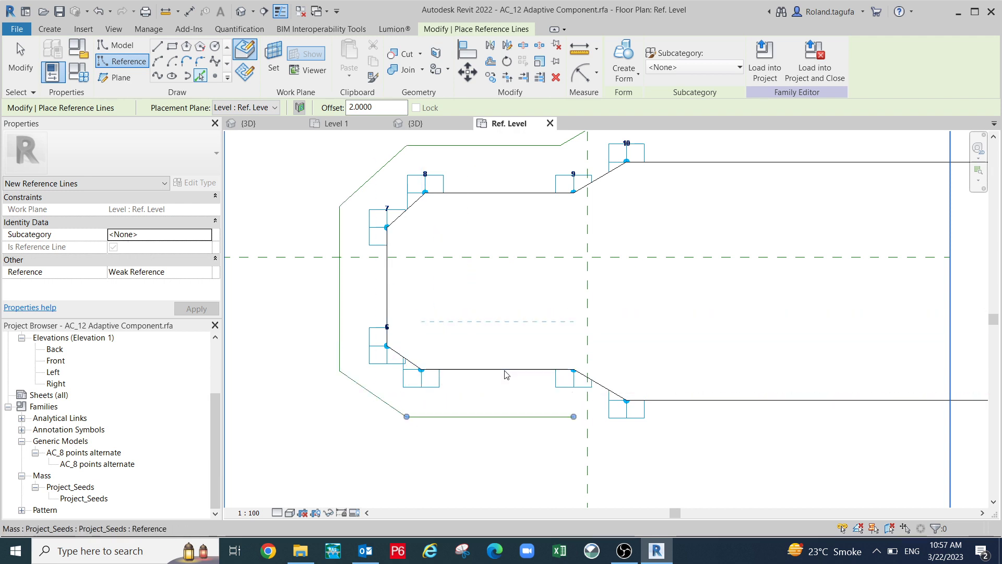
{"action": "left_click", "coordinate": [604, 387]}
{"action": "left_click", "coordinate": [798, 400]}
{"action": "middle_click_drag", "start_coordinate": [768, 397], "coordinate": [379, 369]}
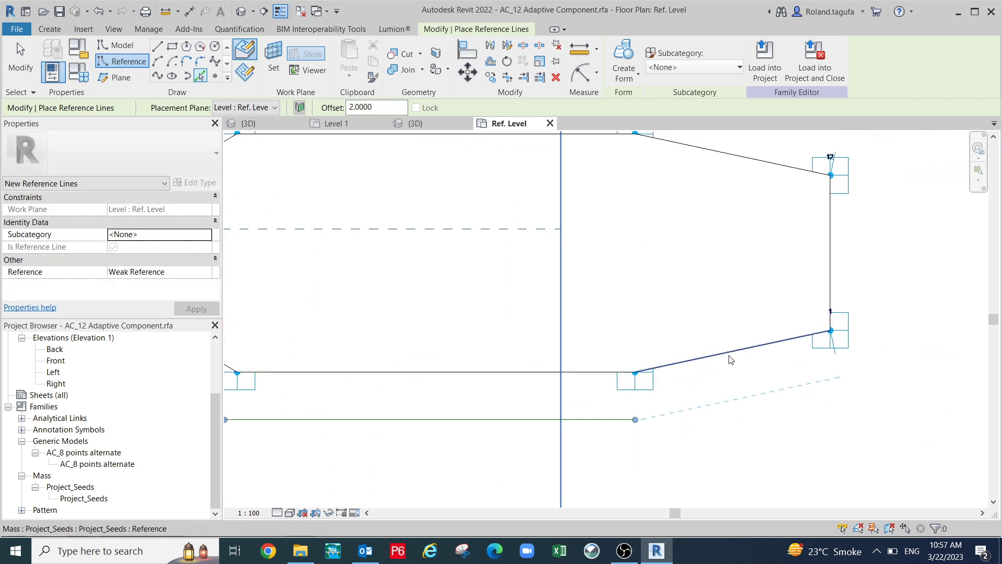
{"action": "scroll", "coordinate": [795, 356], "scroll_direction": "down", "scroll_amount": 2}
{"action": "middle_click_drag", "start_coordinate": [781, 355], "coordinate": [787, 341]}
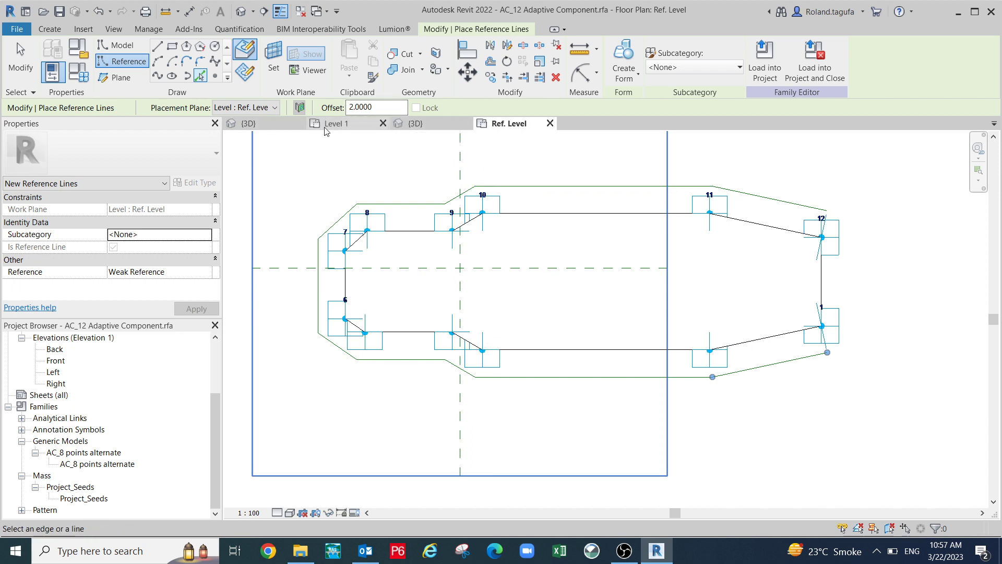
Examine the offset outline around the adaptive points in the 3D view.
{"action": "left_click", "coordinate": [428, 124]}
{"action": "scroll", "coordinate": [537, 253], "scroll_direction": "down", "scroll_amount": 3}
{"action": "middle_click_drag", "start_coordinate": [548, 294], "coordinate": [619, 376]}
{"action": "key", "text": "Escape"}
{"action": "scroll", "coordinate": [616, 365], "scroll_direction": "up", "scroll_amount": 2}
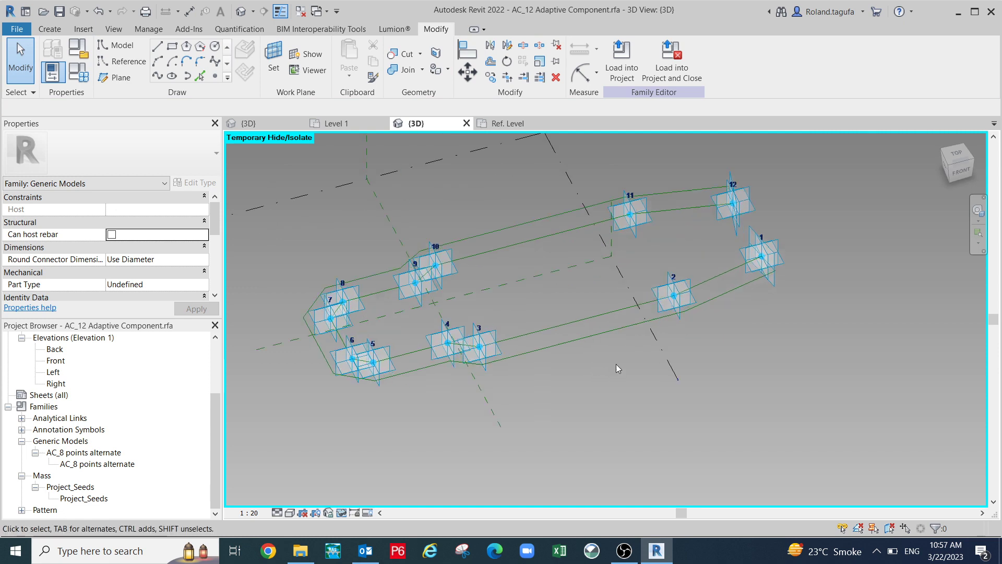
{"action": "key", "text": "Tab"}
{"action": "key", "text": "Tab"}
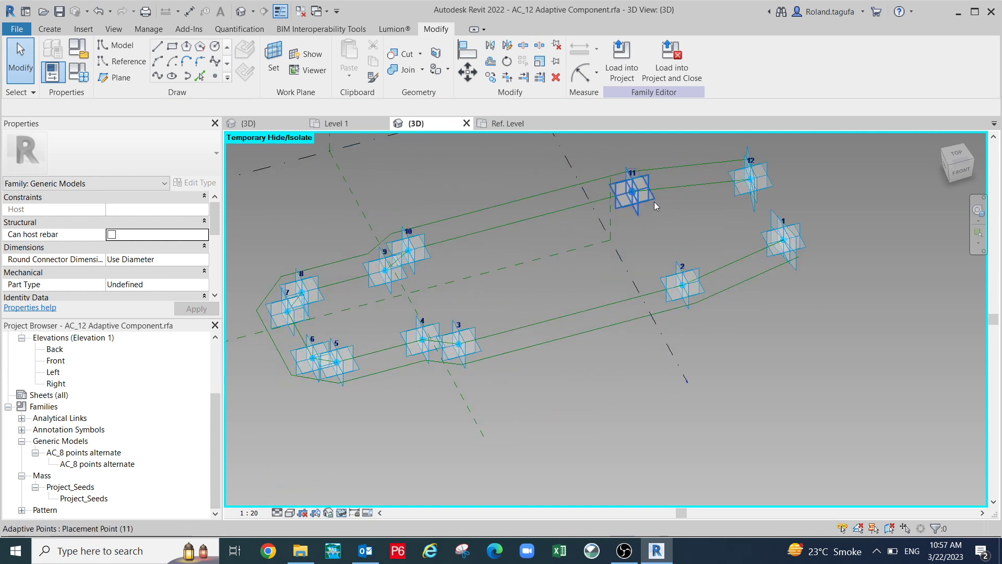
{"action": "middle_click_drag", "start_coordinate": [617, 261], "coordinate": [595, 294], "text": "shift"}
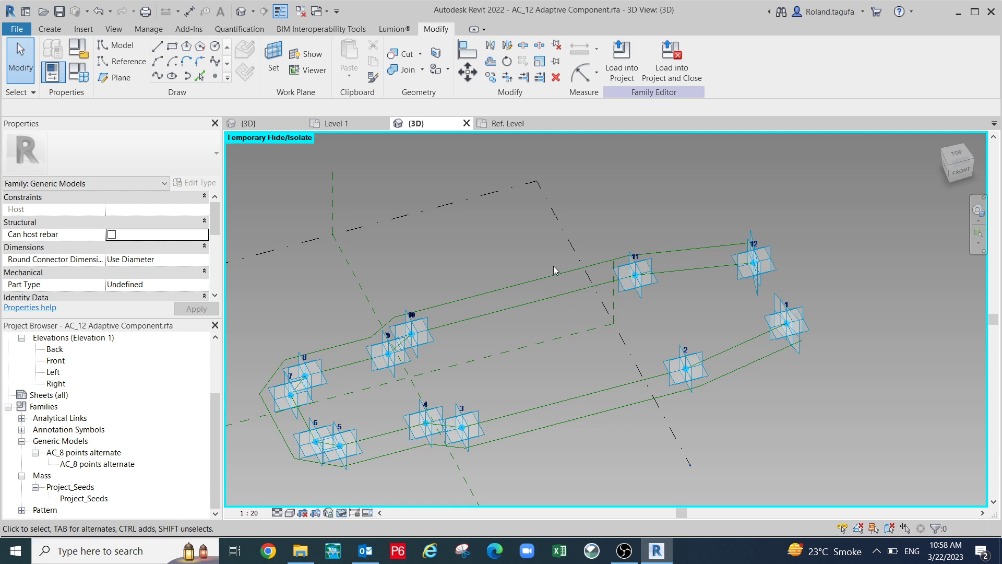
{"action": "scroll", "coordinate": [668, 295], "scroll_direction": "up", "scroll_amount": 3}
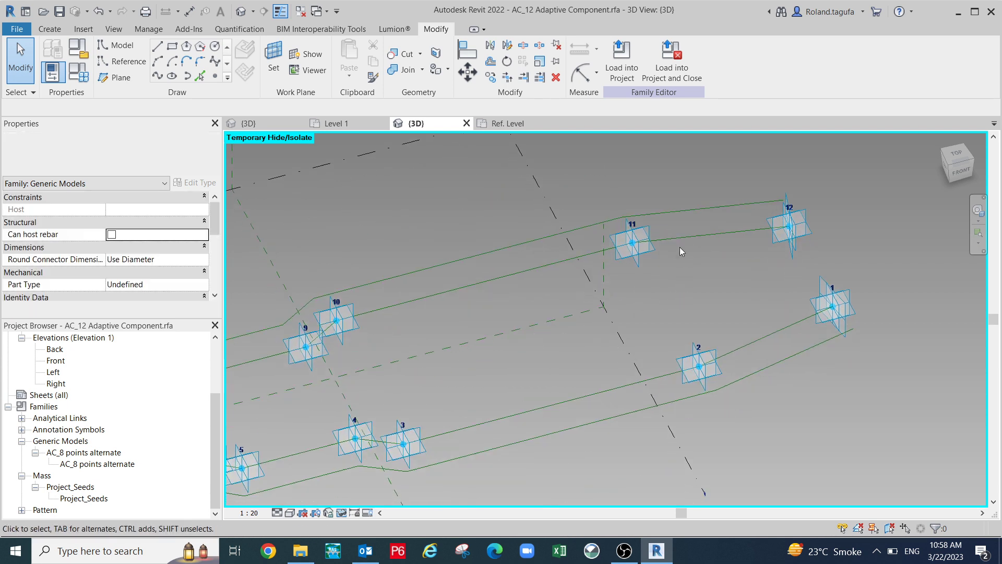
{"action": "scroll", "coordinate": [684, 275], "scroll_direction": "down", "scroll_amount": 1}
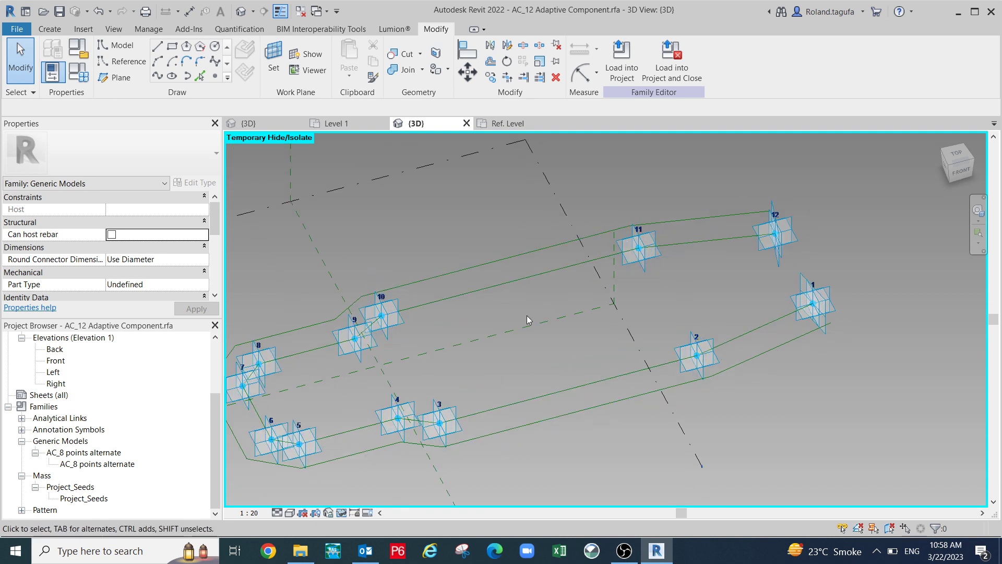
{"action": "middle_click_drag", "start_coordinate": [527, 315], "coordinate": [650, 400], "text": "shift"}
{"action": "scroll", "coordinate": [629, 358], "scroll_direction": "up", "scroll_amount": 2}
In the Ref. Level plan, draw a vertical reference line about 2.05 long from point 1 to the offset outline.
{"action": "left_click", "coordinate": [503, 124]}
{"action": "scroll", "coordinate": [594, 253], "scroll_direction": "up", "scroll_amount": 6}
{"action": "middle_click_drag", "start_coordinate": [582, 190], "coordinate": [573, 183]}
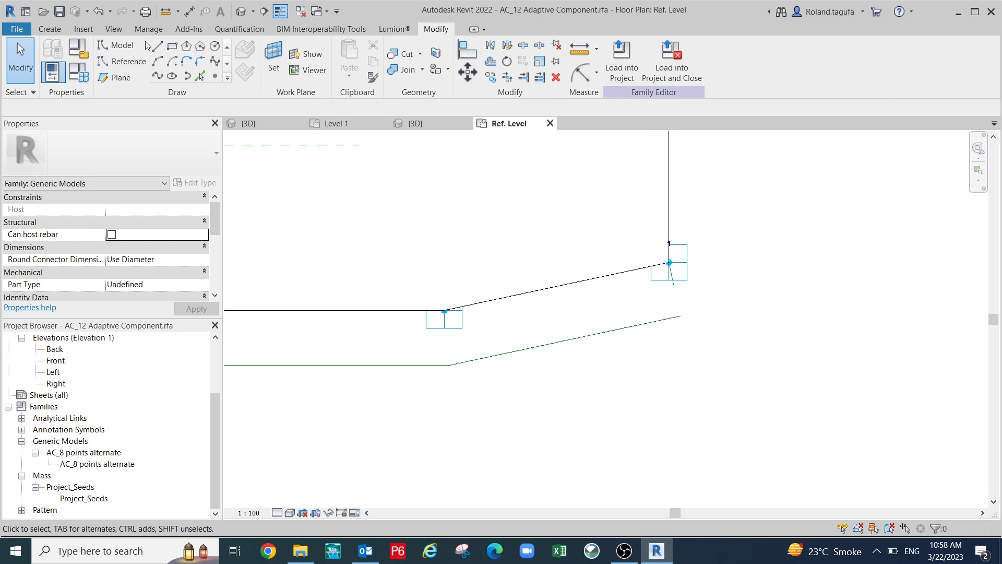
{"action": "key", "text": "l"}
{"action": "key", "text": "i"}
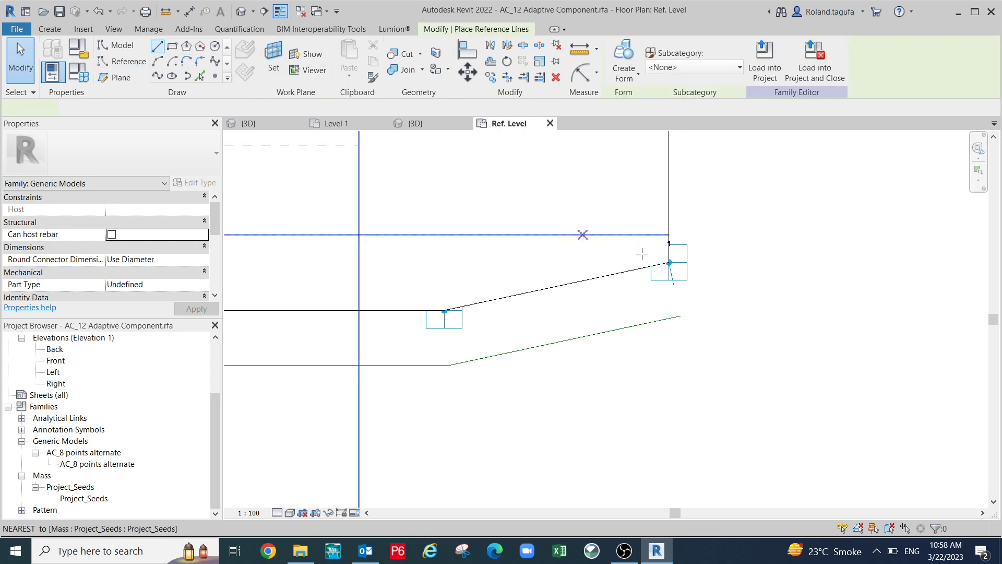
{"action": "scroll", "coordinate": [667, 256], "scroll_direction": "up", "scroll_amount": 3}
{"action": "left_click", "coordinate": [666, 257]}
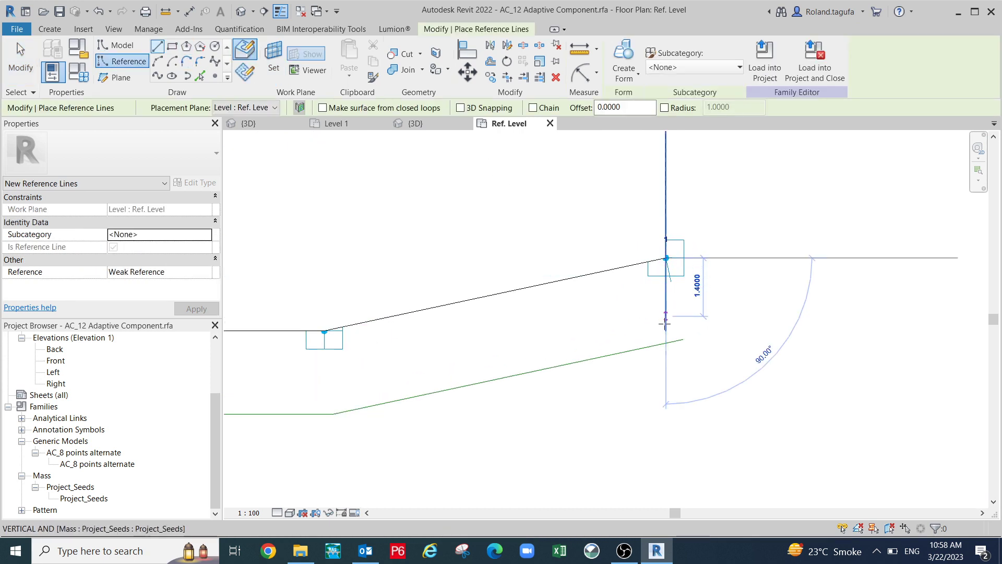
{"action": "left_click", "coordinate": [665, 341]}
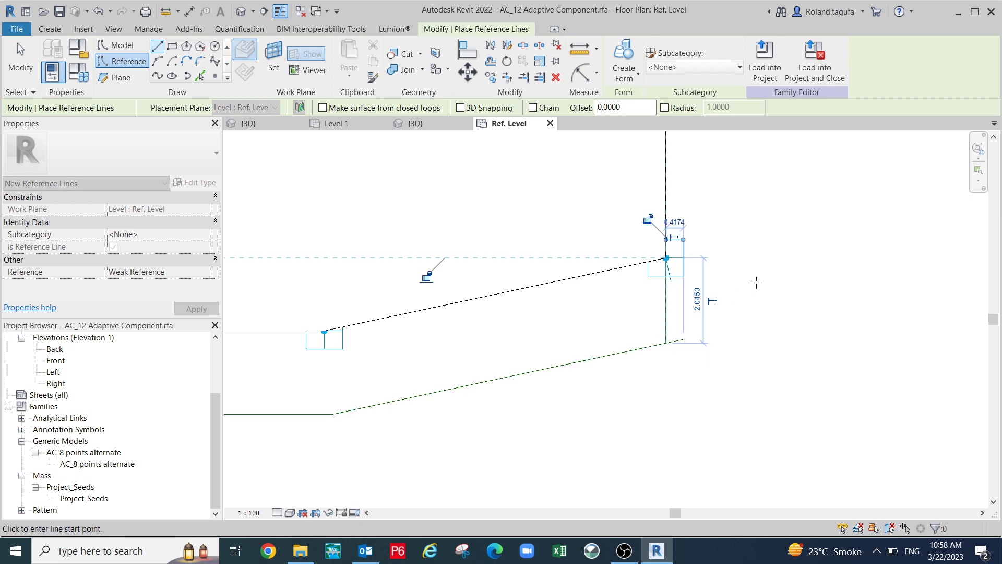
{"action": "scroll", "coordinate": [757, 282], "scroll_direction": "down", "scroll_amount": 2}
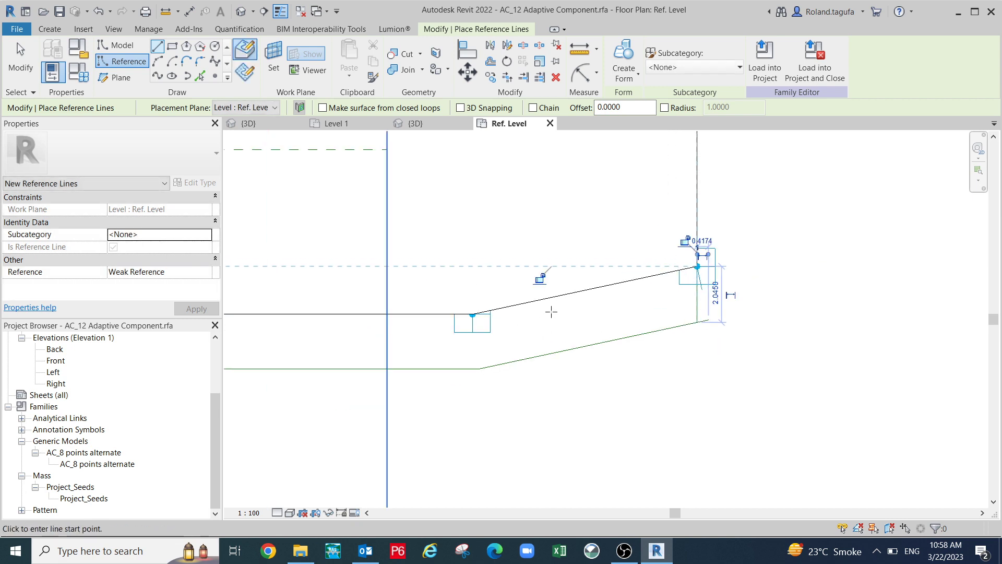
Draw a reference line about 2.01 long from point 2 to the matching corner of the offset outline.
{"action": "left_click", "coordinate": [473, 314]}
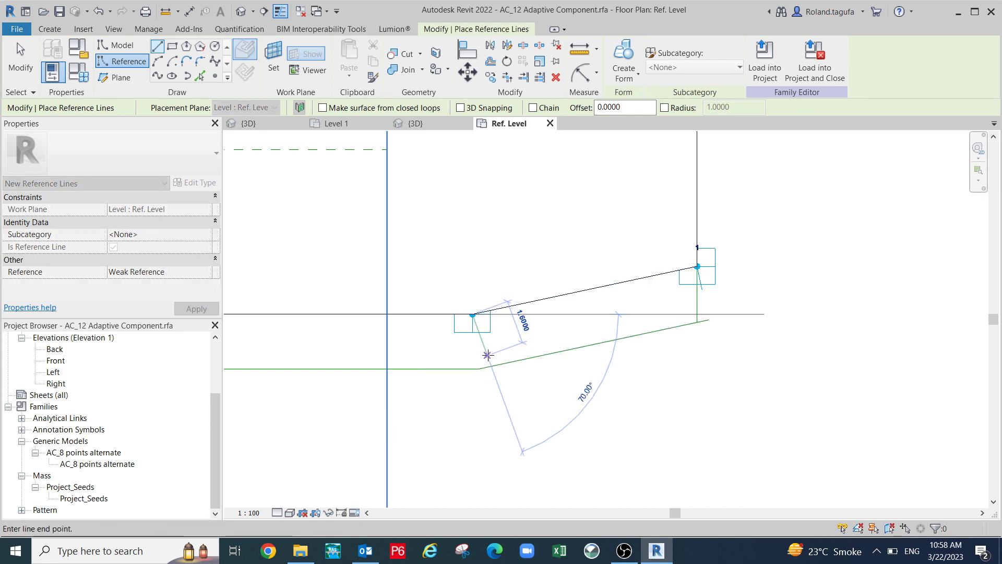
{"action": "scroll", "coordinate": [487, 355], "scroll_direction": "up", "scroll_amount": 3}
{"action": "left_click", "coordinate": [470, 378]}
{"action": "scroll", "coordinate": [541, 344], "scroll_direction": "down", "scroll_amount": 3}
{"action": "middle_click_drag", "start_coordinate": [242, 354], "coordinate": [526, 308]}
Draw reference lines about 2.07 long from points 3 and 4 to their matching corners of the offset outline.
{"action": "left_click", "coordinate": [392, 256]}
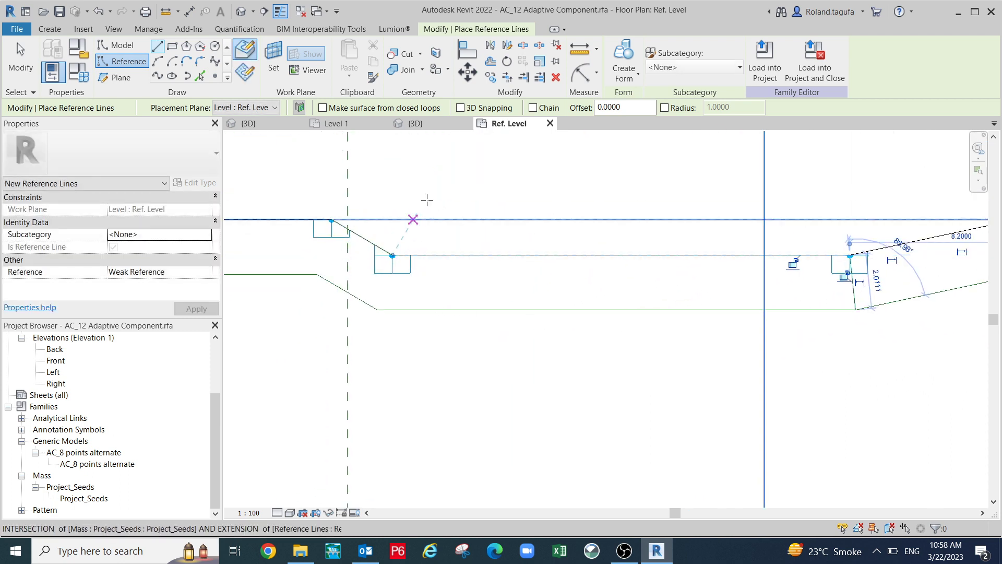
{"action": "left_click", "coordinate": [392, 256]}
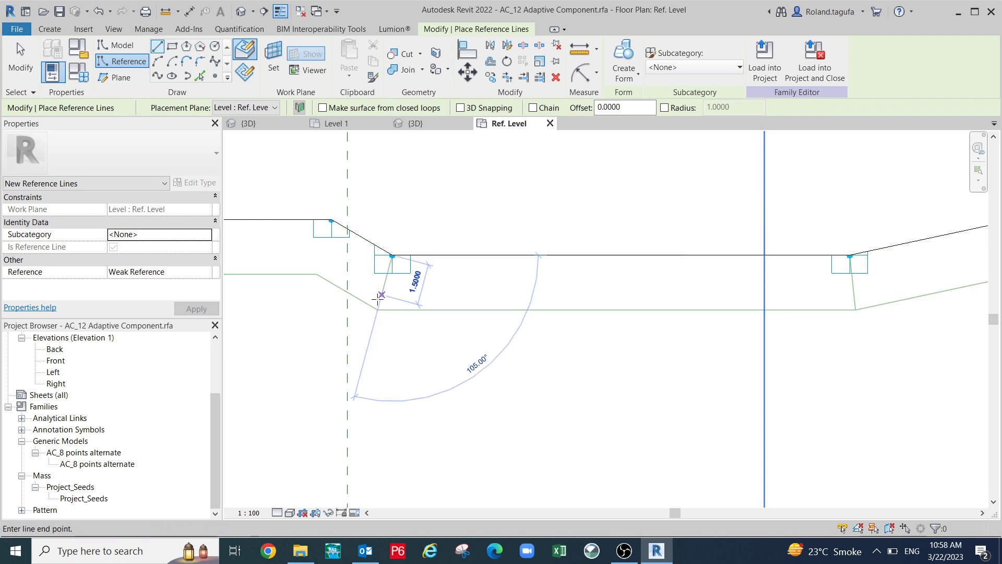
{"action": "scroll", "coordinate": [393, 285], "scroll_direction": "up", "scroll_amount": 4}
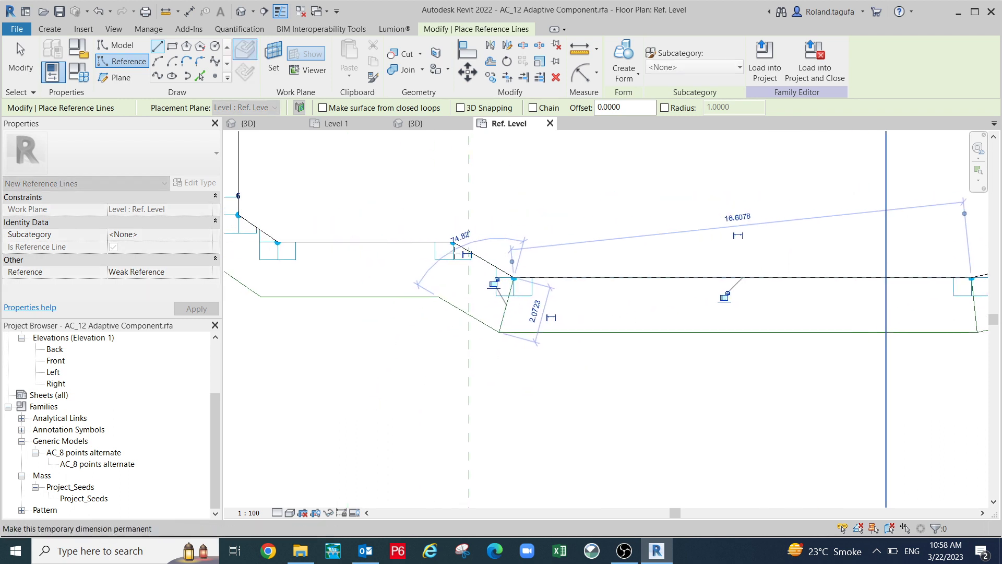
{"action": "left_click", "coordinate": [444, 241]}
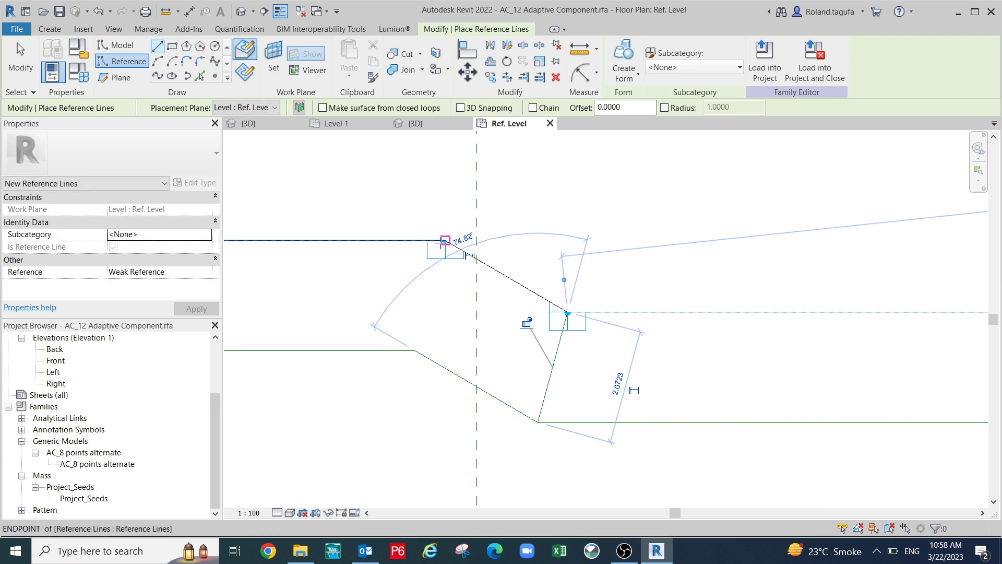
{"action": "scroll", "coordinate": [454, 232], "scroll_direction": "up", "scroll_amount": 2}
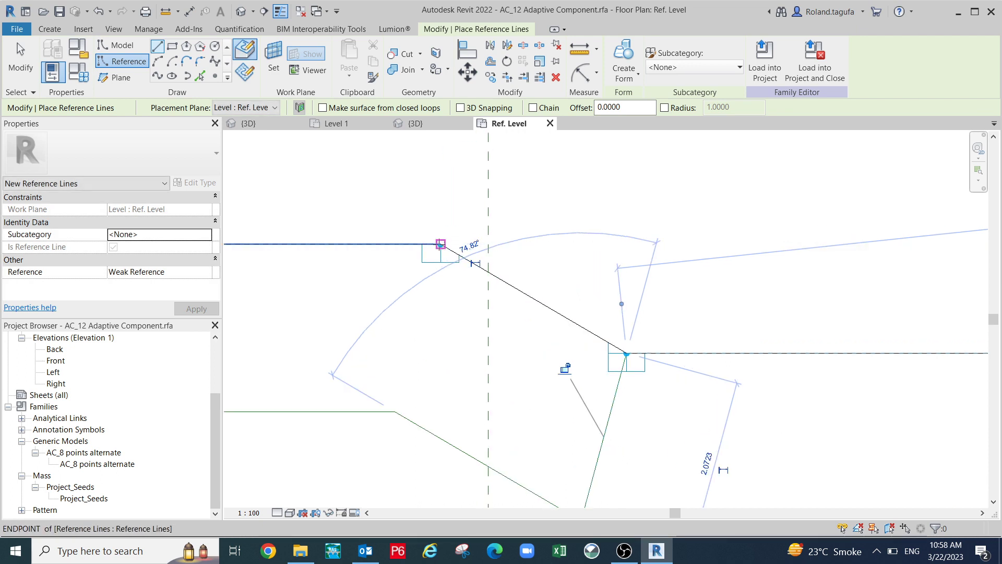
{"action": "left_click", "coordinate": [441, 243]}
{"action": "left_click", "coordinate": [396, 412]}
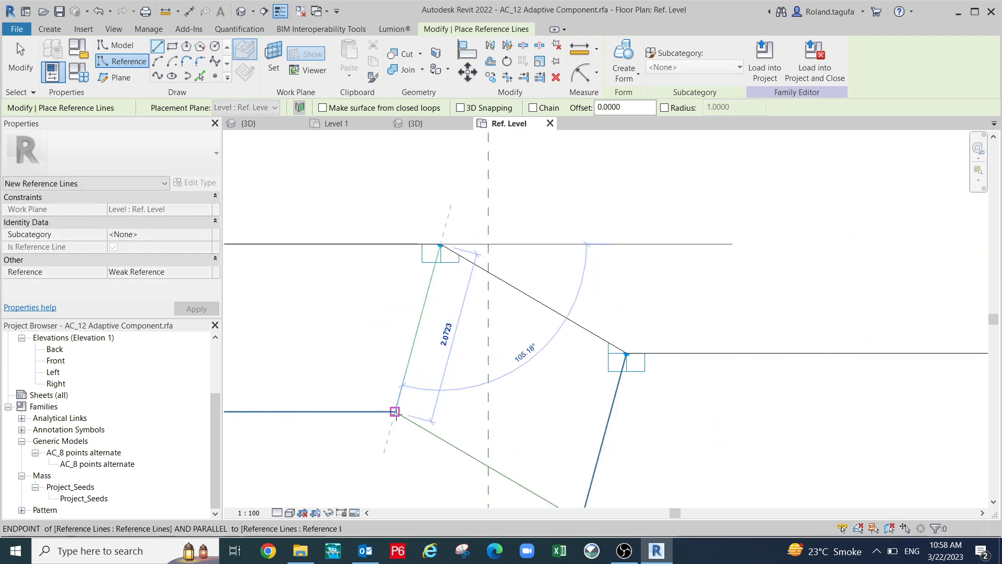
Draw a reference line about 2.09 long from point 5 to its offset outline corner and end the line command.
{"action": "scroll", "coordinate": [582, 382], "scroll_direction": "down", "scroll_amount": 1}
{"action": "middle_click_drag", "start_coordinate": [582, 383], "coordinate": [771, 320]}
{"action": "scroll", "coordinate": [771, 319], "scroll_direction": "down", "scroll_amount": 1}
{"action": "scroll", "coordinate": [675, 307], "scroll_direction": "down", "scroll_amount": 1}
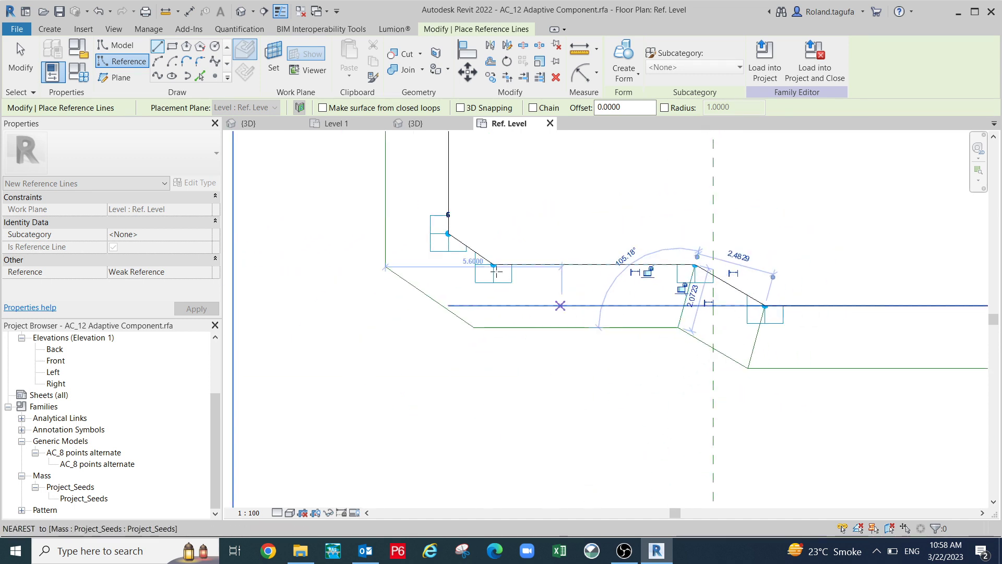
{"action": "scroll", "coordinate": [493, 263], "scroll_direction": "up", "scroll_amount": 2}
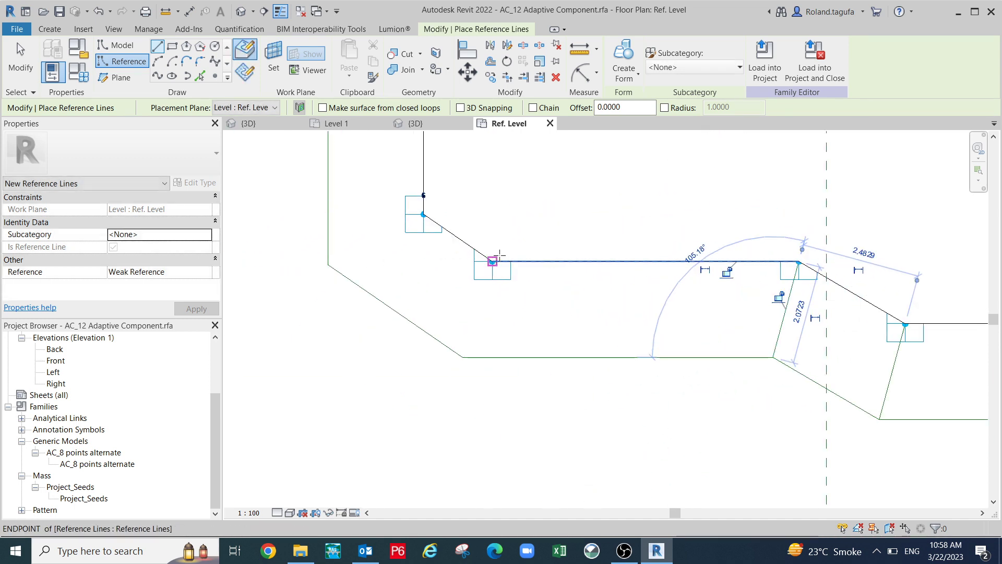
{"action": "scroll", "coordinate": [492, 261], "scroll_direction": "up", "scroll_amount": 2}
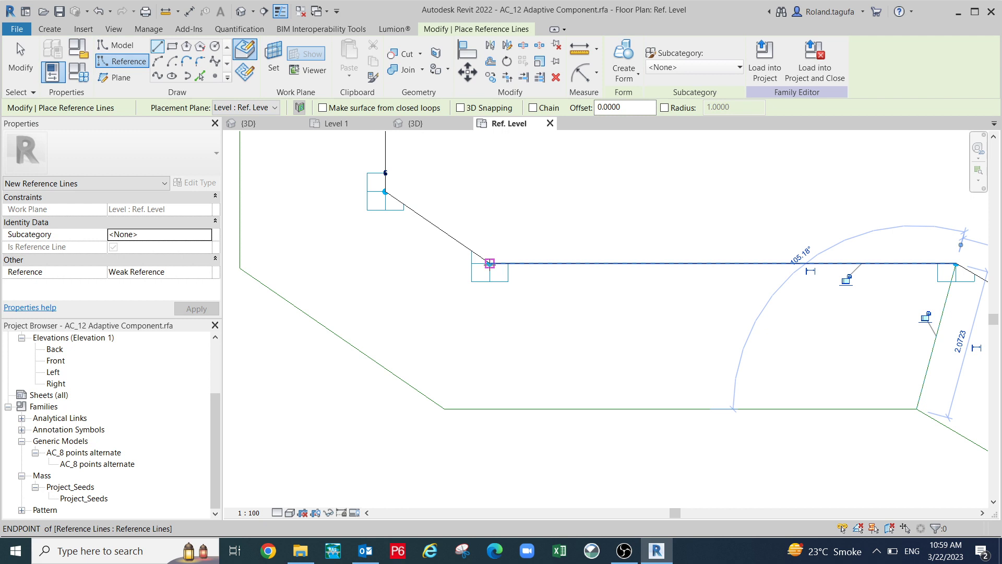
{"action": "left_click", "coordinate": [489, 262]}
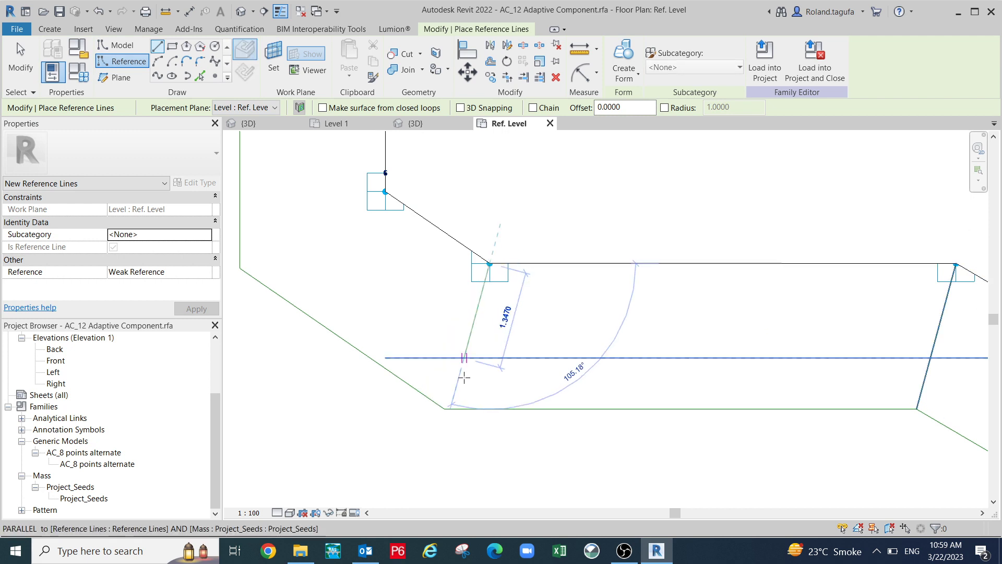
{"action": "left_click", "coordinate": [445, 408]}
{"action": "key", "text": "Escape"}
{"action": "key", "text": "Escape"}
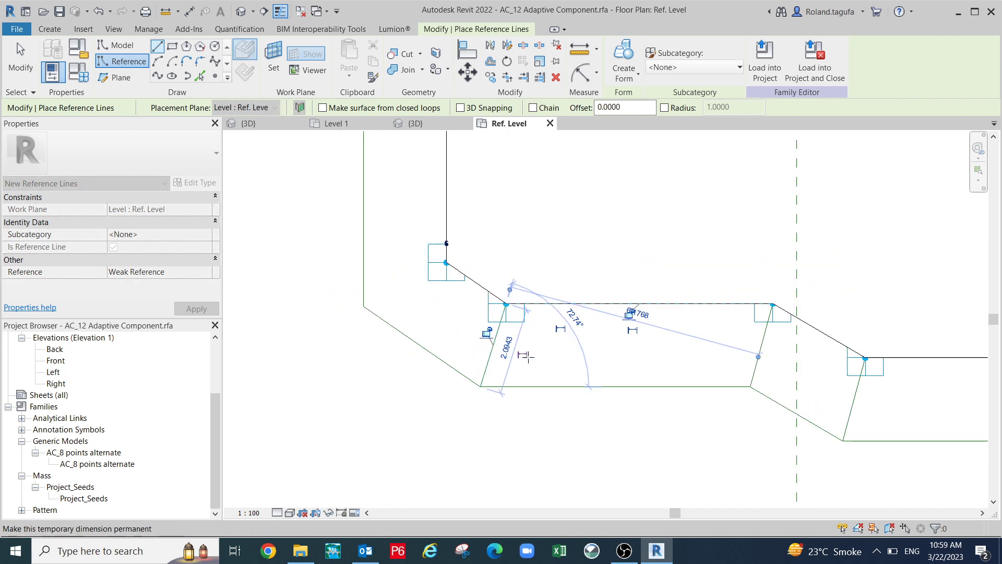
{"action": "scroll", "coordinate": [491, 330], "scroll_direction": "down", "scroll_amount": 3}
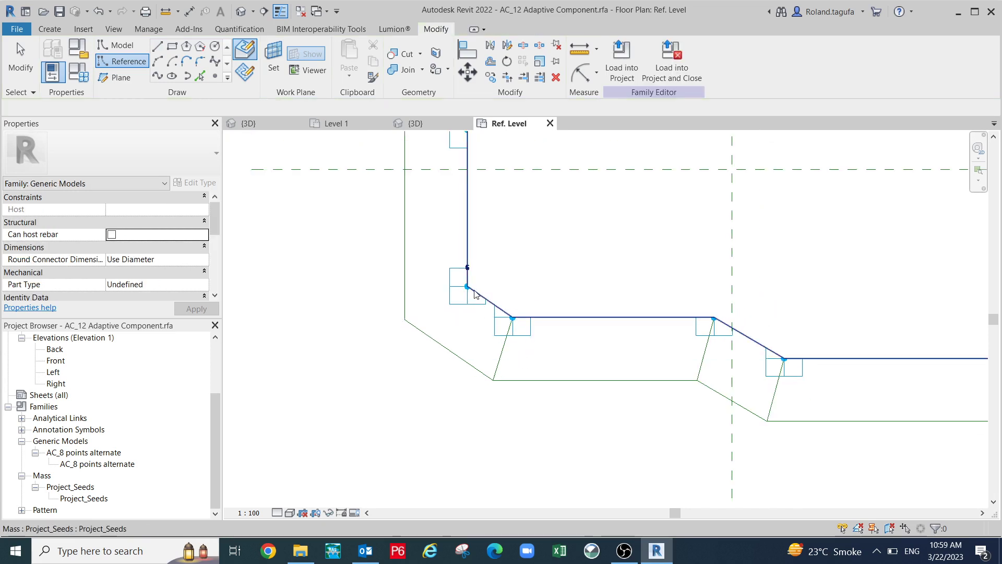
Examine the connecting reference lines between points 1 to 5 and the offset outline in plan.
{"action": "scroll", "coordinate": [537, 346], "scroll_direction": "up", "scroll_amount": 1}
{"action": "middle_click_drag", "start_coordinate": [503, 341], "coordinate": [406, 317]}
{"action": "scroll", "coordinate": [406, 316], "scroll_direction": "down", "scroll_amount": 4}
{"action": "scroll", "coordinate": [541, 372], "scroll_direction": "up", "scroll_amount": 1}
{"action": "middle_click_drag", "start_coordinate": [541, 371], "coordinate": [446, 374]}
{"action": "scroll", "coordinate": [678, 364], "scroll_direction": "down", "scroll_amount": 2}
{"action": "middle_click_drag", "start_coordinate": [783, 360], "coordinate": [367, 404]}
{"action": "middle_click_drag", "start_coordinate": [848, 335], "coordinate": [853, 326]}
{"action": "scroll", "coordinate": [593, 369], "scroll_direction": "up", "scroll_amount": 3}
{"action": "scroll", "coordinate": [620, 366], "scroll_direction": "down", "scroll_amount": 2}
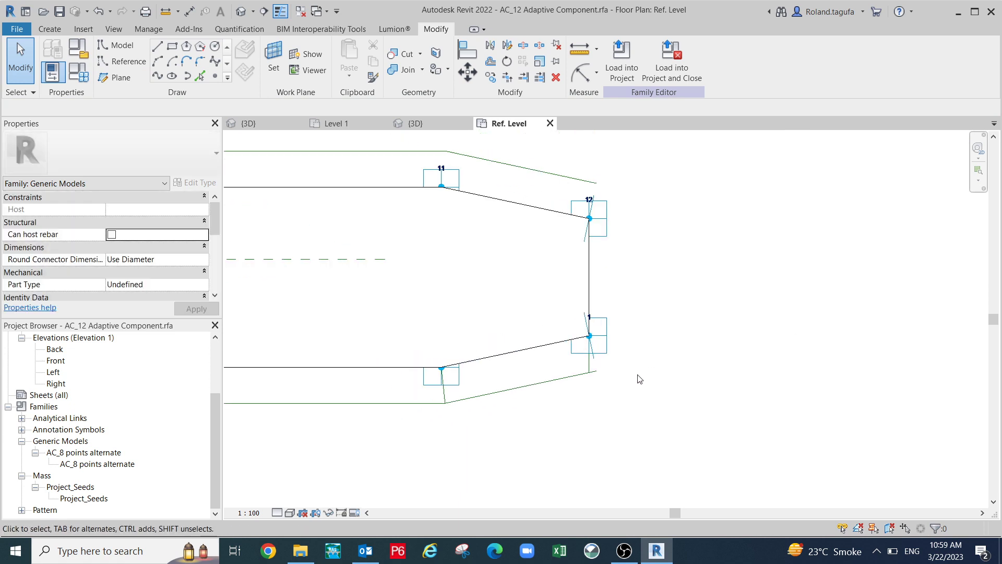
Undo the reference lines connecting the adaptive points to the offset outline.
{"action": "key", "text": "ctrl+z"}
{"action": "key", "text": "ctrl+z"}
{"action": "key", "text": "ctrl+z"}
{"action": "key", "text": "ctrl+z"}
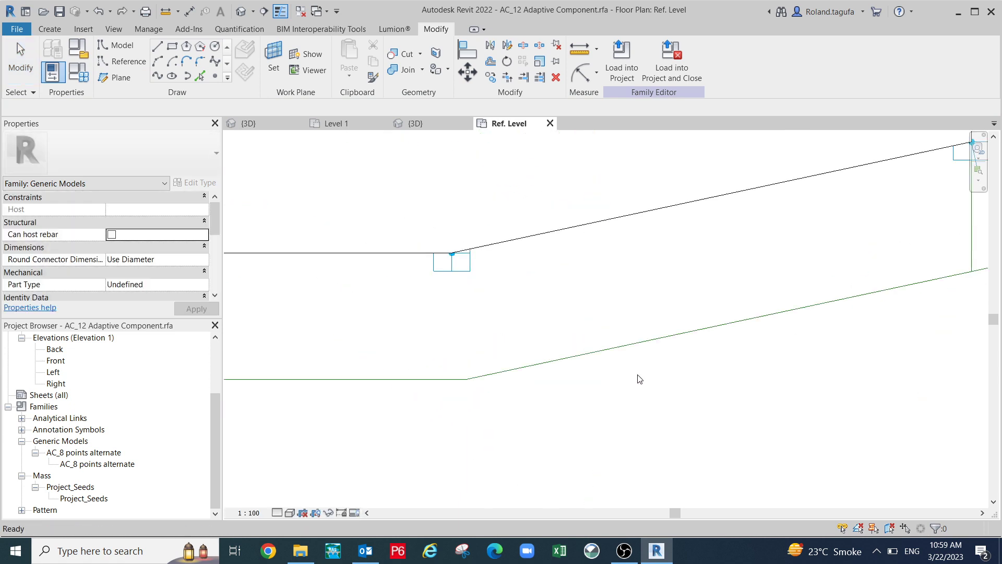
Turn on 3D Snapping and draw a reference line from adaptive point 1 to the nearby end of the offset outline.
{"action": "scroll", "coordinate": [637, 370], "scroll_direction": "down", "scroll_amount": 2}
{"action": "key", "text": "Tab"}
{"action": "scroll", "coordinate": [637, 356], "scroll_direction": "down", "scroll_amount": 1}
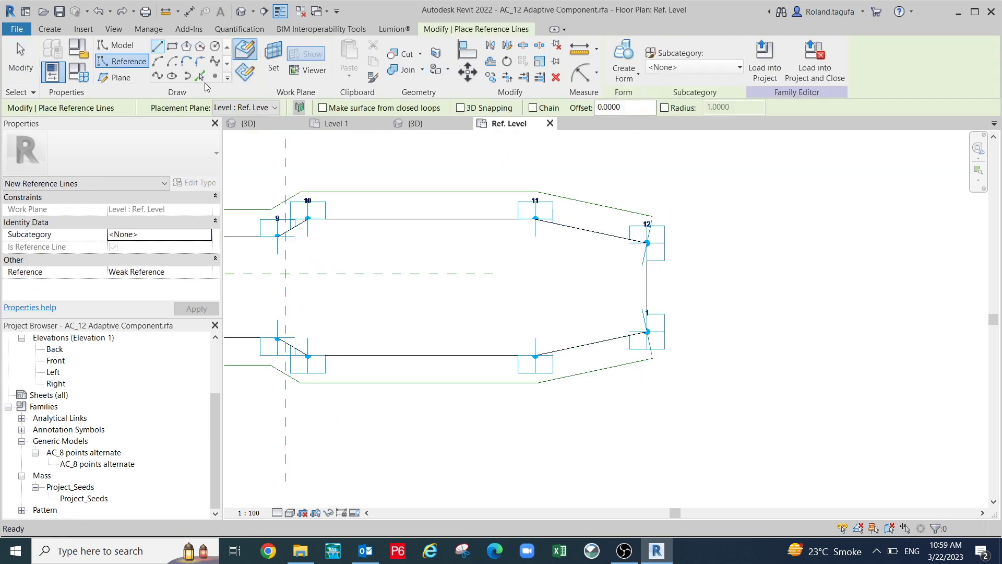
{"action": "left_click", "coordinate": [460, 107]}
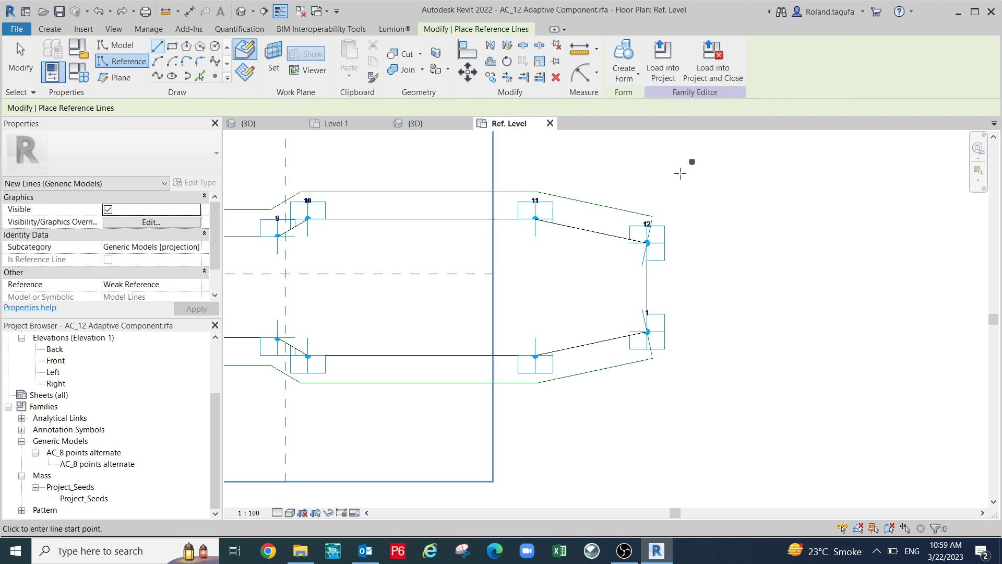
{"action": "scroll", "coordinate": [652, 339], "scroll_direction": "up", "scroll_amount": 3}
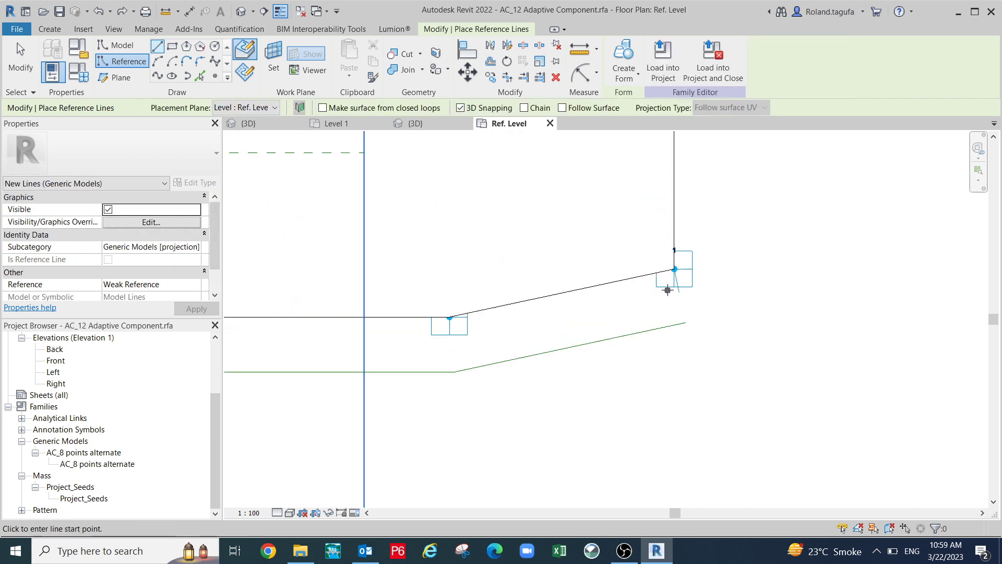
{"action": "scroll", "coordinate": [675, 270], "scroll_direction": "up", "scroll_amount": 1}
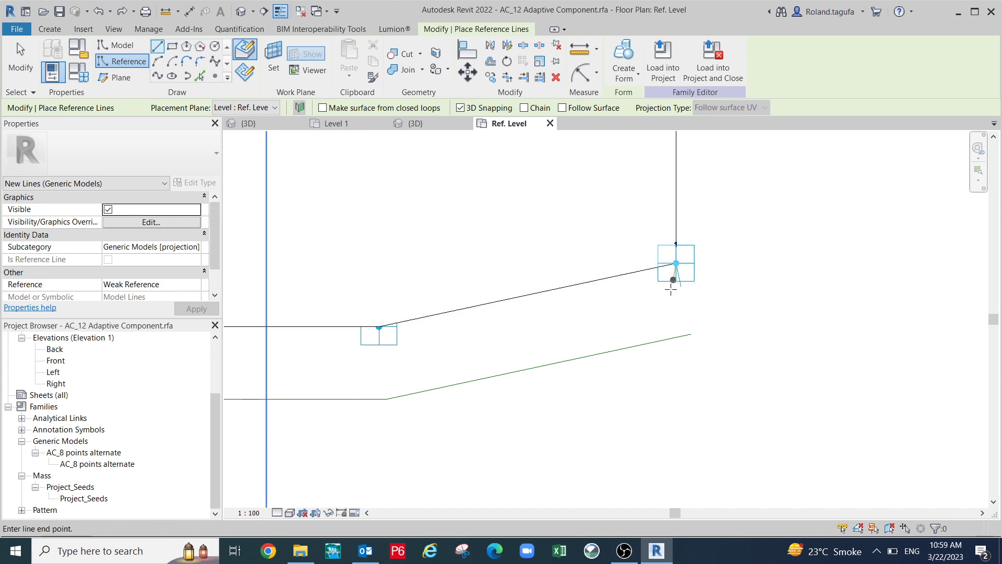
{"action": "left_click", "coordinate": [677, 336]}
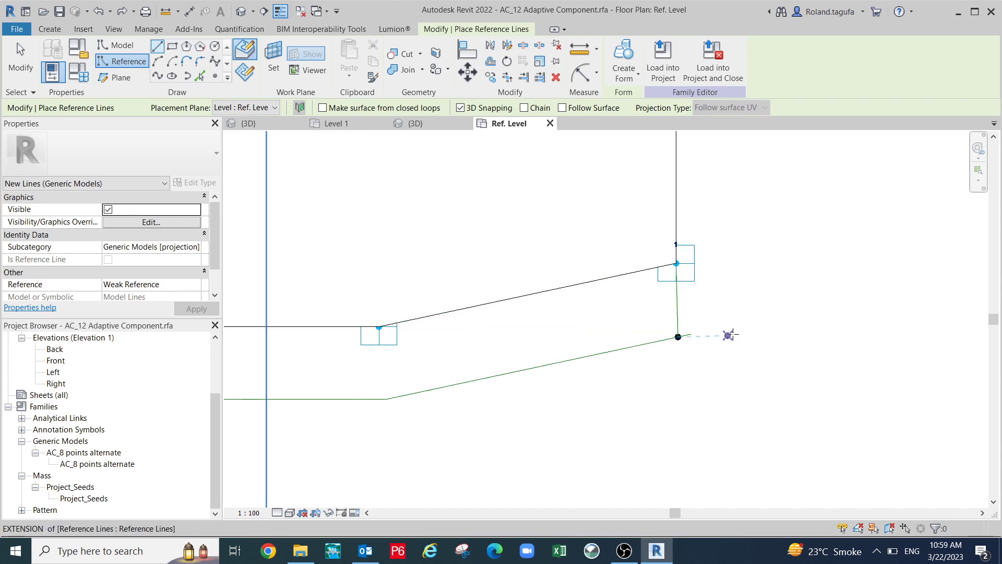
Draw a 3D-snapped reference line from point 2 to its matching corner of the offset outline.
{"action": "scroll", "coordinate": [733, 335], "scroll_direction": "down", "scroll_amount": 1}
{"action": "scroll", "coordinate": [732, 335], "scroll_direction": "down", "scroll_amount": 1}
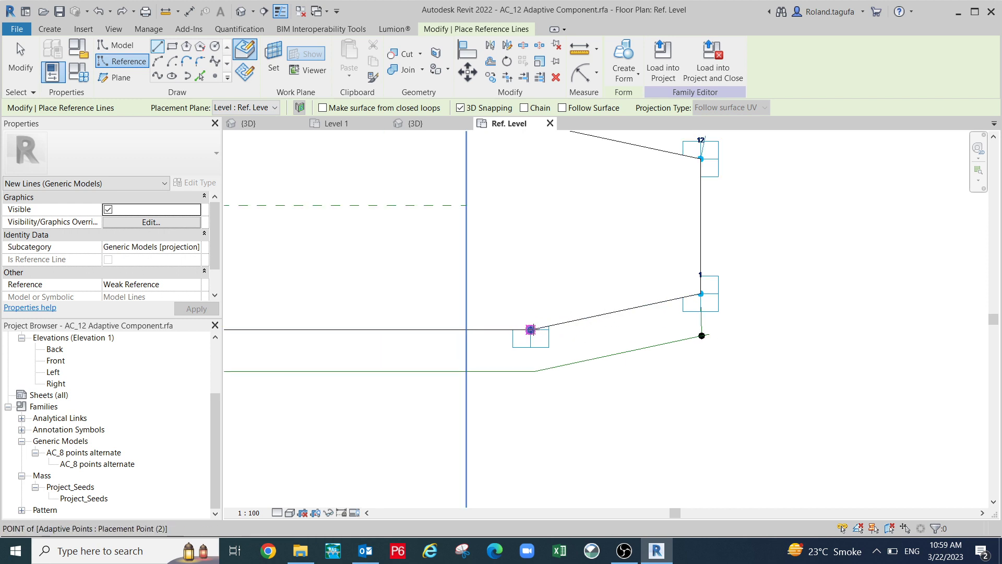
{"action": "scroll", "coordinate": [543, 353], "scroll_direction": "up", "scroll_amount": 1}
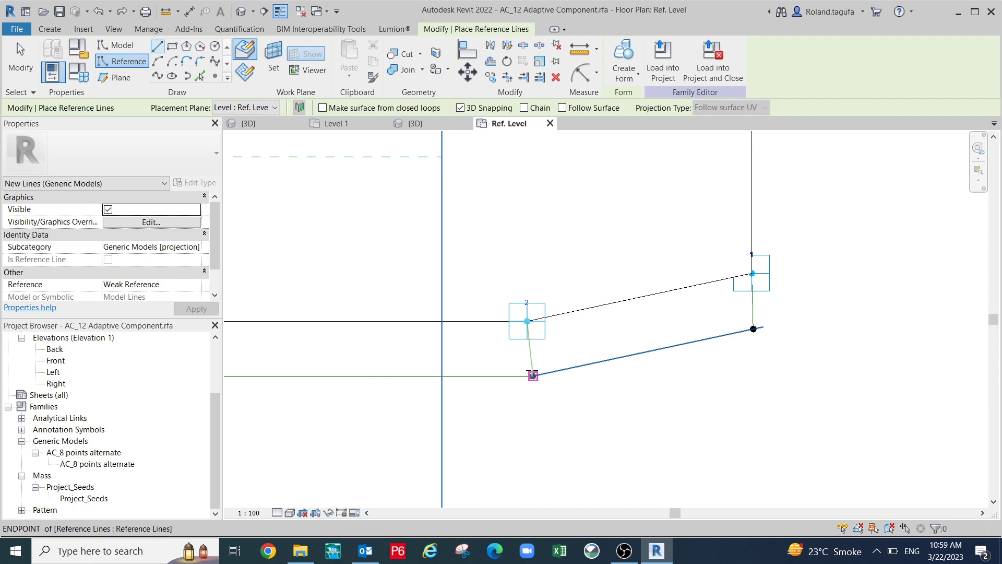
{"action": "scroll", "coordinate": [645, 375], "scroll_direction": "down", "scroll_amount": 2}
{"action": "middle_click_drag", "start_coordinate": [628, 376], "coordinate": [652, 367]}
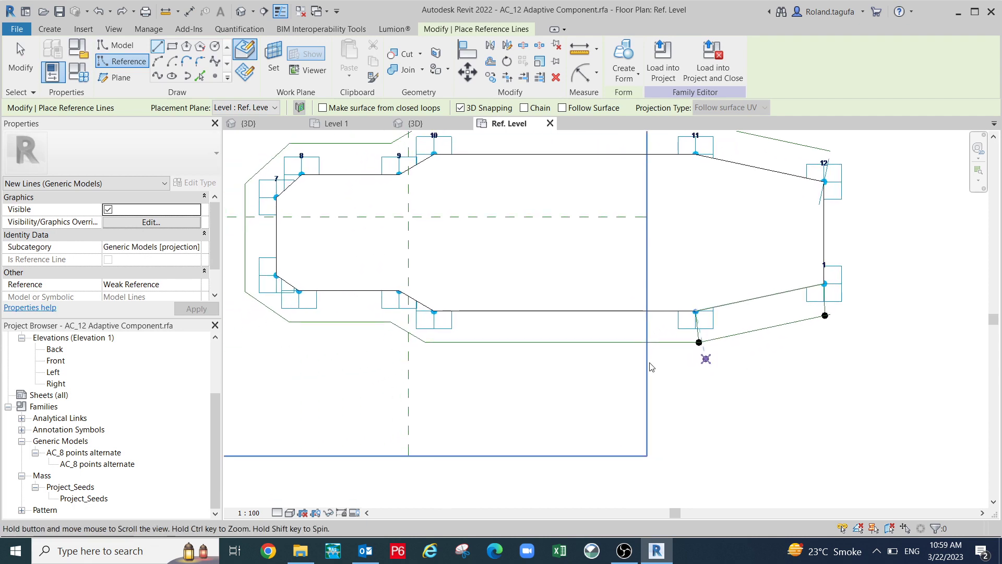
Connect points 3 and 4 to their matching offset outline corners with reference lines.
{"action": "scroll", "coordinate": [439, 312], "scroll_direction": "up", "scroll_amount": 2}
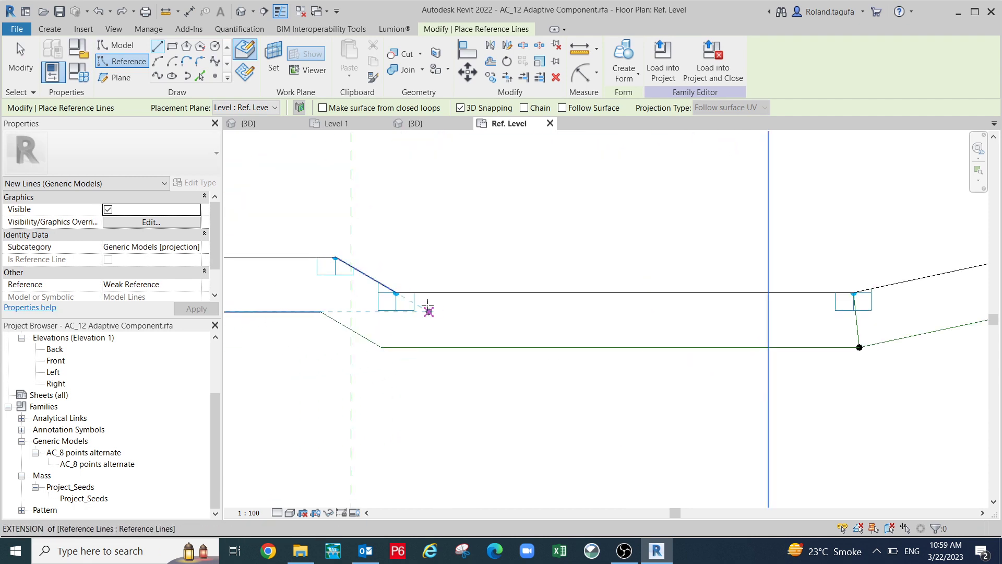
{"action": "left_click", "coordinate": [396, 293]}
{"action": "left_click", "coordinate": [381, 347]}
{"action": "middle_click_drag", "start_coordinate": [504, 375], "coordinate": [709, 393]}
{"action": "scroll", "coordinate": [526, 287], "scroll_direction": "up", "scroll_amount": 1}
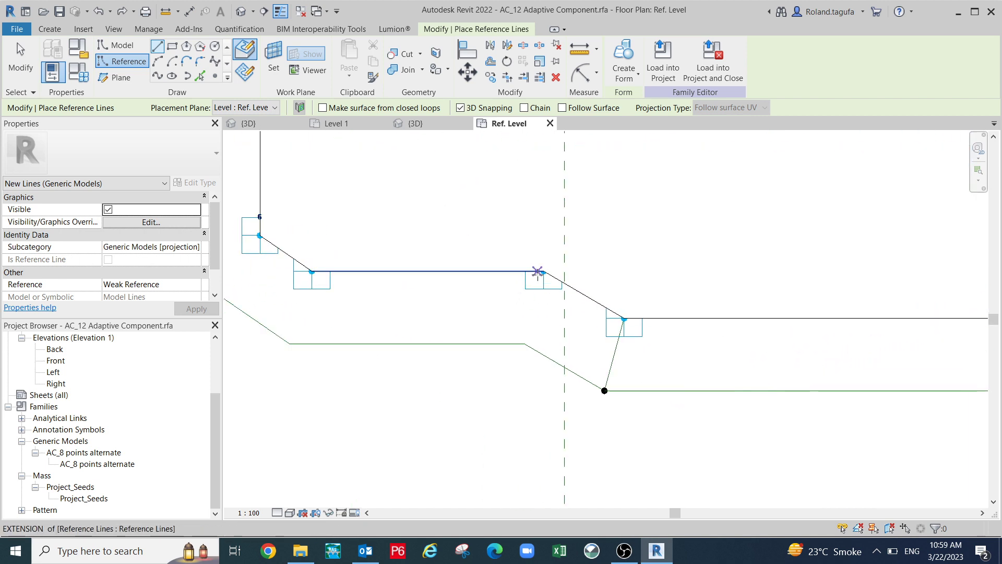
{"action": "left_click", "coordinate": [537, 284]}
{"action": "left_click", "coordinate": [525, 344]}
Draw reference lines from points 5 and 6 to their matching corners of the offset outline.
{"action": "middle_click_drag", "start_coordinate": [619, 375], "coordinate": [834, 366]}
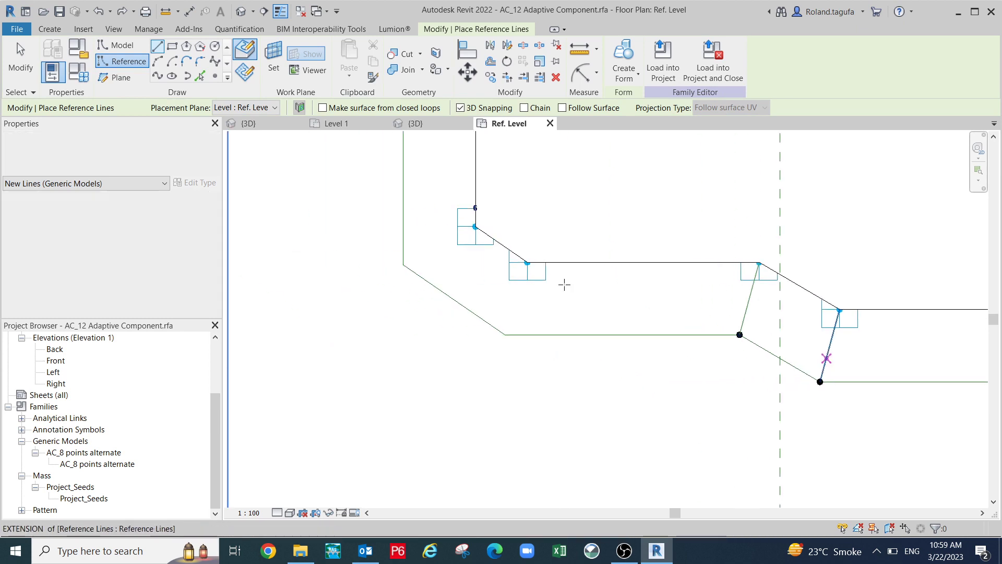
{"action": "left_click", "coordinate": [527, 262]}
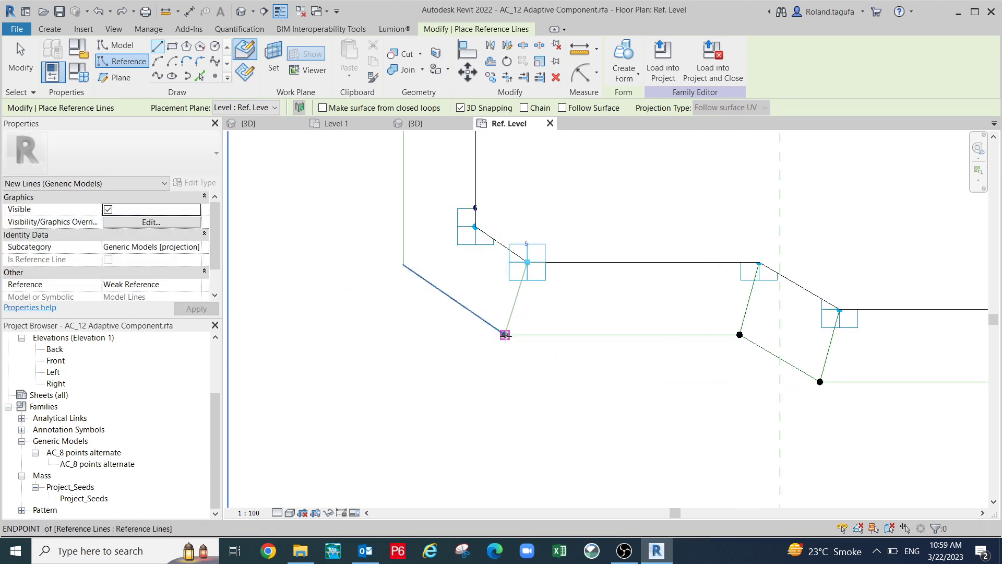
{"action": "left_click", "coordinate": [521, 336]}
{"action": "middle_click_drag", "start_coordinate": [612, 362], "coordinate": [746, 413]}
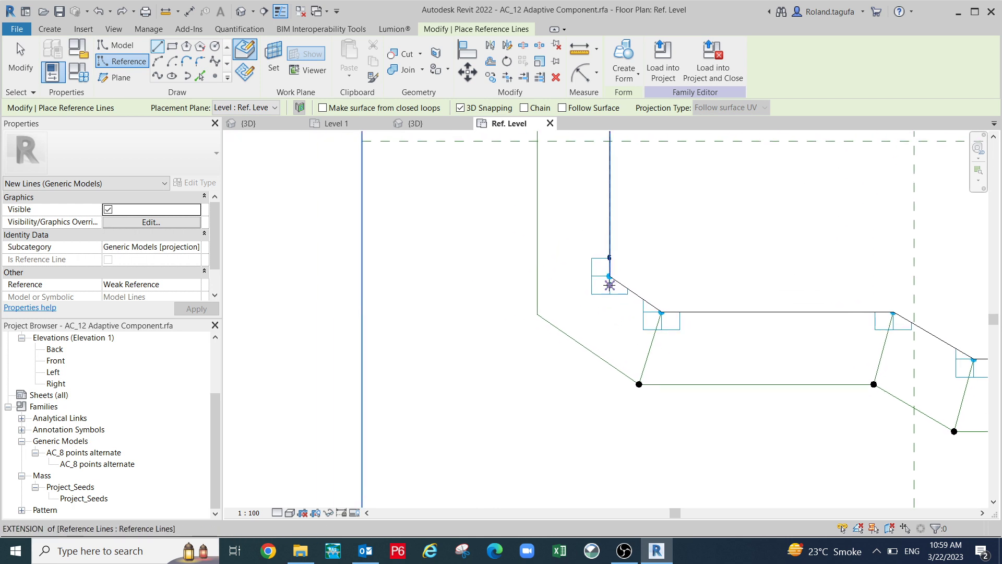
{"action": "scroll", "coordinate": [597, 316], "scroll_direction": "down", "scroll_amount": 1}
{"action": "middle_click_drag", "start_coordinate": [597, 316], "coordinate": [605, 427]}
{"action": "left_click", "coordinate": [607, 321]}
Draw reference lines joining points 7 and 8 to their corresponding offset outline corners.
{"action": "scroll", "coordinate": [607, 320], "scroll_direction": "up", "scroll_amount": 1}
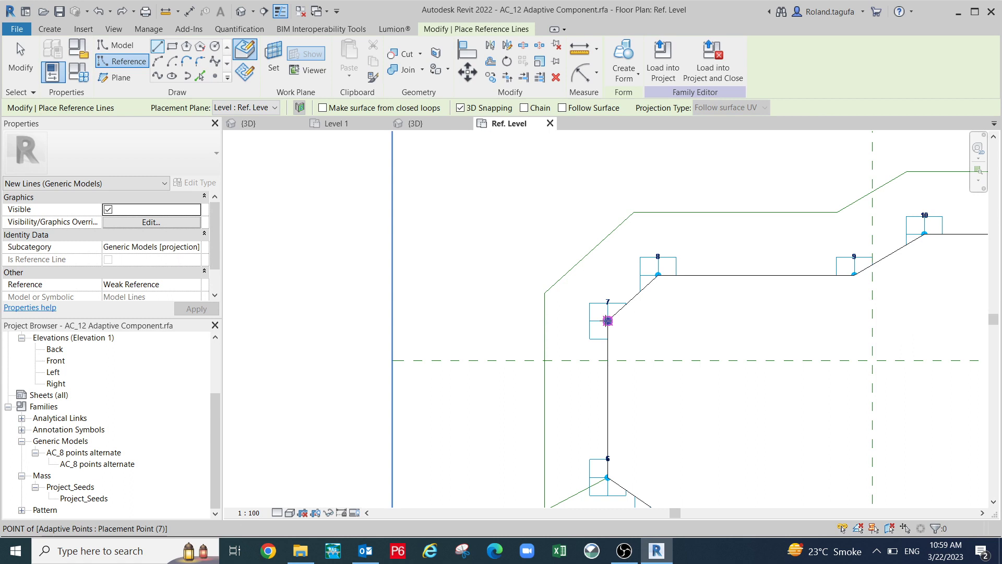
{"action": "left_click", "coordinate": [608, 321]}
{"action": "left_click", "coordinate": [544, 292]}
{"action": "middle_click_drag", "start_coordinate": [620, 287], "coordinate": [521, 367]}
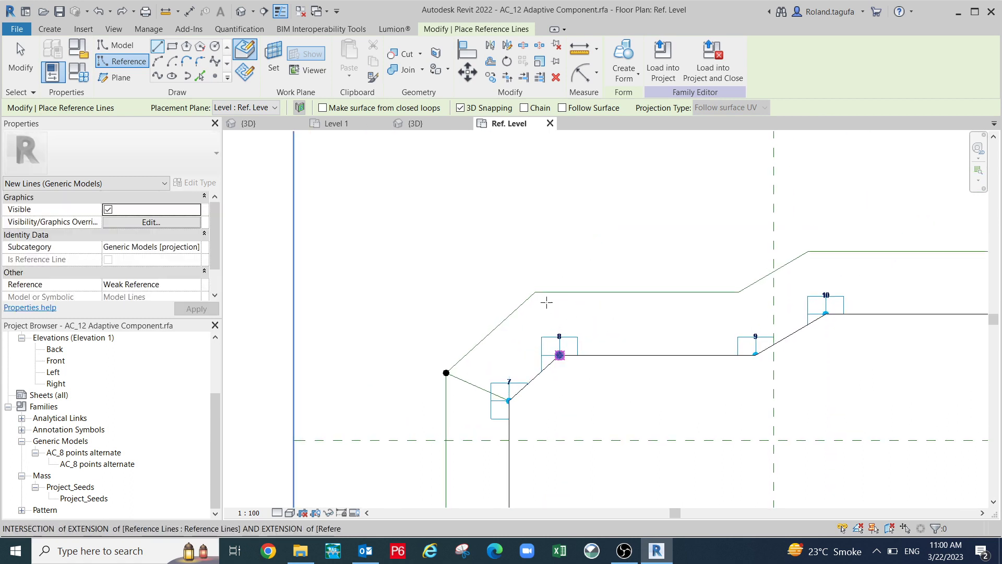
{"action": "left_click", "coordinate": [536, 291]}
Connect points 9 and 10 to the offset outline corners beside them with reference lines.
{"action": "middle_click_drag", "start_coordinate": [764, 309], "coordinate": [623, 359]}
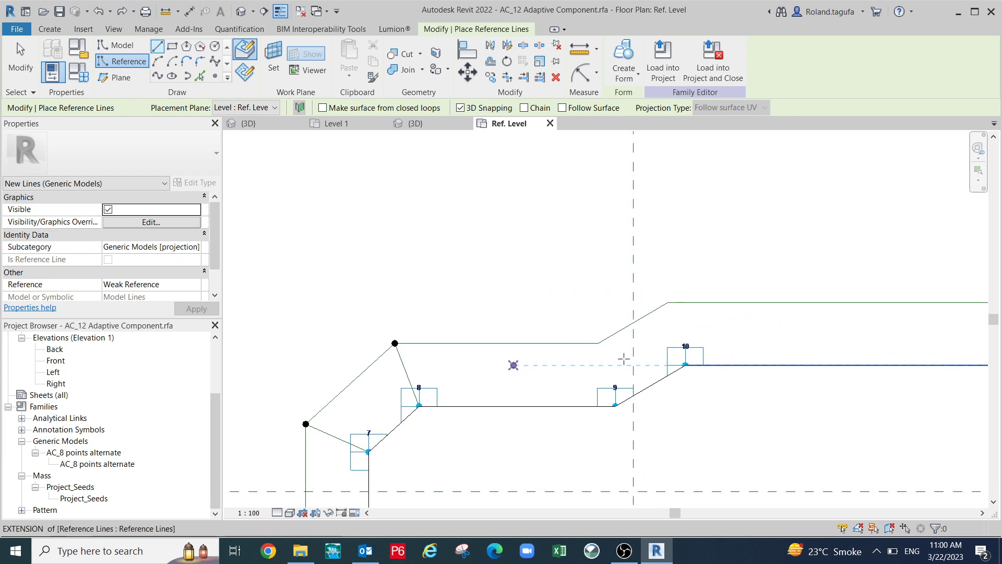
{"action": "left_click", "coordinate": [598, 343]}
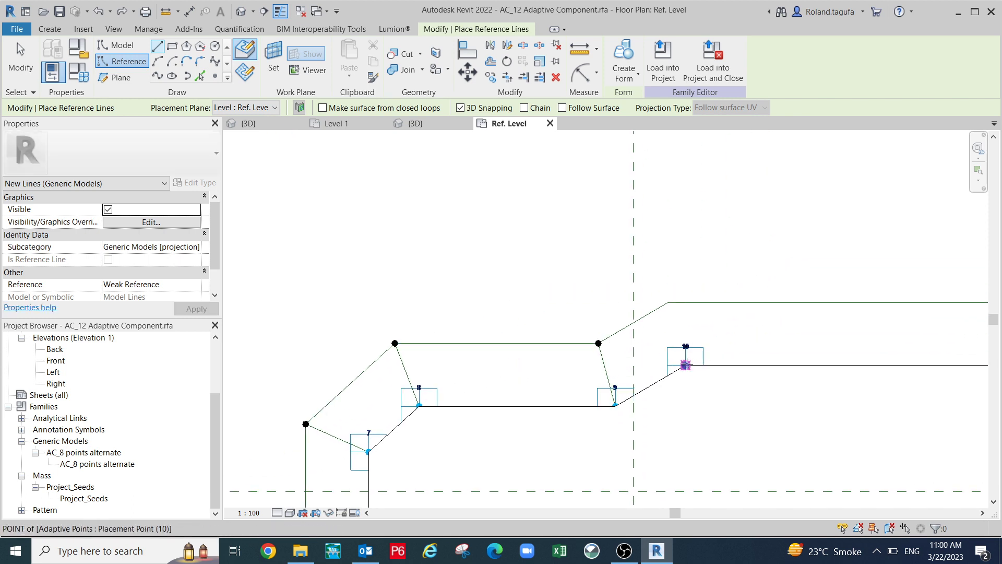
{"action": "left_click", "coordinate": [668, 303]}
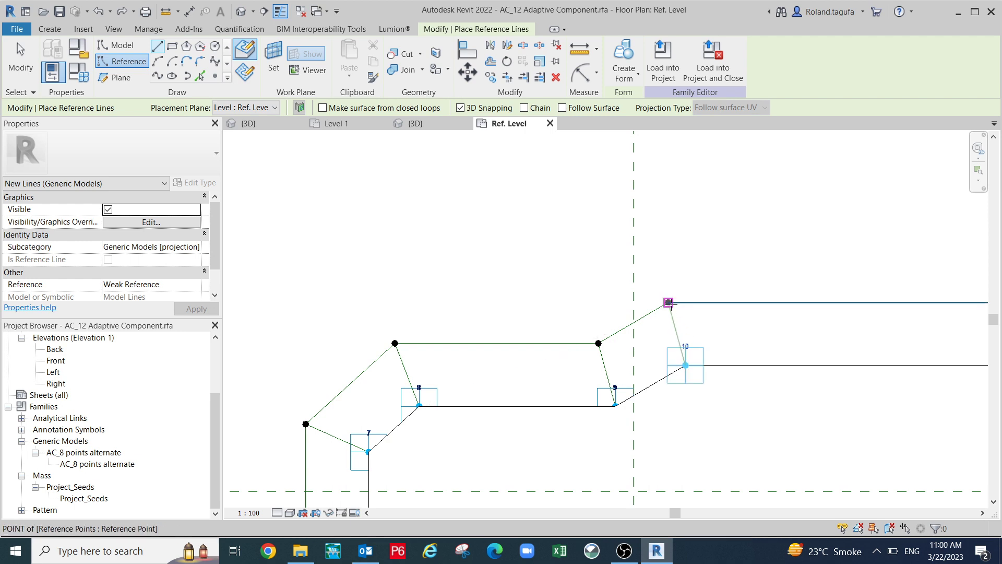
{"action": "scroll", "coordinate": [804, 352], "scroll_direction": "down", "scroll_amount": 2}
{"action": "middle_click_drag", "start_coordinate": [804, 353], "coordinate": [459, 373]}
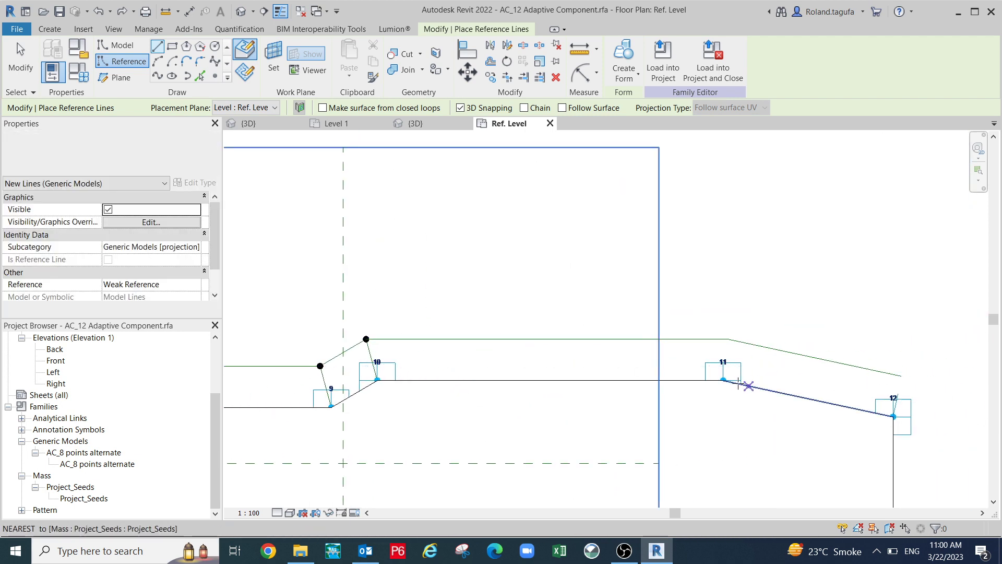
Draw reference lines from point 11 to its outline corner and from point 12 to the outline near its end, and end the line command.
{"action": "scroll", "coordinate": [750, 384], "scroll_direction": "up", "scroll_amount": 1}
{"action": "left_click", "coordinate": [719, 380]}
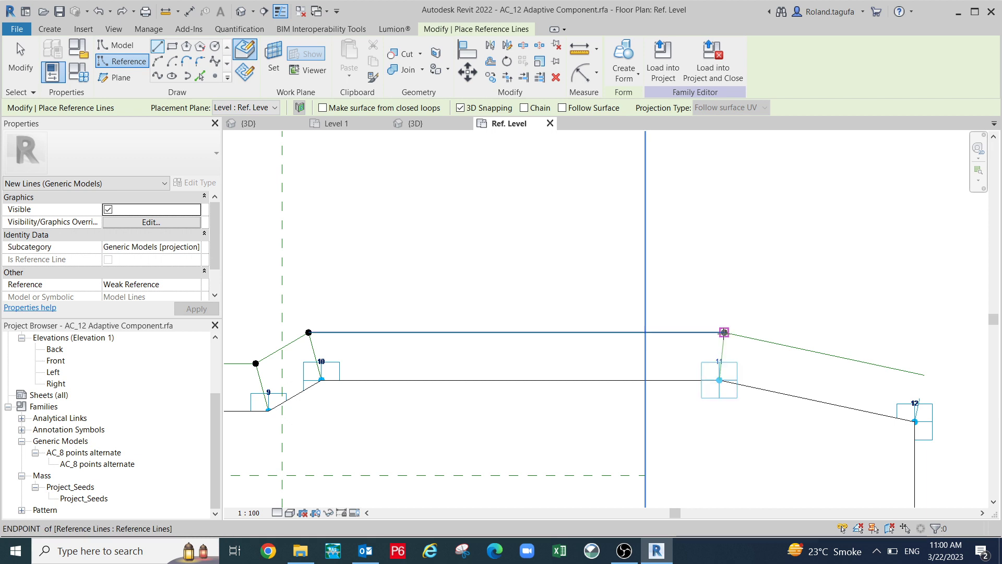
{"action": "left_click", "coordinate": [724, 332]}
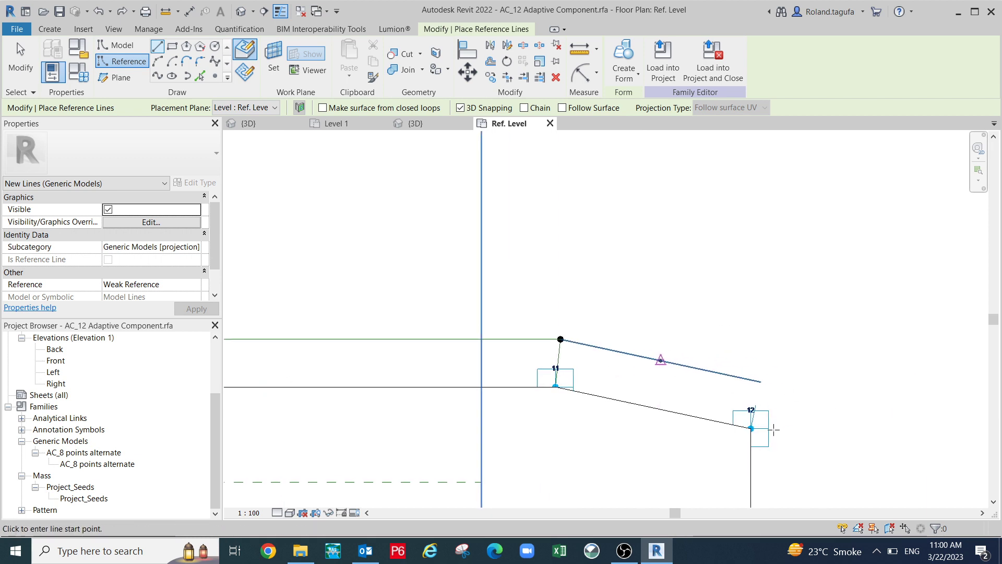
{"action": "scroll", "coordinate": [772, 426], "scroll_direction": "up", "scroll_amount": 2}
{"action": "left_click", "coordinate": [737, 433]}
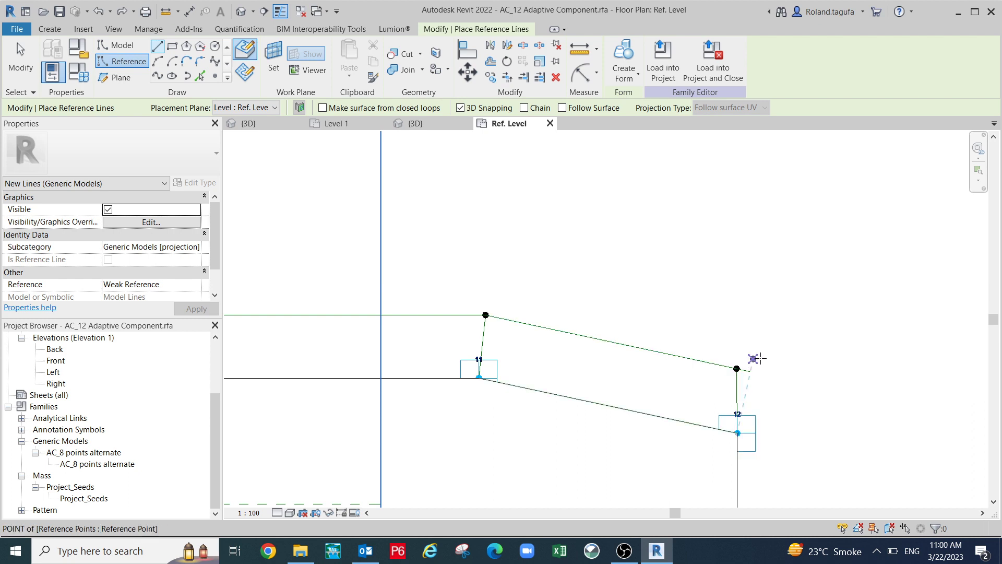
{"action": "left_click", "coordinate": [737, 368]}
{"action": "key", "text": "Escape"}
{"action": "key", "text": "Escape"}
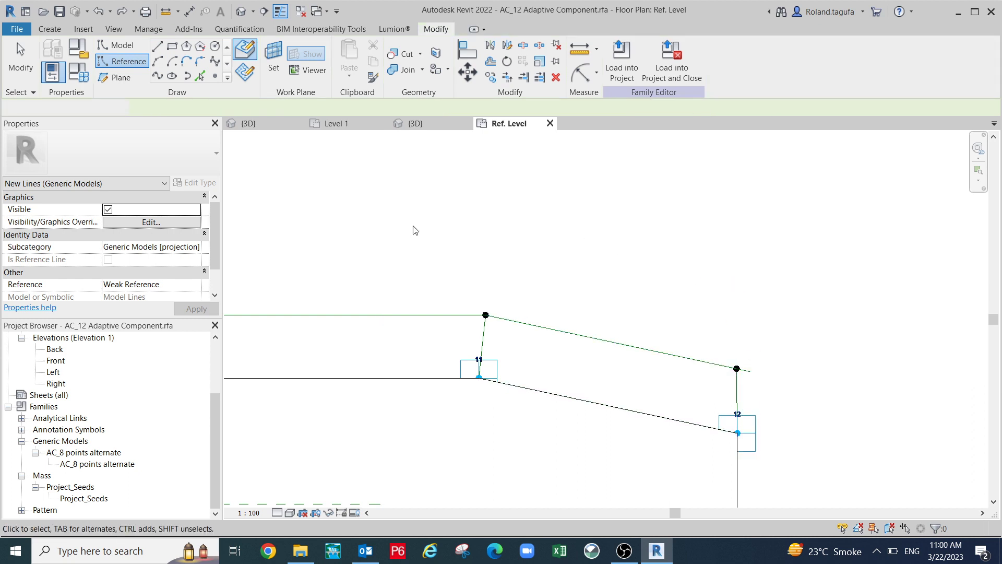
Try to trim the outline line between points 11 and 12 to a corner with point 12's connecting line.
{"action": "left_click", "coordinate": [509, 79]}
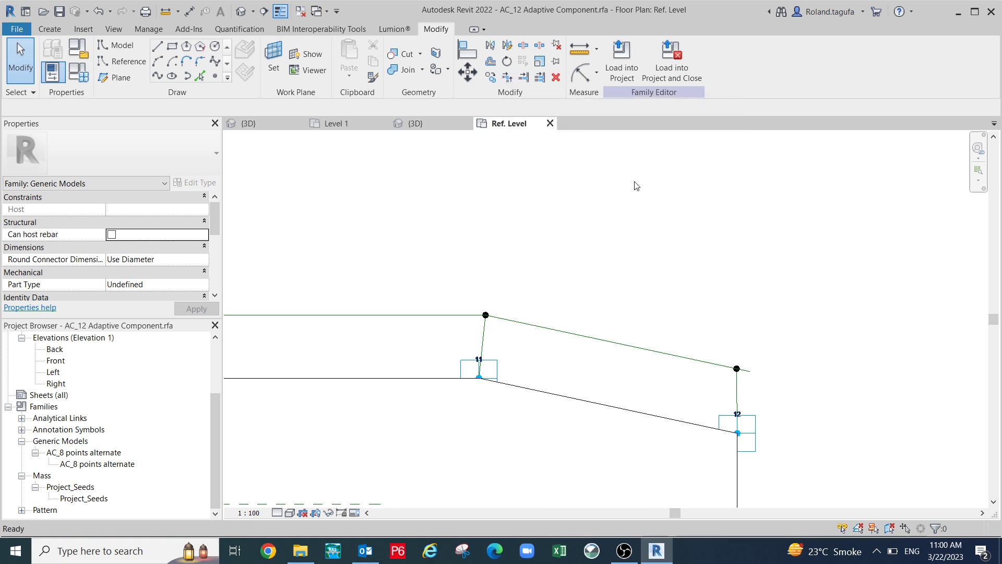
{"action": "left_click", "coordinate": [691, 366]}
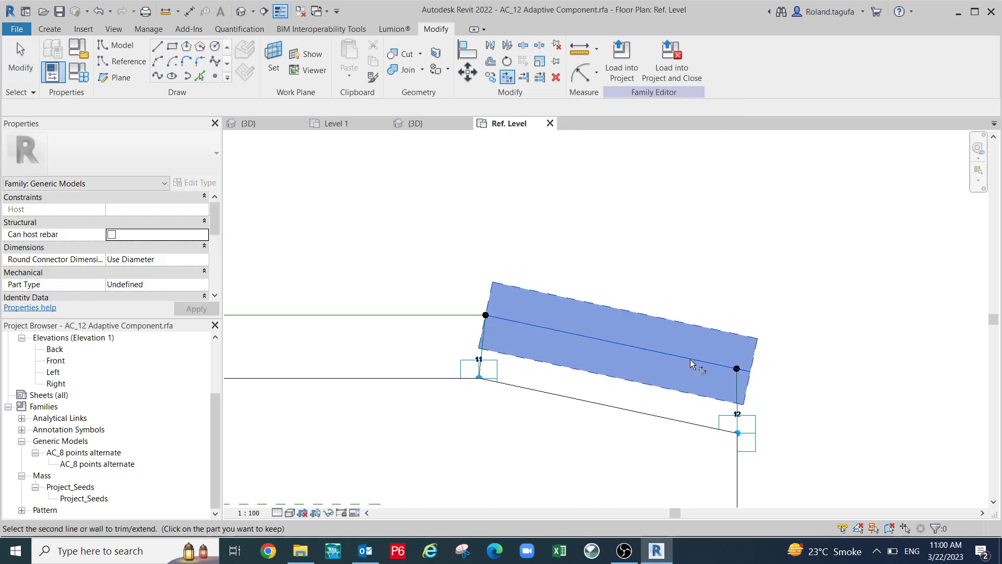
{"action": "left_click", "coordinate": [738, 412]}
{"action": "scroll", "coordinate": [748, 393], "scroll_direction": "up", "scroll_amount": 3}
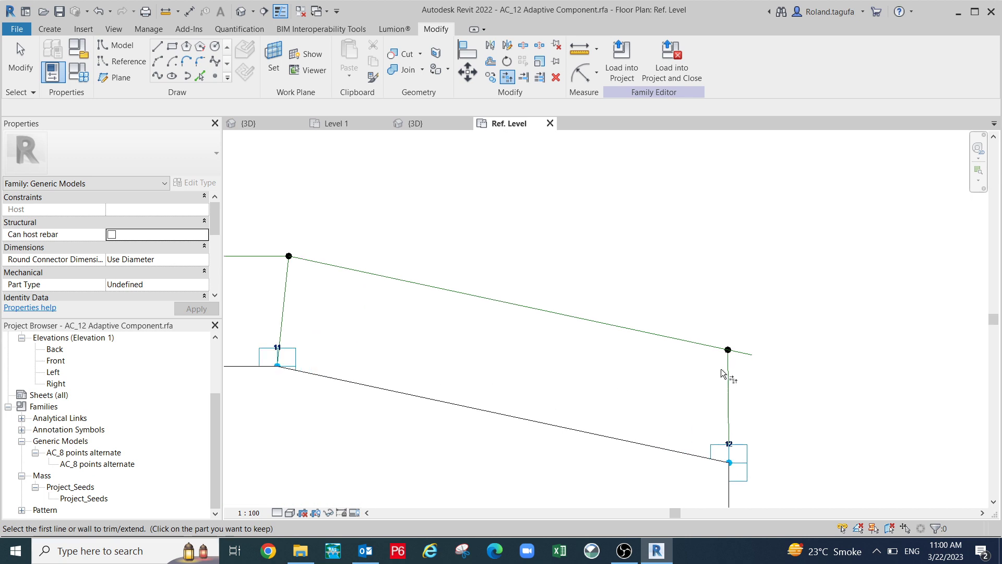
{"action": "key", "text": "Escape"}
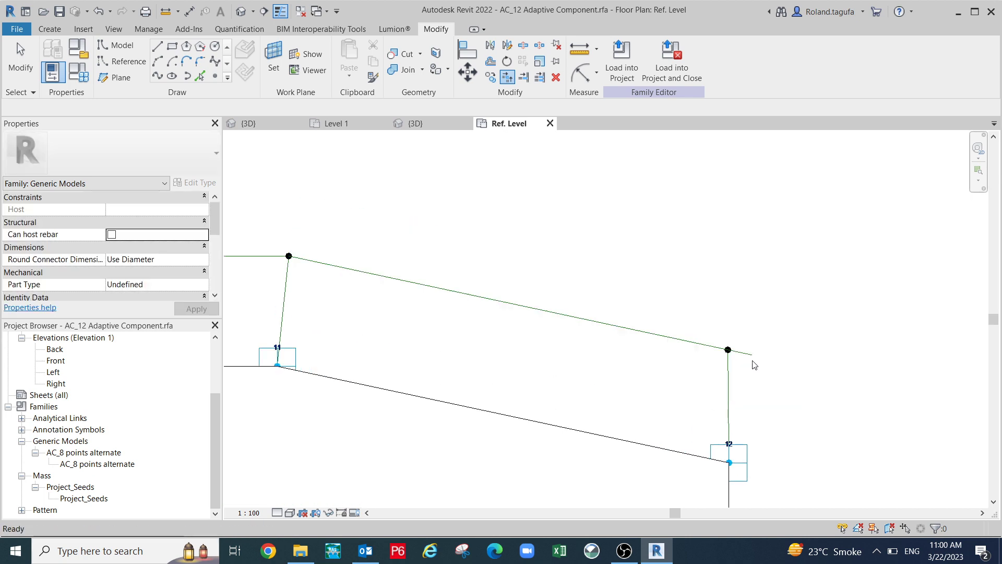
Try to pull the outline line's overhanging end back to the reference point beside point 12.
{"action": "scroll", "coordinate": [754, 364], "scroll_direction": "up", "scroll_amount": 1}
{"action": "left_click", "coordinate": [759, 355]}
{"action": "mouse_move", "coordinate": [753, 353]}
{"action": "left_mouse_down"}
{"action": "mouse_move", "coordinate": [720, 349]}
{"action": "mouse_move", "coordinate": [753, 354]}
{"action": "left_mouse_up"}
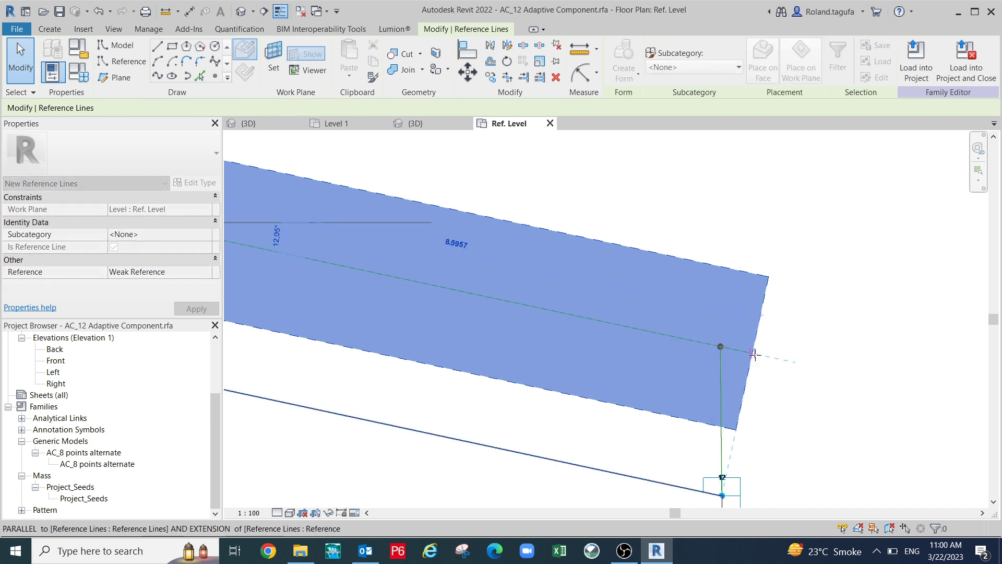
{"action": "left_click", "coordinate": [768, 357]}
{"action": "scroll", "coordinate": [769, 355], "scroll_direction": "down", "scroll_amount": 1}
{"action": "scroll", "coordinate": [780, 359], "scroll_direction": "up", "scroll_amount": 2}
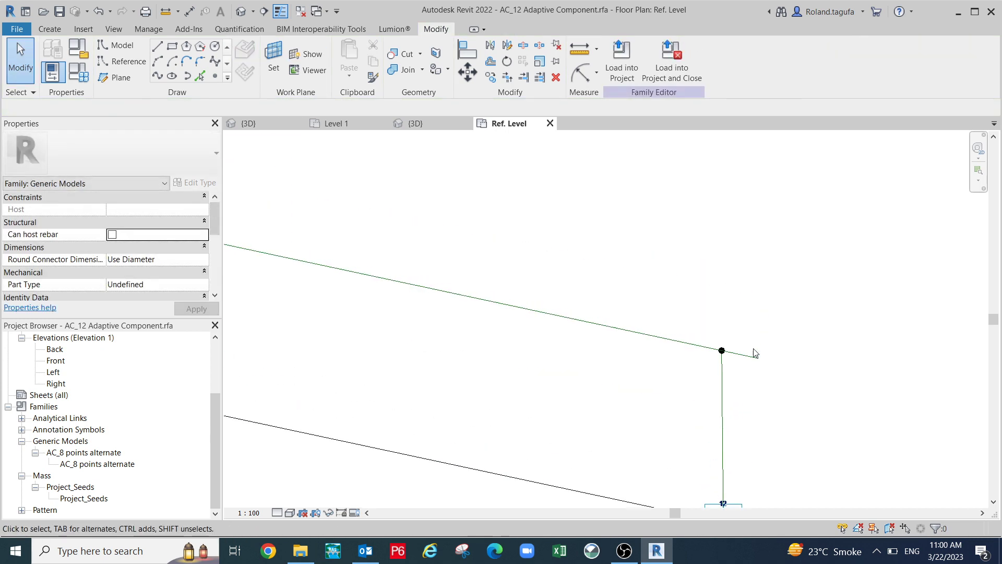
Switch from the reference level plan to the 12-point adaptive component's 3D view, dismissing the save reminder without saving.
{"action": "scroll", "coordinate": [778, 352], "scroll_direction": "down", "scroll_amount": 5}
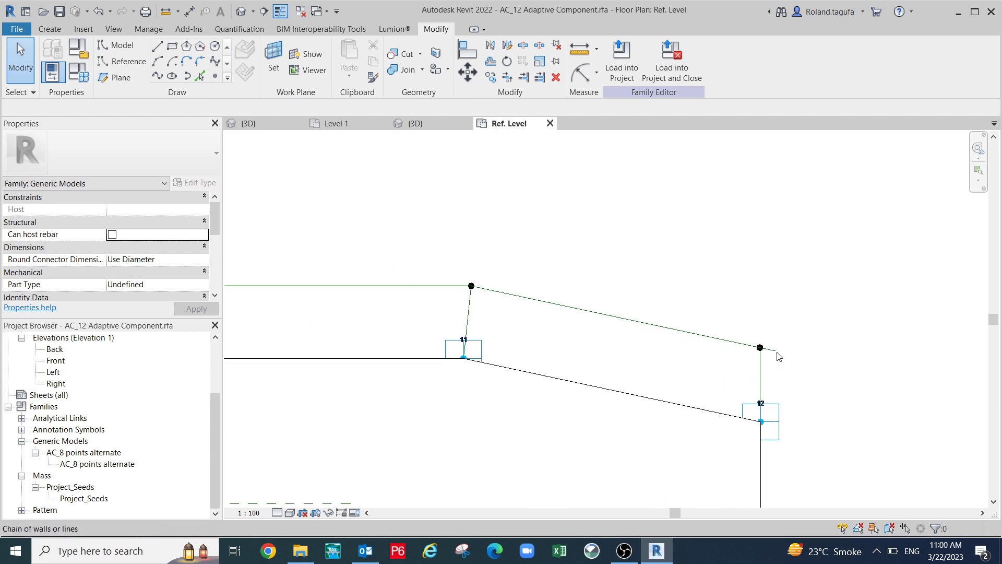
{"action": "scroll", "coordinate": [700, 459], "scroll_direction": "up", "scroll_amount": 4}
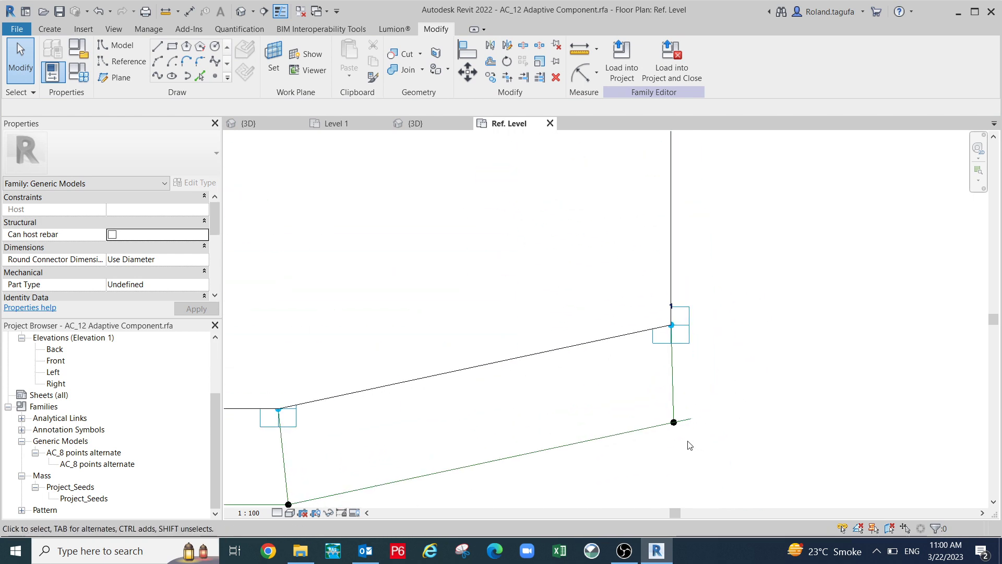
{"action": "left_click", "coordinate": [265, 124]}
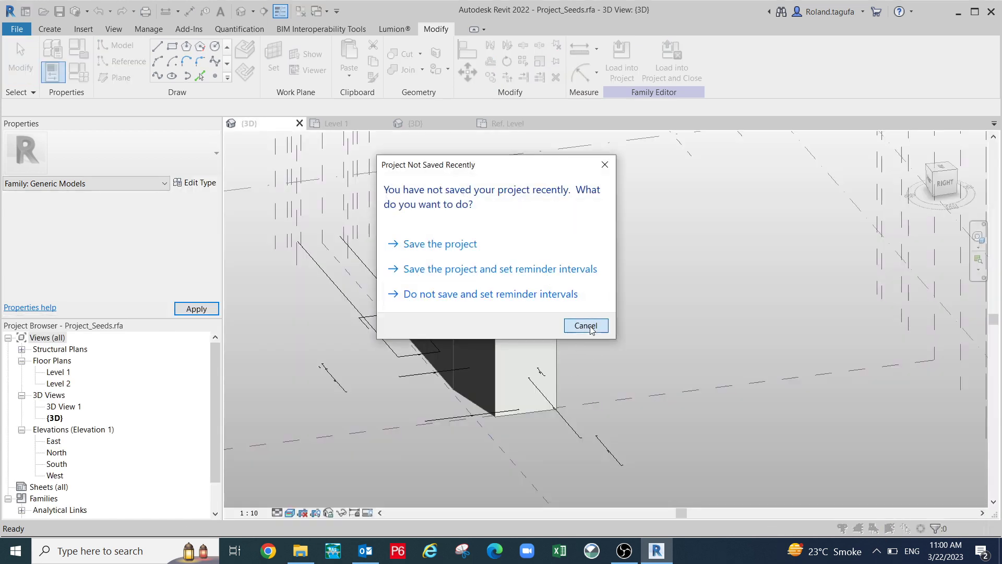
{"action": "left_click", "coordinate": [584, 325]}
{"action": "left_click", "coordinate": [436, 122]}
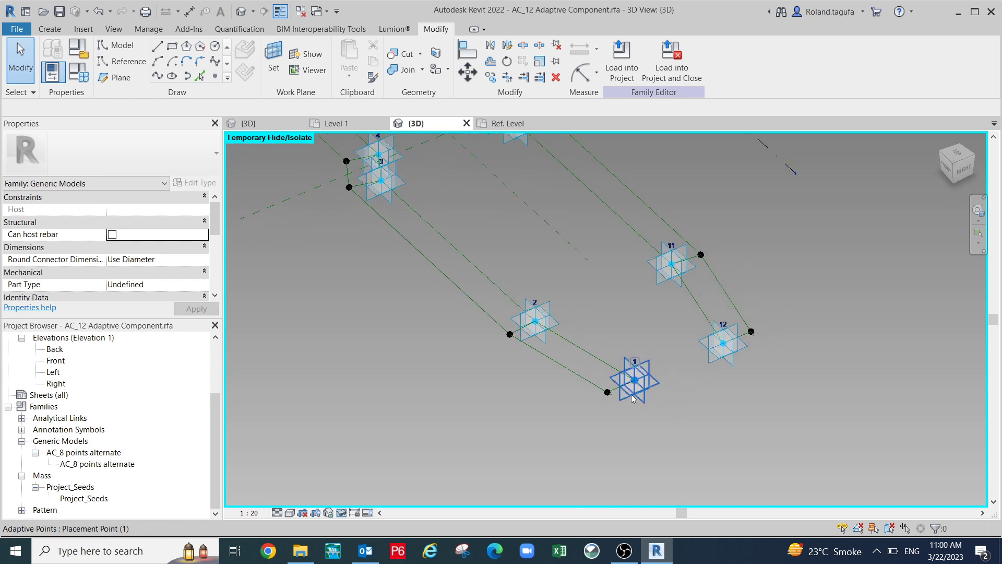
Inspect the outline's overhanging end beside point 1 by selecting the offset outline chain, and clear the selection.
{"action": "scroll", "coordinate": [618, 364], "scroll_direction": "up", "scroll_amount": 5}
{"action": "scroll", "coordinate": [618, 365], "scroll_direction": "up", "scroll_amount": 2}
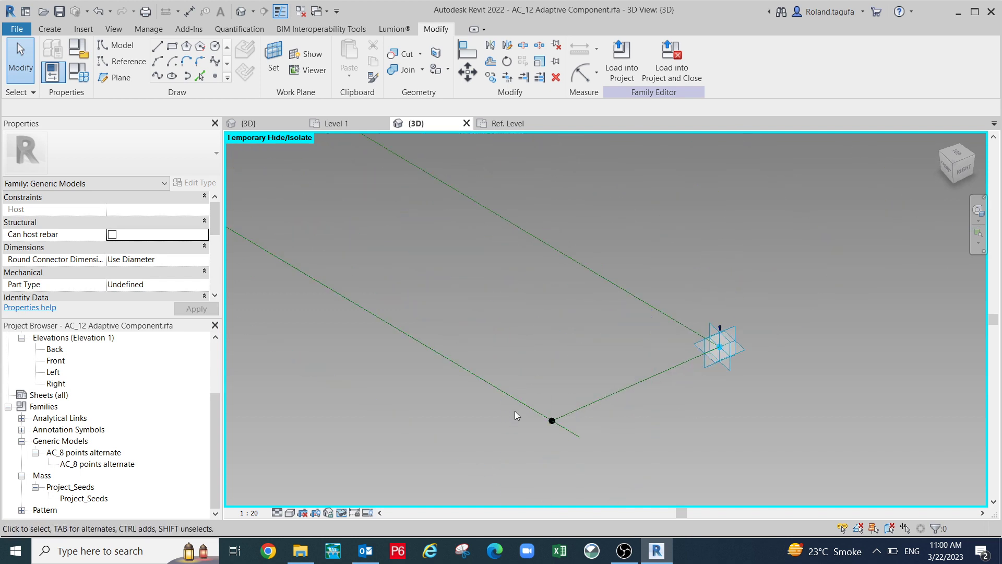
{"action": "middle_click_drag", "start_coordinate": [577, 424], "coordinate": [606, 415]}
{"action": "key", "text": "Tab"}
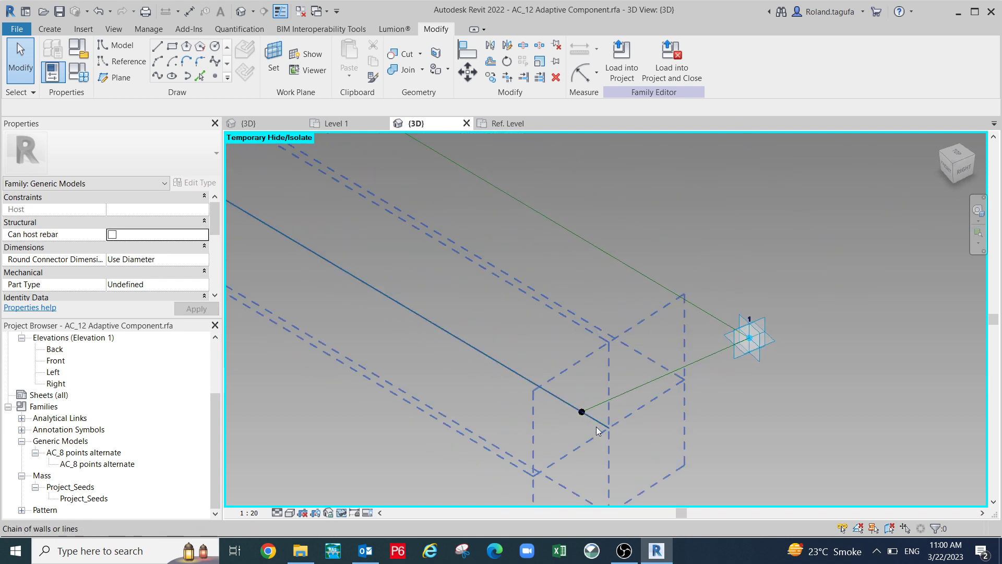
{"action": "left_click", "coordinate": [595, 420]}
{"action": "scroll", "coordinate": [663, 431], "scroll_direction": "down", "scroll_amount": 1}
{"action": "key", "text": "Escape"}
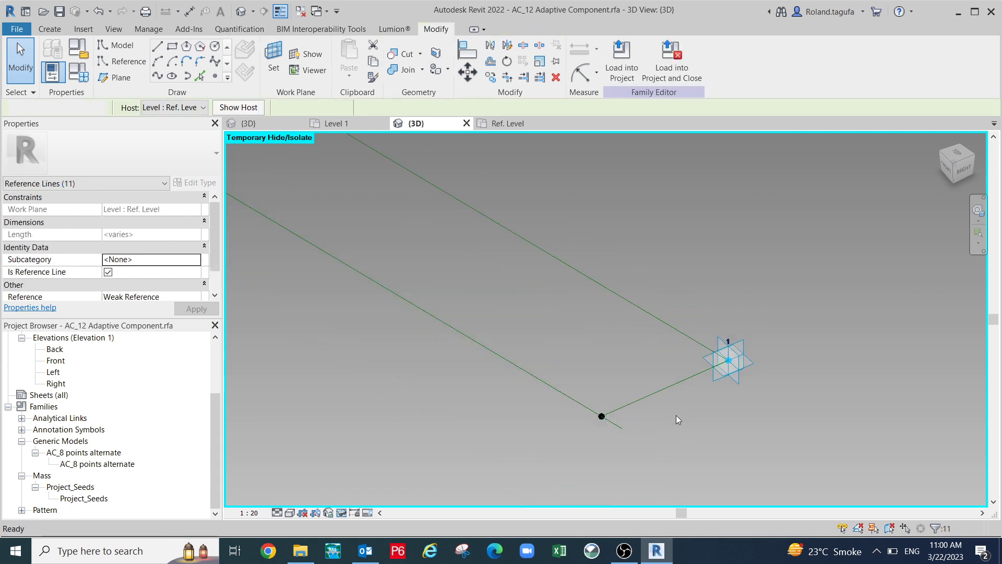
Examine how the connecting reference lines at points 1 and 2 meet the offset outline.
{"action": "scroll", "coordinate": [705, 416], "scroll_direction": "down", "scroll_amount": 2}
{"action": "middle_click_drag", "start_coordinate": [612, 320], "coordinate": [721, 390]}
{"action": "scroll", "coordinate": [678, 368], "scroll_direction": "down", "scroll_amount": 4}
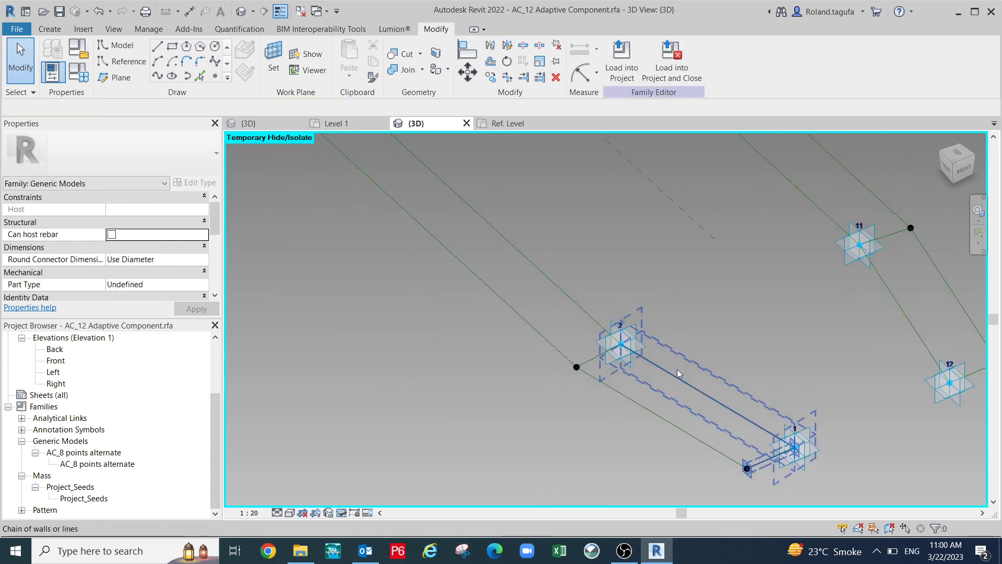
{"action": "middle_click_drag", "start_coordinate": [686, 340], "coordinate": [734, 368]}
{"action": "scroll", "coordinate": [693, 431], "scroll_direction": "up", "scroll_amount": 3}
{"action": "scroll", "coordinate": [700, 369], "scroll_direction": "up", "scroll_amount": 2}
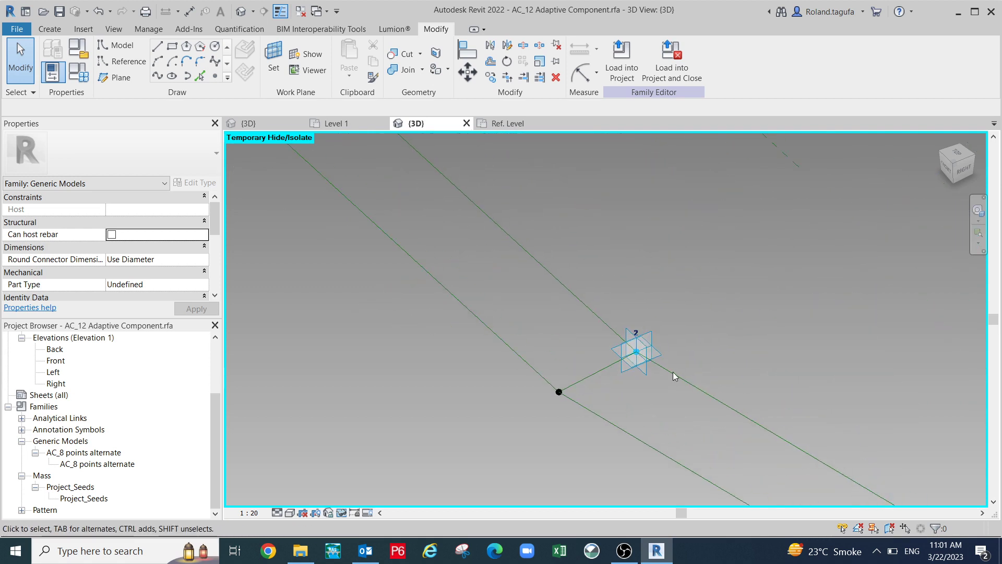
{"action": "scroll", "coordinate": [633, 357], "scroll_direction": "down", "scroll_amount": 3}
{"action": "key", "text": "Tab"}
{"action": "middle_click_drag", "start_coordinate": [713, 409], "coordinate": [684, 393]}
{"action": "scroll", "coordinate": [737, 400], "scroll_direction": "up", "scroll_amount": 3}
{"action": "scroll", "coordinate": [710, 454], "scroll_direction": "up", "scroll_amount": 1}
{"action": "middle_click_drag", "start_coordinate": [730, 434], "coordinate": [726, 369]}
{"action": "scroll", "coordinate": [726, 369], "scroll_direction": "up", "scroll_amount": 2}
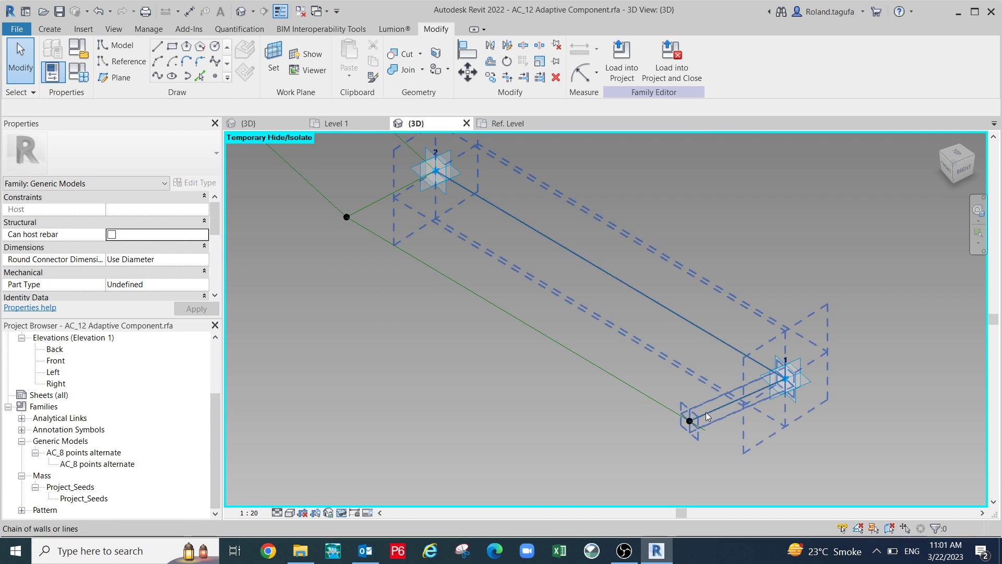
{"action": "middle_click_drag", "start_coordinate": [765, 415], "coordinate": [739, 428]}
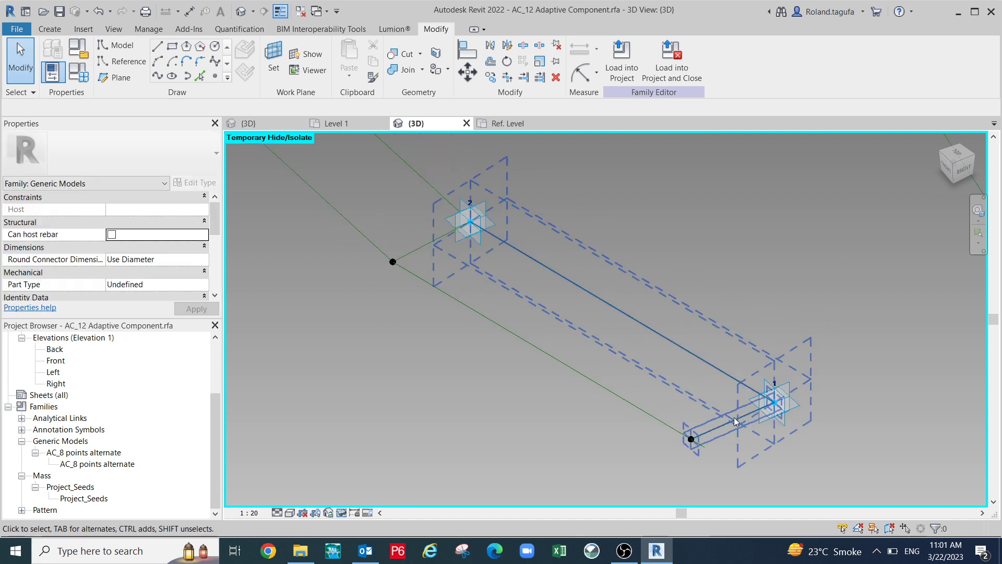
{"action": "scroll", "coordinate": [725, 424], "scroll_direction": "down", "scroll_amount": 1}
{"action": "scroll", "coordinate": [721, 428], "scroll_direction": "down", "scroll_amount": 4}
{"action": "scroll", "coordinate": [493, 306], "scroll_direction": "up", "scroll_amount": 3}
{"action": "scroll", "coordinate": [516, 346], "scroll_direction": "up", "scroll_amount": 2}
{"action": "middle_click_drag", "start_coordinate": [521, 364], "coordinate": [402, 232]}
{"action": "middle_click_drag", "start_coordinate": [511, 377], "coordinate": [480, 272]}
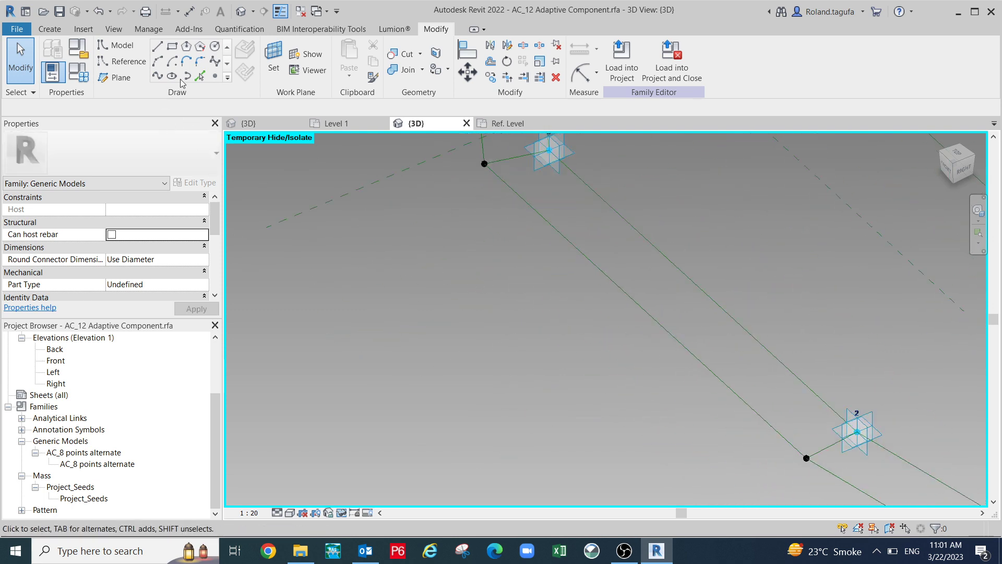
Place a reference point on the line connecting point 2 to its outline corner, near the corner, and end the point command.
{"action": "left_click", "coordinate": [213, 75]}
{"action": "scroll", "coordinate": [510, 290], "scroll_direction": "down", "scroll_amount": 3}
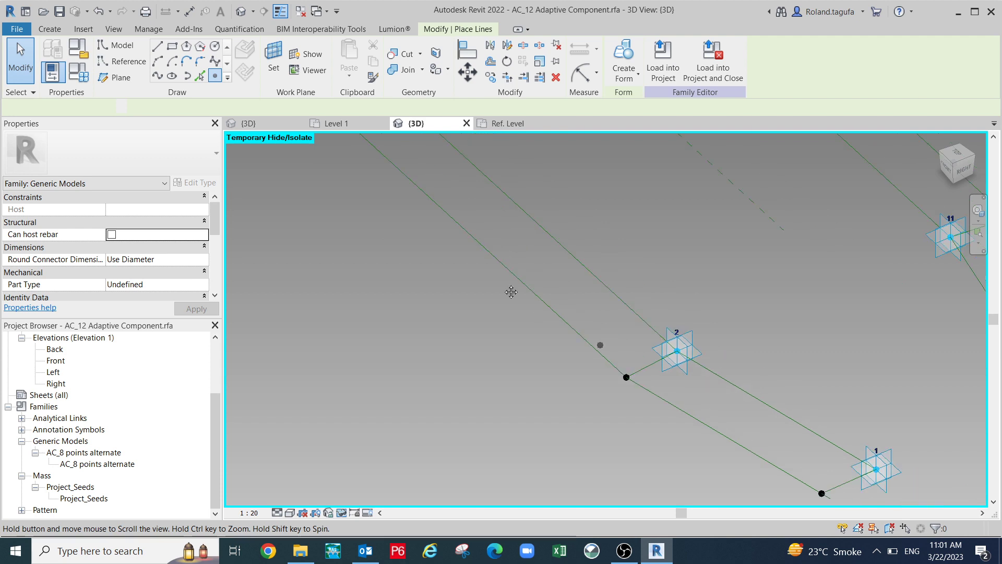
{"action": "scroll", "coordinate": [653, 348], "scroll_direction": "up", "scroll_amount": 3}
{"action": "scroll", "coordinate": [565, 294], "scroll_direction": "up", "scroll_amount": 4}
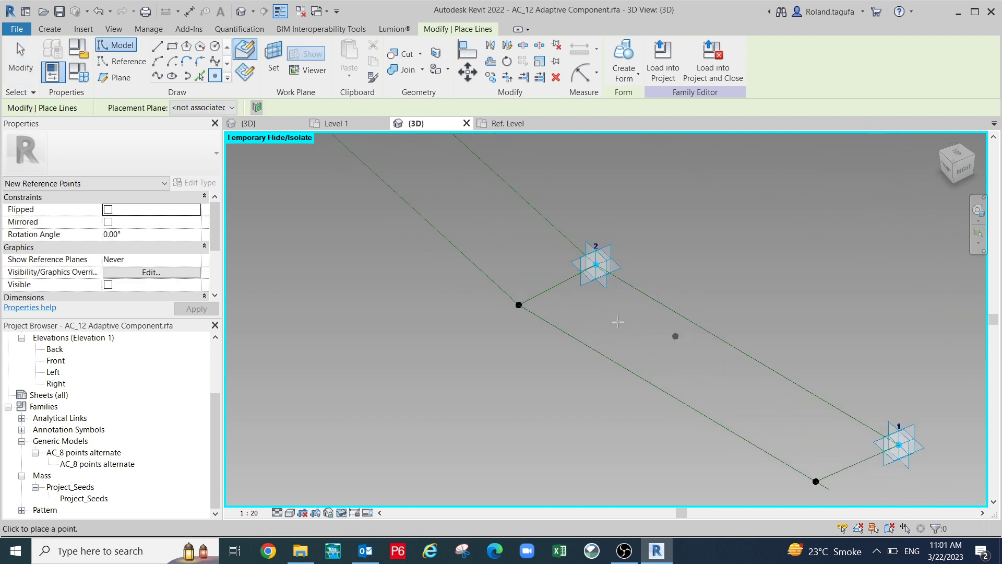
{"action": "left_click", "coordinate": [522, 294]}
{"action": "scroll", "coordinate": [608, 343], "scroll_direction": "up", "scroll_amount": 2}
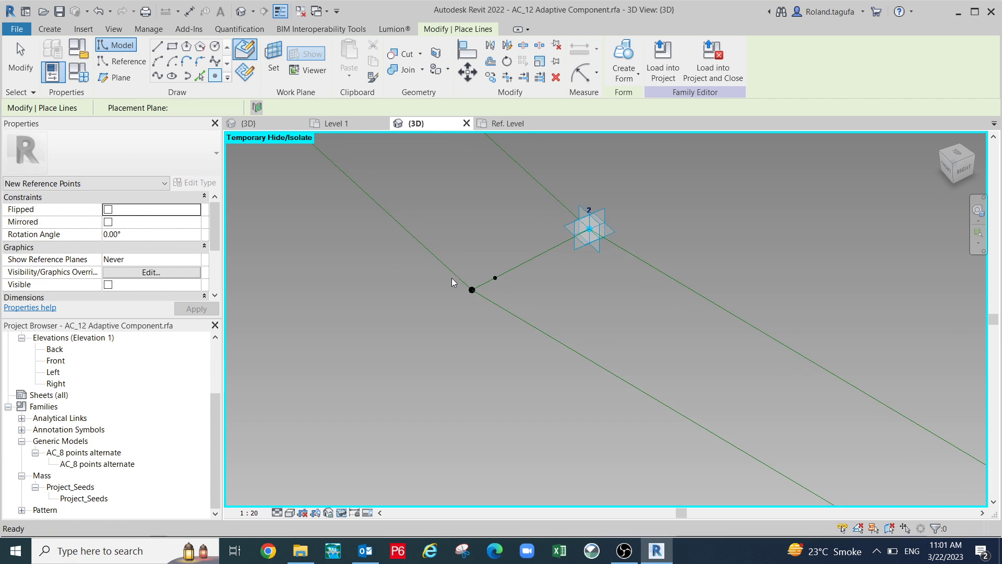
{"action": "key", "text": "Escape"}
{"action": "key", "text": "Escape"}
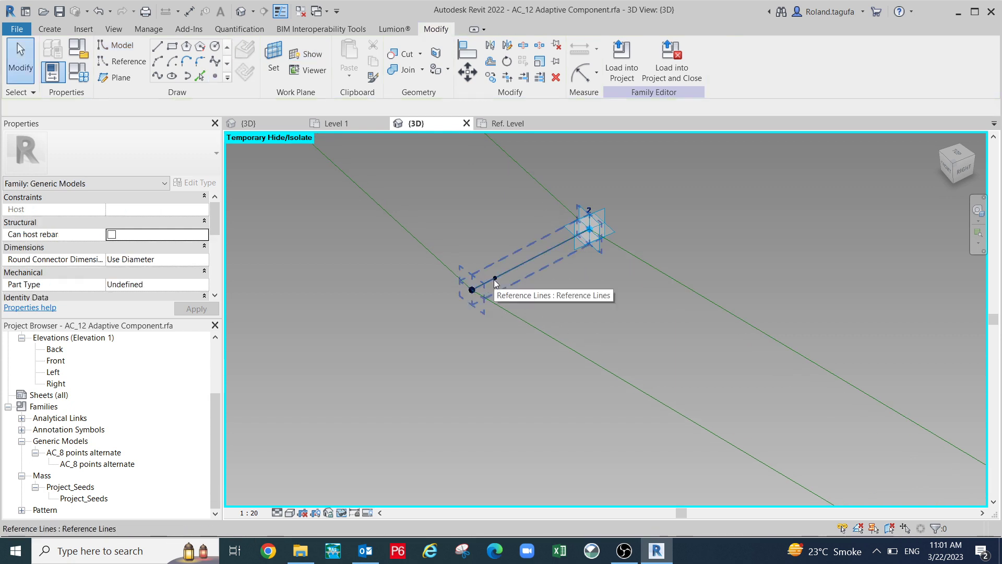
Select the new reference point beside point 2, review its dimension and measurement properties, and deselect it.
{"action": "left_click", "coordinate": [515, 295]}
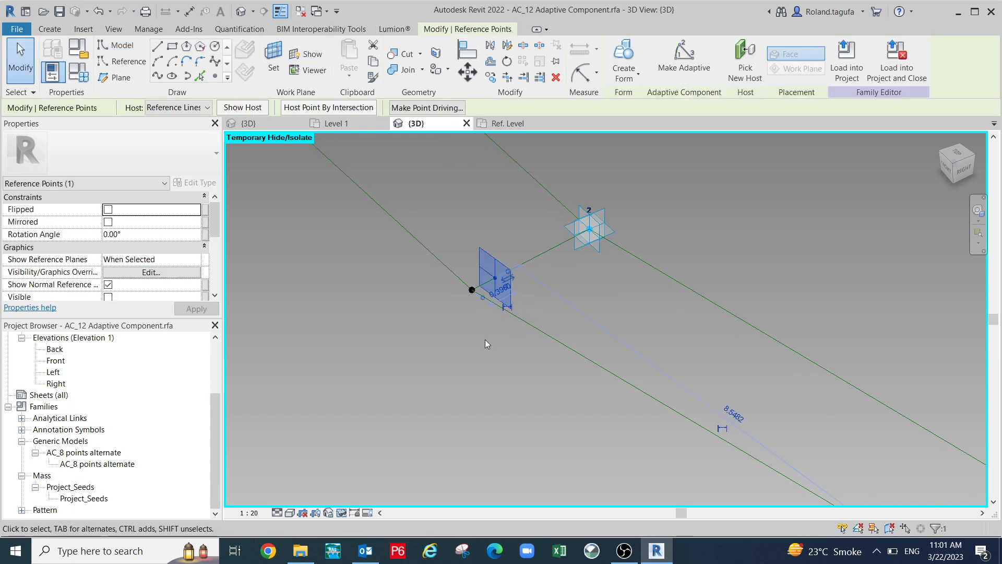
{"action": "mouse_move", "coordinate": [217, 219]}
{"action": "left_mouse_down"}
{"action": "mouse_move", "coordinate": [218, 235]}
{"action": "mouse_move", "coordinate": [217, 219]}
{"action": "left_mouse_up"}
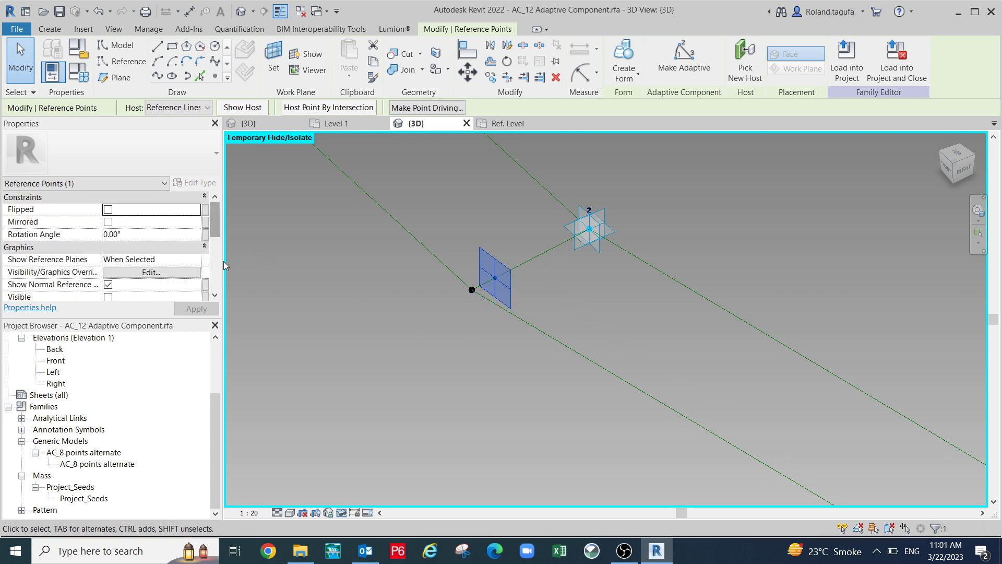
{"action": "scroll", "coordinate": [217, 261], "scroll_direction": "down", "scroll_amount": 4}
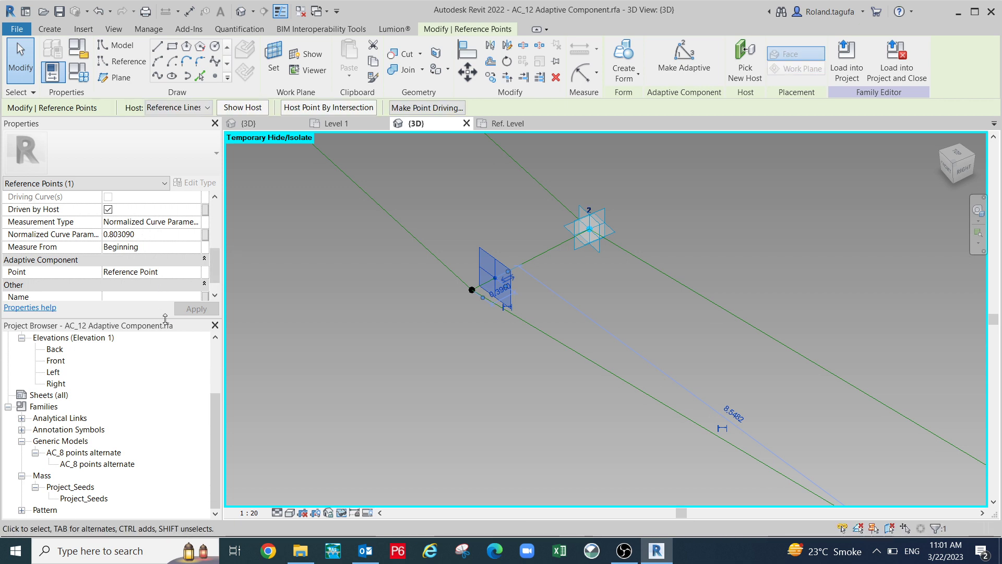
{"action": "left_click_drag", "start_coordinate": [165, 328], "coordinate": [165, 385]}
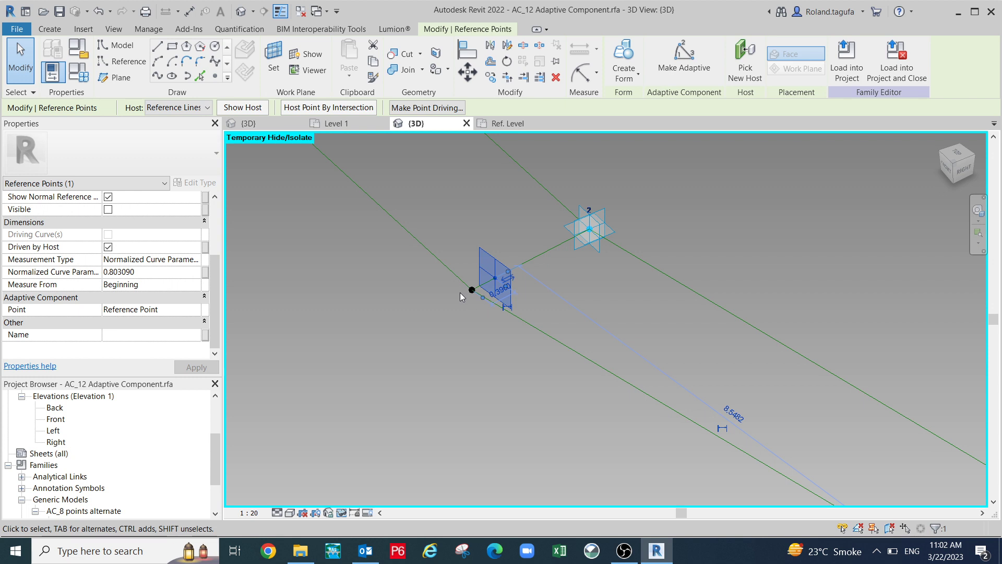
{"action": "scroll", "coordinate": [617, 324], "scroll_direction": "down", "scroll_amount": 1}
{"action": "middle_click_drag", "start_coordinate": [575, 303], "coordinate": [483, 243]}
{"action": "middle_click_drag", "start_coordinate": [735, 426], "coordinate": [766, 455]}
{"action": "middle_click_drag", "start_coordinate": [682, 386], "coordinate": [693, 382]}
{"action": "scroll", "coordinate": [512, 318], "scroll_direction": "up", "scroll_amount": 1}
{"action": "scroll", "coordinate": [496, 317], "scroll_direction": "up", "scroll_amount": 2}
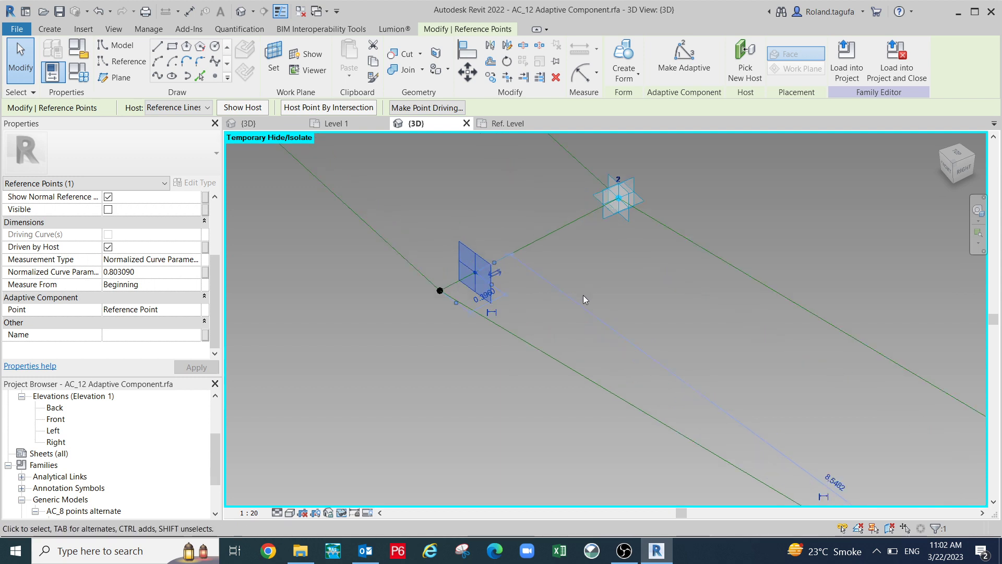
{"action": "left_click", "coordinate": [581, 294]}
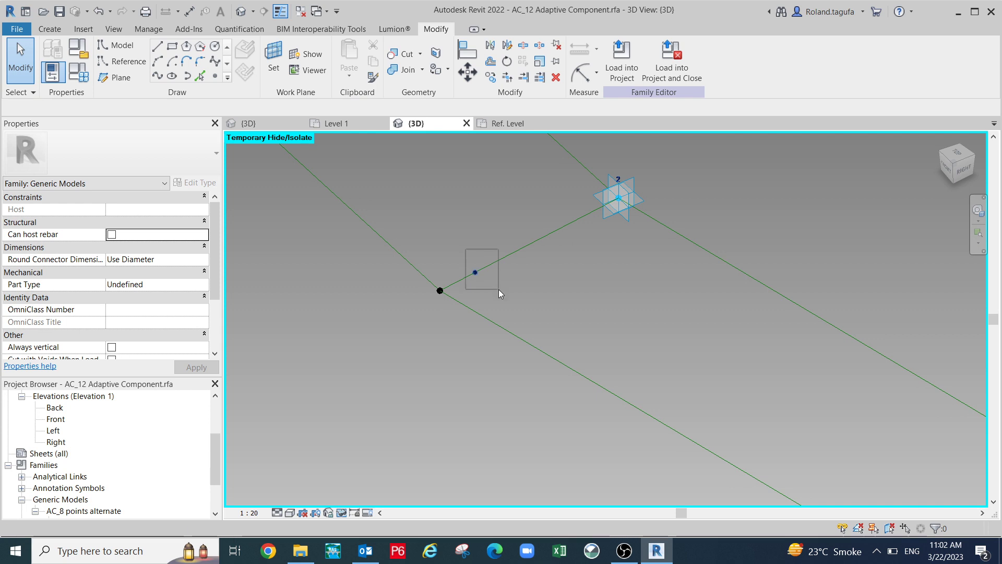
Set the new reference point's measurement type to Segment Length and associate its segment length with the SL_Bottom parameter.
{"action": "left_click", "coordinate": [498, 288]}
{"action": "left_click_drag", "start_coordinate": [214, 274], "coordinate": [225, 316]}
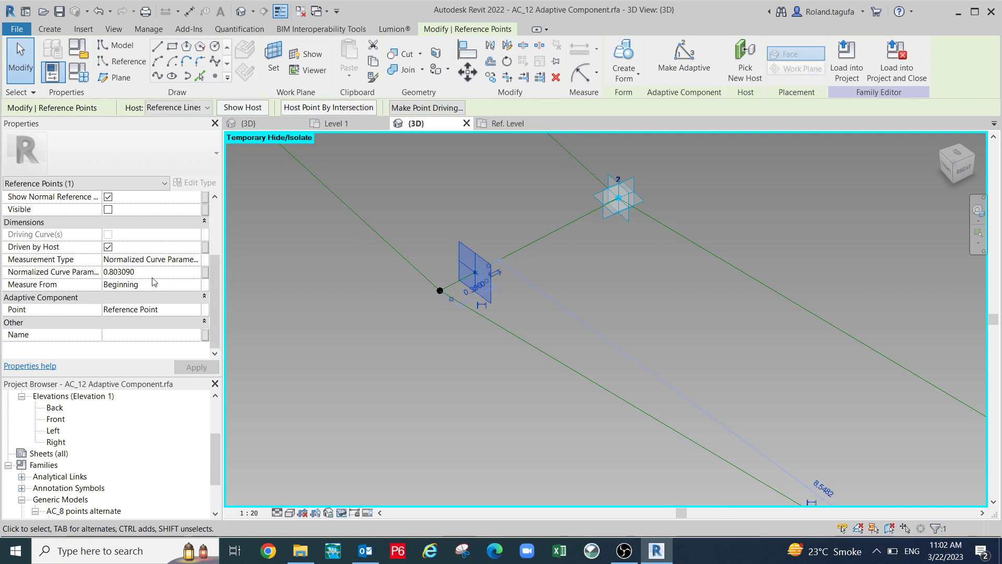
{"action": "left_click", "coordinate": [192, 260]}
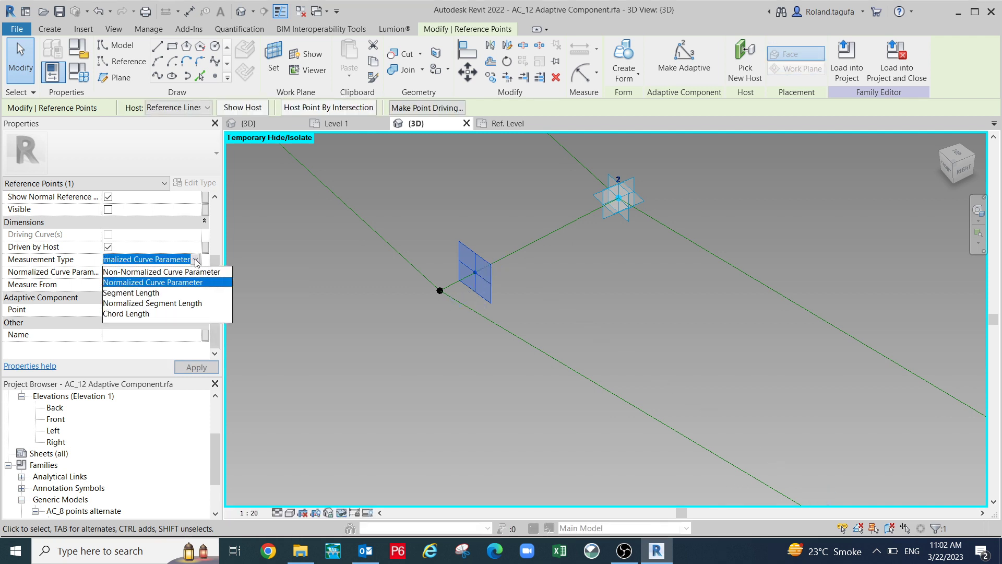
{"action": "left_click", "coordinate": [151, 293]}
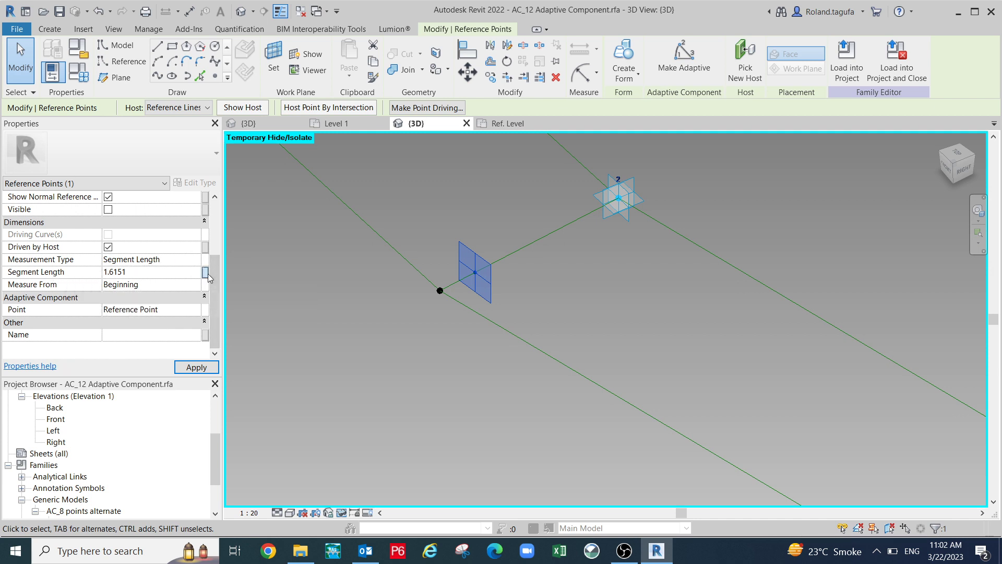
{"action": "left_click", "coordinate": [204, 272]}
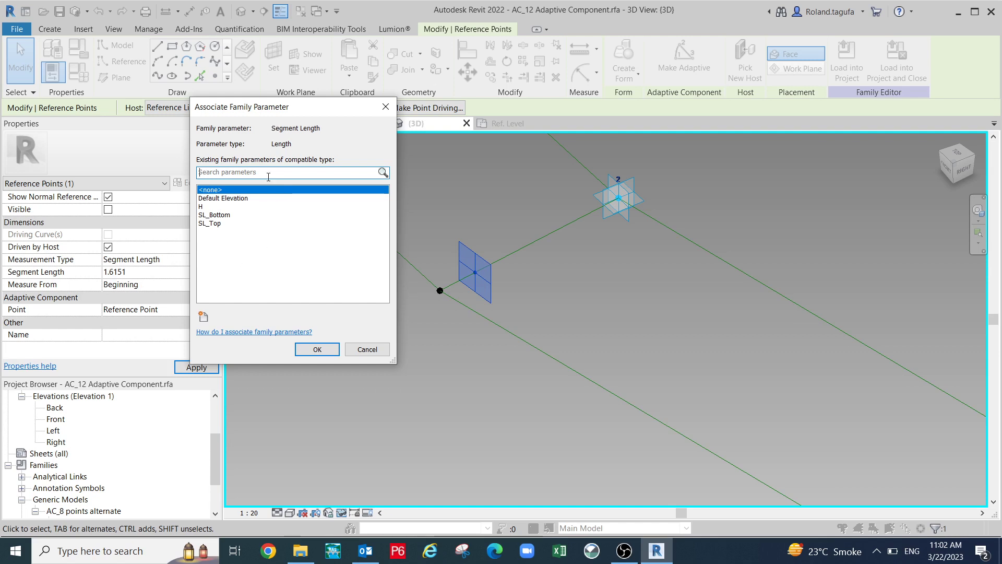
{"action": "left_click", "coordinate": [213, 215]}
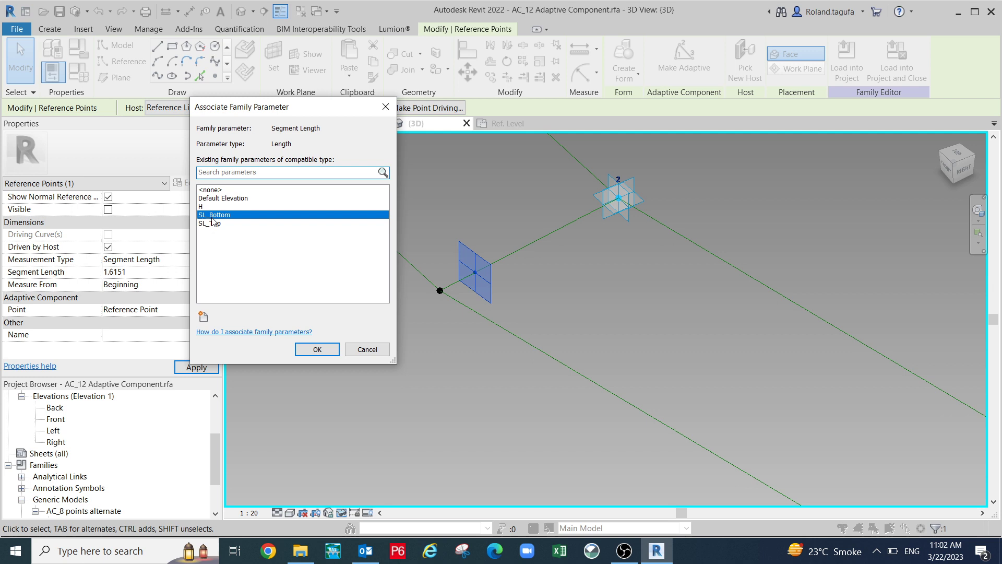
{"action": "left_click", "coordinate": [317, 349]}
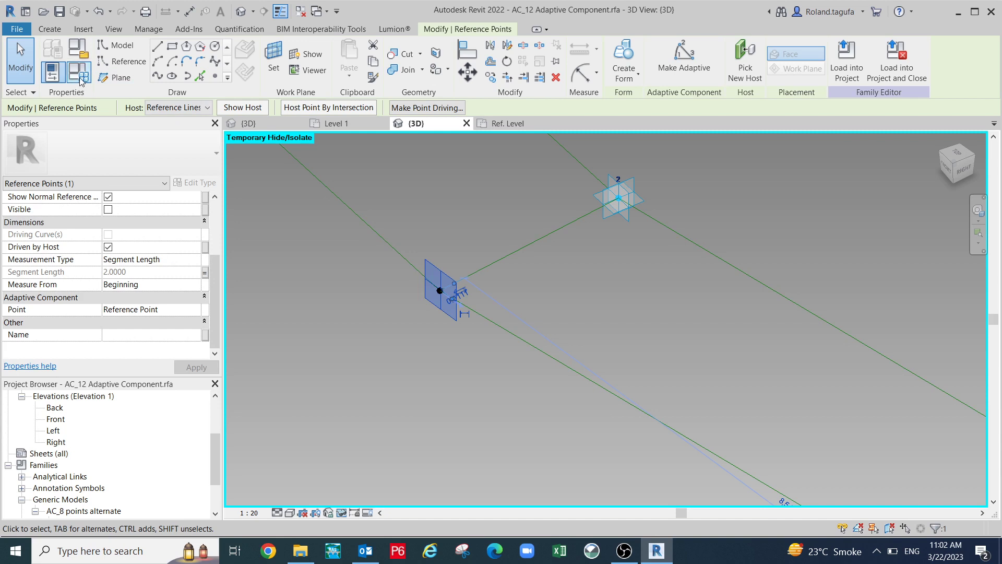
Reduce the SL_Bottom value in the family types and apply it so the hosted point moves along point 2's connecting line.
{"action": "left_click", "coordinate": [78, 53]}
{"action": "left_click", "coordinate": [260, 199]}
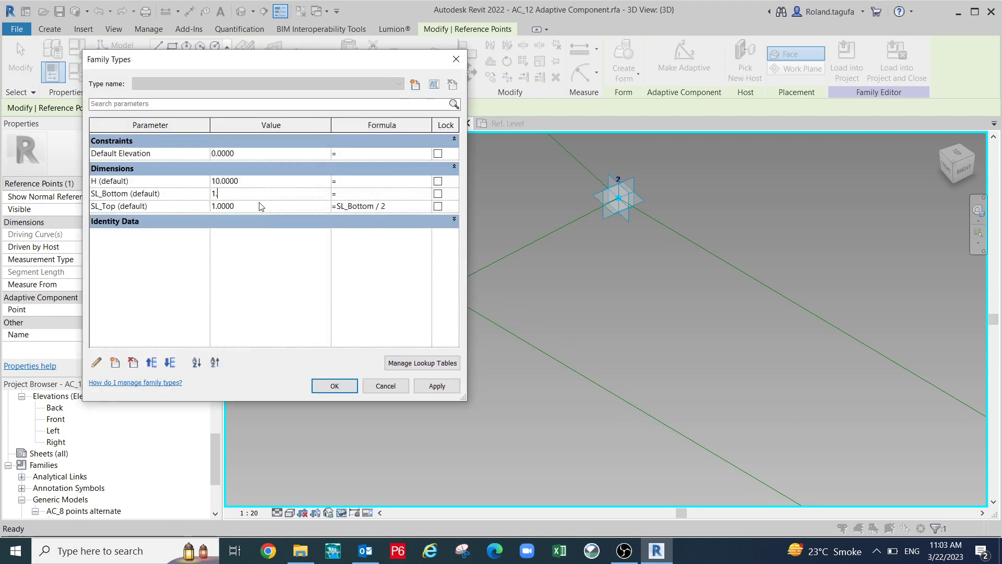
{"action": "left_click", "coordinate": [437, 386]}
{"action": "left_click", "coordinate": [335, 386]}
{"action": "middle_click_drag", "start_coordinate": [544, 302], "coordinate": [555, 259]}
{"action": "middle_click_drag", "start_coordinate": [420, 187], "coordinate": [413, 198]}
{"action": "middle_click_drag", "start_coordinate": [610, 347], "coordinate": [569, 326]}
{"action": "middle_click_drag", "start_coordinate": [654, 359], "coordinate": [694, 413]}
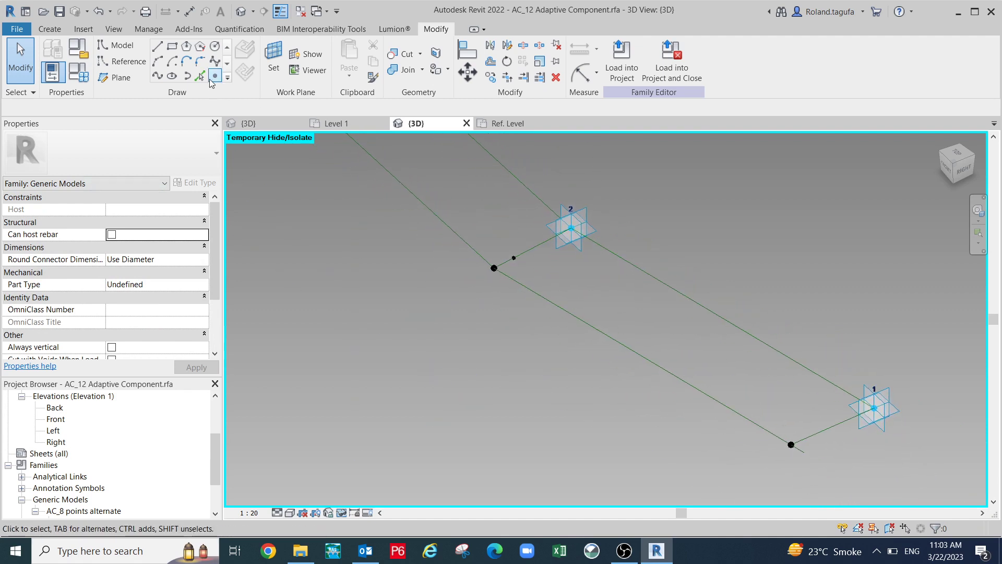
Place reference points on the short reference lines at adaptive points 1 and 3, near their outer ends.
{"action": "left_click", "coordinate": [214, 76]}
{"action": "scroll", "coordinate": [731, 400], "scroll_direction": "up", "scroll_amount": 2}
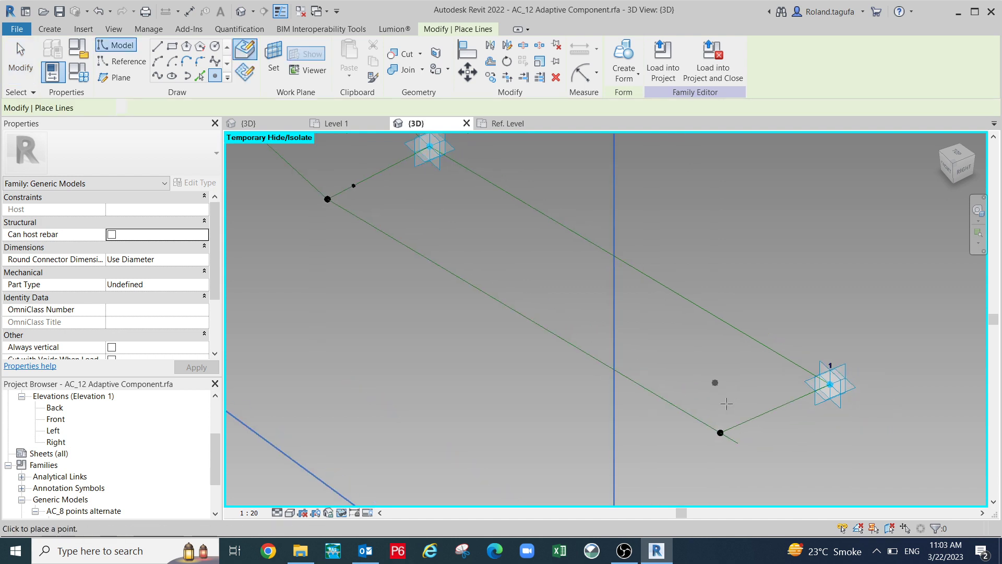
{"action": "left_click", "coordinate": [746, 421]}
{"action": "scroll", "coordinate": [522, 369], "scroll_direction": "down", "scroll_amount": 1}
{"action": "middle_click_drag", "start_coordinate": [518, 368], "coordinate": [705, 477]}
{"action": "middle_click_drag", "start_coordinate": [481, 337], "coordinate": [757, 421]}
{"action": "scroll", "coordinate": [733, 445], "scroll_direction": "up", "scroll_amount": 3}
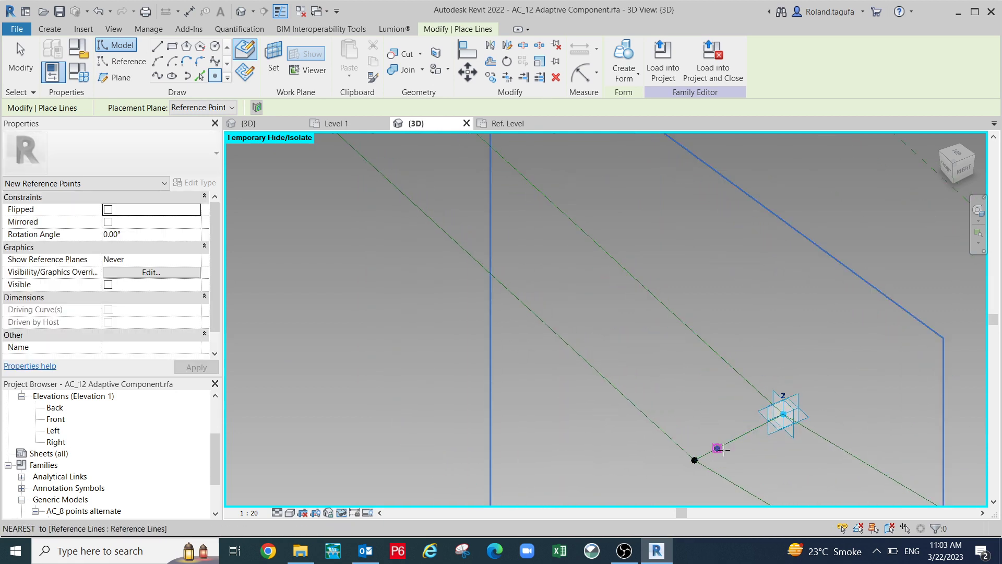
{"action": "middle_click_drag", "start_coordinate": [716, 448], "coordinate": [468, 222], "text": "shift"}
{"action": "left_click", "coordinate": [468, 223]}
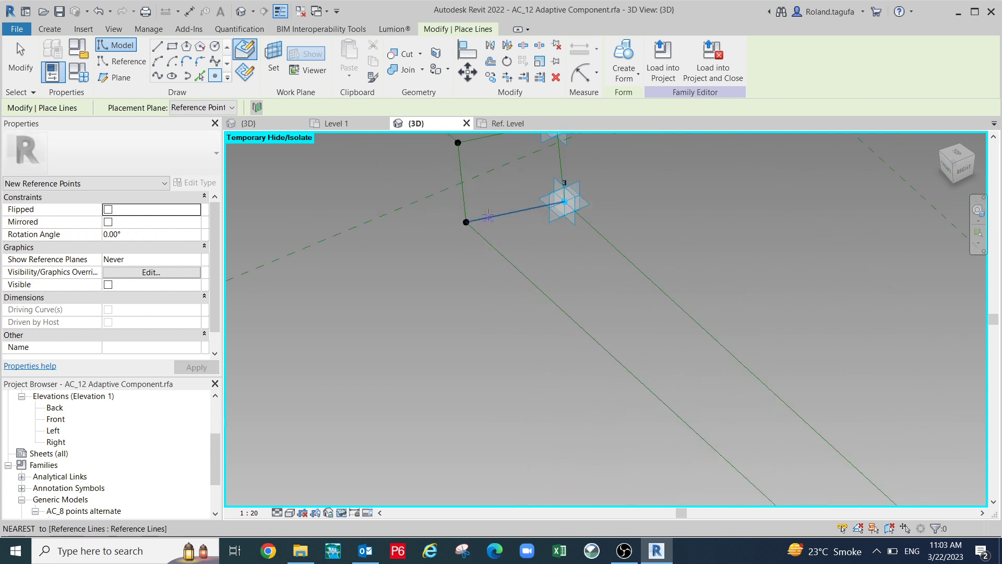
Place reference points near the outer ends of the short reference lines at adaptive points 4 through 9.
{"action": "middle_click_drag", "start_coordinate": [461, 316], "coordinate": [459, 455]}
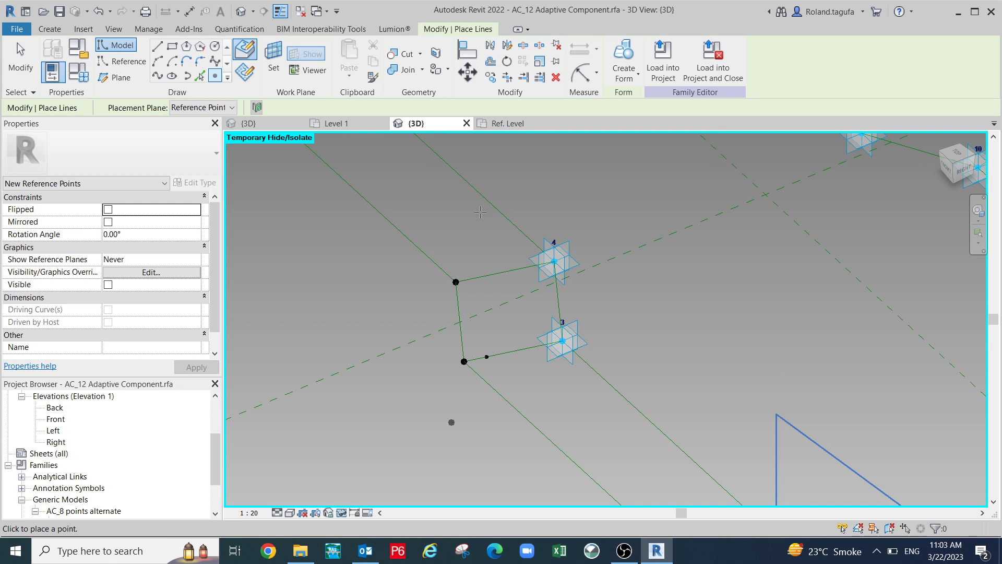
{"action": "middle_click_drag", "start_coordinate": [470, 262], "coordinate": [468, 237]}
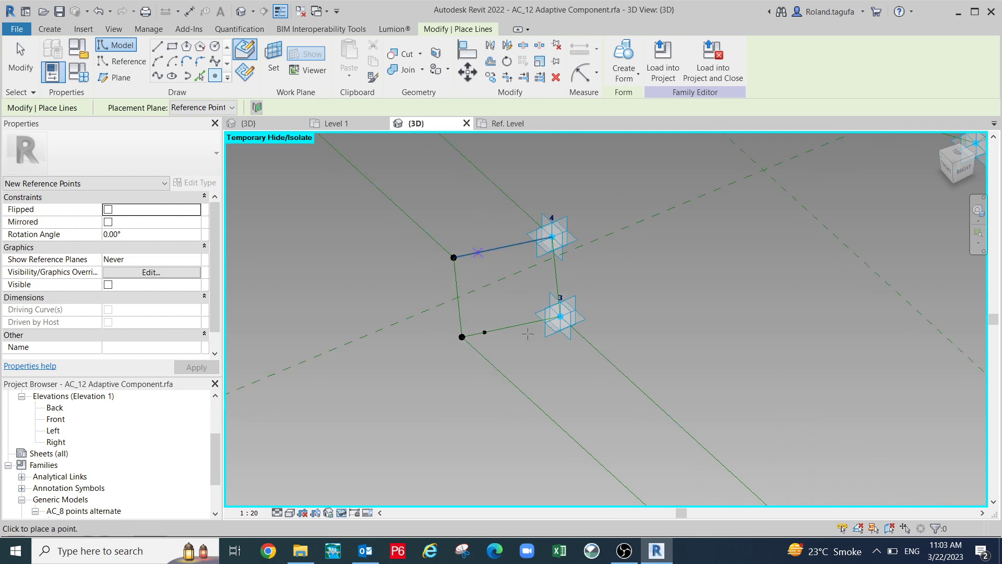
{"action": "scroll", "coordinate": [453, 291], "scroll_direction": "down", "scroll_amount": 2}
{"action": "middle_click_drag", "start_coordinate": [462, 309], "coordinate": [529, 431]}
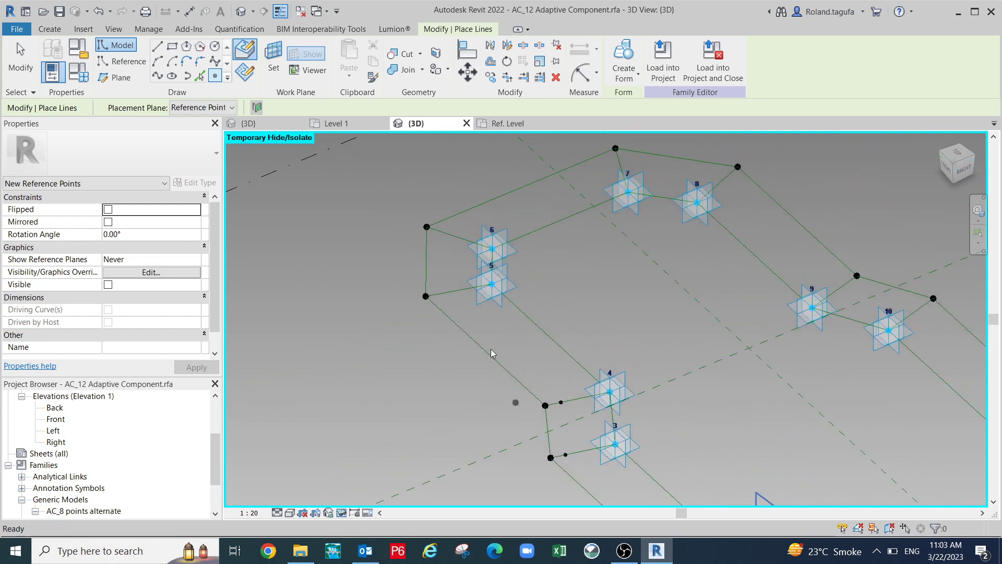
{"action": "middle_click_drag", "start_coordinate": [443, 287], "coordinate": [441, 281]}
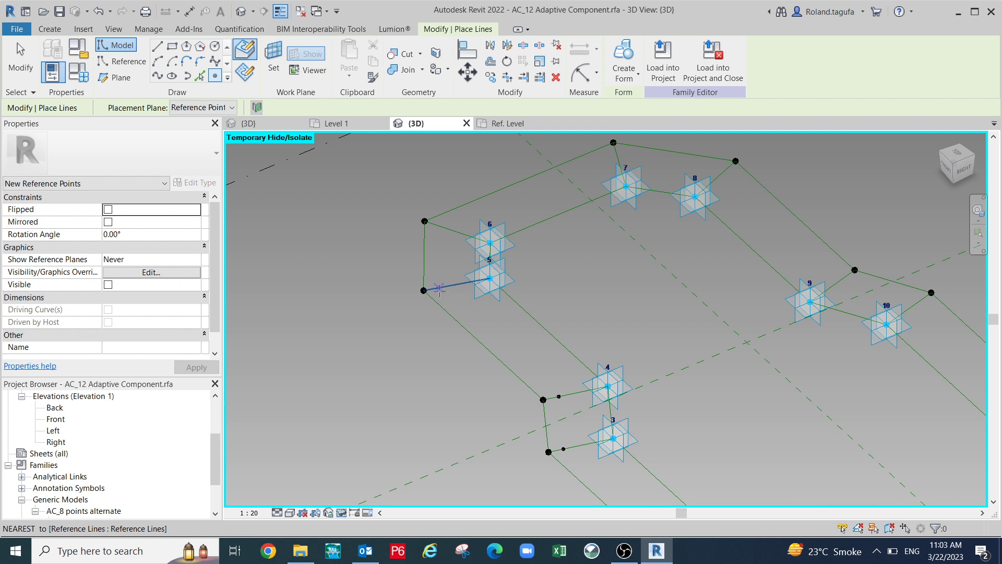
{"action": "middle_click_drag", "start_coordinate": [504, 215], "coordinate": [391, 338]}
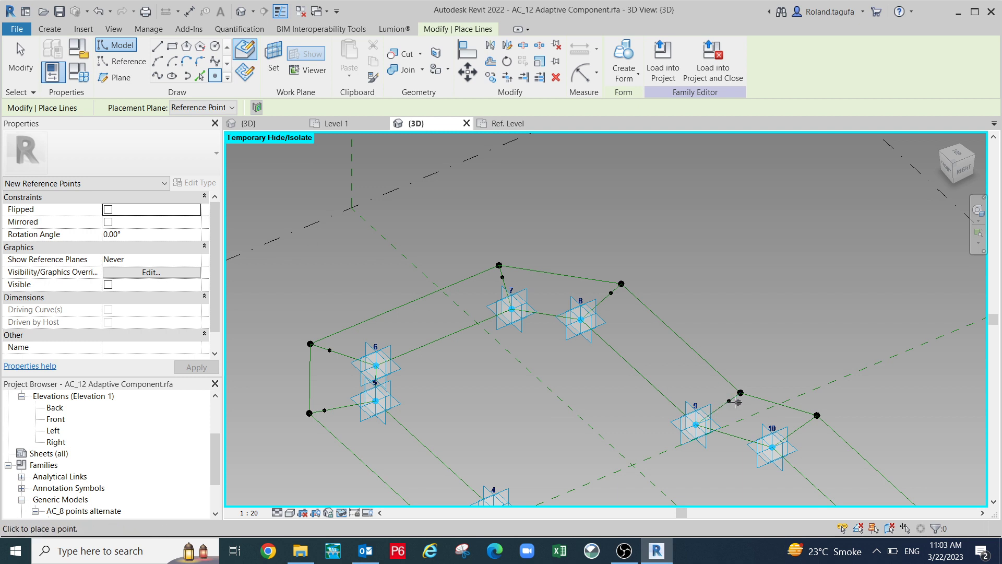
Place reference points near the outer ends of the short reference lines at adaptive points 10, 11 and 12.
{"action": "middle_click_drag", "start_coordinate": [737, 402], "coordinate": [626, 346]}
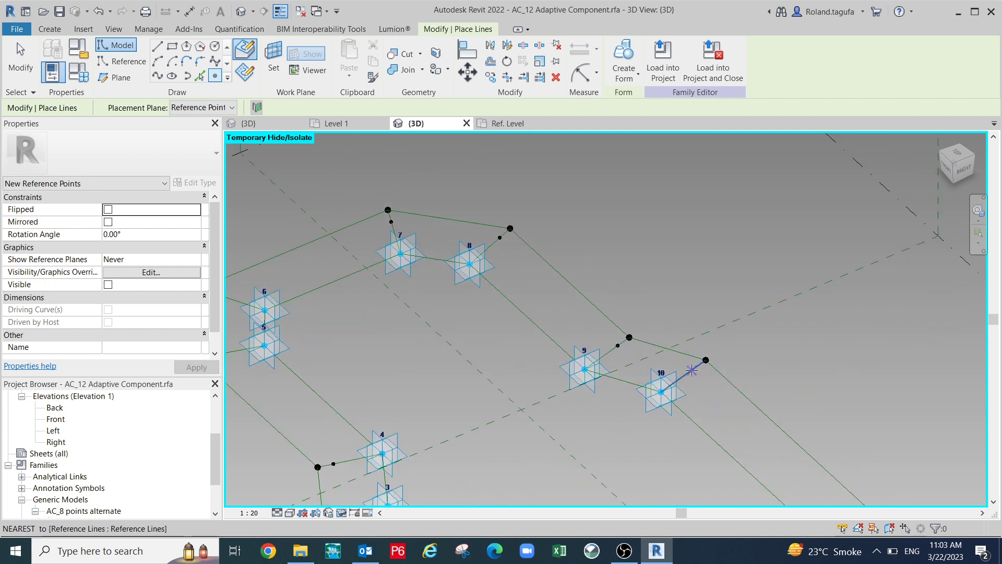
{"action": "middle_click_drag", "start_coordinate": [704, 380], "coordinate": [491, 249]}
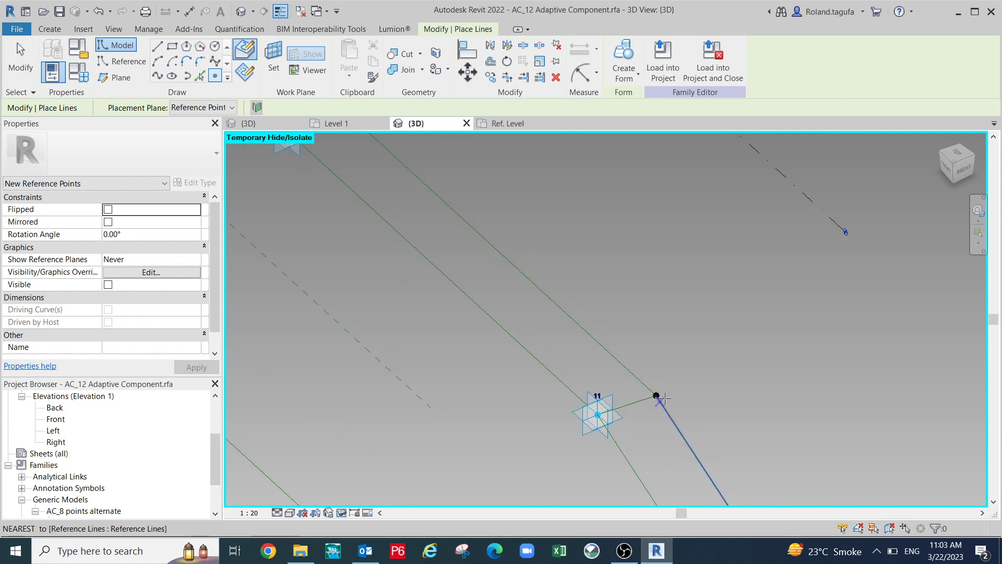
{"action": "left_click", "coordinate": [641, 403]}
{"action": "middle_click_drag", "start_coordinate": [642, 404], "coordinate": [503, 281]}
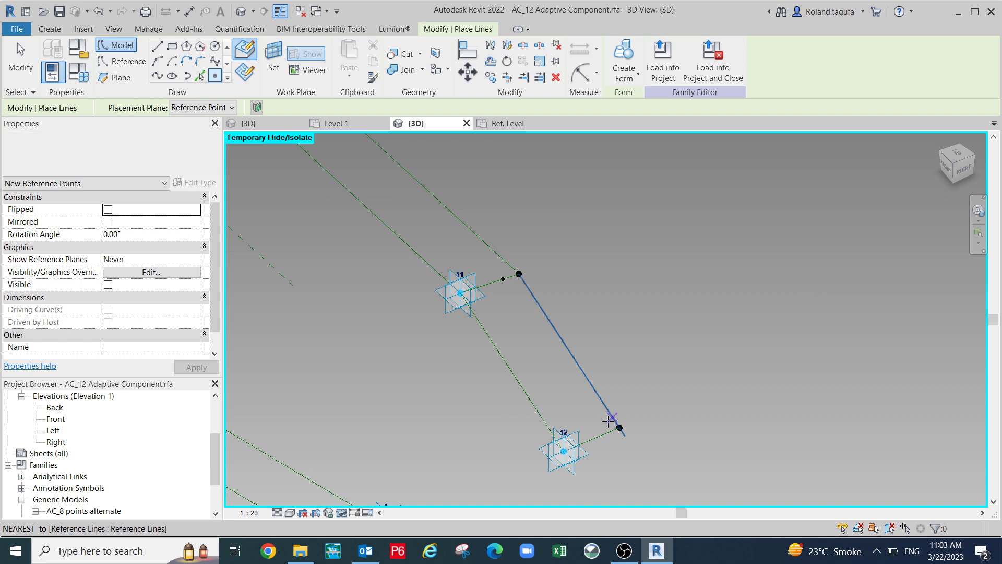
{"action": "left_click", "coordinate": [607, 437]}
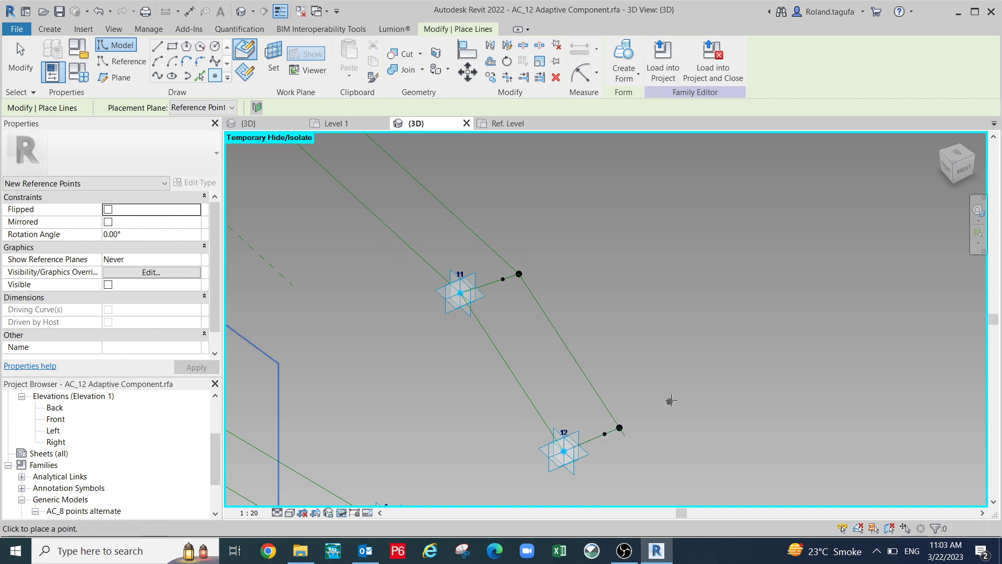
{"action": "scroll", "coordinate": [574, 433], "scroll_direction": "down", "scroll_amount": 6}
{"action": "key", "text": "Escape"}
Set the hosted reference point near adaptive point 1 to measure by Segment Length and associate that length with the SL_Bottom parameter.
{"action": "scroll", "coordinate": [574, 397], "scroll_direction": "up", "scroll_amount": 6}
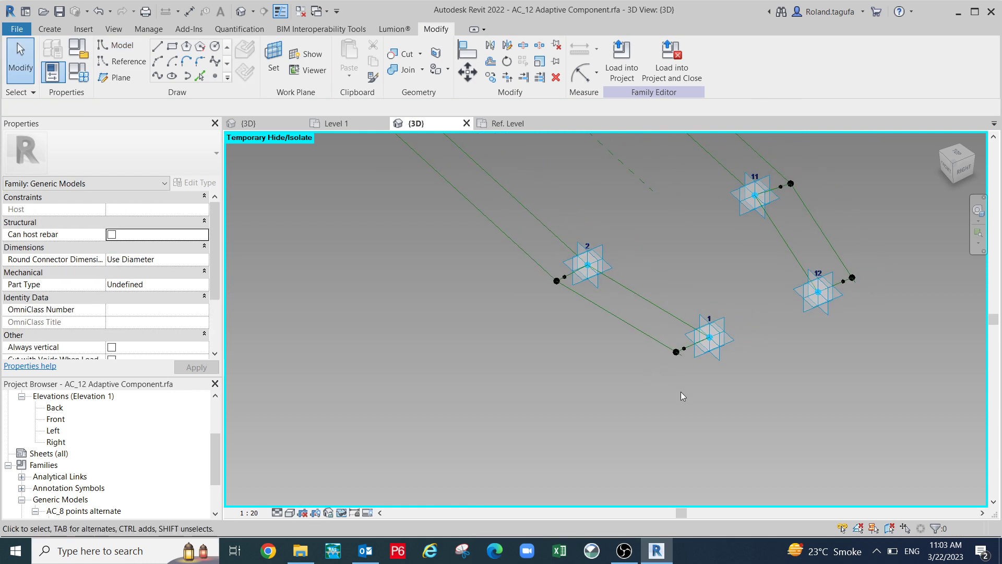
{"action": "scroll", "coordinate": [679, 366], "scroll_direction": "up", "scroll_amount": 5}
{"action": "left_click_drag", "start_coordinate": [660, 313], "coordinate": [685, 350]}
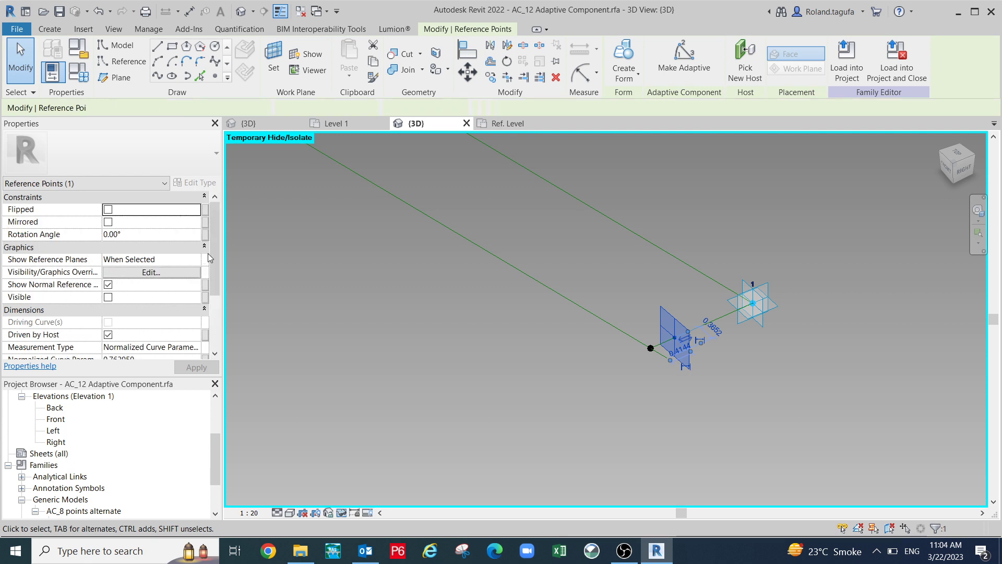
{"action": "left_click_drag", "start_coordinate": [213, 251], "coordinate": [216, 285]}
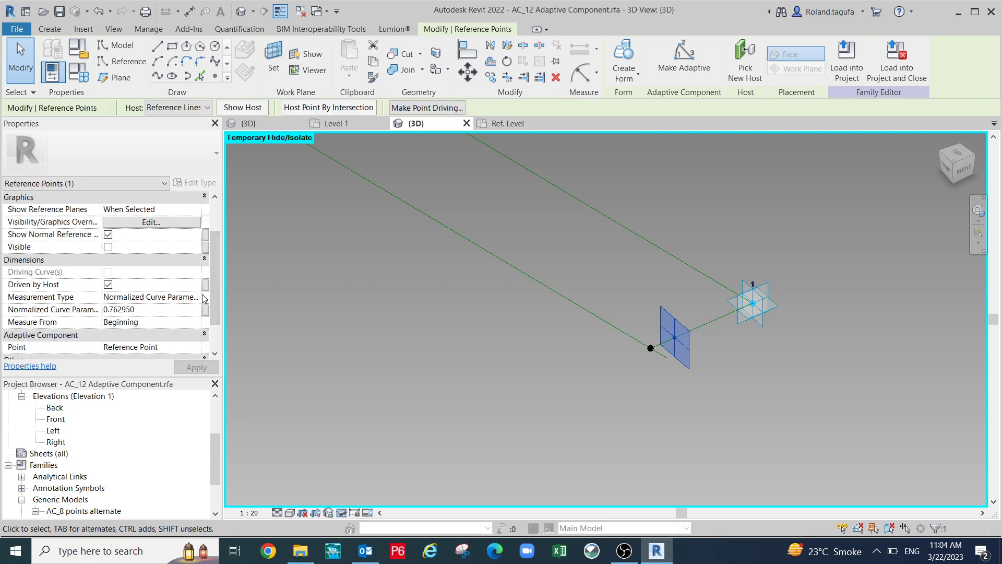
{"action": "left_click", "coordinate": [198, 300]}
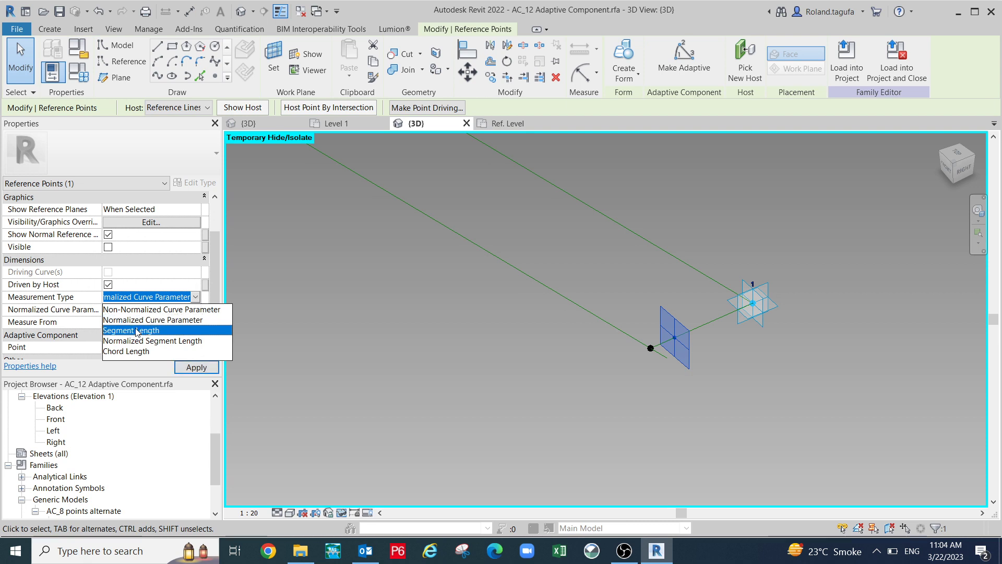
{"action": "left_click", "coordinate": [150, 330]}
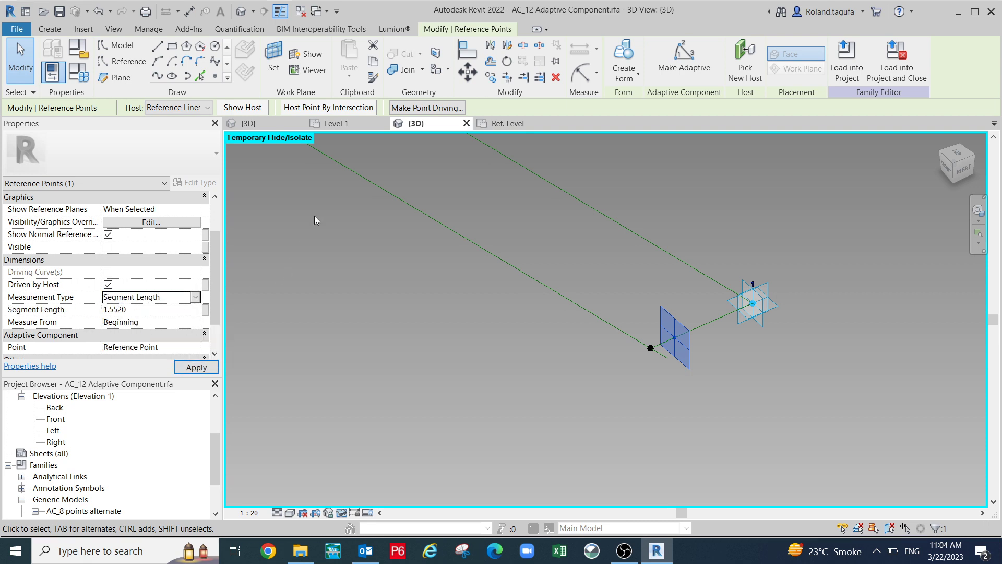
{"action": "left_click", "coordinate": [206, 311]}
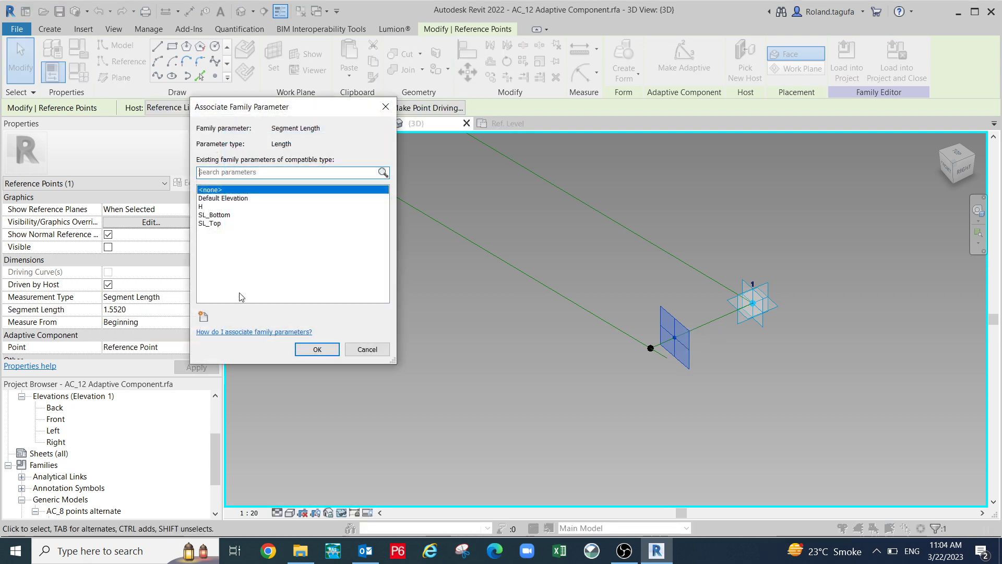
{"action": "left_click", "coordinate": [218, 217]}
{"action": "left_click", "coordinate": [317, 349]}
Set the hosted reference point near adaptive point 3 to measure by Segment Length and associate that length with the SL_Bottom parameter.
{"action": "scroll", "coordinate": [444, 335], "scroll_direction": "down", "scroll_amount": 2}
{"action": "middle_click_drag", "start_coordinate": [447, 333], "coordinate": [599, 469]}
{"action": "key", "text": "Tab"}
{"action": "scroll", "coordinate": [454, 311], "scroll_direction": "down", "scroll_amount": 1}
{"action": "scroll", "coordinate": [437, 309], "scroll_direction": "down", "scroll_amount": 2}
{"action": "middle_click_drag", "start_coordinate": [437, 309], "coordinate": [340, 215]}
{"action": "middle_click_drag", "start_coordinate": [527, 326], "coordinate": [633, 464]}
{"action": "scroll", "coordinate": [536, 347], "scroll_direction": "up", "scroll_amount": 3}
{"action": "scroll", "coordinate": [407, 277], "scroll_direction": "up", "scroll_amount": 2}
{"action": "middle_click_drag", "start_coordinate": [362, 309], "coordinate": [399, 391]}
{"action": "scroll", "coordinate": [383, 286], "scroll_direction": "up", "scroll_amount": 2}
{"action": "scroll", "coordinate": [346, 237], "scroll_direction": "up", "scroll_amount": 2}
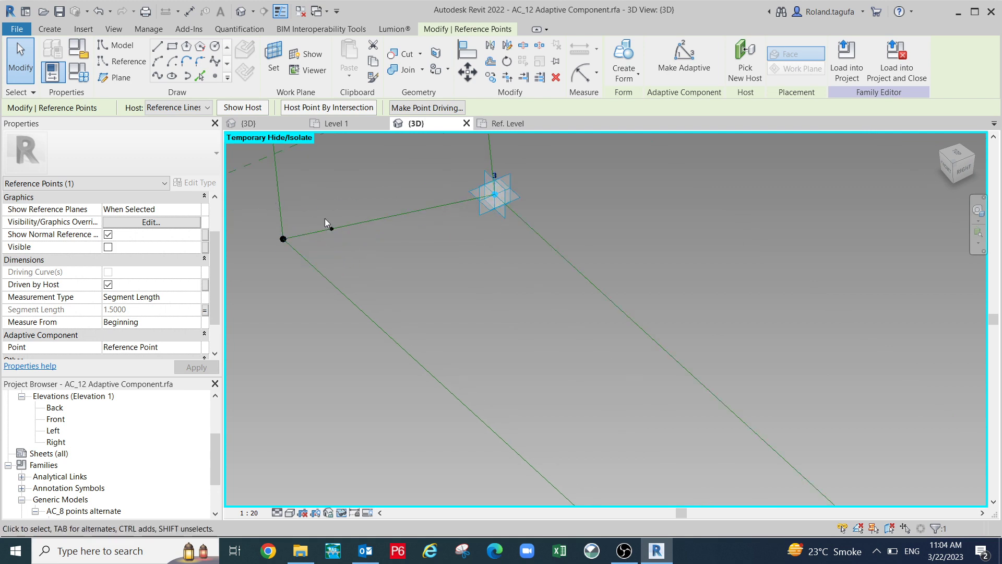
{"action": "left_click", "coordinate": [342, 240]}
{"action": "left_click", "coordinate": [331, 229]}
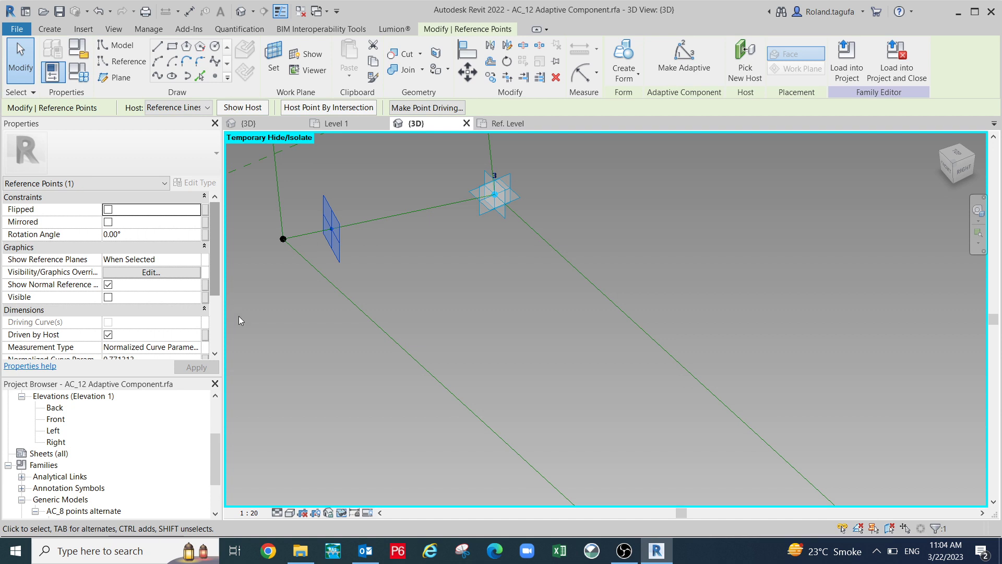
{"action": "scroll", "coordinate": [218, 307], "scroll_direction": "down", "scroll_amount": 2}
{"action": "left_click", "coordinate": [196, 297]}
{"action": "left_click", "coordinate": [195, 296]}
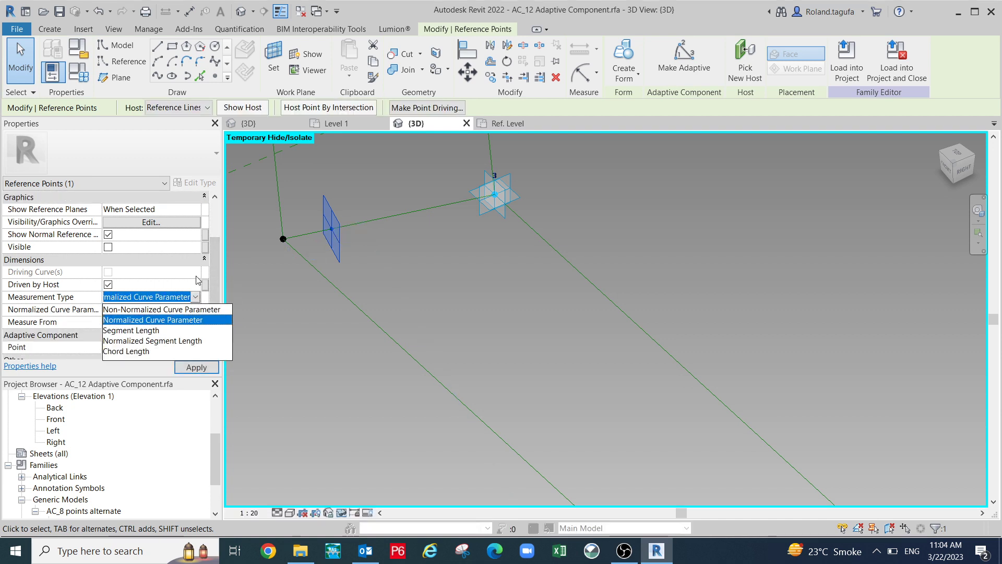
{"action": "left_click", "coordinate": [116, 331]}
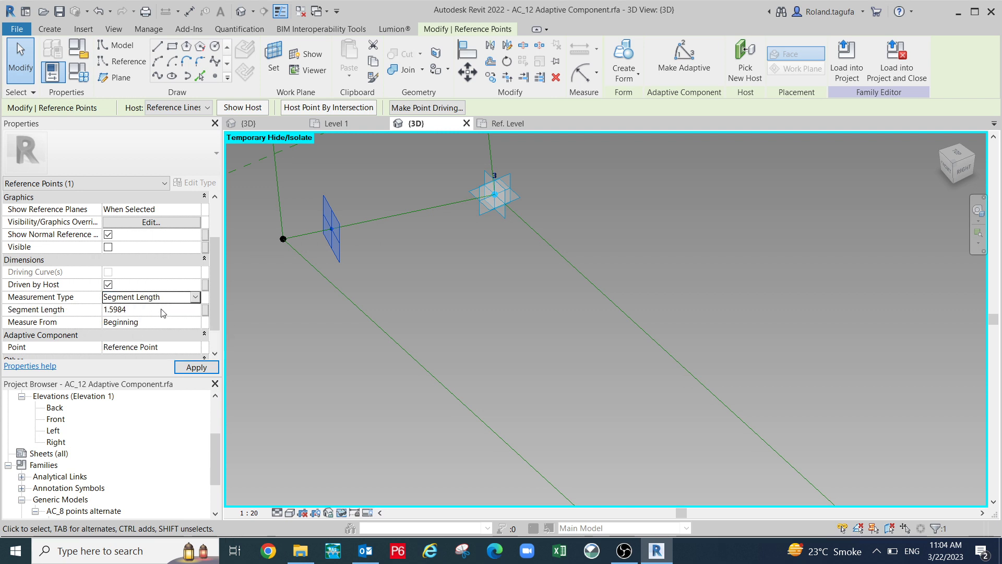
{"action": "left_click", "coordinate": [205, 310]}
{"action": "left_click", "coordinate": [220, 216]}
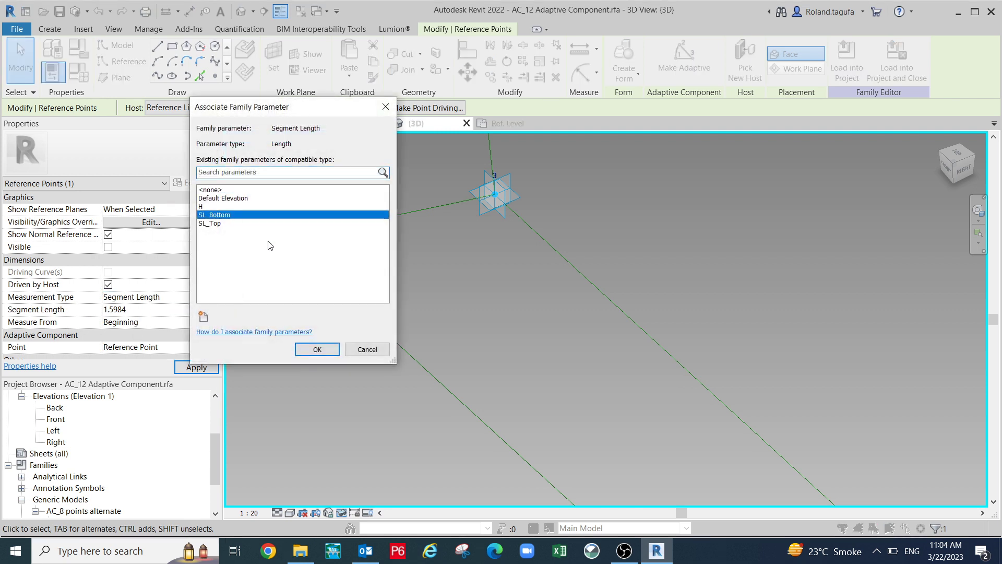
{"action": "left_click", "coordinate": [317, 348]}
Set the hosted reference point near adaptive point 4 to measure by Segment Length and associate that length with the SL_Bottom parameter.
{"action": "middle_click_drag", "start_coordinate": [327, 334], "coordinate": [377, 409]}
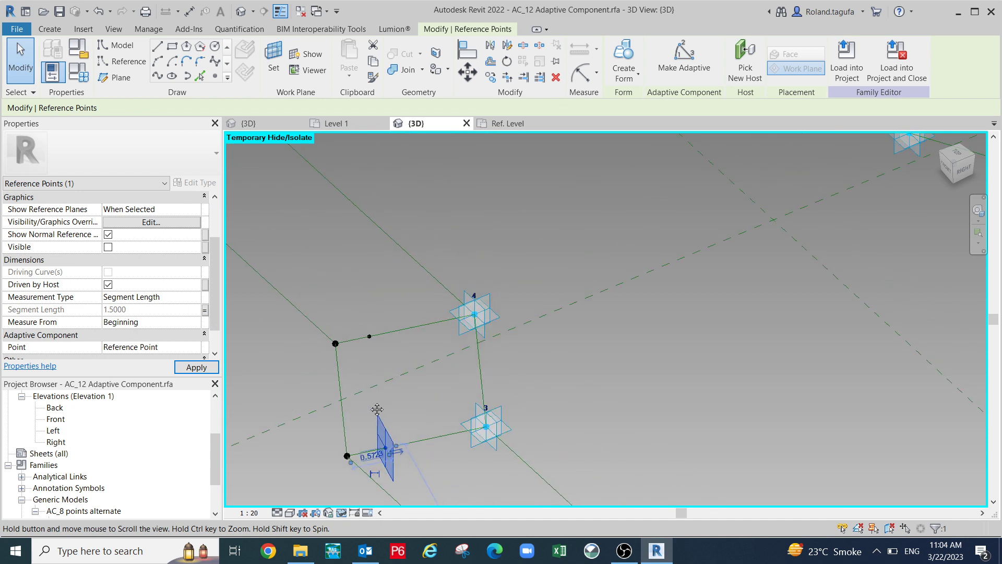
{"action": "scroll", "coordinate": [371, 339], "scroll_direction": "up", "scroll_amount": 2}
{"action": "left_click", "coordinate": [362, 301]}
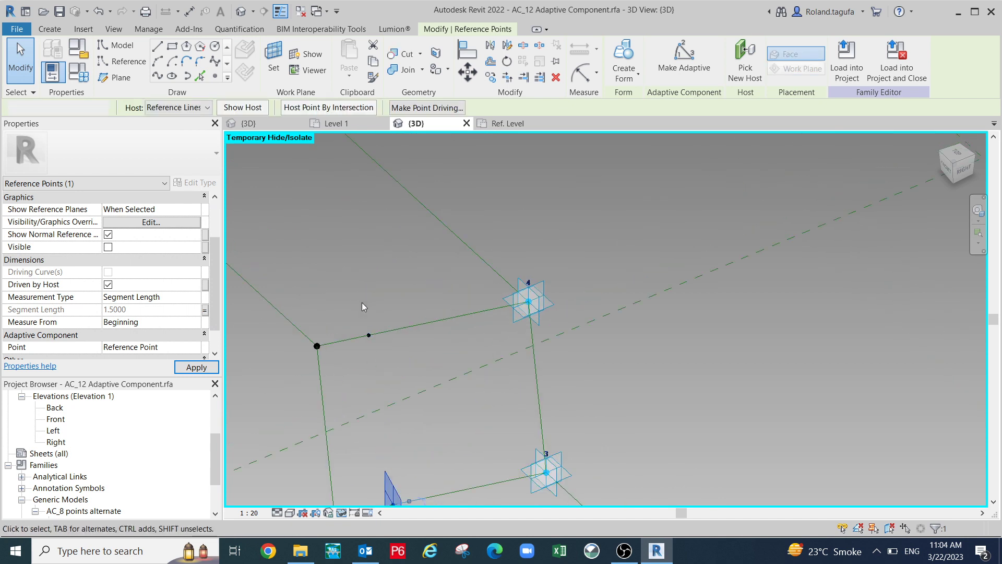
{"action": "left_click", "coordinate": [377, 378]}
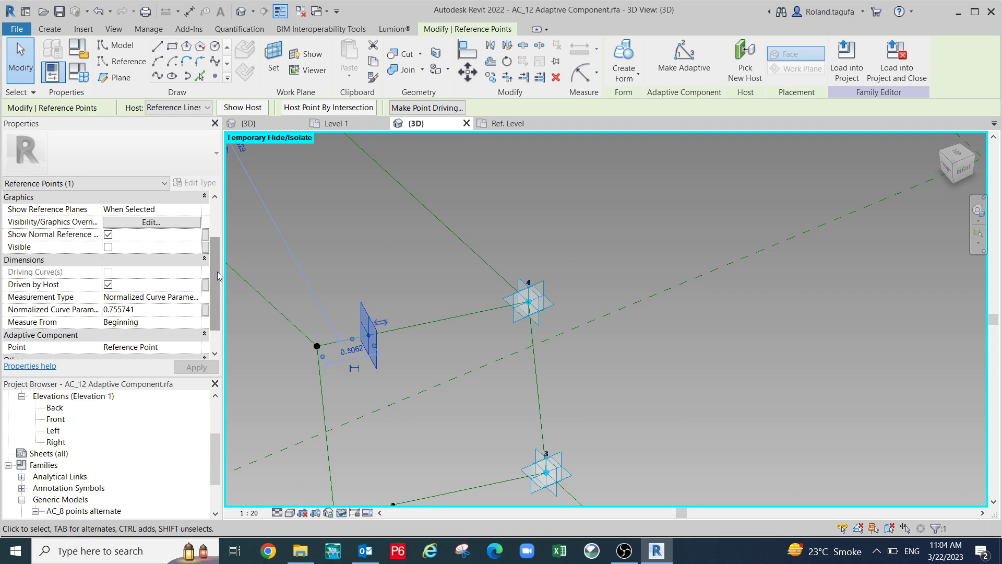
{"action": "left_click_drag", "start_coordinate": [218, 276], "coordinate": [218, 309]}
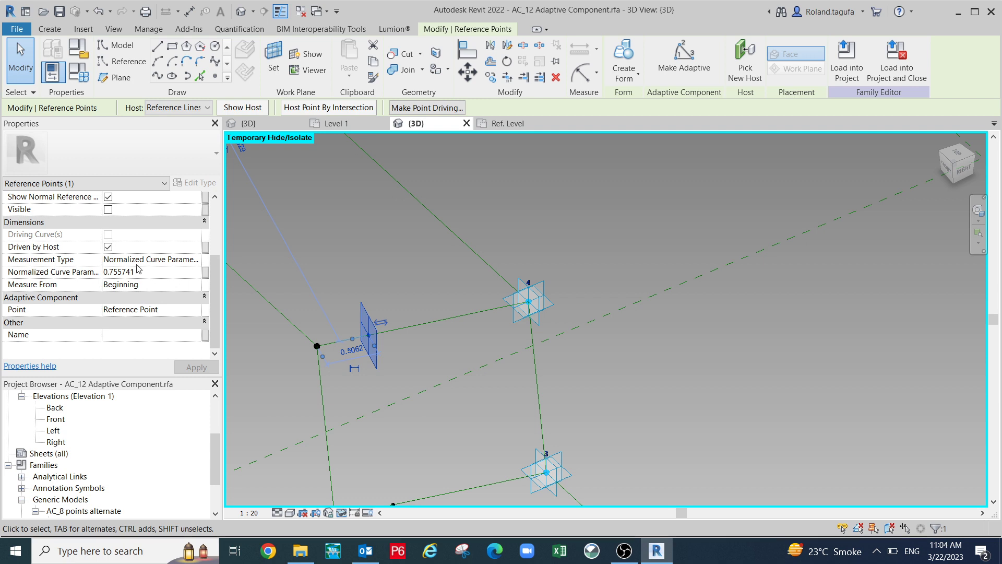
{"action": "left_click", "coordinate": [198, 261]}
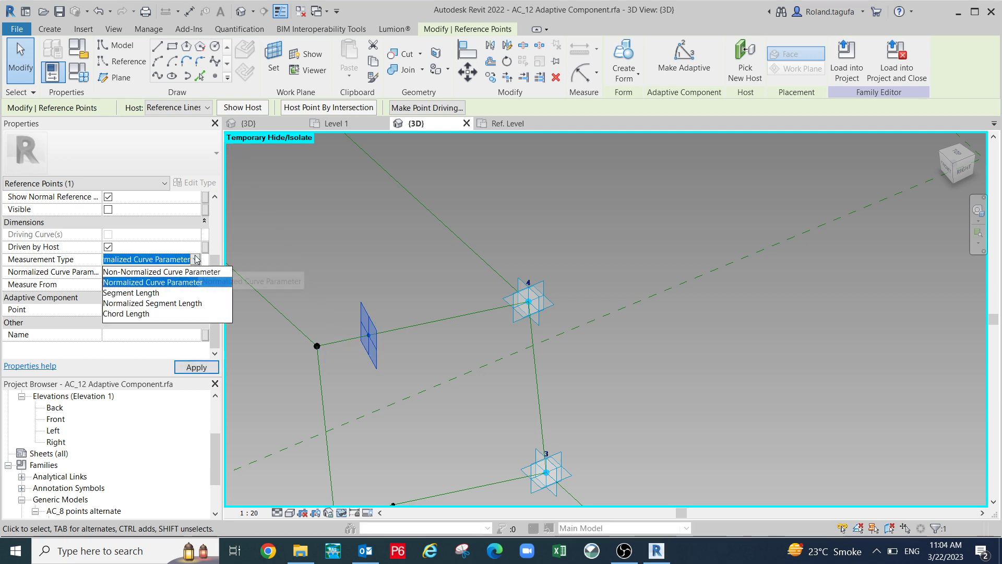
{"action": "left_click", "coordinate": [132, 294]}
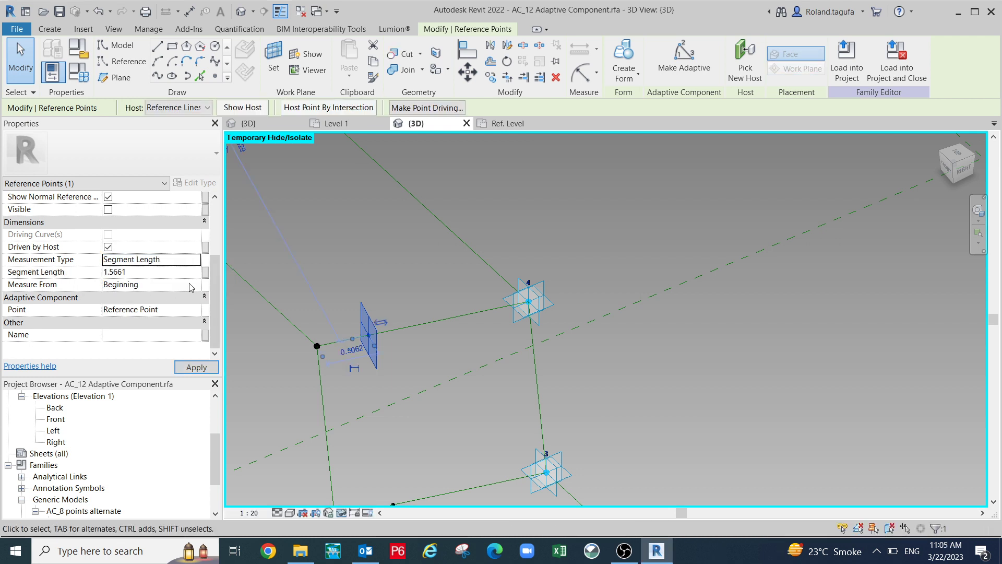
{"action": "left_click", "coordinate": [205, 272]}
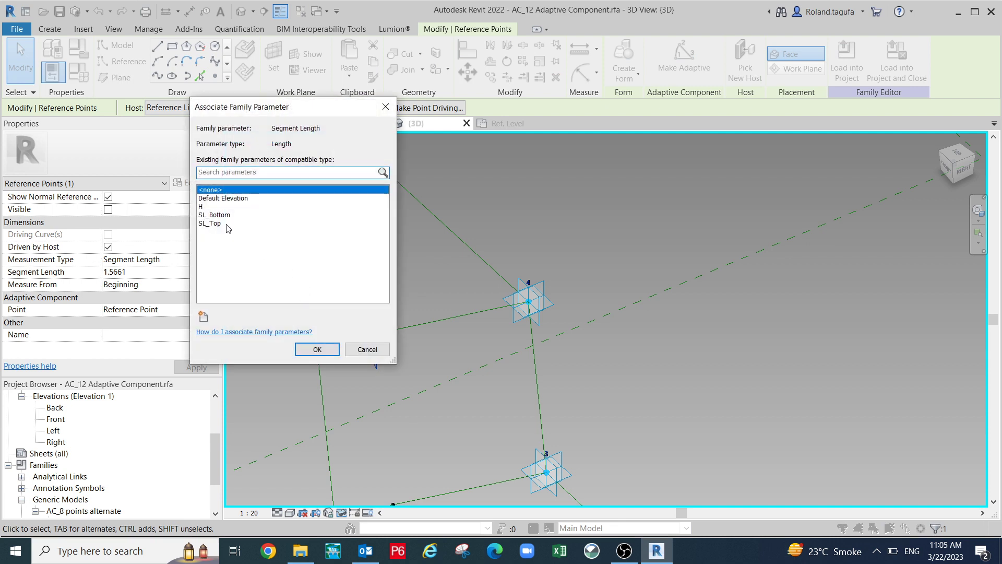
{"action": "left_click", "coordinate": [223, 217]}
{"action": "left_click", "coordinate": [323, 352]}
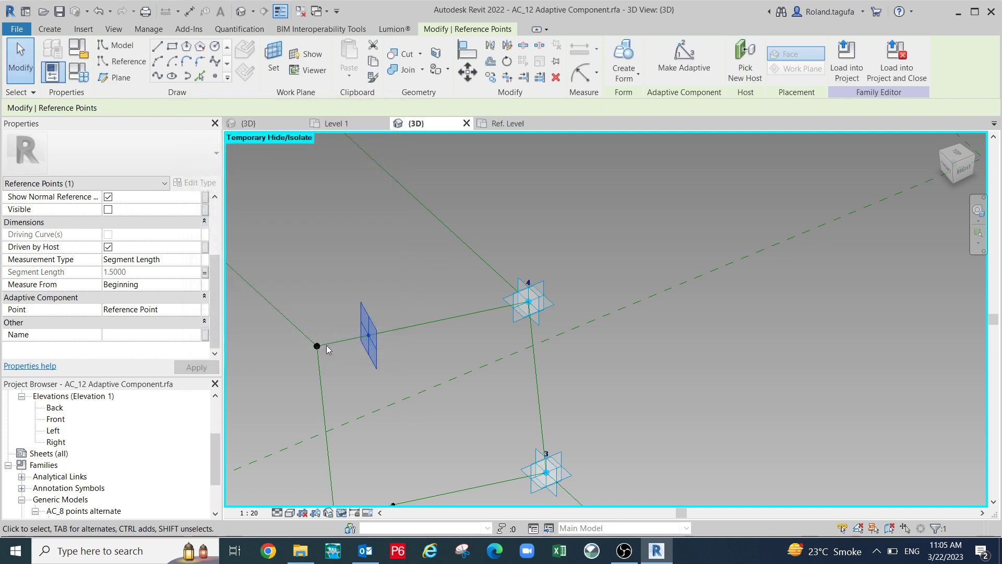
Set the hosted reference point near adaptive point 5 to measure by Segment Length and associate that length with the SL_Bottom parameter.
{"action": "scroll", "coordinate": [384, 353], "scroll_direction": "down", "scroll_amount": 2}
{"action": "middle_click_drag", "start_coordinate": [434, 388], "coordinate": [585, 494]}
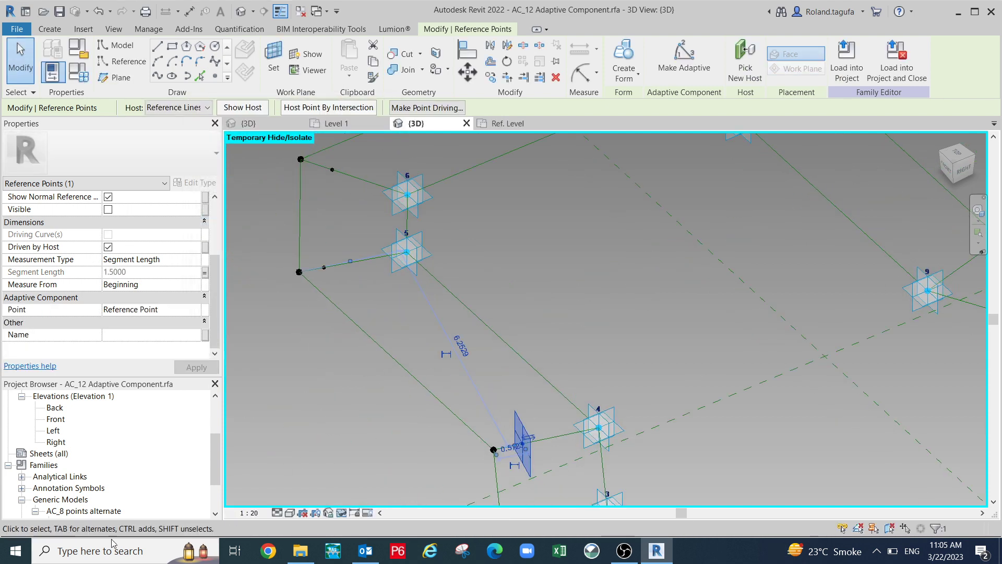
{"action": "middle_click_drag", "start_coordinate": [364, 341], "coordinate": [395, 440]}
{"action": "scroll", "coordinate": [347, 338], "scroll_direction": "up", "scroll_amount": 2}
{"action": "left_click", "coordinate": [378, 383]}
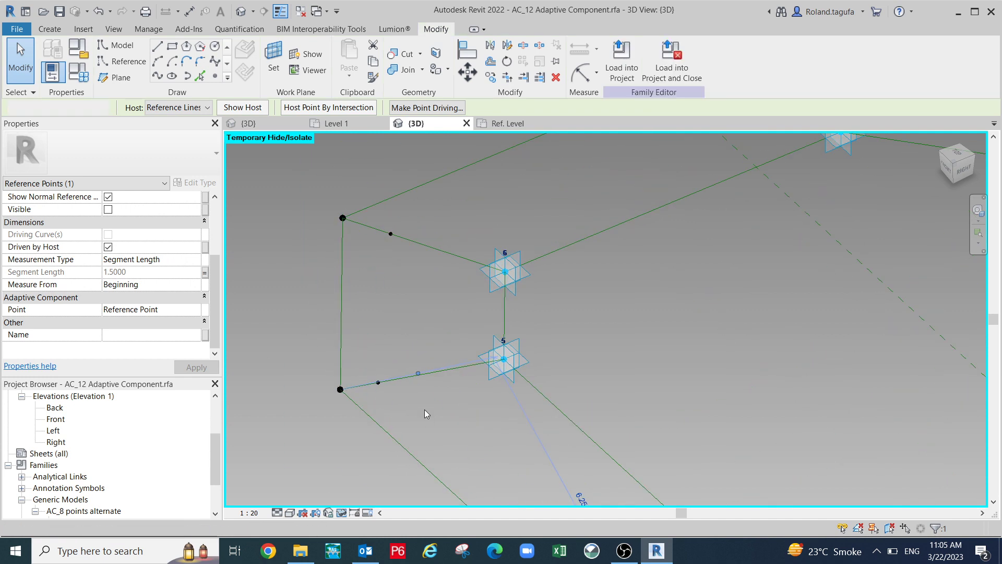
{"action": "left_click_drag", "start_coordinate": [425, 414], "coordinate": [360, 347]}
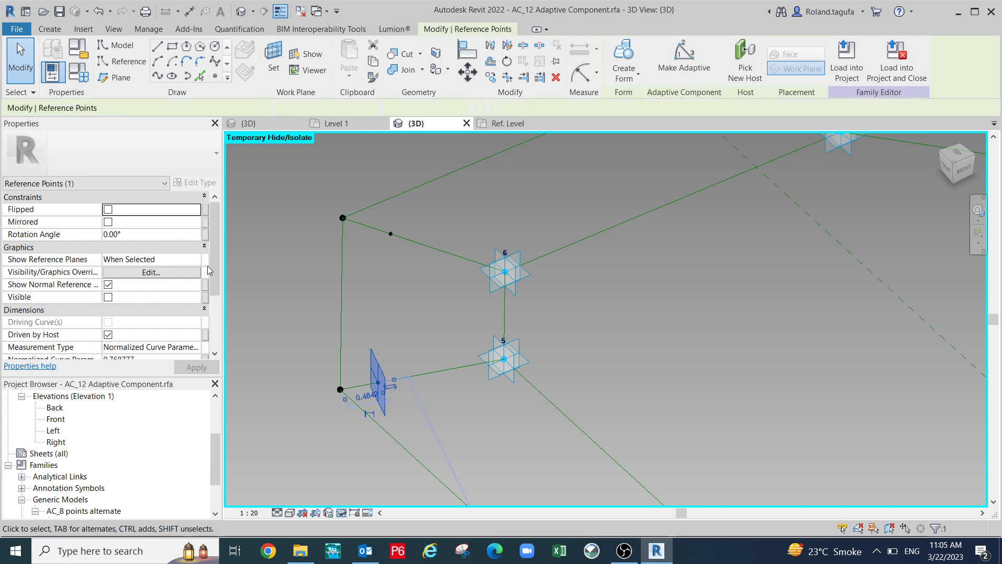
{"action": "scroll", "coordinate": [209, 270], "scroll_direction": "down", "scroll_amount": 3}
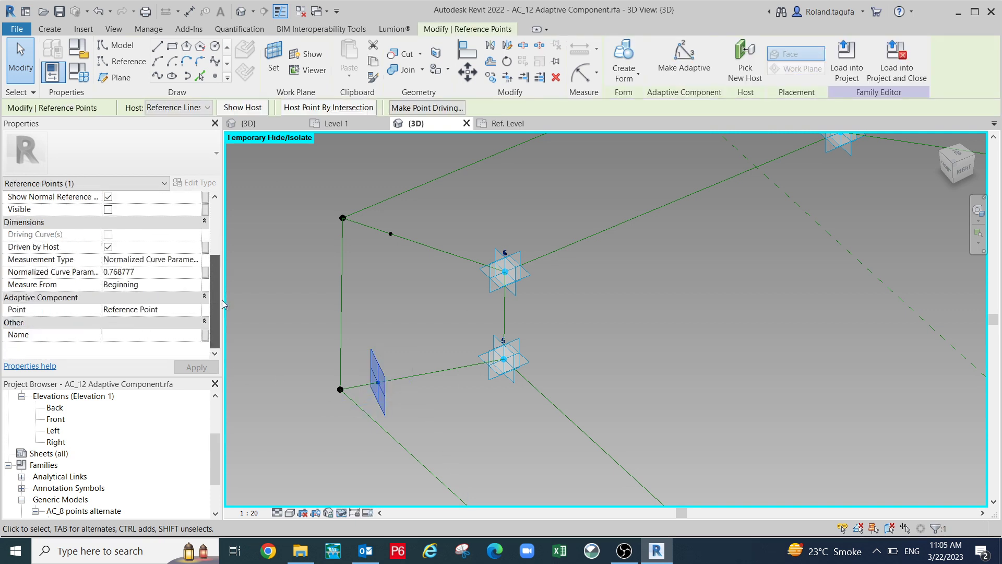
{"action": "left_click", "coordinate": [194, 261]}
{"action": "left_click", "coordinate": [150, 293]}
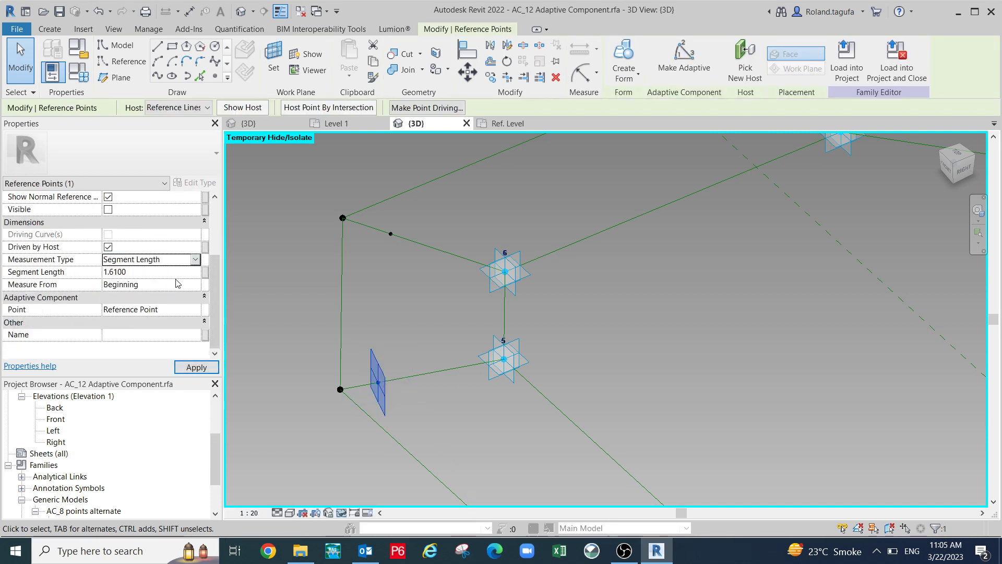
{"action": "left_click", "coordinate": [204, 273]}
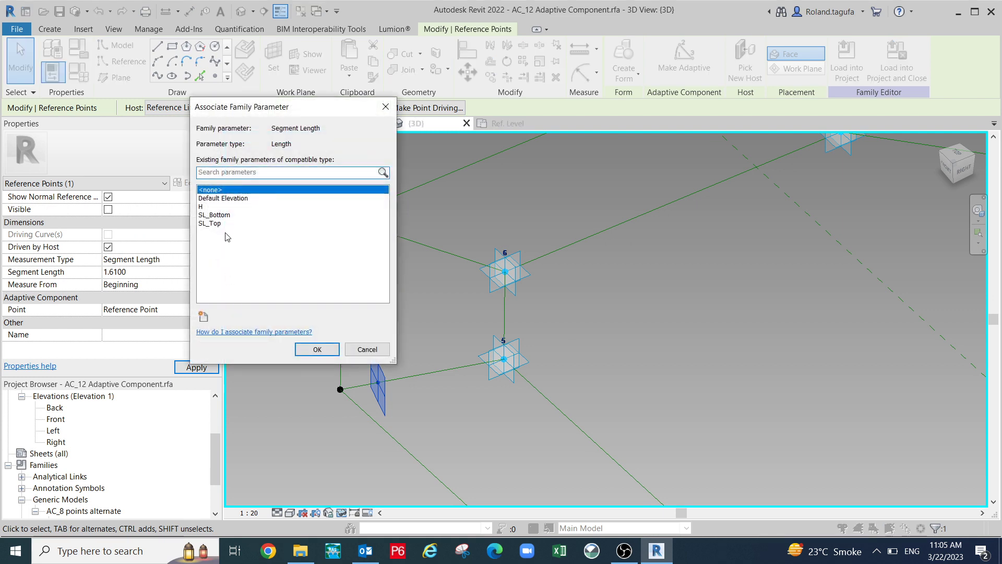
{"action": "left_click", "coordinate": [223, 207]}
{"action": "left_click", "coordinate": [214, 216]}
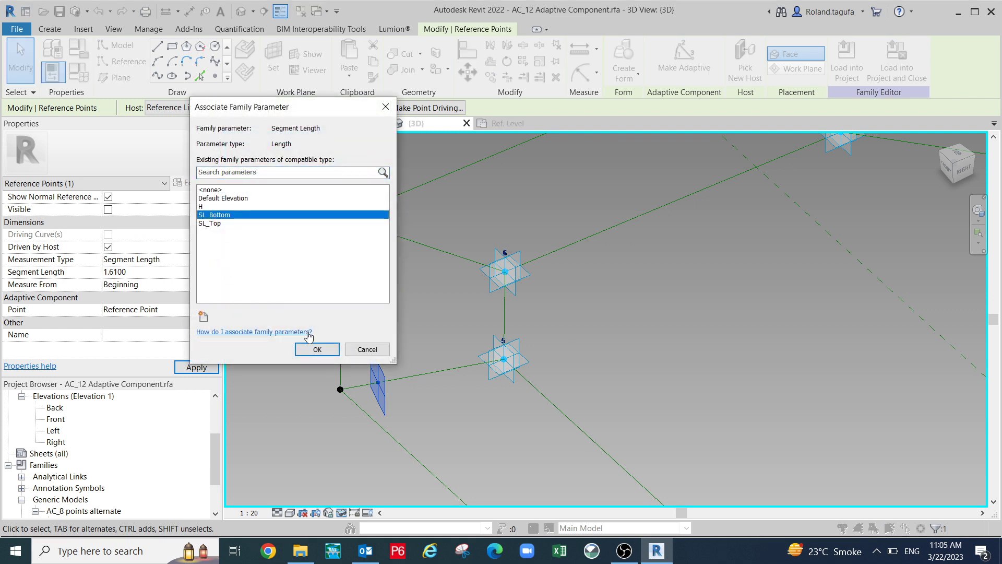
{"action": "left_click", "coordinate": [316, 349]}
Set the hosted reference point near adaptive point 6 to measure by Segment Length and associate that length with the SL_Bottom parameter.
{"action": "middle_click_drag", "start_coordinate": [304, 353], "coordinate": [410, 417], "text": "shift"}
{"action": "scroll", "coordinate": [350, 349], "scroll_direction": "up", "scroll_amount": 2}
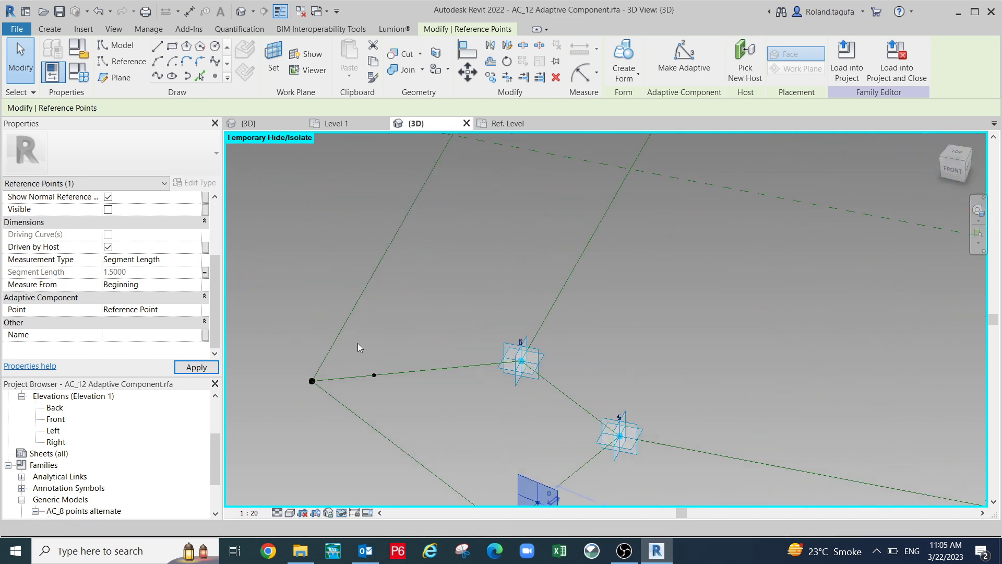
{"action": "left_click_drag", "start_coordinate": [358, 343], "coordinate": [397, 397]}
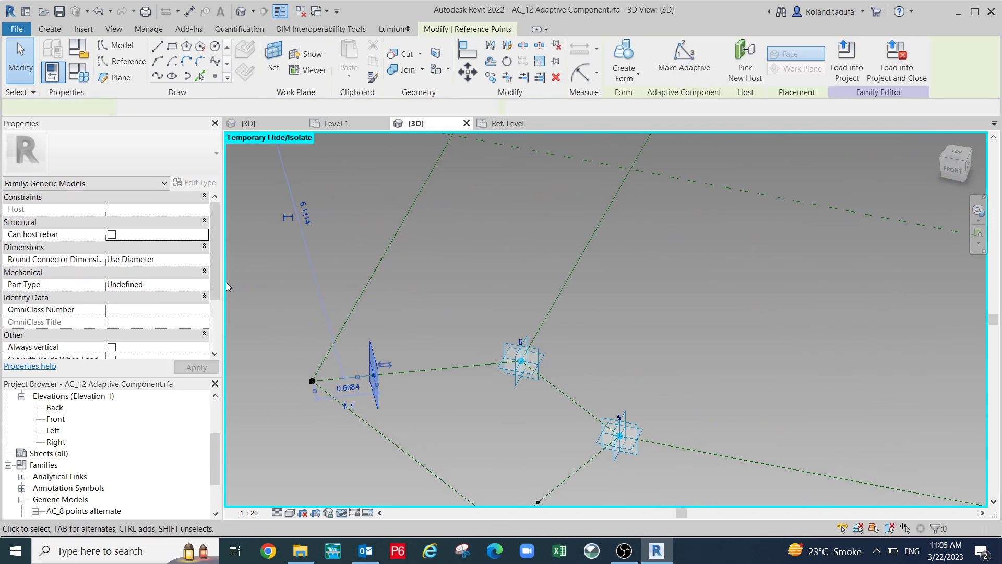
{"action": "scroll", "coordinate": [212, 270], "scroll_direction": "down", "scroll_amount": 3}
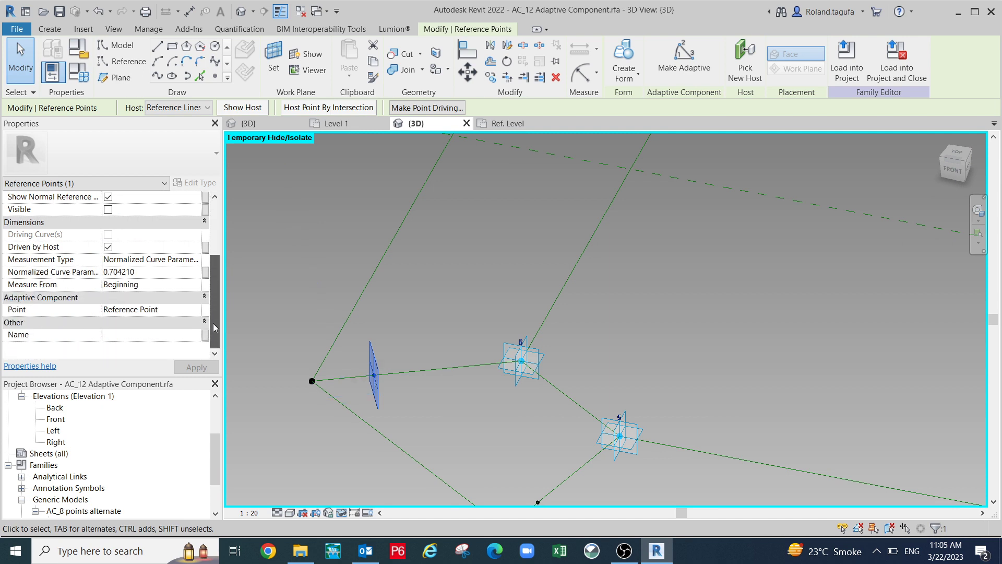
{"action": "left_click", "coordinate": [196, 260]}
{"action": "left_click", "coordinate": [131, 289]}
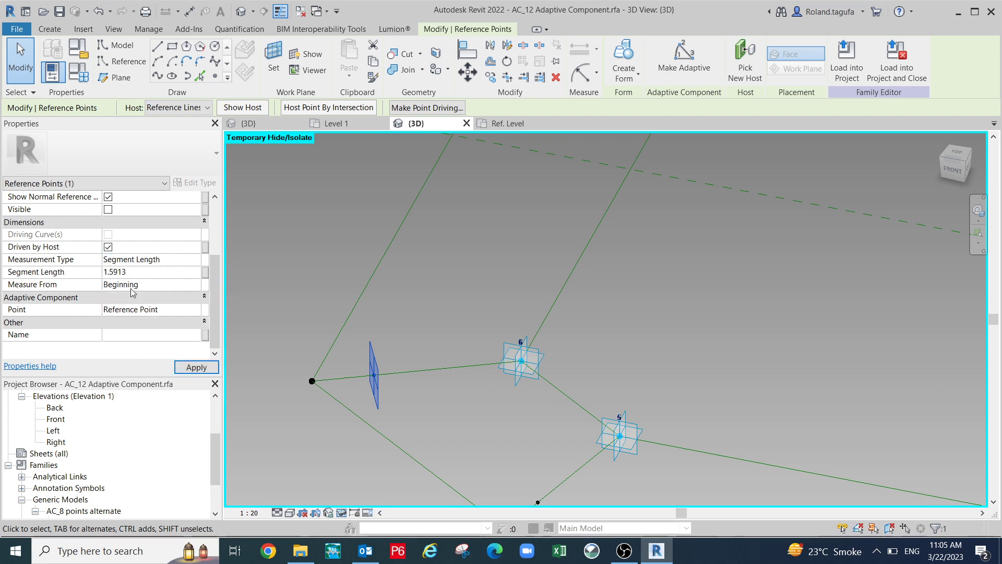
{"action": "left_click", "coordinate": [206, 272]}
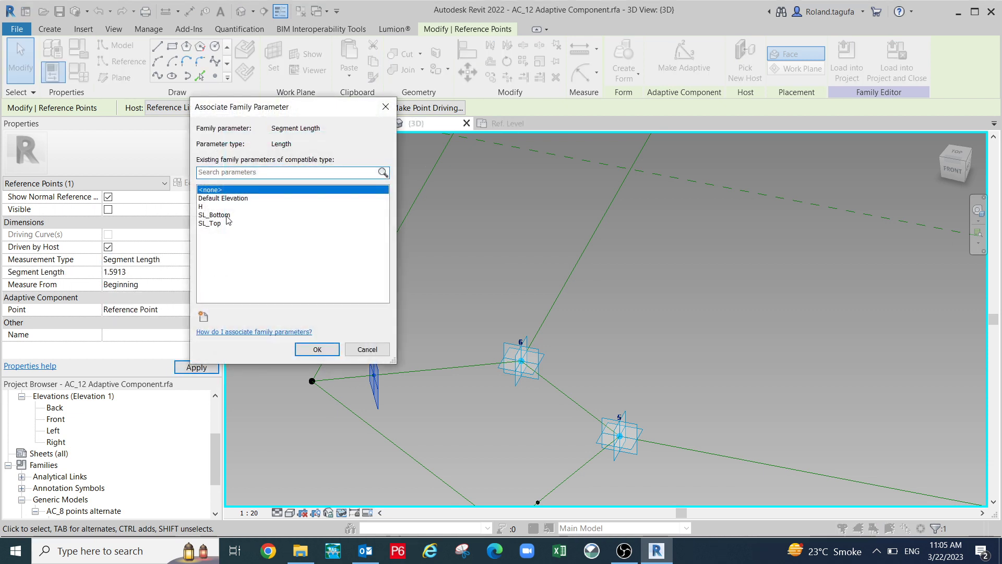
{"action": "left_click", "coordinate": [227, 216]}
{"action": "left_click", "coordinate": [326, 353]}
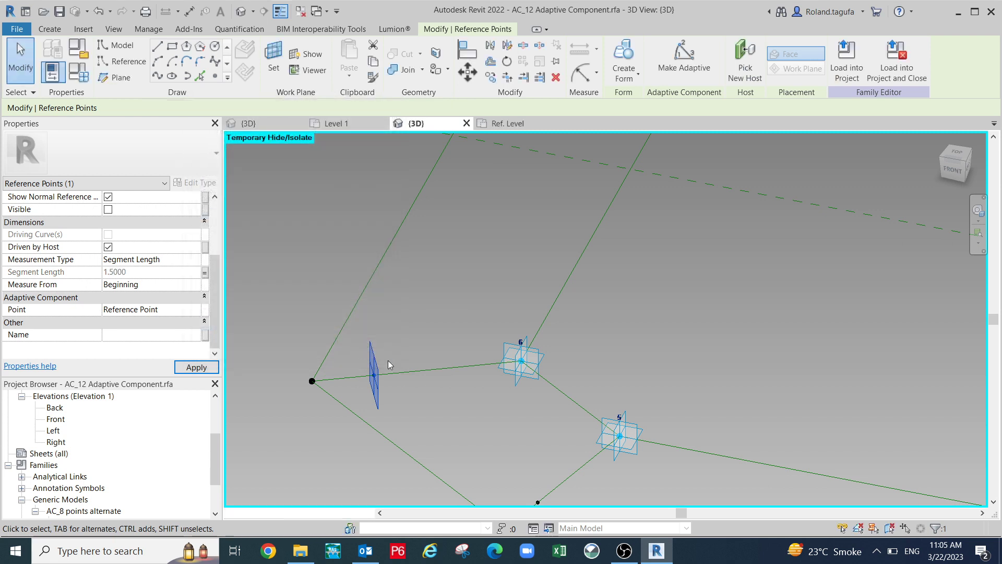
Set the hosted reference point near adaptive point 7 to measure by Segment Length and associate that length with the SL_Bottom parameter.
{"action": "scroll", "coordinate": [423, 292], "scroll_direction": "down", "scroll_amount": 1}
{"action": "middle_click_drag", "start_coordinate": [423, 292], "coordinate": [342, 481]}
{"action": "middle_click_drag", "start_coordinate": [374, 287], "coordinate": [327, 251], "text": "shift"}
{"action": "left_click_drag", "start_coordinate": [328, 251], "coordinate": [342, 273]}
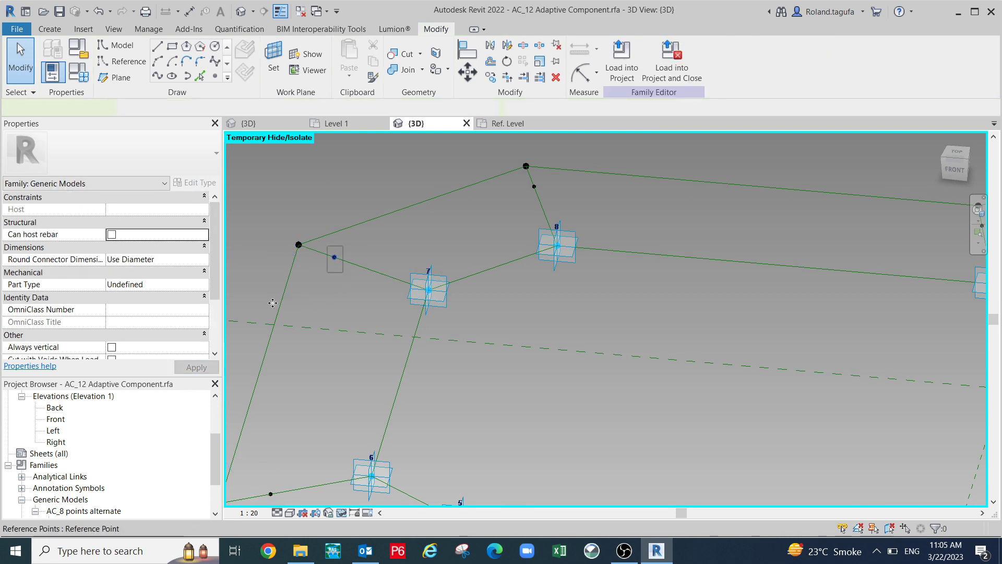
{"action": "left_click_drag", "start_coordinate": [218, 267], "coordinate": [220, 306]}
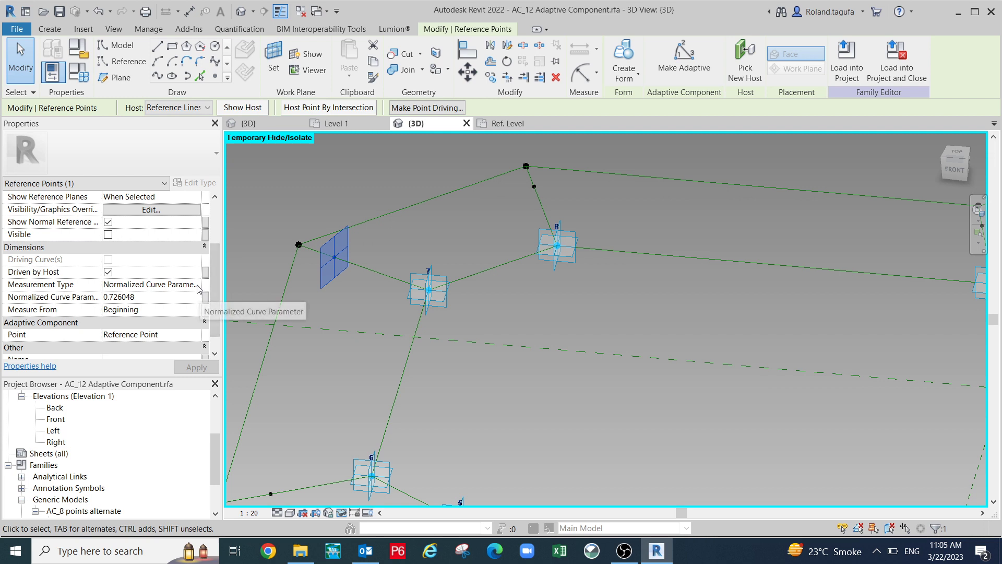
{"action": "left_click", "coordinate": [199, 287]}
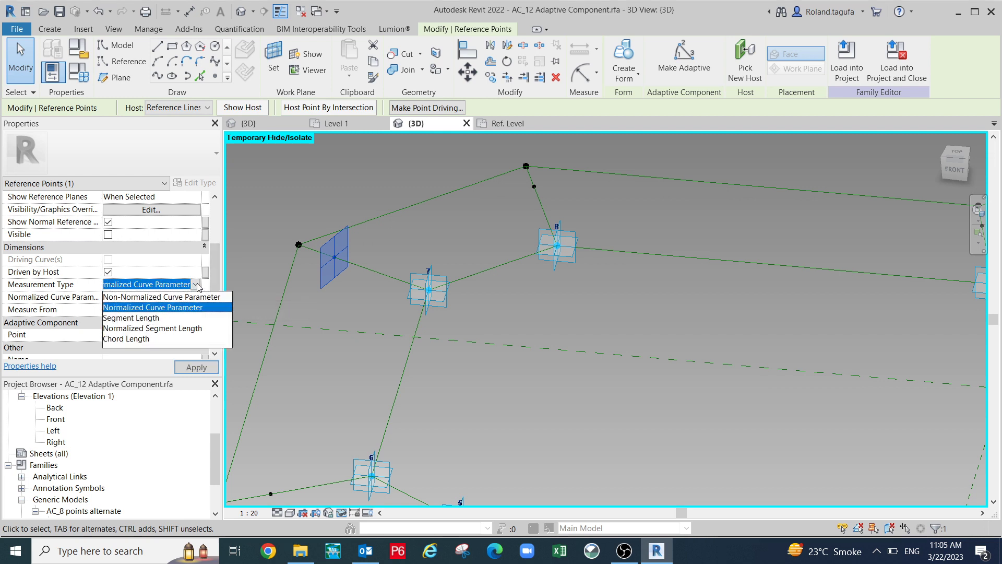
{"action": "left_click", "coordinate": [140, 318]}
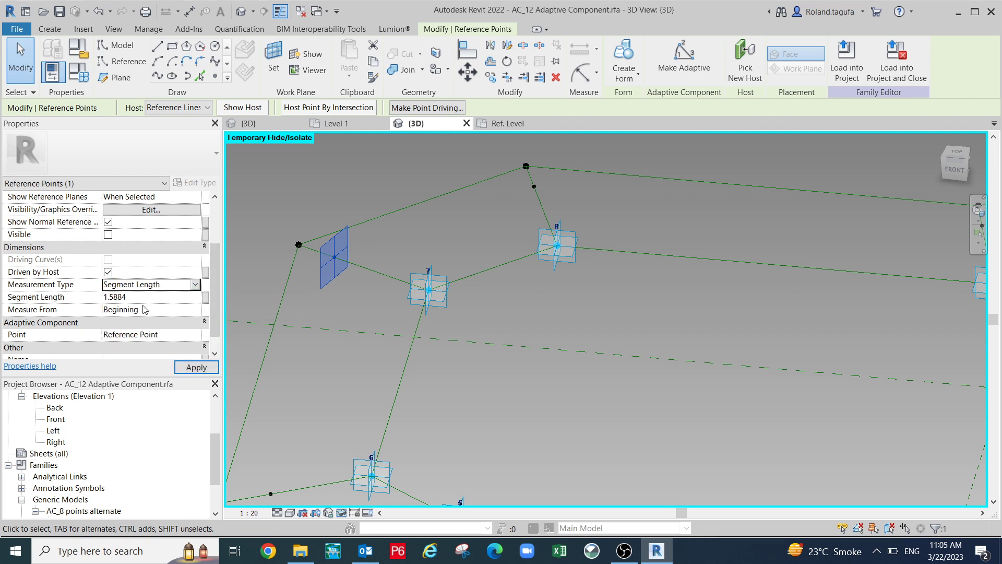
{"action": "left_click", "coordinate": [205, 296]}
{"action": "left_click", "coordinate": [214, 215]}
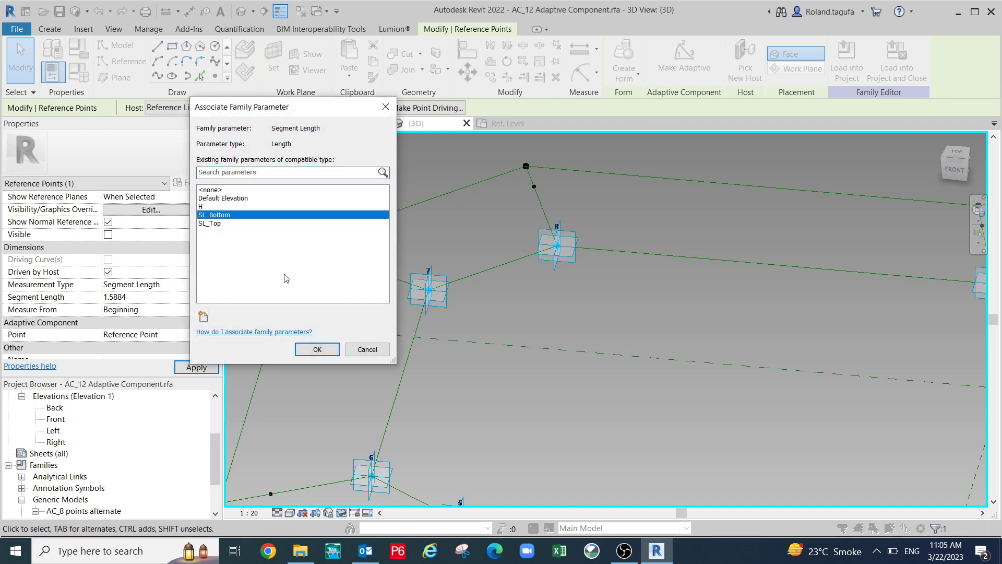
{"action": "left_click", "coordinate": [318, 350]}
Set the hosted reference point near adaptive point 8 to measure by Segment Length and associate that length with the SL_Bottom parameter.
{"action": "scroll", "coordinate": [387, 330], "scroll_direction": "down", "scroll_amount": 3}
{"action": "middle_click_drag", "start_coordinate": [386, 330], "coordinate": [514, 365], "text": "shift"}
{"action": "middle_click_drag", "start_coordinate": [441, 389], "coordinate": [479, 485]}
{"action": "scroll", "coordinate": [397, 305], "scroll_direction": "up", "scroll_amount": 3}
{"action": "scroll", "coordinate": [394, 316], "scroll_direction": "up", "scroll_amount": 1}
{"action": "left_click_drag", "start_coordinate": [369, 296], "coordinate": [395, 350]}
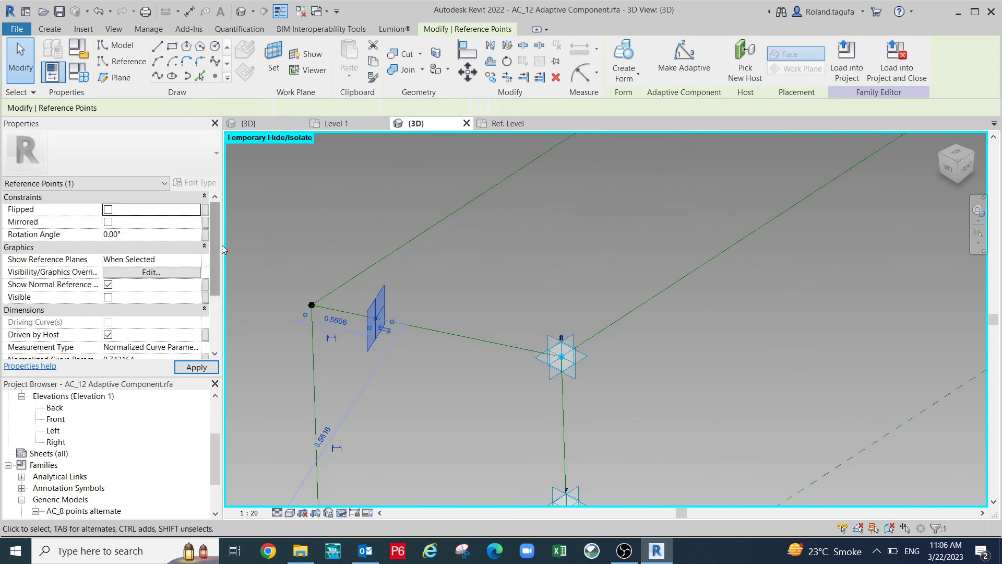
{"action": "scroll", "coordinate": [214, 261], "scroll_direction": "down", "scroll_amount": 2}
{"action": "scroll", "coordinate": [219, 287], "scroll_direction": "up", "scroll_amount": 2}
{"action": "scroll", "coordinate": [211, 261], "scroll_direction": "down", "scroll_amount": 2}
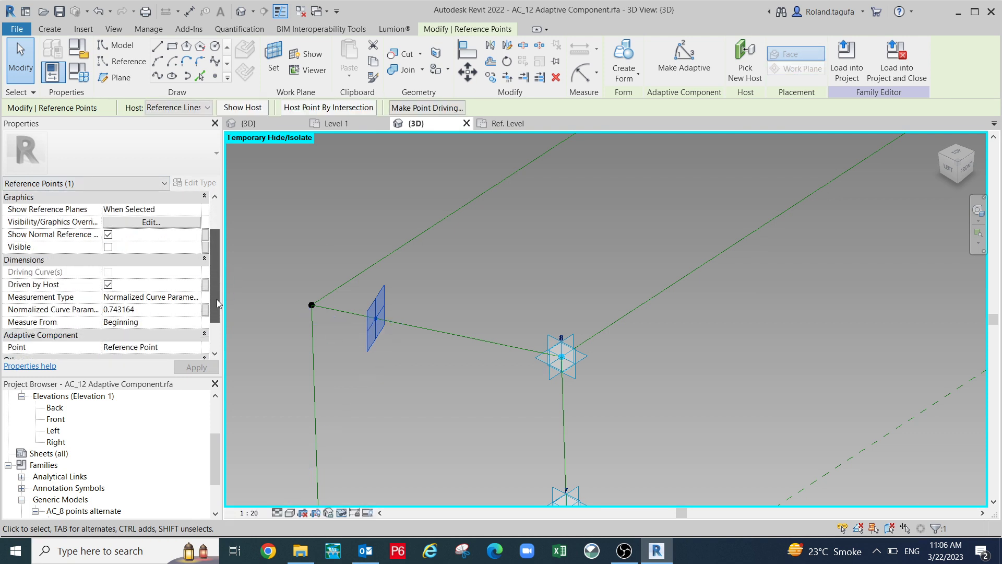
{"action": "left_click", "coordinate": [195, 298]}
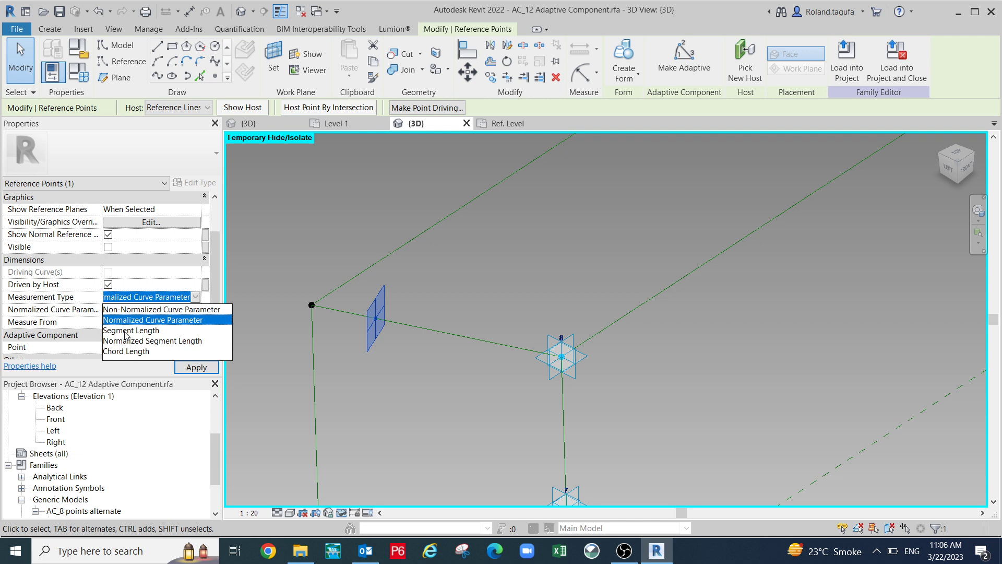
{"action": "left_click", "coordinate": [127, 331]}
{"action": "left_click", "coordinate": [205, 310]}
{"action": "left_click", "coordinate": [226, 215]}
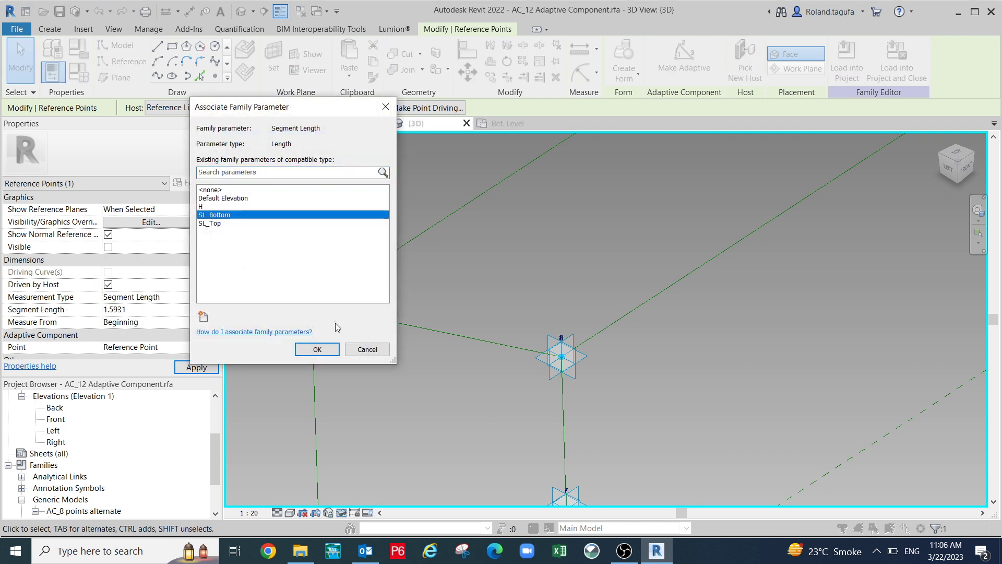
{"action": "left_click", "coordinate": [316, 349]}
Set the hosted reference point near adaptive point 9 to measure by Segment Length and associate that length with the SL_Bottom parameter.
{"action": "middle_click_drag", "start_coordinate": [366, 364], "coordinate": [455, 434], "text": "shift"}
{"action": "middle_click_drag", "start_coordinate": [428, 271], "coordinate": [445, 401]}
{"action": "scroll", "coordinate": [322, 278], "scroll_direction": "up", "scroll_amount": 1}
{"action": "left_click_drag", "start_coordinate": [327, 262], "coordinate": [349, 310]}
{"action": "left_click_drag", "start_coordinate": [214, 249], "coordinate": [220, 296]}
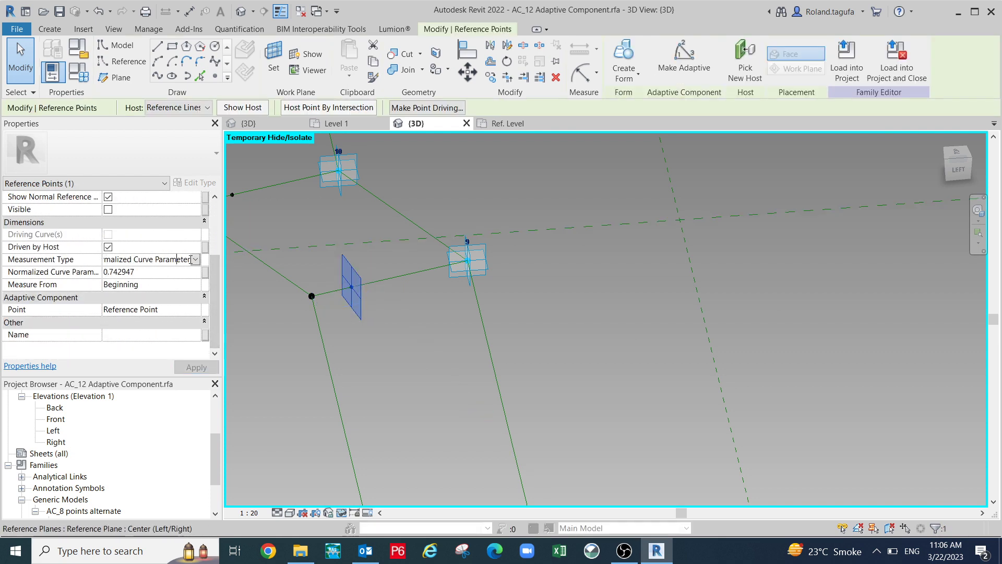
{"action": "left_click", "coordinate": [196, 262]}
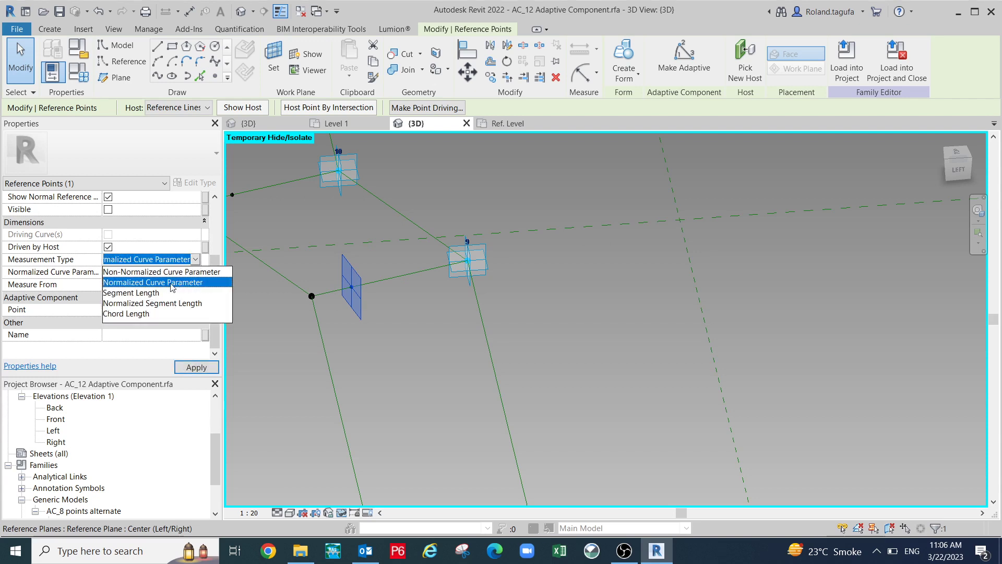
{"action": "left_click", "coordinate": [198, 289]}
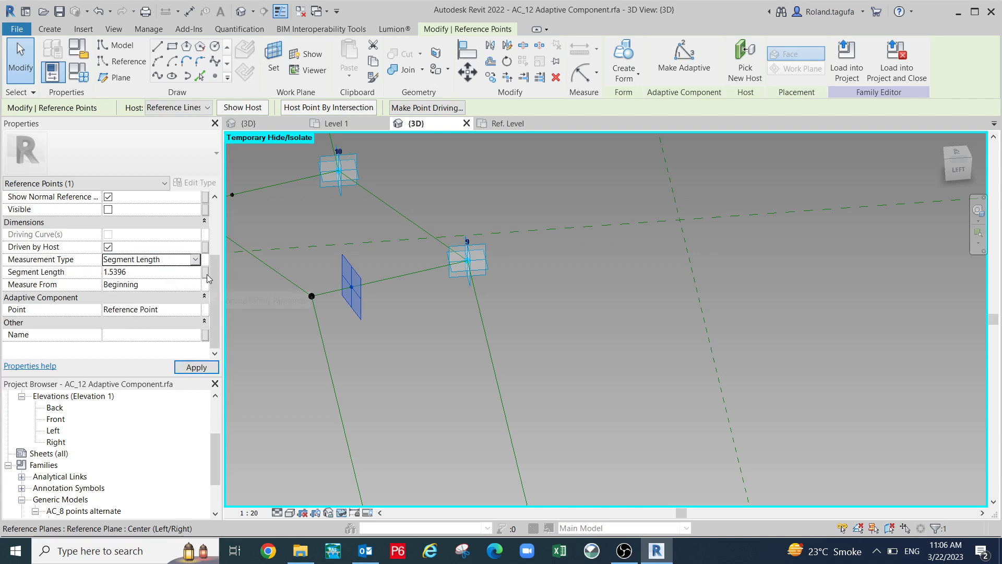
{"action": "left_click", "coordinate": [206, 272]}
{"action": "left_click", "coordinate": [222, 216]}
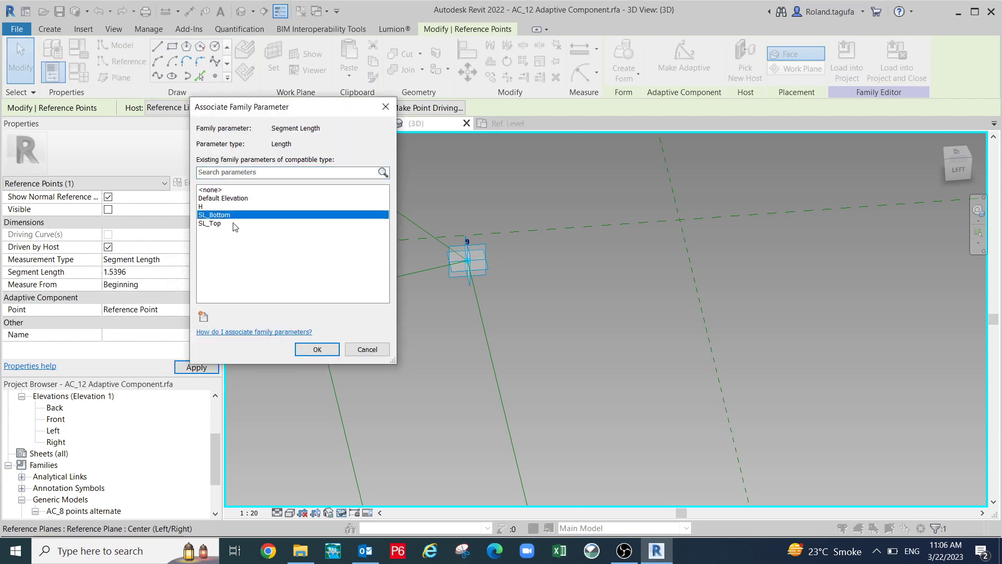
{"action": "left_click", "coordinate": [317, 350]}
Set the hosted reference point near adaptive point 10 to measure by Segment Length and associate that length with the SL_Bottom parameter.
{"action": "middle_click_drag", "start_coordinate": [431, 350], "coordinate": [371, 353], "text": "shift"}
{"action": "scroll", "coordinate": [261, 272], "scroll_direction": "up", "scroll_amount": 1}
{"action": "middle_click_drag", "start_coordinate": [304, 282], "coordinate": [381, 326]}
{"action": "left_click_drag", "start_coordinate": [330, 280], "coordinate": [398, 334]}
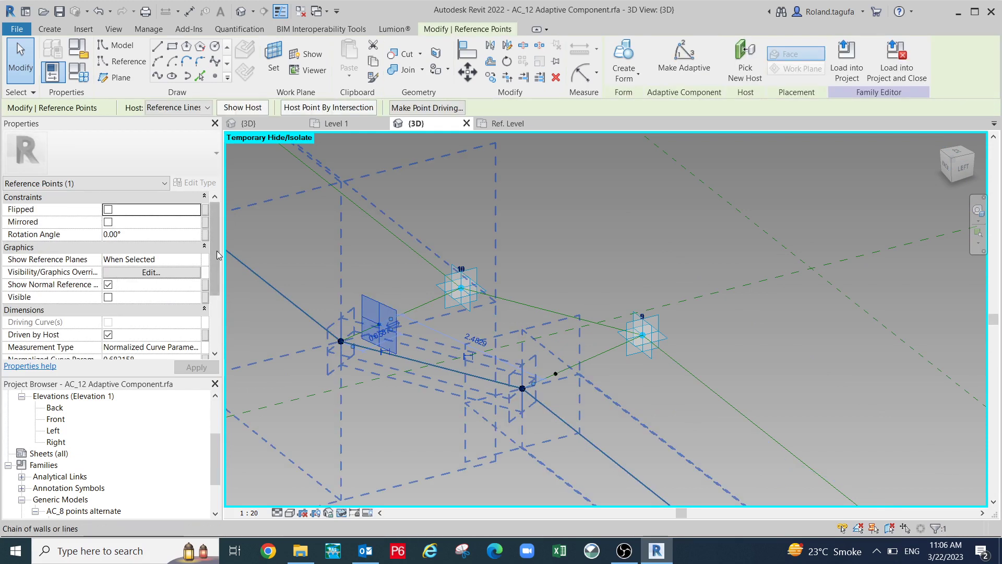
{"action": "scroll", "coordinate": [214, 261], "scroll_direction": "down", "scroll_amount": 3}
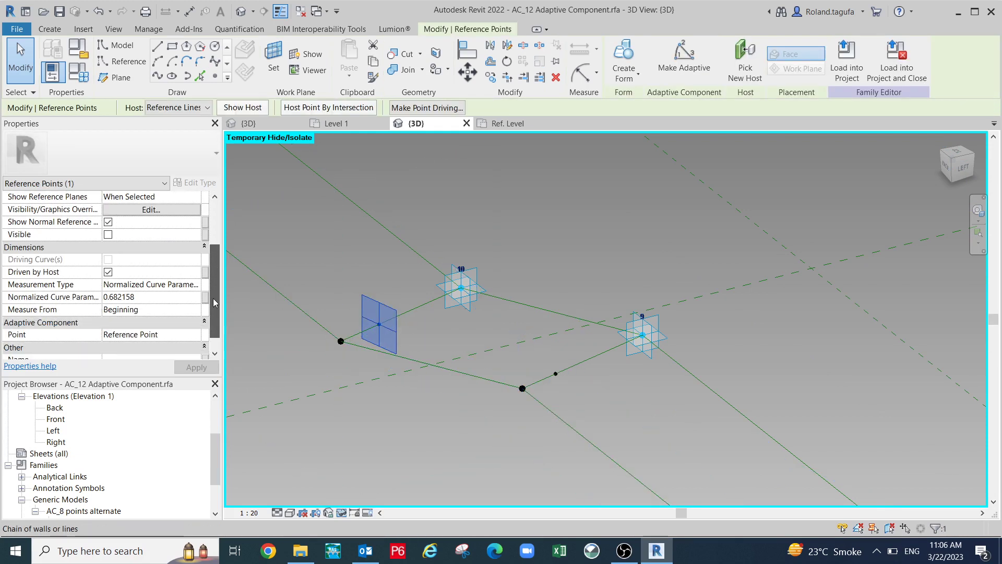
{"action": "left_click", "coordinate": [187, 284]}
{"action": "left_click", "coordinate": [134, 318]}
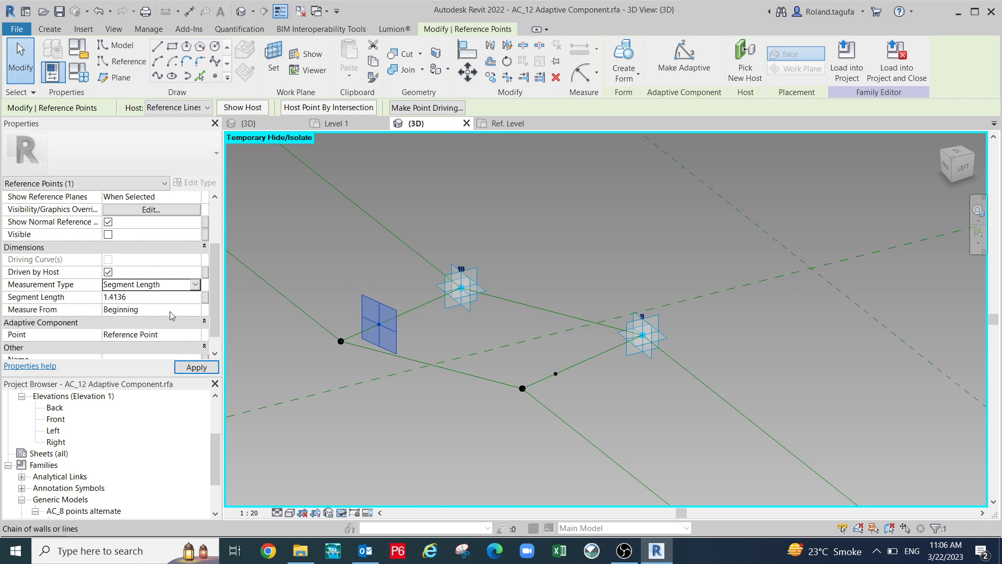
{"action": "left_click", "coordinate": [205, 299]}
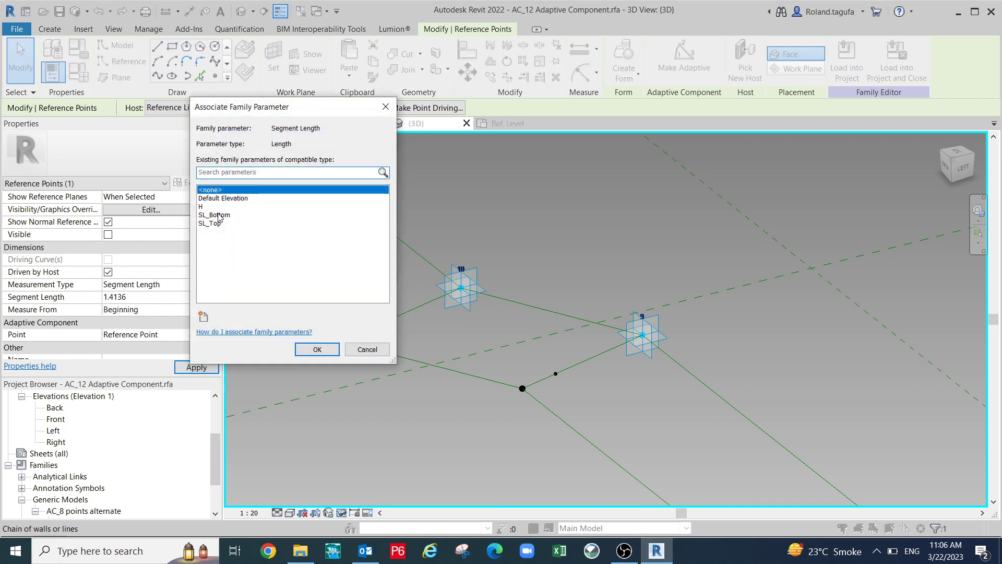
{"action": "left_click", "coordinate": [218, 215]}
{"action": "left_click", "coordinate": [318, 348]}
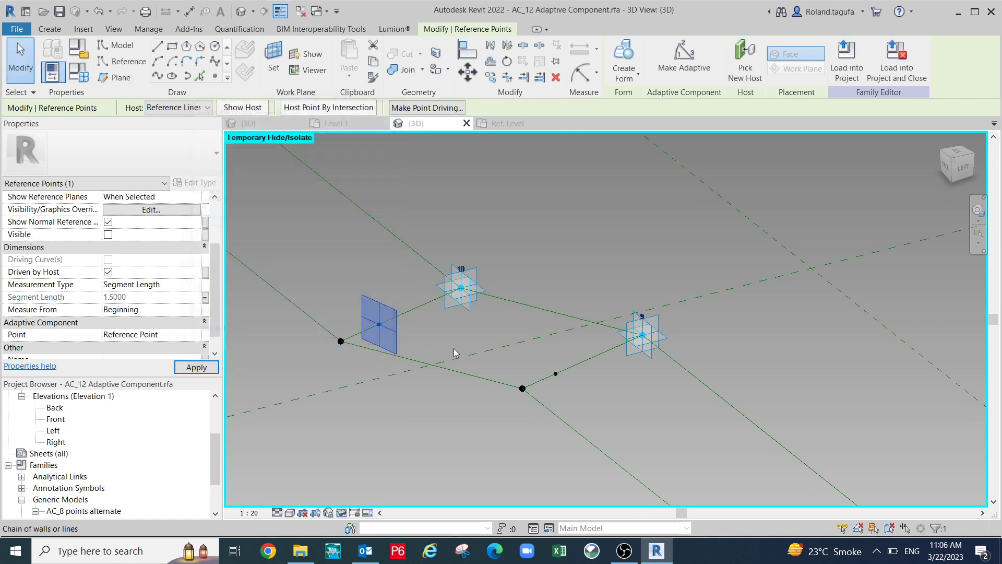
Set the hosted reference point near adaptive point 11 to measure by Segment Length and associate that length with the SL_Bottom parameter.
{"action": "scroll", "coordinate": [448, 353], "scroll_direction": "down", "scroll_amount": 5}
{"action": "mouse_move", "coordinate": [448, 352]}
{"action": "middle_mouse_down", "text": "shift"}
{"action": "mouse_move", "coordinate": [455, 360]}
{"action": "mouse_move", "coordinate": [465, 349]}
{"action": "middle_mouse_up", "text": "shift"}
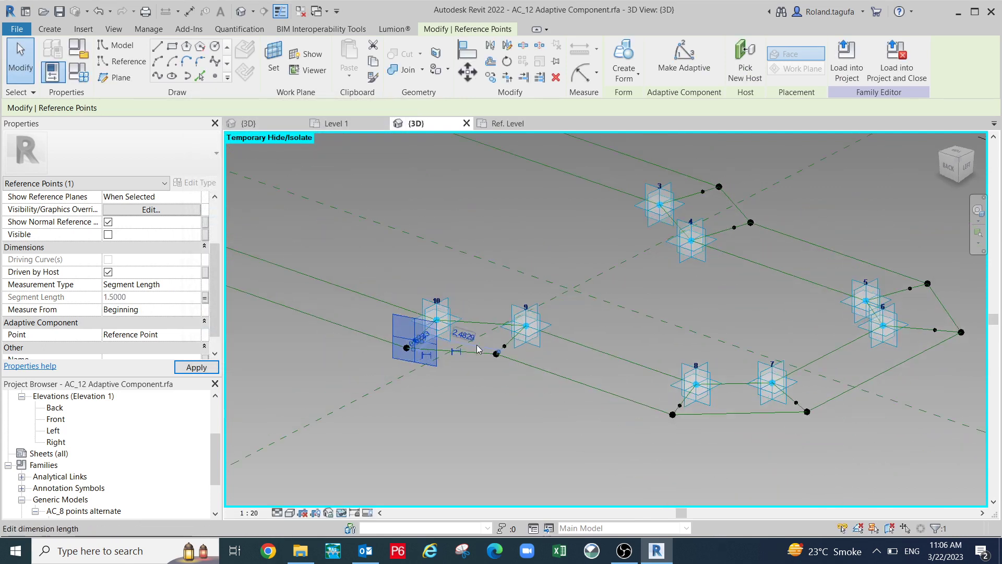
{"action": "scroll", "coordinate": [465, 352], "scroll_direction": "down", "scroll_amount": 2}
{"action": "middle_click_drag", "start_coordinate": [503, 375], "coordinate": [655, 417]}
{"action": "scroll", "coordinate": [291, 285], "scroll_direction": "up", "scroll_amount": 1}
{"action": "key", "text": "Tab"}
{"action": "scroll", "coordinate": [293, 284], "scroll_direction": "up", "scroll_amount": 5}
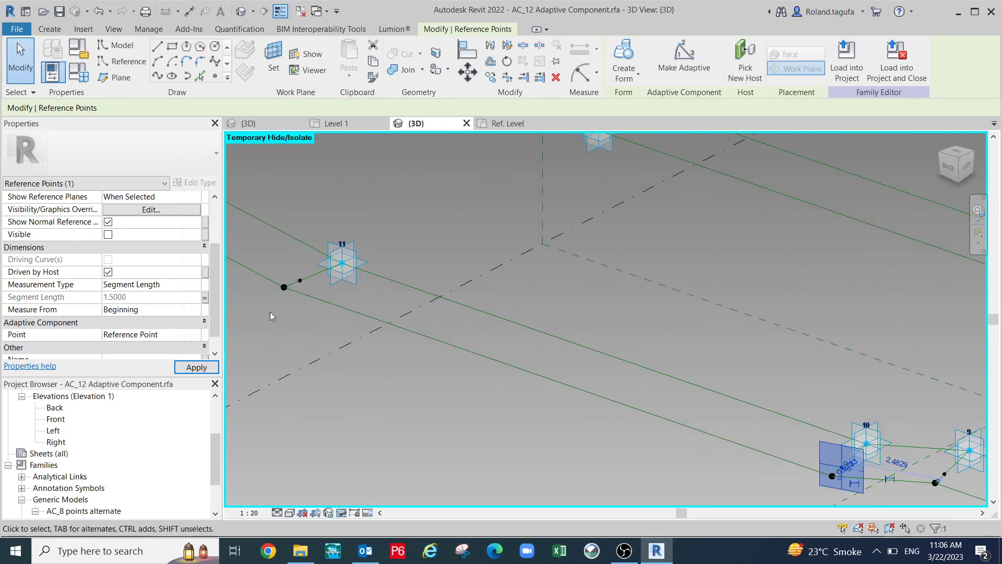
{"action": "left_click_drag", "start_coordinate": [343, 278], "coordinate": [372, 322]}
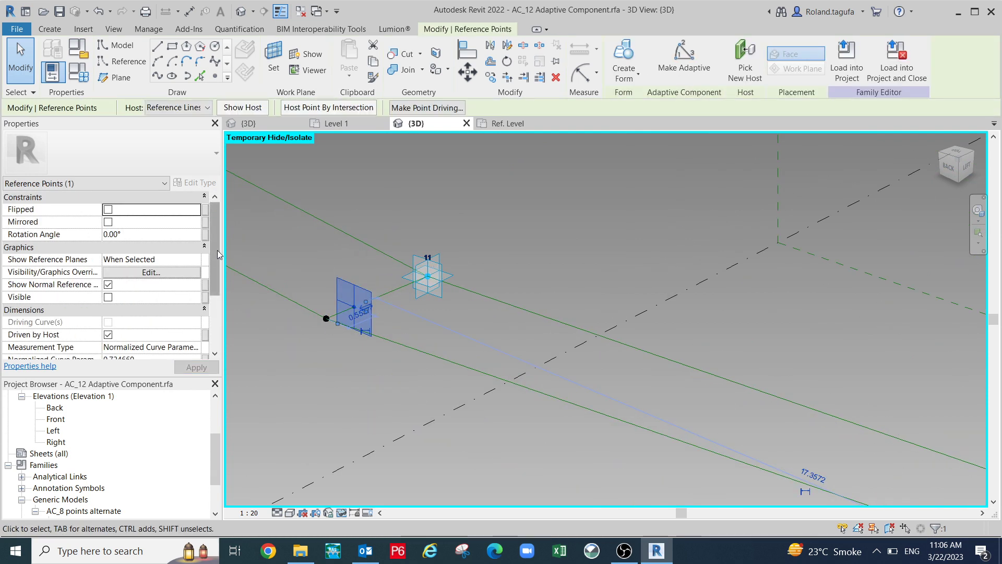
{"action": "scroll", "coordinate": [220, 286], "scroll_direction": "down", "scroll_amount": 5}
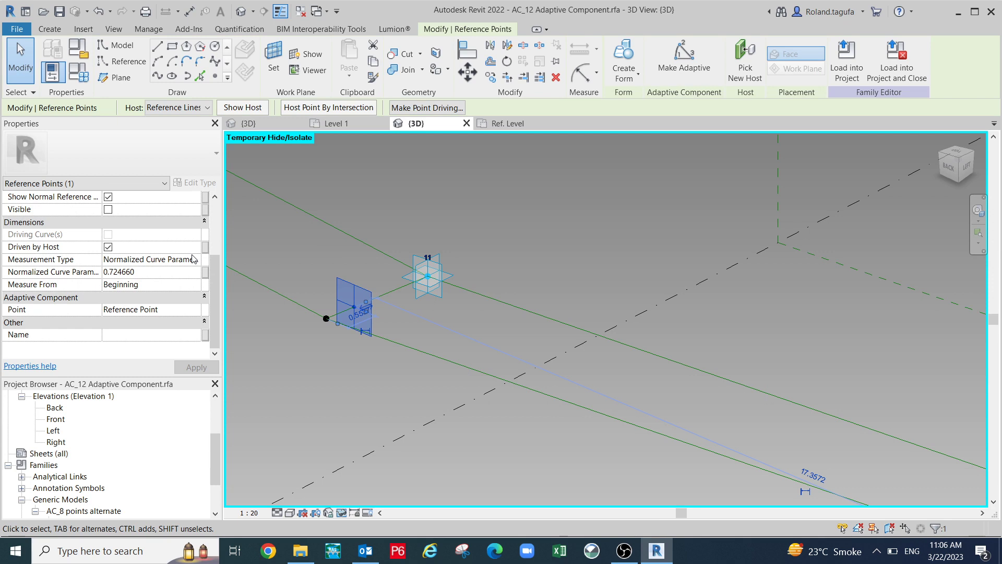
{"action": "left_click", "coordinate": [191, 258]}
{"action": "left_click", "coordinate": [132, 293]}
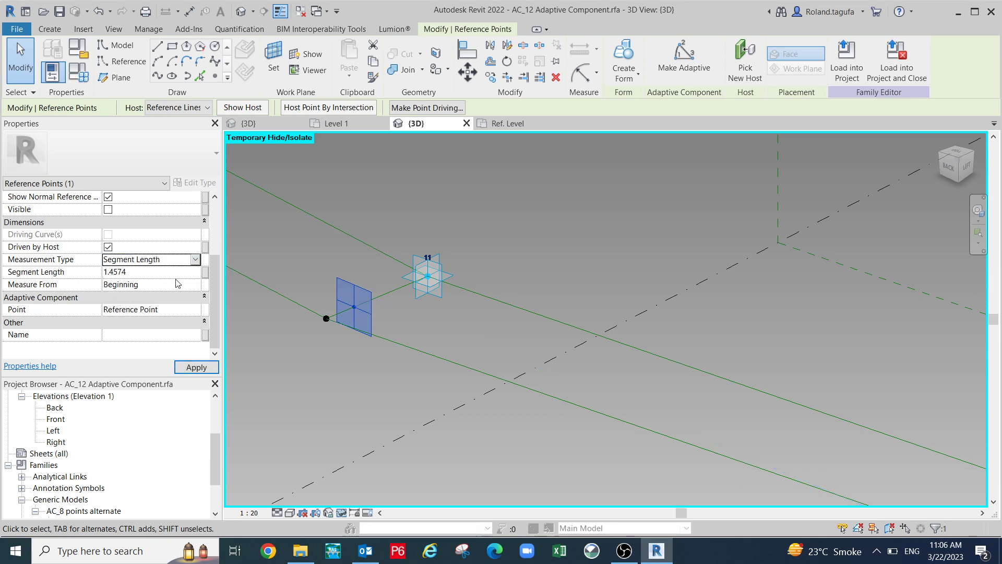
{"action": "left_click", "coordinate": [205, 272]}
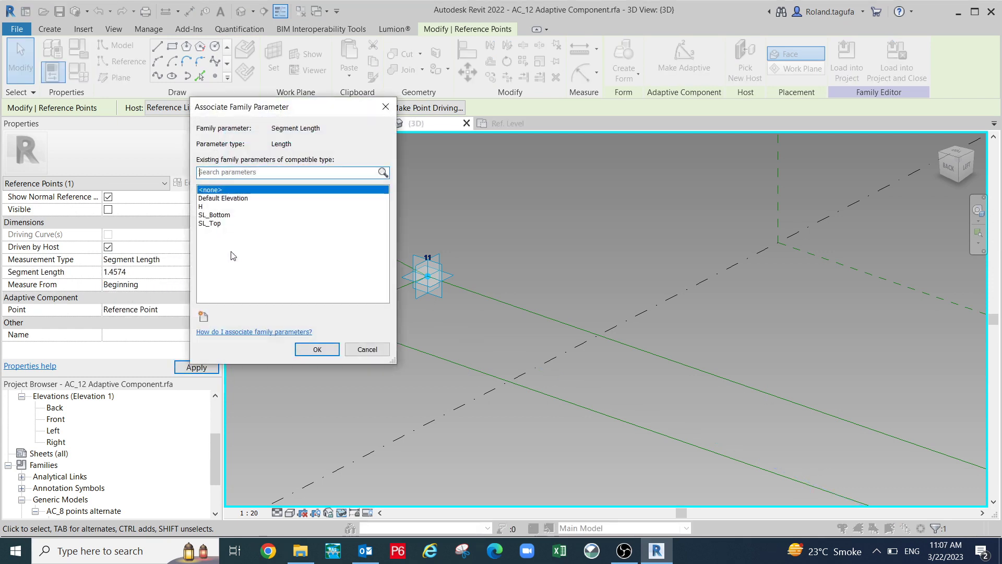
{"action": "left_click", "coordinate": [218, 219]}
{"action": "left_click", "coordinate": [317, 349]}
Set the hosted reference point near adaptive point 12 to measure by Segment Length and associate that length with the SL_Bottom parameter.
{"action": "scroll", "coordinate": [371, 350], "scroll_direction": "down", "scroll_amount": 2}
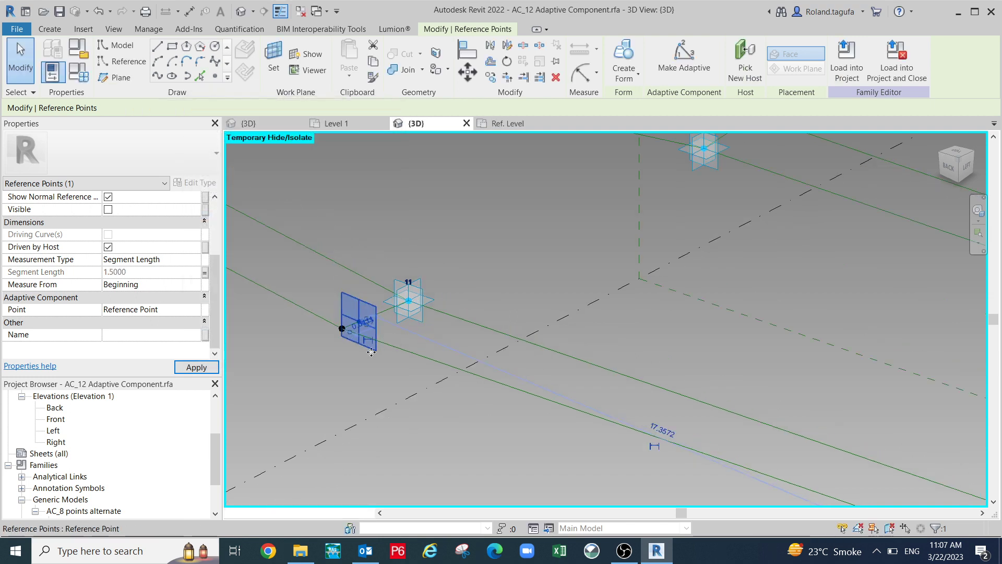
{"action": "middle_click_drag", "start_coordinate": [372, 352], "coordinate": [694, 474]}
{"action": "scroll", "coordinate": [694, 474], "scroll_direction": "down", "scroll_amount": 3}
{"action": "scroll", "coordinate": [545, 378], "scroll_direction": "up", "scroll_amount": 5}
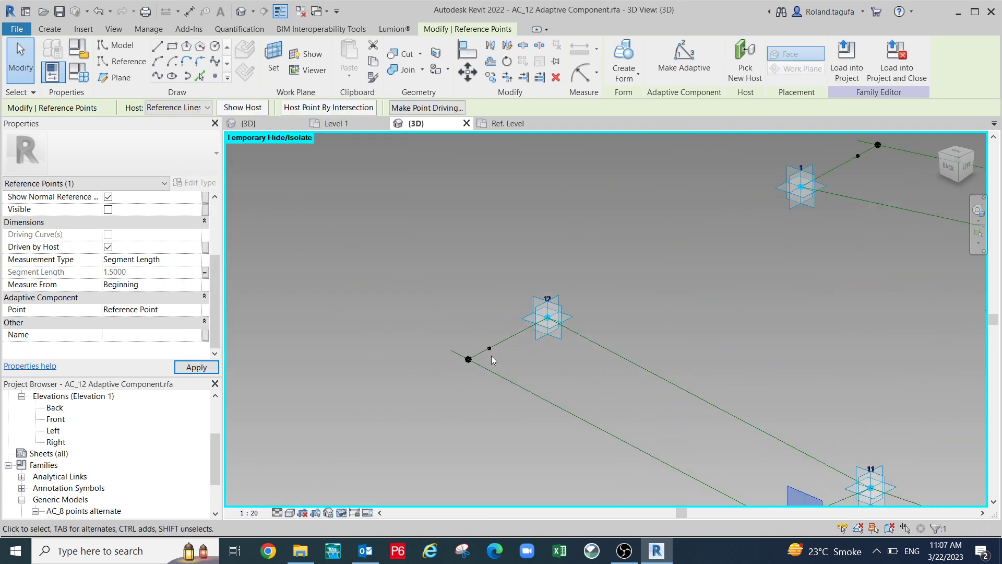
{"action": "scroll", "coordinate": [493, 360], "scroll_direction": "up", "scroll_amount": 2}
{"action": "left_click_drag", "start_coordinate": [459, 314], "coordinate": [495, 367]}
{"action": "left_click_drag", "start_coordinate": [213, 261], "coordinate": [221, 313]}
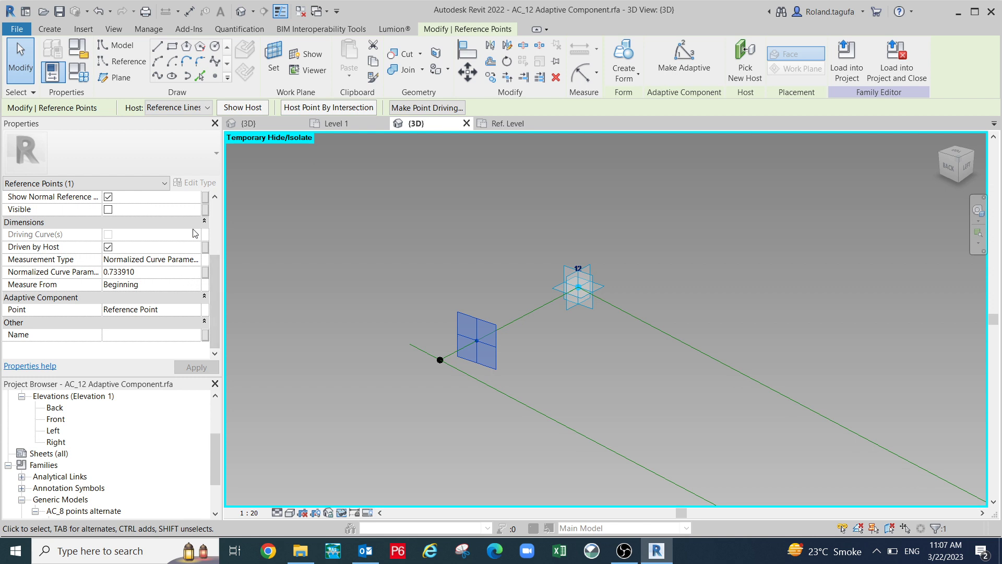
{"action": "left_click", "coordinate": [195, 260]}
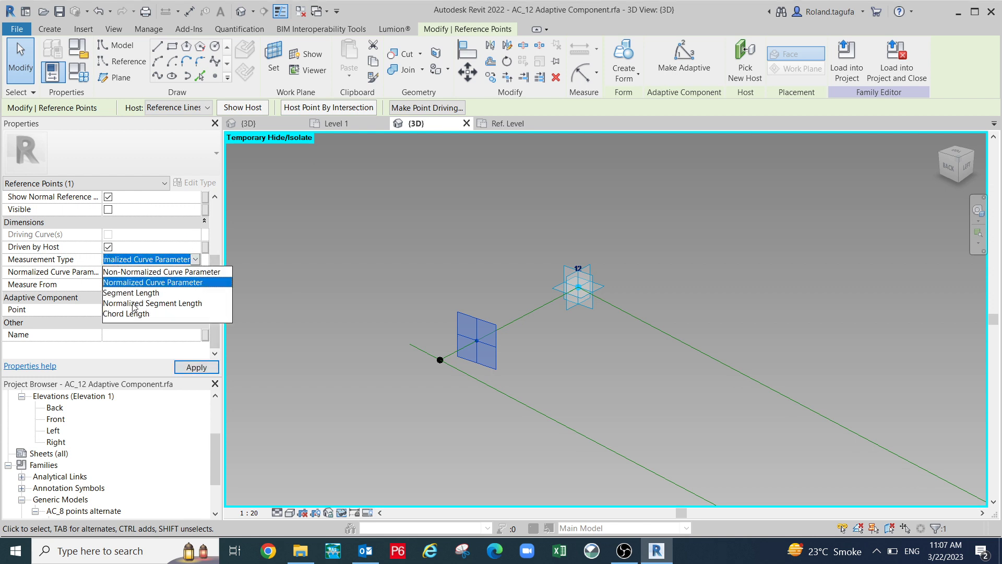
{"action": "left_click", "coordinate": [140, 293]}
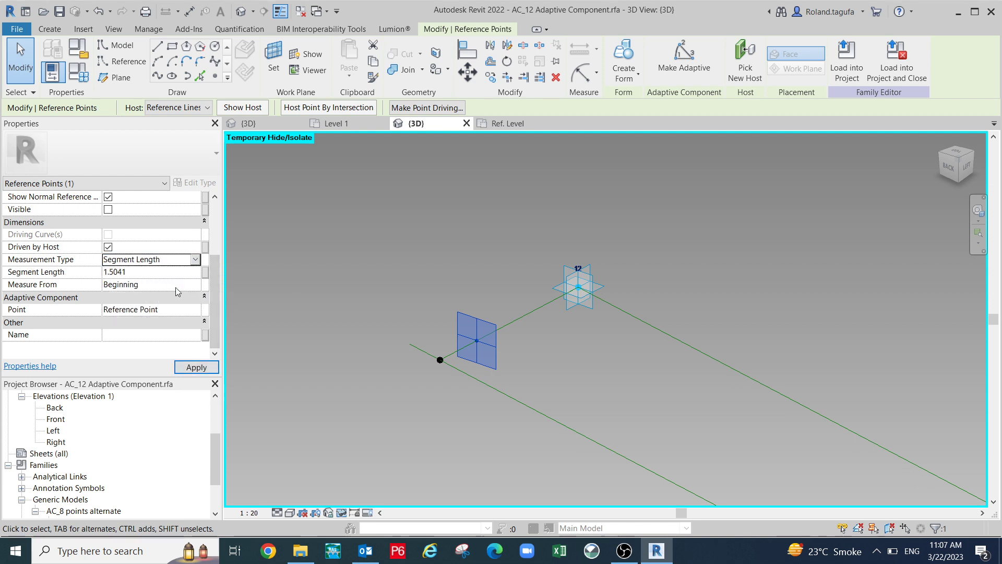
{"action": "left_click", "coordinate": [205, 272]}
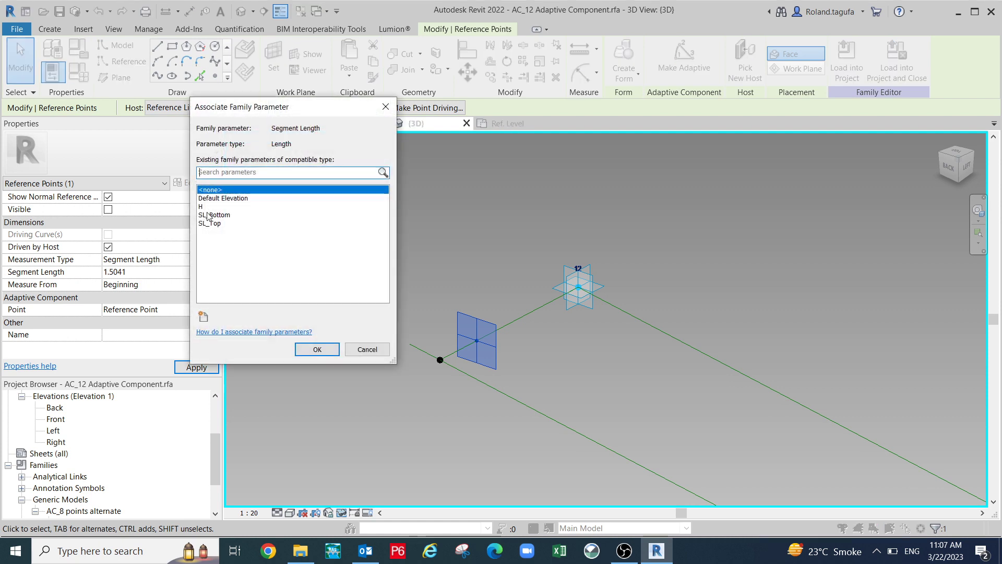
{"action": "left_click", "coordinate": [214, 215]}
{"action": "left_click", "coordinate": [316, 349]}
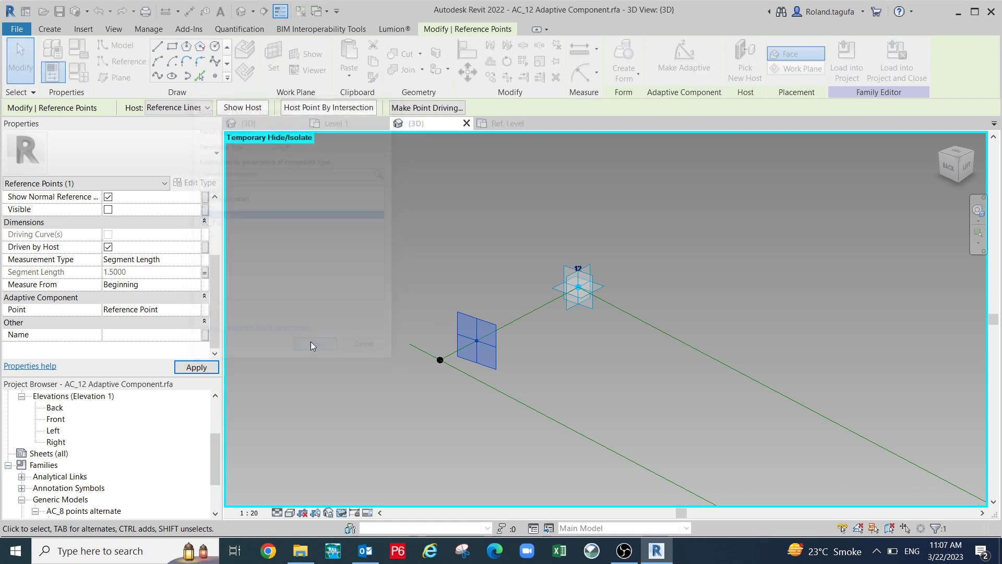
Examine the hosted reference points on the short reference lines around the whole 12-point frame.
{"action": "scroll", "coordinate": [405, 292], "scroll_direction": "down", "scroll_amount": 8}
{"action": "middle_click_drag", "start_coordinate": [416, 296], "coordinate": [623, 265], "text": "shift"}
{"action": "scroll", "coordinate": [434, 340], "scroll_direction": "up", "scroll_amount": 2}
{"action": "scroll", "coordinate": [566, 302], "scroll_direction": "up", "scroll_amount": 6}
{"action": "middle_click_drag", "start_coordinate": [545, 308], "coordinate": [543, 284], "text": "shift"}
{"action": "scroll", "coordinate": [515, 337], "scroll_direction": "down", "scroll_amount": 5}
{"action": "middle_click_drag", "start_coordinate": [512, 318], "coordinate": [520, 385], "text": "shift"}
{"action": "scroll", "coordinate": [512, 356], "scroll_direction": "up", "scroll_amount": 2}
{"action": "middle_click_drag", "start_coordinate": [508, 337], "coordinate": [561, 287]}
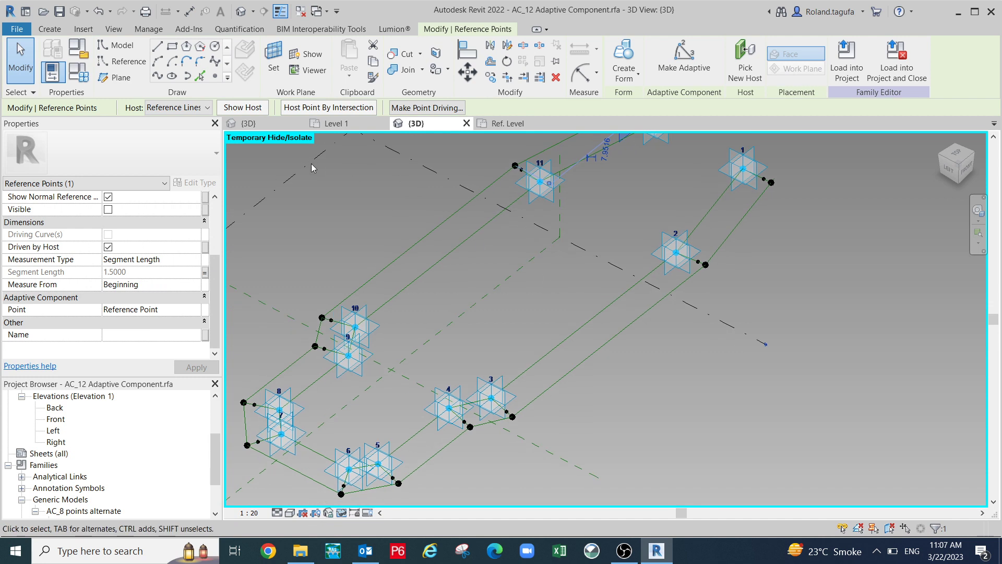
Flex the hosted points by applying a value of 1 to SL_Bottom in the family types, and restore it to 1.5.
{"action": "left_click", "coordinate": [82, 77]}
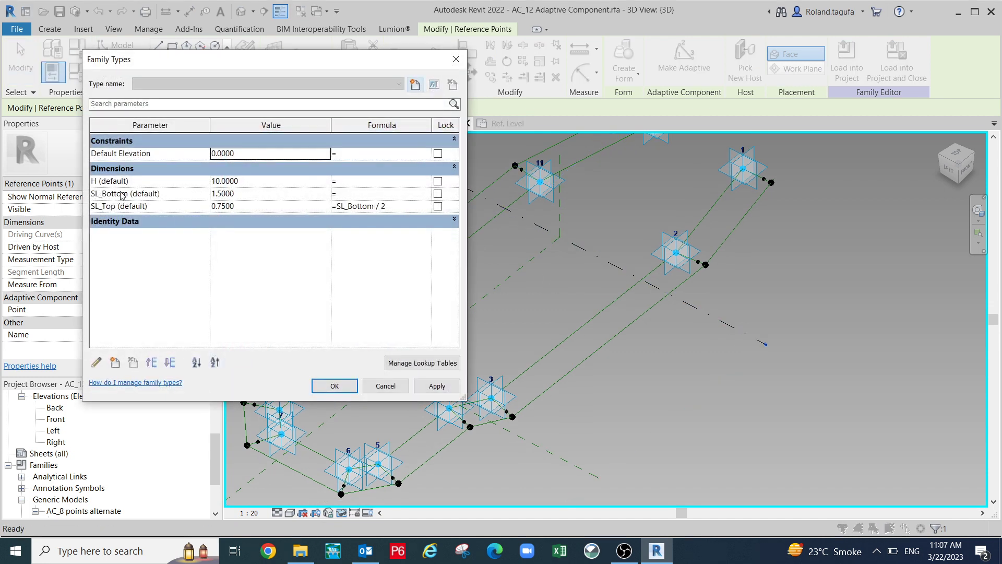
{"action": "left_click", "coordinate": [241, 196]}
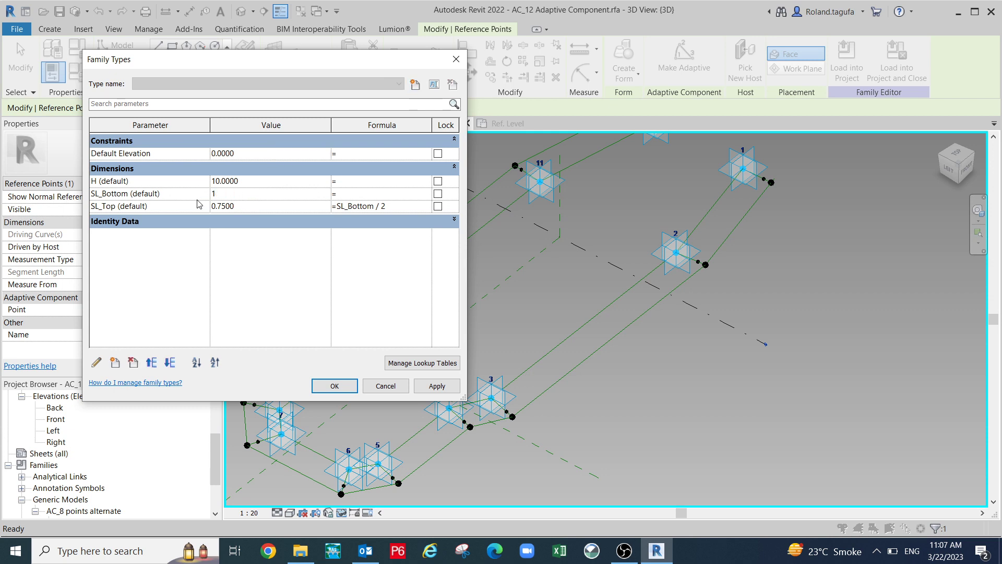
{"action": "type", "text": "1"}
{"action": "left_click", "coordinate": [444, 387]}
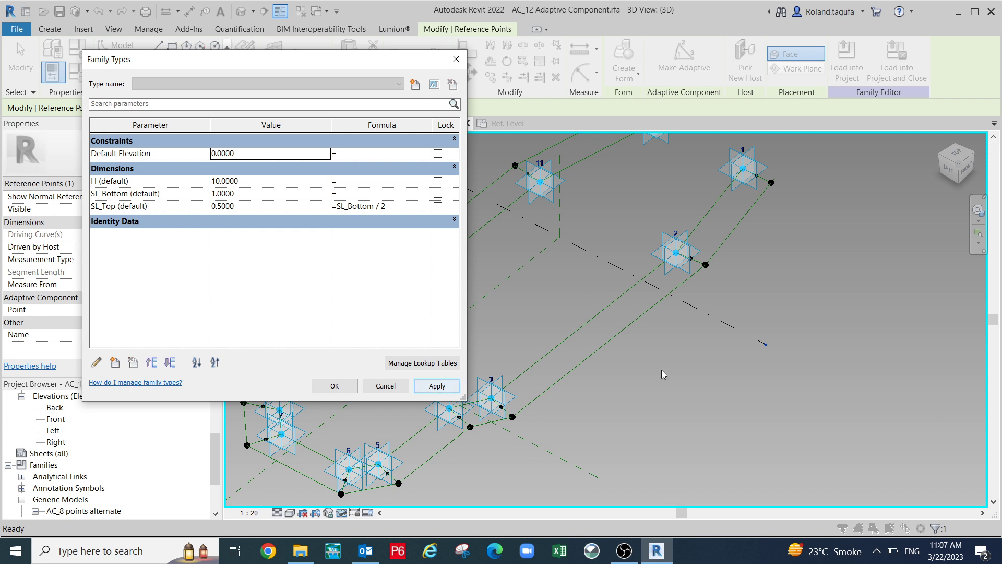
{"action": "left_click_drag", "start_coordinate": [308, 58], "coordinate": [336, 52]}
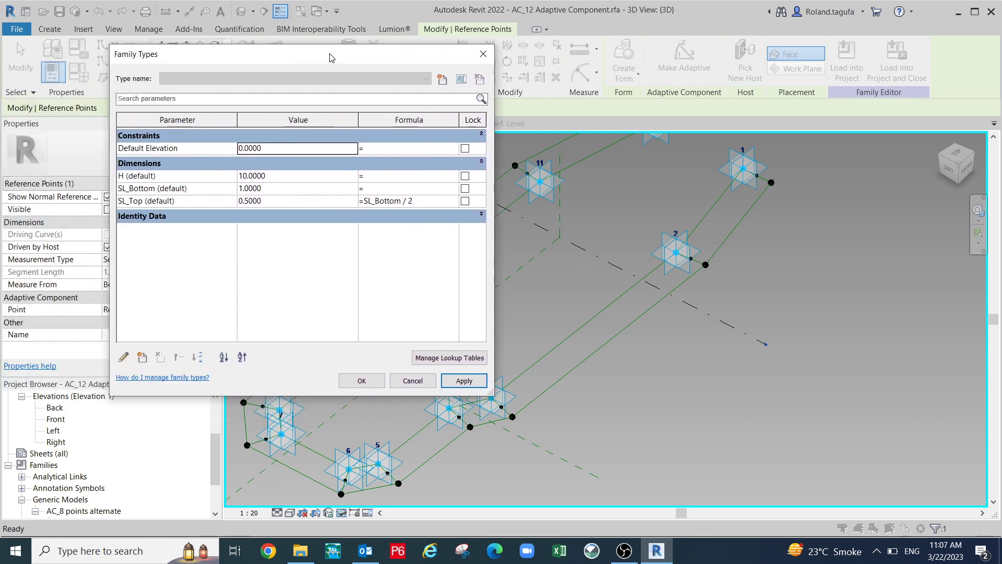
{"action": "left_click", "coordinate": [283, 189]}
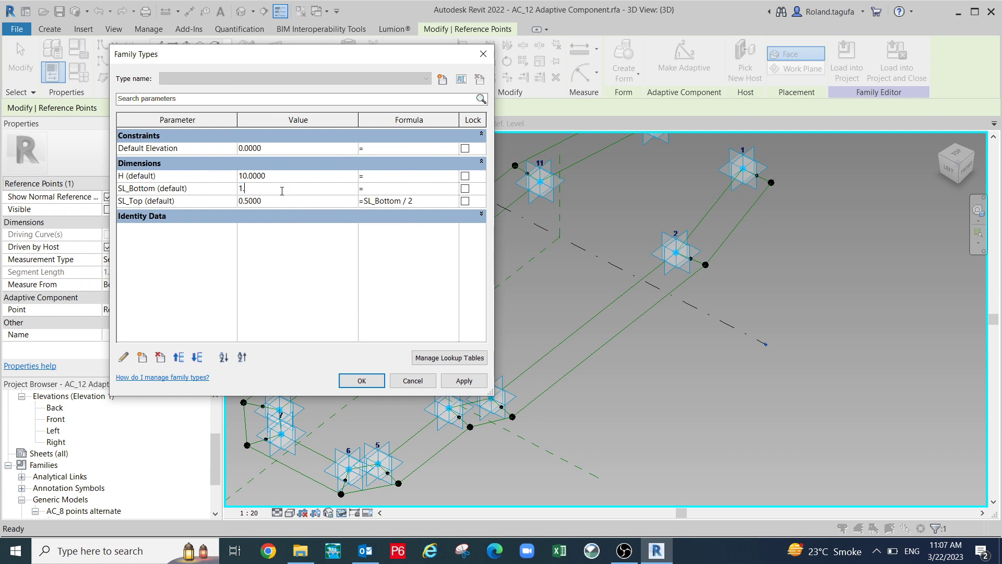
{"action": "left_click", "coordinate": [476, 386]}
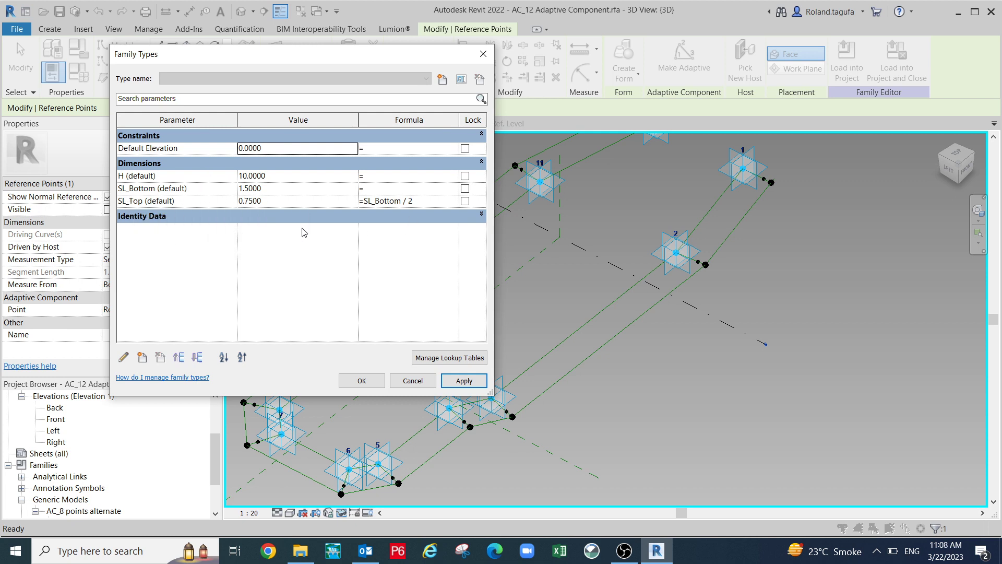
Regroup the SL_Bottom parameter under Constraints and accept the family type changes.
{"action": "left_click", "coordinate": [123, 358]}
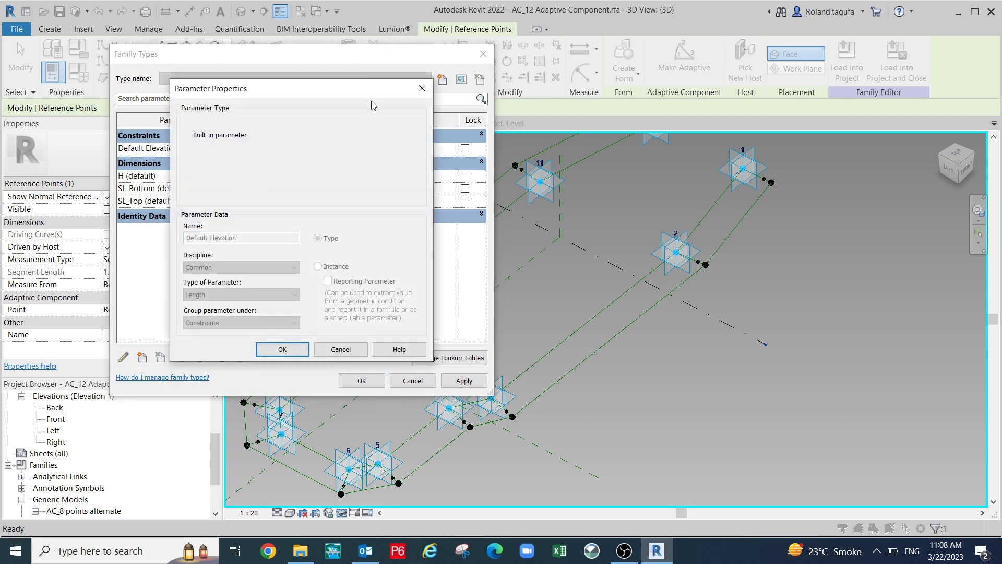
{"action": "left_click", "coordinate": [422, 89]}
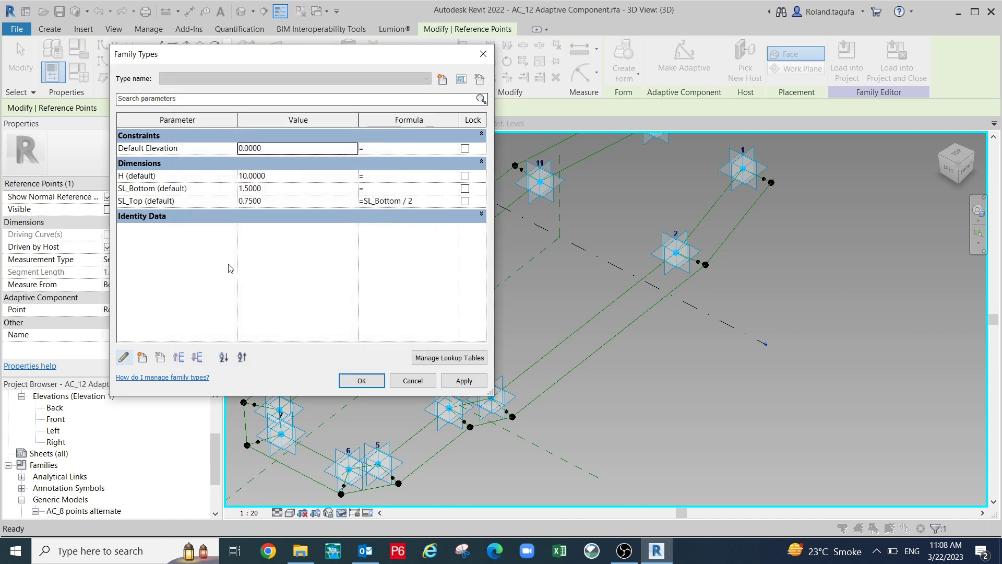
{"action": "left_click", "coordinate": [154, 189]}
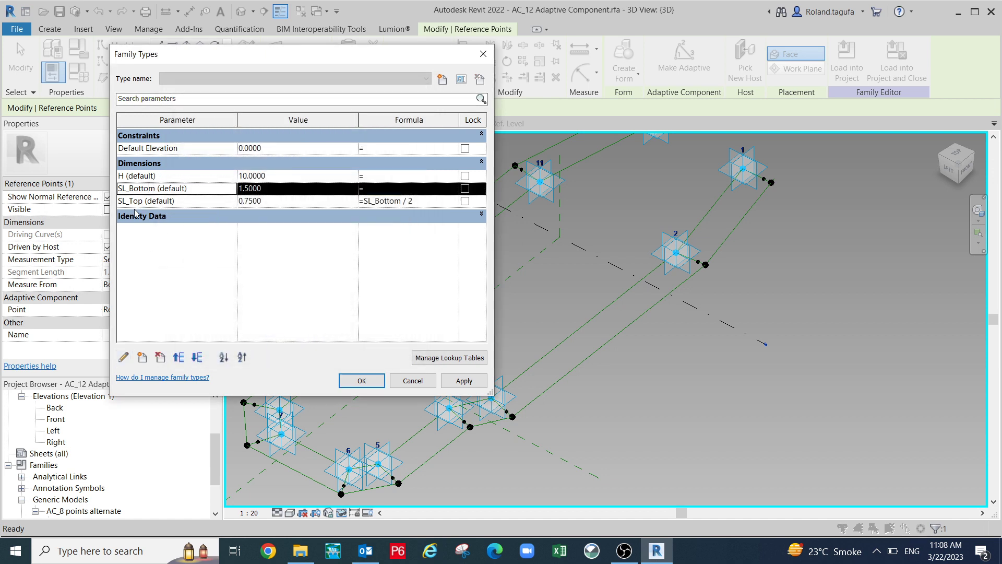
{"action": "left_click", "coordinate": [123, 358]}
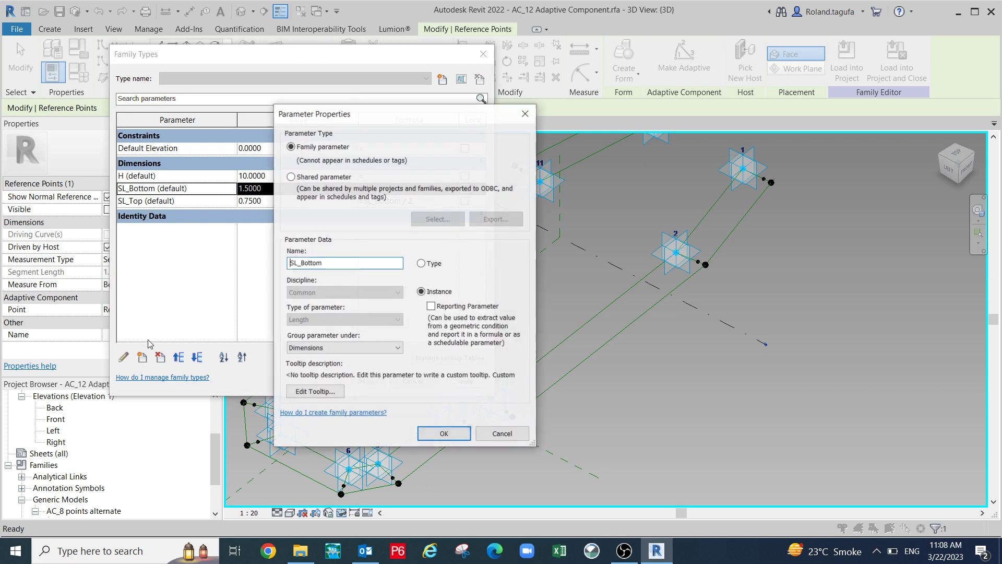
{"action": "left_click", "coordinate": [398, 348]}
{"action": "scroll", "coordinate": [394, 176], "scroll_direction": "up", "scroll_amount": 5}
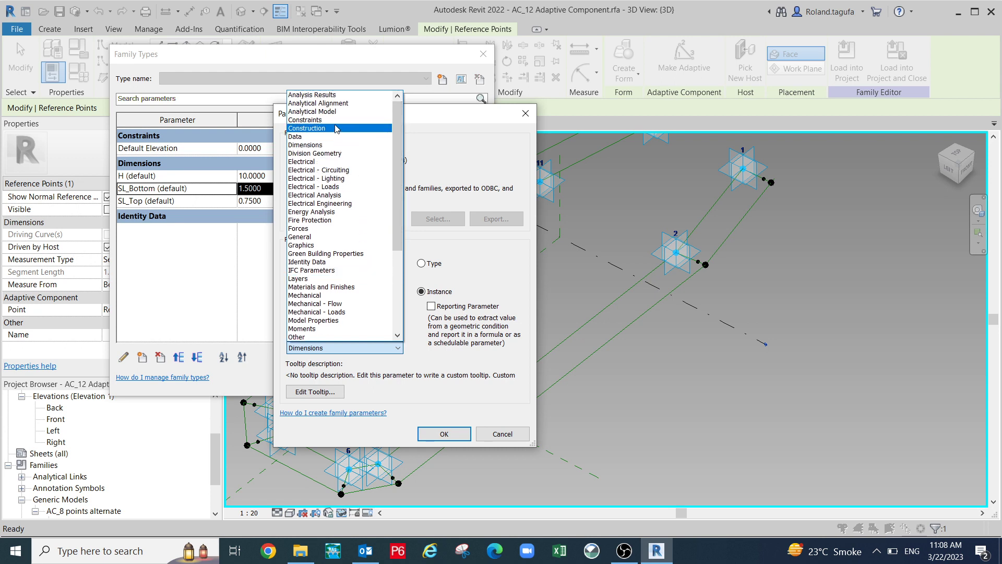
{"action": "left_click", "coordinate": [336, 126]}
{"action": "left_click", "coordinate": [448, 436]}
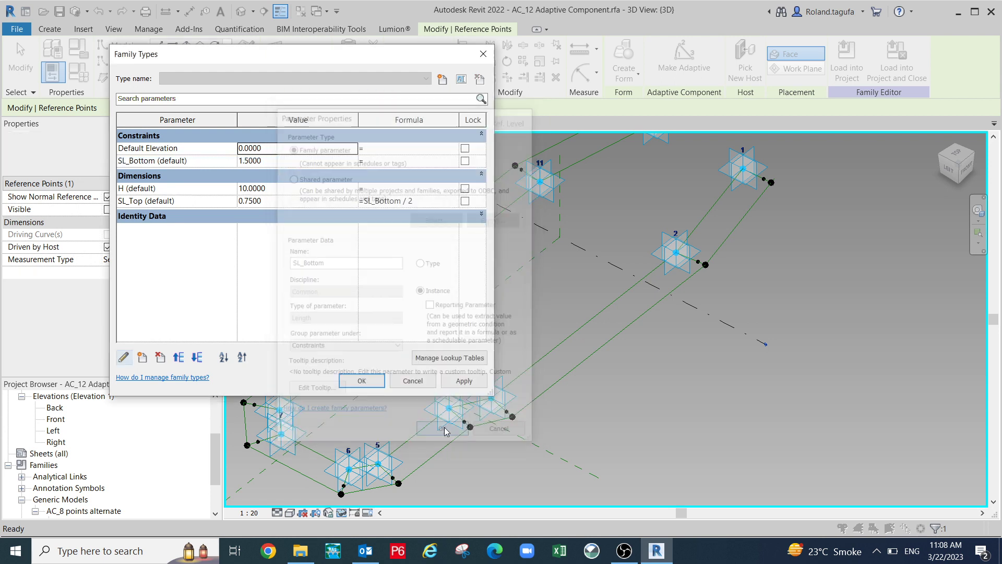
{"action": "left_click", "coordinate": [463, 381]}
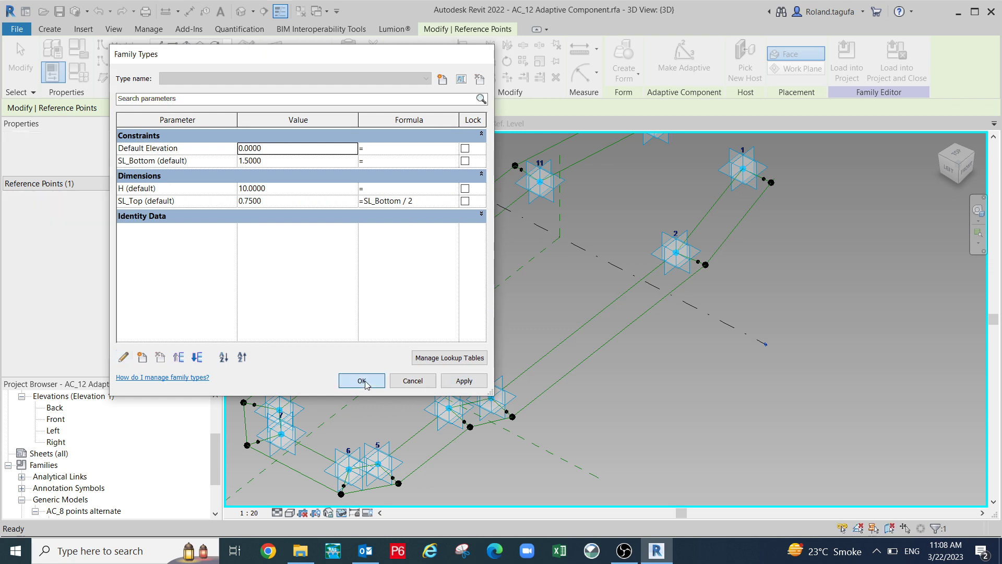
{"action": "left_click", "coordinate": [361, 380]}
Draw a model line between the hosted reference points near adaptive points 2 and 1.
{"action": "scroll", "coordinate": [552, 359], "scroll_direction": "down", "scroll_amount": 3}
{"action": "mouse_move", "coordinate": [552, 359]}
{"action": "middle_mouse_down", "text": "shift"}
{"action": "mouse_move", "coordinate": [605, 394]}
{"action": "mouse_move", "coordinate": [577, 421]}
{"action": "mouse_move", "coordinate": [722, 330]}
{"action": "mouse_move", "coordinate": [890, 424]}
{"action": "mouse_move", "coordinate": [687, 369]}
{"action": "mouse_move", "coordinate": [625, 461]}
{"action": "mouse_move", "coordinate": [564, 362]}
{"action": "mouse_move", "coordinate": [554, 437]}
{"action": "mouse_move", "coordinate": [539, 348]}
{"action": "middle_mouse_up", "text": "shift"}
{"action": "scroll", "coordinate": [554, 434], "scroll_direction": "up", "scroll_amount": 1}
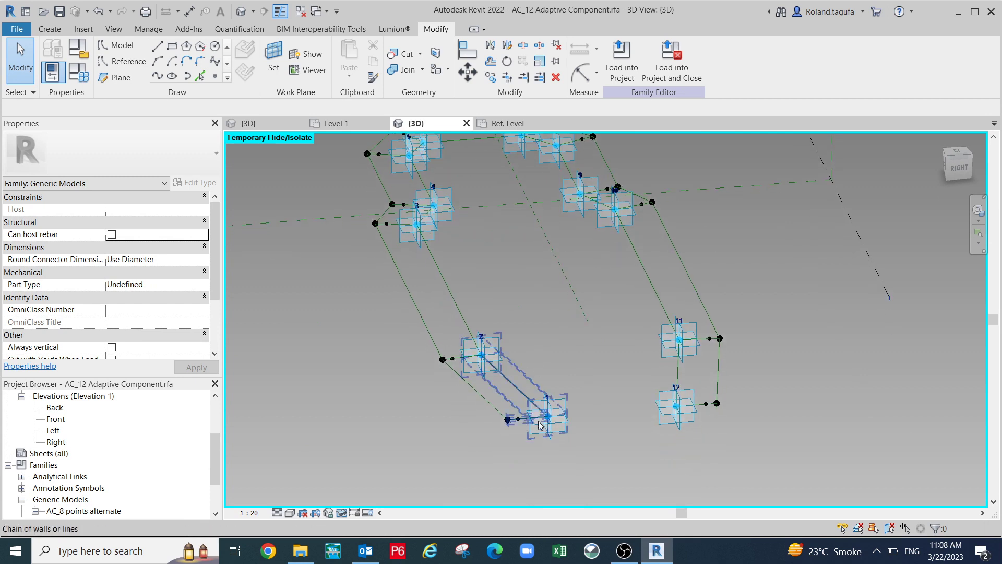
{"action": "scroll", "coordinate": [502, 472], "scroll_direction": "up", "scroll_amount": 3}
{"action": "middle_click_drag", "start_coordinate": [511, 468], "coordinate": [544, 471], "text": "shift"}
{"action": "middle_click_drag", "start_coordinate": [585, 433], "coordinate": [438, 261], "text": "shift"}
{"action": "scroll", "coordinate": [418, 258], "scroll_direction": "up", "scroll_amount": 2}
{"action": "left_click_drag", "start_coordinate": [383, 259], "coordinate": [409, 291]}
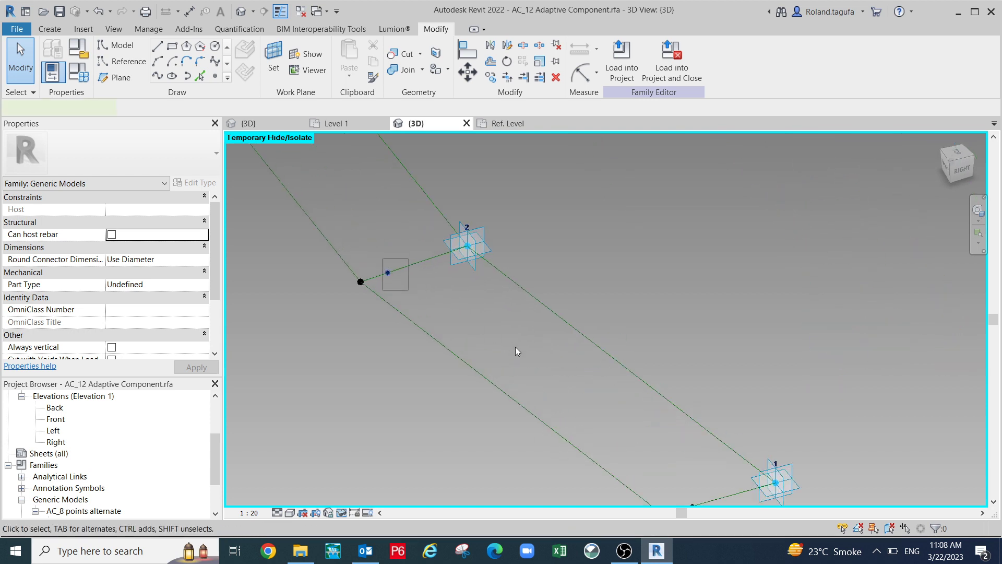
{"action": "middle_click_drag", "start_coordinate": [526, 354], "coordinate": [472, 277]}
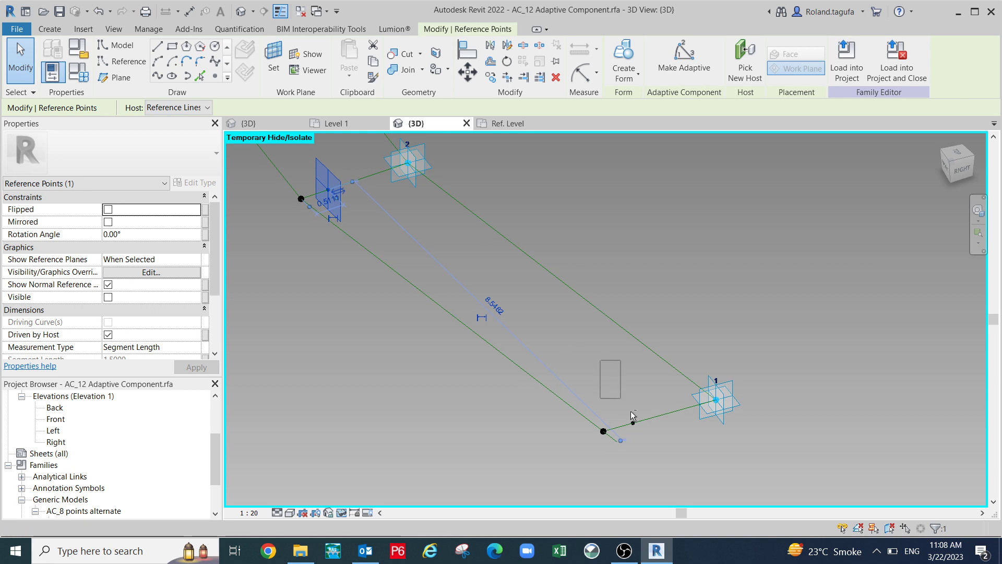
{"action": "left_click_drag", "start_coordinate": [653, 444], "coordinate": [672, 423], "text": "shift"}
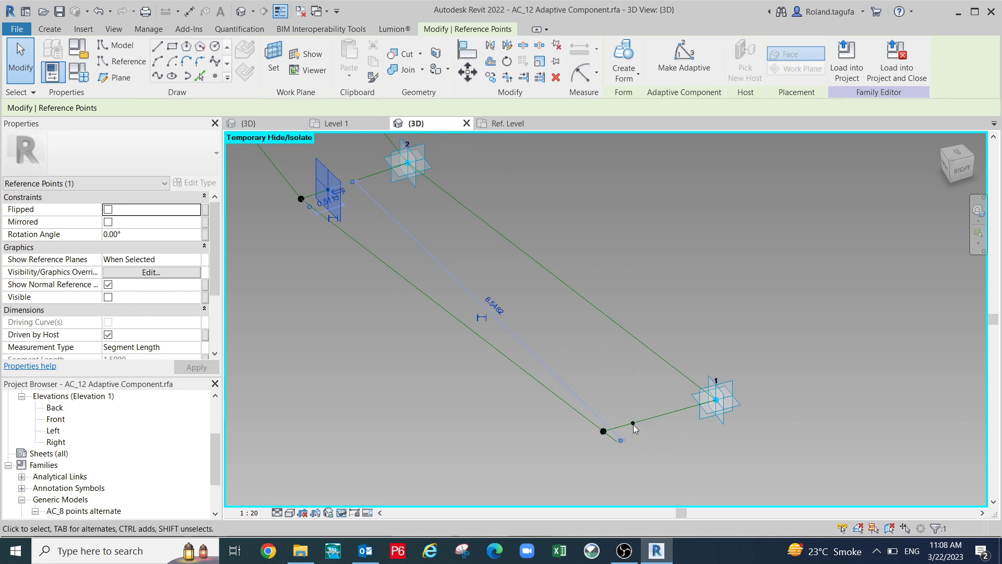
{"action": "scroll", "coordinate": [619, 397], "scroll_direction": "up", "scroll_amount": 3}
{"action": "scroll", "coordinate": [653, 459], "scroll_direction": "up", "scroll_amount": 4}
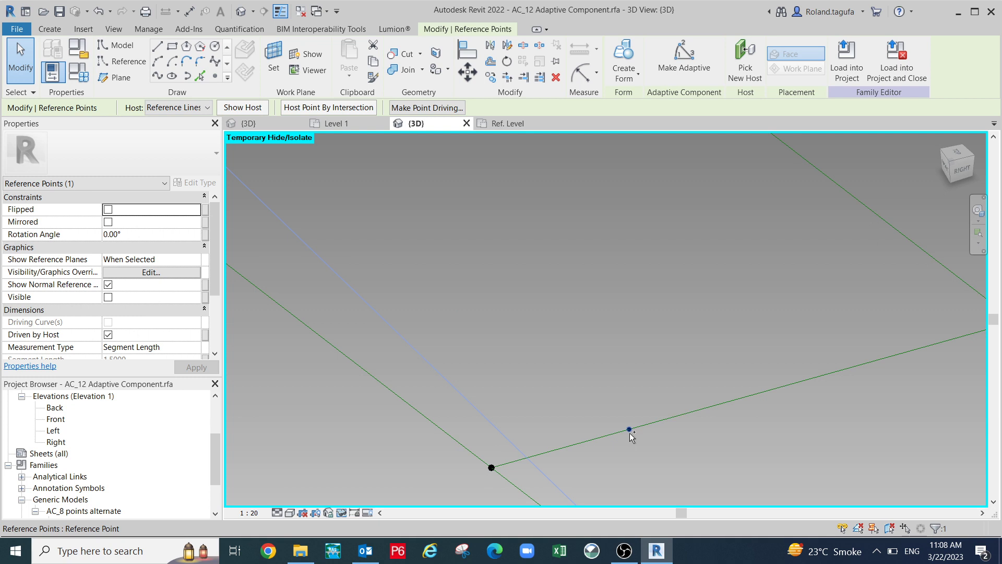
{"action": "left_click", "coordinate": [629, 430], "text": "ctrl"}
{"action": "scroll", "coordinate": [614, 368], "scroll_direction": "down", "scroll_amount": 2}
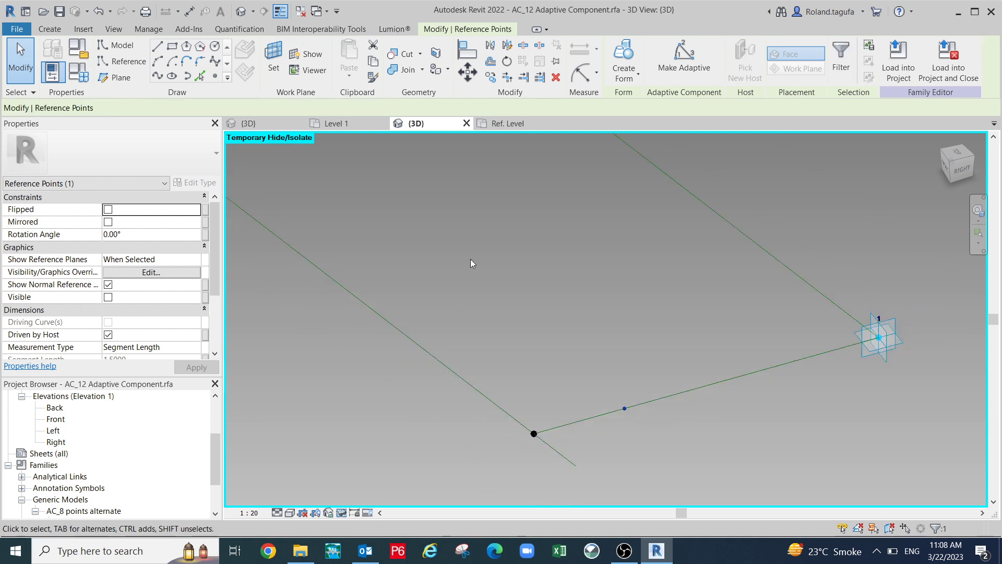
{"action": "left_click", "coordinate": [157, 80]}
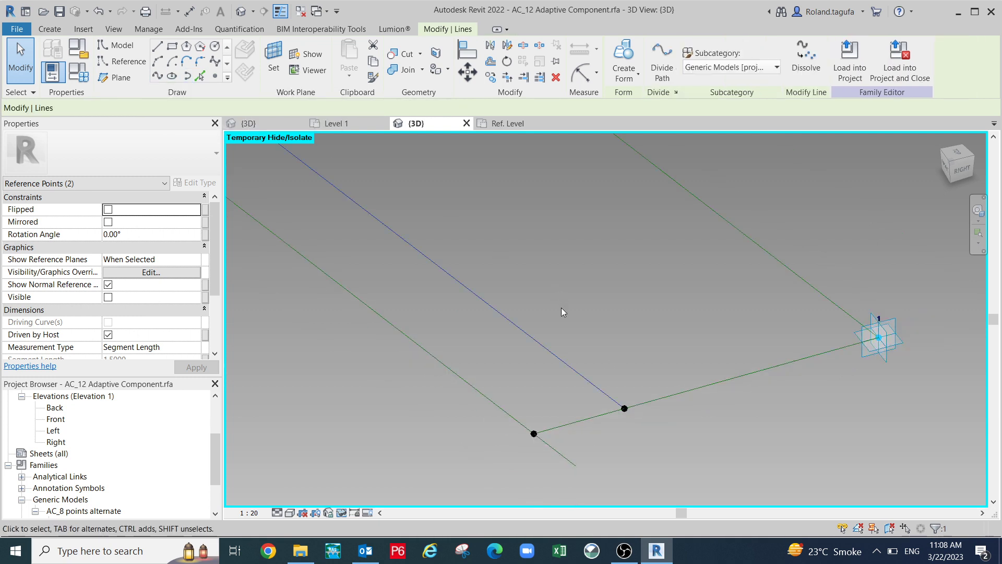
Draw a model line through the hosted reference points near adaptive points 3 and 2.
{"action": "scroll", "coordinate": [553, 311], "scroll_direction": "down", "scroll_amount": 2}
{"action": "scroll", "coordinate": [547, 312], "scroll_direction": "down", "scroll_amount": 1}
{"action": "middle_click_drag", "start_coordinate": [557, 365], "coordinate": [783, 543]}
{"action": "middle_click_drag", "start_coordinate": [479, 313], "coordinate": [557, 384]}
{"action": "scroll", "coordinate": [557, 385], "scroll_direction": "down", "scroll_amount": 1}
{"action": "middle_click_drag", "start_coordinate": [528, 333], "coordinate": [628, 479]}
{"action": "scroll", "coordinate": [485, 312], "scroll_direction": "down", "scroll_amount": 3}
{"action": "middle_click_drag", "start_coordinate": [467, 268], "coordinate": [512, 387]}
{"action": "scroll", "coordinate": [369, 197], "scroll_direction": "up", "scroll_amount": 2}
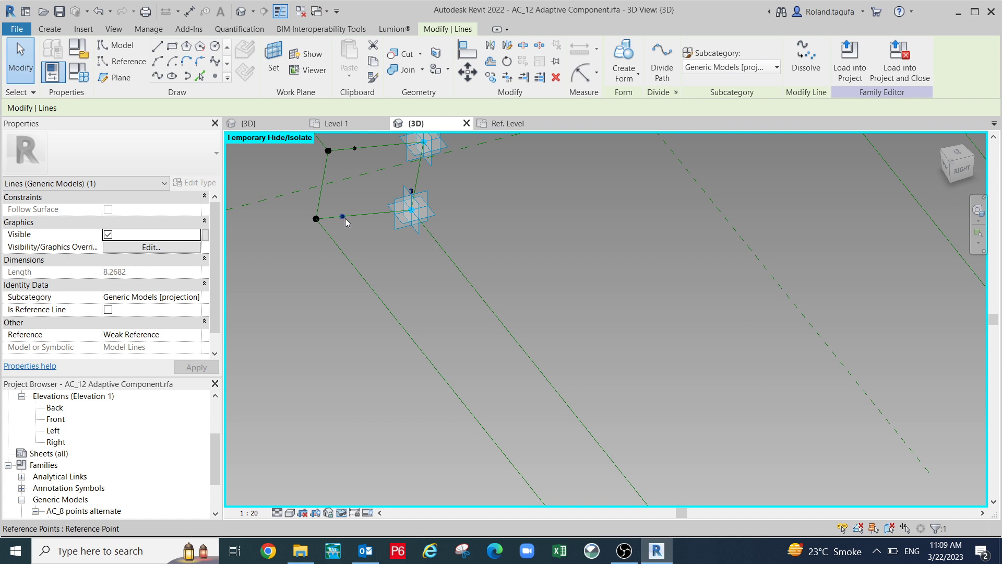
{"action": "left_click", "coordinate": [342, 216]}
{"action": "middle_click_drag", "start_coordinate": [347, 222], "coordinate": [572, 416]}
{"action": "left_click", "coordinate": [553, 398]}
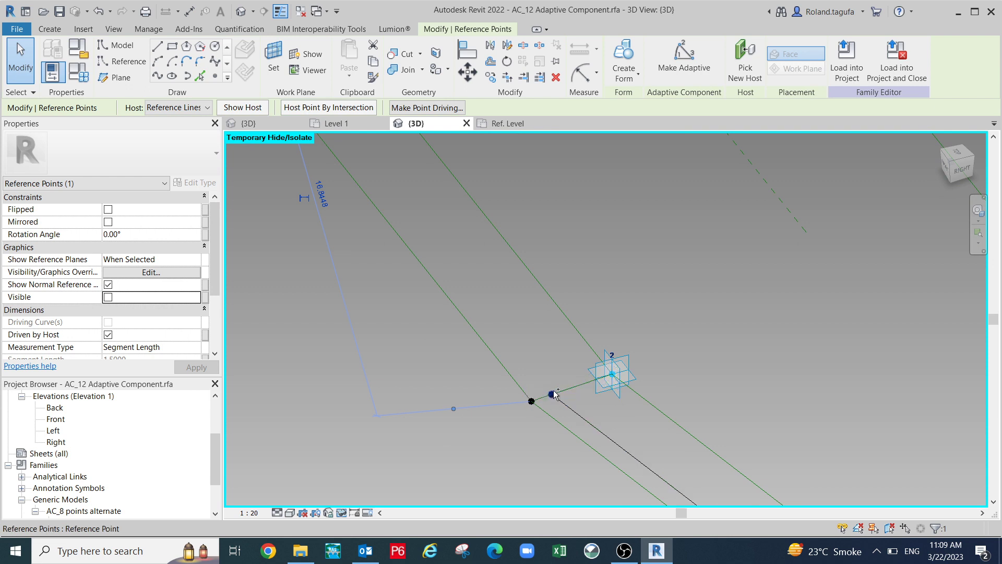
{"action": "left_click", "coordinate": [551, 394], "text": "ctrl"}
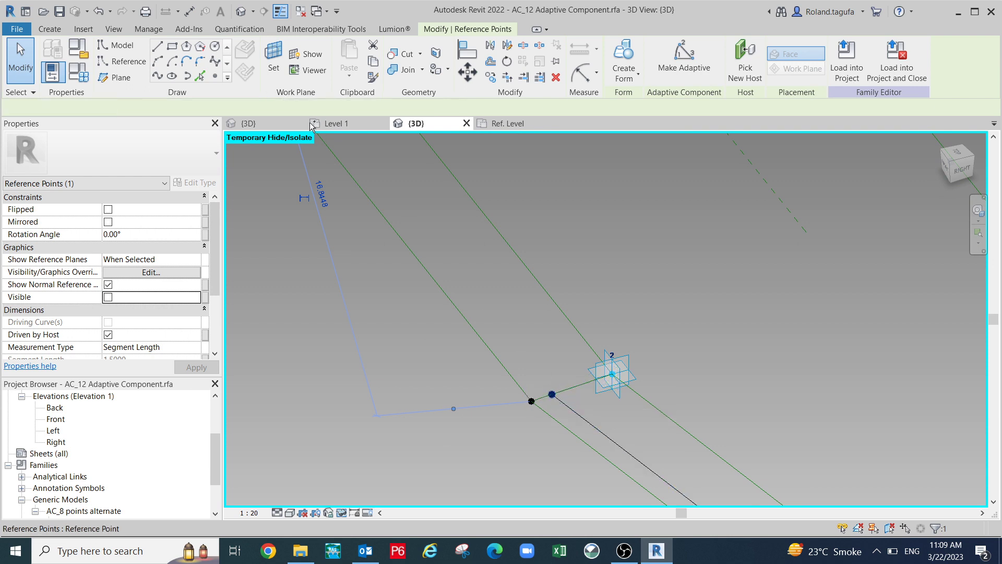
{"action": "key", "text": "Return"}
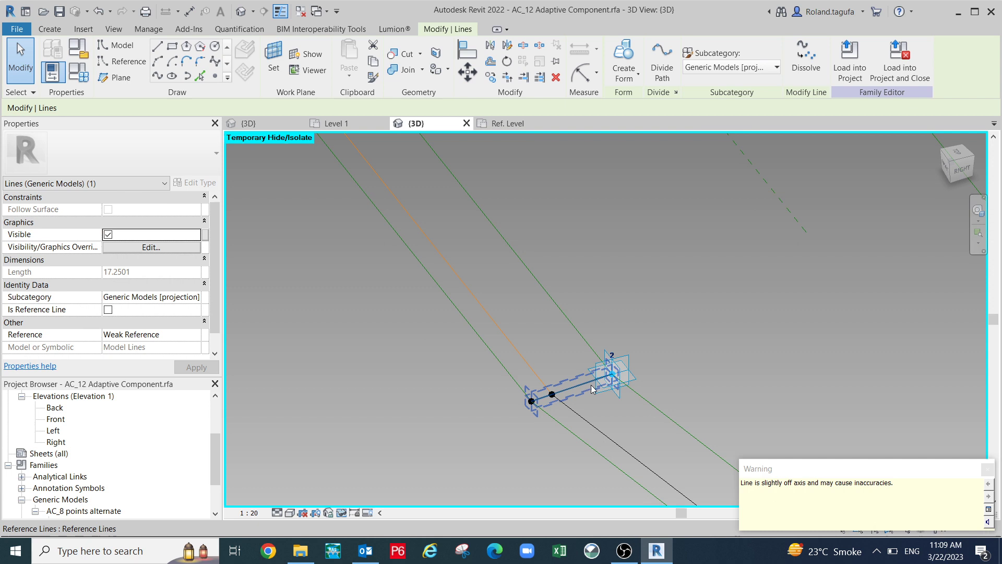
Connect the hosted reference points near adaptive points 3 and 4 with a model line.
{"action": "scroll", "coordinate": [587, 386], "scroll_direction": "down", "scroll_amount": 2}
{"action": "middle_click_drag", "start_coordinate": [530, 345], "coordinate": [668, 524]}
{"action": "key", "text": "Tab"}
{"action": "scroll", "coordinate": [509, 295], "scroll_direction": "up", "scroll_amount": 3}
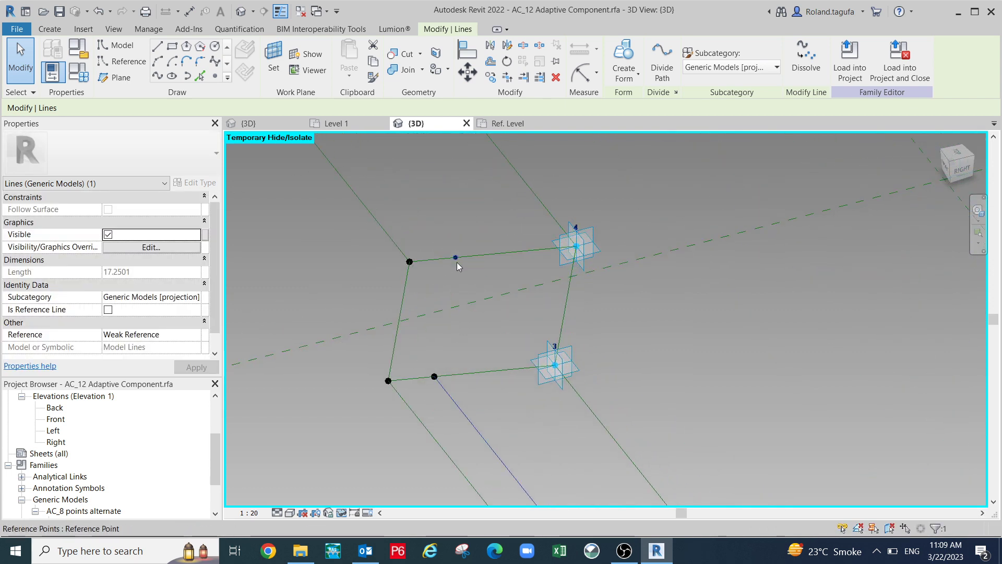
{"action": "left_click", "coordinate": [455, 257]}
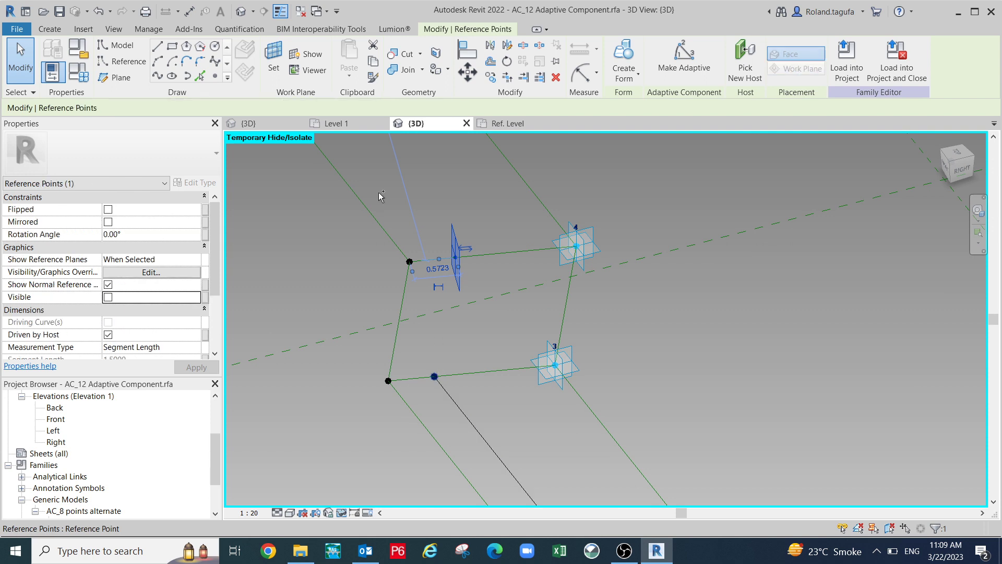
{"action": "left_click", "coordinate": [157, 77]}
Draw a model line between the hosted reference points near adaptive points 4 and 5.
{"action": "scroll", "coordinate": [562, 269], "scroll_direction": "down", "scroll_amount": 2}
{"action": "middle_click_drag", "start_coordinate": [543, 293], "coordinate": [694, 292], "text": "shift"}
{"action": "middle_click_drag", "start_coordinate": [488, 293], "coordinate": [983, 305]}
{"action": "middle_click_drag", "start_coordinate": [543, 340], "coordinate": [479, 381]}
{"action": "scroll", "coordinate": [455, 291], "scroll_direction": "up", "scroll_amount": 2}
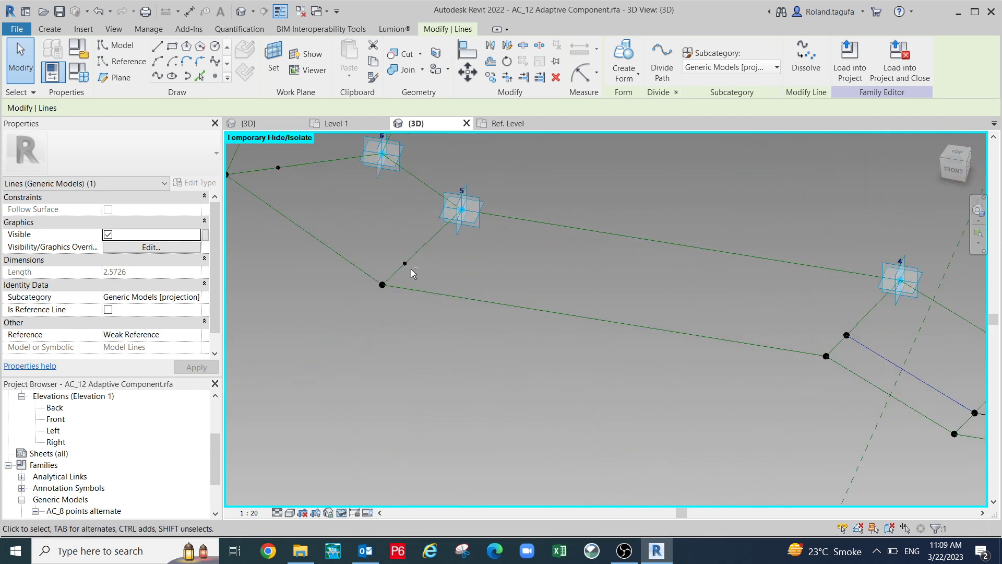
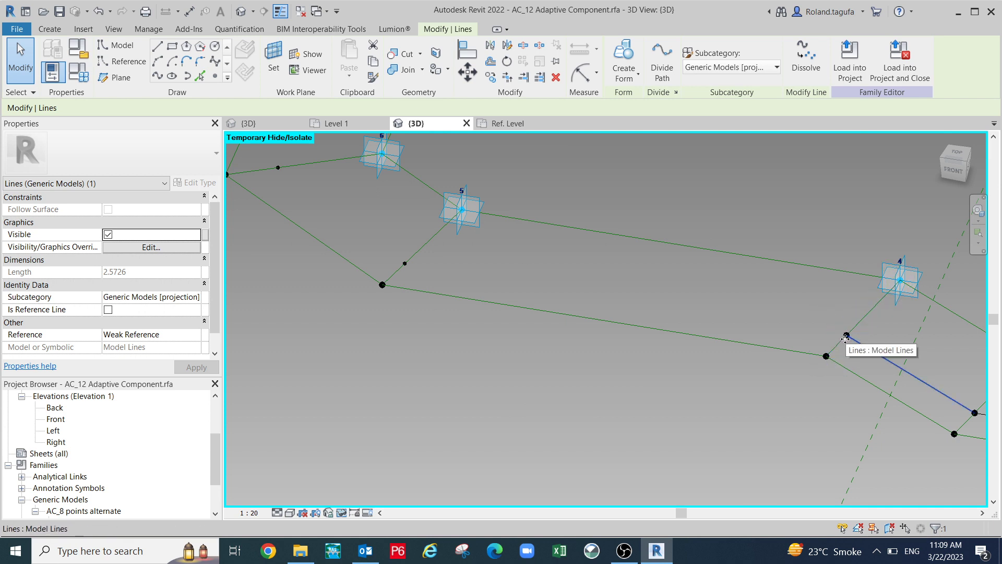
{"action": "key", "text": "Tab"}
{"action": "key", "text": "Tab"}
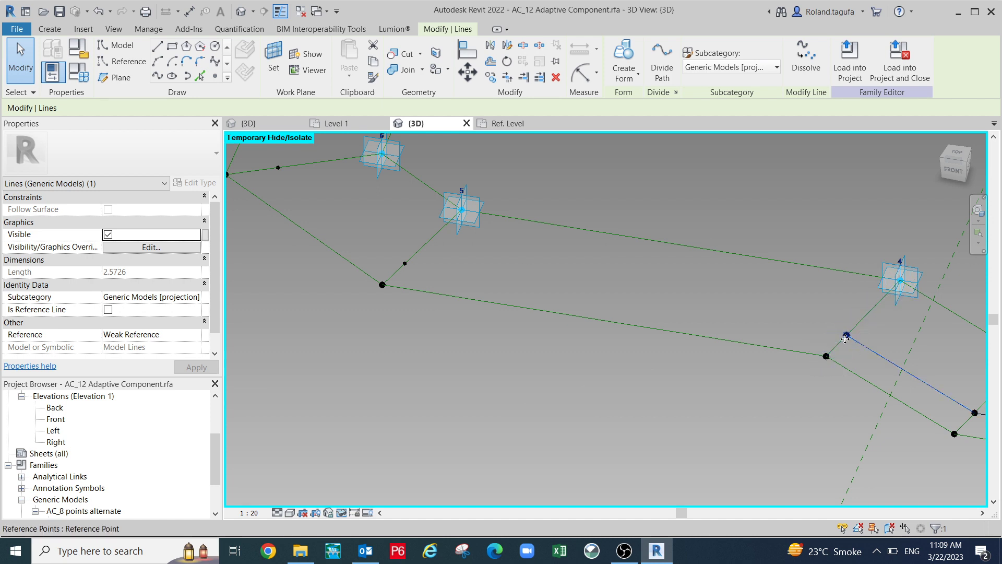
{"action": "left_click", "coordinate": [845, 338]}
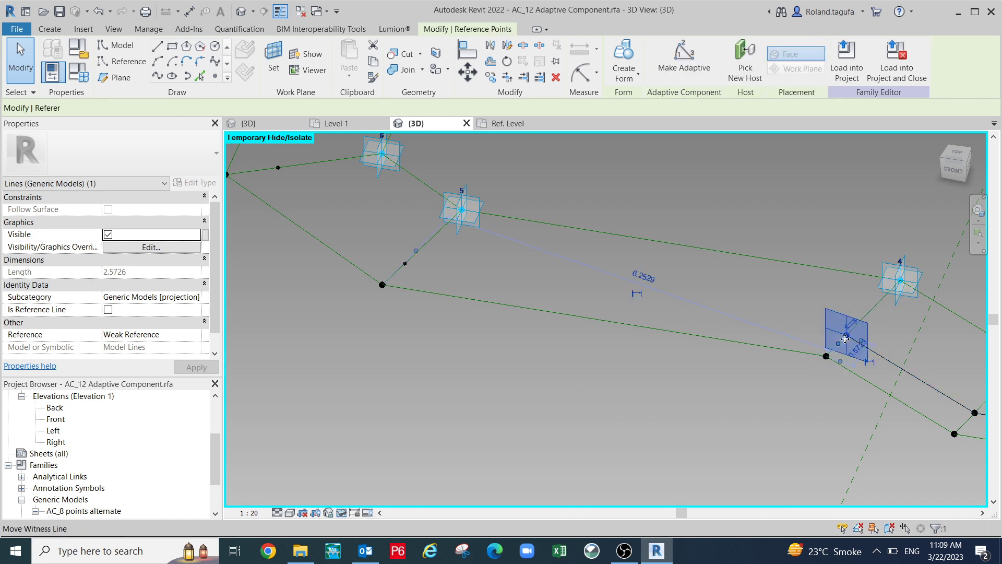
{"action": "left_click", "coordinate": [408, 268], "text": "ctrl"}
{"action": "left_click", "coordinate": [157, 76]}
Join the hosted reference points near adaptive points 5 and 6 with a model line.
{"action": "middle_click_drag", "start_coordinate": [789, 447], "coordinate": [937, 524]}
{"action": "scroll", "coordinate": [475, 254], "scroll_direction": "up", "scroll_amount": 2}
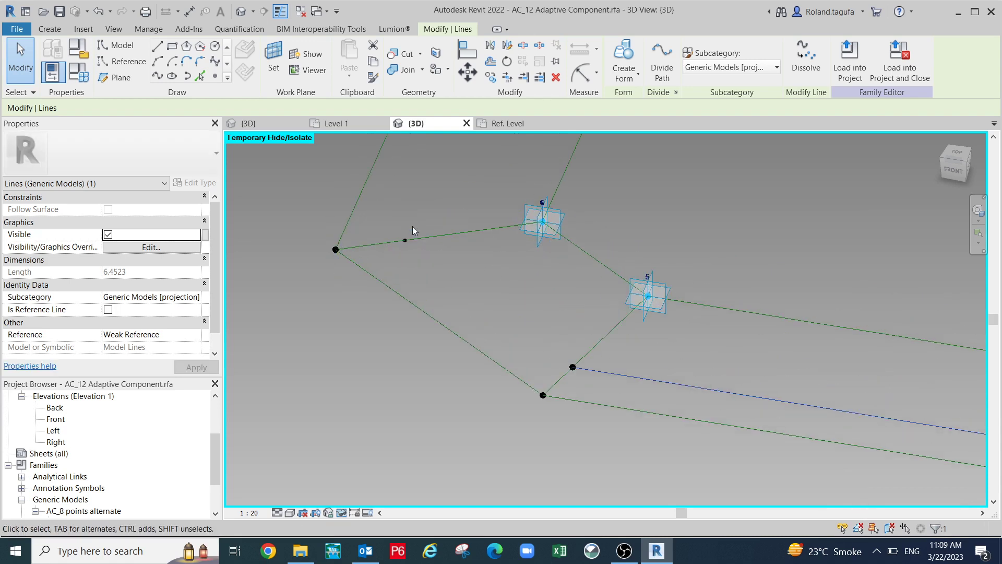
{"action": "left_click_drag", "start_coordinate": [403, 222], "coordinate": [426, 263]}
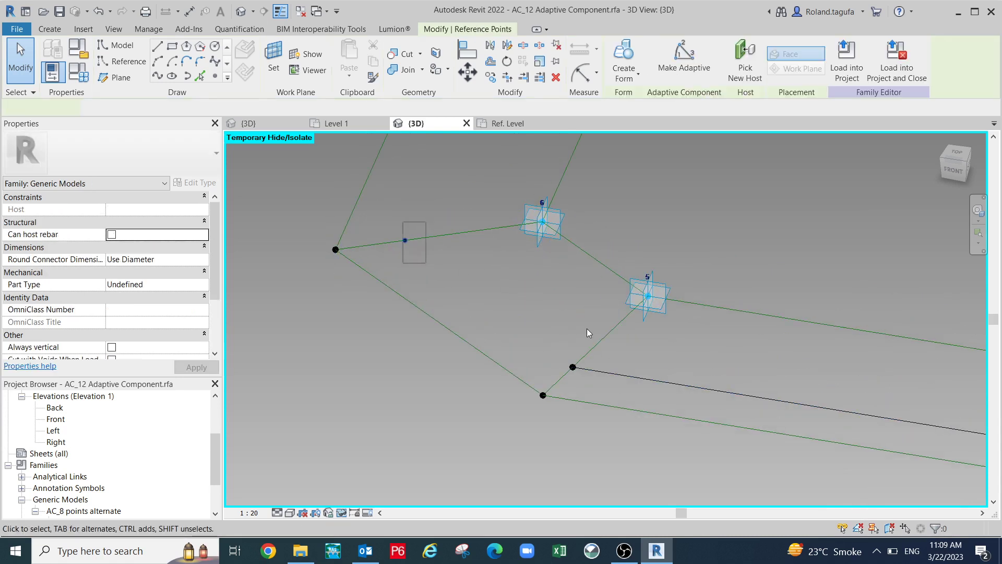
{"action": "left_click_drag", "start_coordinate": [573, 315], "coordinate": [588, 373], "text": "ctrl"}
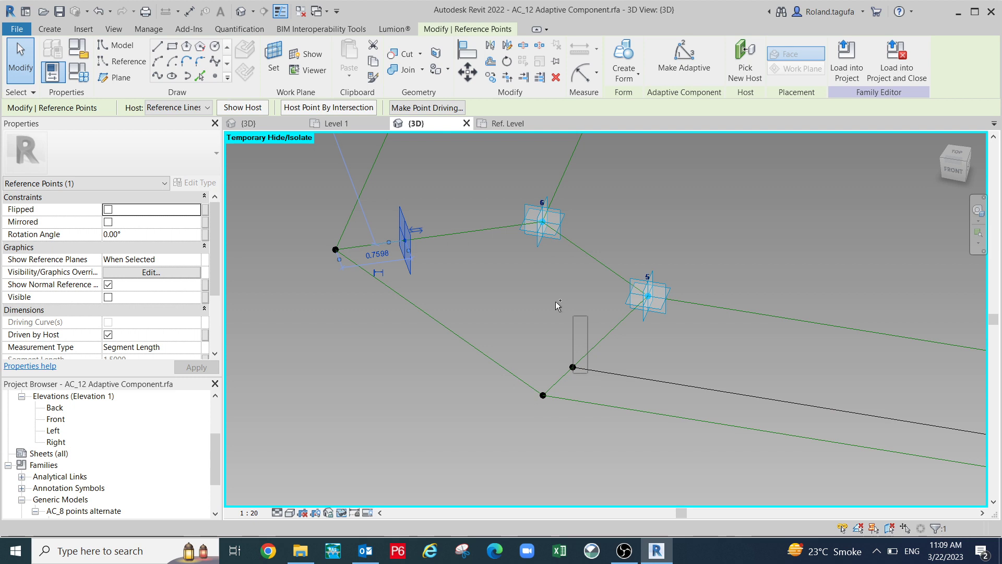
{"action": "left_click_drag", "start_coordinate": [541, 292], "coordinate": [610, 346]}
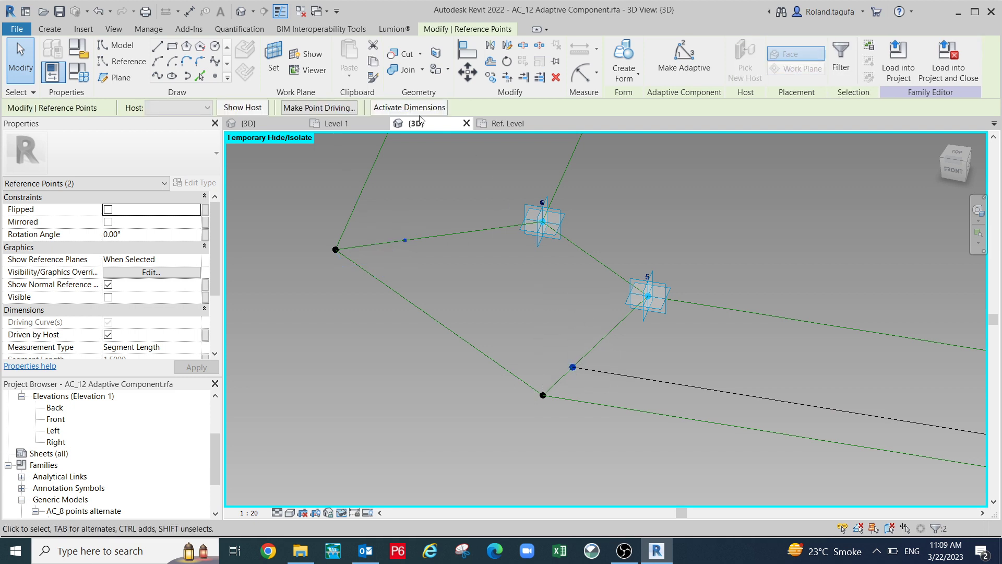
{"action": "left_click", "coordinate": [155, 79]}
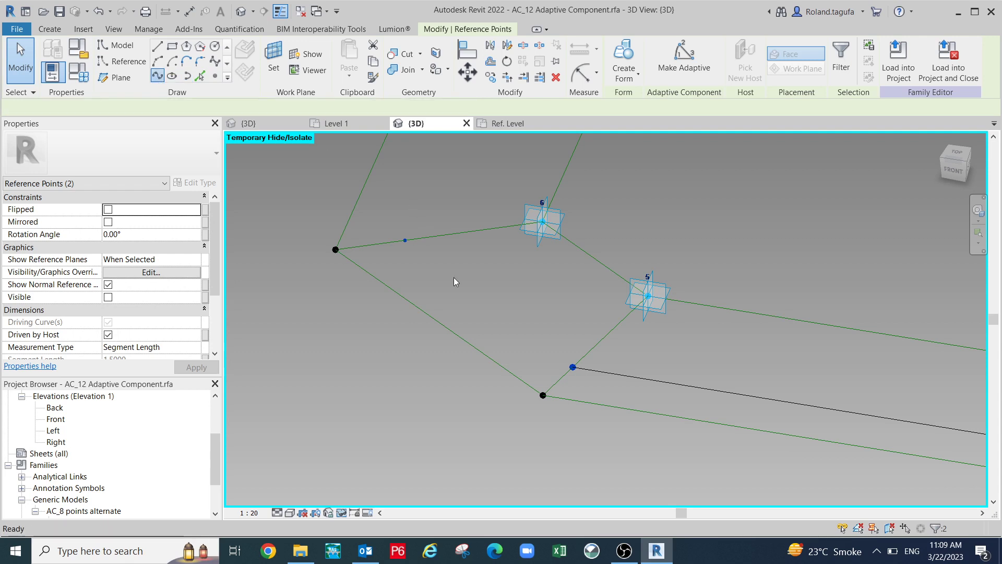
Draw a model line between the hosted reference points near adaptive points 6 and 7.
{"action": "scroll", "coordinate": [461, 310], "scroll_direction": "down", "scroll_amount": 1}
{"action": "middle_click_drag", "start_coordinate": [461, 310], "coordinate": [493, 411]}
{"action": "left_click", "coordinate": [497, 309]}
{"action": "scroll", "coordinate": [497, 309], "scroll_direction": "down", "scroll_amount": 1}
{"action": "middle_click_drag", "start_coordinate": [497, 309], "coordinate": [508, 375]}
{"action": "scroll", "coordinate": [547, 206], "scroll_direction": "up", "scroll_amount": 1}
{"action": "scroll", "coordinate": [547, 201], "scroll_direction": "up", "scroll_amount": 2}
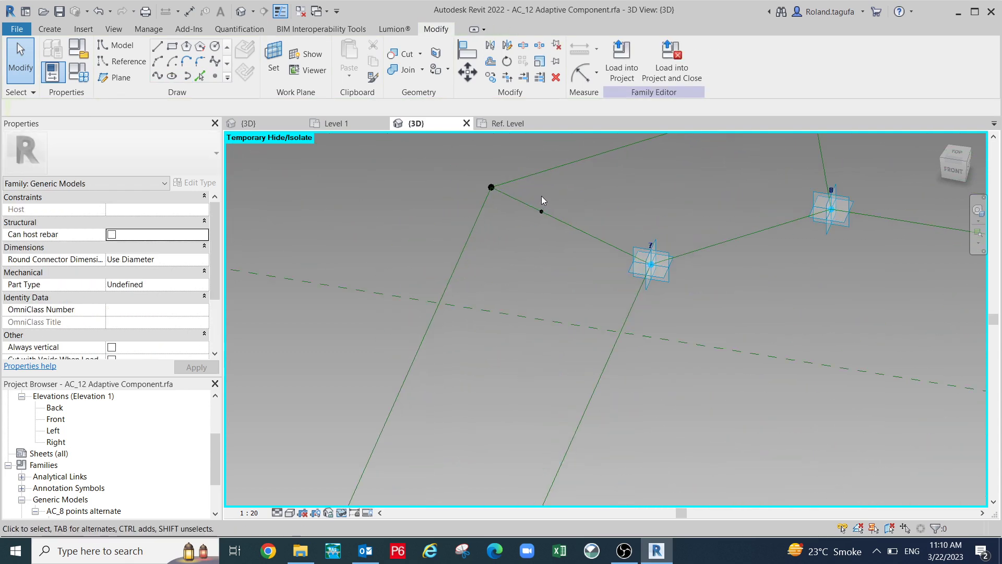
{"action": "scroll", "coordinate": [540, 316], "scroll_direction": "down", "scroll_amount": 1}
{"action": "middle_click_drag", "start_coordinate": [540, 317], "coordinate": [550, 194]}
{"action": "left_click_drag", "start_coordinate": [438, 326], "coordinate": [466, 399], "text": "ctrl"}
{"action": "left_click_drag", "start_coordinate": [467, 321], "coordinate": [466, 321]}
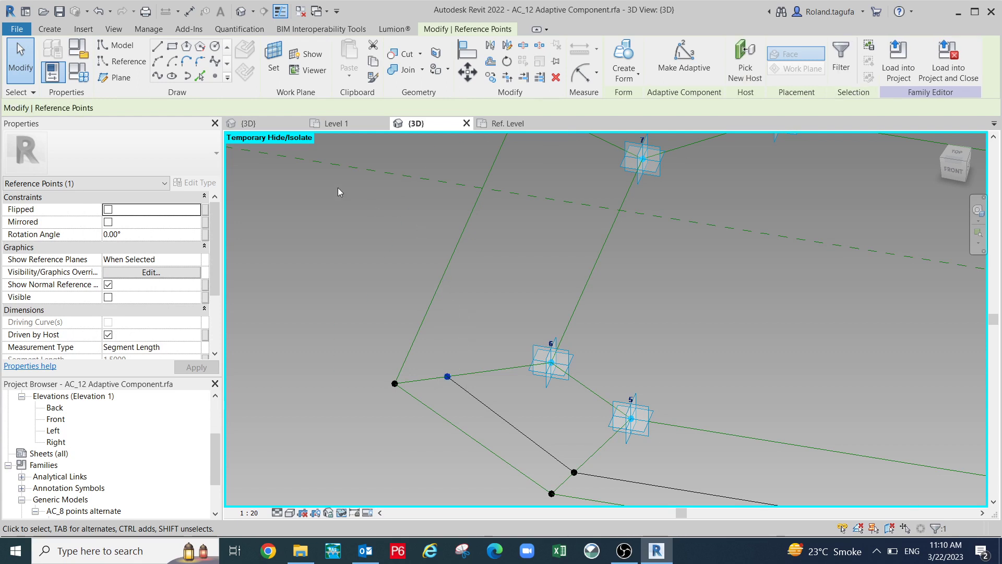
{"action": "left_click", "coordinate": [164, 78]}
Connect the hosted reference points near adaptive points 7 and 8 with a model line.
{"action": "scroll", "coordinate": [514, 343], "scroll_direction": "down", "scroll_amount": 2}
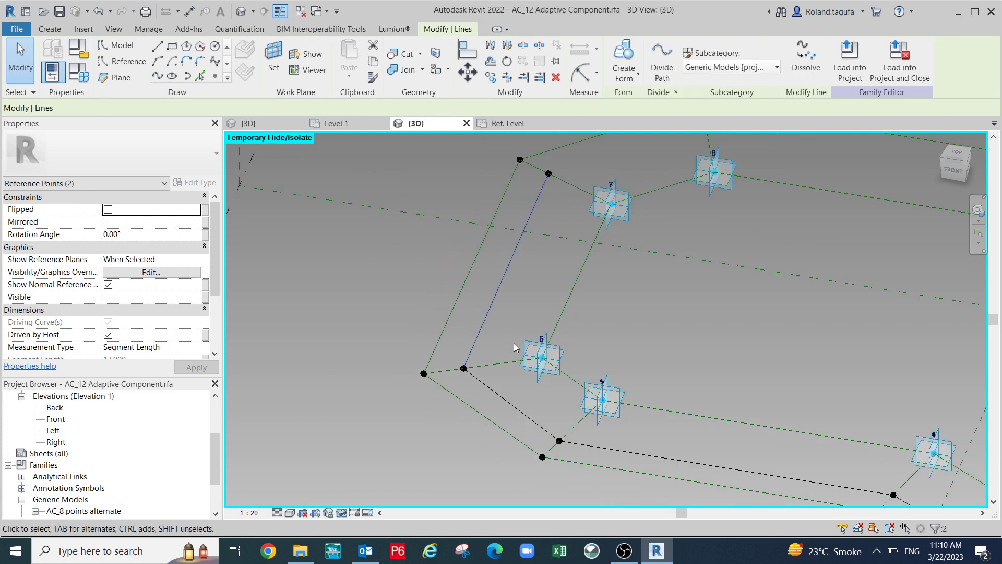
{"action": "middle_click_drag", "start_coordinate": [537, 369], "coordinate": [713, 420], "text": "shift"}
{"action": "middle_click_drag", "start_coordinate": [561, 331], "coordinate": [683, 529]}
{"action": "left_click", "coordinate": [384, 357]}
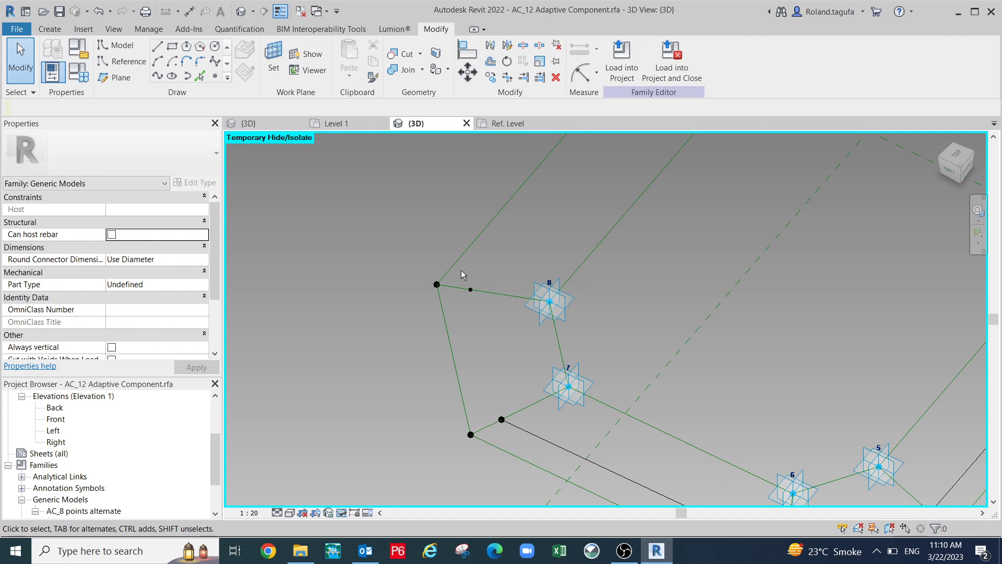
{"action": "left_click", "coordinate": [470, 289]}
{"action": "left_click_drag", "start_coordinate": [488, 371], "coordinate": [531, 448], "text": "ctrl"}
{"action": "left_click", "coordinate": [502, 419], "text": "ctrl"}
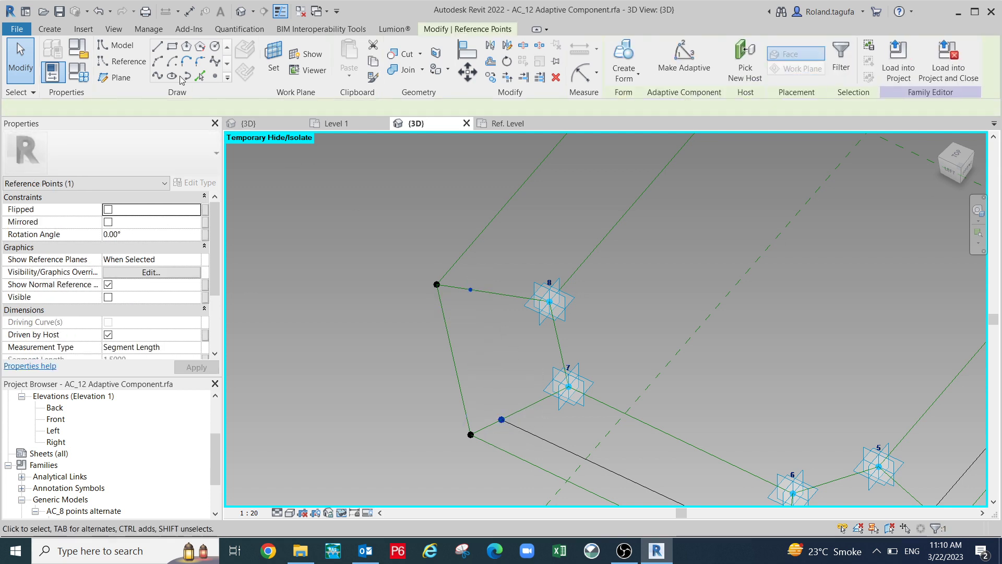
Draw a model line between the hosted reference points near adaptive points 8 and 9.
{"action": "scroll", "coordinate": [437, 282], "scroll_direction": "down", "scroll_amount": 1}
{"action": "middle_click_drag", "start_coordinate": [496, 309], "coordinate": [458, 358]}
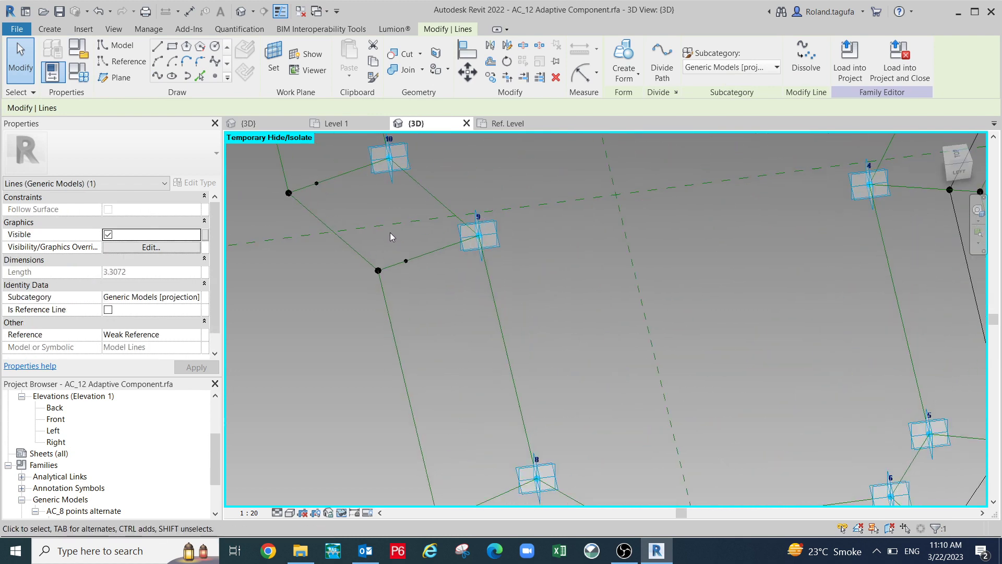
{"action": "left_click_drag", "start_coordinate": [387, 234], "coordinate": [417, 274]}
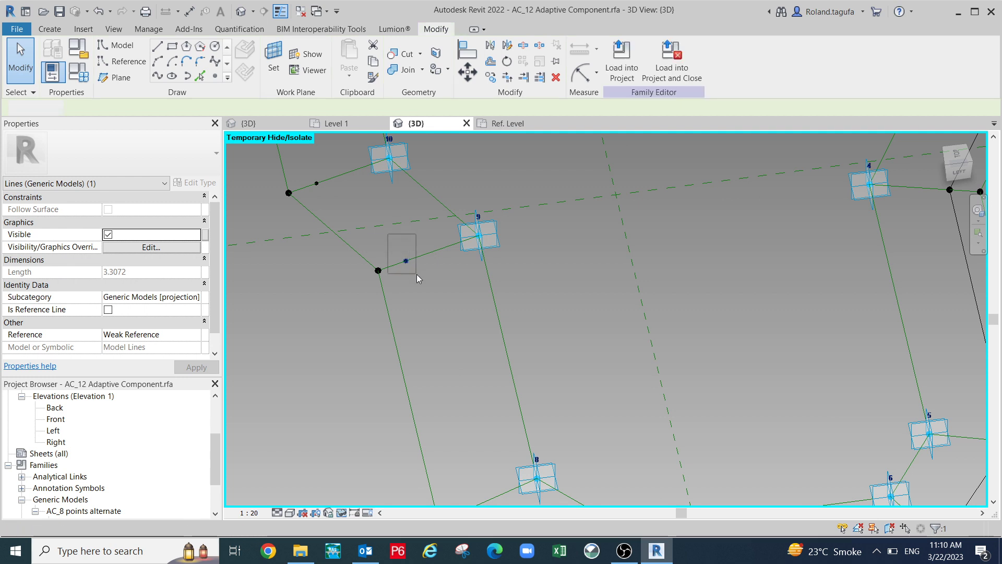
{"action": "middle_click_drag", "start_coordinate": [463, 301], "coordinate": [458, 209]}
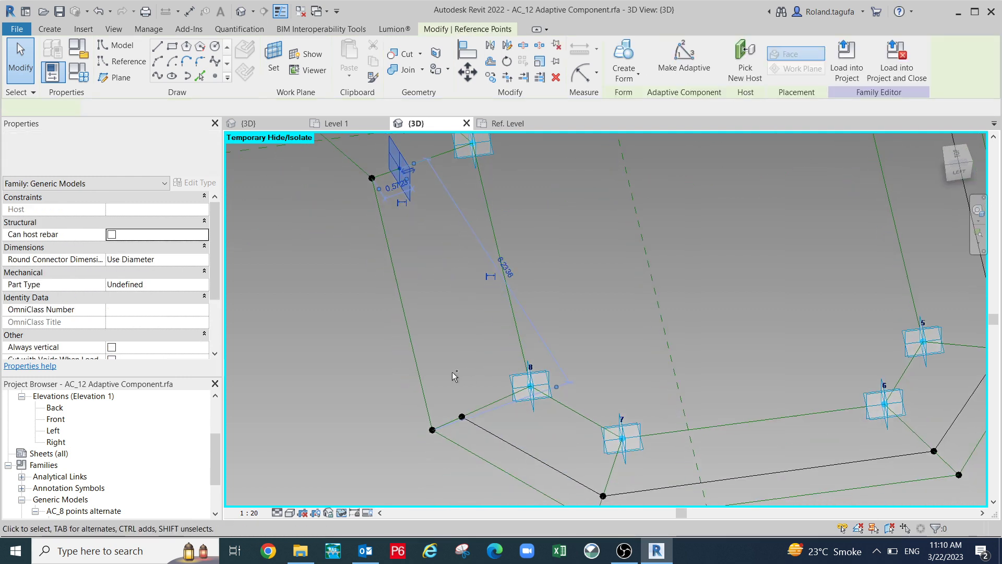
{"action": "left_click_drag", "start_coordinate": [484, 445], "coordinate": [485, 447], "text": "ctrl"}
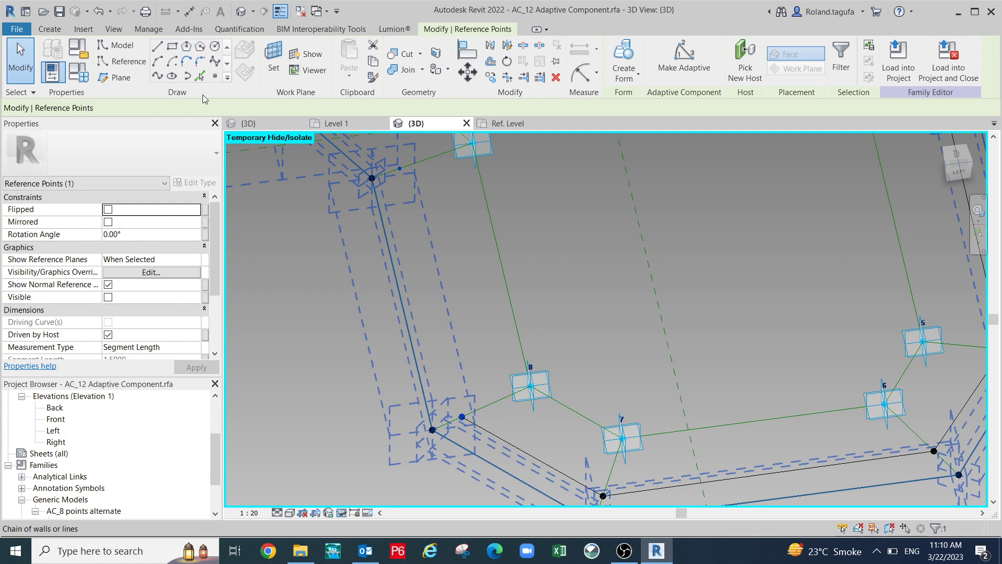
{"action": "scroll", "coordinate": [411, 217], "scroll_direction": "down", "scroll_amount": 3}
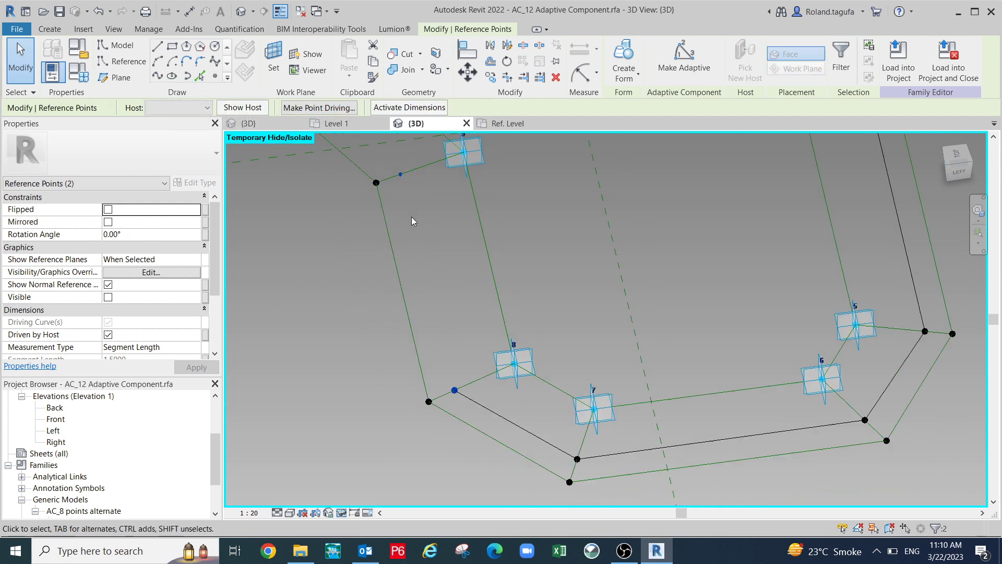
{"action": "middle_click_drag", "start_coordinate": [425, 235], "coordinate": [426, 273]}
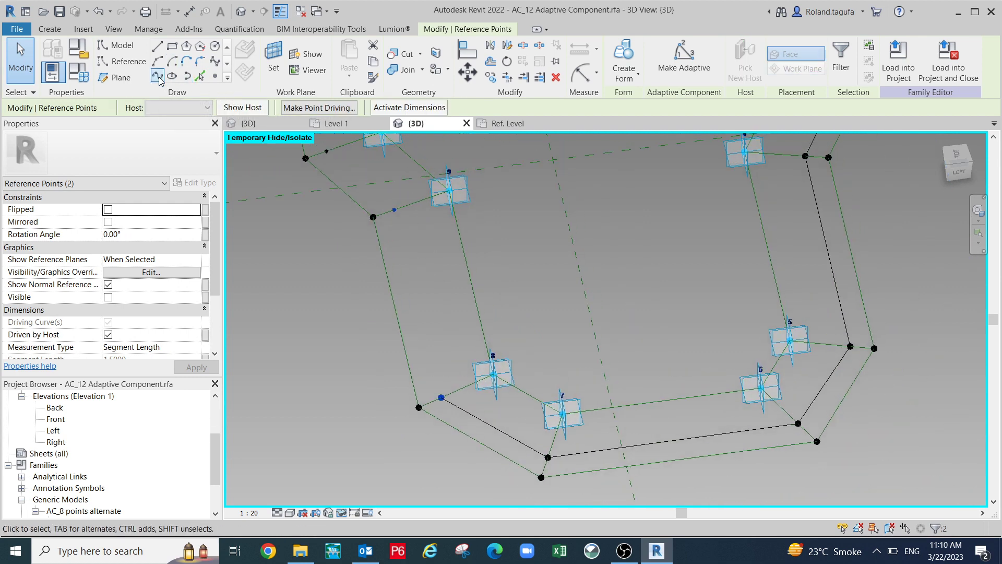
{"action": "left_click", "coordinate": [159, 79]}
Connect the hosted reference points near adaptive points 9 and 10 with a model line.
{"action": "middle_click_drag", "start_coordinate": [324, 220], "coordinate": [379, 361]}
{"action": "scroll", "coordinate": [371, 284], "scroll_direction": "up", "scroll_amount": 2}
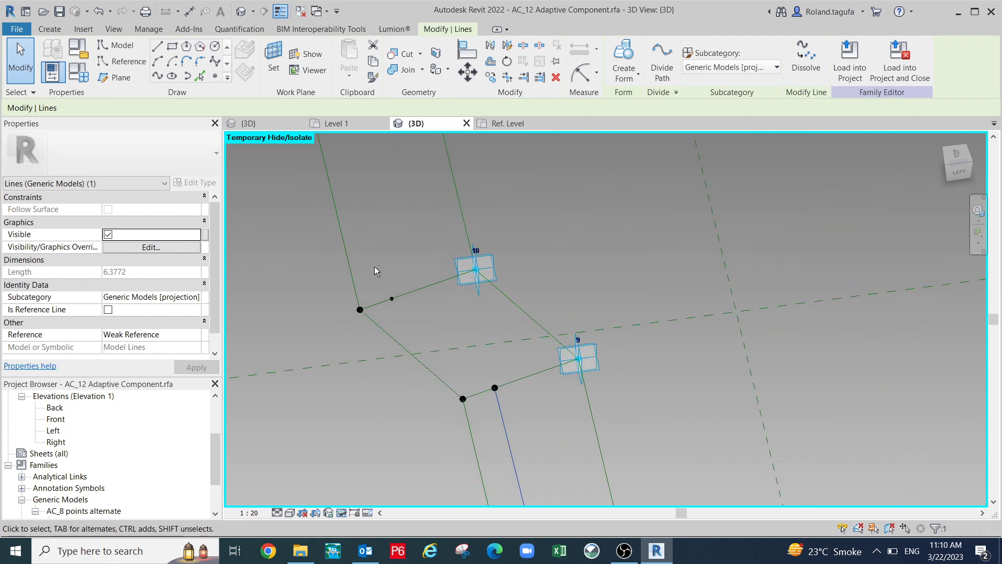
{"action": "left_click", "coordinate": [393, 301]}
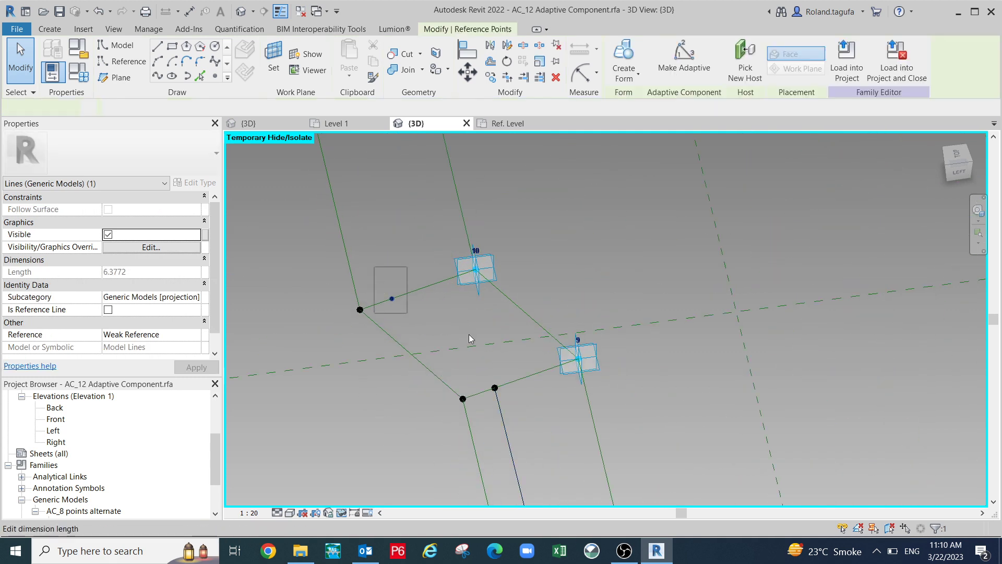
{"action": "left_click_drag", "start_coordinate": [488, 352], "coordinate": [516, 418]}
{"action": "left_click", "coordinate": [159, 78]}
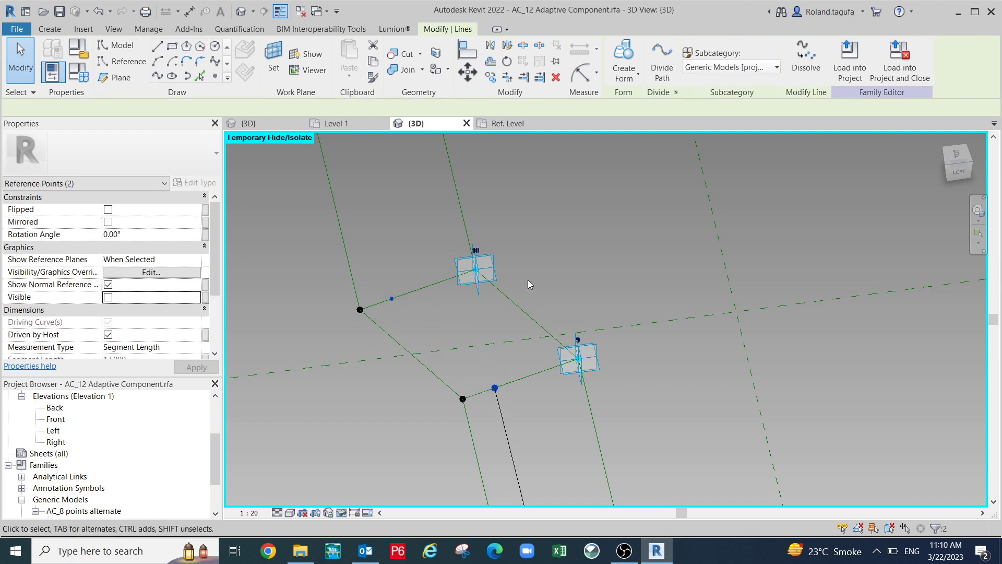
Try to draw a model line between the hosted reference points near adaptive points 11 and 10.
{"action": "scroll", "coordinate": [531, 324], "scroll_direction": "down", "scroll_amount": 1}
{"action": "middle_click_drag", "start_coordinate": [510, 291], "coordinate": [423, 265], "text": "shift"}
{"action": "scroll", "coordinate": [422, 266], "scroll_direction": "up", "scroll_amount": 1}
{"action": "middle_click_drag", "start_coordinate": [369, 304], "coordinate": [368, 176]}
{"action": "middle_click_drag", "start_coordinate": [457, 291], "coordinate": [421, 402], "text": "ctrl"}
{"action": "scroll", "coordinate": [475, 282], "scroll_direction": "down", "scroll_amount": 2}
{"action": "left_click", "coordinate": [421, 398]}
{"action": "middle_click_drag", "start_coordinate": [392, 325], "coordinate": [474, 407]}
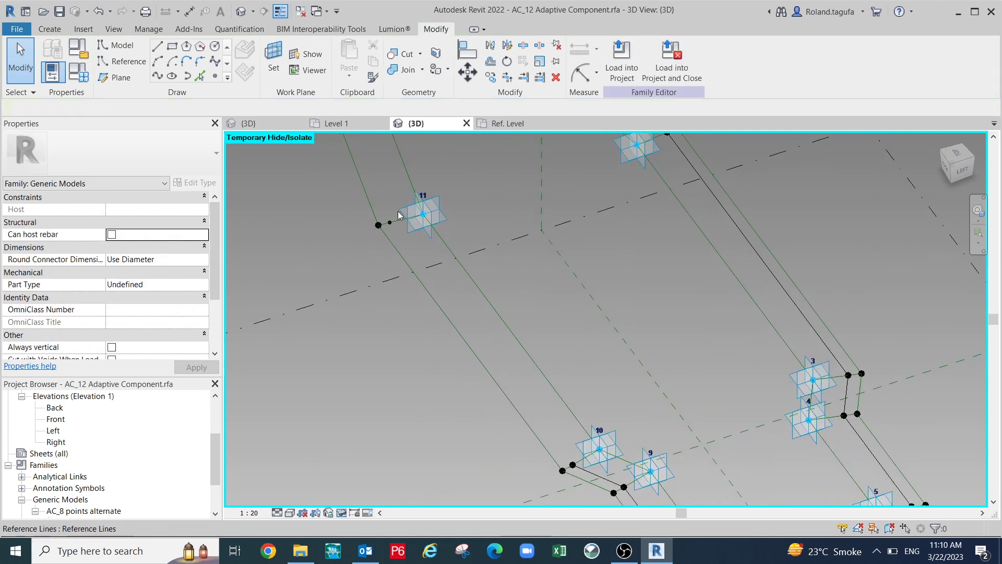
{"action": "scroll", "coordinate": [397, 213], "scroll_direction": "up", "scroll_amount": 2}
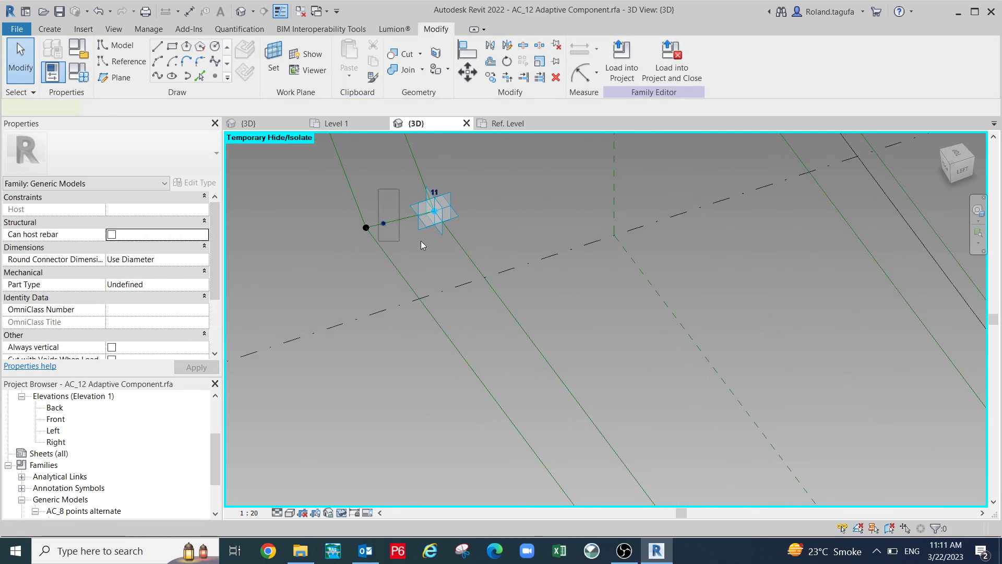
{"action": "left_click_drag", "start_coordinate": [421, 241], "coordinate": [424, 243]}
{"action": "middle_click_drag", "start_coordinate": [520, 433], "coordinate": [431, 212]}
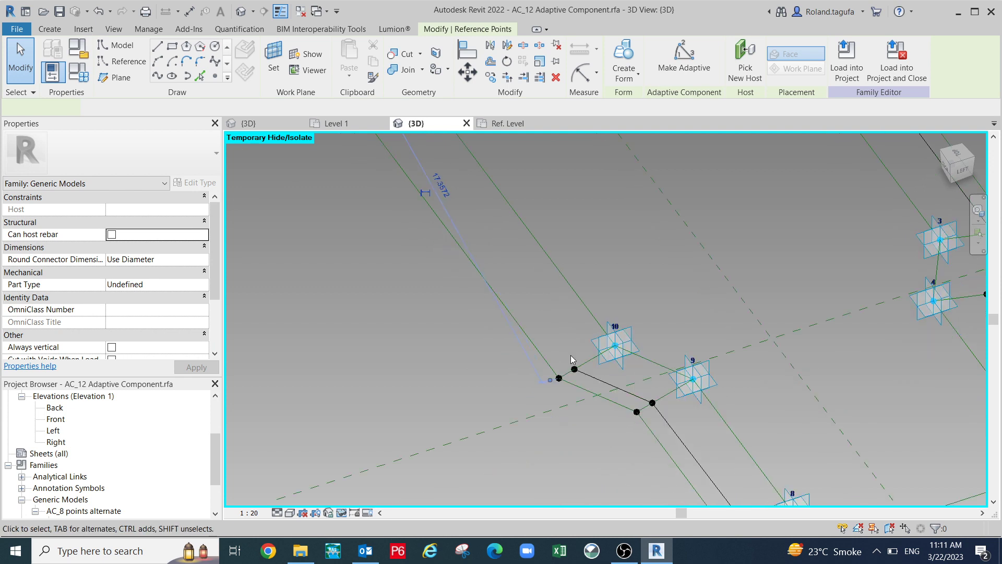
{"action": "left_click", "coordinate": [575, 369]}
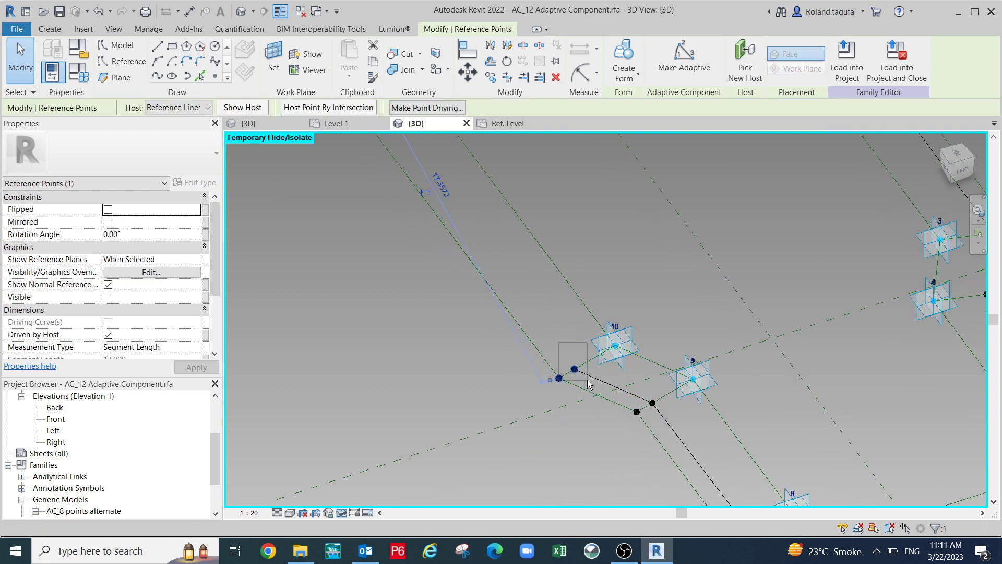
{"action": "left_click_drag", "start_coordinate": [587, 380], "coordinate": [587, 380], "text": "ctrl"}
{"action": "left_click", "coordinate": [158, 77]}
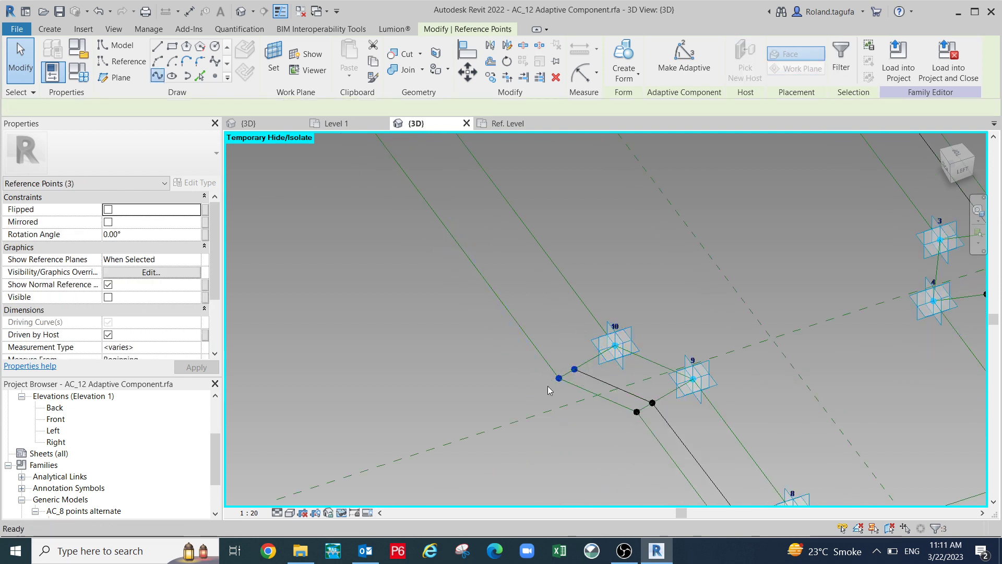
{"action": "left_click", "coordinate": [548, 391]}
{"action": "scroll", "coordinate": [548, 389], "scroll_direction": "down", "scroll_amount": 2}
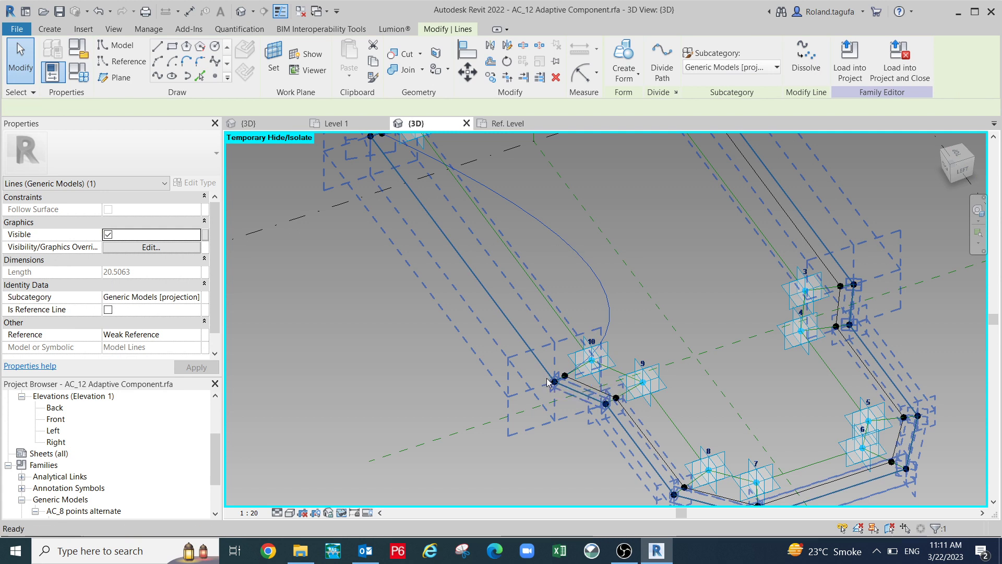
Delete the misdrawn curve and connect the inner hosted reference points near adaptive points 11 and 10 with a model line.
{"action": "scroll", "coordinate": [547, 385], "scroll_direction": "up", "scroll_amount": 2}
{"action": "key", "text": "Delete"}
{"action": "middle_click_drag", "start_coordinate": [532, 347], "coordinate": [563, 455]}
{"action": "scroll", "coordinate": [475, 321], "scroll_direction": "down", "scroll_amount": 1}
{"action": "middle_click_drag", "start_coordinate": [490, 340], "coordinate": [486, 378]}
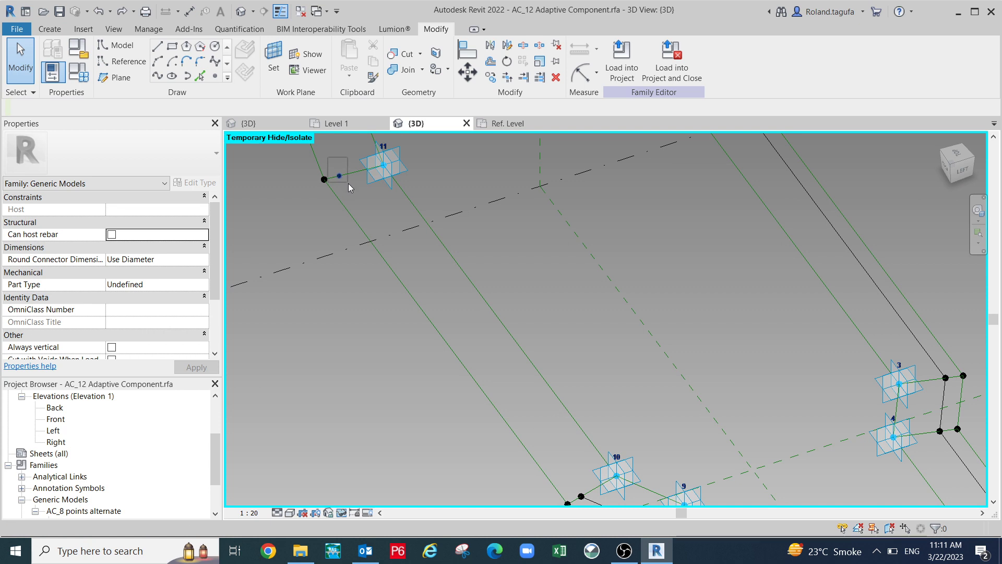
{"action": "left_click", "coordinate": [424, 208]}
{"action": "middle_click_drag", "start_coordinate": [569, 477], "coordinate": [567, 400]}
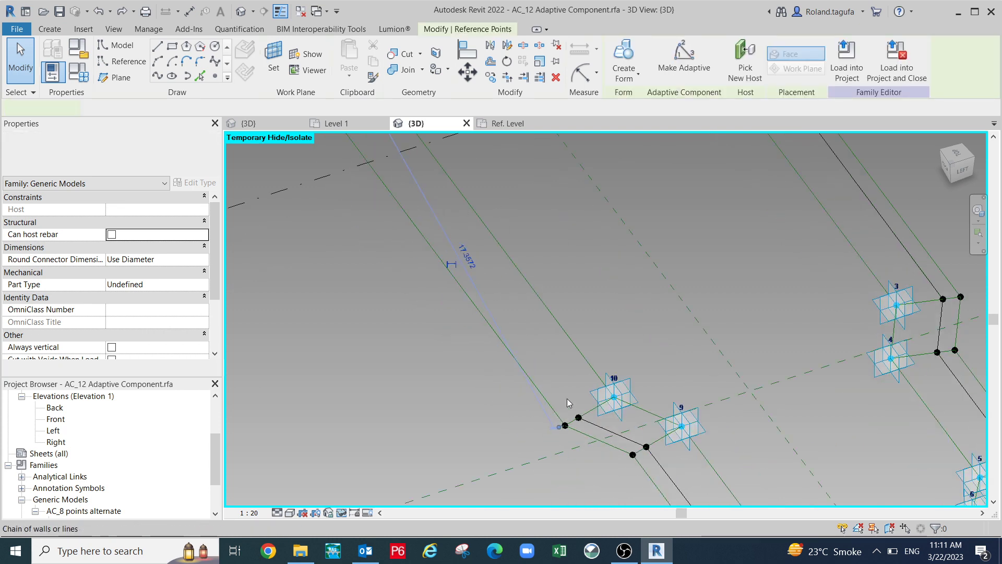
{"action": "left_click", "coordinate": [606, 430]}
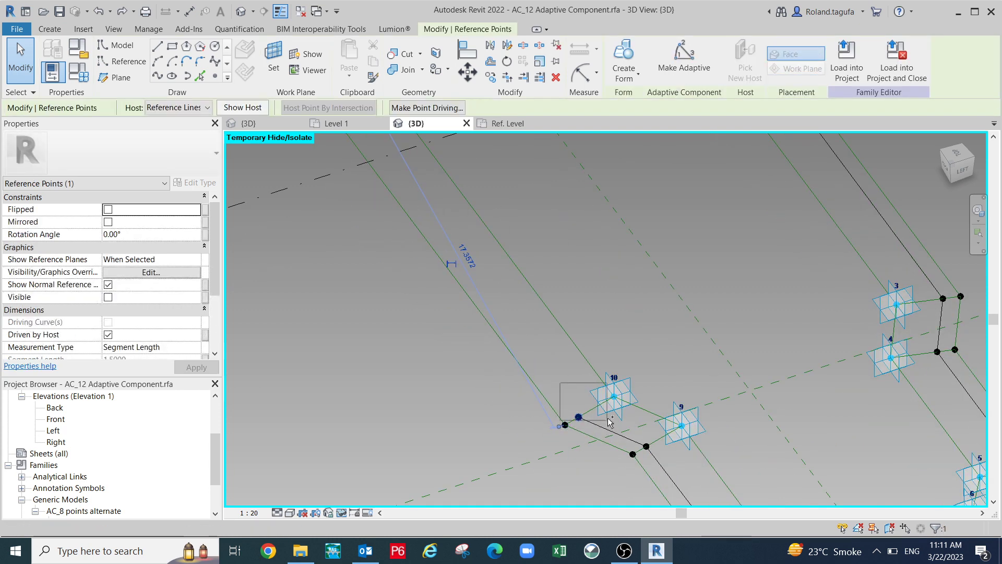
{"action": "left_click_drag", "start_coordinate": [608, 421], "coordinate": [607, 421], "text": "ctrl"}
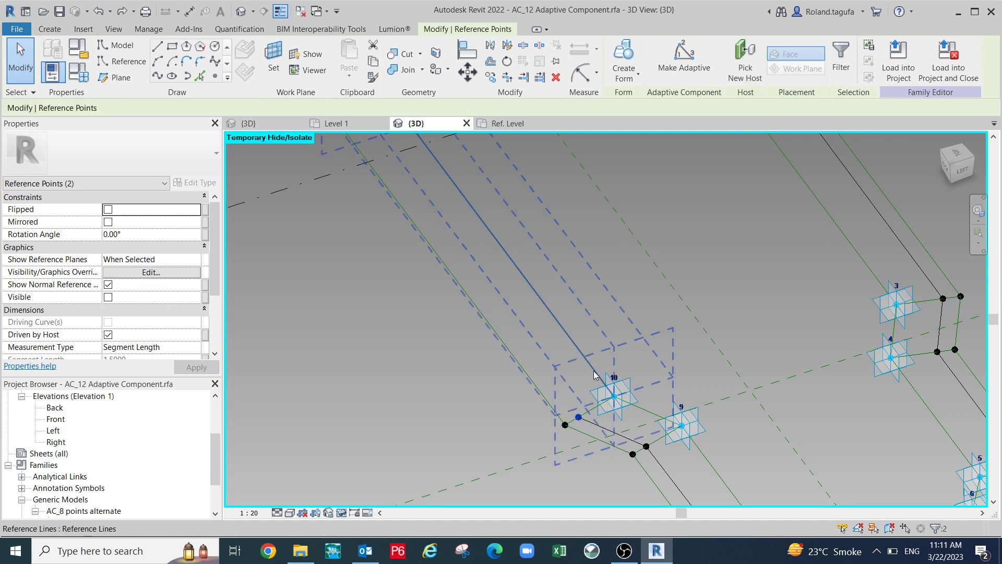
{"action": "left_click", "coordinate": [157, 77]}
{"action": "scroll", "coordinate": [595, 391], "scroll_direction": "down", "scroll_amount": 2}
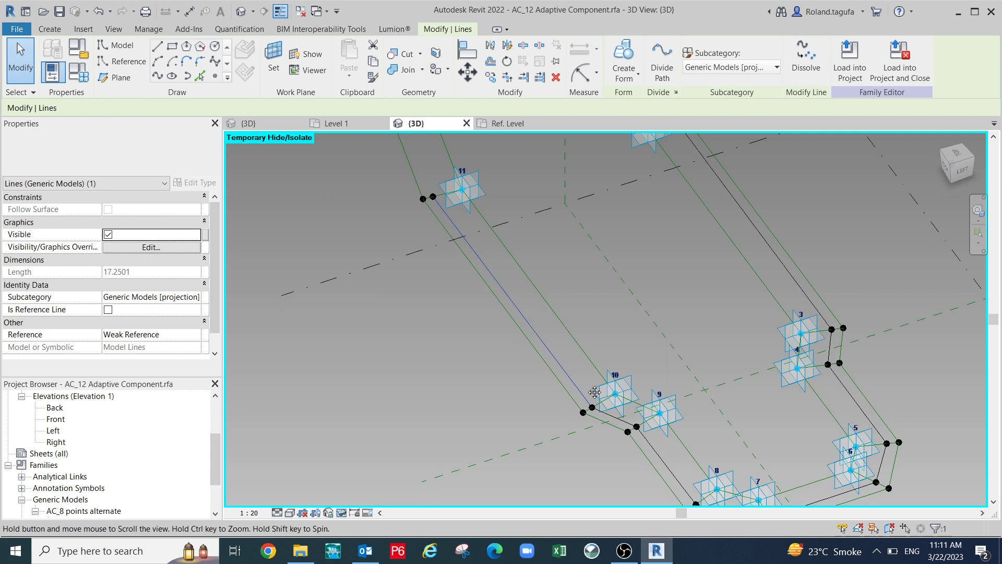
Draw a model line between the inner hosted reference points near adaptive points 12 and 11.
{"action": "middle_click_drag", "start_coordinate": [595, 392], "coordinate": [624, 490]}
{"action": "scroll", "coordinate": [482, 295], "scroll_direction": "up", "scroll_amount": 1}
{"action": "scroll", "coordinate": [458, 223], "scroll_direction": "up", "scroll_amount": 3}
{"action": "middle_click_drag", "start_coordinate": [458, 226], "coordinate": [465, 309]}
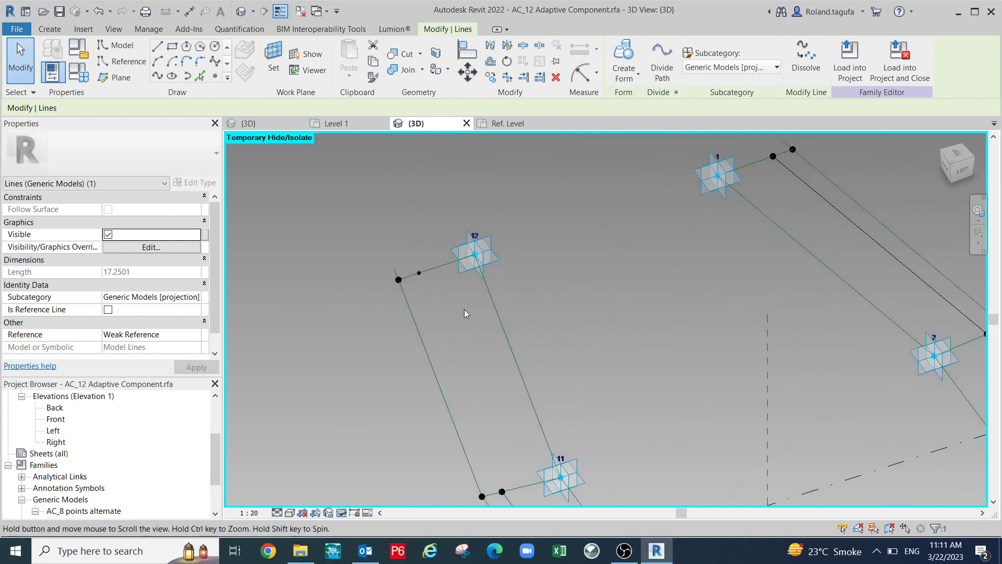
{"action": "scroll", "coordinate": [444, 249], "scroll_direction": "up", "scroll_amount": 1}
{"action": "left_click_drag", "start_coordinate": [401, 243], "coordinate": [442, 288]}
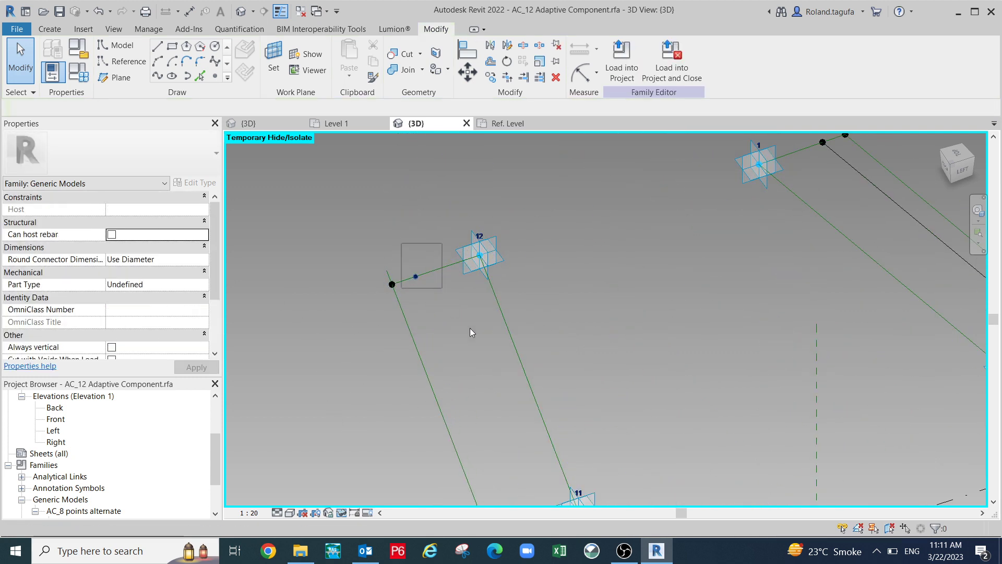
{"action": "middle_click_drag", "start_coordinate": [498, 357], "coordinate": [479, 227]}
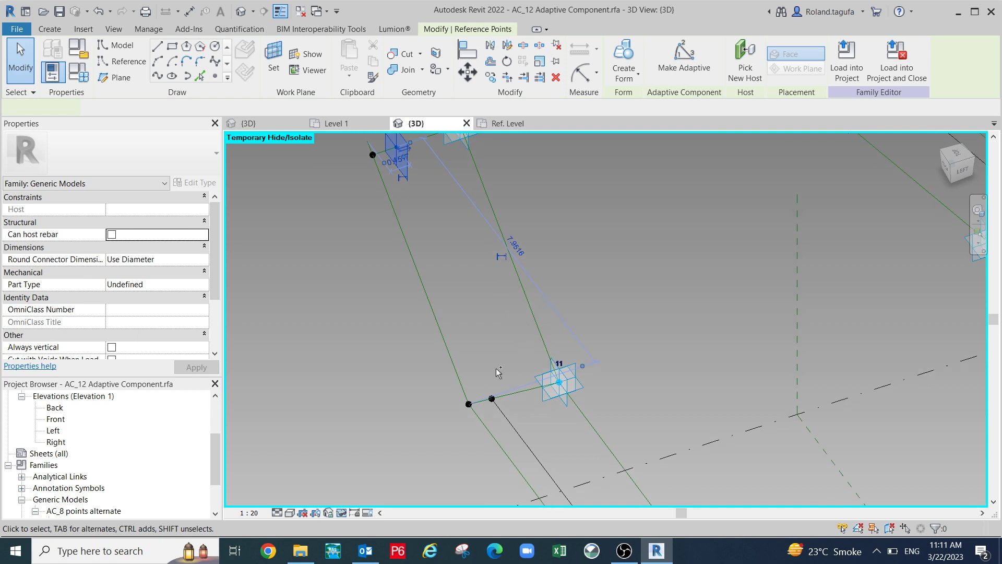
{"action": "left_click_drag", "start_coordinate": [513, 408], "coordinate": [514, 408], "text": "ctrl"}
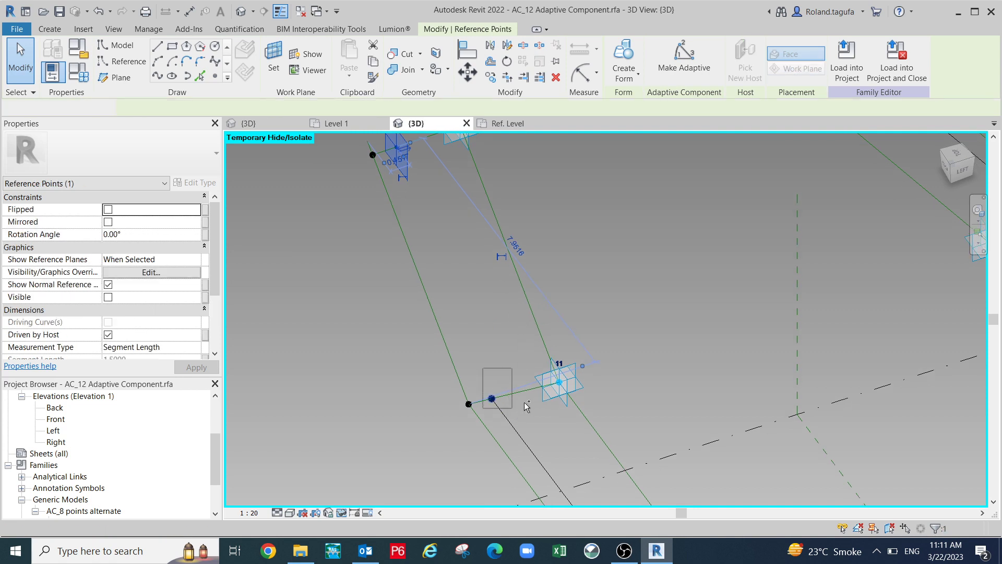
{"action": "left_click", "coordinate": [162, 81]}
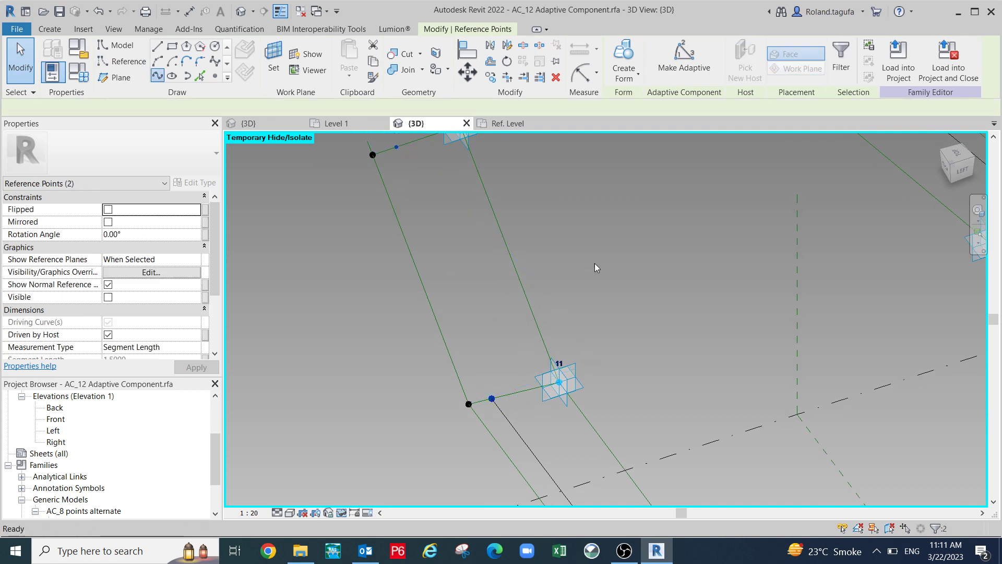
Convert all eleven model lines linking the inner hosted reference points around the frame into reference lines.
{"action": "scroll", "coordinate": [580, 270], "scroll_direction": "down", "scroll_amount": 5}
{"action": "middle_click_drag", "start_coordinate": [643, 367], "coordinate": [683, 309], "text": "shift"}
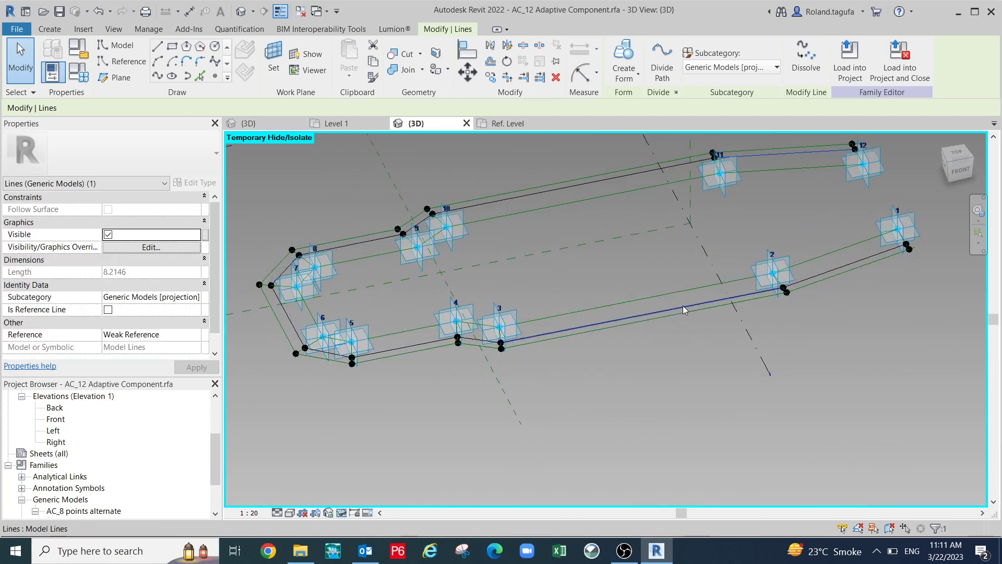
{"action": "left_click", "coordinate": [682, 305]}
{"action": "scroll", "coordinate": [837, 261], "scroll_direction": "up", "scroll_amount": 3}
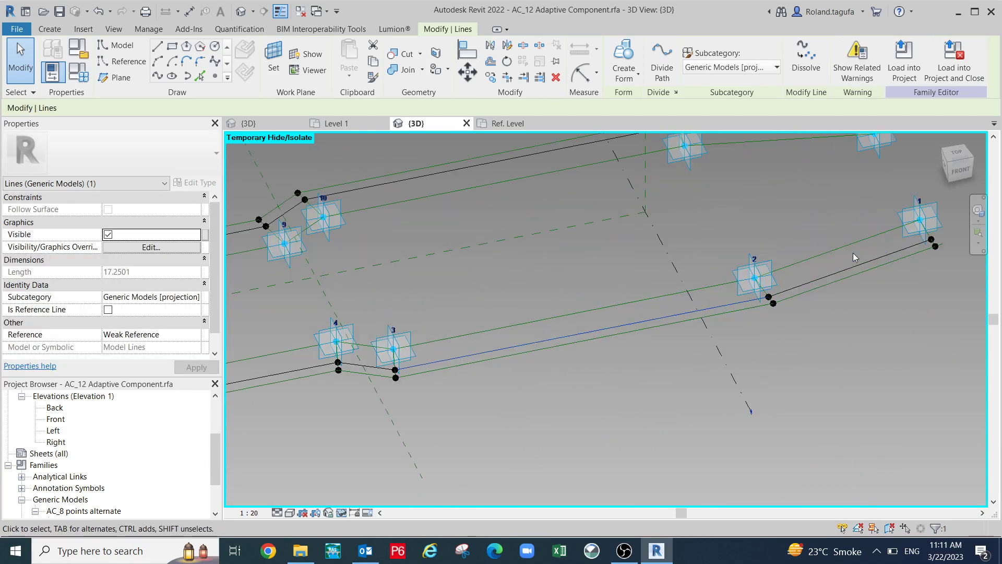
{"action": "left_click", "coordinate": [836, 277], "text": "ctrl"}
{"action": "middle_click_drag", "start_coordinate": [617, 396], "coordinate": [692, 376]}
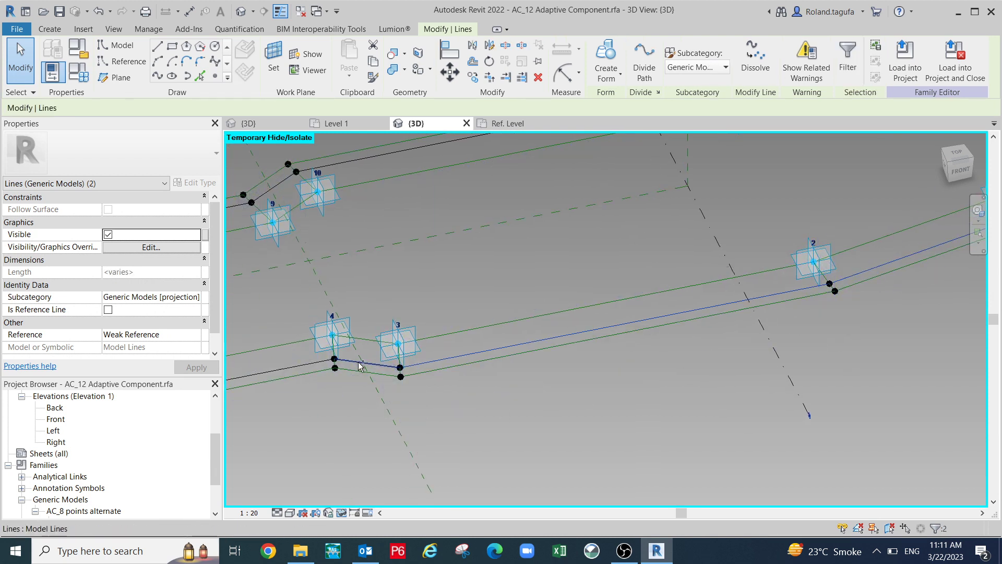
{"action": "middle_click_drag", "start_coordinate": [358, 376], "coordinate": [759, 358]}
{"action": "left_click", "coordinate": [424, 332], "text": "ctrl"}
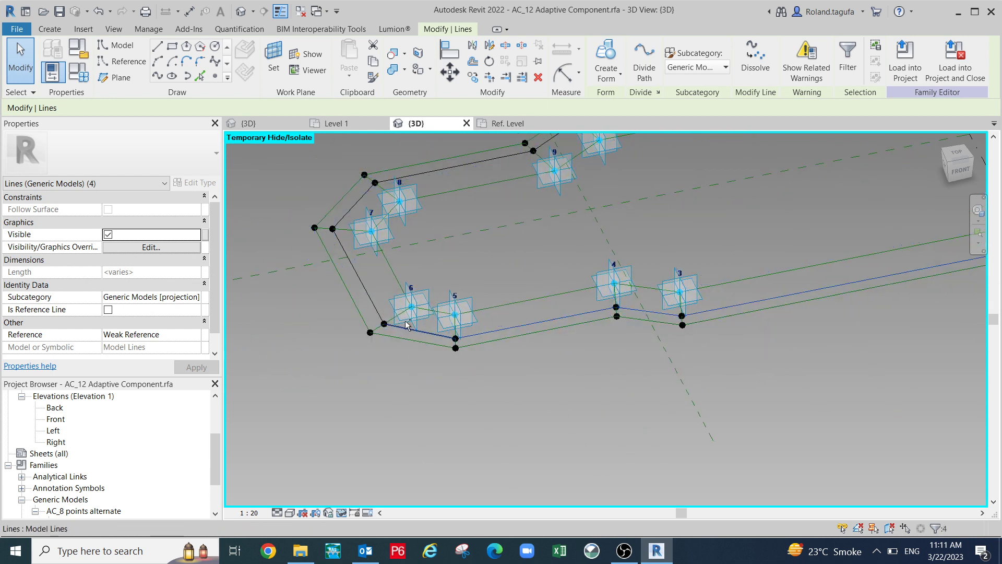
{"action": "middle_click_drag", "start_coordinate": [396, 345], "coordinate": [543, 349], "text": "ctrl"}
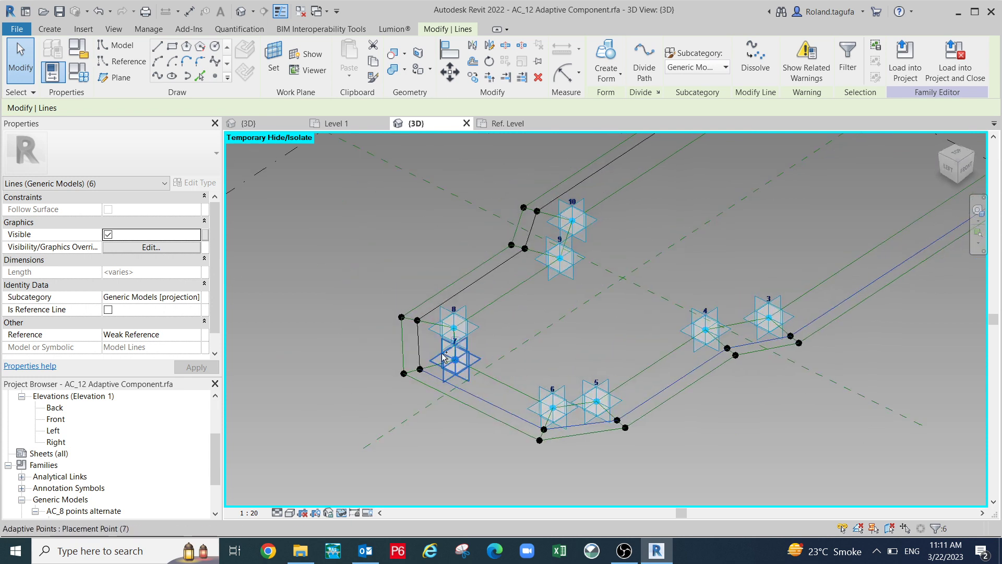
{"action": "left_click", "coordinate": [478, 282], "text": "ctrl"}
{"action": "middle_click_drag", "start_coordinate": [569, 331], "coordinate": [543, 447]}
{"action": "left_click", "coordinate": [580, 238], "text": "ctrl"}
{"action": "middle_click_drag", "start_coordinate": [659, 304], "coordinate": [577, 351]}
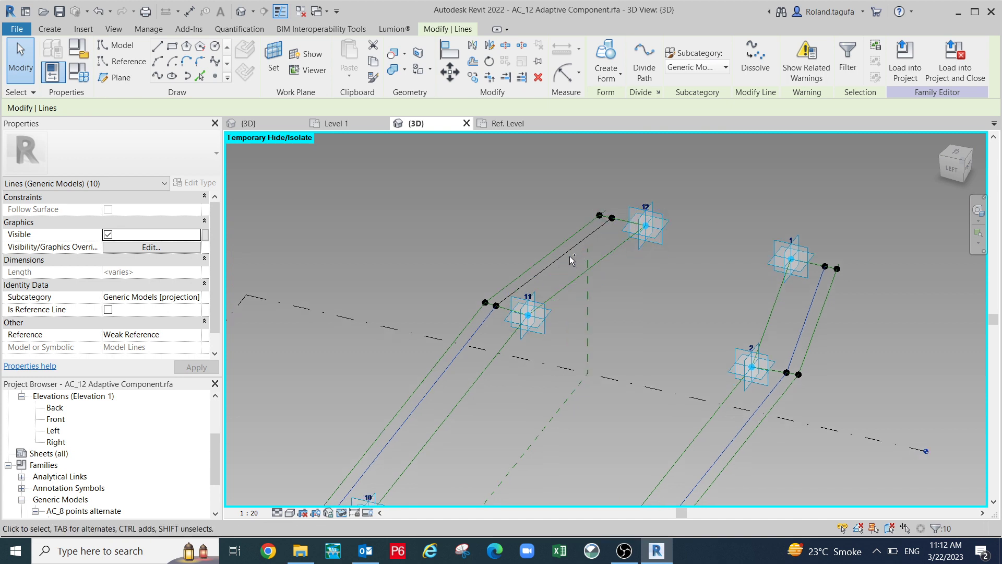
{"action": "left_click", "coordinate": [108, 310]}
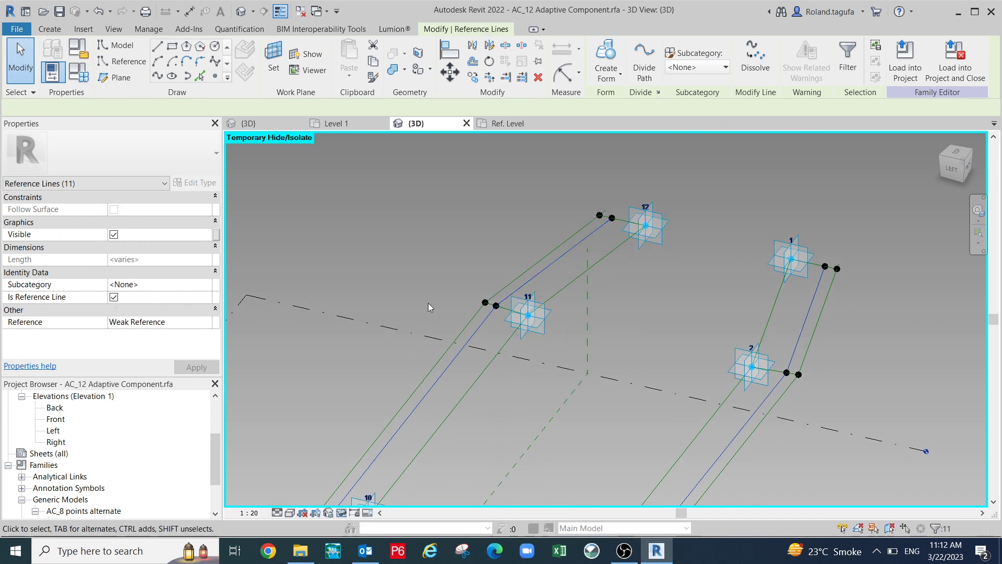
{"action": "scroll", "coordinate": [429, 301], "scroll_direction": "down", "scroll_amount": 2}
{"action": "middle_click_drag", "start_coordinate": [438, 335], "coordinate": [439, 233]}
{"action": "scroll", "coordinate": [439, 233], "scroll_direction": "down", "scroll_amount": 1}
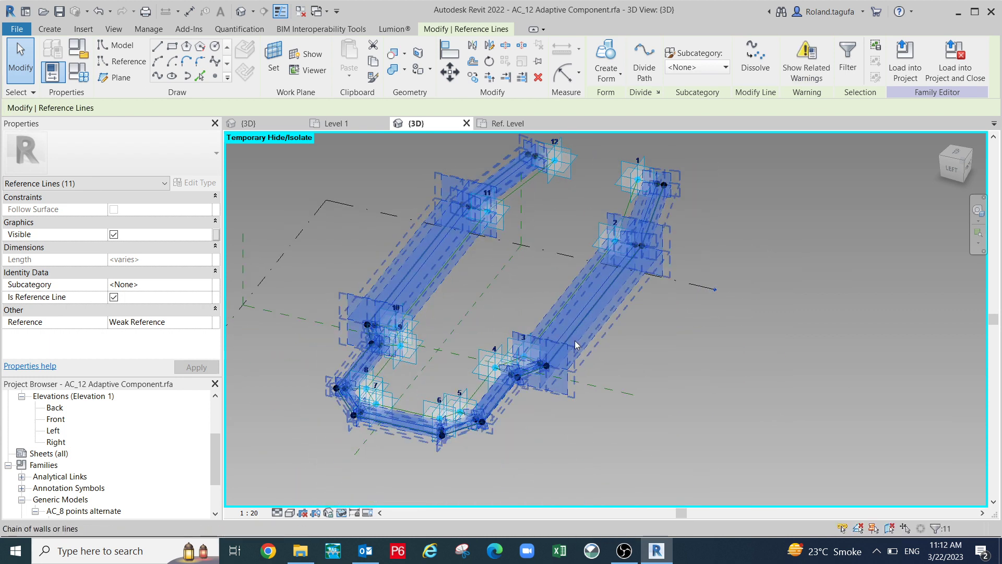
{"action": "key", "text": "Escape"}
Draw a model line from adaptive point 1 to its nearest hosted reference point.
{"action": "middle_click_drag", "start_coordinate": [693, 394], "coordinate": [470, 412], "text": "shift"}
{"action": "scroll", "coordinate": [779, 437], "scroll_direction": "up", "scroll_amount": 6}
{"action": "scroll", "coordinate": [778, 431], "scroll_direction": "up", "scroll_amount": 3}
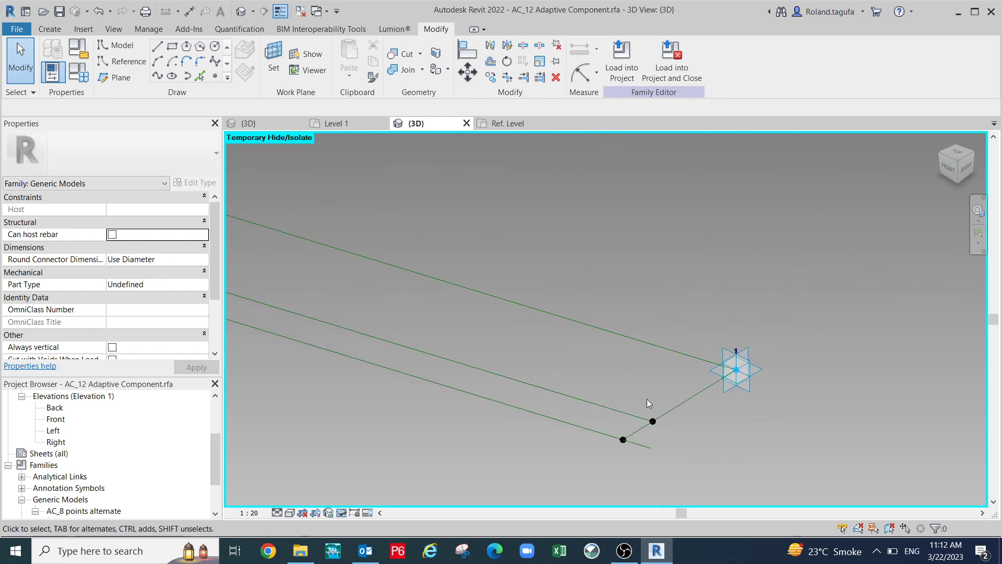
{"action": "left_click", "coordinate": [674, 427]}
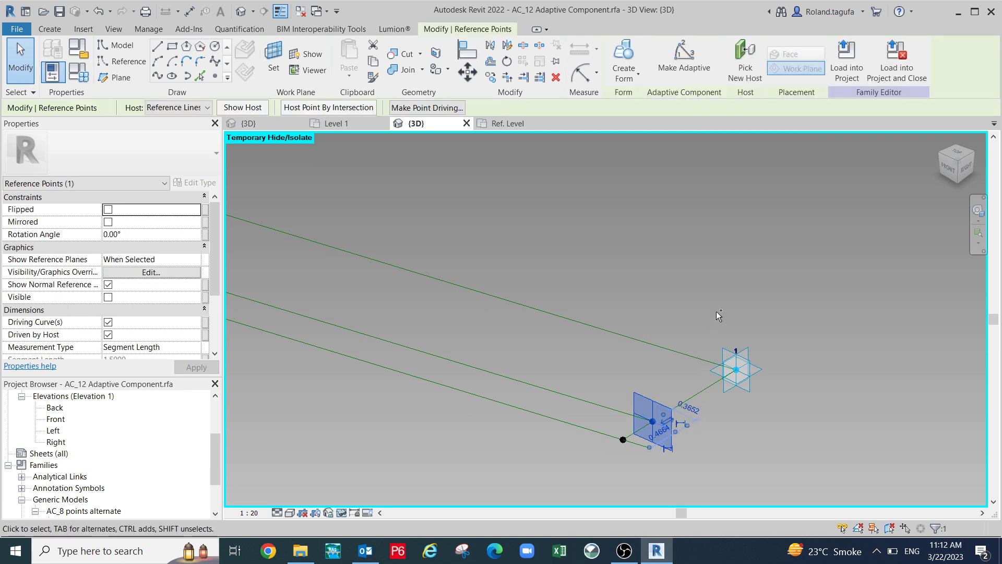
{"action": "left_click", "coordinate": [700, 371]}
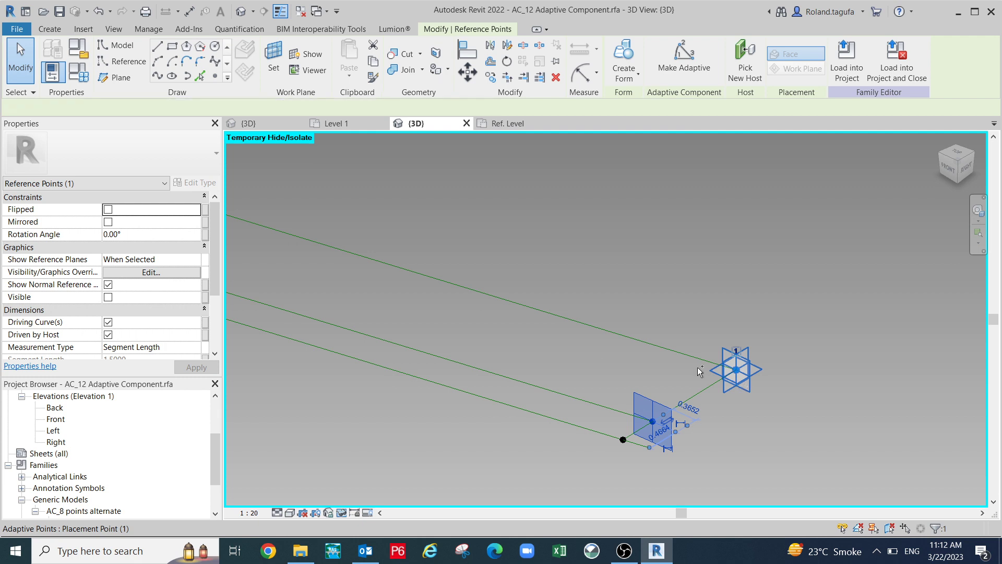
{"action": "left_click", "coordinate": [699, 371], "text": "ctrl"}
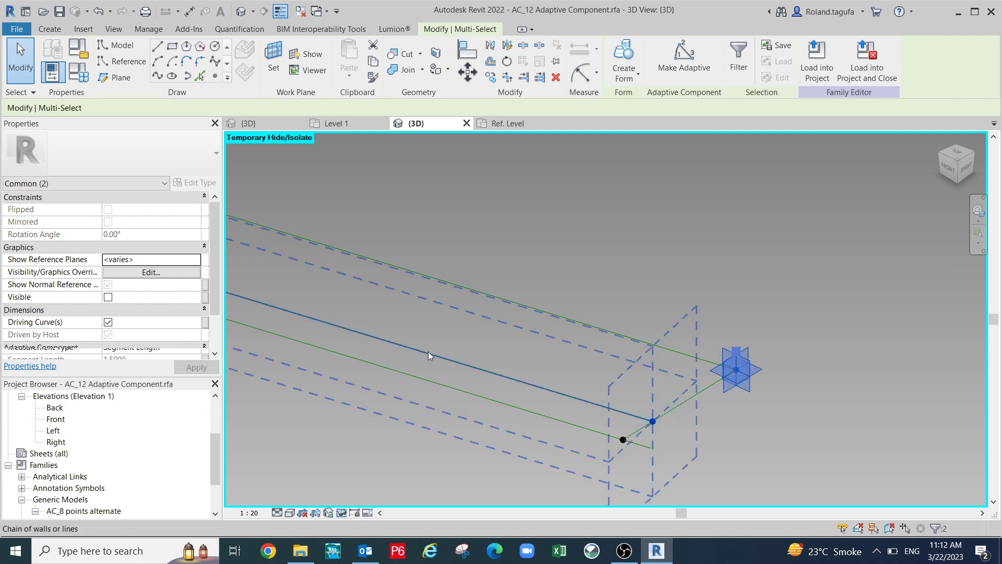
{"action": "left_click", "coordinate": [158, 77]}
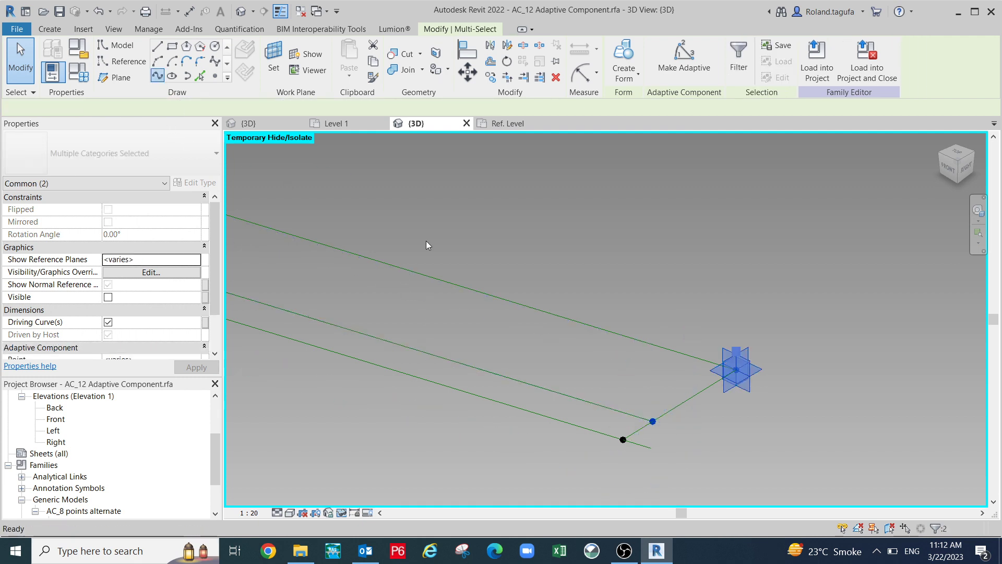
{"action": "left_click", "coordinate": [709, 408]}
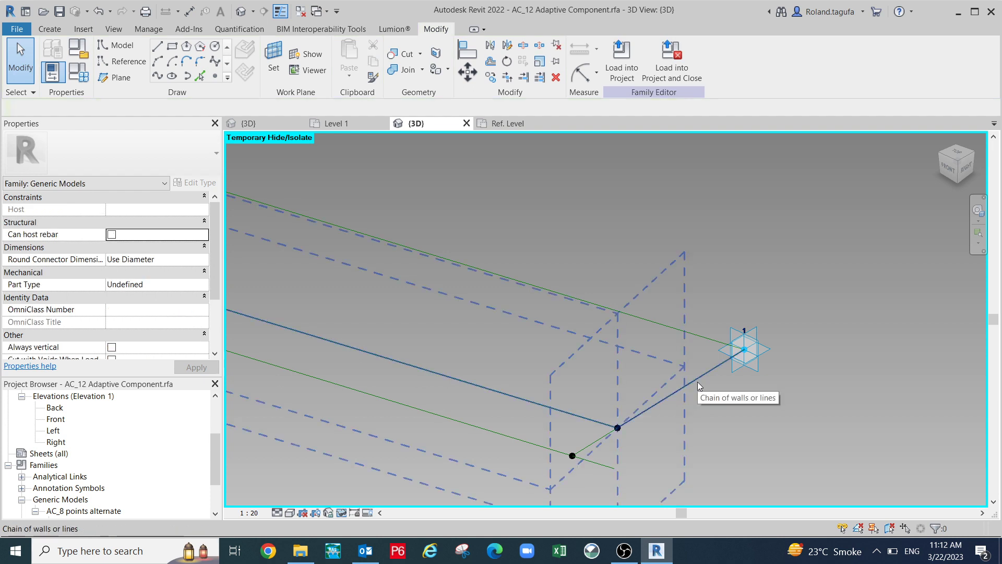
Turn the model line between adaptive point 1 and its nearest hosted reference point into a reference line.
{"action": "left_click", "coordinate": [698, 382]}
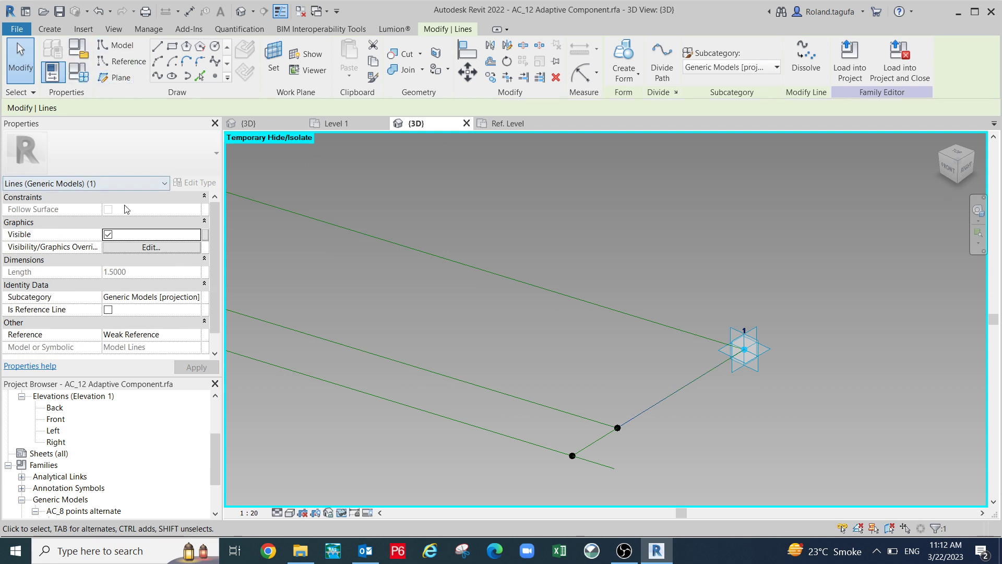
{"action": "scroll", "coordinate": [218, 268], "scroll_direction": "down", "scroll_amount": 1}
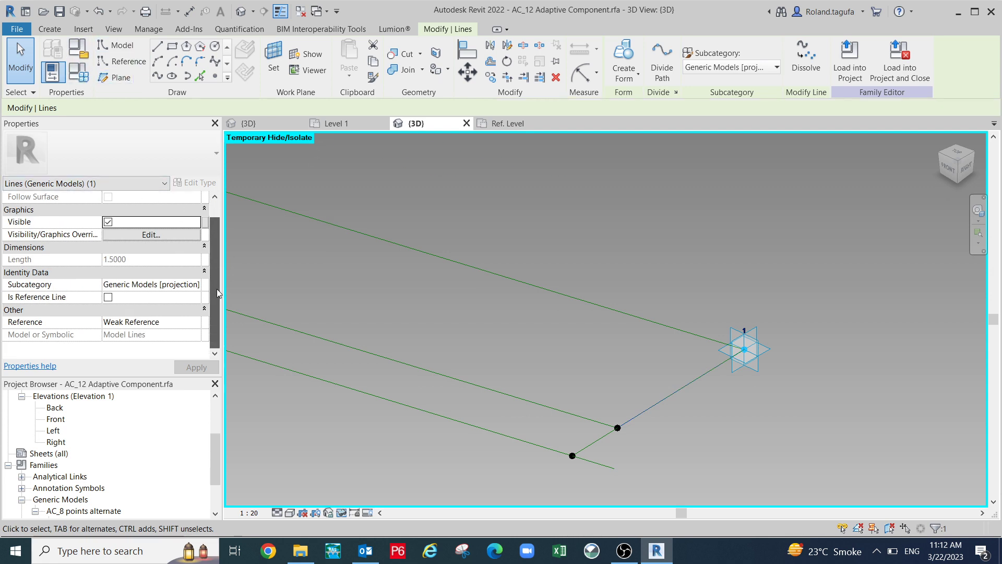
{"action": "left_click", "coordinate": [108, 297]}
{"action": "left_click", "coordinate": [430, 306]}
Connect adaptive point 12 and its nearest hosted reference point with a model line.
{"action": "middle_click_drag", "start_coordinate": [431, 305], "coordinate": [601, 334], "text": "shift"}
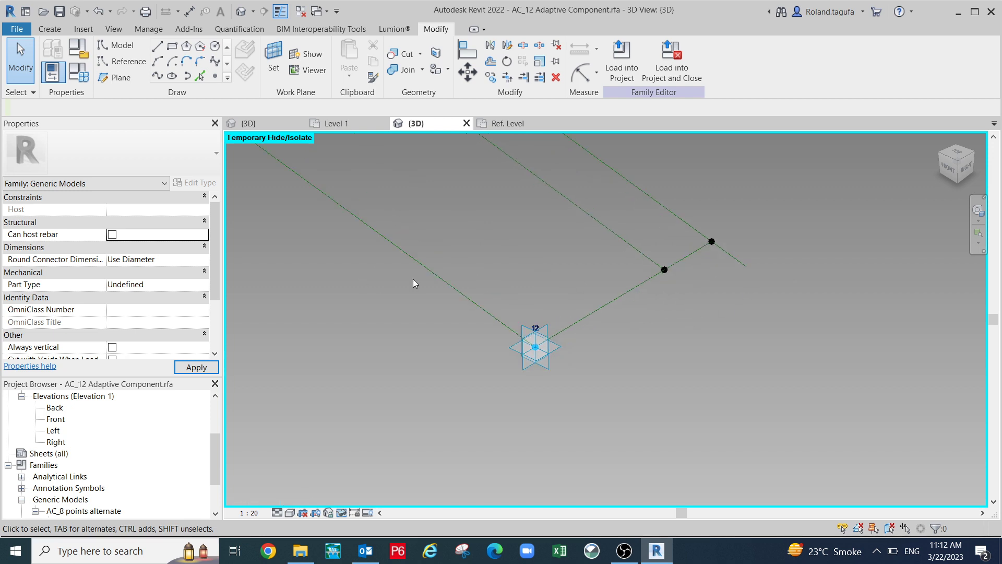
{"action": "left_click", "coordinate": [541, 370]}
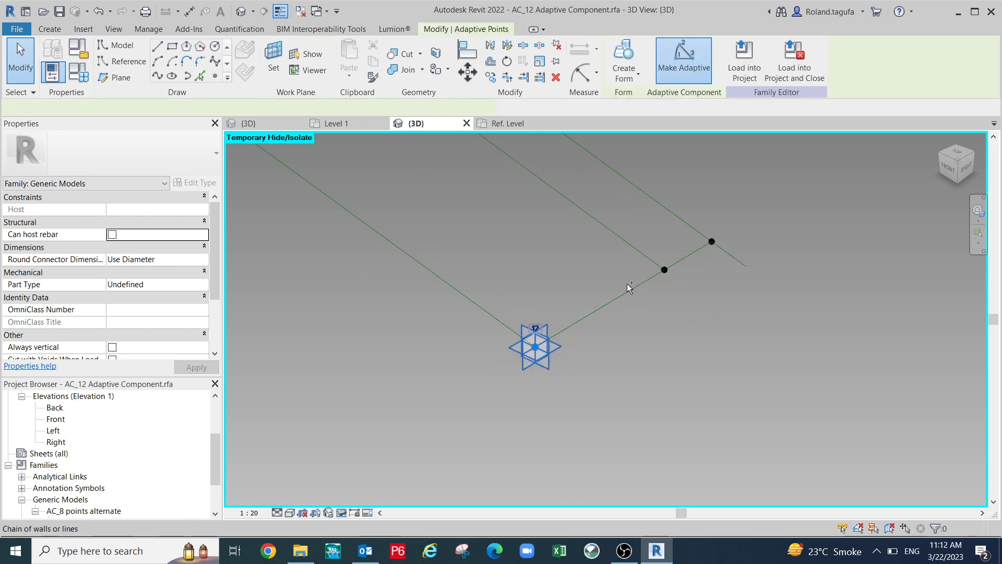
{"action": "left_click", "coordinate": [683, 290], "text": "ctrl"}
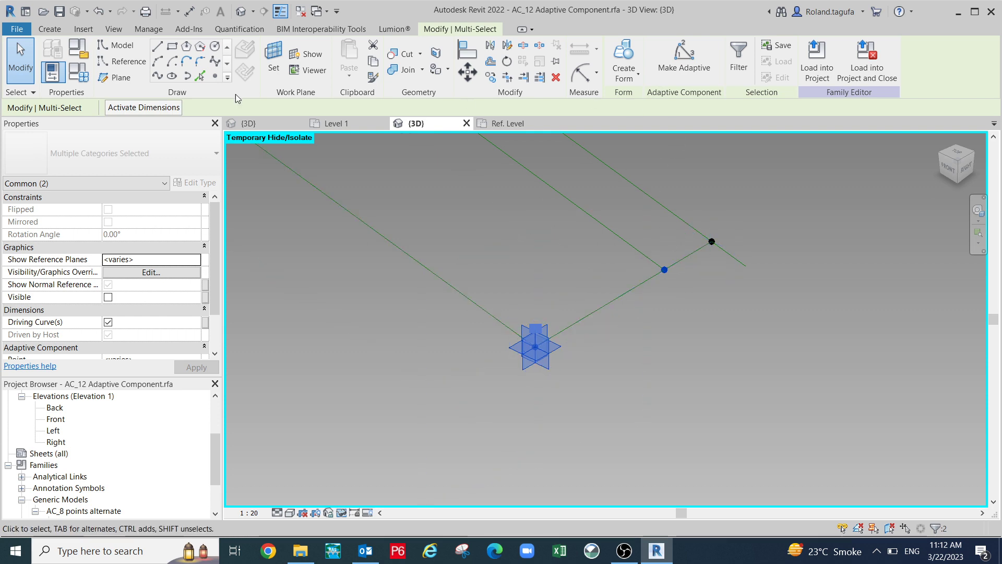
{"action": "left_click", "coordinate": [157, 76]}
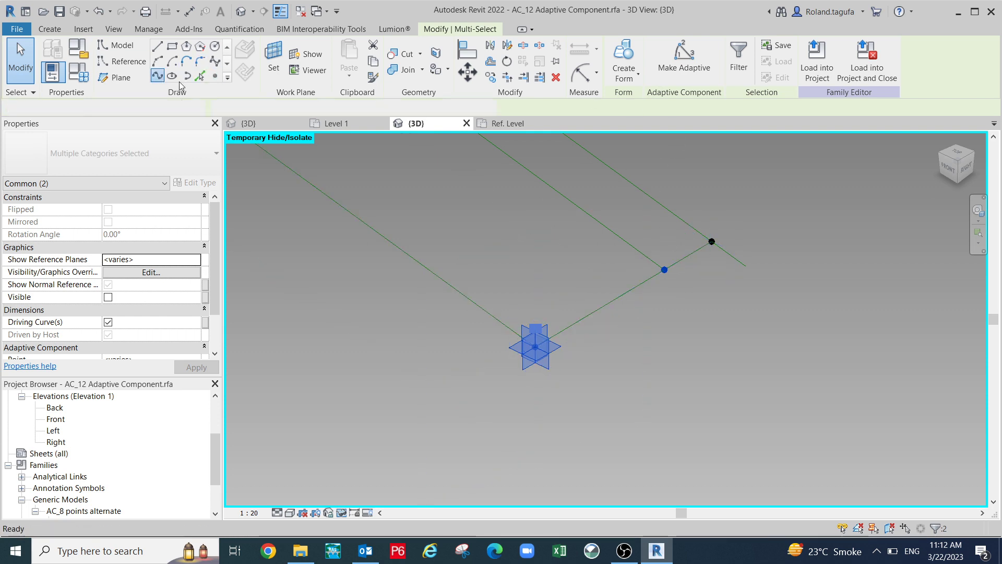
{"action": "left_click", "coordinate": [700, 343]}
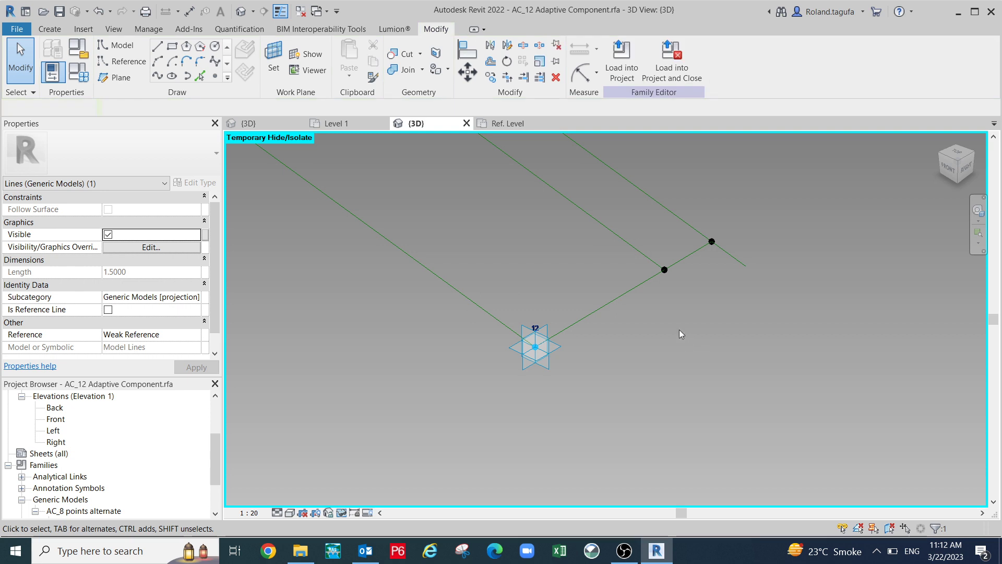
Turn the model line between adaptive point 12 and its nearest hosted reference point into a reference line.
{"action": "left_click", "coordinate": [627, 289]}
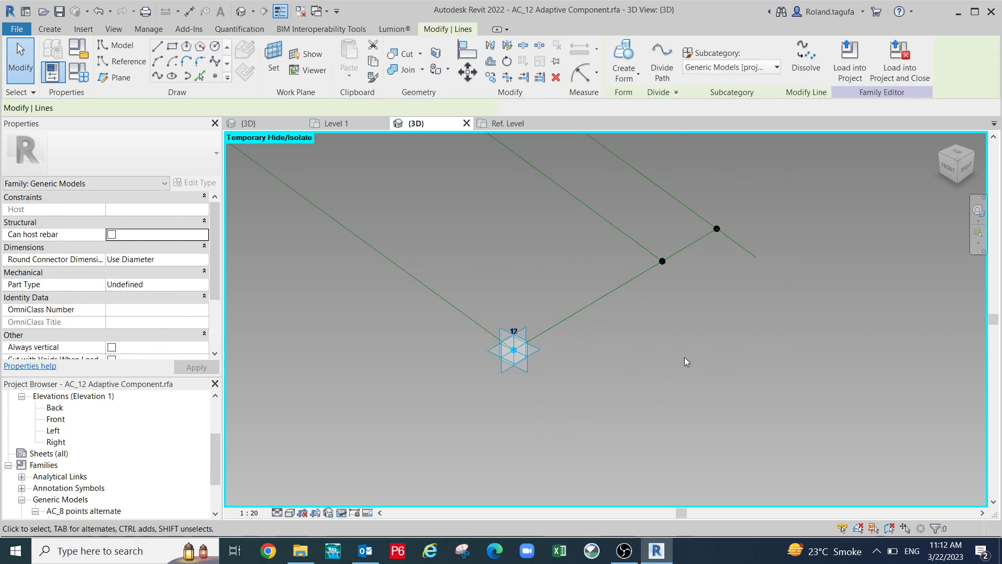
{"action": "left_click_drag", "start_coordinate": [221, 261], "coordinate": [223, 284]}
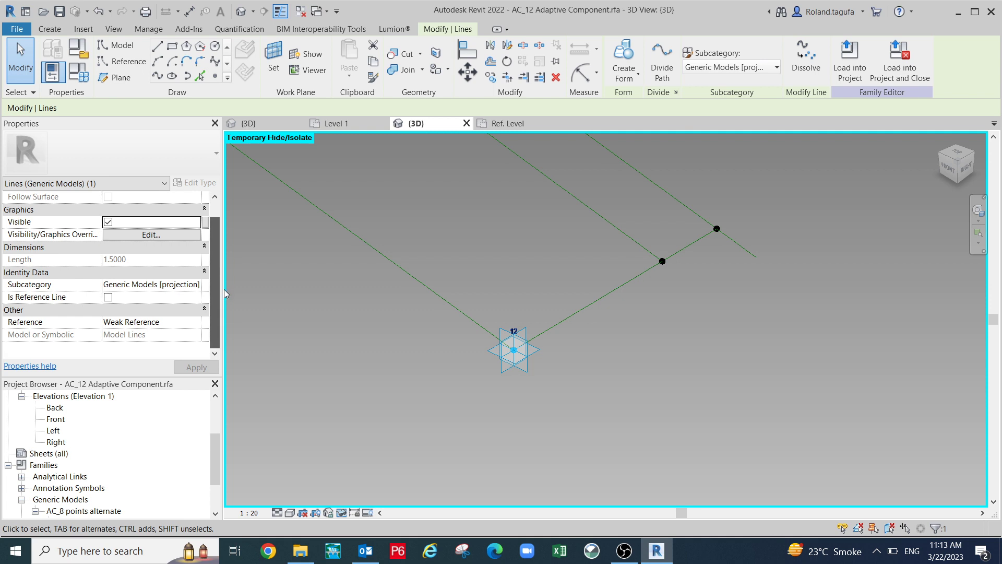
{"action": "left_click", "coordinate": [108, 297]}
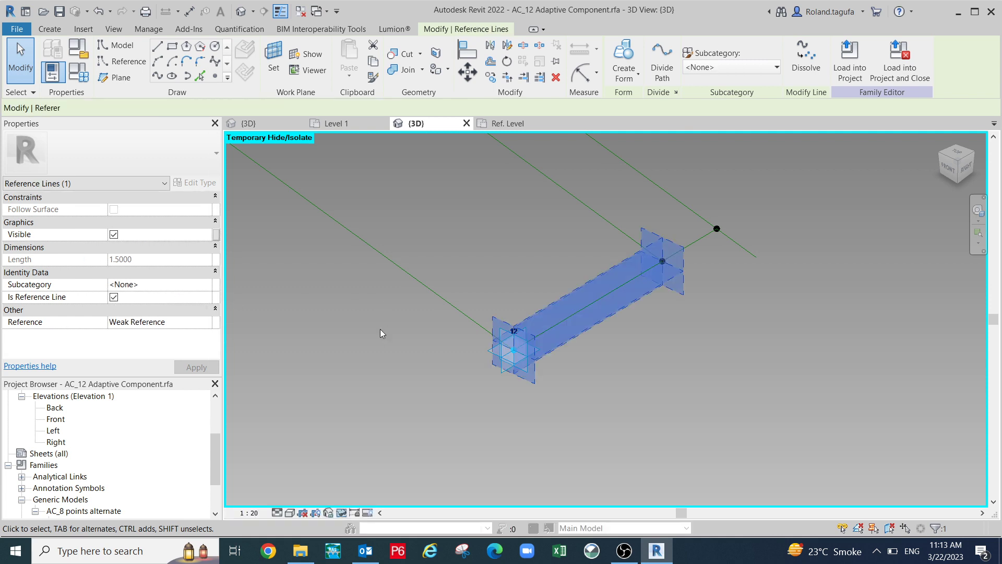
{"action": "left_click", "coordinate": [371, 344]}
Temporarily hide the reference line running from adaptive point 1 to its outer hosted reference point.
{"action": "scroll", "coordinate": [526, 313], "scroll_direction": "down", "scroll_amount": 1}
{"action": "scroll", "coordinate": [525, 313], "scroll_direction": "down", "scroll_amount": 3}
{"action": "middle_click_drag", "start_coordinate": [511, 392], "coordinate": [579, 343]}
{"action": "scroll", "coordinate": [578, 342], "scroll_direction": "down", "scroll_amount": 1}
{"action": "scroll", "coordinate": [389, 425], "scroll_direction": "up", "scroll_amount": 4}
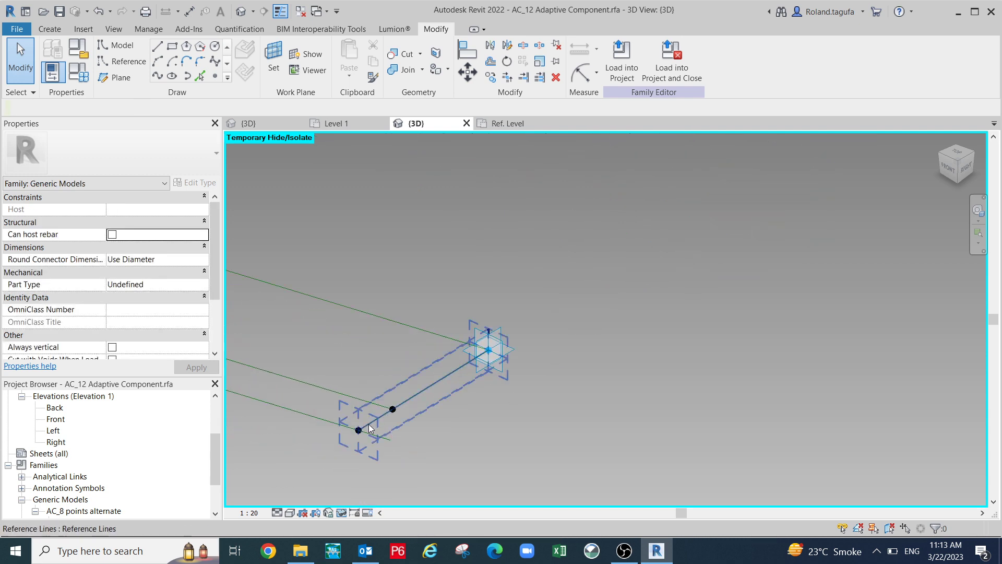
{"action": "left_click", "coordinate": [359, 462]}
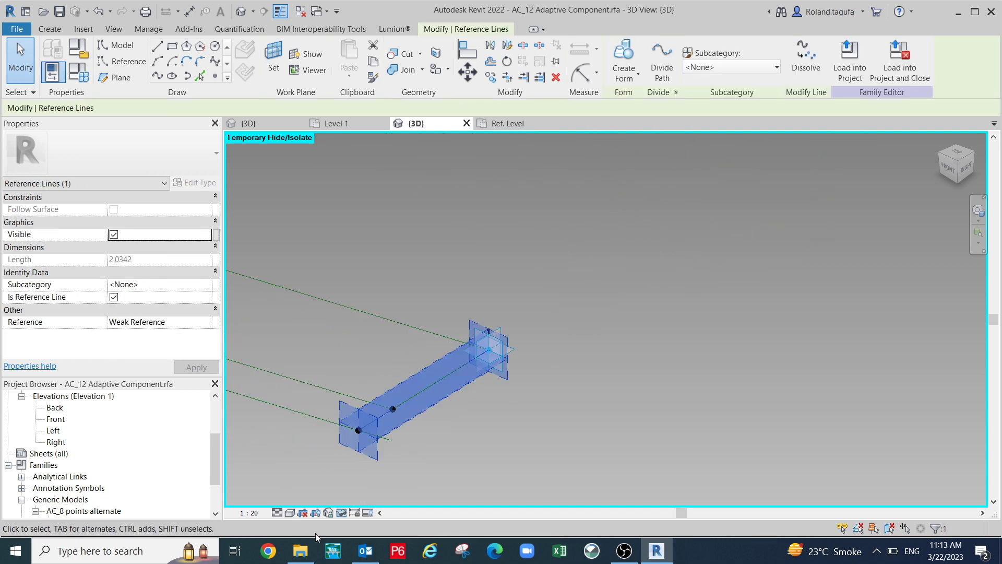
{"action": "left_click", "coordinate": [341, 513]}
{"action": "left_click", "coordinate": [366, 477]}
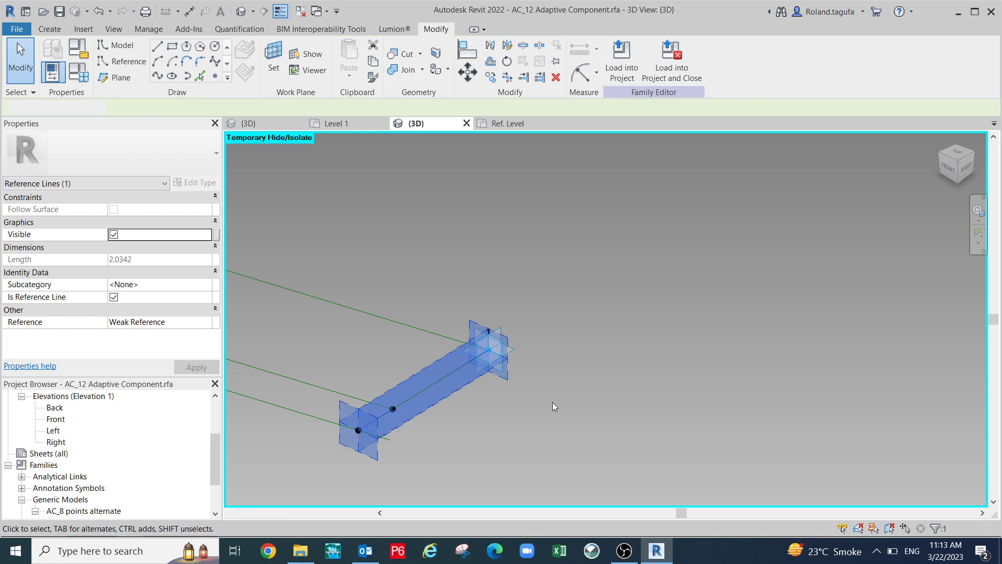
Temporarily hide the reference line running from adaptive point 12 to its outer hosted reference point.
{"action": "scroll", "coordinate": [552, 402], "scroll_direction": "down", "scroll_amount": 1}
{"action": "middle_click_drag", "start_coordinate": [630, 381], "coordinate": [459, 548]}
{"action": "middle_click_drag", "start_coordinate": [658, 332], "coordinate": [587, 372]}
{"action": "scroll", "coordinate": [687, 317], "scroll_direction": "up", "scroll_amount": 3}
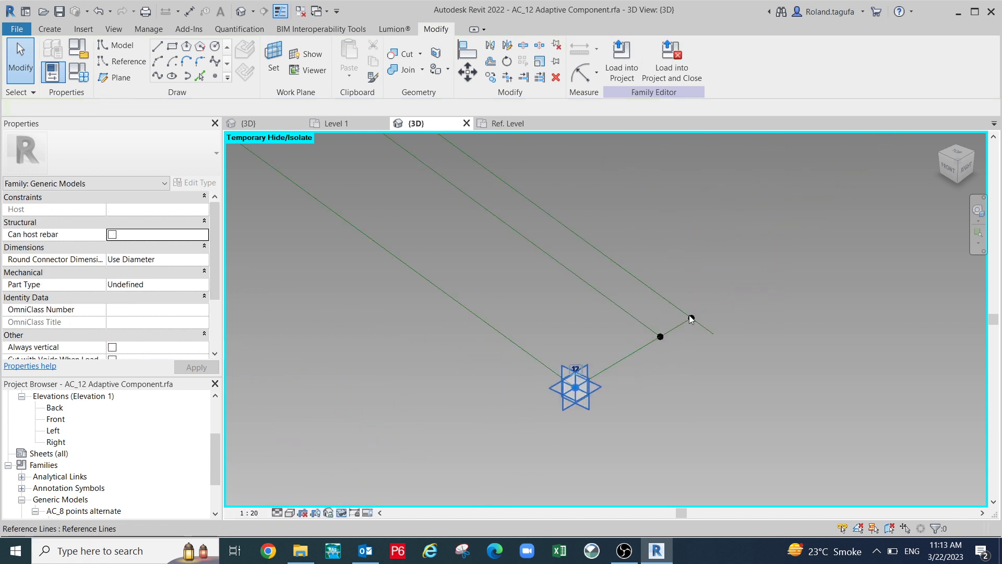
{"action": "left_click", "coordinate": [677, 330]}
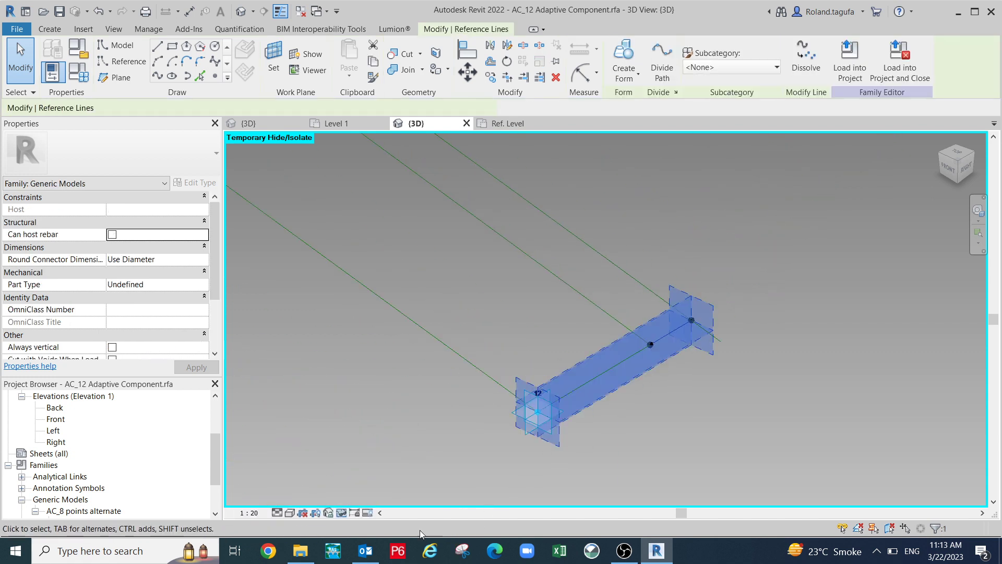
{"action": "left_click", "coordinate": [341, 513]}
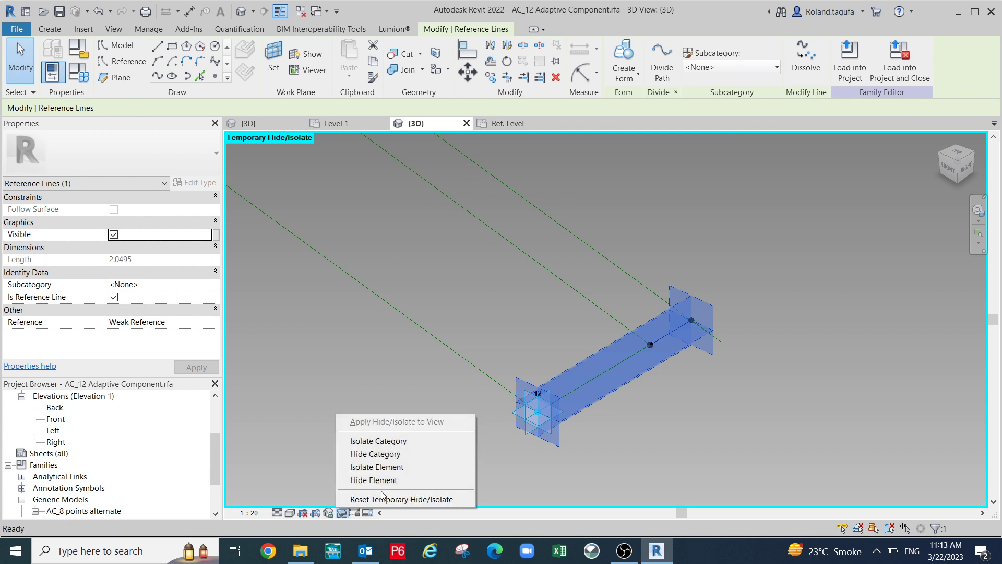
{"action": "left_click", "coordinate": [386, 482]}
Create a solid form from the closed chain of reference lines through the adaptive points and their nearest hosted points.
{"action": "scroll", "coordinate": [681, 371], "scroll_direction": "down", "scroll_amount": 2}
{"action": "middle_click_drag", "start_coordinate": [677, 377], "coordinate": [714, 354]}
{"action": "scroll", "coordinate": [665, 380], "scroll_direction": "down", "scroll_amount": 3}
{"action": "key", "text": "Tab"}
{"action": "middle_click_drag", "start_coordinate": [499, 356], "coordinate": [549, 400]}
{"action": "middle_click_drag", "start_coordinate": [674, 374], "coordinate": [641, 375], "text": "shift"}
{"action": "scroll", "coordinate": [641, 376], "scroll_direction": "down", "scroll_amount": 2}
{"action": "middle_click_drag", "start_coordinate": [575, 481], "coordinate": [601, 368]}
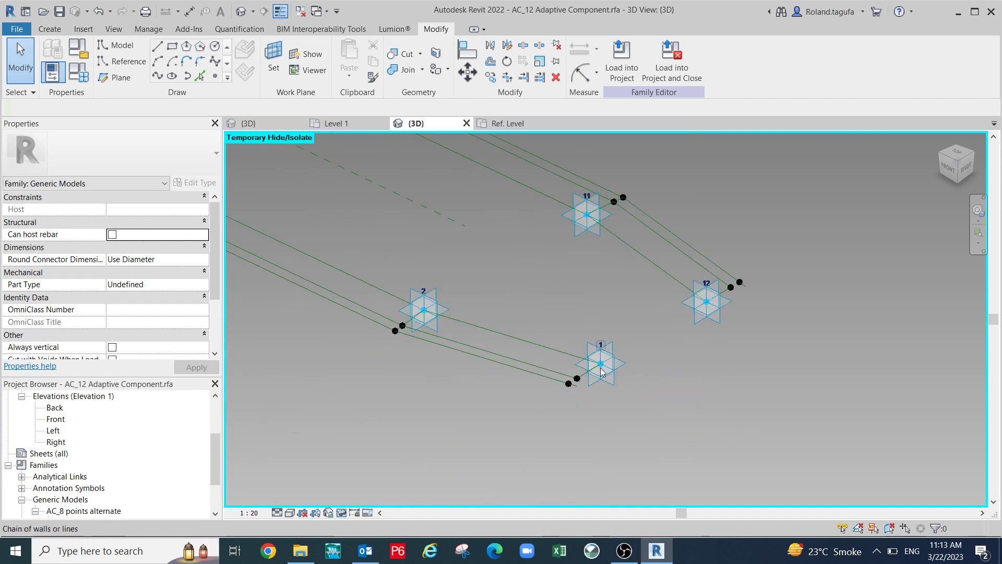
{"action": "scroll", "coordinate": [602, 371], "scroll_direction": "up", "scroll_amount": 2}
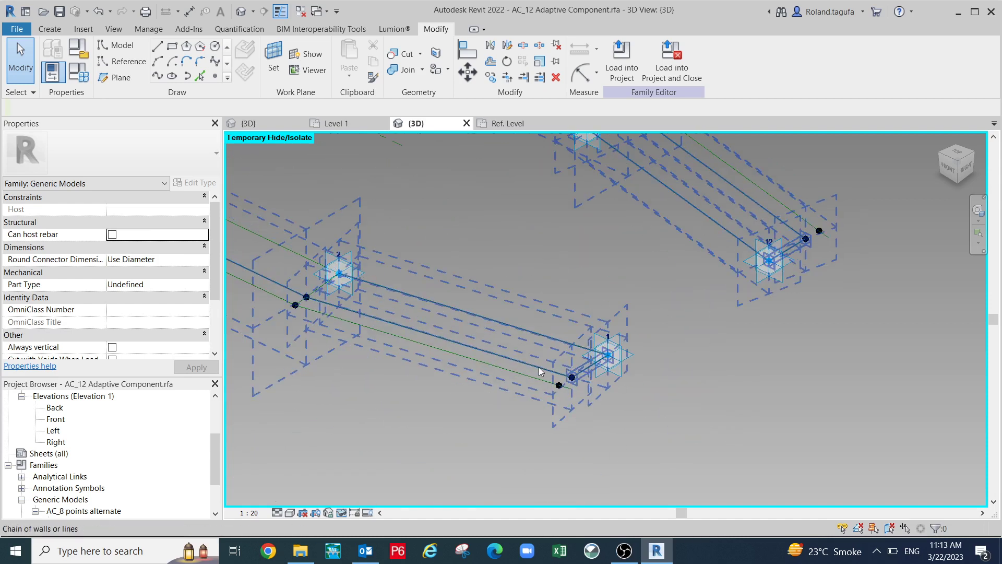
{"action": "left_click", "coordinate": [539, 368]}
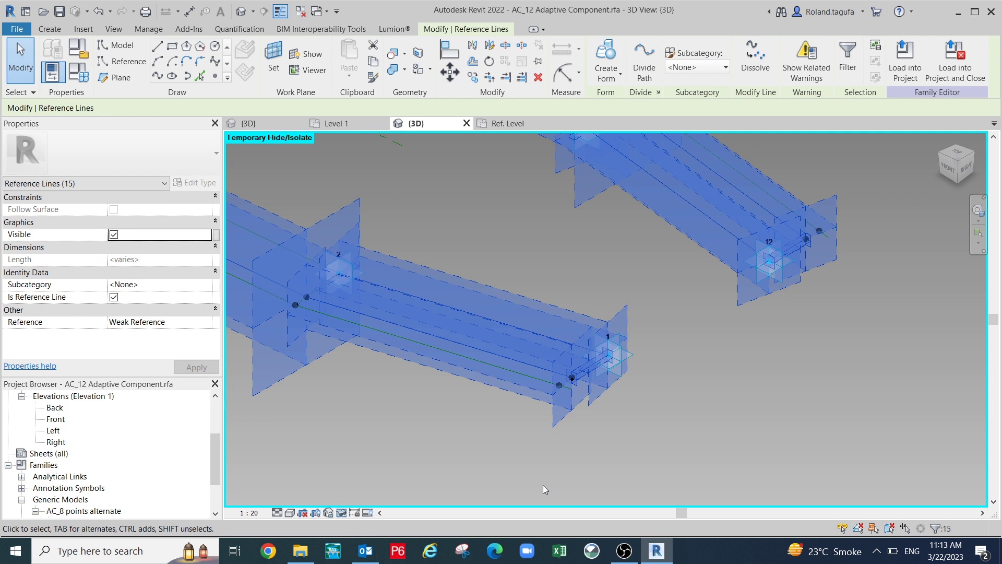
{"action": "scroll", "coordinate": [834, 449], "scroll_direction": "down", "scroll_amount": 2}
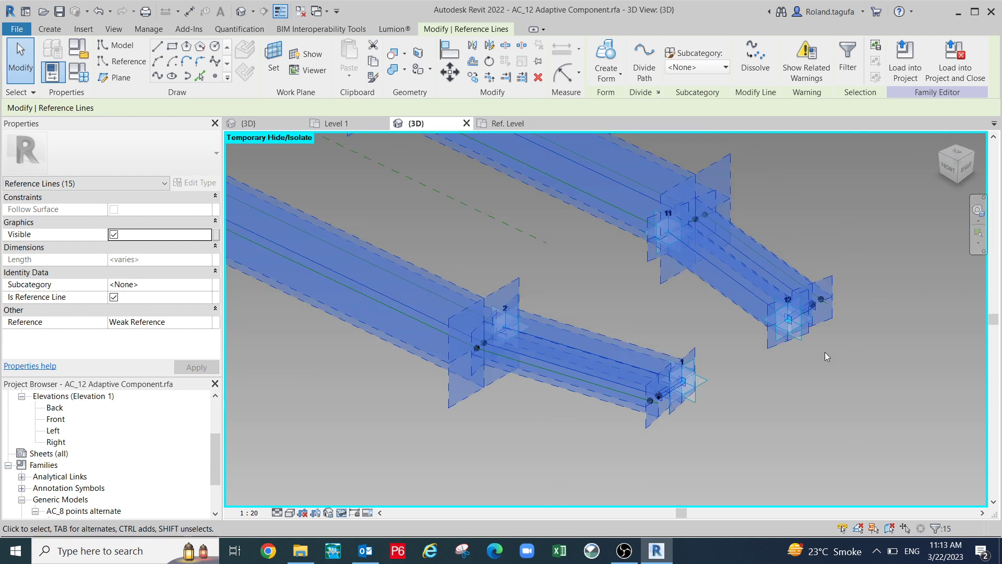
{"action": "left_click", "coordinate": [621, 68]}
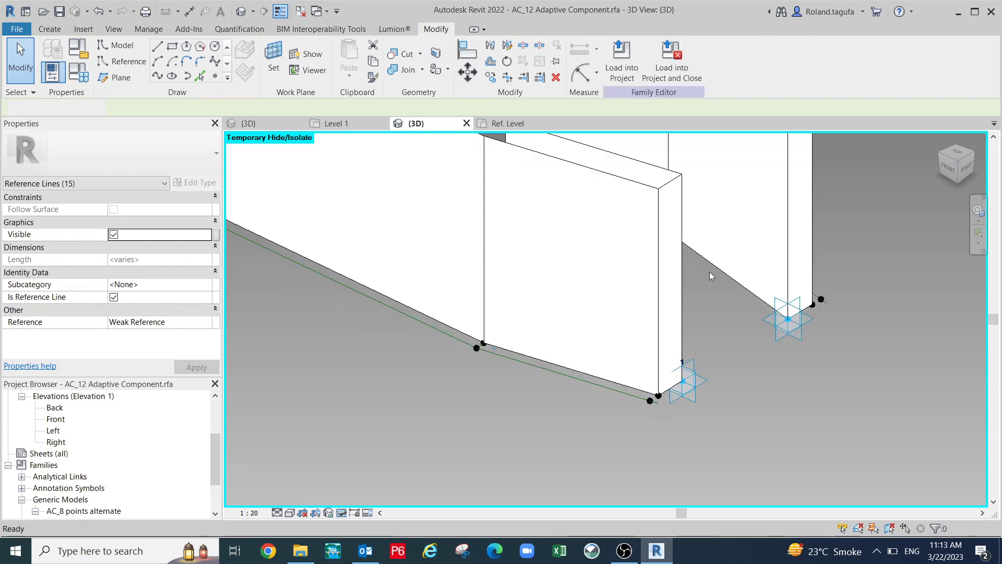
{"action": "scroll", "coordinate": [722, 342], "scroll_direction": "down", "scroll_amount": 3}
{"action": "middle_click_drag", "start_coordinate": [723, 344], "coordinate": [710, 381]}
{"action": "scroll", "coordinate": [700, 354], "scroll_direction": "up", "scroll_amount": 2}
{"action": "key", "text": "Tab"}
{"action": "scroll", "coordinate": [696, 339], "scroll_direction": "up", "scroll_amount": 1}
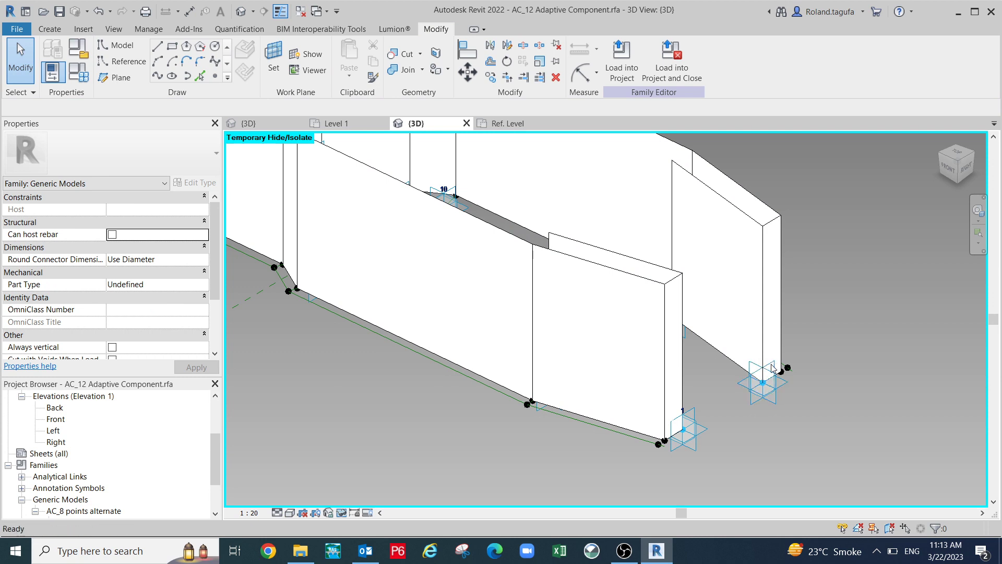
Undo the form creation and save the project.
{"action": "key", "text": "ctrl+z"}
{"action": "middle_click_drag", "start_coordinate": [792, 363], "coordinate": [778, 447]}
{"action": "key", "text": "Tab"}
{"action": "middle_click_drag", "start_coordinate": [726, 389], "coordinate": [776, 414], "text": "shift"}
{"action": "scroll", "coordinate": [719, 408], "scroll_direction": "down", "scroll_amount": 2}
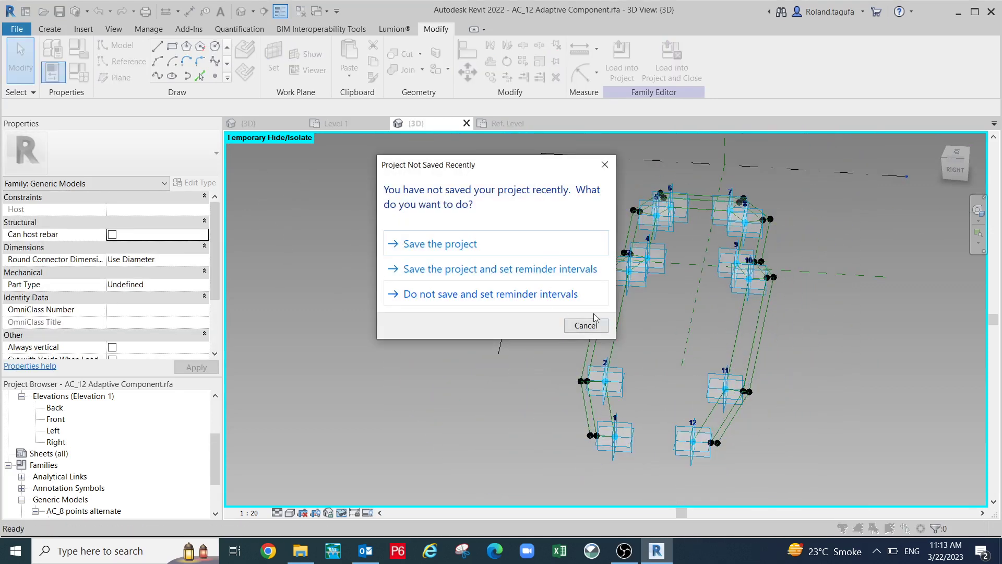
{"action": "left_click", "coordinate": [456, 253]}
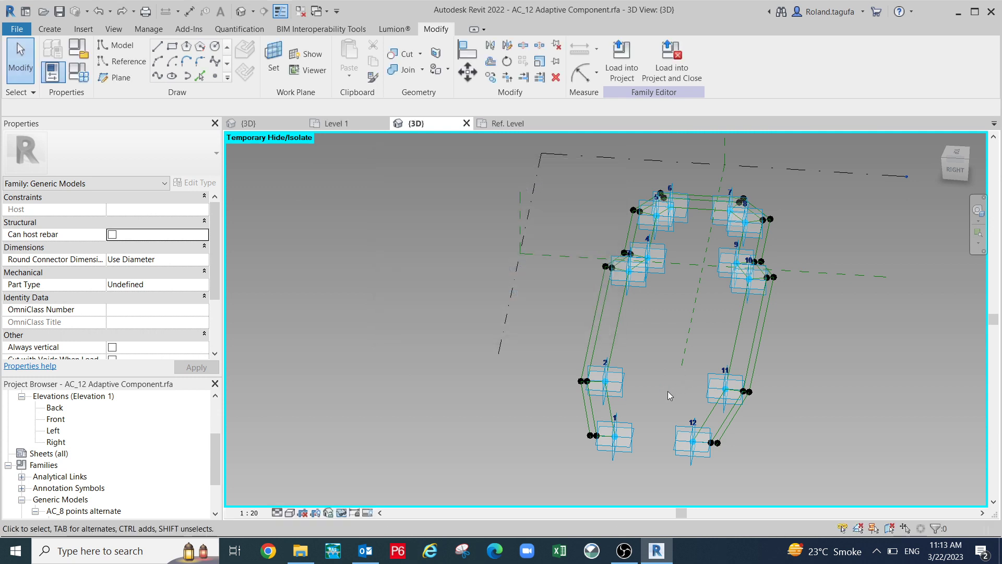
Examine the whole reference-line frame, especially the hosted points and end lines at adaptive points 1 and 12.
{"action": "scroll", "coordinate": [668, 396], "scroll_direction": "up", "scroll_amount": 4}
{"action": "middle_click_drag", "start_coordinate": [669, 415], "coordinate": [726, 403], "text": "shift"}
{"action": "scroll", "coordinate": [710, 424], "scroll_direction": "up", "scroll_amount": 6}
{"action": "scroll", "coordinate": [779, 266], "scroll_direction": "down", "scroll_amount": 6}
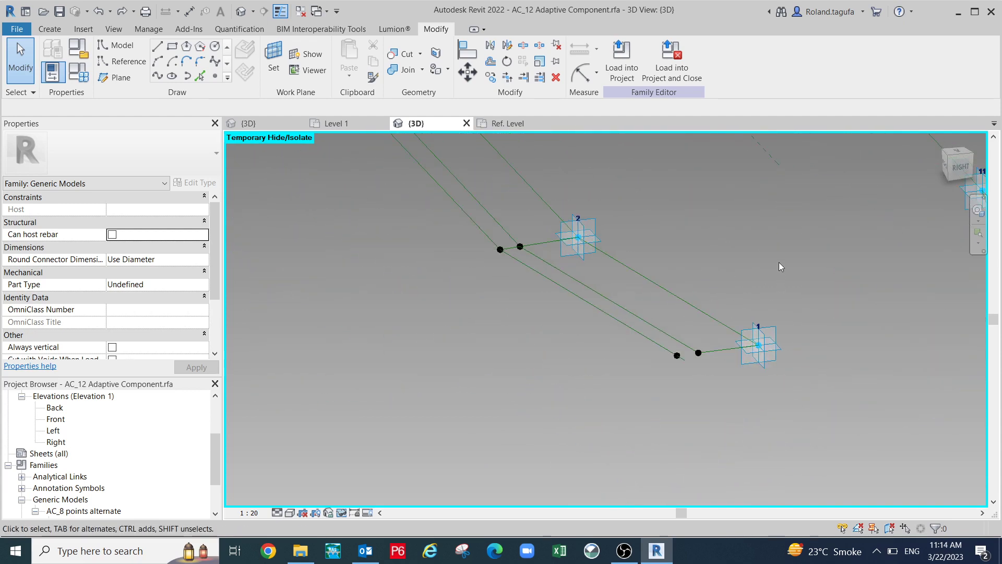
{"action": "scroll", "coordinate": [772, 261], "scroll_direction": "down", "scroll_amount": 3}
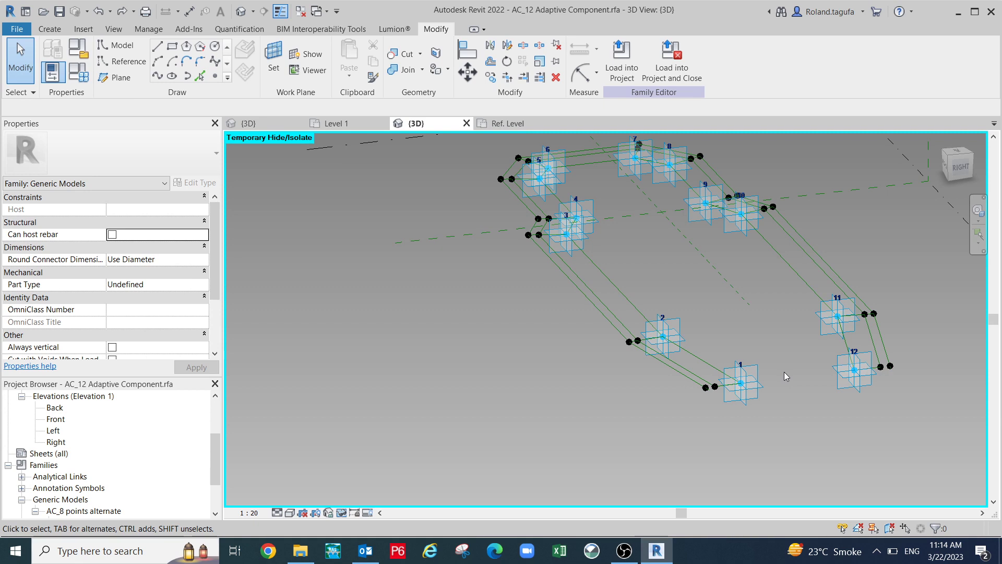
{"action": "middle_click_drag", "start_coordinate": [657, 372], "coordinate": [588, 467]}
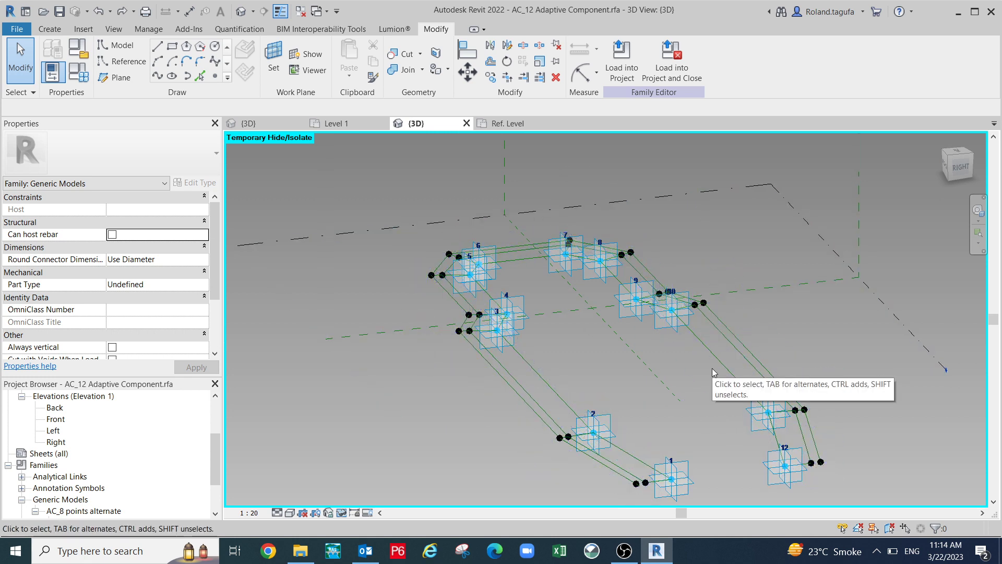
{"action": "middle_click_drag", "start_coordinate": [707, 380], "coordinate": [659, 296]}
{"action": "middle_click_drag", "start_coordinate": [769, 388], "coordinate": [700, 424], "text": "shift"}
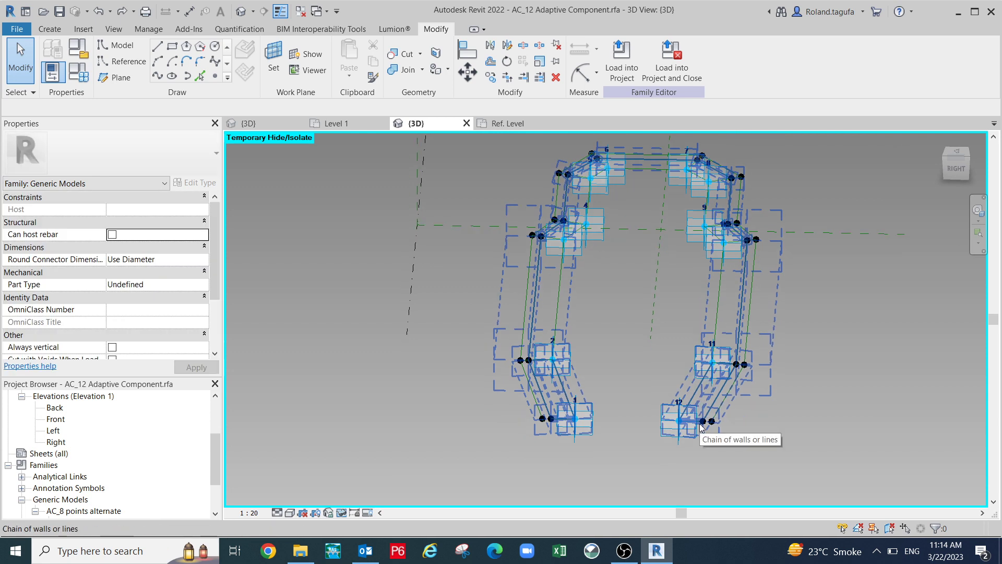
{"action": "scroll", "coordinate": [655, 384], "scroll_direction": "up", "scroll_amount": 3}
{"action": "middle_click_drag", "start_coordinate": [638, 394], "coordinate": [659, 360]}
{"action": "middle_click_drag", "start_coordinate": [664, 434], "coordinate": [642, 447], "text": "shift"}
{"action": "scroll", "coordinate": [520, 354], "scroll_direction": "up", "scroll_amount": 3}
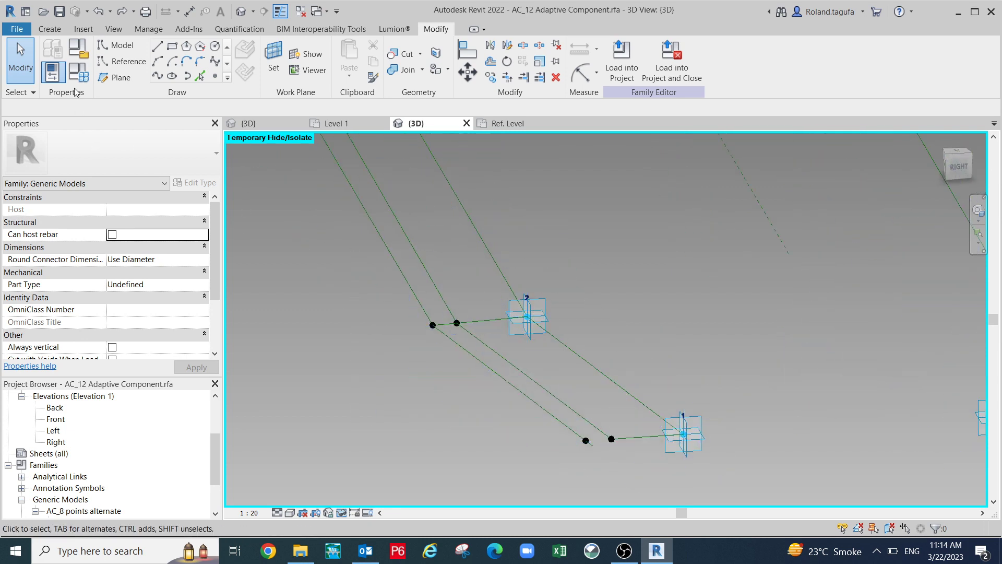
Set the SL_Bottom family parameter to 1 and apply it to the frame.
{"action": "left_click", "coordinate": [52, 72]}
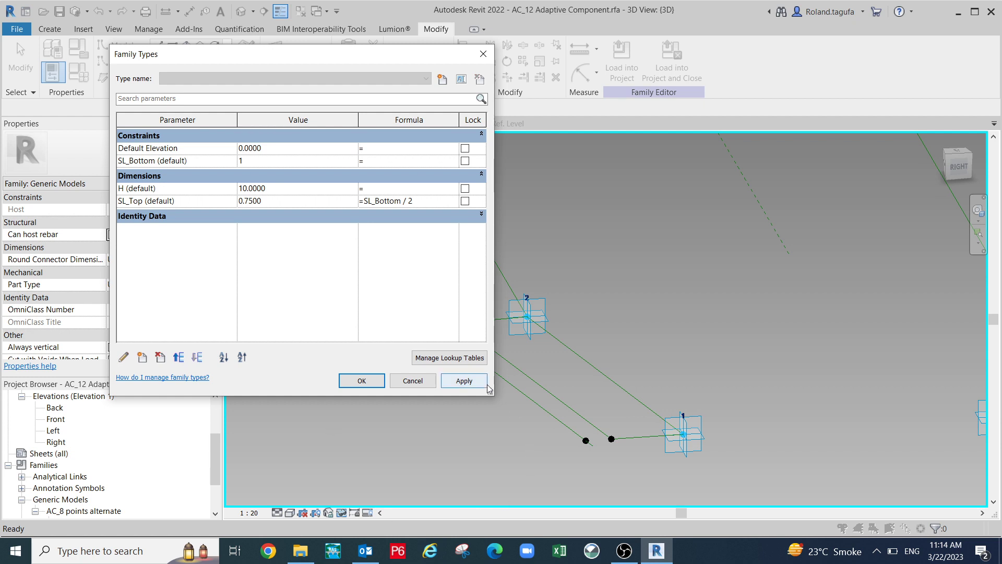
{"action": "left_click", "coordinate": [372, 381]}
{"action": "middle_click_drag", "start_coordinate": [436, 435], "coordinate": [416, 459]}
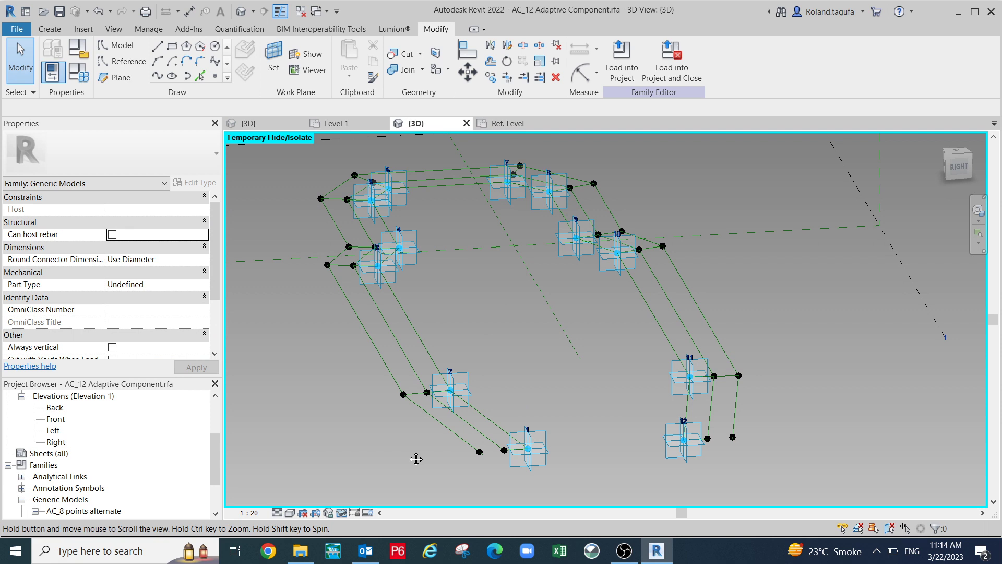
Set the SL_Bottom family parameter to 1.5 and apply it to the frame.
{"action": "left_click", "coordinate": [79, 78]}
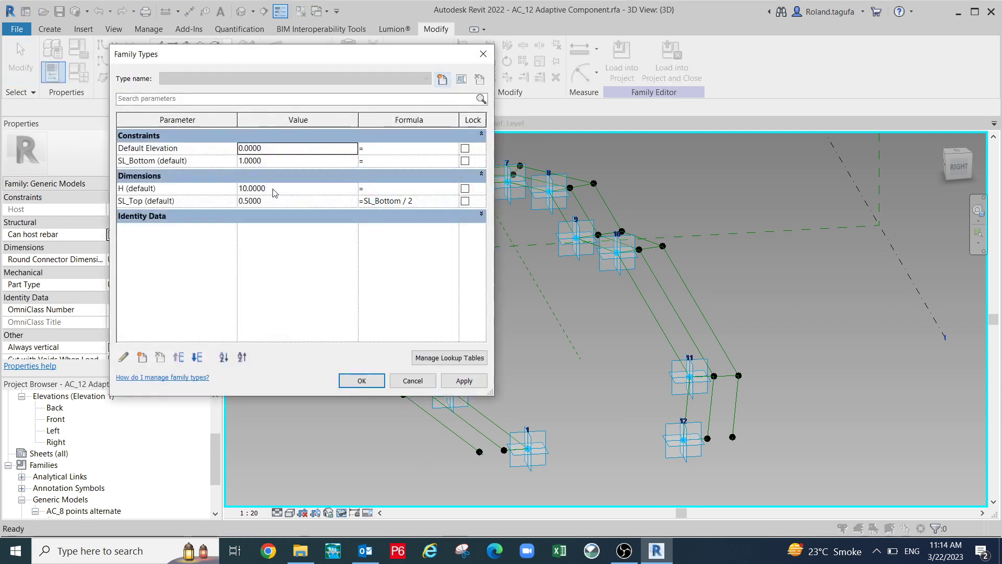
{"action": "left_click", "coordinate": [274, 162]}
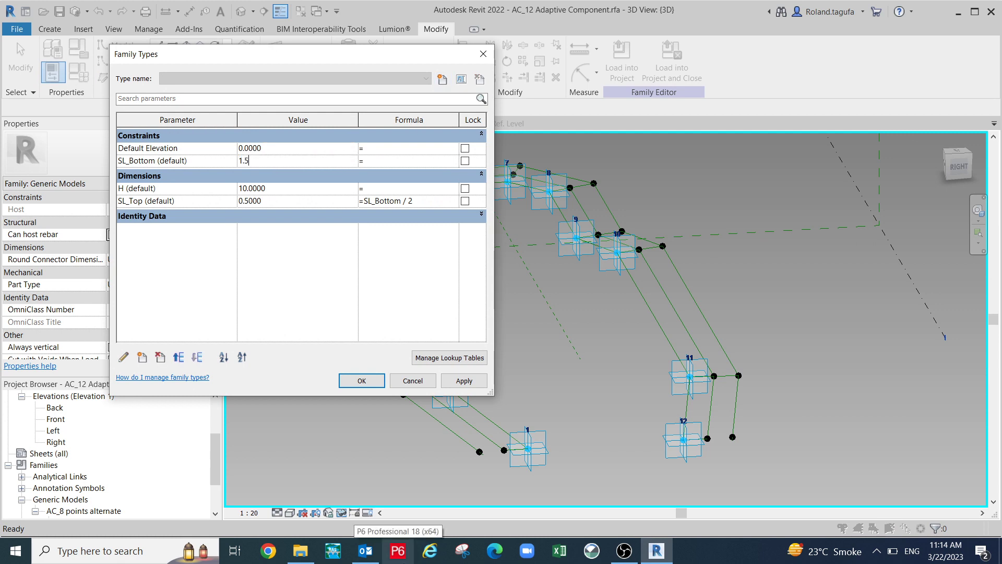
{"action": "left_click", "coordinate": [476, 386]}
{"action": "left_click", "coordinate": [362, 380]}
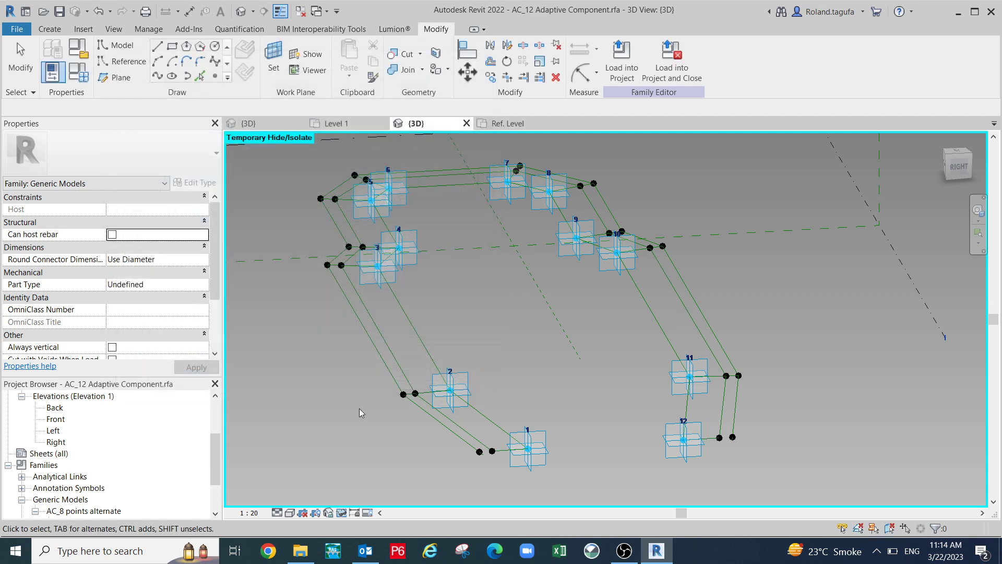
{"action": "scroll", "coordinate": [612, 492], "scroll_direction": "up", "scroll_amount": 2}
{"action": "middle_click_drag", "start_coordinate": [603, 456], "coordinate": [634, 431]}
{"action": "scroll", "coordinate": [638, 493], "scroll_direction": "down", "scroll_amount": 3}
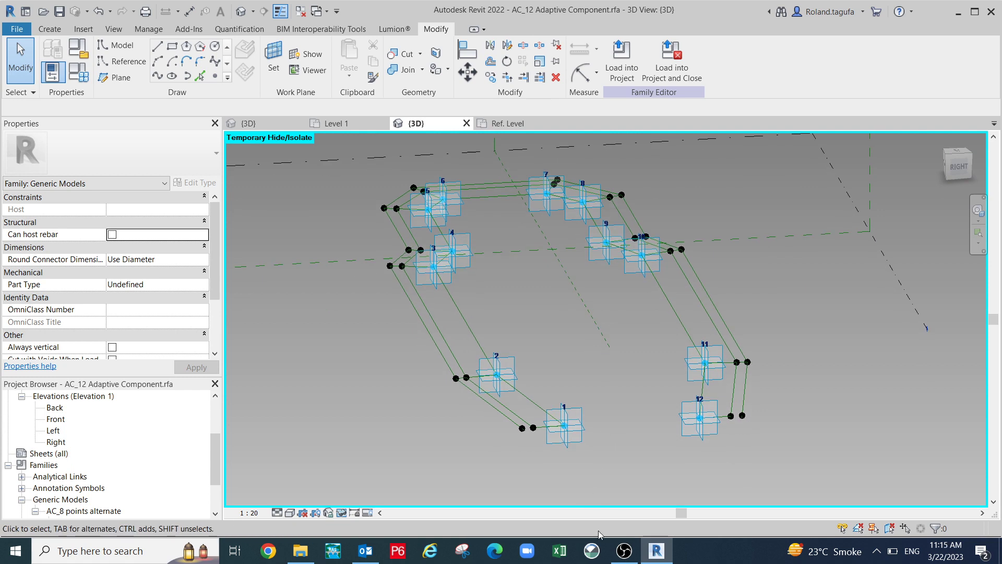
Set adaptive point 1's horizontal reference plane as the work plane and place a reference point on it.
{"action": "middle_click_drag", "start_coordinate": [536, 510], "coordinate": [684, 346], "text": "shift"}
{"action": "scroll", "coordinate": [605, 444], "scroll_direction": "up", "scroll_amount": 3}
{"action": "scroll", "coordinate": [684, 368], "scroll_direction": "up", "scroll_amount": 1}
{"action": "mouse_move", "coordinate": [677, 429]}
{"action": "middle_mouse_down"}
{"action": "mouse_move", "coordinate": [688, 366]}
{"action": "mouse_move", "coordinate": [679, 439]}
{"action": "middle_mouse_up"}
{"action": "middle_click_drag", "start_coordinate": [689, 314], "coordinate": [729, 155]}
{"action": "scroll", "coordinate": [722, 213], "scroll_direction": "down", "scroll_amount": 1}
{"action": "middle_click_drag", "start_coordinate": [682, 338], "coordinate": [531, 499]}
{"action": "scroll", "coordinate": [729, 324], "scroll_direction": "up", "scroll_amount": 3}
{"action": "middle_click_drag", "start_coordinate": [755, 321], "coordinate": [758, 323]}
{"action": "left_click", "coordinate": [117, 45]}
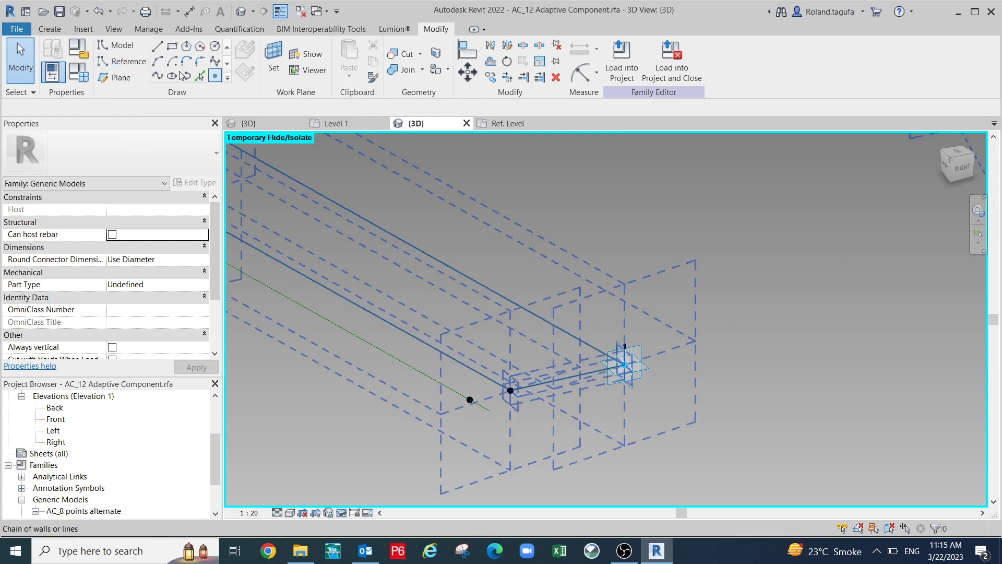
{"action": "left_click", "coordinate": [119, 63]}
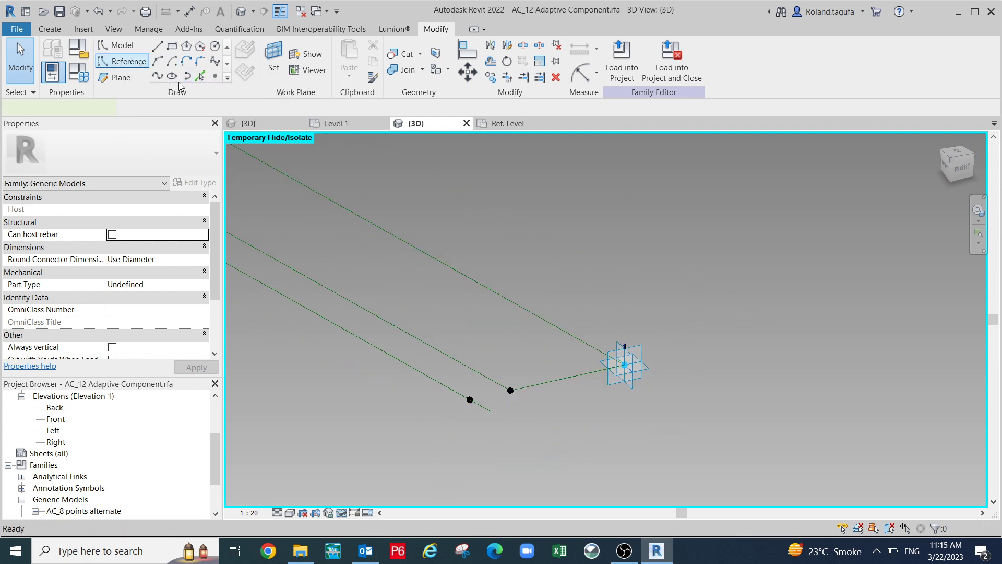
{"action": "left_click", "coordinate": [215, 77]}
{"action": "left_click", "coordinate": [272, 56]}
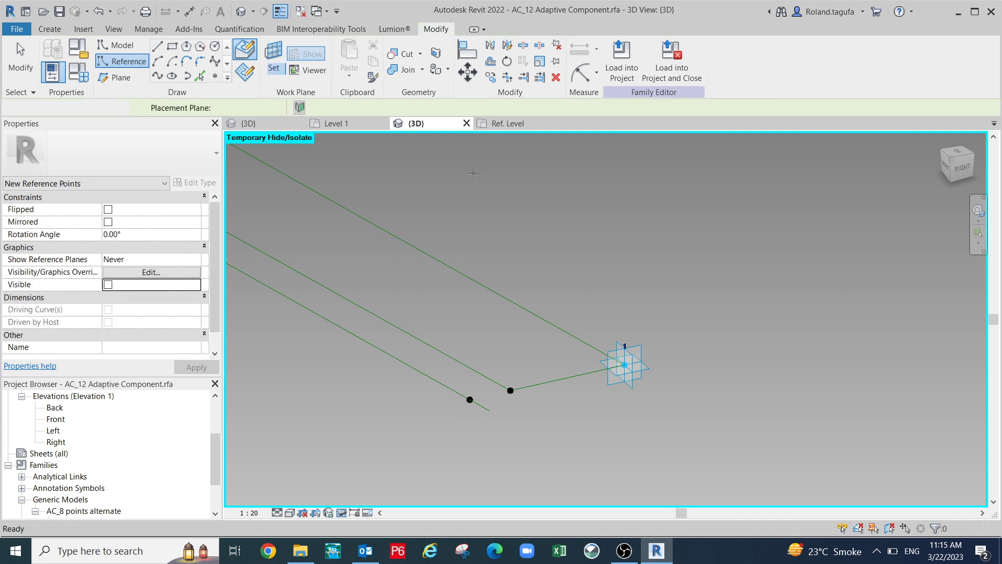
{"action": "scroll", "coordinate": [626, 324], "scroll_direction": "up", "scroll_amount": 1}
{"action": "scroll", "coordinate": [650, 372], "scroll_direction": "up", "scroll_amount": 1}
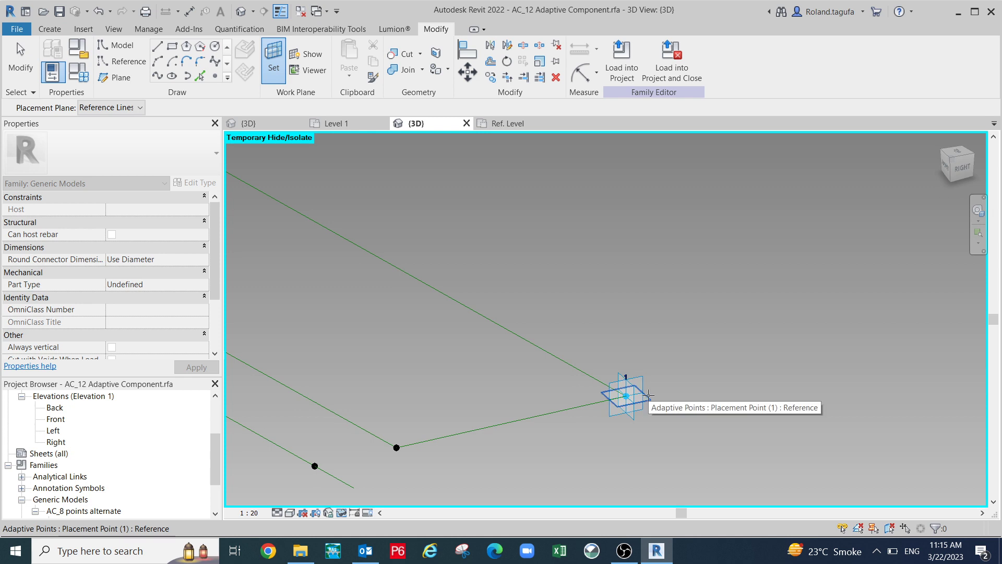
{"action": "left_click", "coordinate": [649, 395]}
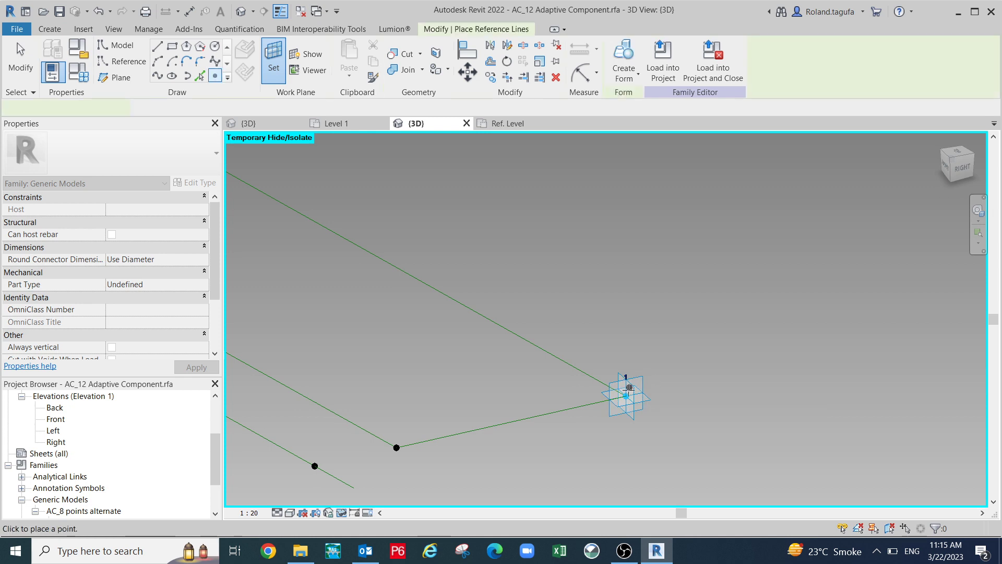
Set adaptive point 2's horizontal reference plane as the work plane and place a reference point on it.
{"action": "scroll", "coordinate": [714, 386], "scroll_direction": "down", "scroll_amount": 1}
{"action": "middle_click_drag", "start_coordinate": [640, 370], "coordinate": [730, 439]}
{"action": "scroll", "coordinate": [599, 362], "scroll_direction": "down", "scroll_amount": 2}
{"action": "middle_click_drag", "start_coordinate": [543, 345], "coordinate": [670, 391]}
{"action": "scroll", "coordinate": [493, 275], "scroll_direction": "up", "scroll_amount": 3}
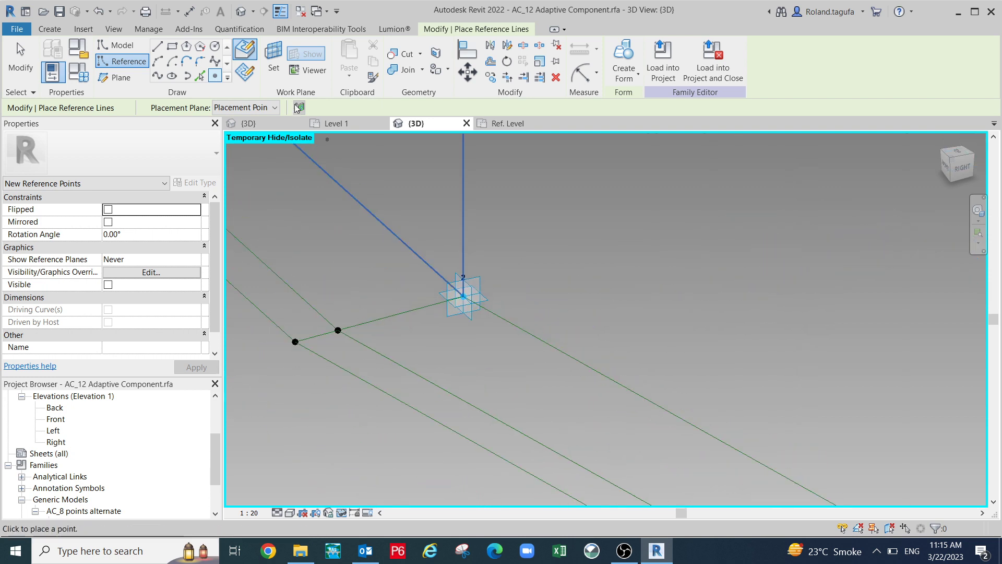
{"action": "left_click", "coordinate": [274, 56]}
{"action": "scroll", "coordinate": [480, 276], "scroll_direction": "up", "scroll_amount": 2}
{"action": "left_click", "coordinate": [483, 294]}
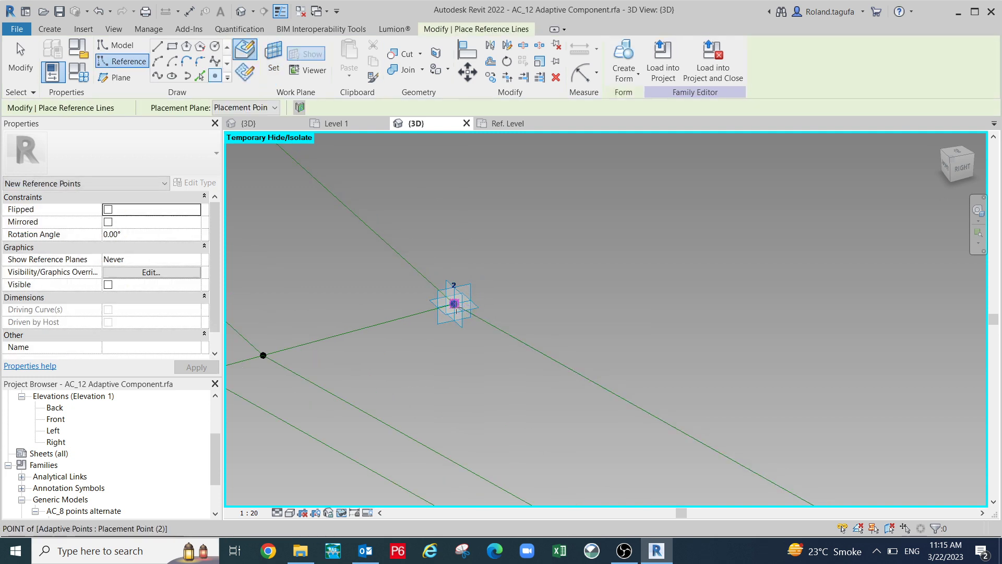
Set adaptive point 3's horizontal reference plane as the work plane and place a reference point on it.
{"action": "scroll", "coordinate": [604, 309], "scroll_direction": "down", "scroll_amount": 3}
{"action": "middle_click_drag", "start_coordinate": [608, 289], "coordinate": [713, 452]}
{"action": "scroll", "coordinate": [517, 349], "scroll_direction": "down", "scroll_amount": 1}
{"action": "middle_click_drag", "start_coordinate": [517, 349], "coordinate": [734, 461]}
{"action": "scroll", "coordinate": [541, 341], "scroll_direction": "down", "scroll_amount": 1}
{"action": "middle_click_drag", "start_coordinate": [535, 328], "coordinate": [692, 468]}
{"action": "scroll", "coordinate": [418, 201], "scroll_direction": "up", "scroll_amount": 1}
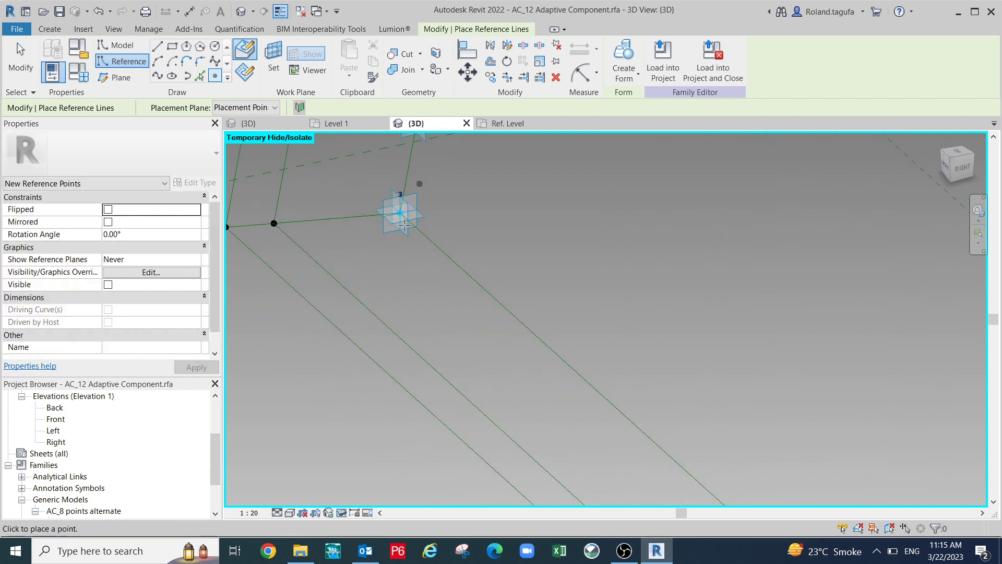
{"action": "scroll", "coordinate": [417, 204], "scroll_direction": "up", "scroll_amount": 2}
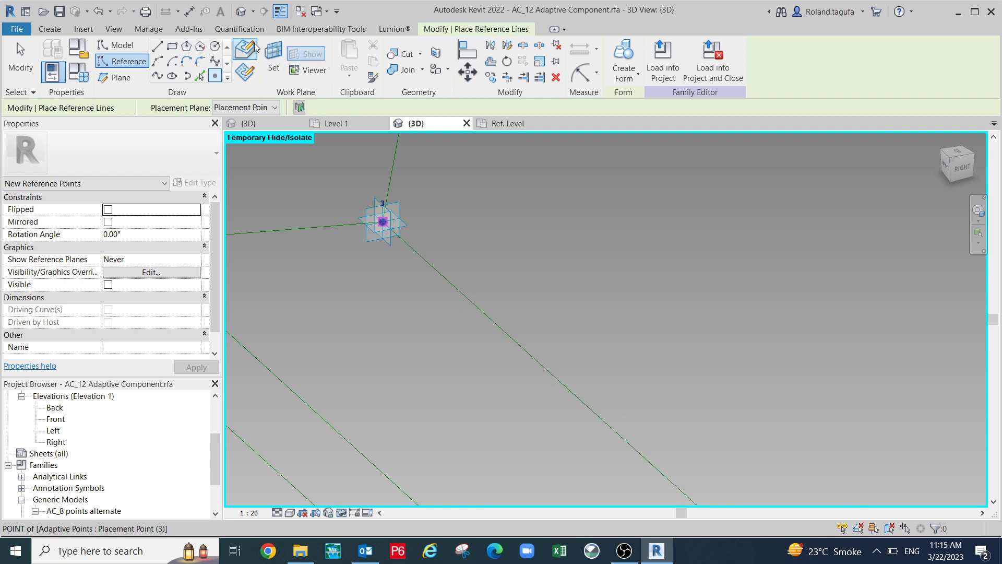
{"action": "left_click", "coordinate": [267, 57]}
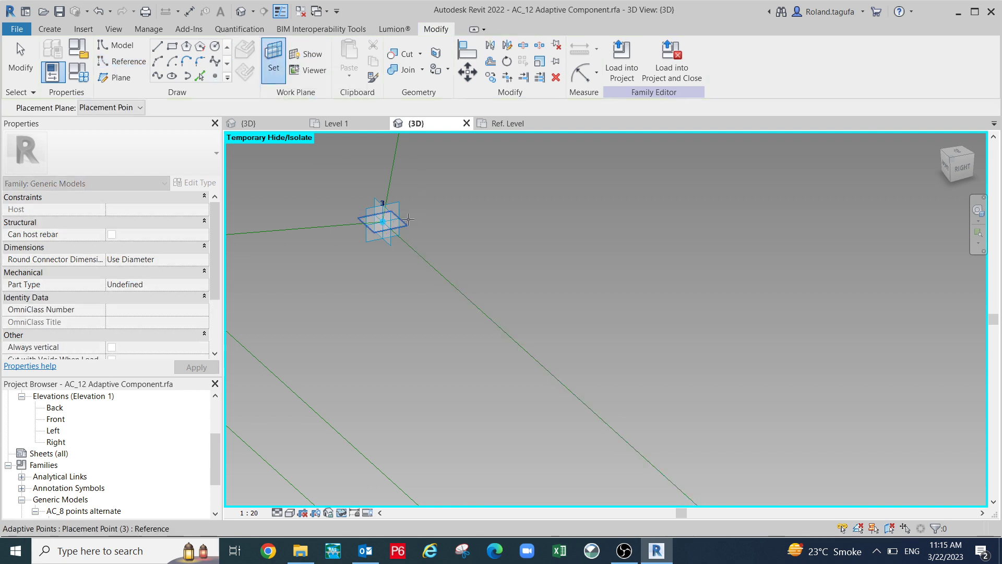
{"action": "left_click", "coordinate": [383, 214]}
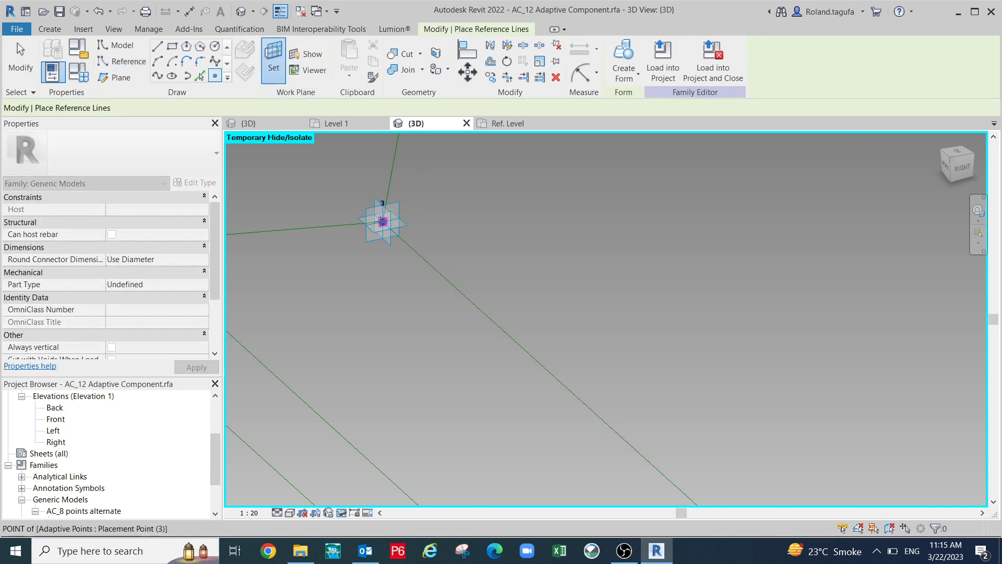
Set adaptive point 4's horizontal reference plane as the work plane and place a reference point on it, accepting the coincident location.
{"action": "middle_click_drag", "start_coordinate": [470, 214], "coordinate": [536, 395]}
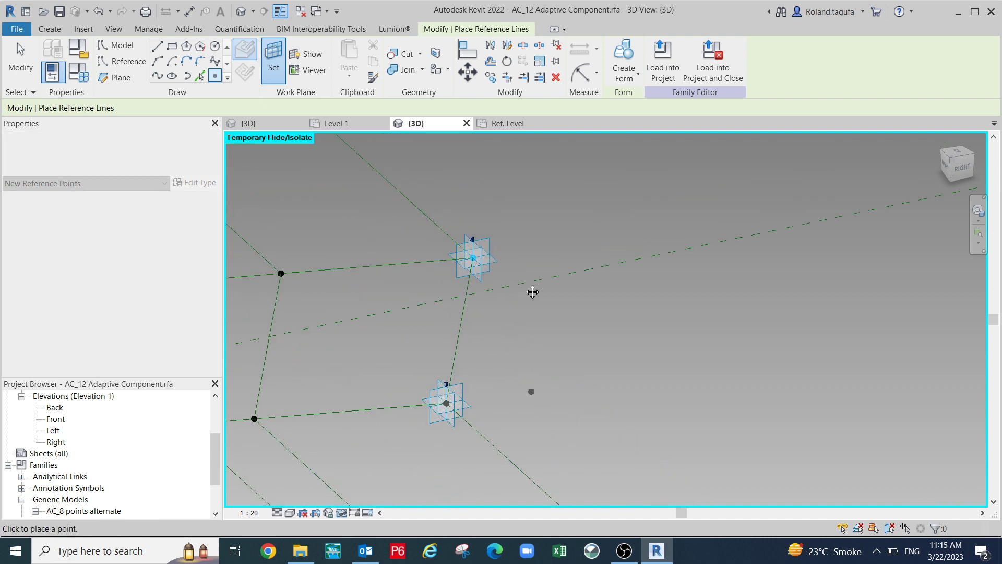
{"action": "middle_click_drag", "start_coordinate": [529, 287], "coordinate": [558, 323]}
{"action": "left_click", "coordinate": [507, 303]}
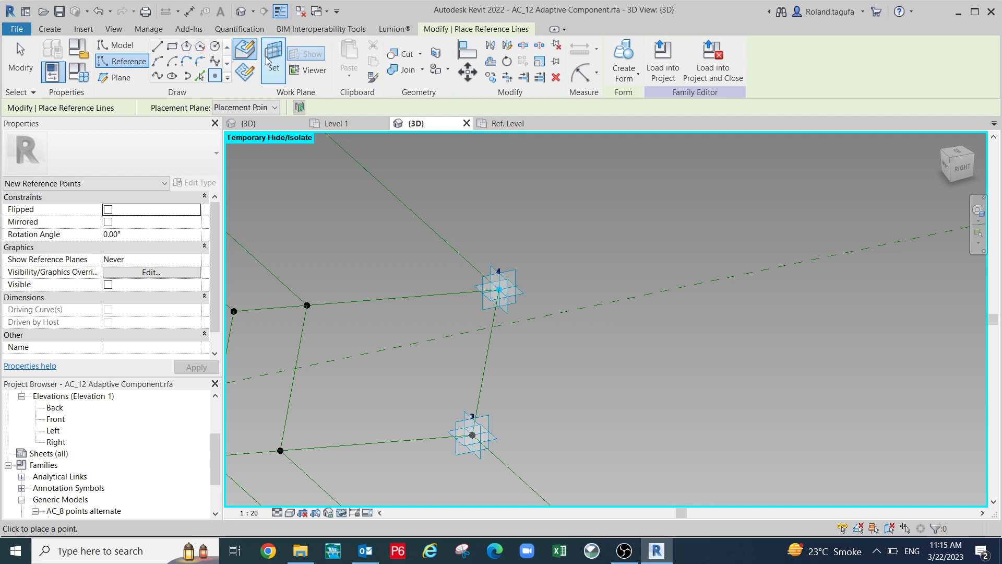
{"action": "key", "text": "Escape"}
{"action": "scroll", "coordinate": [481, 263], "scroll_direction": "up", "scroll_amount": 1}
{"action": "scroll", "coordinate": [504, 276], "scroll_direction": "up", "scroll_amount": 1}
{"action": "key", "text": "Return"}
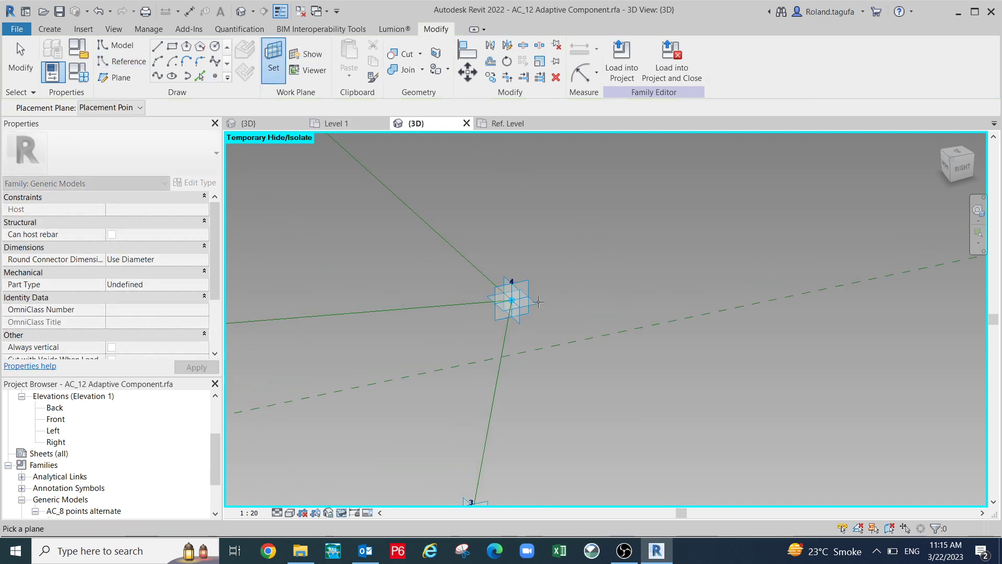
{"action": "left_click", "coordinate": [533, 303]}
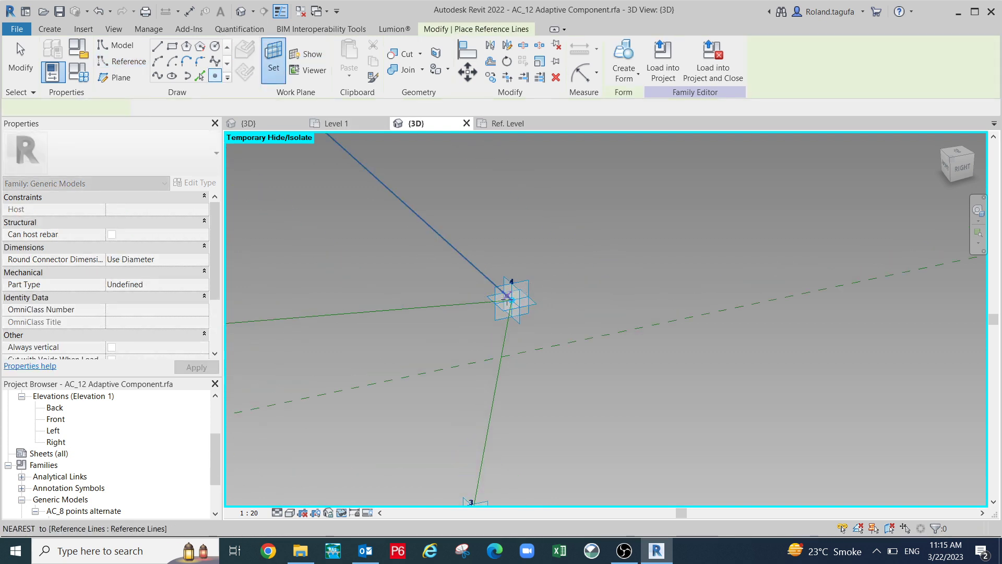
{"action": "left_click", "coordinate": [512, 300]}
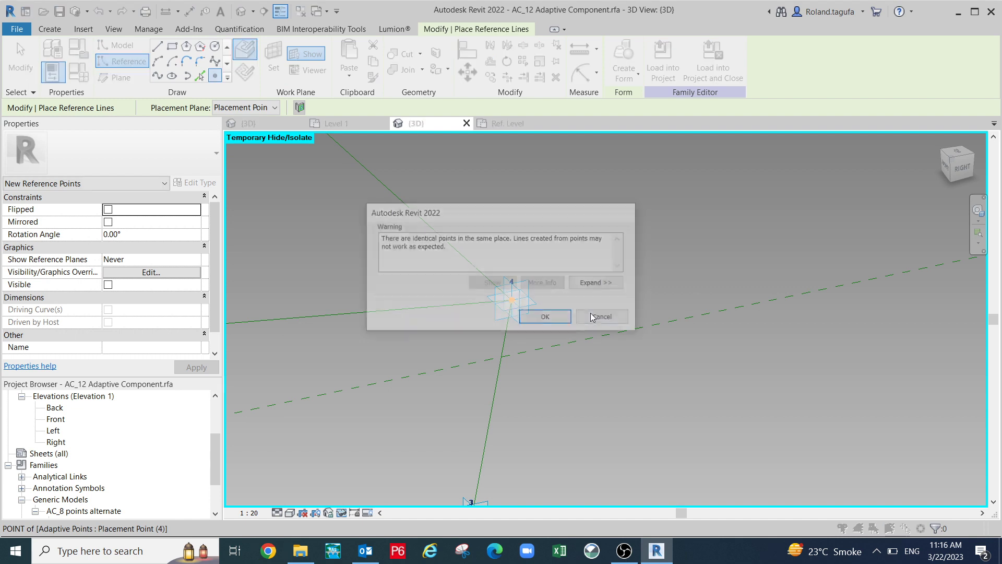
{"action": "left_click", "coordinate": [546, 318]}
Set adaptive point 5's horizontal reference plane as the work plane and place a reference point on it.
{"action": "scroll", "coordinate": [535, 272], "scroll_direction": "down", "scroll_amount": 3}
{"action": "middle_click_drag", "start_coordinate": [534, 272], "coordinate": [629, 418]}
{"action": "middle_click_drag", "start_coordinate": [438, 267], "coordinate": [527, 328]}
{"action": "scroll", "coordinate": [506, 302], "scroll_direction": "up", "scroll_amount": 1}
{"action": "key", "text": "Escape"}
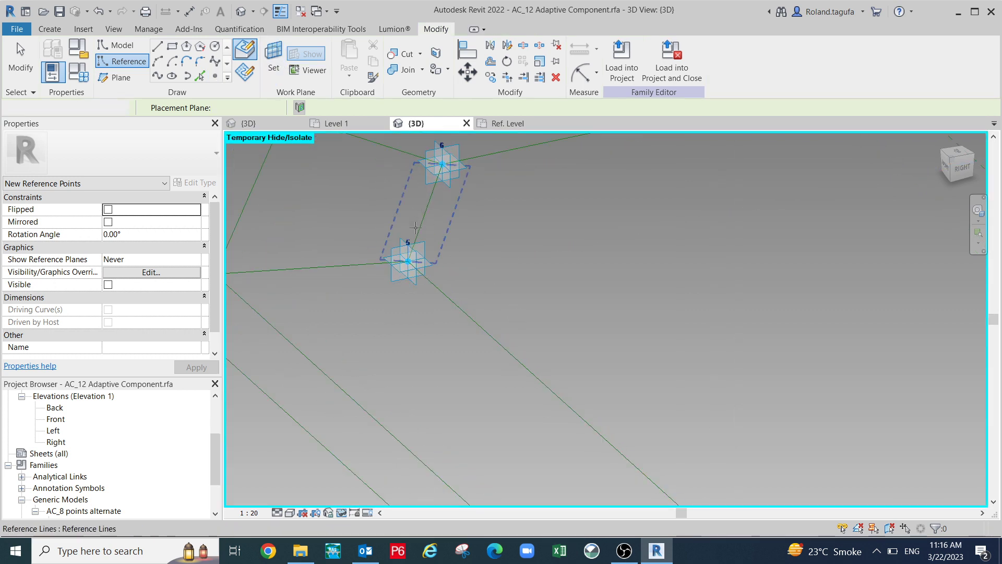
{"action": "scroll", "coordinate": [415, 227], "scroll_direction": "up", "scroll_amount": 1}
{"action": "key", "text": "Escape"}
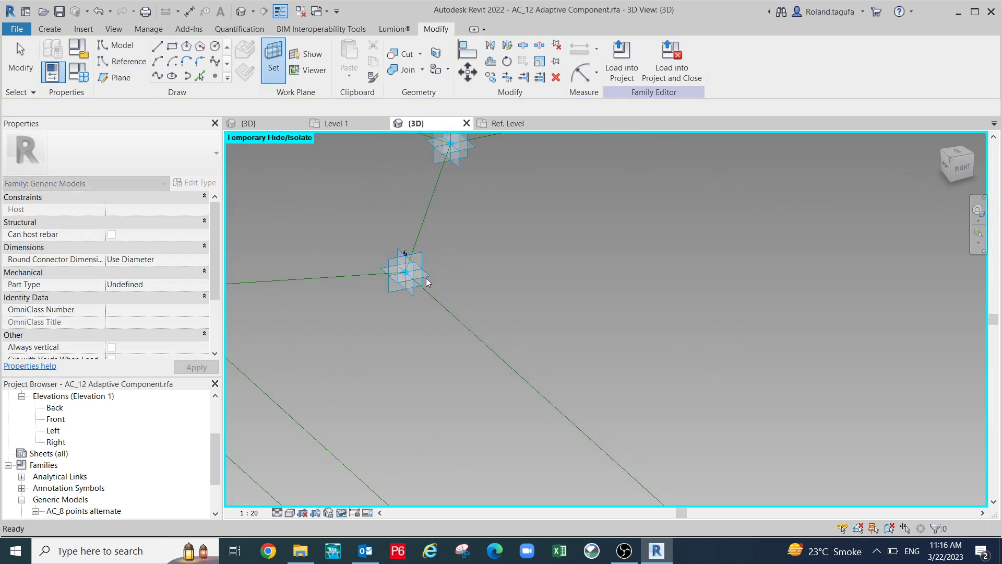
{"action": "key", "text": "Return"}
Set adaptive point 6's horizontal reference plane as the work plane and place a reference point on it.
{"action": "scroll", "coordinate": [486, 247], "scroll_direction": "down", "scroll_amount": 1}
{"action": "middle_click_drag", "start_coordinate": [495, 247], "coordinate": [524, 340]}
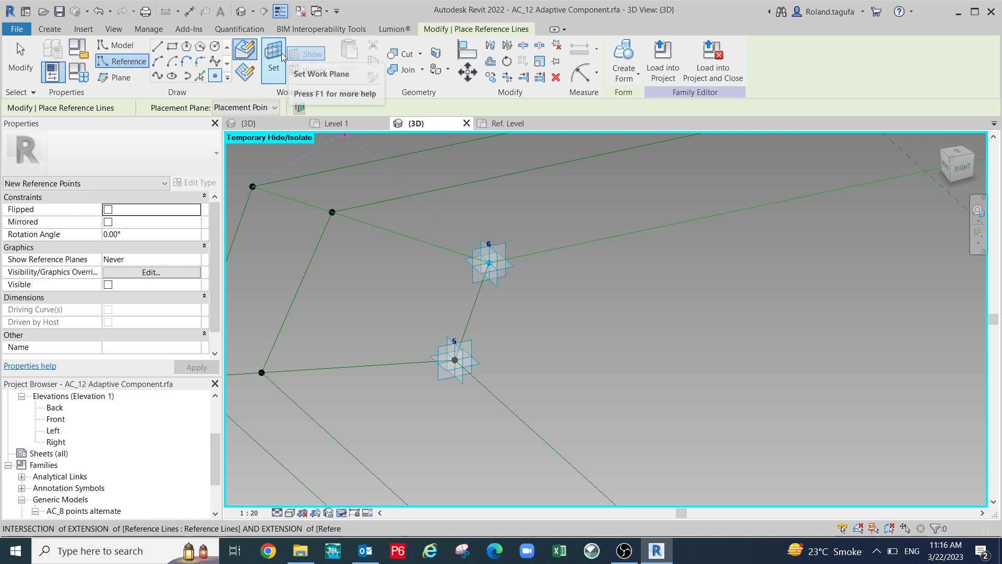
{"action": "left_click", "coordinate": [271, 60]}
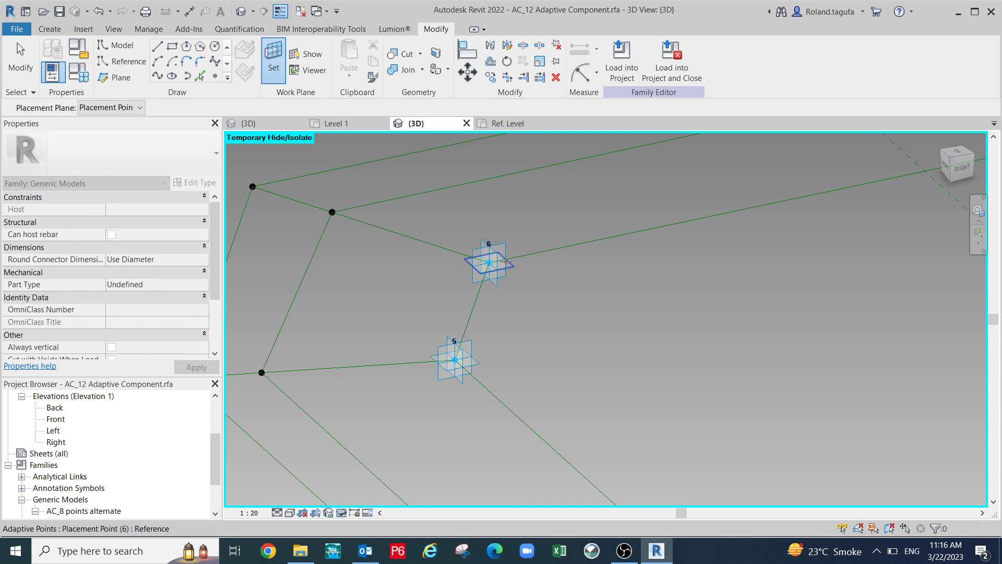
{"action": "left_click", "coordinate": [508, 265]}
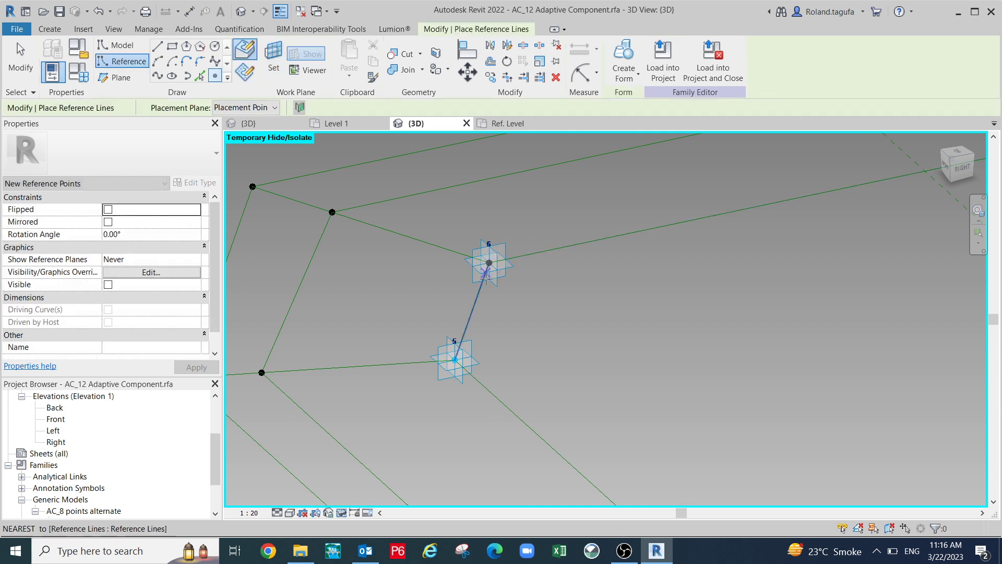
Set adaptive point 7's horizontal reference plane as the work plane and place a reference point on it.
{"action": "scroll", "coordinate": [492, 268], "scroll_direction": "down", "scroll_amount": 2}
{"action": "middle_click_drag", "start_coordinate": [492, 268], "coordinate": [595, 277]}
{"action": "middle_click_drag", "start_coordinate": [522, 292], "coordinate": [576, 262]}
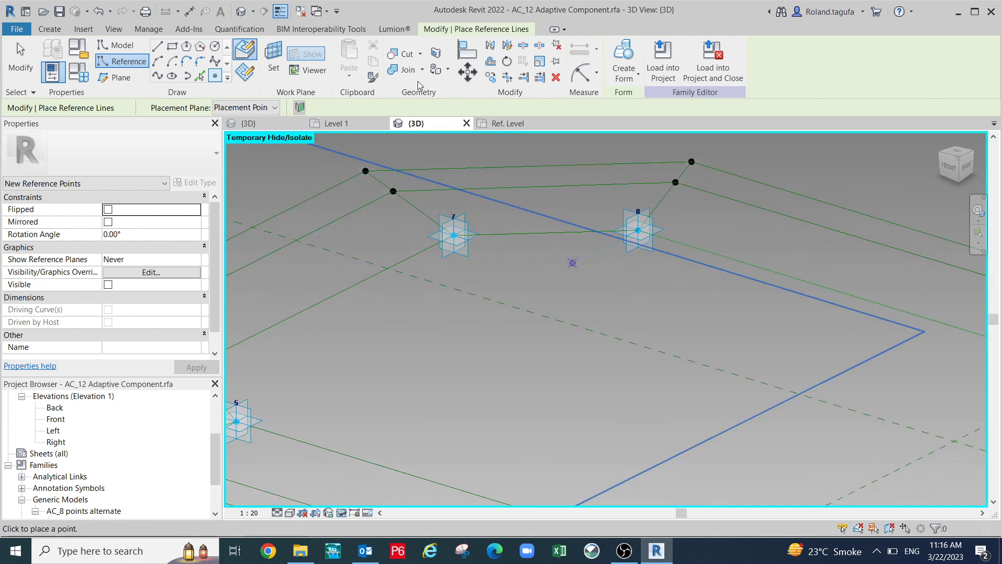
{"action": "left_click", "coordinate": [274, 62]}
{"action": "scroll", "coordinate": [468, 229], "scroll_direction": "up", "scroll_amount": 3}
{"action": "left_click", "coordinate": [469, 228]}
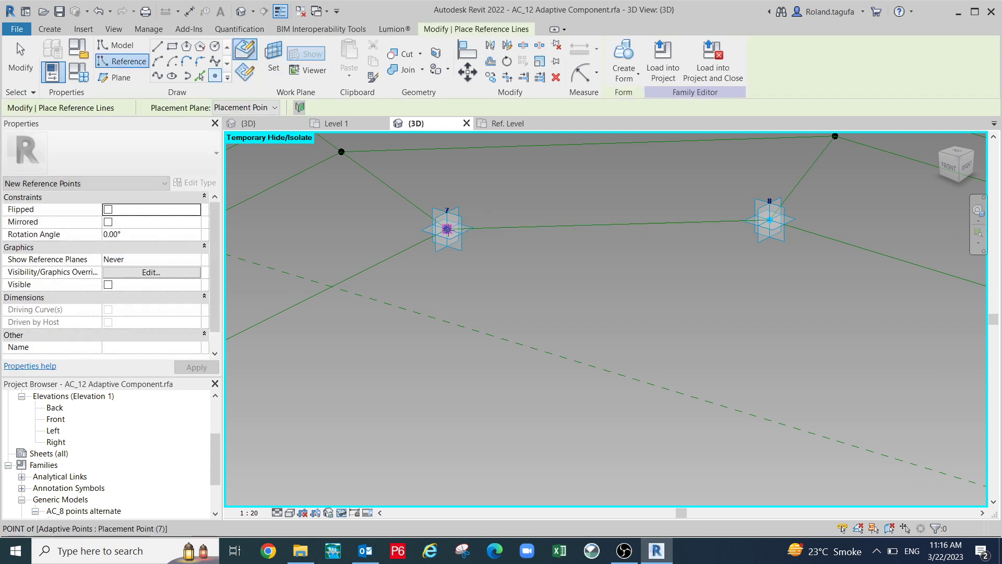
Set adaptive point 8's horizontal reference plane as the work plane and place a reference point on it.
{"action": "scroll", "coordinate": [509, 241], "scroll_direction": "down", "scroll_amount": 1}
{"action": "middle_click_drag", "start_coordinate": [534, 261], "coordinate": [823, 177], "text": "shift"}
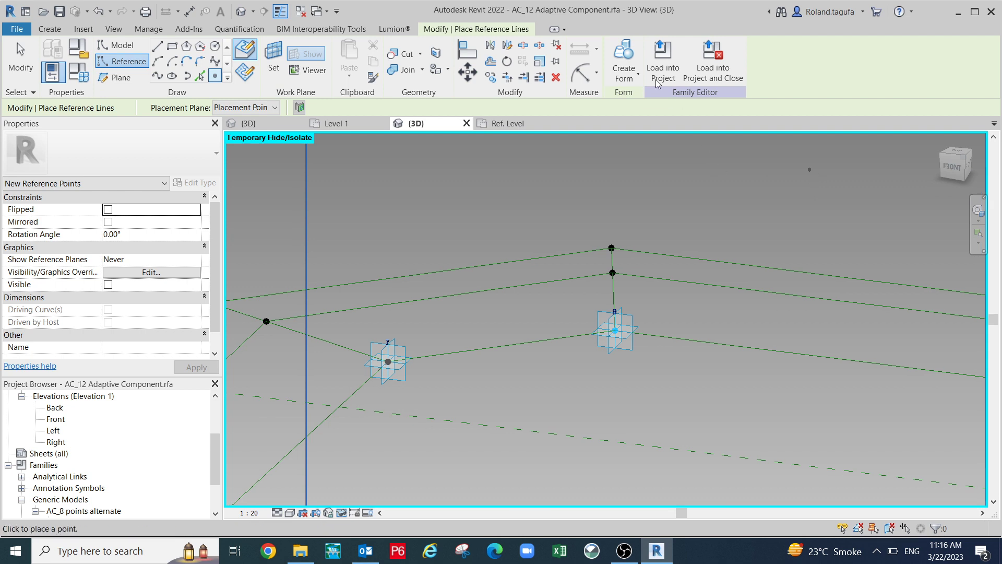
{"action": "left_click", "coordinate": [266, 78]}
{"action": "scroll", "coordinate": [628, 331], "scroll_direction": "up", "scroll_amount": 3}
{"action": "left_click", "coordinate": [628, 331]}
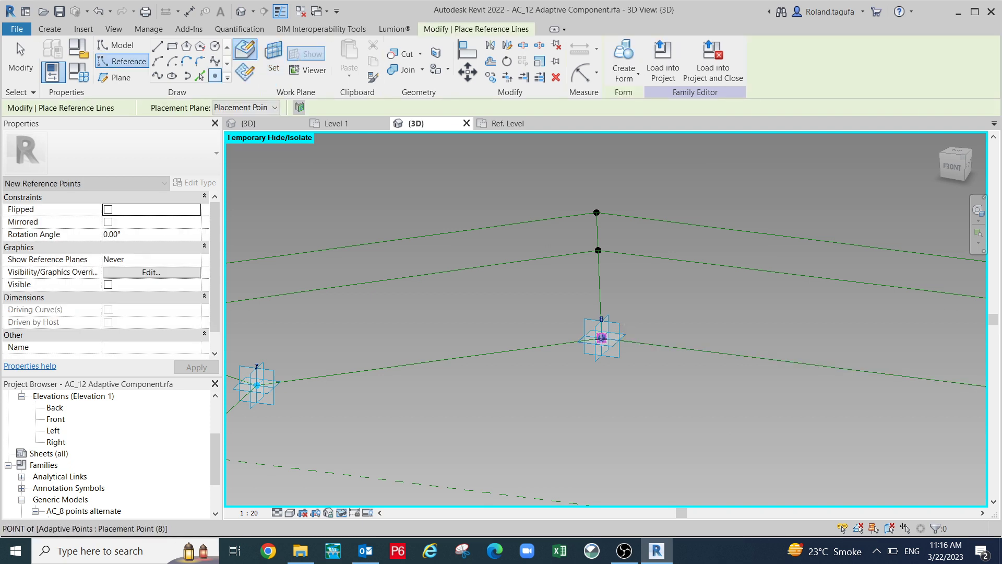
Set adaptive point 10's horizontal reference plane as the work plane and place a reference point on it.
{"action": "middle_click_drag", "start_coordinate": [649, 334], "coordinate": [547, 194]}
{"action": "middle_click_drag", "start_coordinate": [632, 291], "coordinate": [682, 259]}
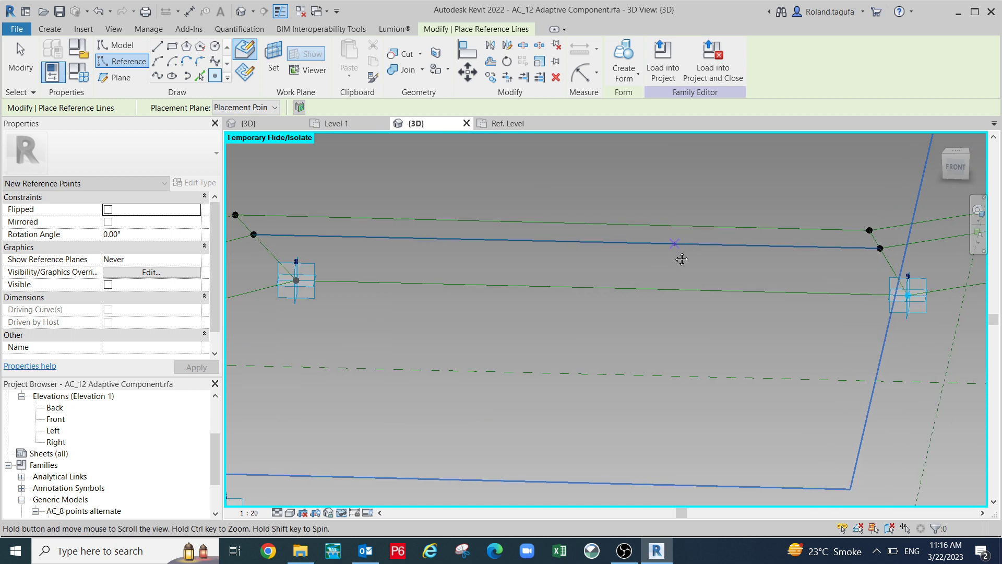
{"action": "middle_click_drag", "start_coordinate": [904, 282], "coordinate": [715, 275]}
{"action": "mouse_move", "coordinate": [649, 390]}
{"action": "middle_mouse_down", "text": "shift"}
{"action": "mouse_move", "coordinate": [685, 382]}
{"action": "mouse_move", "coordinate": [461, 327]}
{"action": "mouse_move", "coordinate": [415, 347]}
{"action": "middle_mouse_up", "text": "shift"}
{"action": "scroll", "coordinate": [573, 324], "scroll_direction": "down", "scroll_amount": 3}
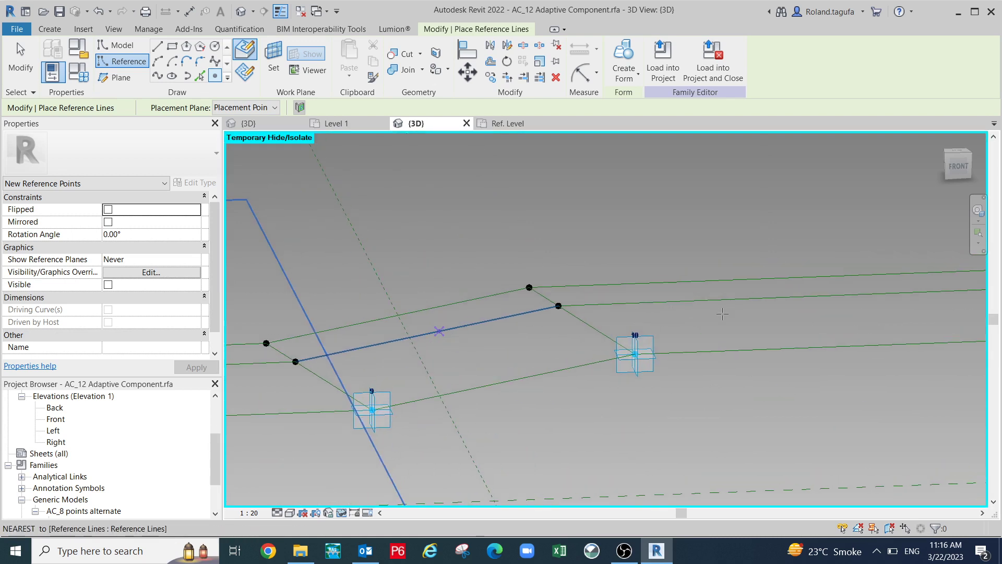
{"action": "scroll", "coordinate": [687, 408], "scroll_direction": "down", "scroll_amount": 2}
{"action": "middle_click_drag", "start_coordinate": [662, 374], "coordinate": [495, 367]}
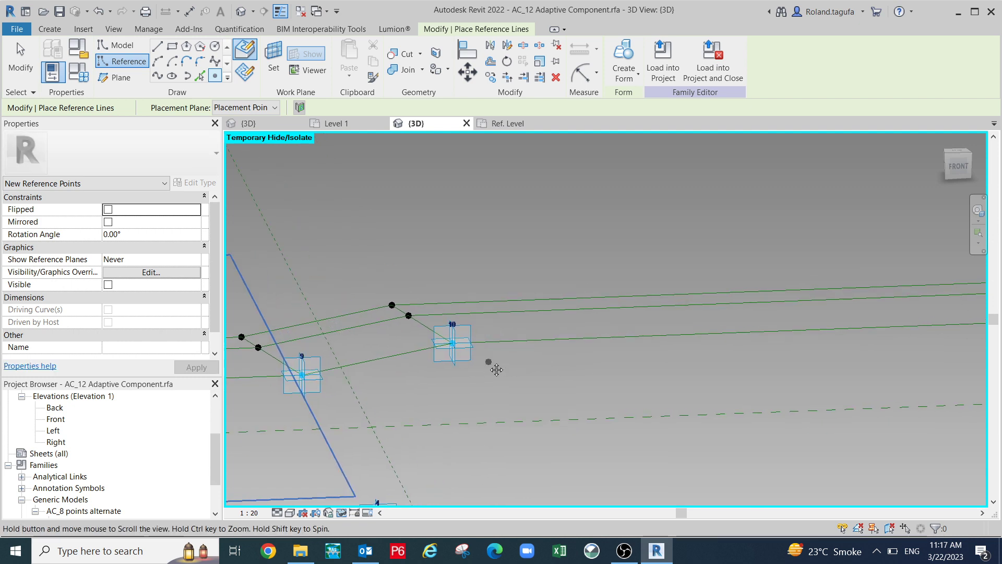
{"action": "scroll", "coordinate": [488, 362], "scroll_direction": "down", "scroll_amount": 1}
{"action": "scroll", "coordinate": [492, 365], "scroll_direction": "down", "scroll_amount": 4}
{"action": "scroll", "coordinate": [519, 366], "scroll_direction": "down", "scroll_amount": 2}
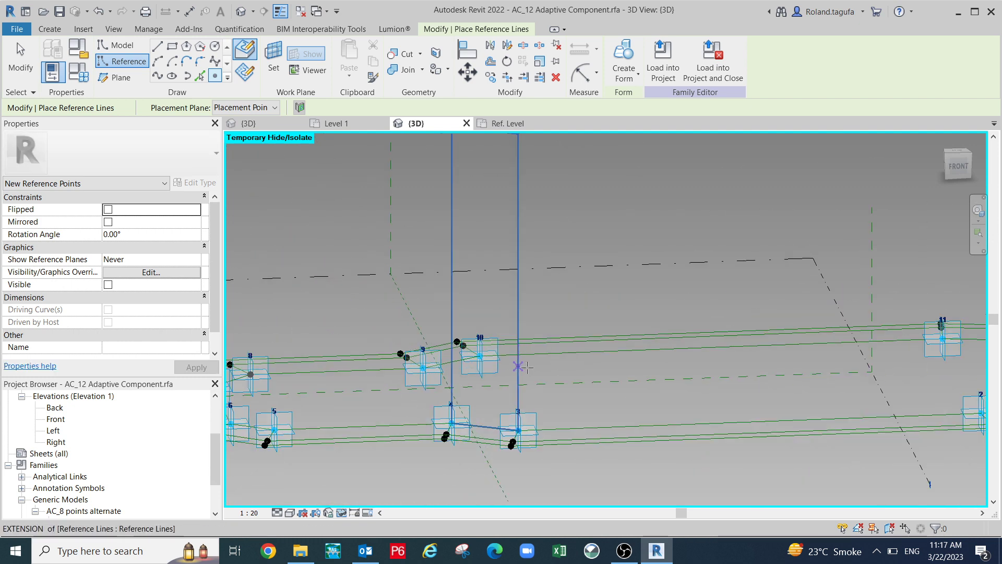
{"action": "middle_click_drag", "start_coordinate": [612, 347], "coordinate": [470, 329]}
{"action": "scroll", "coordinate": [391, 328], "scroll_direction": "up", "scroll_amount": 3}
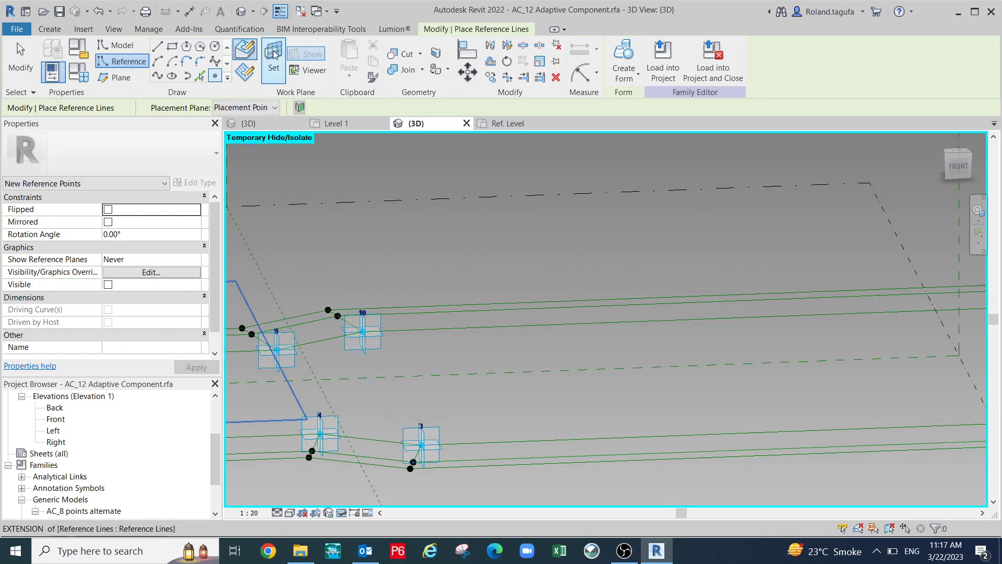
{"action": "key", "text": "Escape"}
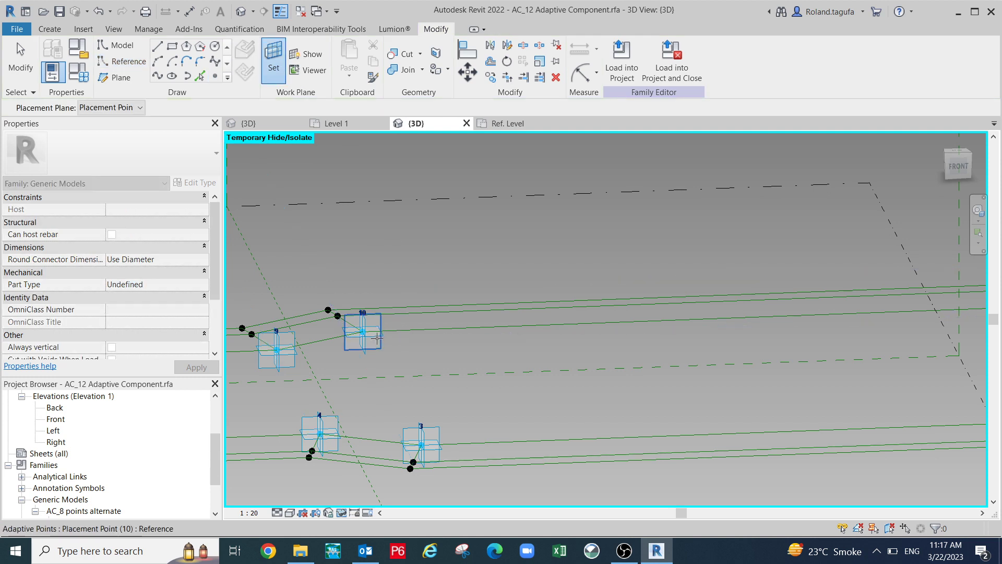
{"action": "scroll", "coordinate": [377, 337], "scroll_direction": "up", "scroll_amount": 3}
{"action": "middle_click_drag", "start_coordinate": [409, 342], "coordinate": [438, 343]}
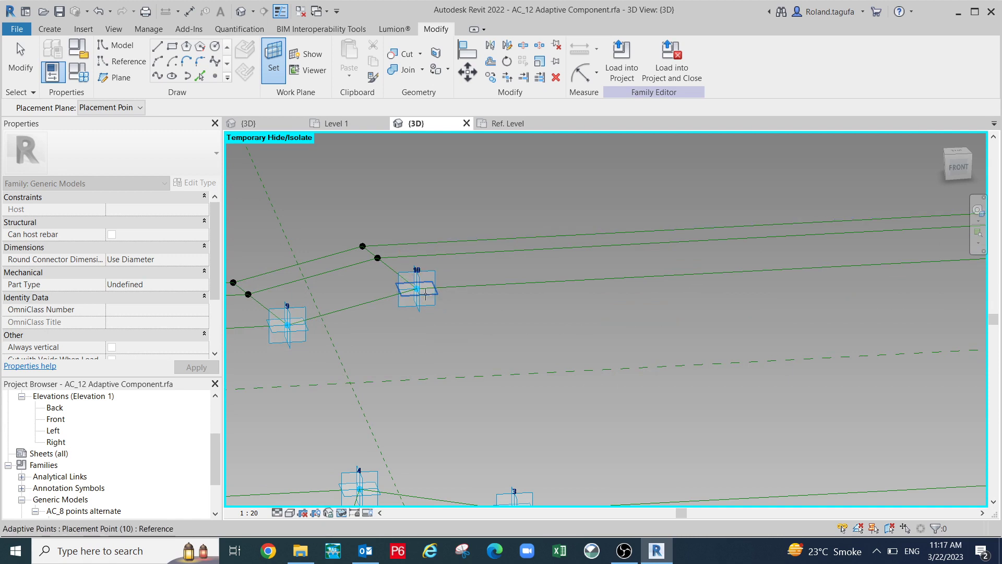
{"action": "left_click", "coordinate": [426, 294]}
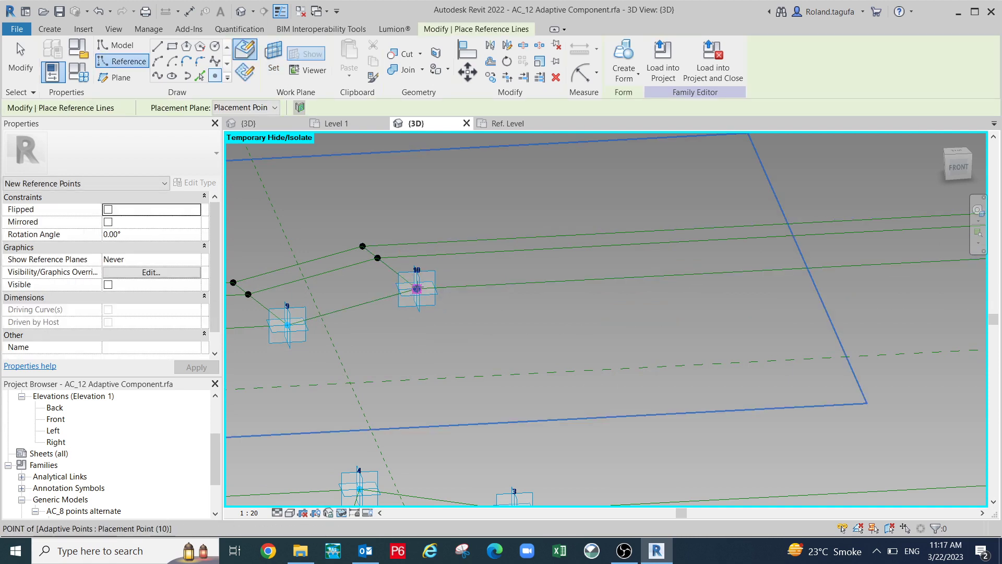
Set adaptive point 11's horizontal reference plane as the work plane and place a reference point on it.
{"action": "scroll", "coordinate": [499, 330], "scroll_direction": "down", "scroll_amount": 1}
{"action": "middle_click_drag", "start_coordinate": [586, 331], "coordinate": [269, 367]}
{"action": "middle_click_drag", "start_coordinate": [741, 354], "coordinate": [549, 349]}
{"action": "scroll", "coordinate": [819, 273], "scroll_direction": "up", "scroll_amount": 1}
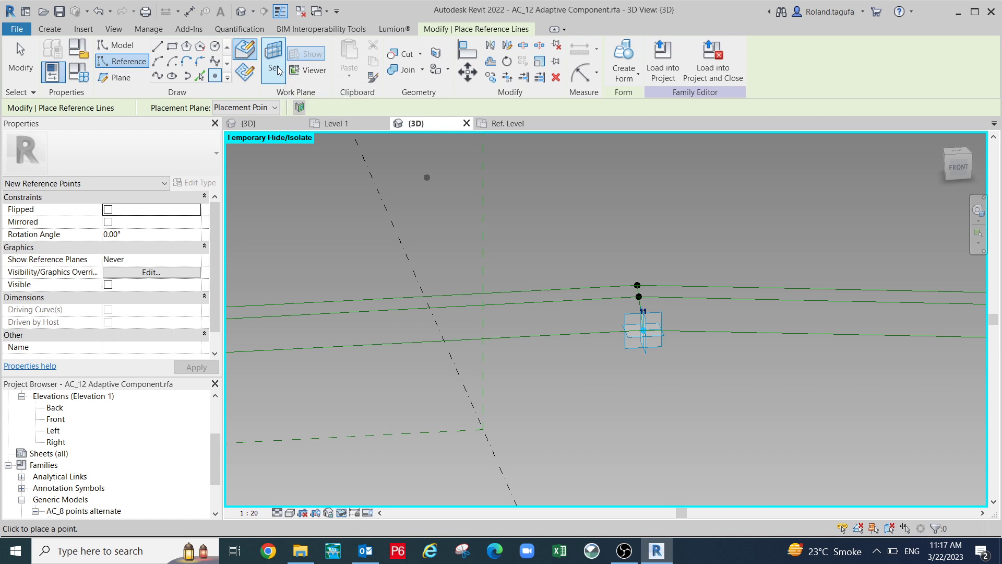
{"action": "key", "text": "Escape"}
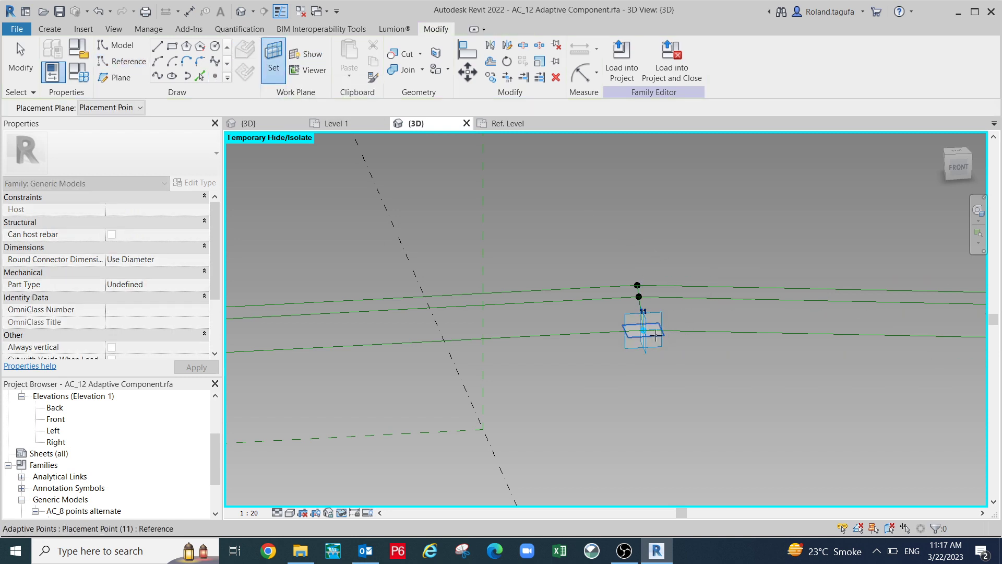
{"action": "left_click", "coordinate": [656, 336]}
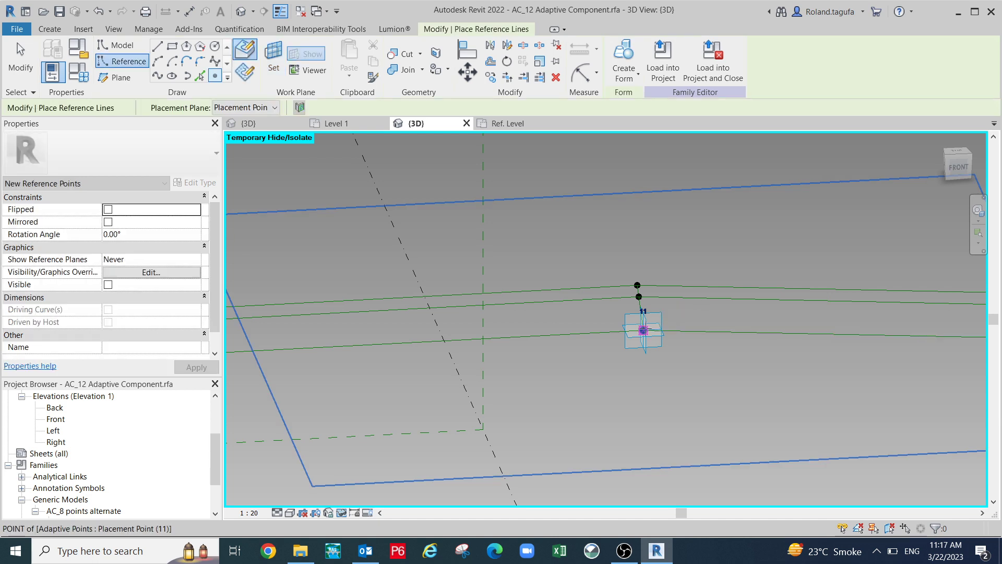
Set adaptive point 12's horizontal reference plane as the work plane, place a reference point on it, and end point placement.
{"action": "middle_click_drag", "start_coordinate": [749, 351], "coordinate": [476, 354]}
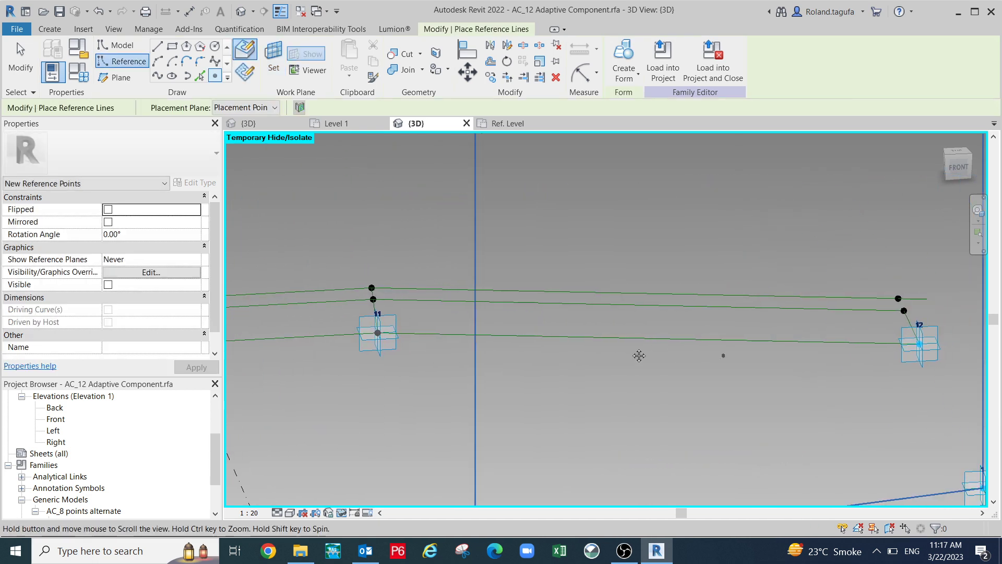
{"action": "middle_click_drag", "start_coordinate": [639, 355], "coordinate": [452, 355]}
{"action": "key", "text": "Escape"}
{"action": "key", "text": "Escape"}
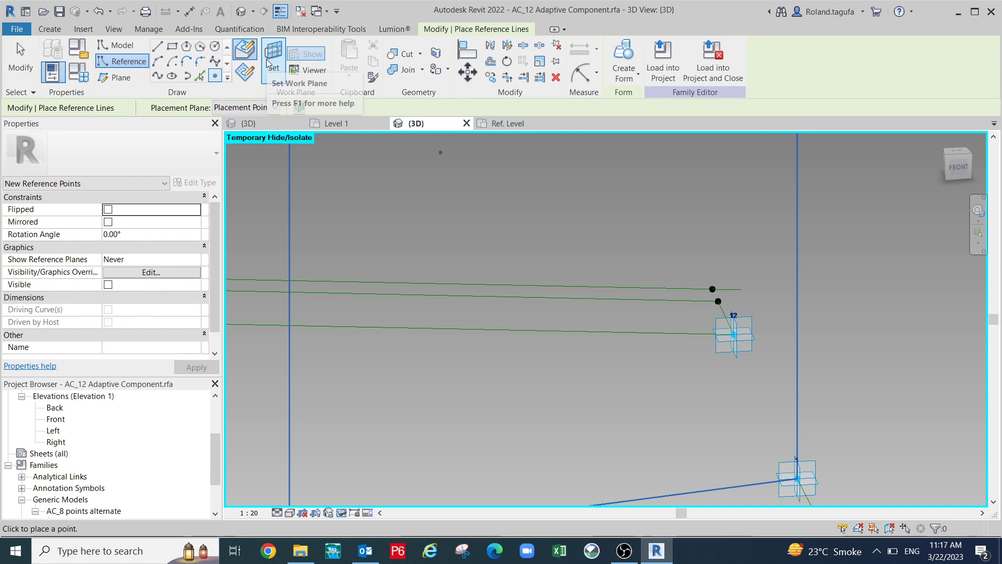
{"action": "left_click", "coordinate": [758, 340]}
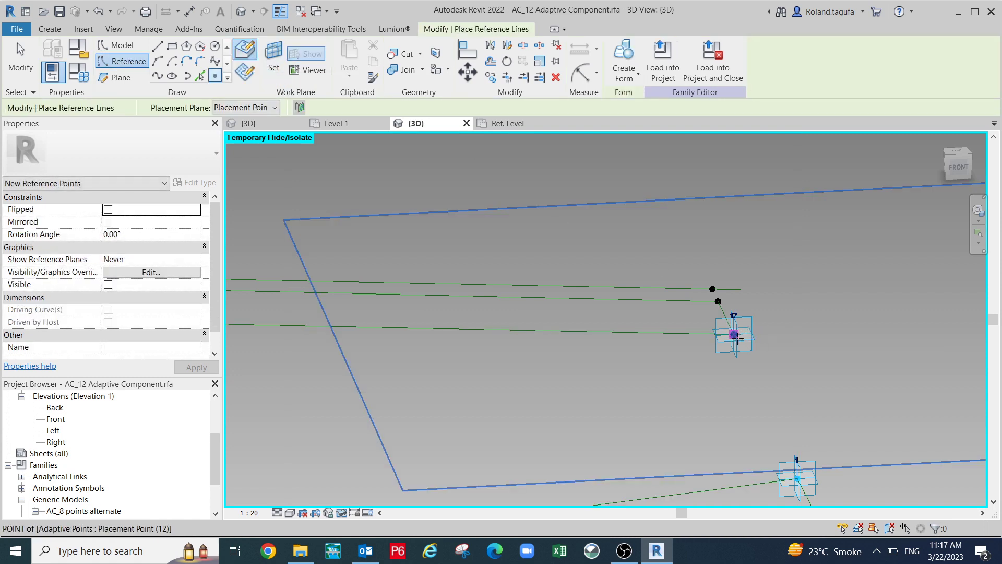
{"action": "key", "text": "Escape"}
{"action": "key", "text": "Escape"}
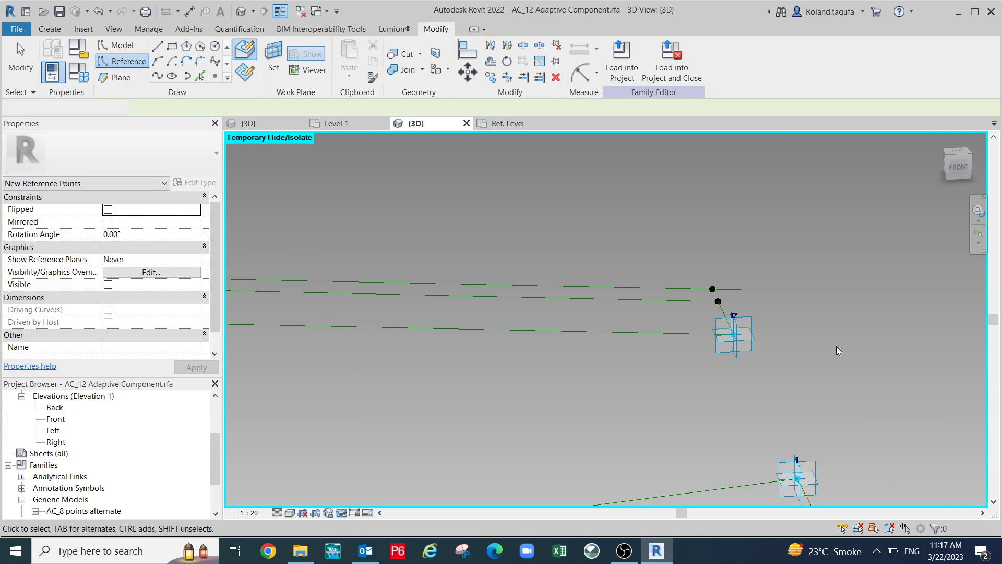
Select the reference point hosted on adaptive point 1 and associate its Offset with the family parameter H.
{"action": "scroll", "coordinate": [839, 348], "scroll_direction": "down", "scroll_amount": 4}
{"action": "middle_click_drag", "start_coordinate": [841, 380], "coordinate": [798, 173], "text": "shift"}
{"action": "middle_click_drag", "start_coordinate": [763, 287], "coordinate": [682, 275], "text": "shift"}
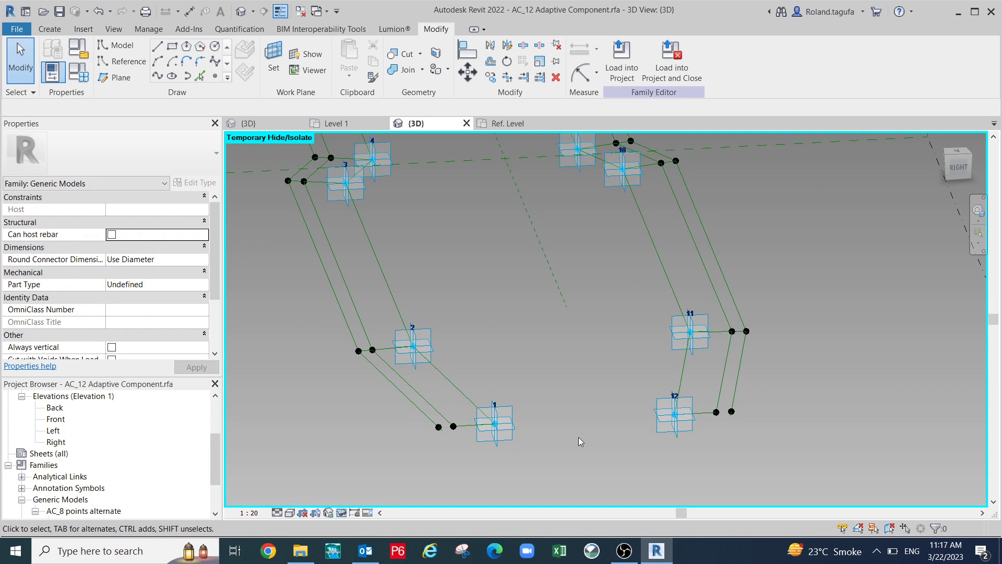
{"action": "scroll", "coordinate": [496, 426], "scroll_direction": "up", "scroll_amount": 3}
{"action": "scroll", "coordinate": [501, 431], "scroll_direction": "up", "scroll_amount": 2}
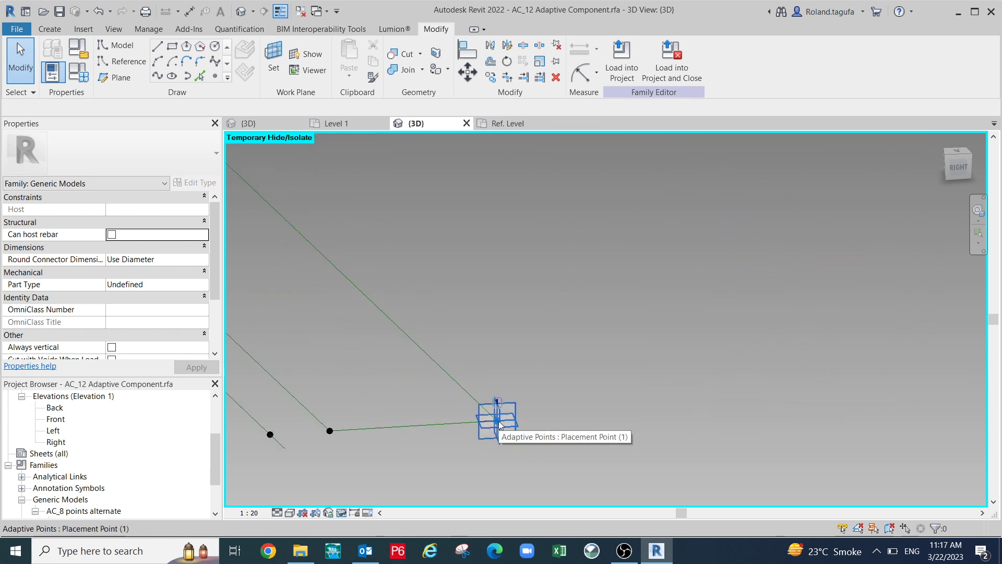
{"action": "key", "text": "Tab"}
{"action": "left_click", "coordinate": [321, 408]}
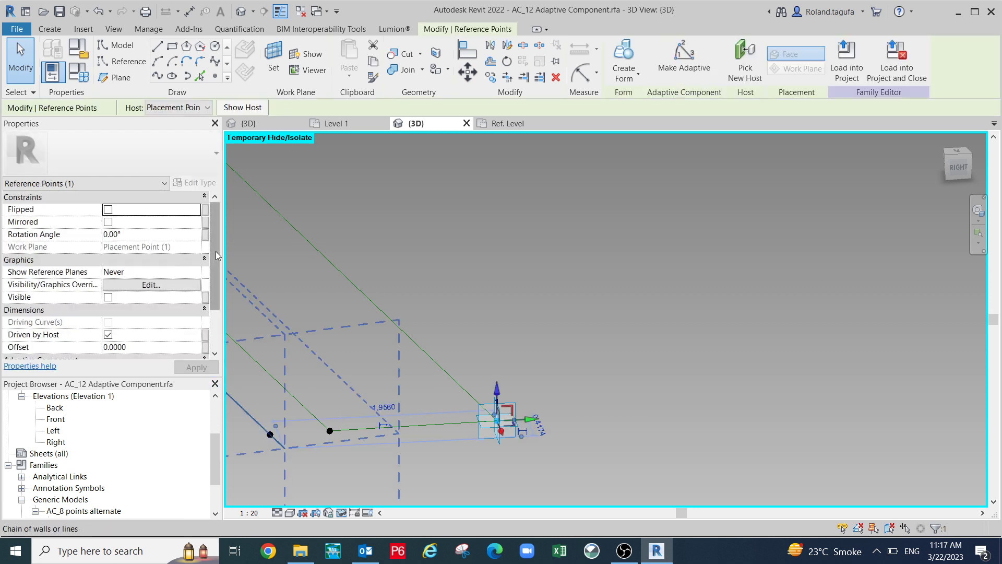
{"action": "scroll", "coordinate": [219, 306], "scroll_direction": "down", "scroll_amount": 3}
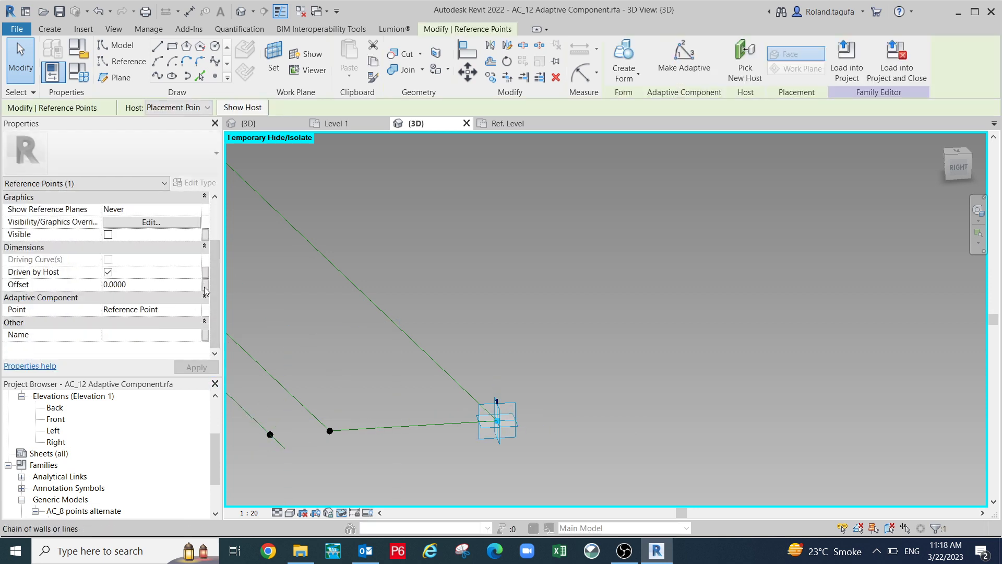
{"action": "left_click", "coordinate": [205, 285]}
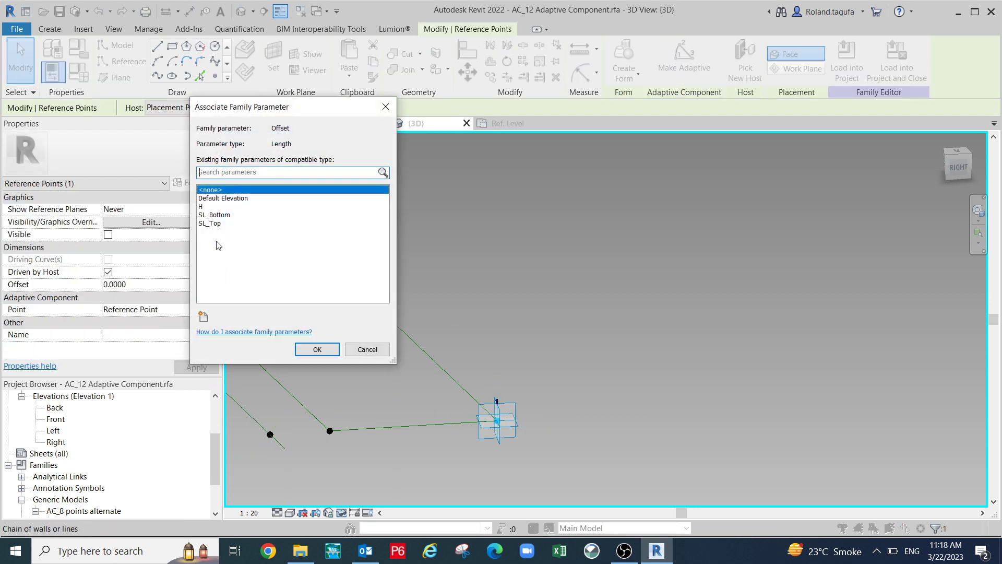
{"action": "left_click", "coordinate": [213, 206]}
{"action": "left_click", "coordinate": [326, 346]}
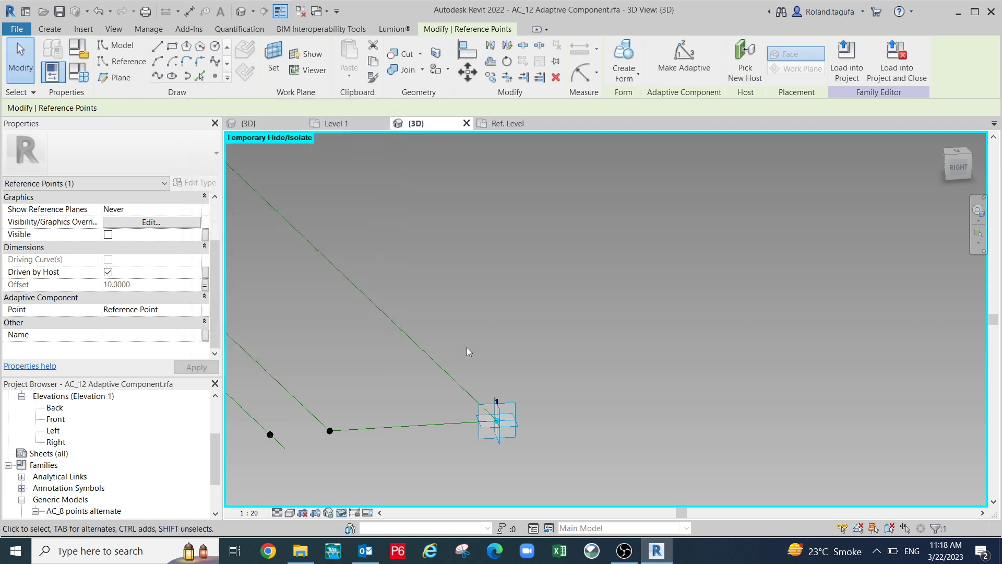
Move adaptive point 1 away from its position to test whether its hosted points follow, and undo the move.
{"action": "scroll", "coordinate": [489, 383], "scroll_direction": "down", "scroll_amount": 3}
{"action": "scroll", "coordinate": [491, 382], "scroll_direction": "down", "scroll_amount": 3}
{"action": "middle_click_drag", "start_coordinate": [491, 386], "coordinate": [535, 379], "text": "shift"}
{"action": "scroll", "coordinate": [497, 414], "scroll_direction": "up", "scroll_amount": 2}
{"action": "scroll", "coordinate": [497, 415], "scroll_direction": "up", "scroll_amount": 1}
{"action": "left_click", "coordinate": [516, 410]}
{"action": "scroll", "coordinate": [516, 411], "scroll_direction": "down", "scroll_amount": 2}
{"action": "left_click", "coordinate": [514, 377]}
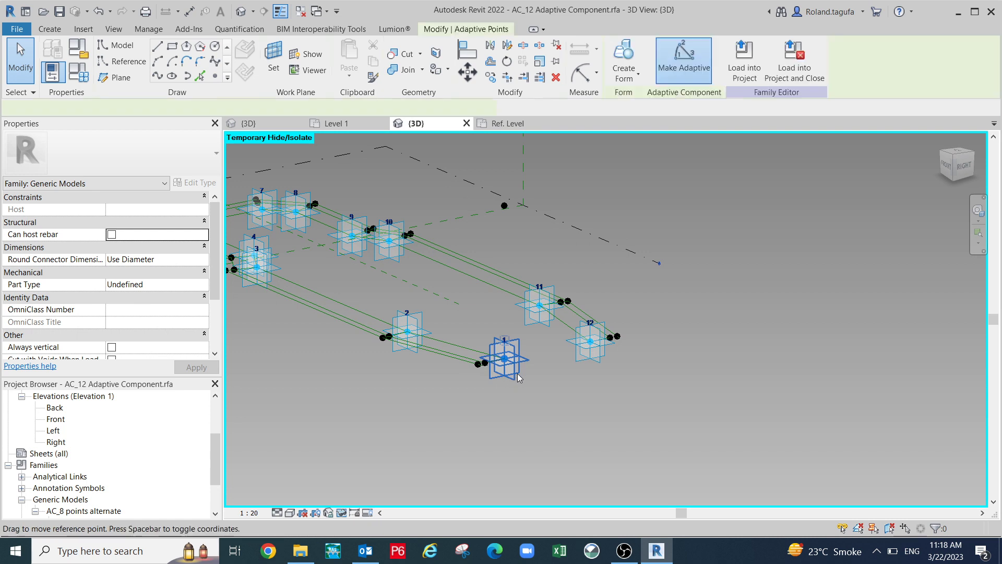
{"action": "left_click_drag", "start_coordinate": [522, 366], "coordinate": [588, 400]}
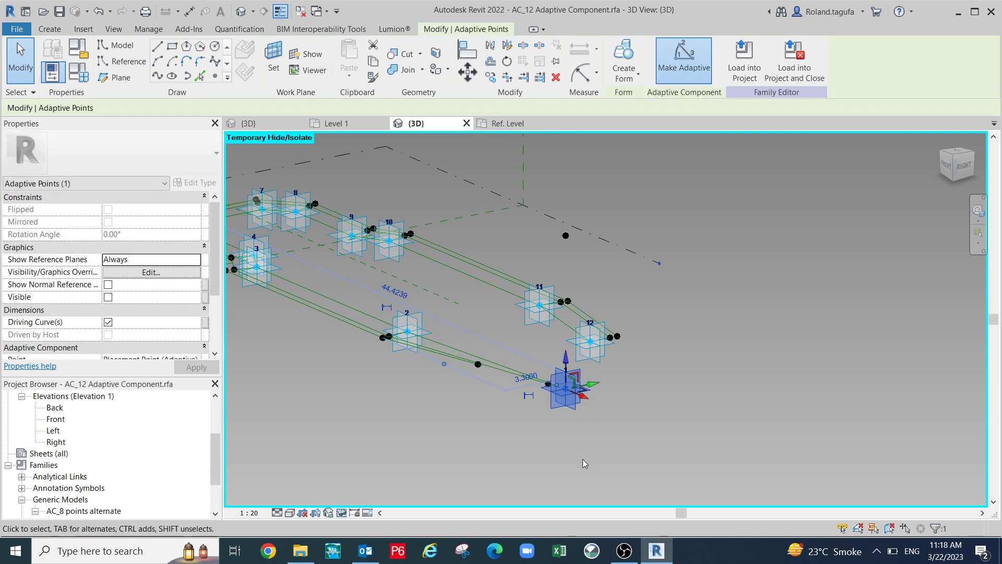
{"action": "key", "text": "ctrl+z"}
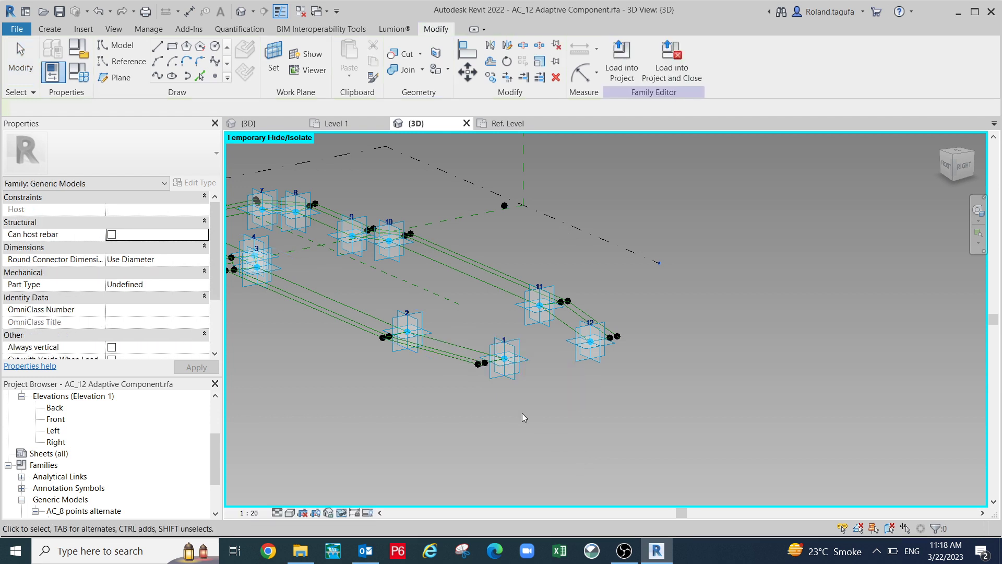
Select the reference point hosted on adaptive point 2 and associate its Offset with the family parameter H.
{"action": "middle_click_drag", "start_coordinate": [522, 412], "coordinate": [579, 425]}
{"action": "scroll", "coordinate": [512, 413], "scroll_direction": "up", "scroll_amount": 4}
{"action": "middle_click_drag", "start_coordinate": [559, 335], "coordinate": [555, 450], "text": "shift"}
{"action": "scroll", "coordinate": [545, 398], "scroll_direction": "up", "scroll_amount": 1}
{"action": "middle_click_drag", "start_coordinate": [545, 398], "coordinate": [546, 447]}
{"action": "scroll", "coordinate": [568, 364], "scroll_direction": "up", "scroll_amount": 1}
{"action": "key", "text": "Tab"}
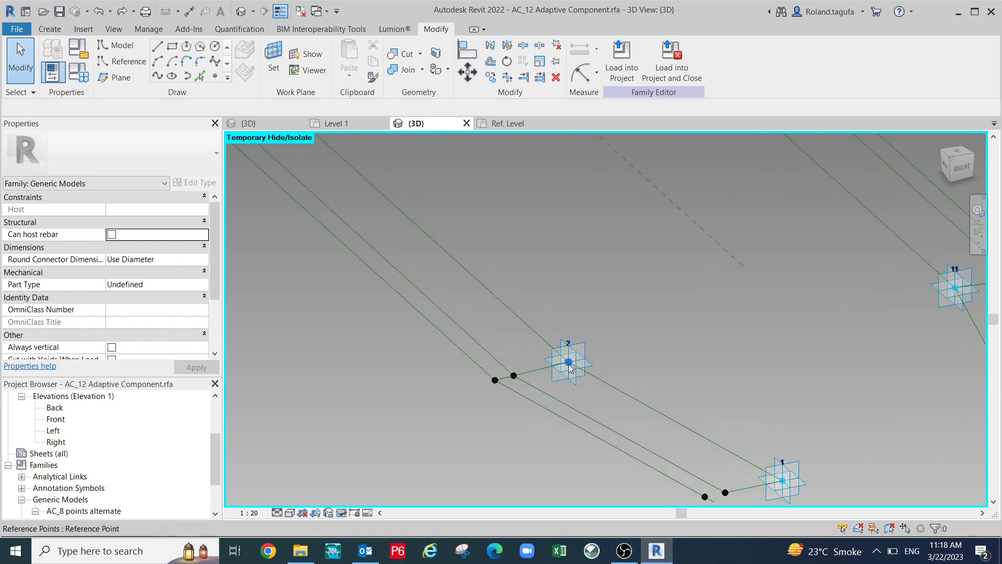
{"action": "left_click", "coordinate": [569, 362]}
{"action": "left_click_drag", "start_coordinate": [215, 219], "coordinate": [218, 309]}
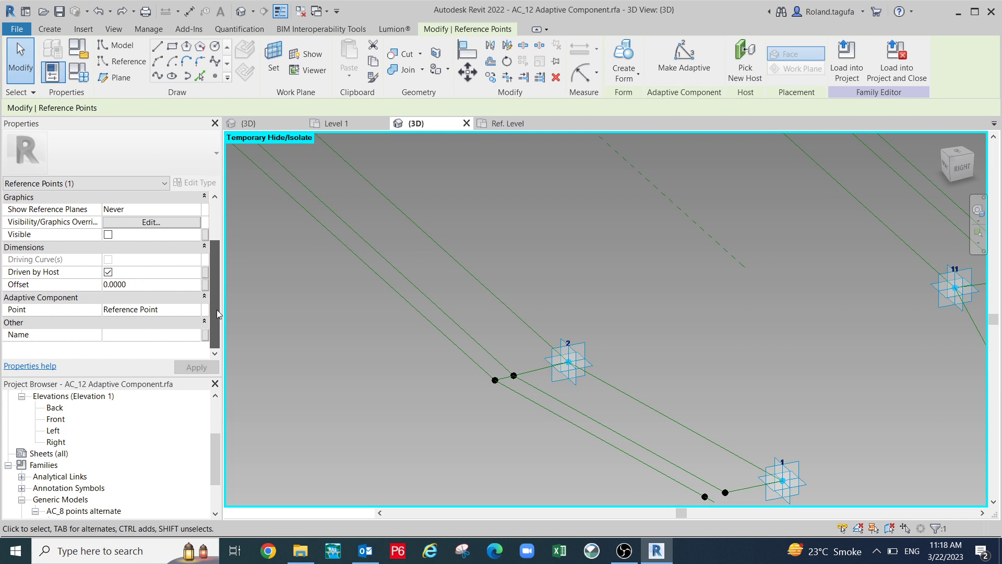
{"action": "left_click", "coordinate": [205, 285]}
{"action": "left_click", "coordinate": [208, 207]}
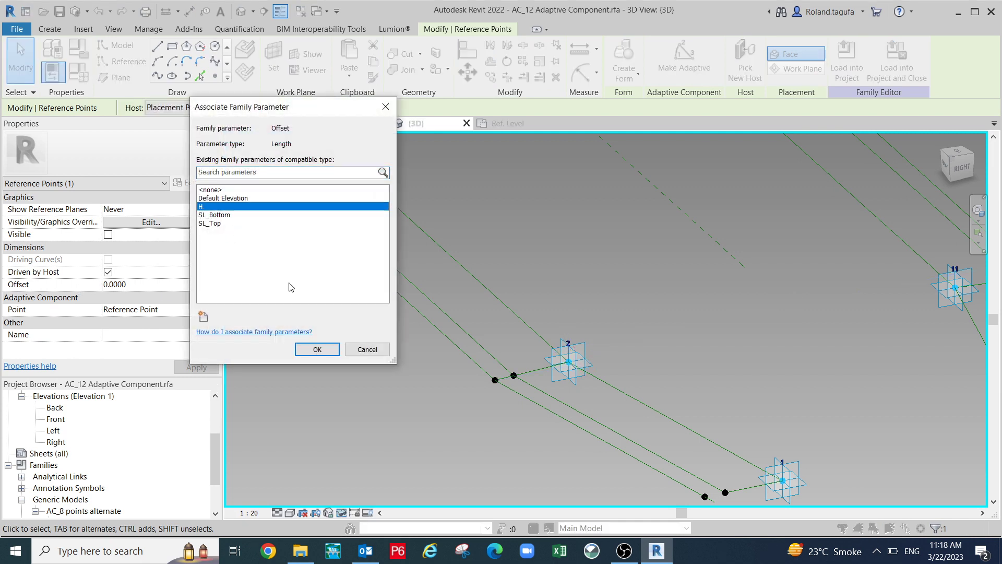
{"action": "left_click", "coordinate": [317, 350]}
Select the reference point hosted on adaptive point 3 and associate its Offset with the family parameter H.
{"action": "scroll", "coordinate": [503, 391], "scroll_direction": "down", "scroll_amount": 4}
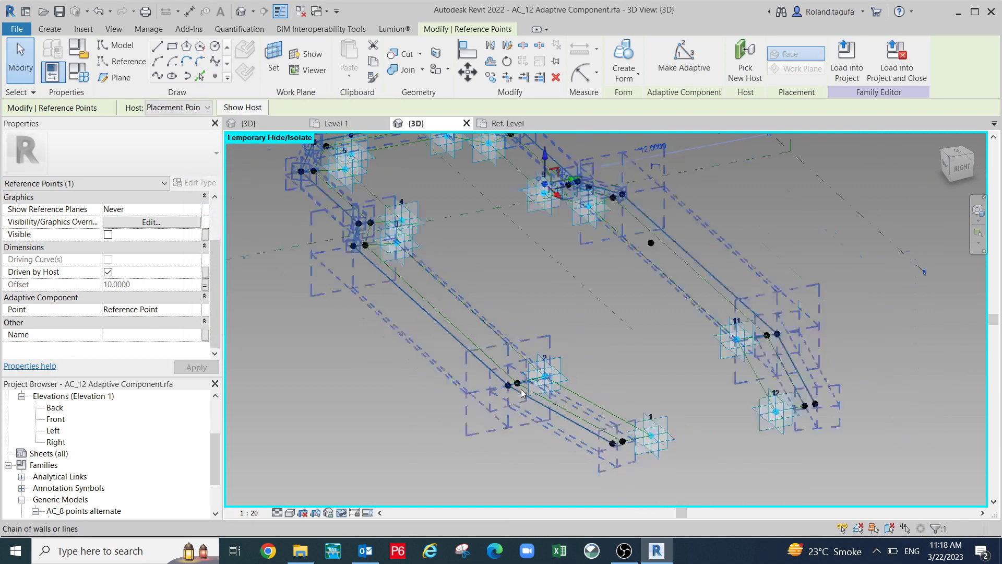
{"action": "middle_click_drag", "start_coordinate": [502, 391], "coordinate": [544, 368], "text": "shift"}
{"action": "scroll", "coordinate": [505, 346], "scroll_direction": "up", "scroll_amount": 5}
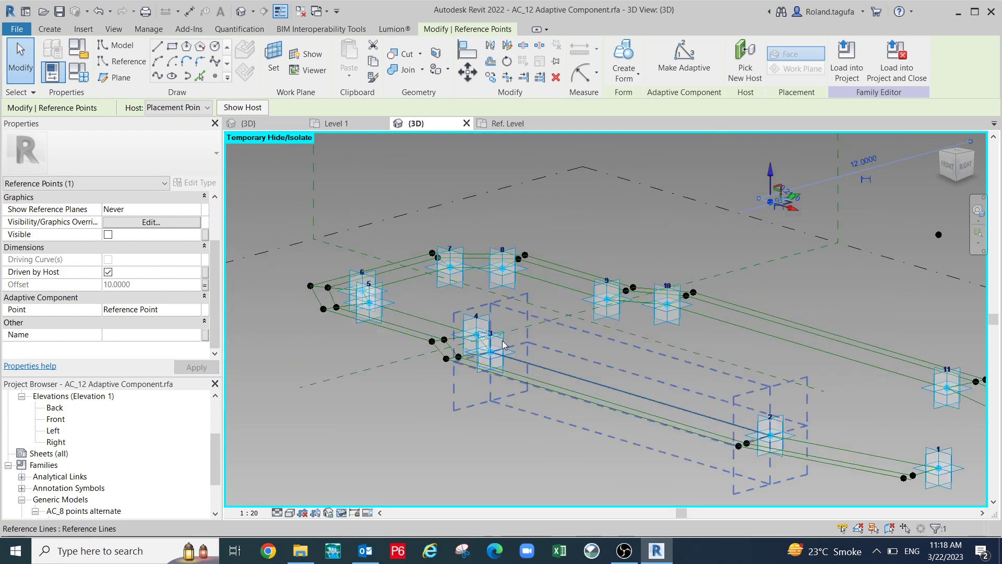
{"action": "key", "text": "h"}
{"action": "key", "text": "h"}
{"action": "scroll", "coordinate": [505, 346], "scroll_direction": "up", "scroll_amount": 2}
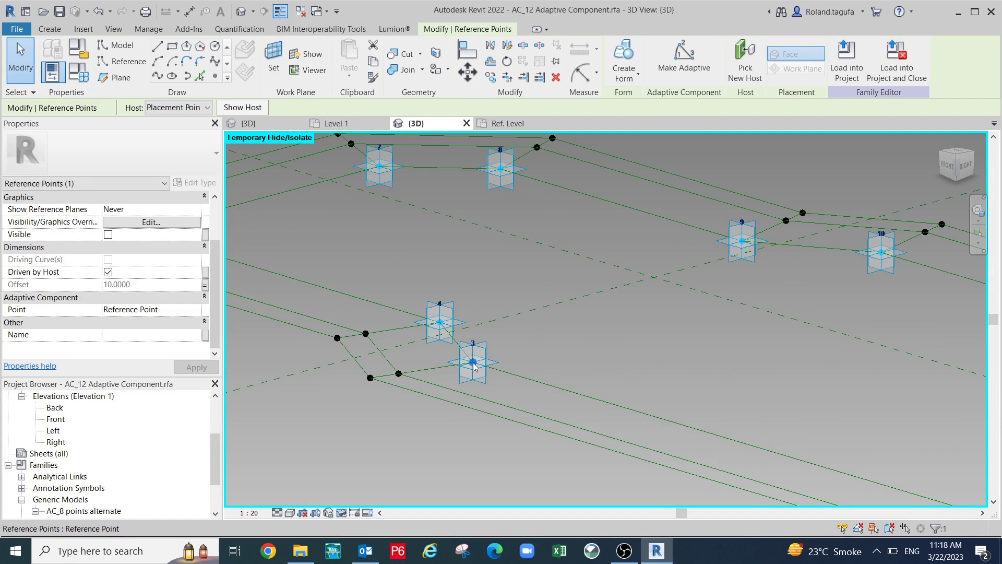
{"action": "left_click", "coordinate": [473, 363]}
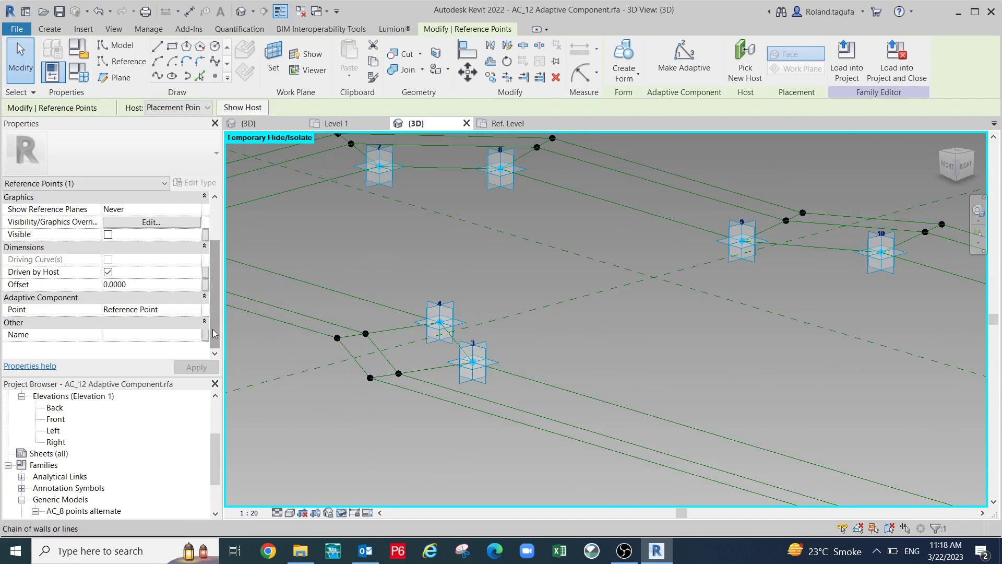
{"action": "left_click", "coordinate": [205, 285]}
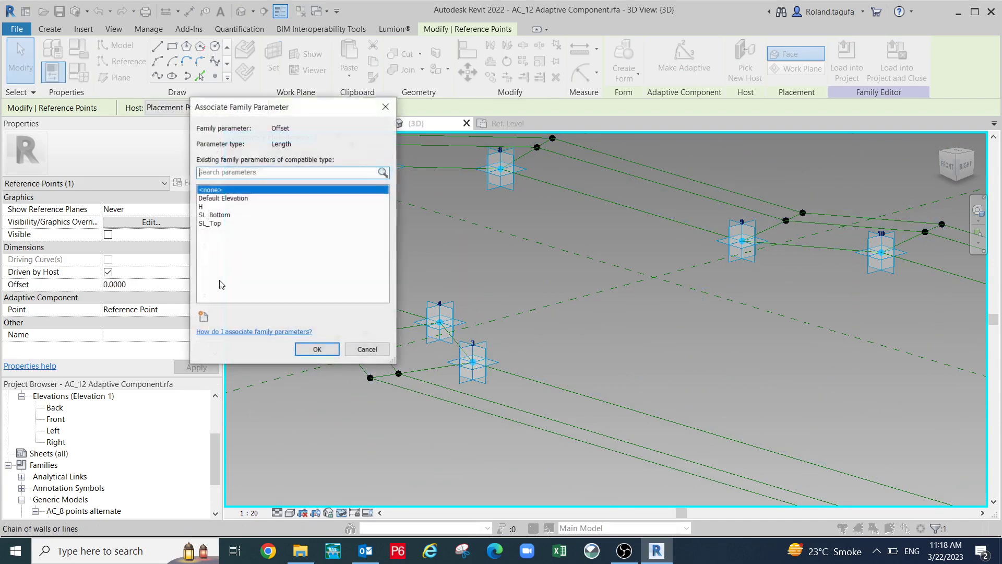
{"action": "left_click", "coordinate": [209, 207]}
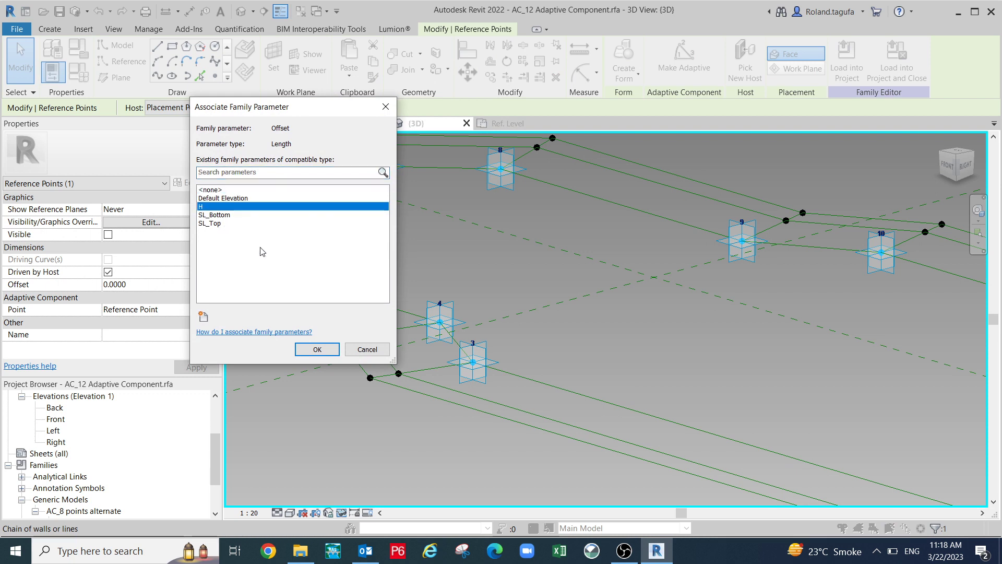
{"action": "left_click", "coordinate": [317, 349]}
Select the reference point hosted on adaptive point 4 and associate its Offset with the family parameter H.
{"action": "middle_click_drag", "start_coordinate": [439, 443], "coordinate": [422, 264], "text": "shift"}
{"action": "scroll", "coordinate": [471, 422], "scroll_direction": "down", "scroll_amount": 3}
{"action": "scroll", "coordinate": [459, 279], "scroll_direction": "up", "scroll_amount": 5}
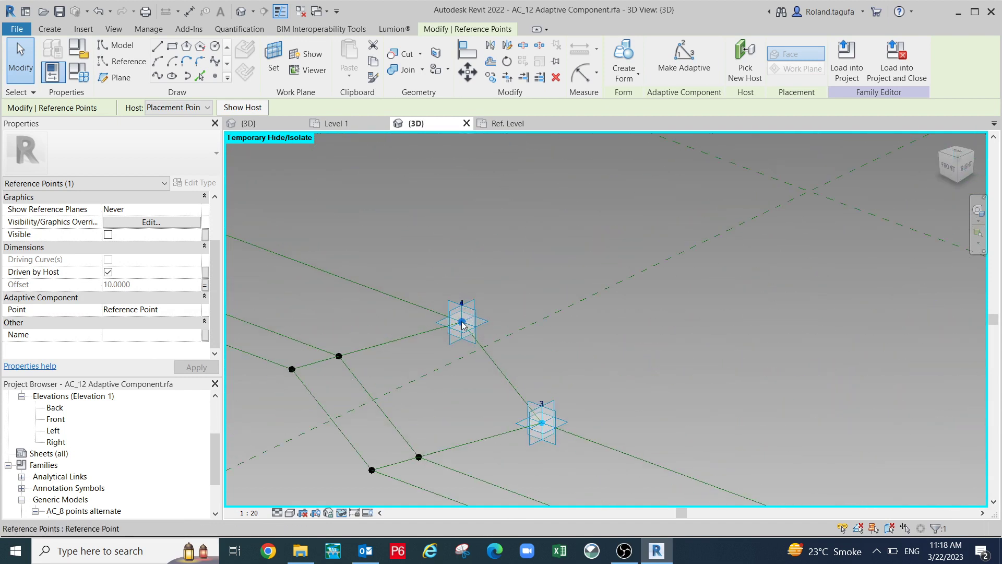
{"action": "left_click", "coordinate": [463, 324]}
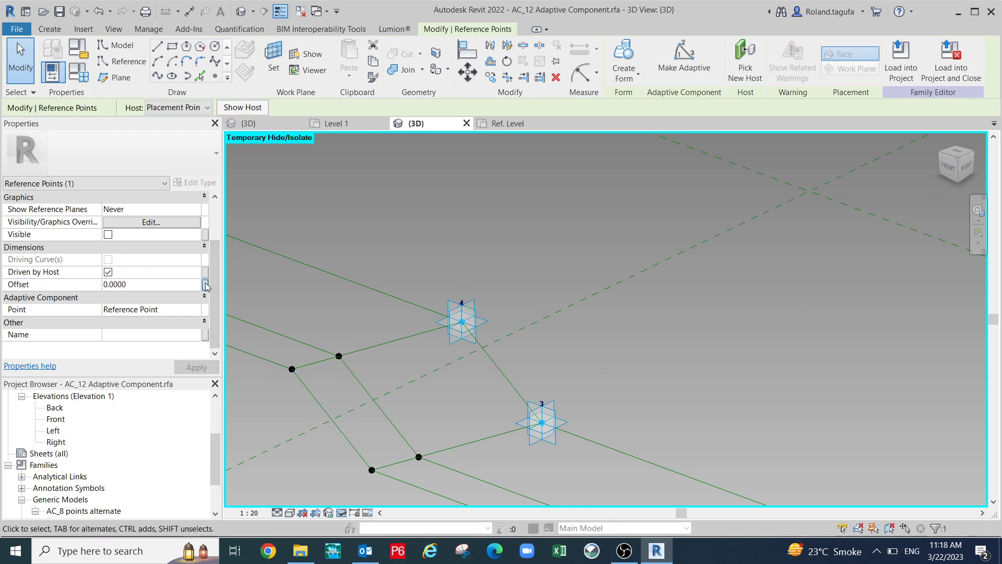
{"action": "left_click", "coordinate": [206, 284]}
{"action": "left_click", "coordinate": [202, 207]}
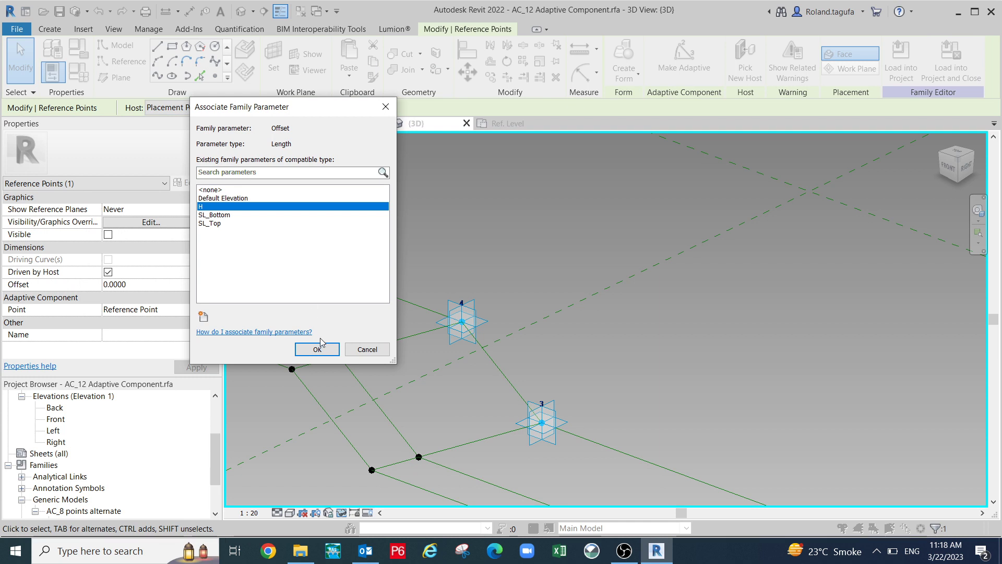
{"action": "left_click", "coordinate": [332, 349]}
Select the reference point hosted on adaptive point 5 and associate its Offset with the family parameter H.
{"action": "scroll", "coordinate": [627, 371], "scroll_direction": "down", "scroll_amount": 4}
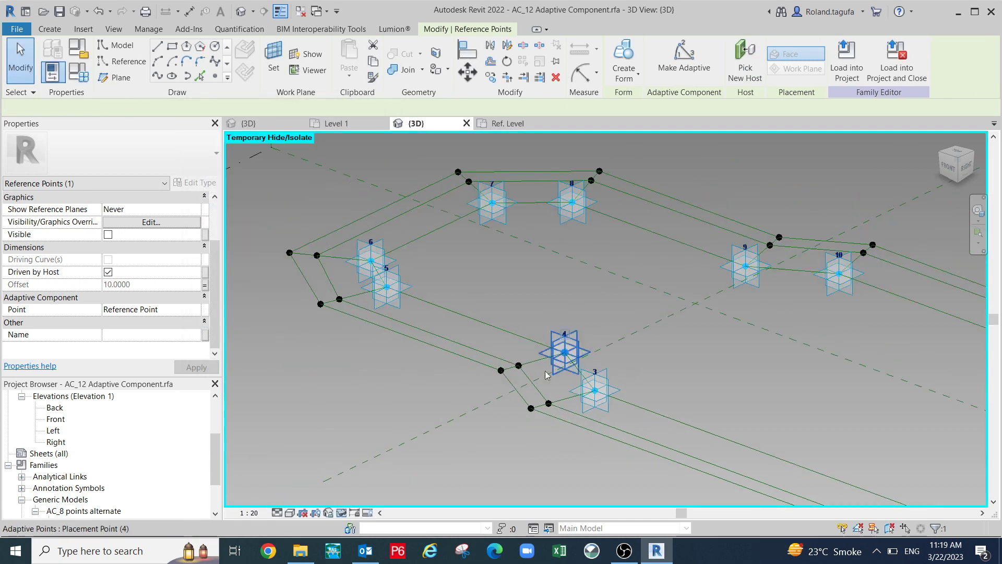
{"action": "scroll", "coordinate": [409, 283], "scroll_direction": "up", "scroll_amount": 5}
{"action": "left_click", "coordinate": [380, 297]}
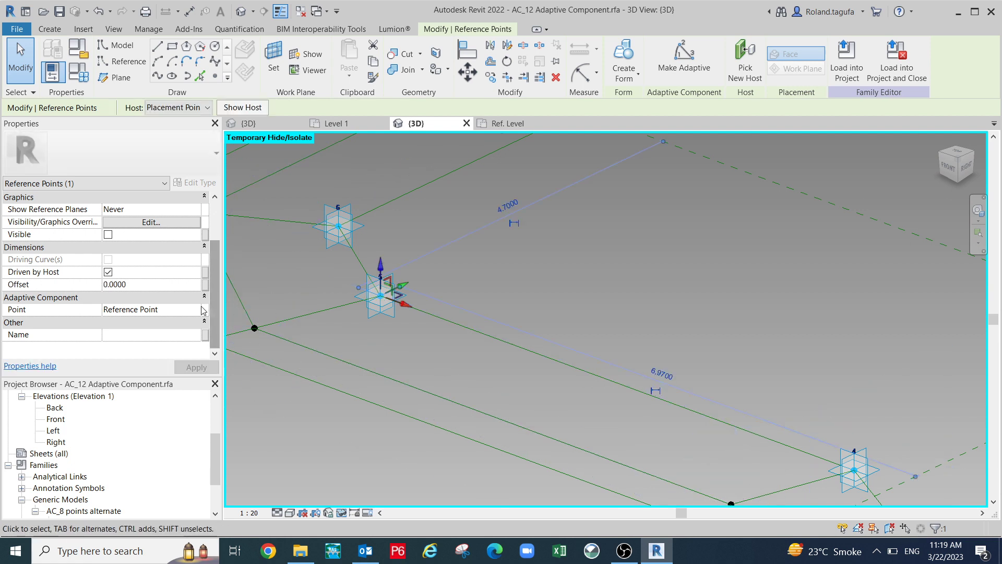
{"action": "left_click", "coordinate": [207, 289]}
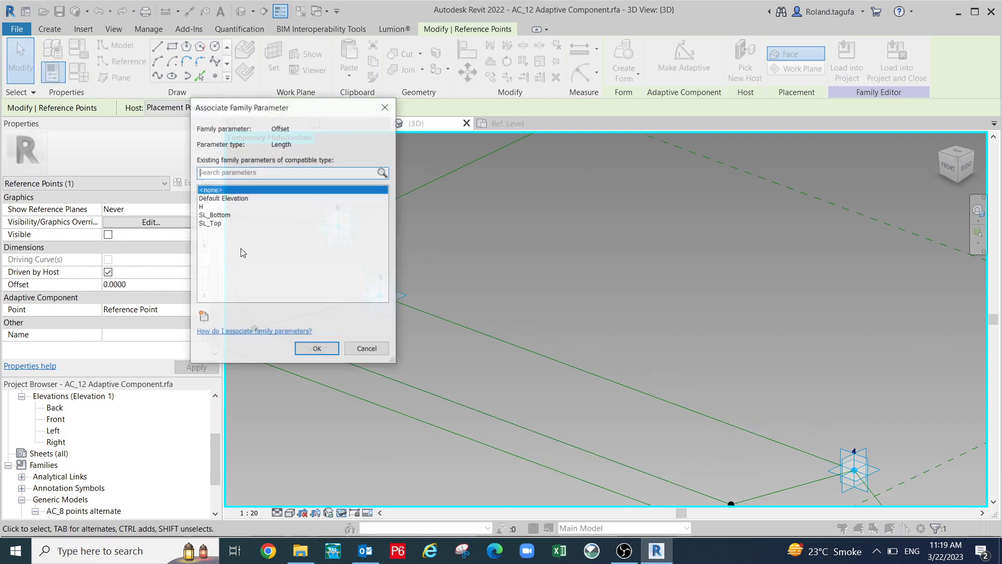
{"action": "left_click", "coordinate": [213, 207]}
{"action": "key", "text": "Return"}
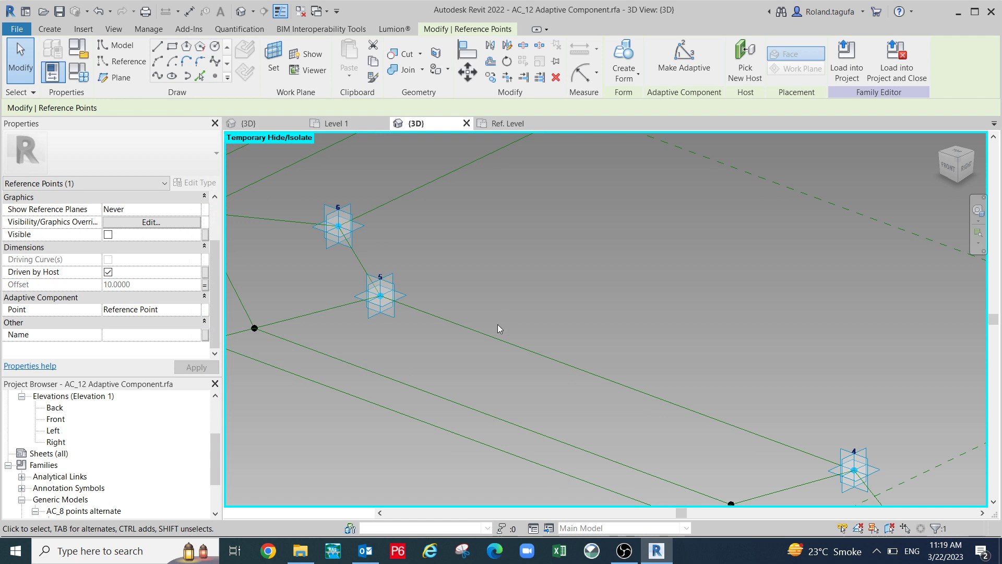
Select the reference point hosted on adaptive point 6 and associate its Offset with the family parameter H.
{"action": "scroll", "coordinate": [471, 364], "scroll_direction": "down", "scroll_amount": 3}
{"action": "middle_click_drag", "start_coordinate": [468, 371], "coordinate": [520, 358], "text": "shift"}
{"action": "scroll", "coordinate": [338, 333], "scroll_direction": "up", "scroll_amount": 4}
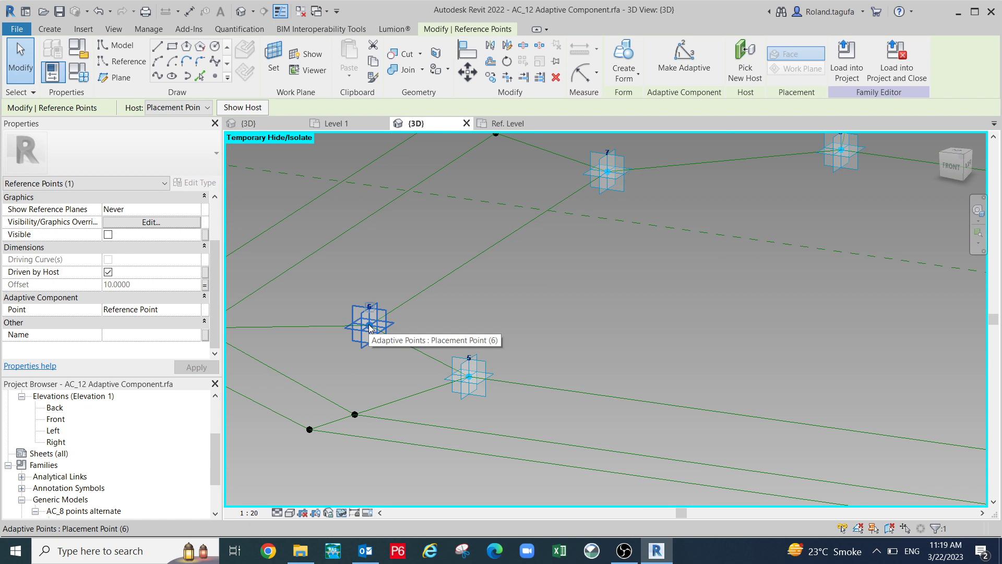
{"action": "left_click", "coordinate": [369, 326]}
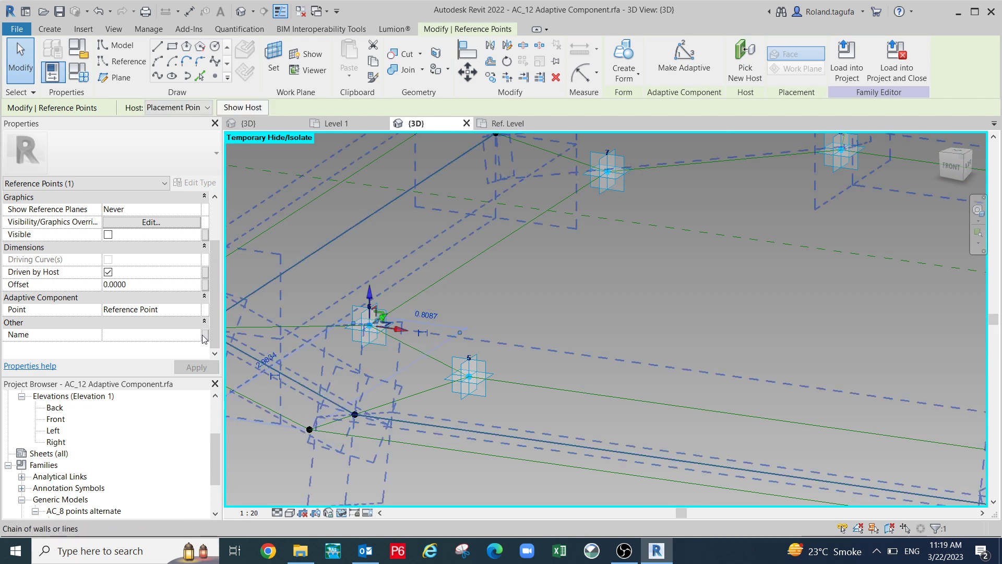
{"action": "left_click", "coordinate": [204, 286]}
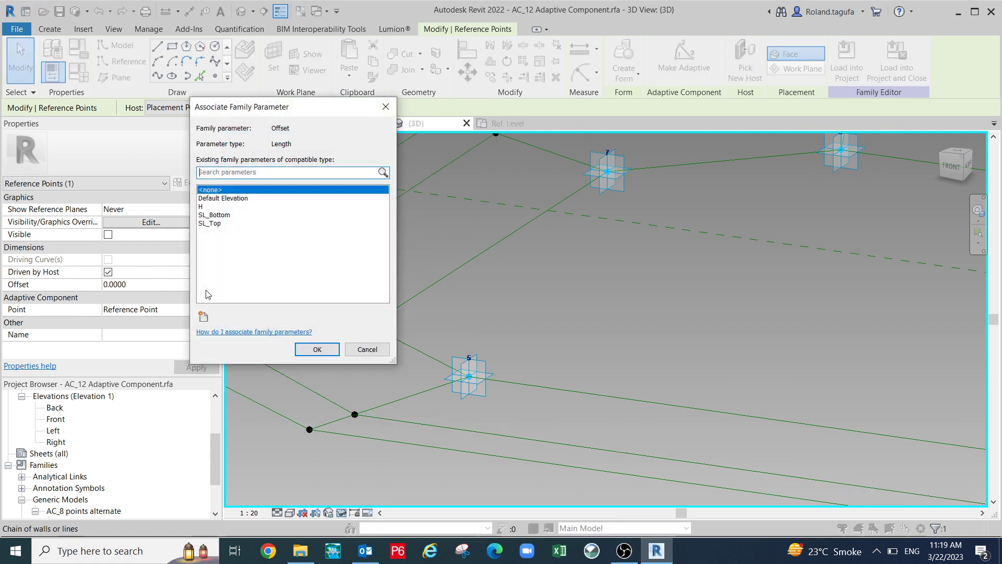
{"action": "left_click", "coordinate": [207, 207]}
{"action": "left_click", "coordinate": [317, 349]}
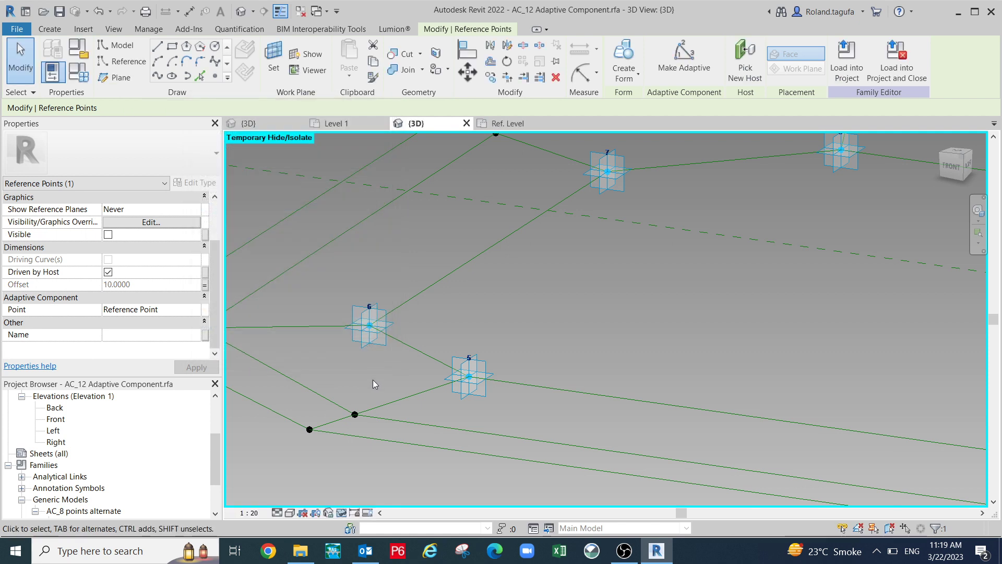
Select the reference points hosted on adaptive points 7 and 8 together.
{"action": "scroll", "coordinate": [373, 386], "scroll_direction": "down", "scroll_amount": 2}
{"action": "middle_click_drag", "start_coordinate": [370, 401], "coordinate": [419, 346], "text": "shift"}
{"action": "scroll", "coordinate": [329, 235], "scroll_direction": "up", "scroll_amount": 2}
{"action": "scroll", "coordinate": [374, 292], "scroll_direction": "up", "scroll_amount": 2}
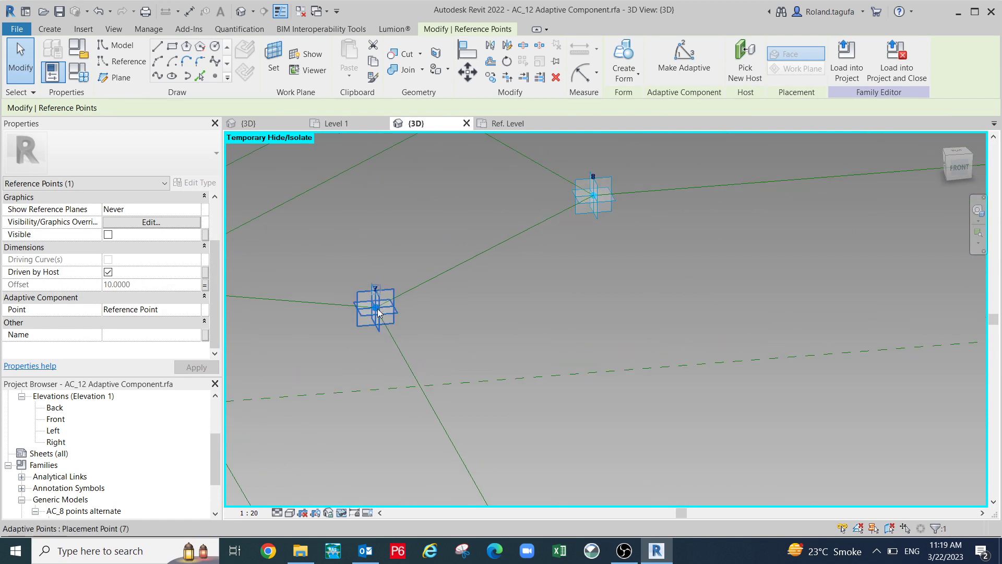
{"action": "left_click", "coordinate": [683, 60]}
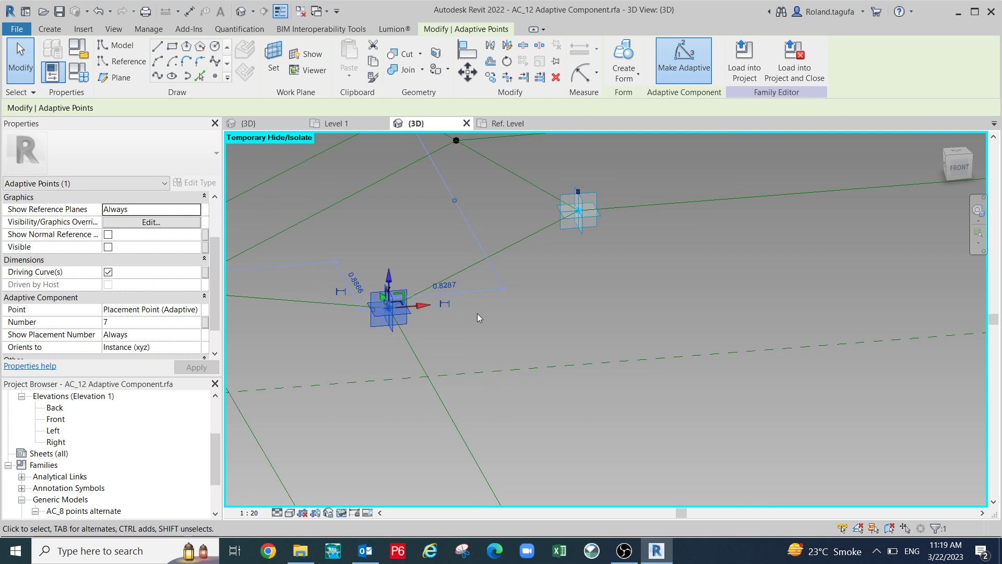
{"action": "left_click", "coordinate": [477, 313]}
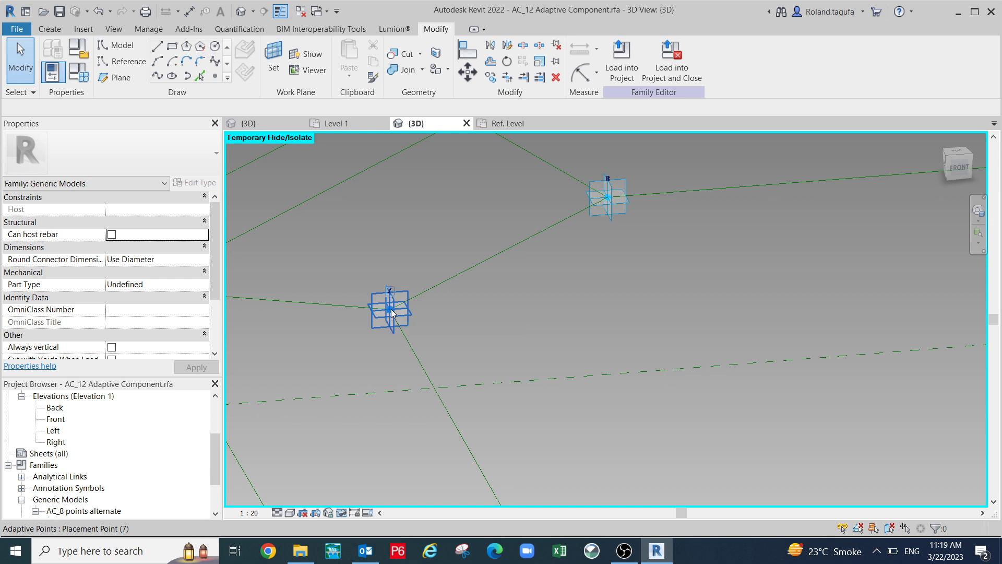
{"action": "scroll", "coordinate": [464, 305], "scroll_direction": "down", "scroll_amount": 1}
{"action": "middle_click_drag", "start_coordinate": [467, 342], "coordinate": [396, 411]}
{"action": "scroll", "coordinate": [514, 302], "scroll_direction": "up", "scroll_amount": 2}
{"action": "middle_click_drag", "start_coordinate": [521, 302], "coordinate": [533, 287], "text": "shift"}
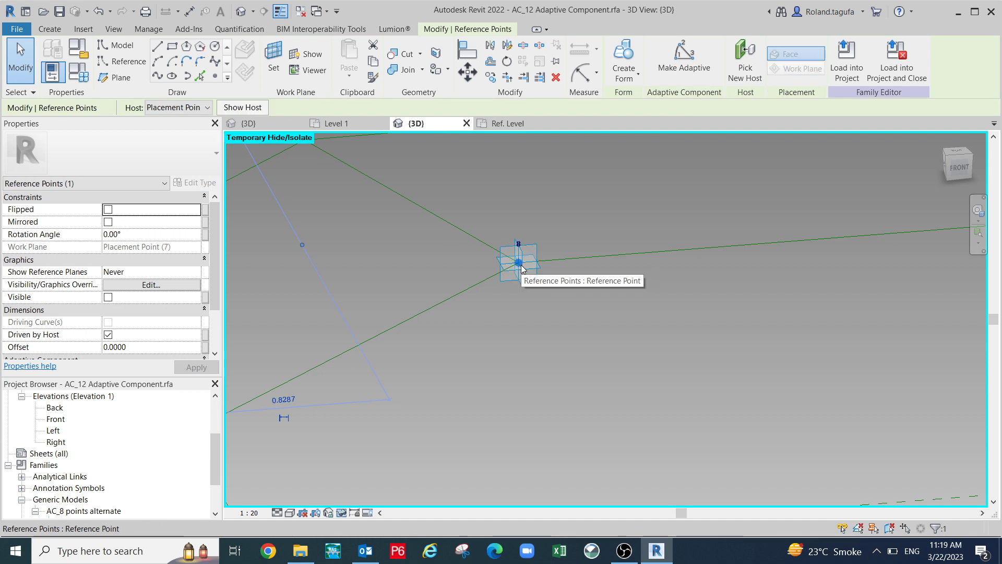
{"action": "left_click", "coordinate": [584, 293]}
Look for a reference point hosted on adaptive point 9 by cycling through the overlapping elements at that location.
{"action": "scroll", "coordinate": [608, 306], "scroll_direction": "down", "scroll_amount": 1}
{"action": "middle_click_drag", "start_coordinate": [622, 344], "coordinate": [376, 387]}
{"action": "middle_click_drag", "start_coordinate": [624, 353], "coordinate": [543, 380]}
{"action": "scroll", "coordinate": [509, 363], "scroll_direction": "down", "scroll_amount": 3}
{"action": "middle_click_drag", "start_coordinate": [687, 355], "coordinate": [487, 367]}
{"action": "scroll", "coordinate": [762, 305], "scroll_direction": "up", "scroll_amount": 4}
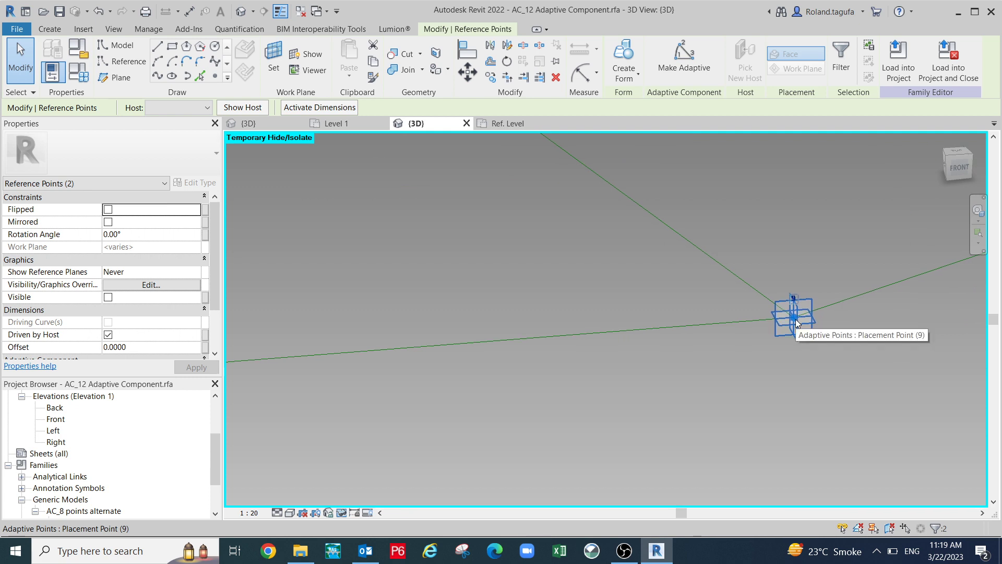
{"action": "key", "text": "Tab"}
{"action": "key", "text": "Tab"}
{"action": "key", "text": "Tab"}
{"action": "key", "text": "Tab"}
{"action": "key", "text": "Tab"}
{"action": "key", "text": "Tab"}
{"action": "key", "text": "Tab"}
{"action": "key", "text": "Tab"}
{"action": "key", "text": "Tab"}
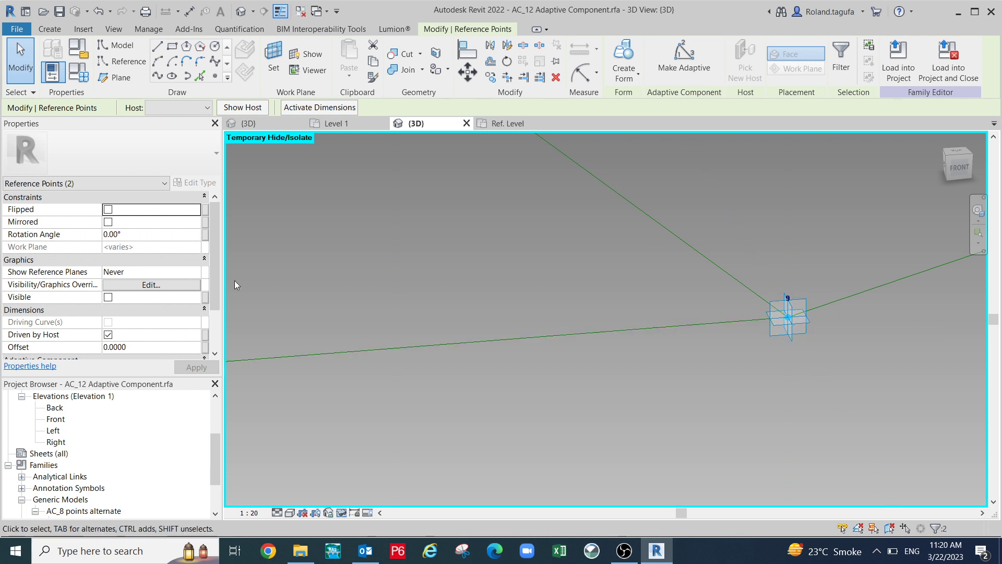
Associate the Offset of the two selected reference points on adaptive points 7 and 8 with the family parameter H.
{"action": "left_click_drag", "start_coordinate": [215, 268], "coordinate": [221, 305]}
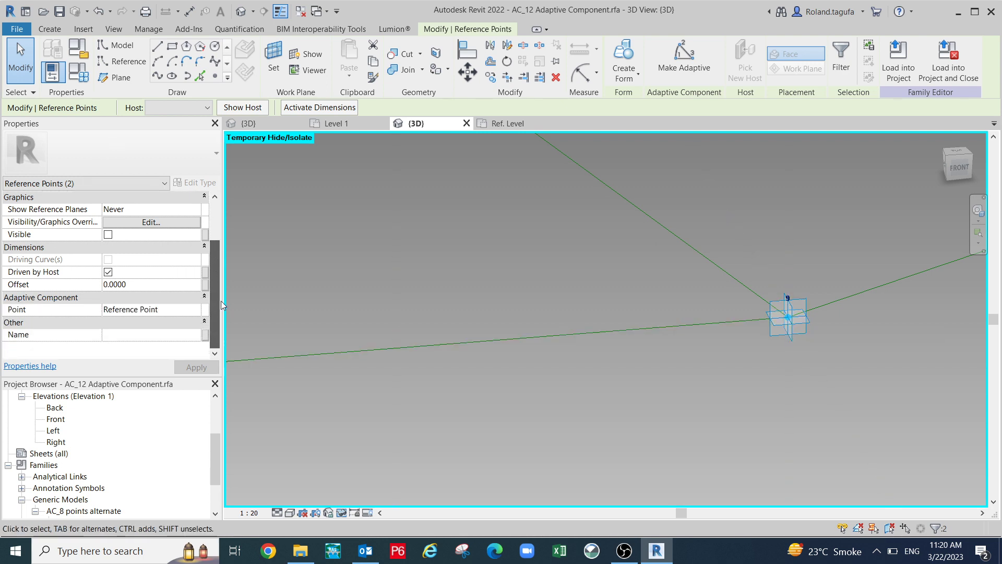
{"action": "left_click", "coordinate": [205, 284]}
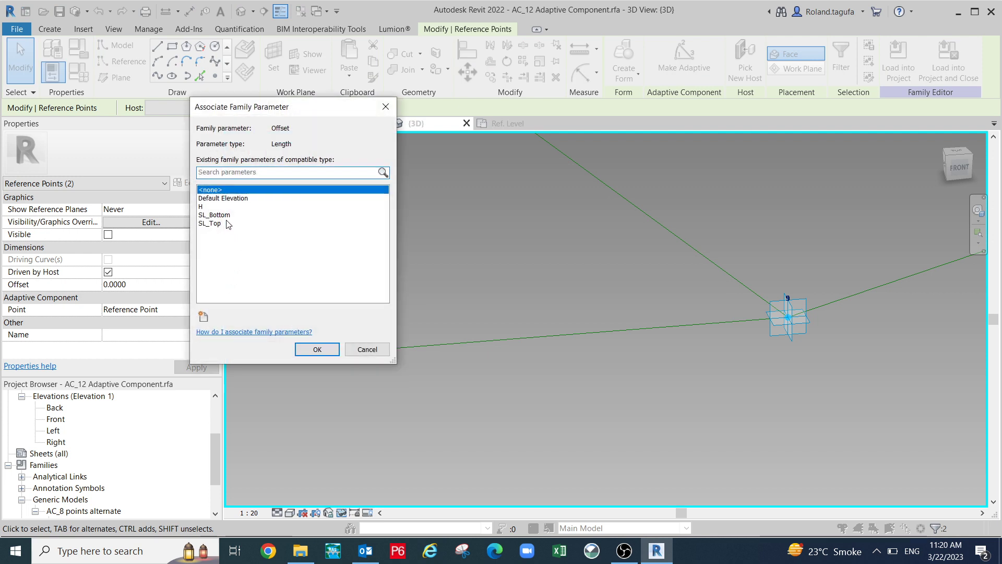
{"action": "left_click", "coordinate": [203, 207]}
{"action": "left_click", "coordinate": [318, 348]}
Set adaptive point 9's horizontal plane as the work plane and place a new reference point at its centre.
{"action": "middle_click_drag", "start_coordinate": [690, 305], "coordinate": [562, 298]}
{"action": "middle_click_drag", "start_coordinate": [651, 313], "coordinate": [649, 269]}
{"action": "left_click", "coordinate": [215, 76]}
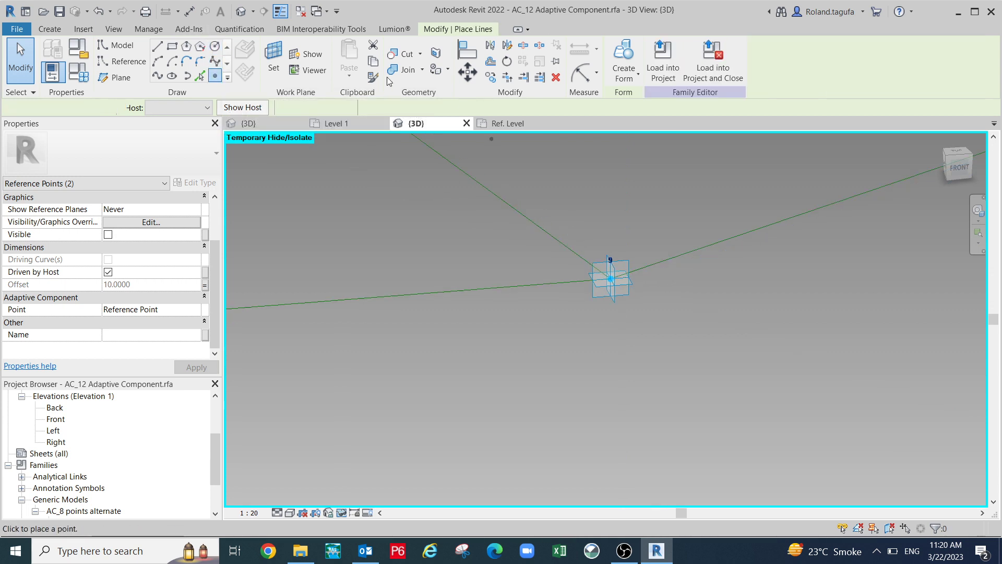
{"action": "left_click", "coordinate": [275, 69]}
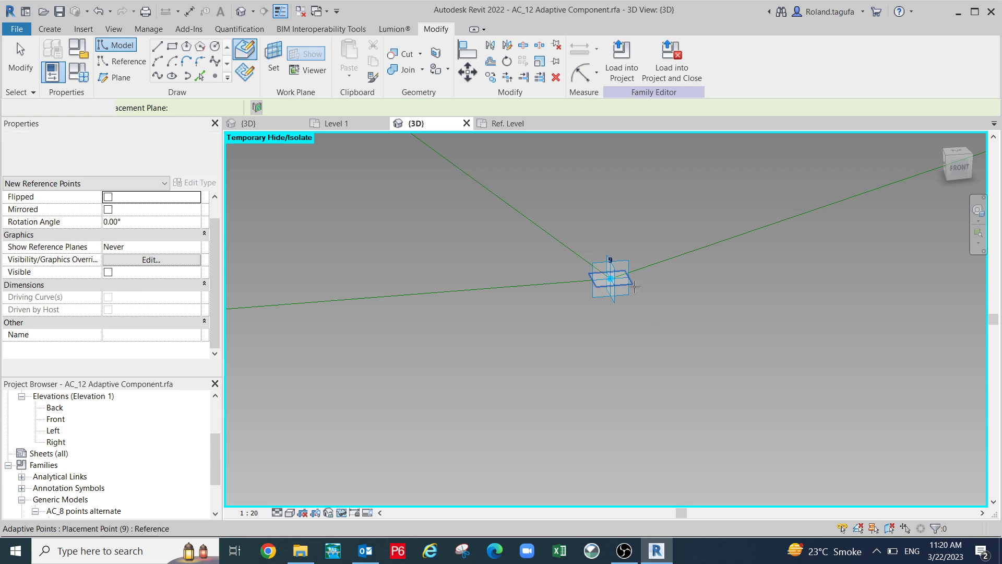
{"action": "left_click", "coordinate": [612, 279]}
{"action": "left_click", "coordinate": [615, 278]}
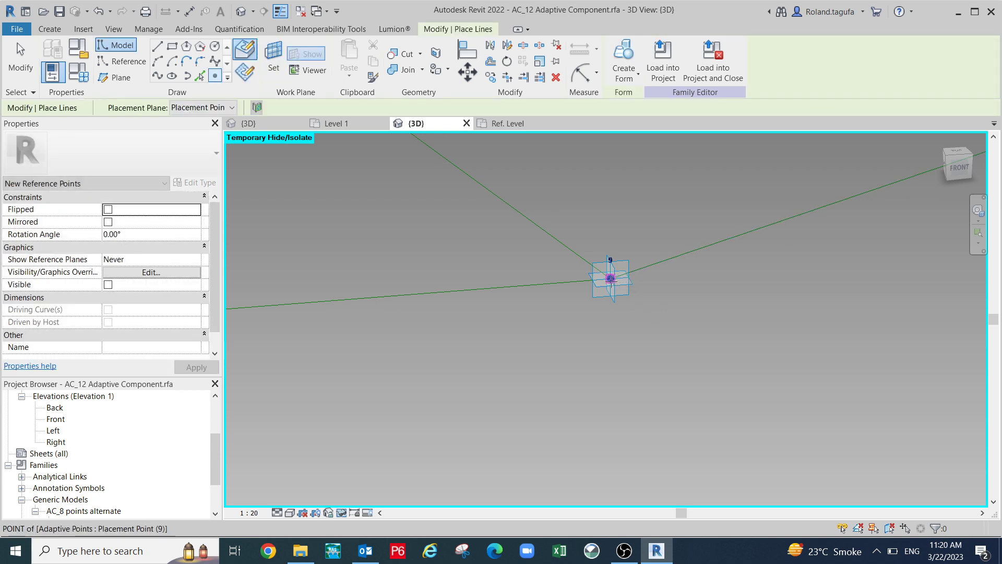
{"action": "key", "text": "Escape"}
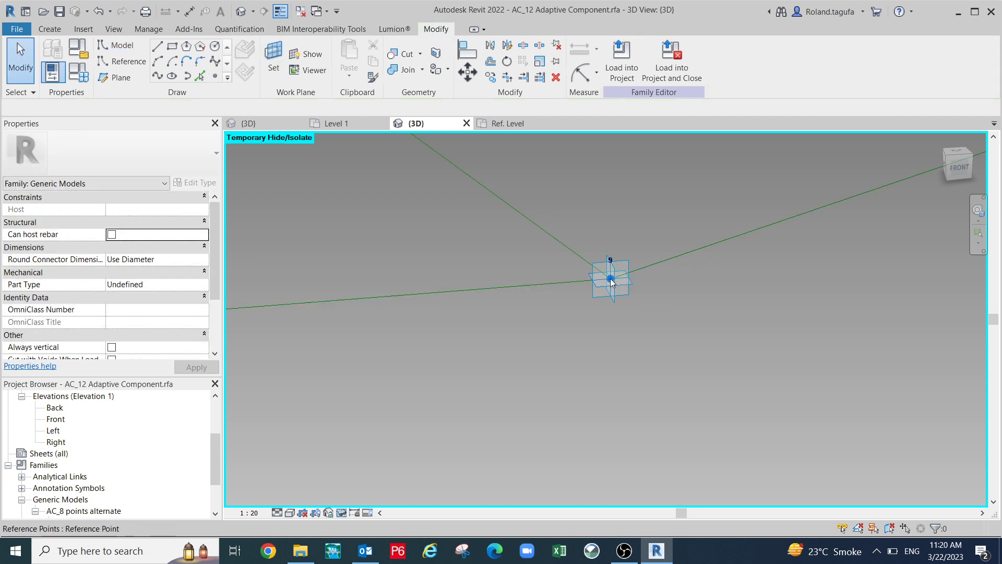
Select the reference point hosted on adaptive point 9 and associate its Offset with the family parameter H.
{"action": "left_click_drag", "start_coordinate": [216, 278], "coordinate": [207, 315]}
{"action": "left_click", "coordinate": [205, 284]}
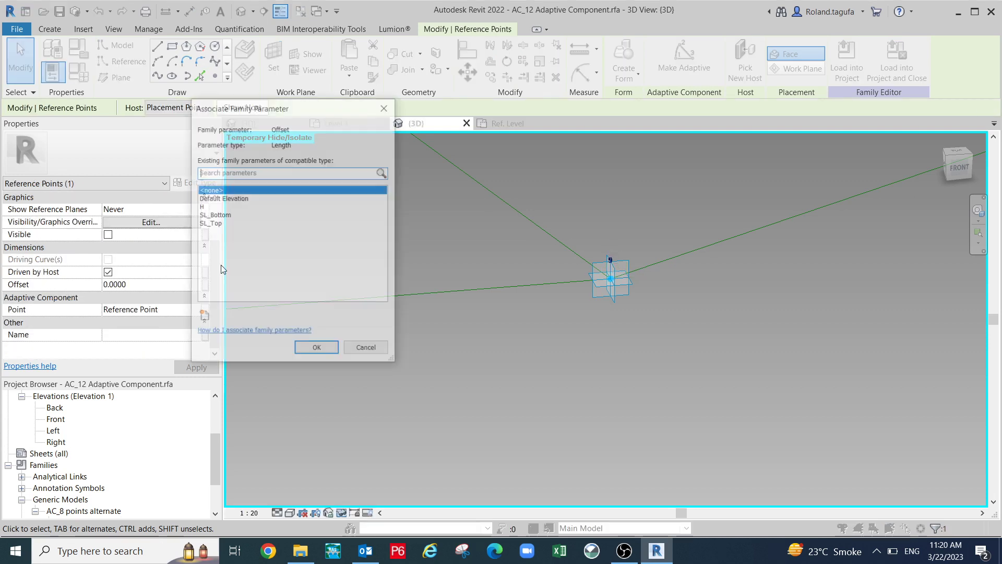
{"action": "left_click", "coordinate": [201, 207]}
{"action": "left_click", "coordinate": [317, 350]}
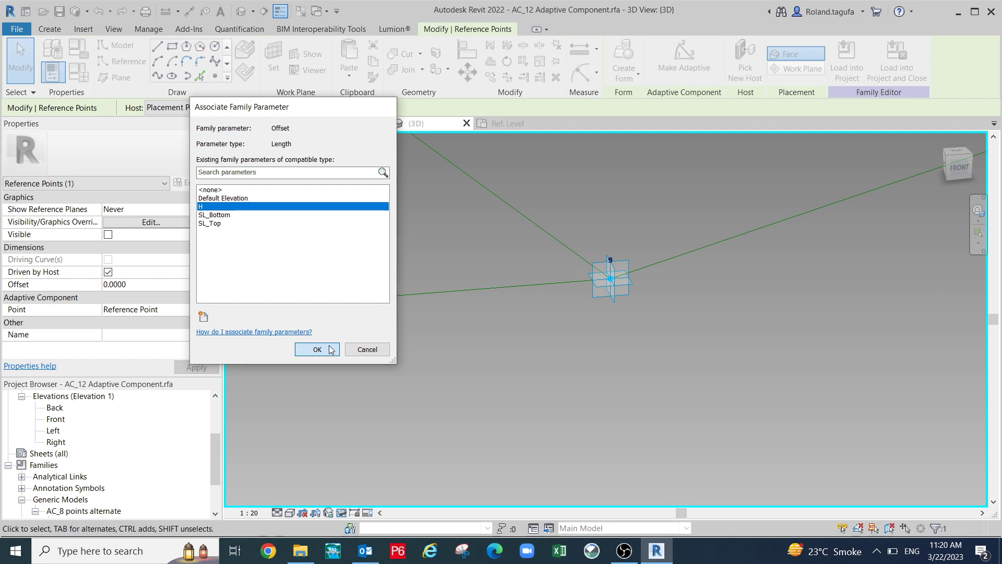
Select the reference point hosted on adaptive point 10 and associate its Offset with the family parameter H.
{"action": "middle_click_drag", "start_coordinate": [420, 336], "coordinate": [395, 376]}
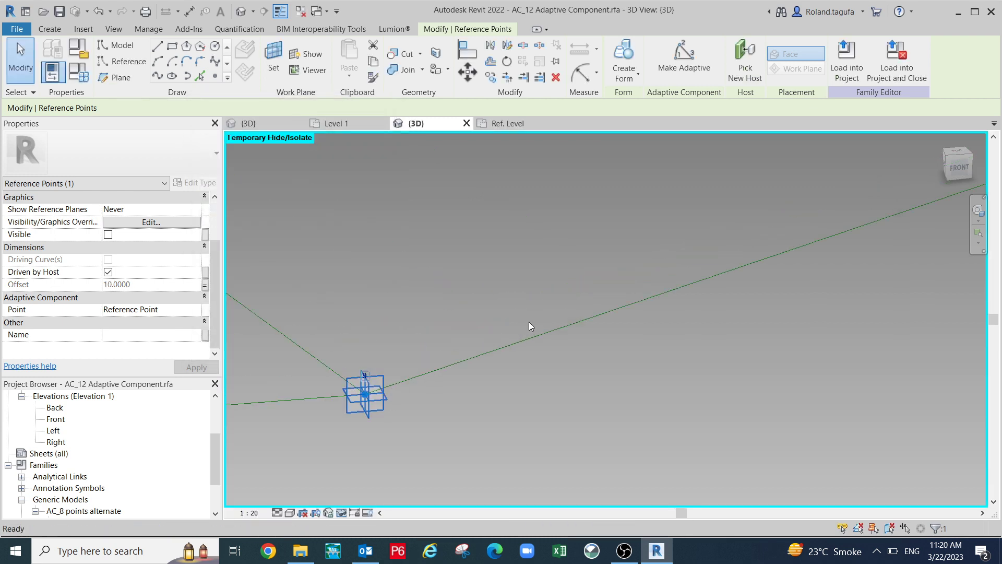
{"action": "middle_click_drag", "start_coordinate": [500, 361], "coordinate": [519, 342]}
{"action": "middle_click_drag", "start_coordinate": [592, 321], "coordinate": [501, 355]}
{"action": "scroll", "coordinate": [579, 312], "scroll_direction": "down", "scroll_amount": 3}
{"action": "middle_click_drag", "start_coordinate": [645, 308], "coordinate": [541, 355]}
{"action": "scroll", "coordinate": [748, 224], "scroll_direction": "up", "scroll_amount": 3}
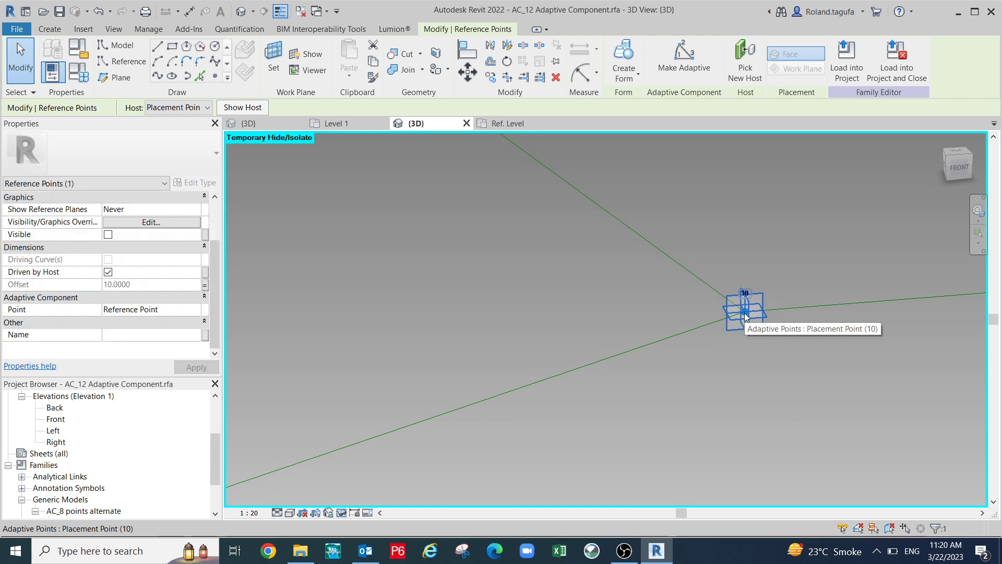
{"action": "left_click", "coordinate": [745, 313]}
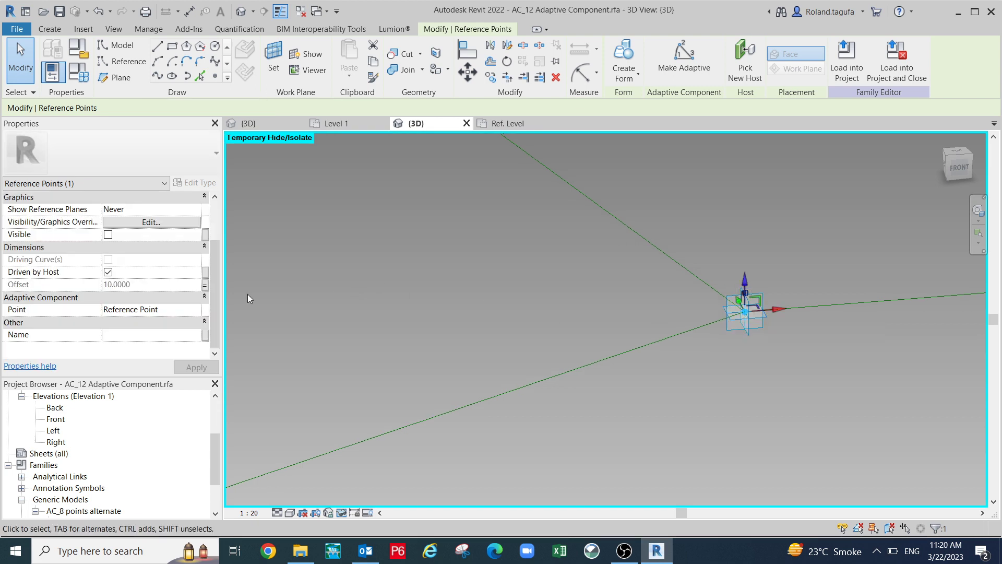
{"action": "left_click", "coordinate": [205, 285]}
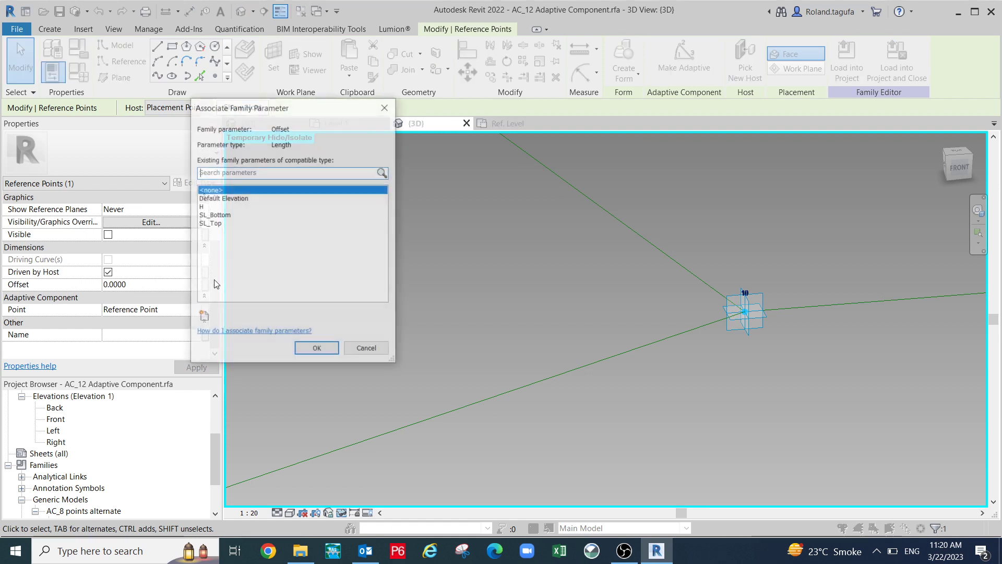
{"action": "left_click", "coordinate": [209, 207]}
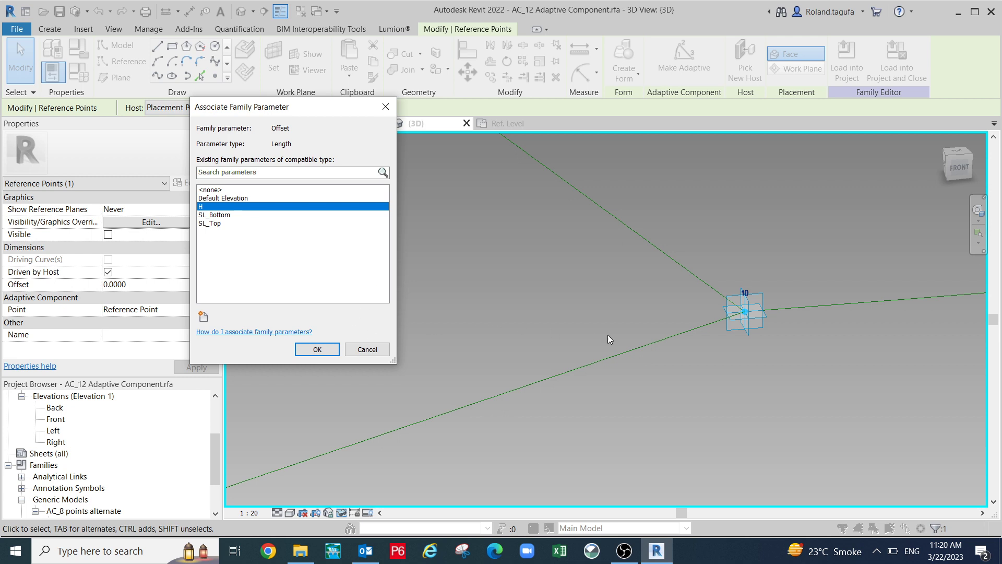
{"action": "left_click", "coordinate": [318, 349]}
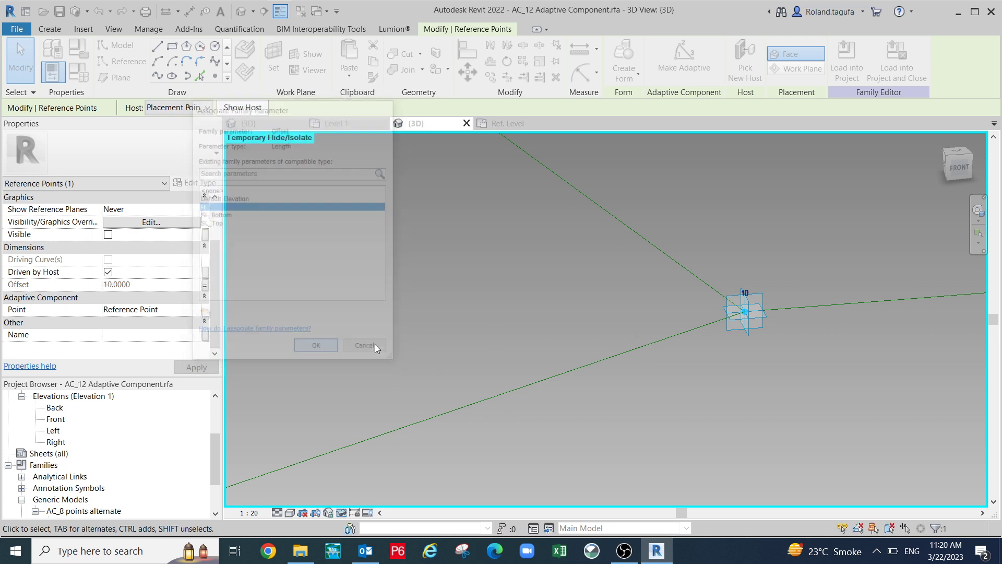
Select the reference point hosted on adaptive point 11 and associate its Offset with the family parameter H.
{"action": "mouse_move", "coordinate": [558, 360]}
{"action": "middle_mouse_down"}
{"action": "mouse_move", "coordinate": [293, 374]}
{"action": "mouse_move", "coordinate": [503, 358]}
{"action": "mouse_move", "coordinate": [241, 360]}
{"action": "middle_mouse_up"}
{"action": "middle_click_drag", "start_coordinate": [549, 346], "coordinate": [700, 343]}
{"action": "scroll", "coordinate": [587, 345], "scroll_direction": "down", "scroll_amount": 3}
{"action": "middle_click_drag", "start_coordinate": [587, 346], "coordinate": [441, 336]}
{"action": "scroll", "coordinate": [587, 332], "scroll_direction": "down", "scroll_amount": 1}
{"action": "scroll", "coordinate": [747, 330], "scroll_direction": "down", "scroll_amount": 3}
{"action": "mouse_move", "coordinate": [788, 324]}
{"action": "middle_mouse_down"}
{"action": "mouse_move", "coordinate": [472, 346]}
{"action": "mouse_move", "coordinate": [405, 324]}
{"action": "middle_mouse_up"}
{"action": "scroll", "coordinate": [405, 325], "scroll_direction": "up", "scroll_amount": 2}
{"action": "scroll", "coordinate": [640, 345], "scroll_direction": "down", "scroll_amount": 1}
{"action": "middle_click_drag", "start_coordinate": [629, 362], "coordinate": [375, 366]}
{"action": "scroll", "coordinate": [579, 343], "scroll_direction": "down", "scroll_amount": 4}
{"action": "scroll", "coordinate": [818, 355], "scroll_direction": "down", "scroll_amount": 1}
{"action": "middle_click_drag", "start_coordinate": [819, 355], "coordinate": [665, 360]}
{"action": "scroll", "coordinate": [809, 317], "scroll_direction": "up", "scroll_amount": 4}
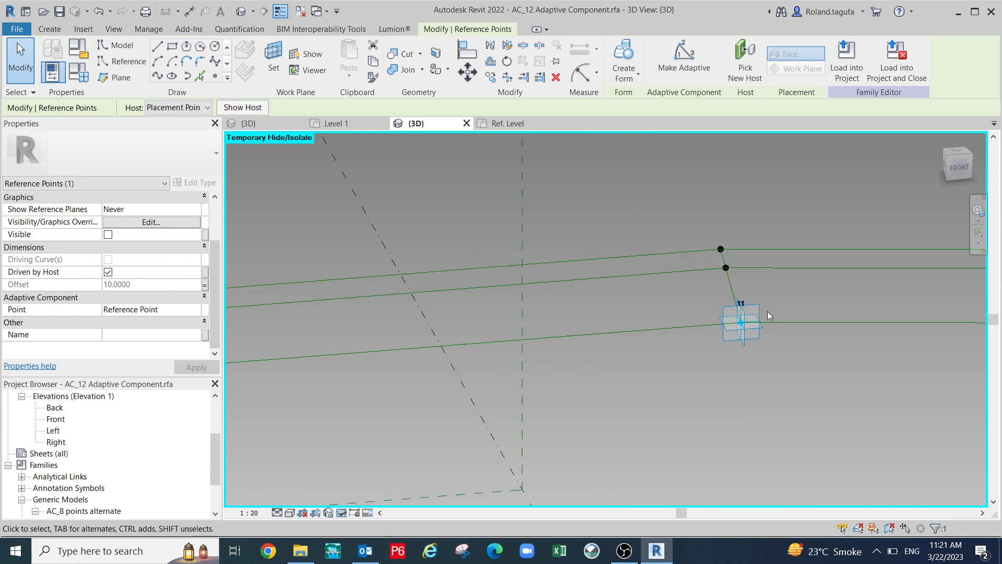
{"action": "scroll", "coordinate": [754, 313], "scroll_direction": "up", "scroll_amount": 2}
{"action": "key", "text": "Tab"}
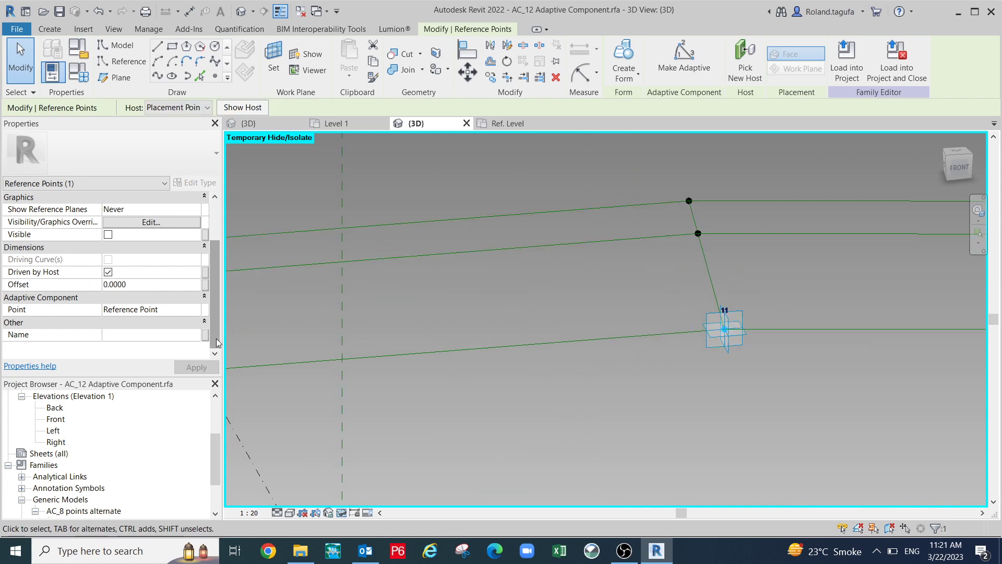
{"action": "left_click", "coordinate": [204, 285]}
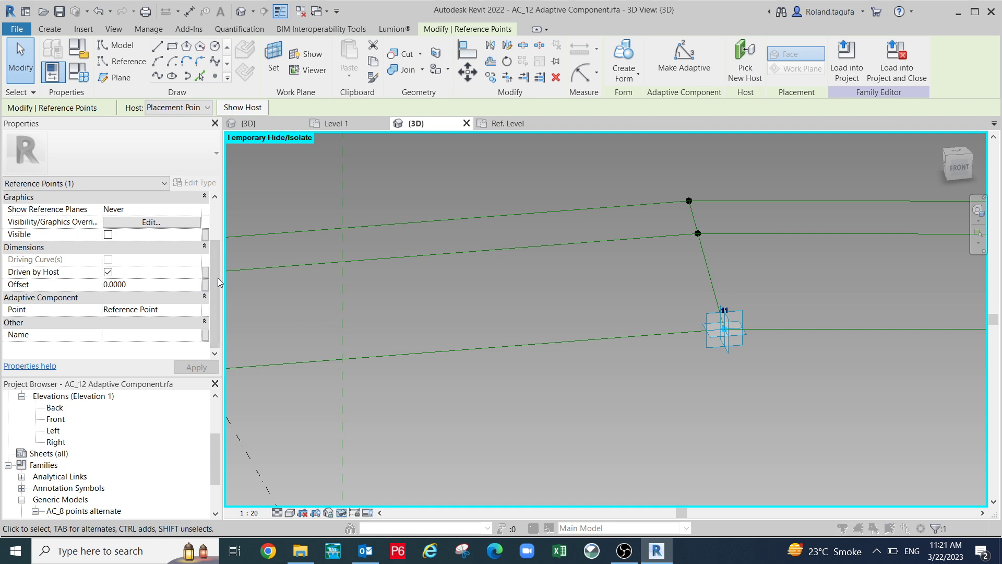
{"action": "left_click", "coordinate": [203, 207]}
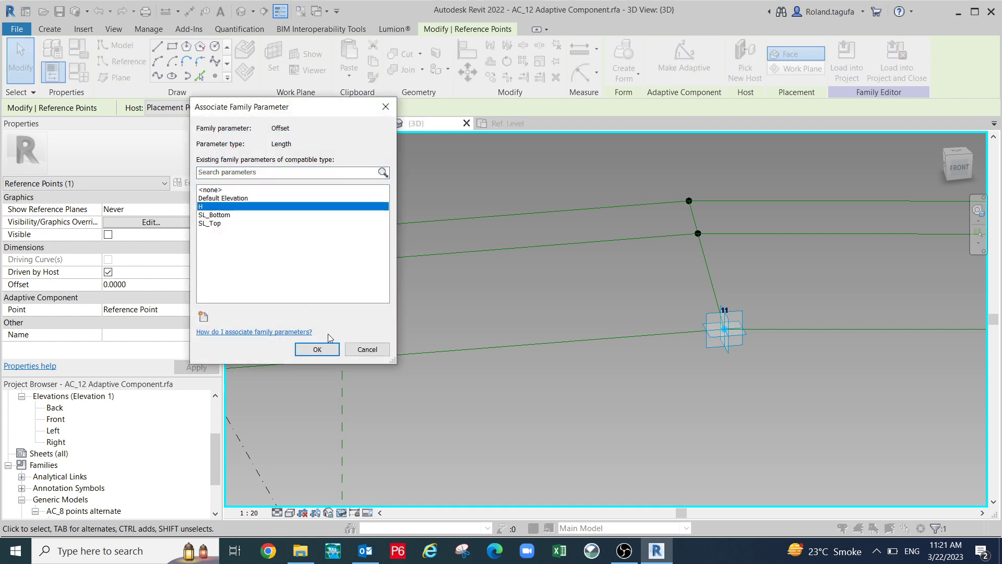
{"action": "left_click", "coordinate": [330, 355]}
Select the reference point hosted on adaptive point 12 and associate its Offset with the family parameter H.
{"action": "scroll", "coordinate": [609, 359], "scroll_direction": "down", "scroll_amount": 2}
{"action": "middle_click_drag", "start_coordinate": [559, 354], "coordinate": [194, 323]}
{"action": "middle_click_drag", "start_coordinate": [444, 344], "coordinate": [666, 336]}
{"action": "scroll", "coordinate": [751, 325], "scroll_direction": "up", "scroll_amount": 5}
{"action": "left_click", "coordinate": [612, 365]}
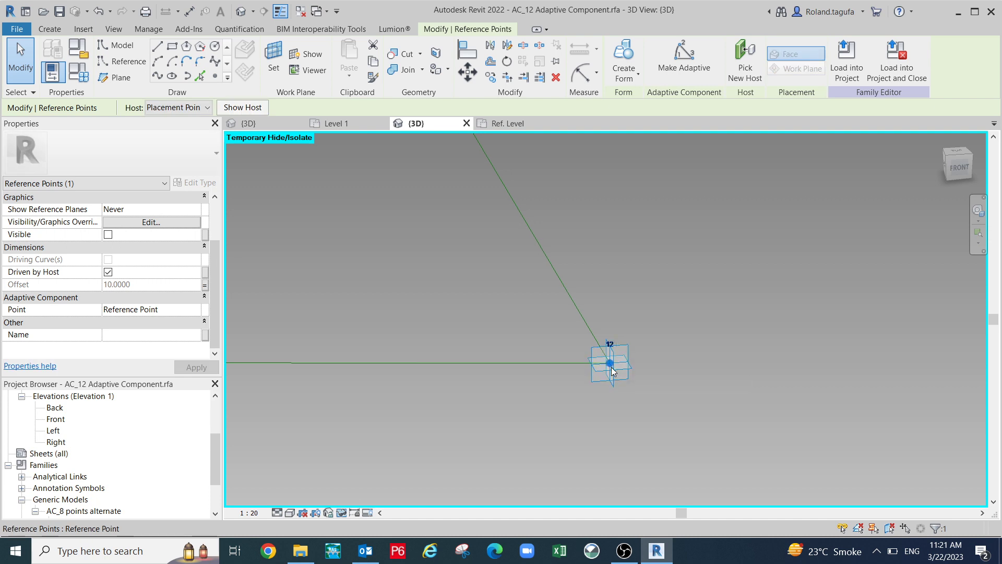
{"action": "left_click", "coordinate": [612, 368]}
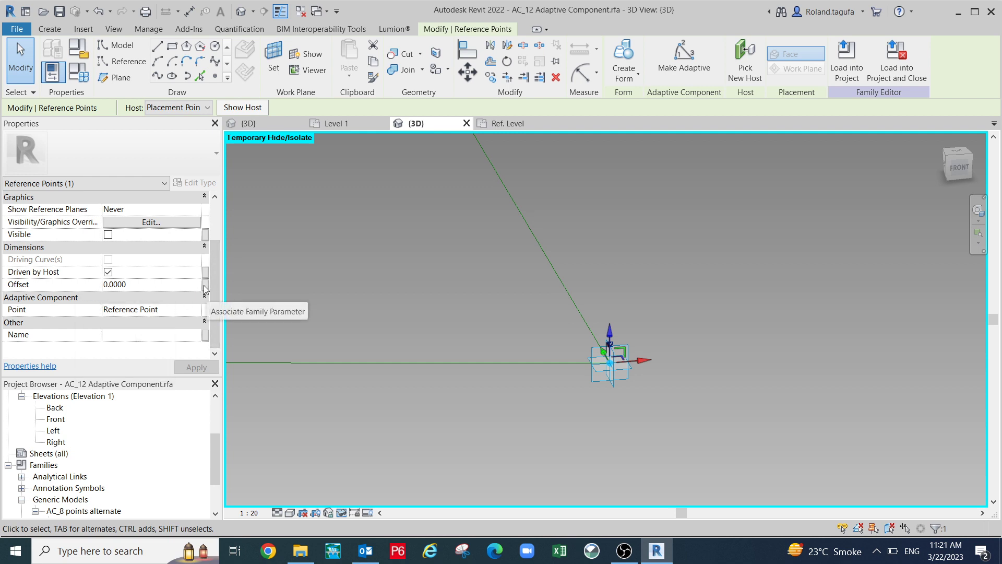
{"action": "left_click", "coordinate": [205, 289]}
{"action": "left_click", "coordinate": [202, 207]}
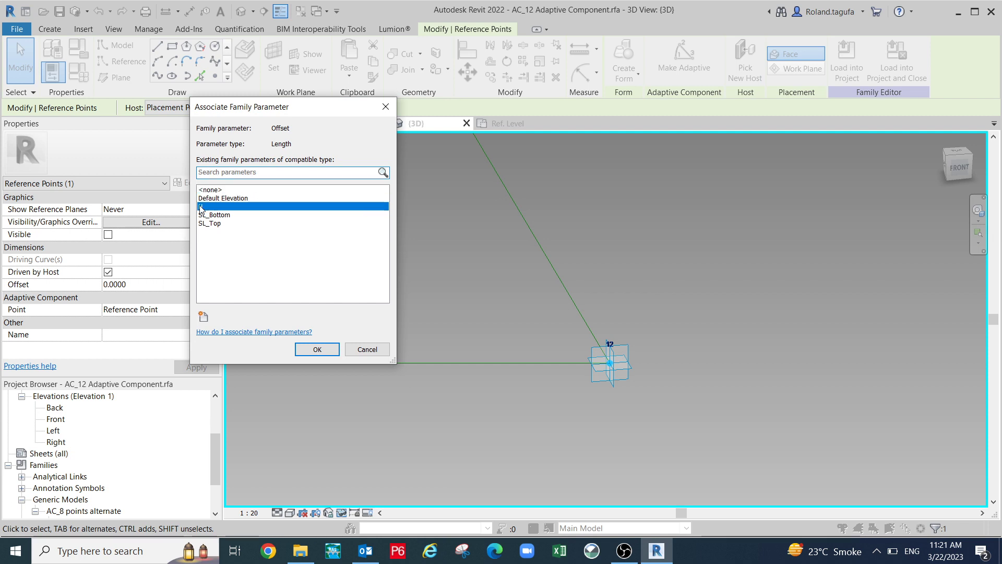
{"action": "left_click", "coordinate": [317, 349]}
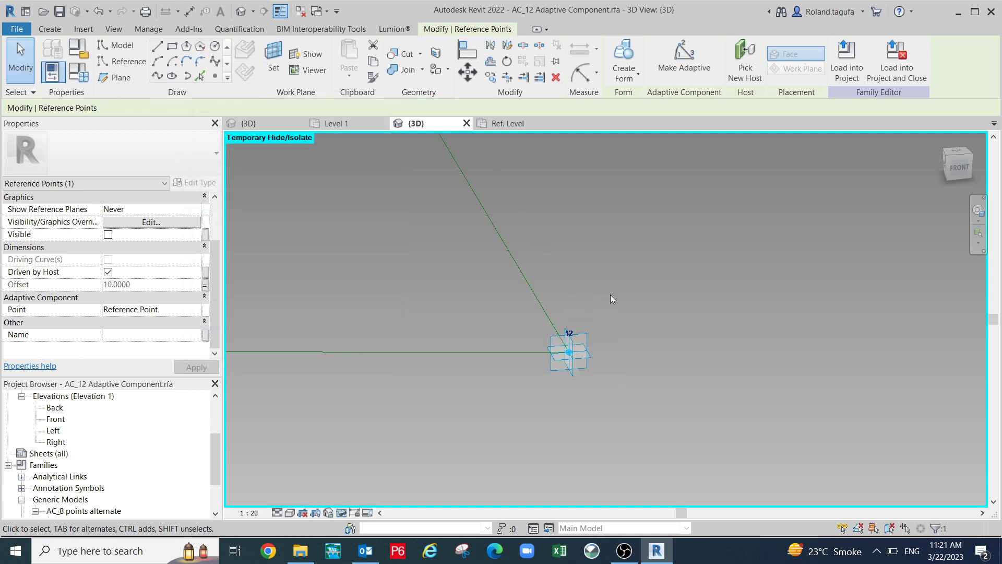
Examine the upper reference points above all the adaptive points from an orbited overall 3D view.
{"action": "middle_click_drag", "start_coordinate": [609, 294], "coordinate": [636, 306]}
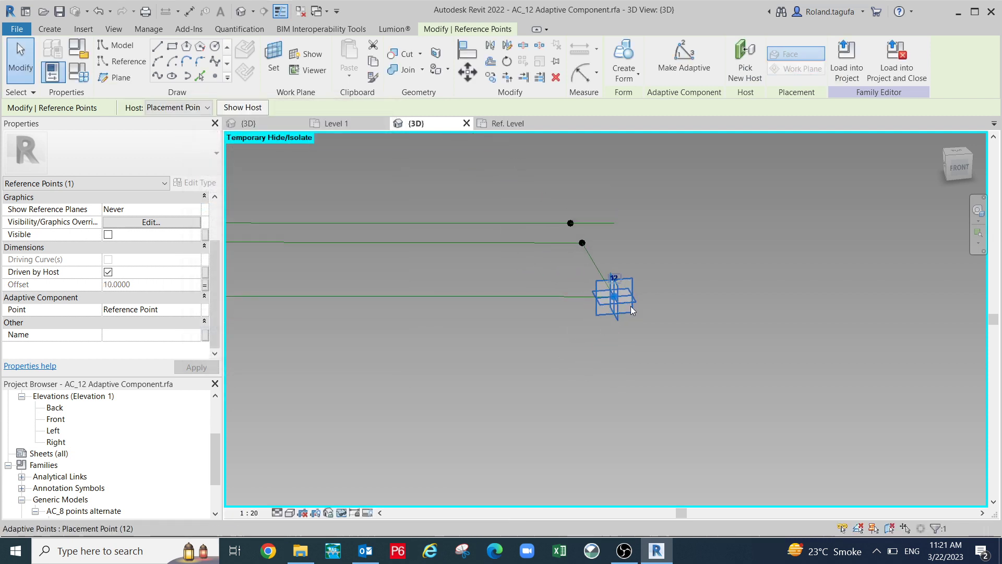
{"action": "scroll", "coordinate": [631, 305], "scroll_direction": "down", "scroll_amount": 6}
{"action": "scroll", "coordinate": [633, 342], "scroll_direction": "up", "scroll_amount": 1}
{"action": "middle_click_drag", "start_coordinate": [638, 354], "coordinate": [753, 318], "text": "shift"}
{"action": "middle_click_drag", "start_coordinate": [694, 315], "coordinate": [735, 325], "text": "shift"}
{"action": "scroll", "coordinate": [763, 298], "scroll_direction": "up", "scroll_amount": 3}
{"action": "scroll", "coordinate": [814, 308], "scroll_direction": "down", "scroll_amount": 4}
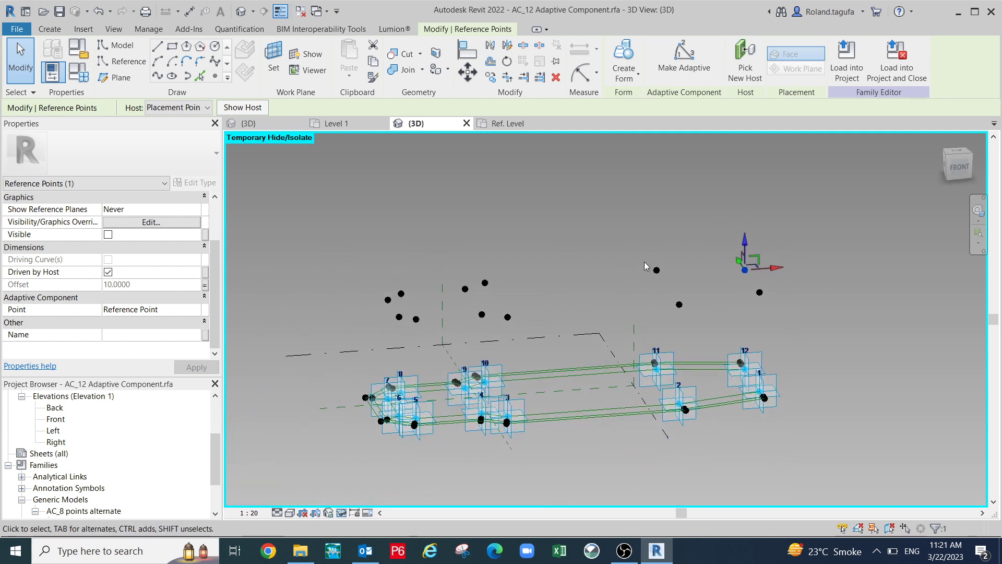
{"action": "scroll", "coordinate": [767, 297], "scroll_direction": "up", "scroll_amount": 2}
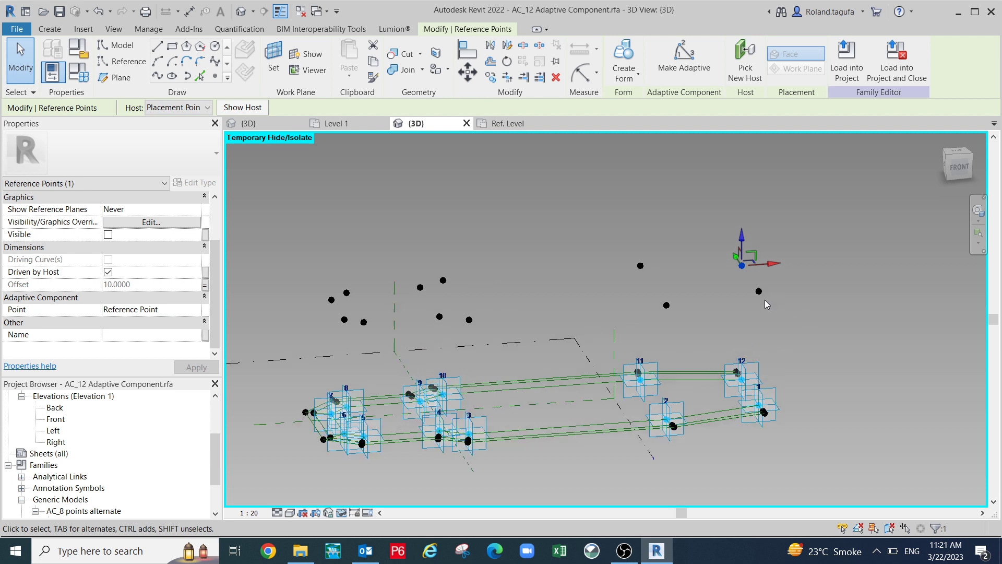
Connect the upper reference points above adaptive points 1 and 2 with a Spline Through Points line.
{"action": "left_click", "coordinate": [785, 304]}
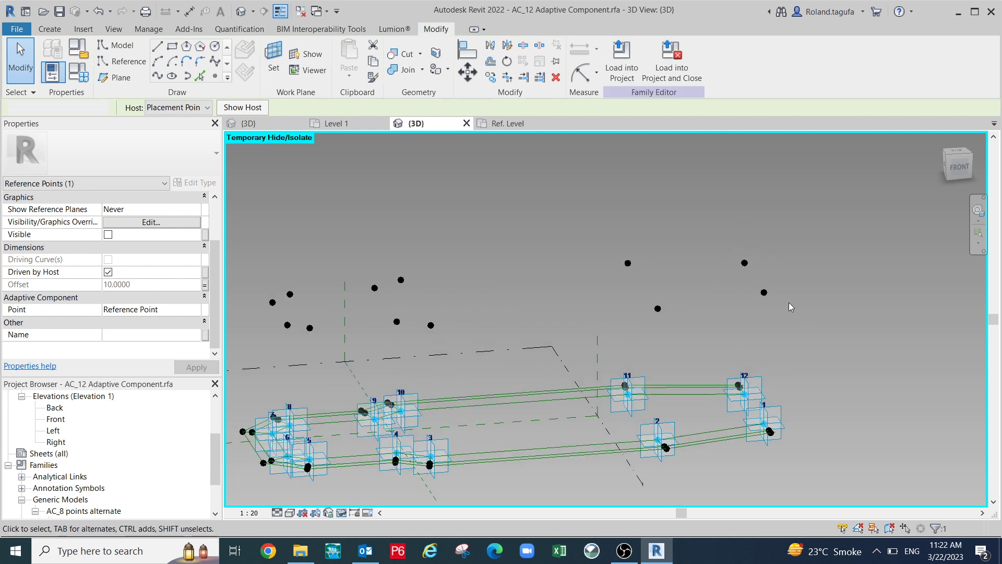
{"action": "left_click", "coordinate": [764, 295]}
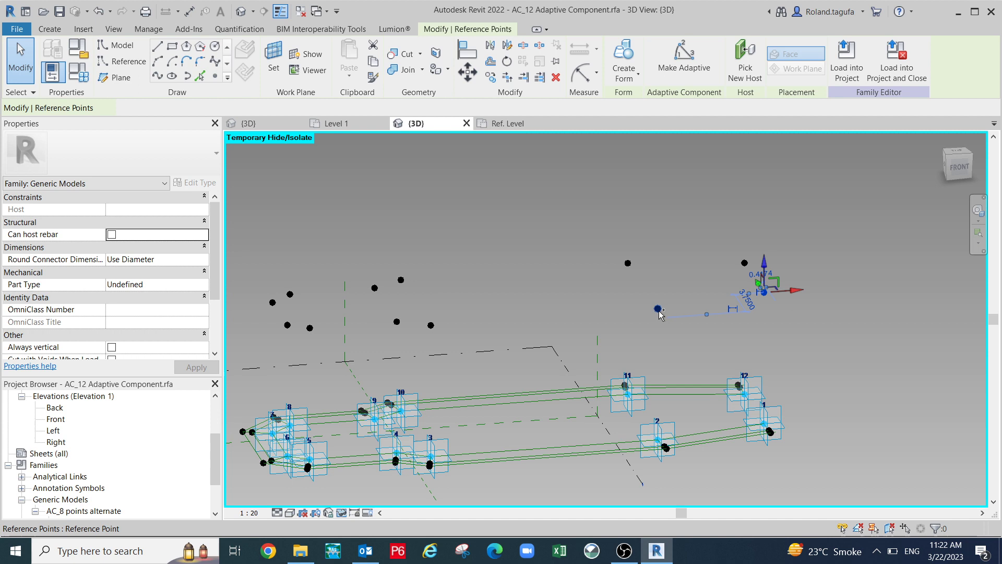
{"action": "left_click", "coordinate": [157, 77]}
{"action": "left_click", "coordinate": [802, 318]}
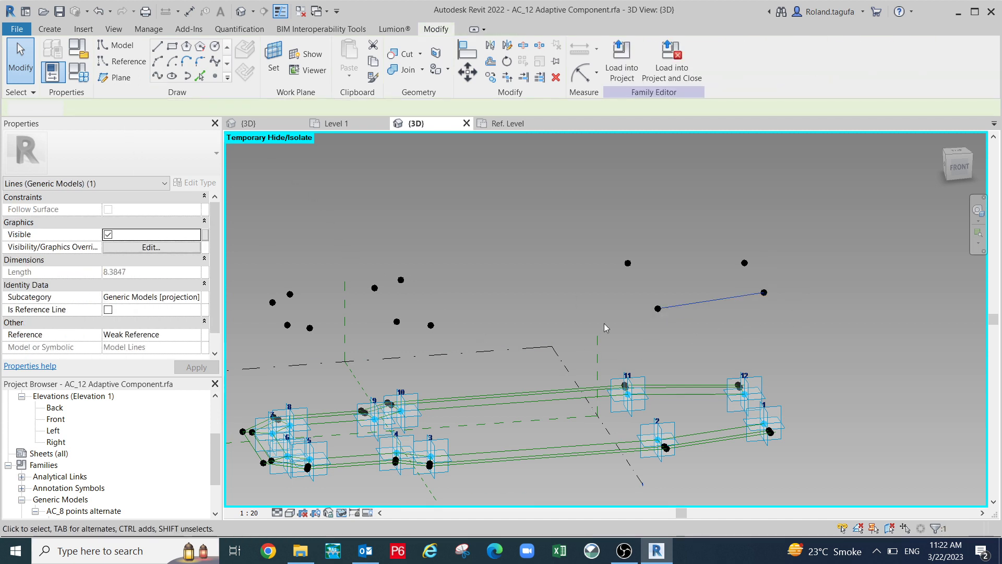
Connect the upper reference points above adaptive points 2 and 3 with a Spline Through Points line.
{"action": "scroll", "coordinate": [605, 315], "scroll_direction": "up", "scroll_amount": 2}
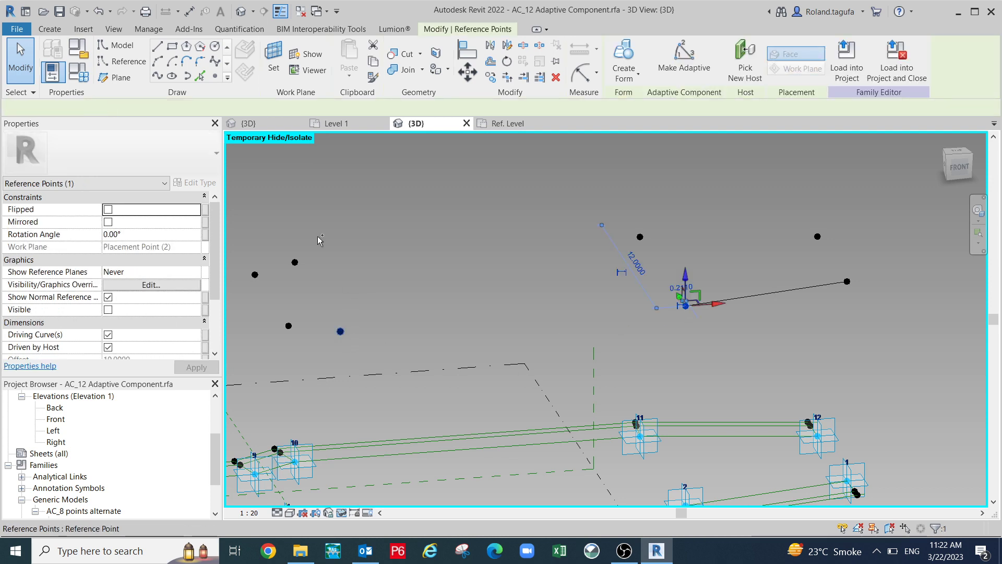
{"action": "left_click", "coordinate": [340, 331], "text": "ctrl"}
{"action": "left_click", "coordinate": [158, 77]}
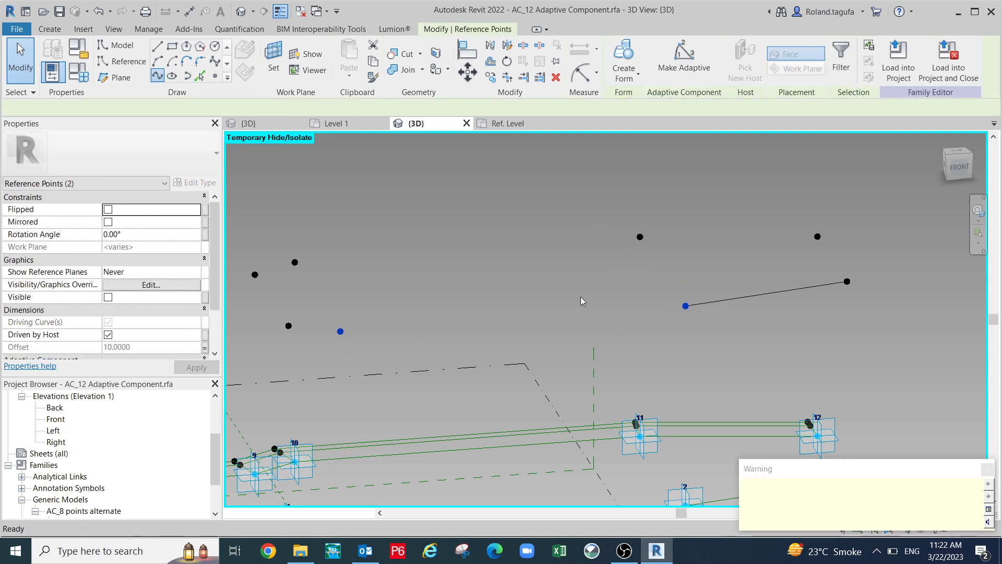
{"action": "scroll", "coordinate": [604, 334], "scroll_direction": "down", "scroll_amount": 2}
{"action": "scroll", "coordinate": [563, 297], "scroll_direction": "up", "scroll_amount": 3}
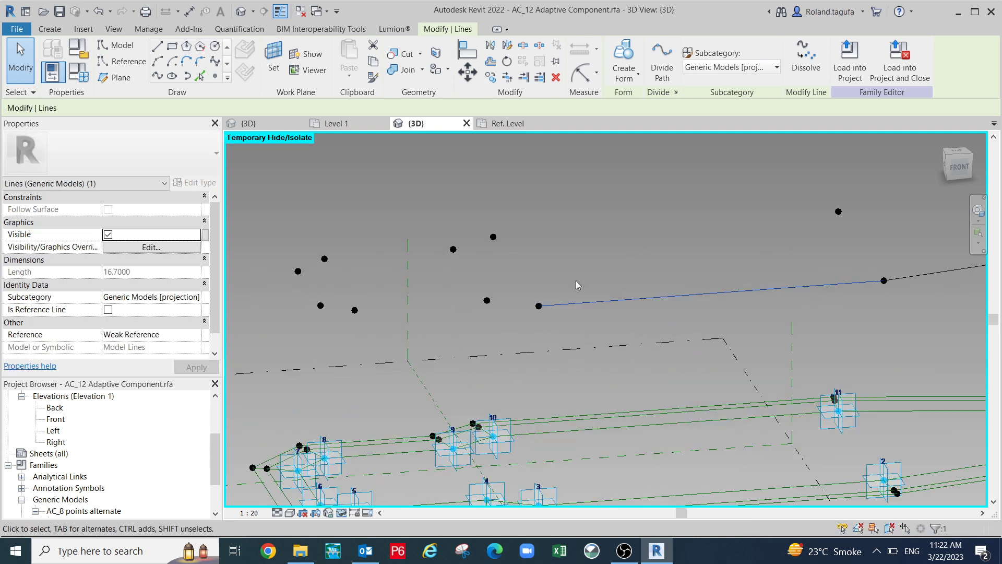
{"action": "key", "text": "Escape"}
Connect the upper reference points above adaptive points 3 and 4 with a Spline Through Points line.
{"action": "left_click", "coordinate": [542, 305]}
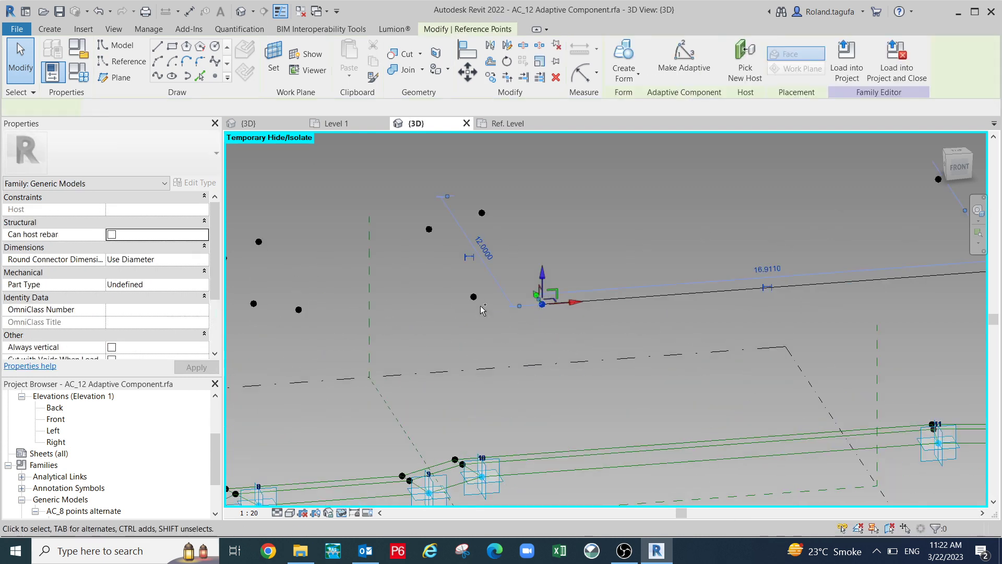
{"action": "left_click", "coordinate": [473, 297], "text": "ctrl"}
{"action": "left_click", "coordinate": [158, 77]}
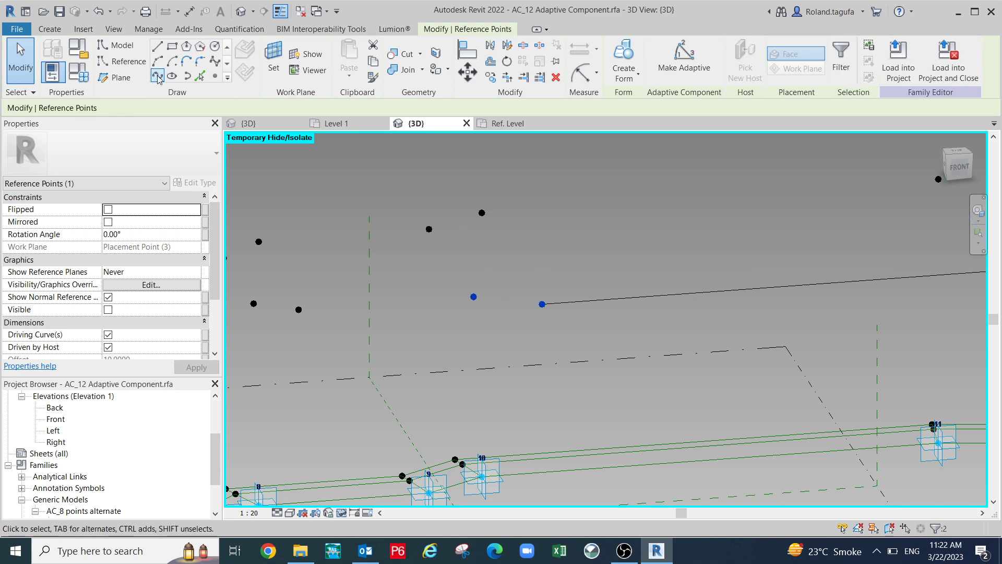
Connect the upper reference points above adaptive points 4 and 5 with a Spline Through Points line.
{"action": "middle_click_drag", "start_coordinate": [495, 335], "coordinate": [667, 325]}
{"action": "scroll", "coordinate": [609, 302], "scroll_direction": "up", "scroll_amount": 1}
{"action": "left_click_drag", "start_coordinate": [627, 254], "coordinate": [671, 305]}
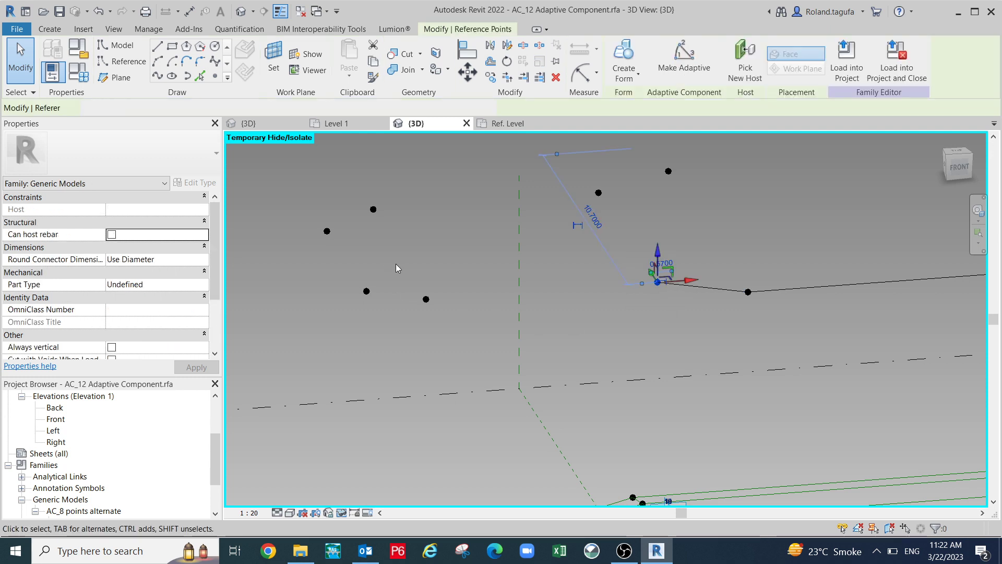
{"action": "left_click_drag", "start_coordinate": [402, 265], "coordinate": [453, 330], "text": "ctrl"}
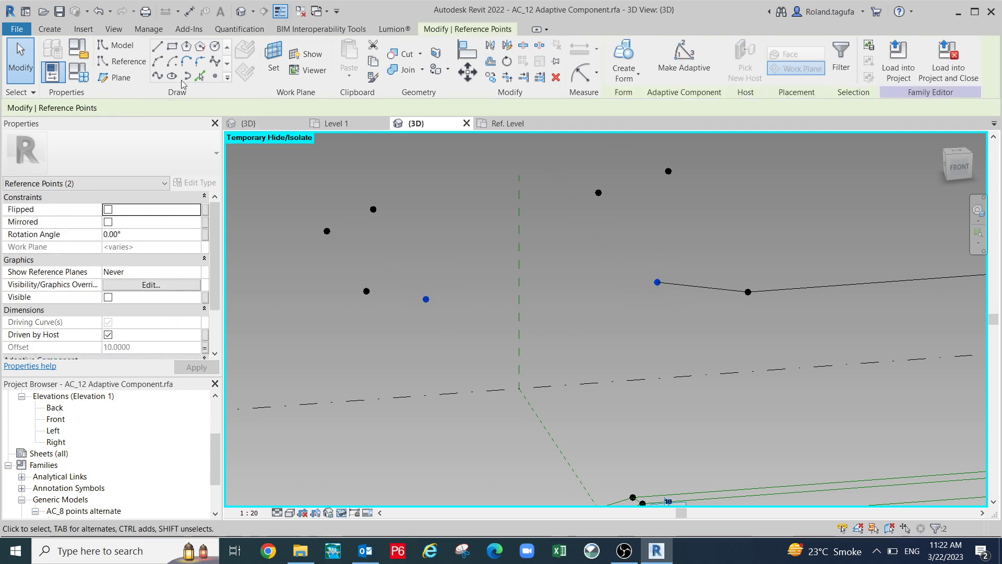
{"action": "left_click", "coordinate": [157, 76]}
Connect the upper reference points above adaptive points 5, 6 and 7 with separate Spline Through Points lines, 5 to 6 and 6 to 7.
{"action": "left_click_drag", "start_coordinate": [357, 269], "coordinate": [410, 319]}
{"action": "left_click", "coordinate": [157, 75]}
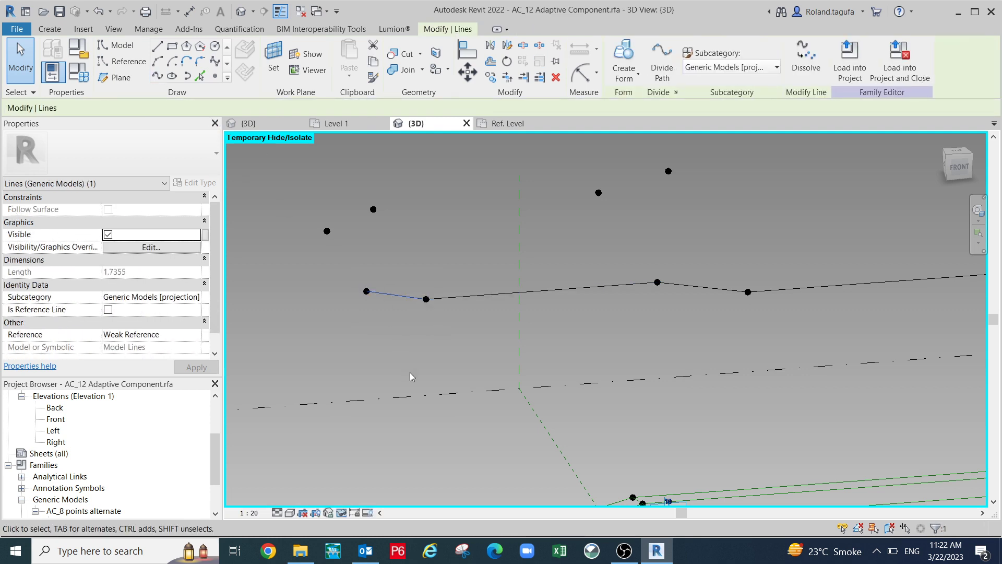
{"action": "left_click_drag", "start_coordinate": [303, 210], "coordinate": [366, 308]}
{"action": "left_click", "coordinate": [157, 76]}
Connect the upper reference points above adaptive points 7, 8 and 9 with separate Spline Through Points lines, 7 to 8 and 8 to 9.
{"action": "middle_click_drag", "start_coordinate": [413, 282], "coordinate": [407, 310]}
{"action": "left_click_drag", "start_coordinate": [306, 204], "coordinate": [413, 277]}
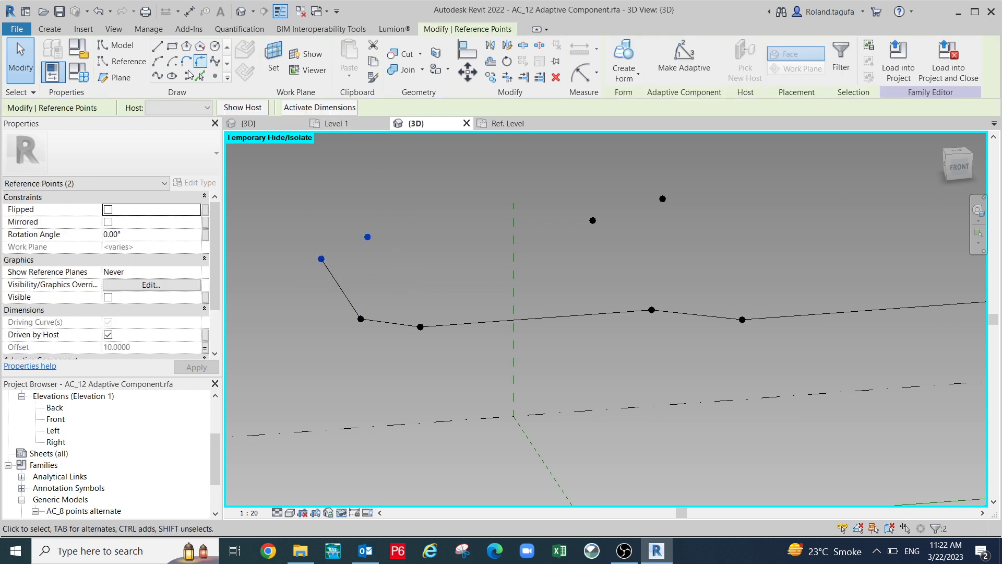
{"action": "left_click", "coordinate": [158, 75]}
{"action": "scroll", "coordinate": [496, 270], "scroll_direction": "down", "scroll_amount": 1}
{"action": "middle_click_drag", "start_coordinate": [498, 280], "coordinate": [450, 313]}
{"action": "left_click_drag", "start_coordinate": [322, 207], "coordinate": [547, 302]}
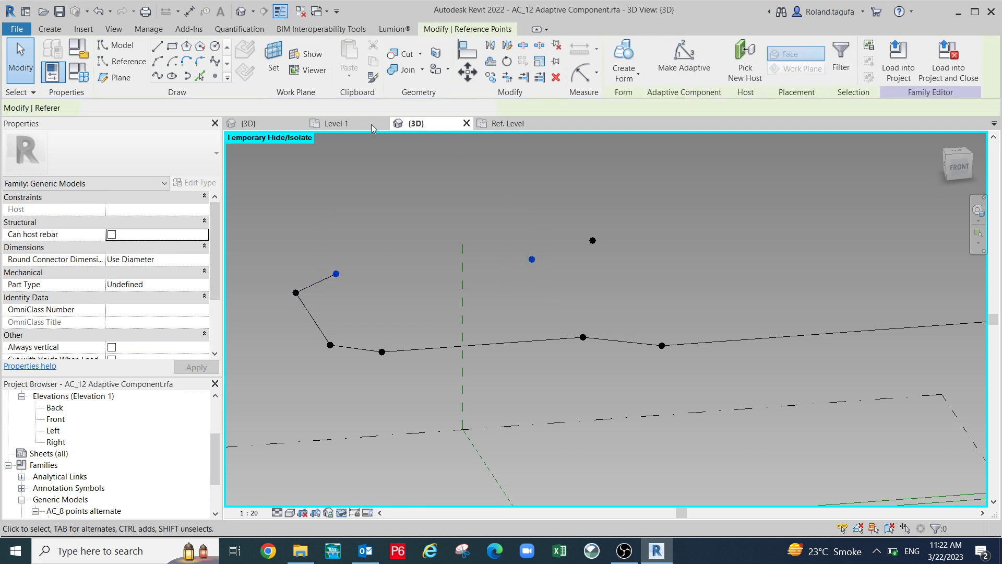
{"action": "left_click", "coordinate": [161, 77]}
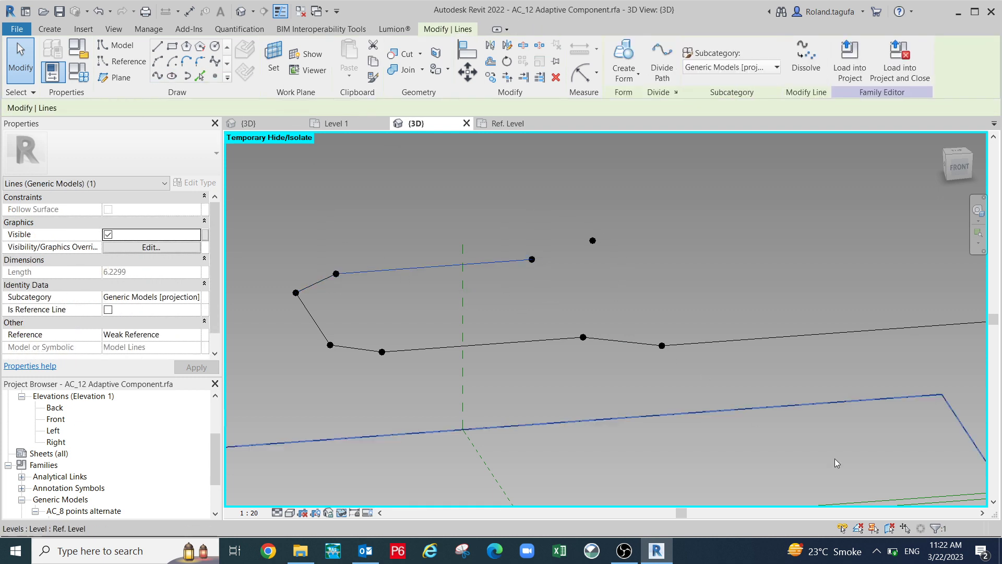
Connect the upper reference points above adaptive points 9 and 10 with a Spline Through Points line.
{"action": "middle_click_drag", "start_coordinate": [676, 245], "coordinate": [604, 271]}
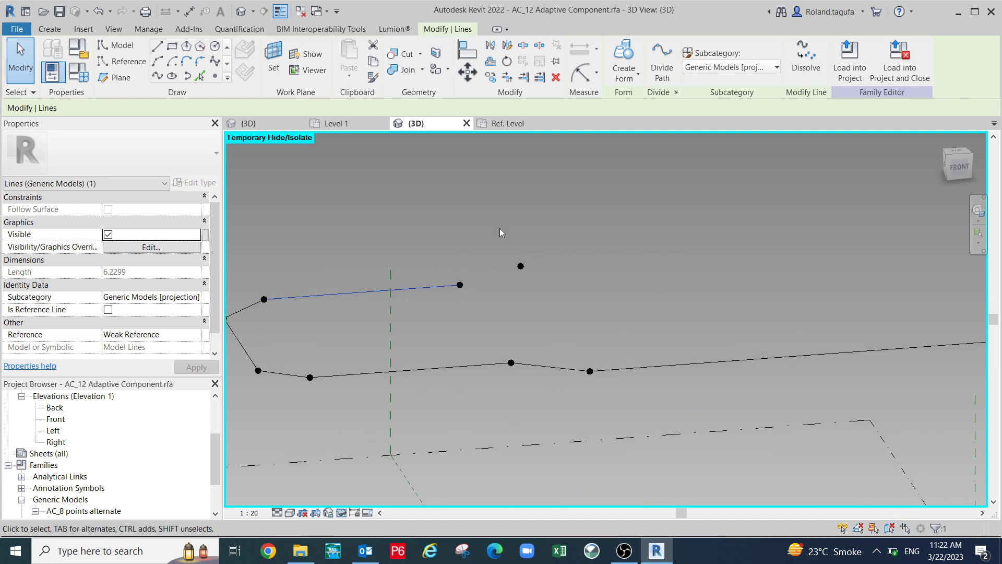
{"action": "left_click", "coordinate": [414, 211]}
{"action": "left_click_drag", "start_coordinate": [571, 318], "coordinate": [570, 314]}
{"action": "left_click", "coordinate": [161, 78]}
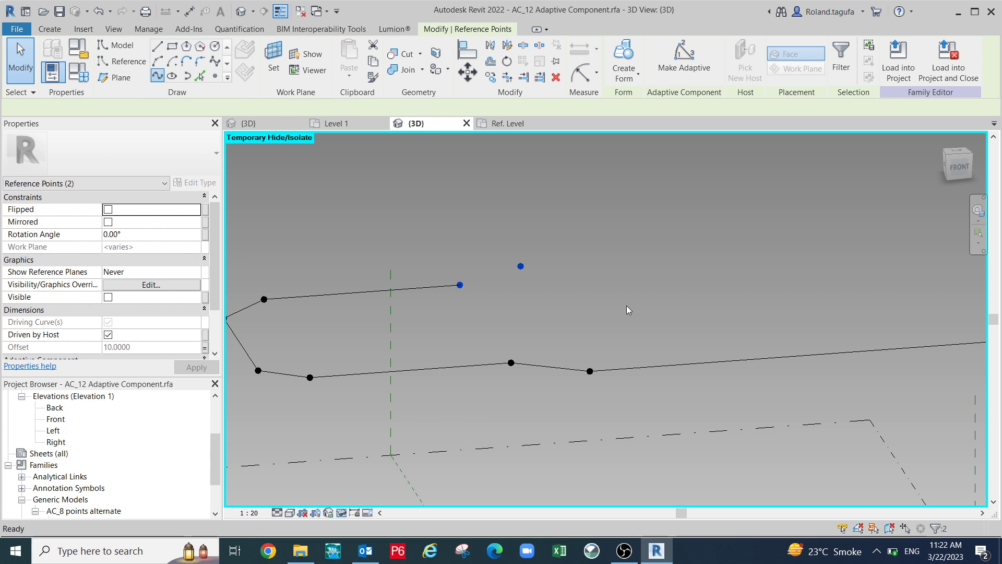
Connect the upper reference points above adaptive points 10 and 11 with a Spline Through Points line.
{"action": "scroll", "coordinate": [628, 305], "scroll_direction": "down", "scroll_amount": 1}
{"action": "middle_click_drag", "start_coordinate": [691, 289], "coordinate": [498, 294]}
{"action": "scroll", "coordinate": [544, 298], "scroll_direction": "down", "scroll_amount": 2}
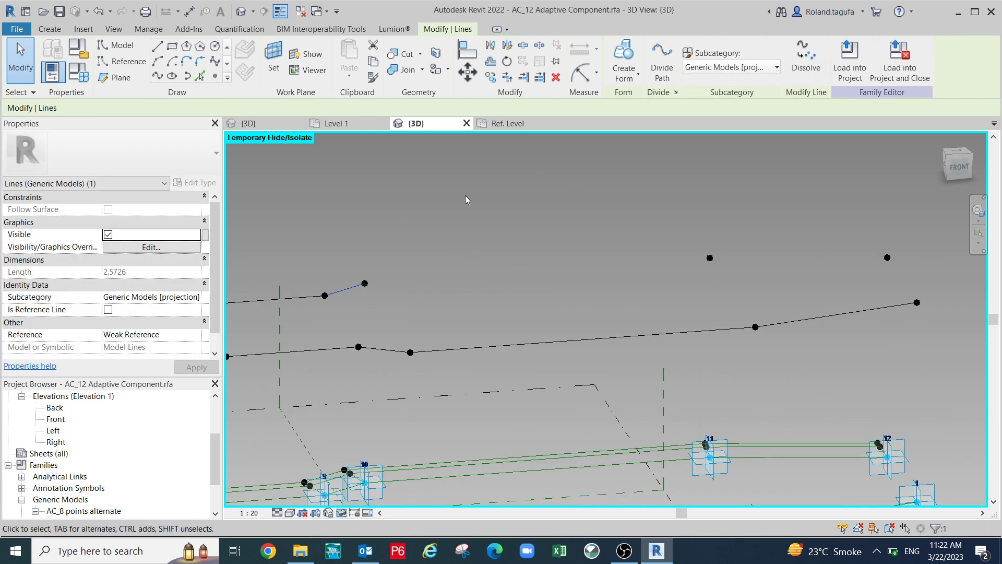
{"action": "scroll", "coordinate": [387, 261], "scroll_direction": "up", "scroll_amount": 1}
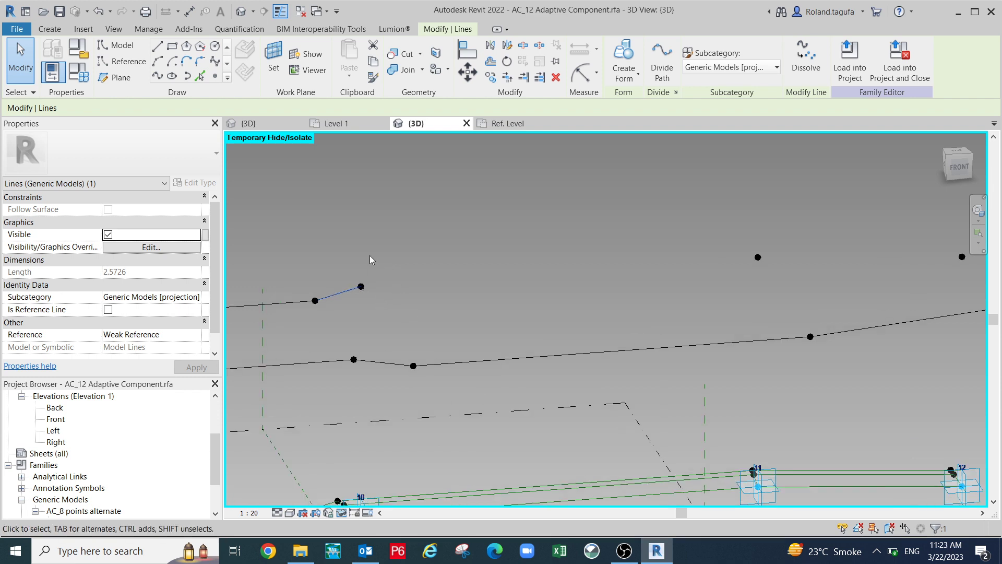
{"action": "key", "text": "Escape"}
{"action": "left_click", "coordinate": [362, 287]}
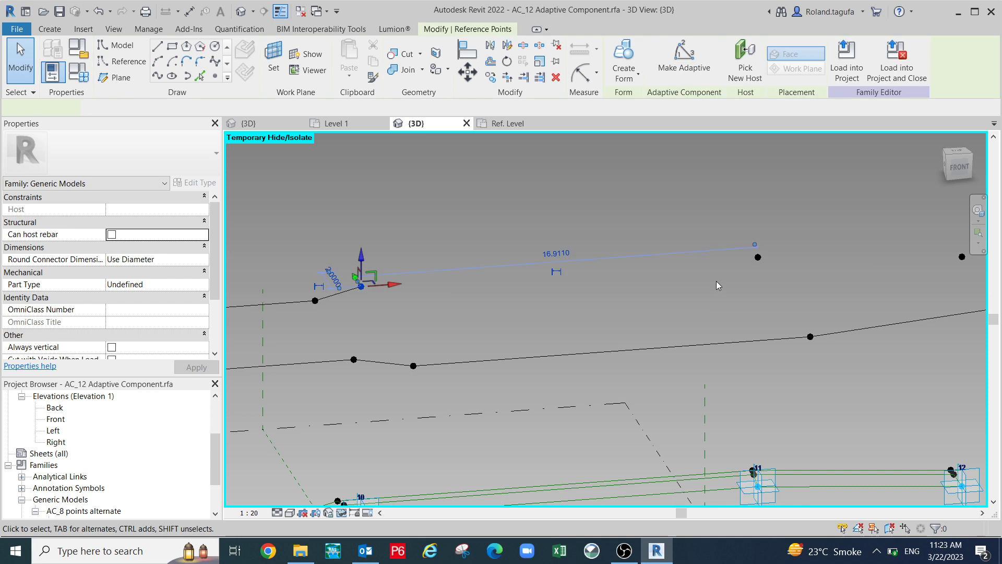
{"action": "left_click", "coordinate": [758, 258], "text": "ctrl"}
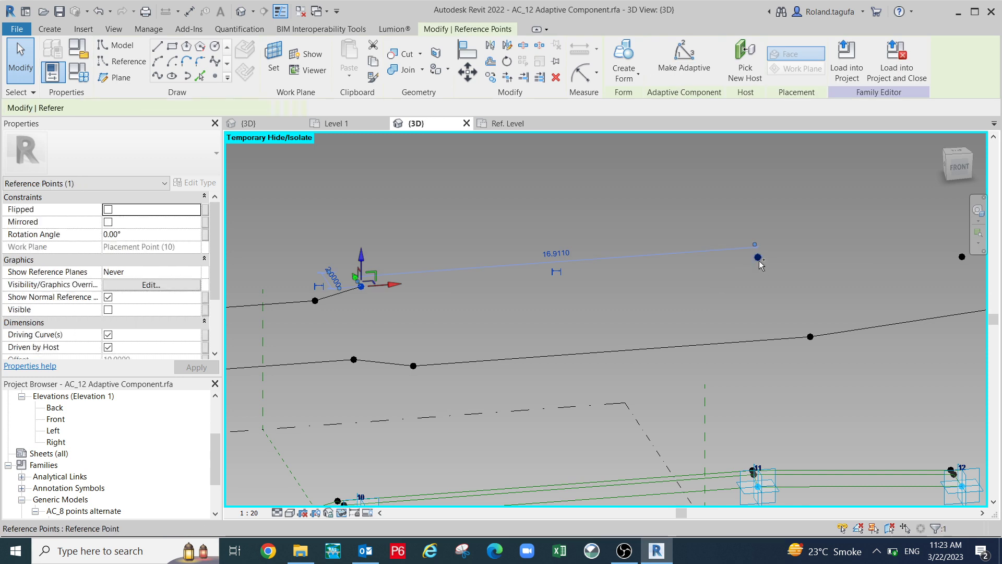
{"action": "left_click", "coordinate": [156, 77]}
Connect the upper reference points above adaptive points 11 and 12 with a Spline Through Points line.
{"action": "scroll", "coordinate": [268, 152], "scroll_direction": "down", "scroll_amount": 1}
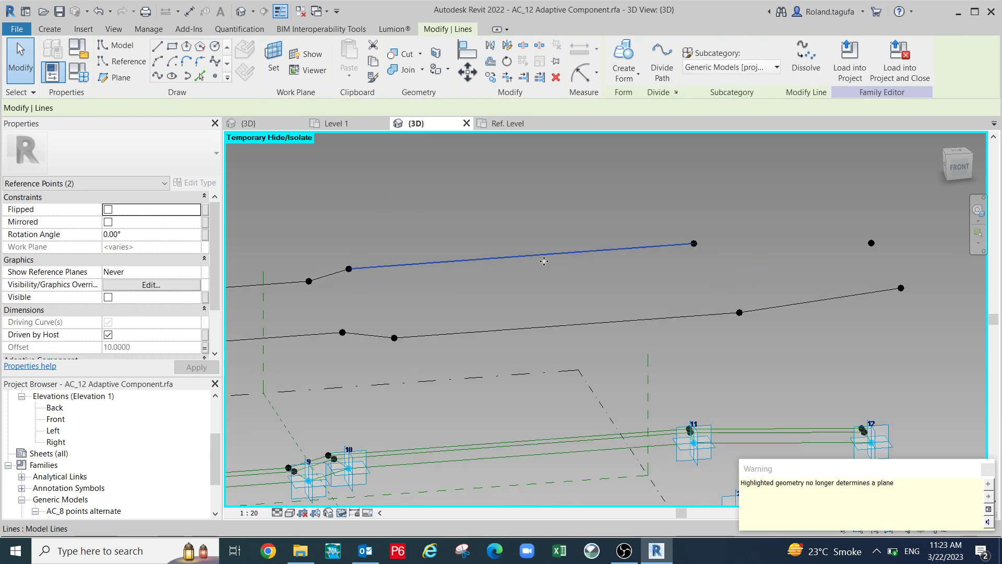
{"action": "middle_click_drag", "start_coordinate": [549, 269], "coordinate": [406, 294]}
{"action": "scroll", "coordinate": [521, 280], "scroll_direction": "up", "scroll_amount": 3}
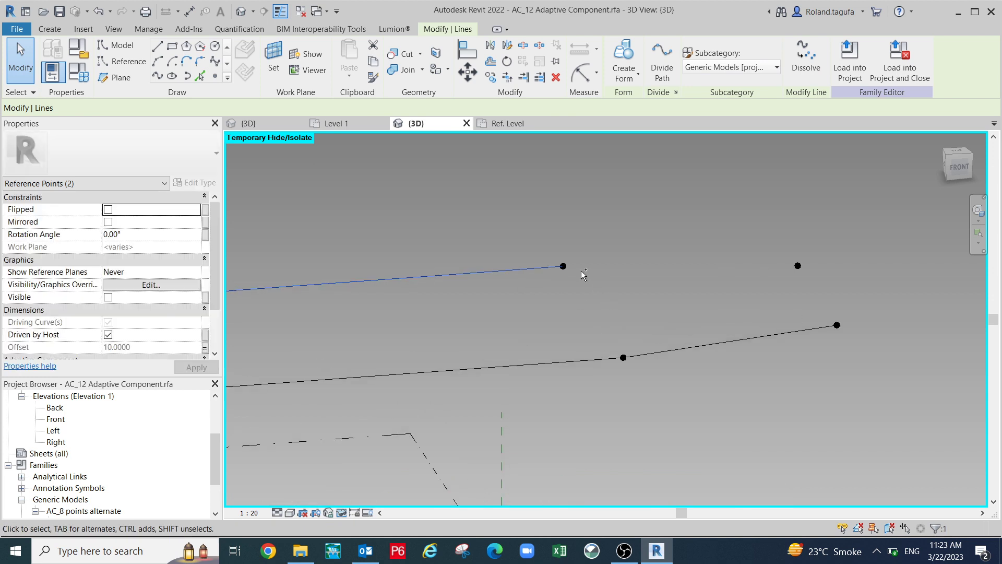
{"action": "left_click", "coordinate": [567, 267]}
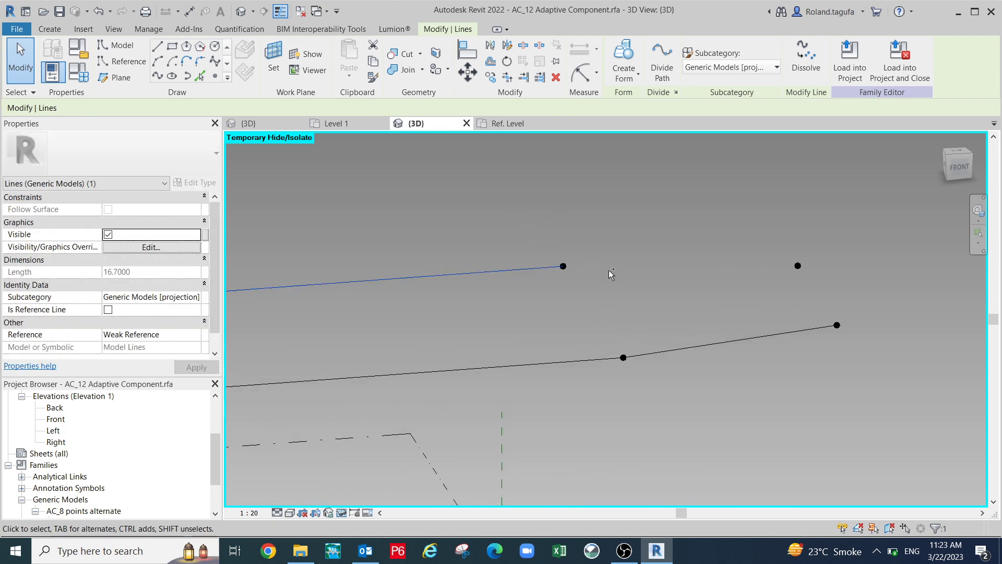
{"action": "left_click", "coordinate": [550, 227]}
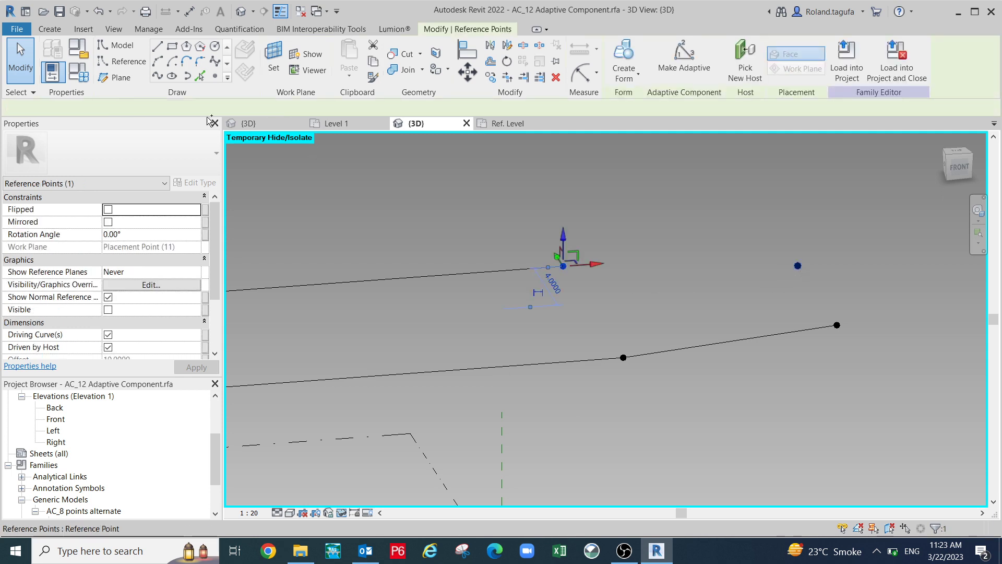
{"action": "left_click", "coordinate": [157, 77]}
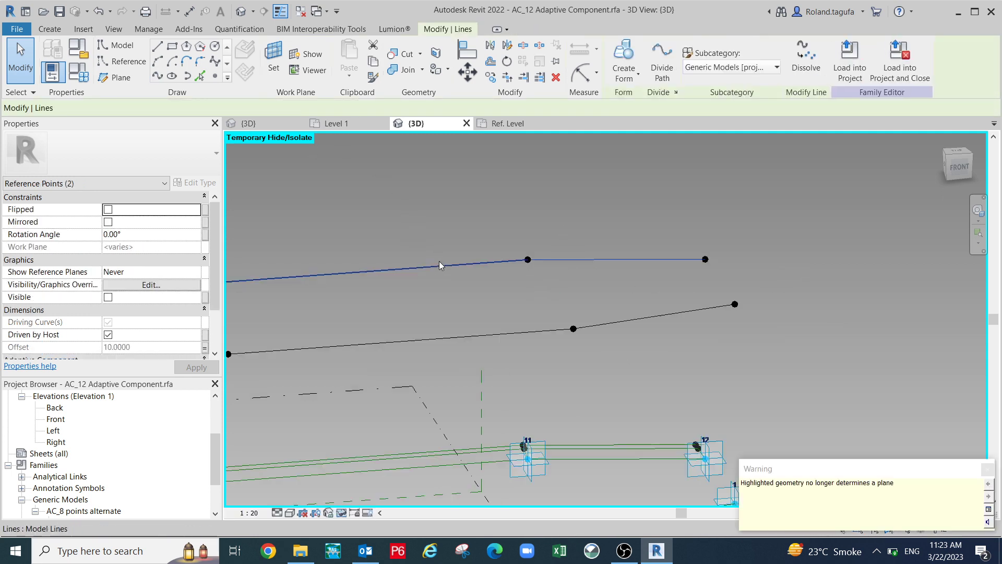
Select the whole chain of upper model lines and convert them to reference lines with Is Reference Line.
{"action": "scroll", "coordinate": [443, 262], "scroll_direction": "down", "scroll_amount": 2}
{"action": "key", "text": "Escape"}
{"action": "scroll", "coordinate": [502, 323], "scroll_direction": "down", "scroll_amount": 4}
{"action": "middle_click_drag", "start_coordinate": [536, 342], "coordinate": [613, 297]}
{"action": "scroll", "coordinate": [668, 250], "scroll_direction": "up", "scroll_amount": 3}
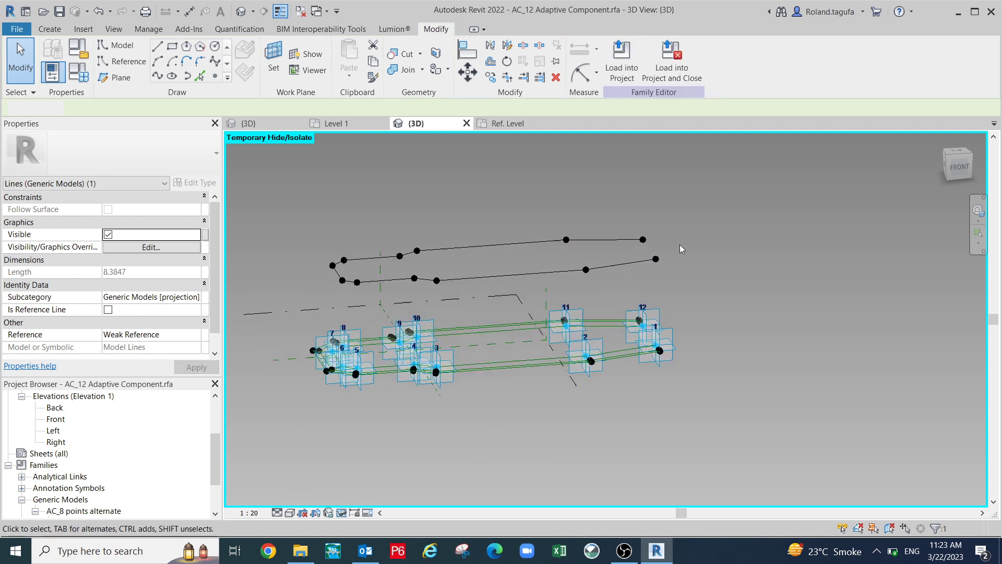
{"action": "key", "text": "Tab"}
{"action": "left_click", "coordinate": [624, 269]}
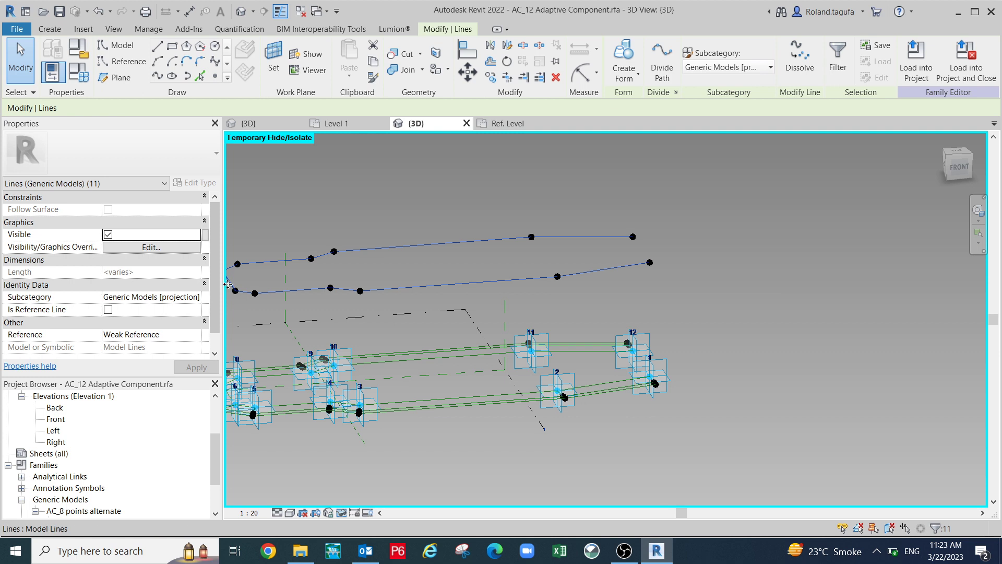
{"action": "left_click", "coordinate": [108, 309]}
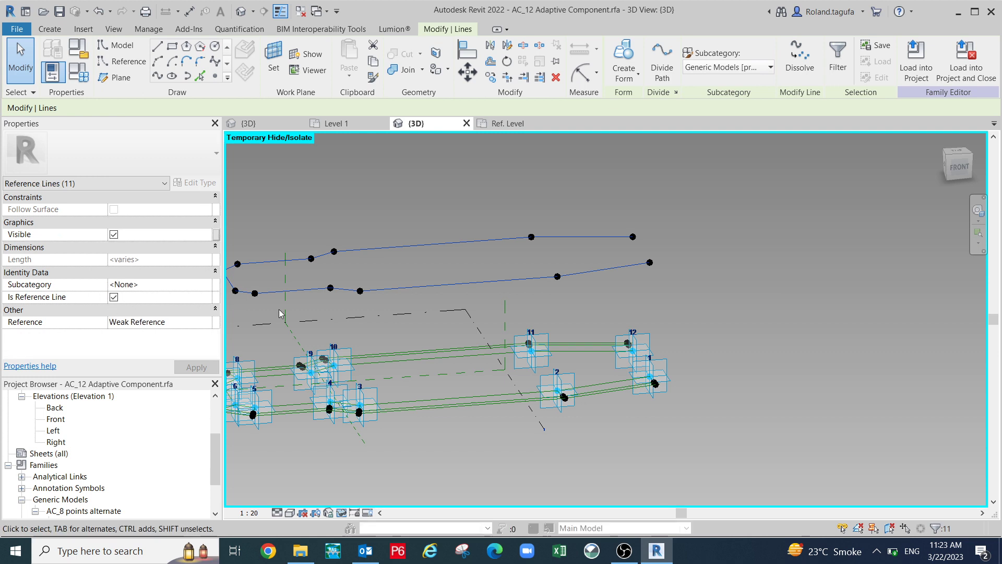
{"action": "left_click", "coordinate": [822, 301]}
{"action": "scroll", "coordinate": [798, 315], "scroll_direction": "down", "scroll_amount": 1}
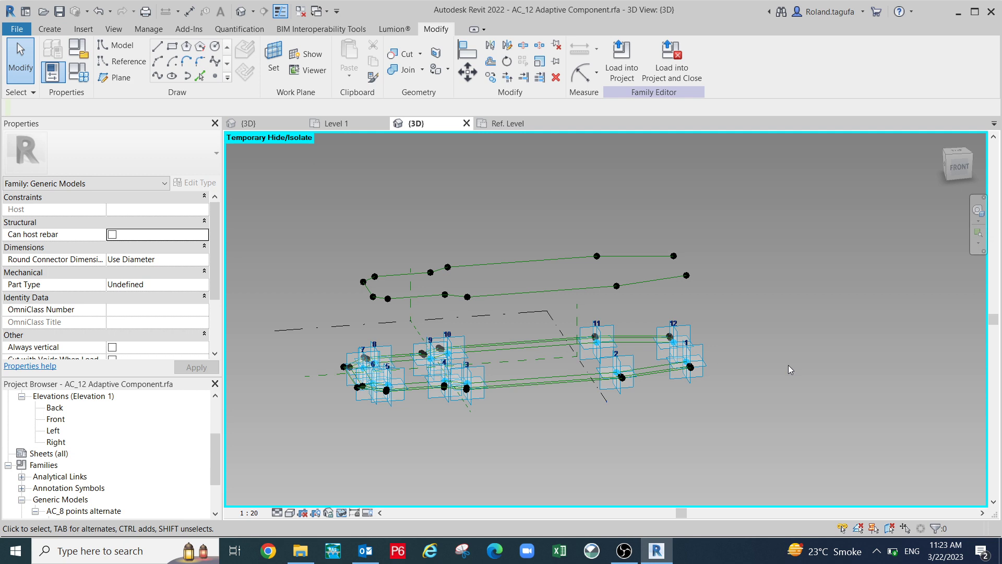
Set the work plane on the reference point joined to adaptive point 1 by the short line and place a new reference point over it.
{"action": "middle_click_drag", "start_coordinate": [803, 374], "coordinate": [749, 495], "text": "shift"}
{"action": "scroll", "coordinate": [710, 430], "scroll_direction": "up", "scroll_amount": 8}
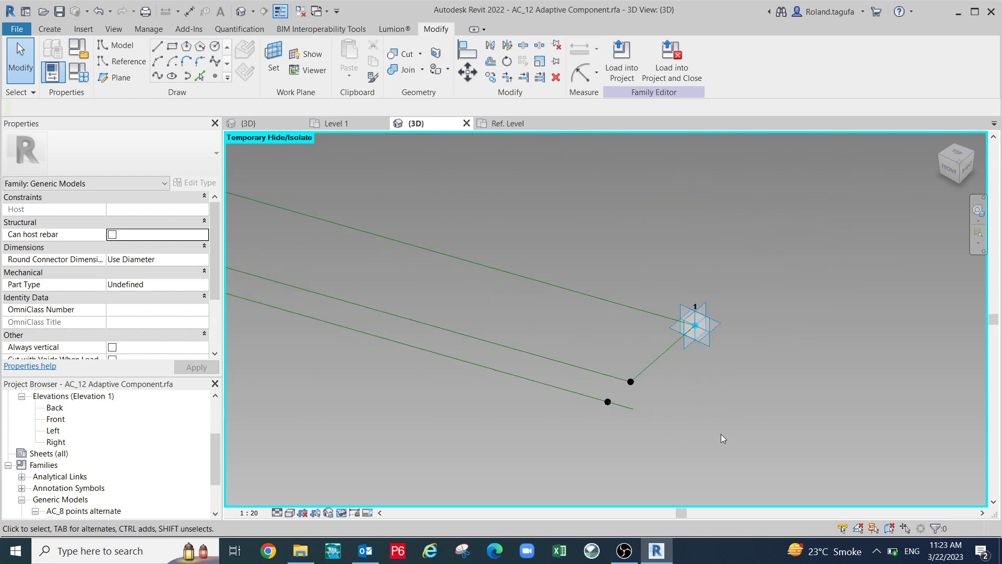
{"action": "middle_click_drag", "start_coordinate": [582, 358], "coordinate": [716, 384]}
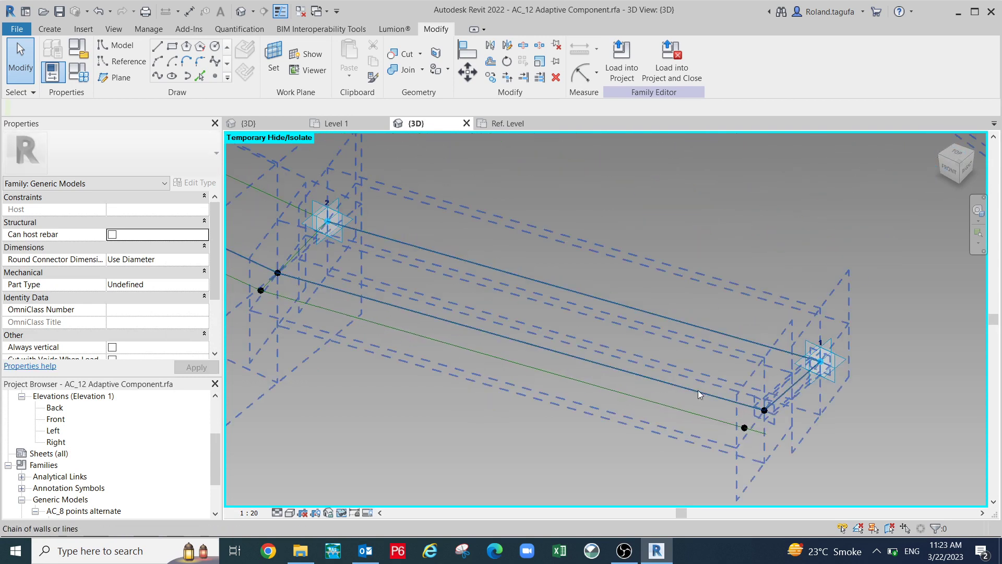
{"action": "scroll", "coordinate": [800, 409], "scroll_direction": "up", "scroll_amount": 3}
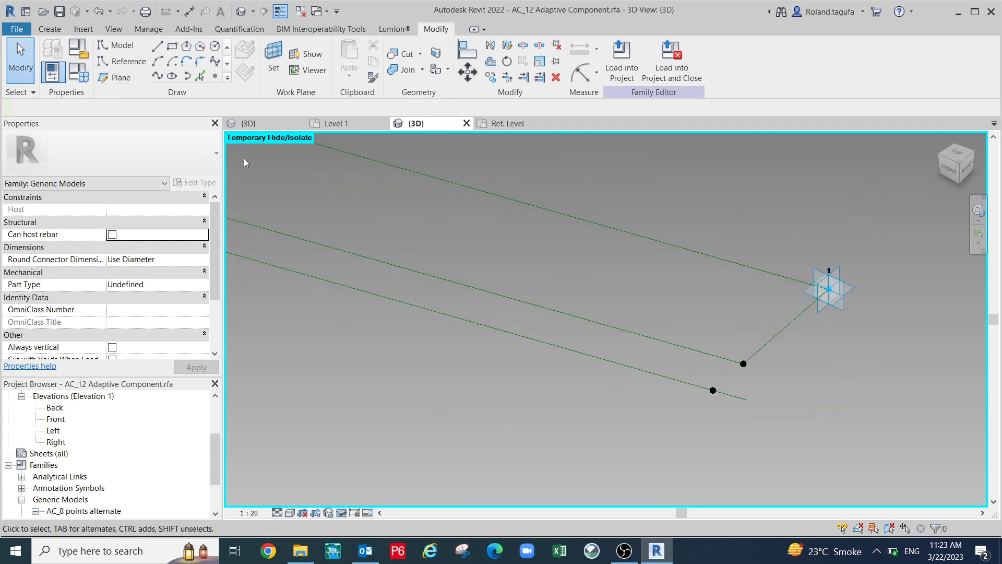
{"action": "left_click", "coordinate": [118, 62]}
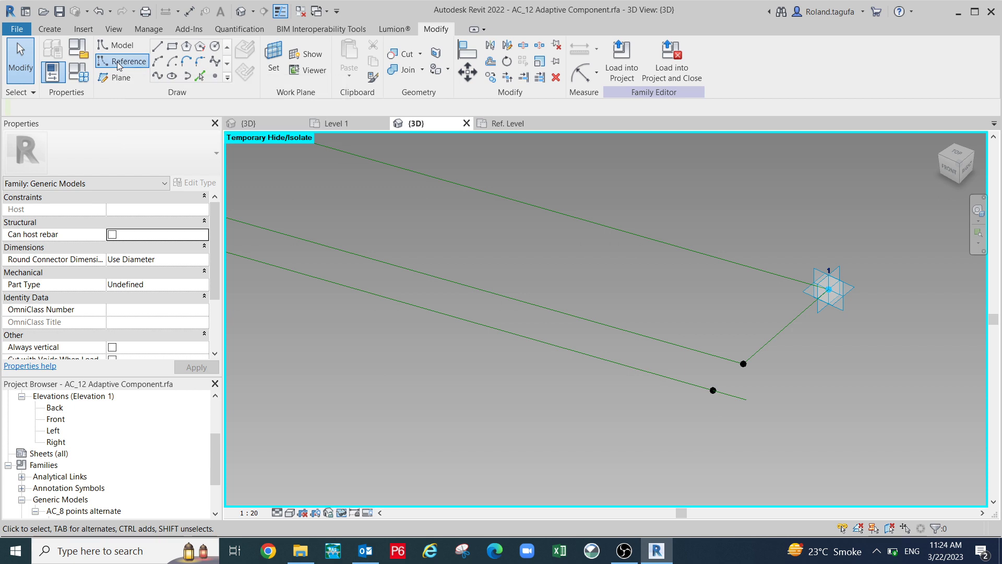
{"action": "left_click", "coordinate": [214, 77]}
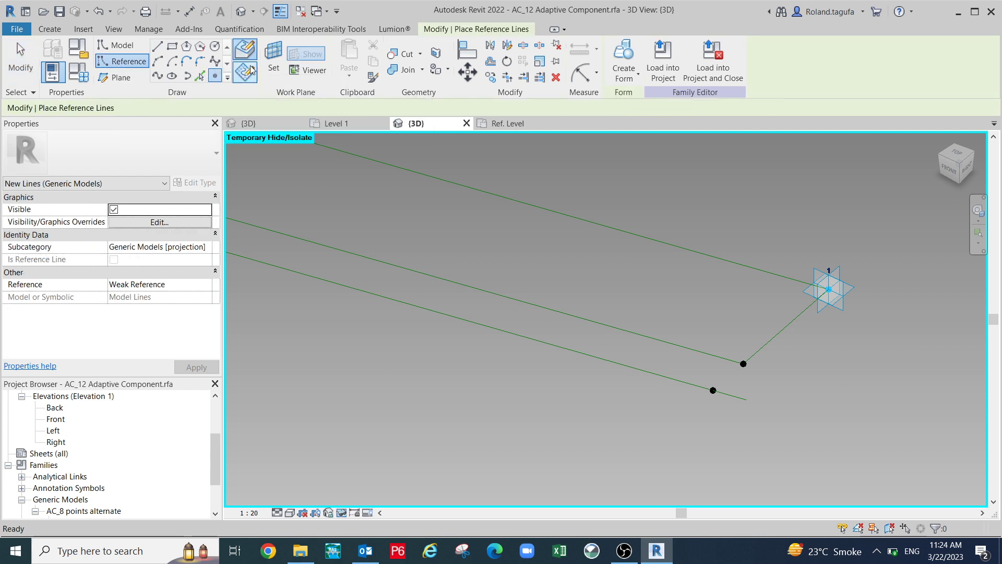
{"action": "key", "text": "w"}
{"action": "key", "text": "p"}
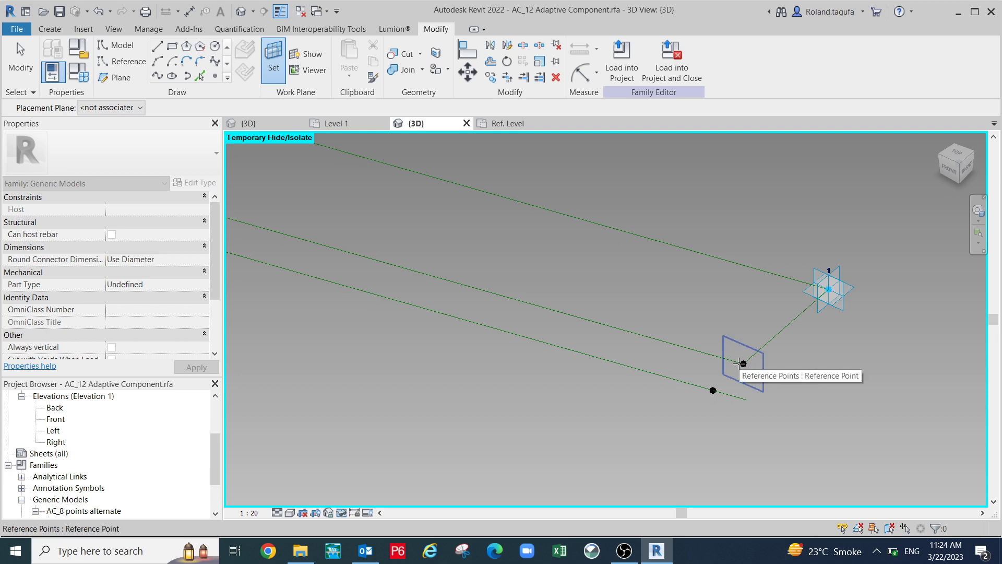
{"action": "key", "text": "Tab"}
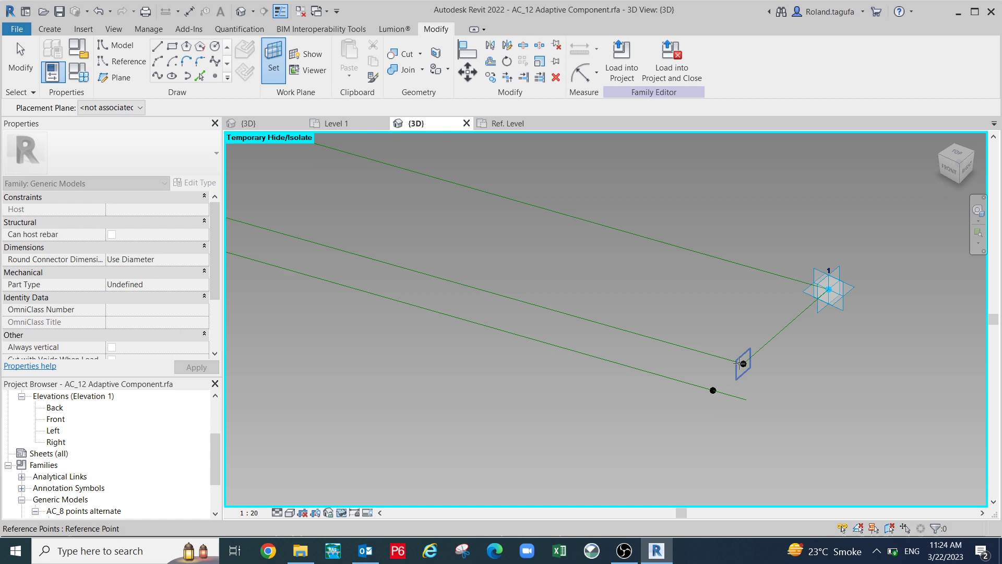
{"action": "left_click", "coordinate": [742, 363]}
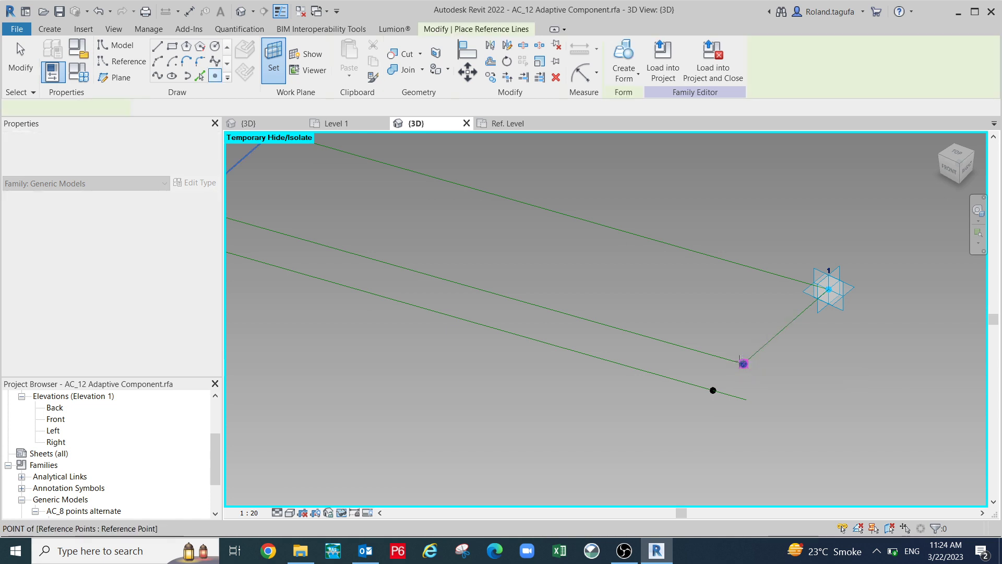
{"action": "left_click", "coordinate": [741, 362]}
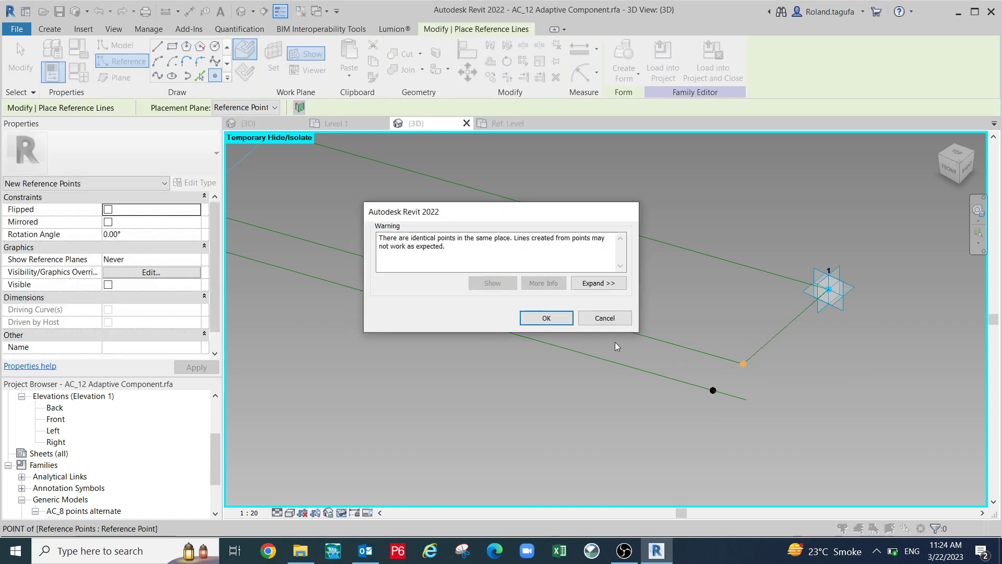
{"action": "left_click", "coordinate": [546, 319]}
Set the work plane on the nearer offset reference point beside adaptive point 2 and place a new reference point over it.
{"action": "middle_click_drag", "start_coordinate": [695, 369], "coordinate": [911, 457]}
{"action": "middle_click_drag", "start_coordinate": [559, 369], "coordinate": [629, 397]}
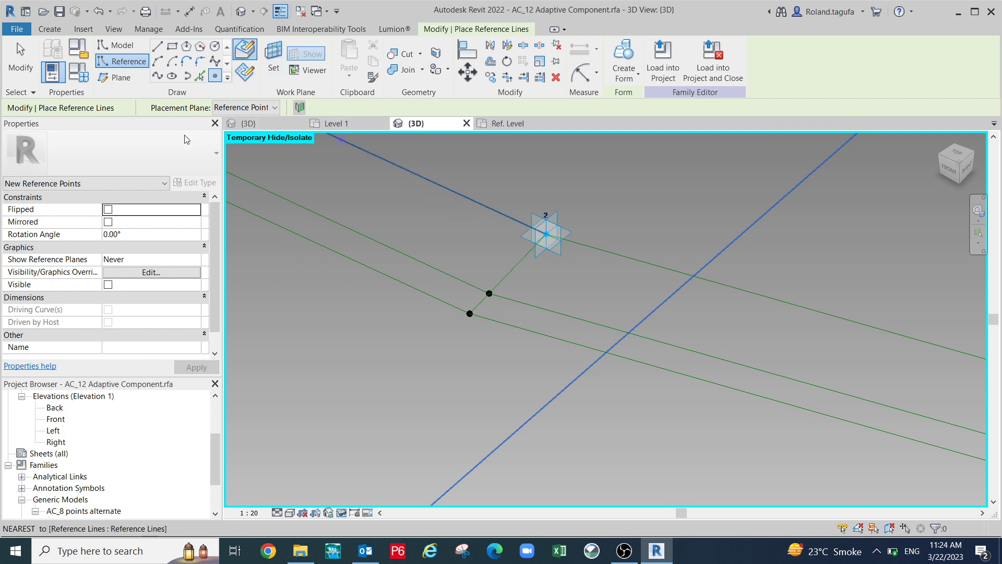
{"action": "key", "text": "Escape"}
{"action": "key", "text": "Escape"}
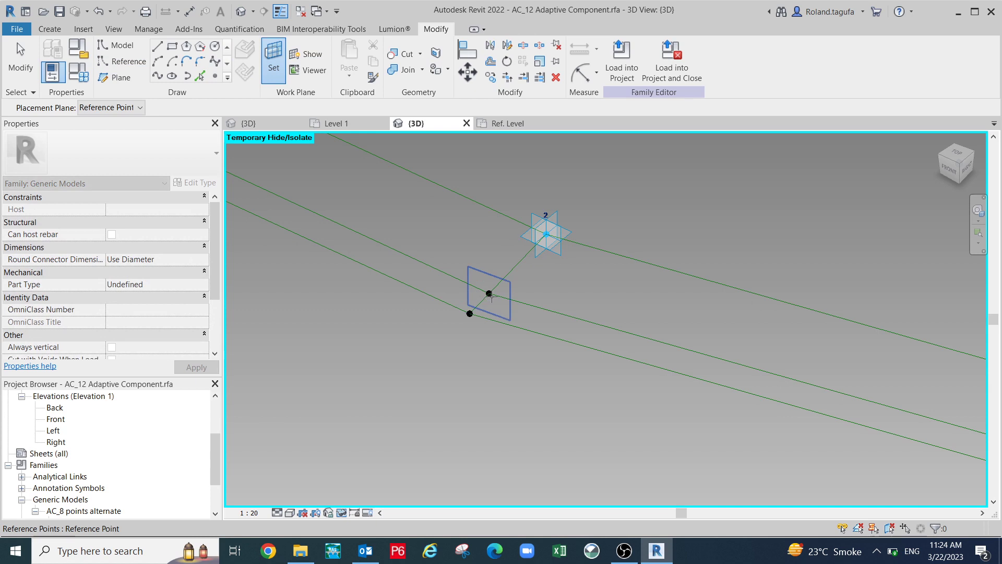
{"action": "left_click", "coordinate": [491, 296]}
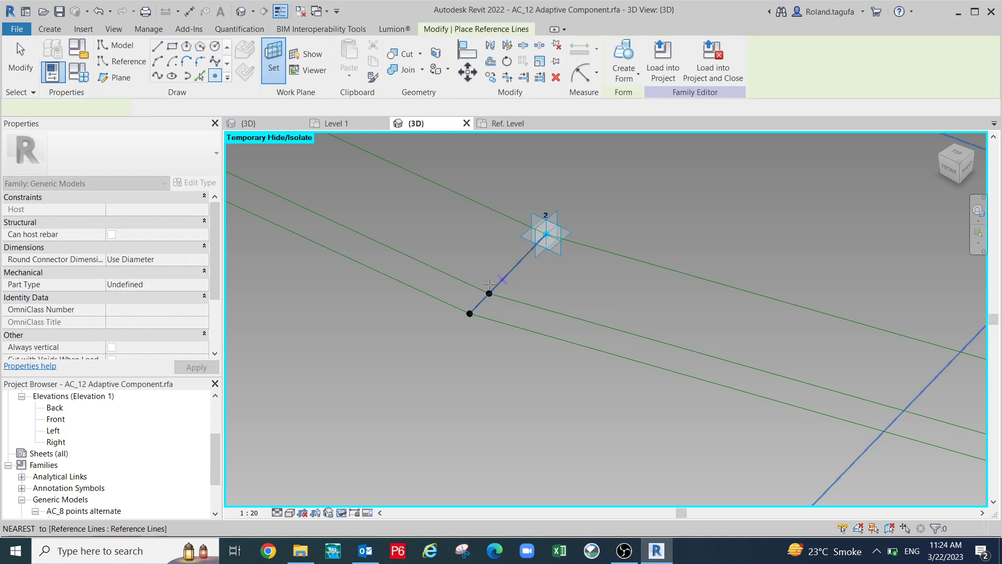
{"action": "left_click", "coordinate": [520, 296]}
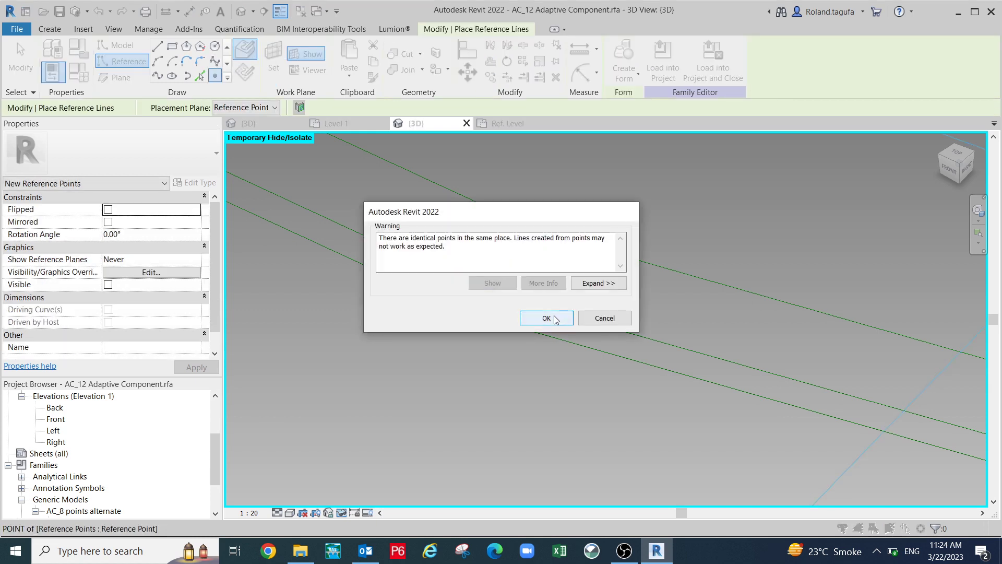
{"action": "left_click", "coordinate": [546, 318]}
{"action": "scroll", "coordinate": [527, 349], "scroll_direction": "up", "scroll_amount": 5}
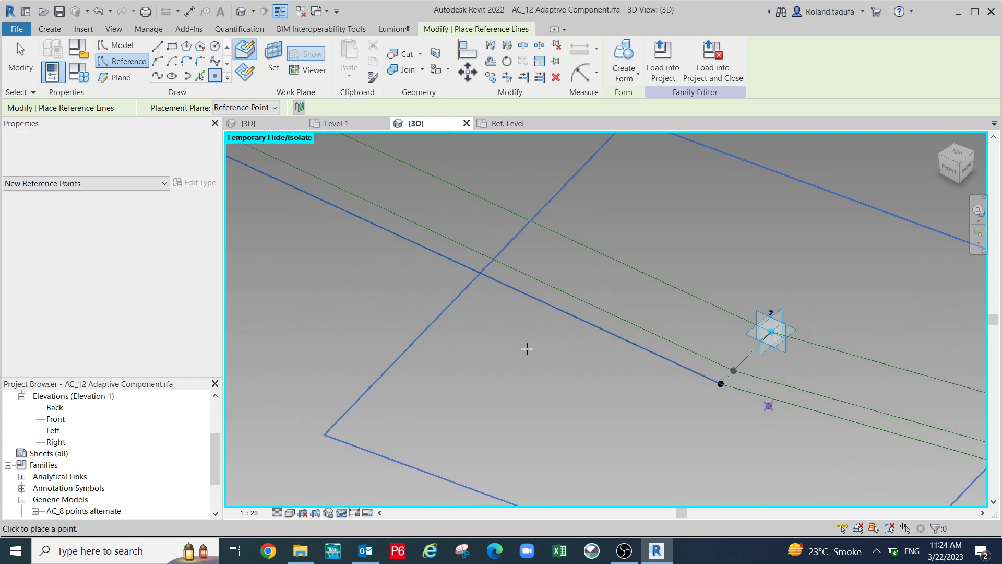
Set the work plane on the nearer offset reference point beside adaptive point 3 and place a new reference point over it.
{"action": "scroll", "coordinate": [519, 340], "scroll_direction": "down", "scroll_amount": 1}
{"action": "middle_click_drag", "start_coordinate": [639, 350], "coordinate": [791, 388]}
{"action": "middle_click_drag", "start_coordinate": [397, 254], "coordinate": [476, 311]}
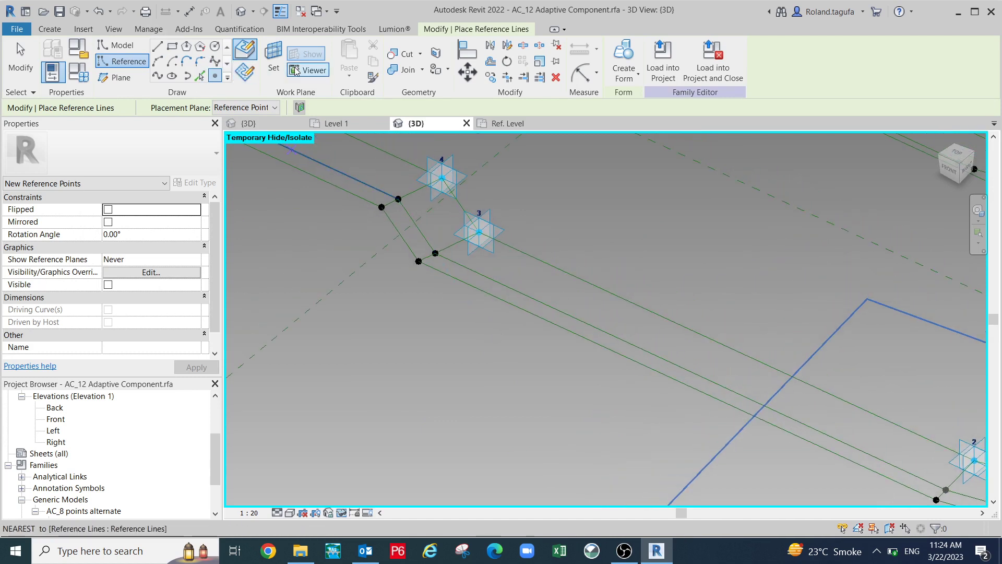
{"action": "left_click", "coordinate": [275, 67]}
{"action": "scroll", "coordinate": [437, 254], "scroll_direction": "up", "scroll_amount": 2}
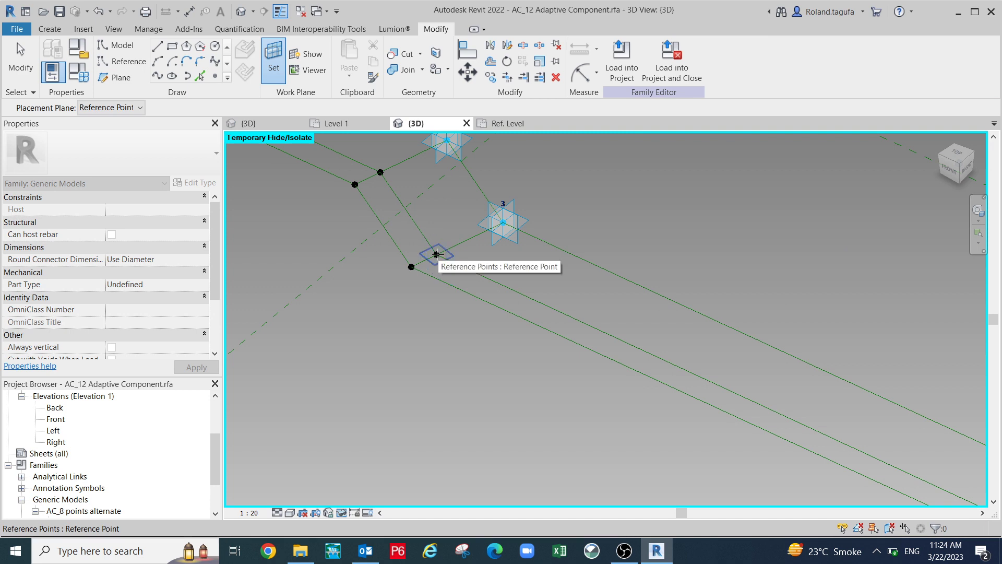
{"action": "left_click", "coordinate": [437, 255]}
{"action": "left_click", "coordinate": [437, 255]}
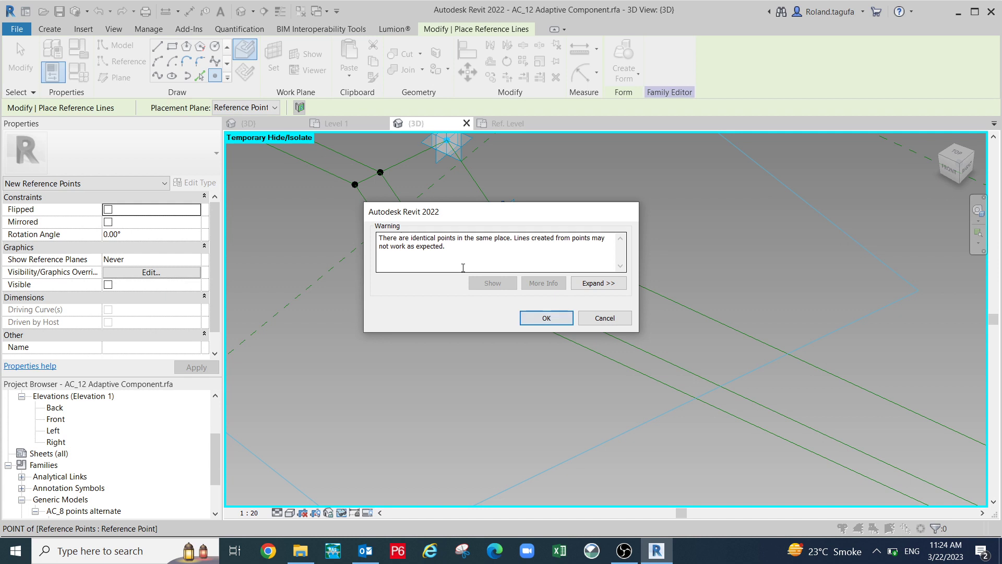
{"action": "left_click", "coordinate": [546, 317]}
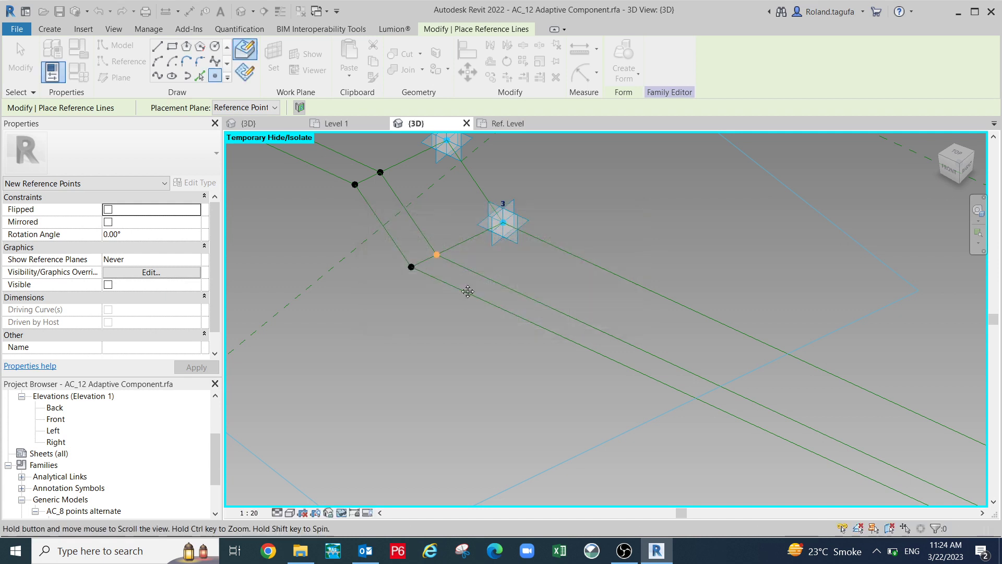
Set the work plane at the nearer offset reference point beside adaptive point 4.
{"action": "middle_click_drag", "start_coordinate": [428, 273], "coordinate": [584, 363]}
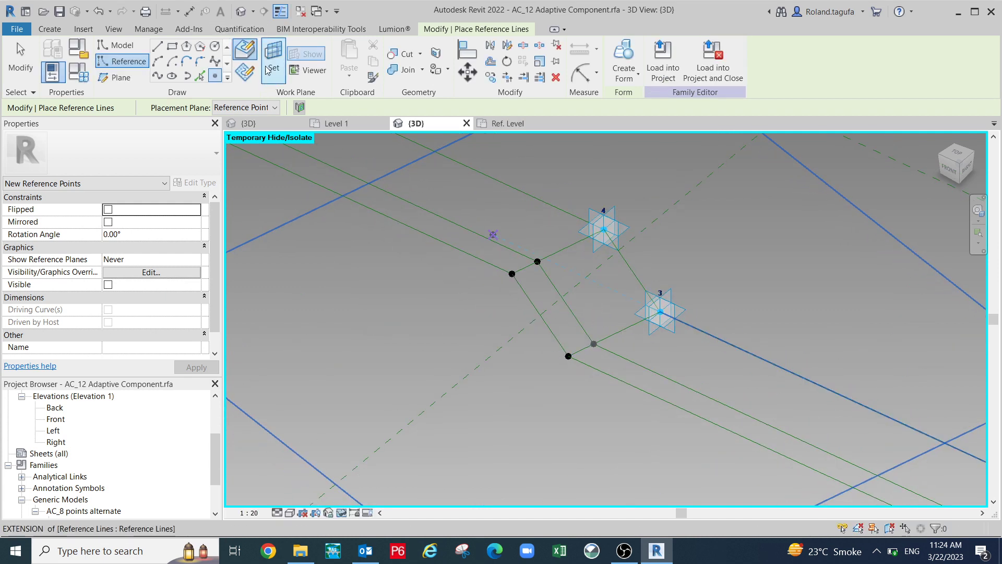
{"action": "left_click", "coordinate": [271, 69]}
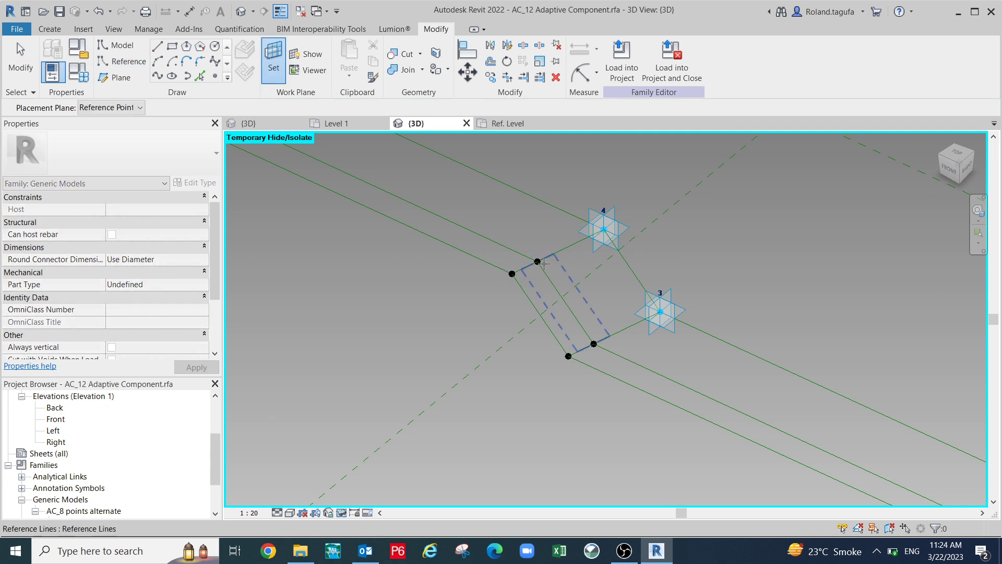
{"action": "left_click", "coordinate": [545, 258]}
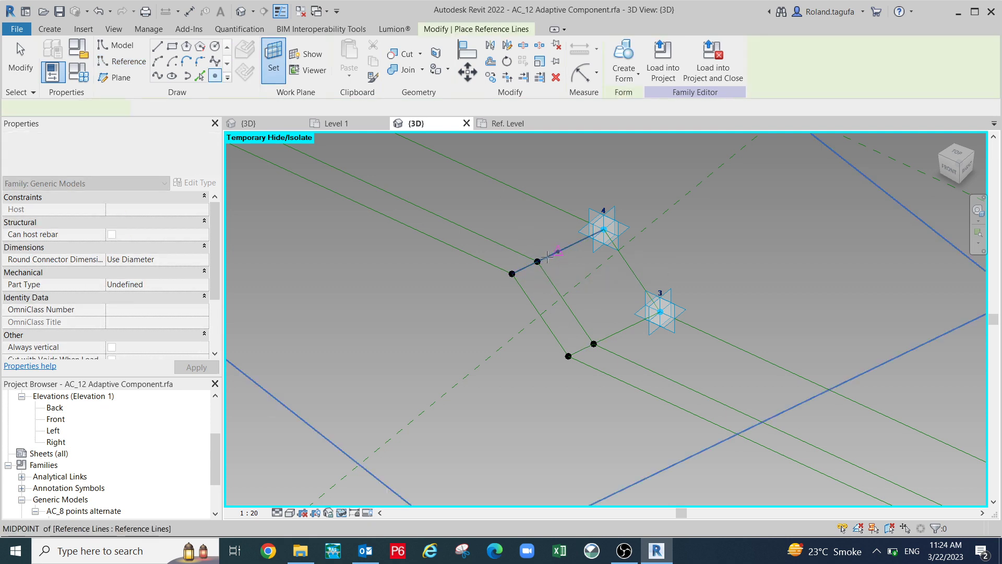
Set the work plane on the nearer offset reference point beside adaptive point 5 and place a new reference point over it.
{"action": "scroll", "coordinate": [645, 302], "scroll_direction": "down", "scroll_amount": 2}
{"action": "middle_click_drag", "start_coordinate": [598, 282], "coordinate": [682, 338]}
{"action": "scroll", "coordinate": [486, 230], "scroll_direction": "up", "scroll_amount": 2}
{"action": "scroll", "coordinate": [483, 230], "scroll_direction": "up", "scroll_amount": 4}
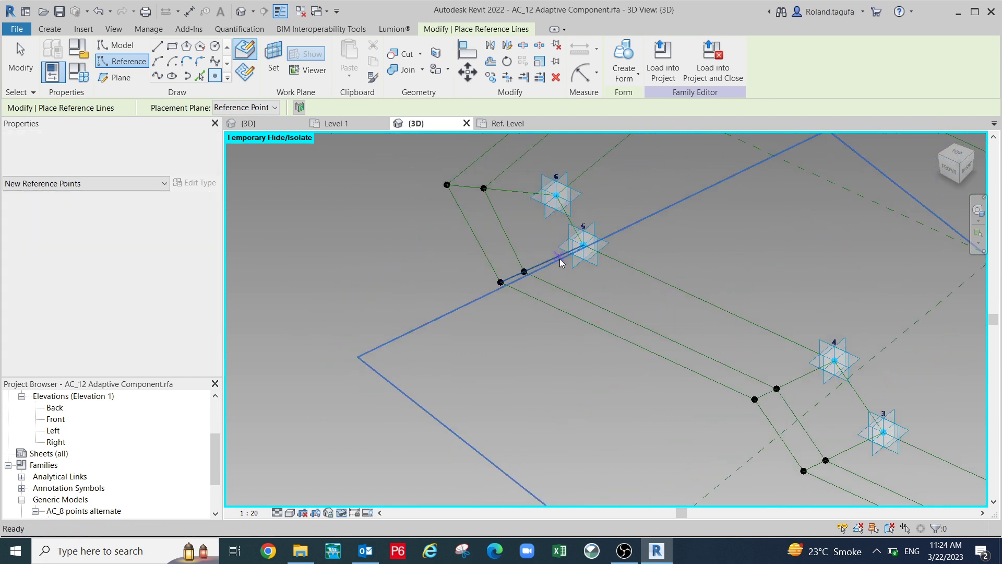
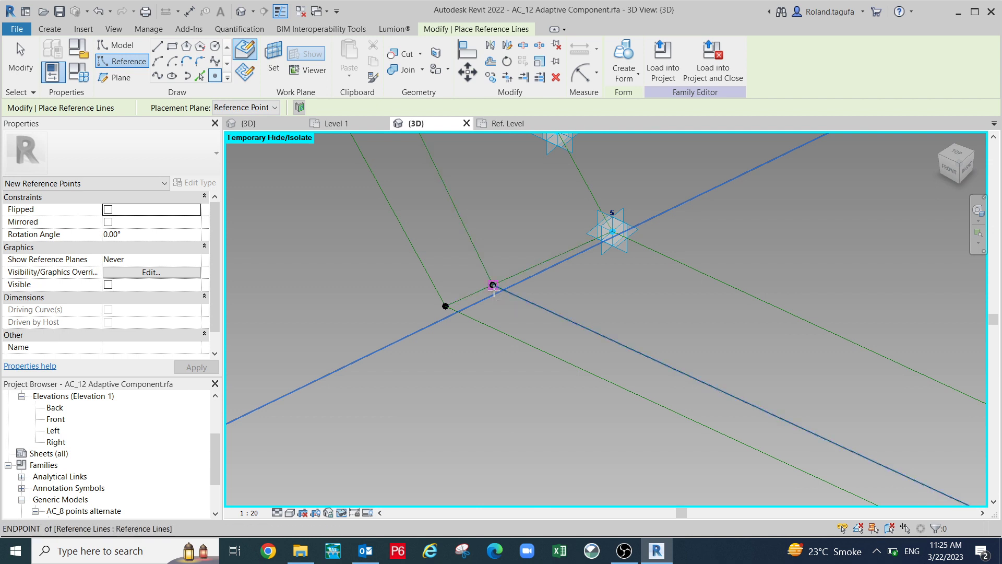
{"action": "left_click", "coordinate": [274, 68]}
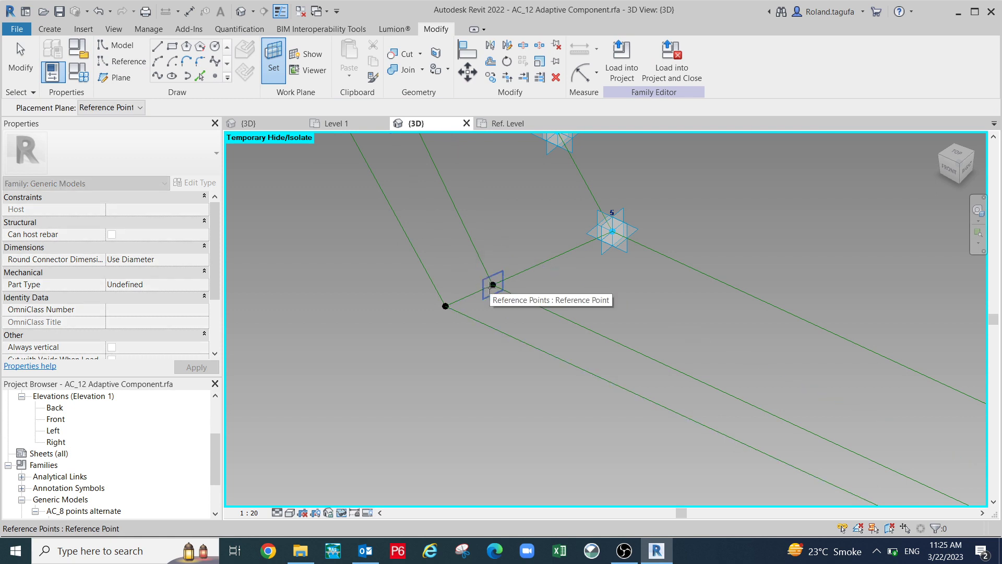
{"action": "left_click", "coordinate": [492, 285]}
{"action": "left_click", "coordinate": [493, 285]}
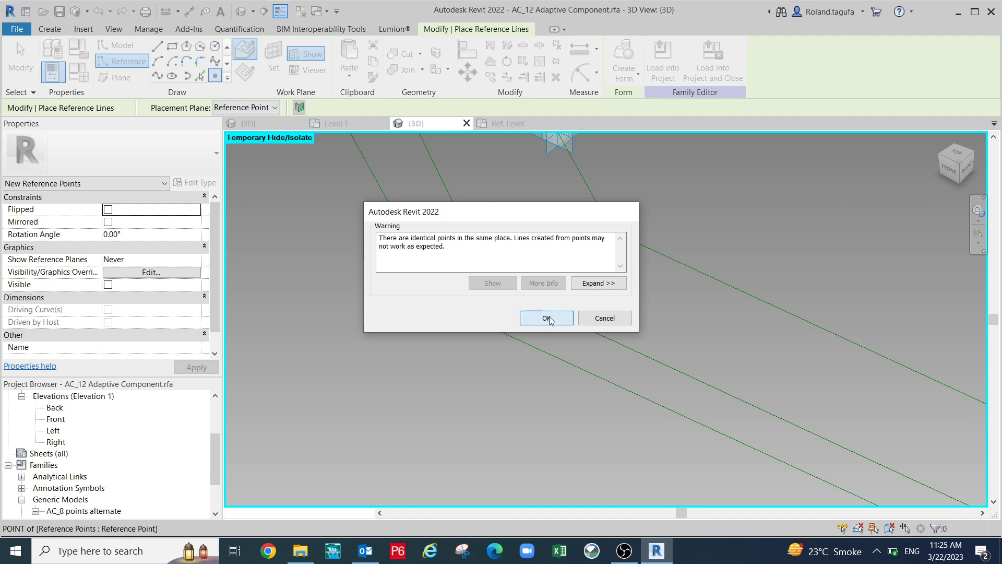
{"action": "left_click", "coordinate": [548, 319]}
Set the work plane on the nearer offset reference point beside adaptive point 6 and place a new reference point over it.
{"action": "scroll", "coordinate": [552, 306], "scroll_direction": "down", "scroll_amount": 3}
{"action": "middle_click_drag", "start_coordinate": [552, 306], "coordinate": [574, 341]}
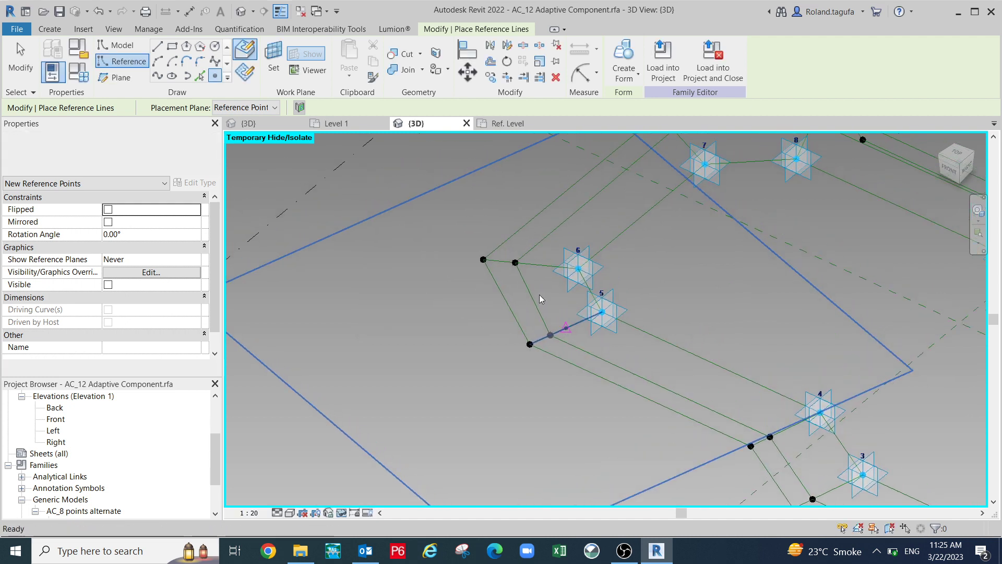
{"action": "scroll", "coordinate": [521, 262], "scroll_direction": "up", "scroll_amount": 3}
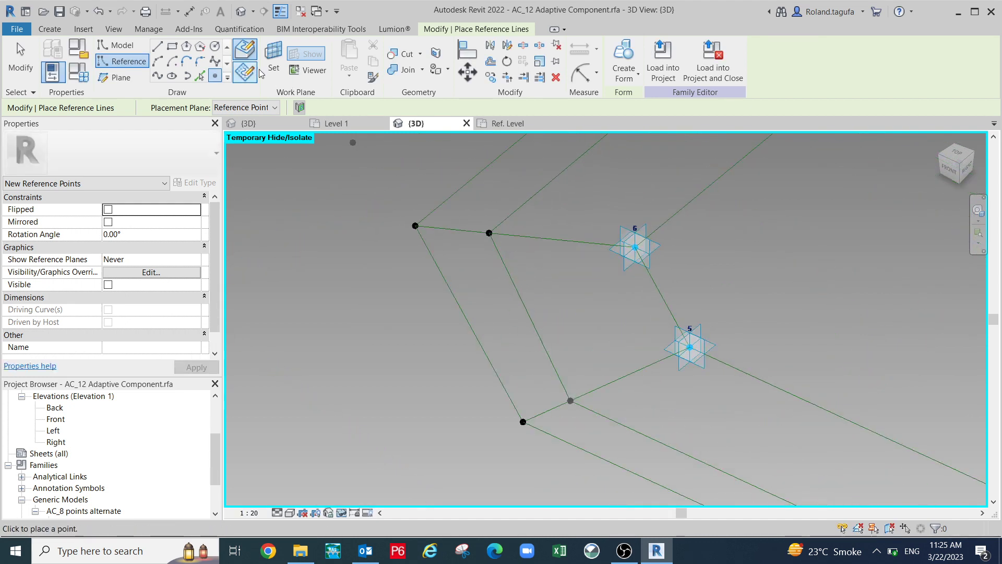
{"action": "key", "text": "Escape"}
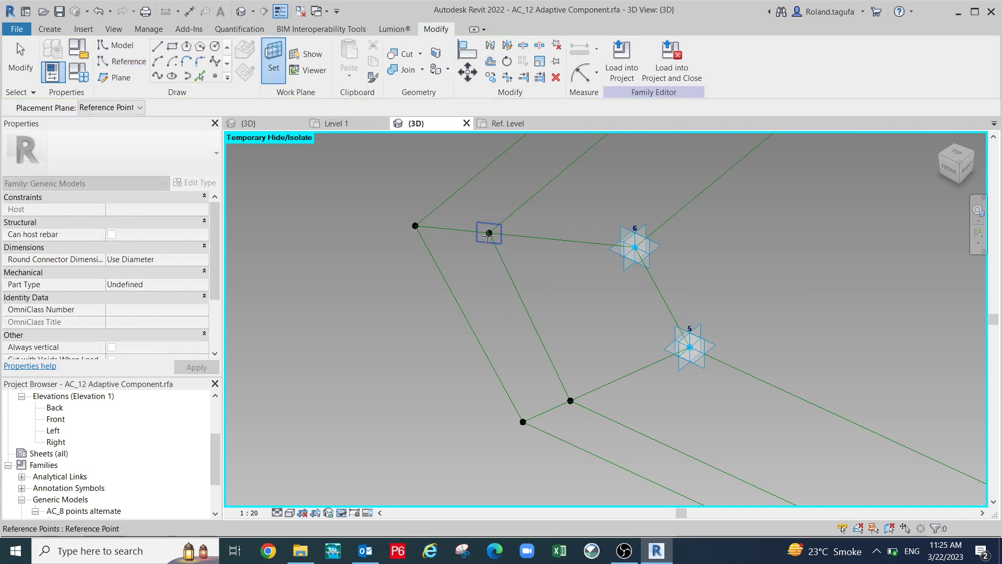
{"action": "middle_click_drag", "start_coordinate": [508, 286], "coordinate": [495, 216], "text": "shift"}
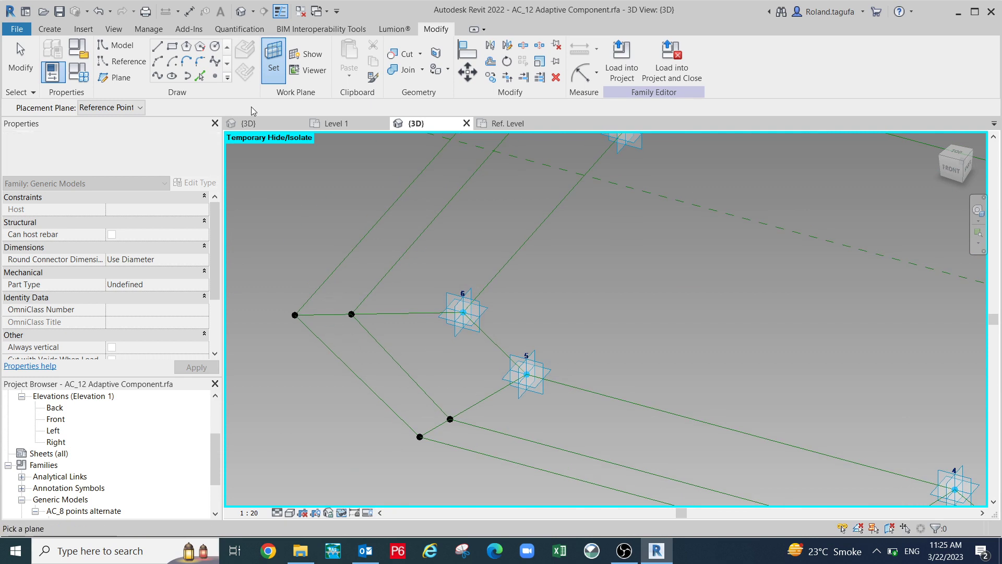
{"action": "left_click", "coordinate": [272, 74]}
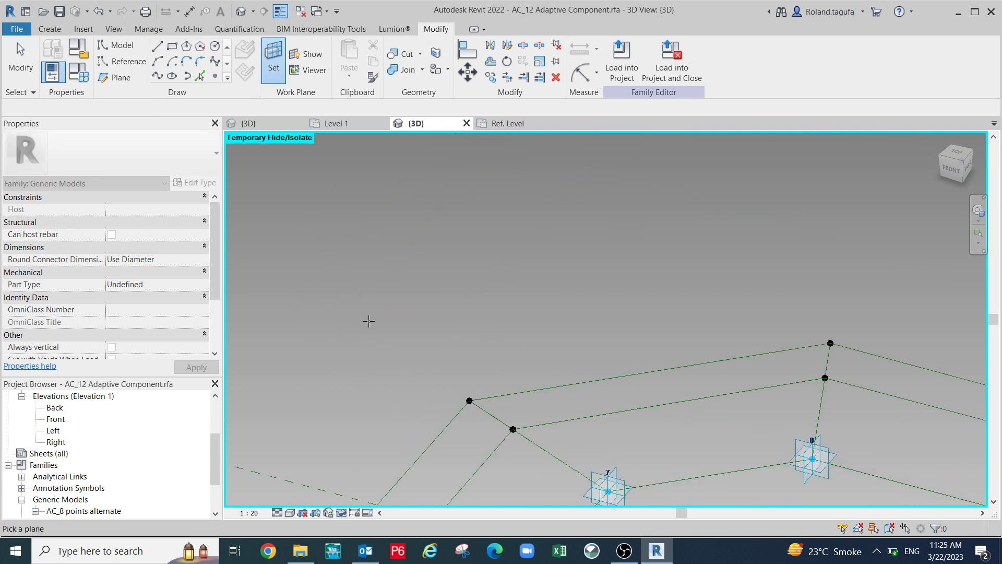
{"action": "scroll", "coordinate": [395, 326], "scroll_direction": "down", "scroll_amount": 2}
{"action": "middle_click_drag", "start_coordinate": [396, 331], "coordinate": [404, 226]}
{"action": "middle_click_drag", "start_coordinate": [395, 407], "coordinate": [418, 246]}
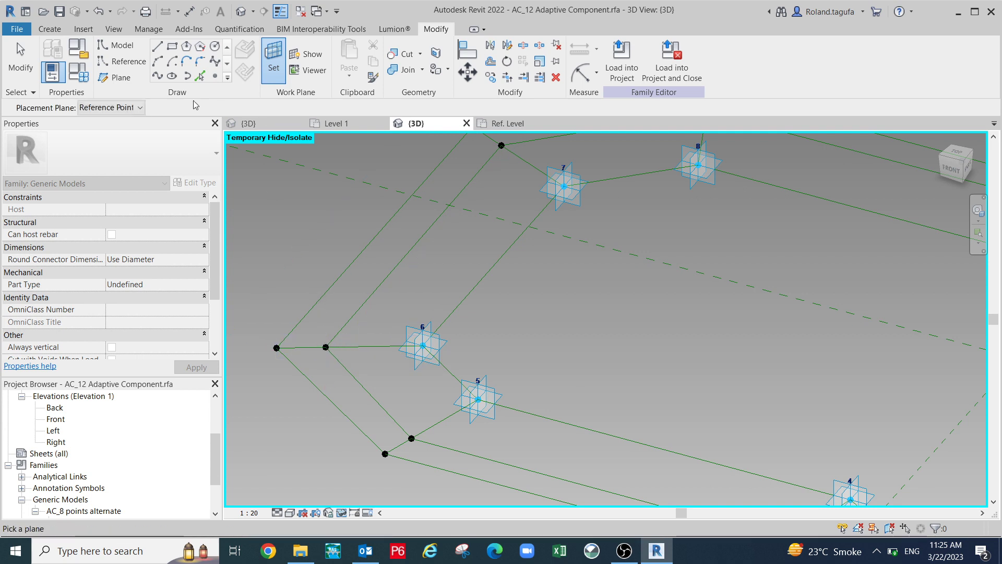
{"action": "left_click", "coordinate": [216, 76]}
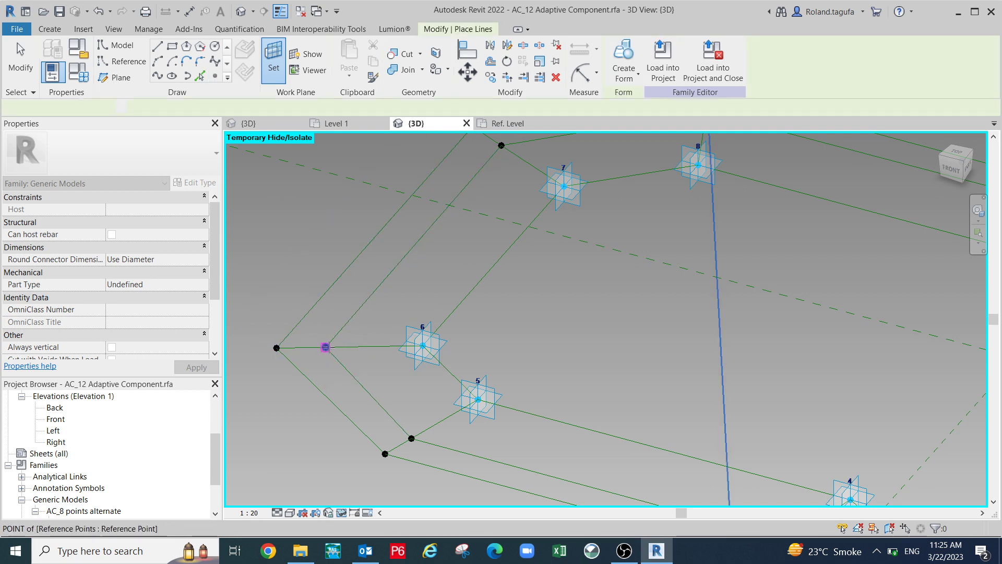
{"action": "left_click", "coordinate": [347, 346]}
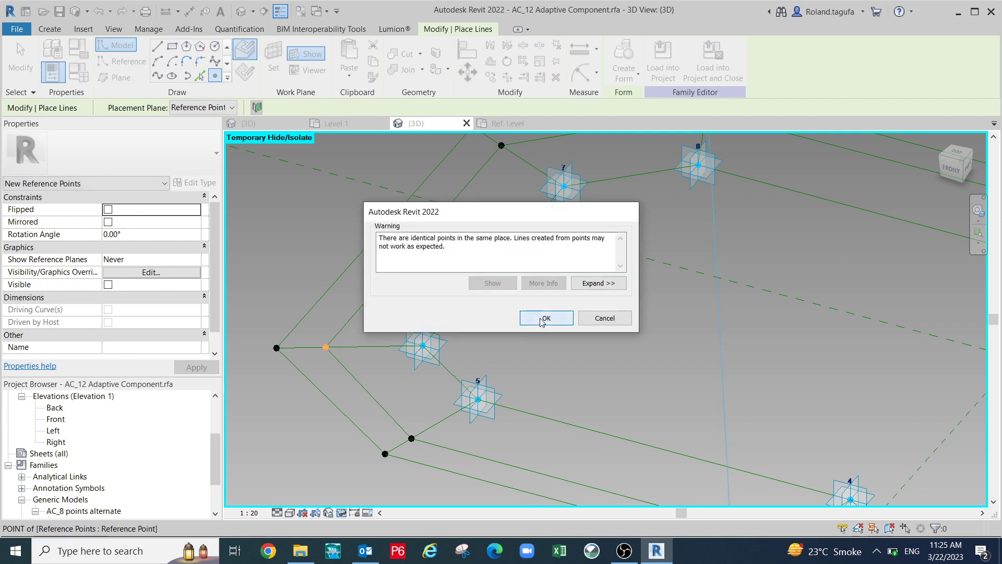
{"action": "left_click", "coordinate": [541, 321]}
Set the work plane on the nearer offset reference point beside adaptive point 7.
{"action": "middle_click_drag", "start_coordinate": [506, 358], "coordinate": [579, 219], "text": "shift"}
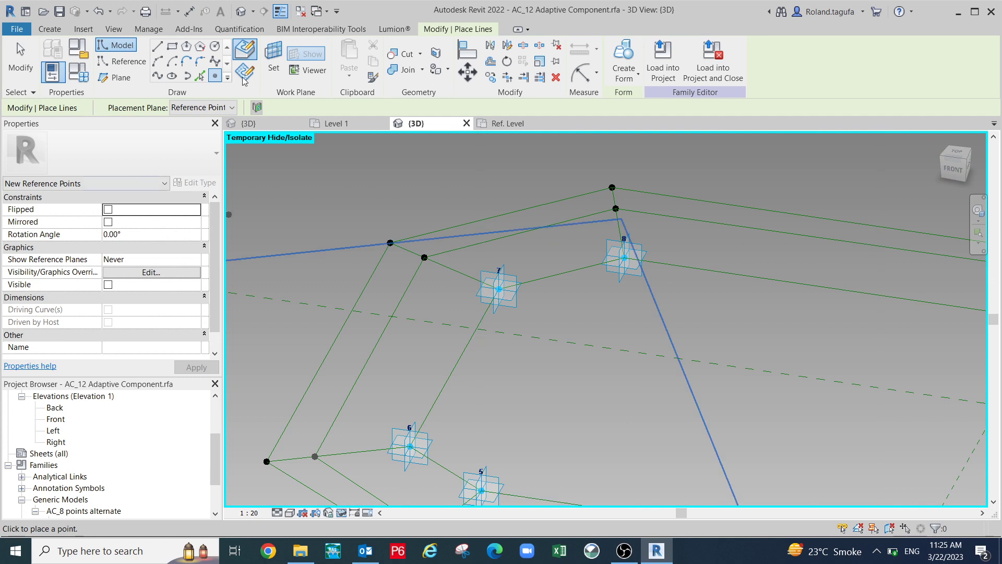
{"action": "left_click", "coordinate": [270, 57]}
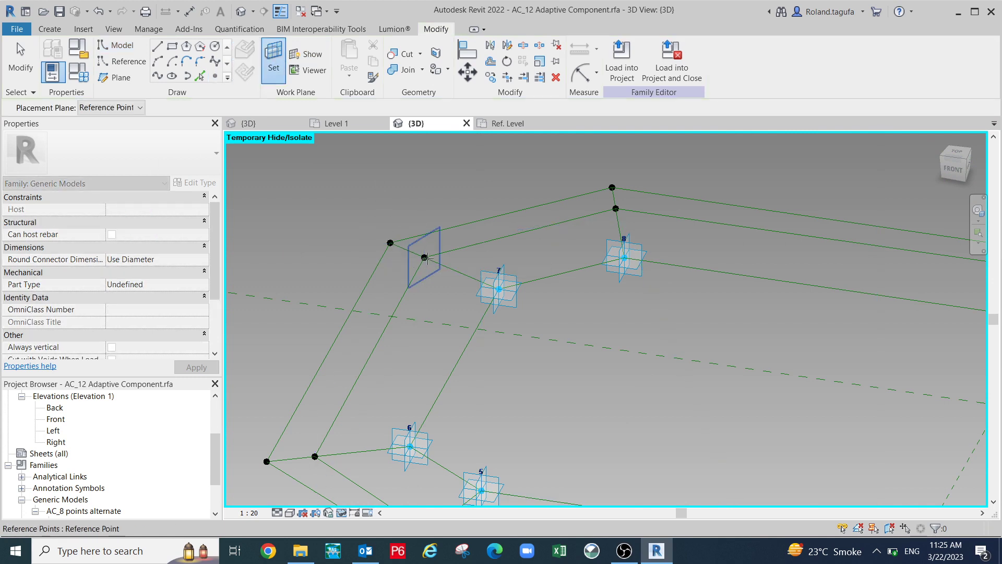
Set the horizontal plane of the middle reference point at adaptive point 7 as work plane and place a coincident reference point there.
{"action": "key", "text": "Tab"}
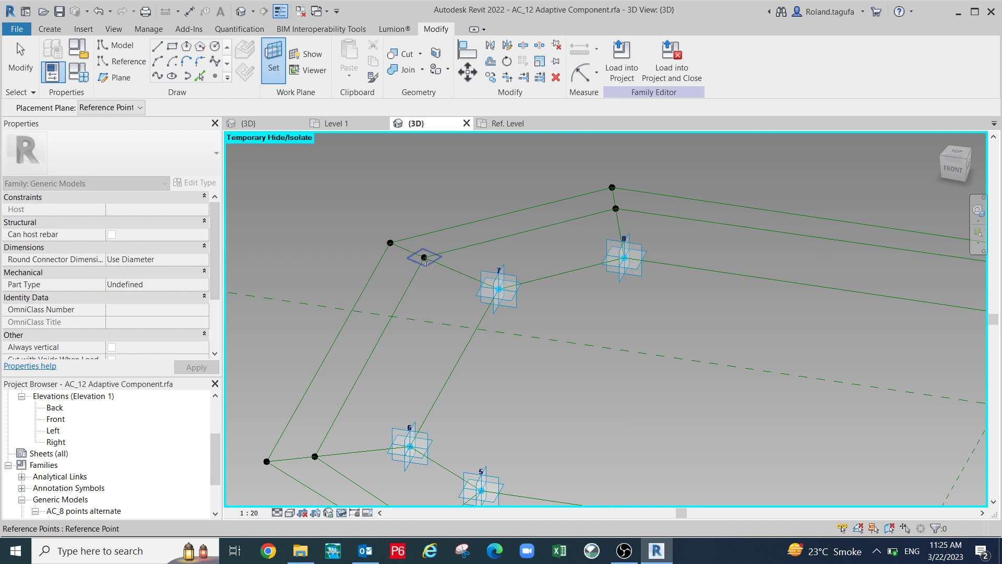
{"action": "left_click", "coordinate": [425, 258]}
{"action": "left_click", "coordinate": [425, 258]}
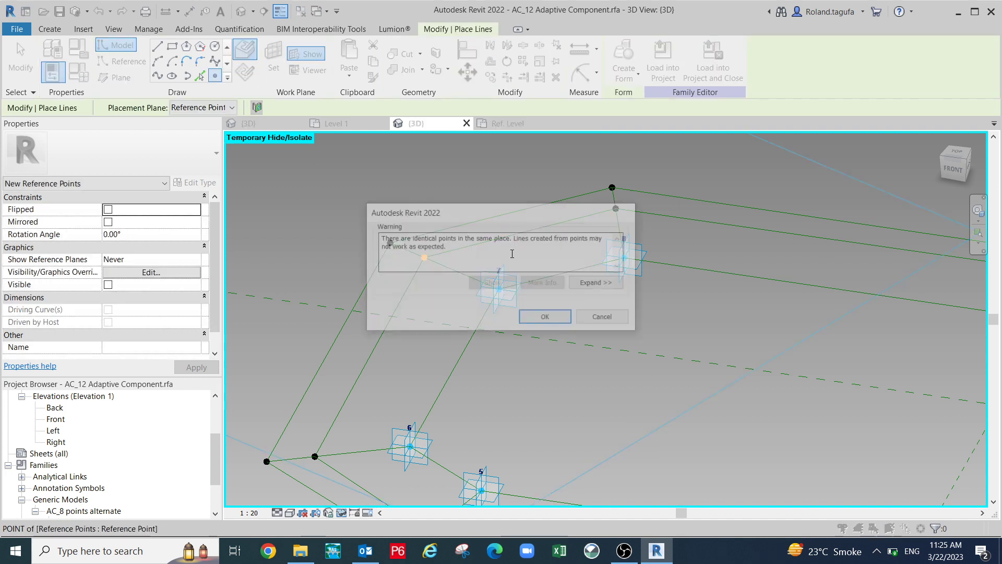
{"action": "left_click", "coordinate": [546, 318]}
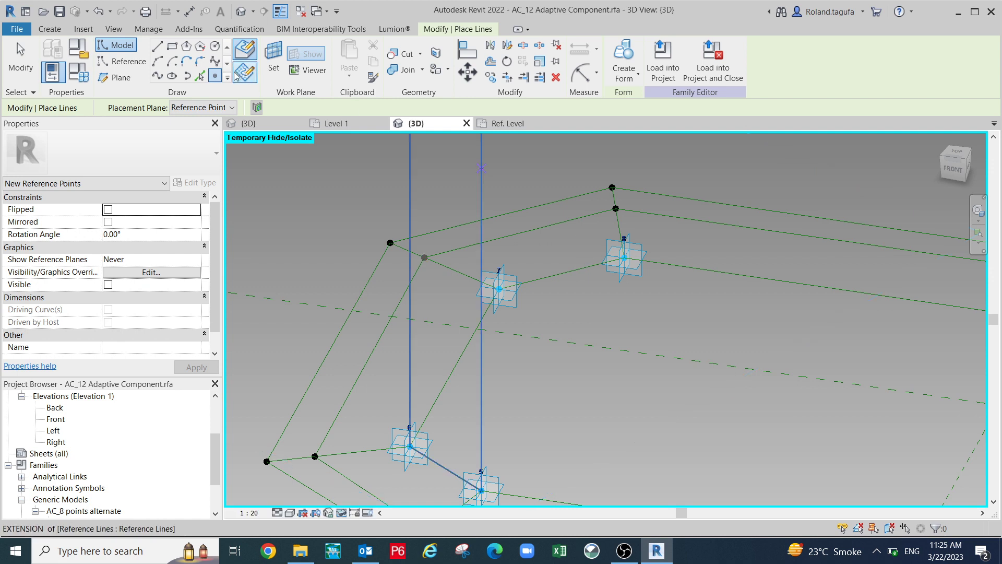
Host a new reference point on the horizontal plane of the middle reference point at adaptive point 8.
{"action": "left_click", "coordinate": [269, 63]}
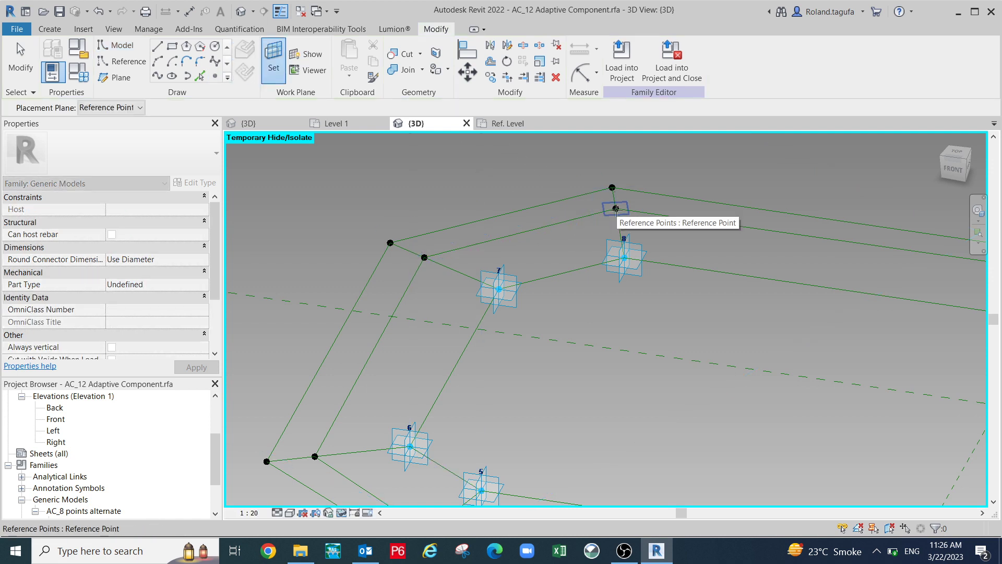
{"action": "left_click", "coordinate": [616, 209]}
{"action": "left_click", "coordinate": [616, 208]}
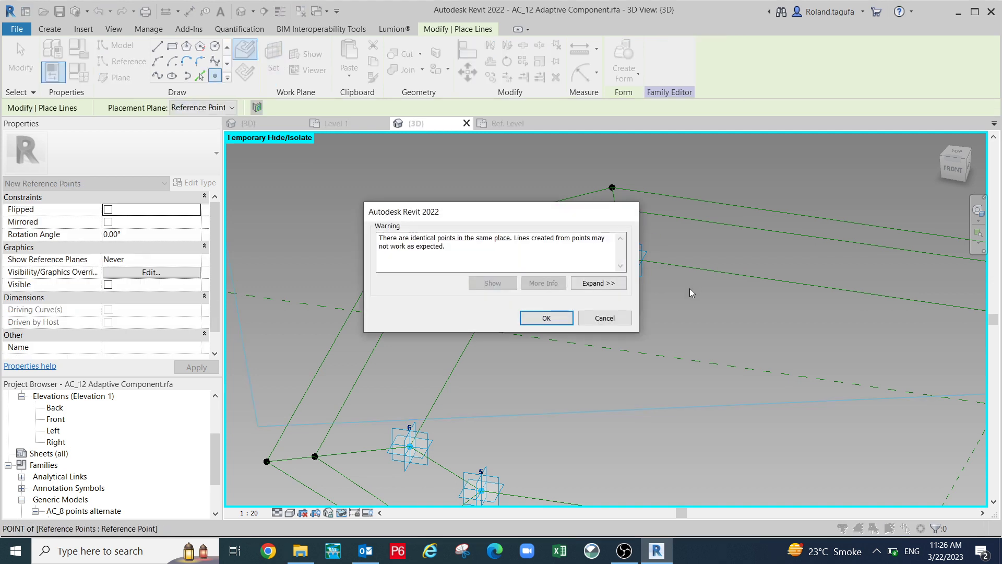
{"action": "left_click", "coordinate": [546, 317]}
Host a new reference point on the horizontal plane of the middle reference point at adaptive point 9.
{"action": "scroll", "coordinate": [621, 304], "scroll_direction": "down", "scroll_amount": 2}
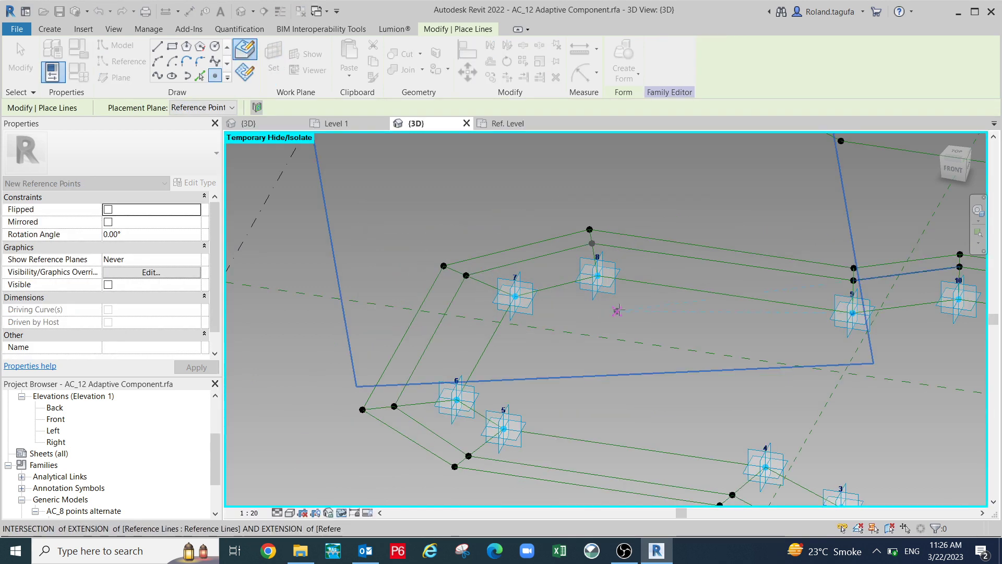
{"action": "middle_click_drag", "start_coordinate": [620, 303], "coordinate": [506, 184], "text": "shift"}
{"action": "scroll", "coordinate": [589, 374], "scroll_direction": "up", "scroll_amount": 1}
{"action": "middle_click_drag", "start_coordinate": [623, 376], "coordinate": [655, 357], "text": "shift"}
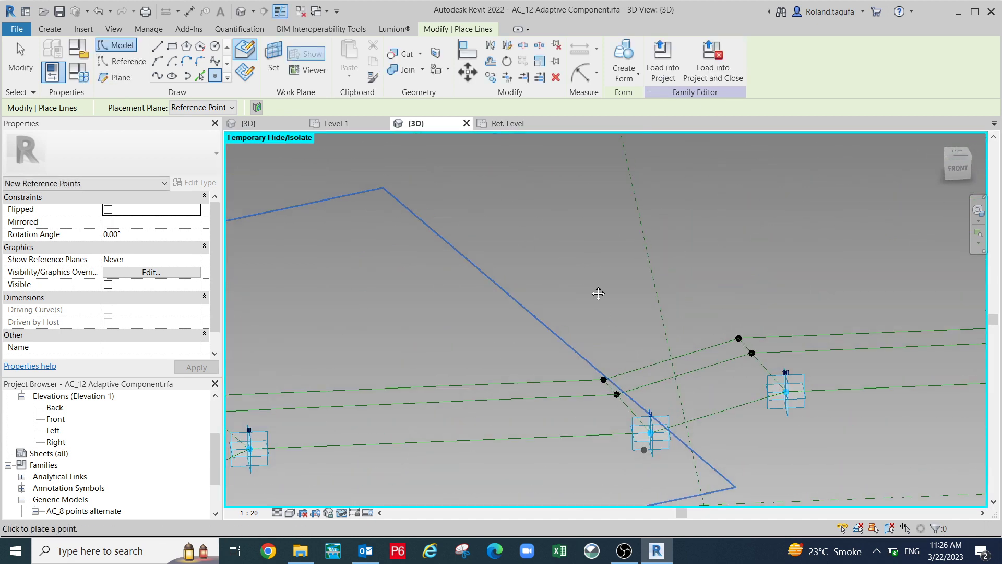
{"action": "middle_click_drag", "start_coordinate": [598, 293], "coordinate": [536, 184]}
{"action": "scroll", "coordinate": [552, 224], "scroll_direction": "down", "scroll_amount": 1}
{"action": "middle_click_drag", "start_coordinate": [492, 395], "coordinate": [530, 387], "text": "shift"}
{"action": "scroll", "coordinate": [552, 339], "scroll_direction": "up", "scroll_amount": 1}
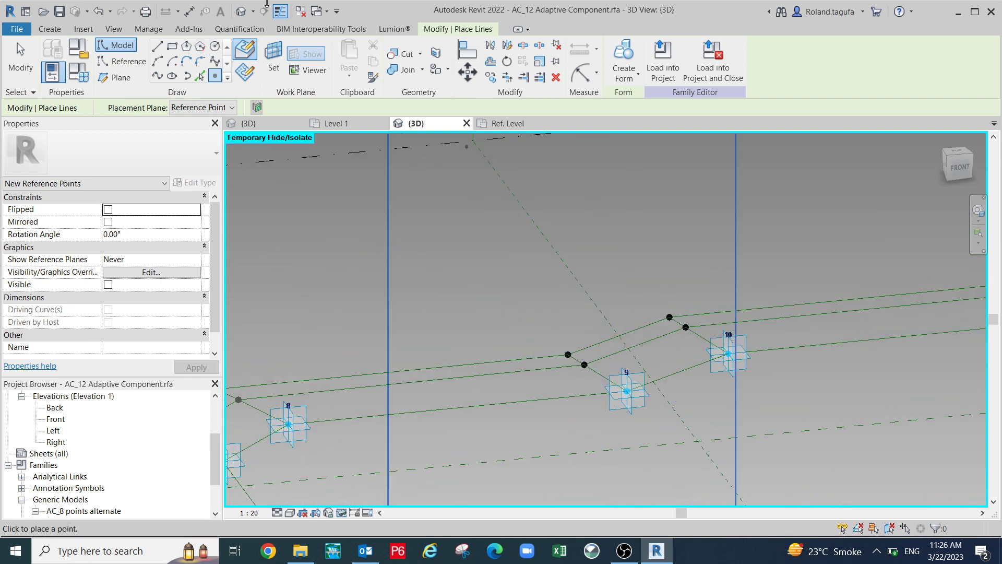
{"action": "left_click", "coordinate": [269, 54]}
{"action": "scroll", "coordinate": [577, 369], "scroll_direction": "up", "scroll_amount": 2}
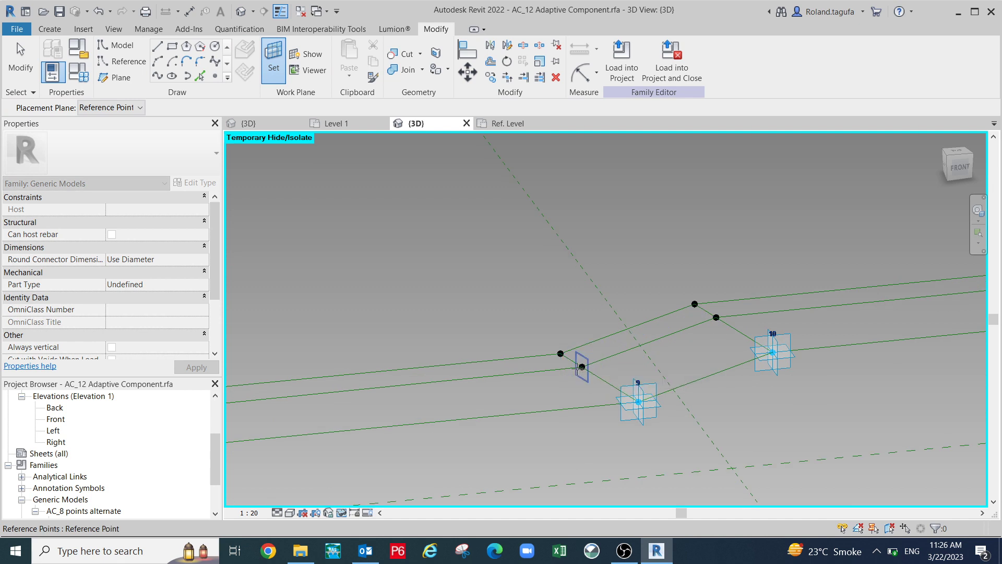
{"action": "left_click", "coordinate": [579, 372]}
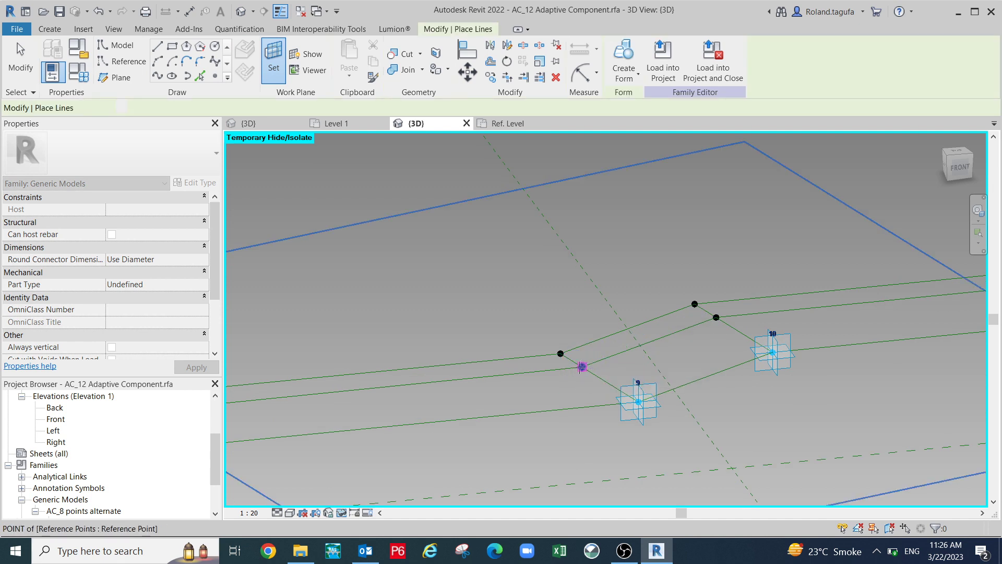
{"action": "left_click", "coordinate": [582, 367]}
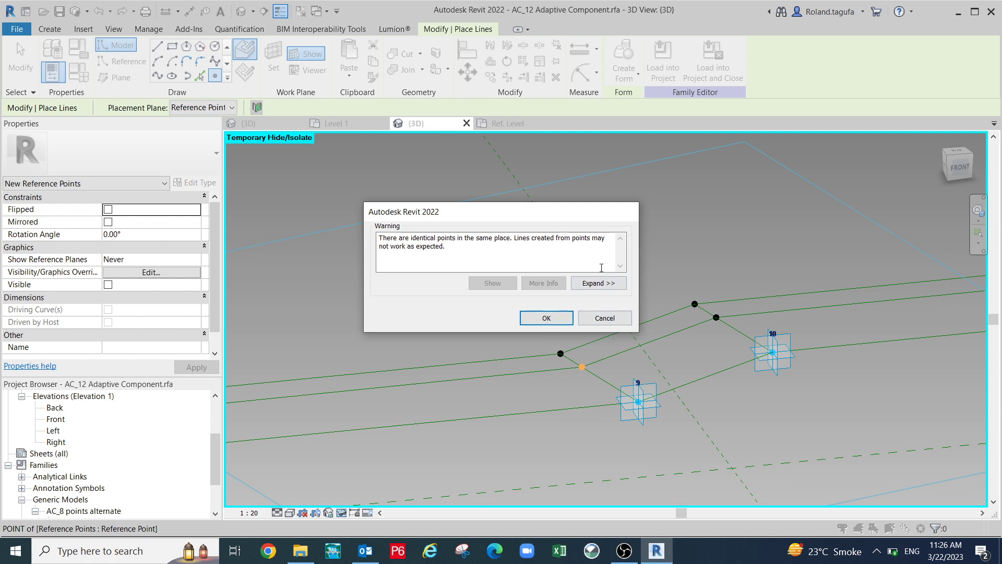
{"action": "left_click", "coordinate": [545, 318]}
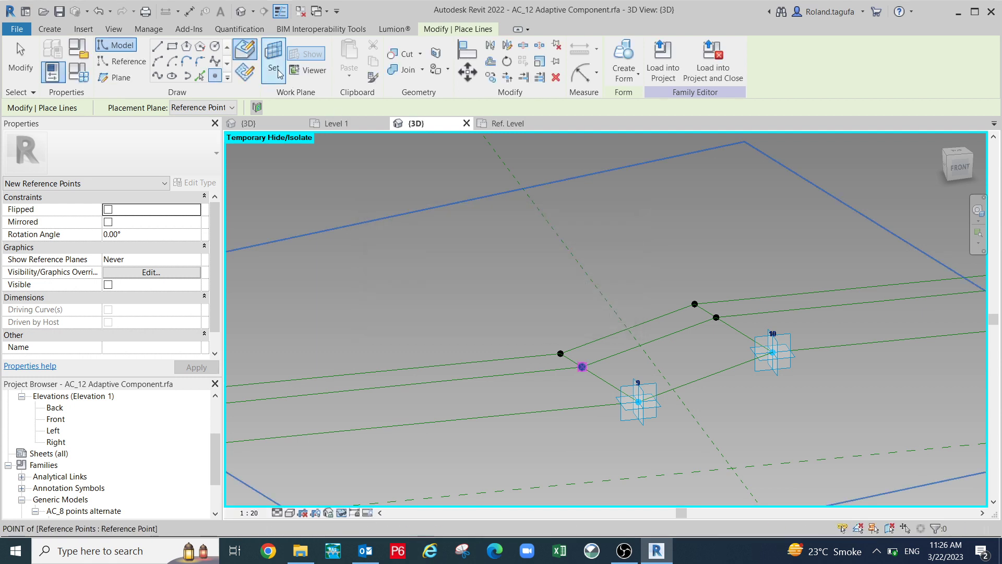
Host a new reference point on the horizontal plane of the middle reference point at adaptive point 10.
{"action": "left_click", "coordinate": [273, 67]}
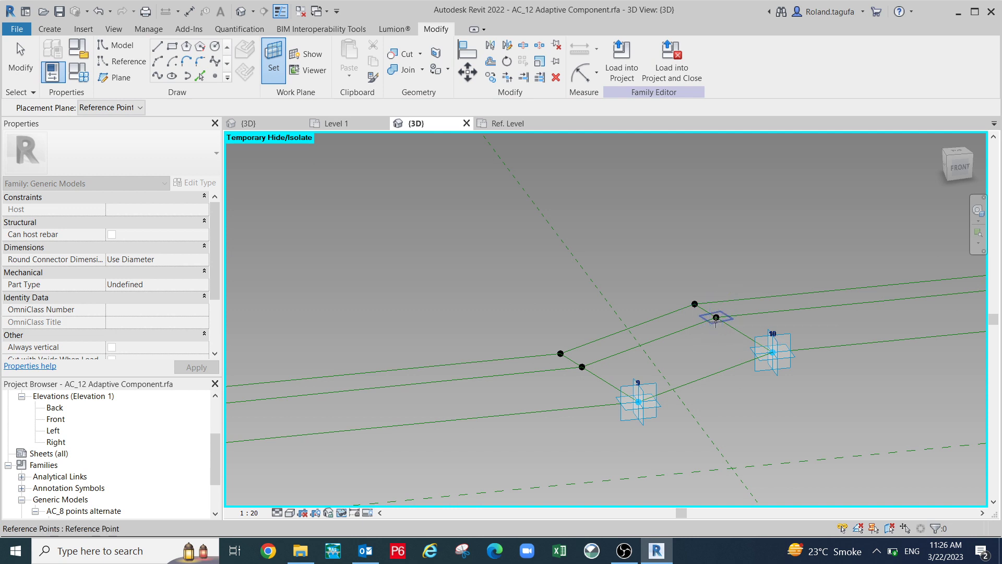
{"action": "left_click", "coordinate": [716, 320]}
{"action": "left_click", "coordinate": [717, 317]}
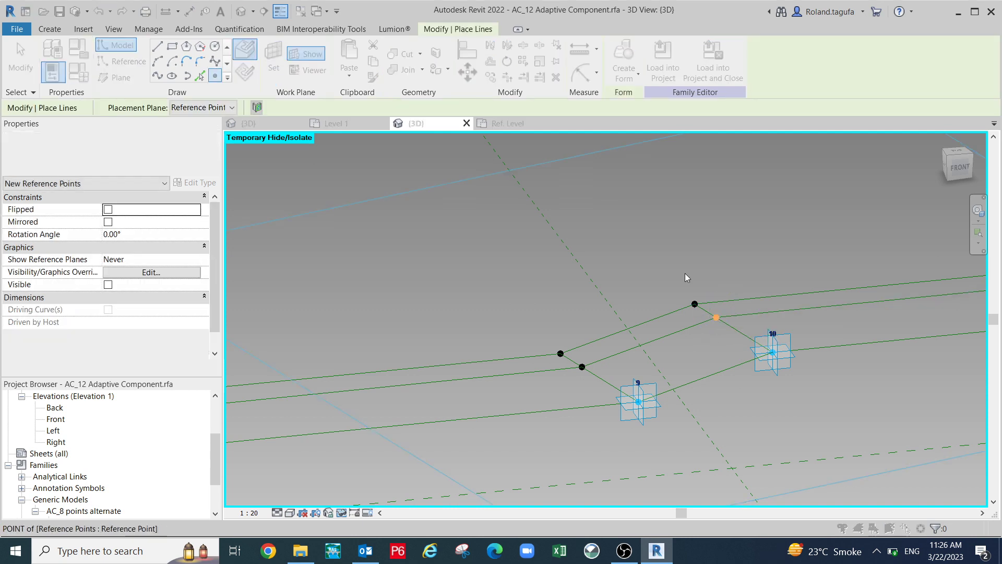
{"action": "left_click", "coordinate": [546, 318]}
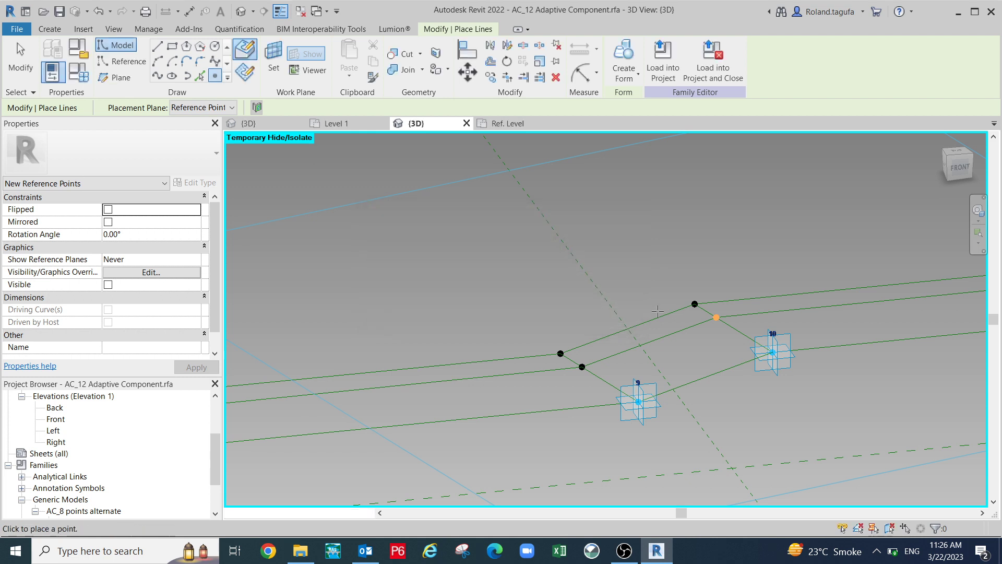
Host a new reference point on the horizontal plane of the middle reference point at adaptive point 11.
{"action": "middle_click_drag", "start_coordinate": [689, 339], "coordinate": [549, 348]}
{"action": "middle_click_drag", "start_coordinate": [648, 355], "coordinate": [461, 378]}
{"action": "scroll", "coordinate": [757, 358], "scroll_direction": "down", "scroll_amount": 1}
{"action": "middle_click_drag", "start_coordinate": [747, 361], "coordinate": [557, 367]}
{"action": "scroll", "coordinate": [713, 356], "scroll_direction": "down", "scroll_amount": 1}
{"action": "middle_click_drag", "start_coordinate": [801, 367], "coordinate": [563, 373]}
{"action": "scroll", "coordinate": [943, 288], "scroll_direction": "up", "scroll_amount": 3}
{"action": "middle_click_drag", "start_coordinate": [919, 301], "coordinate": [758, 337]}
{"action": "scroll", "coordinate": [705, 339], "scroll_direction": "up", "scroll_amount": 2}
{"action": "scroll", "coordinate": [702, 315], "scroll_direction": "up", "scroll_amount": 1}
{"action": "left_click", "coordinate": [272, 61]}
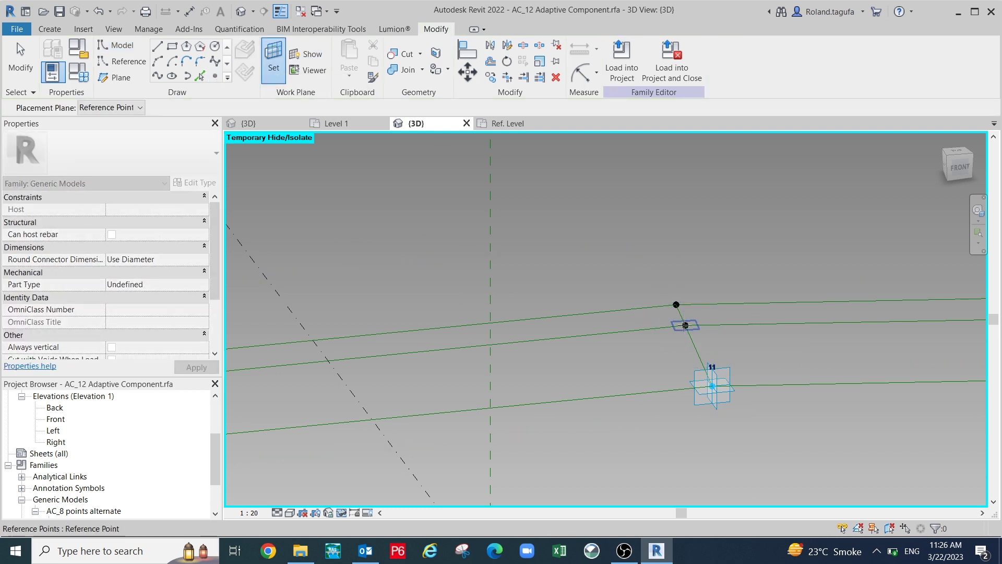
{"action": "left_click", "coordinate": [685, 326]}
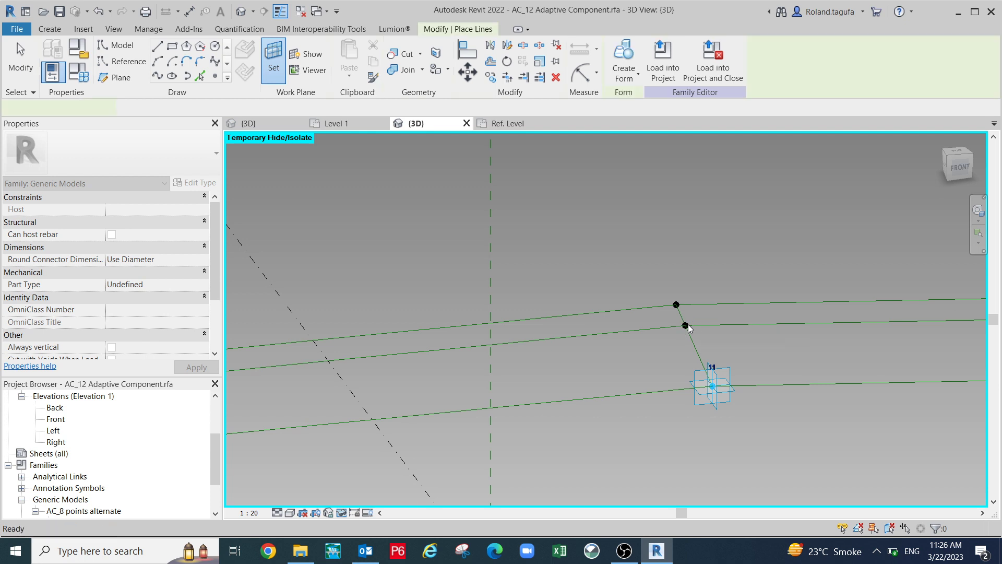
{"action": "left_click", "coordinate": [685, 325]}
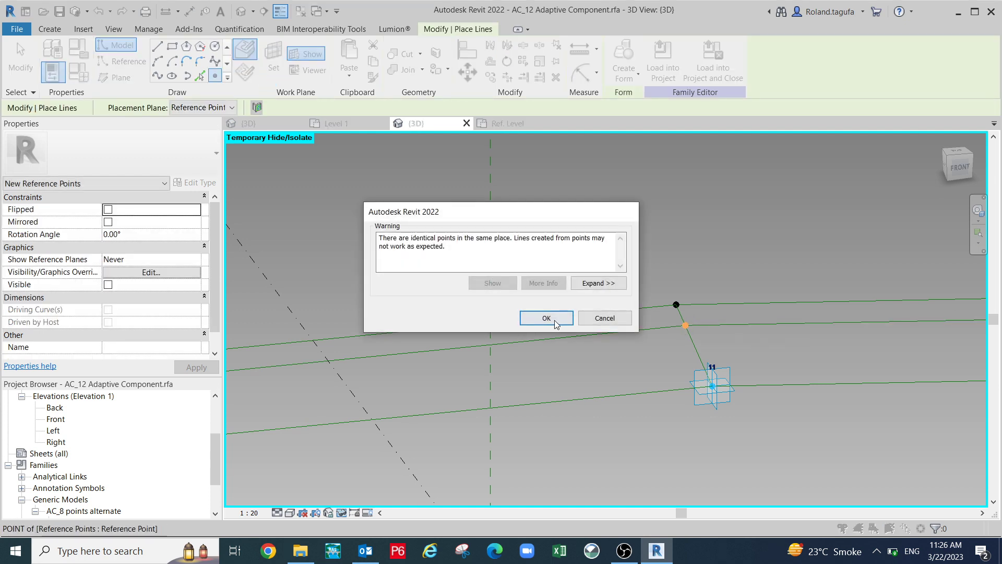
{"action": "left_click", "coordinate": [604, 318]}
Host a new reference point on the horizontal plane of the middle reference point at adaptive point 12 and end point placement.
{"action": "middle_click_drag", "start_coordinate": [468, 339], "coordinate": [438, 333]}
{"action": "middle_click_drag", "start_coordinate": [680, 355], "coordinate": [377, 365]}
{"action": "middle_click_drag", "start_coordinate": [752, 364], "coordinate": [548, 369]}
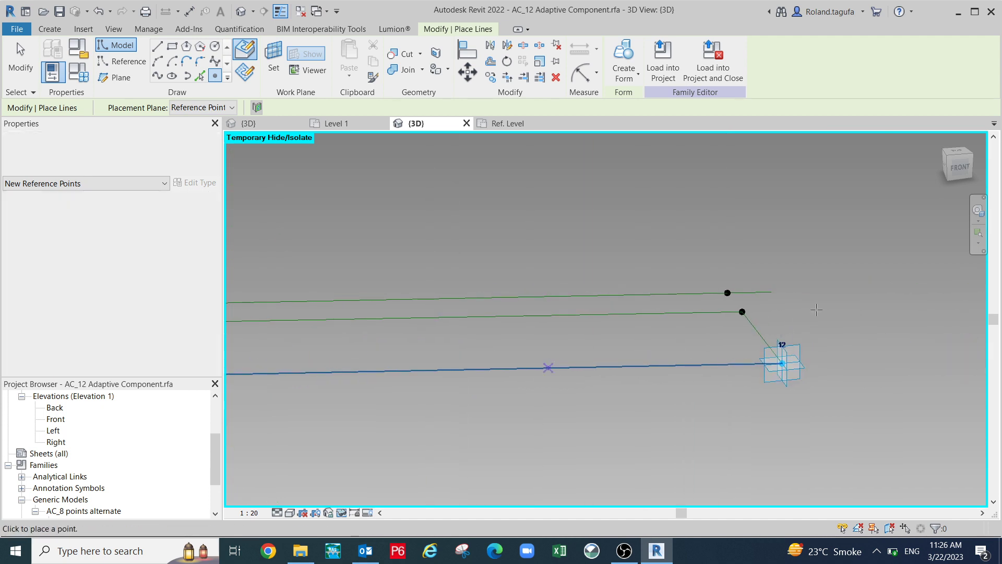
{"action": "scroll", "coordinate": [804, 318], "scroll_direction": "up", "scroll_amount": 1}
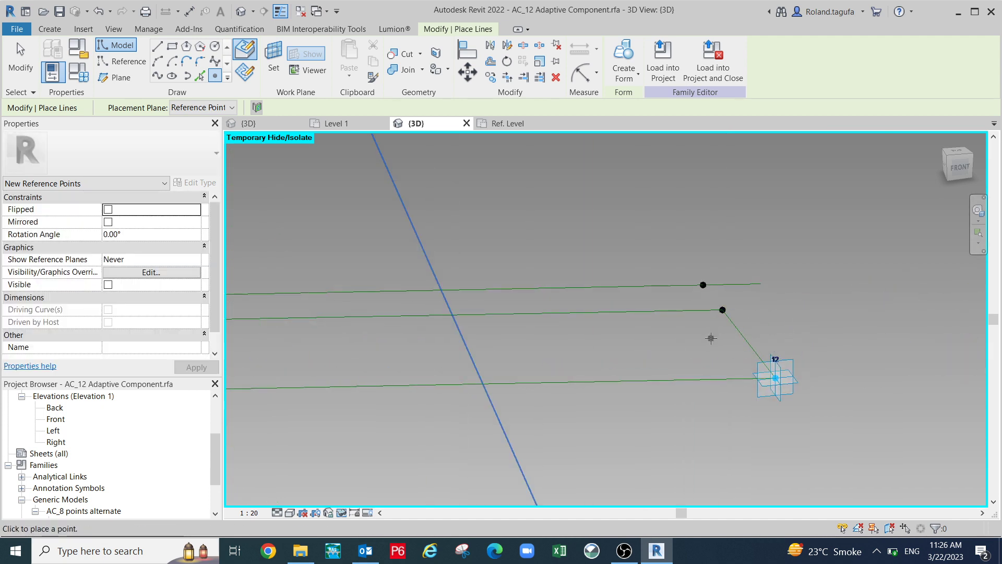
{"action": "key", "text": "Escape"}
{"action": "key", "text": "Escape"}
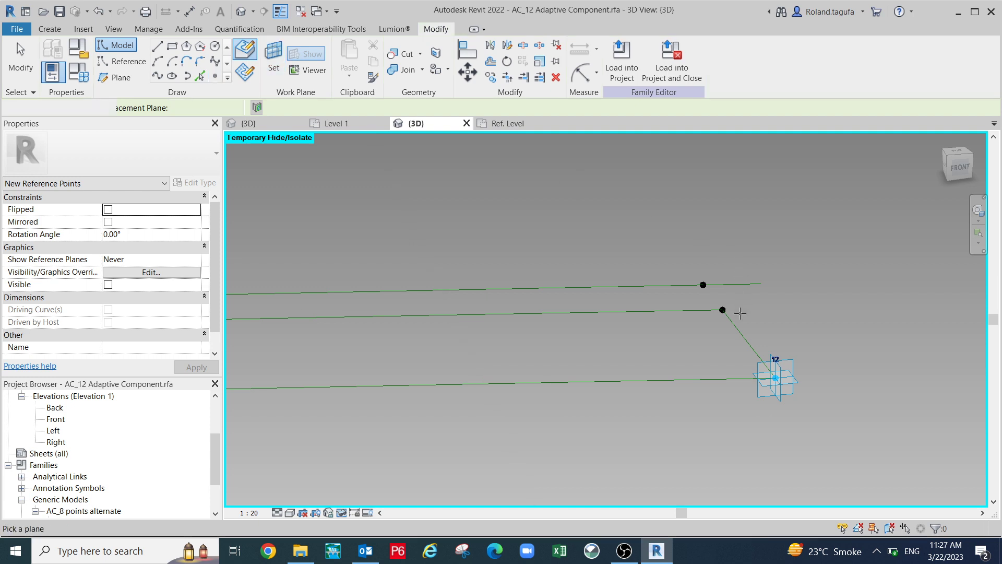
{"action": "key", "text": "Tab"}
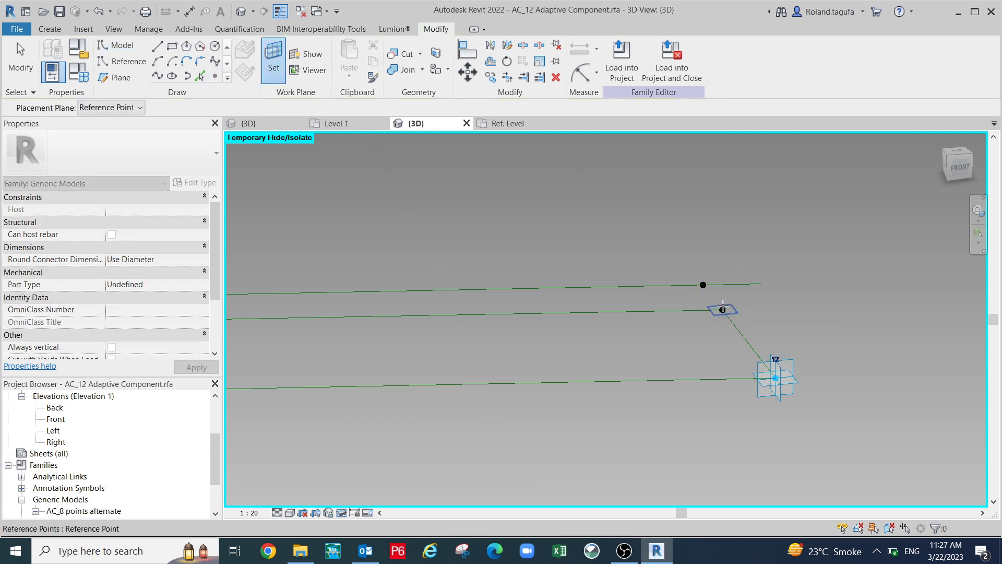
{"action": "left_click", "coordinate": [723, 306]}
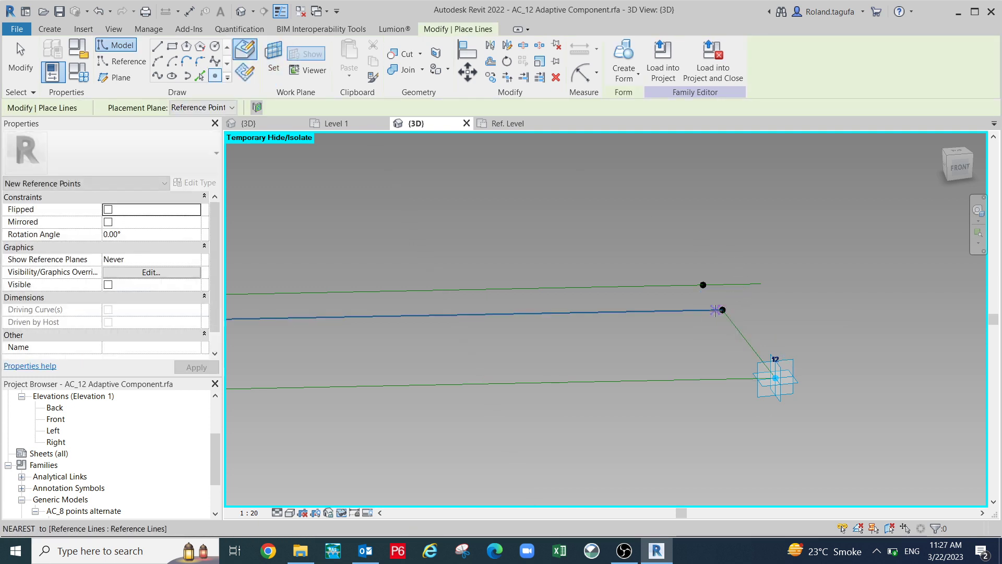
{"action": "left_click", "coordinate": [718, 310]}
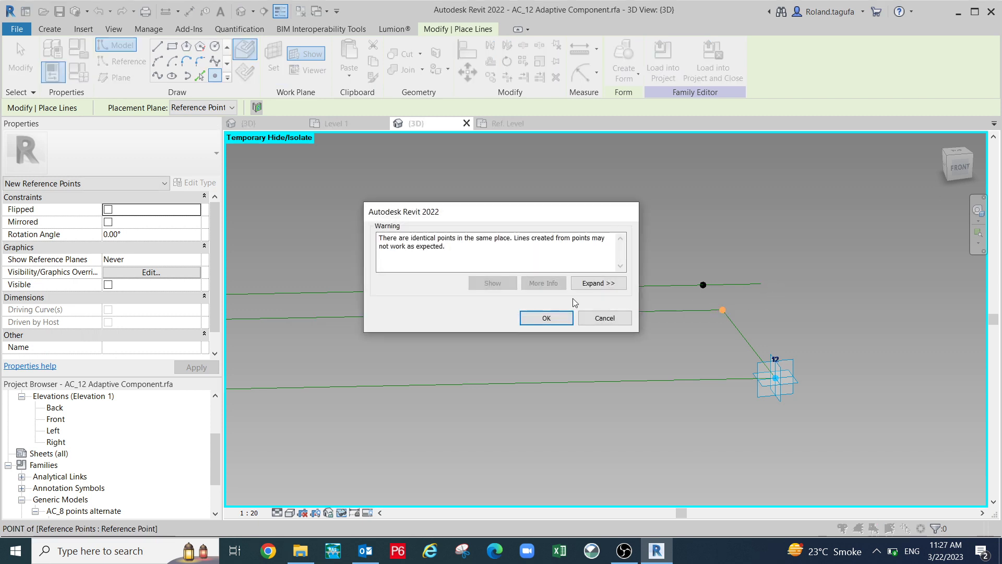
{"action": "left_click", "coordinate": [546, 318]}
{"action": "scroll", "coordinate": [698, 259], "scroll_direction": "down", "scroll_amount": 5}
{"action": "key", "text": "Escape"}
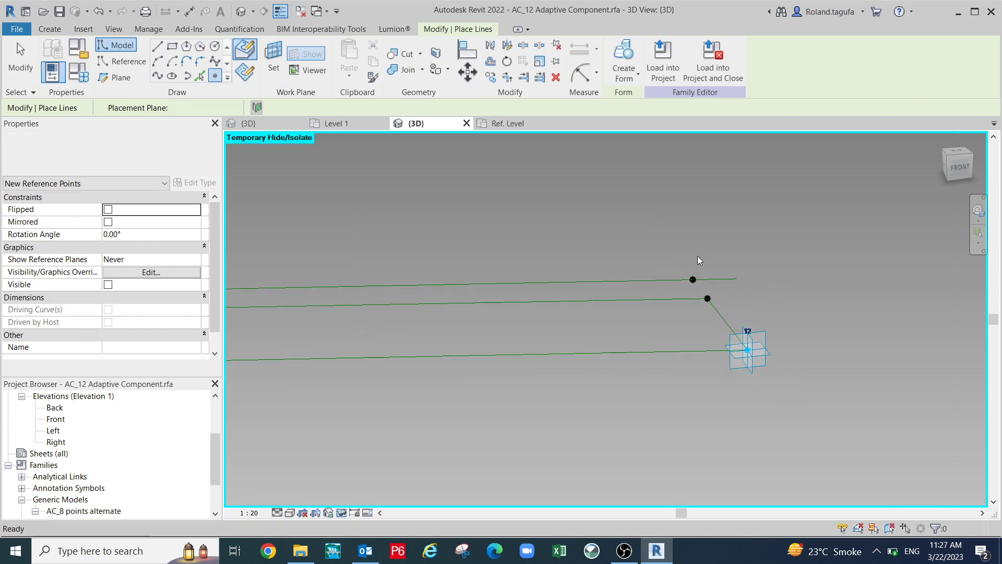
Select the hosted reference points on the middle line at adaptive points 1, 2 and 3.
{"action": "left_click", "coordinate": [729, 335]}
{"action": "middle_click_drag", "start_coordinate": [729, 335], "coordinate": [828, 353], "text": "shift"}
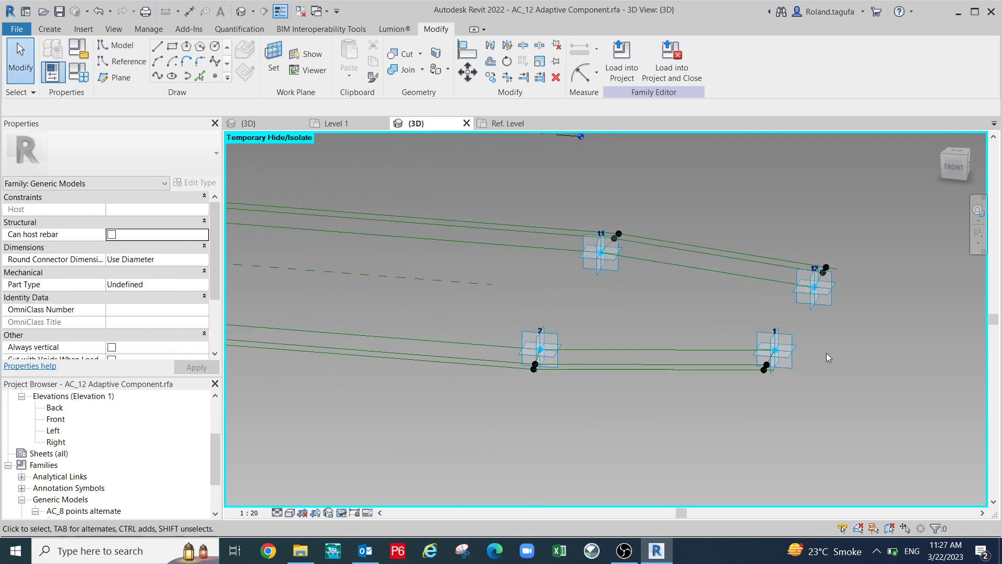
{"action": "scroll", "coordinate": [820, 365], "scroll_direction": "up", "scroll_amount": 2}
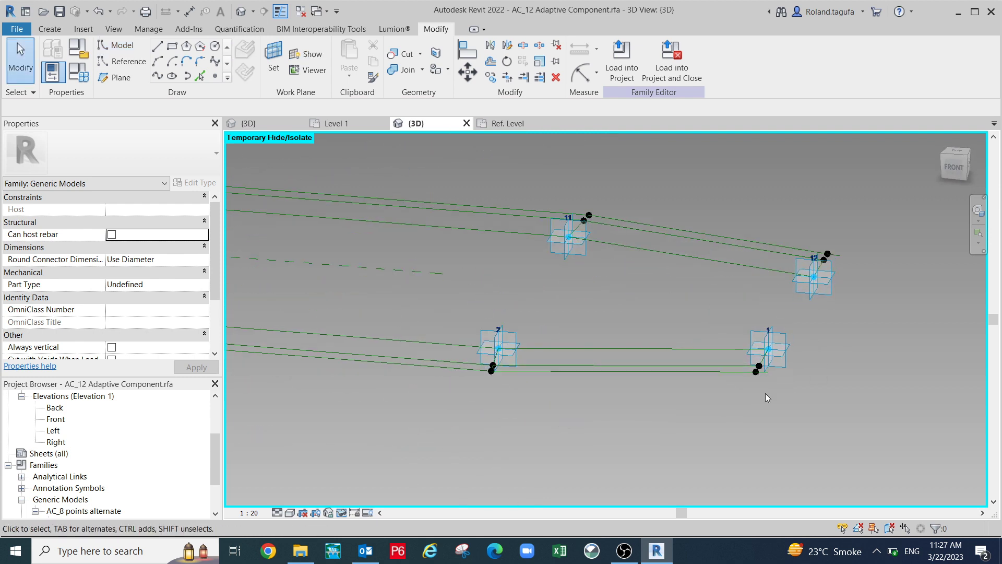
{"action": "scroll", "coordinate": [765, 393], "scroll_direction": "up", "scroll_amount": 2}
{"action": "scroll", "coordinate": [763, 354], "scroll_direction": "up", "scroll_amount": 2}
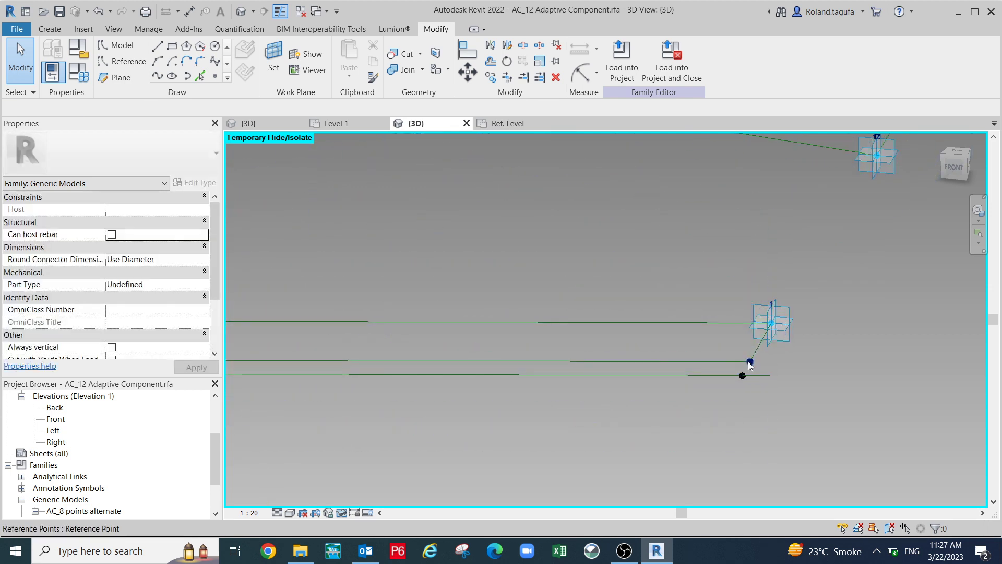
{"action": "left_click", "coordinate": [747, 361]}
{"action": "middle_click_drag", "start_coordinate": [744, 410], "coordinate": [493, 318], "text": "shift"}
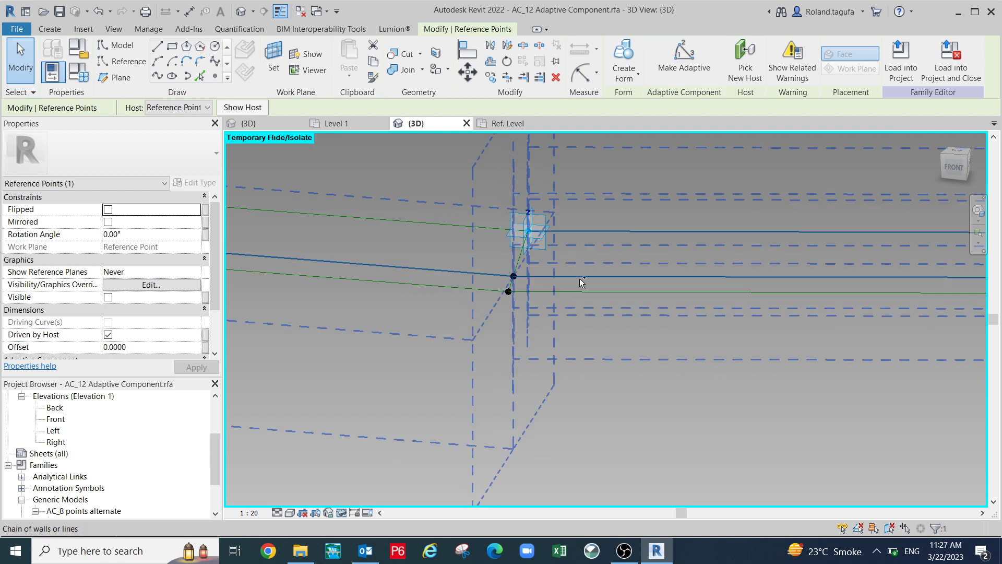
{"action": "left_click", "coordinate": [517, 278], "text": "ctrl"}
{"action": "scroll", "coordinate": [530, 363], "scroll_direction": "down", "scroll_amount": 1}
{"action": "middle_click_drag", "start_coordinate": [334, 372], "coordinate": [953, 360]}
{"action": "middle_click_drag", "start_coordinate": [433, 335], "coordinate": [504, 280], "text": "shift"}
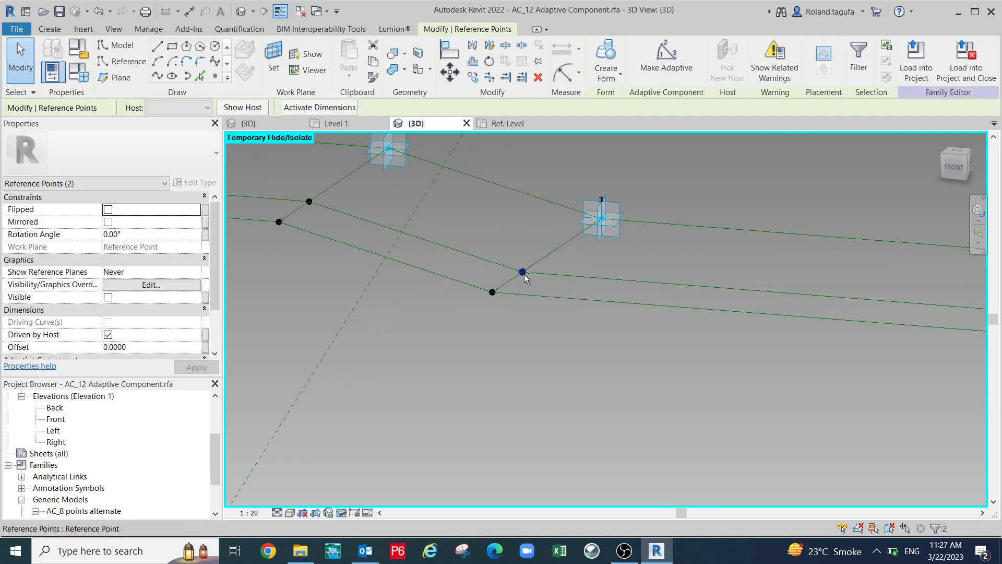
{"action": "middle_click_drag", "start_coordinate": [527, 280], "coordinate": [518, 320], "text": "shift"}
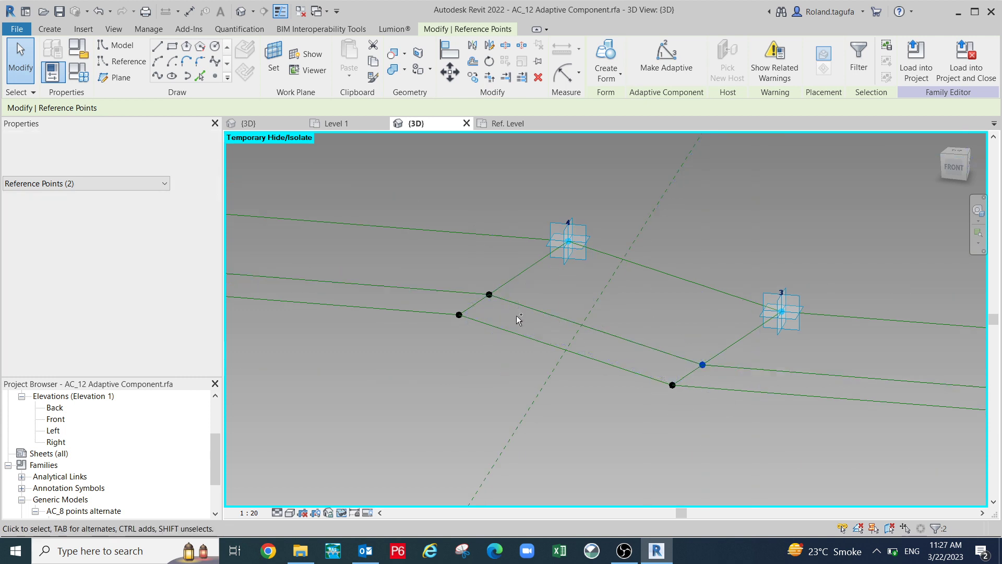
Try to add the middle-line reference points at adaptive points 4 and 5 to the selection for editing their shared properties.
{"action": "left_click", "coordinate": [489, 301], "text": "ctrl"}
{"action": "key", "text": "Tab"}
{"action": "key", "text": "Tab"}
{"action": "key", "text": "Tab"}
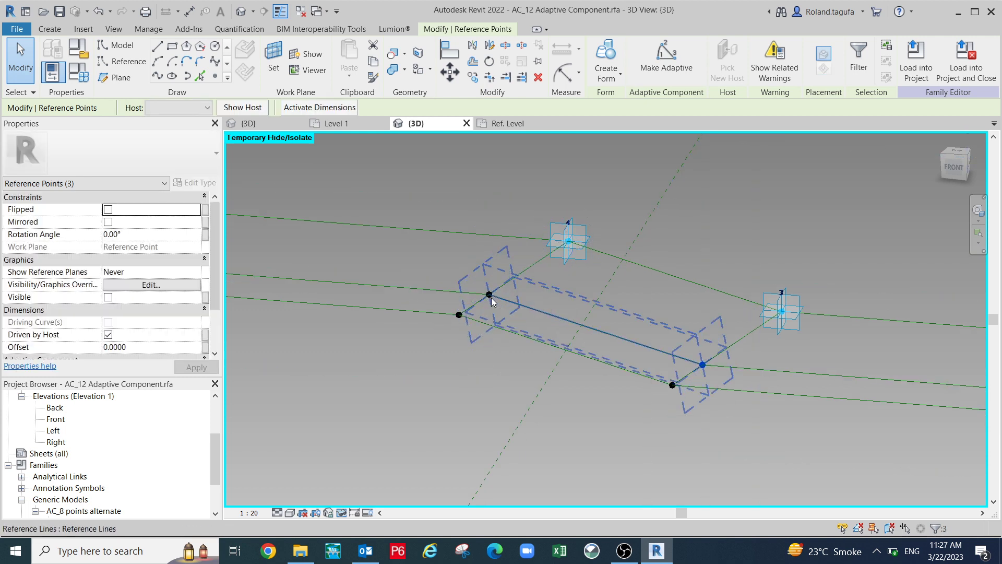
{"action": "left_click", "coordinate": [490, 296], "text": "ctrl"}
{"action": "scroll", "coordinate": [546, 362], "scroll_direction": "down", "scroll_amount": 2}
{"action": "middle_click_drag", "start_coordinate": [480, 377], "coordinate": [711, 359]}
{"action": "middle_click_drag", "start_coordinate": [501, 339], "coordinate": [684, 362]}
{"action": "scroll", "coordinate": [473, 289], "scroll_direction": "up", "scroll_amount": 3}
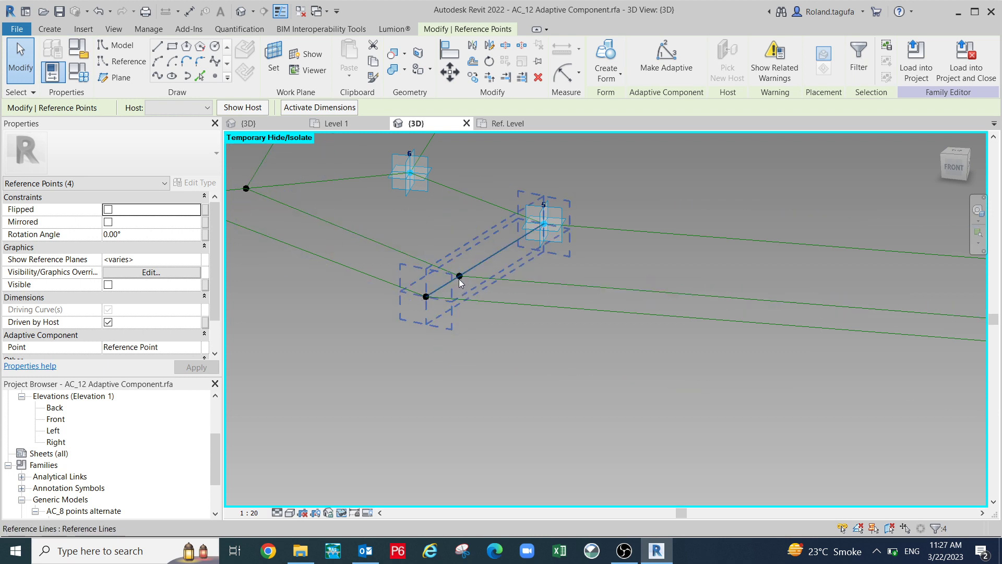
{"action": "left_click", "coordinate": [460, 277], "text": "ctrl"}
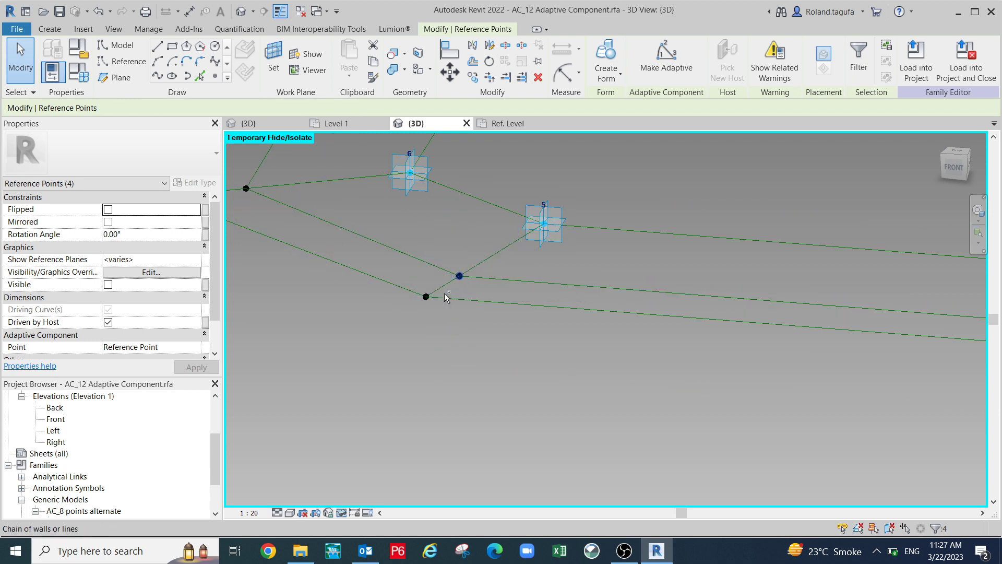
{"action": "left_click_drag", "start_coordinate": [217, 275], "coordinate": [217, 298]}
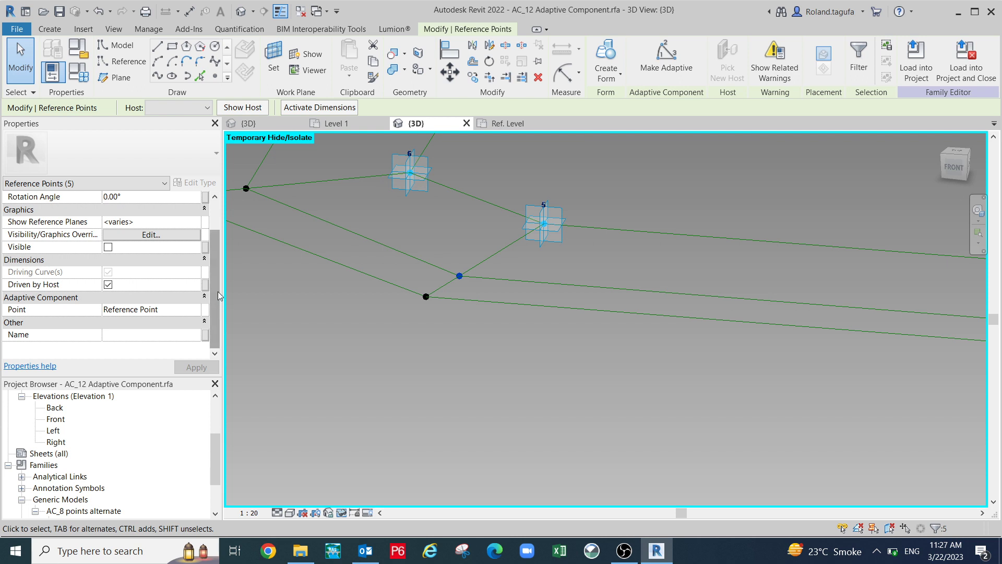
{"action": "scroll", "coordinate": [436, 381], "scroll_direction": "down", "scroll_amount": 5}
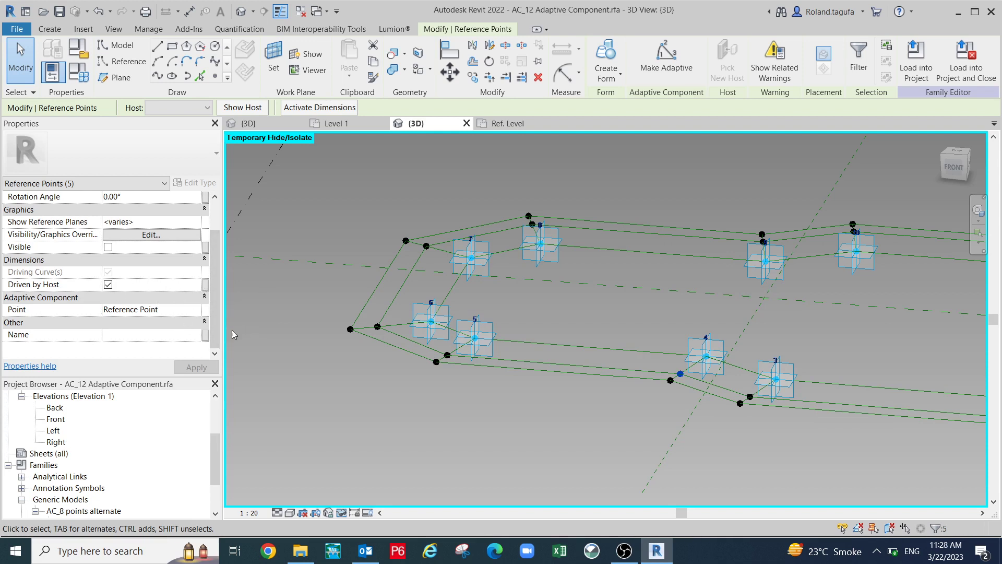
{"action": "mouse_move", "coordinate": [219, 315]}
{"action": "left_mouse_down"}
{"action": "mouse_move", "coordinate": [214, 283]}
{"action": "mouse_move", "coordinate": [219, 323]}
{"action": "mouse_move", "coordinate": [216, 282]}
{"action": "mouse_move", "coordinate": [221, 304]}
{"action": "left_mouse_up"}
{"action": "left_click", "coordinate": [540, 406]}
Associate the Offset of the hosted middle-line reference point at adaptive point 1 with the family parameter H.
{"action": "middle_click_drag", "start_coordinate": [465, 398], "coordinate": [168, 340]}
{"action": "middle_click_drag", "start_coordinate": [605, 368], "coordinate": [453, 372]}
{"action": "scroll", "coordinate": [553, 371], "scroll_direction": "down", "scroll_amount": 1}
{"action": "scroll", "coordinate": [553, 372], "scroll_direction": "down", "scroll_amount": 2}
{"action": "middle_click_drag", "start_coordinate": [558, 377], "coordinate": [343, 358]}
{"action": "middle_click_drag", "start_coordinate": [787, 381], "coordinate": [698, 384]}
{"action": "scroll", "coordinate": [708, 370], "scroll_direction": "up", "scroll_amount": 4}
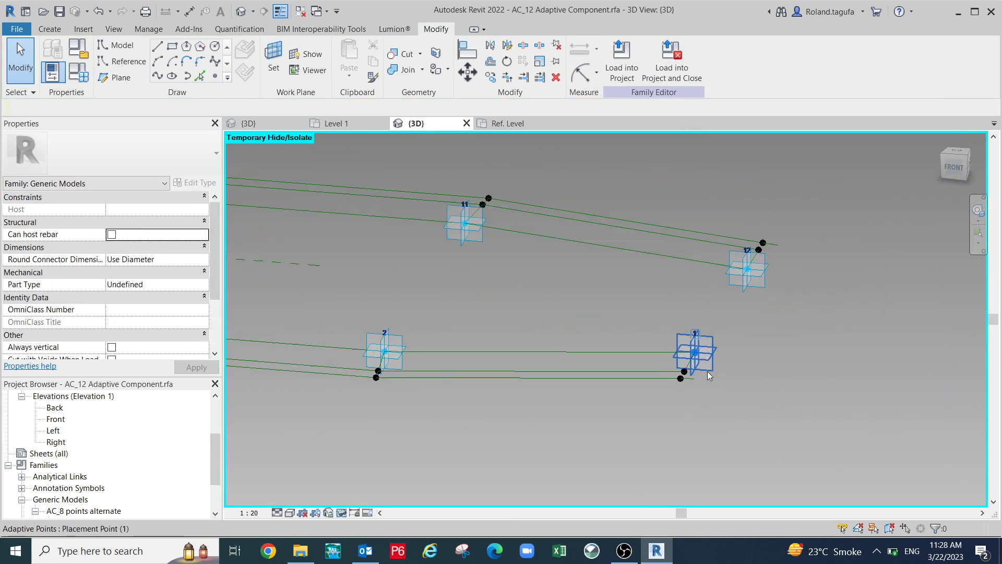
{"action": "left_click", "coordinate": [677, 376]}
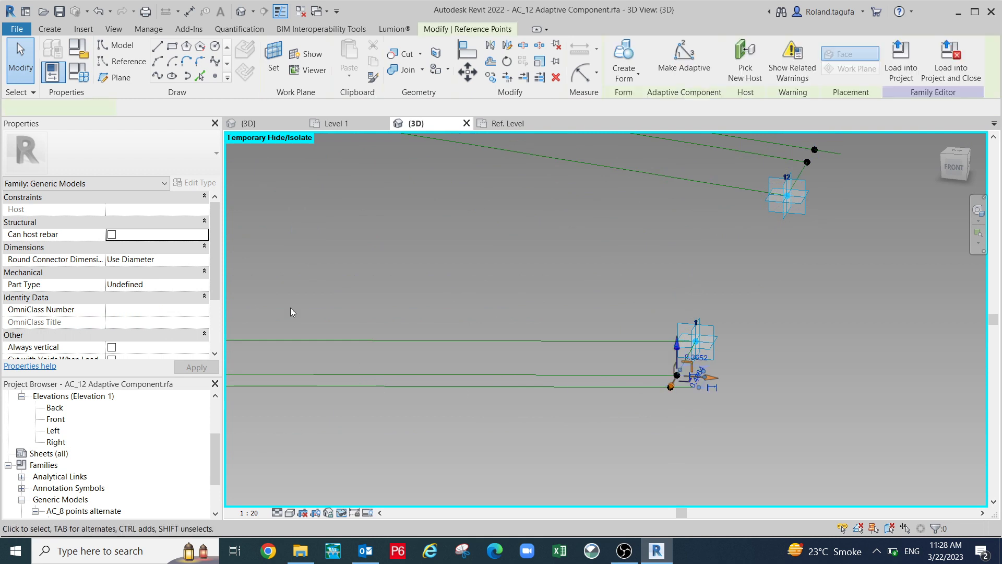
{"action": "left_click_drag", "start_coordinate": [211, 277], "coordinate": [214, 301]}
{"action": "left_click", "coordinate": [205, 310]}
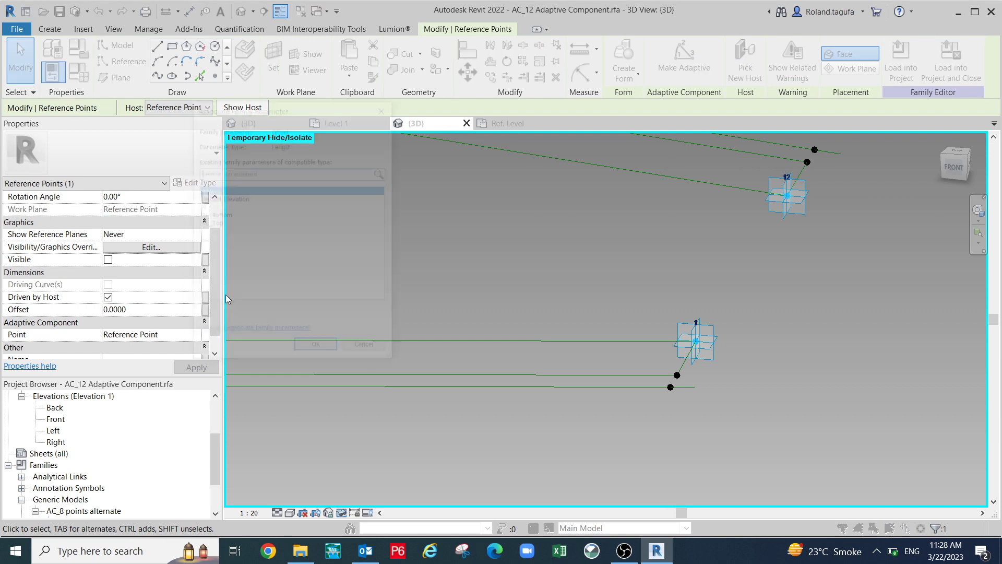
{"action": "left_click", "coordinate": [201, 207]}
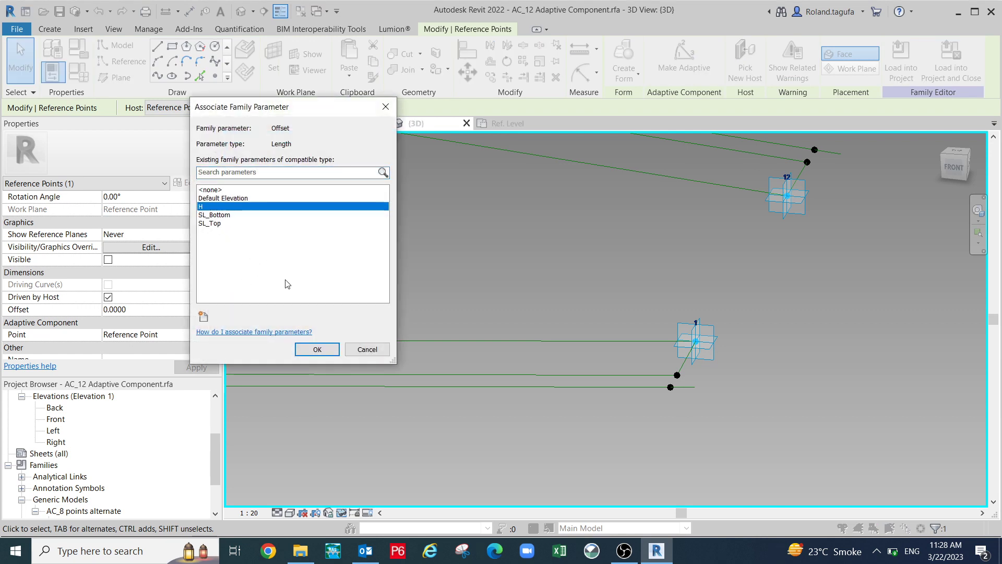
{"action": "left_click", "coordinate": [318, 350]}
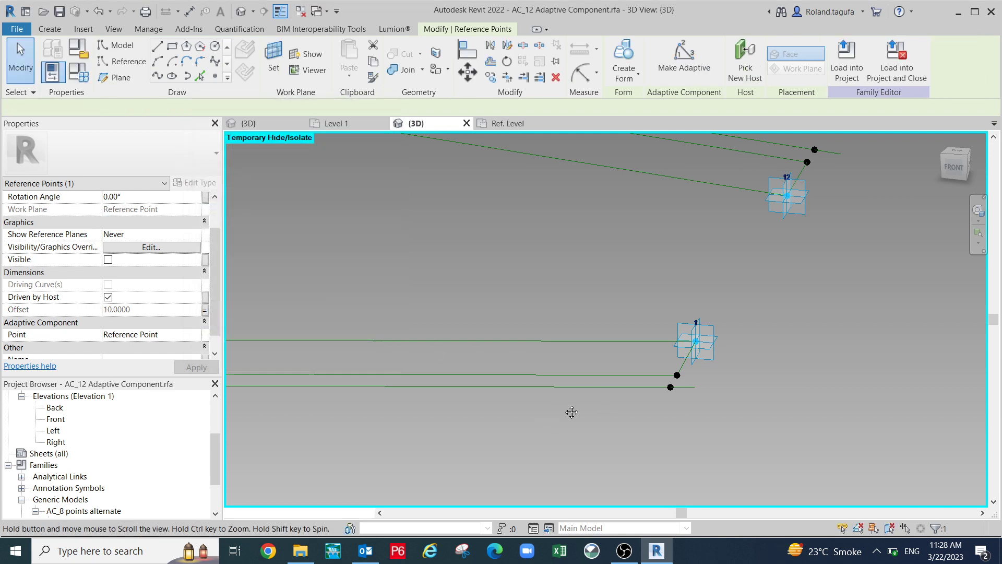
Associate the Offset of the hosted middle-line reference point at adaptive point 2 with the family parameter H.
{"action": "scroll", "coordinate": [570, 407], "scroll_direction": "down", "scroll_amount": 7}
{"action": "middle_click_drag", "start_coordinate": [511, 445], "coordinate": [567, 406]}
{"action": "scroll", "coordinate": [556, 363], "scroll_direction": "up", "scroll_amount": 1}
{"action": "scroll", "coordinate": [564, 364], "scroll_direction": "up", "scroll_amount": 4}
{"action": "left_click", "coordinate": [560, 377]}
{"action": "scroll", "coordinate": [556, 332], "scroll_direction": "up", "scroll_amount": 2}
{"action": "key", "text": "Tab"}
{"action": "scroll", "coordinate": [558, 340], "scroll_direction": "up", "scroll_amount": 2}
{"action": "key", "text": "Escape"}
{"action": "left_click", "coordinate": [573, 345]}
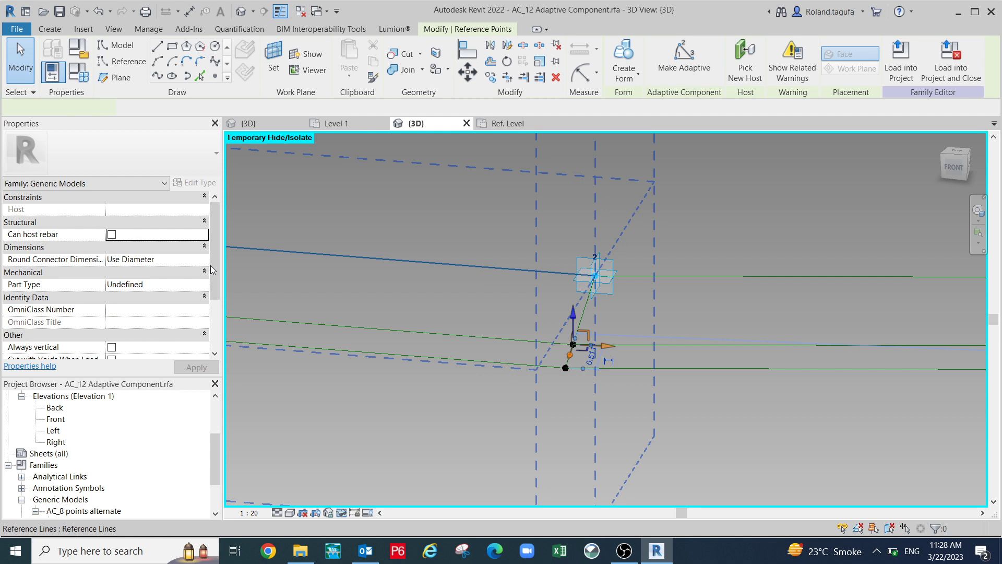
{"action": "left_click", "coordinate": [205, 347]}
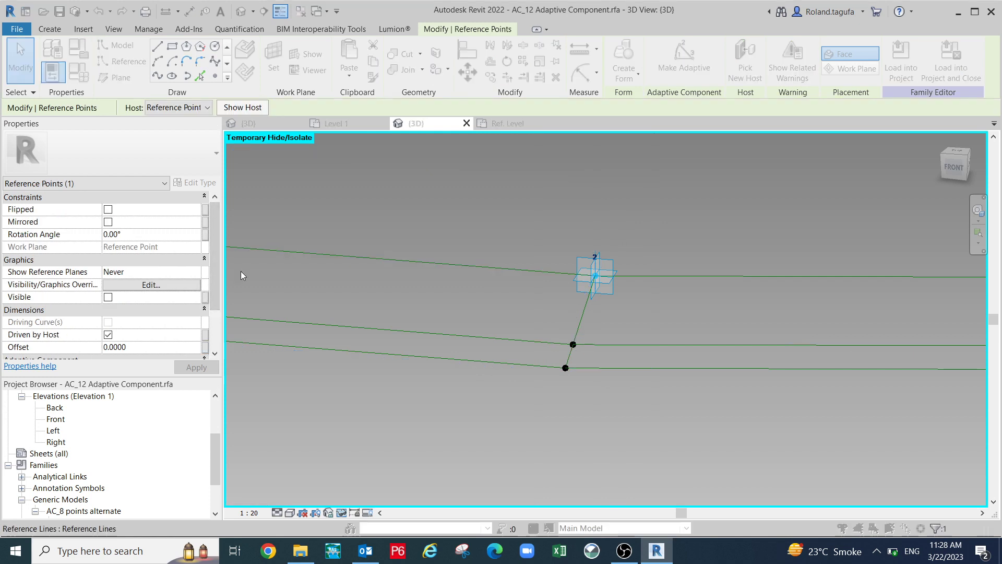
{"action": "left_click", "coordinate": [208, 207]}
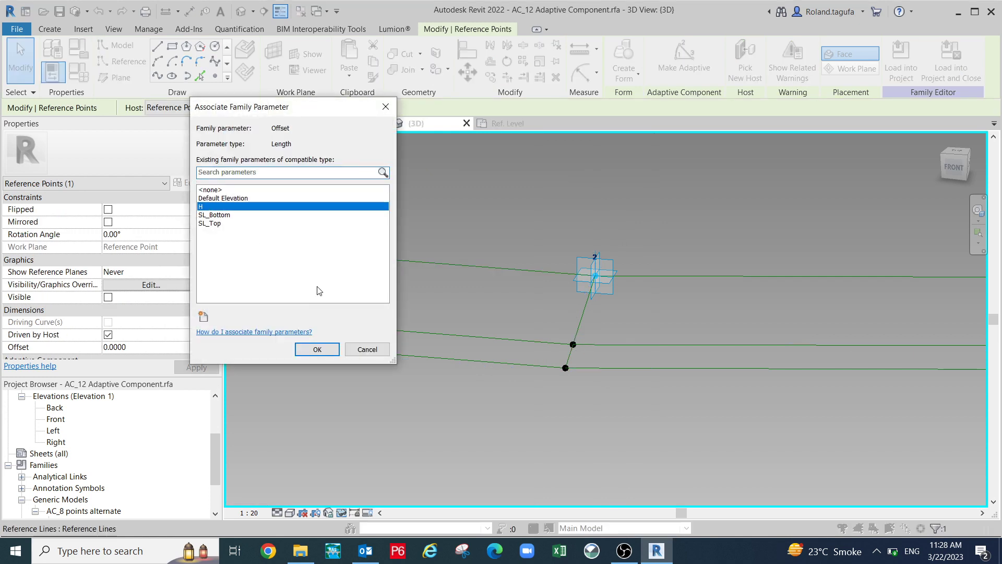
{"action": "left_click", "coordinate": [332, 355]}
Associate the Offset of the hosted middle-line reference point at adaptive point 3 with the family parameter H.
{"action": "middle_click_drag", "start_coordinate": [585, 395], "coordinate": [637, 397]}
{"action": "scroll", "coordinate": [637, 392], "scroll_direction": "down", "scroll_amount": 4}
{"action": "middle_click_drag", "start_coordinate": [535, 411], "coordinate": [699, 394]}
{"action": "scroll", "coordinate": [427, 338], "scroll_direction": "up", "scroll_amount": 2}
{"action": "scroll", "coordinate": [335, 340], "scroll_direction": "up", "scroll_amount": 3}
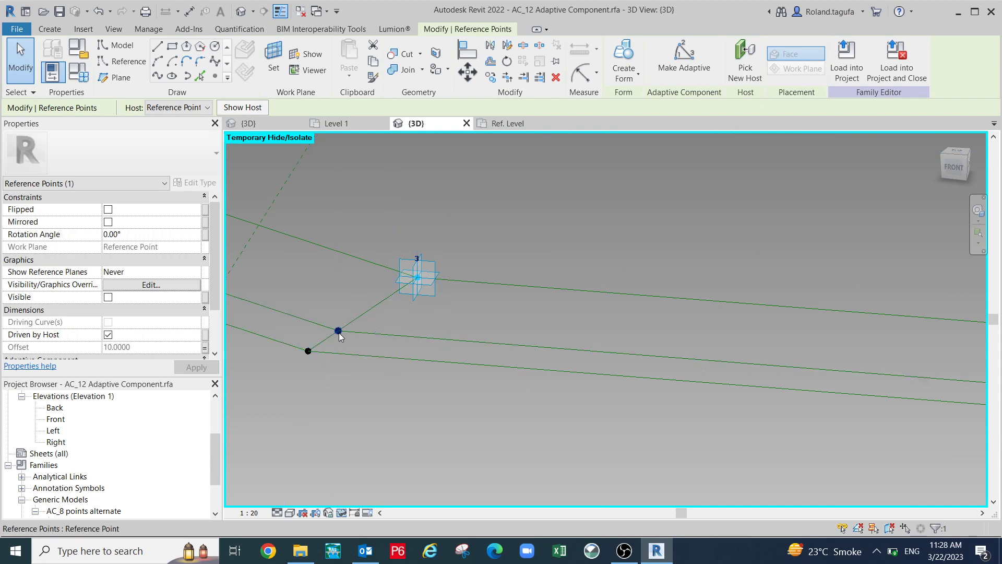
{"action": "left_click", "coordinate": [338, 331]}
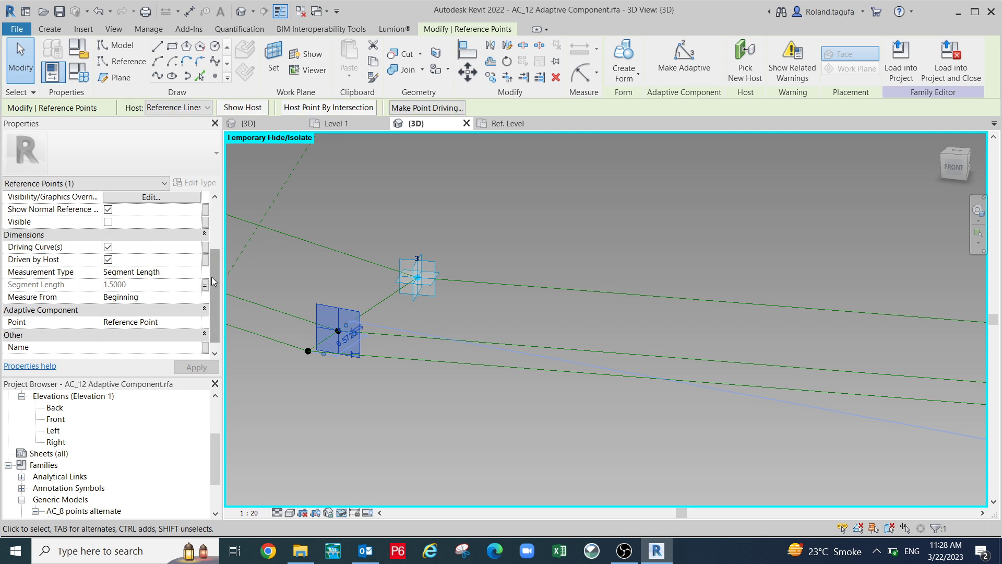
{"action": "middle_click_drag", "start_coordinate": [487, 395], "coordinate": [519, 385]}
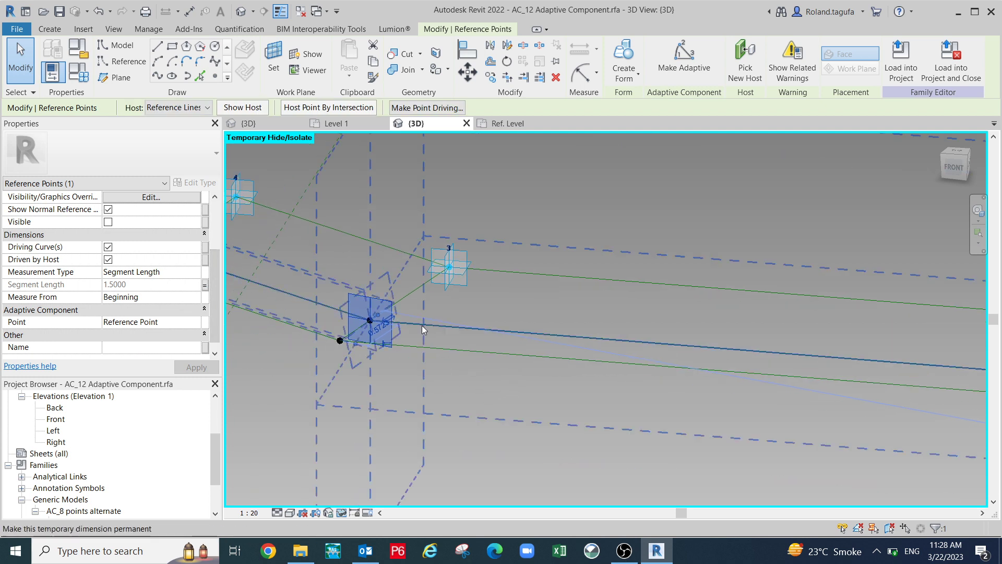
{"action": "scroll", "coordinate": [387, 334], "scroll_direction": "up", "scroll_amount": 1}
{"action": "key", "text": "Escape"}
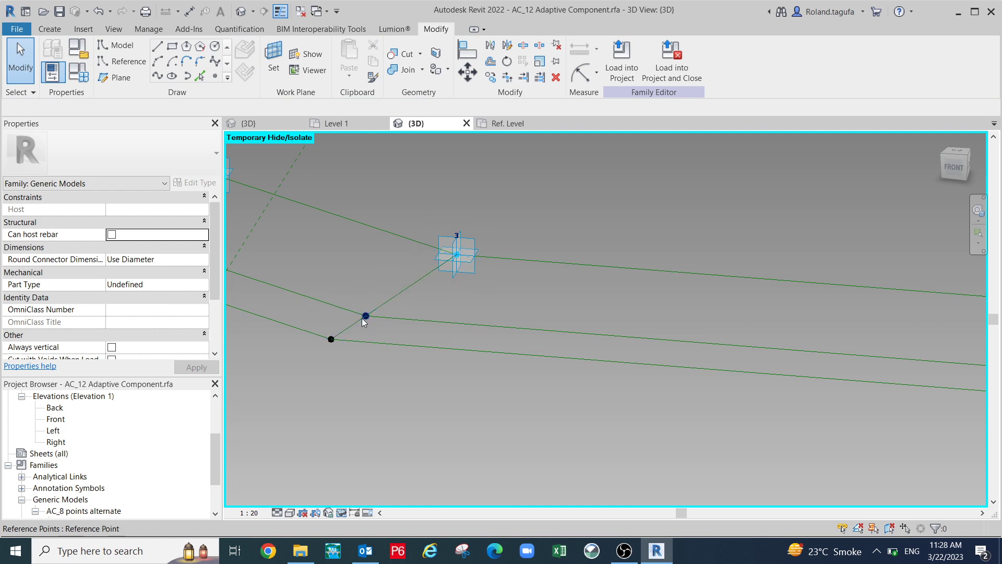
{"action": "left_click", "coordinate": [366, 316]}
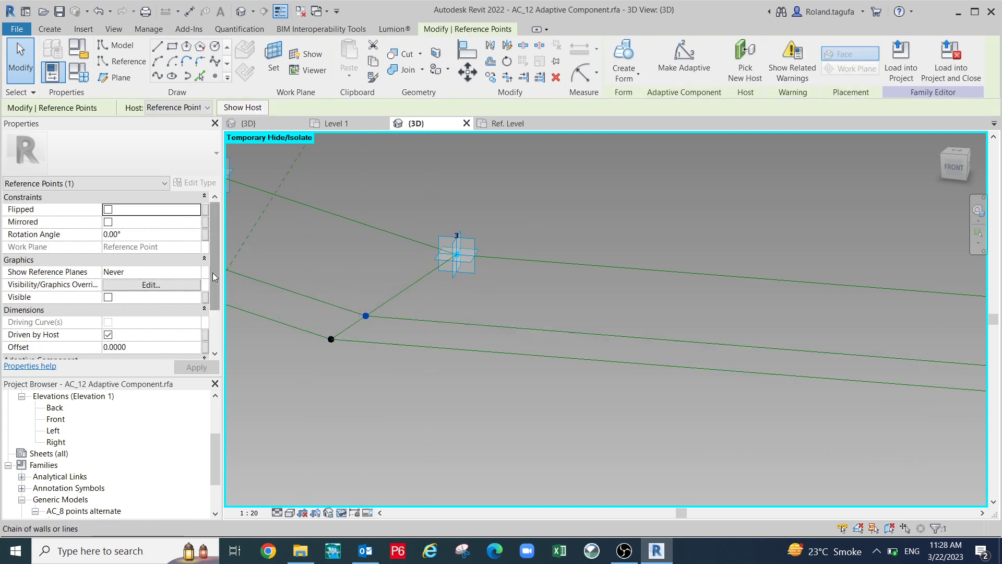
{"action": "scroll", "coordinate": [216, 289], "scroll_direction": "down", "scroll_amount": 1}
{"action": "left_click", "coordinate": [205, 334]}
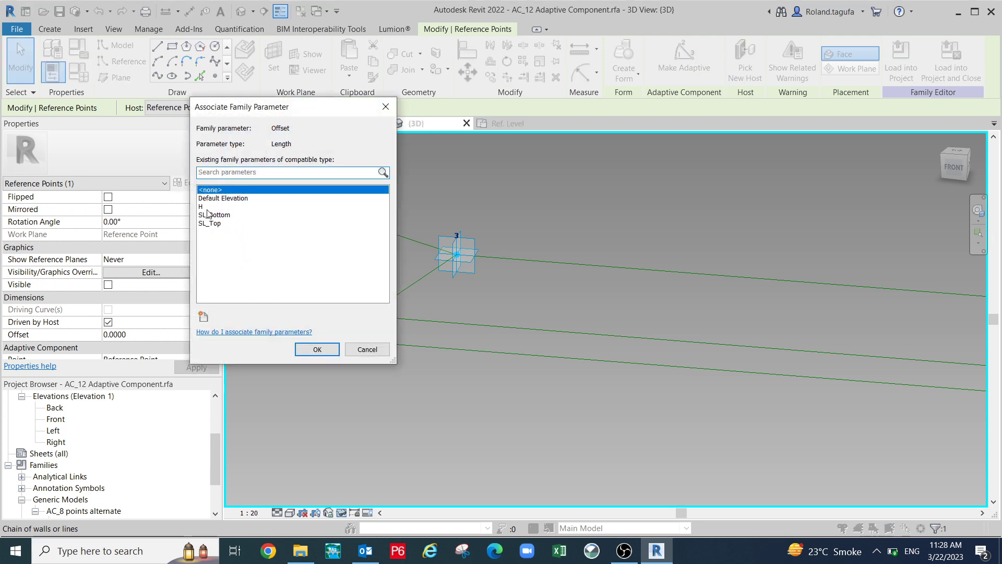
{"action": "left_click", "coordinate": [208, 208]}
{"action": "left_click", "coordinate": [316, 349]}
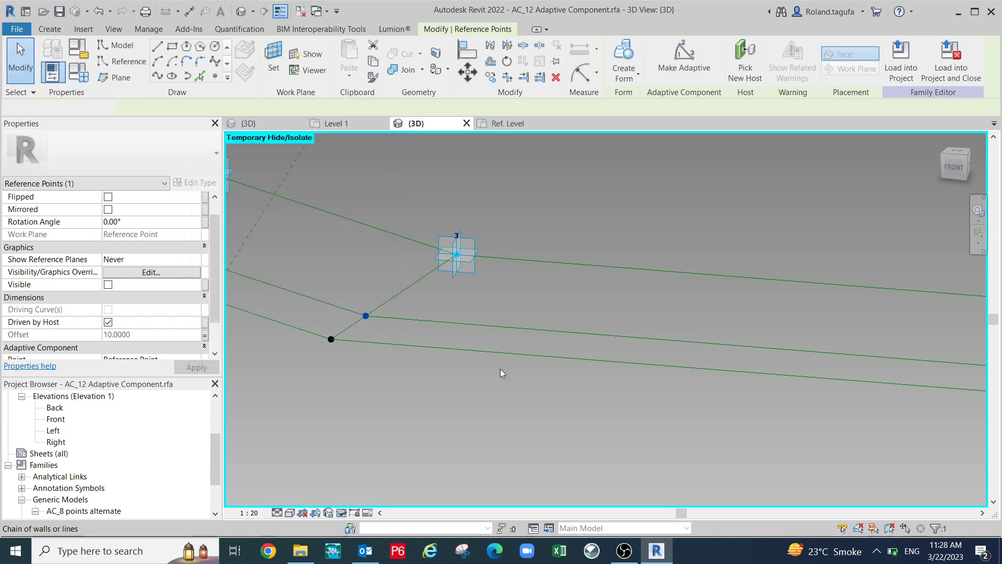
Check the coincident middle-line reference points at adaptive point 4 for the one hosted on the horizontal plane with an Offset property.
{"action": "scroll", "coordinate": [498, 368], "scroll_direction": "down", "scroll_amount": 2}
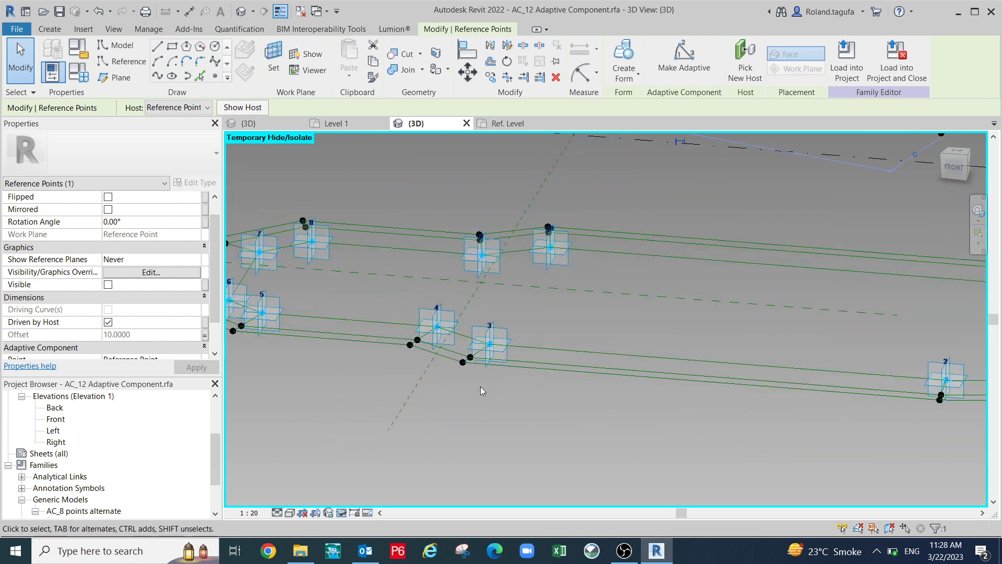
{"action": "middle_click_drag", "start_coordinate": [468, 409], "coordinate": [421, 394]}
{"action": "scroll", "coordinate": [456, 372], "scroll_direction": "down", "scroll_amount": 2}
{"action": "scroll", "coordinate": [431, 365], "scroll_direction": "up", "scroll_amount": 5}
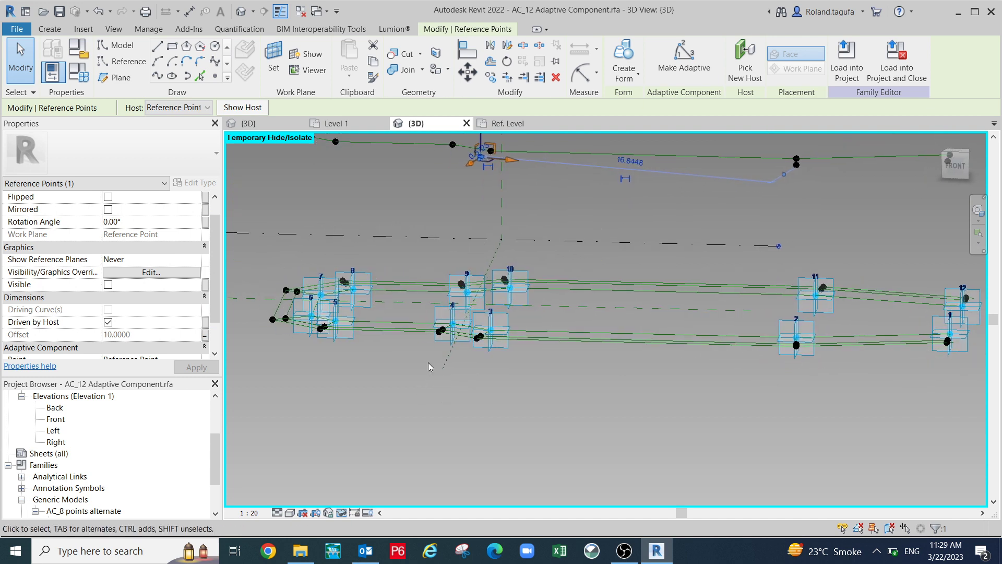
{"action": "scroll", "coordinate": [522, 397], "scroll_direction": "up", "scroll_amount": 10}
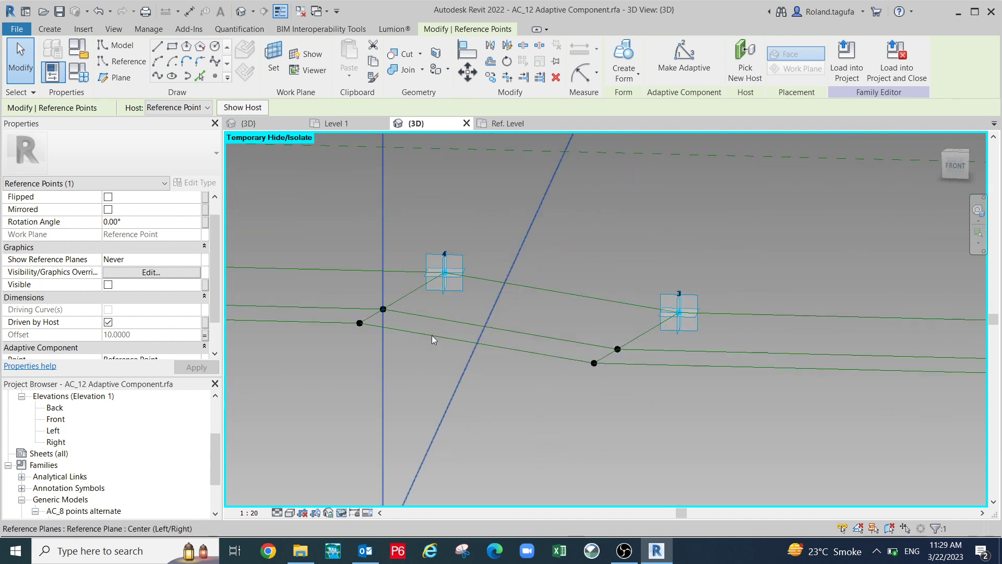
{"action": "key", "text": "Tab"}
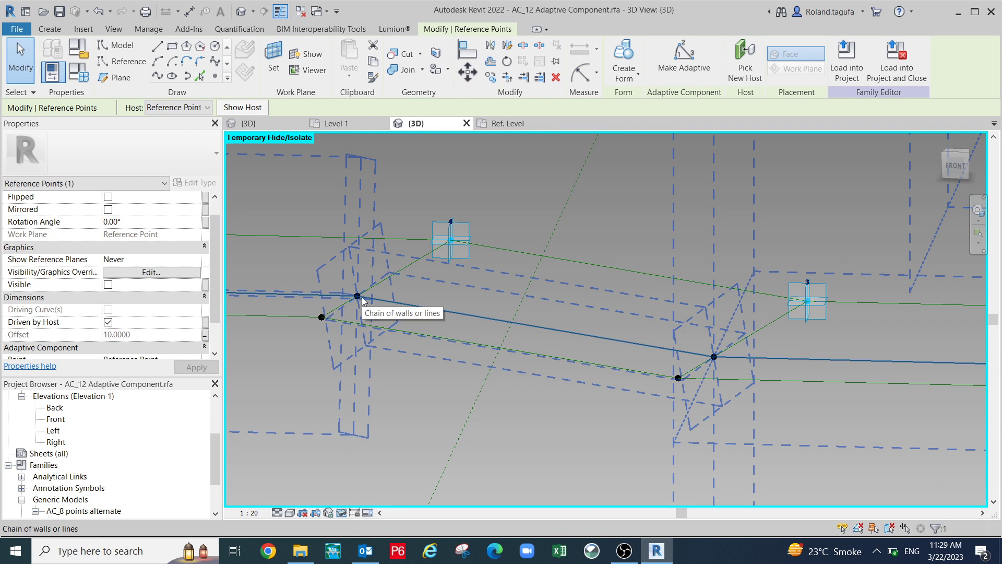
{"action": "key", "text": "Tab"}
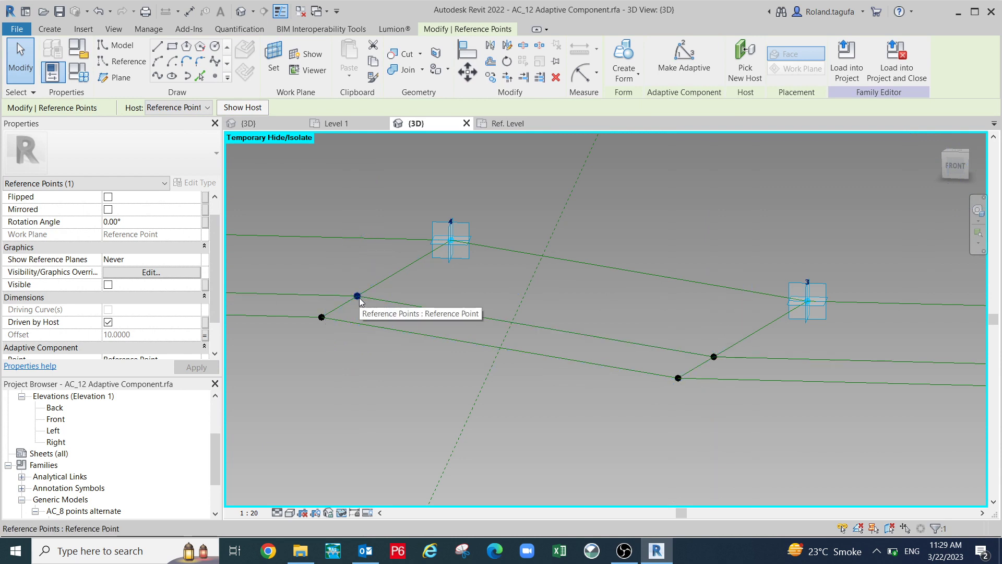
{"action": "left_click", "coordinate": [358, 297]}
{"action": "scroll", "coordinate": [219, 287], "scroll_direction": "down", "scroll_amount": 2}
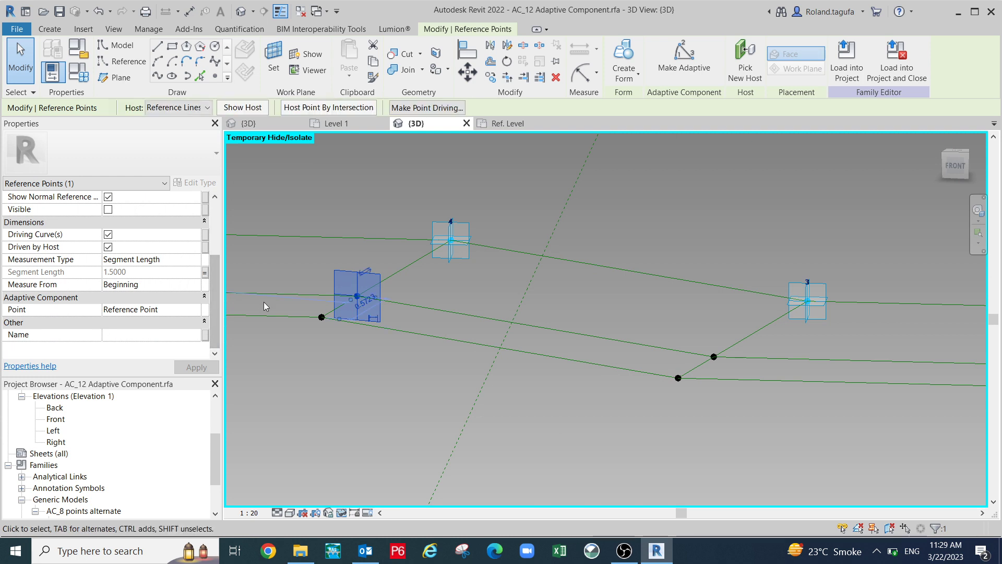
{"action": "key", "text": "Escape"}
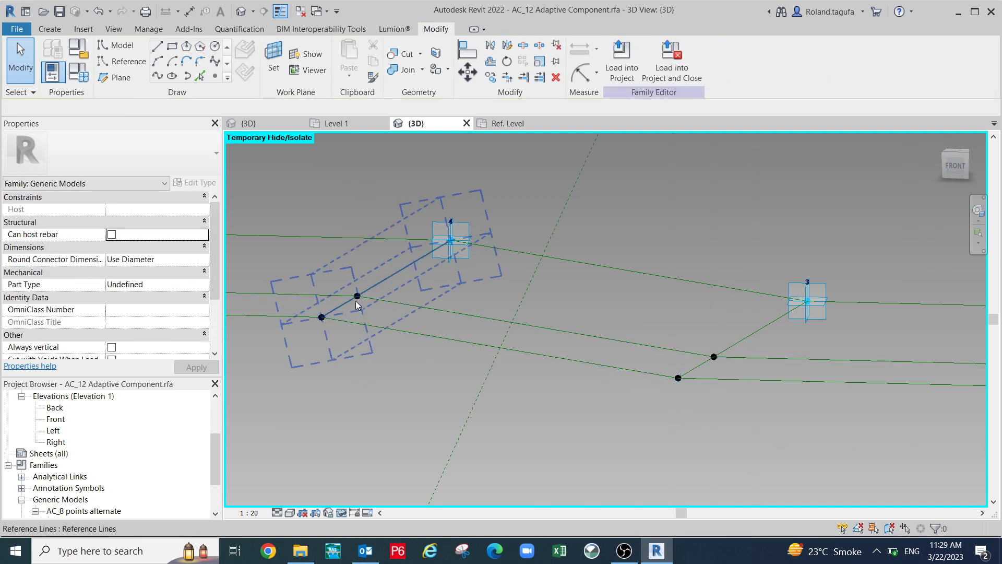
{"action": "left_click", "coordinate": [356, 301]}
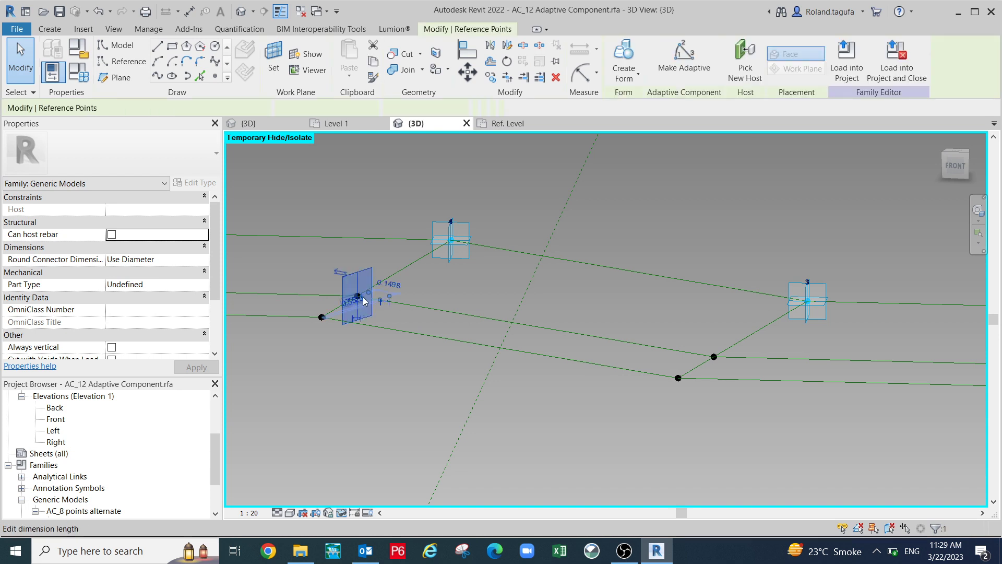
{"action": "key", "text": "Escape"}
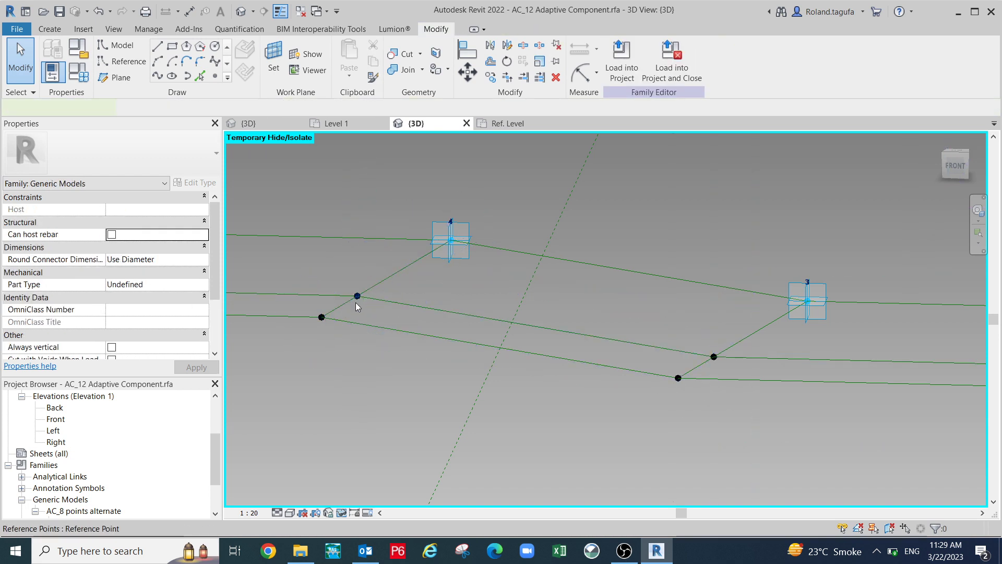
{"action": "left_click", "coordinate": [357, 301]}
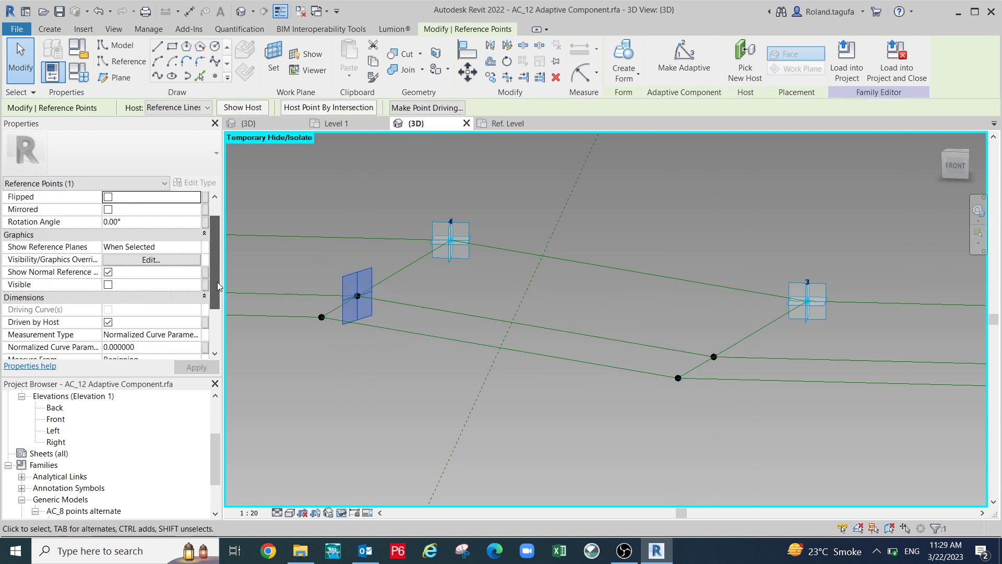
{"action": "scroll", "coordinate": [218, 285], "scroll_direction": "down", "scroll_amount": 1}
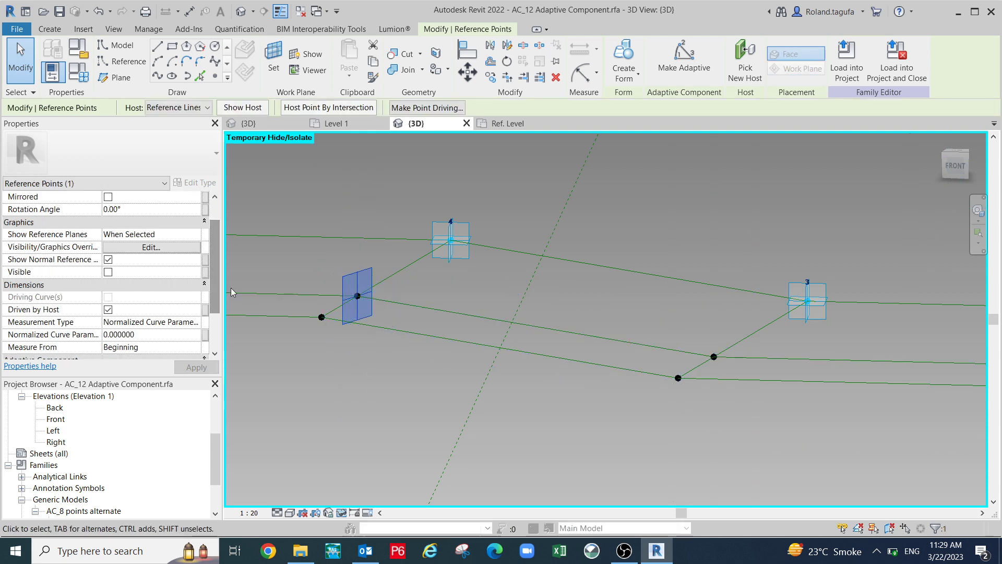
{"action": "left_click", "coordinate": [424, 356]}
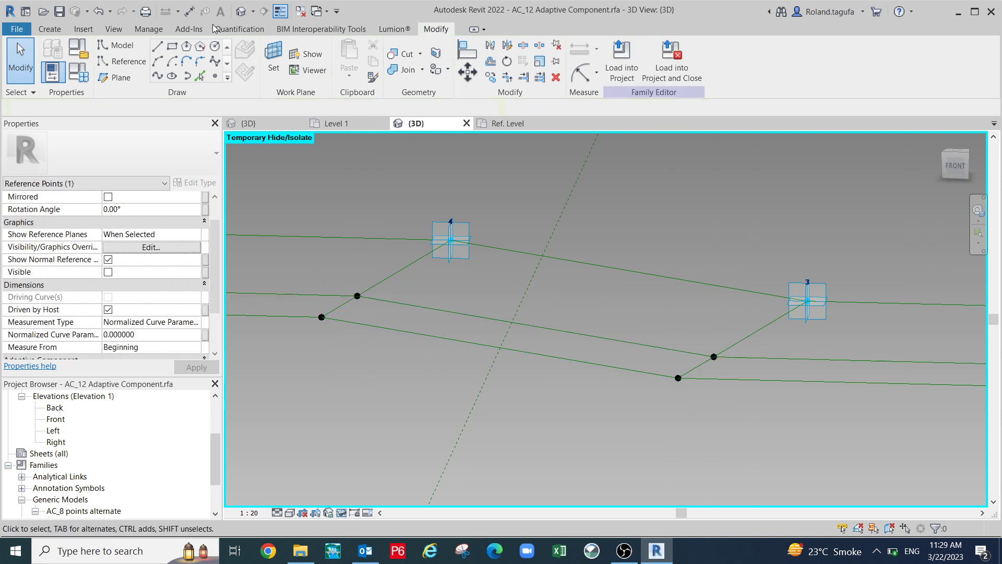
Place a new reference point hosted on the horizontal plane of the middle-line reference point at adaptive point 4.
{"action": "left_click", "coordinate": [128, 62]}
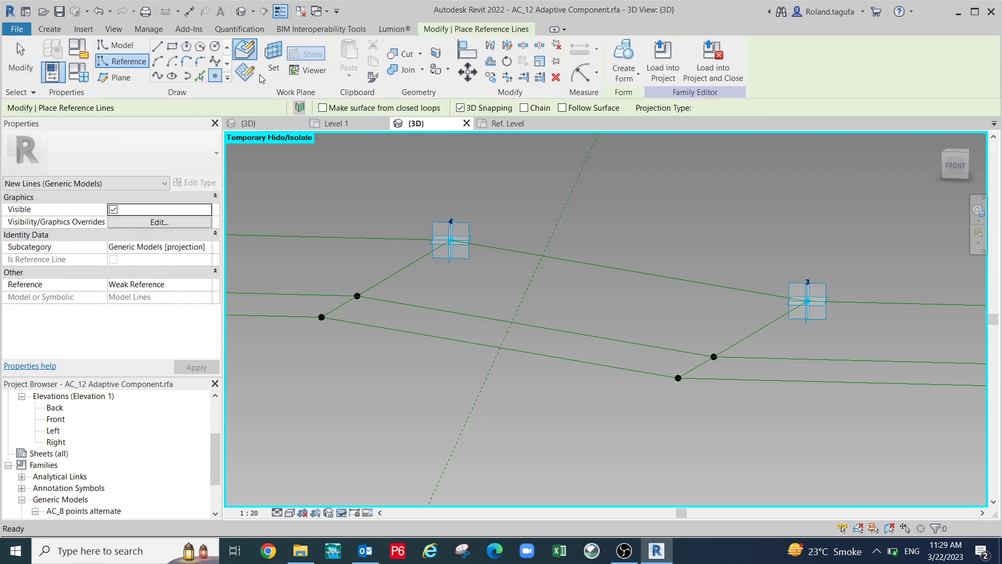
{"action": "left_click", "coordinate": [274, 60]}
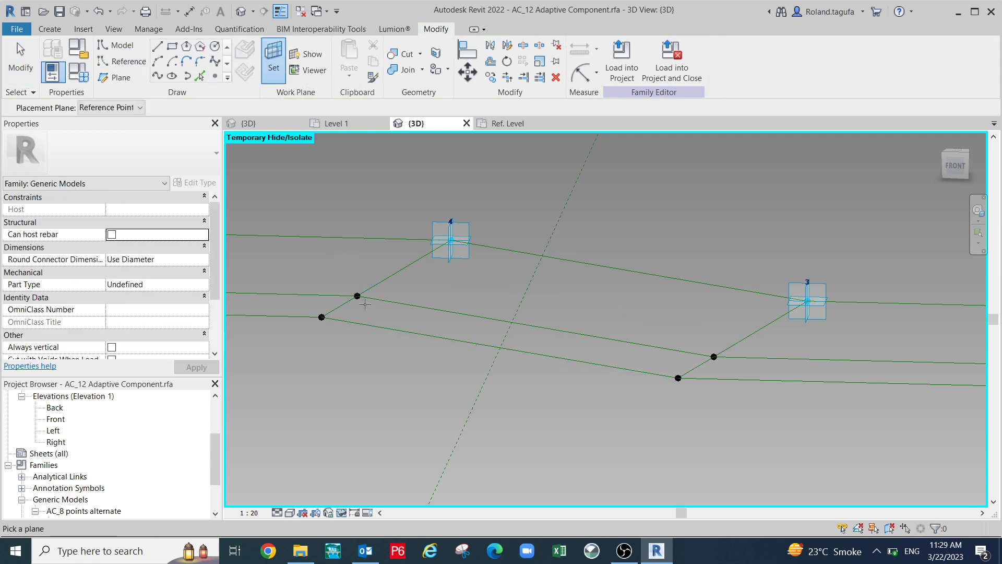
{"action": "key", "text": "Tab"}
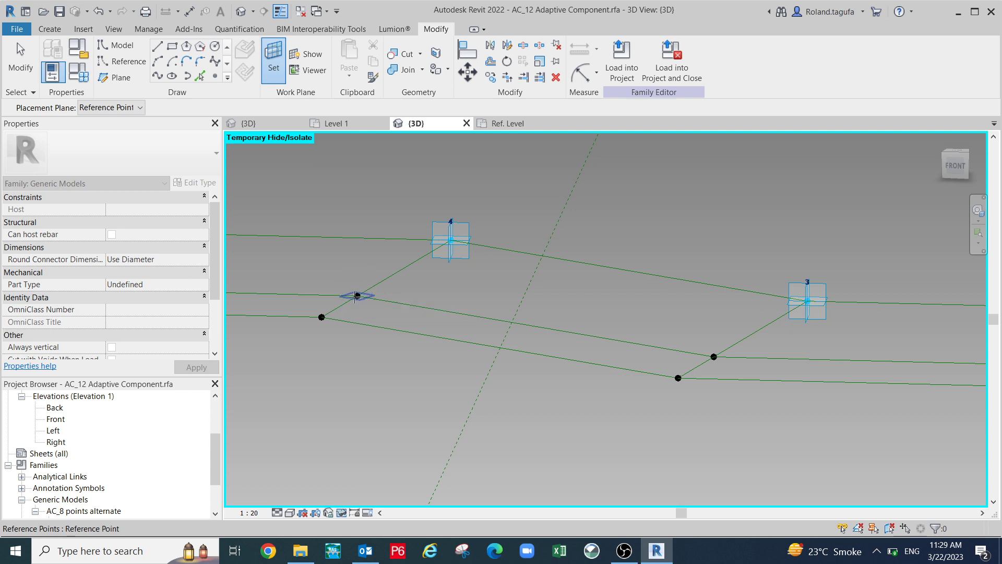
{"action": "key", "text": "Return"}
{"action": "left_click", "coordinate": [358, 296]}
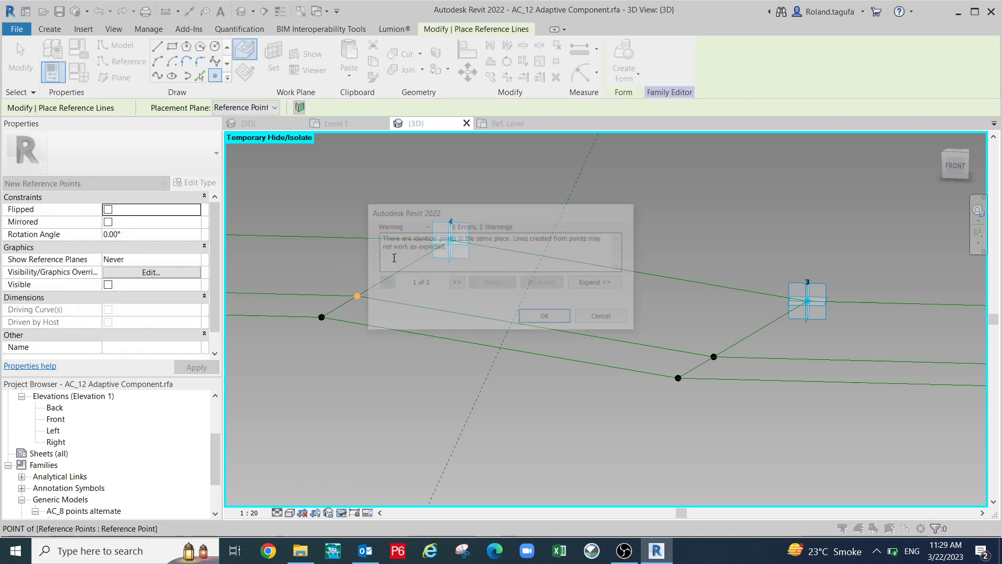
{"action": "left_click", "coordinate": [546, 318]}
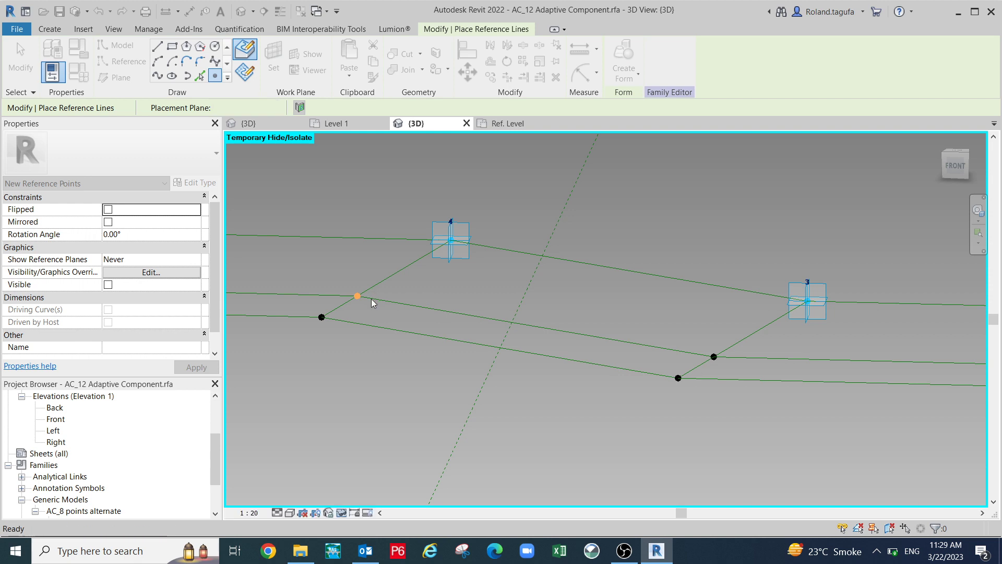
{"action": "key", "text": "Escape"}
{"action": "key", "text": "Escape"}
Associate the Offset of the hosted middle-line reference point at adaptive point 4 with the family parameter H.
{"action": "left_click", "coordinate": [382, 296]}
{"action": "key", "text": "Escape"}
{"action": "key", "text": "Tab"}
{"action": "key", "text": "Tab"}
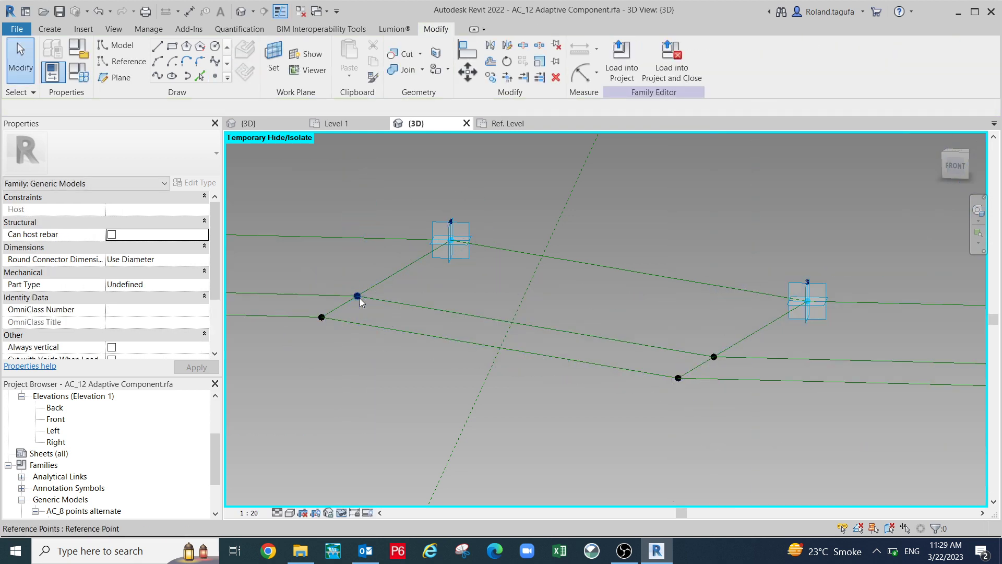
{"action": "left_click", "coordinate": [358, 297]}
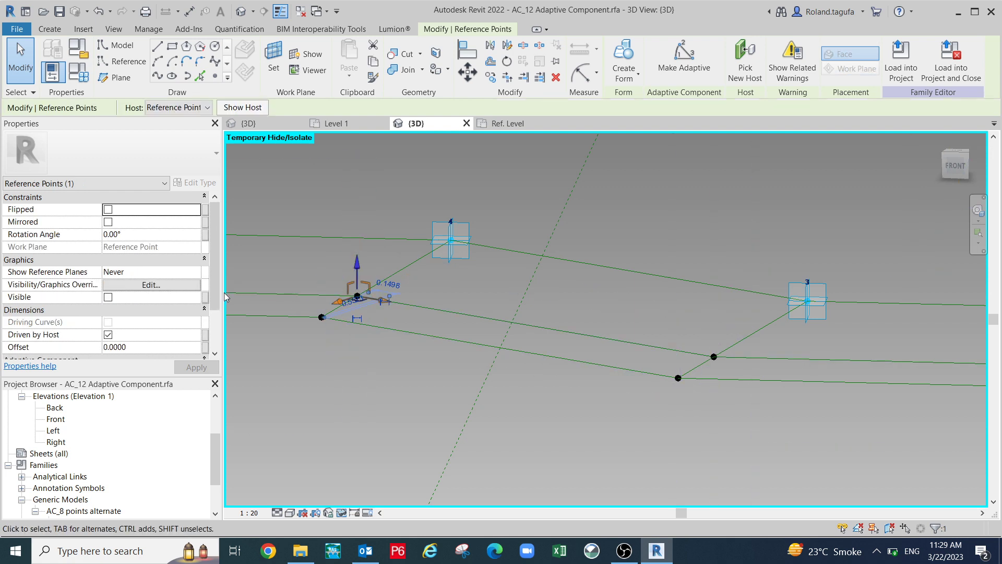
{"action": "left_click", "coordinate": [206, 348]}
{"action": "left_click", "coordinate": [206, 207]}
{"action": "left_click", "coordinate": [317, 349]}
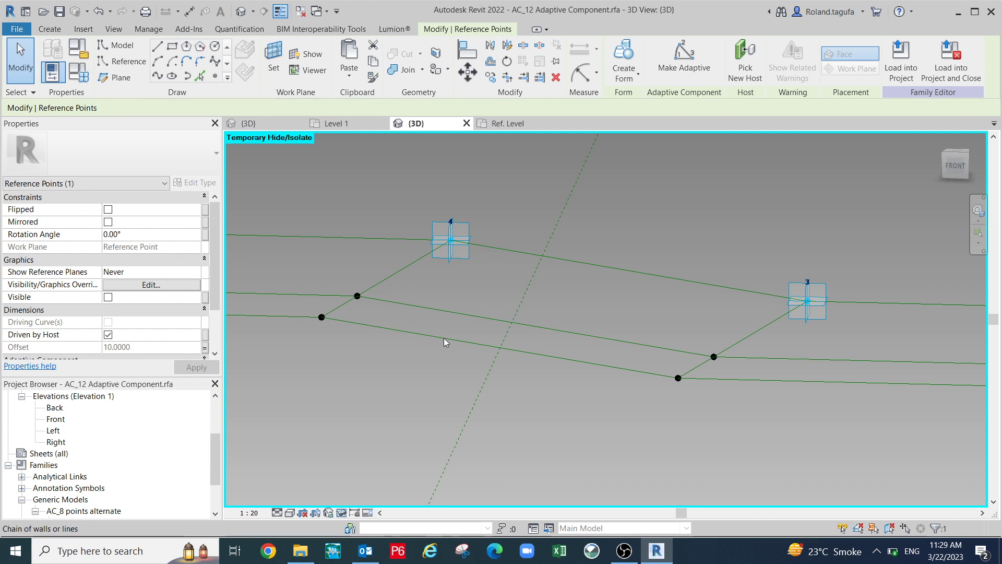
Associate the Offset of the hosted middle-line reference point at adaptive point 5 with the family parameter H.
{"action": "scroll", "coordinate": [582, 345], "scroll_direction": "down", "scroll_amount": 6}
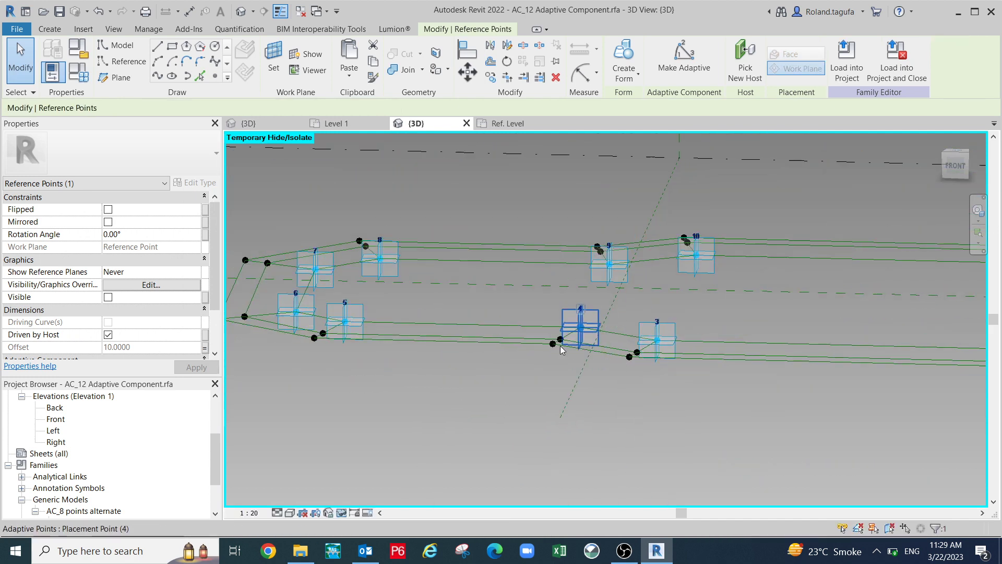
{"action": "scroll", "coordinate": [345, 338], "scroll_direction": "up", "scroll_amount": 3}
{"action": "scroll", "coordinate": [432, 329], "scroll_direction": "up", "scroll_amount": 3}
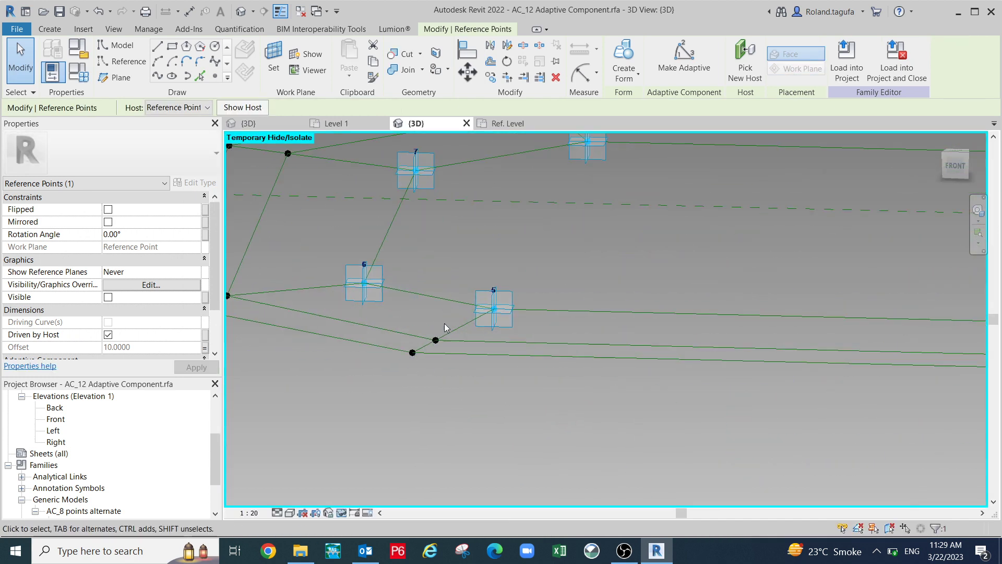
{"action": "scroll", "coordinate": [436, 350], "scroll_direction": "up", "scroll_amount": 3}
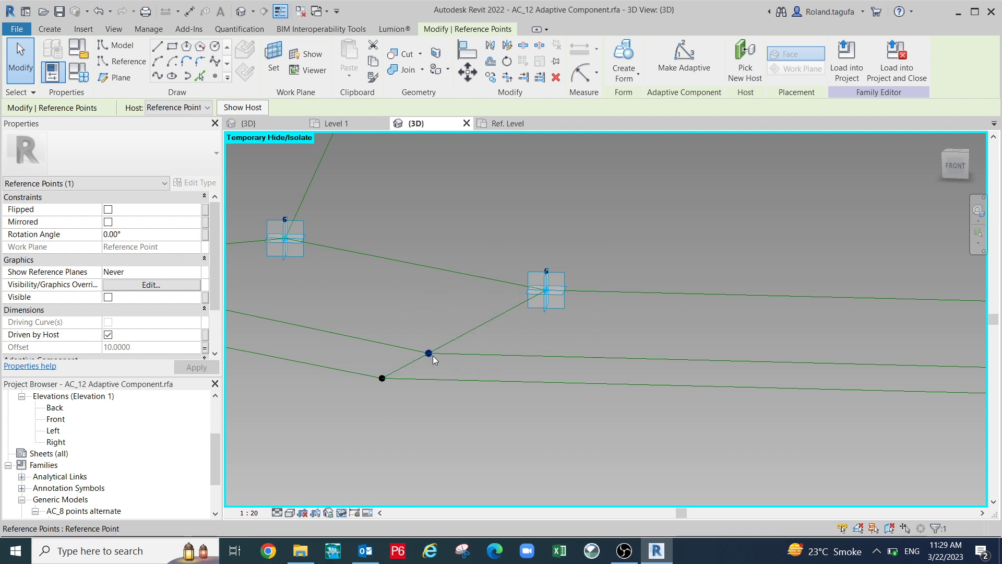
{"action": "left_click", "coordinate": [433, 359]}
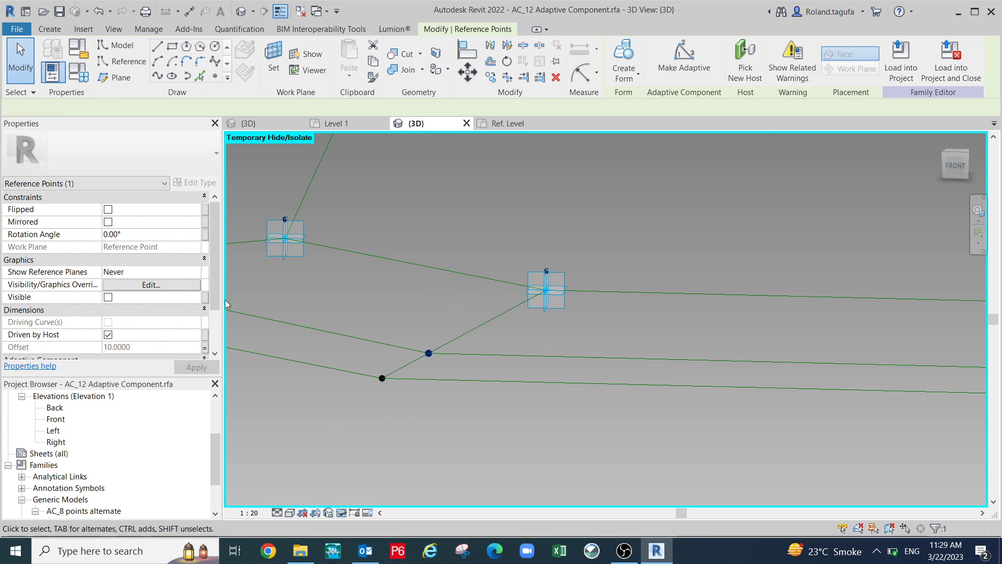
{"action": "left_click", "coordinate": [204, 348]}
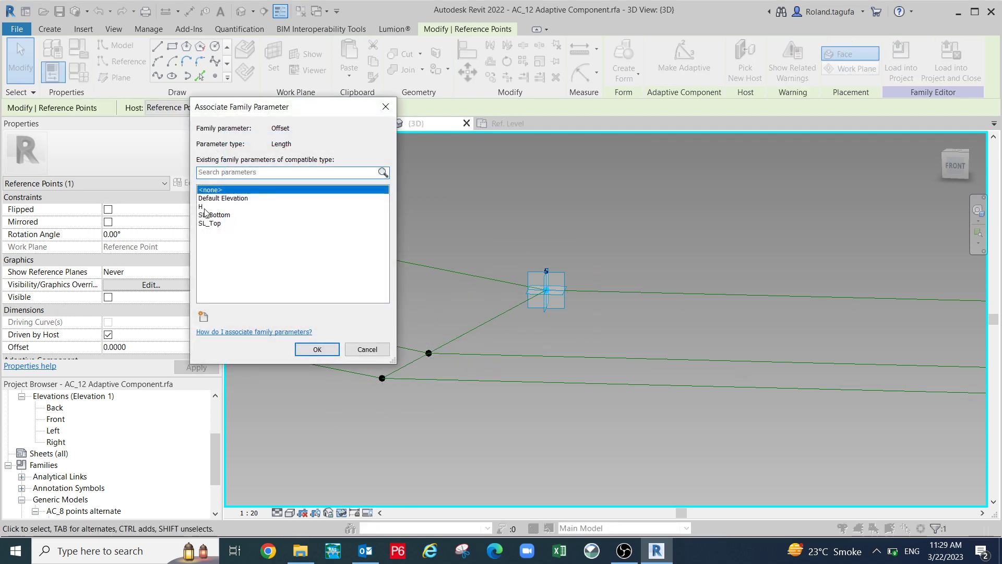
{"action": "left_click", "coordinate": [204, 207]}
{"action": "left_click", "coordinate": [318, 349]}
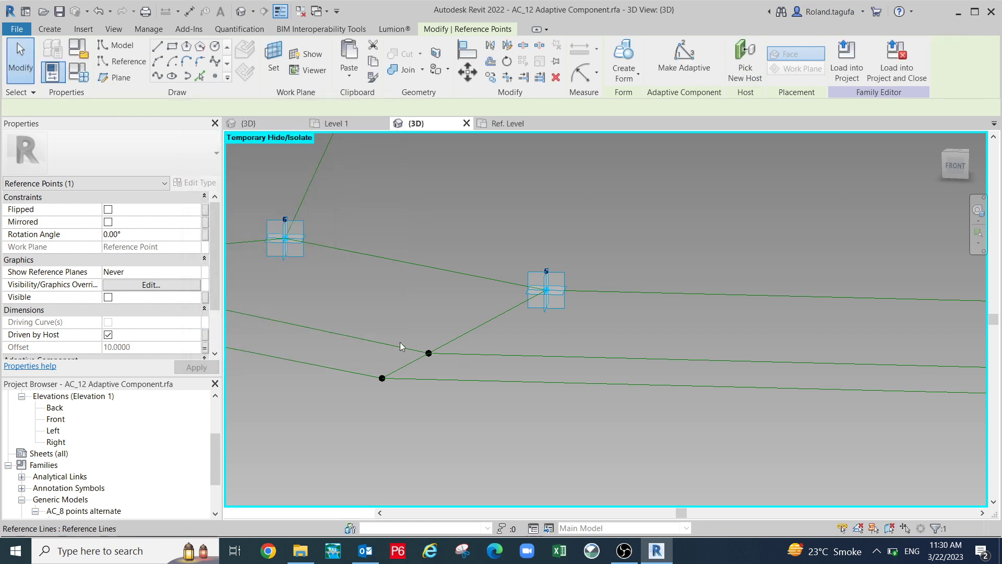
Associate the Offset of the hosted middle-line reference point at adaptive point 6 with the family parameter H.
{"action": "scroll", "coordinate": [400, 342], "scroll_direction": "down", "scroll_amount": 3}
{"action": "scroll", "coordinate": [388, 319], "scroll_direction": "up", "scroll_amount": 5}
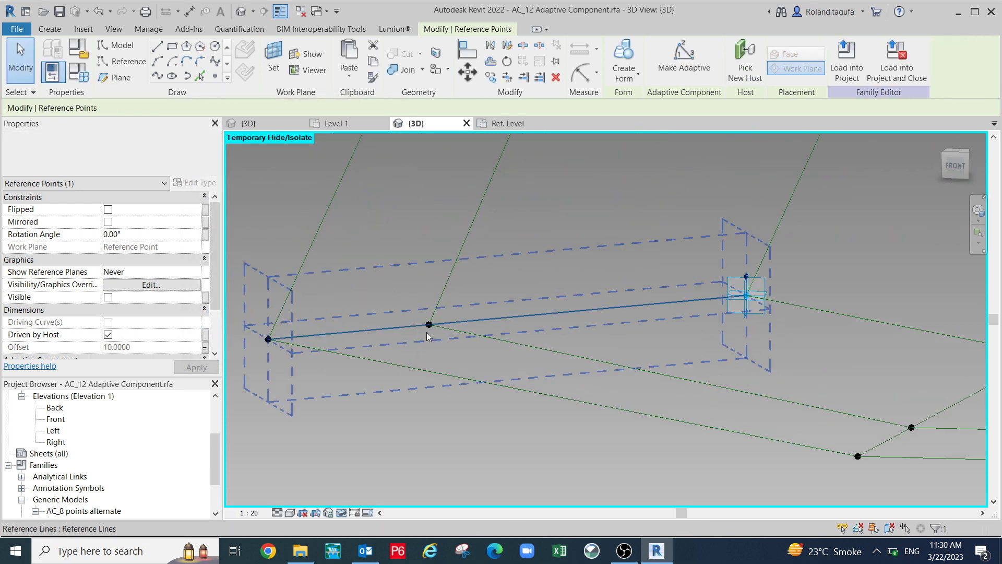
{"action": "left_click", "coordinate": [436, 326]}
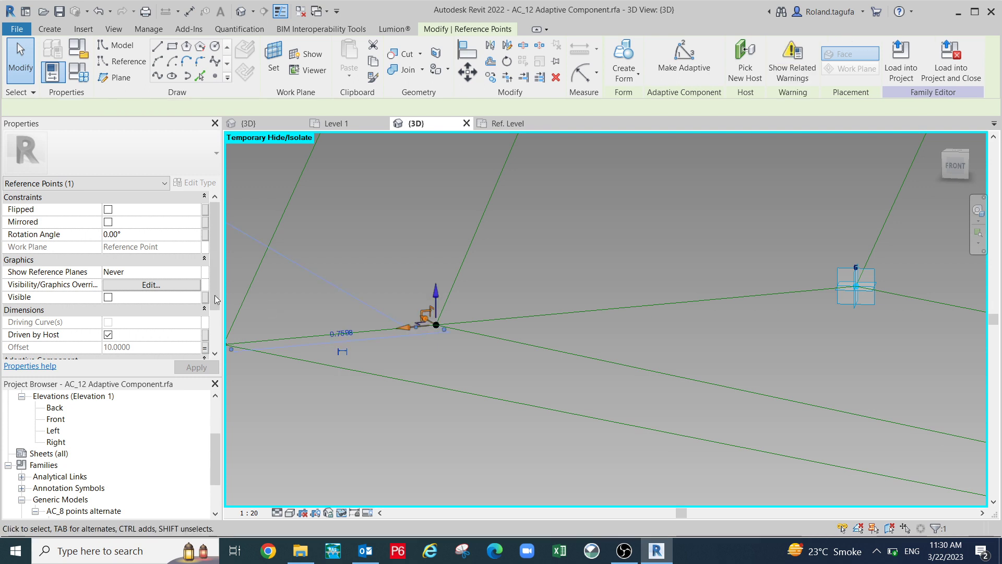
{"action": "left_click_drag", "start_coordinate": [216, 290], "coordinate": [227, 340]}
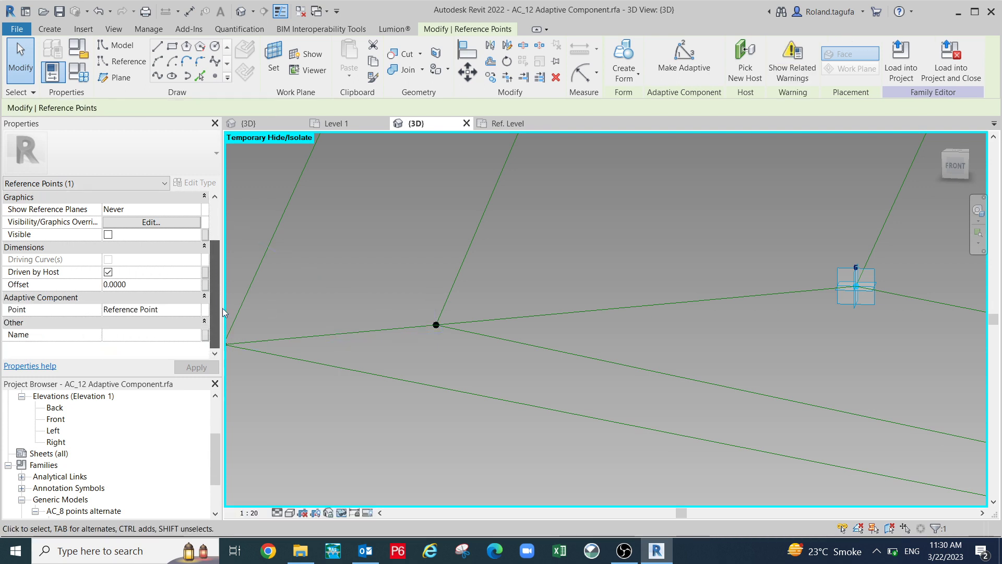
{"action": "left_click", "coordinate": [206, 284]}
{"action": "left_click", "coordinate": [206, 207]}
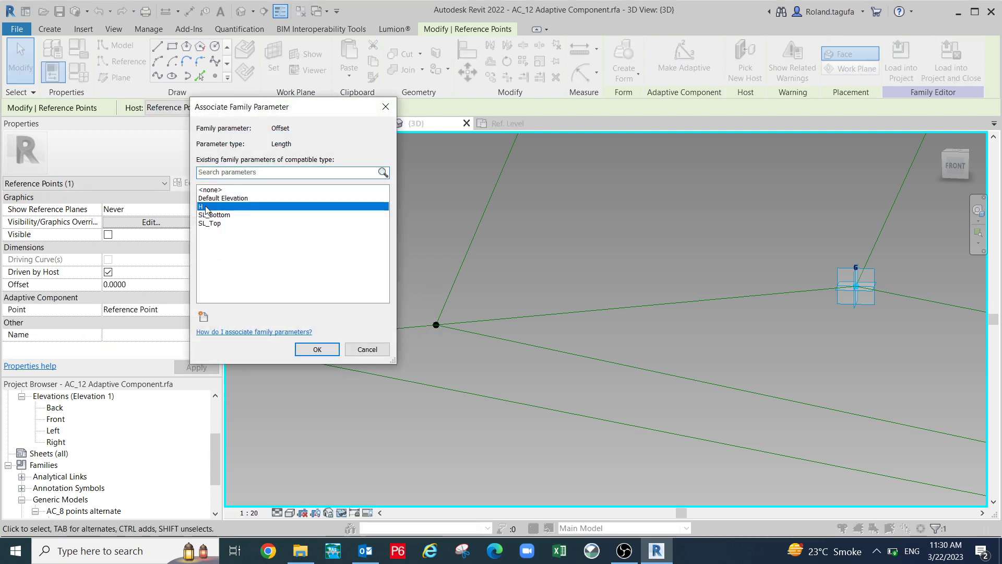
{"action": "left_click", "coordinate": [318, 349]}
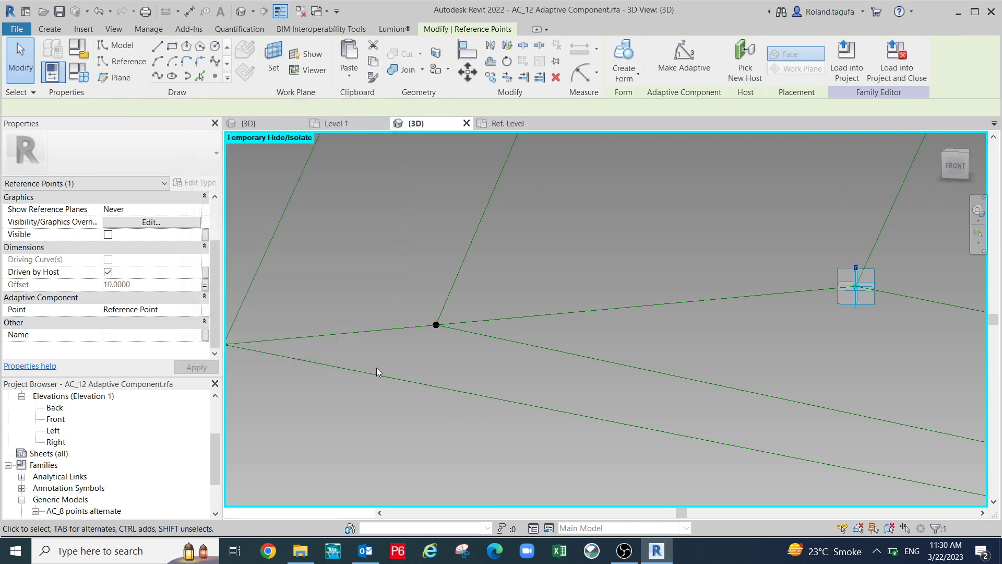
Associate the Offset of the hosted middle-line reference point at adaptive point 7 with the family parameter H.
{"action": "scroll", "coordinate": [377, 367], "scroll_direction": "down", "scroll_amount": 5}
{"action": "left_click", "coordinate": [412, 424]}
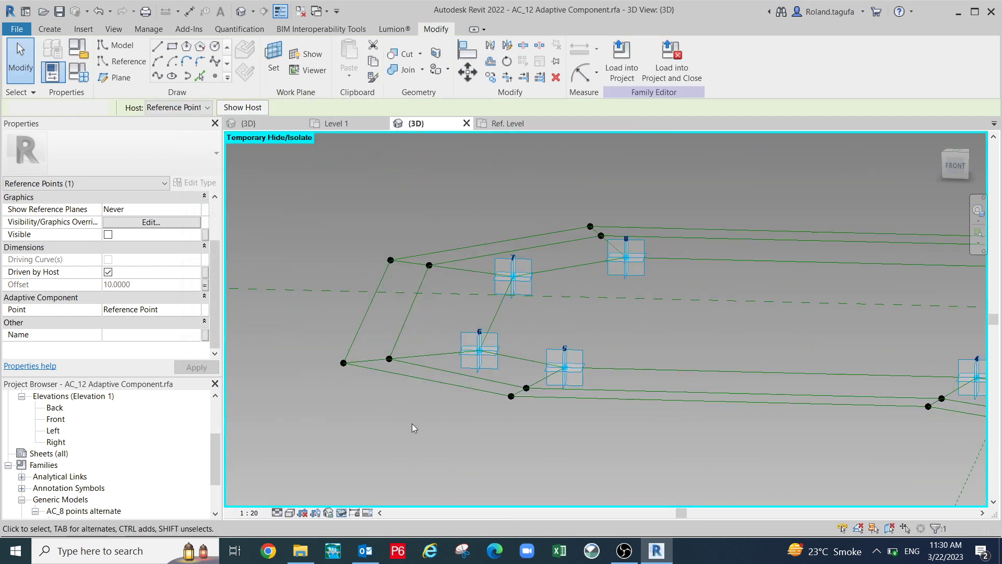
{"action": "middle_click_drag", "start_coordinate": [412, 423], "coordinate": [444, 430], "text": "shift"}
{"action": "middle_click_drag", "start_coordinate": [443, 426], "coordinate": [585, 403]}
{"action": "key", "text": "Tab"}
{"action": "scroll", "coordinate": [361, 330], "scroll_direction": "up", "scroll_amount": 3}
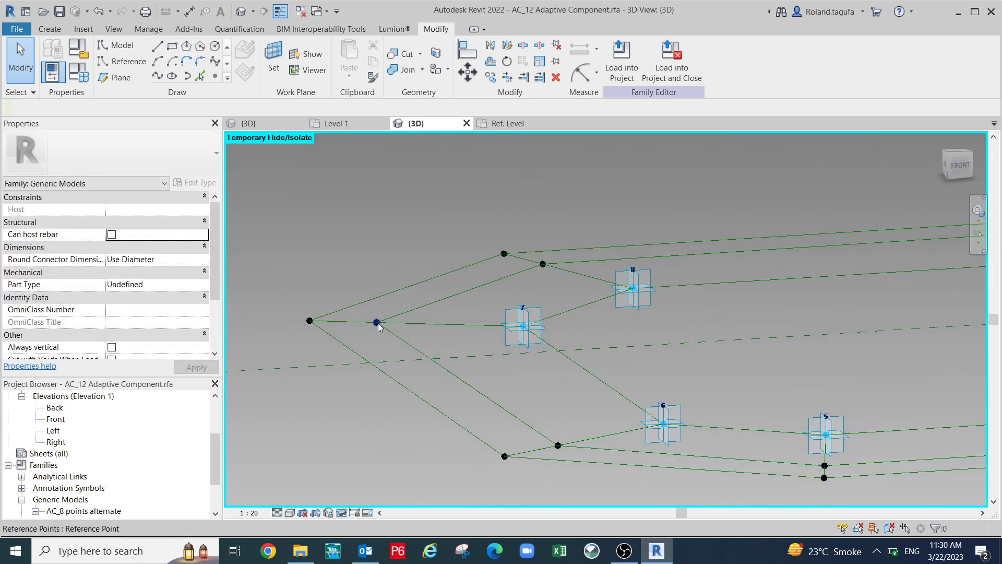
{"action": "left_click", "coordinate": [376, 322]}
{"action": "scroll", "coordinate": [213, 322], "scroll_direction": "down", "scroll_amount": 1}
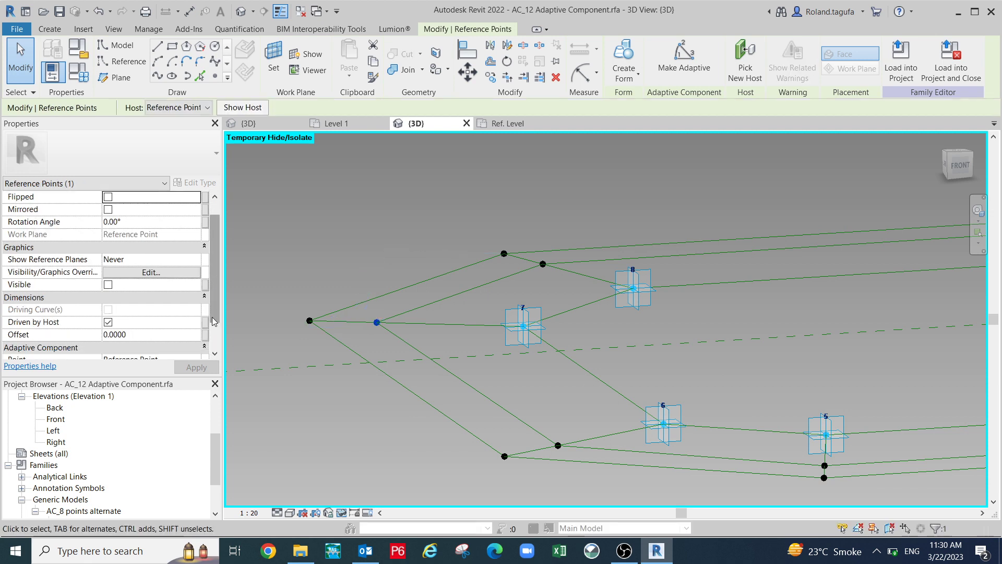
{"action": "left_click", "coordinate": [205, 336]}
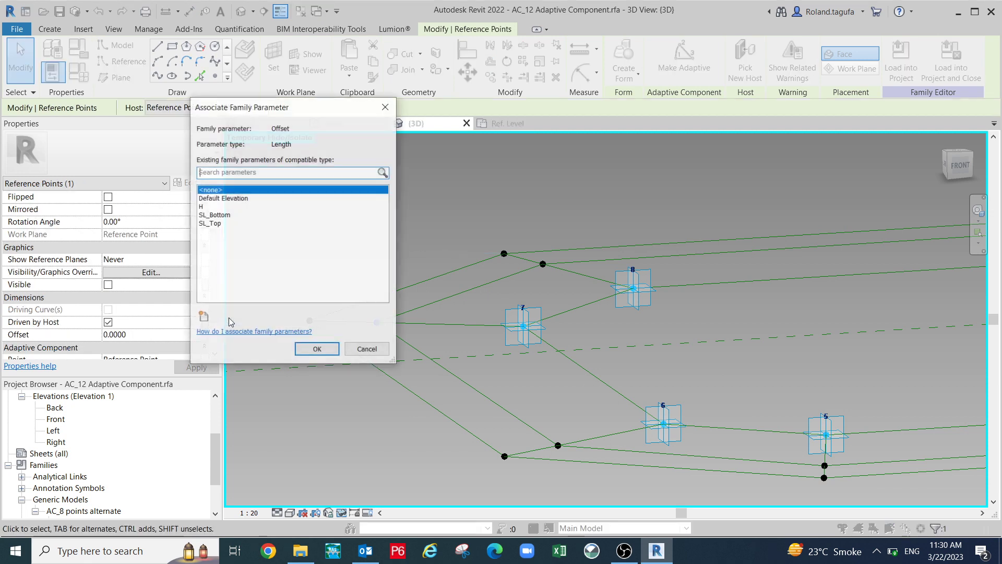
{"action": "left_click", "coordinate": [214, 207]}
{"action": "left_click", "coordinate": [318, 349]}
Associate the Offset of the hosted middle-line reference point at adaptive point 8 with the family parameter H.
{"action": "middle_click_drag", "start_coordinate": [335, 366], "coordinate": [403, 510], "text": "shift"}
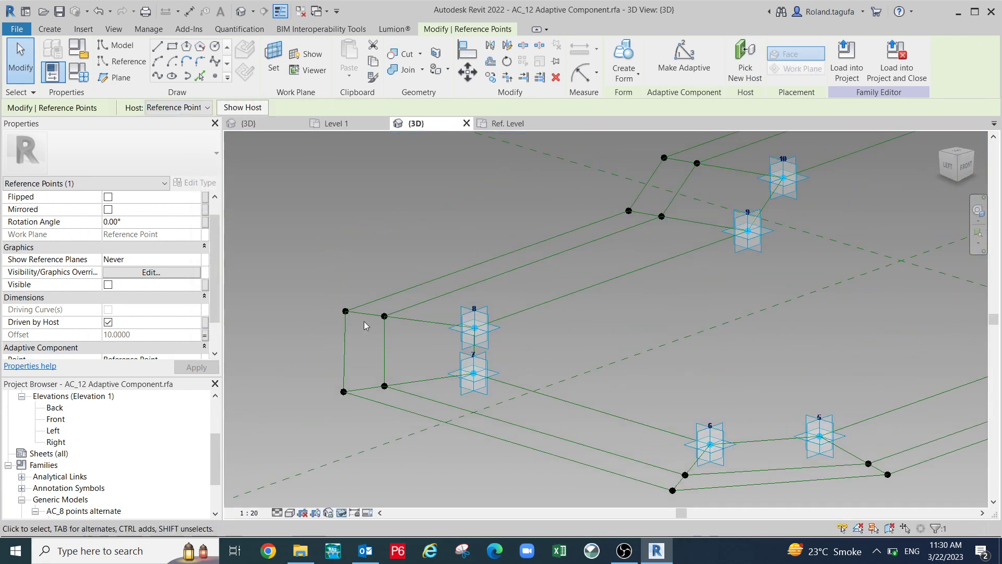
{"action": "scroll", "coordinate": [366, 331], "scroll_direction": "up", "scroll_amount": 1}
{"action": "key", "text": "Tab"}
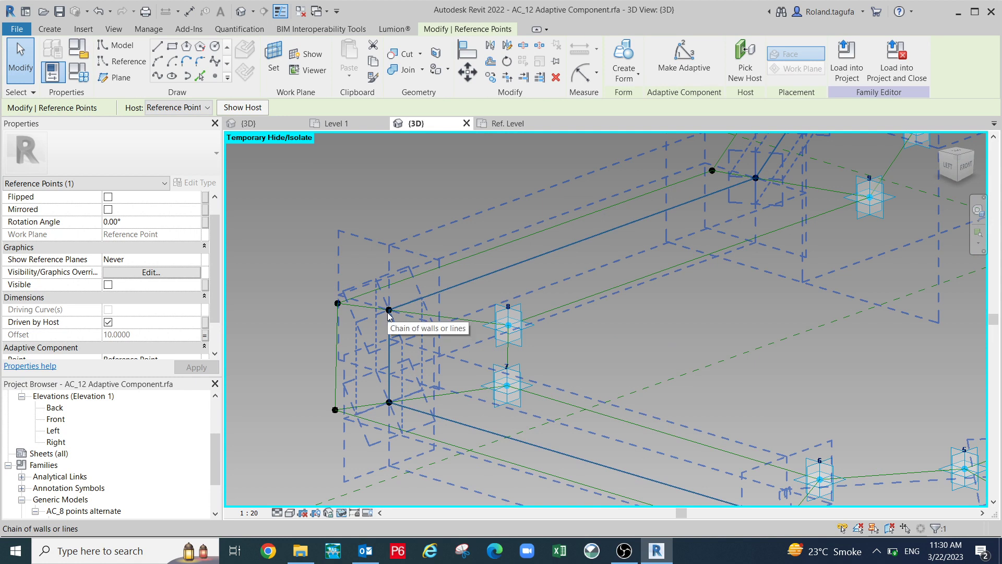
{"action": "left_click", "coordinate": [388, 311]}
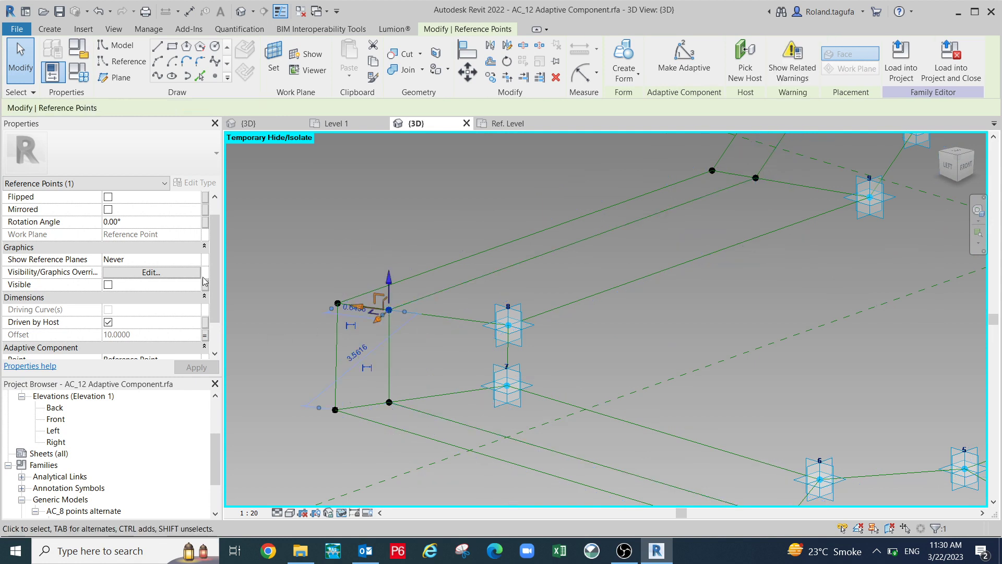
{"action": "scroll", "coordinate": [206, 284], "scroll_direction": "down", "scroll_amount": 1}
{"action": "left_click", "coordinate": [205, 297]}
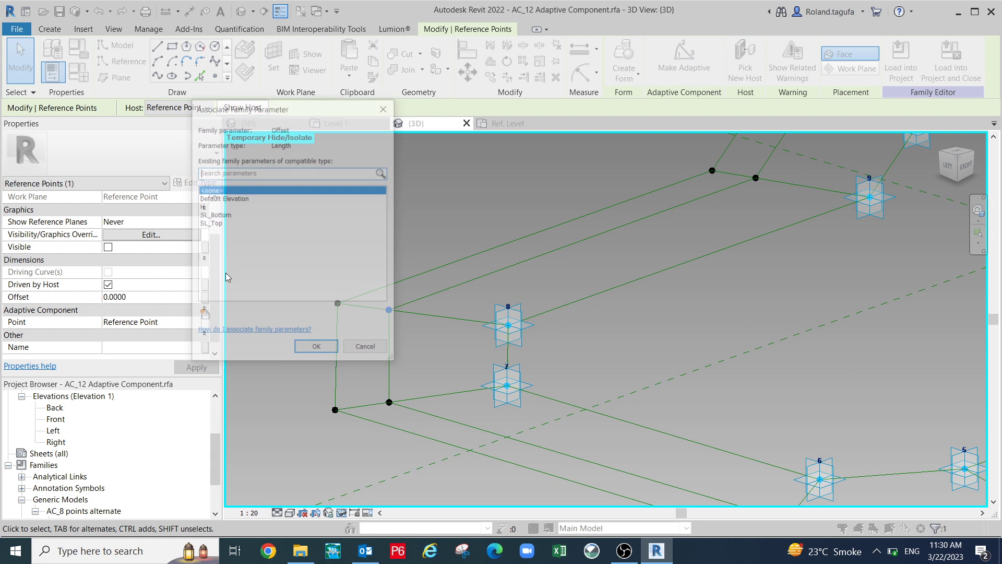
{"action": "left_click", "coordinate": [219, 206]}
{"action": "left_click", "coordinate": [316, 349]}
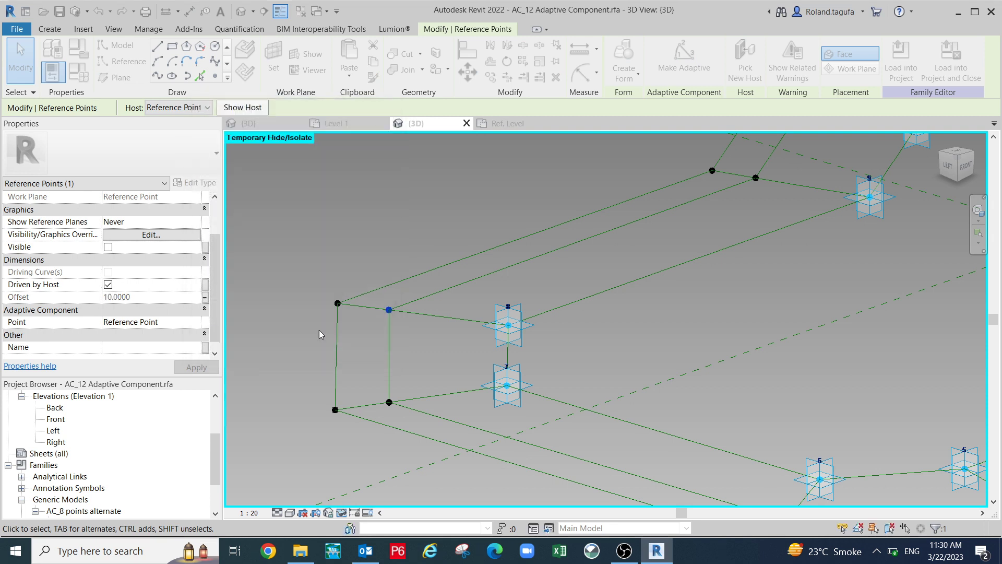
Associate the Offset of the hosted middle-line reference point at adaptive point 9 with the family parameter H.
{"action": "middle_click_drag", "start_coordinate": [412, 401], "coordinate": [360, 316], "text": "shift"}
{"action": "scroll", "coordinate": [421, 352], "scroll_direction": "up", "scroll_amount": 6}
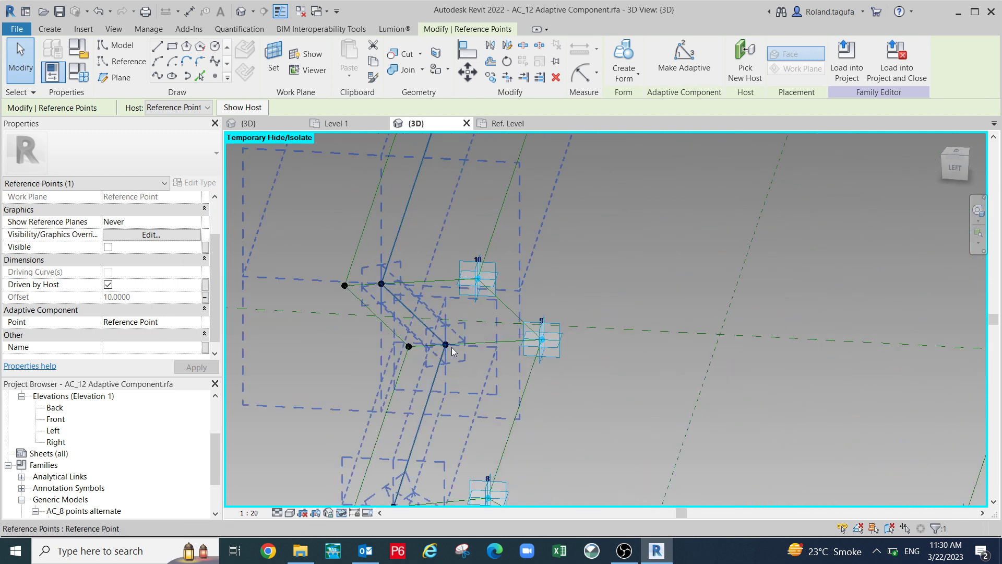
{"action": "left_click", "coordinate": [446, 349]}
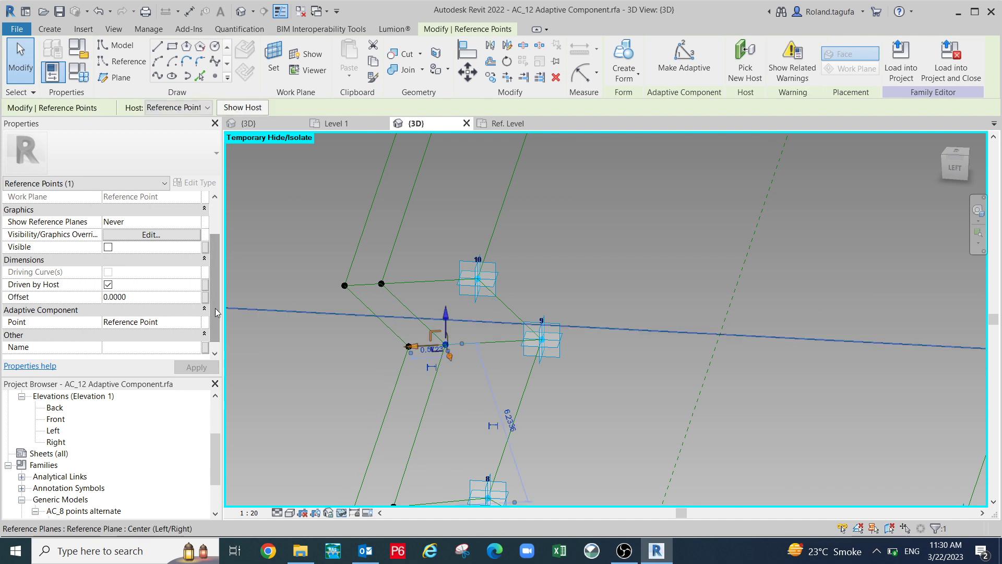
{"action": "left_click_drag", "start_coordinate": [215, 316], "coordinate": [220, 344]}
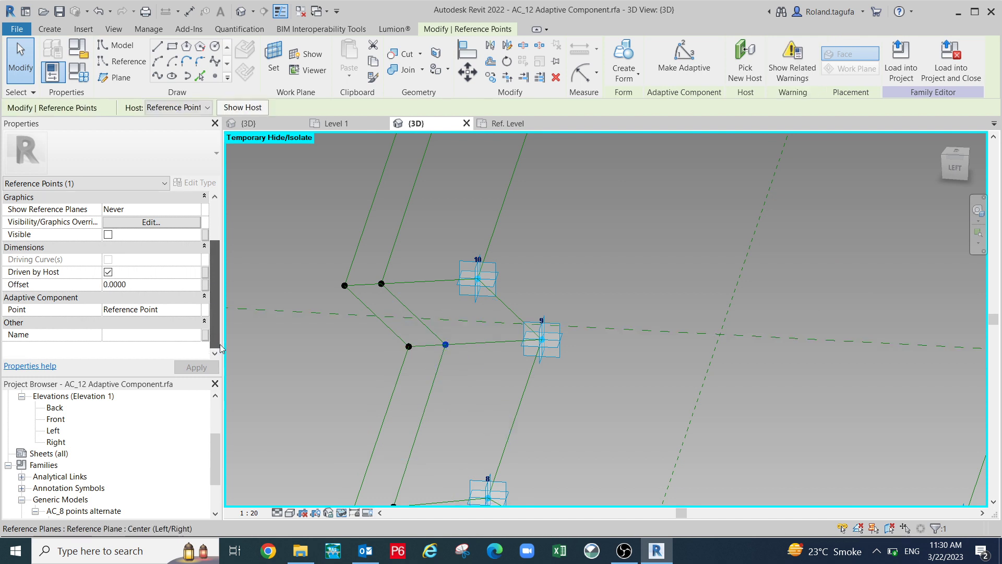
{"action": "left_click", "coordinate": [204, 285]}
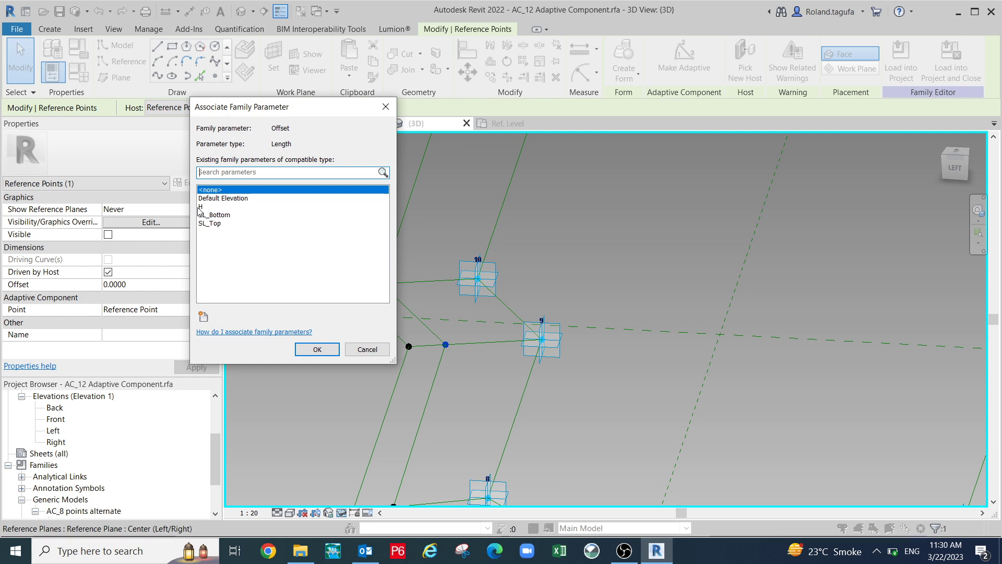
{"action": "left_click", "coordinate": [201, 207]}
{"action": "left_click", "coordinate": [318, 349]}
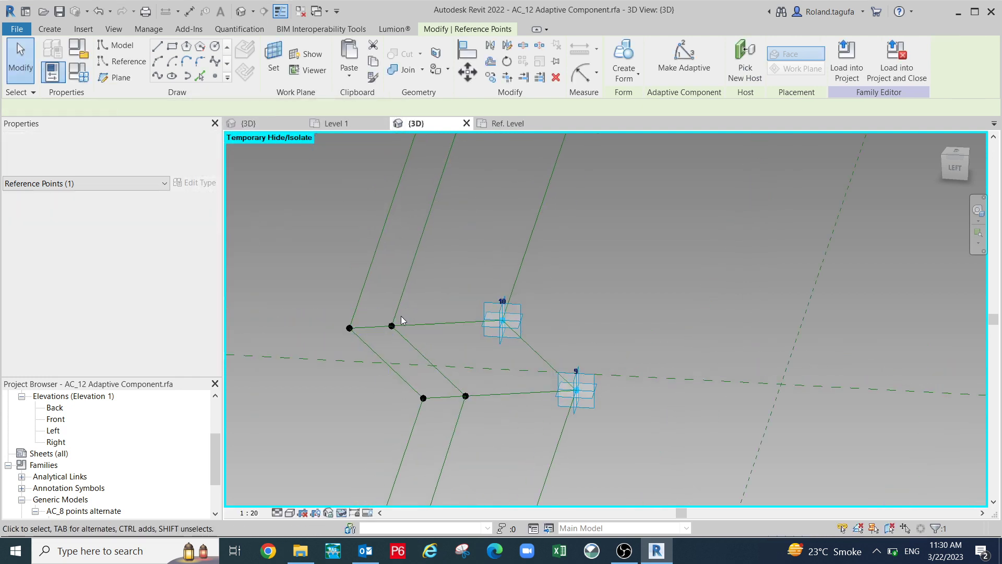
Associate the Offset of the hosted middle-line reference point at adaptive point 10 with the family parameter H.
{"action": "left_click", "coordinate": [388, 332]}
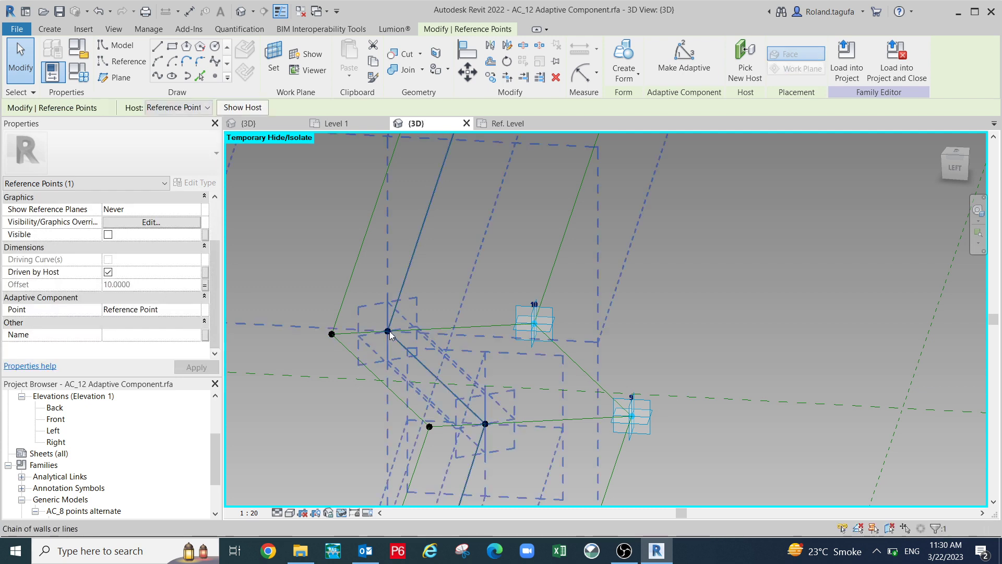
{"action": "left_click", "coordinate": [388, 332]}
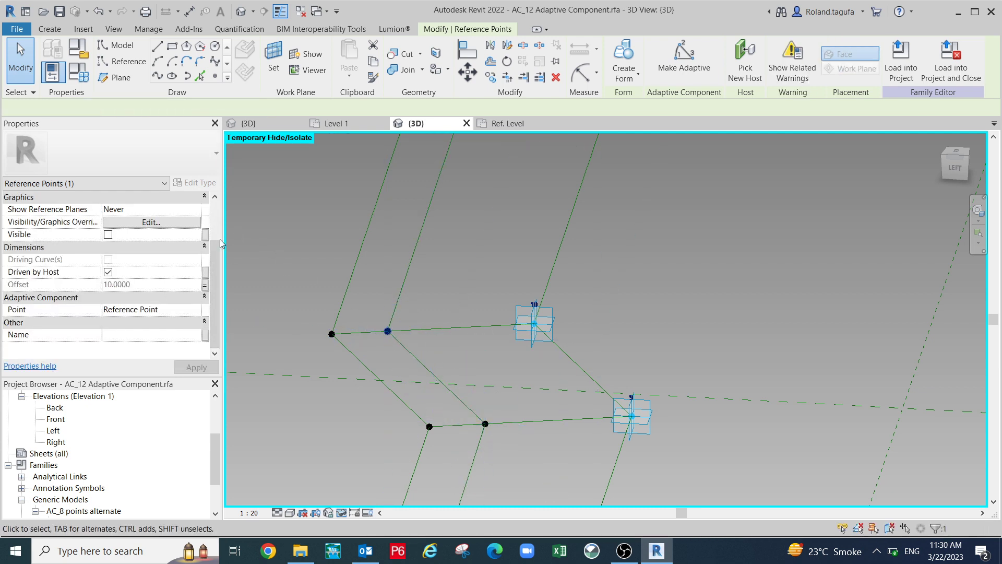
{"action": "key", "text": "ctrl+z"}
{"action": "left_click", "coordinate": [205, 285]}
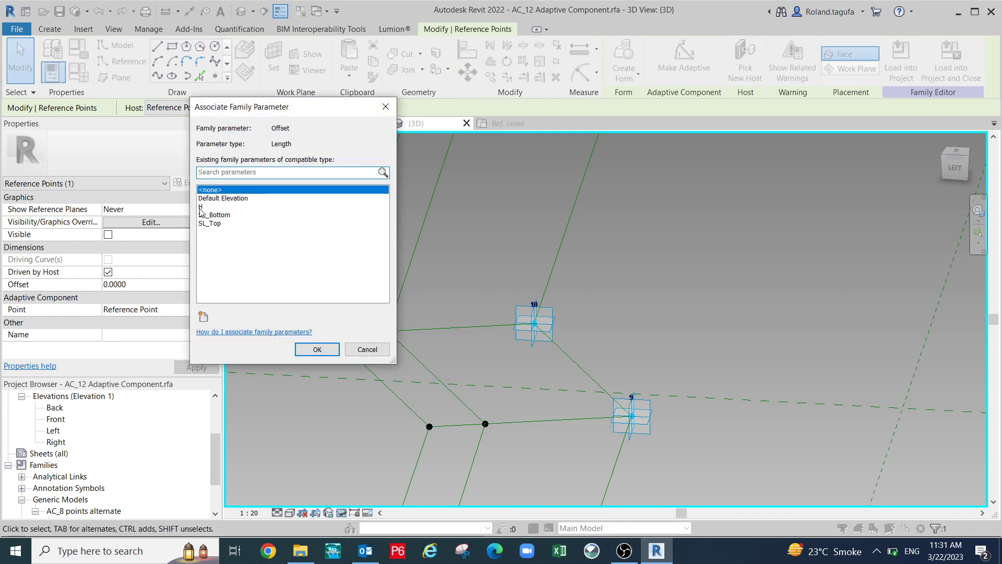
{"action": "left_click", "coordinate": [200, 208]}
{"action": "left_click", "coordinate": [316, 350]}
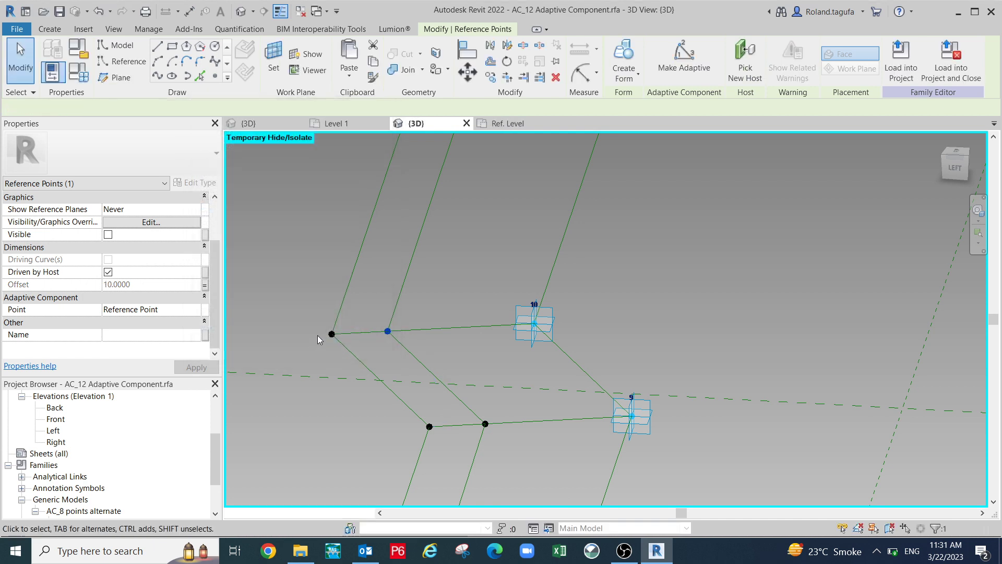
Associate the Offset of the hosted middle-line reference point at adaptive point 11 with the family parameter H.
{"action": "scroll", "coordinate": [317, 335], "scroll_direction": "down", "scroll_amount": 4}
{"action": "scroll", "coordinate": [329, 345], "scroll_direction": "down", "scroll_amount": 3}
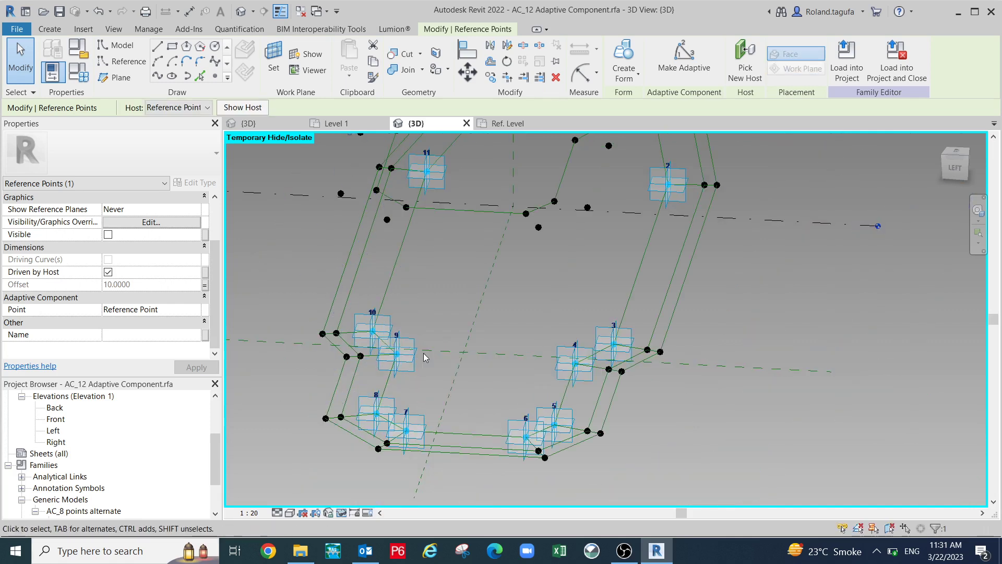
{"action": "middle_click_drag", "start_coordinate": [365, 362], "coordinate": [686, 505]}
{"action": "scroll", "coordinate": [505, 391], "scroll_direction": "up", "scroll_amount": 1}
{"action": "scroll", "coordinate": [502, 405], "scroll_direction": "up", "scroll_amount": 1}
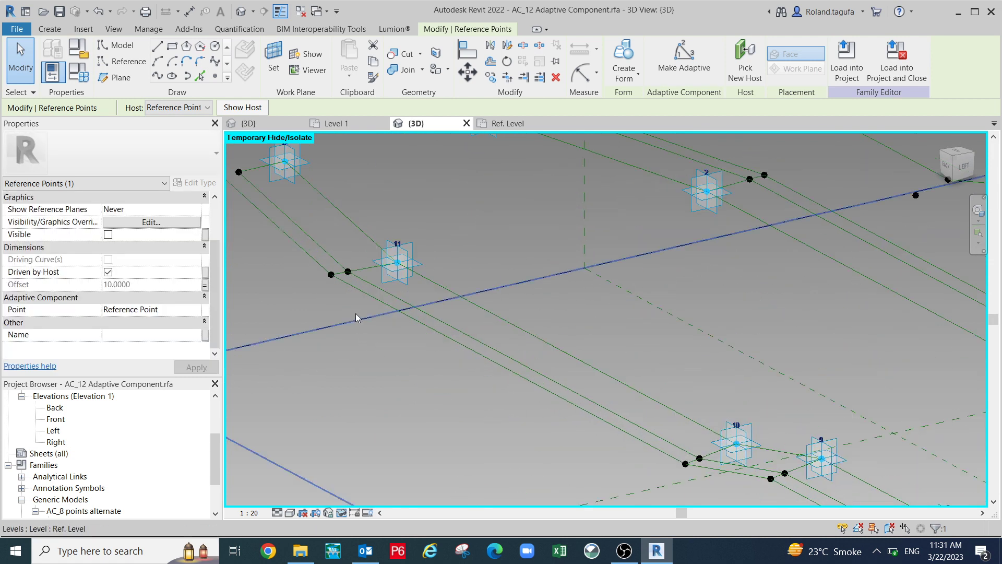
{"action": "scroll", "coordinate": [355, 313], "scroll_direction": "up", "scroll_amount": 2}
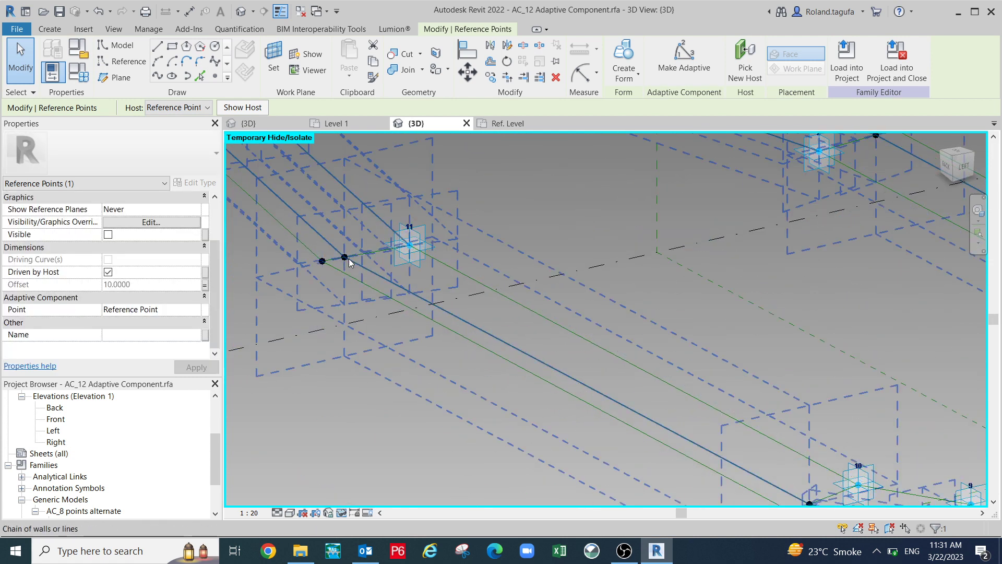
{"action": "left_click", "coordinate": [347, 258]}
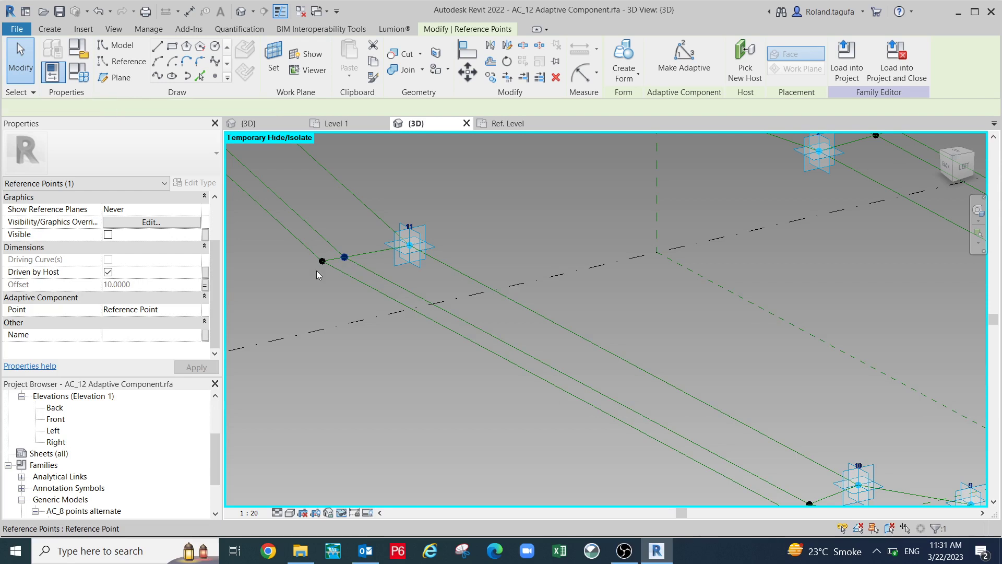
{"action": "left_click", "coordinate": [205, 285]}
{"action": "left_click", "coordinate": [204, 207]}
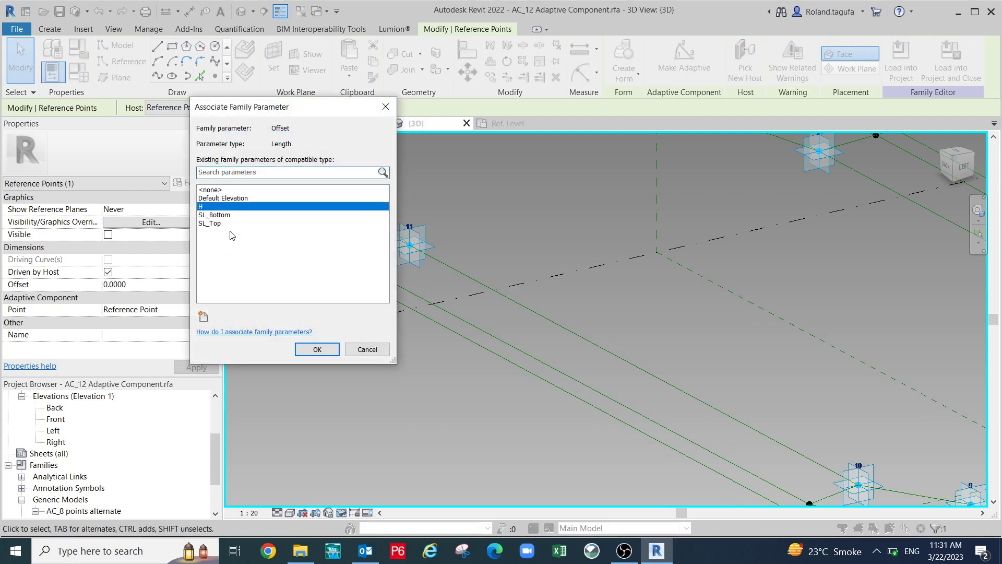
{"action": "left_click", "coordinate": [316, 349]}
Set the plane of the middle-line point at adaptive point 12 as work plane and place a hosted reference point on that point.
{"action": "middle_click_drag", "start_coordinate": [344, 351], "coordinate": [424, 319]}
{"action": "scroll", "coordinate": [402, 296], "scroll_direction": "up", "scroll_amount": 3}
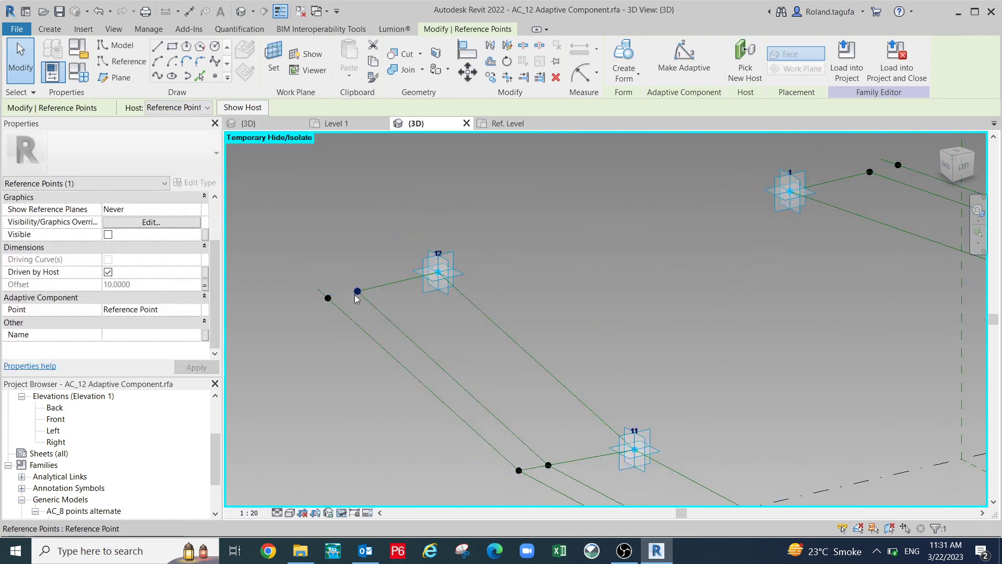
{"action": "left_click", "coordinate": [357, 292]}
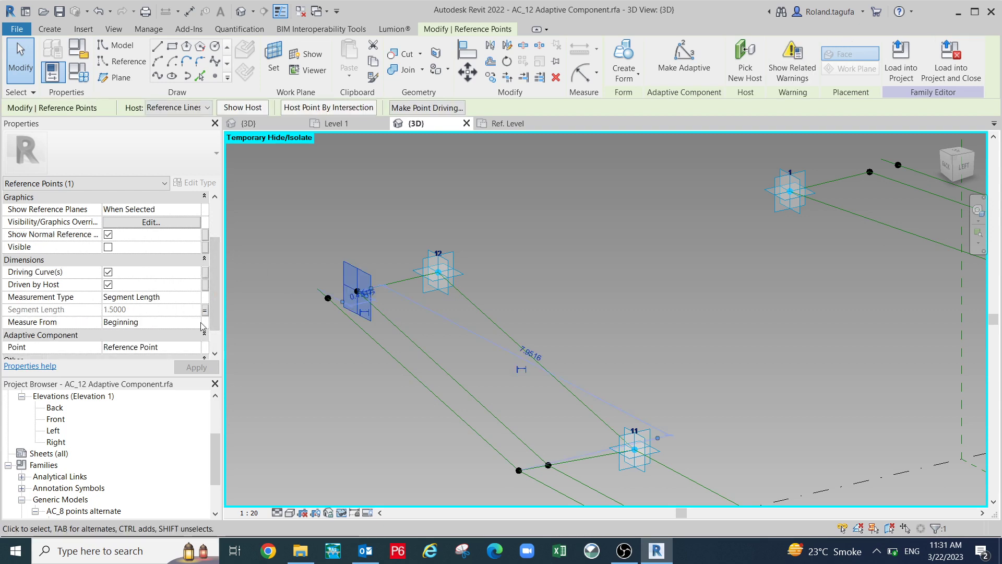
{"action": "left_click", "coordinate": [346, 343]}
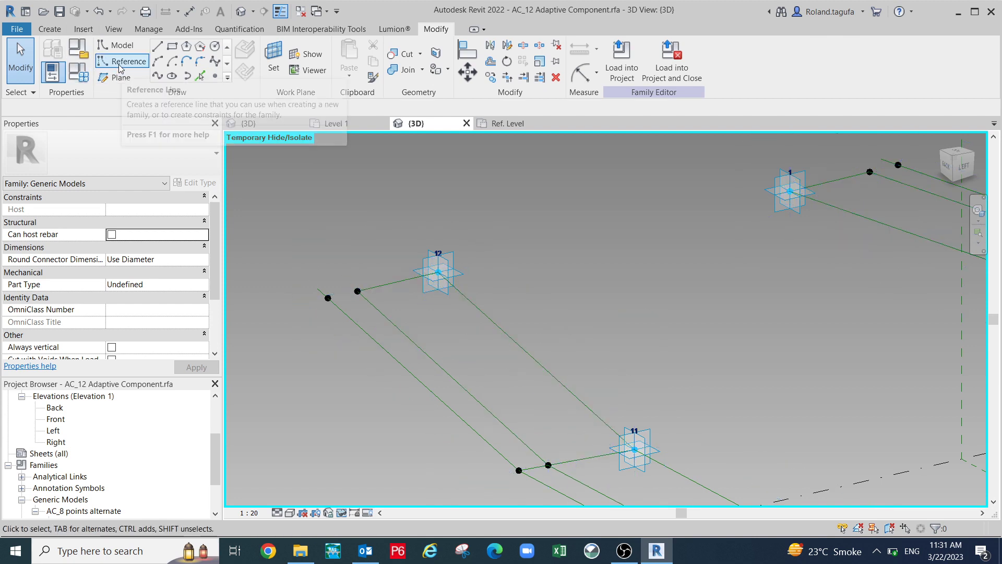
{"action": "left_click", "coordinate": [273, 58]}
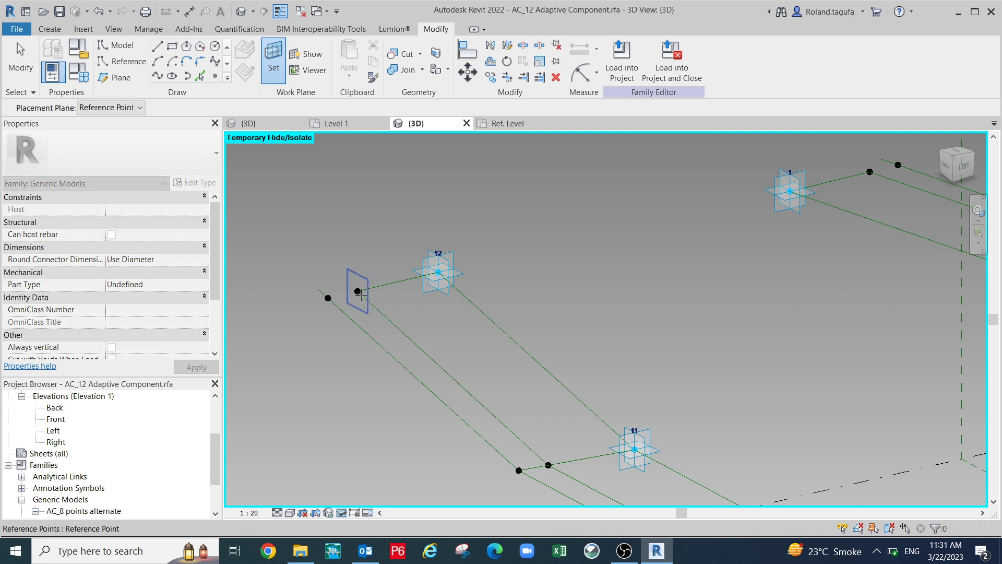
{"action": "key", "text": "Tab"}
{"action": "left_click", "coordinate": [358, 291]}
{"action": "left_click", "coordinate": [357, 291]}
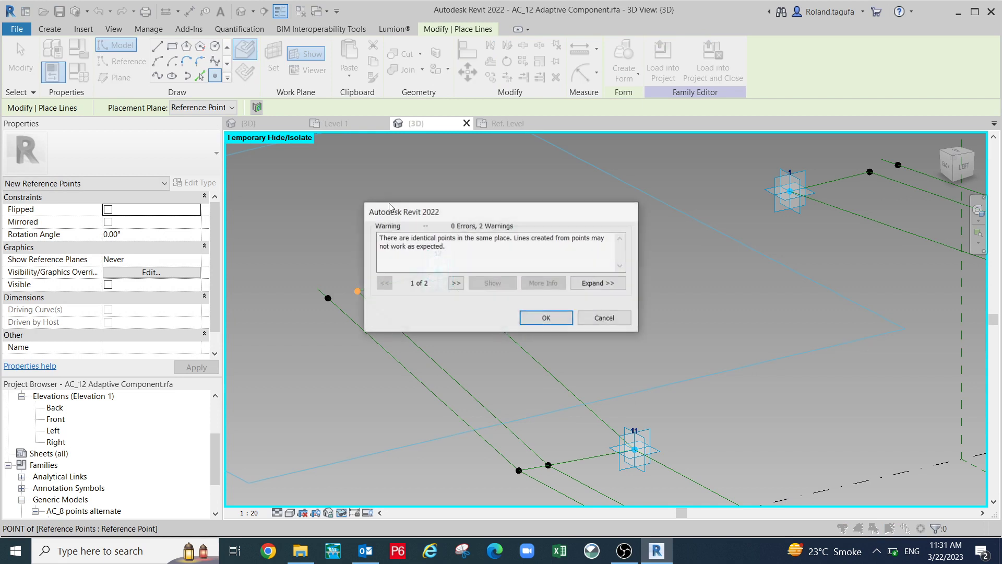
{"action": "left_click", "coordinate": [546, 320]}
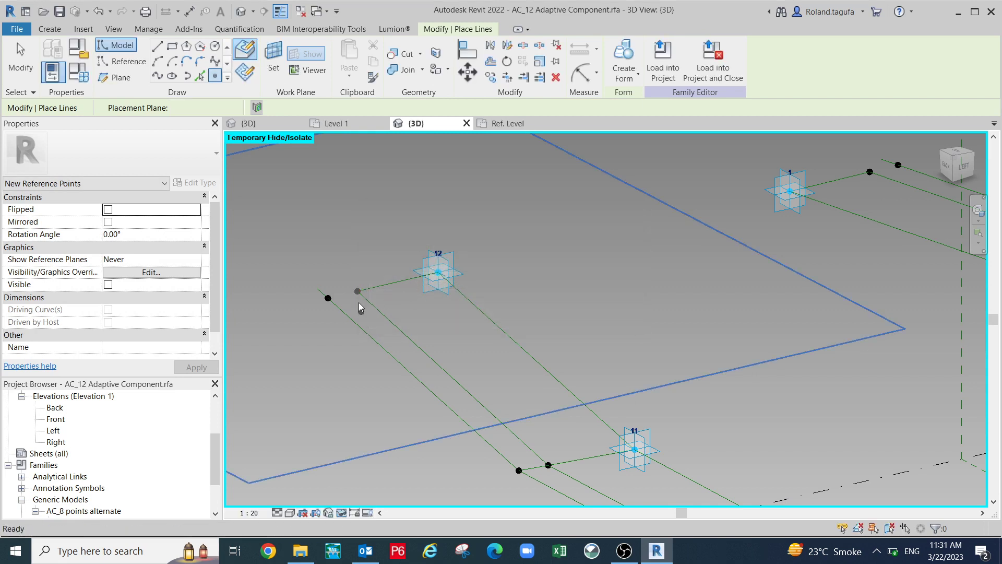
{"action": "key", "text": "Escape"}
{"action": "key", "text": "Escape"}
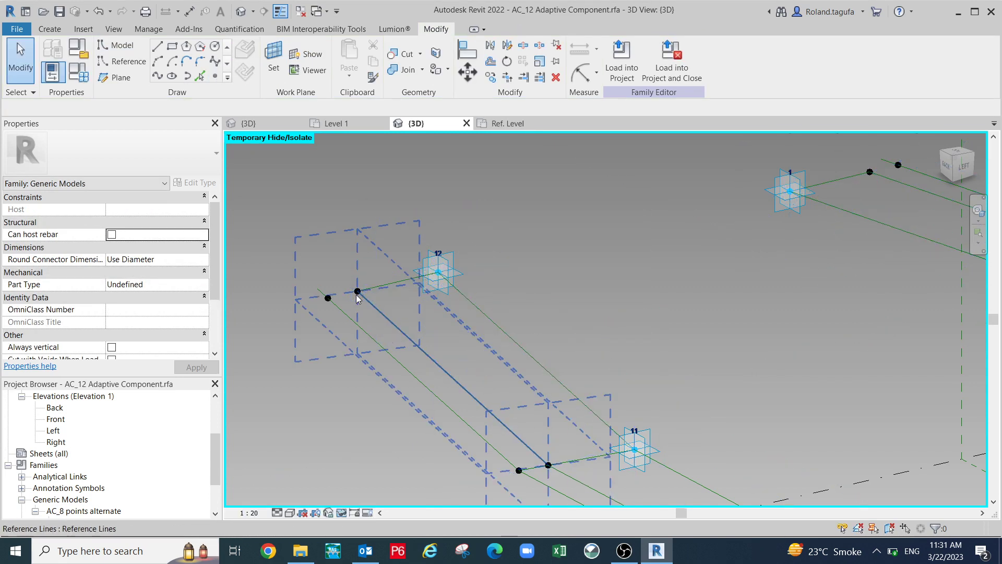
Associate the Offset of the hosted middle-line reference point at adaptive point 12 with the family parameter H.
{"action": "left_click", "coordinate": [358, 292]}
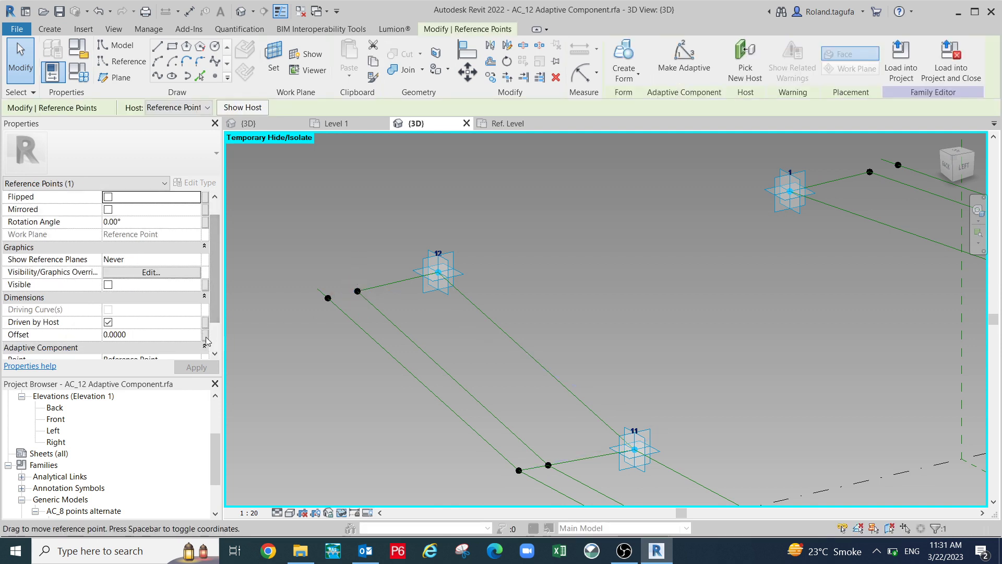
{"action": "left_click", "coordinate": [206, 337]}
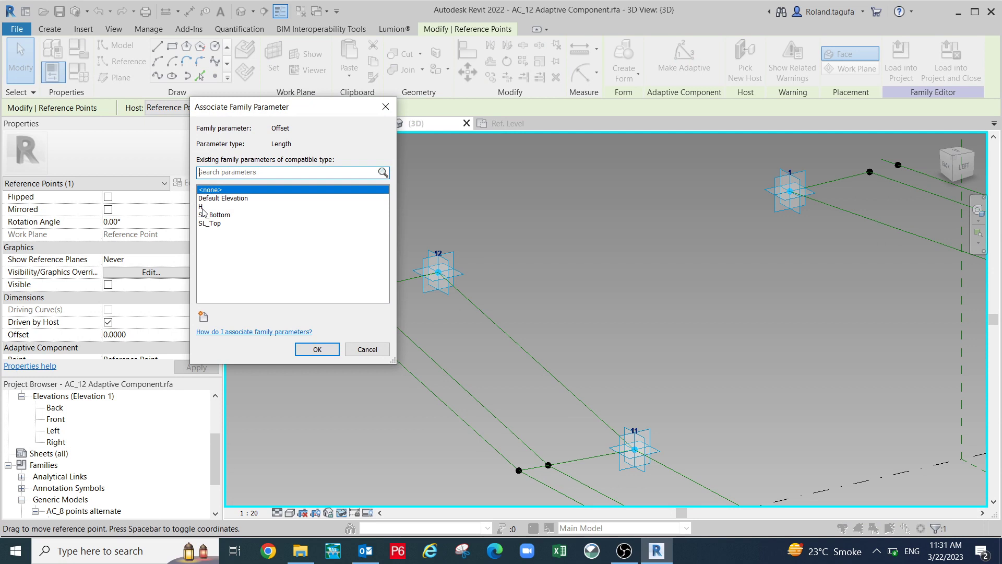
{"action": "left_click", "coordinate": [201, 207]}
{"action": "left_click", "coordinate": [313, 350]}
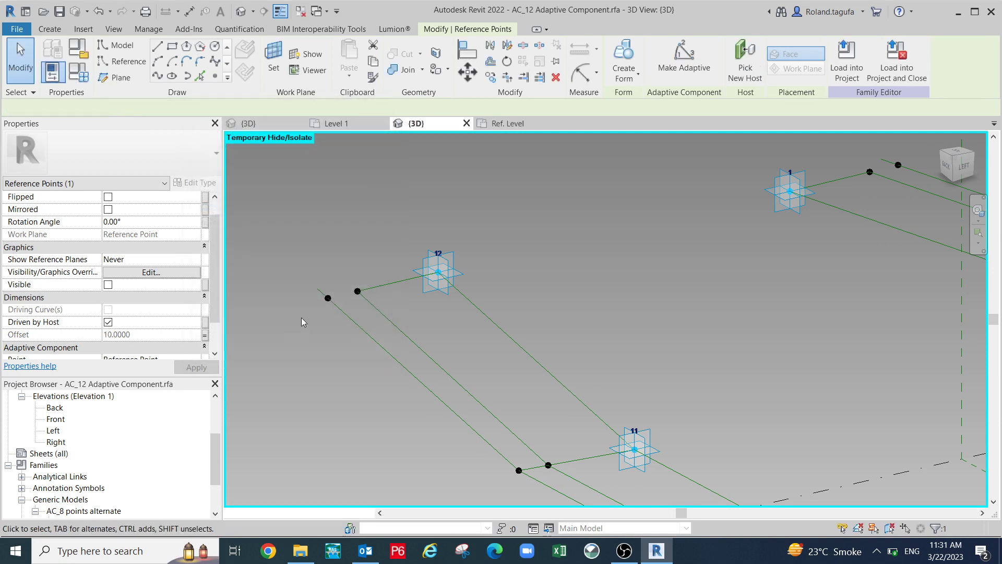
Create a spline through the raised middle-line reference points above adaptive points 1 and 2.
{"action": "scroll", "coordinate": [302, 317], "scroll_direction": "down", "scroll_amount": 3}
{"action": "middle_click_drag", "start_coordinate": [567, 355], "coordinate": [473, 346]}
{"action": "scroll", "coordinate": [422, 324], "scroll_direction": "down", "scroll_amount": 2}
{"action": "left_click", "coordinate": [707, 396]}
{"action": "middle_click_drag", "start_coordinate": [722, 420], "coordinate": [469, 439], "text": "shift"}
{"action": "scroll", "coordinate": [624, 438], "scroll_direction": "up", "scroll_amount": 2}
{"action": "middle_click_drag", "start_coordinate": [648, 425], "coordinate": [506, 441]}
{"action": "scroll", "coordinate": [713, 365], "scroll_direction": "up", "scroll_amount": 5}
{"action": "scroll", "coordinate": [631, 338], "scroll_direction": "up", "scroll_amount": 1}
{"action": "middle_click_drag", "start_coordinate": [630, 338], "coordinate": [729, 316]}
{"action": "scroll", "coordinate": [659, 346], "scroll_direction": "down", "scroll_amount": 1}
{"action": "middle_click_drag", "start_coordinate": [659, 344], "coordinate": [628, 384]}
{"action": "scroll", "coordinate": [715, 314], "scroll_direction": "up", "scroll_amount": 2}
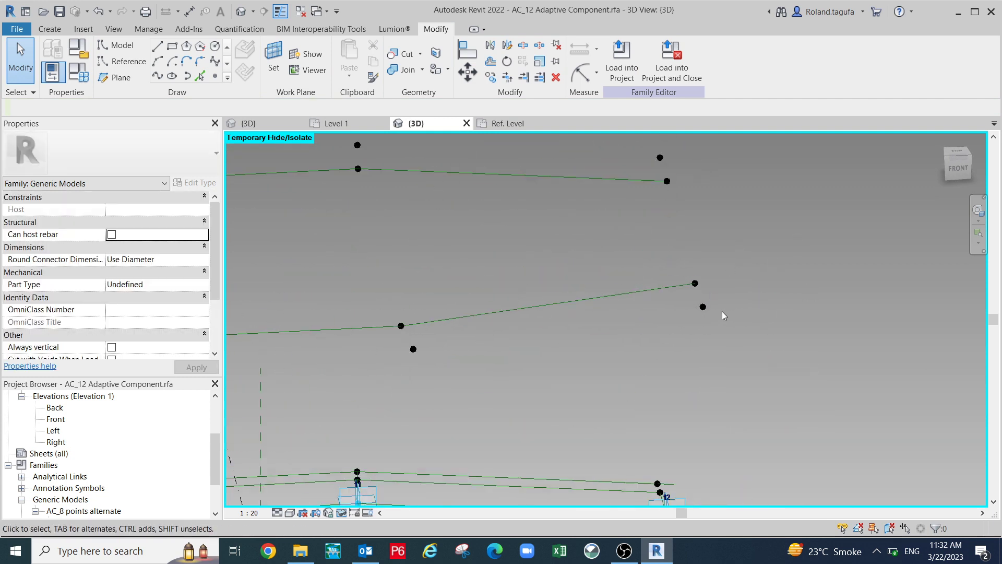
{"action": "left_click", "coordinate": [688, 300]}
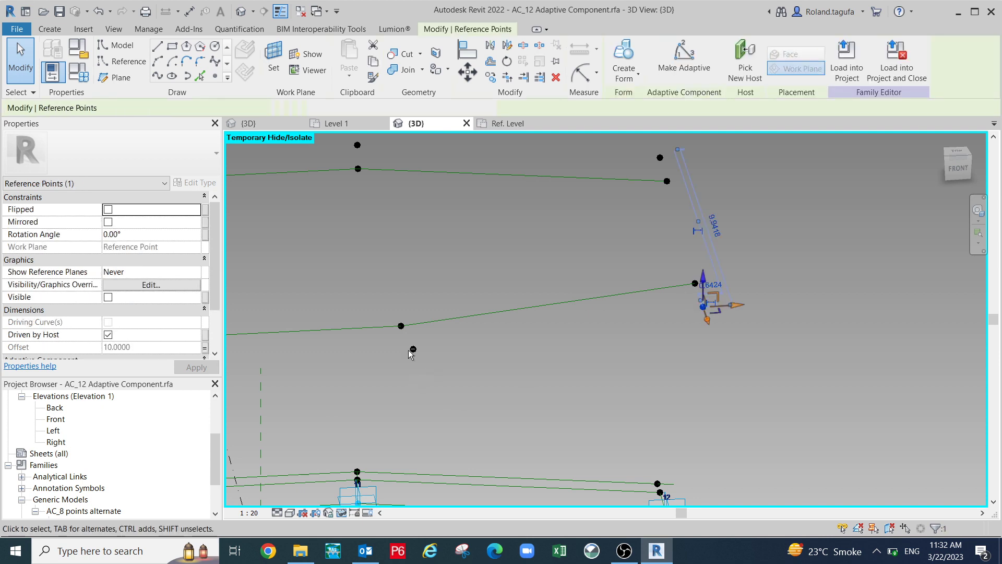
{"action": "key", "text": "Tab"}
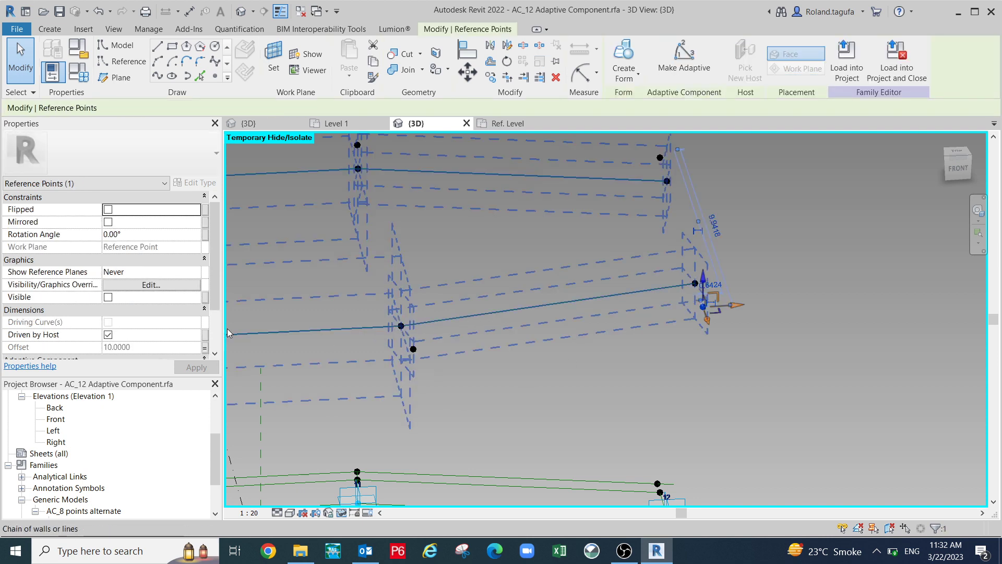
{"action": "scroll", "coordinate": [365, 352], "scroll_direction": "up", "scroll_amount": 2}
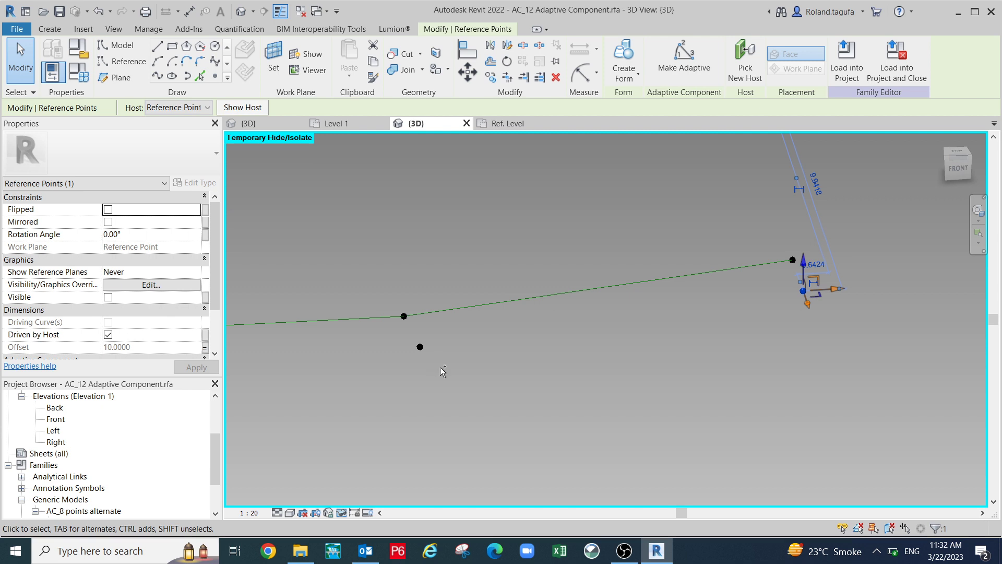
{"action": "left_click_drag", "start_coordinate": [413, 342], "coordinate": [386, 357], "text": "ctrl"}
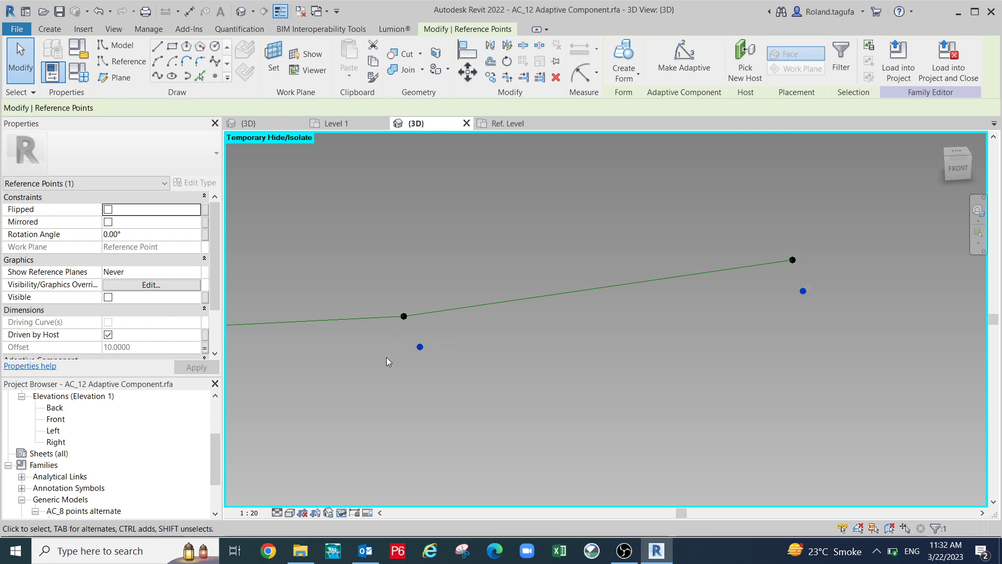
{"action": "left_click", "coordinate": [157, 78]}
Create a spline through the raised middle-line reference points above adaptive points 2 and 3.
{"action": "middle_click_drag", "start_coordinate": [505, 361], "coordinate": [762, 365]}
{"action": "scroll", "coordinate": [719, 374], "scroll_direction": "up", "scroll_amount": 1}
{"action": "left_click", "coordinate": [718, 375]}
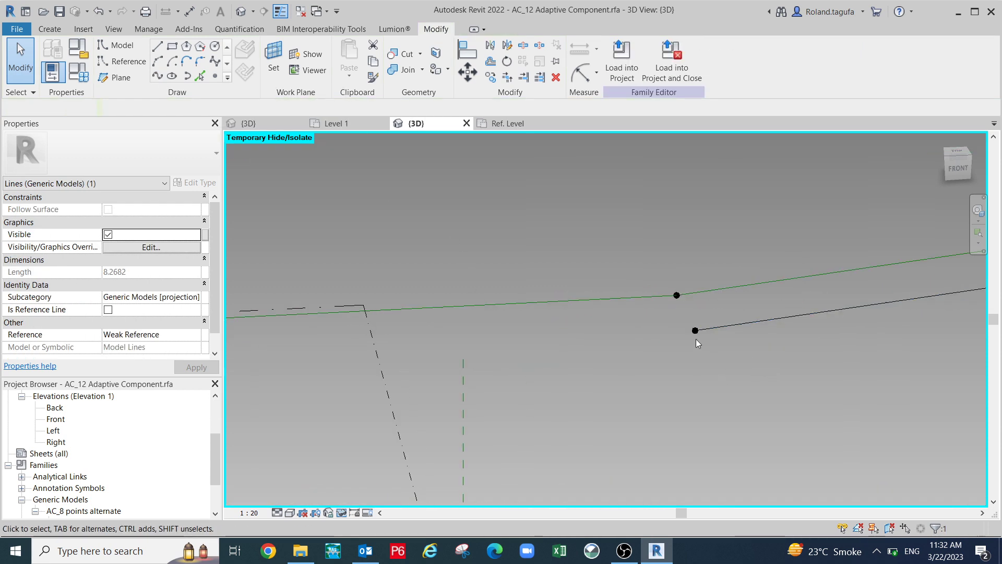
{"action": "left_click_drag", "start_coordinate": [677, 308], "coordinate": [712, 354]}
{"action": "scroll", "coordinate": [678, 381], "scroll_direction": "down", "scroll_amount": 1}
{"action": "middle_click_drag", "start_coordinate": [584, 380], "coordinate": [702, 357]}
{"action": "scroll", "coordinate": [629, 364], "scroll_direction": "down", "scroll_amount": 2}
{"action": "middle_click_drag", "start_coordinate": [516, 379], "coordinate": [743, 343]}
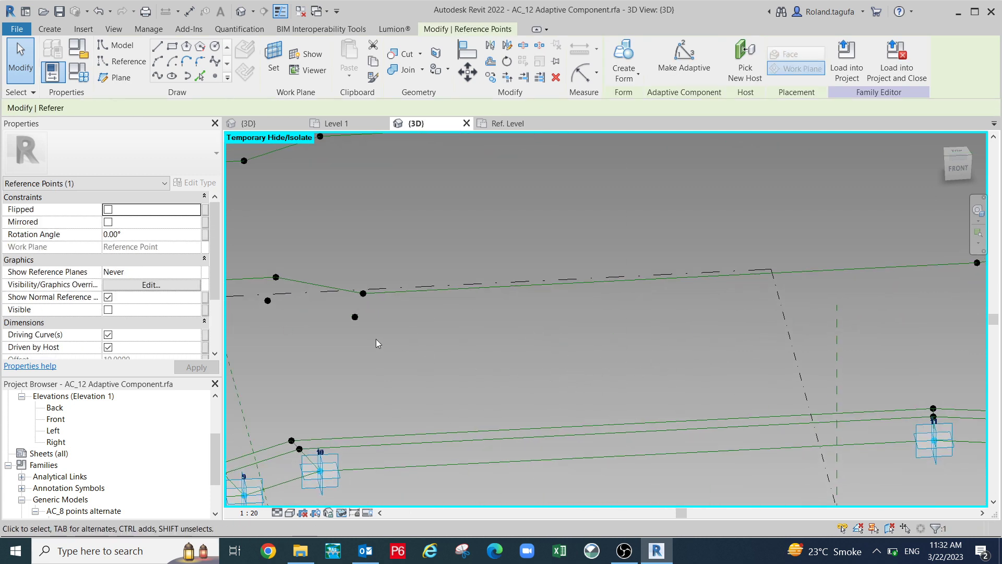
{"action": "left_click_drag", "start_coordinate": [378, 335], "coordinate": [382, 338], "text": "ctrl"}
{"action": "left_click", "coordinate": [159, 79]}
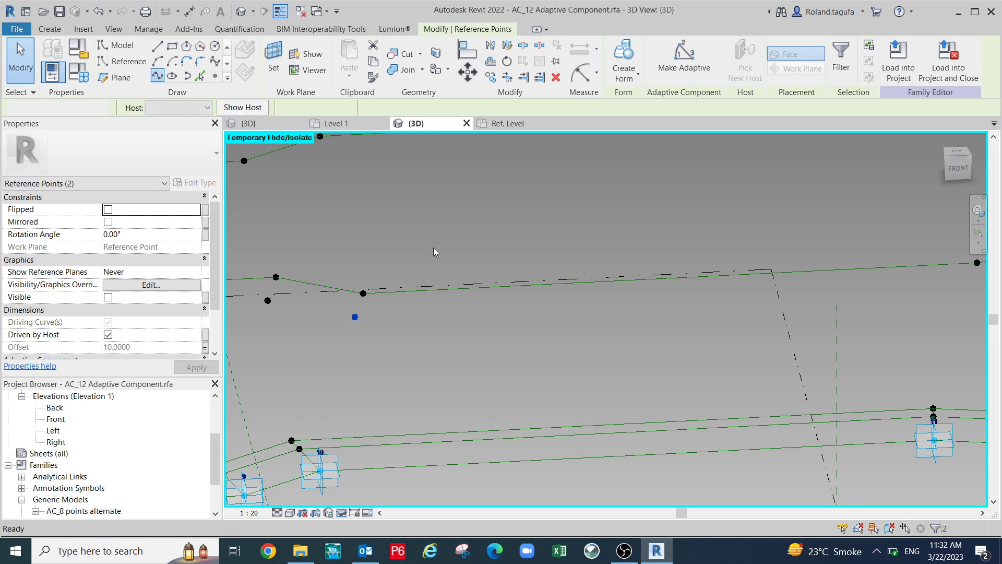
Create a spline through the raised middle-line reference points above adaptive points 3 and 4.
{"action": "scroll", "coordinate": [488, 356], "scroll_direction": "down", "scroll_amount": 2}
{"action": "middle_click_drag", "start_coordinate": [523, 382], "coordinate": [632, 387]}
{"action": "scroll", "coordinate": [425, 321], "scroll_direction": "up", "scroll_amount": 3}
{"action": "left_click", "coordinate": [469, 321]}
{"action": "left_click_drag", "start_coordinate": [420, 295], "coordinate": [585, 369]}
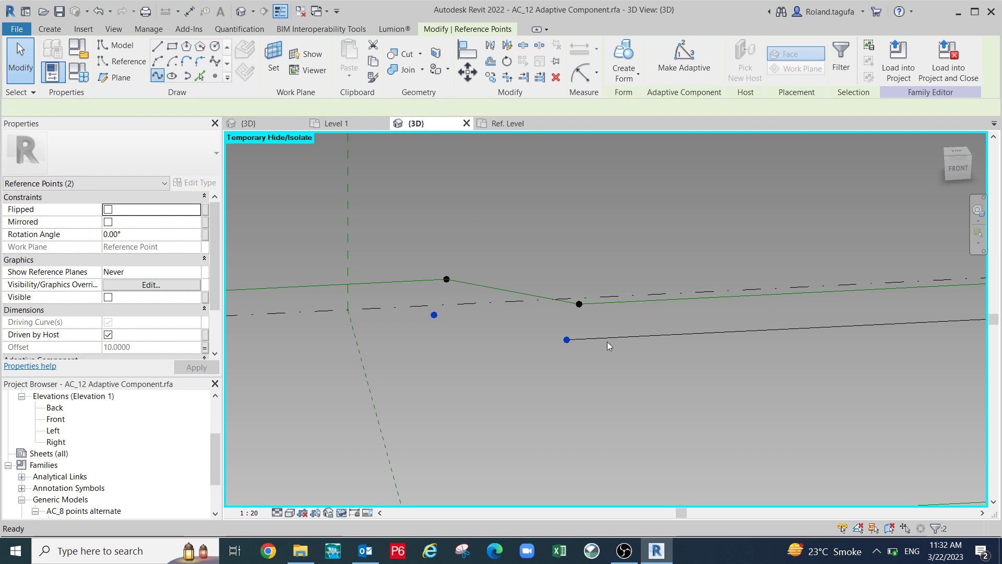
Create a spline through the raised middle-line reference points above adaptive points 4 and 5.
{"action": "scroll", "coordinate": [607, 341], "scroll_direction": "down", "scroll_amount": 2}
{"action": "middle_click_drag", "start_coordinate": [527, 398], "coordinate": [734, 370]}
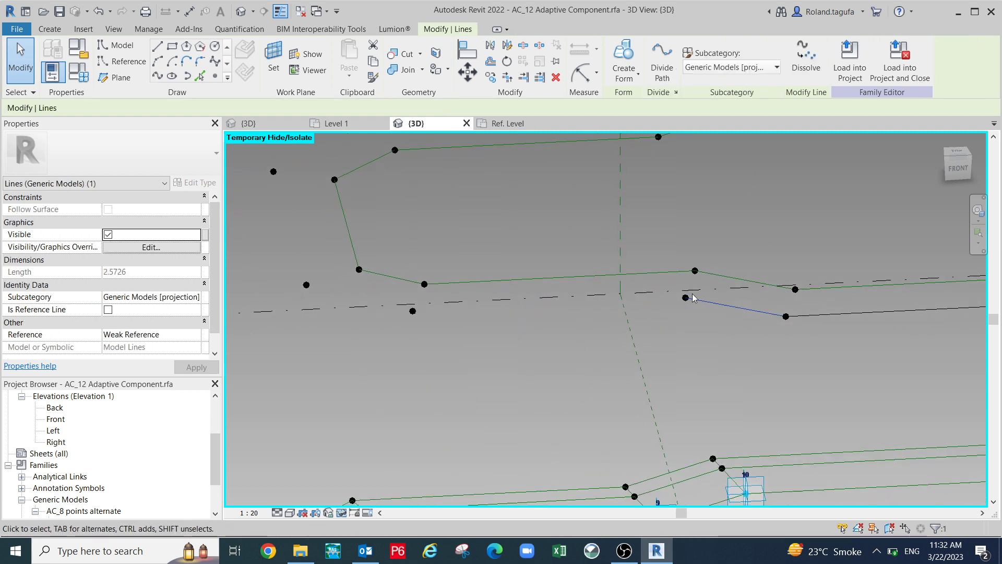
{"action": "scroll", "coordinate": [690, 284], "scroll_direction": "up", "scroll_amount": 1}
{"action": "left_click_drag", "start_coordinate": [674, 278], "coordinate": [699, 318]}
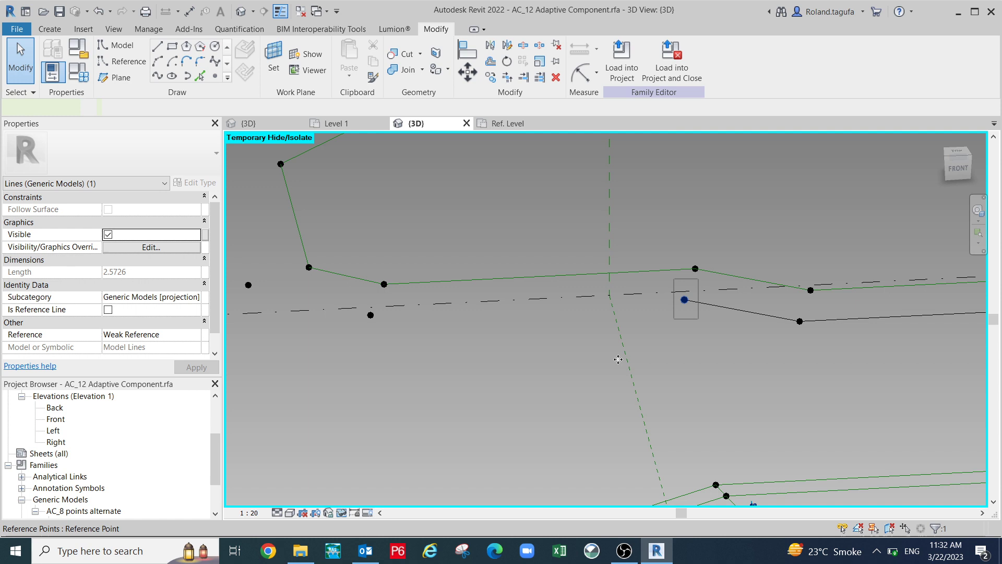
{"action": "left_click", "coordinate": [684, 300]}
{"action": "left_click_drag", "start_coordinate": [360, 304], "coordinate": [391, 343]}
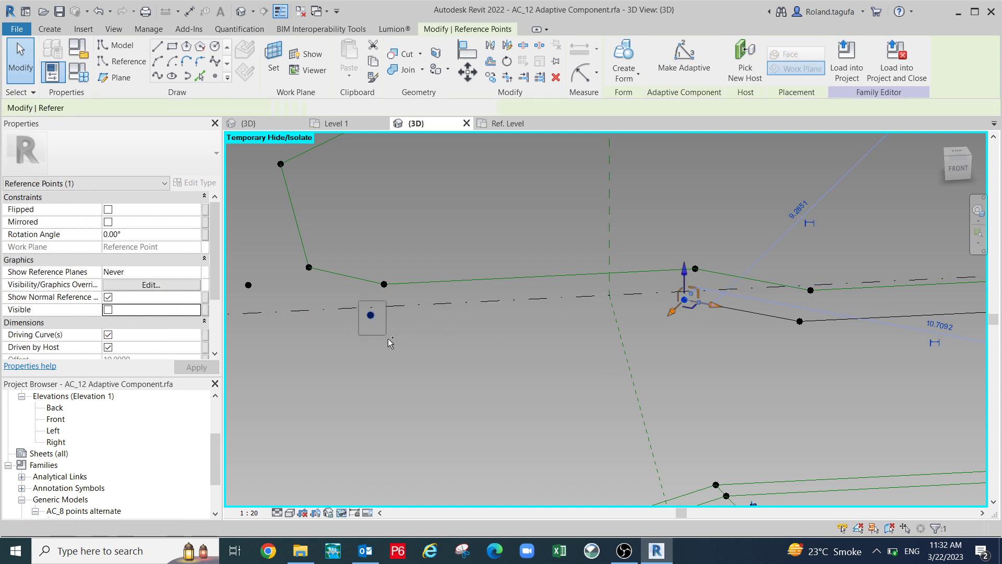
{"action": "left_click", "coordinate": [155, 78]}
Try to connect the raised middle-line reference points above adaptive points 5 and 6 with a spline through points.
{"action": "scroll", "coordinate": [480, 374], "scroll_direction": "down", "scroll_amount": 2}
{"action": "scroll", "coordinate": [402, 344], "scroll_direction": "up", "scroll_amount": 1}
{"action": "left_click_drag", "start_coordinate": [318, 275], "coordinate": [442, 344]}
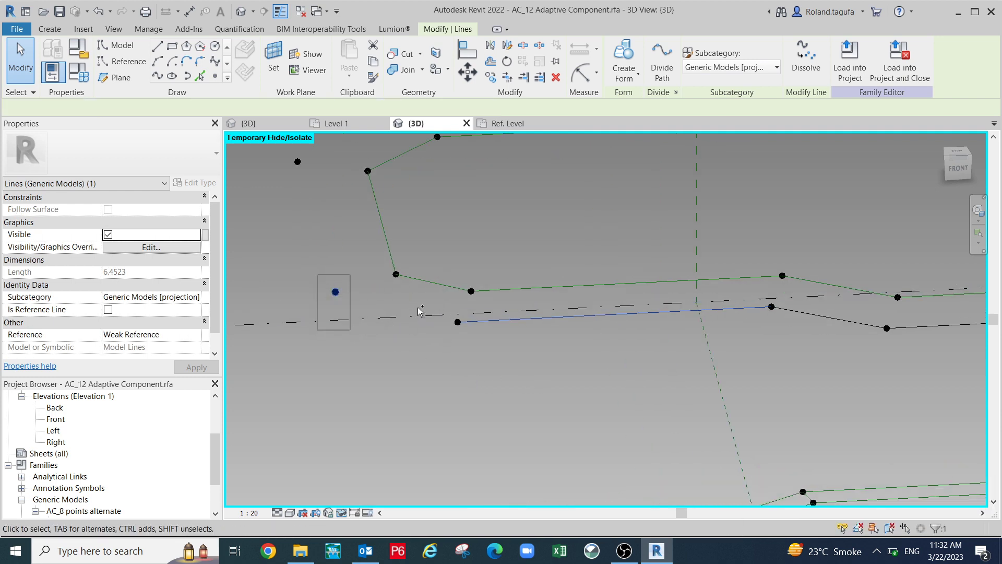
{"action": "left_click_drag", "start_coordinate": [444, 304], "coordinate": [468, 341], "text": "ctrl"}
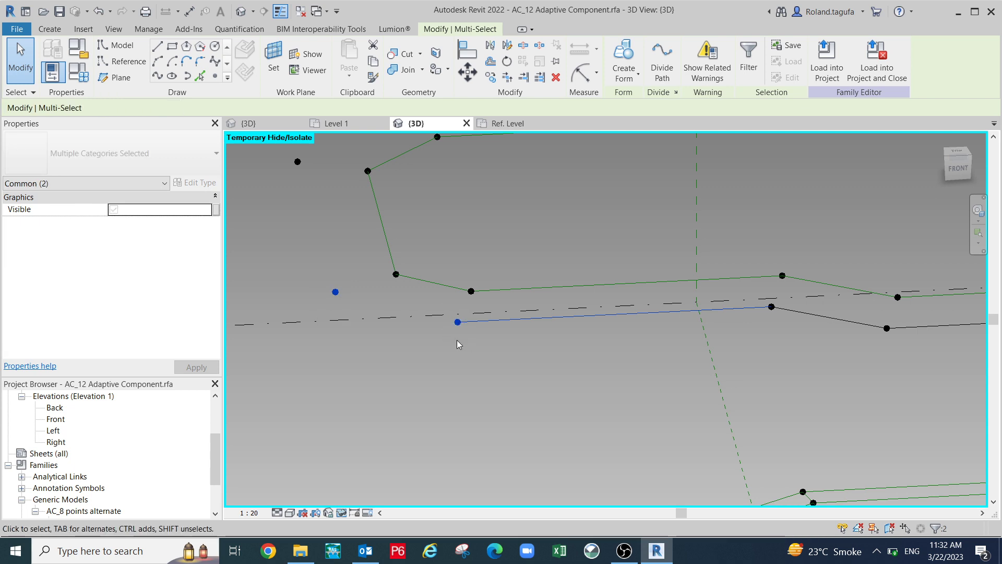
{"action": "left_click", "coordinate": [162, 79]}
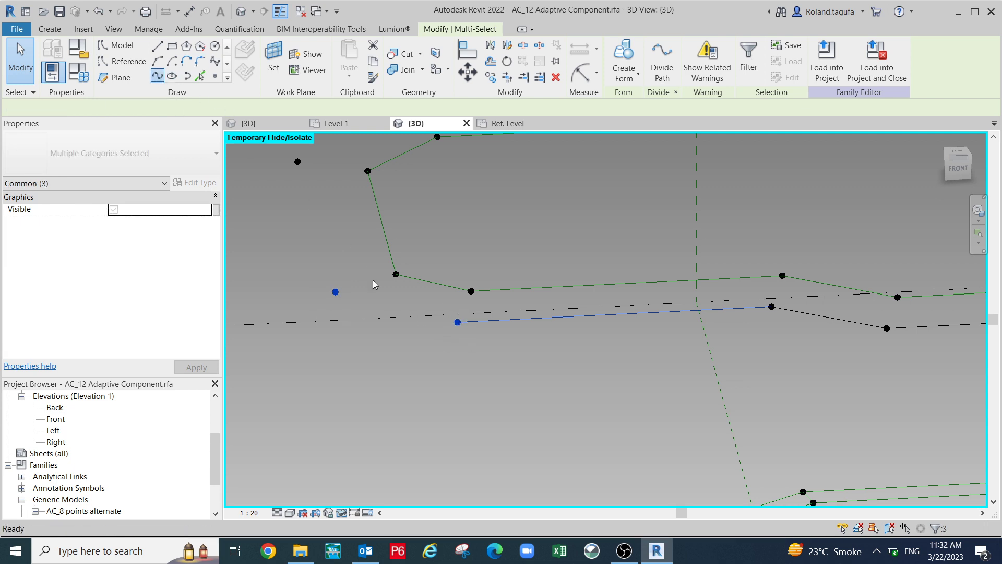
{"action": "middle_click_drag", "start_coordinate": [388, 292], "coordinate": [418, 346]}
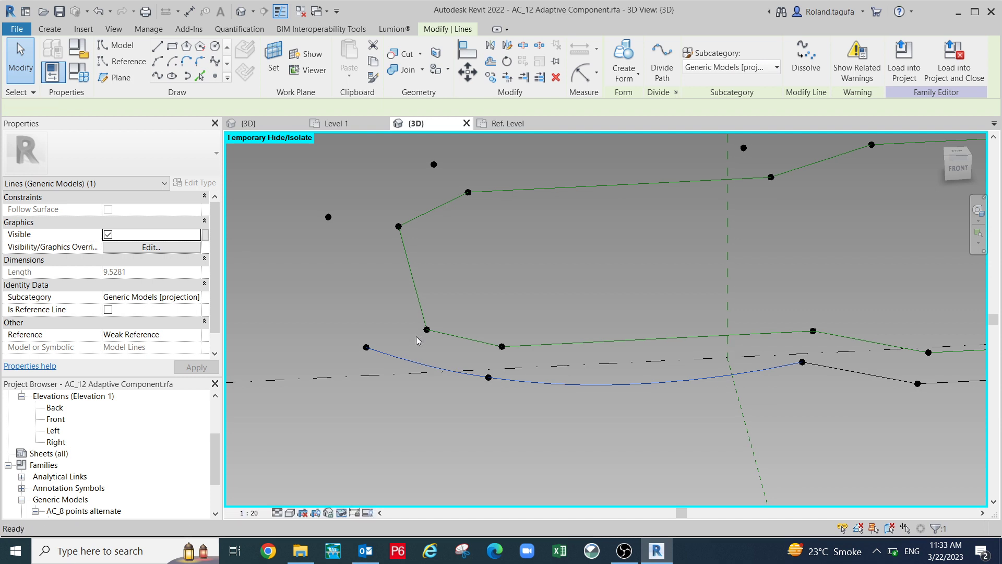
Undo the last spline and create one through only the raised middle-line reference points above adaptive points 5 and 6.
{"action": "key", "text": "ctrl+z"}
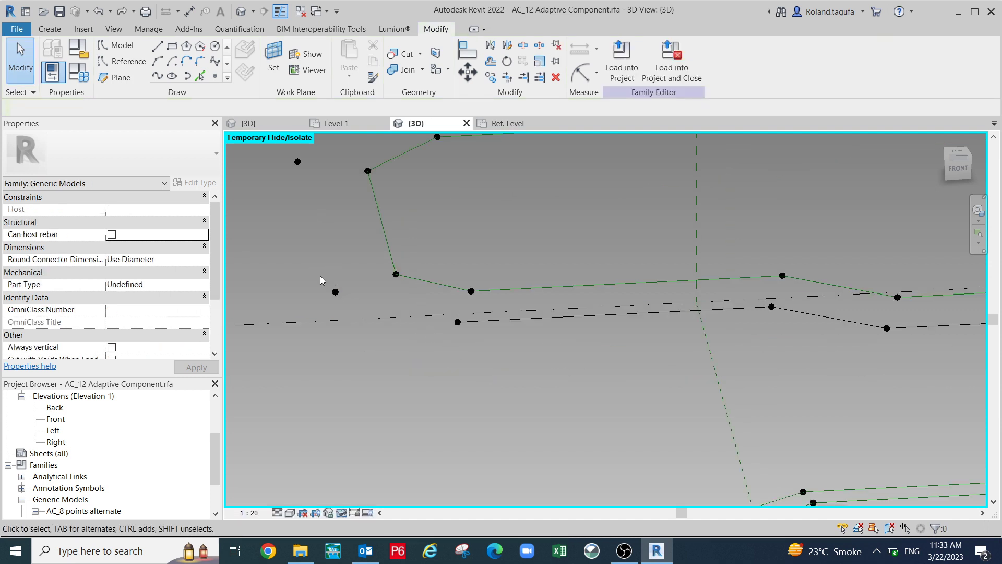
{"action": "left_click_drag", "start_coordinate": [359, 316], "coordinate": [361, 318]}
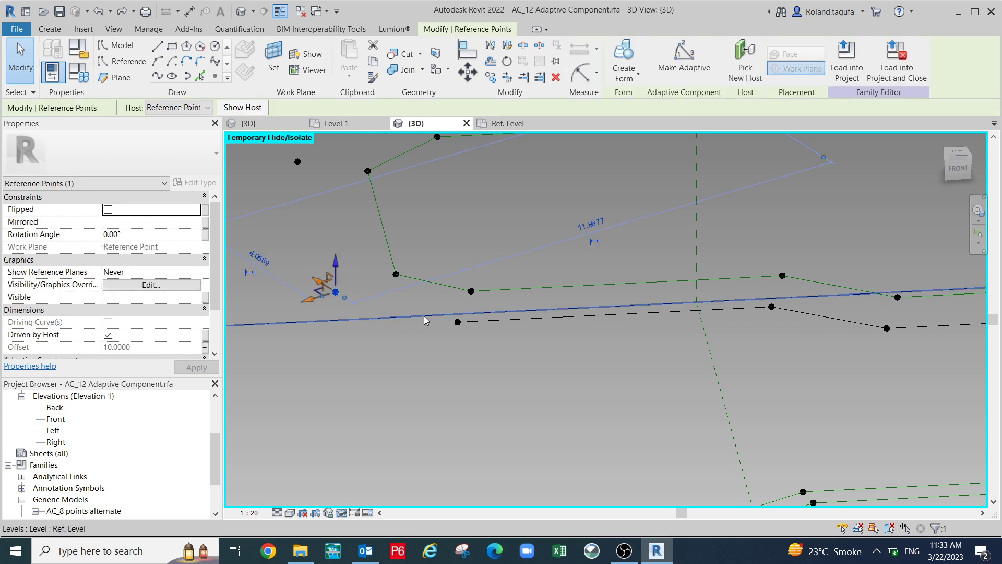
{"action": "left_click_drag", "start_coordinate": [473, 344], "coordinate": [452, 336], "text": "ctrl"}
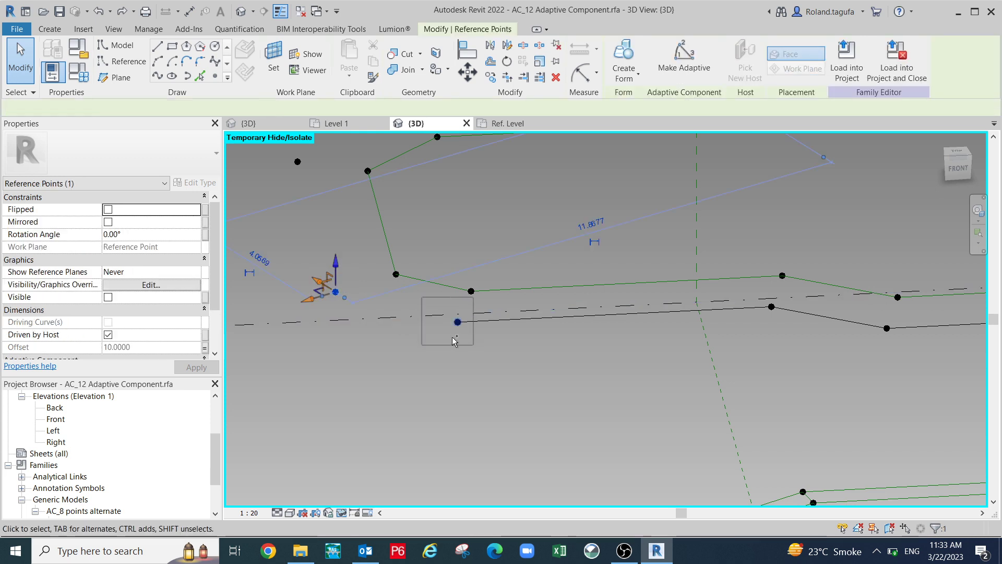
Create separate two-point splines linking the raised middle-line reference points above adaptive points 6 and 7, and 7 and 8.
{"action": "middle_click_drag", "start_coordinate": [323, 261], "coordinate": [345, 348]}
{"action": "left_click_drag", "start_coordinate": [305, 226], "coordinate": [340, 279]}
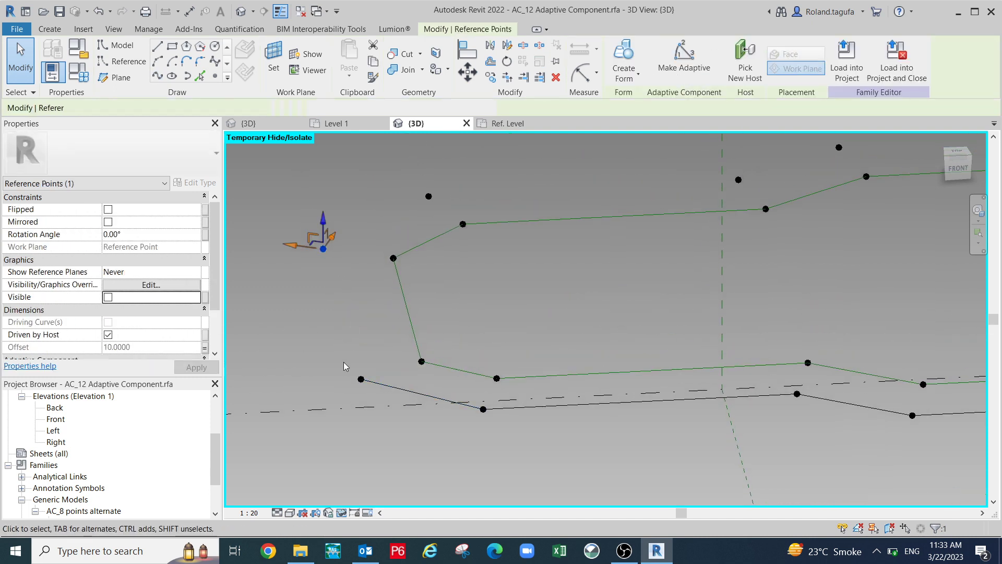
{"action": "left_click_drag", "start_coordinate": [348, 324], "coordinate": [382, 403]}
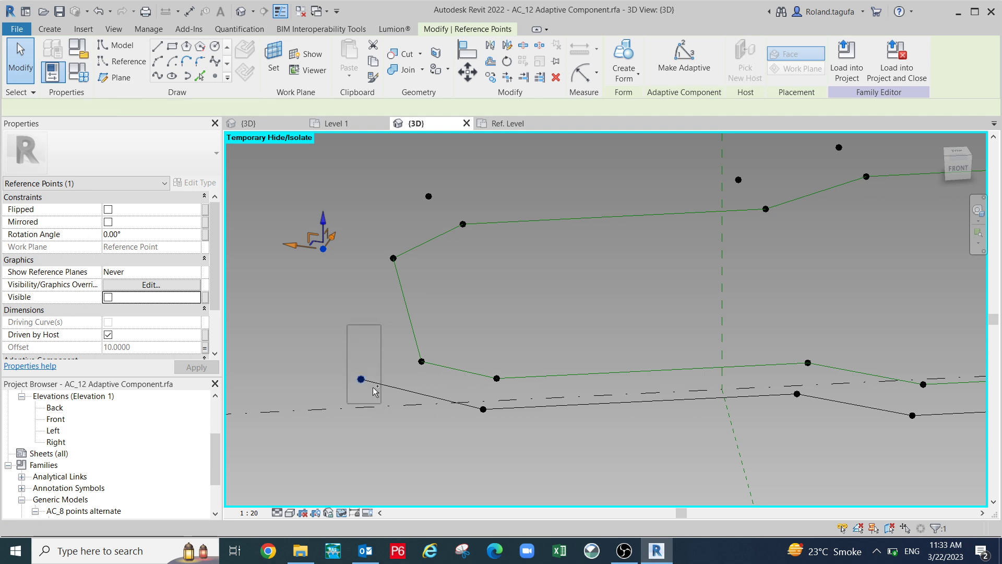
{"action": "middle_click_drag", "start_coordinate": [377, 285], "coordinate": [385, 240], "text": "shift"}
{"action": "left_click_drag", "start_coordinate": [358, 220], "coordinate": [399, 337]}
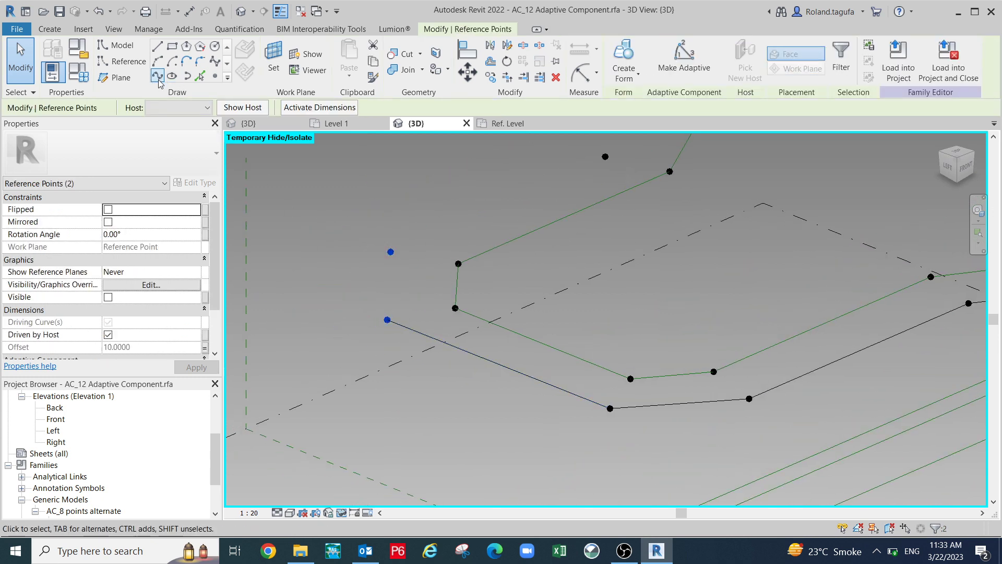
Create a spline through the raised middle-line reference points above adaptive points 8 and 9.
{"action": "middle_click_drag", "start_coordinate": [512, 286], "coordinate": [543, 339]}
{"action": "scroll", "coordinate": [498, 314], "scroll_direction": "down", "scroll_amount": 1}
{"action": "left_click_drag", "start_coordinate": [431, 205], "coordinate": [464, 253]}
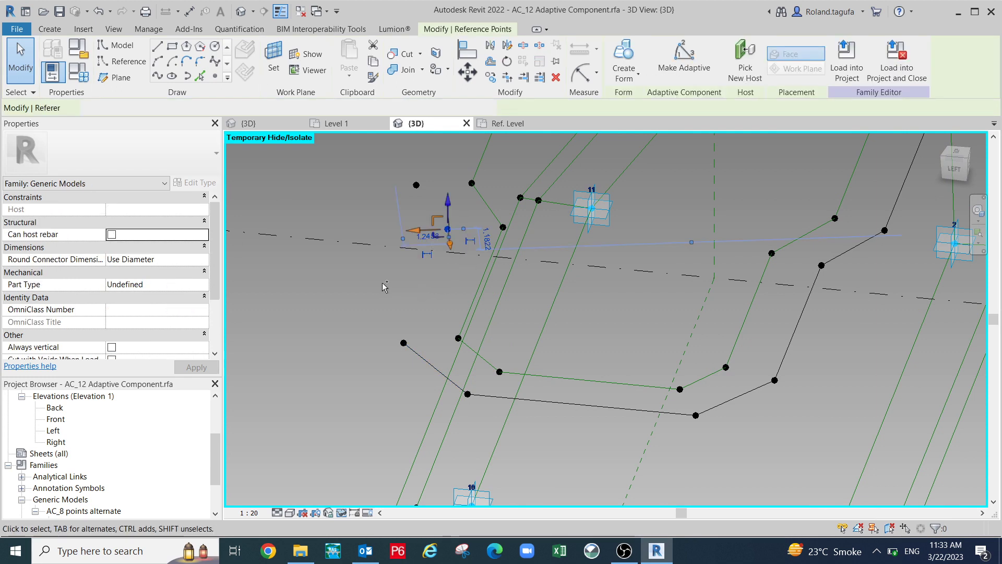
{"action": "left_click_drag", "start_coordinate": [379, 285], "coordinate": [411, 343]}
{"action": "left_click_drag", "start_coordinate": [394, 293], "coordinate": [420, 361], "text": "ctrl"}
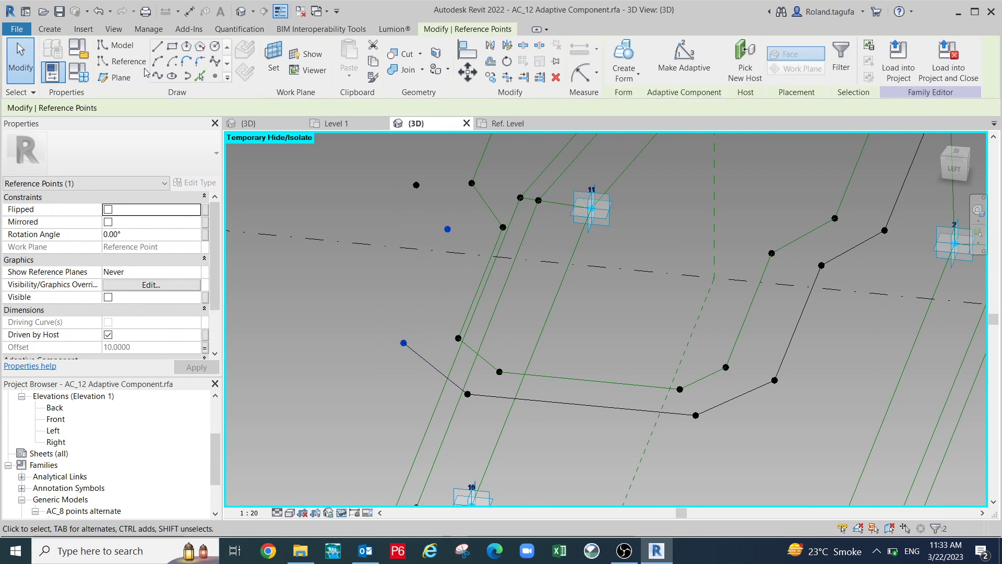
Create a spline through the raised middle-line reference points above adaptive points 9 and 10.
{"action": "middle_click_drag", "start_coordinate": [358, 283], "coordinate": [445, 381], "text": "shift"}
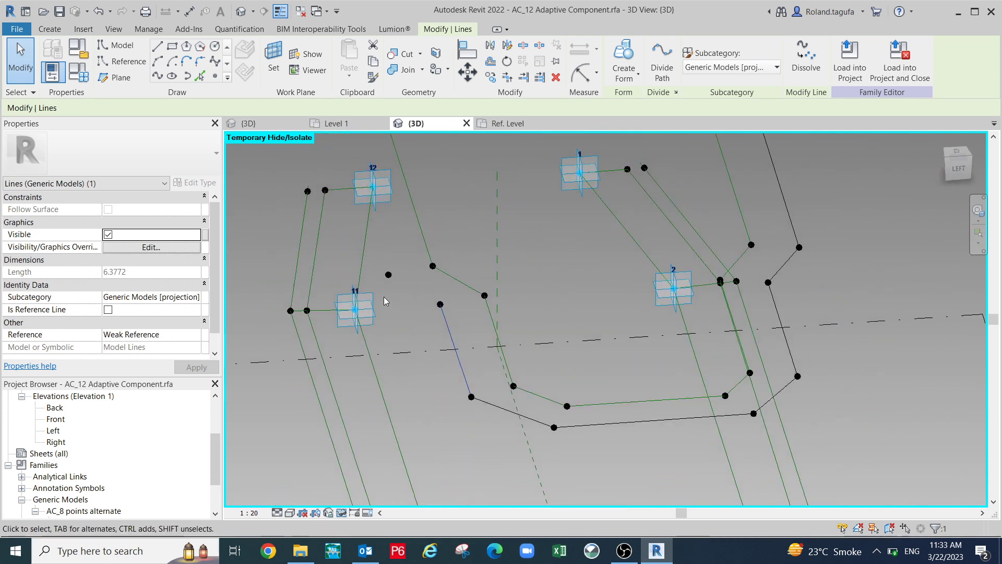
{"action": "left_click", "coordinate": [385, 271]}
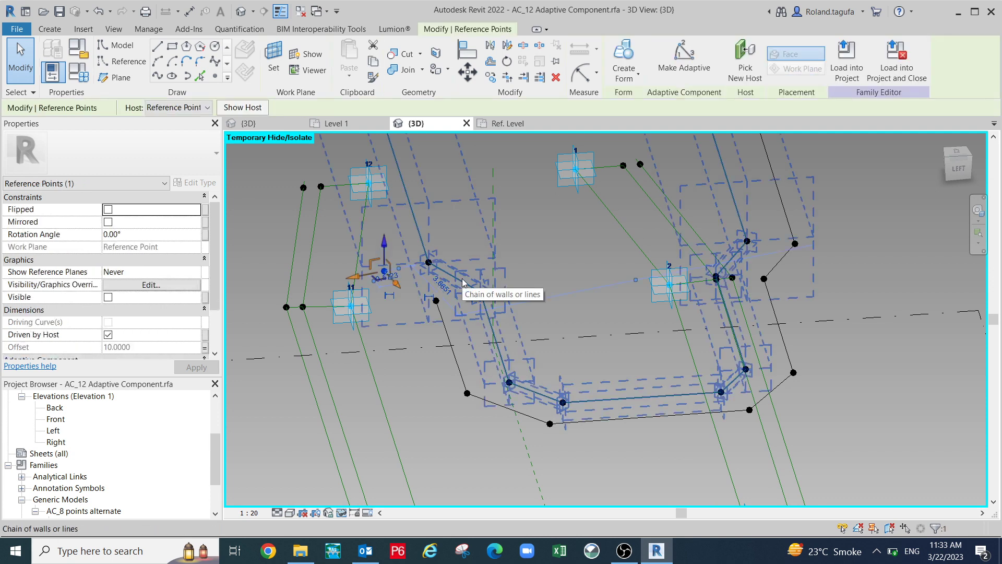
{"action": "left_click", "coordinate": [436, 301], "text": "ctrl"}
{"action": "left_click", "coordinate": [156, 77]}
Create a spline through the raised middle-line reference points above adaptive points 10 and 11.
{"action": "scroll", "coordinate": [501, 348], "scroll_direction": "down", "scroll_amount": 3}
{"action": "middle_click_drag", "start_coordinate": [468, 383], "coordinate": [537, 371], "text": "shift"}
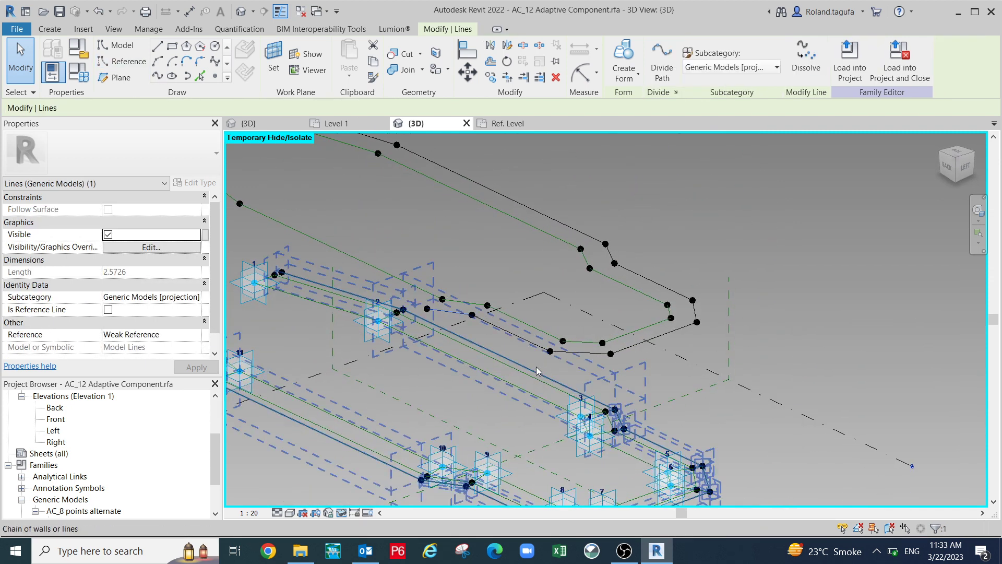
{"action": "scroll", "coordinate": [538, 371], "scroll_direction": "down", "scroll_amount": 2}
{"action": "middle_click_drag", "start_coordinate": [462, 386], "coordinate": [698, 315], "text": "shift"}
{"action": "scroll", "coordinate": [402, 297], "scroll_direction": "up", "scroll_amount": 2}
{"action": "middle_click_drag", "start_coordinate": [404, 304], "coordinate": [400, 316]}
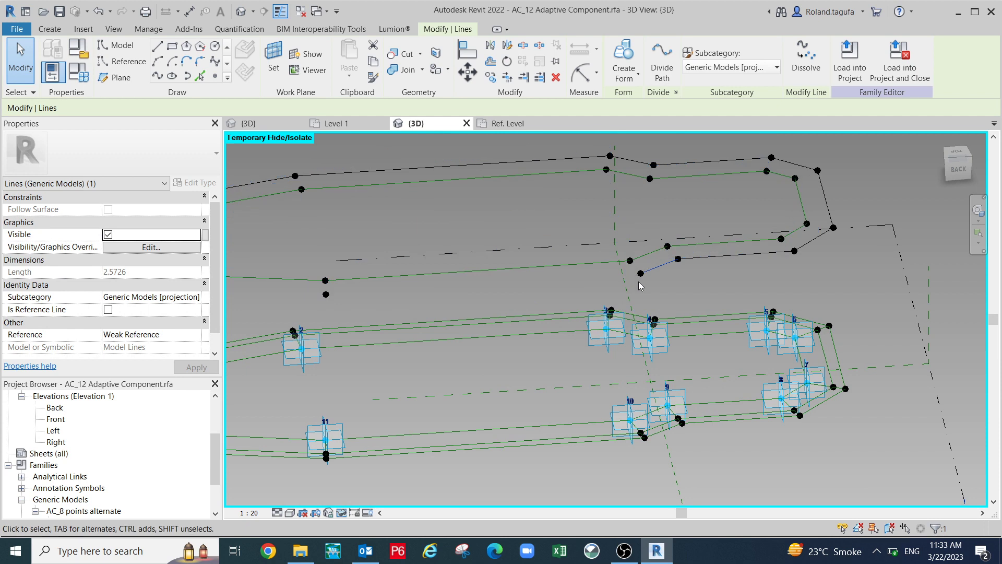
{"action": "key", "text": "Tab"}
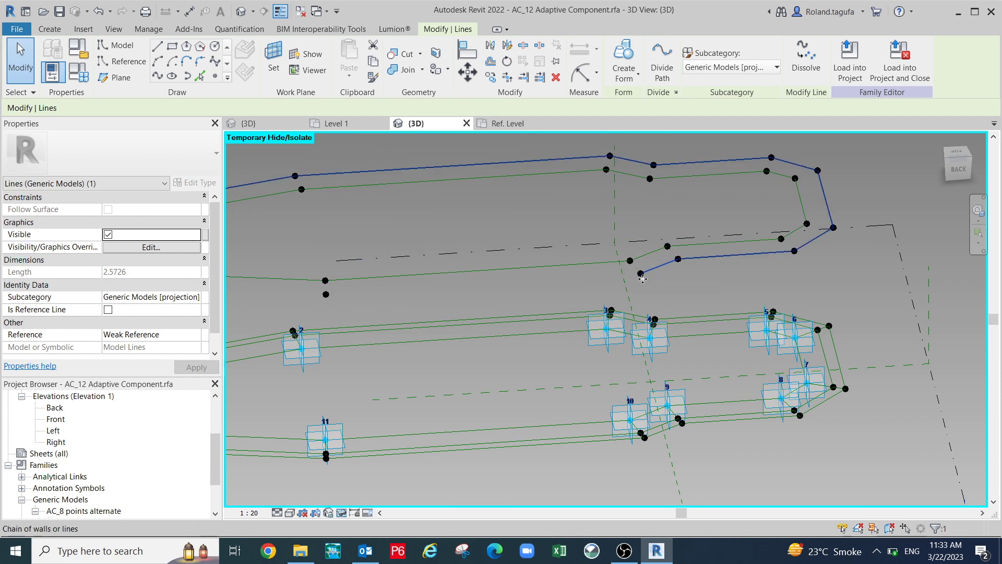
{"action": "key", "text": "Tab"}
{"action": "left_click", "coordinate": [642, 281]}
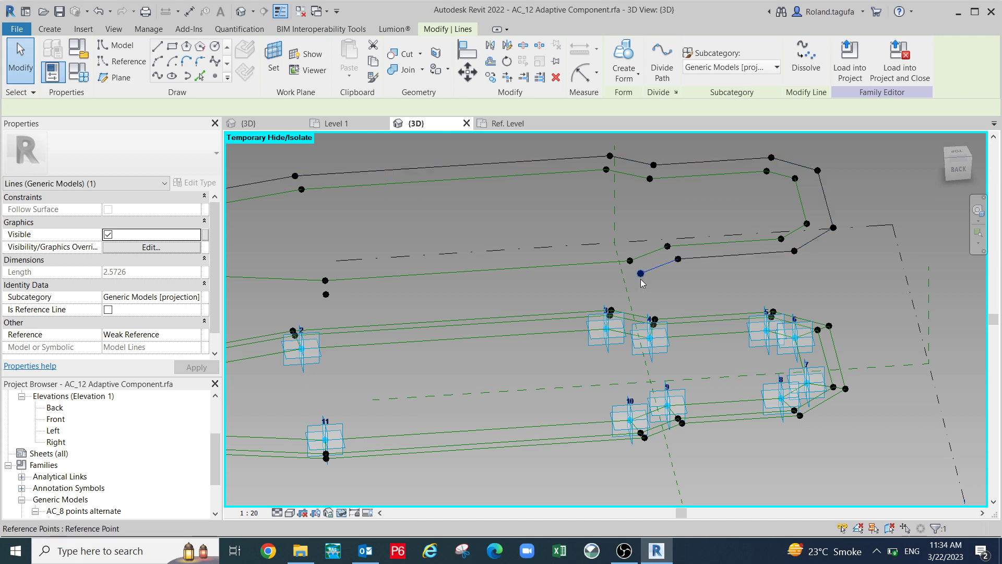
{"action": "left_click", "coordinate": [325, 294], "text": "ctrl"}
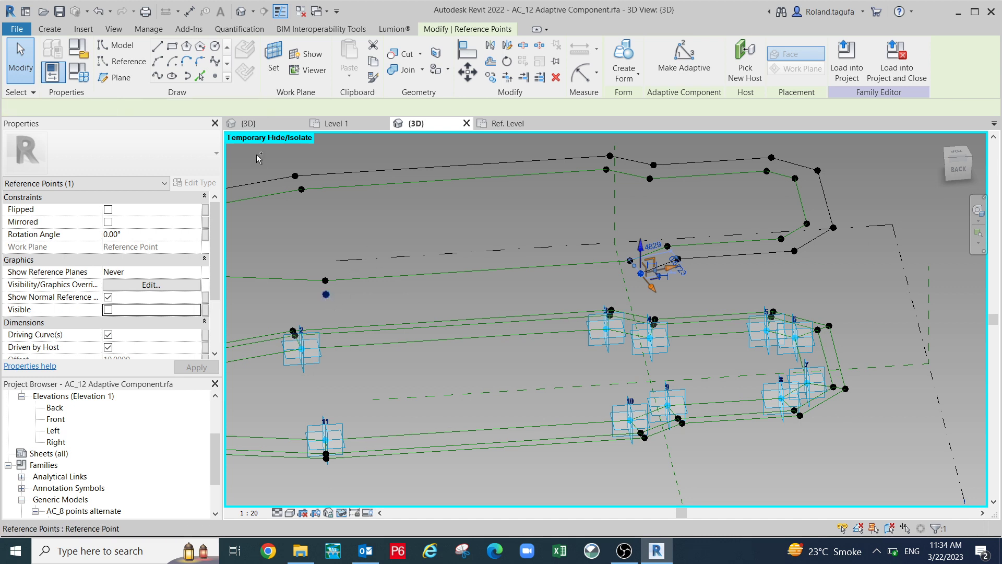
{"action": "left_click", "coordinate": [158, 77]}
Create a spline through the raised middle-line reference points above adaptive points 11 and 12.
{"action": "middle_click_drag", "start_coordinate": [489, 302], "coordinate": [709, 299]}
{"action": "scroll", "coordinate": [599, 280], "scroll_direction": "up", "scroll_amount": 2}
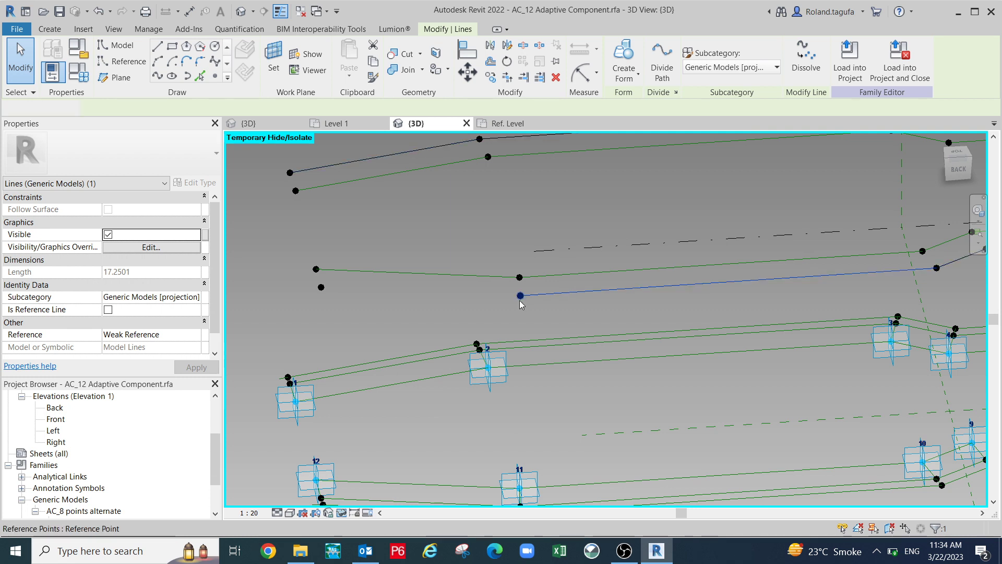
{"action": "left_click", "coordinate": [521, 297]}
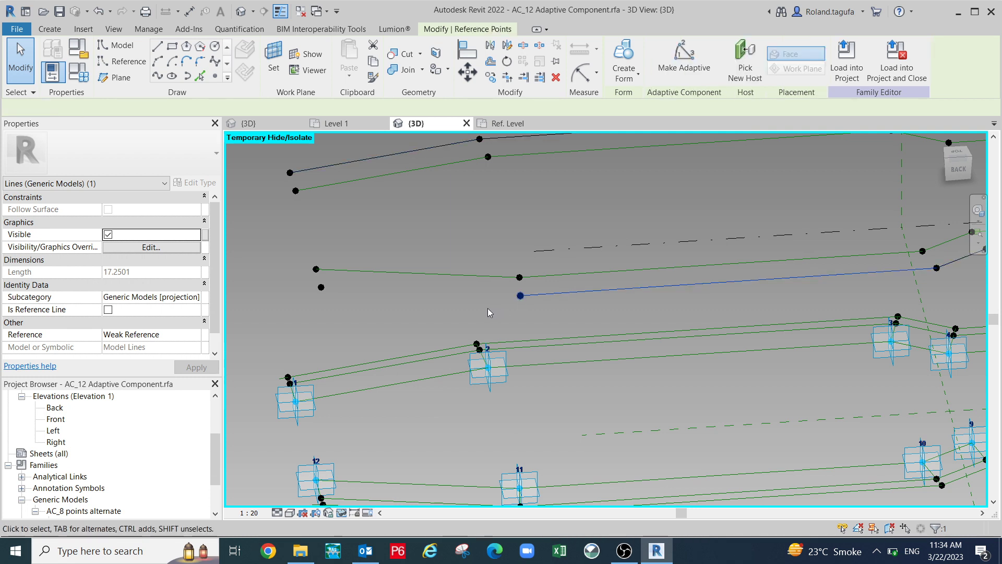
{"action": "left_click", "coordinate": [321, 287], "text": "ctrl"}
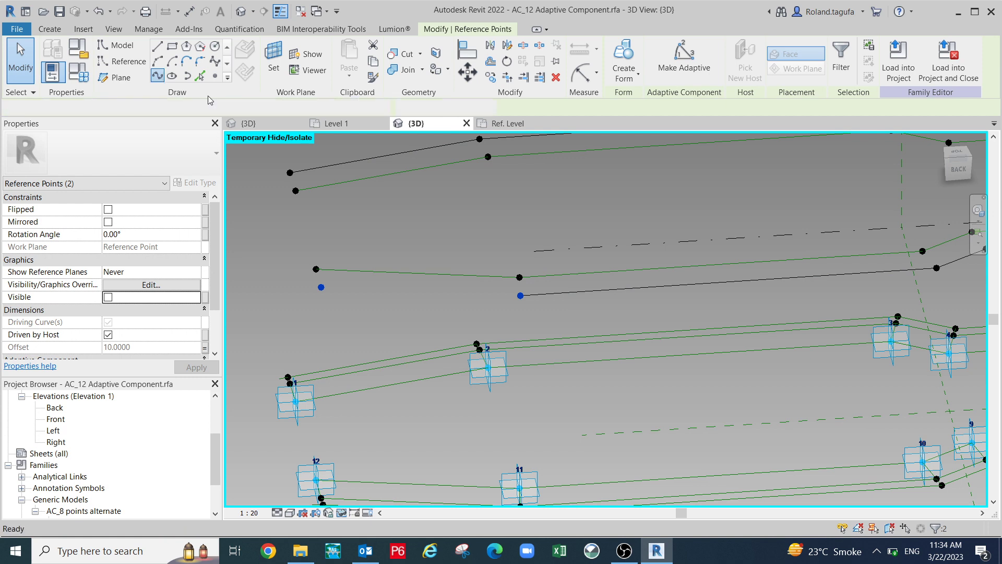
Connect the raised middle-line point near adaptive point 1 to the raised point directly above adaptive point 1 with a spline.
{"action": "scroll", "coordinate": [469, 245], "scroll_direction": "down", "scroll_amount": 3}
{"action": "middle_click_drag", "start_coordinate": [461, 282], "coordinate": [765, 342], "text": "shift"}
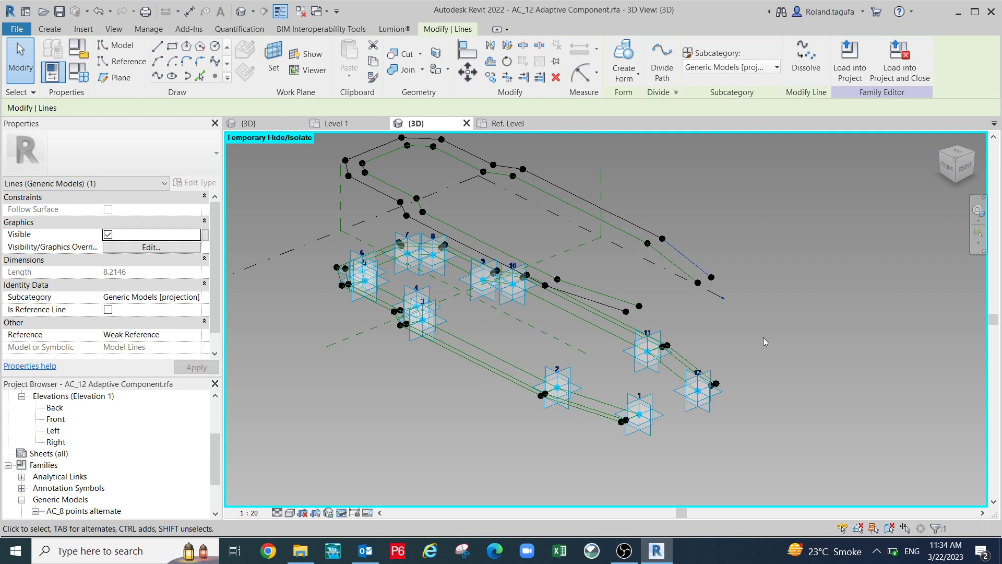
{"action": "scroll", "coordinate": [763, 337], "scroll_direction": "up", "scroll_amount": 3}
{"action": "middle_click_drag", "start_coordinate": [574, 277], "coordinate": [709, 289]}
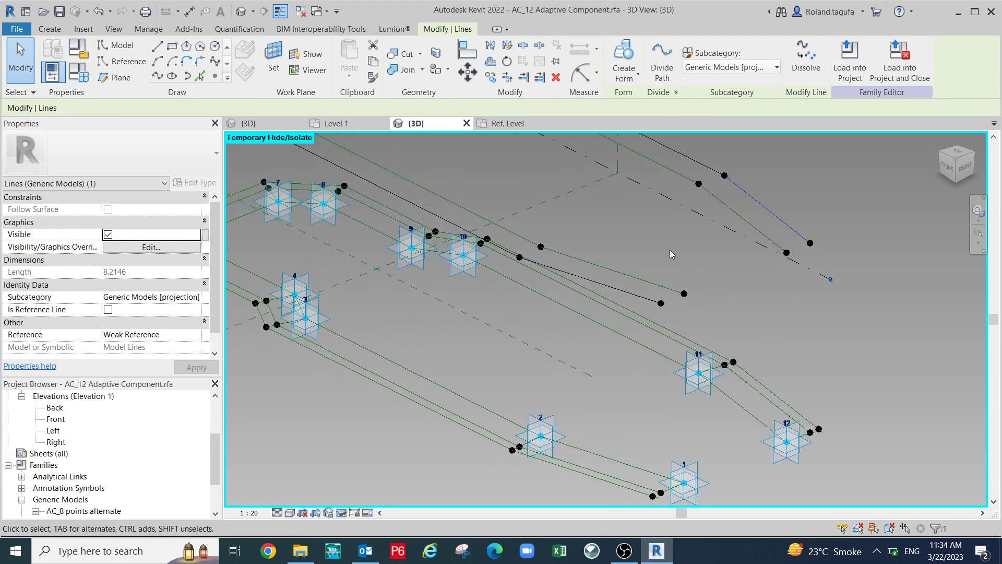
{"action": "scroll", "coordinate": [640, 269], "scroll_direction": "up", "scroll_amount": 2}
{"action": "left_click_drag", "start_coordinate": [642, 261], "coordinate": [697, 334]}
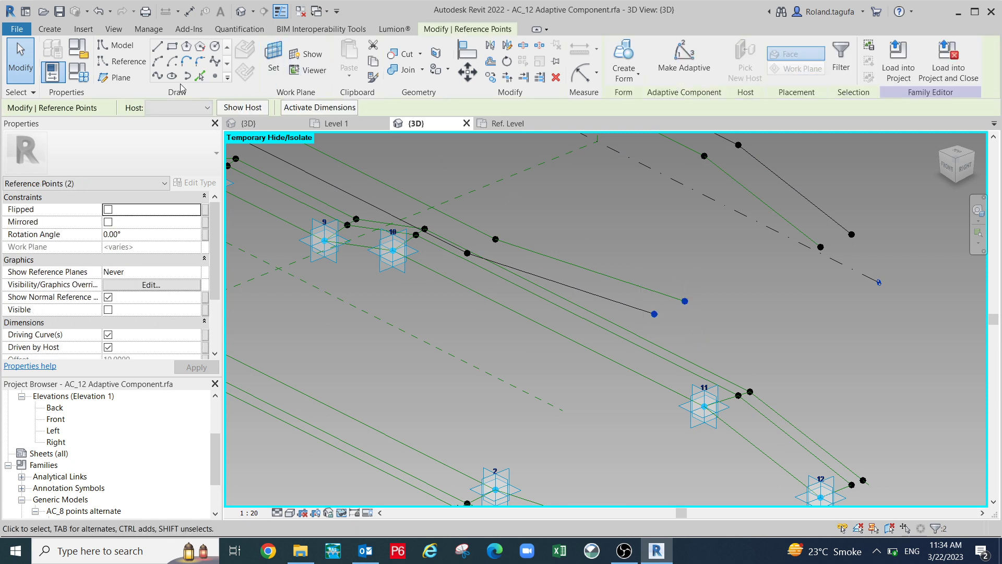
{"action": "left_click", "coordinate": [162, 79]}
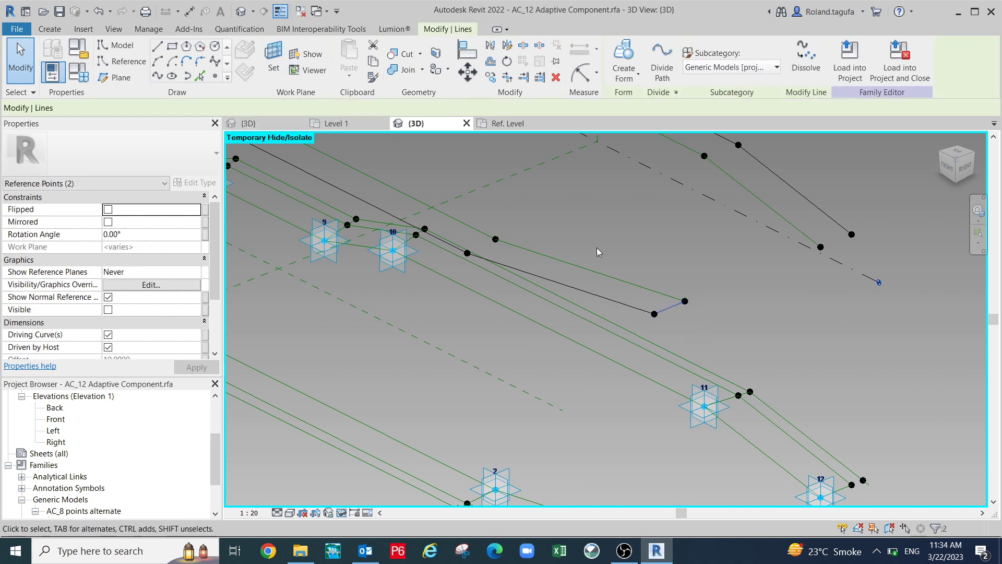
Connect the raised middle-line point near adaptive point 2 to the raised point directly above adaptive point 2 with a spline.
{"action": "middle_click_drag", "start_coordinate": [456, 210], "coordinate": [534, 224]}
{"action": "scroll", "coordinate": [536, 226], "scroll_direction": "up", "scroll_amount": 3}
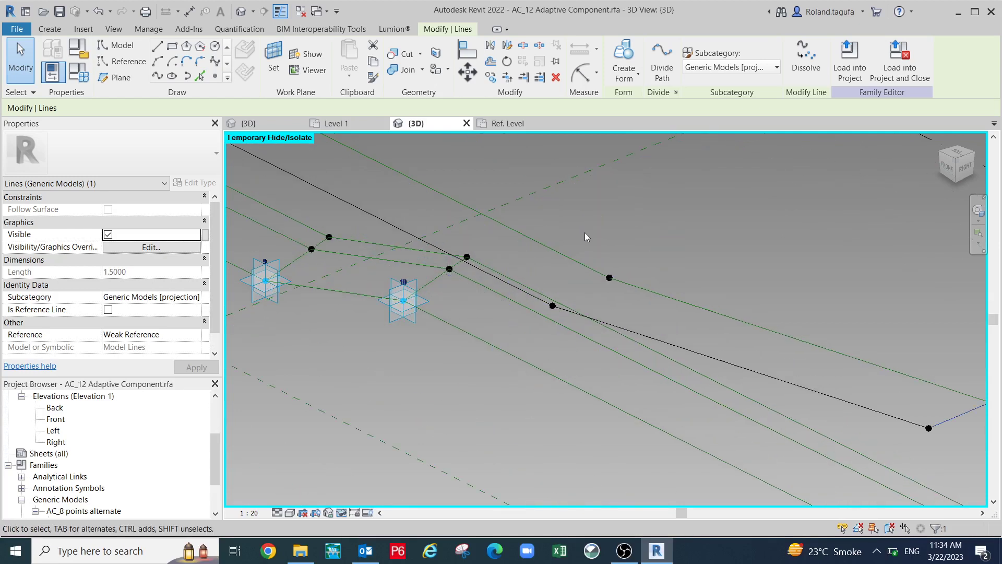
{"action": "key", "text": "Escape"}
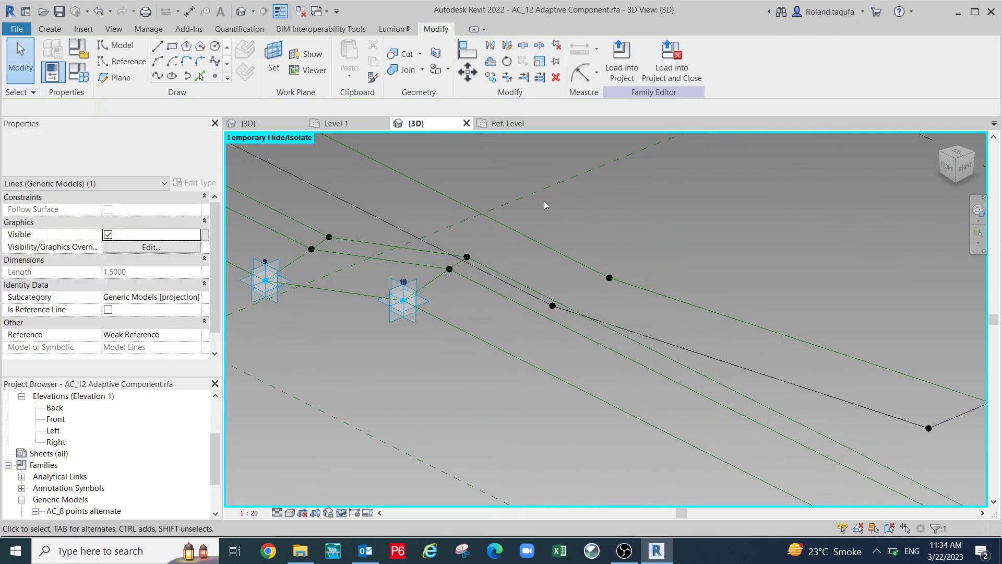
{"action": "left_click_drag", "start_coordinate": [631, 341], "coordinate": [649, 342]}
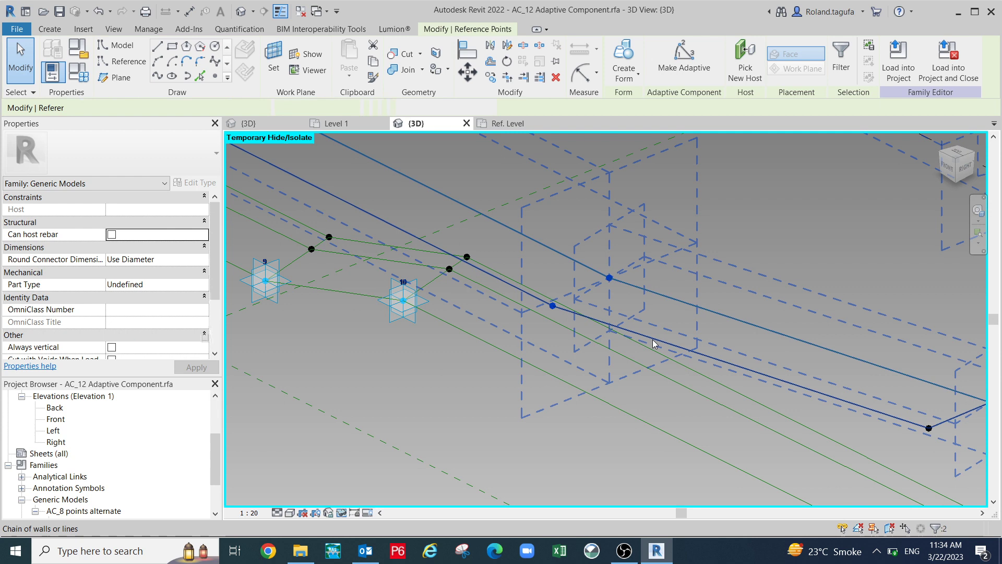
{"action": "scroll", "coordinate": [657, 273], "scroll_direction": "down", "scroll_amount": 2}
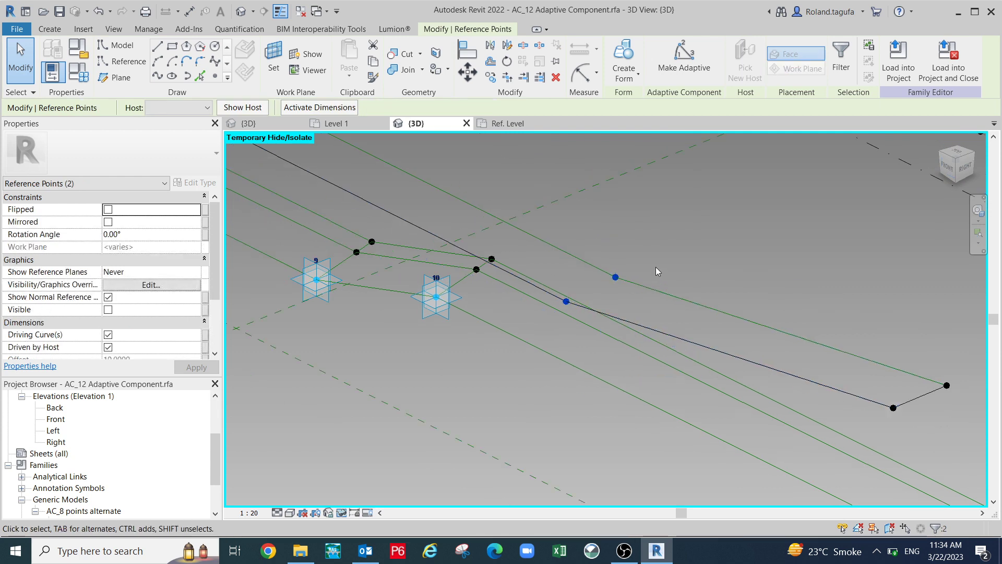
{"action": "left_click", "coordinate": [161, 77]}
Connect the raised middle-line point near adaptive point 3 to the raised point directly above adaptive point 3 with a spline.
{"action": "scroll", "coordinate": [633, 307], "scroll_direction": "down", "scroll_amount": 1}
{"action": "middle_click_drag", "start_coordinate": [616, 296], "coordinate": [667, 303]}
{"action": "scroll", "coordinate": [658, 319], "scroll_direction": "down", "scroll_amount": 3}
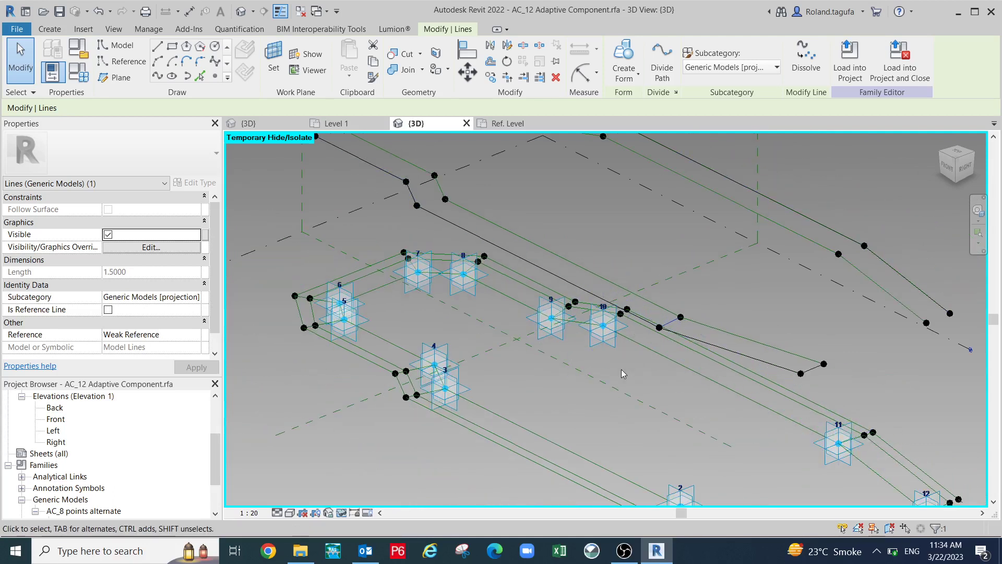
{"action": "middle_click_drag", "start_coordinate": [616, 383], "coordinate": [650, 389], "text": "shift"}
{"action": "middle_click_drag", "start_coordinate": [565, 355], "coordinate": [658, 369]}
{"action": "scroll", "coordinate": [495, 274], "scroll_direction": "up", "scroll_amount": 2}
{"action": "middle_click_drag", "start_coordinate": [447, 198], "coordinate": [409, 223]}
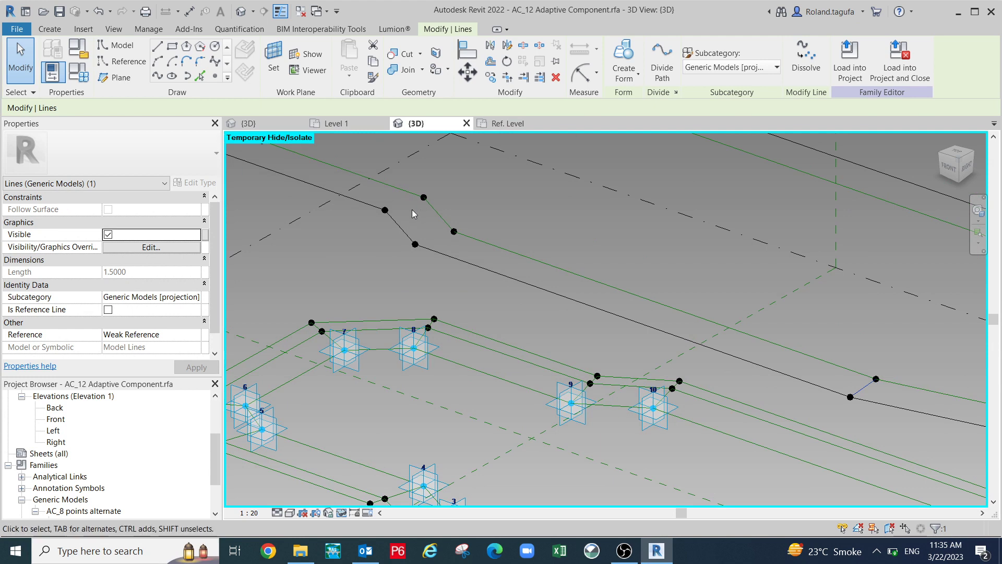
{"action": "left_click_drag", "start_coordinate": [412, 214], "coordinate": [438, 278]}
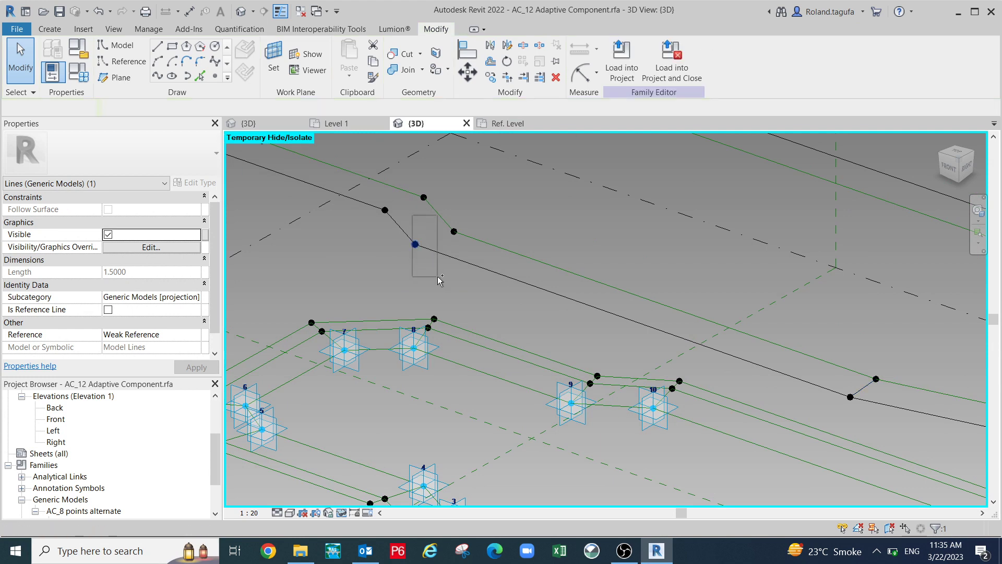
{"action": "left_click_drag", "start_coordinate": [452, 203], "coordinate": [460, 231], "text": "ctrl"}
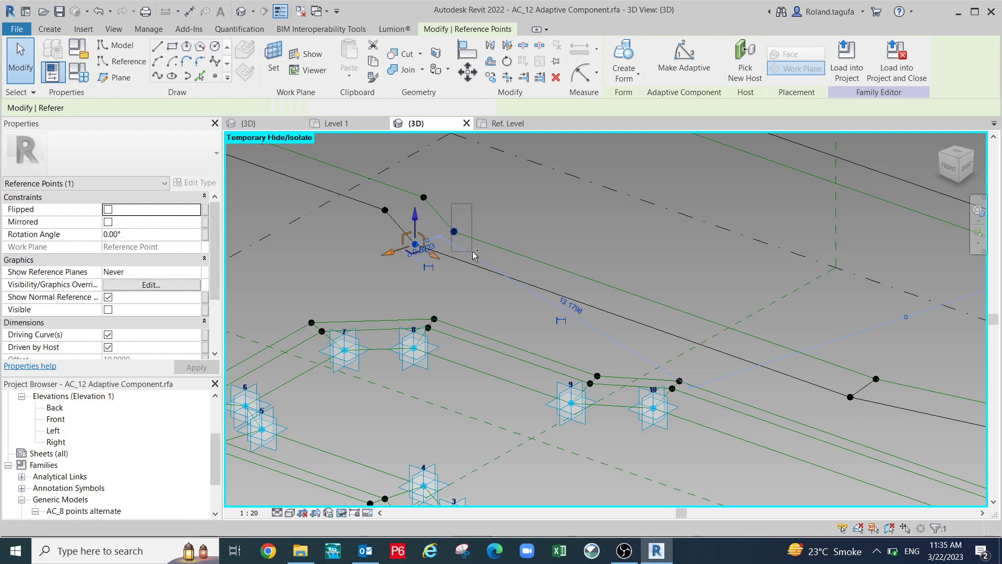
{"action": "left_click", "coordinate": [454, 232], "text": "ctrl"}
{"action": "left_click", "coordinate": [165, 78]}
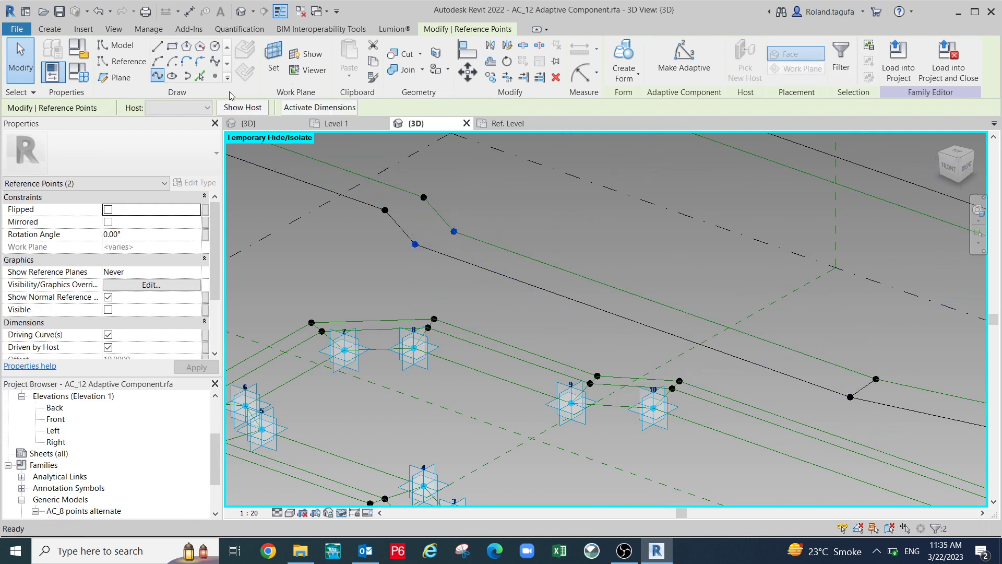
Connect the raised middle-line point near adaptive point 4 to the raised point directly above adaptive point 4 with a spline.
{"action": "middle_click_drag", "start_coordinate": [342, 145], "coordinate": [417, 192]}
{"action": "mouse_move", "coordinate": [419, 183]}
{"action": "left_mouse_down"}
{"action": "mouse_move", "coordinate": [473, 264]}
{"action": "mouse_move", "coordinate": [514, 271]}
{"action": "left_mouse_up"}
{"action": "left_click", "coordinate": [158, 77]}
Connect the raised middle-line point near adaptive point 5 to the raised point directly above adaptive point 5 with a spline.
{"action": "middle_click_drag", "start_coordinate": [463, 195], "coordinate": [575, 267]}
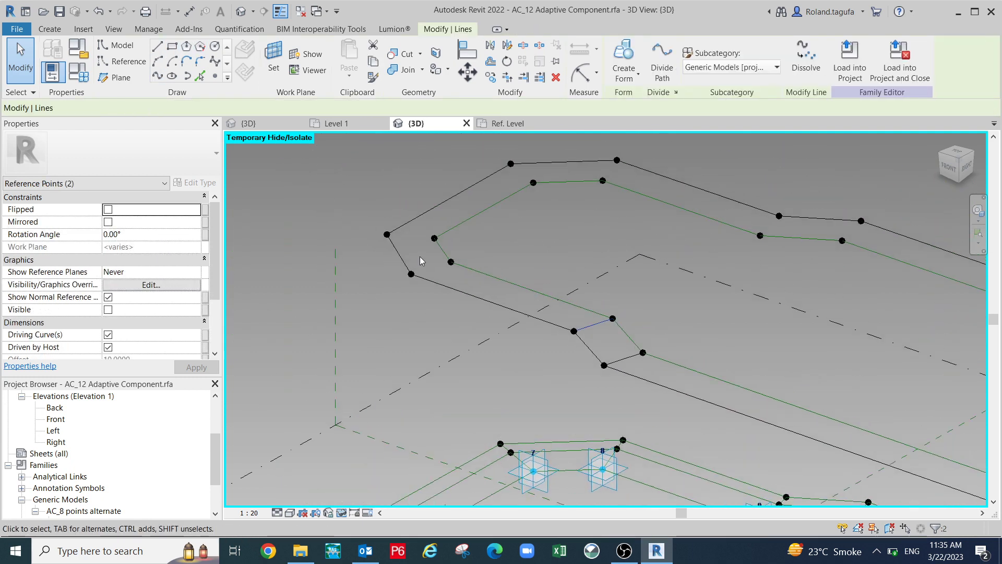
{"action": "scroll", "coordinate": [420, 255], "scroll_direction": "up", "scroll_amount": 2}
{"action": "key", "text": "Escape"}
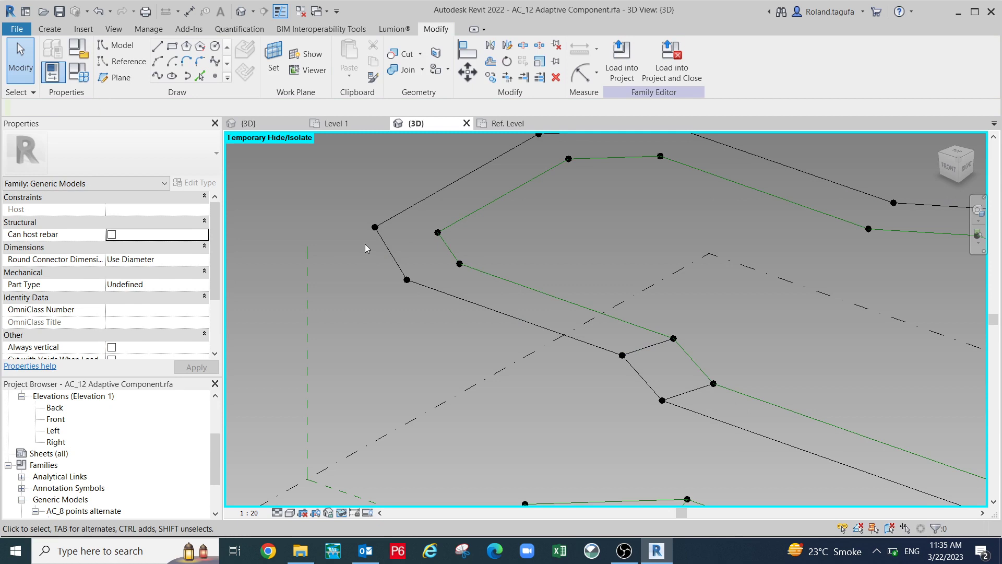
{"action": "left_click_drag", "start_coordinate": [474, 280], "coordinate": [491, 294]}
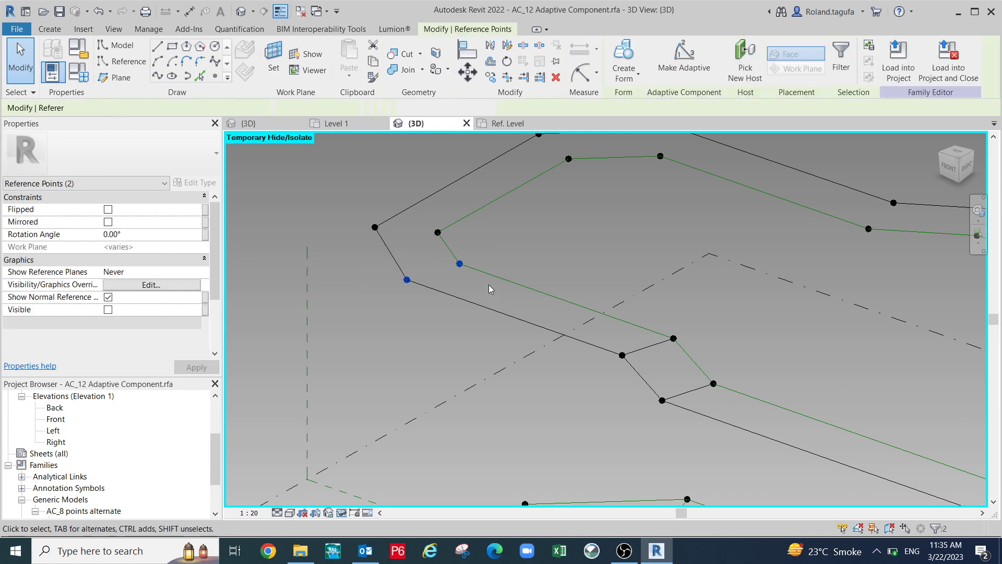
{"action": "left_click", "coordinate": [158, 78]}
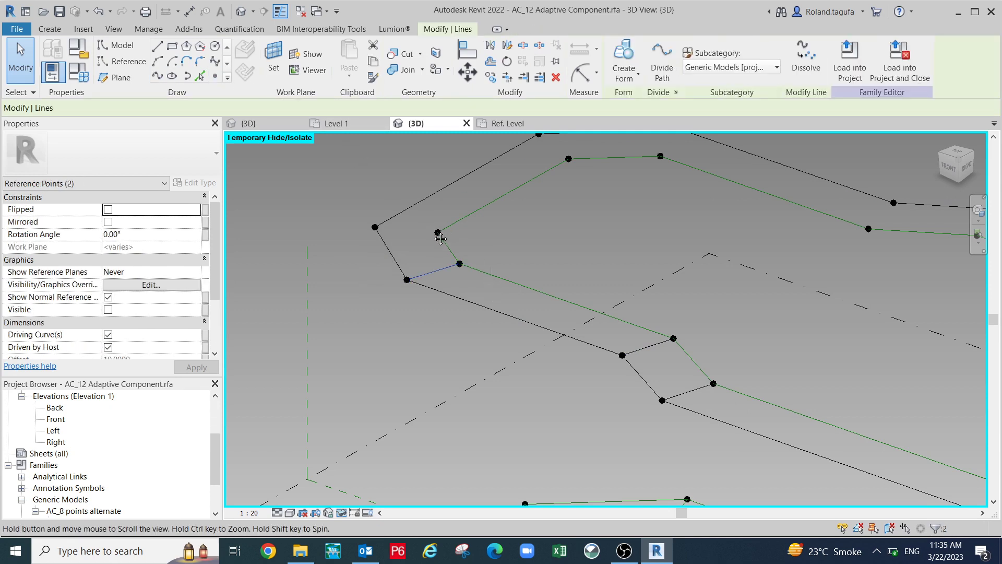
Connect the raised middle-line points near adaptive points 6 and 7 to the raised points directly above them with a spline each.
{"action": "middle_click_drag", "start_coordinate": [375, 196], "coordinate": [381, 211]}
{"action": "left_click_drag", "start_coordinate": [355, 209], "coordinate": [462, 258]}
{"action": "left_click", "coordinate": [158, 76]}
{"action": "middle_click_drag", "start_coordinate": [585, 228], "coordinate": [500, 276]}
{"action": "left_click_drag", "start_coordinate": [444, 175], "coordinate": [515, 259]}
{"action": "left_click", "coordinate": [158, 76]}
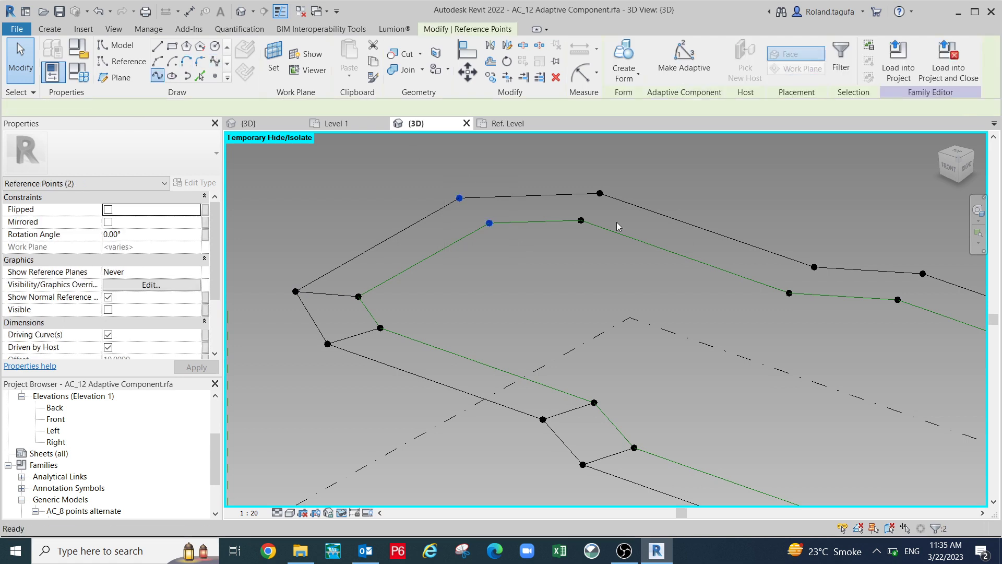
Connect the raised middle-line points near adaptive points 8 and 9 to the raised points directly above them with a spline each.
{"action": "middle_click_drag", "start_coordinate": [618, 221], "coordinate": [555, 217]}
{"action": "left_click_drag", "start_coordinate": [519, 165], "coordinate": [568, 257]}
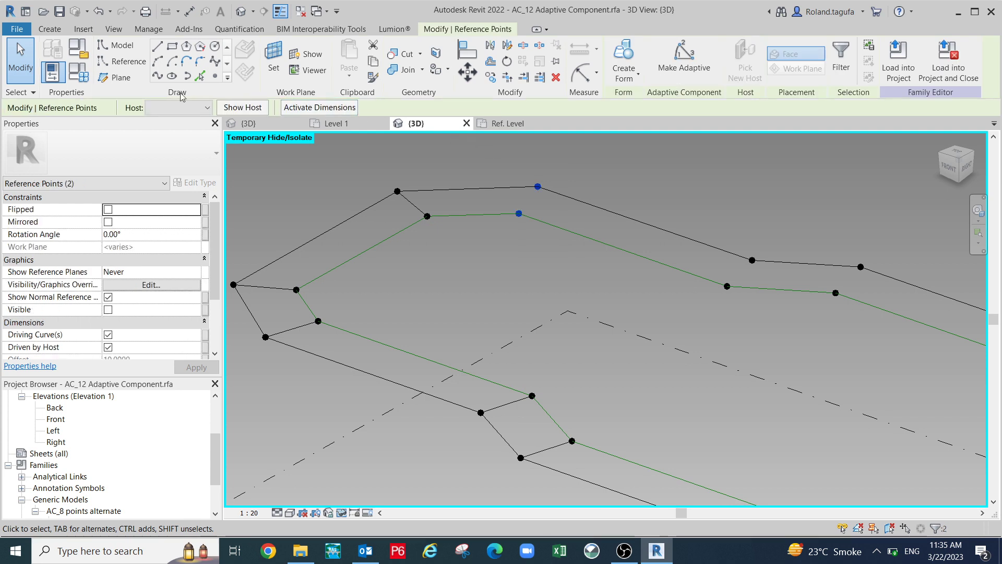
{"action": "left_click", "coordinate": [157, 75]}
{"action": "middle_click_drag", "start_coordinate": [741, 265], "coordinate": [656, 246]}
{"action": "left_click_drag", "start_coordinate": [620, 199], "coordinate": [682, 308]}
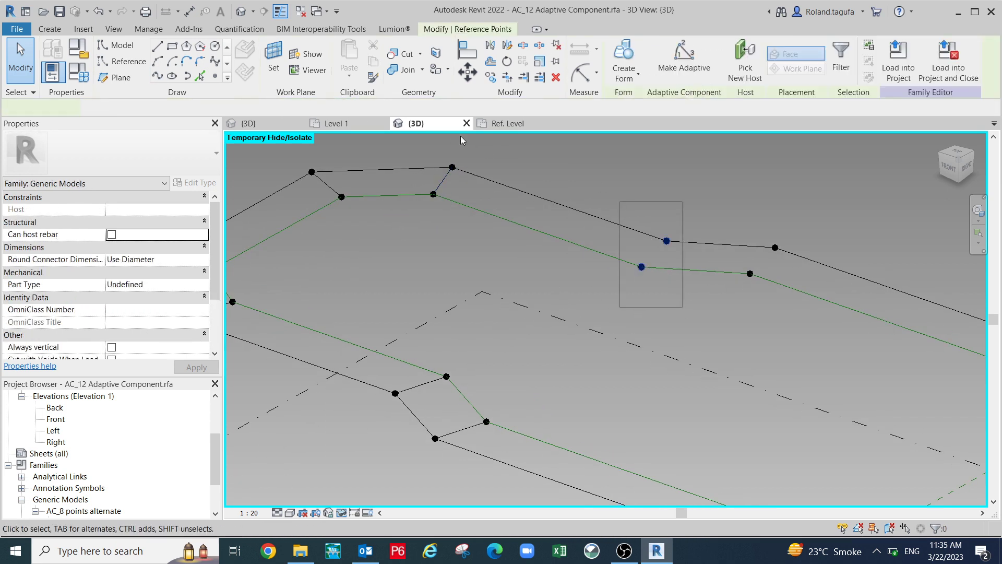
{"action": "left_click", "coordinate": [158, 75]}
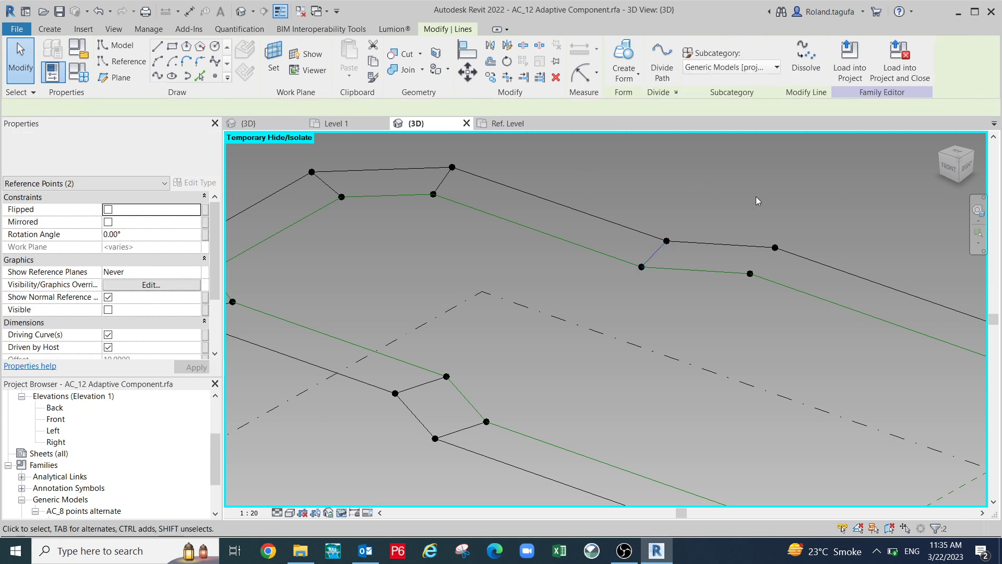
Connect the raised middle-line points near adaptive points 10 and 11 to the raised points directly above them with a spline each.
{"action": "left_click", "coordinate": [773, 269]}
{"action": "mouse_move", "coordinate": [791, 312]}
{"action": "left_mouse_down"}
{"action": "mouse_move", "coordinate": [776, 275]}
{"action": "mouse_move", "coordinate": [783, 302]}
{"action": "left_mouse_up"}
{"action": "left_click", "coordinate": [157, 76]}
{"action": "mouse_move", "coordinate": [509, 262]}
{"action": "middle_mouse_down"}
{"action": "mouse_move", "coordinate": [538, 251]}
{"action": "mouse_move", "coordinate": [570, 264]}
{"action": "mouse_move", "coordinate": [552, 260]}
{"action": "middle_mouse_up"}
{"action": "middle_click_drag", "start_coordinate": [673, 277], "coordinate": [603, 252]}
{"action": "left_click_drag", "start_coordinate": [631, 180], "coordinate": [695, 260]}
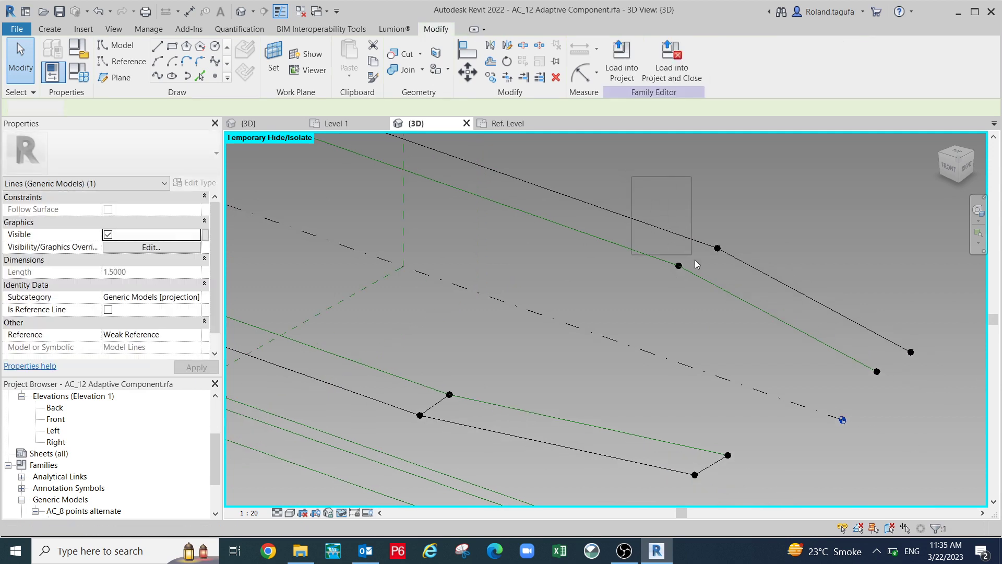
{"action": "left_click_drag", "start_coordinate": [756, 313], "coordinate": [756, 314]}
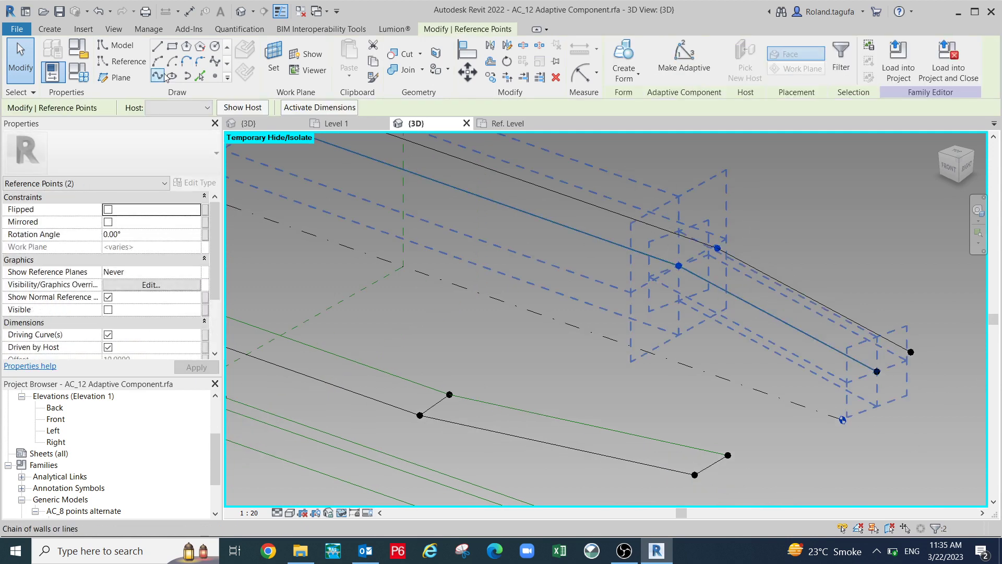
{"action": "middle_click_drag", "start_coordinate": [614, 231], "coordinate": [547, 191]}
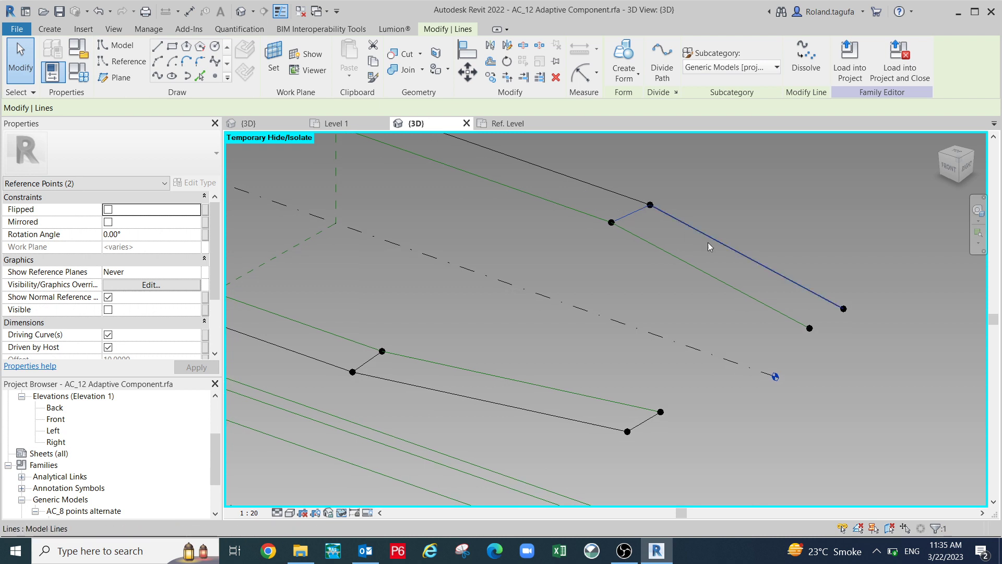
Connect the raised middle-line point near adaptive point 12 to the raised point directly above adaptive point 12 with a spline.
{"action": "middle_click_drag", "start_coordinate": [710, 246], "coordinate": [637, 218]}
{"action": "left_click_drag", "start_coordinate": [718, 203], "coordinate": [797, 330]}
{"action": "left_click", "coordinate": [158, 76]}
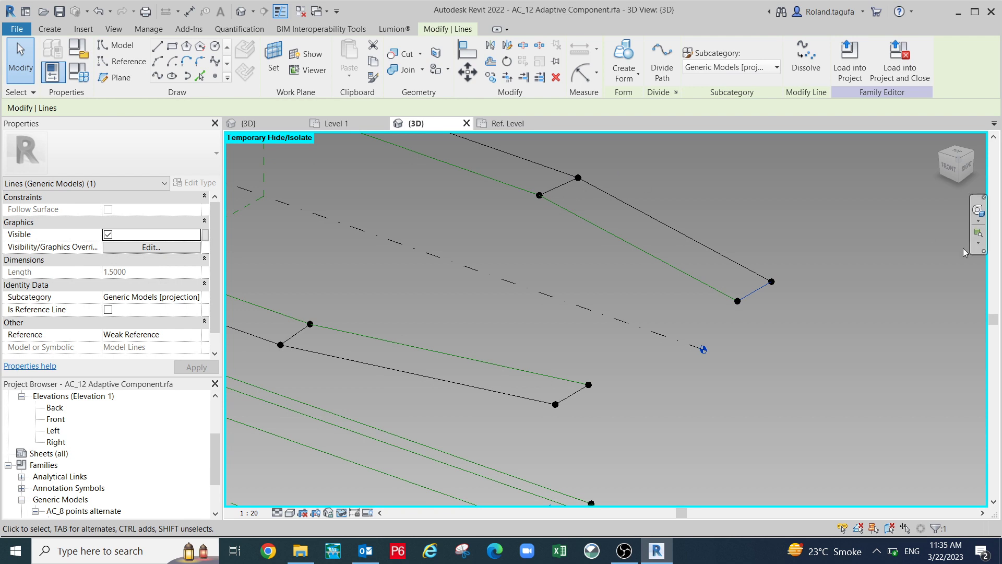
{"action": "key", "text": "Escape"}
{"action": "scroll", "coordinate": [934, 345], "scroll_direction": "down", "scroll_amount": 5}
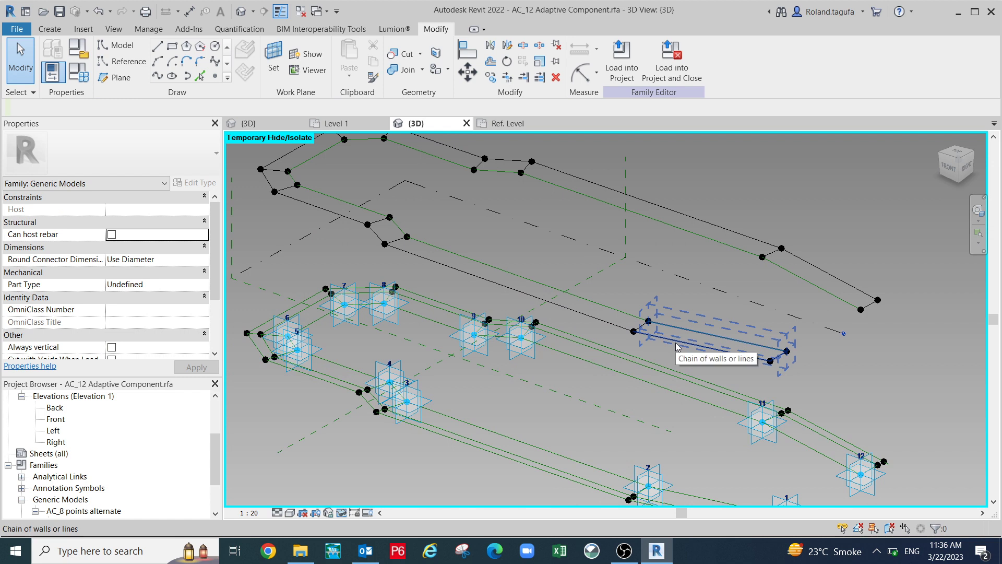
{"action": "left_click", "coordinate": [676, 342]}
{"action": "scroll", "coordinate": [661, 330], "scroll_direction": "down", "scroll_amount": 3}
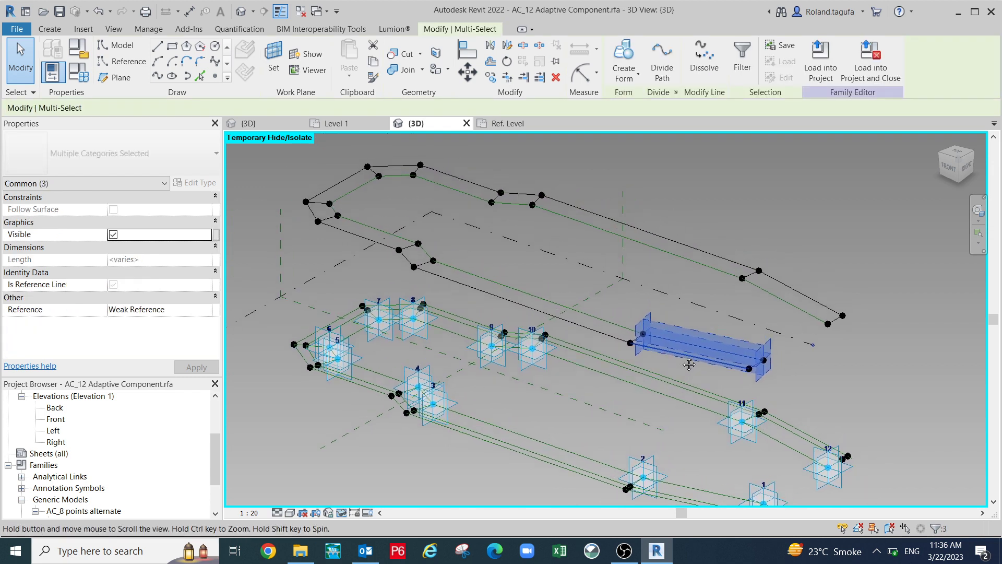
{"action": "left_click_drag", "start_coordinate": [386, 168], "coordinate": [675, 249]}
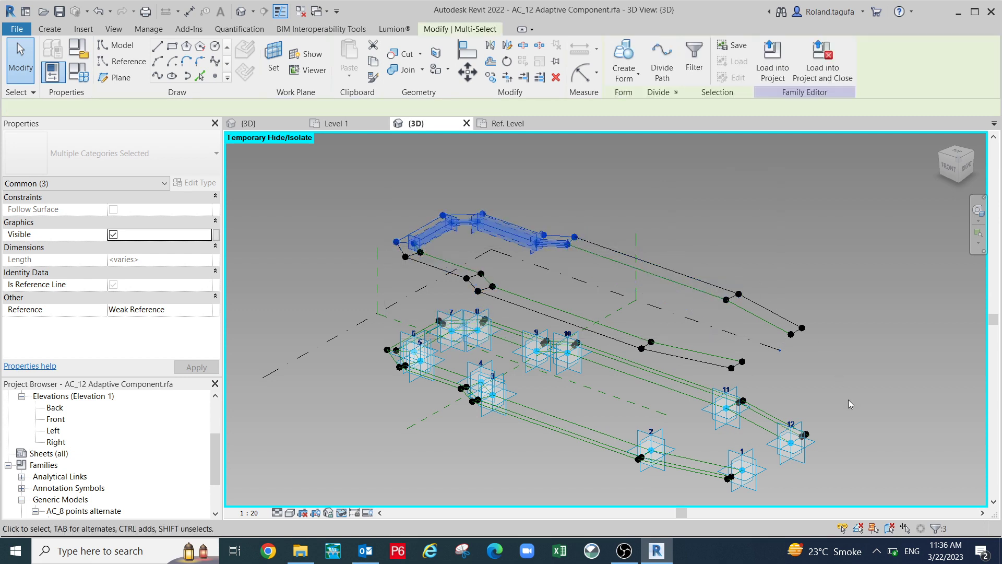
{"action": "middle_click_drag", "start_coordinate": [741, 398], "coordinate": [752, 384], "text": "shift"}
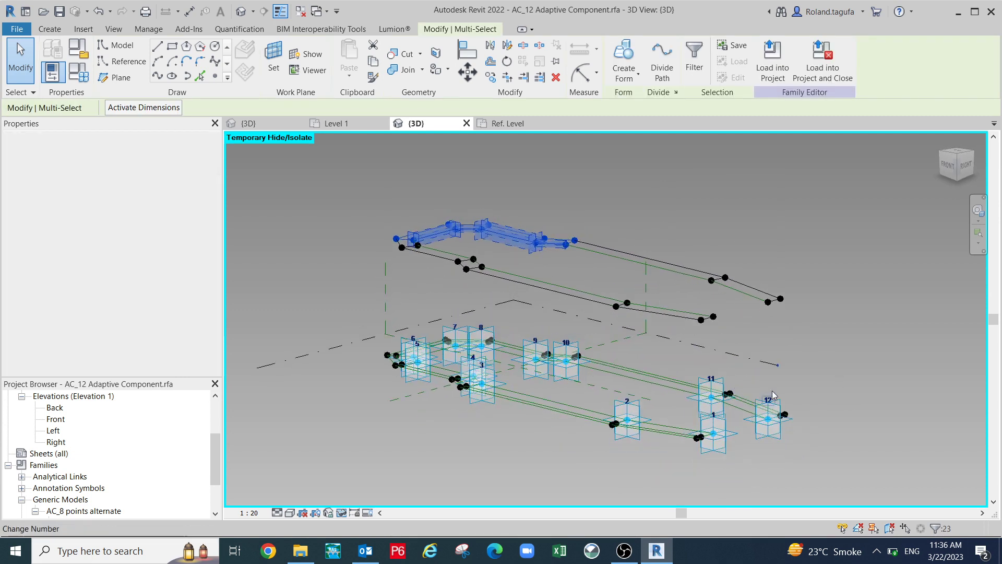
{"action": "left_click_drag", "start_coordinate": [777, 359], "coordinate": [639, 297]}
Select the whole raised framework, filter it to Lines (Generic Models) only, and convert those lines to reference lines.
{"action": "scroll", "coordinate": [818, 351], "scroll_direction": "down", "scroll_amount": 1}
{"action": "middle_click_drag", "start_coordinate": [812, 334], "coordinate": [729, 375]}
{"action": "left_click", "coordinate": [369, 213]}
{"action": "left_click_drag", "start_coordinate": [353, 216], "coordinate": [778, 370]}
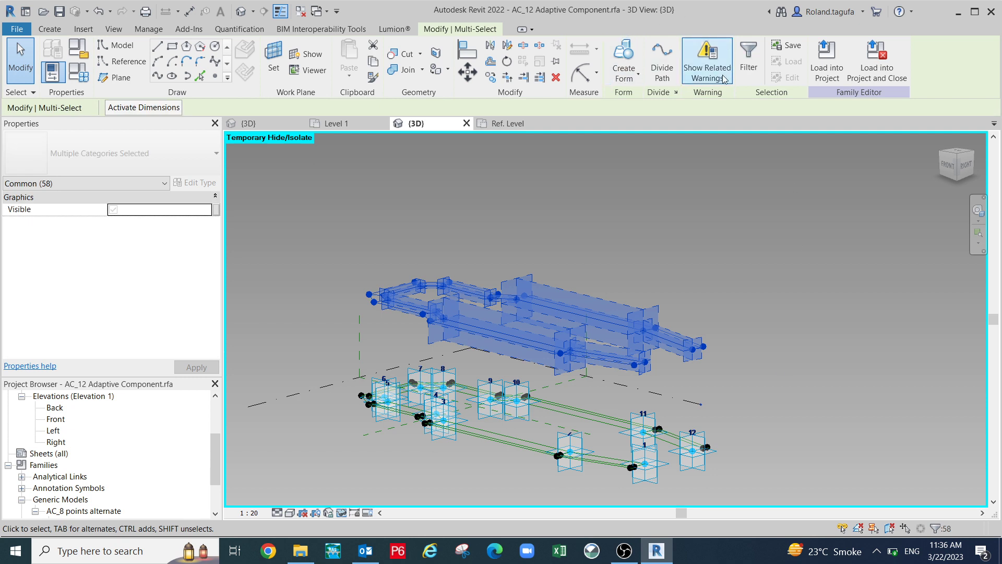
{"action": "left_click", "coordinate": [748, 68]}
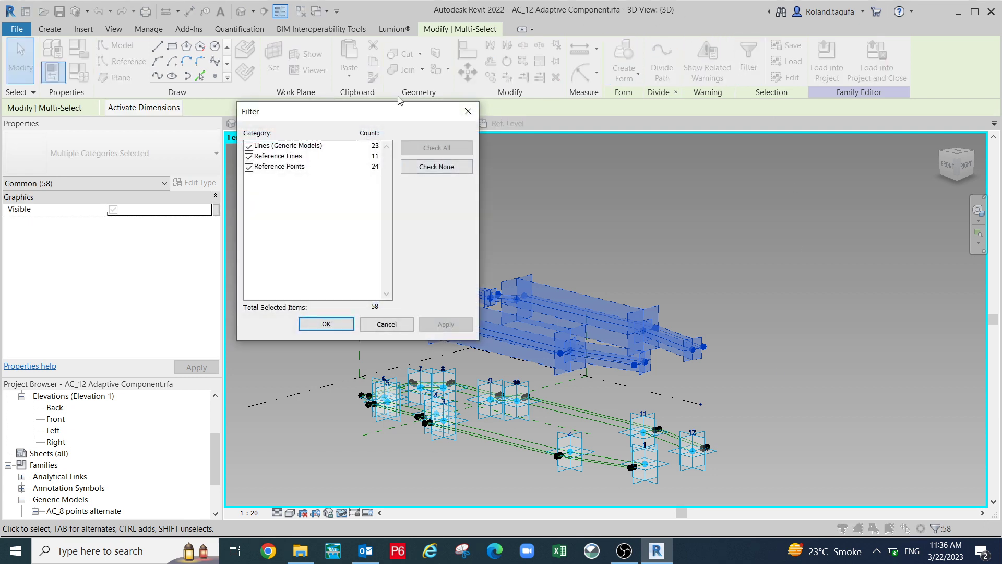
{"action": "left_click", "coordinate": [432, 167]}
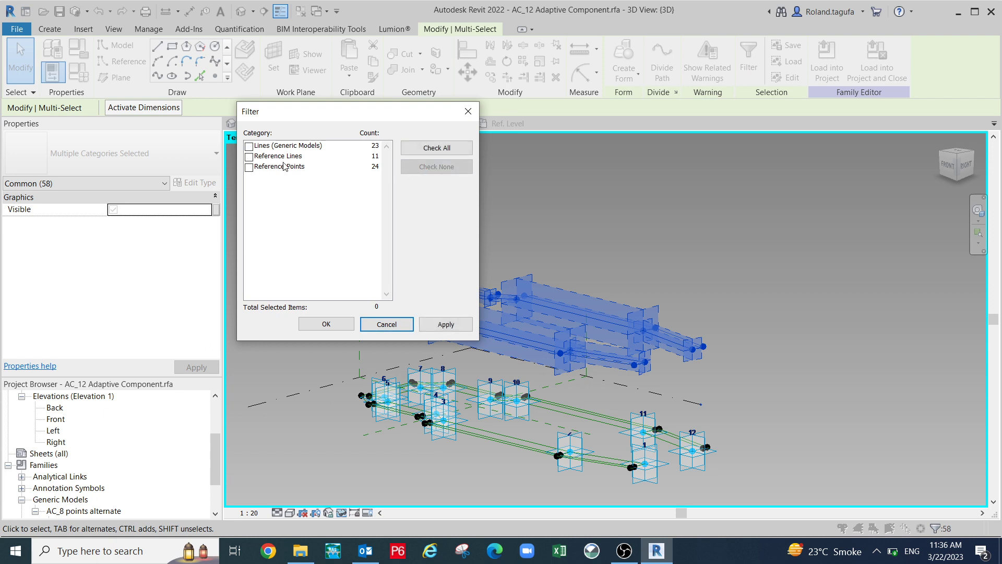
{"action": "left_click", "coordinate": [250, 147]}
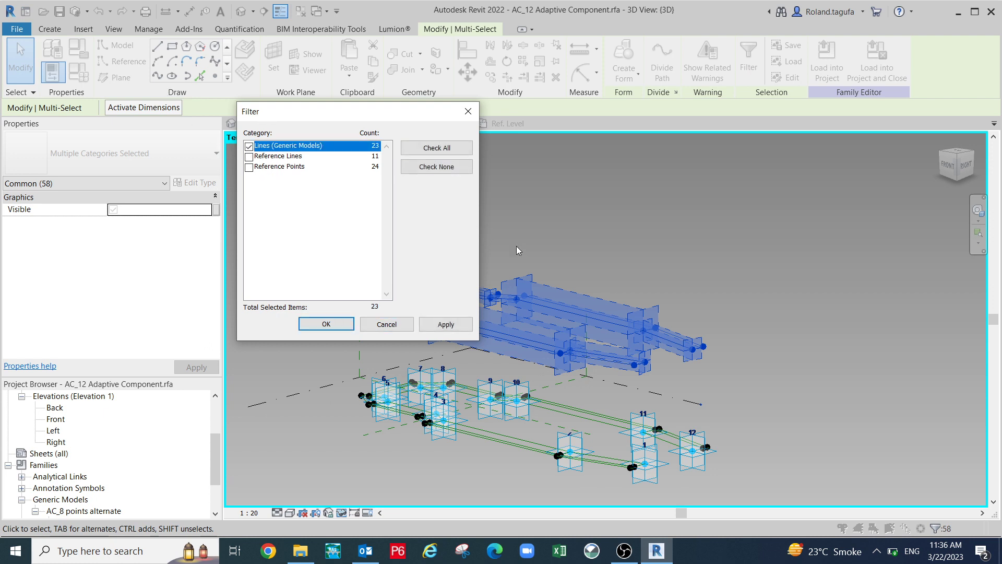
{"action": "left_click", "coordinate": [458, 325]}
{"action": "left_click", "coordinate": [327, 324]}
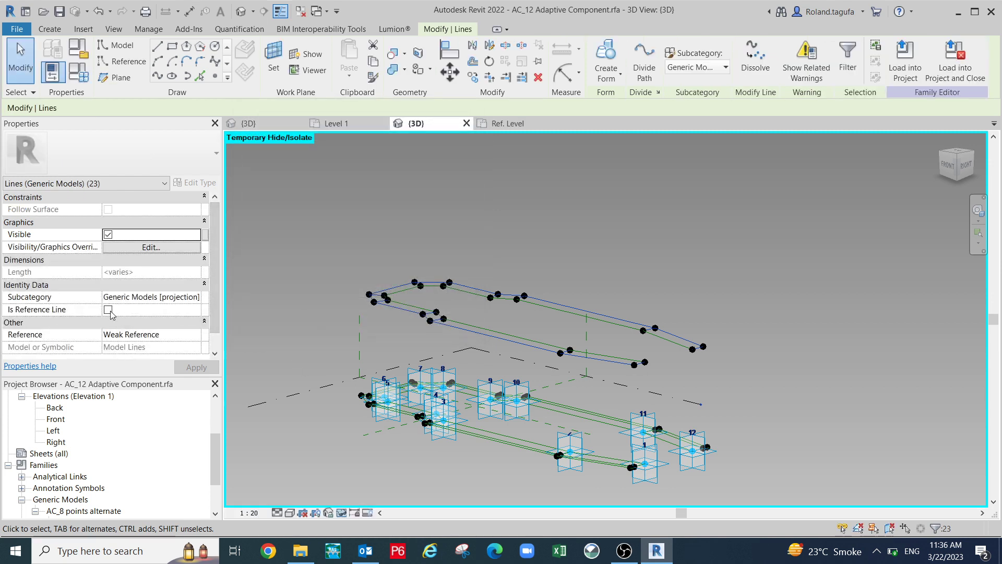
{"action": "left_click", "coordinate": [107, 311]}
{"action": "left_click", "coordinate": [499, 227]}
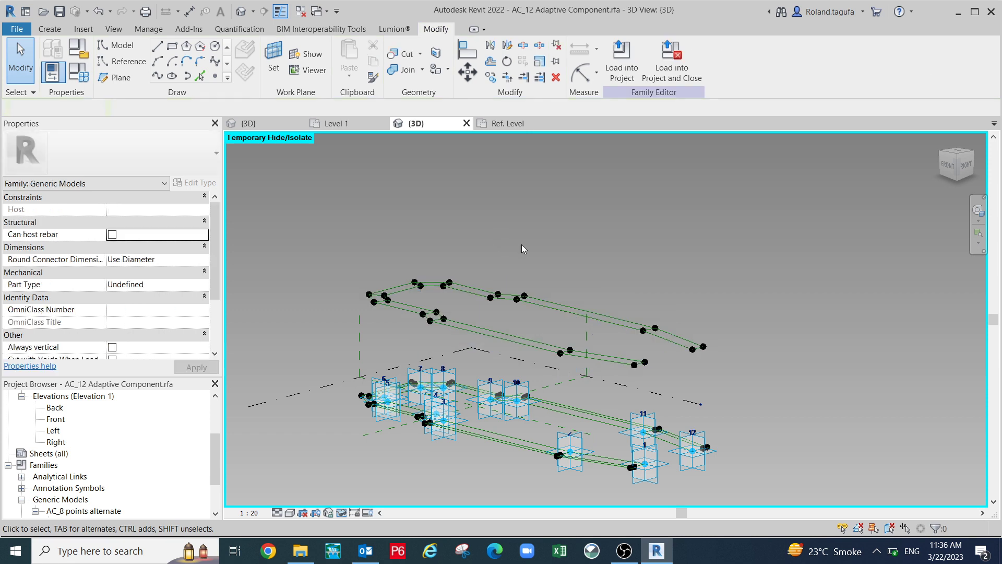
Examine the short raised reference line that crosses between the two outlines above adaptive point 1.
{"action": "scroll", "coordinate": [521, 244], "scroll_direction": "up", "scroll_amount": 2}
{"action": "scroll", "coordinate": [729, 381], "scroll_direction": "up", "scroll_amount": 1}
{"action": "middle_click_drag", "start_coordinate": [741, 384], "coordinate": [746, 345]}
{"action": "scroll", "coordinate": [746, 345], "scroll_direction": "down", "scroll_amount": 2}
{"action": "middle_click_drag", "start_coordinate": [792, 366], "coordinate": [766, 362]}
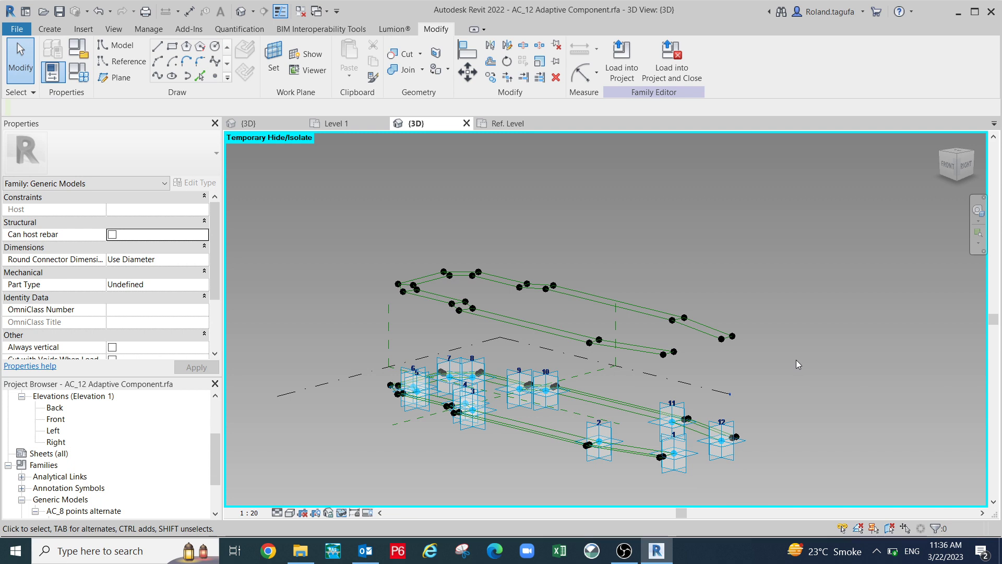
{"action": "middle_click_drag", "start_coordinate": [788, 358], "coordinate": [749, 389], "text": "shift"}
{"action": "scroll", "coordinate": [749, 388], "scroll_direction": "up", "scroll_amount": 10}
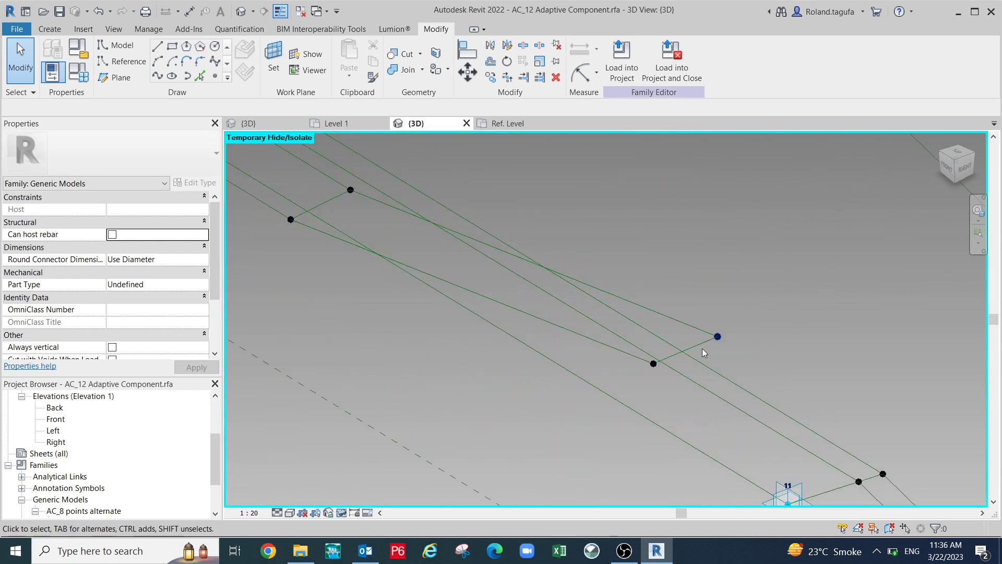
{"action": "key", "text": "Tab"}
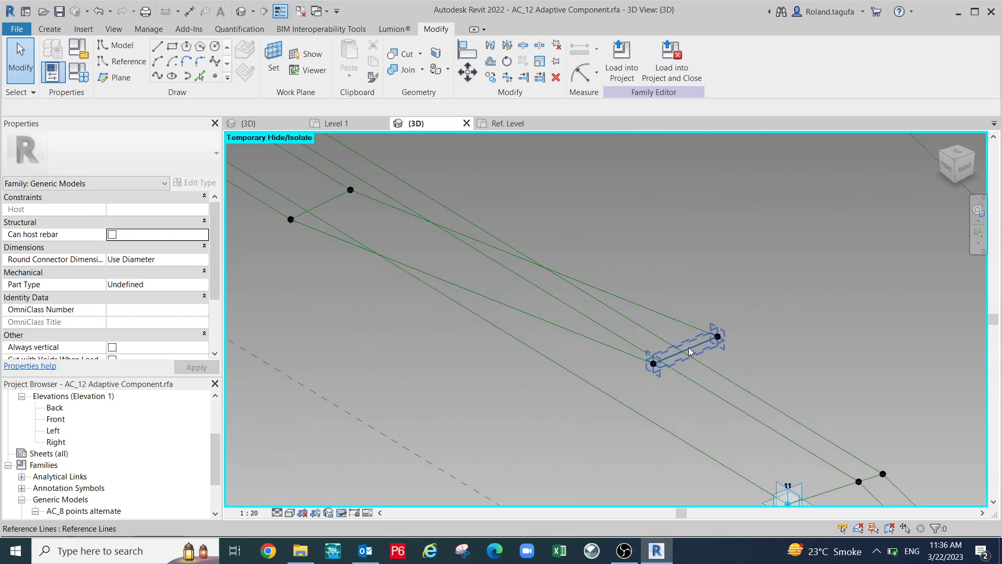
{"action": "left_click", "coordinate": [690, 352]}
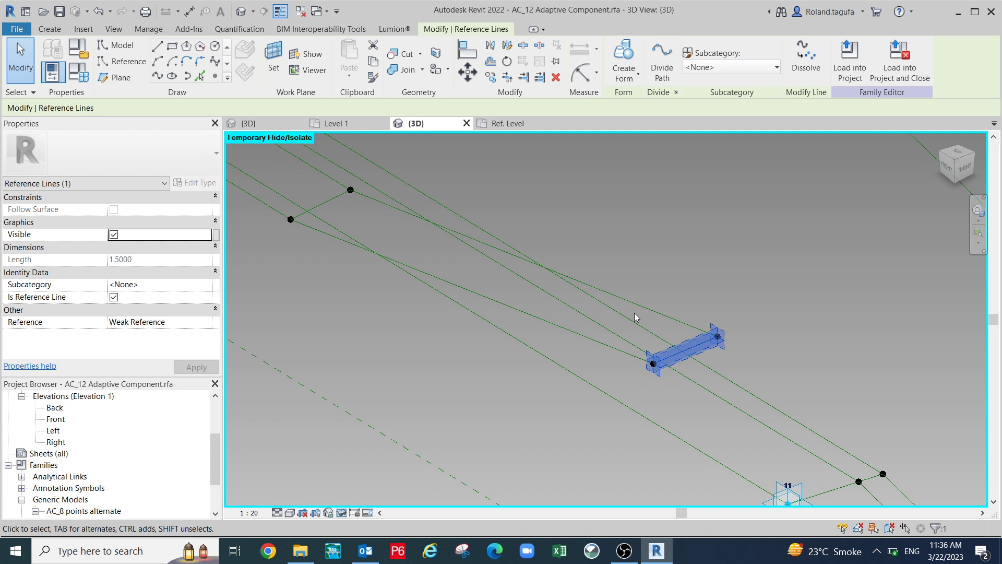
{"action": "key", "text": "Escape"}
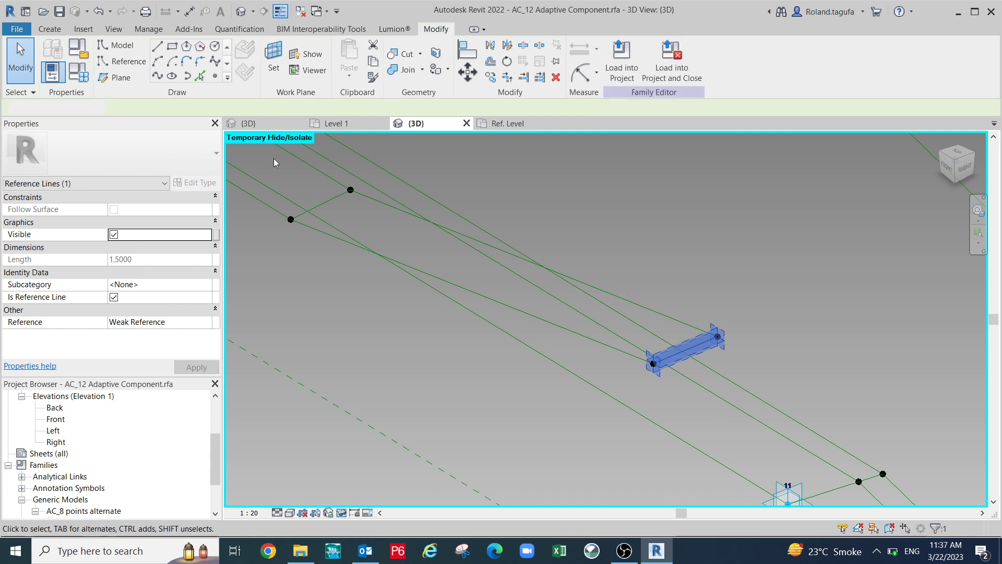
Place a reference point on the short raised cross-line above adaptive point 1.
{"action": "left_click", "coordinate": [121, 77]}
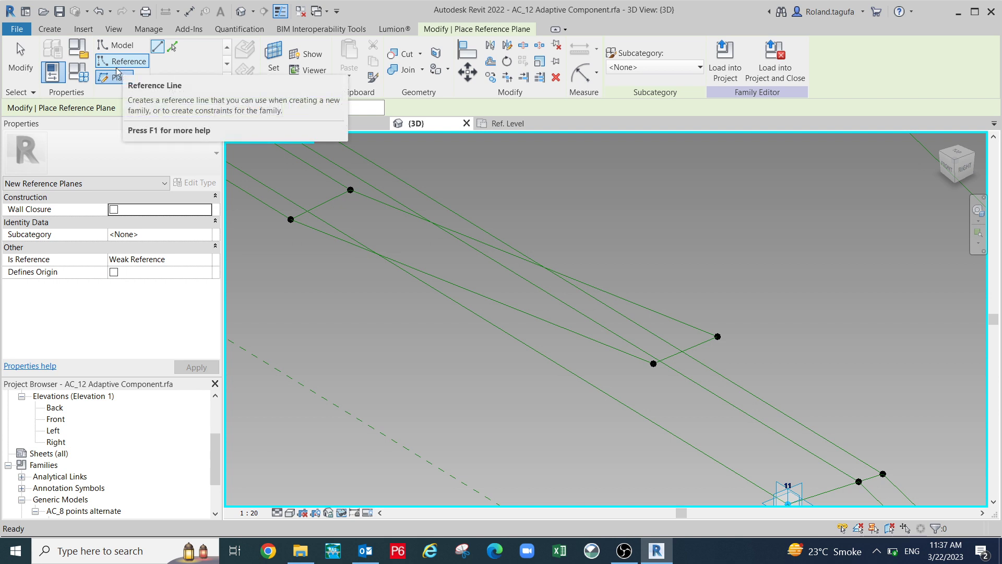
{"action": "left_click", "coordinate": [121, 65]}
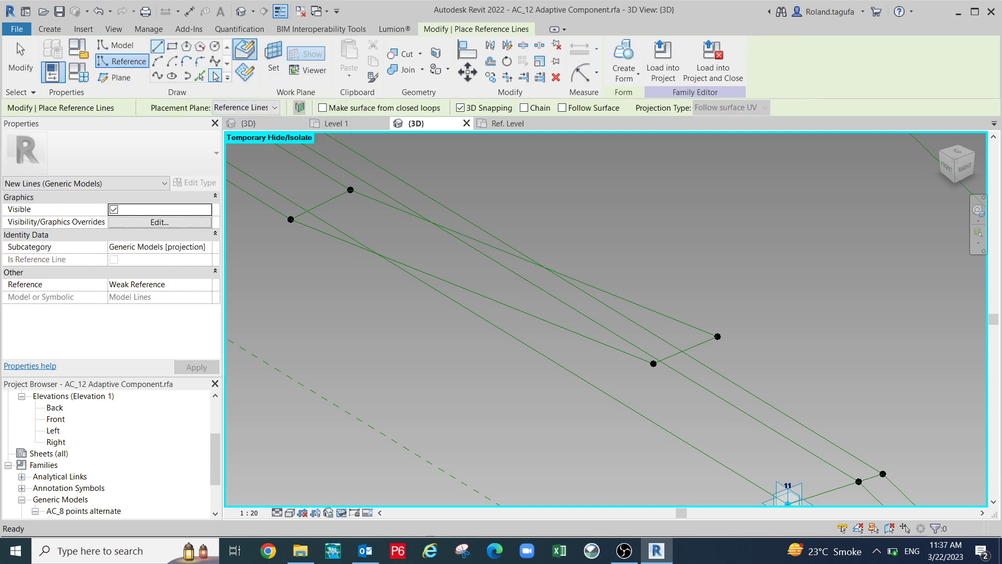
{"action": "left_click", "coordinate": [215, 76]}
{"action": "scroll", "coordinate": [674, 358], "scroll_direction": "up", "scroll_amount": 1}
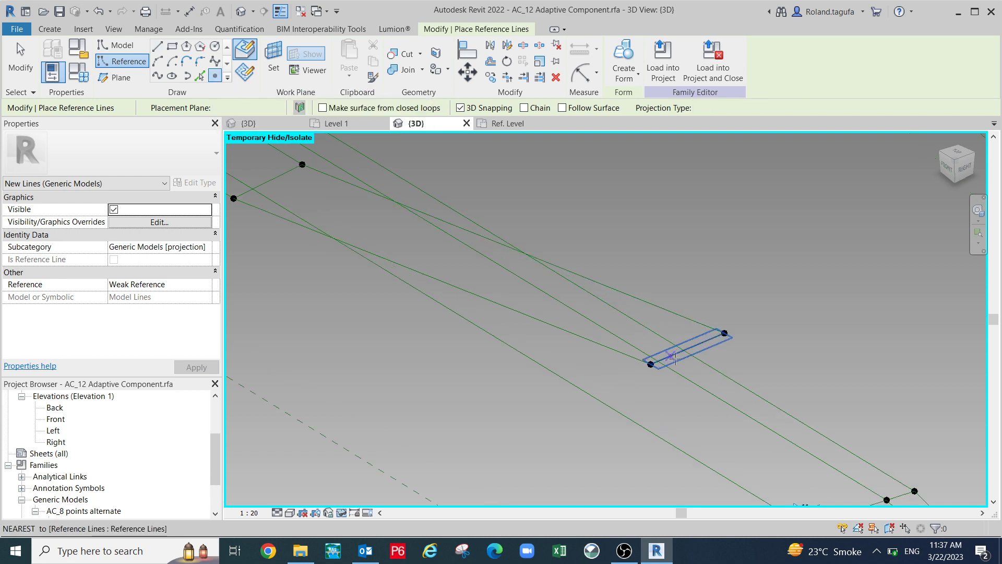
{"action": "scroll", "coordinate": [675, 358], "scroll_direction": "up", "scroll_amount": 1}
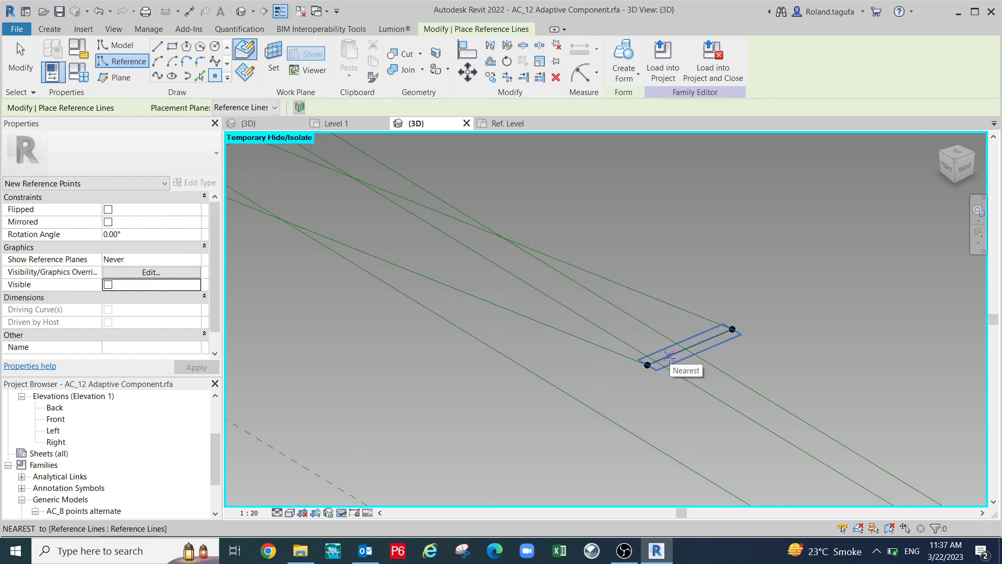
{"action": "scroll", "coordinate": [712, 329], "scroll_direction": "down", "scroll_amount": 1}
Try to place a reference point on the raised cross-line above adaptive point 2, undo it, and end point placement.
{"action": "middle_click_drag", "start_coordinate": [754, 340], "coordinate": [964, 382]}
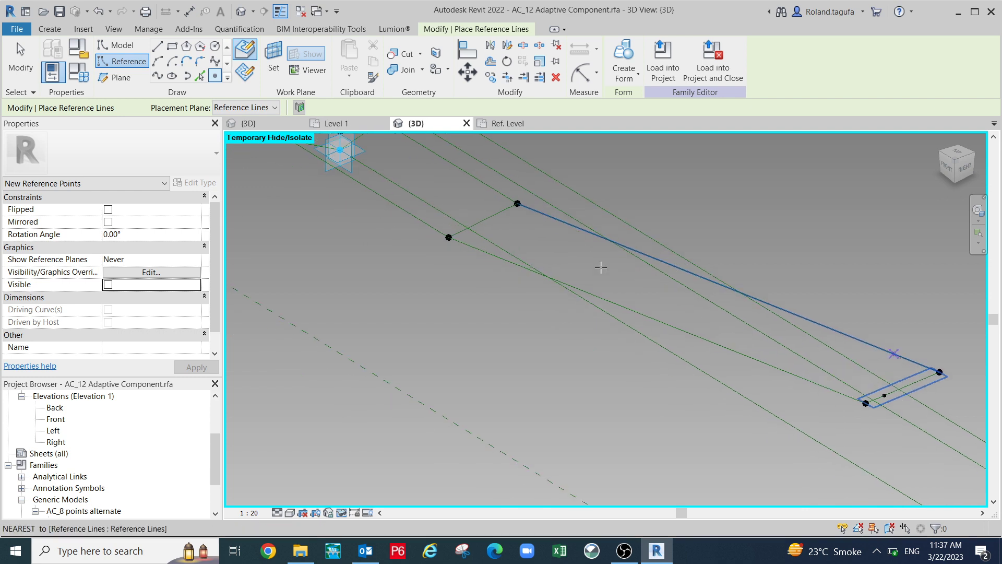
{"action": "middle_click_drag", "start_coordinate": [587, 264], "coordinate": [853, 423]}
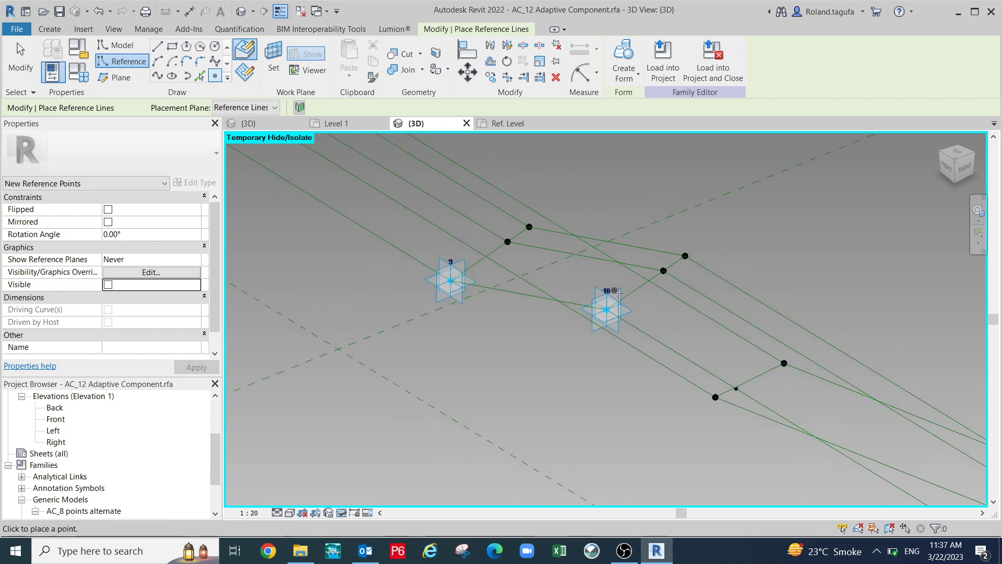
{"action": "scroll", "coordinate": [643, 290], "scroll_direction": "down", "scroll_amount": 3}
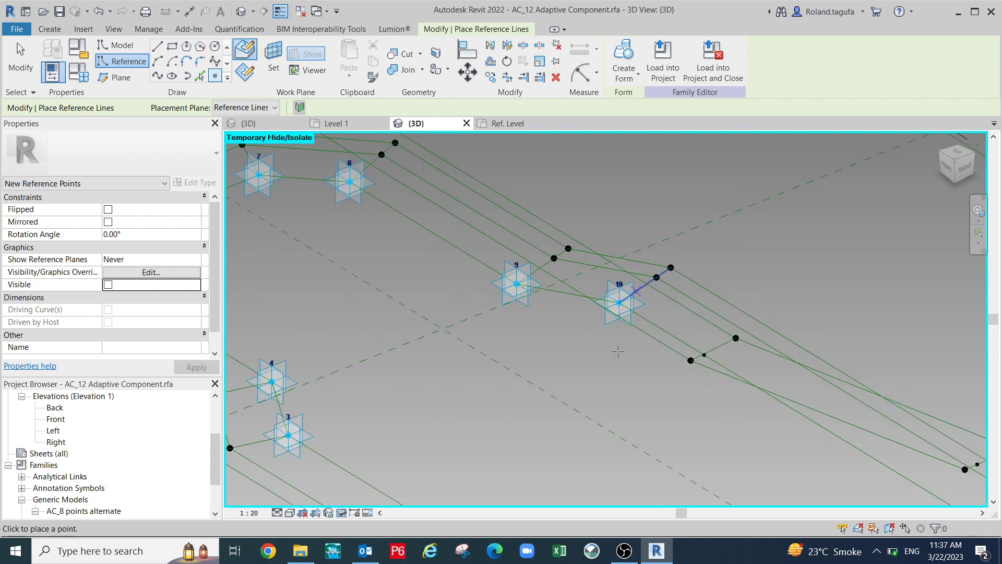
{"action": "middle_click_drag", "start_coordinate": [611, 375], "coordinate": [548, 381], "text": "shift"}
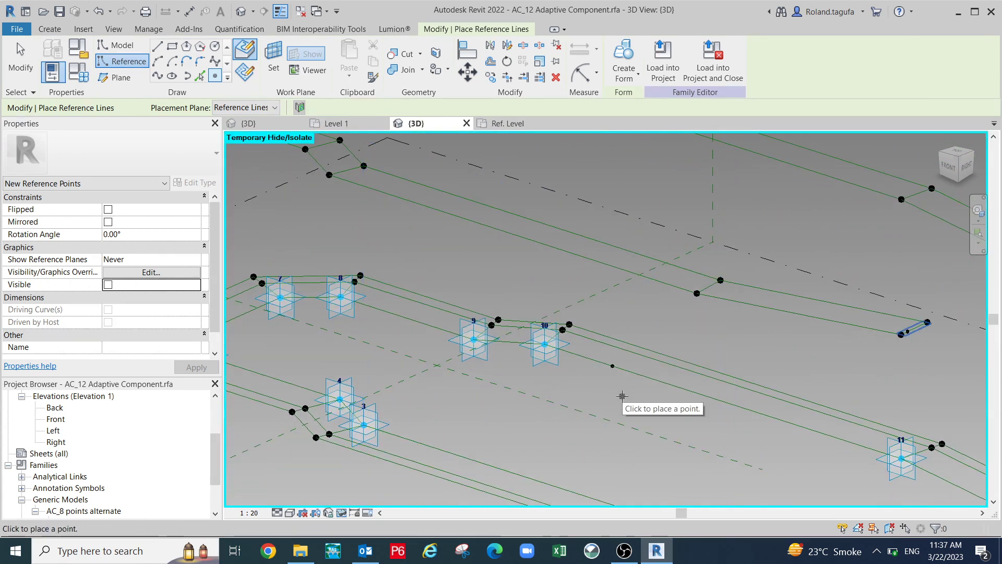
{"action": "left_click", "coordinate": [622, 396]}
{"action": "scroll", "coordinate": [622, 395], "scroll_direction": "up", "scroll_amount": 3}
{"action": "scroll", "coordinate": [516, 328], "scroll_direction": "down", "scroll_amount": 5}
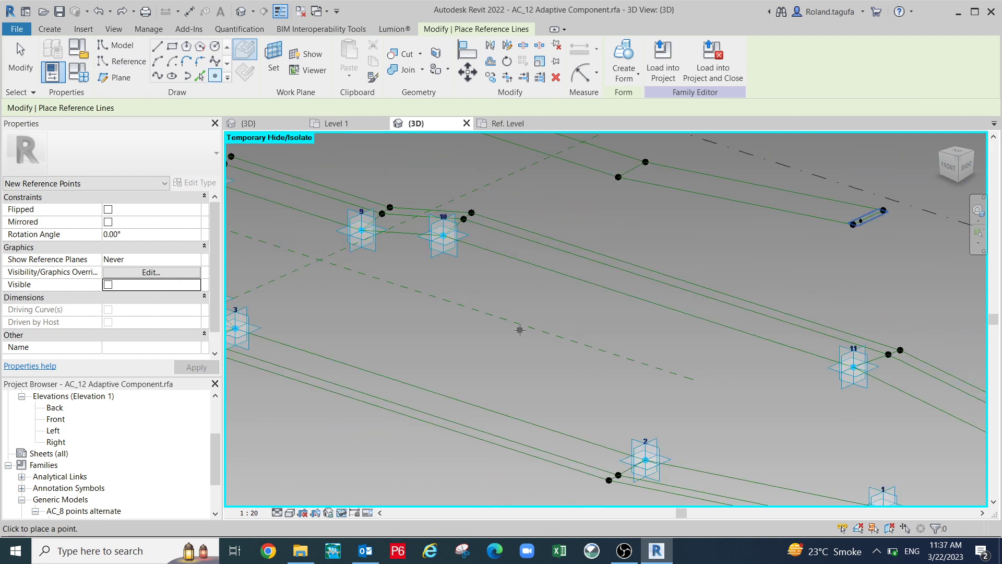
{"action": "scroll", "coordinate": [476, 332], "scroll_direction": "down", "scroll_amount": 2}
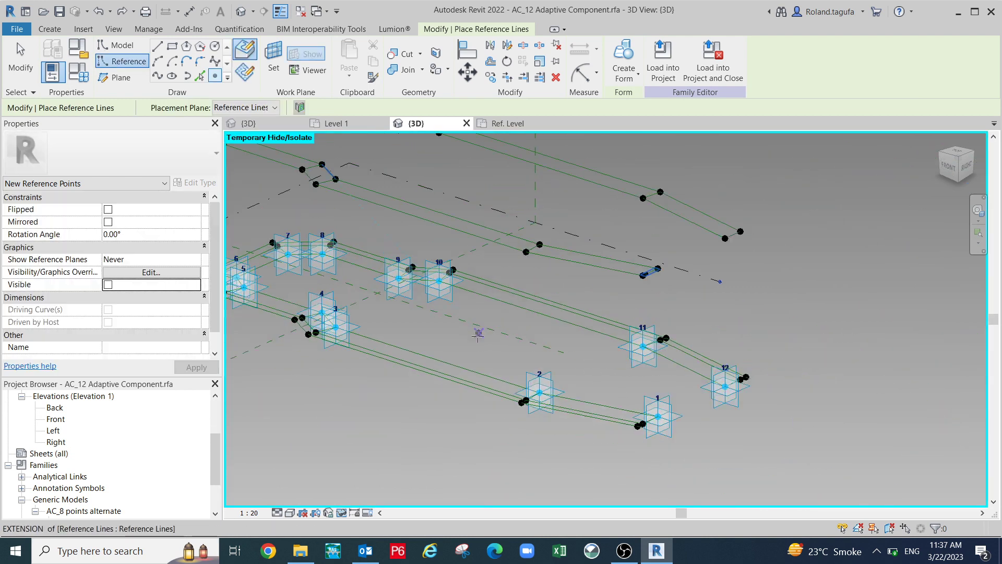
{"action": "scroll", "coordinate": [673, 337], "scroll_direction": "up", "scroll_amount": 2}
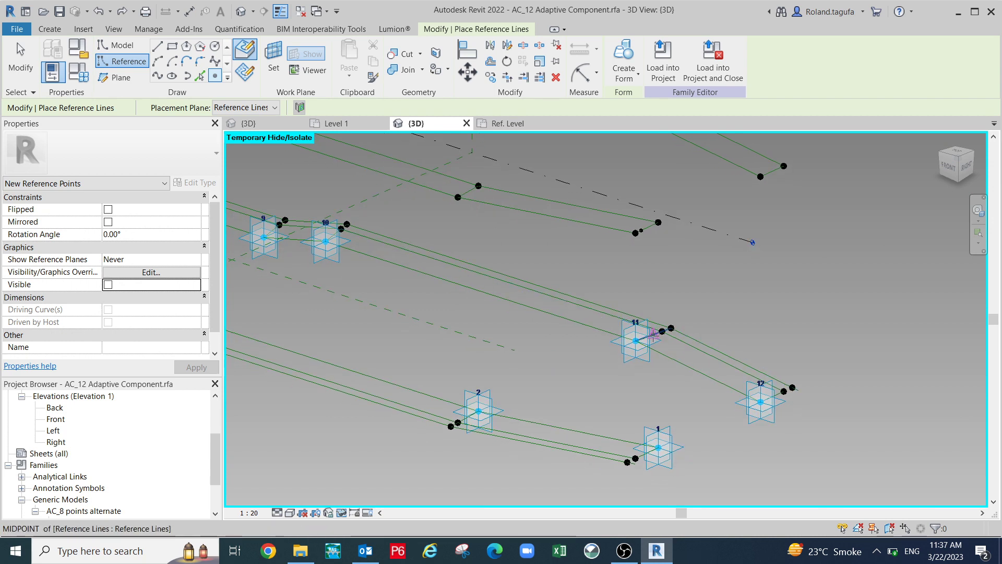
{"action": "key", "text": "Escape"}
{"action": "middle_click_drag", "start_coordinate": [653, 334], "coordinate": [778, 471]}
{"action": "key", "text": "Escape"}
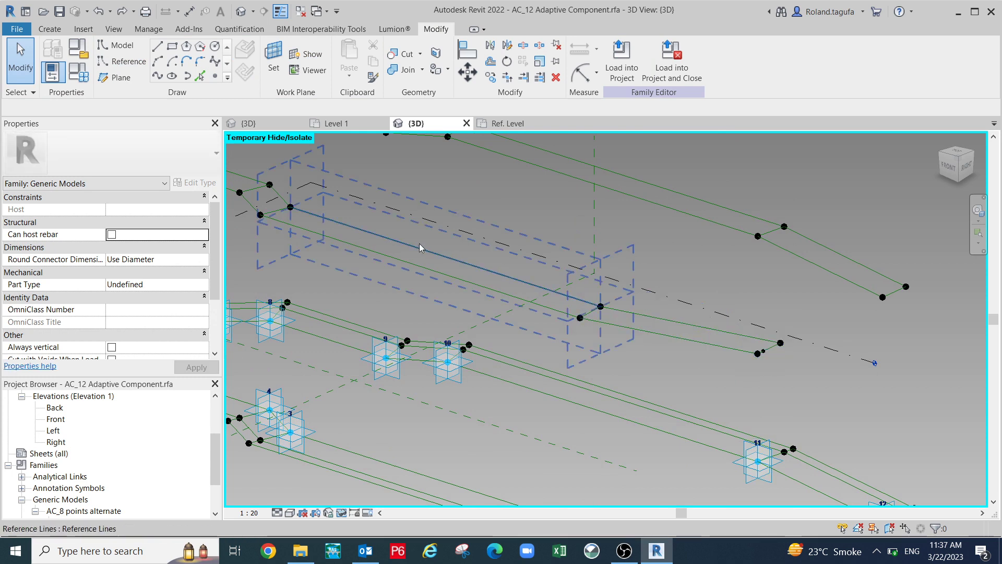
Place reference points on the short raised cross-lines above adaptive points 2 to 5.
{"action": "left_click", "coordinate": [214, 77]}
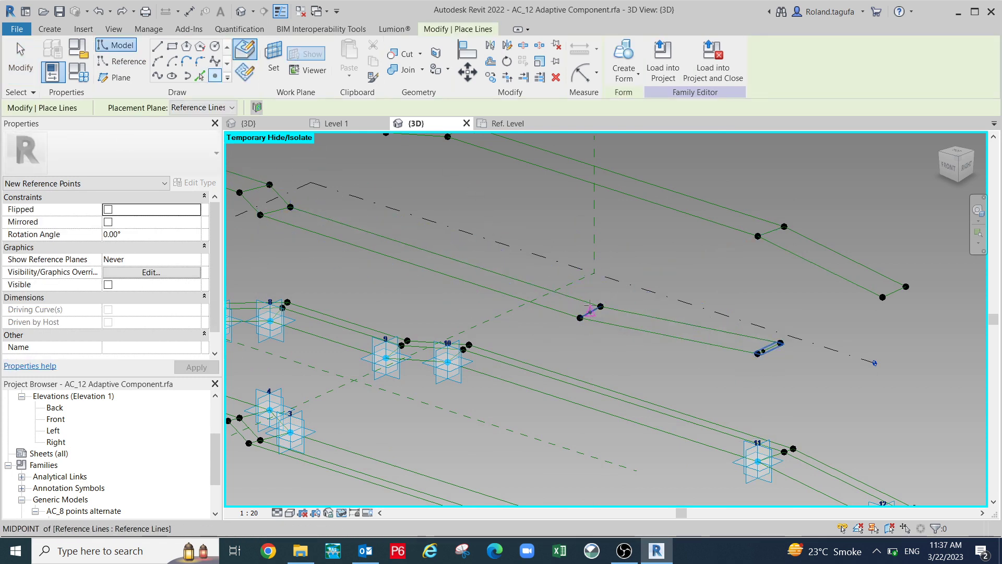
{"action": "scroll", "coordinate": [590, 313], "scroll_direction": "up", "scroll_amount": 2}
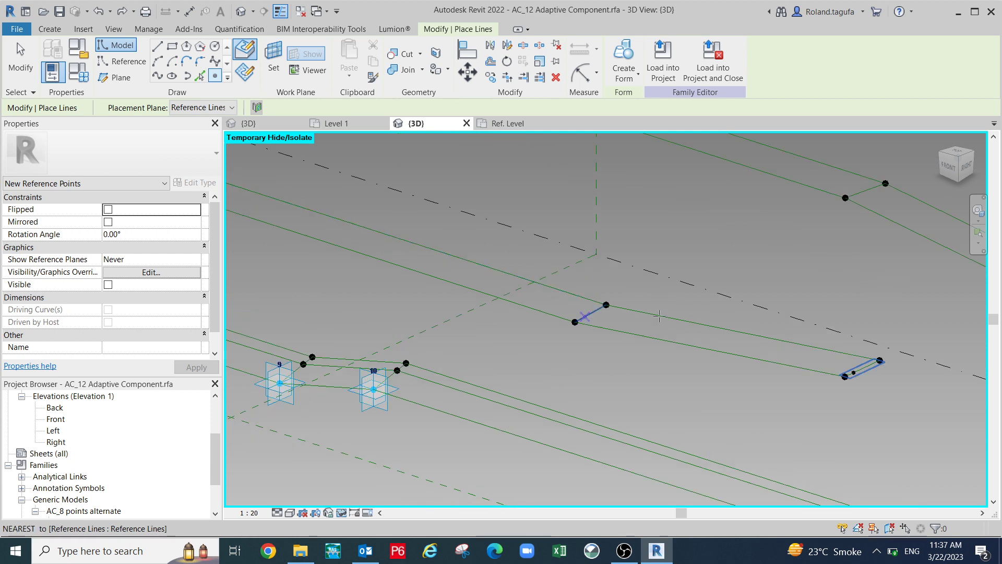
{"action": "scroll", "coordinate": [570, 347], "scroll_direction": "down", "scroll_amount": 1}
{"action": "middle_click_drag", "start_coordinate": [622, 371], "coordinate": [818, 425]}
{"action": "scroll", "coordinate": [523, 298], "scroll_direction": "up", "scroll_amount": 1}
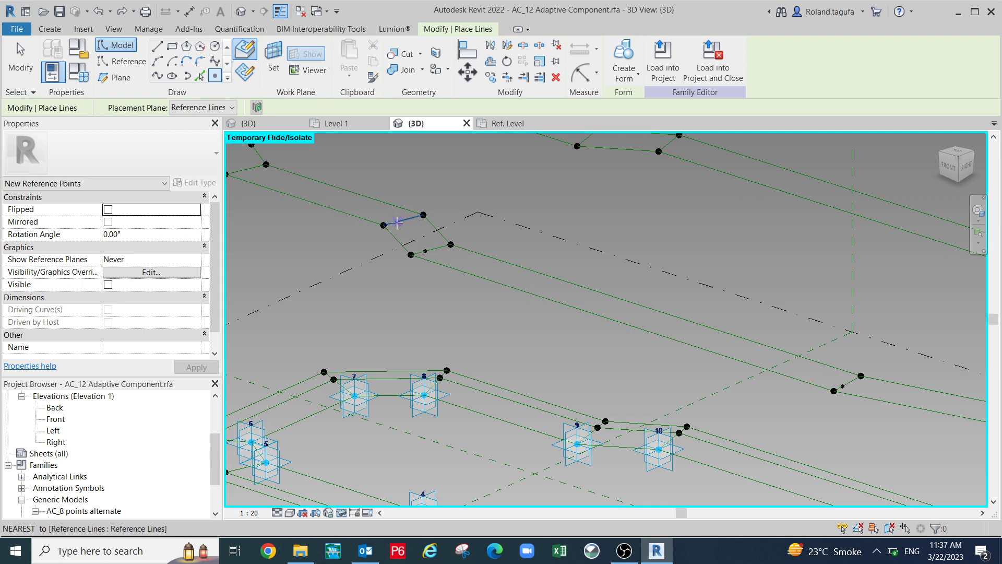
{"action": "middle_click_drag", "start_coordinate": [441, 250], "coordinate": [689, 358]}
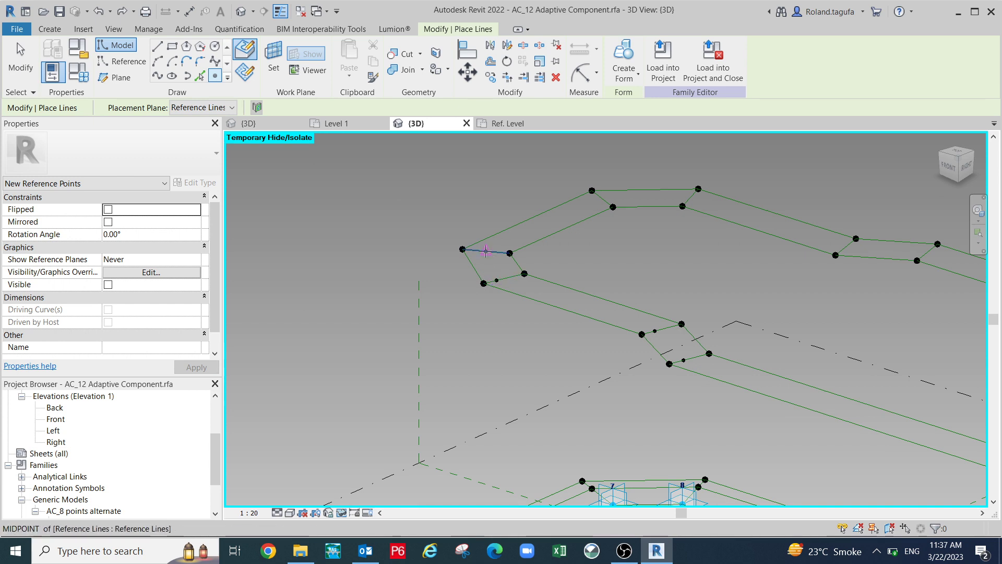
Place reference points on the short raised cross-lines above adaptive points 6 to 9.
{"action": "middle_click_drag", "start_coordinate": [540, 260], "coordinate": [484, 318]}
{"action": "scroll", "coordinate": [517, 277], "scroll_direction": "up", "scroll_amount": 1}
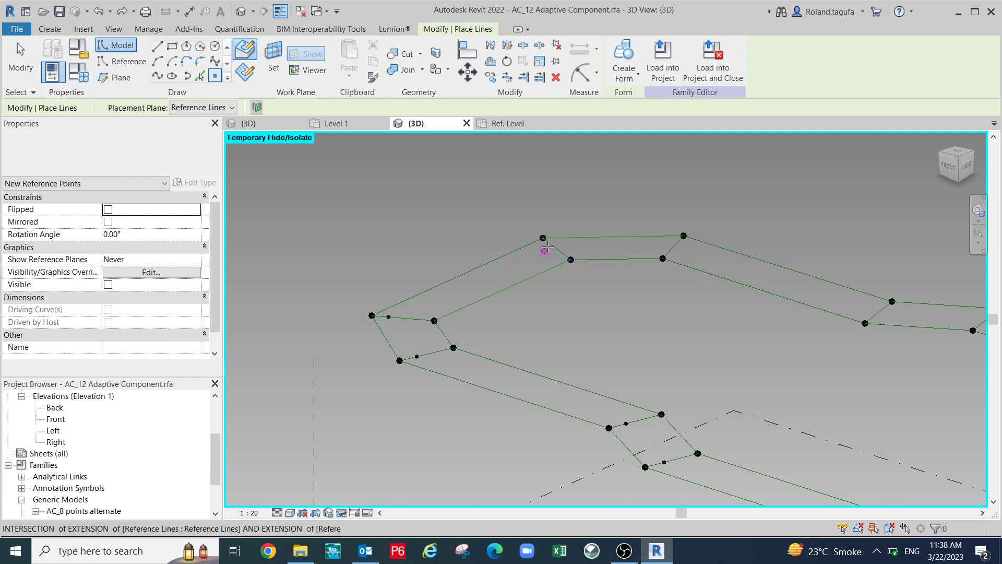
{"action": "left_click", "coordinate": [551, 243]}
{"action": "middle_click_drag", "start_coordinate": [620, 310], "coordinate": [538, 282]}
{"action": "middle_click_drag", "start_coordinate": [611, 300], "coordinate": [444, 304]}
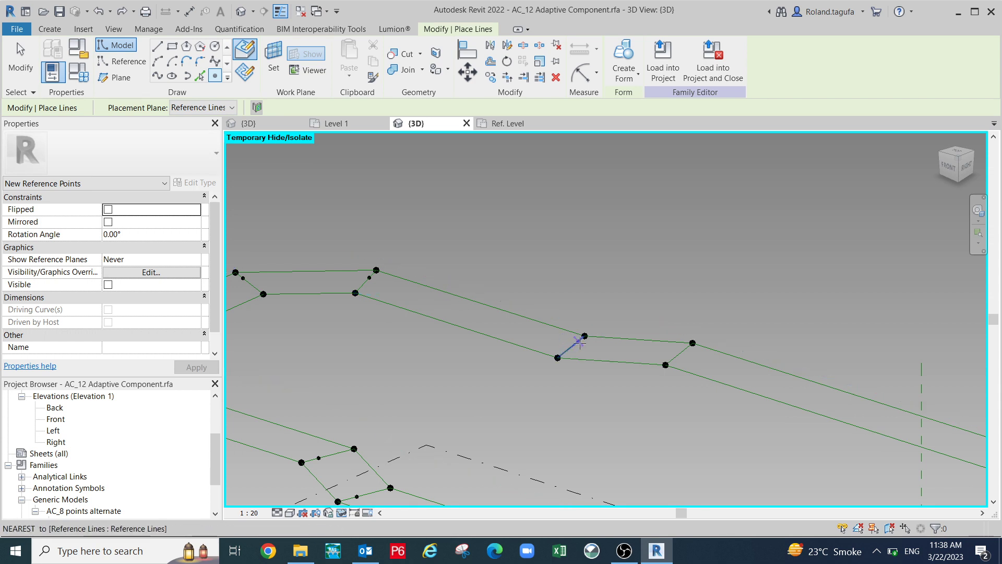
{"action": "left_click", "coordinate": [579, 341]}
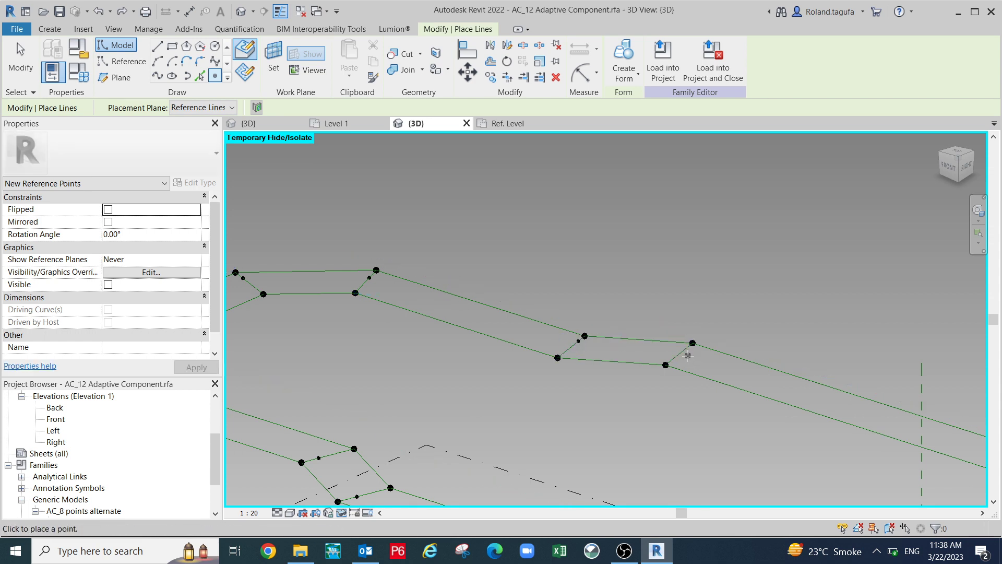
Place reference points on the raised cross-lines above adaptive points 10, 11 and 12, and end point placement.
{"action": "middle_click_drag", "start_coordinate": [723, 393], "coordinate": [460, 348]}
{"action": "middle_click_drag", "start_coordinate": [735, 374], "coordinate": [508, 296]}
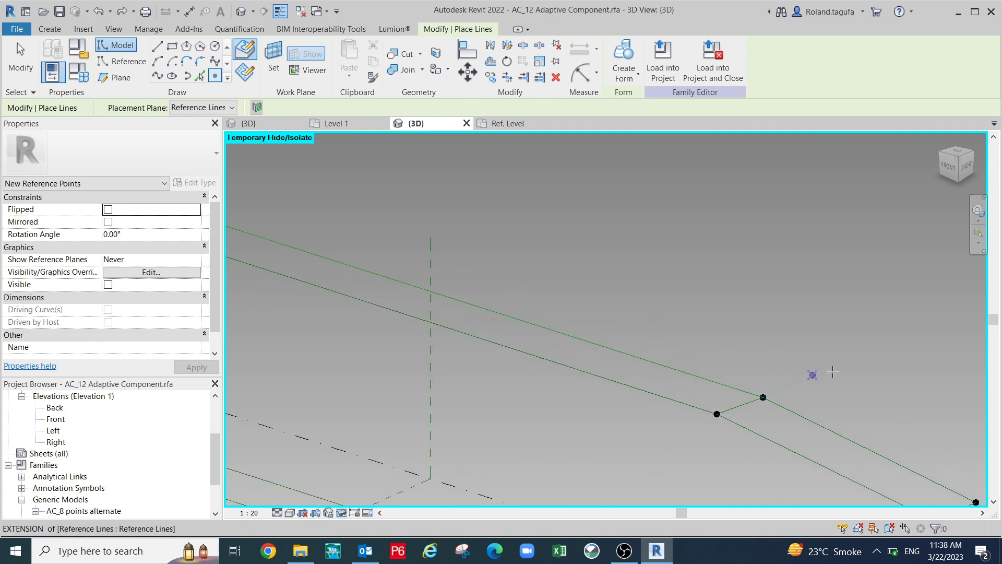
{"action": "middle_click_drag", "start_coordinate": [780, 410], "coordinate": [674, 357]}
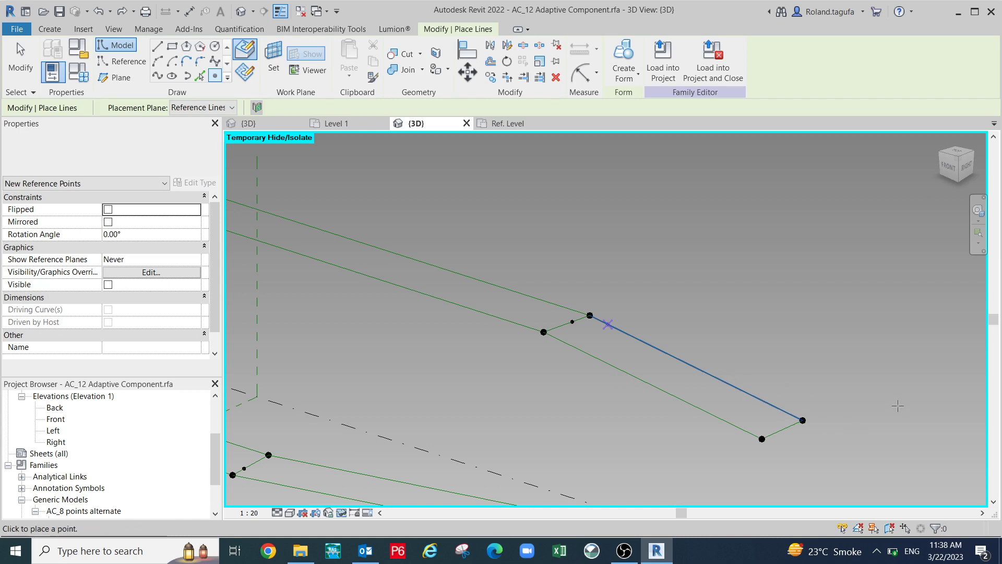
{"action": "left_click", "coordinate": [608, 254]}
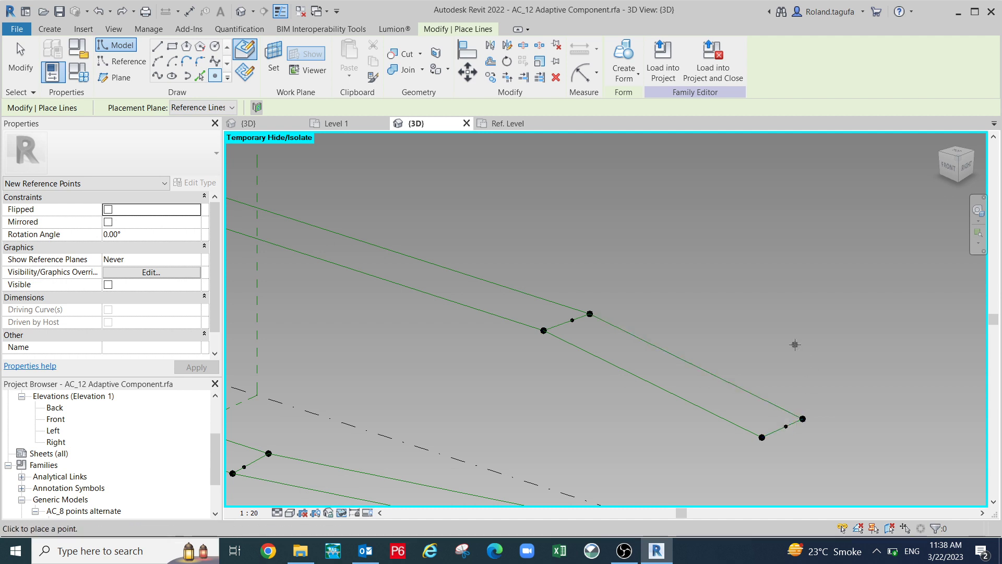
{"action": "scroll", "coordinate": [786, 347], "scroll_direction": "down", "scroll_amount": 2}
{"action": "key", "text": "Escape"}
{"action": "middle_click_drag", "start_coordinate": [764, 390], "coordinate": [763, 293]}
{"action": "scroll", "coordinate": [685, 343], "scroll_direction": "up", "scroll_amount": 1}
{"action": "key", "text": "Escape"}
Set the hosted reference point above adaptive point 1 to measure from End with the Segment Length measurement type.
{"action": "scroll", "coordinate": [641, 384], "scroll_direction": "up", "scroll_amount": 4}
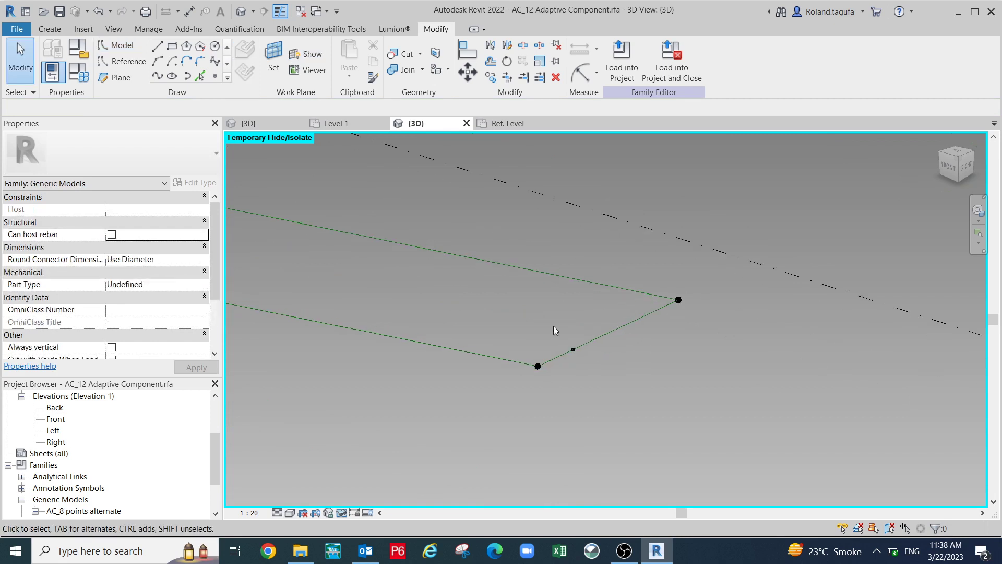
{"action": "left_click", "coordinate": [593, 367]}
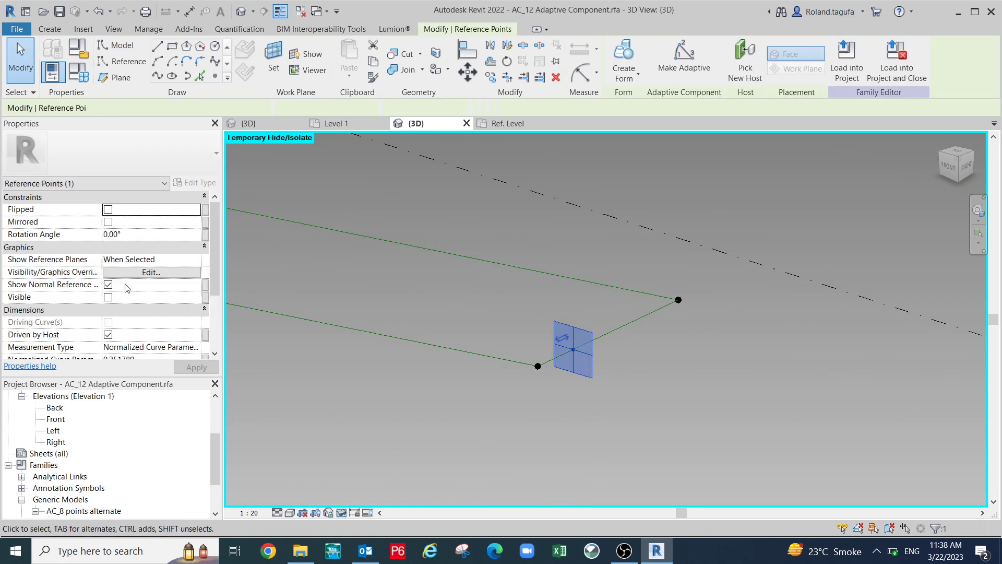
{"action": "left_click_drag", "start_coordinate": [211, 250], "coordinate": [219, 301]}
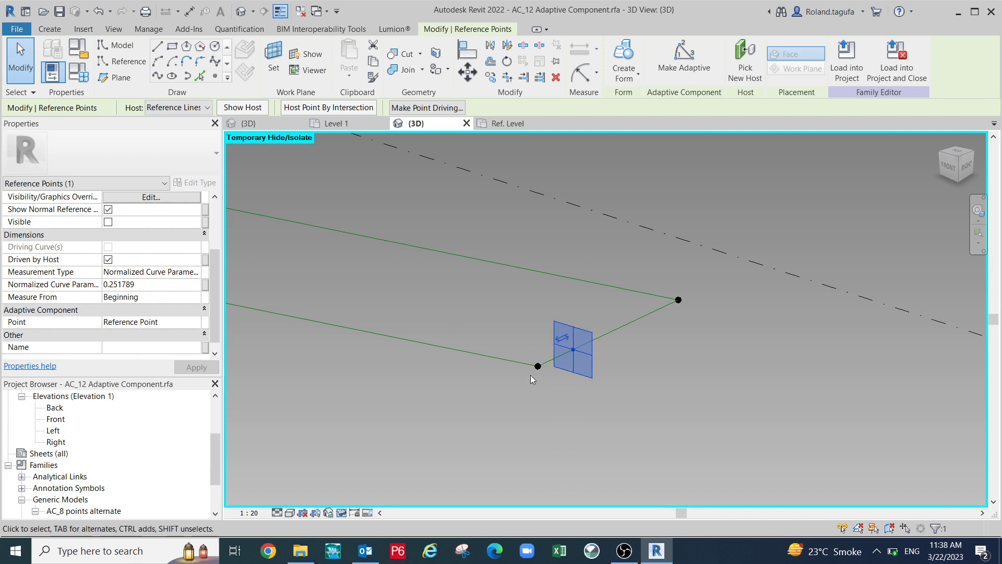
{"action": "key", "text": "Tab"}
{"action": "key", "text": "Tab"}
{"action": "key", "text": "Tab"}
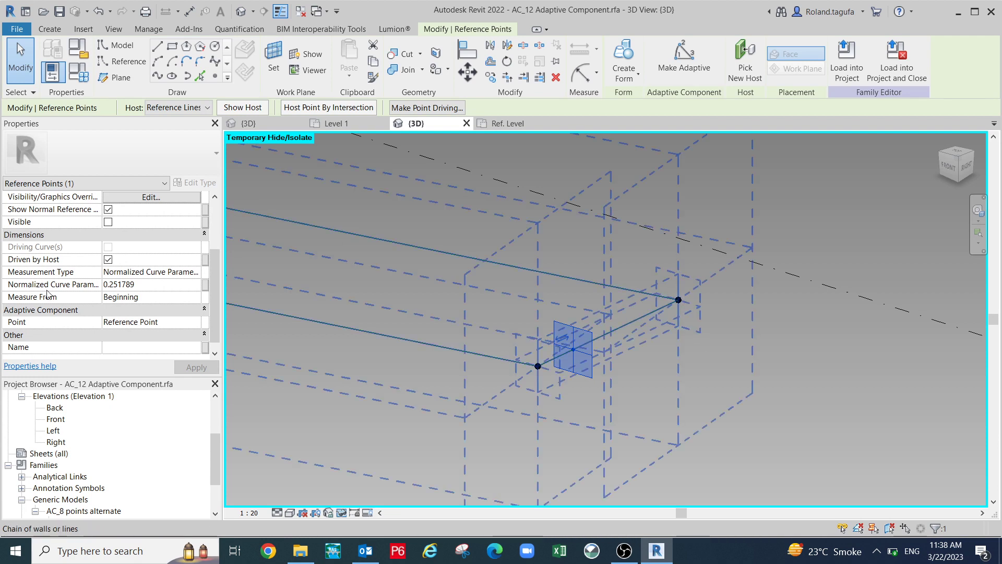
{"action": "left_click", "coordinate": [196, 298]}
{"action": "left_click", "coordinate": [115, 321]}
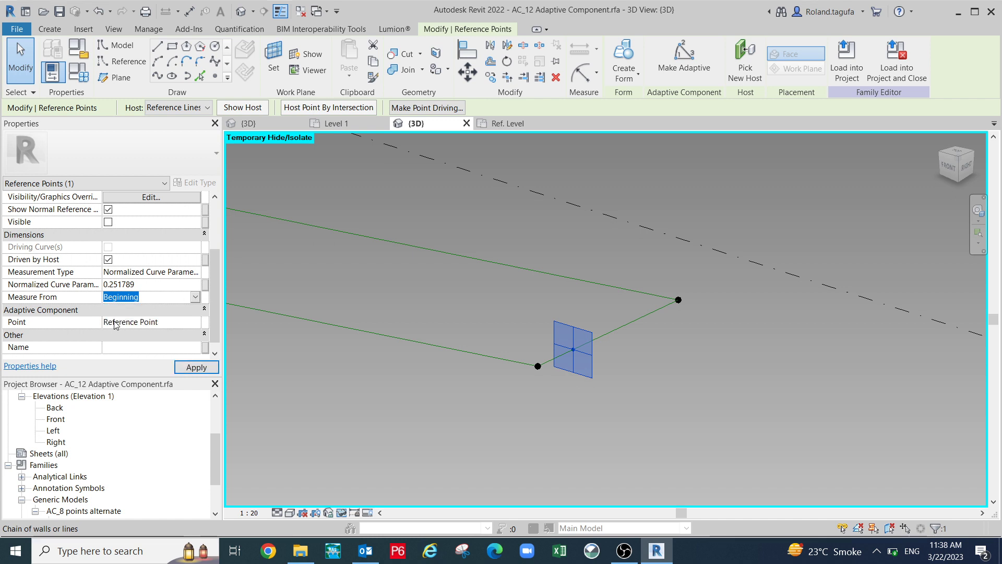
{"action": "left_click", "coordinate": [195, 274]}
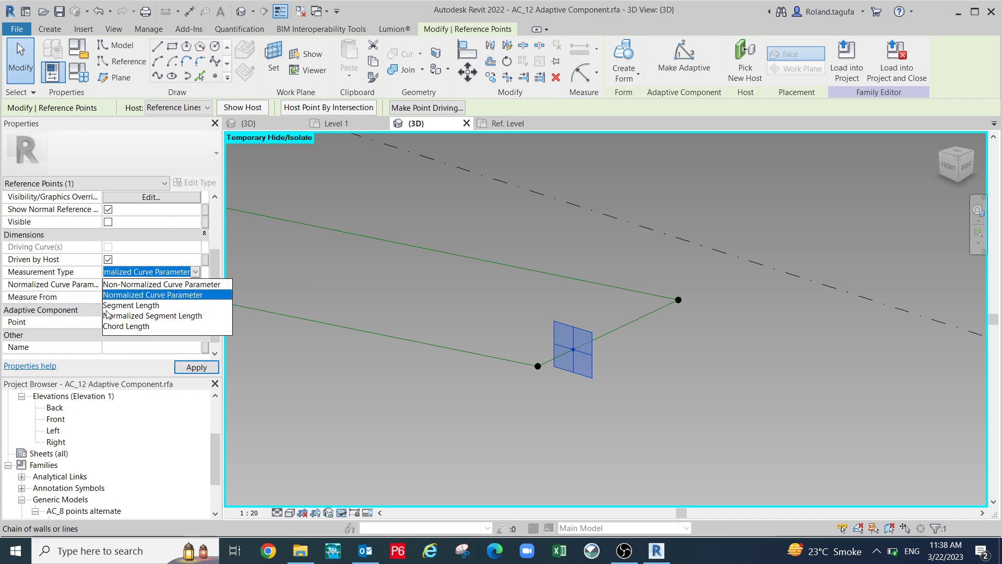
{"action": "left_click", "coordinate": [131, 306]}
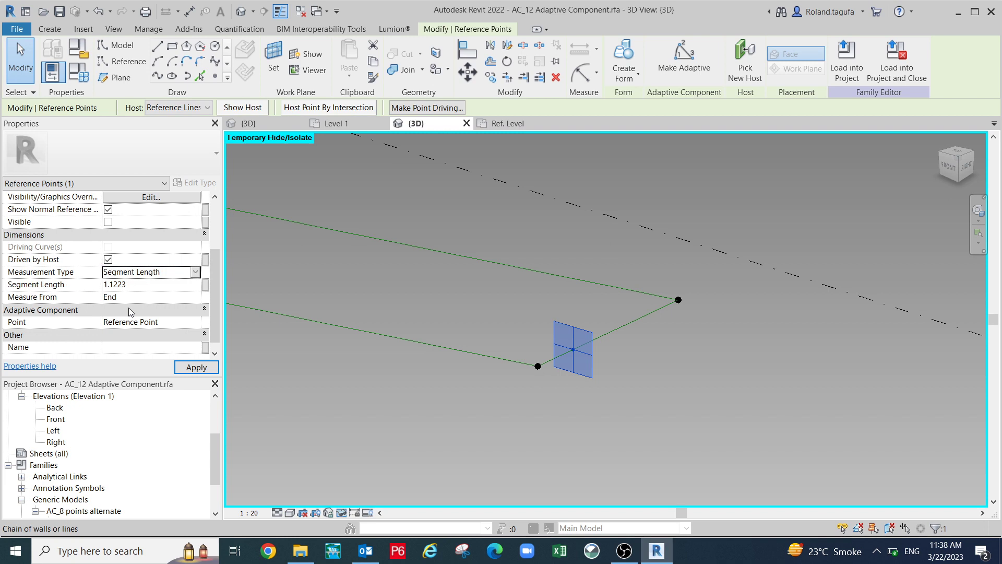
Associate the segment length of the reference point above adaptive point 1 with the SL_Top family parameter.
{"action": "left_click", "coordinate": [204, 284]}
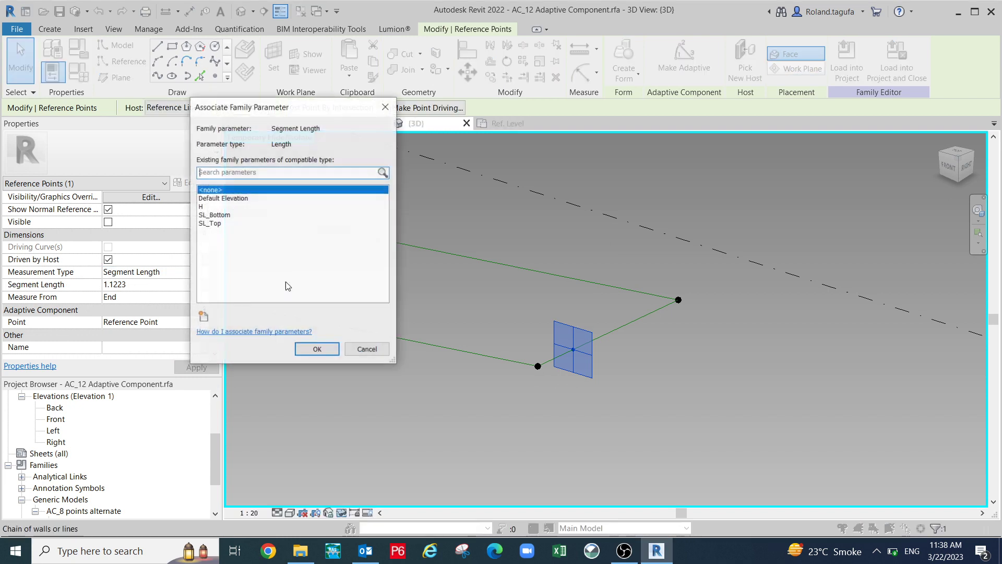
{"action": "left_click", "coordinate": [204, 224]}
{"action": "left_click", "coordinate": [317, 349]}
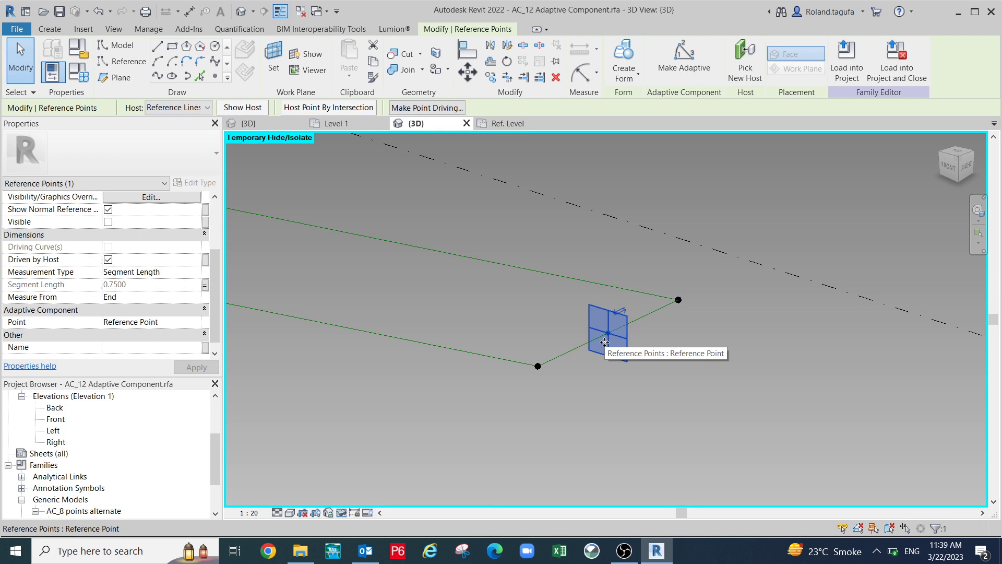
Set the hosted reference point above adaptive point 2 to measure from End with the Segment Length measurement type.
{"action": "middle_click_drag", "start_coordinate": [605, 342], "coordinate": [774, 416]}
{"action": "scroll", "coordinate": [712, 415], "scroll_direction": "down", "scroll_amount": 4}
{"action": "middle_click_drag", "start_coordinate": [569, 402], "coordinate": [826, 403]}
{"action": "scroll", "coordinate": [357, 301], "scroll_direction": "up", "scroll_amount": 1}
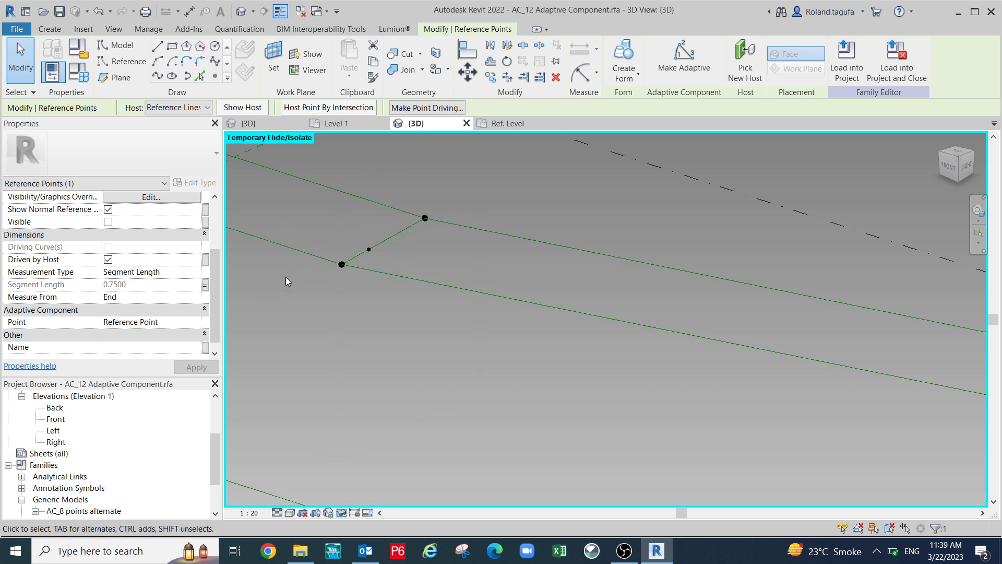
{"action": "middle_click_drag", "start_coordinate": [378, 259], "coordinate": [385, 279]}
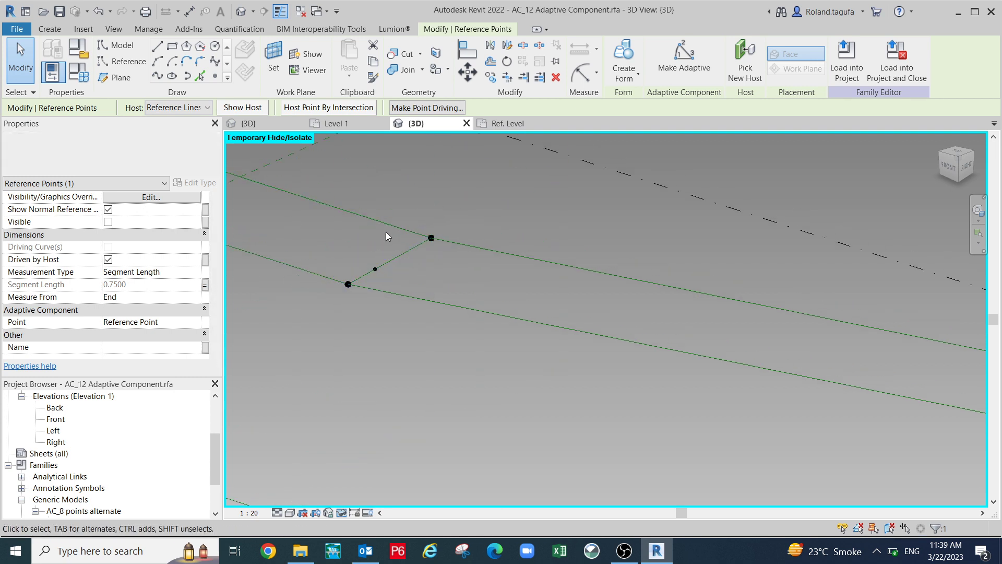
{"action": "left_click_drag", "start_coordinate": [355, 249], "coordinate": [398, 279]}
{"action": "left_click_drag", "start_coordinate": [212, 274], "coordinate": [220, 318]}
{"action": "left_click", "coordinate": [195, 284]}
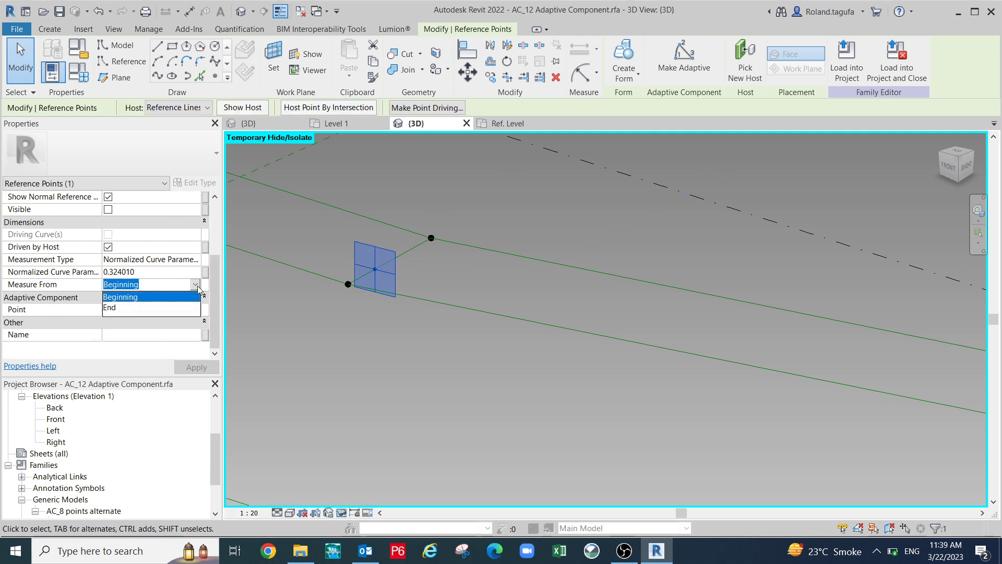
{"action": "left_click", "coordinate": [120, 309]}
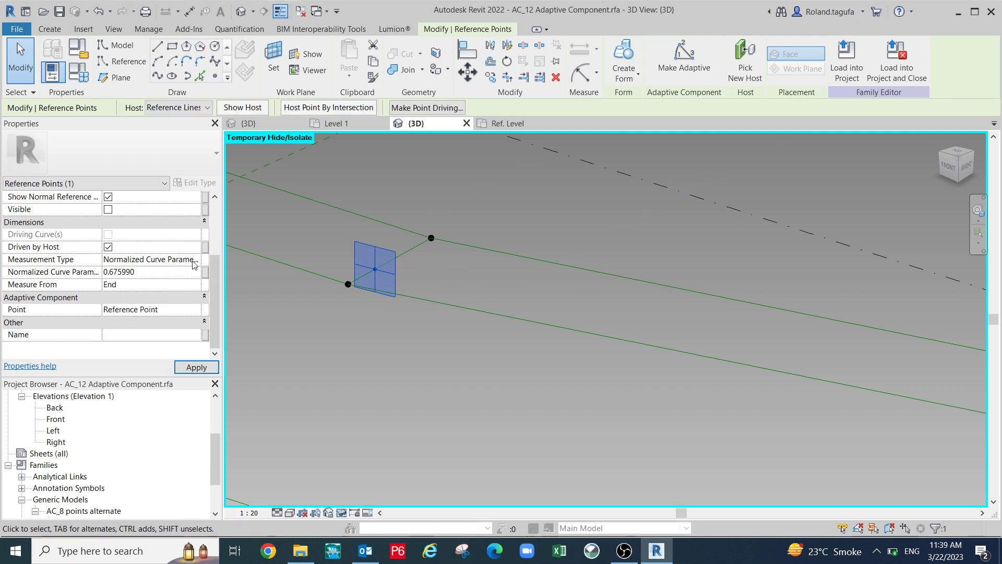
{"action": "left_click", "coordinate": [194, 261]}
{"action": "left_click", "coordinate": [134, 294]}
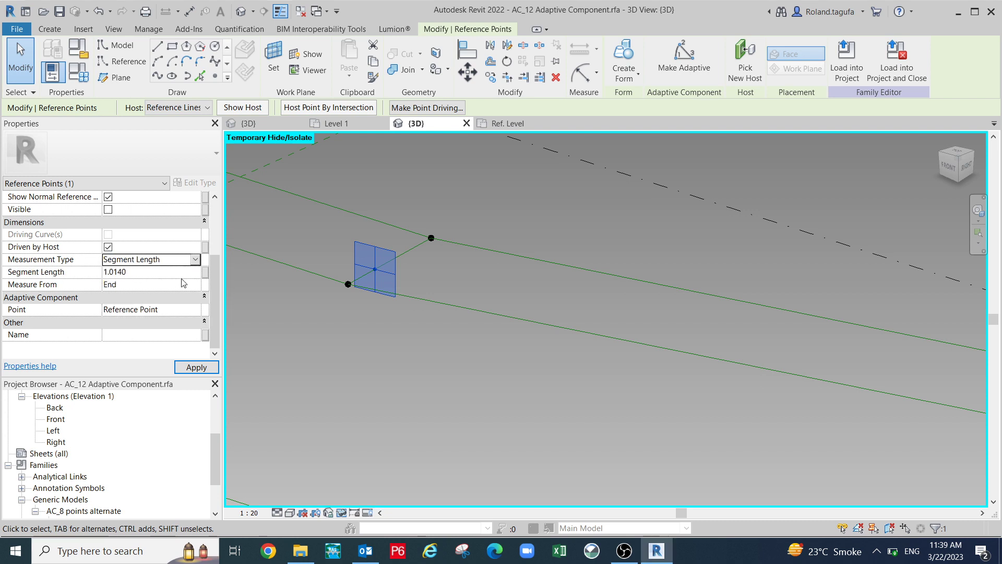
Associate the segment length of the reference point above adaptive point 2 with the SL_Top family parameter.
{"action": "left_click", "coordinate": [205, 272]}
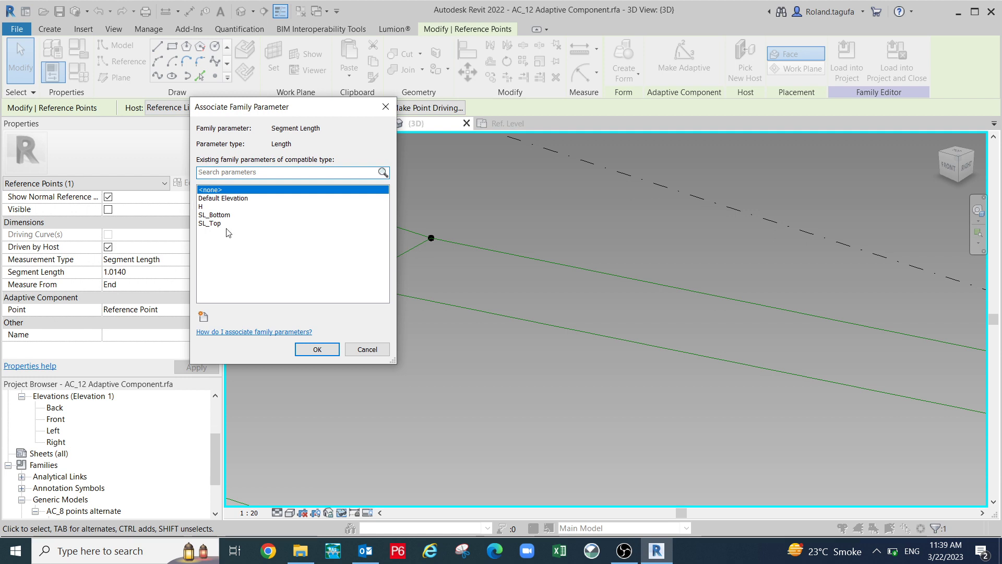
{"action": "left_click", "coordinate": [210, 224]}
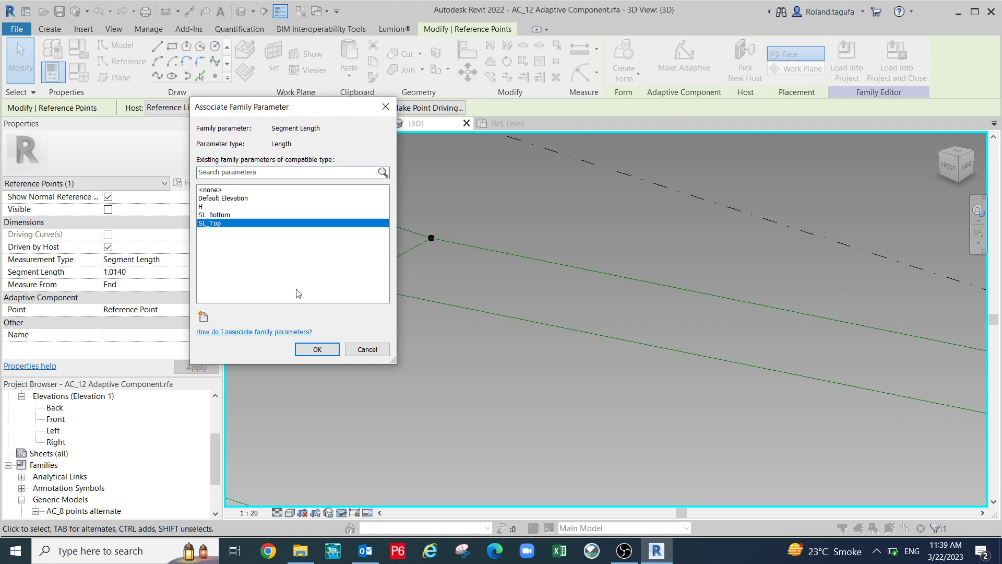
{"action": "left_click", "coordinate": [317, 350]}
Set the hosted reference point above adaptive point 3 to measure from End with the Segment Length measurement type.
{"action": "middle_click_drag", "start_coordinate": [427, 343], "coordinate": [807, 431]}
{"action": "scroll", "coordinate": [574, 389], "scroll_direction": "down", "scroll_amount": 2}
{"action": "middle_click_drag", "start_coordinate": [460, 361], "coordinate": [649, 378]}
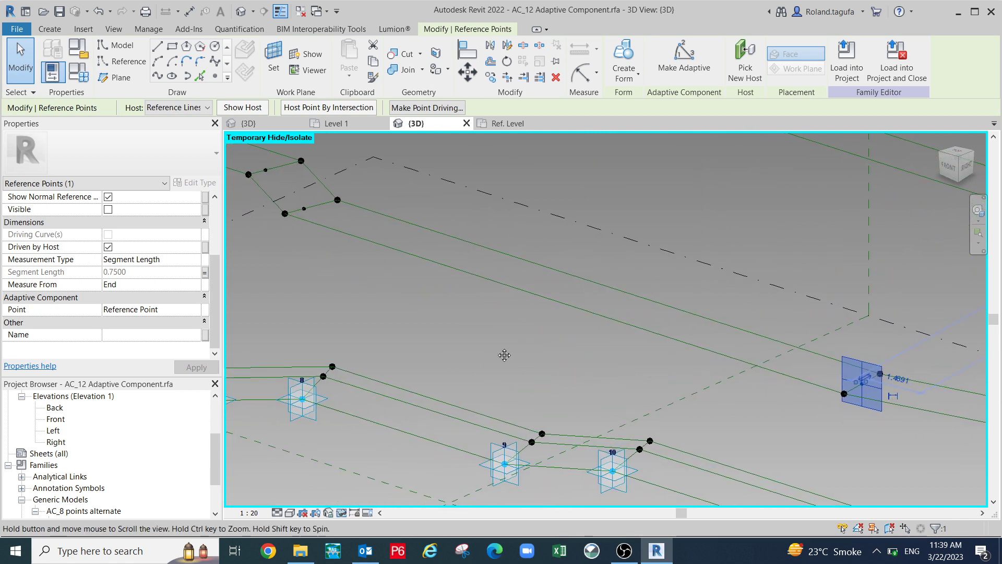
{"action": "middle_click_drag", "start_coordinate": [440, 351], "coordinate": [458, 385]}
{"action": "scroll", "coordinate": [286, 209], "scroll_direction": "up", "scroll_amount": 1}
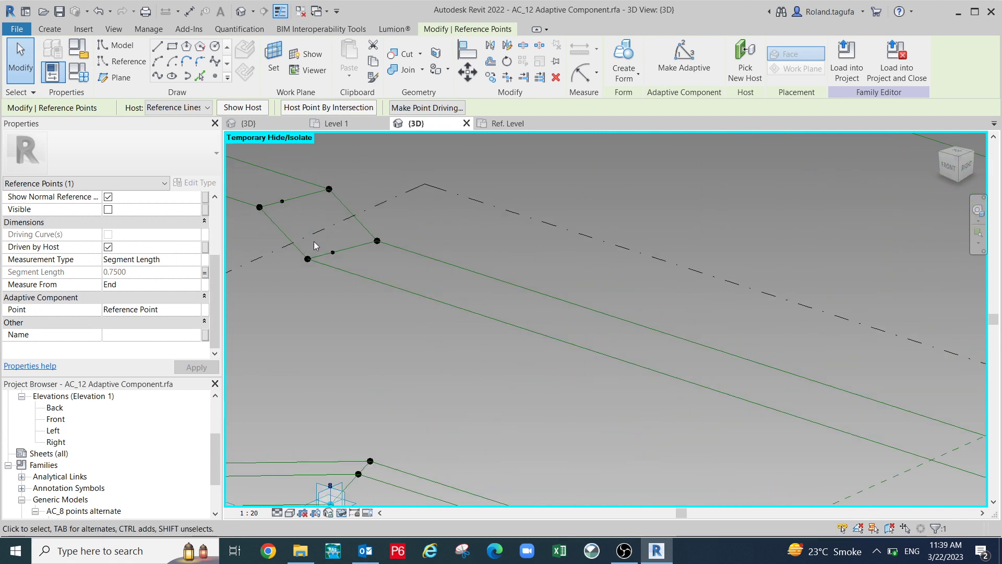
{"action": "scroll", "coordinate": [321, 229], "scroll_direction": "up", "scroll_amount": 3}
{"action": "left_click", "coordinate": [323, 228]}
{"action": "left_click_drag", "start_coordinate": [342, 262], "coordinate": [366, 277]}
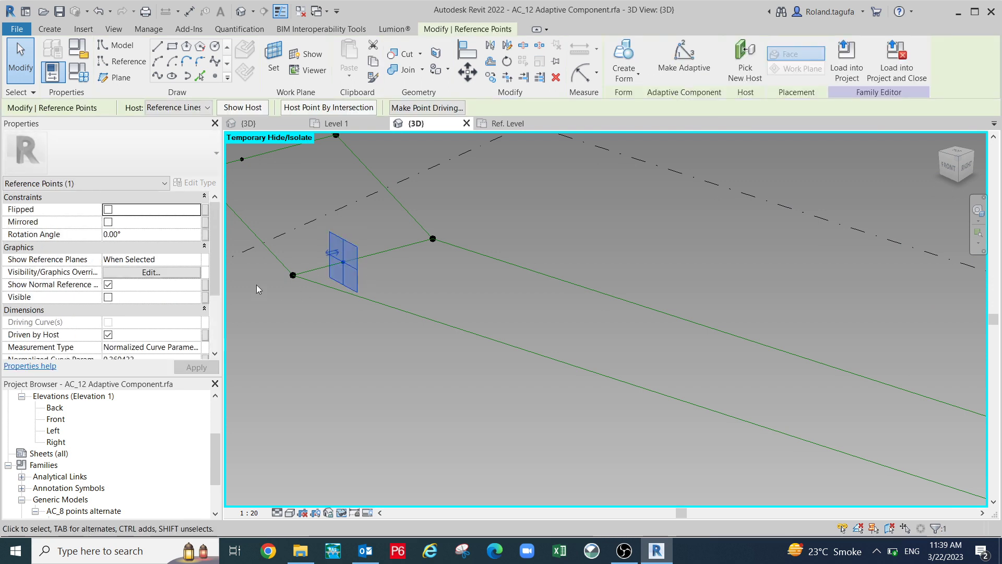
{"action": "left_click_drag", "start_coordinate": [214, 245], "coordinate": [228, 294]}
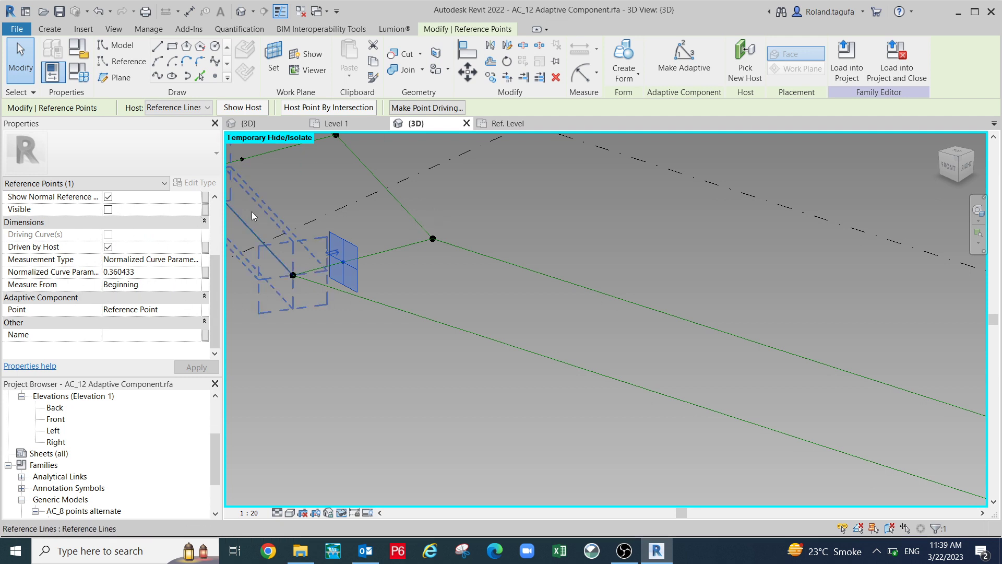
{"action": "left_click", "coordinate": [195, 286]}
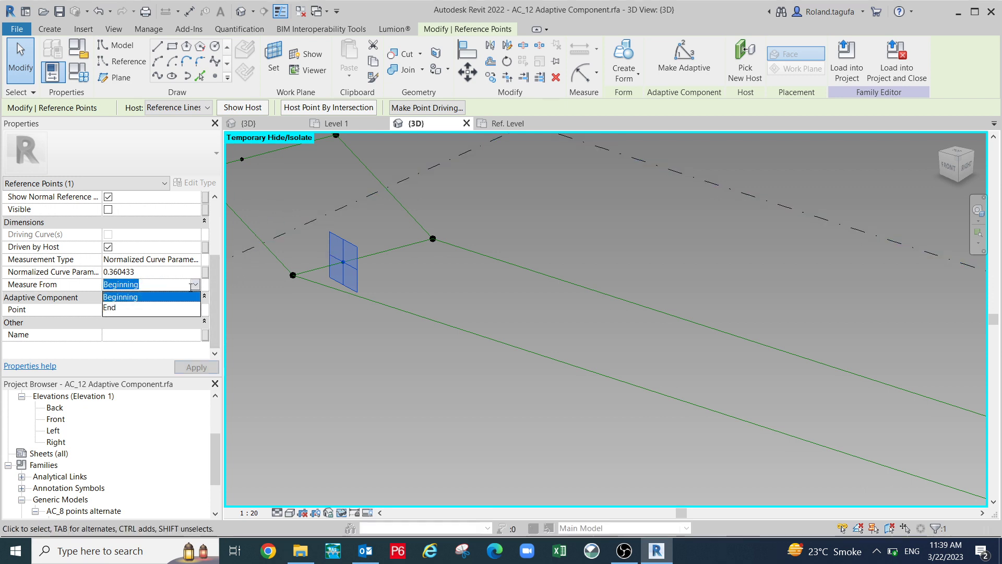
{"action": "left_click", "coordinate": [112, 308]}
{"action": "left_click", "coordinate": [195, 260]}
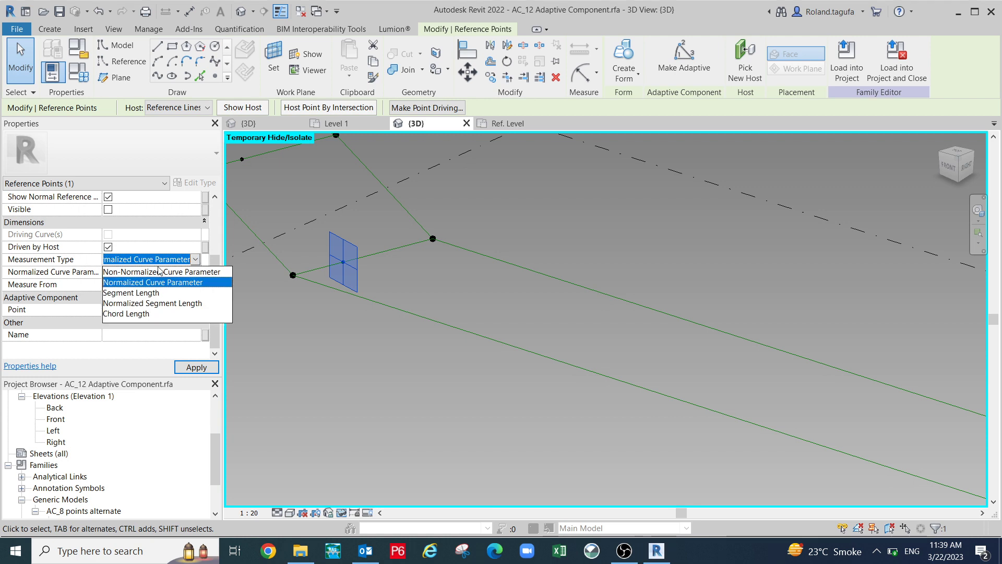
{"action": "left_click", "coordinate": [130, 294]}
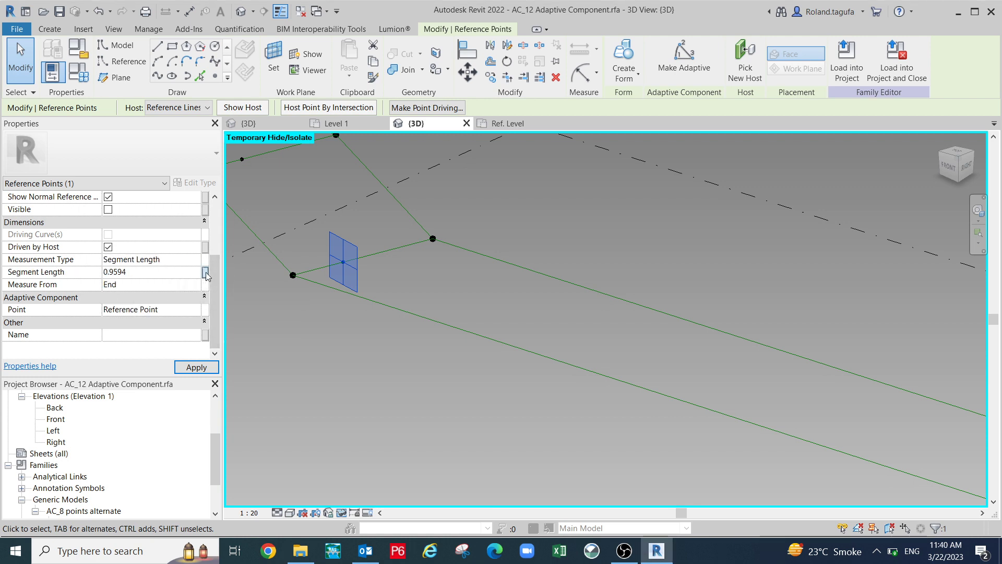
Associate the segment length of the reference point above adaptive point 3 with the SL_Top family parameter.
{"action": "left_click", "coordinate": [204, 272]}
{"action": "left_click", "coordinate": [216, 225]}
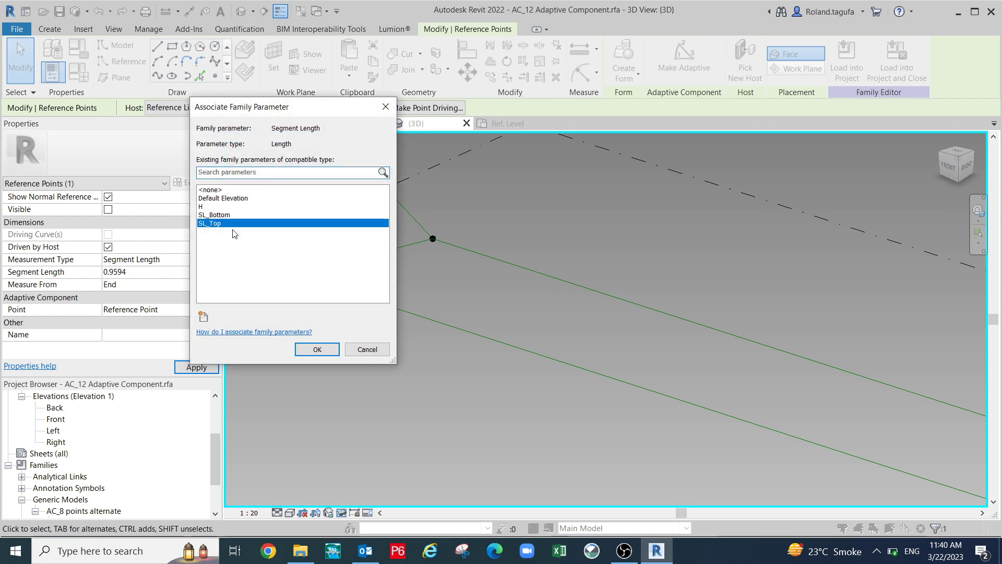
{"action": "left_click", "coordinate": [319, 345]}
{"action": "scroll", "coordinate": [434, 340], "scroll_direction": "down", "scroll_amount": 2}
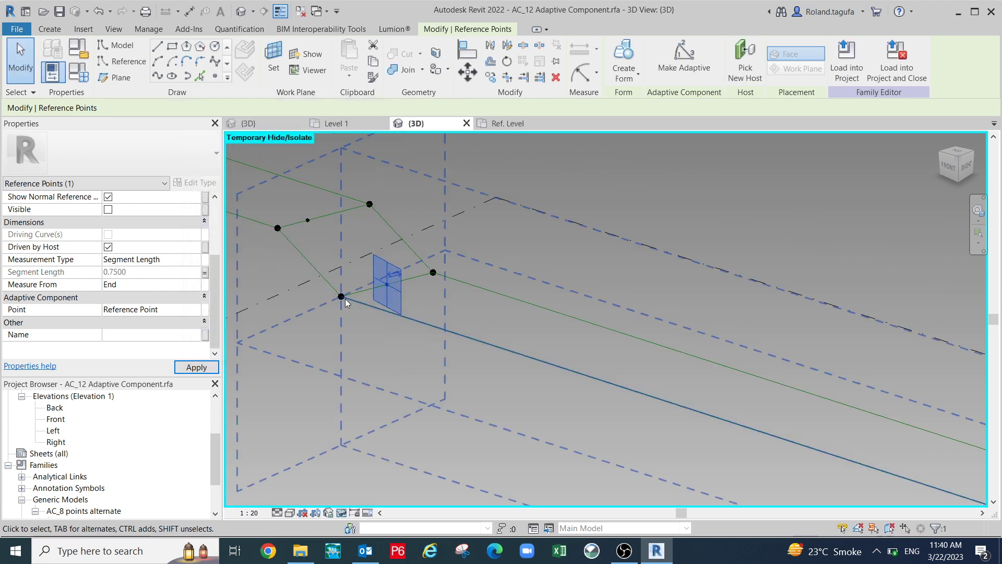
Set the hosted reference point on the next cross-line past adaptive point 3 to measure from End with the Segment Length measurement type.
{"action": "middle_click_drag", "start_coordinate": [355, 310], "coordinate": [456, 364]}
{"action": "scroll", "coordinate": [439, 321], "scroll_direction": "up", "scroll_amount": 2}
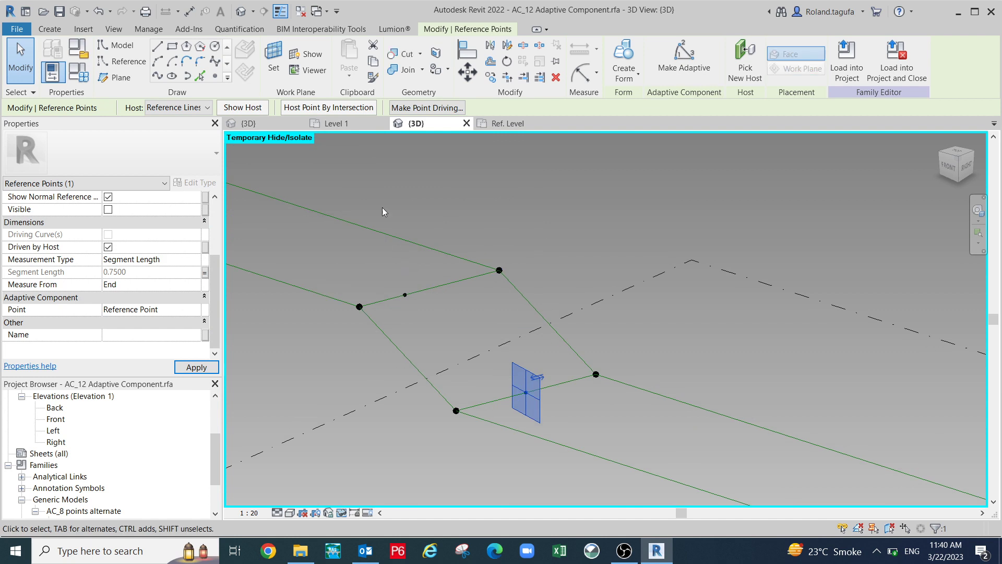
{"action": "left_click_drag", "start_coordinate": [362, 215], "coordinate": [405, 259]}
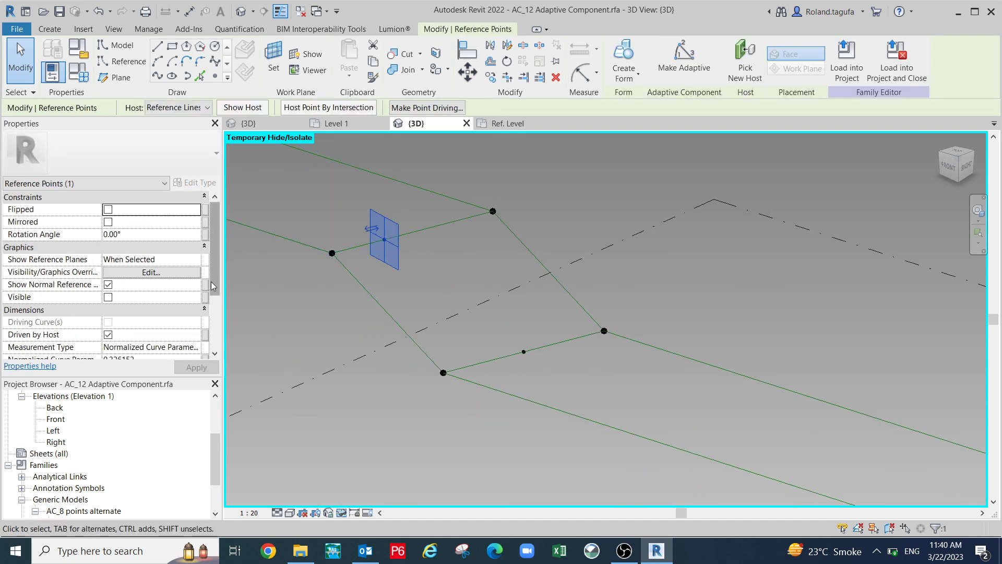
{"action": "scroll", "coordinate": [213, 257], "scroll_direction": "down", "scroll_amount": 3}
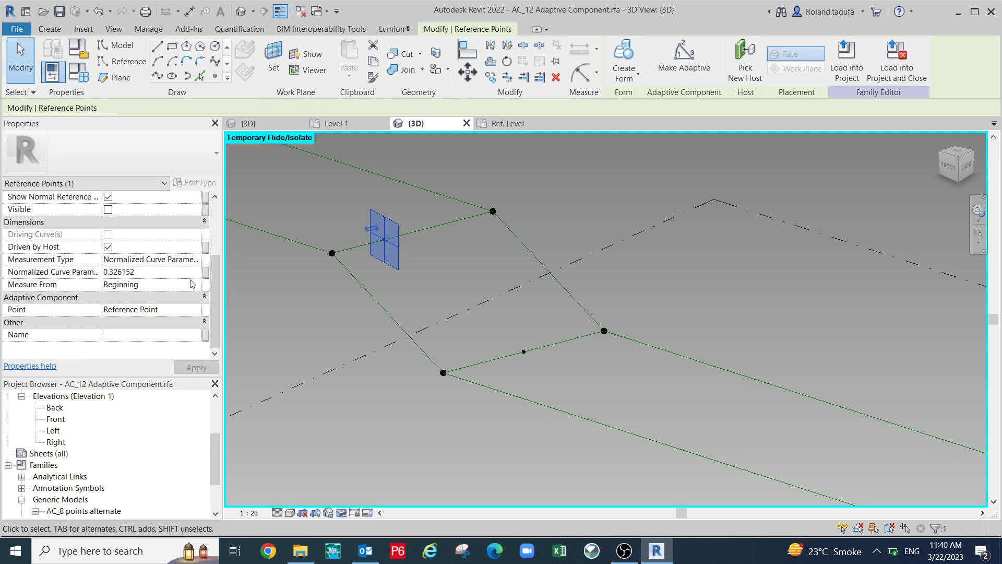
{"action": "left_click", "coordinate": [198, 287]}
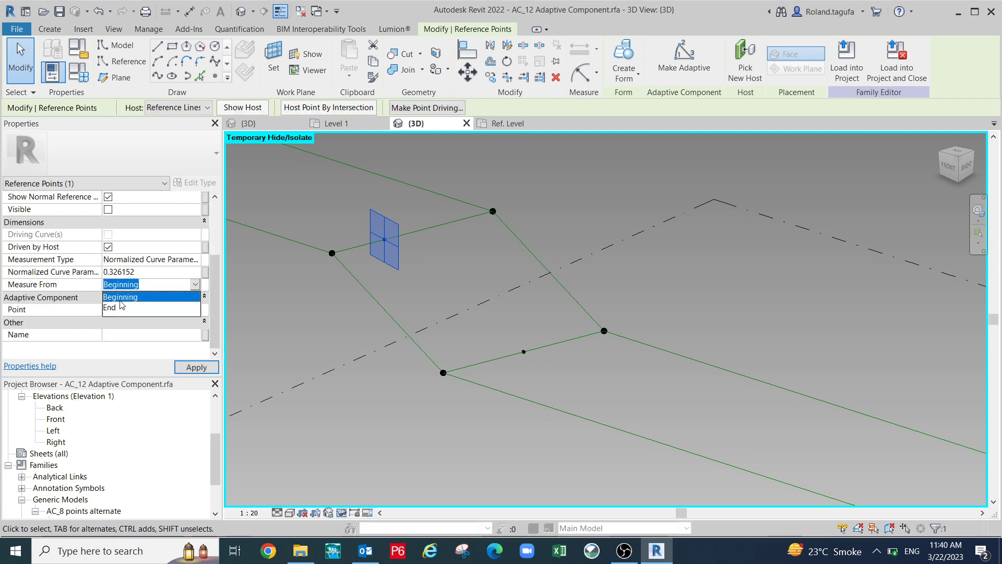
{"action": "left_click", "coordinate": [110, 308]}
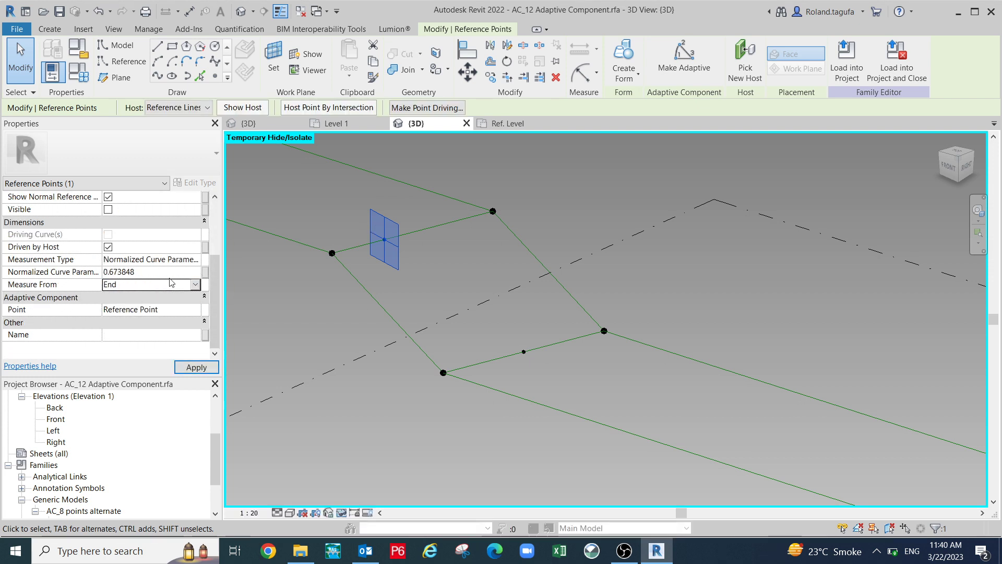
{"action": "left_click", "coordinate": [205, 271]}
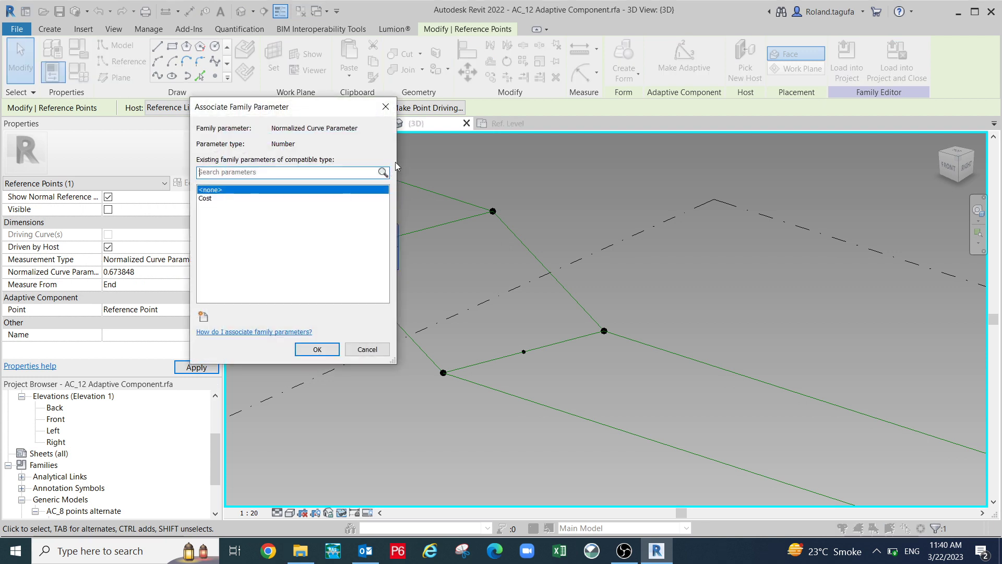
{"action": "left_click", "coordinate": [395, 112]}
{"action": "left_click", "coordinate": [194, 260]}
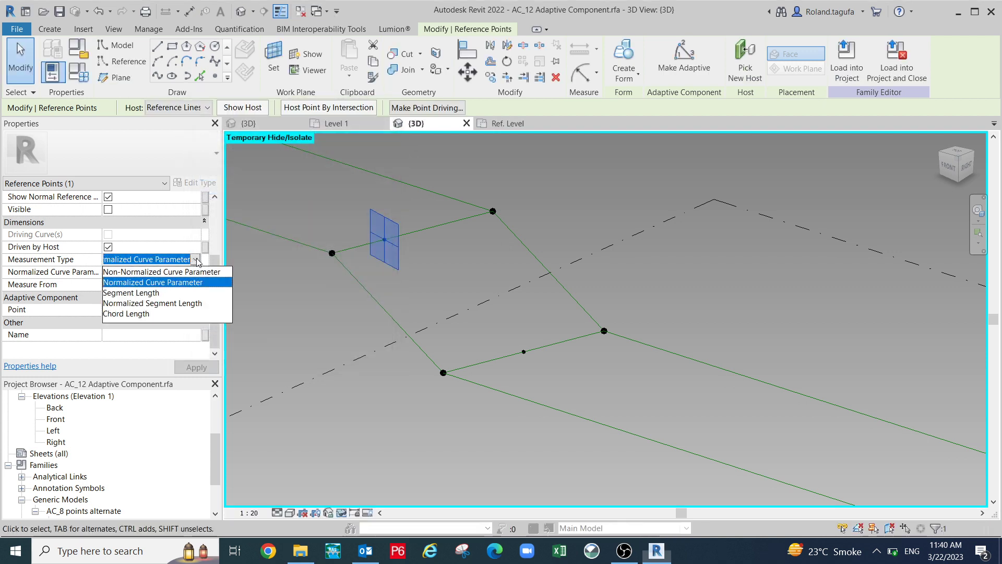
{"action": "left_click", "coordinate": [130, 293]}
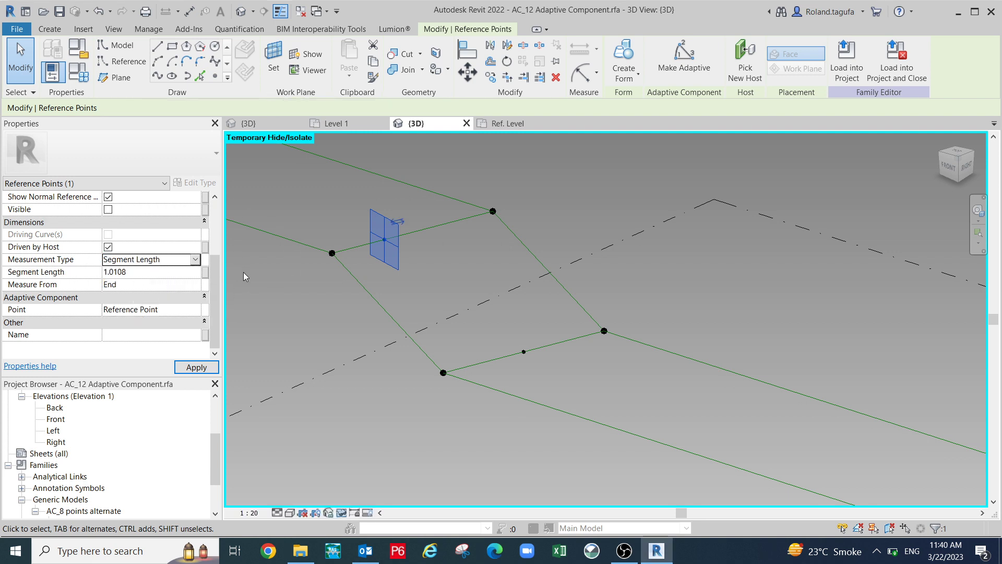
Associate the segment length of the reference point on the cross-line past adaptive point 3 with the SL_Top family parameter.
{"action": "left_click", "coordinate": [205, 272]}
{"action": "left_click", "coordinate": [205, 224]}
{"action": "left_click", "coordinate": [317, 349]}
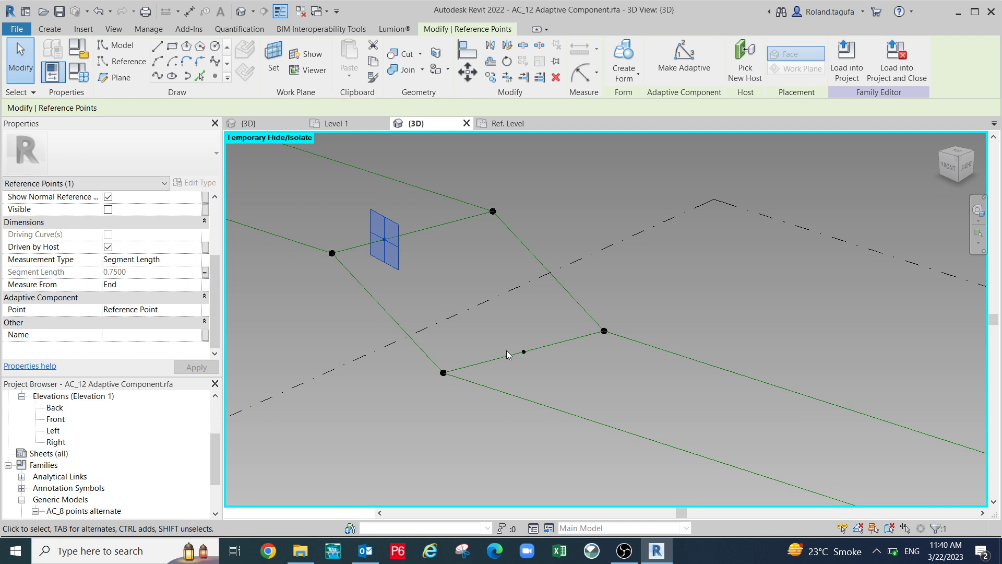
Set the hosted reference point on the cross-line at the long side's far end to measure from End with the Segment Length type.
{"action": "scroll", "coordinate": [392, 330], "scroll_direction": "down", "scroll_amount": 3}
{"action": "scroll", "coordinate": [306, 201], "scroll_direction": "up", "scroll_amount": 2}
{"action": "left_click_drag", "start_coordinate": [305, 202], "coordinate": [346, 249]}
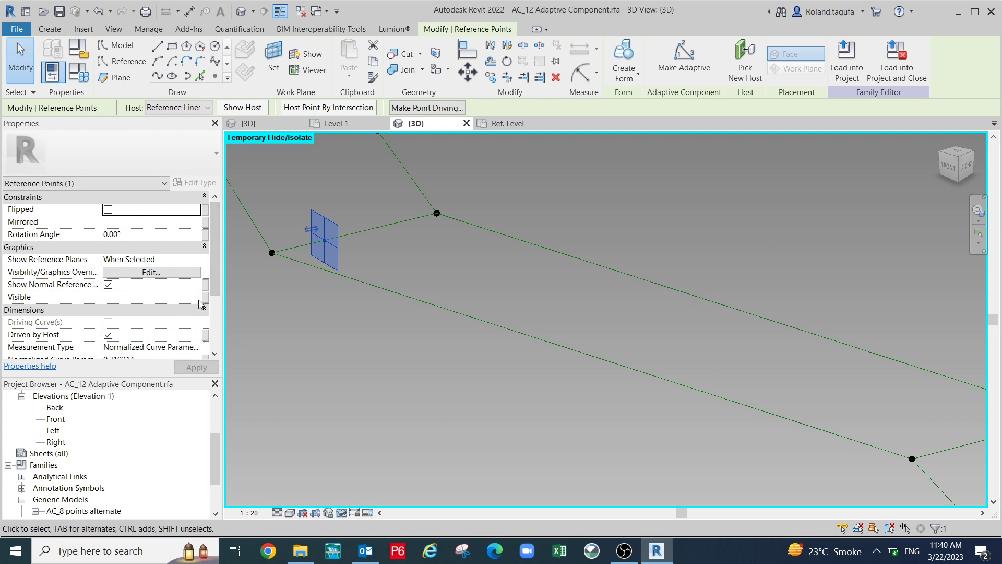
{"action": "scroll", "coordinate": [212, 283], "scroll_direction": "down", "scroll_amount": 3}
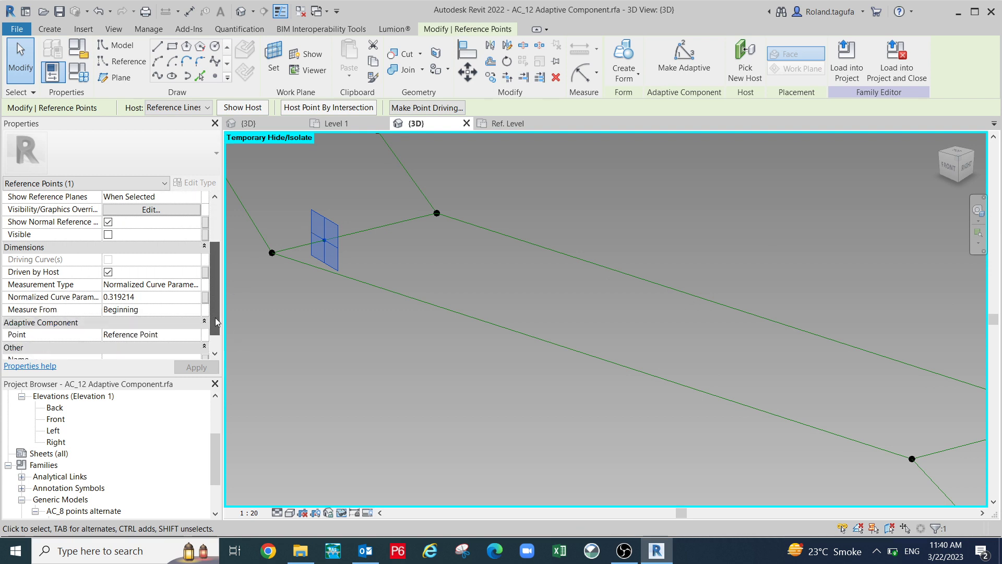
{"action": "left_click", "coordinate": [200, 313]}
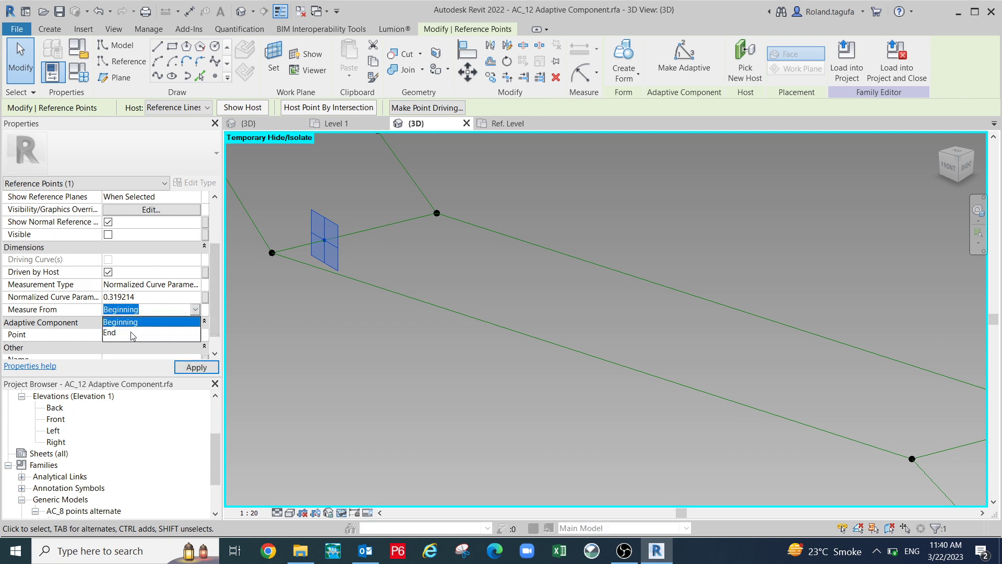
{"action": "left_click", "coordinate": [110, 333]}
{"action": "left_click", "coordinate": [191, 285]}
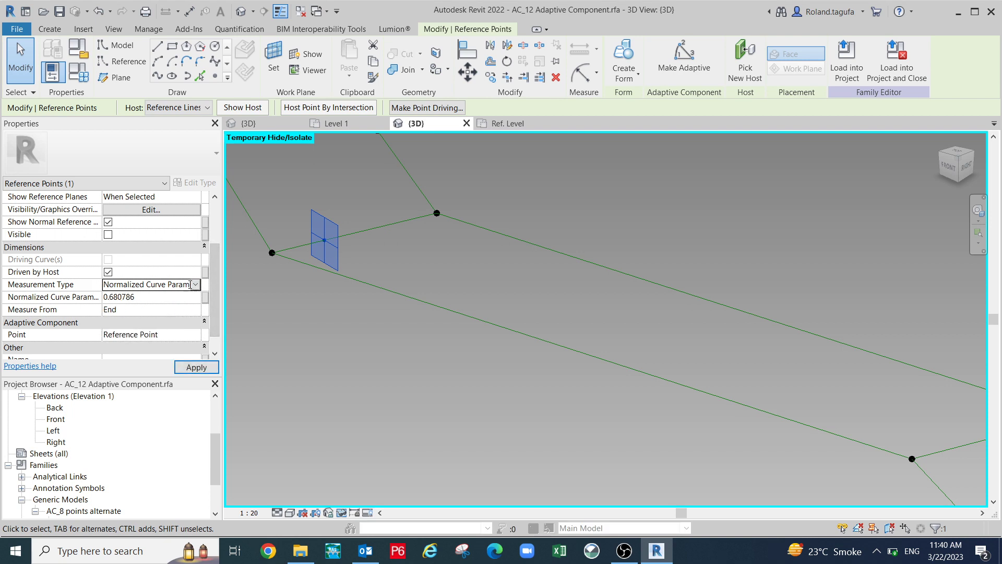
{"action": "left_click", "coordinate": [193, 286]}
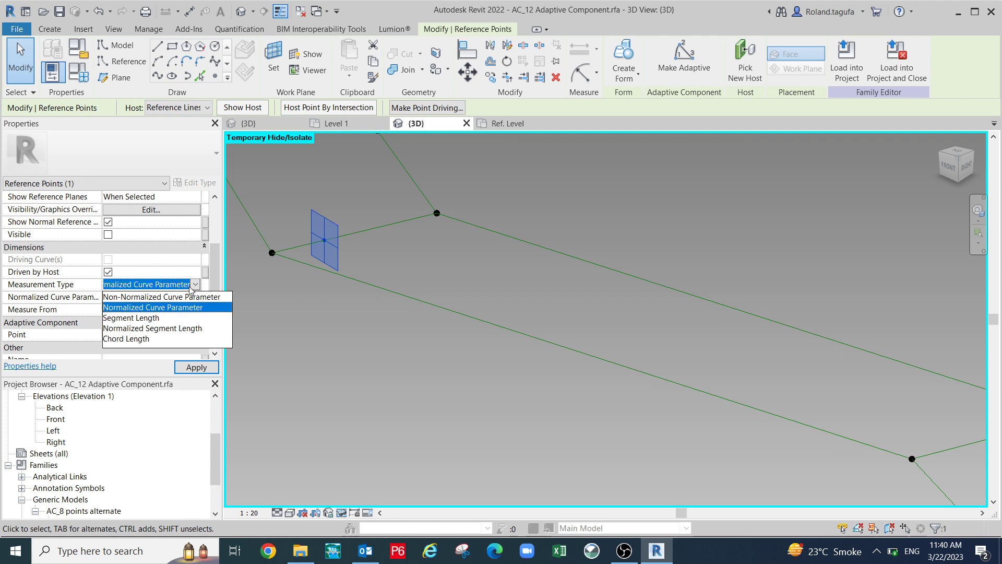
{"action": "left_click", "coordinate": [136, 319]}
Associate the segment length of the reference point at the long side's far end with the SL_Top family parameter.
{"action": "left_click", "coordinate": [328, 345]}
{"action": "scroll", "coordinate": [331, 344], "scroll_direction": "down", "scroll_amount": 1}
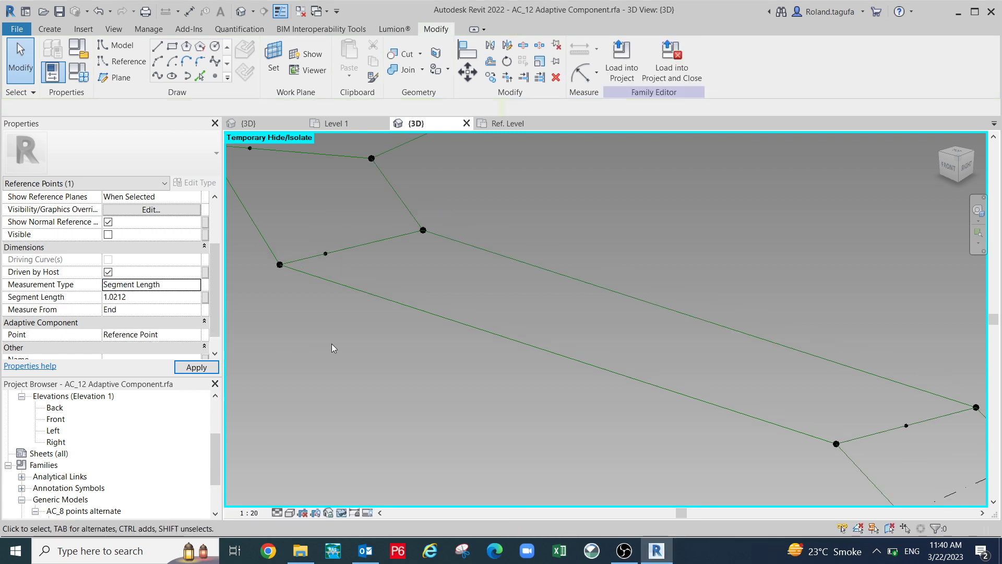
{"action": "middle_click_drag", "start_coordinate": [370, 341], "coordinate": [371, 349]}
{"action": "scroll", "coordinate": [305, 278], "scroll_direction": "up", "scroll_amount": 1}
{"action": "left_click_drag", "start_coordinate": [301, 219], "coordinate": [365, 280]}
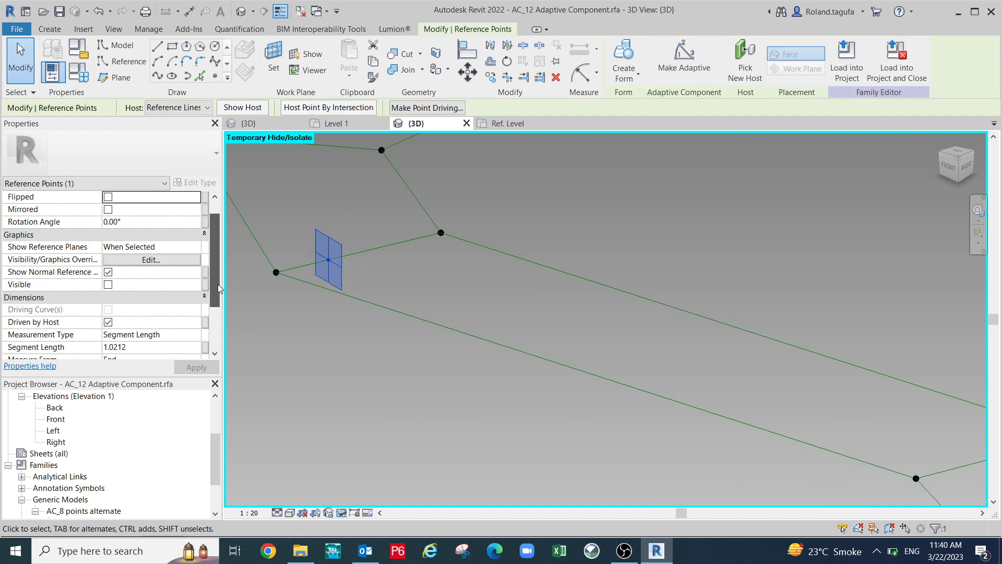
{"action": "scroll", "coordinate": [220, 290], "scroll_direction": "down", "scroll_amount": 3}
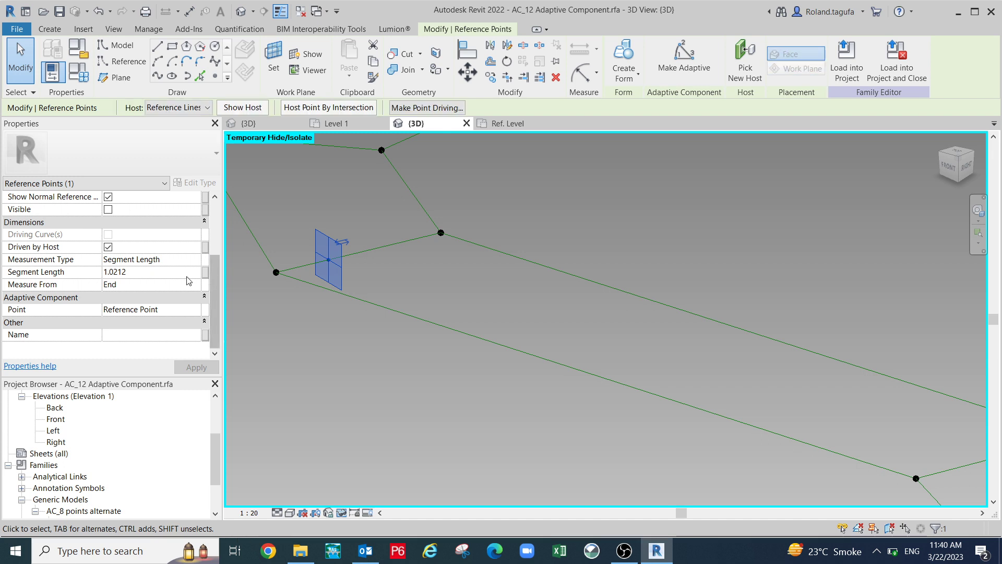
{"action": "left_click", "coordinate": [205, 272]}
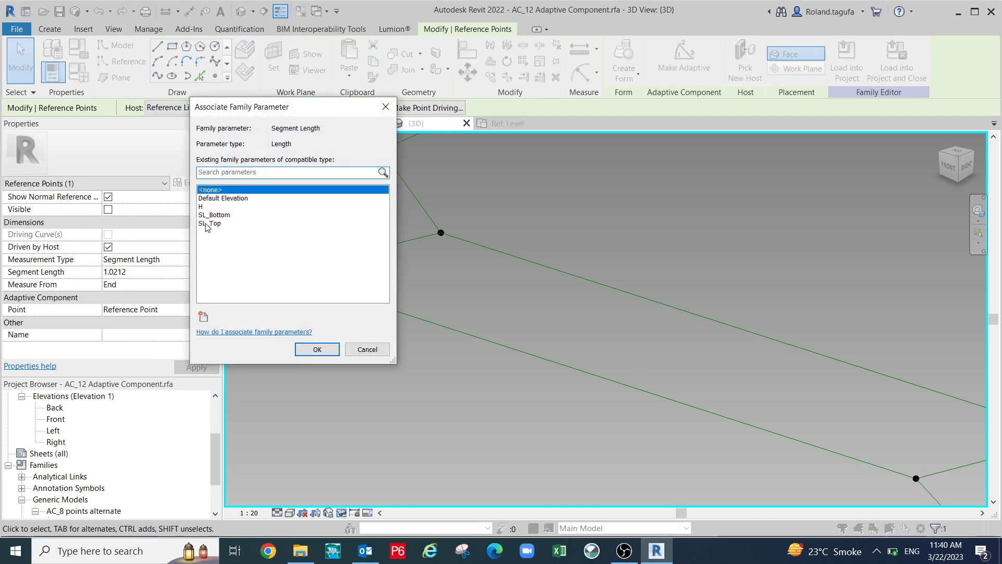
{"action": "left_click", "coordinate": [208, 223]}
{"action": "left_click", "coordinate": [318, 349]}
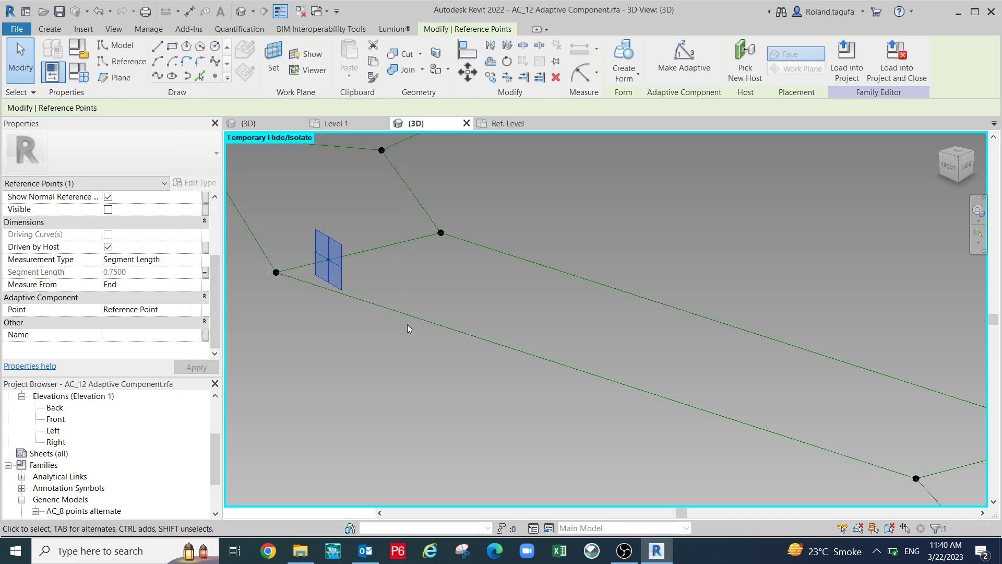
Set the reference point on the cross-line one corner past the long side's far end to measure from End with the Segment Length type.
{"action": "scroll", "coordinate": [407, 324], "scroll_direction": "up", "scroll_amount": 3}
{"action": "middle_click_drag", "start_coordinate": [413, 336], "coordinate": [444, 379]}
{"action": "scroll", "coordinate": [331, 233], "scroll_direction": "up", "scroll_amount": 4}
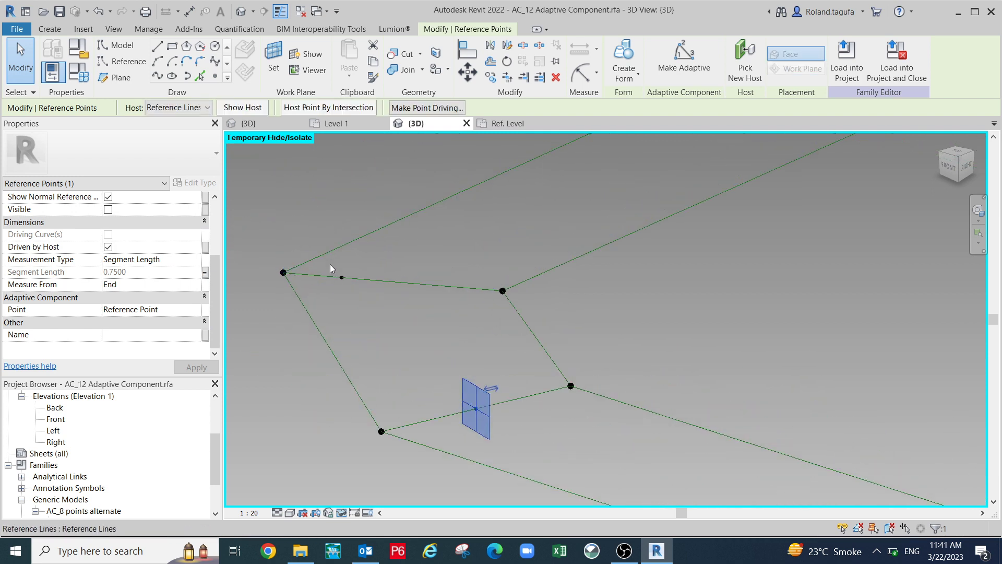
{"action": "scroll", "coordinate": [339, 258], "scroll_direction": "up", "scroll_amount": 1}
{"action": "left_click_drag", "start_coordinate": [339, 259], "coordinate": [363, 302]}
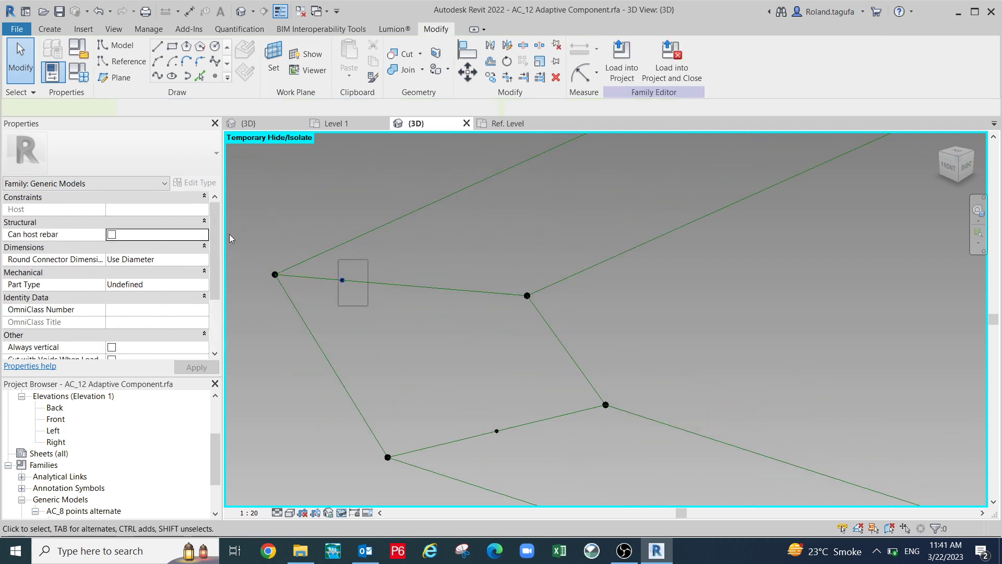
{"action": "left_click", "coordinate": [343, 280]}
{"action": "left_click_drag", "start_coordinate": [215, 259], "coordinate": [215, 296]}
{"action": "left_click", "coordinate": [197, 311]}
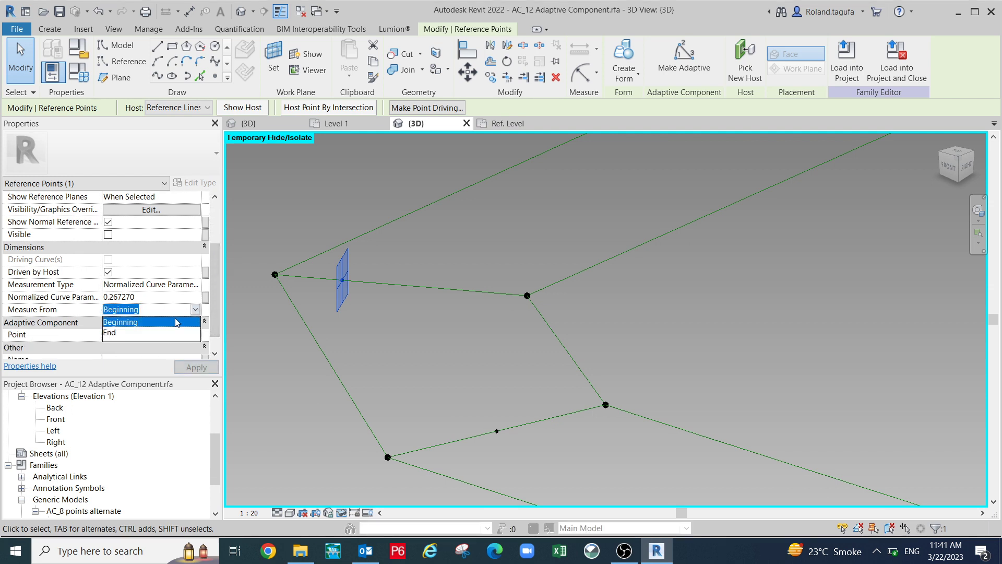
{"action": "left_click", "coordinate": [110, 336]}
{"action": "left_click", "coordinate": [206, 298]}
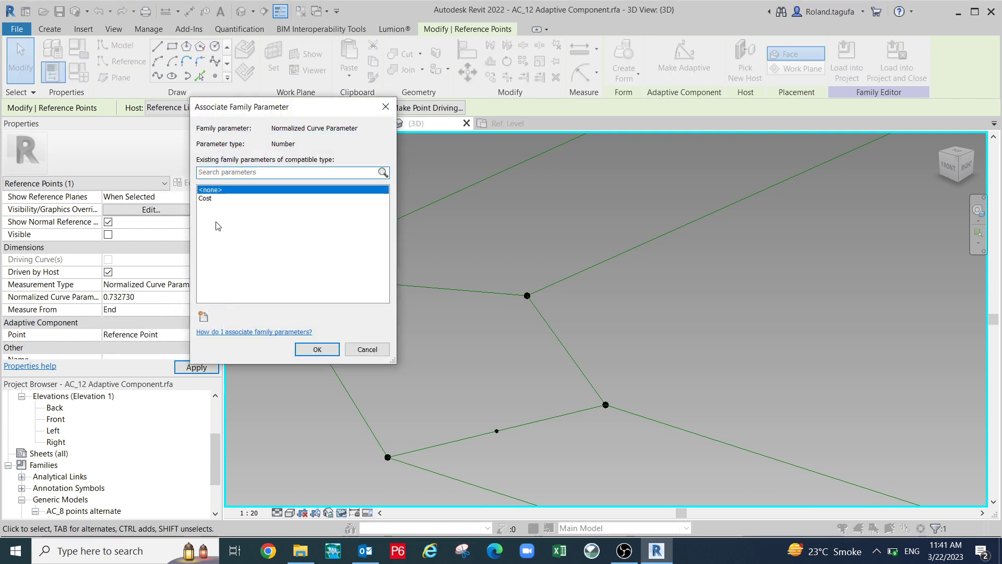
{"action": "left_click", "coordinate": [386, 107]}
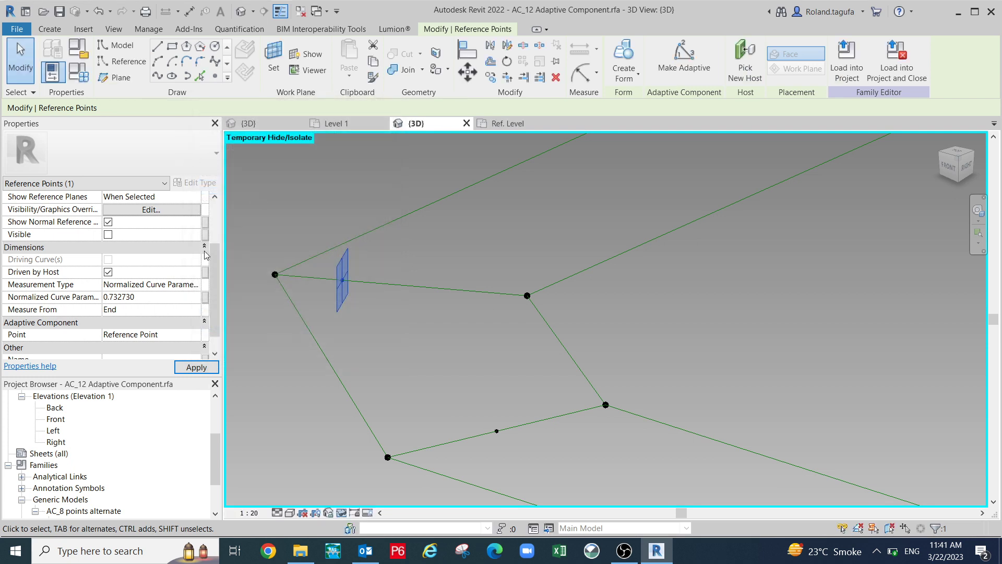
{"action": "left_click", "coordinate": [196, 286]}
{"action": "left_click", "coordinate": [135, 318]}
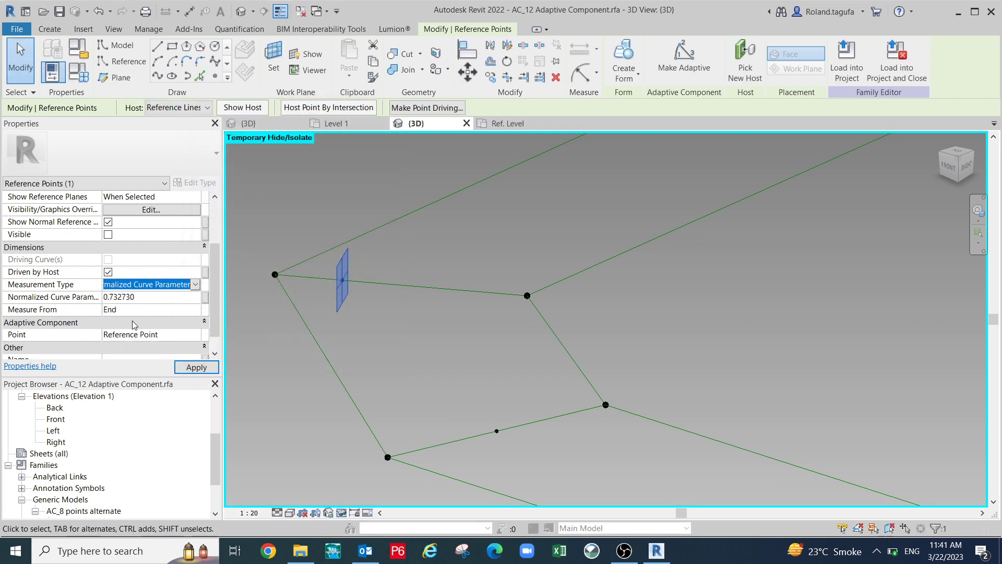
Associate the segment length of the reference point one corner past the long side's far end with the SL_Top family parameter.
{"action": "left_click", "coordinate": [205, 297]}
{"action": "left_click", "coordinate": [209, 224]}
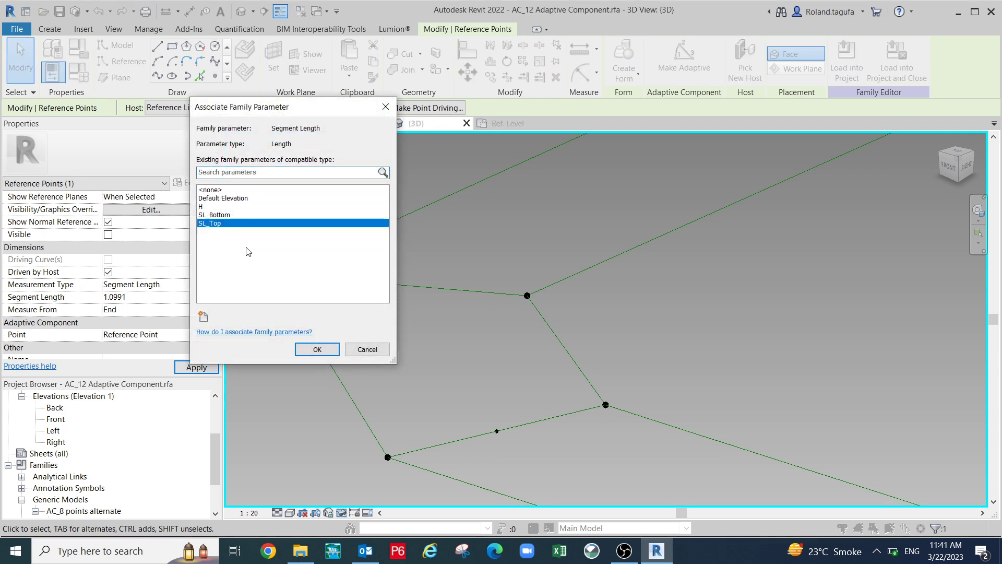
{"action": "left_click", "coordinate": [315, 349]}
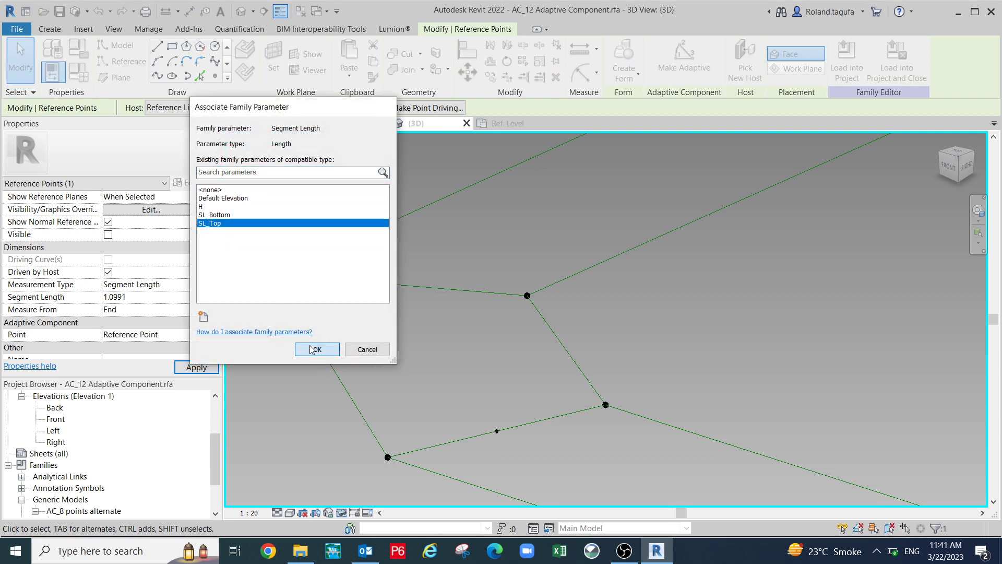
Set the reference point on the cross-line two corners past the long side's far end to measure from End with the Segment Length type.
{"action": "middle_click_drag", "start_coordinate": [339, 346], "coordinate": [489, 267], "text": "shift"}
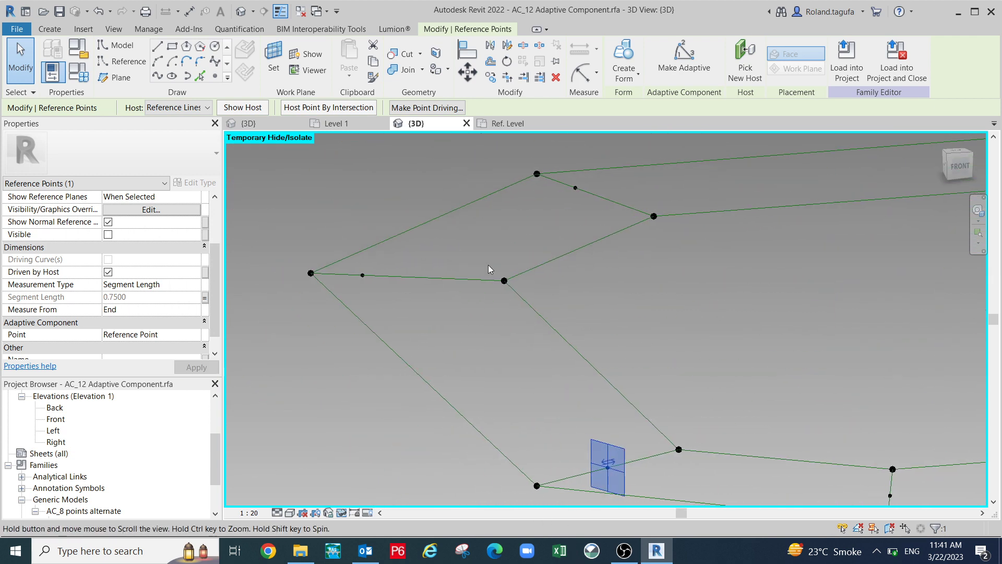
{"action": "scroll", "coordinate": [459, 263], "scroll_direction": "up", "scroll_amount": 1}
{"action": "left_click", "coordinate": [347, 286]}
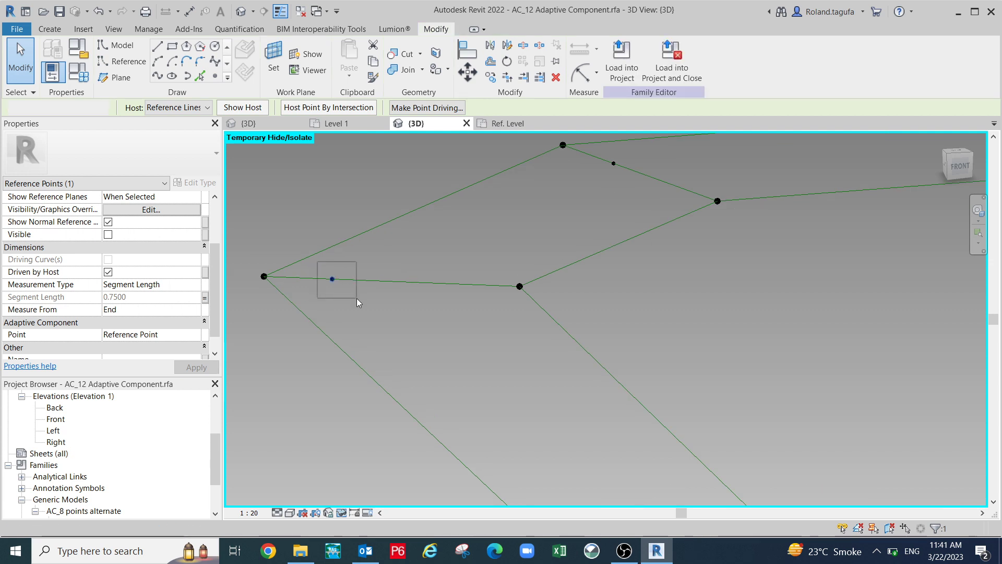
{"action": "left_click", "coordinate": [333, 279]}
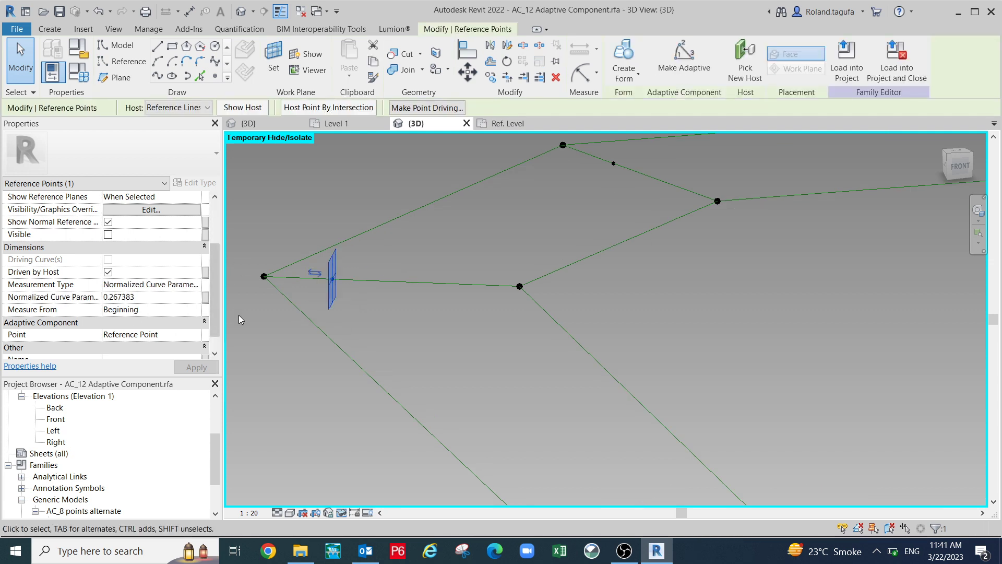
{"action": "left_click", "coordinate": [120, 310]}
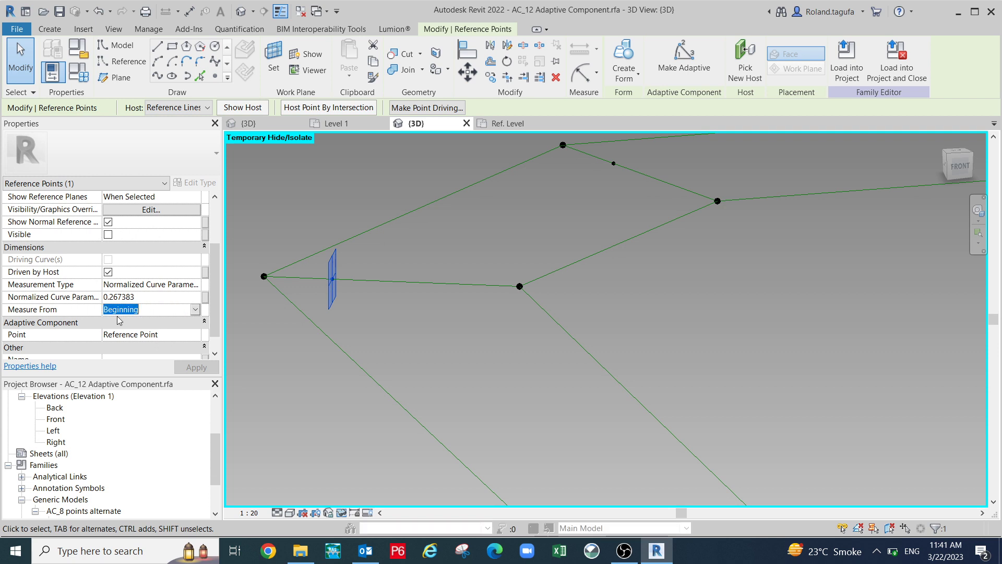
{"action": "left_click", "coordinate": [195, 310]}
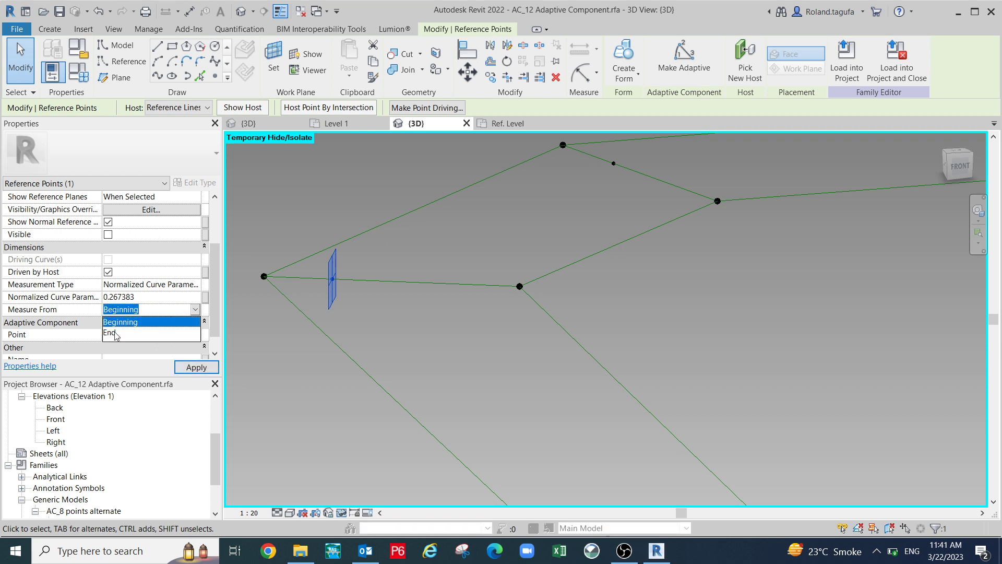
{"action": "left_click", "coordinate": [115, 334]}
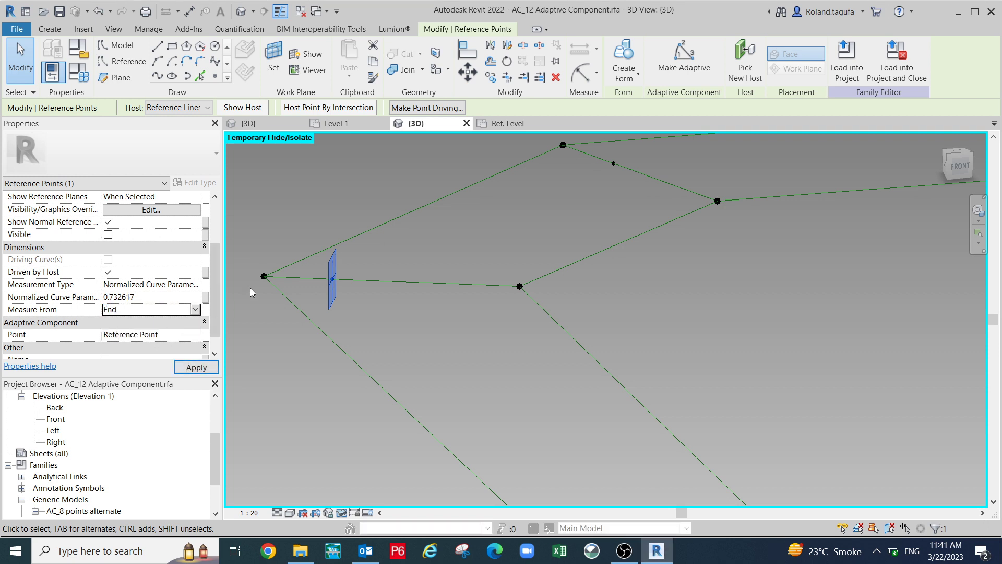
{"action": "left_click", "coordinate": [196, 285]}
{"action": "left_click", "coordinate": [195, 285]}
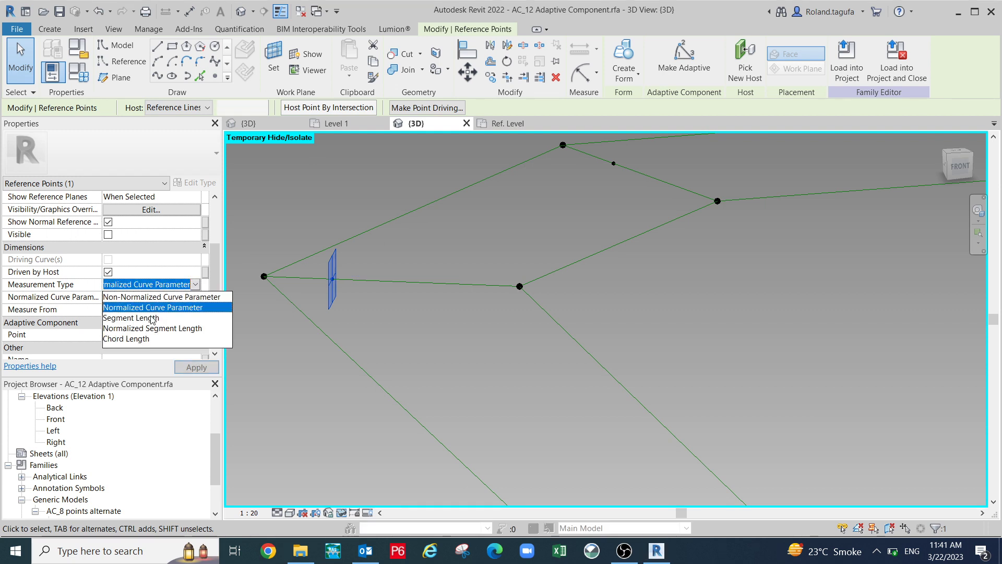
{"action": "left_click", "coordinate": [125, 318]}
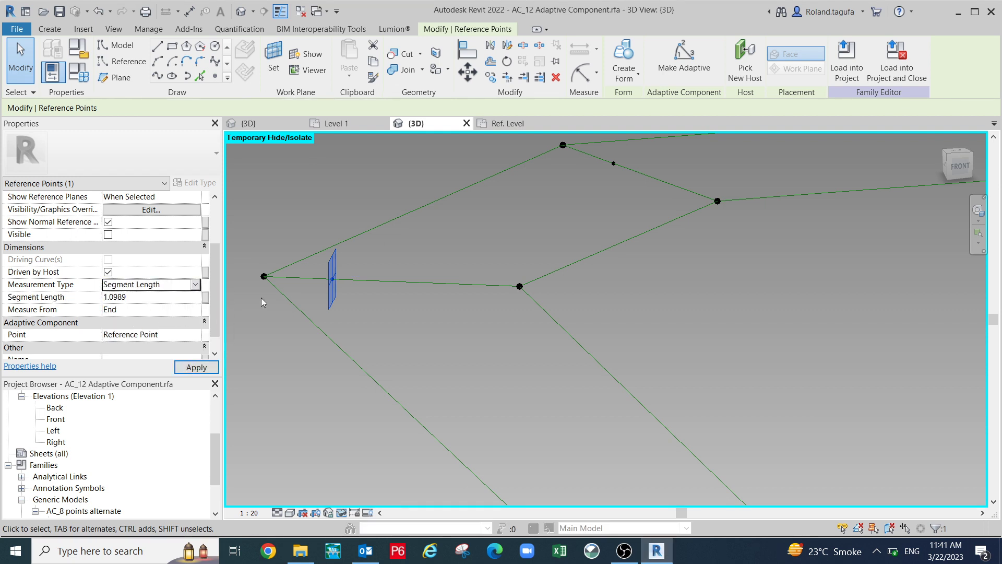
Associate the segment length of the reference point two corners past the long side's far end with the SL_Top family parameter.
{"action": "left_click", "coordinate": [205, 297]}
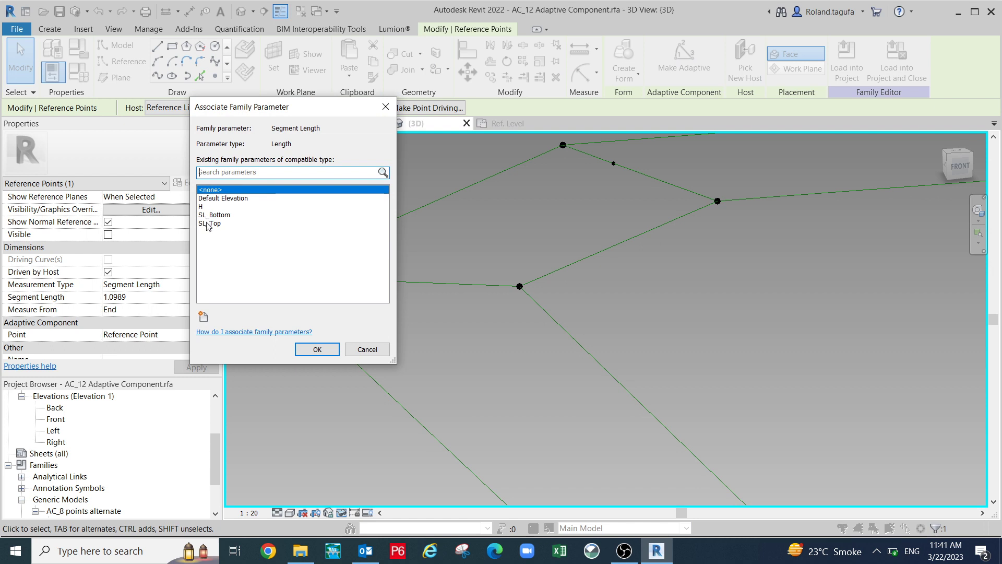
{"action": "left_click", "coordinate": [212, 223]}
{"action": "left_click", "coordinate": [317, 349]}
Set the reference point on the cross-line three corners past the long side's far end to measure from End with the Segment Length type.
{"action": "middle_click_drag", "start_coordinate": [363, 349], "coordinate": [546, 429], "text": "shift"}
{"action": "scroll", "coordinate": [375, 283], "scroll_direction": "up", "scroll_amount": 3}
{"action": "left_click_drag", "start_coordinate": [377, 282], "coordinate": [416, 339]}
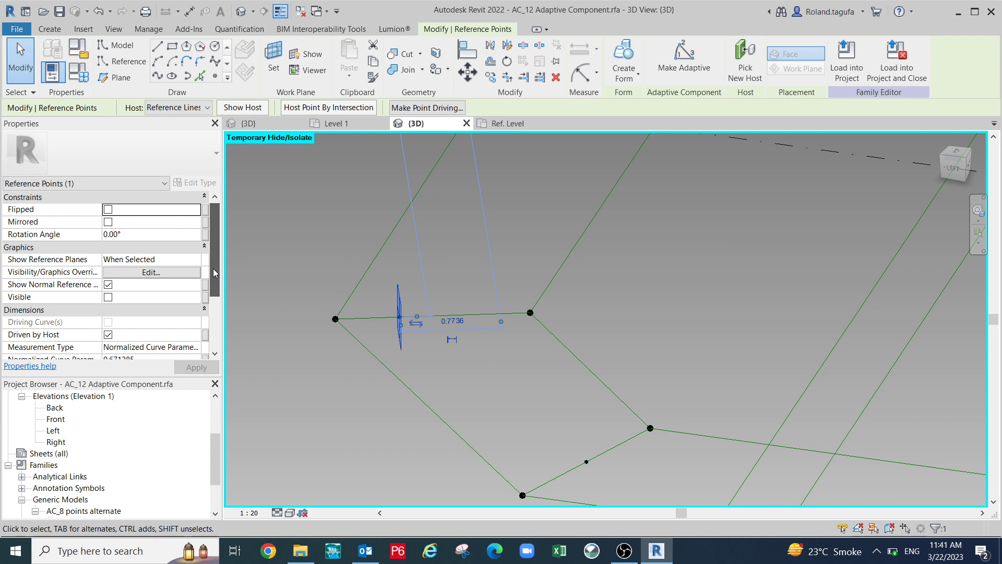
{"action": "scroll", "coordinate": [193, 311], "scroll_direction": "down", "scroll_amount": 4}
{"action": "left_click", "coordinate": [151, 322]}
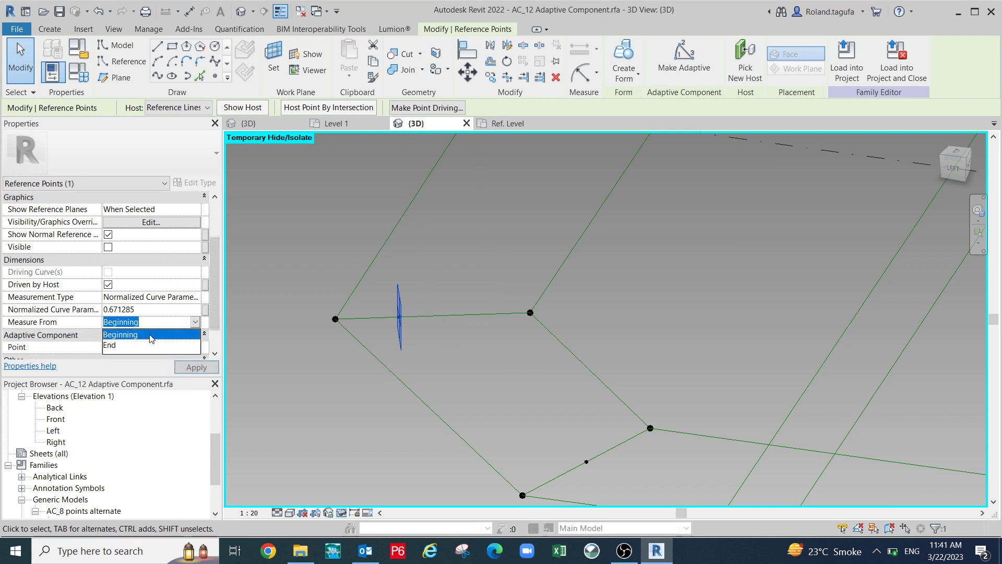
{"action": "left_click", "coordinate": [115, 346]}
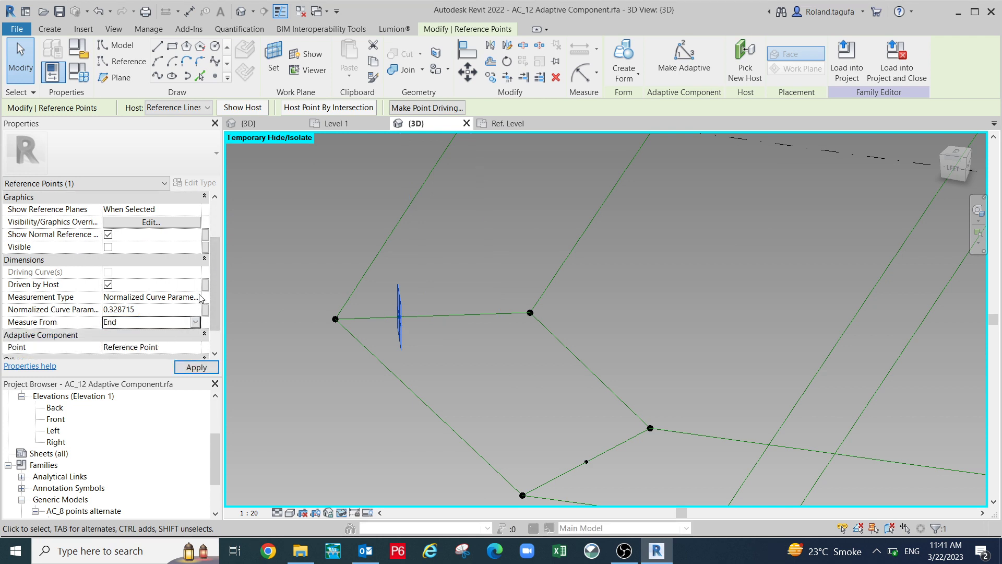
{"action": "left_click", "coordinate": [196, 296]}
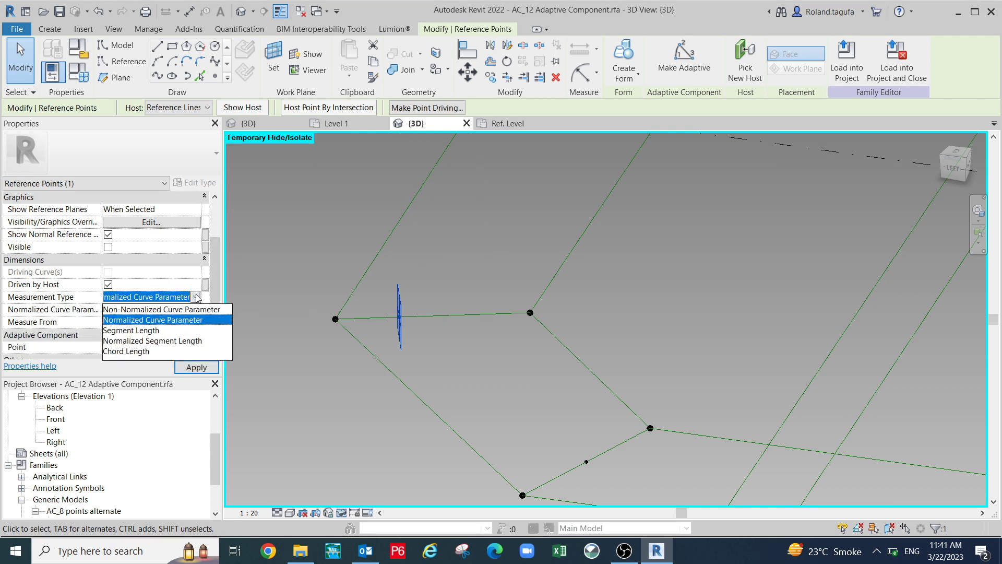
{"action": "left_click", "coordinate": [131, 331]}
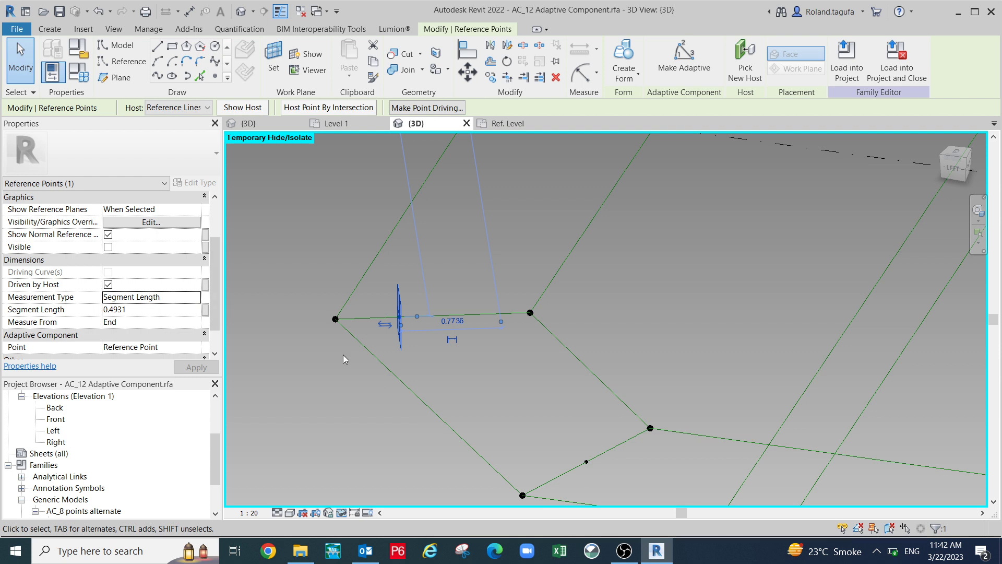
Change the reference point three corners past the long side's far end to measure from Beginning.
{"action": "middle_click_drag", "start_coordinate": [343, 354], "coordinate": [347, 324]}
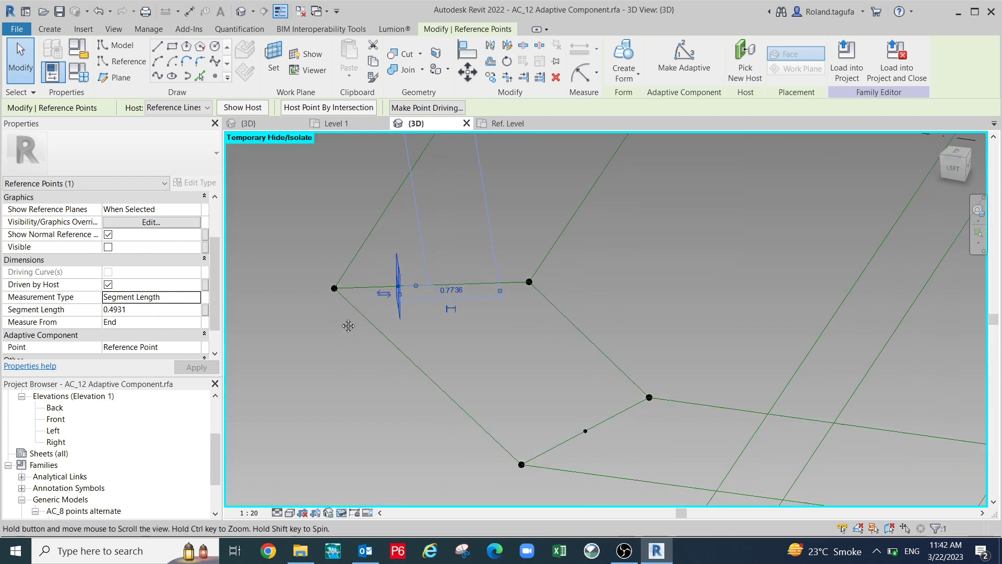
{"action": "left_click", "coordinate": [196, 324]}
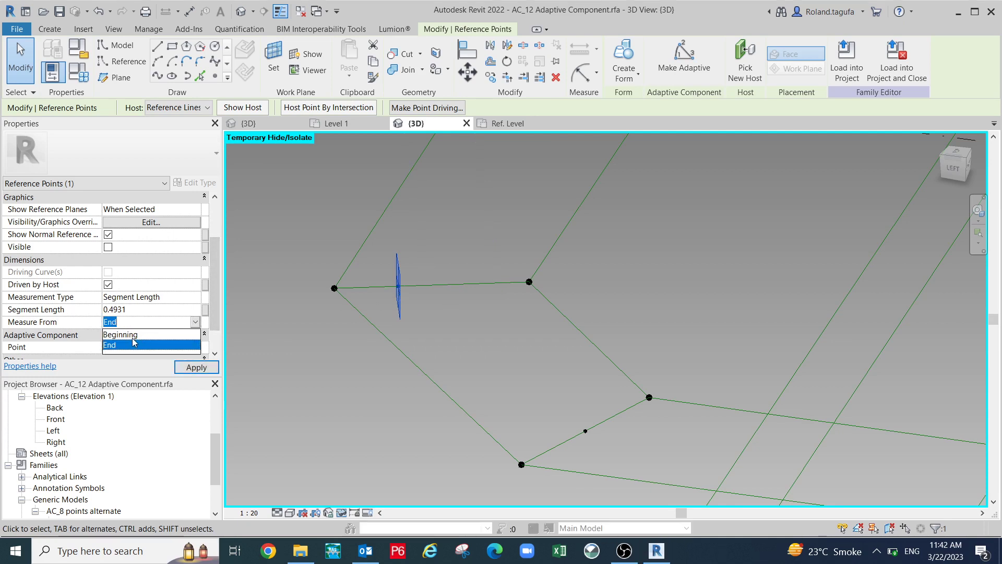
{"action": "left_click", "coordinate": [132, 337]}
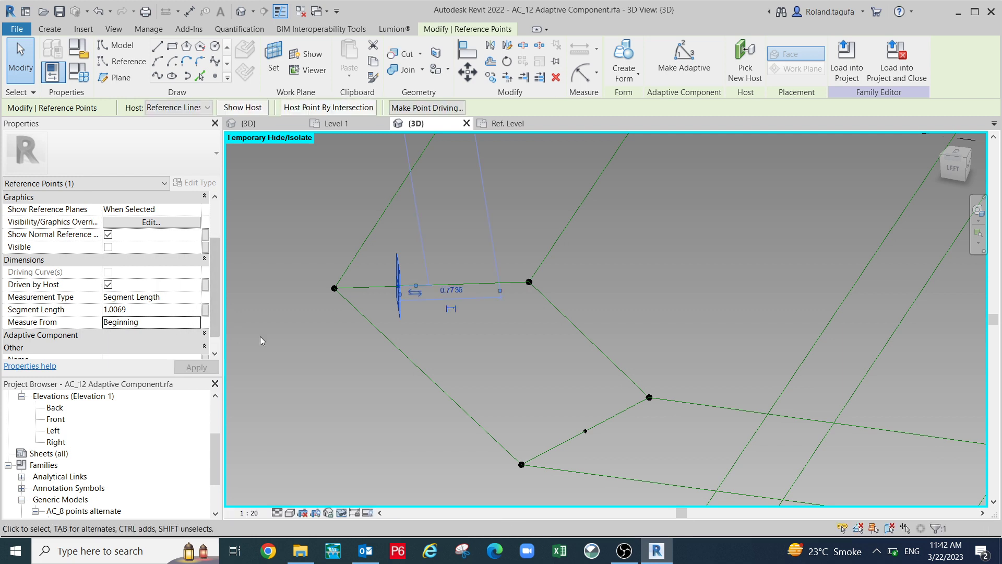
{"action": "left_click", "coordinate": [286, 328]}
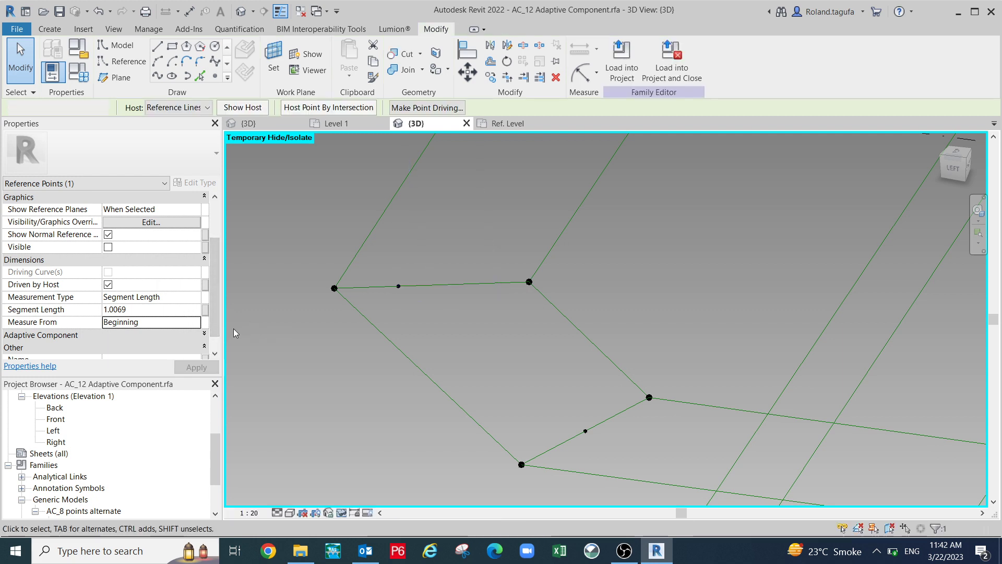
Try the Normalized Curve Parameter measurement type on the same reference point and check which family parameters it can be associated with.
{"action": "left_click", "coordinate": [398, 291]}
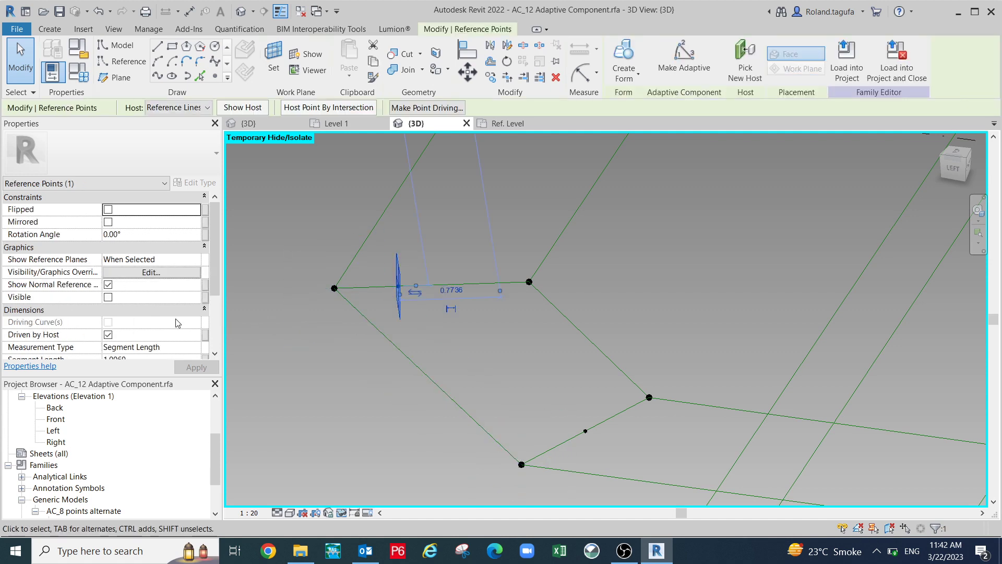
{"action": "left_click_drag", "start_coordinate": [214, 285], "coordinate": [215, 308]}
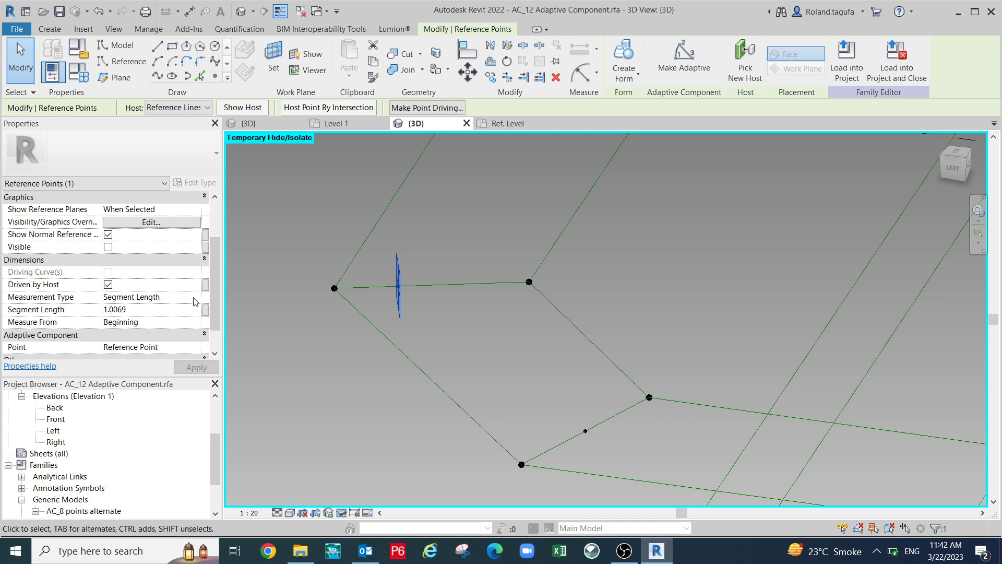
{"action": "left_click", "coordinate": [195, 297]}
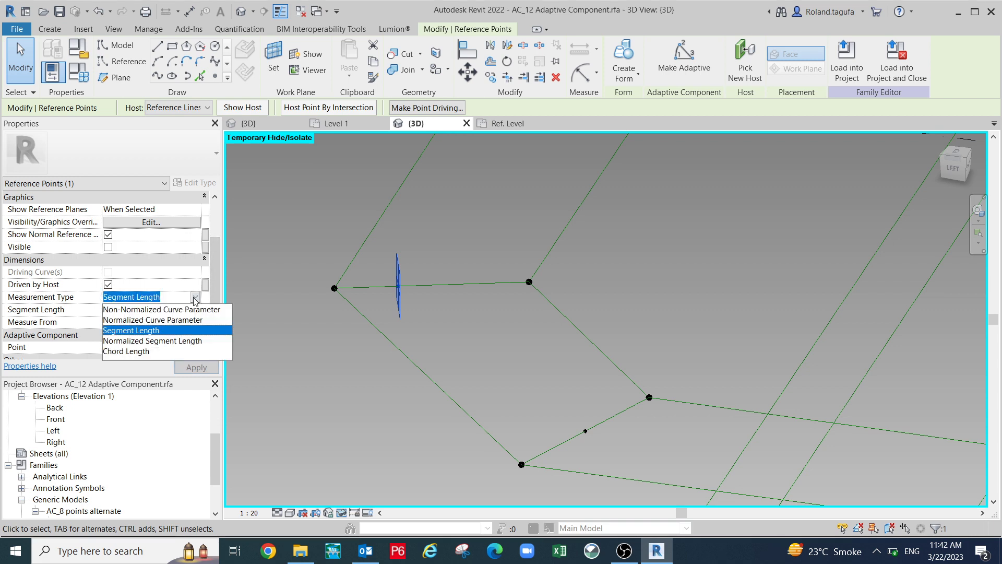
{"action": "left_click", "coordinate": [148, 319]}
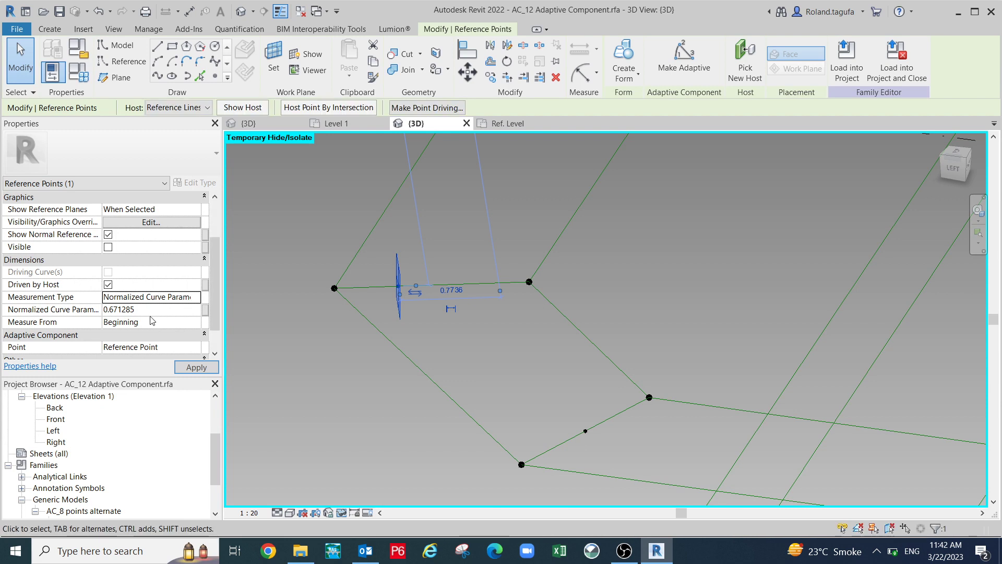
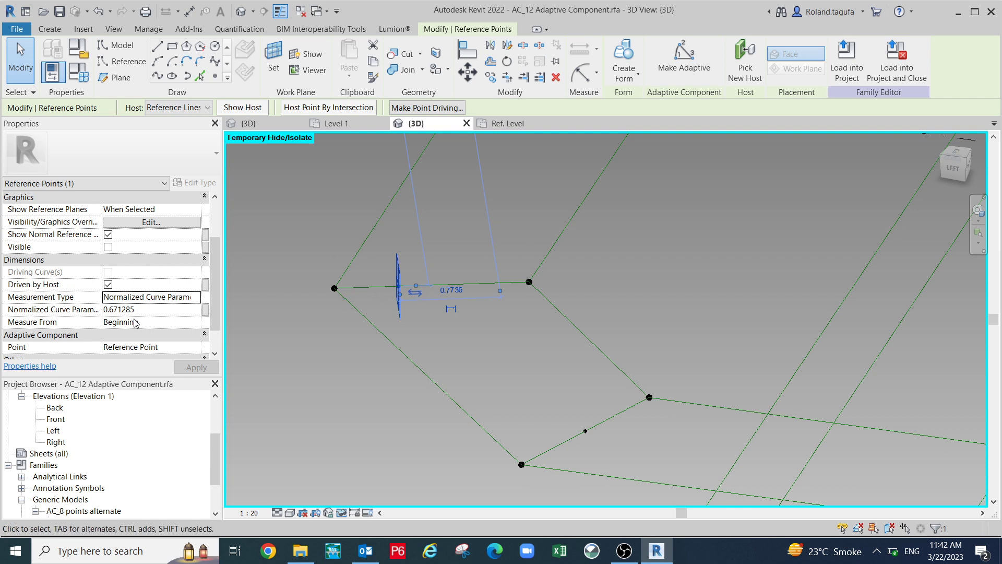
{"action": "left_click", "coordinate": [205, 309]}
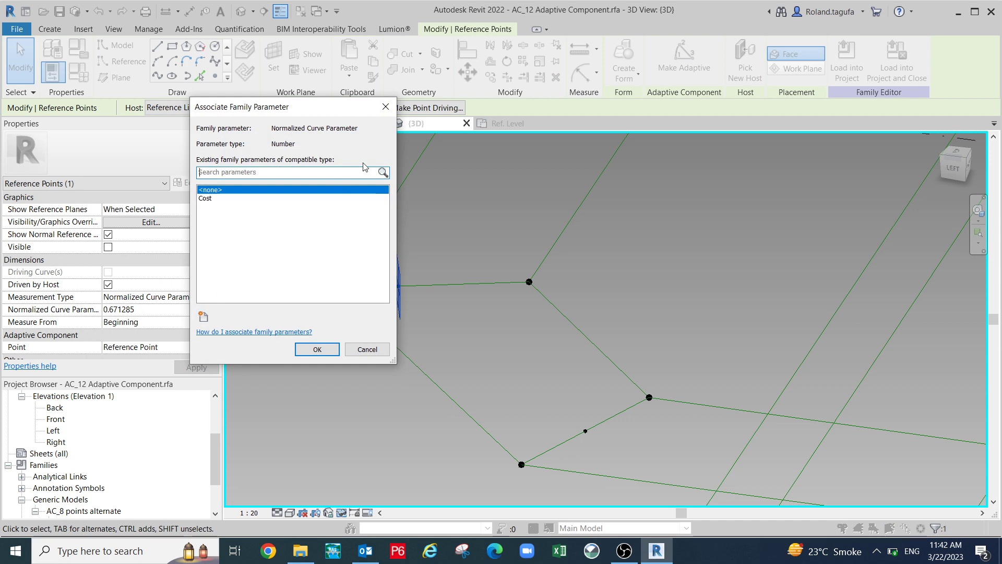
{"action": "left_click", "coordinate": [386, 107]}
Set the same reference point's measurement type to Segment Length and associate its segment length with the SL_Top family parameter.
{"action": "left_click", "coordinate": [175, 296]}
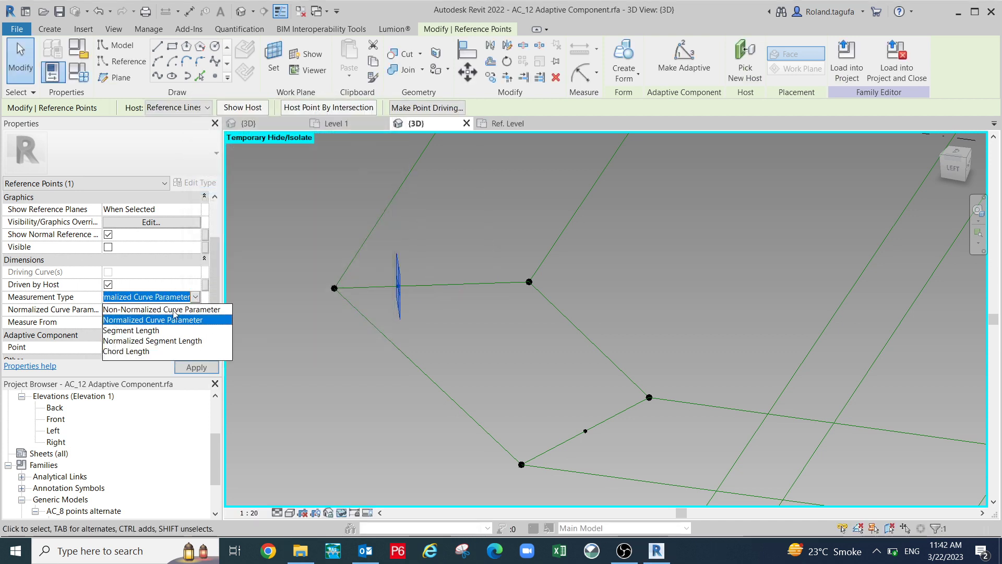
{"action": "left_click", "coordinate": [132, 330]}
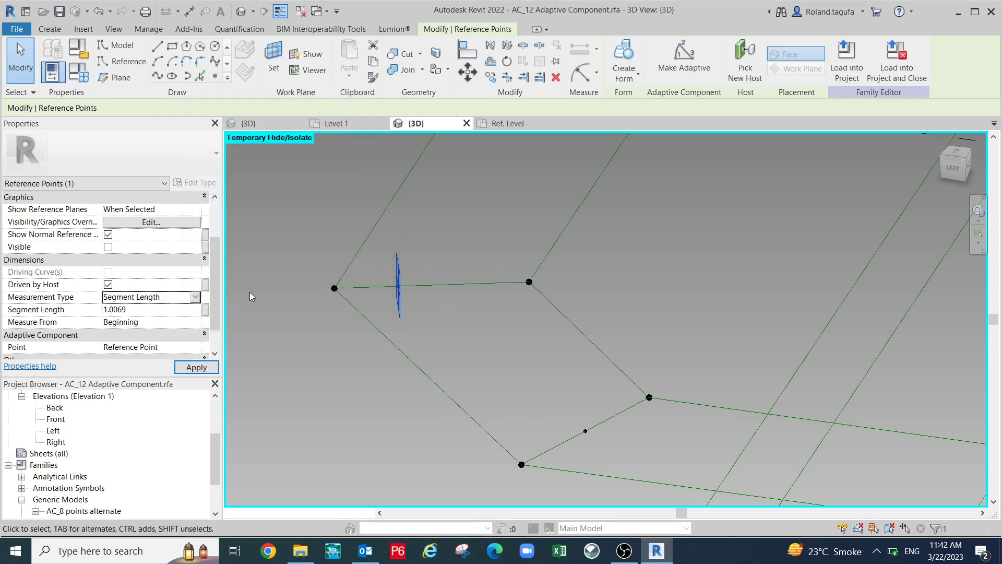
{"action": "left_click", "coordinate": [204, 310]}
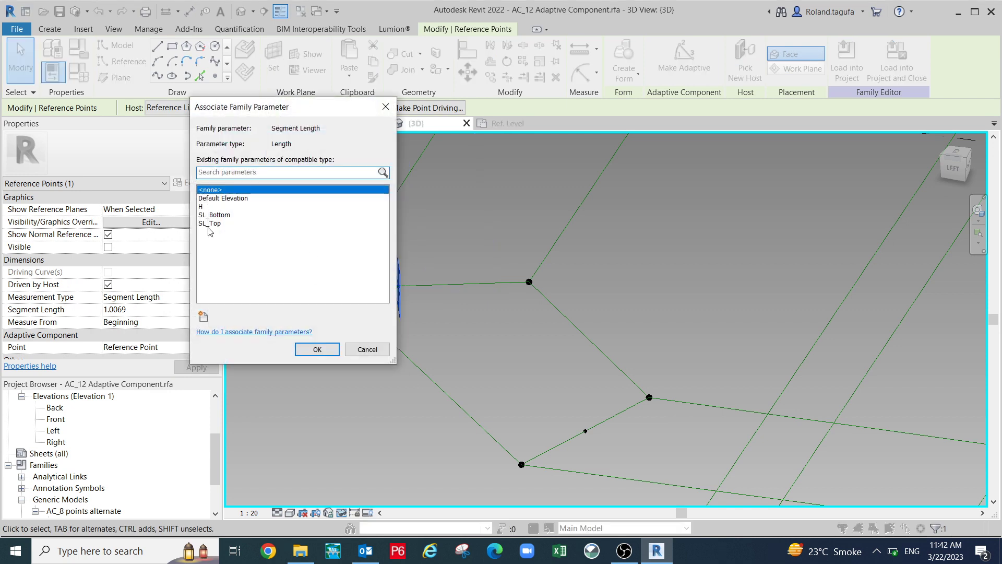
{"action": "left_click", "coordinate": [209, 223]}
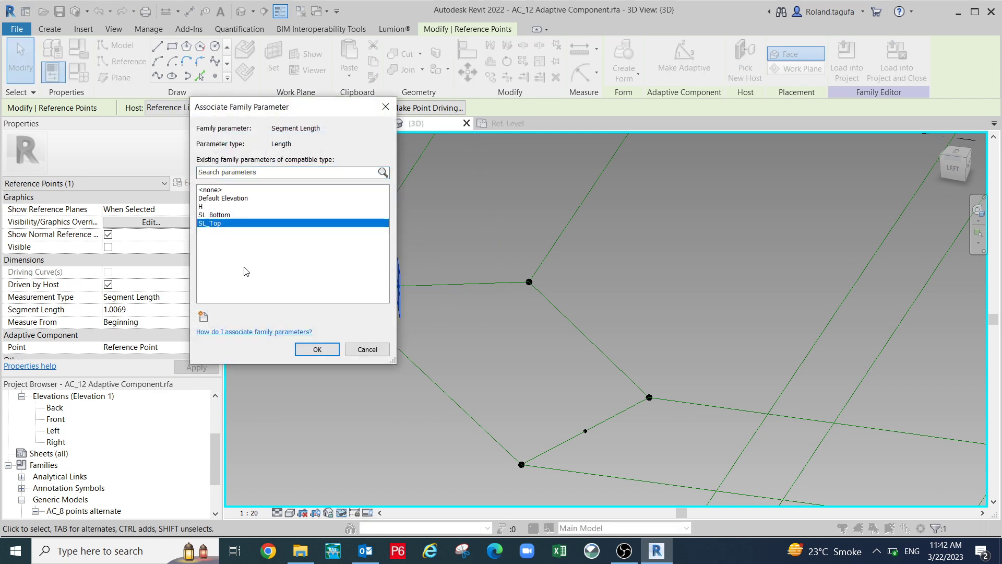
{"action": "left_click", "coordinate": [317, 349]}
Set the reference point on the cross-line four corners past the long side's far end to the Segment Length measurement type.
{"action": "middle_click_drag", "start_coordinate": [362, 374], "coordinate": [502, 364], "text": "shift"}
{"action": "scroll", "coordinate": [445, 250], "scroll_direction": "up", "scroll_amount": 3}
{"action": "left_click_drag", "start_coordinate": [449, 255], "coordinate": [473, 306]}
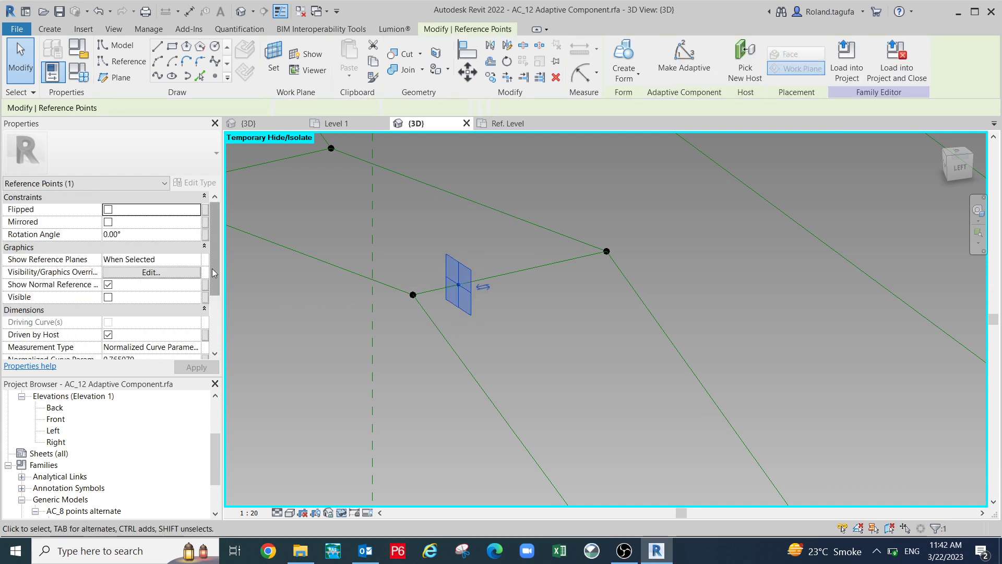
{"action": "scroll", "coordinate": [223, 287], "scroll_direction": "down", "scroll_amount": 5}
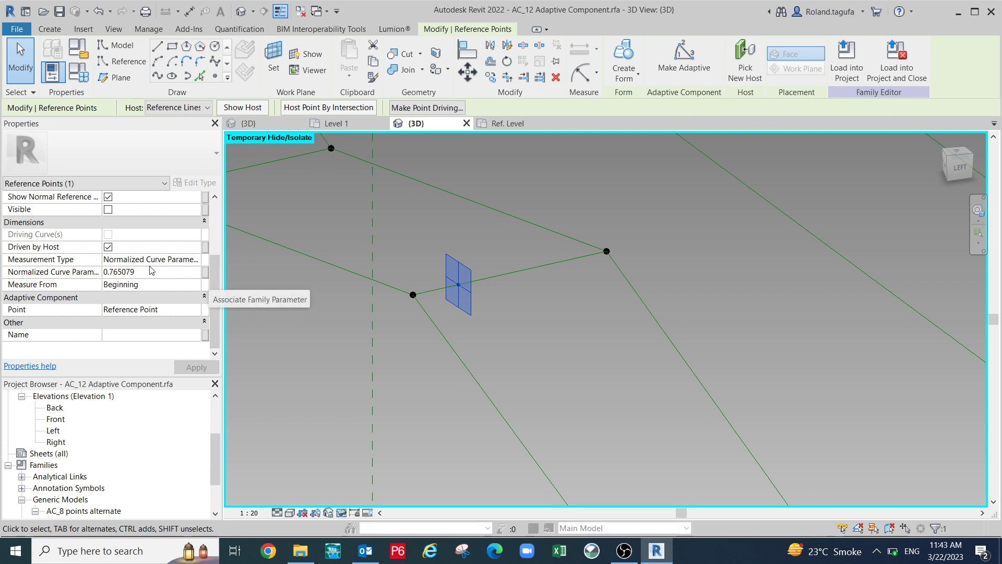
{"action": "left_click", "coordinate": [189, 259]}
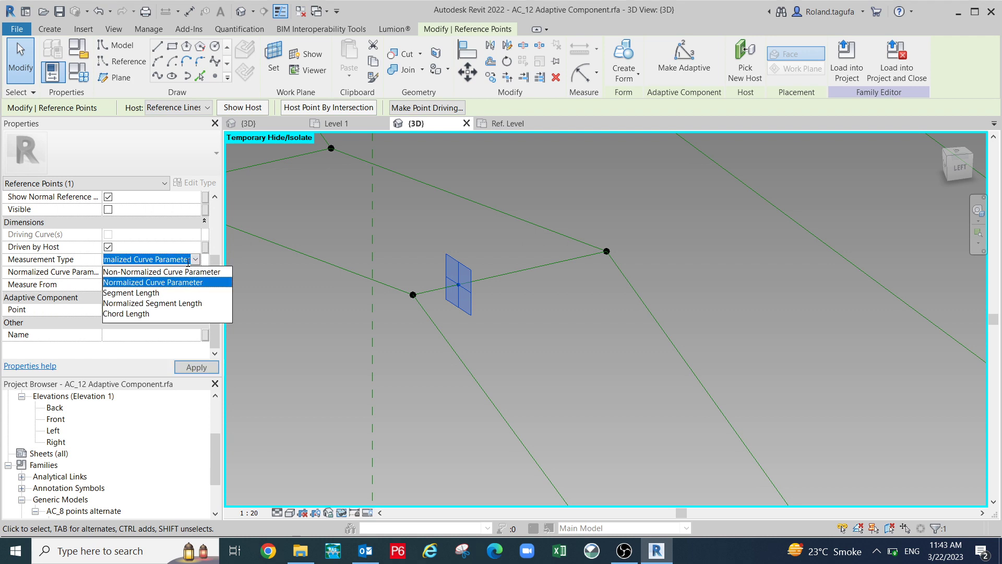
{"action": "left_click", "coordinate": [137, 292]}
Associate the segment length of the reference point four corners past the long side's far end with the SL_Top family parameter.
{"action": "left_click", "coordinate": [205, 275]}
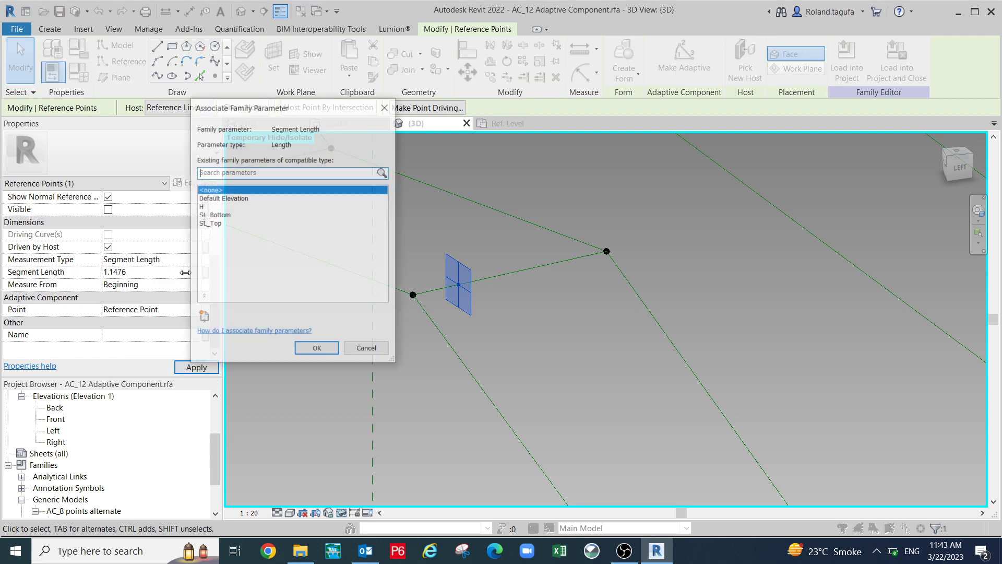
{"action": "left_click", "coordinate": [205, 223]}
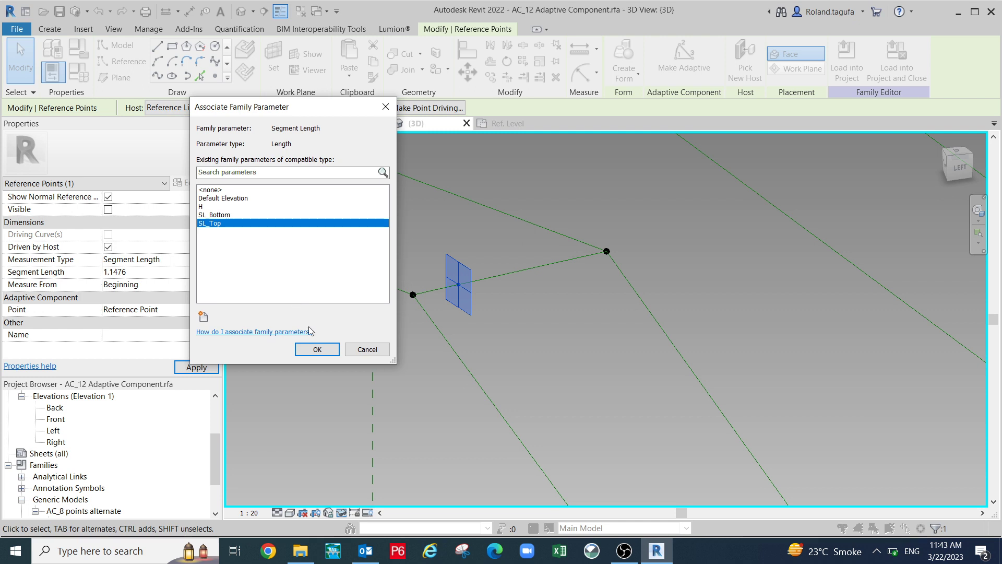
{"action": "left_click", "coordinate": [316, 349]}
Set the reference point on the cross-line five corners past the long side's far end to the Segment Length measurement type.
{"action": "scroll", "coordinate": [336, 348], "scroll_direction": "down", "scroll_amount": 2}
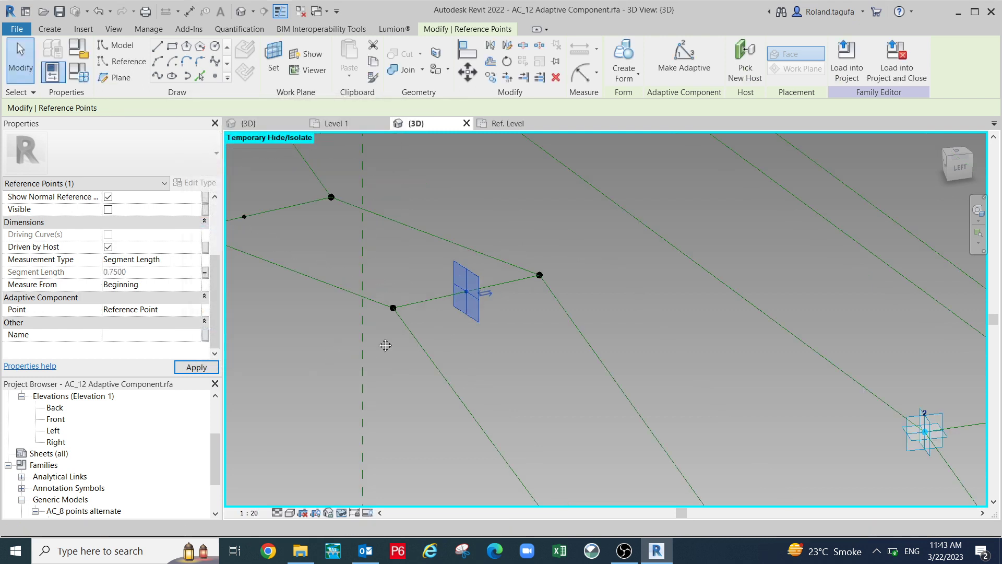
{"action": "middle_click_drag", "start_coordinate": [376, 346], "coordinate": [573, 407]}
{"action": "scroll", "coordinate": [447, 296], "scroll_direction": "up", "scroll_amount": 3}
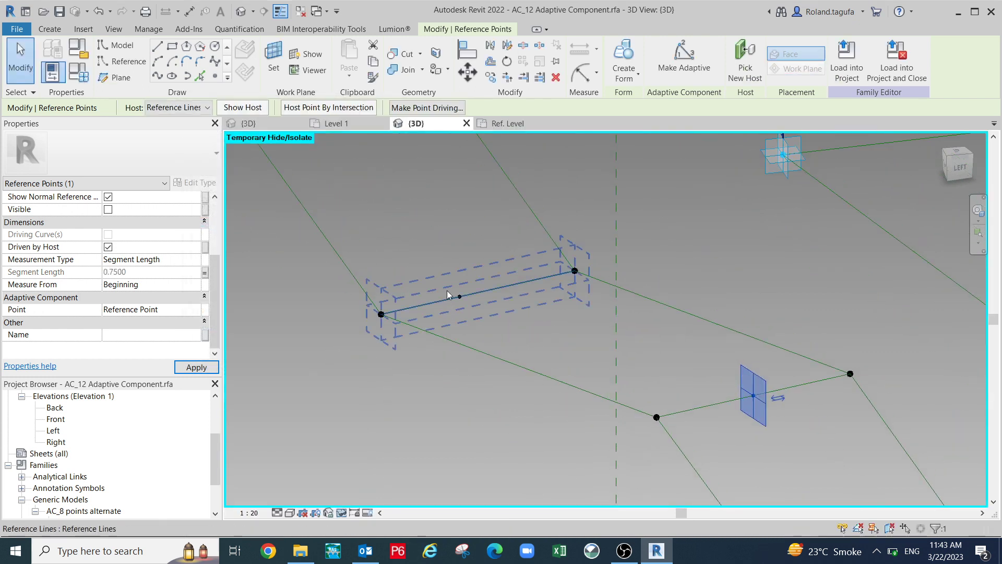
{"action": "left_click_drag", "start_coordinate": [444, 271], "coordinate": [481, 324]}
{"action": "left_click_drag", "start_coordinate": [215, 269], "coordinate": [219, 309]}
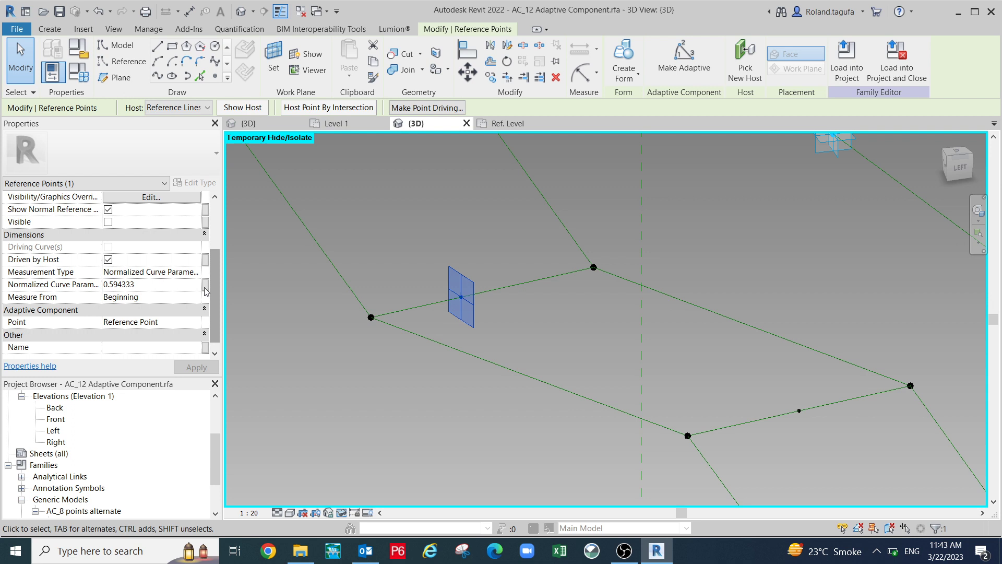
{"action": "left_click", "coordinate": [185, 275]}
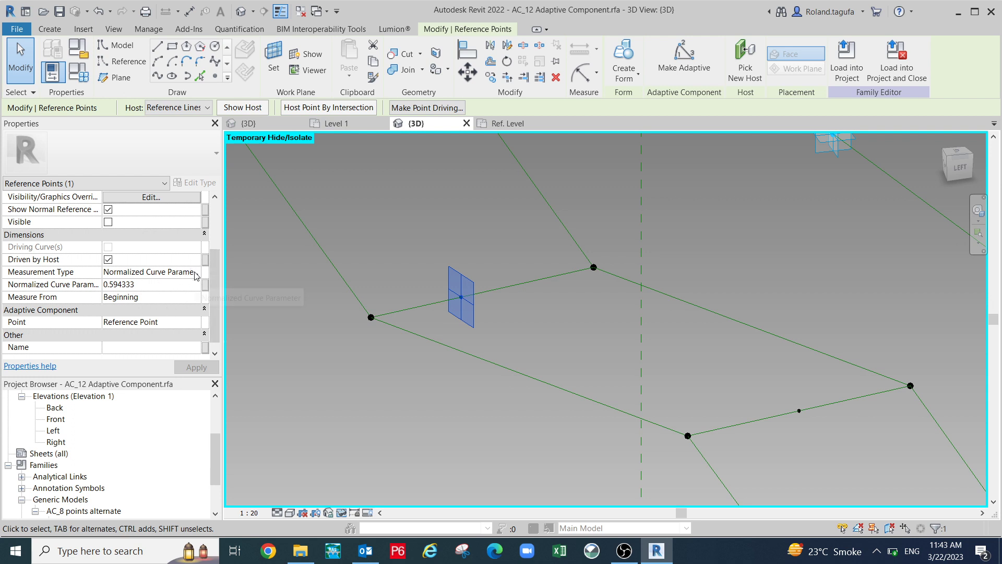
{"action": "left_click", "coordinate": [196, 272]}
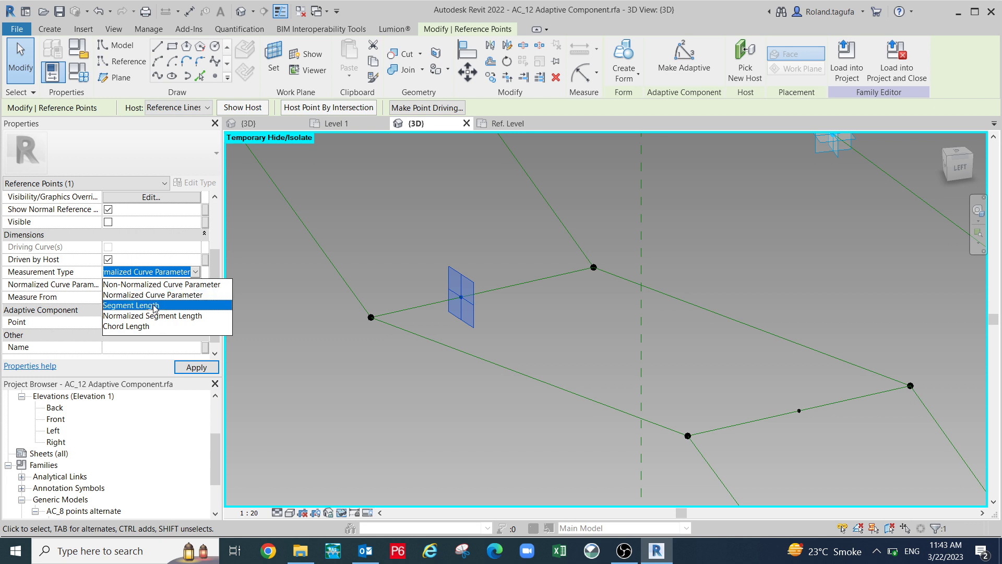
{"action": "left_click", "coordinate": [157, 305]}
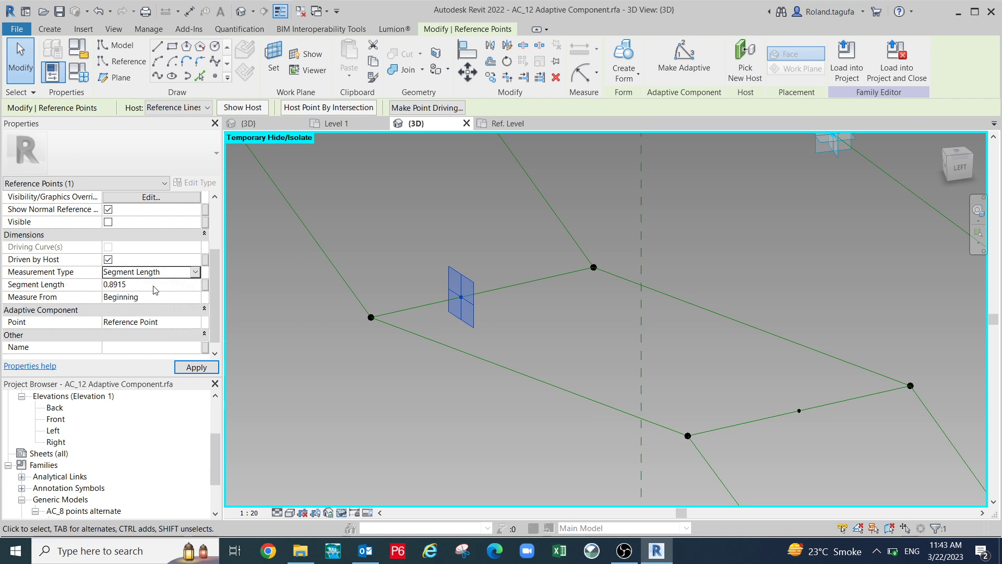
Associate the segment length of the reference point five corners past the long side's far end with SL_Top, then clear the selection.
{"action": "left_click", "coordinate": [205, 285]}
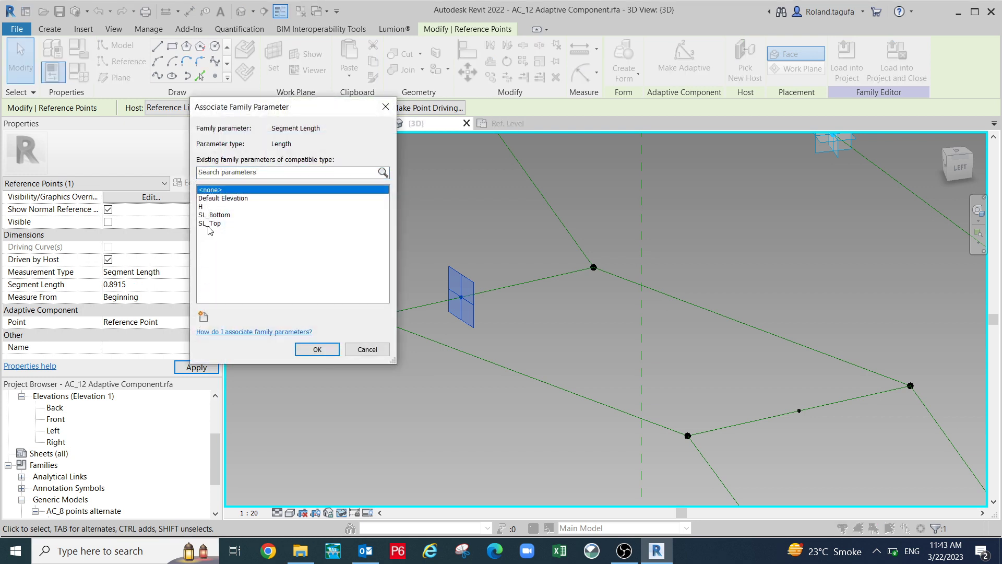
{"action": "left_click", "coordinate": [211, 225]}
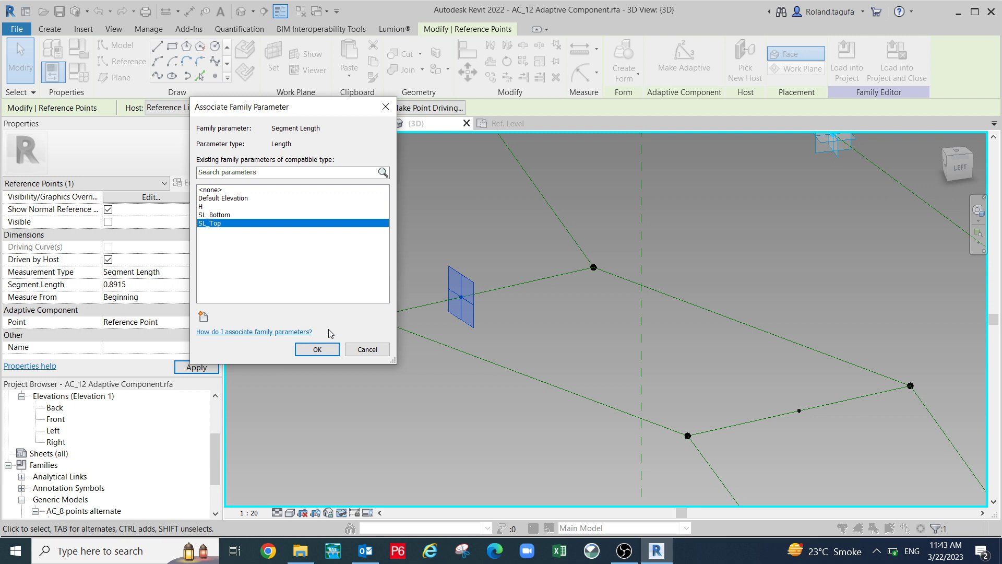
{"action": "left_click", "coordinate": [307, 353]}
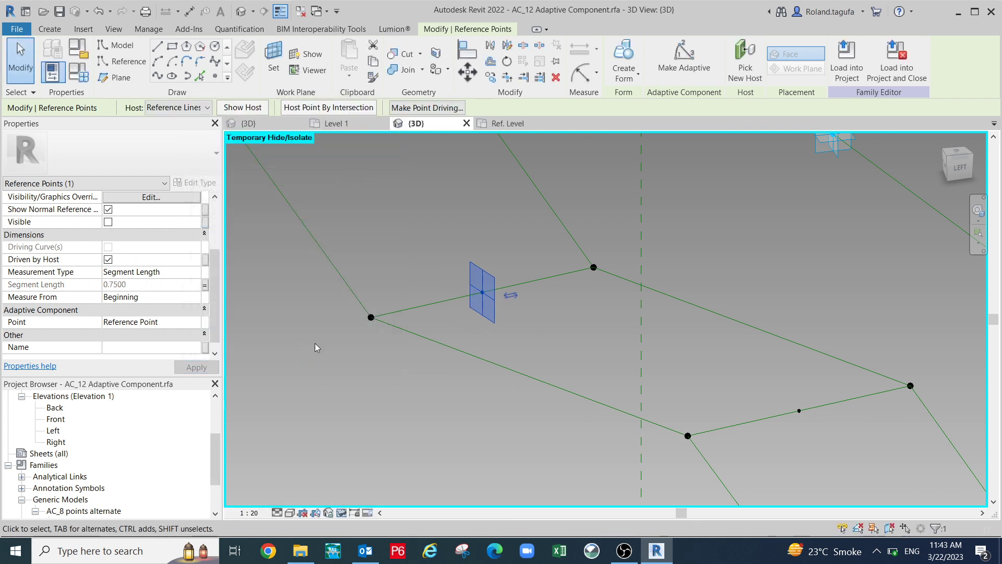
{"action": "left_click", "coordinate": [352, 360]}
{"action": "middle_click_drag", "start_coordinate": [364, 370], "coordinate": [359, 366]}
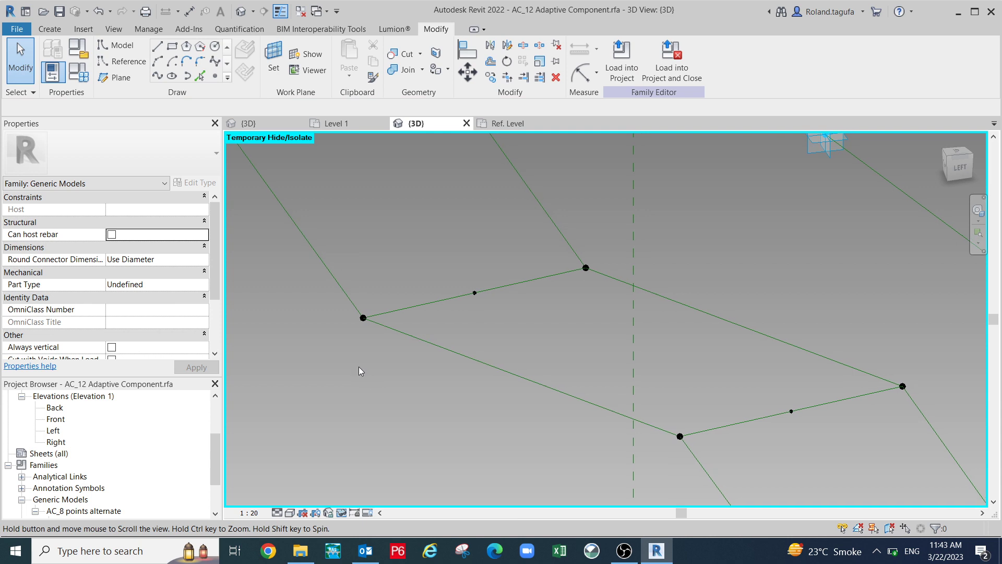
Check the measurement type and segment length of the reference point on the raised cross-line above adaptive point 10.
{"action": "left_click_drag", "start_coordinate": [419, 260], "coordinate": [496, 332]}
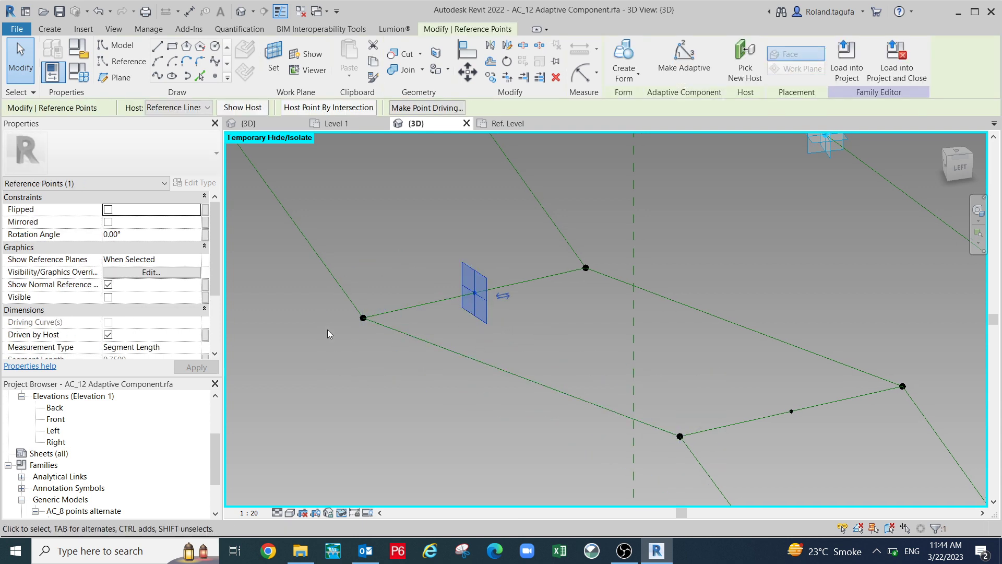
{"action": "scroll", "coordinate": [217, 292], "scroll_direction": "down", "scroll_amount": 1}
{"action": "left_click_drag", "start_coordinate": [218, 293], "coordinate": [218, 312]}
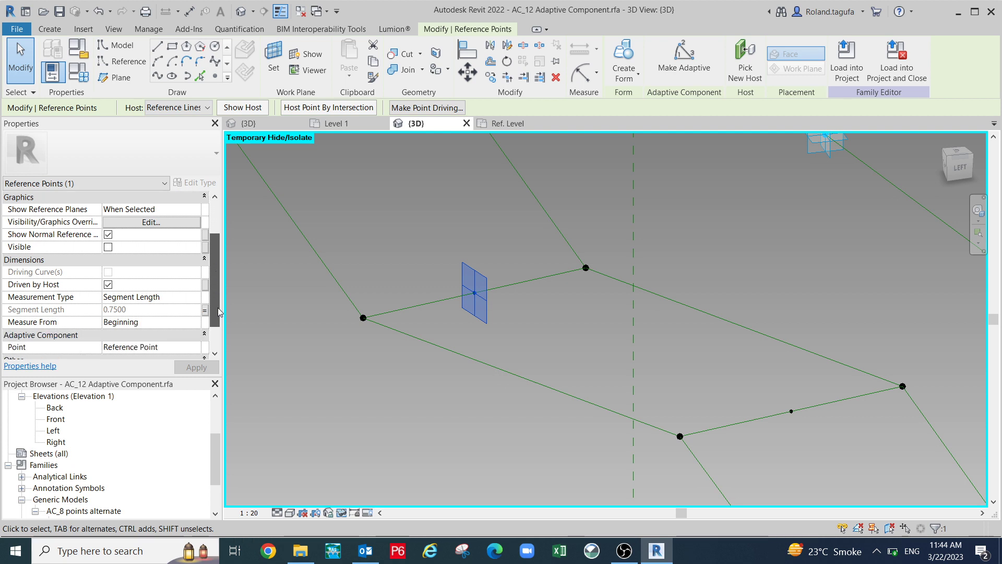
{"action": "left_click", "coordinate": [400, 366]}
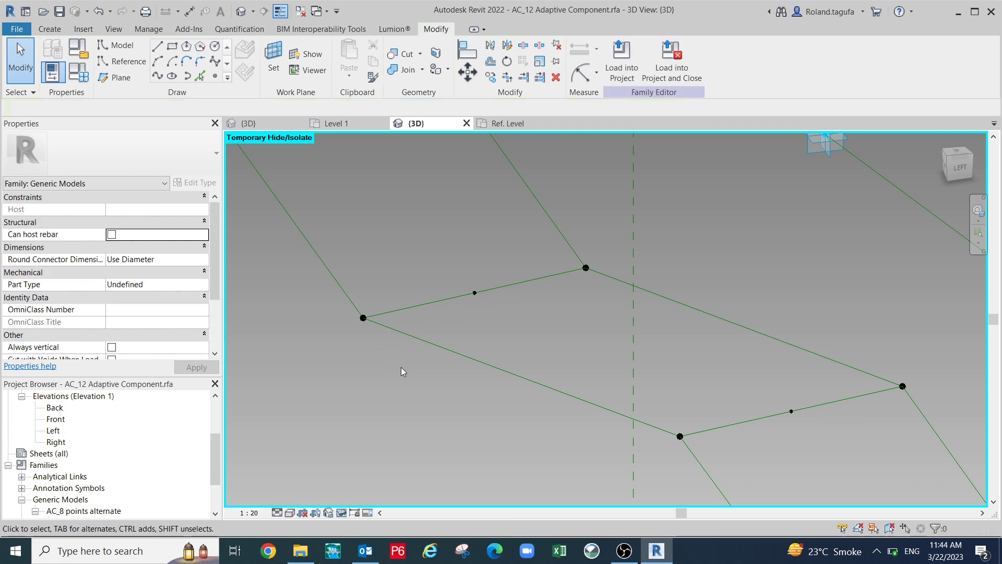
Set the reference point on the raised cross-line above adaptive point 11 to the Segment Length measurement type.
{"action": "scroll", "coordinate": [638, 356], "scroll_direction": "down", "scroll_amount": 5}
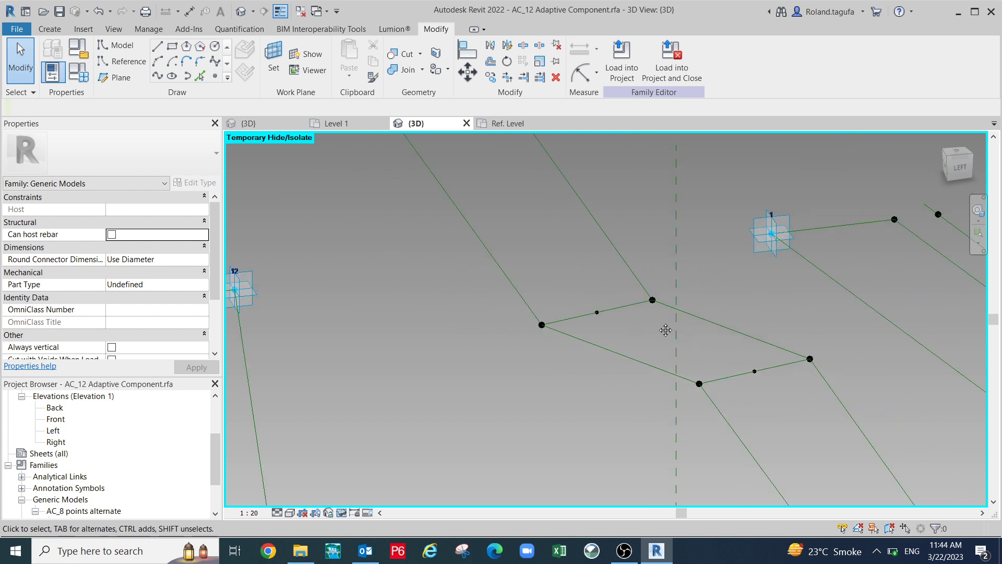
{"action": "scroll", "coordinate": [633, 389], "scroll_direction": "down", "scroll_amount": 4}
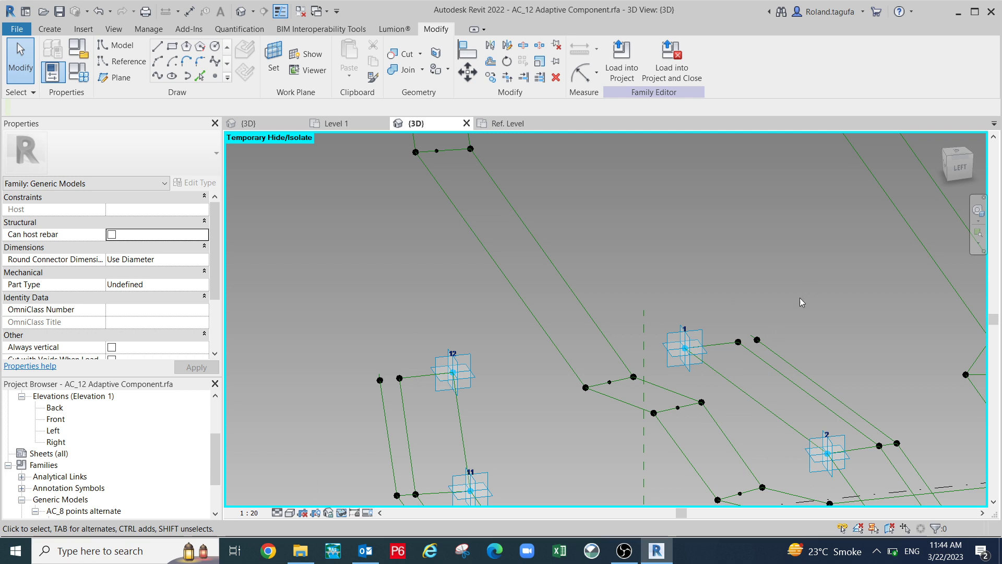
{"action": "scroll", "coordinate": [800, 297], "scroll_direction": "down", "scroll_amount": 3}
{"action": "scroll", "coordinate": [656, 380], "scroll_direction": "up", "scroll_amount": 1}
{"action": "middle_click_drag", "start_coordinate": [655, 408], "coordinate": [606, 364]}
{"action": "scroll", "coordinate": [593, 339], "scroll_direction": "down", "scroll_amount": 2}
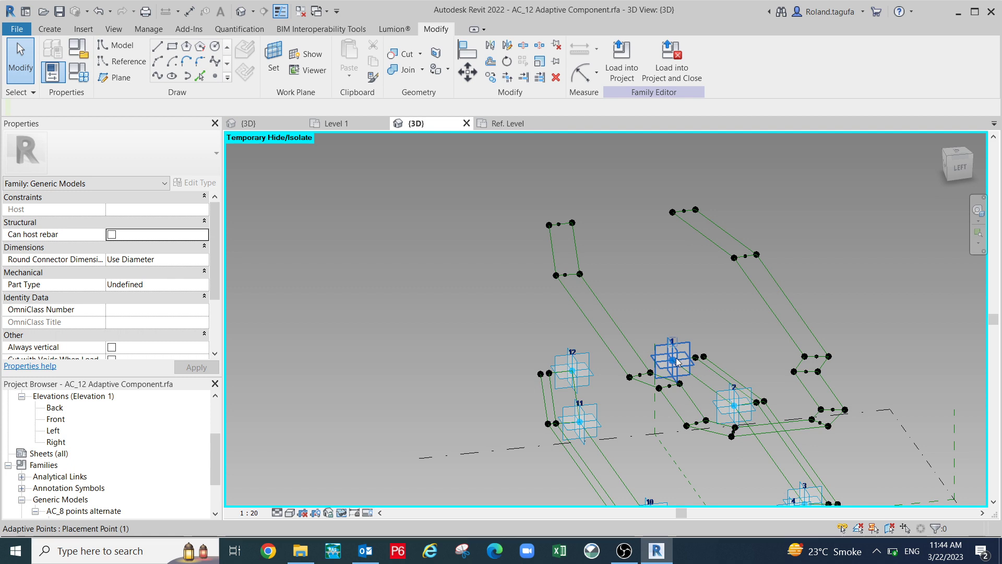
{"action": "scroll", "coordinate": [634, 403], "scroll_direction": "up", "scroll_amount": 3}
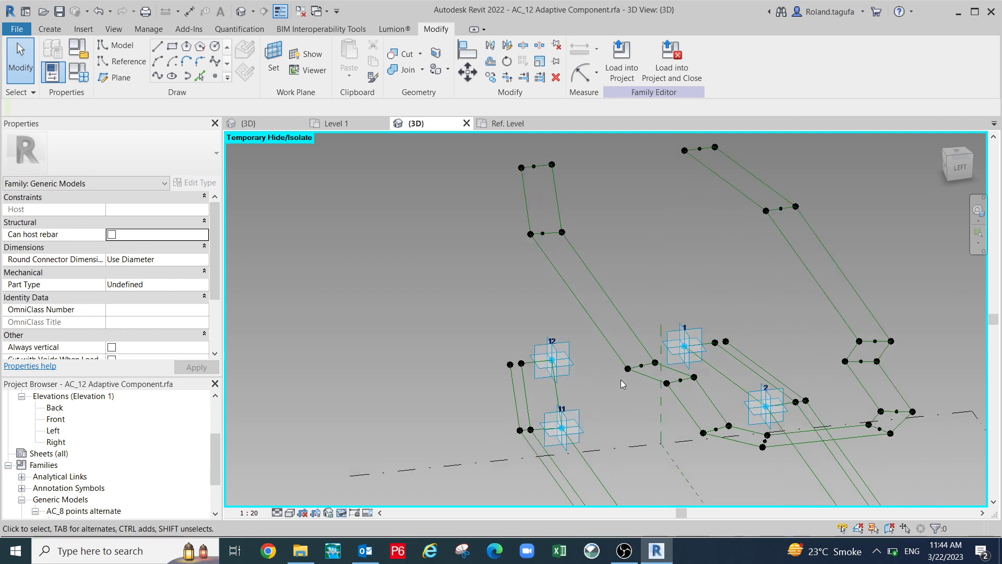
{"action": "scroll", "coordinate": [747, 368], "scroll_direction": "up", "scroll_amount": 2}
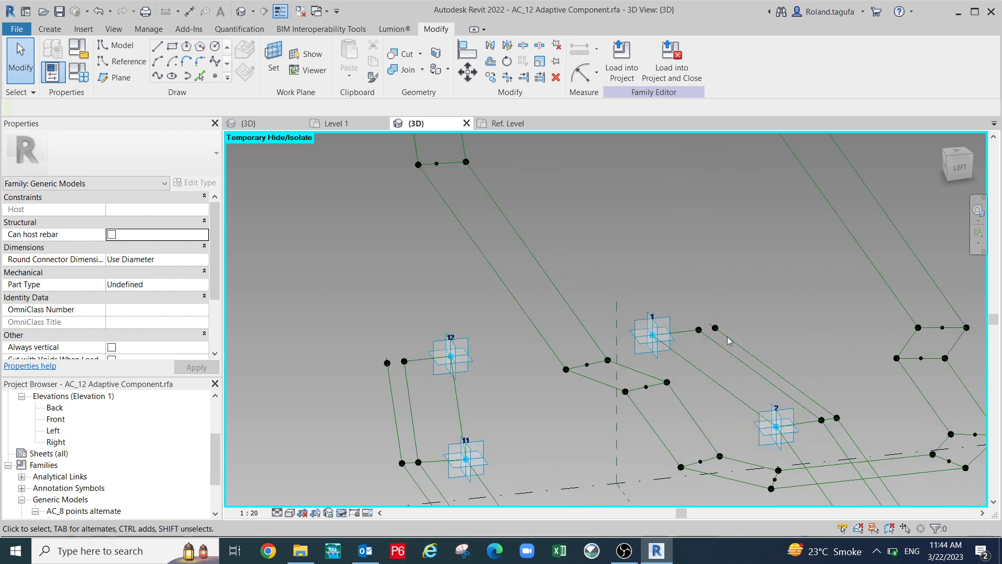
{"action": "scroll", "coordinate": [606, 399], "scroll_direction": "up", "scroll_amount": 1}
{"action": "middle_click_drag", "start_coordinate": [607, 400], "coordinate": [666, 493]}
{"action": "middle_click_drag", "start_coordinate": [525, 317], "coordinate": [523, 353]}
{"action": "scroll", "coordinate": [453, 262], "scroll_direction": "up", "scroll_amount": 2}
{"action": "middle_click_drag", "start_coordinate": [663, 274], "coordinate": [660, 291]}
{"action": "scroll", "coordinate": [509, 279], "scroll_direction": "up", "scroll_amount": 2}
{"action": "left_click_drag", "start_coordinate": [450, 239], "coordinate": [478, 289]}
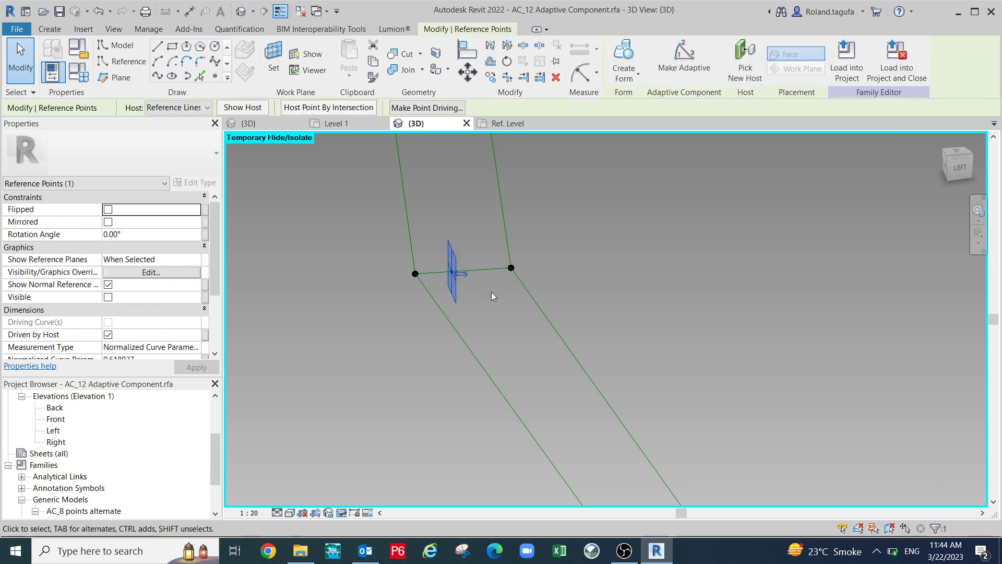
{"action": "left_click_drag", "start_coordinate": [216, 268], "coordinate": [220, 312]}
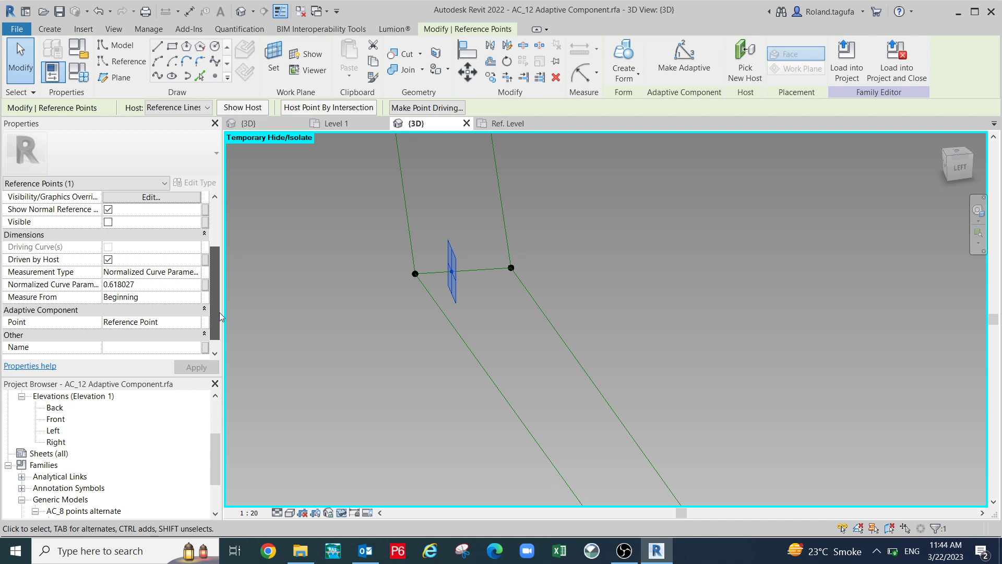
{"action": "left_click", "coordinate": [196, 272]}
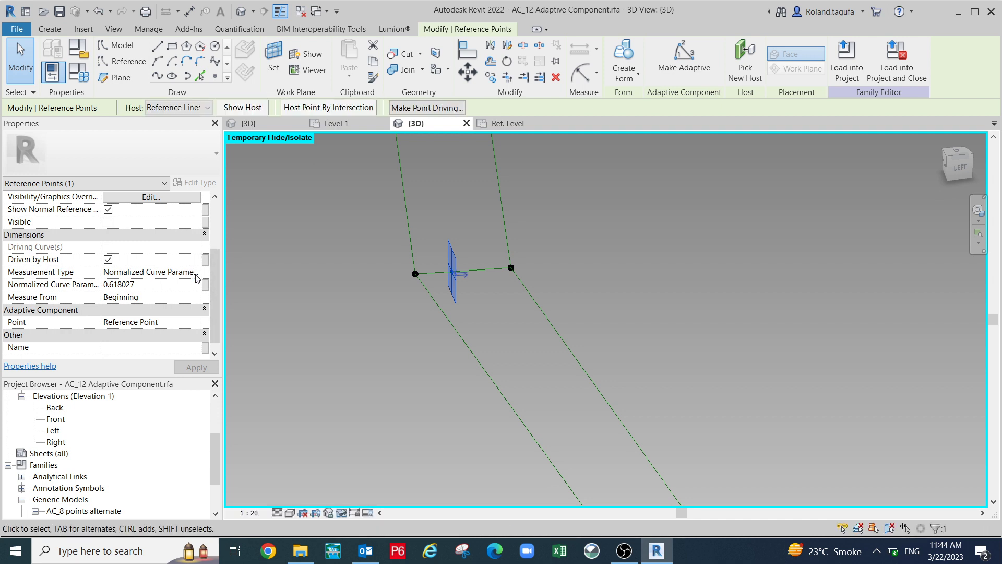
{"action": "left_click", "coordinate": [197, 272]}
{"action": "left_click", "coordinate": [134, 306]}
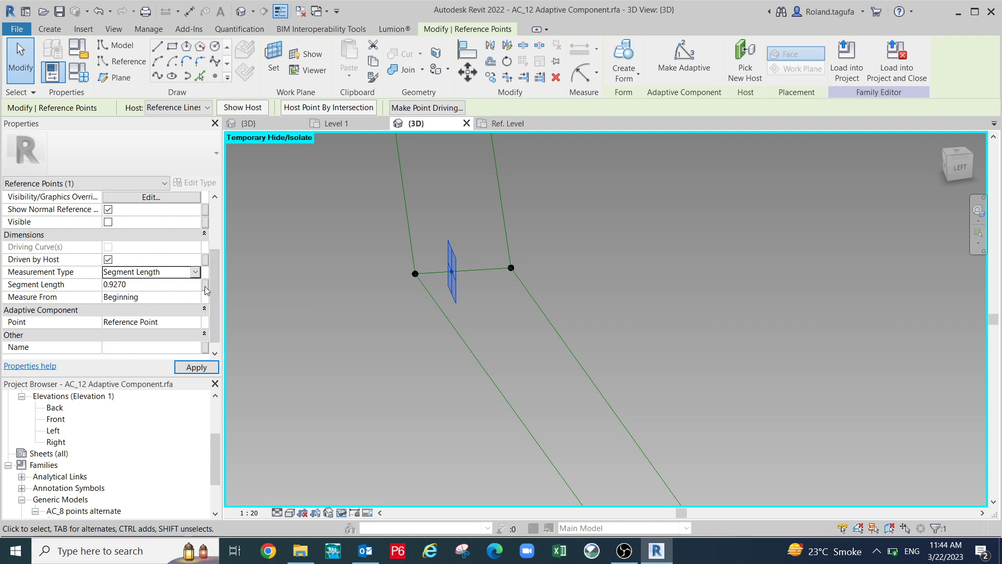
Associate the segment length of the reference point above adaptive point 11 with the SL_Top family parameter.
{"action": "left_click", "coordinate": [205, 285]}
{"action": "left_click", "coordinate": [209, 224]}
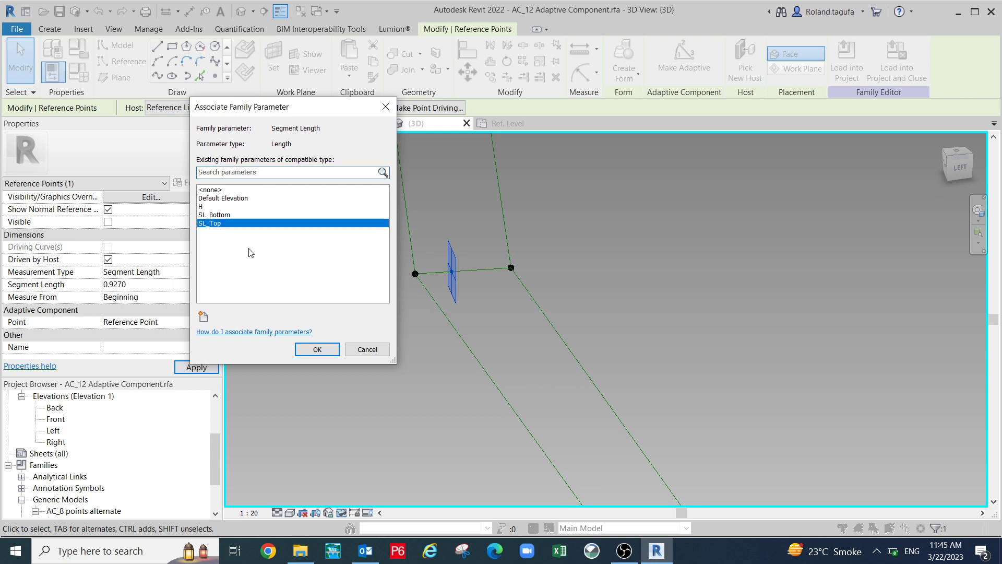
{"action": "left_click", "coordinate": [317, 349]}
Recheck the dimension settings of the reference point on the cross-line above adaptive point 10, then clear the selection.
{"action": "scroll", "coordinate": [380, 334], "scroll_direction": "down", "scroll_amount": 2}
{"action": "middle_click_drag", "start_coordinate": [366, 307], "coordinate": [283, 183]}
{"action": "scroll", "coordinate": [407, 293], "scroll_direction": "up", "scroll_amount": 3}
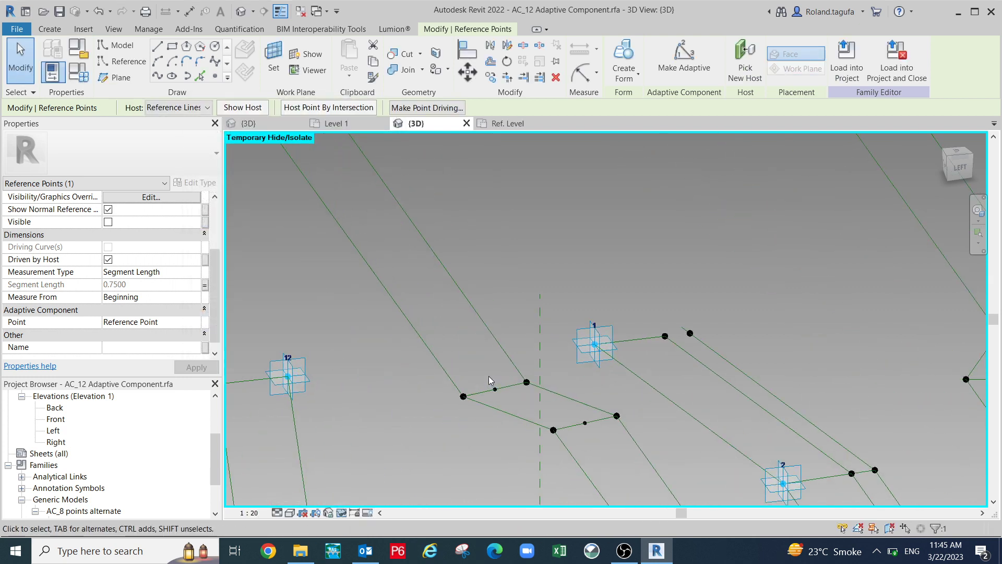
{"action": "left_click", "coordinate": [497, 391]}
{"action": "left_click_drag", "start_coordinate": [207, 265], "coordinate": [209, 287]}
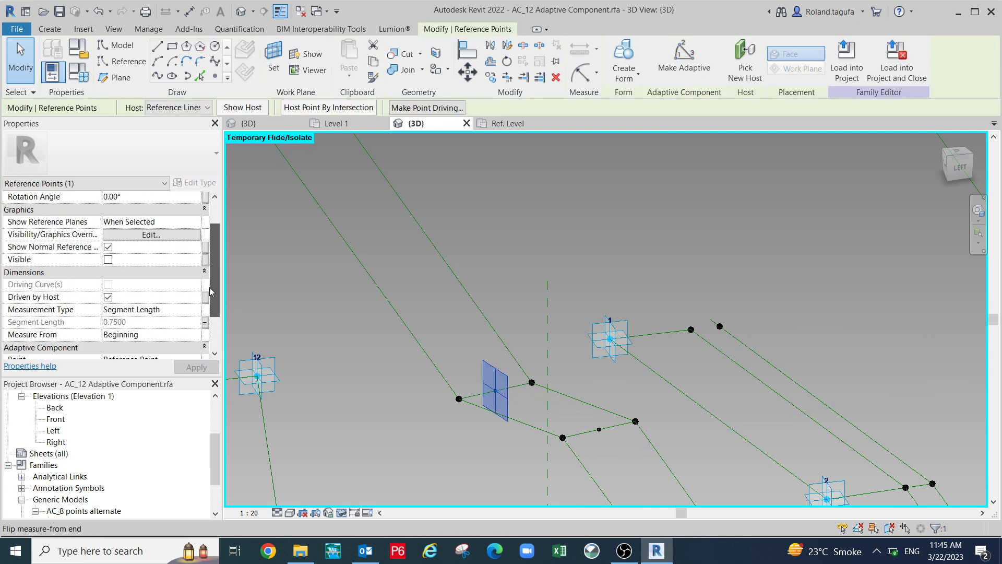
{"action": "left_click", "coordinate": [434, 272]}
Set the reference point on the raised cross-line above adaptive point 12 to the Segment Length measurement type.
{"action": "middle_click_drag", "start_coordinate": [435, 277], "coordinate": [506, 480]}
{"action": "middle_click_drag", "start_coordinate": [433, 297], "coordinate": [455, 411]}
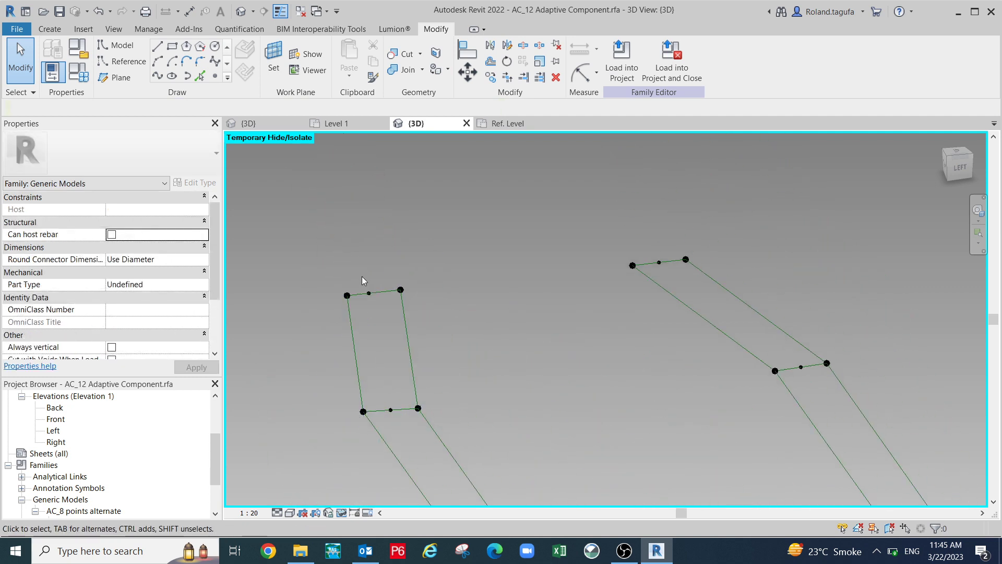
{"action": "left_click", "coordinate": [378, 302]}
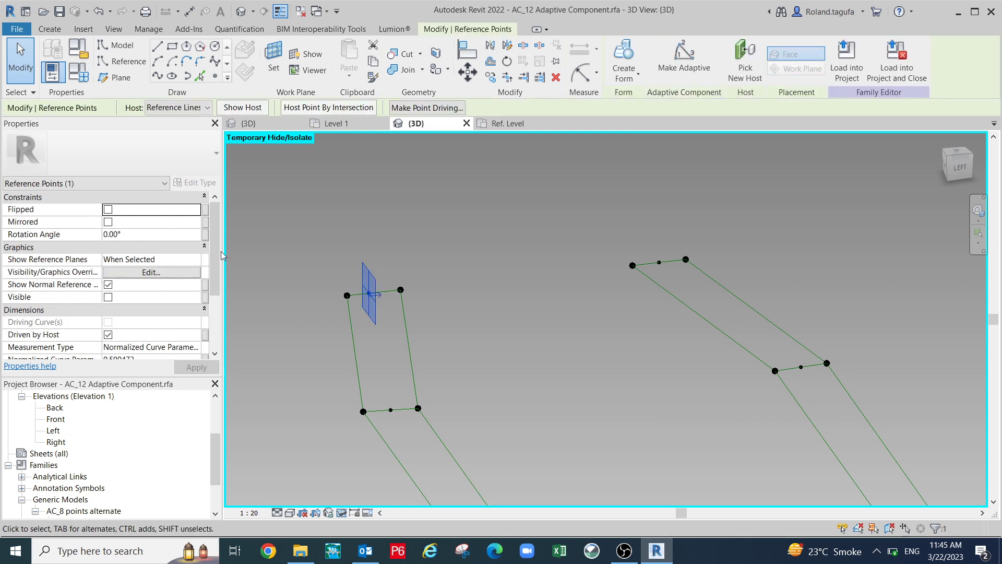
{"action": "left_click_drag", "start_coordinate": [215, 234], "coordinate": [226, 284]}
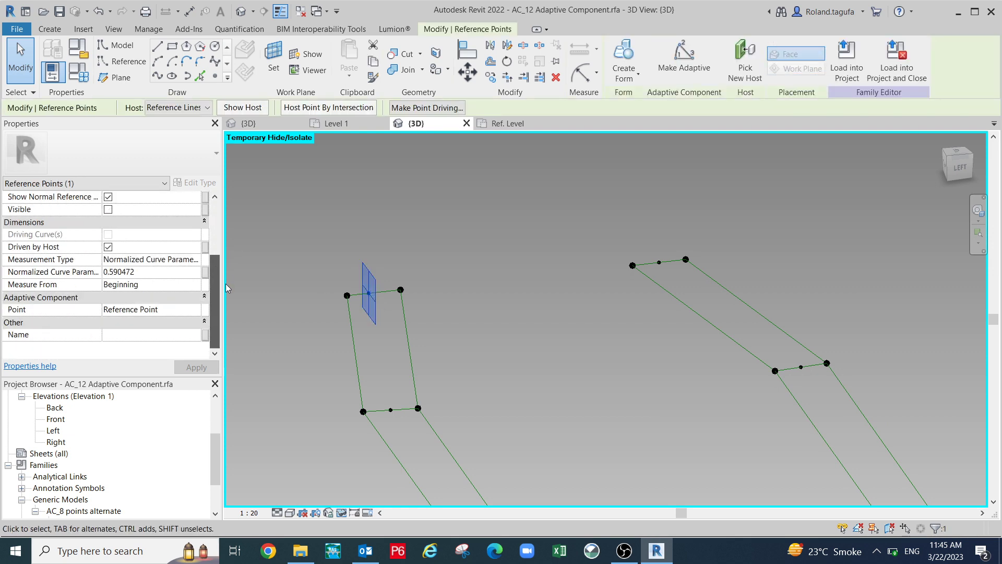
{"action": "left_click", "coordinate": [196, 261]}
{"action": "left_click", "coordinate": [196, 261]}
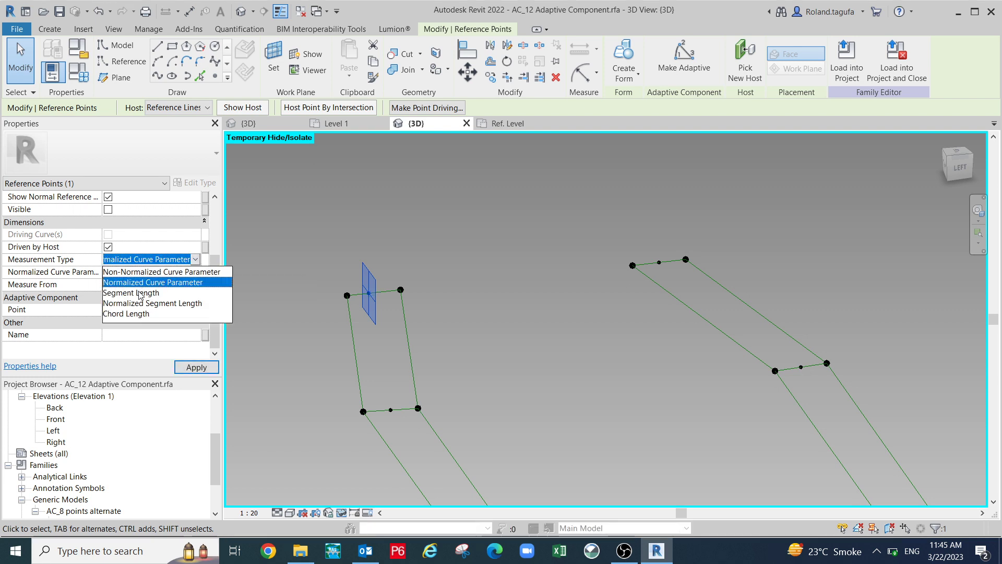
{"action": "left_click", "coordinate": [141, 294]}
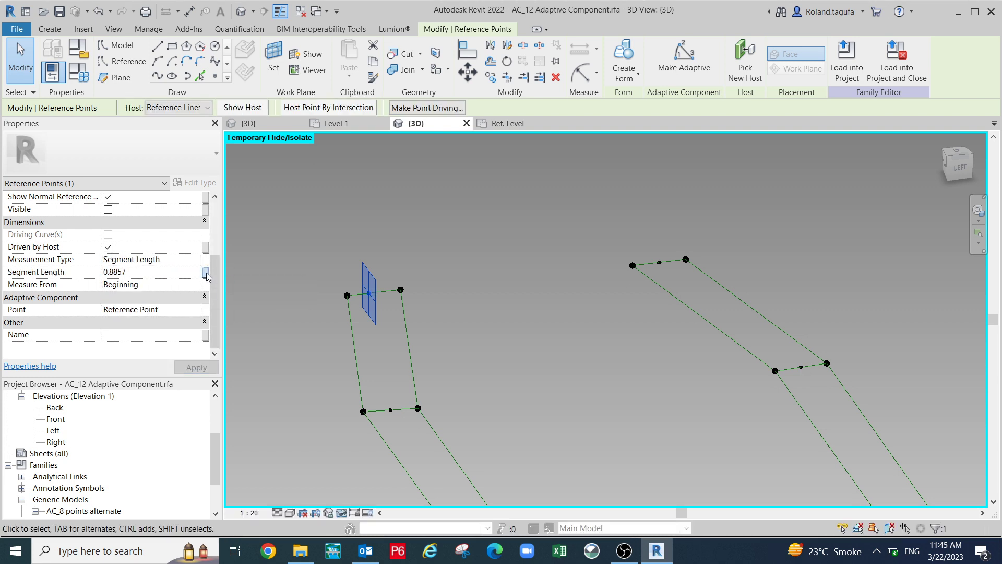
Associate the segment length of the reference point above adaptive point 12 with SL_Top, then clear the selection.
{"action": "left_click", "coordinate": [205, 272]}
{"action": "left_click", "coordinate": [210, 223]}
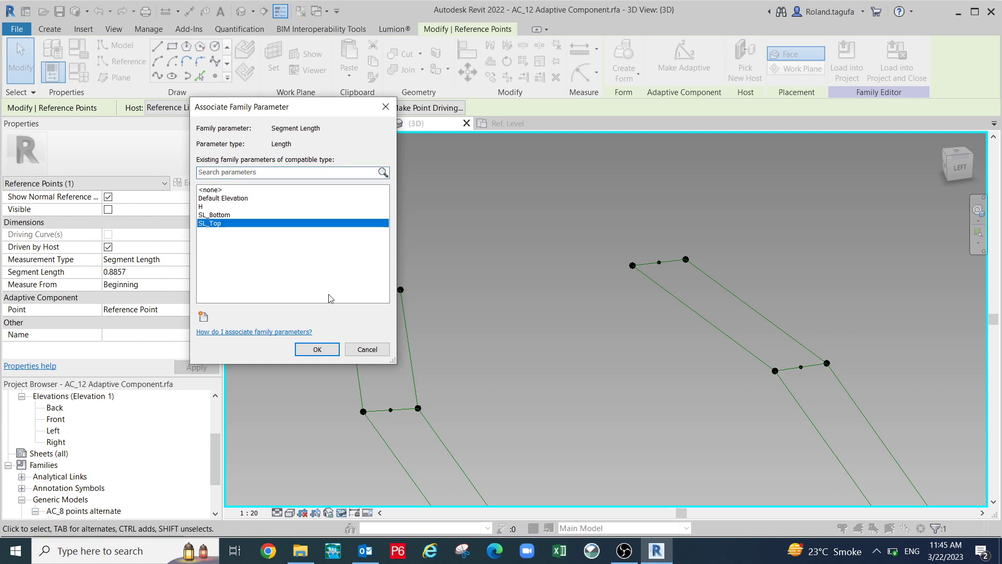
{"action": "left_click", "coordinate": [317, 349]}
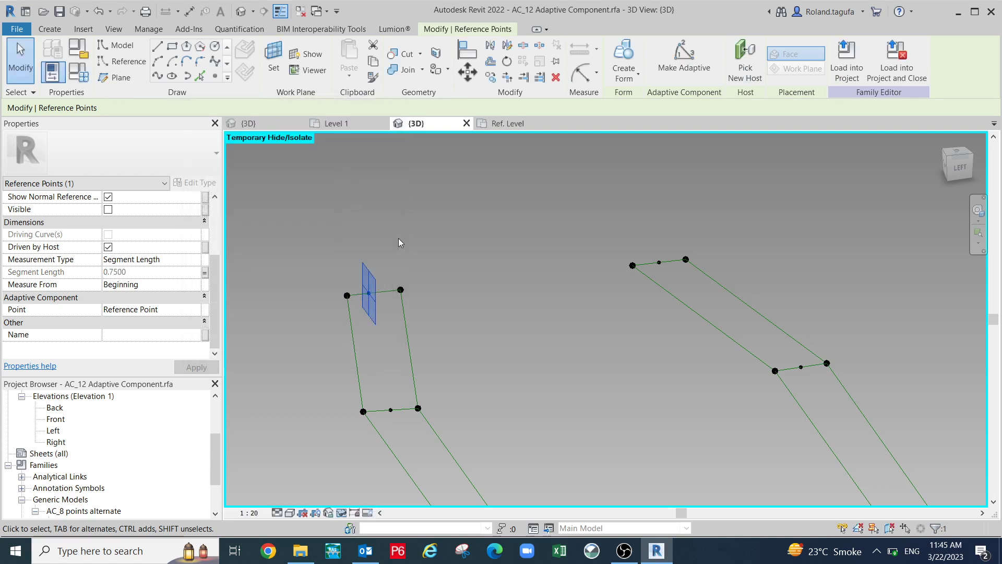
{"action": "scroll", "coordinate": [398, 238], "scroll_direction": "down", "scroll_amount": 5}
{"action": "left_click", "coordinate": [623, 349]}
Dismiss the save reminder without saving the project.
{"action": "middle_click_drag", "start_coordinate": [679, 374], "coordinate": [532, 224], "text": "shift"}
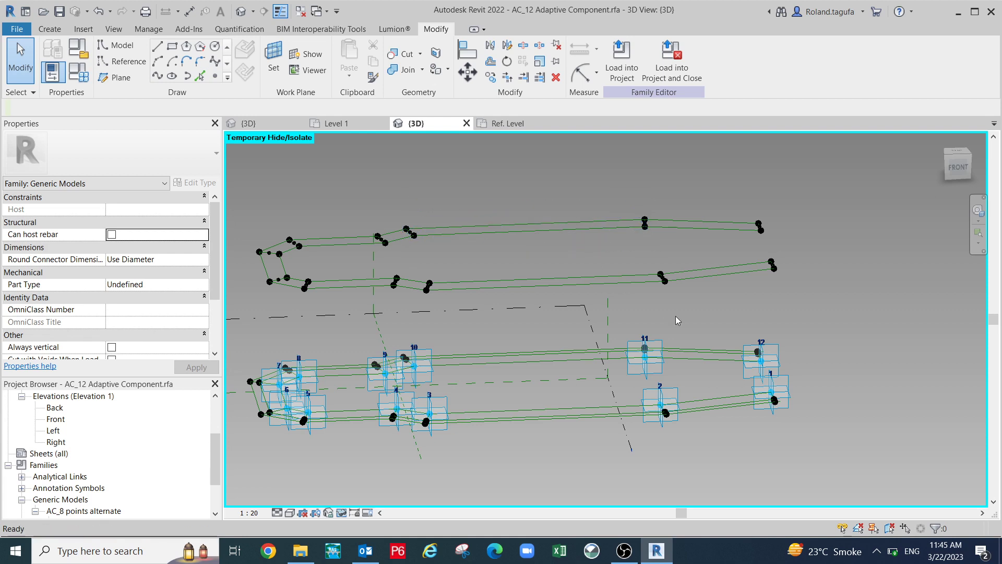
{"action": "scroll", "coordinate": [679, 300], "scroll_direction": "up", "scroll_amount": 2}
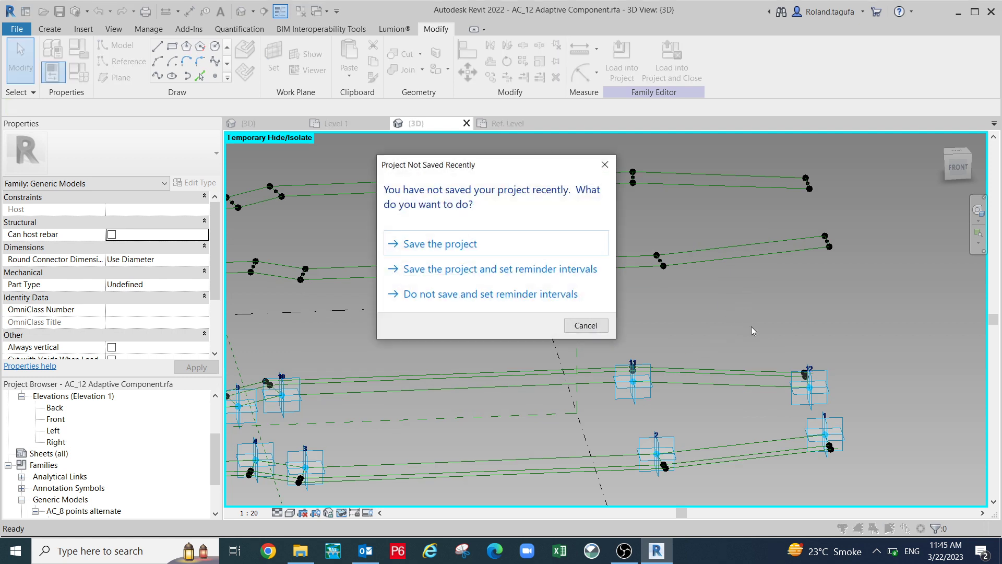
{"action": "left_click", "coordinate": [584, 325]}
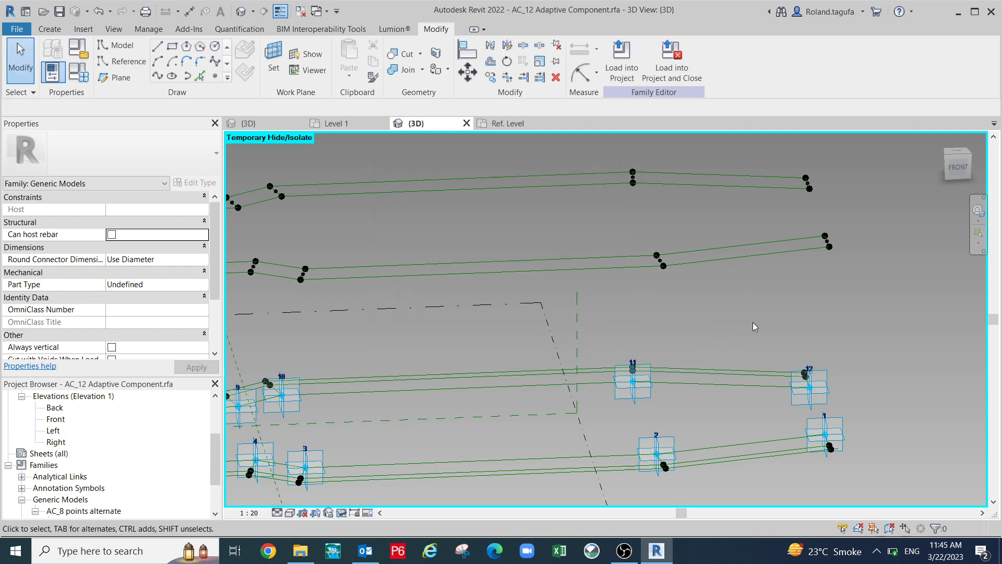
{"action": "middle_click_drag", "start_coordinate": [795, 345], "coordinate": [720, 271], "text": "shift"}
{"action": "scroll", "coordinate": [540, 309], "scroll_direction": "up", "scroll_amount": 3}
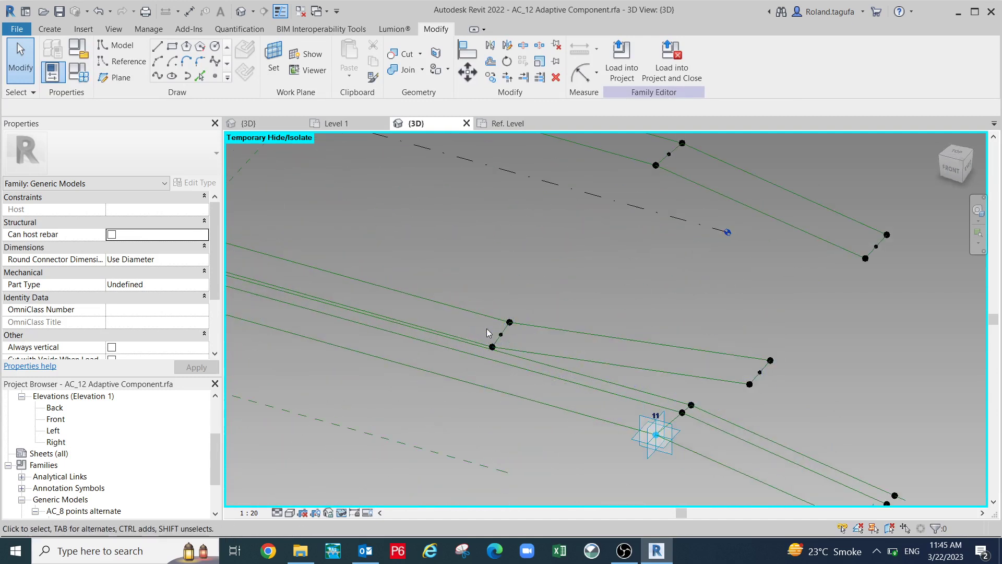
{"action": "scroll", "coordinate": [497, 346], "scroll_direction": "up", "scroll_amount": 2}
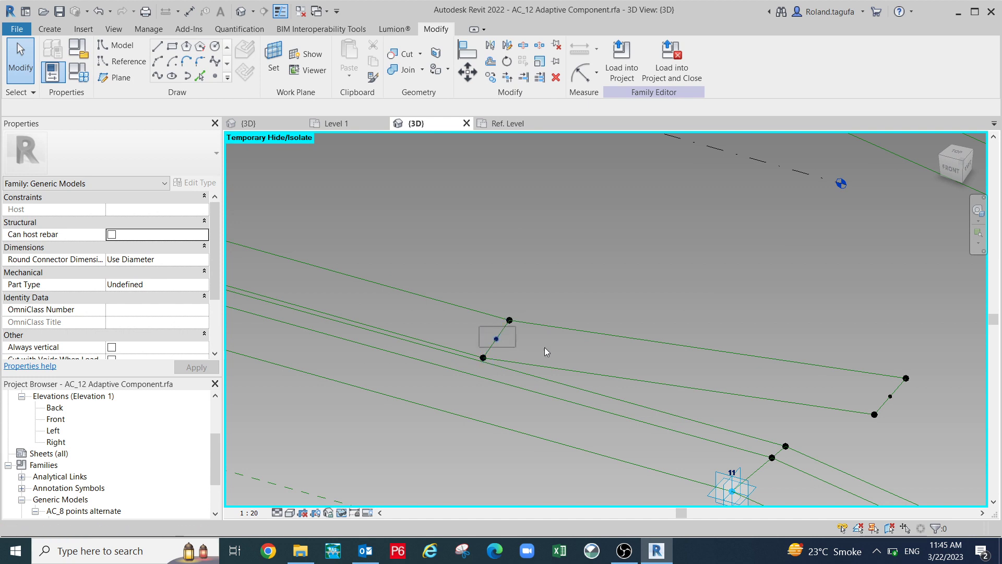
{"action": "middle_click_drag", "start_coordinate": [619, 364], "coordinate": [519, 353]}
{"action": "mouse_move", "coordinate": [772, 374]}
{"action": "left_mouse_down"}
{"action": "mouse_move", "coordinate": [823, 410]}
{"action": "mouse_move", "coordinate": [832, 397]}
{"action": "left_mouse_up"}
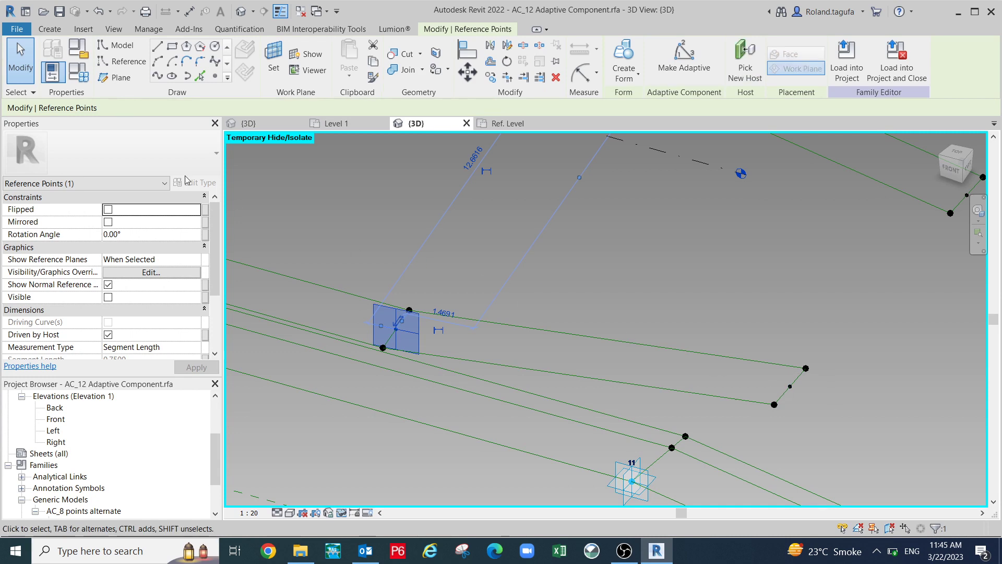
{"action": "left_click", "coordinate": [156, 76]}
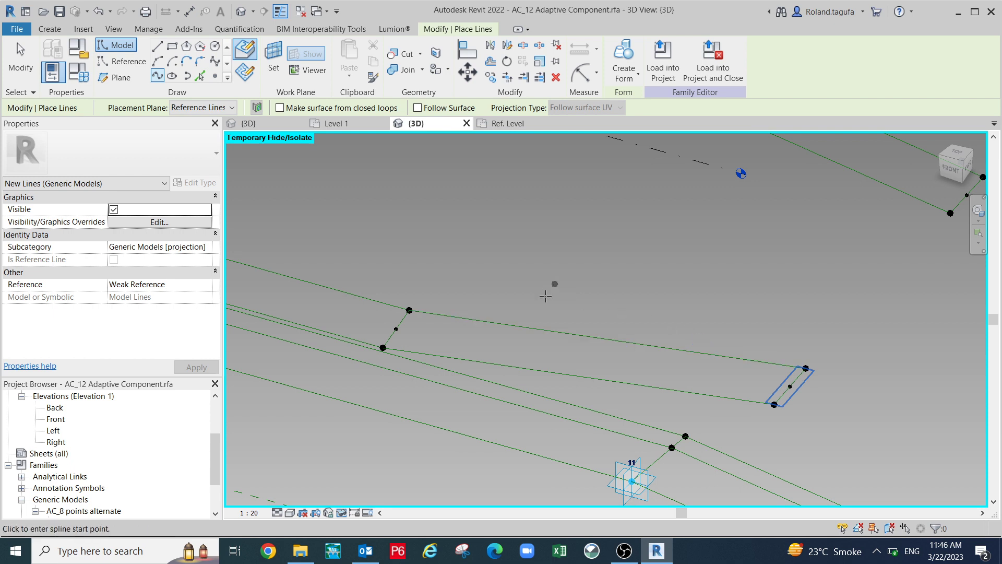
{"action": "key", "text": "Escape"}
{"action": "key", "text": "Escape"}
Connect the reference points on the raised cross-lines above adaptive points 11 and 12 with a spline through points.
{"action": "left_click_drag", "start_coordinate": [383, 318], "coordinate": [422, 338]}
{"action": "left_click_drag", "start_coordinate": [777, 376], "coordinate": [816, 406]}
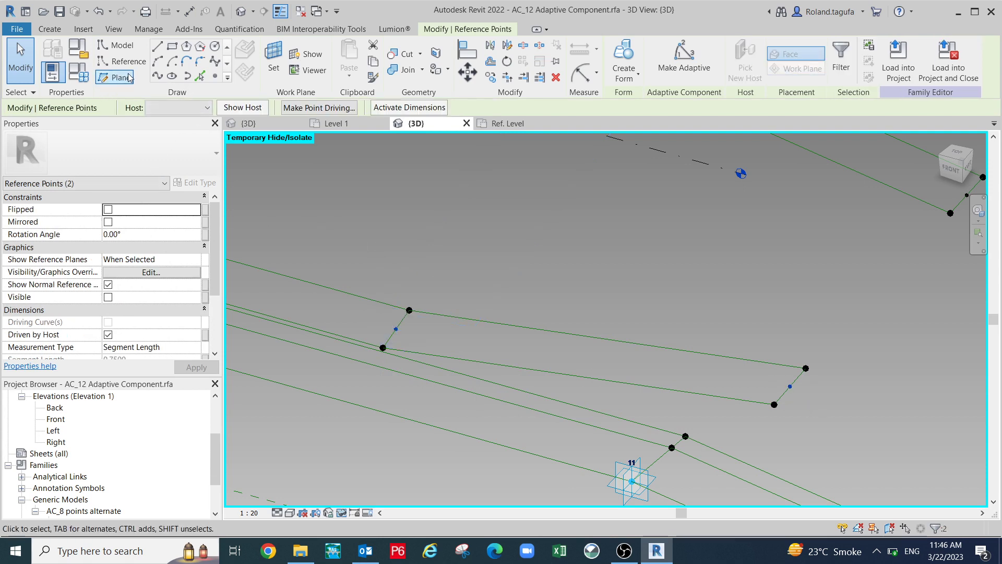
{"action": "left_click", "coordinate": [157, 75]}
Connect the reference points on the raised cross-lines above adaptive points 10 and 11 with a spline through points.
{"action": "middle_click_drag", "start_coordinate": [678, 297], "coordinate": [986, 342]}
{"action": "scroll", "coordinate": [812, 381], "scroll_direction": "down", "scroll_amount": 2}
{"action": "middle_click_drag", "start_coordinate": [614, 393], "coordinate": [599, 364]}
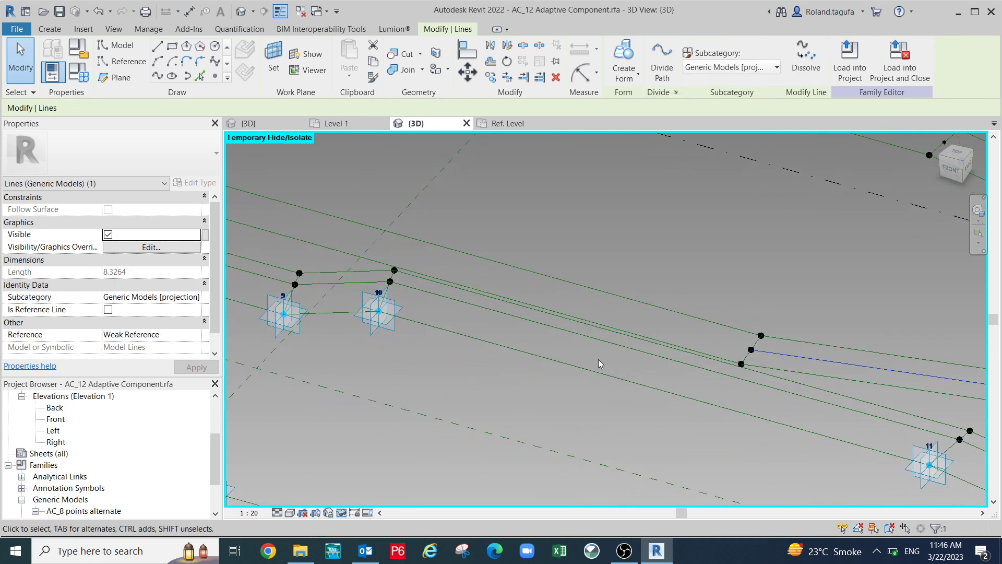
{"action": "middle_click_drag", "start_coordinate": [598, 412], "coordinate": [594, 395], "text": "shift"}
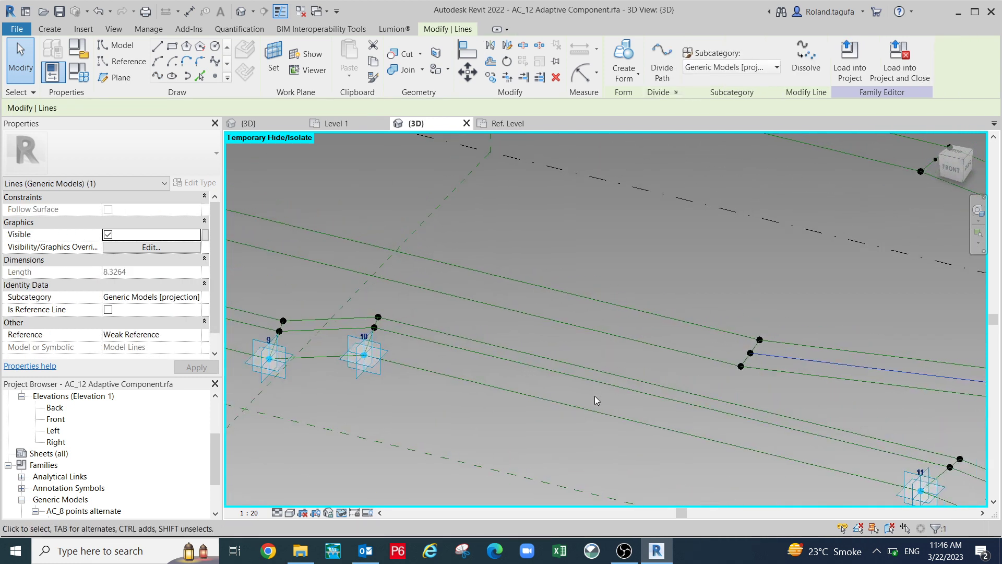
{"action": "middle_click_drag", "start_coordinate": [376, 323], "coordinate": [396, 331]}
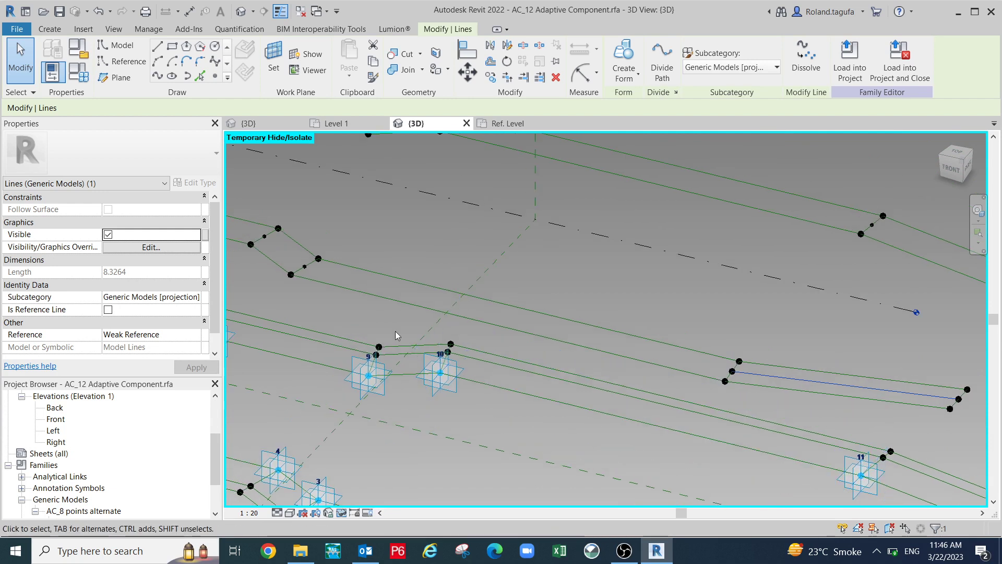
{"action": "left_click", "coordinate": [306, 269]}
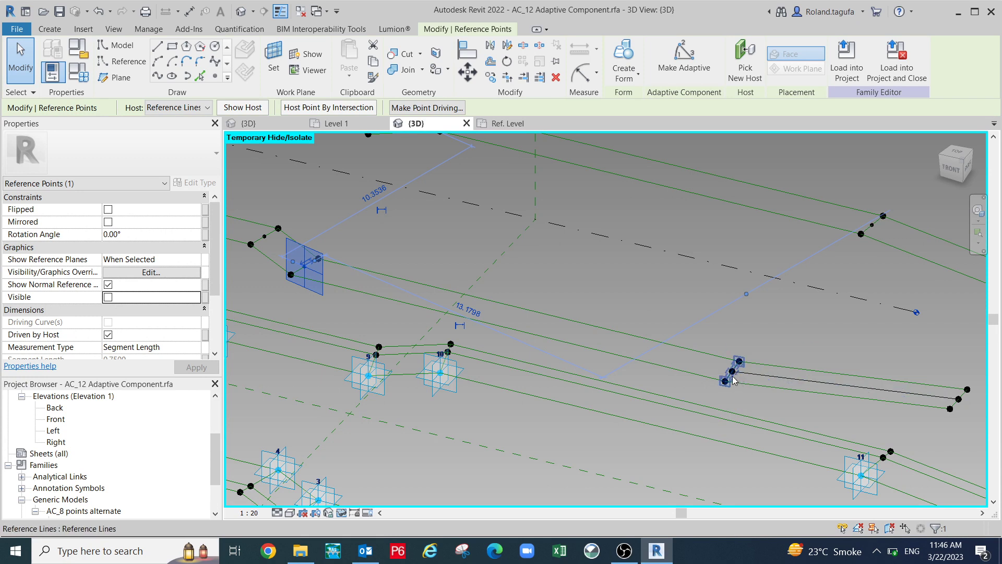
{"action": "key", "text": "Tab"}
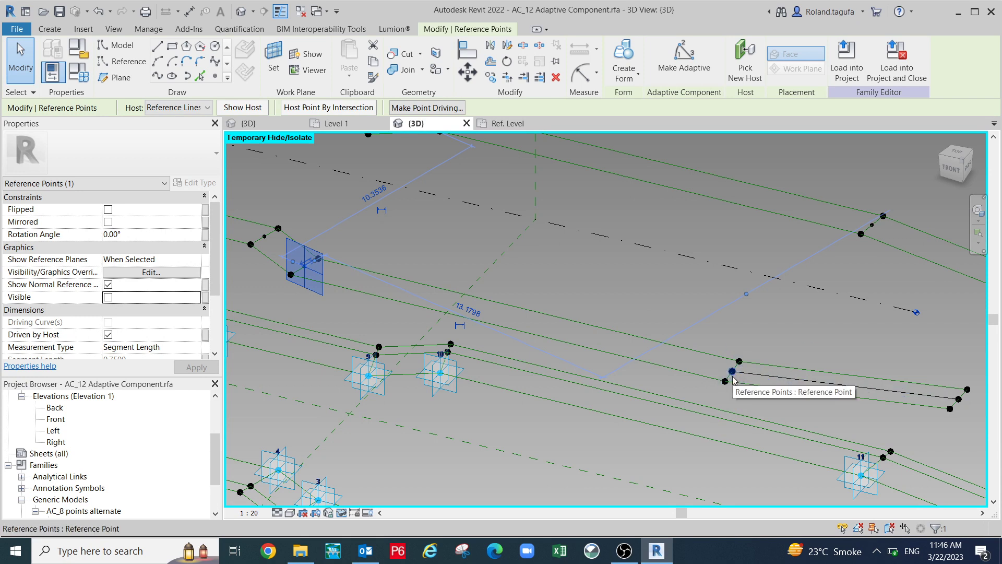
{"action": "left_click", "coordinate": [732, 372], "text": "ctrl"}
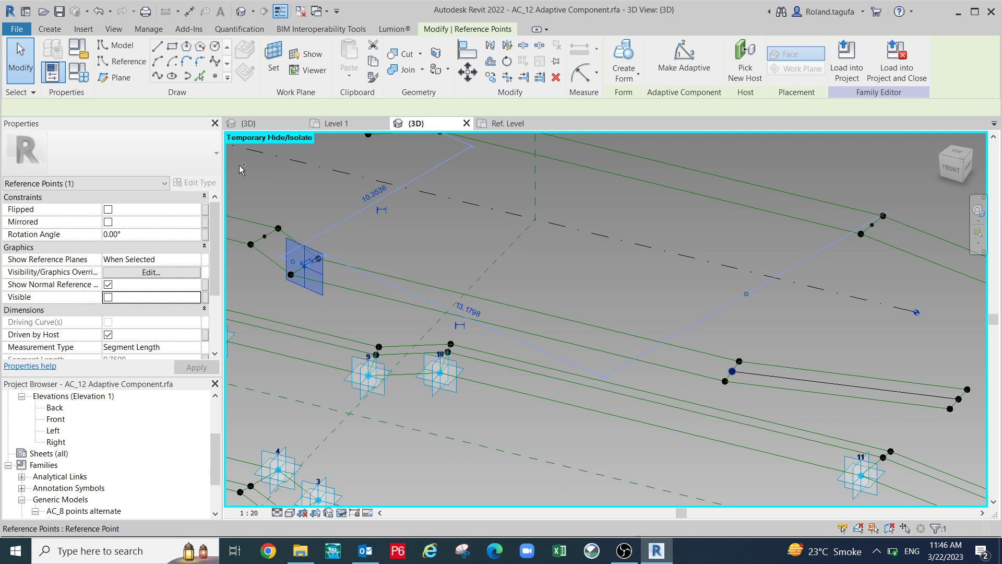
{"action": "left_click", "coordinate": [159, 77]}
Connect the reference points on the raised cross-lines above adaptive points 9 and 10 with a spline through points.
{"action": "middle_click_drag", "start_coordinate": [716, 408], "coordinate": [906, 491]}
{"action": "scroll", "coordinate": [711, 392], "scroll_direction": "up", "scroll_amount": 1}
{"action": "scroll", "coordinate": [430, 323], "scroll_direction": "up", "scroll_amount": 1}
{"action": "middle_click_drag", "start_coordinate": [430, 321], "coordinate": [488, 336]}
{"action": "scroll", "coordinate": [466, 324], "scroll_direction": "up", "scroll_amount": 1}
{"action": "left_click_drag", "start_coordinate": [424, 292], "coordinate": [448, 317]}
{"action": "left_click_drag", "start_coordinate": [505, 348], "coordinate": [527, 377], "text": "ctrl"}
{"action": "left_click", "coordinate": [518, 368], "text": "ctrl"}
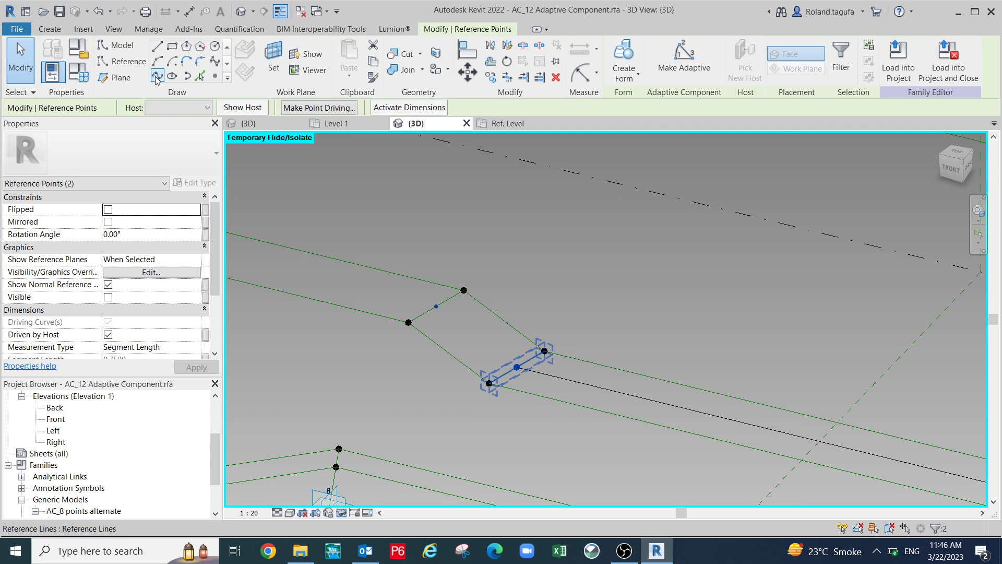
Connect the reference points on the raised cross-lines above adaptive points 8 and 9 with a spline through points.
{"action": "scroll", "coordinate": [694, 324], "scroll_direction": "down", "scroll_amount": 1}
{"action": "middle_click_drag", "start_coordinate": [674, 328], "coordinate": [881, 360]}
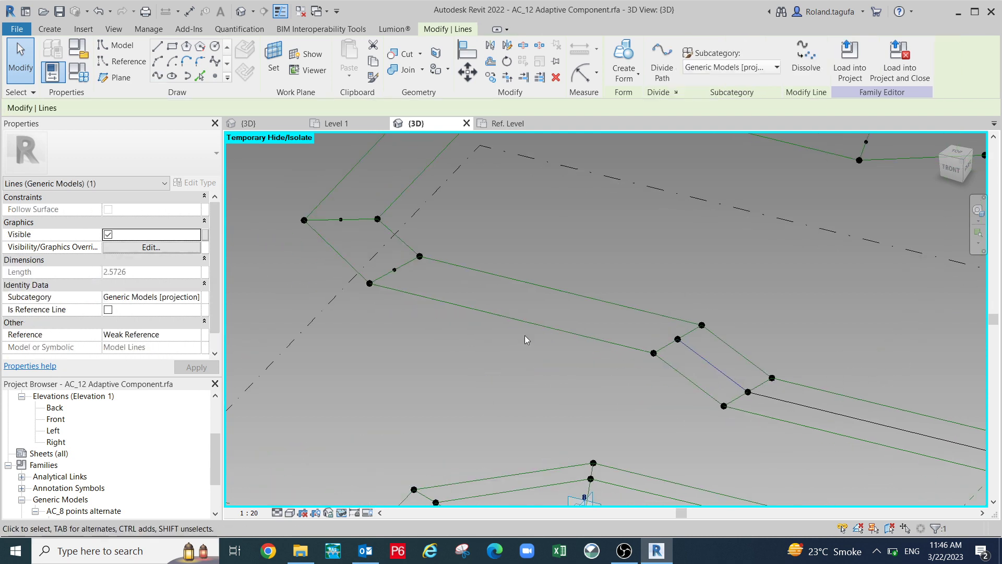
{"action": "key", "text": "Escape"}
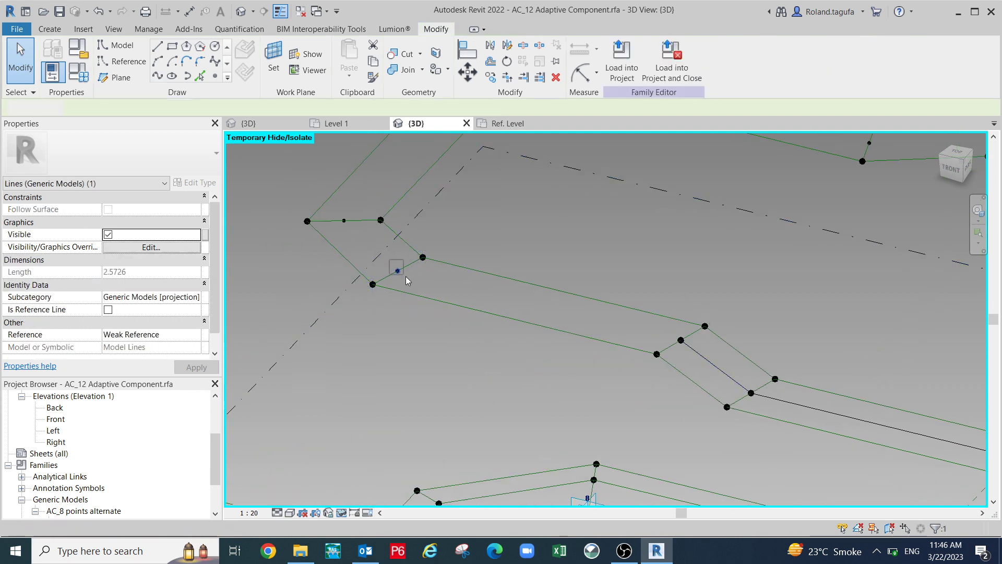
{"action": "left_click", "coordinate": [412, 280]}
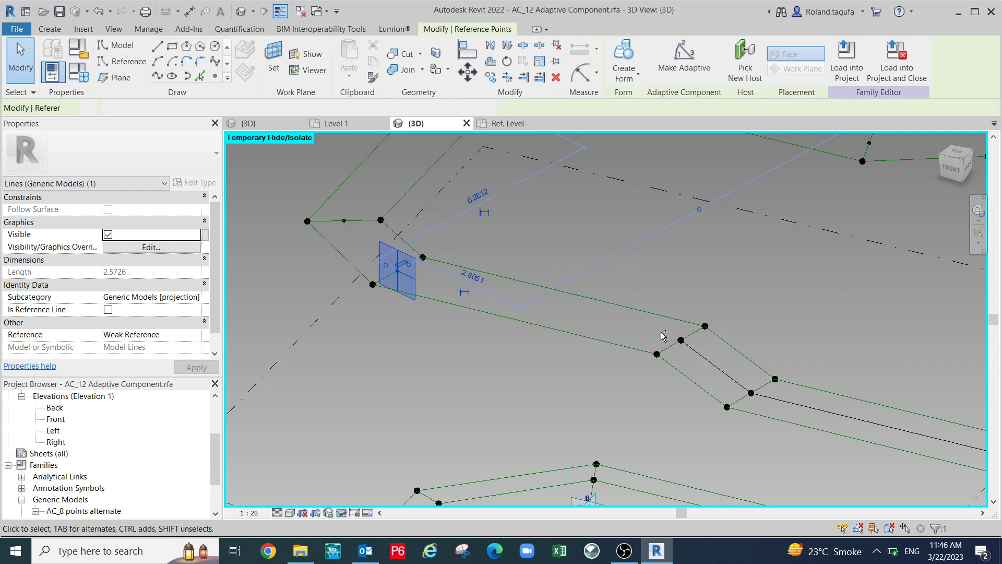
{"action": "left_click", "coordinate": [681, 339], "text": "ctrl"}
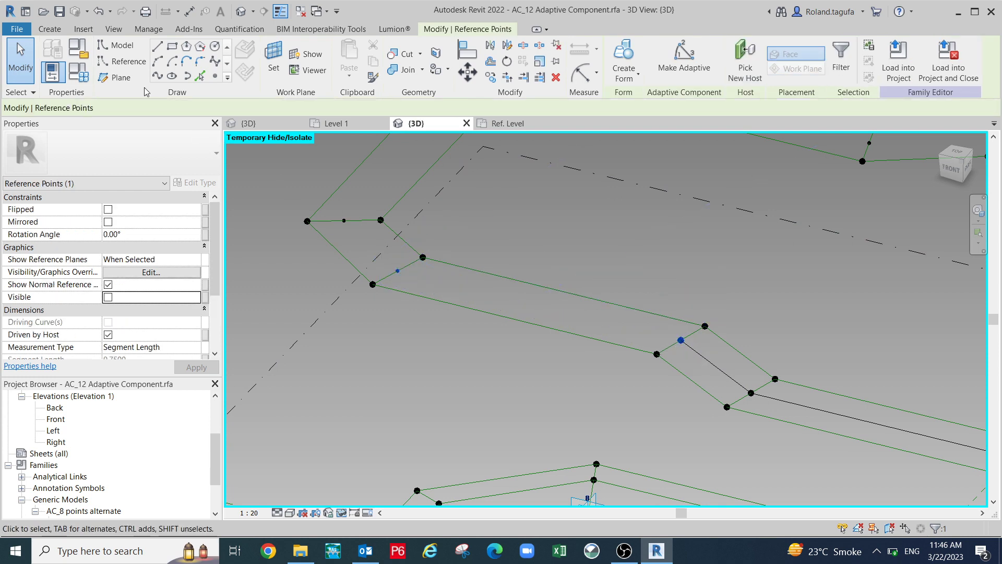
{"action": "left_click", "coordinate": [157, 76]}
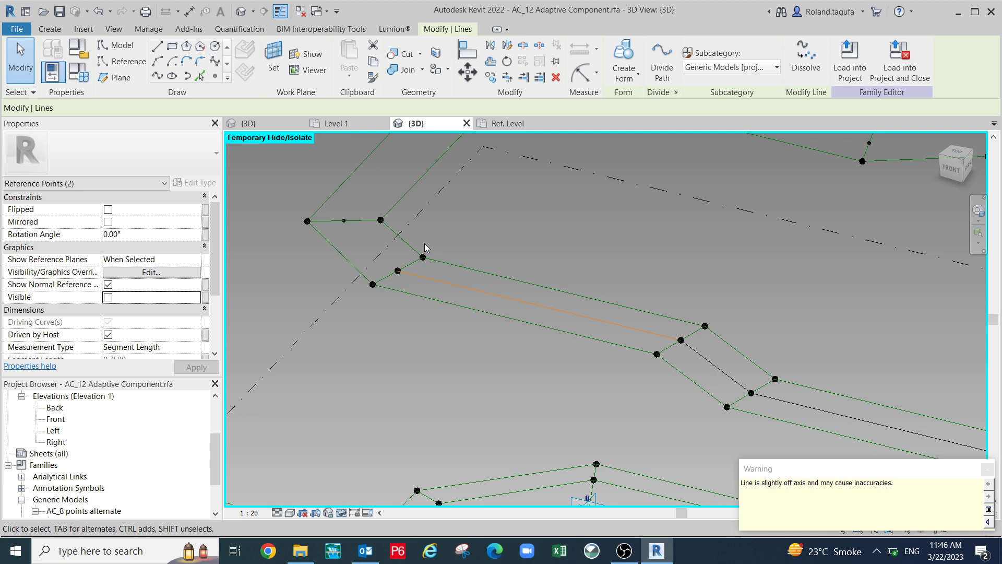
Connect the reference points on the raised cross-lines above adaptive points 7 and 8 with a spline through points.
{"action": "left_click", "coordinate": [346, 221]}
{"action": "left_click", "coordinate": [399, 271]}
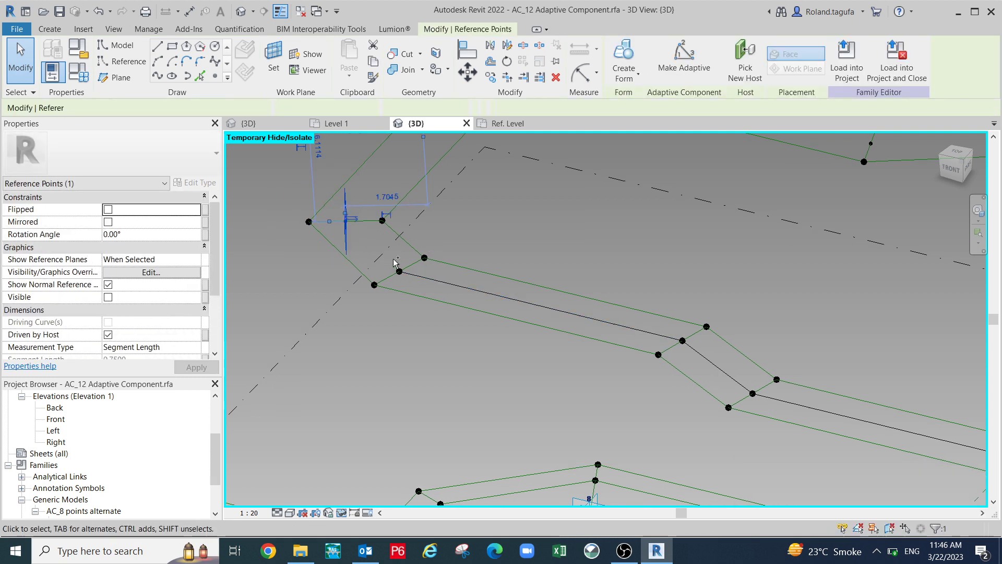
{"action": "left_click", "coordinate": [157, 76]}
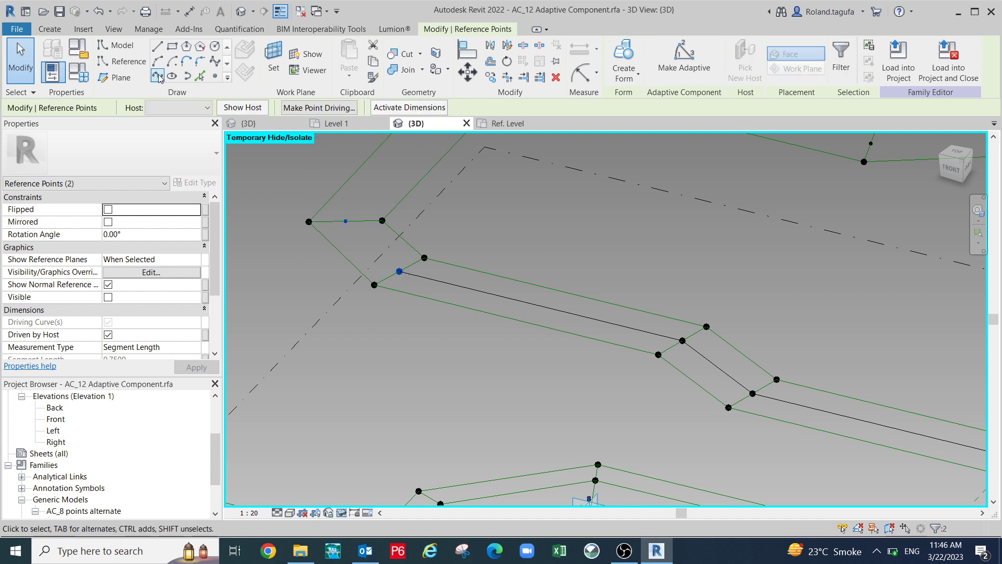
{"action": "scroll", "coordinate": [452, 316], "scroll_direction": "down", "scroll_amount": 1}
{"action": "middle_click_drag", "start_coordinate": [452, 320], "coordinate": [550, 412], "text": "shift"}
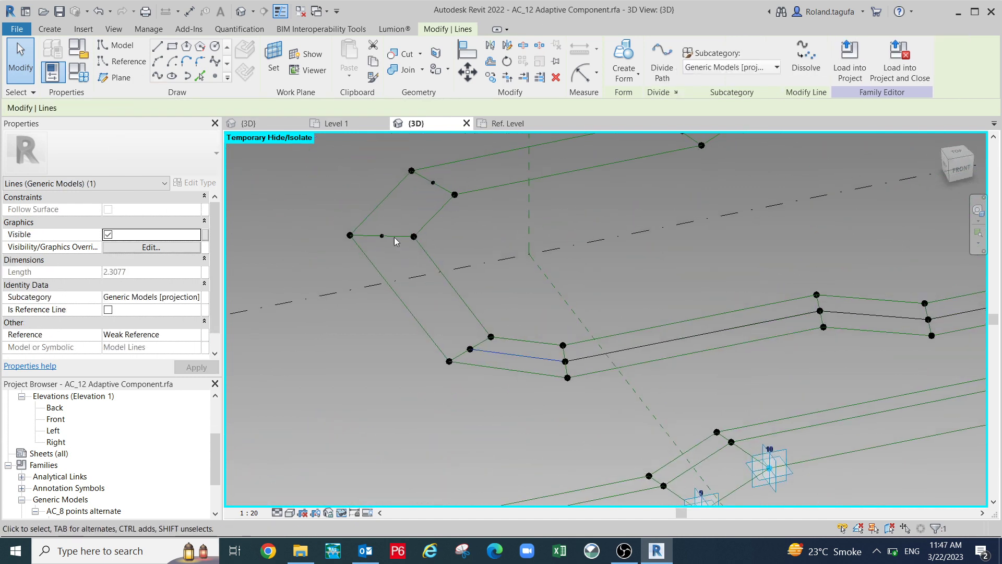
{"action": "left_click", "coordinate": [376, 218]}
{"action": "left_click", "coordinate": [382, 236]}
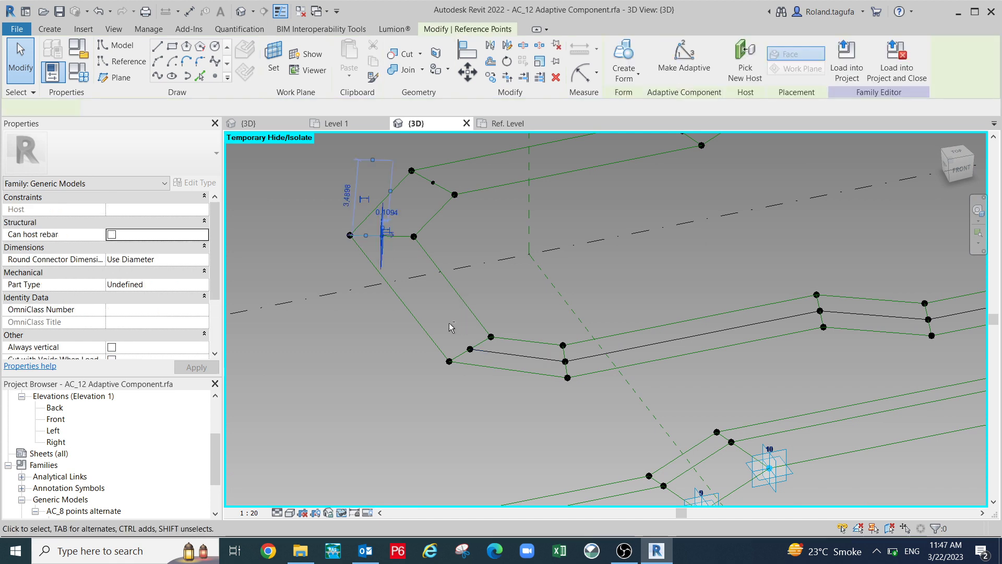
{"action": "left_click", "coordinate": [157, 75]}
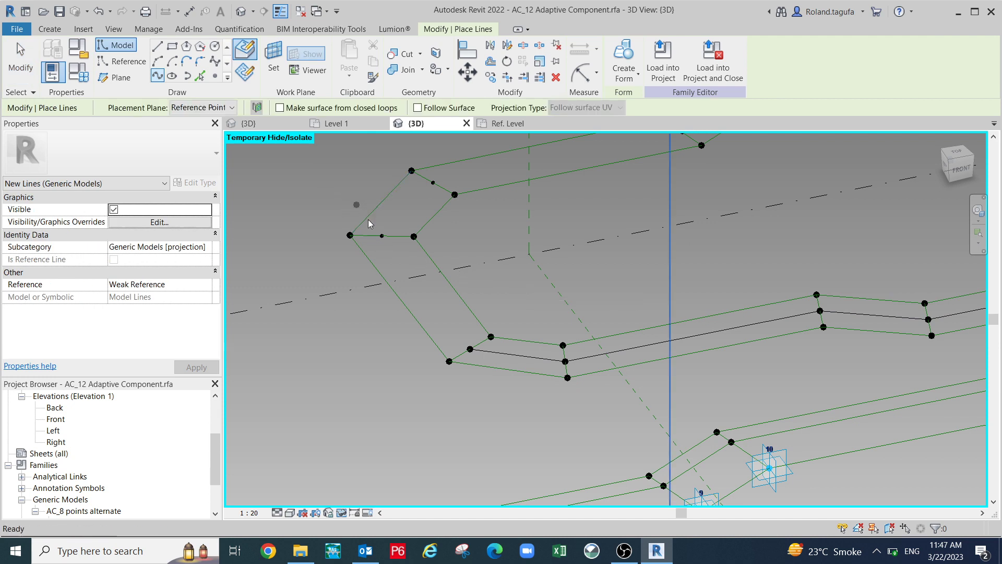
{"action": "key", "text": "Escape"}
Connect the reference points on the raised cross-lines above adaptive points 6 and 7 with a spline through points.
{"action": "left_click", "coordinate": [384, 236]}
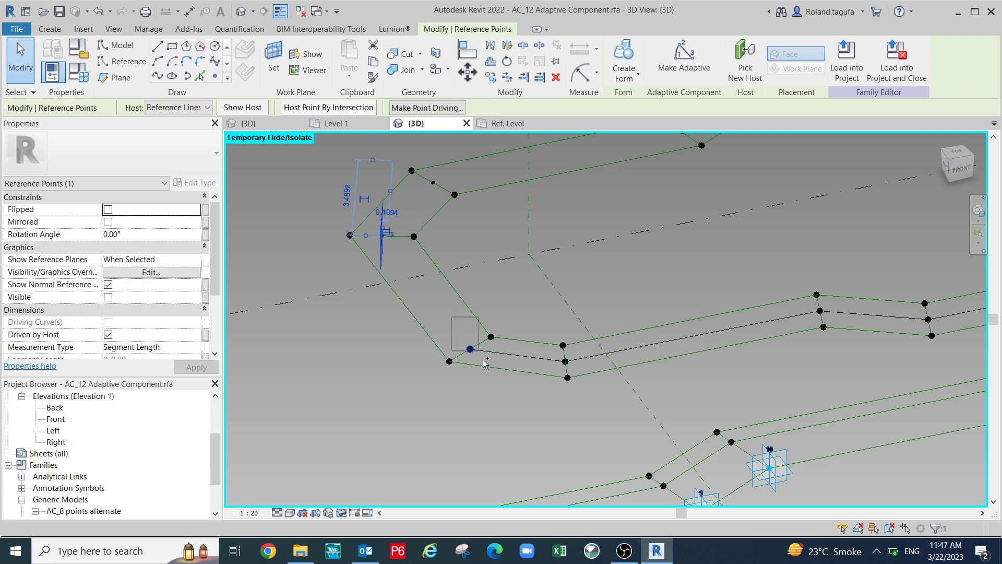
{"action": "left_click", "coordinate": [470, 348], "text": "ctrl"}
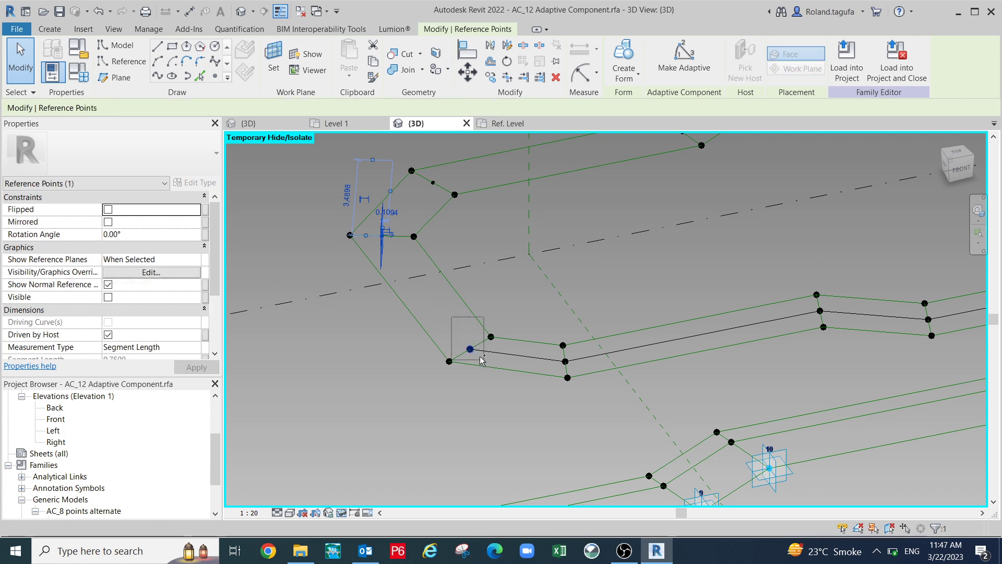
Join the next two consecutive pairs of midpoint reference points along the upper loop with splines through points.
{"action": "left_click", "coordinate": [159, 78]}
{"action": "scroll", "coordinate": [519, 275], "scroll_direction": "down", "scroll_amount": 1}
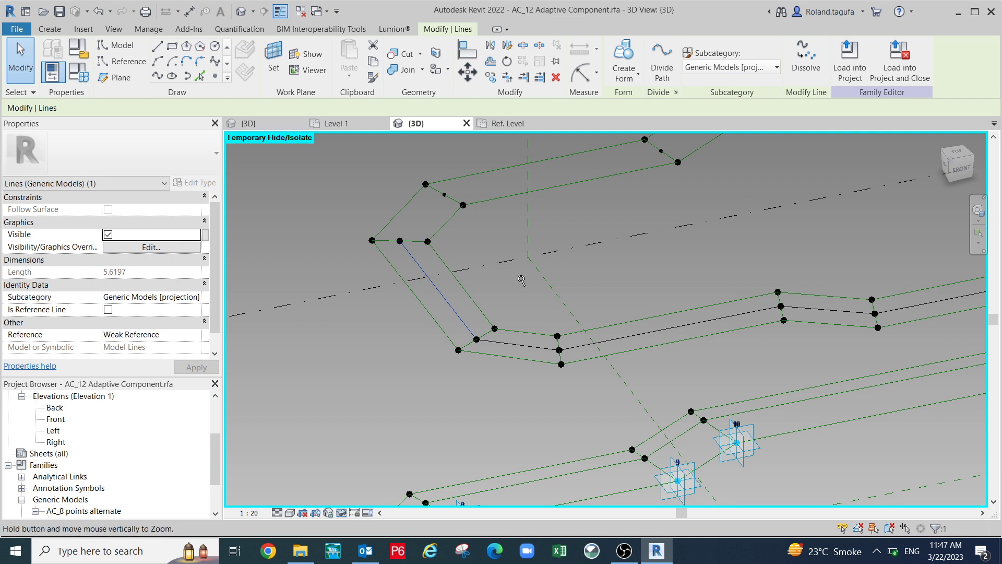
{"action": "scroll", "coordinate": [522, 281], "scroll_direction": "down", "scroll_amount": 1}
{"action": "middle_click_drag", "start_coordinate": [546, 298], "coordinate": [359, 206], "text": "shift"}
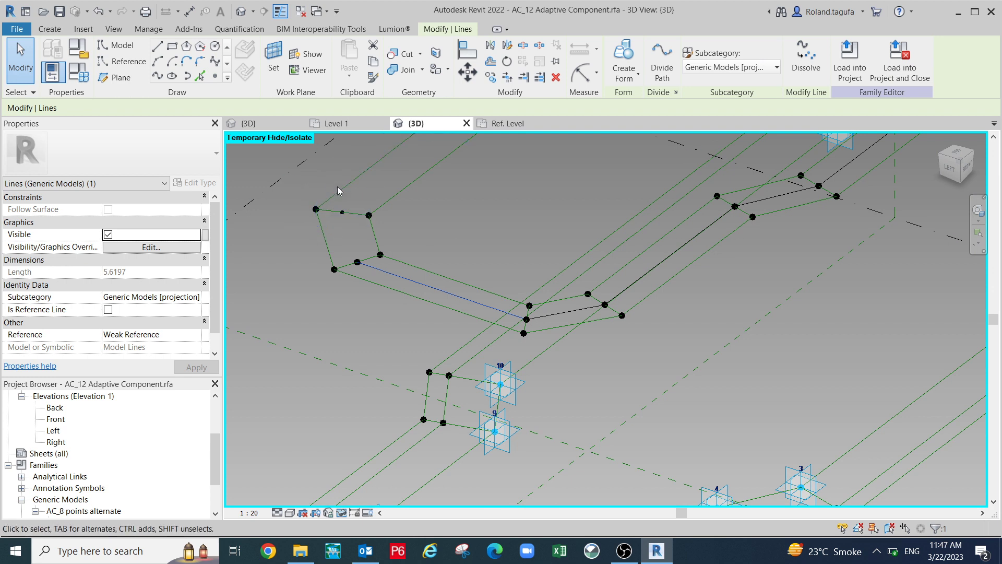
{"action": "scroll", "coordinate": [342, 209], "scroll_direction": "up", "scroll_amount": 2}
{"action": "left_click", "coordinate": [342, 216]}
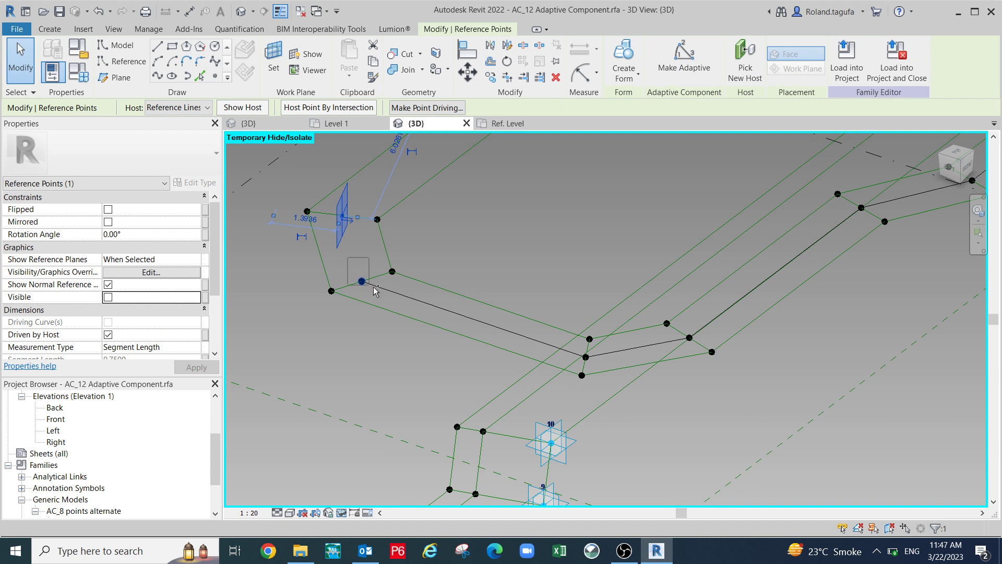
{"action": "left_click", "coordinate": [362, 281], "text": "ctrl"}
{"action": "left_click", "coordinate": [157, 77]}
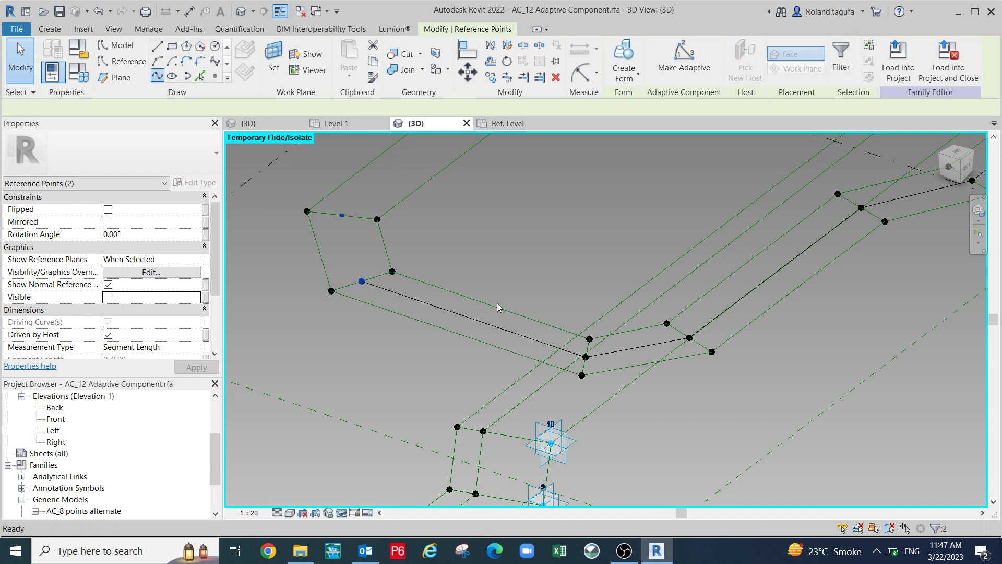
{"action": "scroll", "coordinate": [497, 294], "scroll_direction": "down", "scroll_amount": 1}
{"action": "middle_click_drag", "start_coordinate": [572, 317], "coordinate": [434, 262], "text": "shift"}
{"action": "middle_click_drag", "start_coordinate": [479, 300], "coordinate": [588, 390]}
{"action": "middle_click_drag", "start_coordinate": [416, 289], "coordinate": [517, 344]}
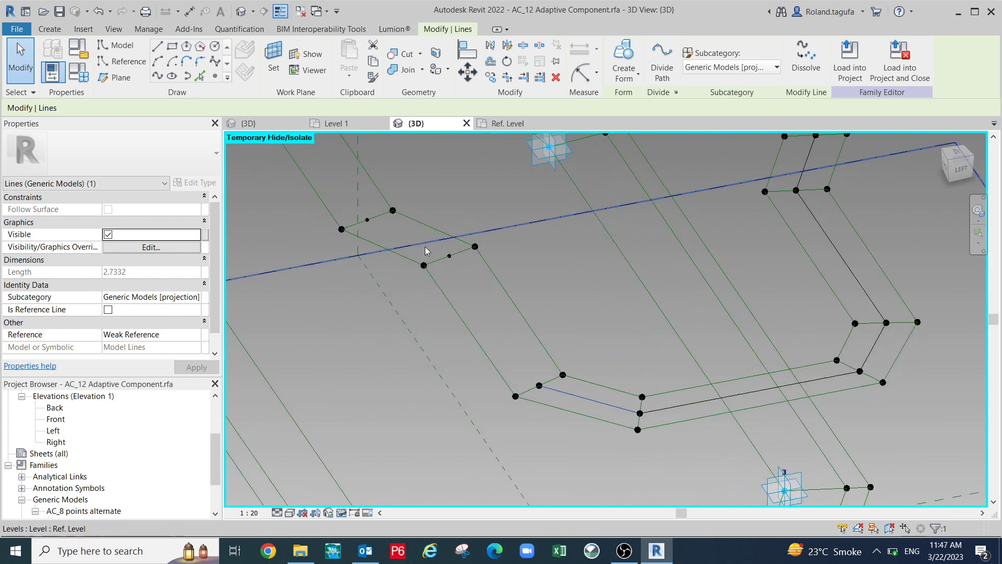
{"action": "left_click", "coordinate": [456, 269]}
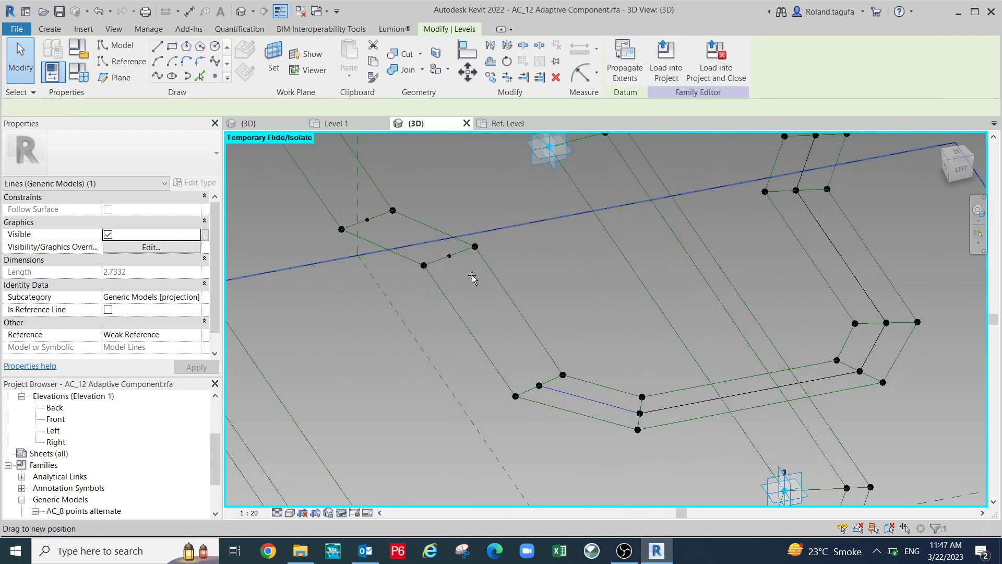
{"action": "left_click_drag", "start_coordinate": [451, 248], "coordinate": [458, 245]}
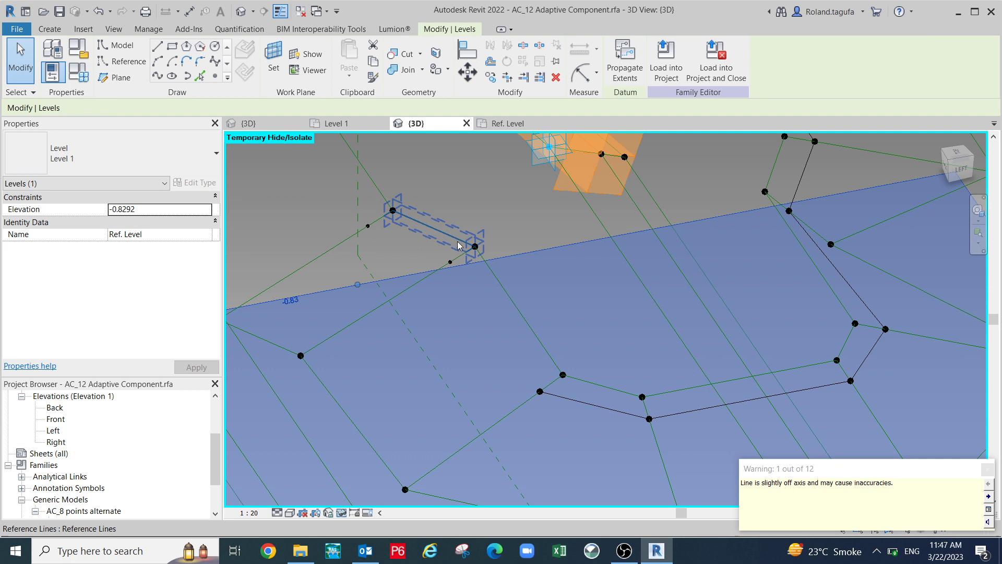
{"action": "key", "text": "Escape"}
{"action": "scroll", "coordinate": [462, 243], "scroll_direction": "down", "scroll_amount": 2}
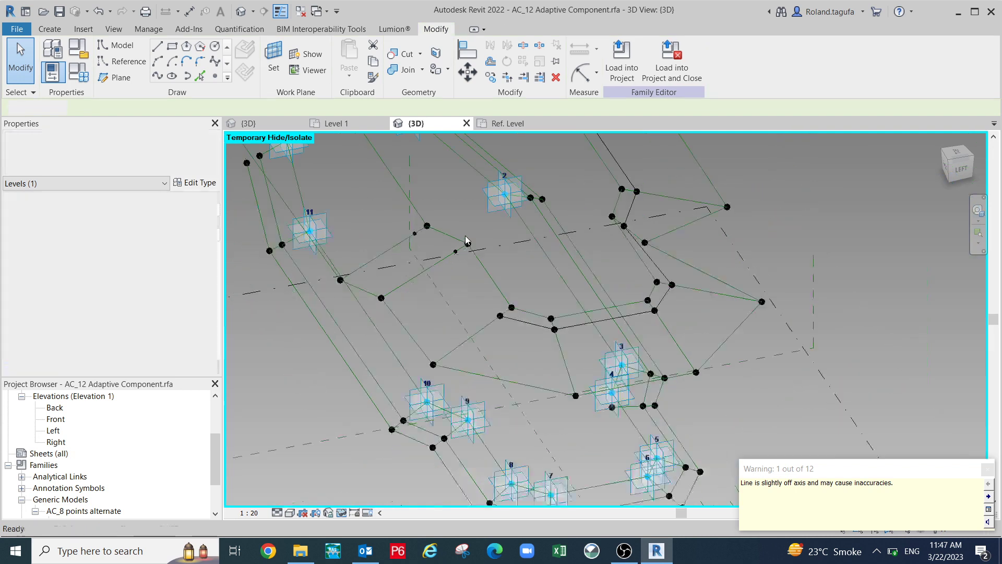
{"action": "middle_click_drag", "start_coordinate": [475, 259], "coordinate": [464, 272]}
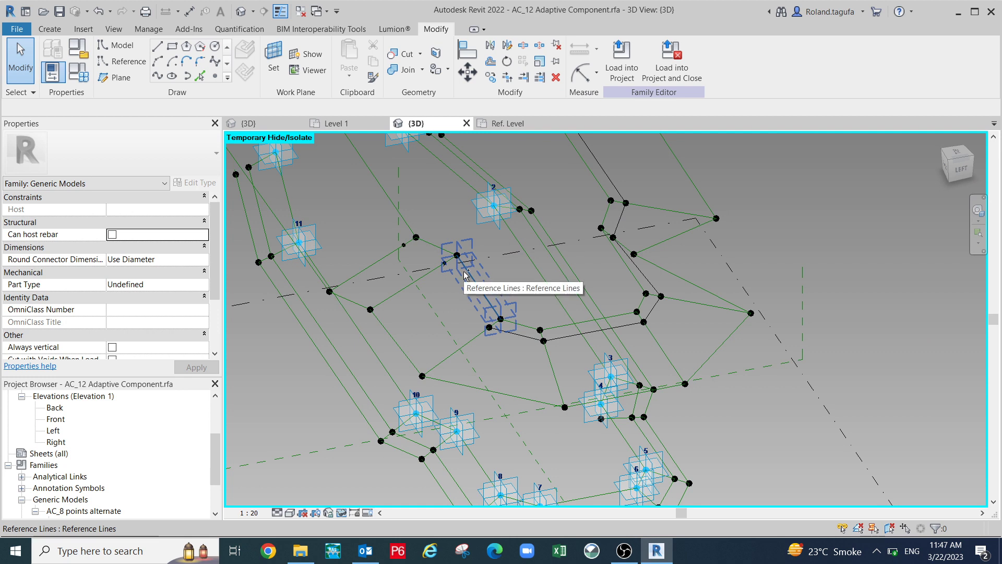
Draw a spline through the two midpoint reference points of the upper loop's segment leading up to the short jog.
{"action": "scroll", "coordinate": [463, 272], "scroll_direction": "up", "scroll_amount": 3}
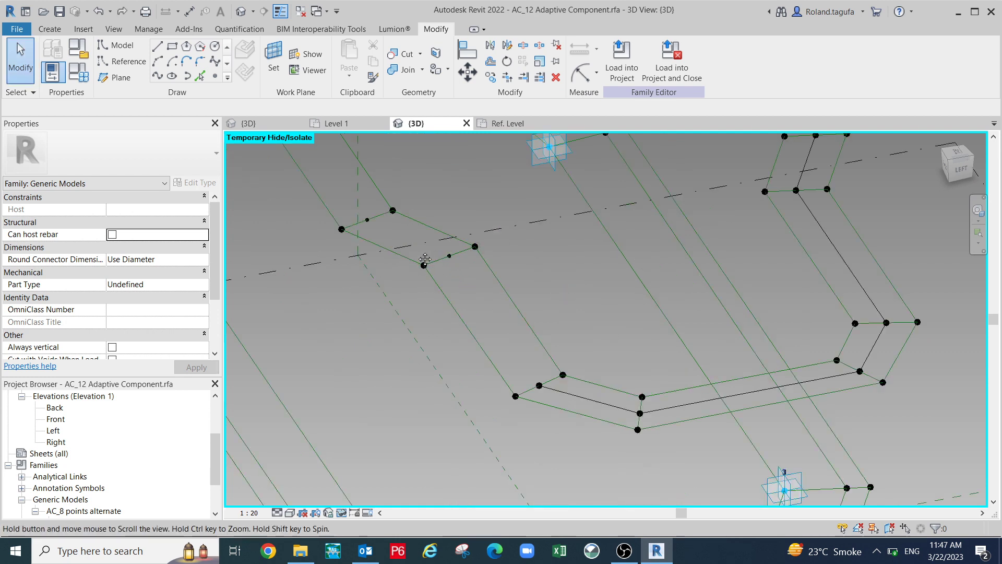
{"action": "scroll", "coordinate": [444, 250], "scroll_direction": "up", "scroll_amount": 1}
{"action": "scroll", "coordinate": [444, 250], "scroll_direction": "up", "scroll_amount": 1}
{"action": "left_click", "coordinate": [456, 277]}
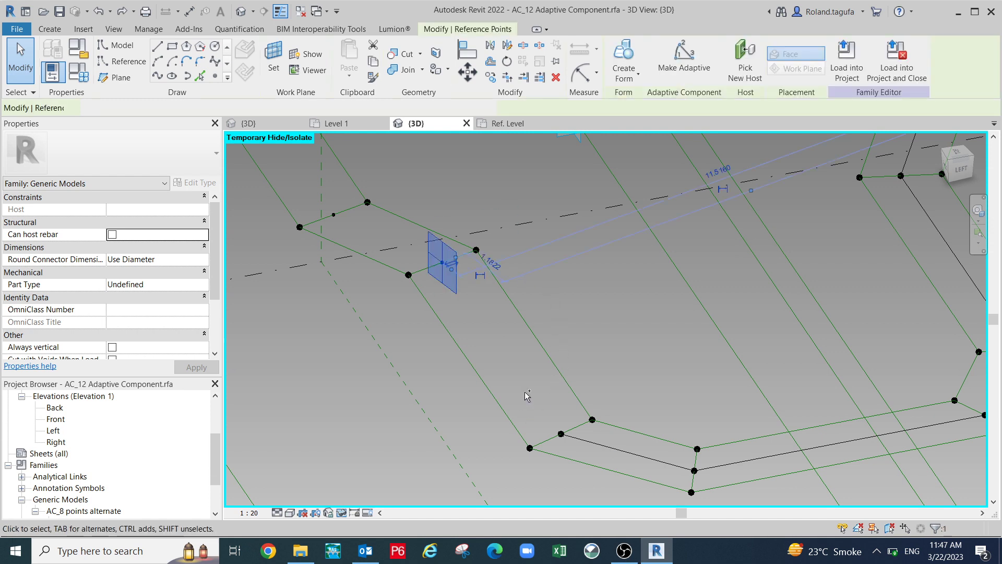
{"action": "left_click_drag", "start_coordinate": [579, 443], "coordinate": [585, 439]}
{"action": "left_click", "coordinate": [512, 349]}
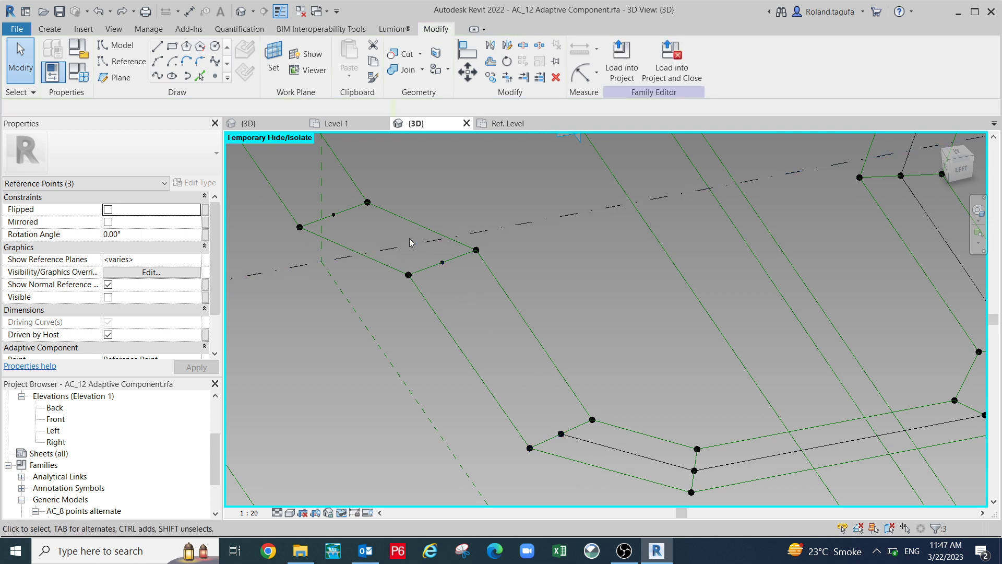
{"action": "left_click_drag", "start_coordinate": [460, 279], "coordinate": [460, 279]}
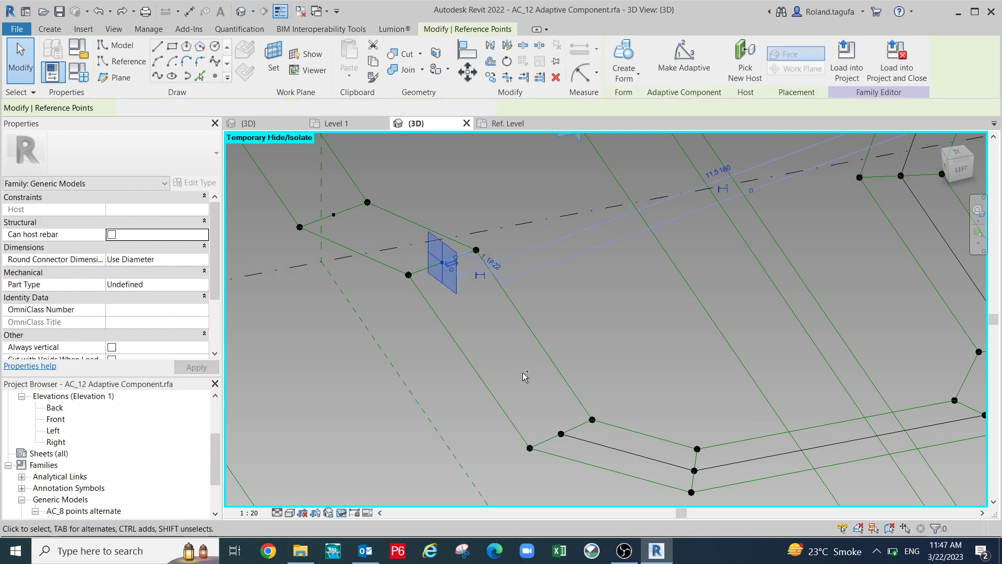
{"action": "left_click_drag", "start_coordinate": [525, 378], "coordinate": [576, 439]}
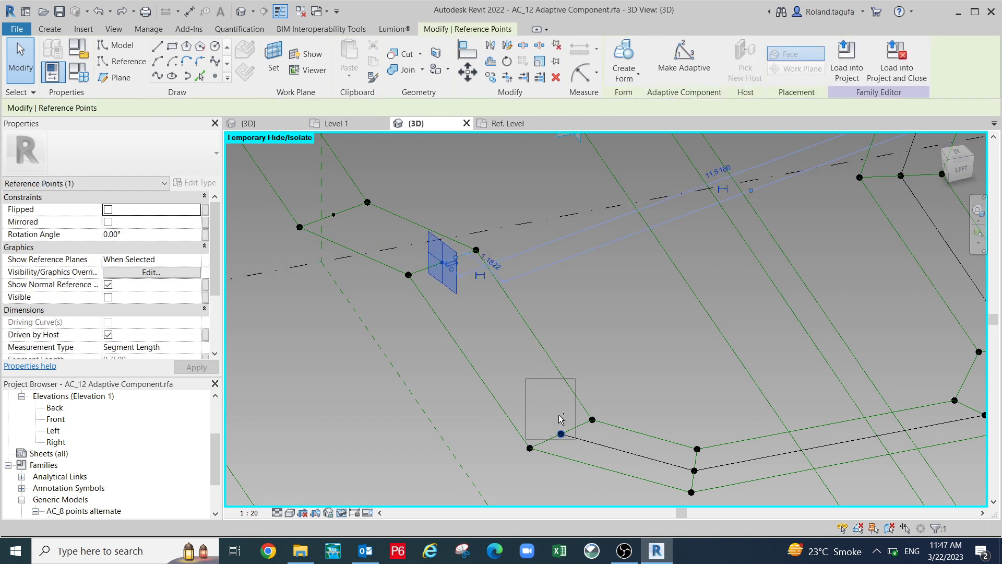
{"action": "left_click", "coordinate": [450, 282], "text": "ctrl"}
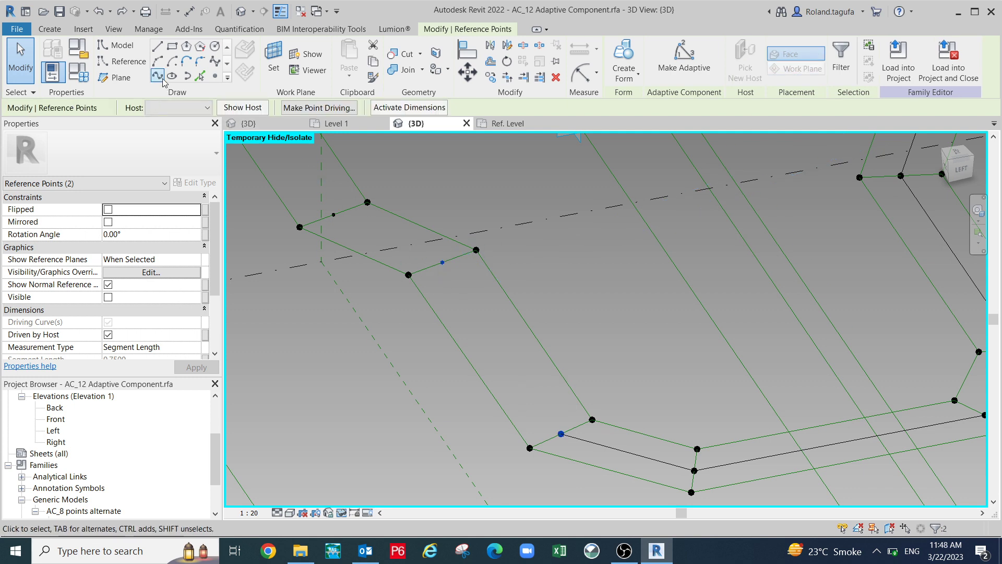
Draw a spline through the midpoint reference points at both ends of the upper loop's short jog segment.
{"action": "middle_click_drag", "start_coordinate": [580, 328], "coordinate": [657, 388]}
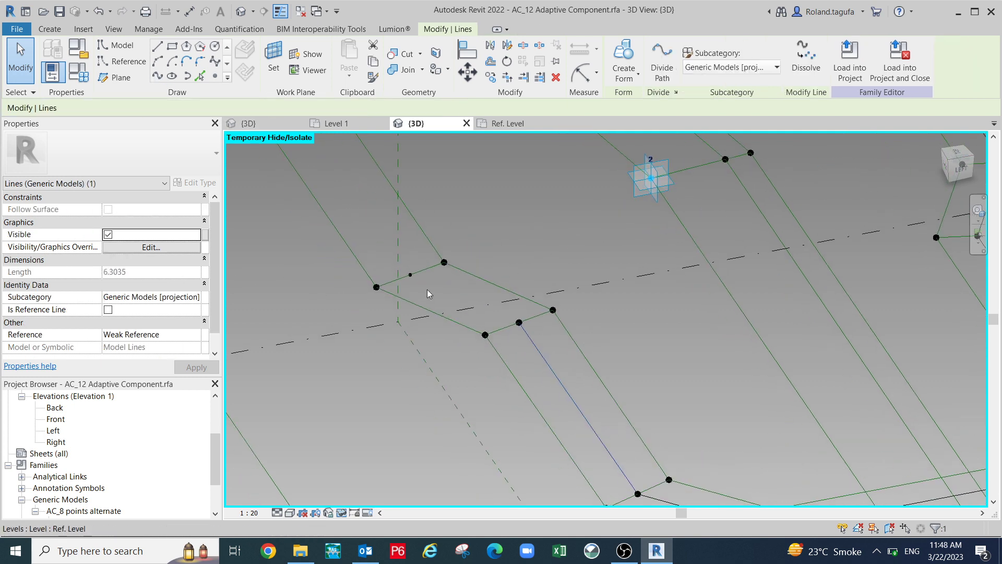
{"action": "scroll", "coordinate": [420, 268], "scroll_direction": "up", "scroll_amount": 1}
{"action": "left_click_drag", "start_coordinate": [406, 250], "coordinate": [422, 287]}
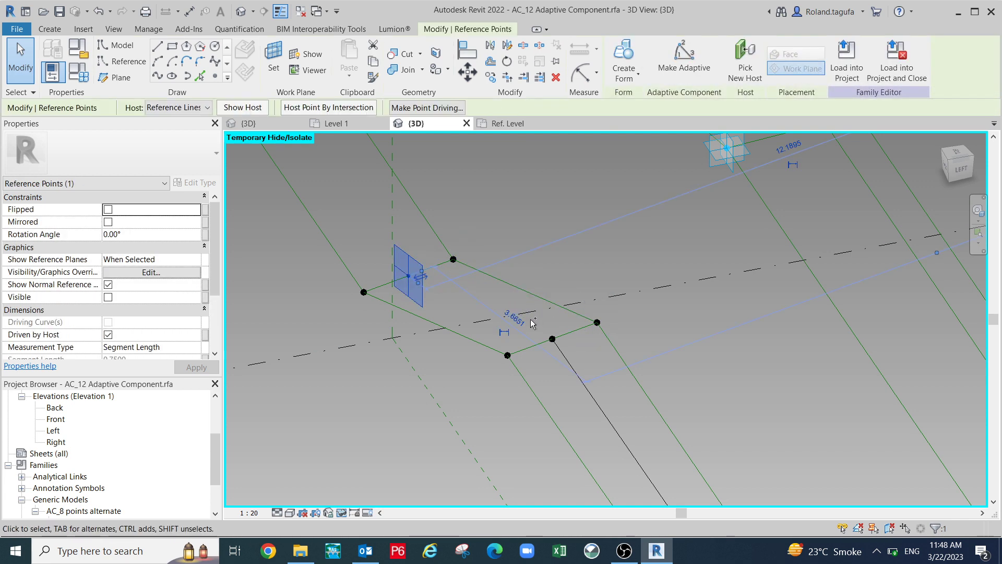
{"action": "left_click", "coordinate": [552, 339], "text": "ctrl"}
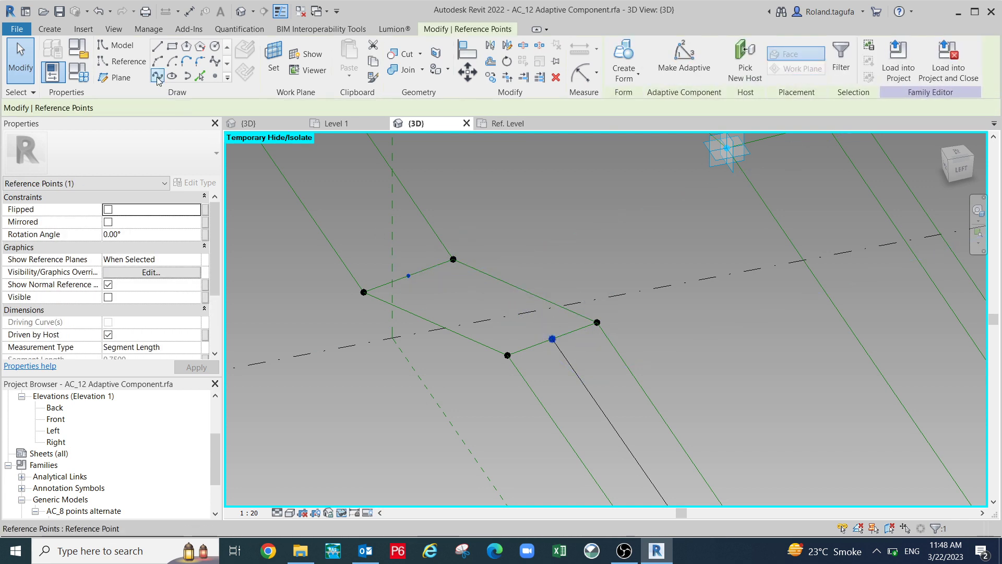
{"action": "scroll", "coordinate": [613, 270], "scroll_direction": "down", "scroll_amount": 1}
{"action": "middle_click_drag", "start_coordinate": [656, 323], "coordinate": [724, 443]}
{"action": "scroll", "coordinate": [633, 361], "scroll_direction": "down", "scroll_amount": 1}
{"action": "scroll", "coordinate": [625, 339], "scroll_direction": "down", "scroll_amount": 2}
{"action": "middle_click_drag", "start_coordinate": [609, 315], "coordinate": [638, 389]}
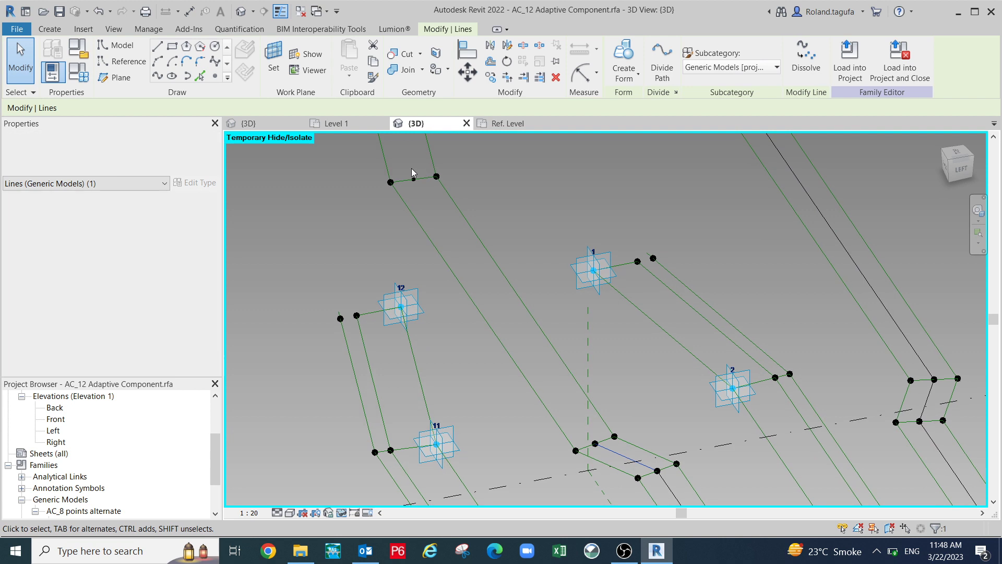
{"action": "left_click_drag", "start_coordinate": [408, 174], "coordinate": [422, 193]}
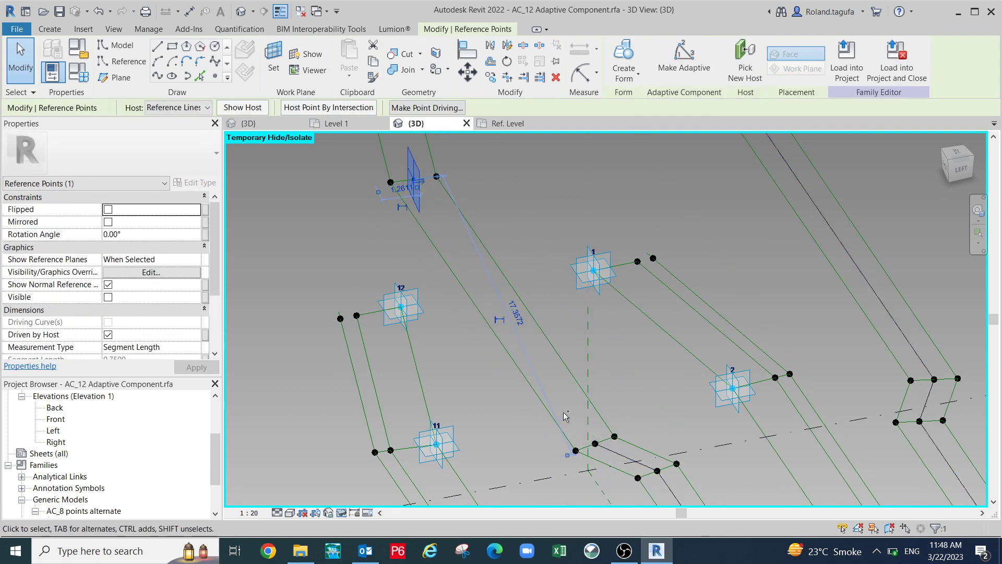
{"action": "left_click_drag", "start_coordinate": [571, 413], "coordinate": [608, 450], "text": "ctrl"}
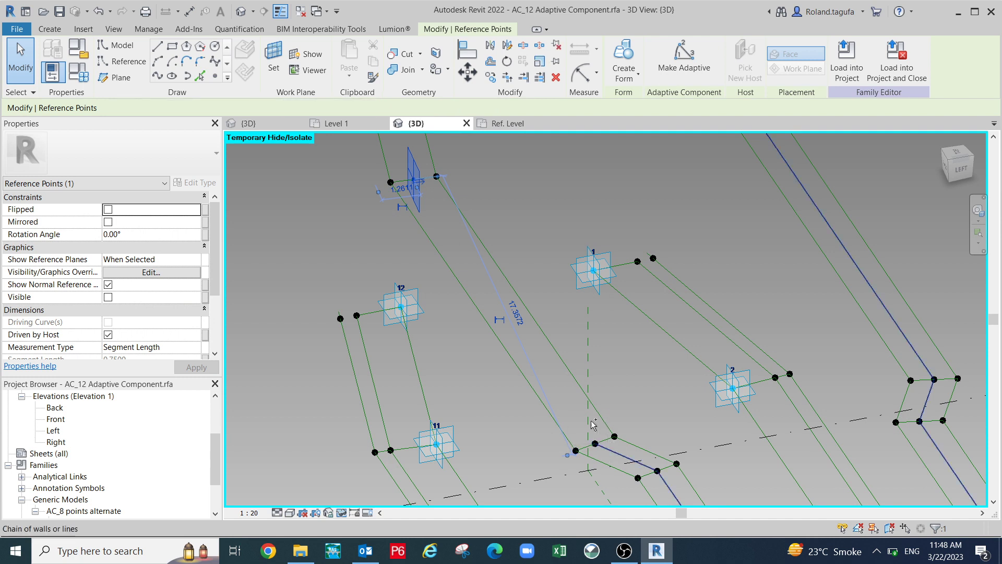
Dismiss the low-battery notice and clear the current reference point selection.
{"action": "scroll", "coordinate": [585, 442], "scroll_direction": "up", "scroll_amount": 4}
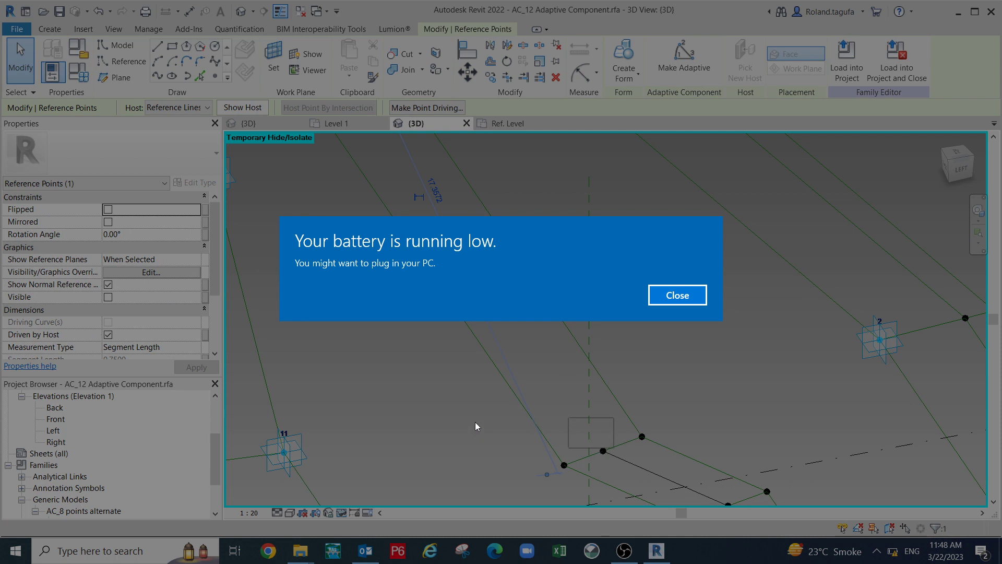
{"action": "left_click", "coordinate": [668, 297]}
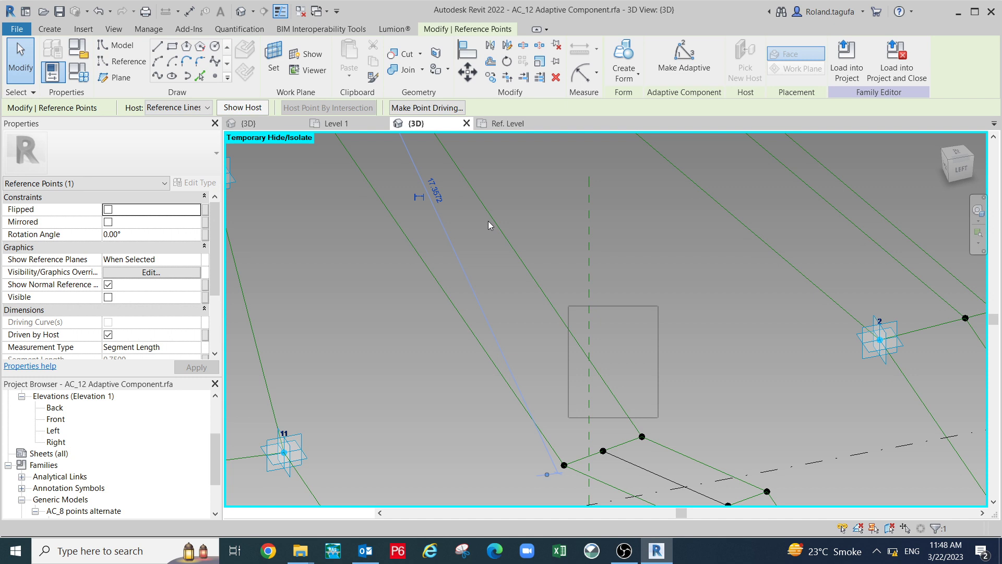
{"action": "scroll", "coordinate": [702, 348], "scroll_direction": "down", "scroll_amount": 2}
{"action": "key", "text": "Escape"}
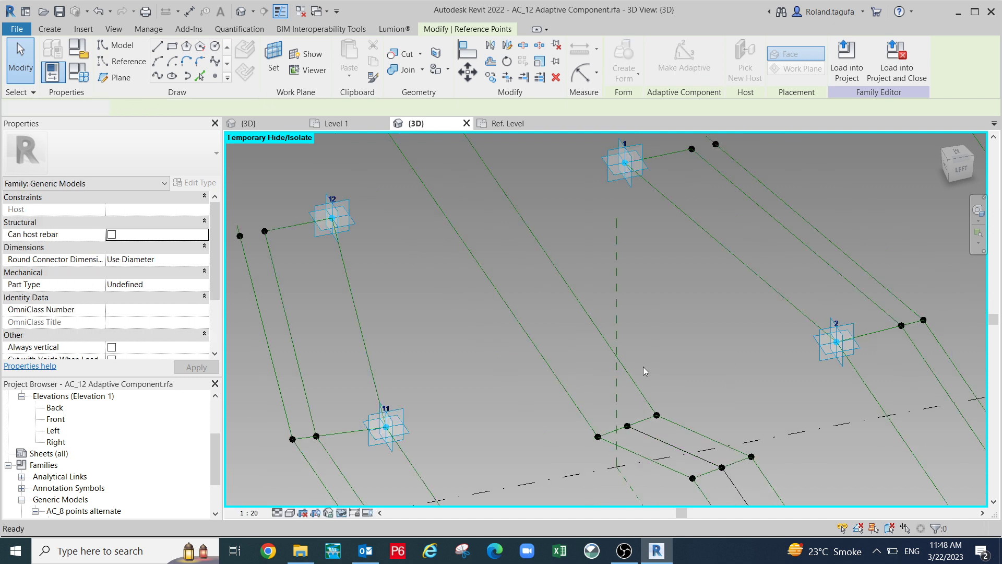
Draw a spline through the midpoint reference points at both ends of the long straight segment beyond the jog.
{"action": "scroll", "coordinate": [602, 381], "scroll_direction": "up", "scroll_amount": 2}
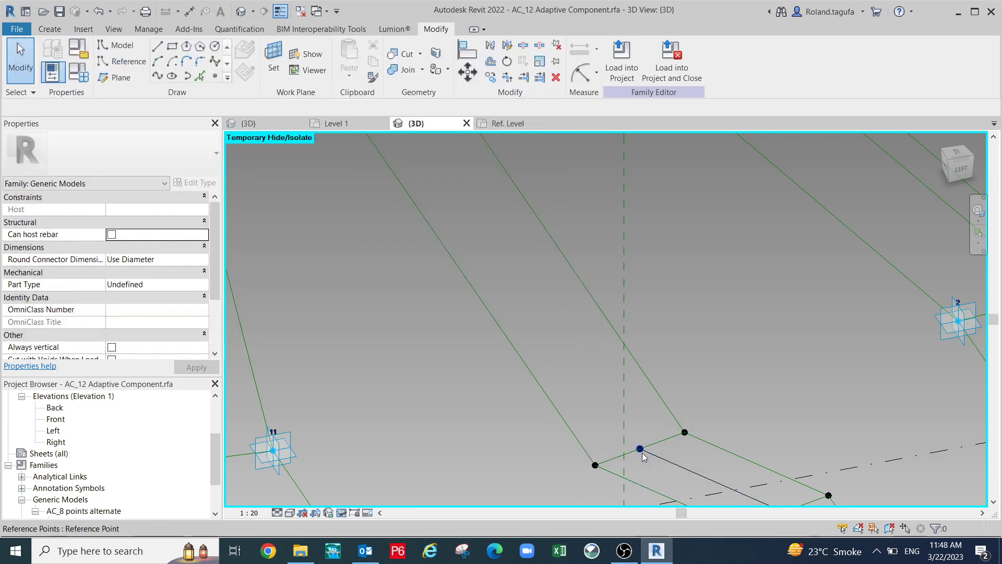
{"action": "left_click", "coordinate": [642, 451]}
{"action": "middle_click_drag", "start_coordinate": [653, 421], "coordinate": [722, 528]}
{"action": "scroll", "coordinate": [656, 435], "scroll_direction": "down", "scroll_amount": 3}
{"action": "middle_click_drag", "start_coordinate": [590, 330], "coordinate": [614, 392]}
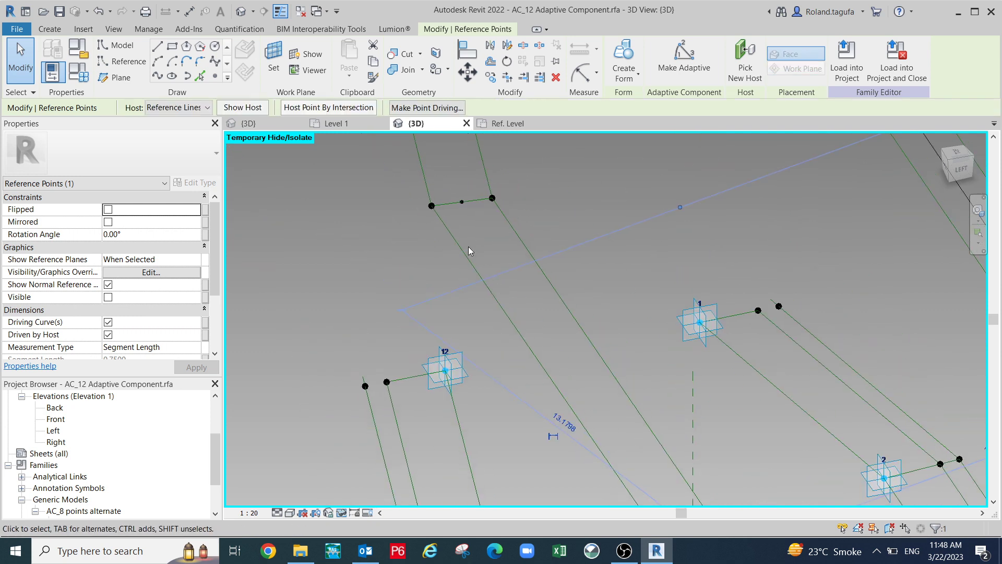
{"action": "left_click", "coordinate": [462, 202]}
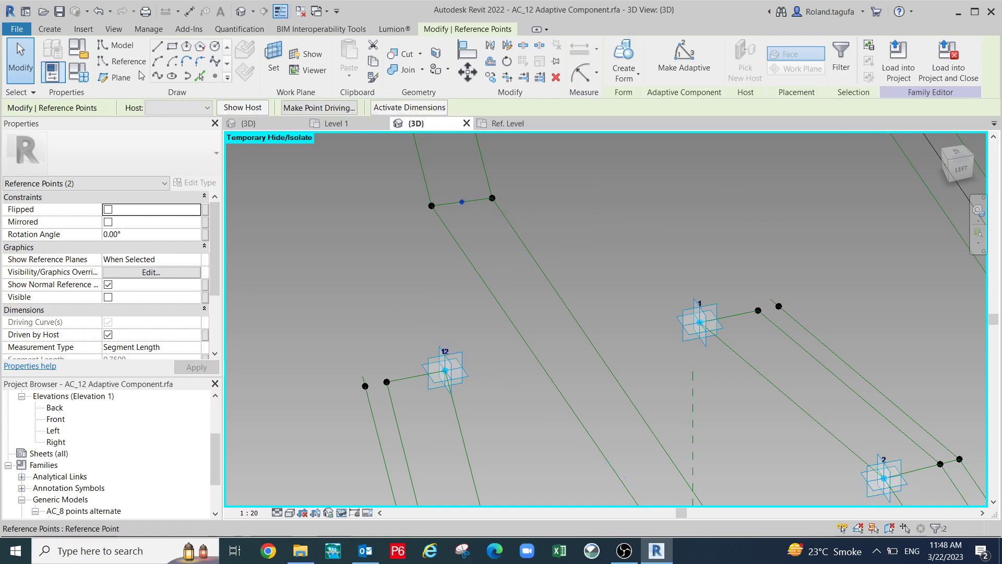
{"action": "left_click", "coordinate": [157, 75]}
Draw a spline through the midpoint reference points of the upper loop's last segment, up to its open end.
{"action": "middle_click_drag", "start_coordinate": [575, 302], "coordinate": [573, 427]}
{"action": "left_click_drag", "start_coordinate": [449, 199], "coordinate": [457, 237]}
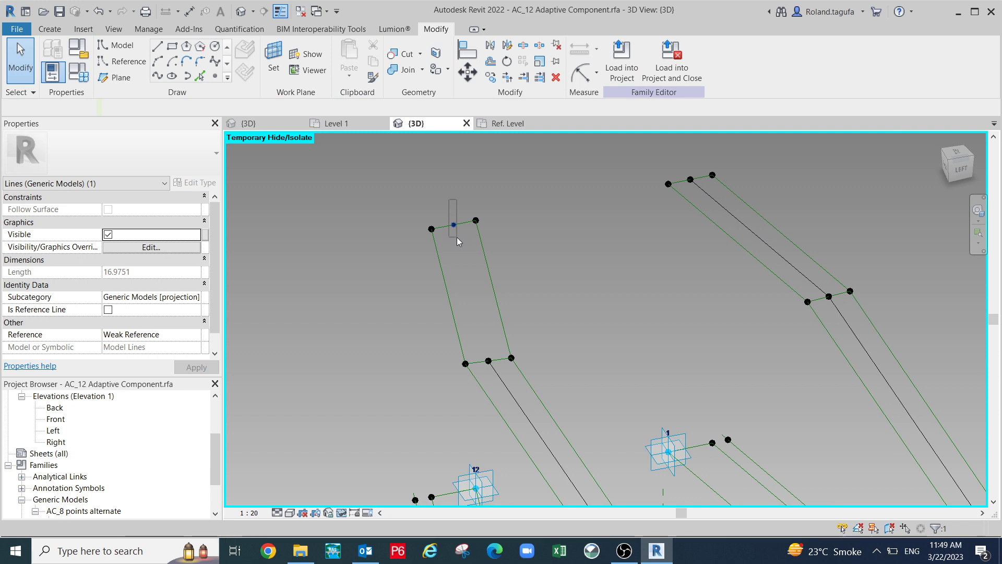
{"action": "left_click", "coordinate": [453, 224]}
{"action": "scroll", "coordinate": [490, 358], "scroll_direction": "up", "scroll_amount": 3}
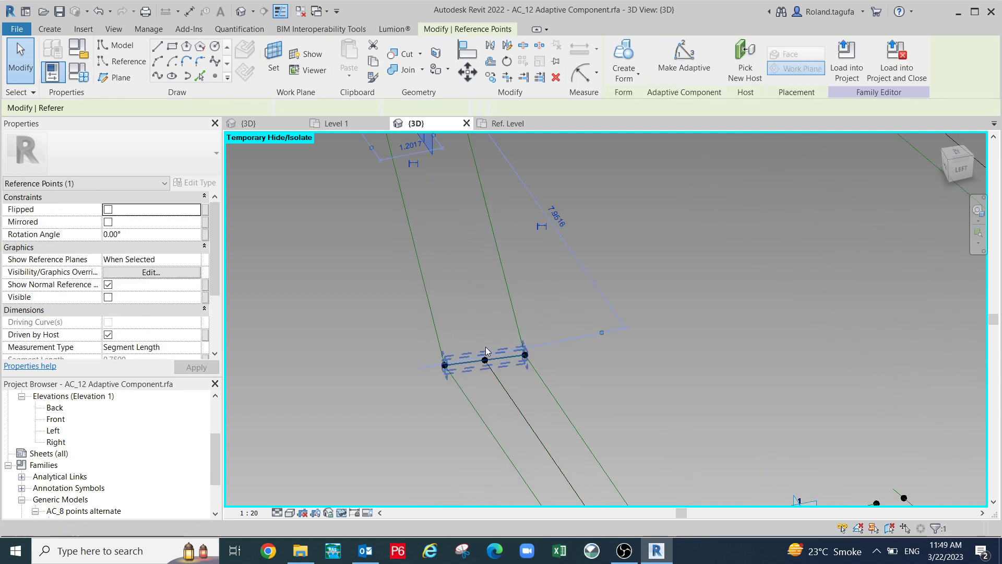
{"action": "left_click_drag", "start_coordinate": [467, 333], "coordinate": [502, 380]}
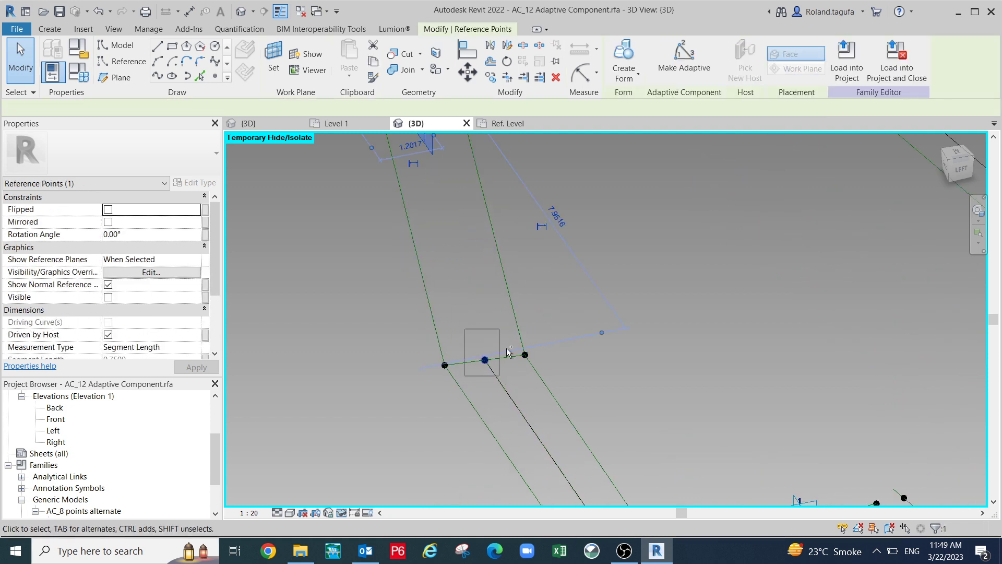
{"action": "left_click", "coordinate": [431, 234]}
Draw a spline through the outer corner point and the midpoint of the end cross line beside the finished centre line.
{"action": "scroll", "coordinate": [432, 235], "scroll_direction": "down", "scroll_amount": 5}
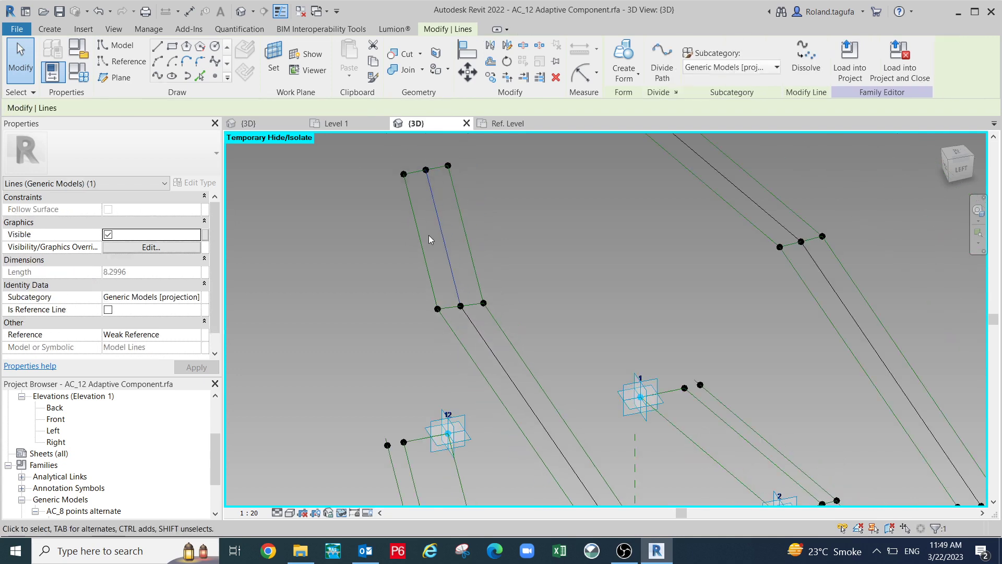
{"action": "scroll", "coordinate": [434, 235], "scroll_direction": "down", "scroll_amount": 2}
{"action": "left_click", "coordinate": [705, 292]}
{"action": "middle_click_drag", "start_coordinate": [828, 327], "coordinate": [852, 323]}
{"action": "scroll", "coordinate": [767, 256], "scroll_direction": "up", "scroll_amount": 4}
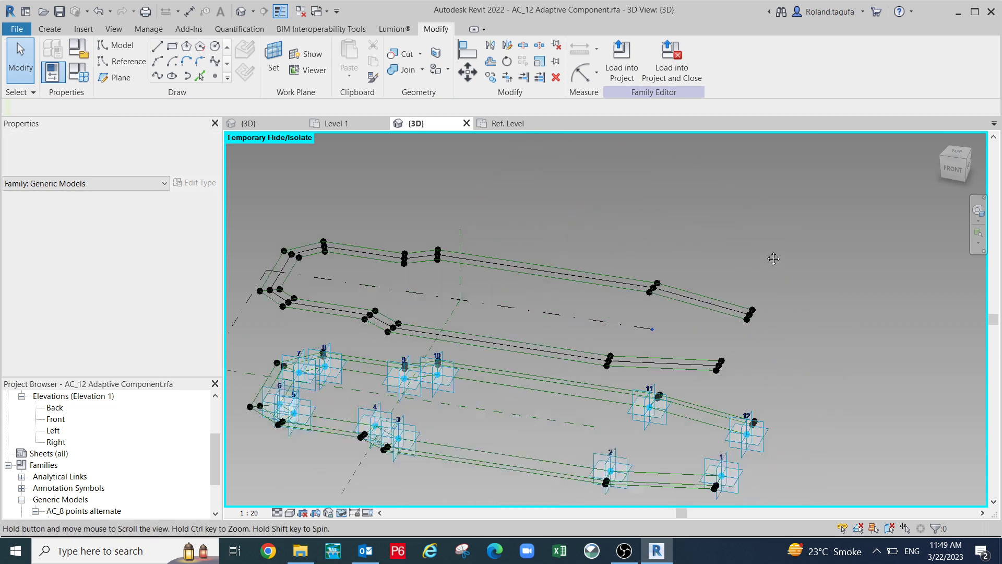
{"action": "scroll", "coordinate": [740, 305], "scroll_direction": "up", "scroll_amount": 5}
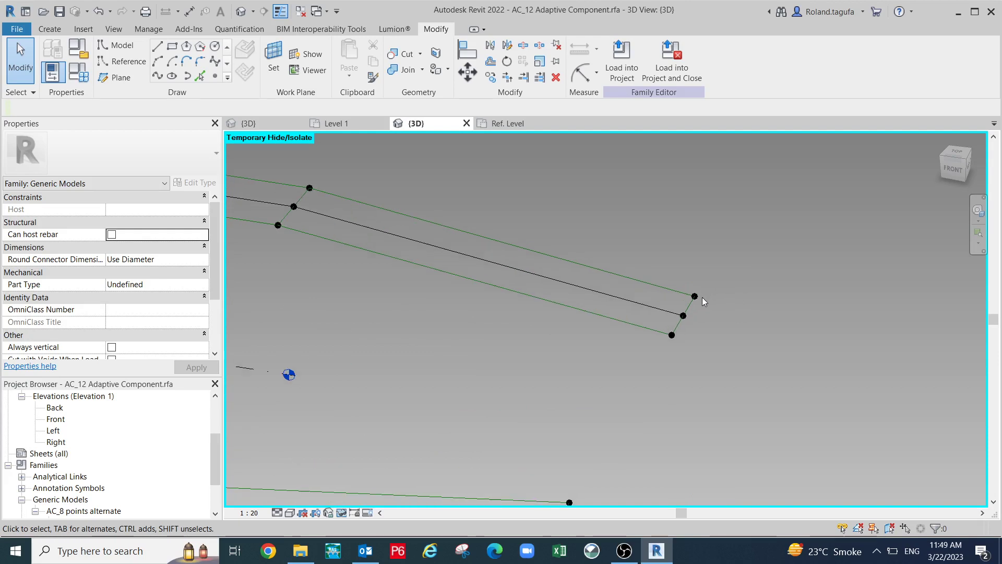
{"action": "left_click_drag", "start_coordinate": [641, 245], "coordinate": [735, 327]}
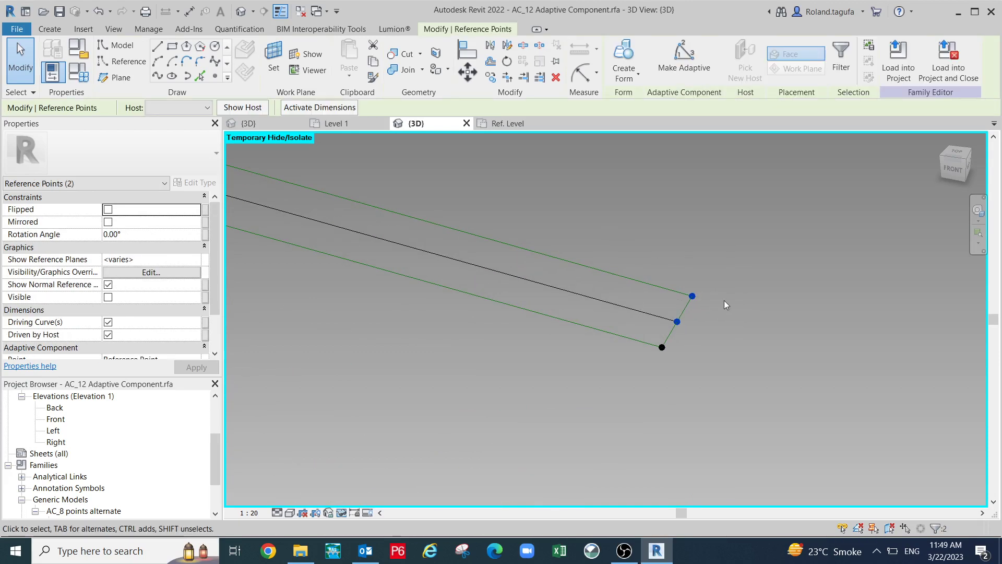
{"action": "left_click", "coordinate": [157, 75]}
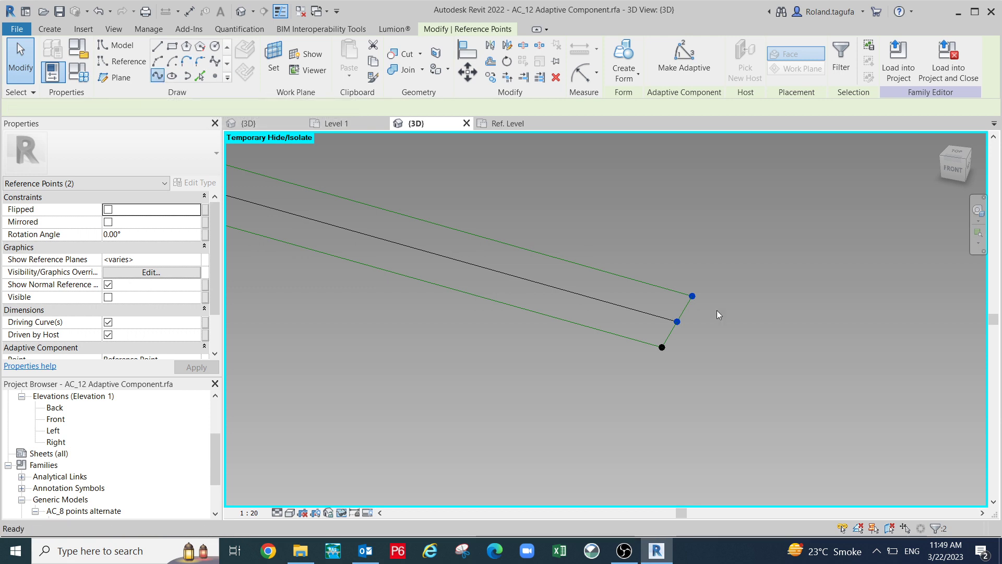
Draw a spline through the inner corner point and the midpoint of the end cross line at the upper loop's other open end.
{"action": "scroll", "coordinate": [695, 334], "scroll_direction": "down", "scroll_amount": 2}
{"action": "scroll", "coordinate": [681, 348], "scroll_direction": "down", "scroll_amount": 1}
{"action": "middle_click_drag", "start_coordinate": [681, 348], "coordinate": [684, 318]}
{"action": "scroll", "coordinate": [620, 295], "scroll_direction": "up", "scroll_amount": 1}
{"action": "key", "text": "Tab"}
{"action": "left_click", "coordinate": [600, 291]}
{"action": "scroll", "coordinate": [591, 274], "scroll_direction": "up", "scroll_amount": 1}
{"action": "left_click_drag", "start_coordinate": [588, 266], "coordinate": [634, 316]}
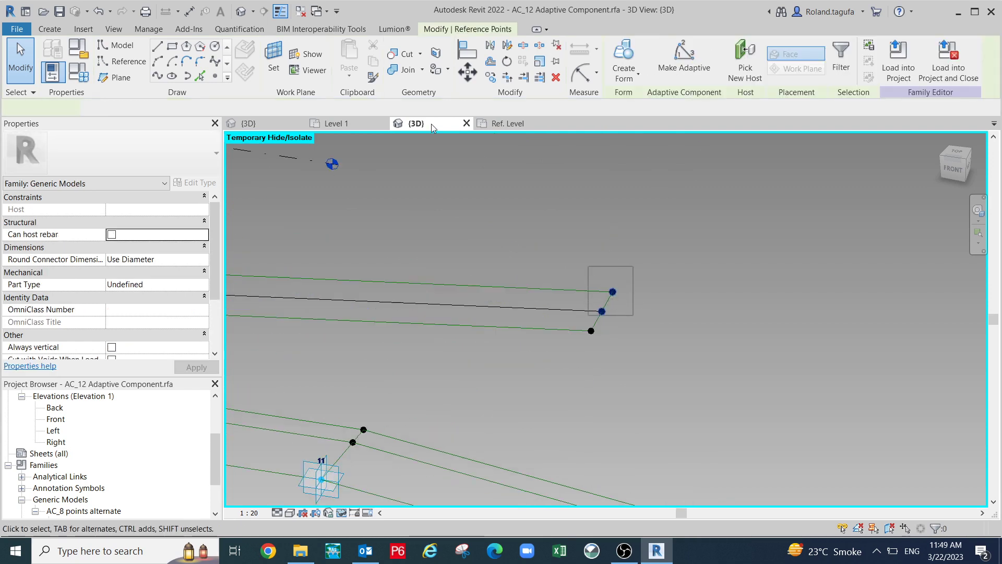
{"action": "left_click", "coordinate": [164, 75]}
Window-select the upper loop, filter the selection to Lines (Generic Models) only, and turn those lines into reference lines.
{"action": "scroll", "coordinate": [624, 271], "scroll_direction": "down", "scroll_amount": 4}
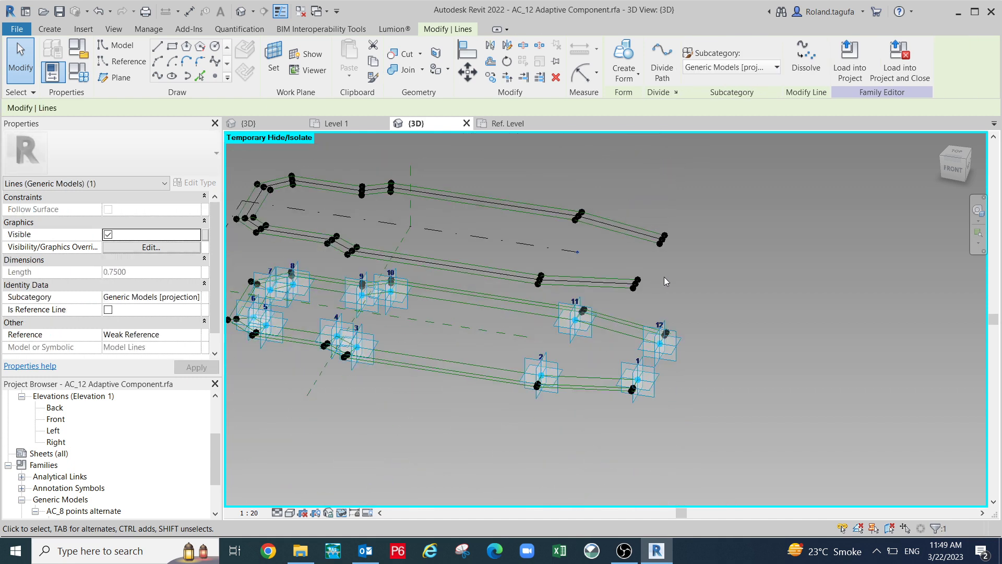
{"action": "scroll", "coordinate": [664, 282], "scroll_direction": "down", "scroll_amount": 2}
{"action": "left_click", "coordinate": [415, 226]}
{"action": "left_click_drag", "start_coordinate": [654, 312], "coordinate": [691, 293]}
{"action": "left_click", "coordinate": [748, 57]}
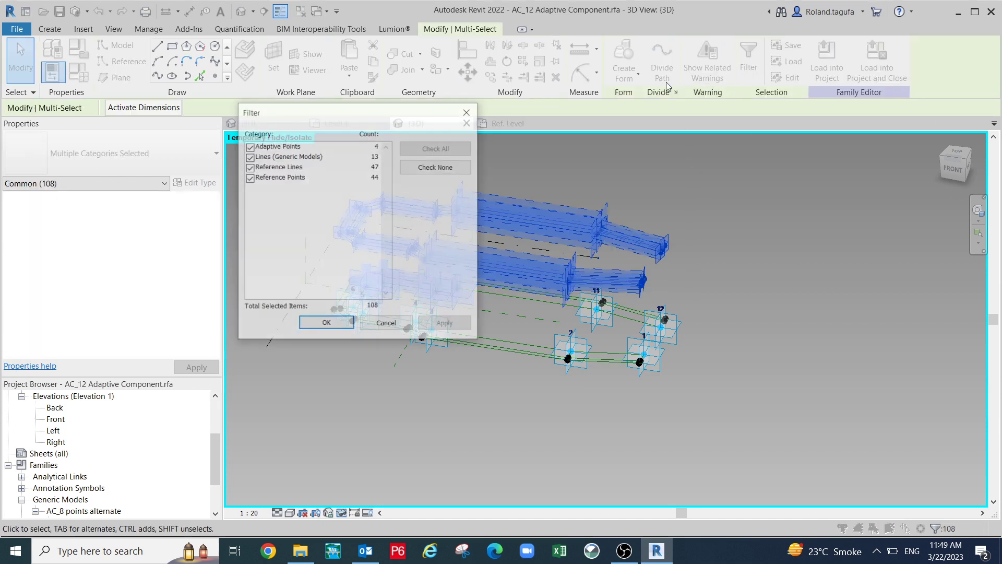
{"action": "left_click", "coordinate": [437, 167]}
{"action": "left_click", "coordinate": [255, 158]}
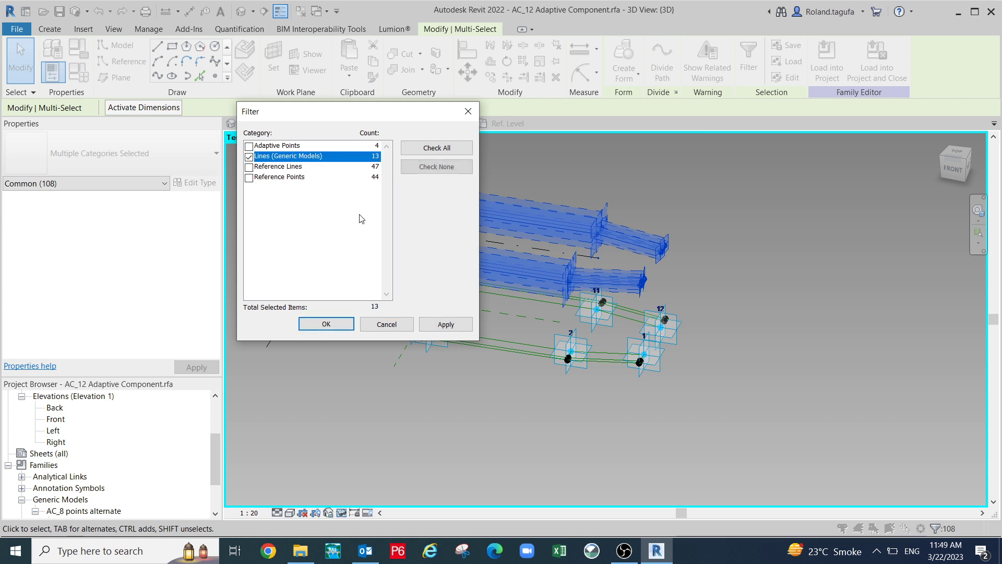
{"action": "left_click", "coordinate": [462, 327]}
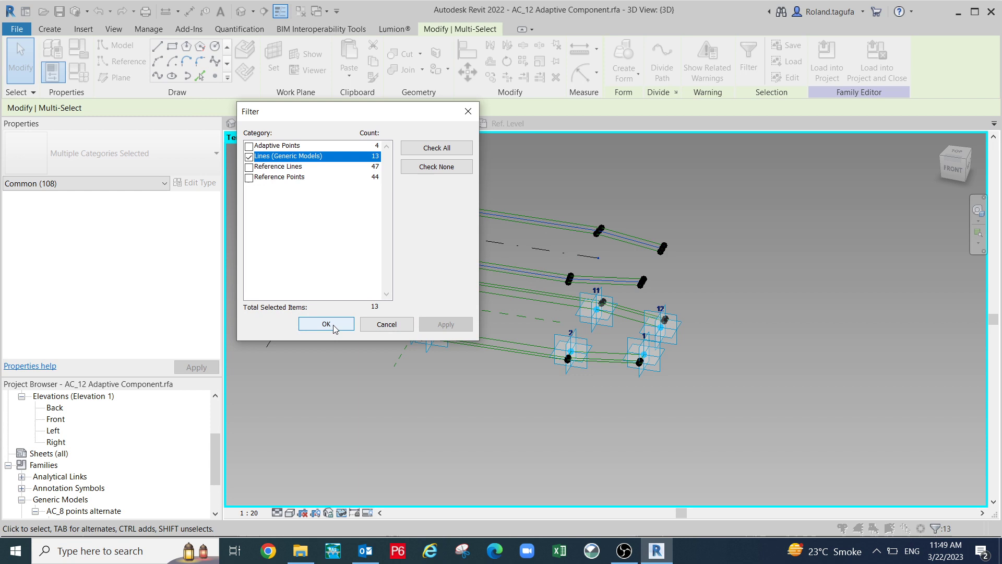
{"action": "left_click", "coordinate": [327, 325]}
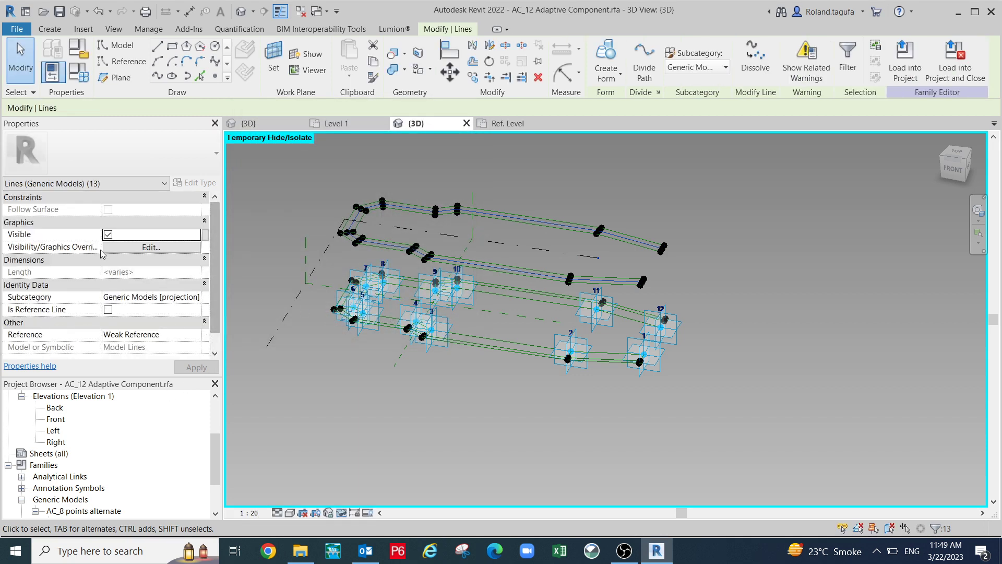
{"action": "left_click", "coordinate": [108, 310]}
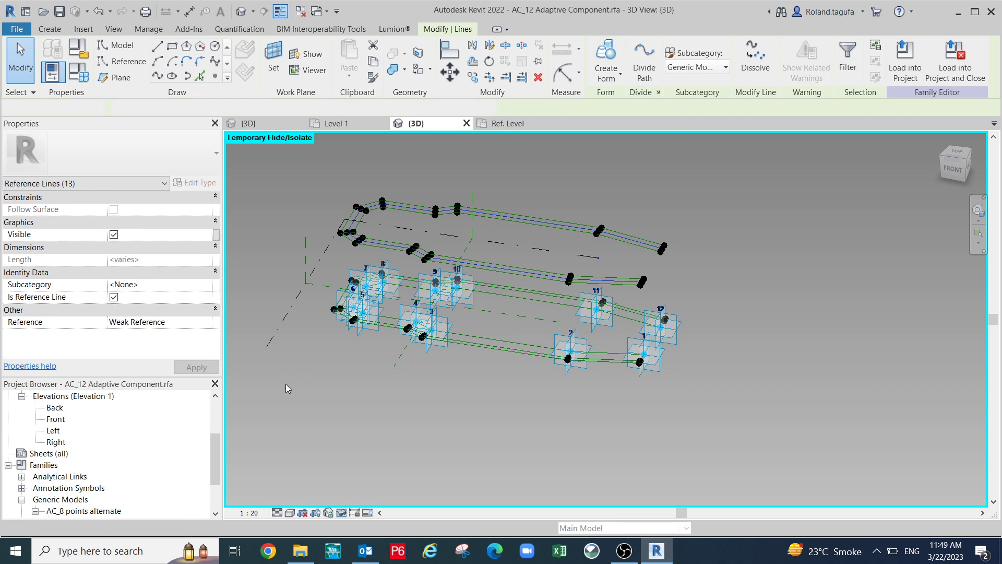
{"action": "left_click", "coordinate": [337, 380]}
Examine the upper loop's reference lines from several angles, especially at its open ends.
{"action": "scroll", "coordinate": [490, 343], "scroll_direction": "up", "scroll_amount": 2}
{"action": "scroll", "coordinate": [489, 344], "scroll_direction": "up", "scroll_amount": 1}
{"action": "middle_click_drag", "start_coordinate": [489, 343], "coordinate": [501, 360]}
{"action": "scroll", "coordinate": [532, 355], "scroll_direction": "down", "scroll_amount": 1}
{"action": "middle_click_drag", "start_coordinate": [788, 380], "coordinate": [706, 417]}
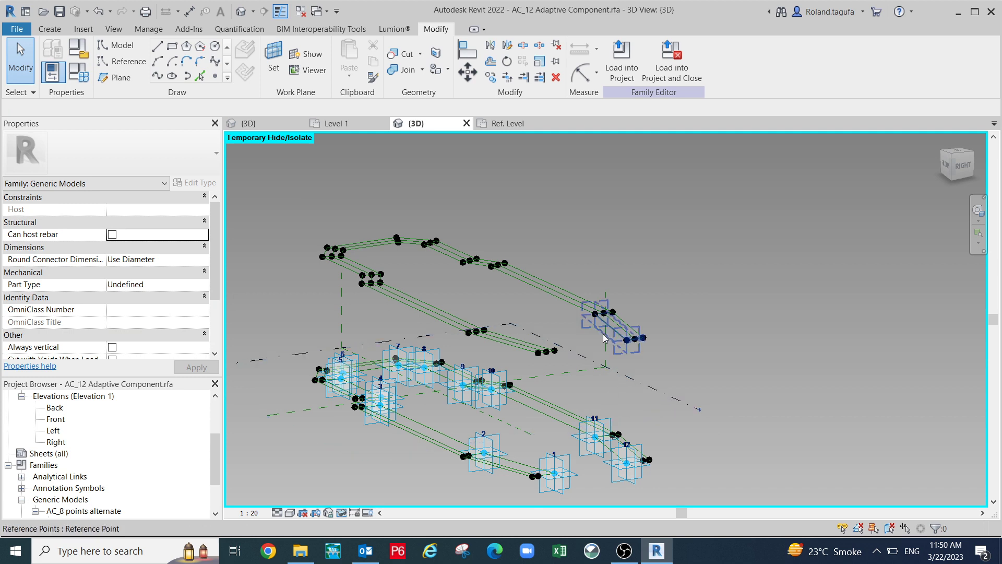
{"action": "scroll", "coordinate": [657, 358], "scroll_direction": "up", "scroll_amount": 3}
{"action": "scroll", "coordinate": [664, 344], "scroll_direction": "up", "scroll_amount": 5}
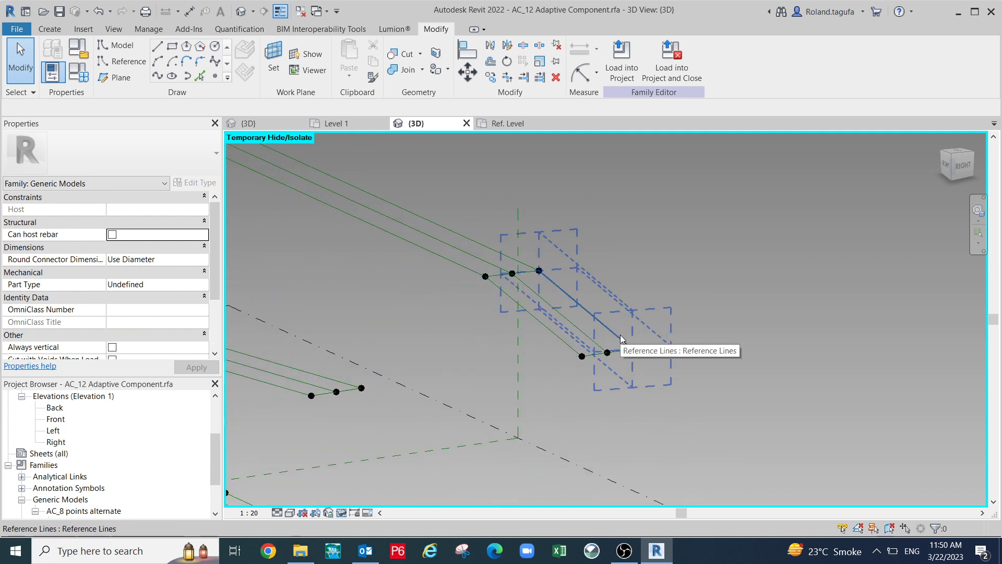
{"action": "scroll", "coordinate": [709, 337], "scroll_direction": "down", "scroll_amount": 5}
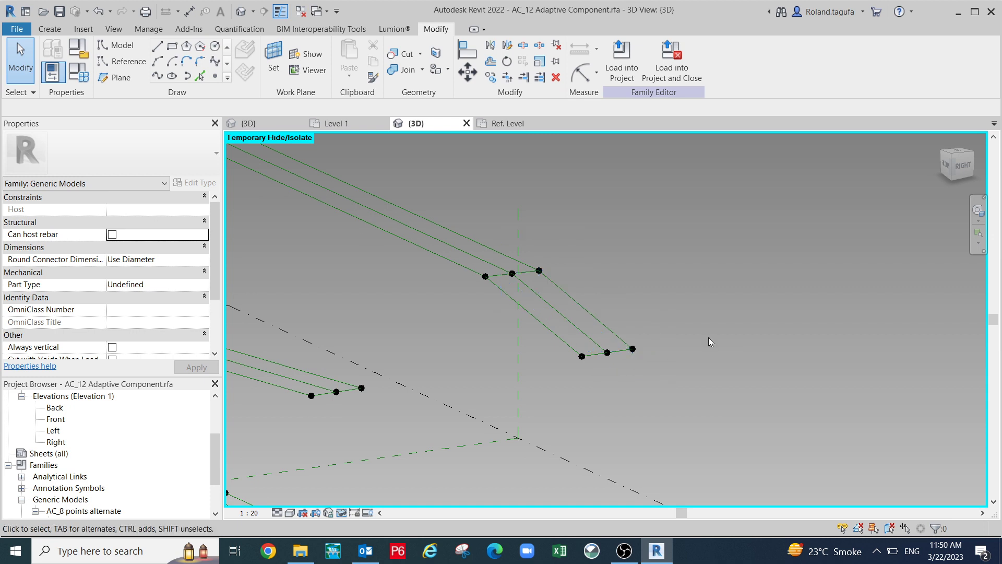
{"action": "middle_click_drag", "start_coordinate": [759, 403], "coordinate": [566, 284], "text": "shift"}
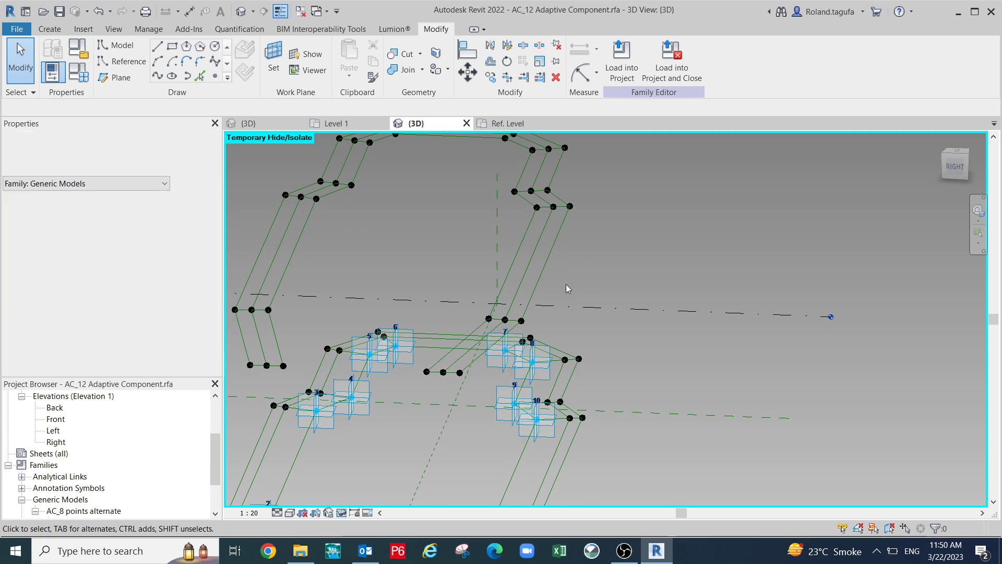
{"action": "middle_click_drag", "start_coordinate": [544, 285], "coordinate": [512, 330], "text": "shift"}
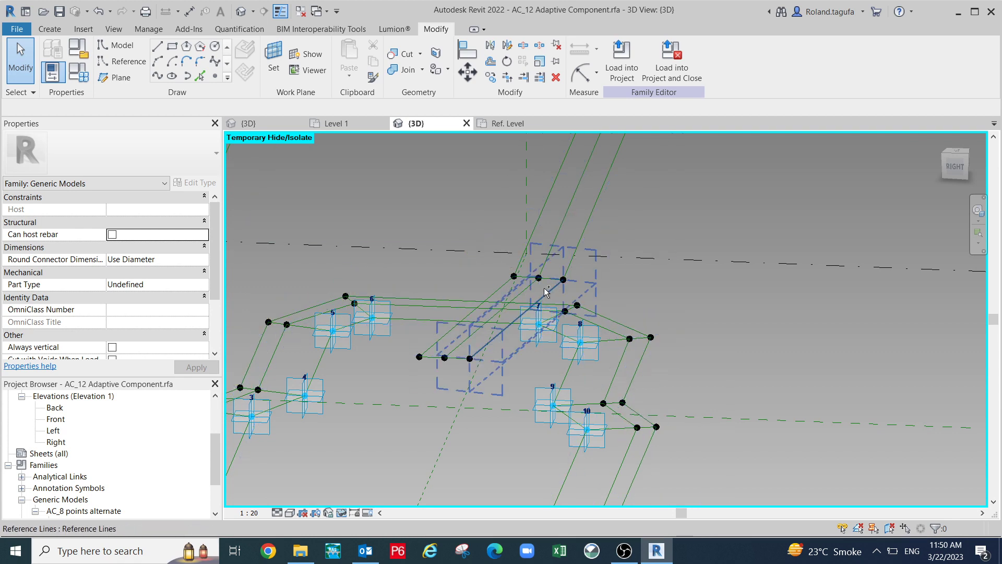
Select the outer edge reference lines around the upper loop and temporarily hide them in the view.
{"action": "left_click", "coordinate": [590, 228]}
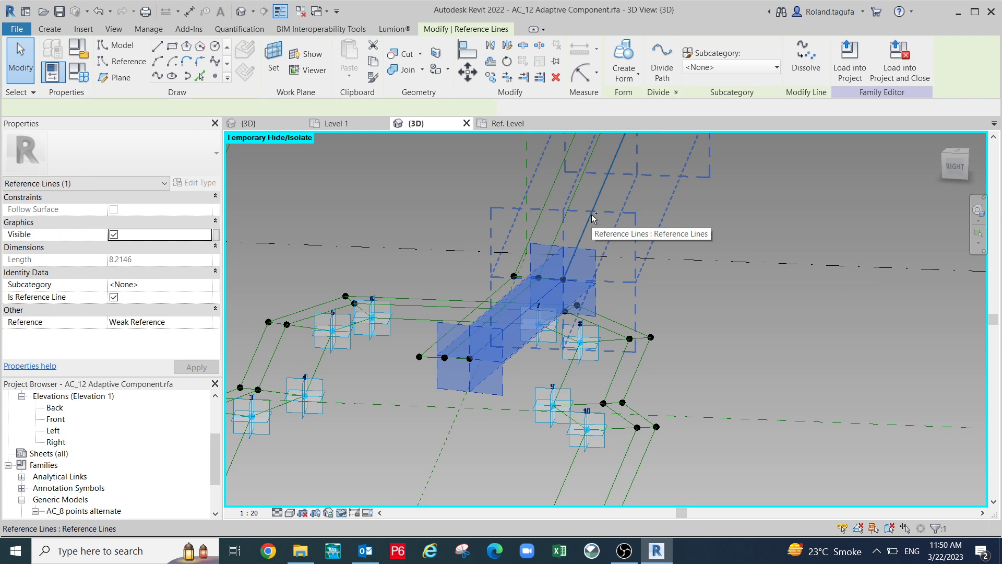
{"action": "scroll", "coordinate": [738, 241], "scroll_direction": "down", "scroll_amount": 3}
{"action": "middle_click_drag", "start_coordinate": [785, 326], "coordinate": [719, 246], "text": "shift"}
{"action": "left_click", "coordinate": [807, 260], "text": "ctrl"}
{"action": "left_click", "coordinate": [807, 261], "text": "ctrl"}
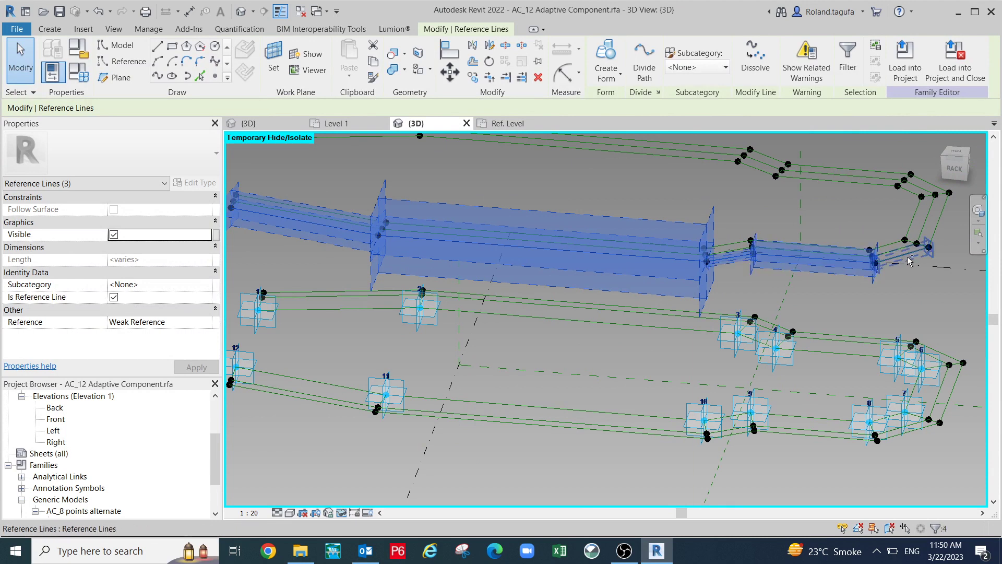
{"action": "left_click", "coordinate": [939, 218], "text": "ctrl"}
{"action": "middle_click_drag", "start_coordinate": [892, 312], "coordinate": [726, 341]}
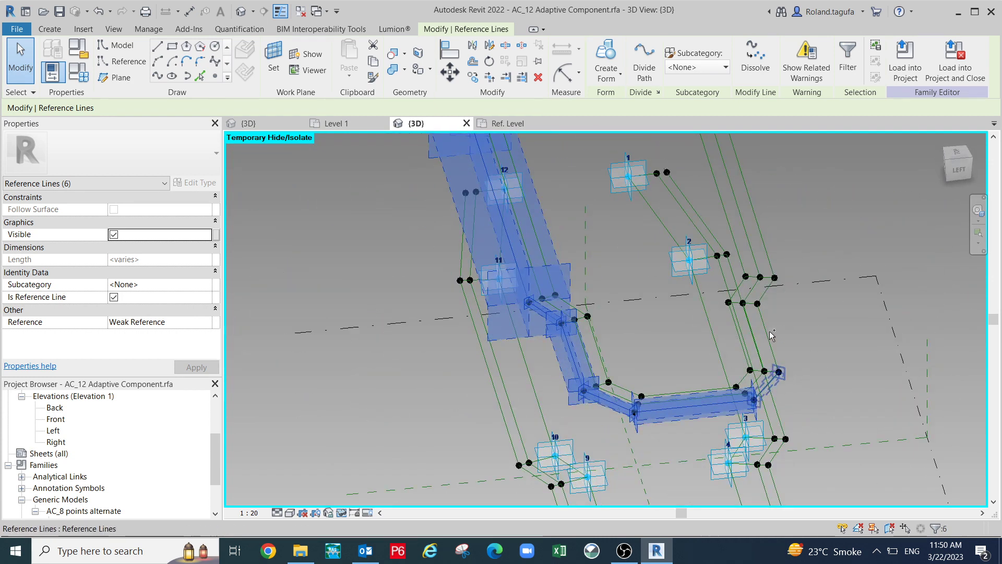
{"action": "middle_click_drag", "start_coordinate": [799, 245], "coordinate": [840, 333], "text": "shift"}
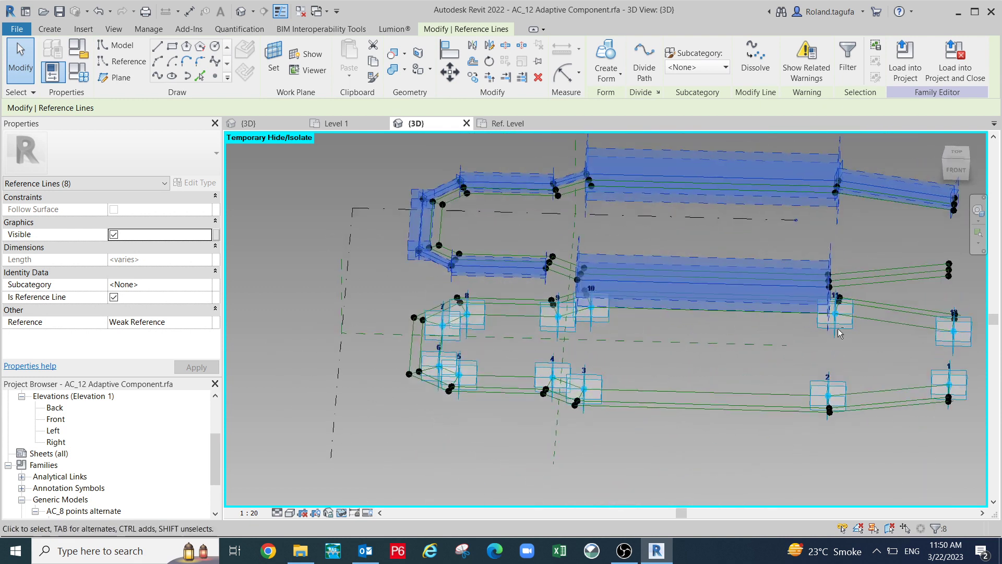
{"action": "left_click", "coordinate": [886, 289], "text": "ctrl"}
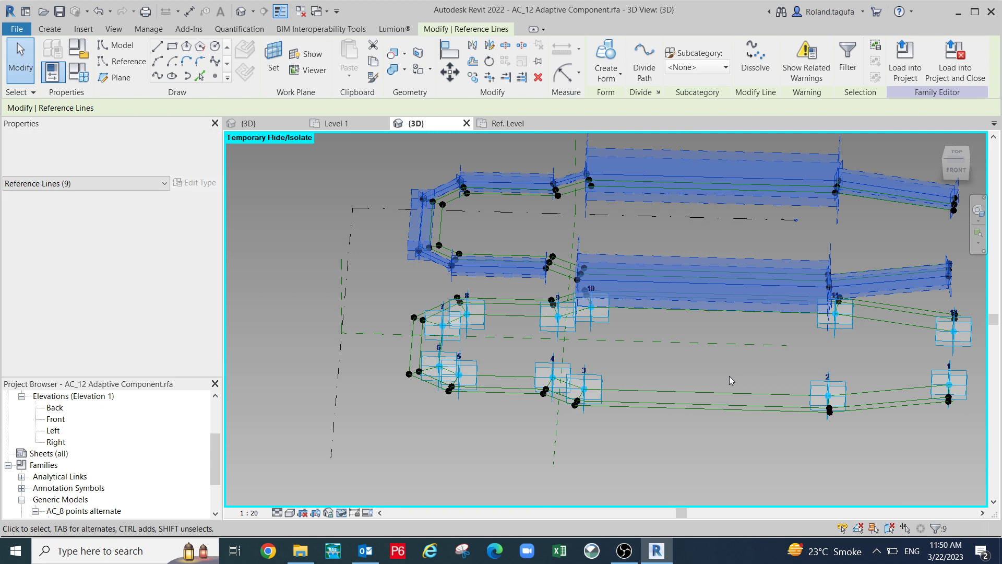
{"action": "left_click", "coordinate": [340, 513]}
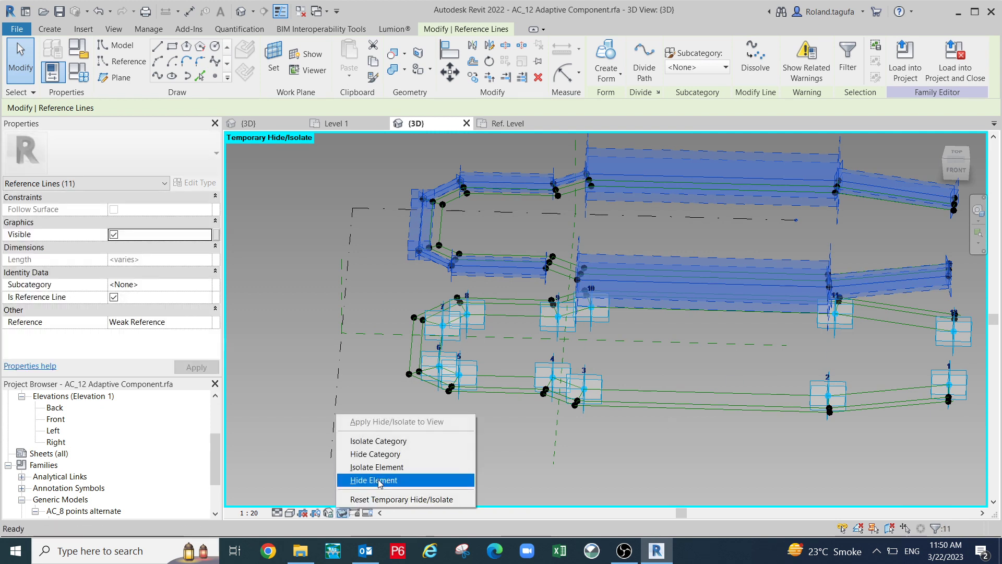
{"action": "left_click", "coordinate": [379, 483]}
Temporarily hide the remaining outer edge line and its two adjoining cross lines at the upper loop's jog above points 3 and 4.
{"action": "middle_click_drag", "start_coordinate": [568, 362], "coordinate": [524, 397]}
{"action": "scroll", "coordinate": [518, 305], "scroll_direction": "up", "scroll_amount": 2}
{"action": "key", "text": "Tab"}
{"action": "left_click", "coordinate": [515, 288]}
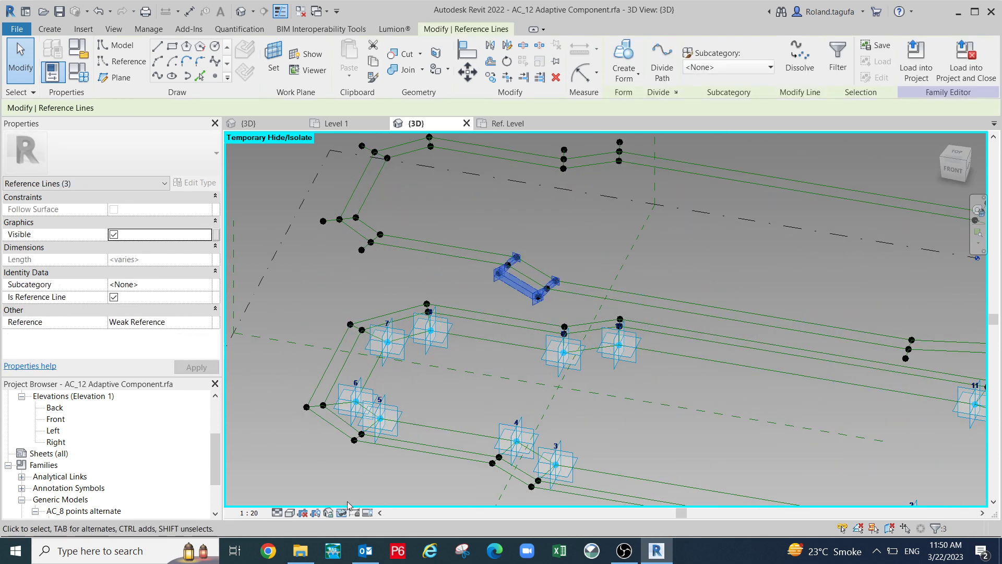
{"action": "left_click", "coordinate": [342, 513]}
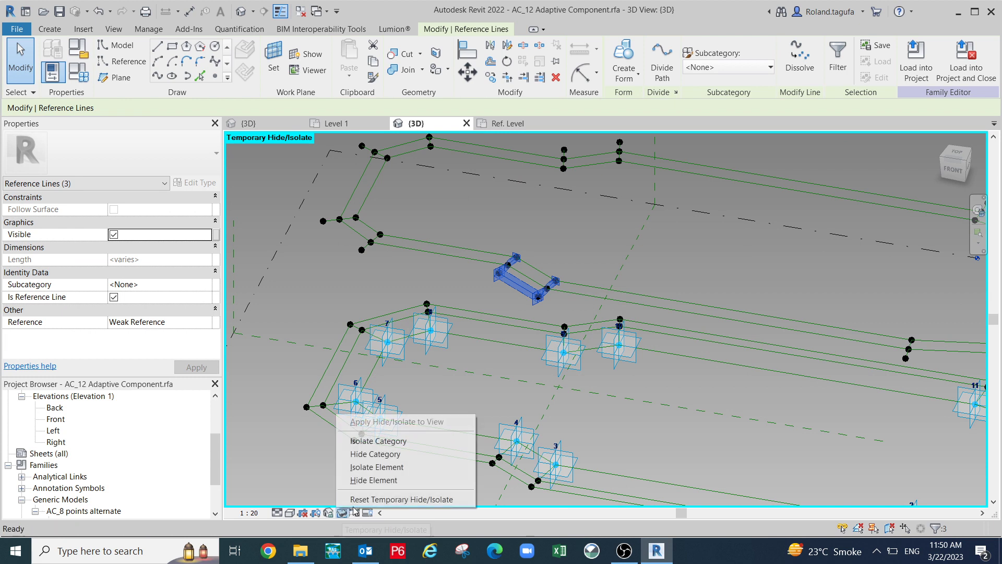
{"action": "left_click", "coordinate": [389, 481]}
Inspect the short cross reference line between the outer point and the midpoint at the upper loop's open end above point 12.
{"action": "scroll", "coordinate": [574, 382], "scroll_direction": "down", "scroll_amount": 2}
{"action": "middle_click_drag", "start_coordinate": [574, 381], "coordinate": [394, 415]}
{"action": "scroll", "coordinate": [835, 303], "scroll_direction": "up", "scroll_amount": 3}
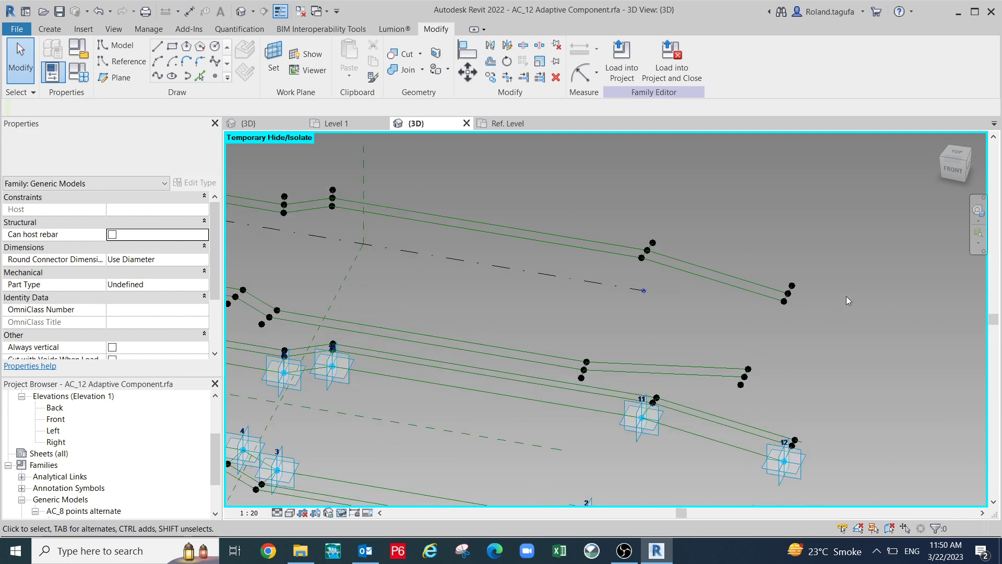
{"action": "scroll", "coordinate": [786, 291], "scroll_direction": "up", "scroll_amount": 4}
{"action": "key", "text": "Tab"}
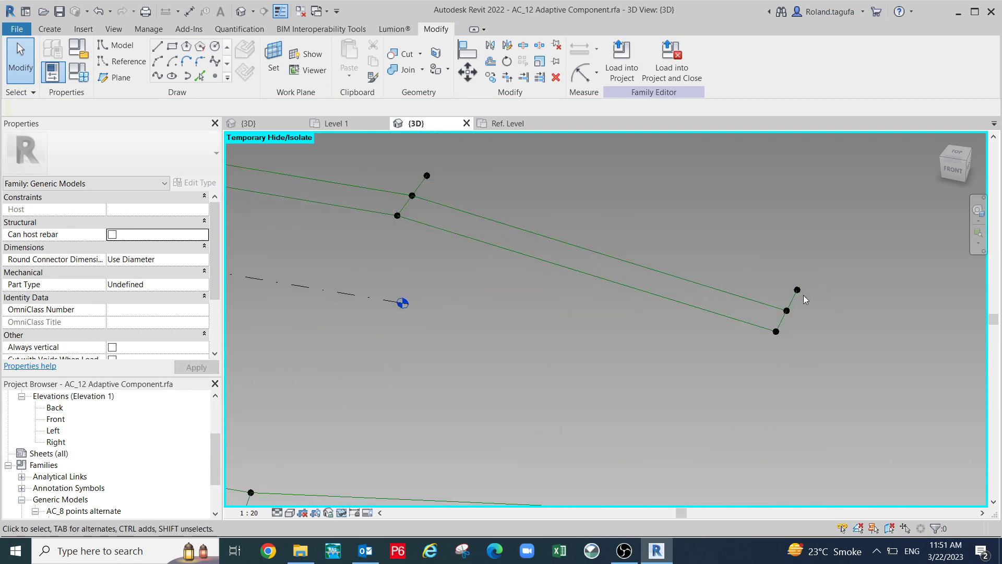
{"action": "key", "text": "Tab"}
{"action": "key", "text": "Tab"}
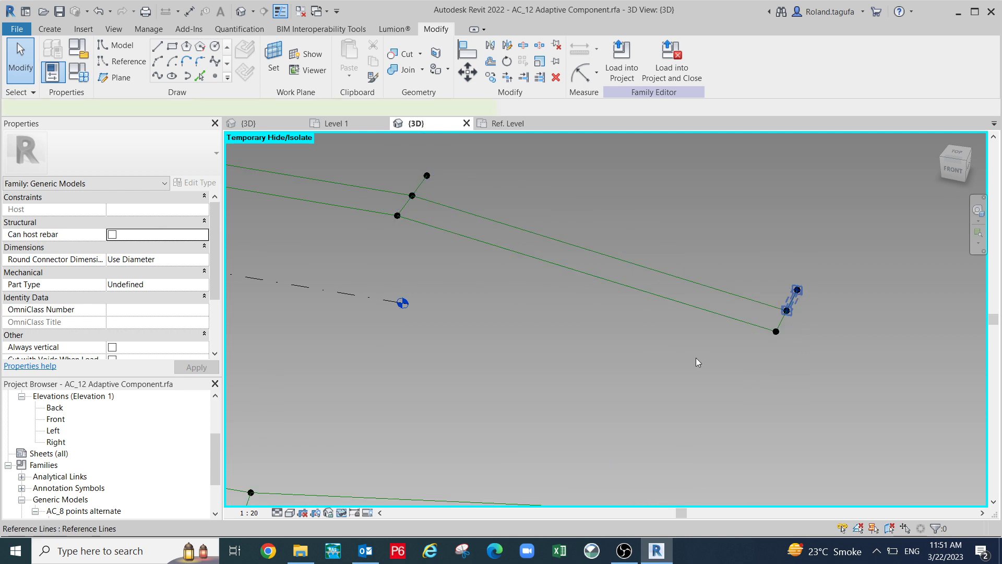
{"action": "left_click", "coordinate": [696, 358]}
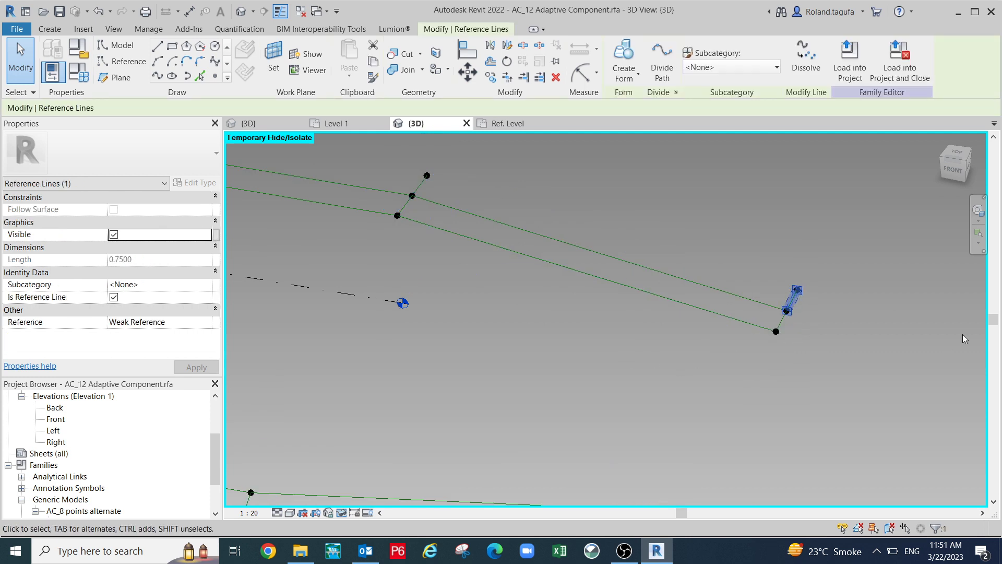
{"action": "scroll", "coordinate": [963, 334], "scroll_direction": "up", "scroll_amount": 1}
{"action": "left_click", "coordinate": [847, 341]}
{"action": "scroll", "coordinate": [778, 322], "scroll_direction": "down", "scroll_amount": 5}
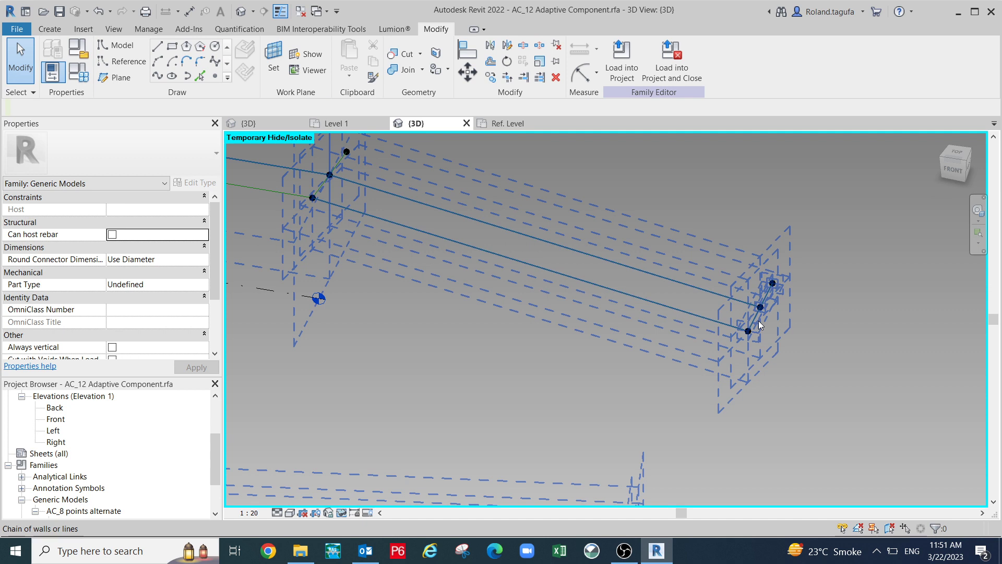
{"action": "scroll", "coordinate": [781, 334], "scroll_direction": "up", "scroll_amount": 3}
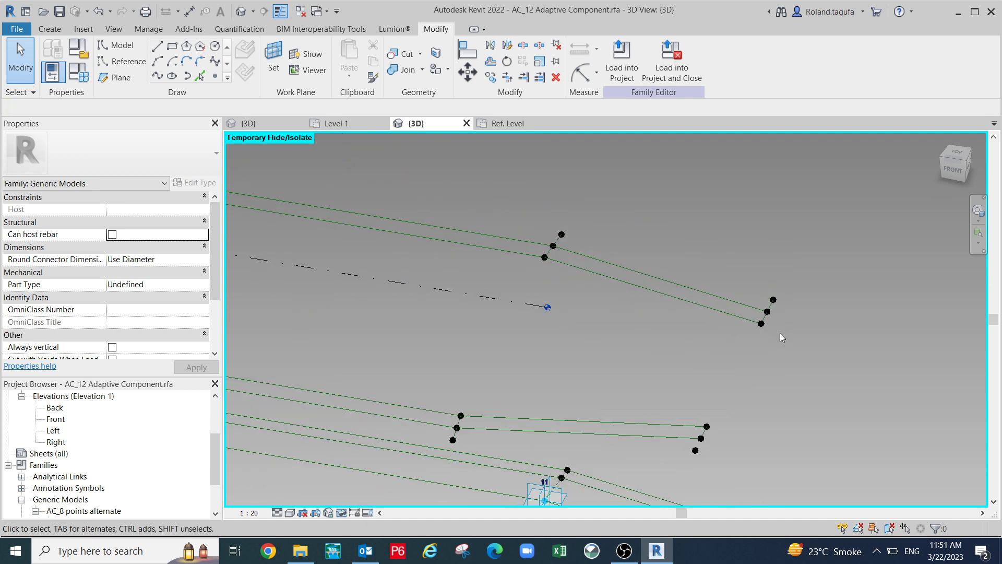
{"action": "scroll", "coordinate": [782, 310], "scroll_direction": "up", "scroll_amount": 4}
{"action": "key", "text": "Tab"}
{"action": "key", "text": "Tab"}
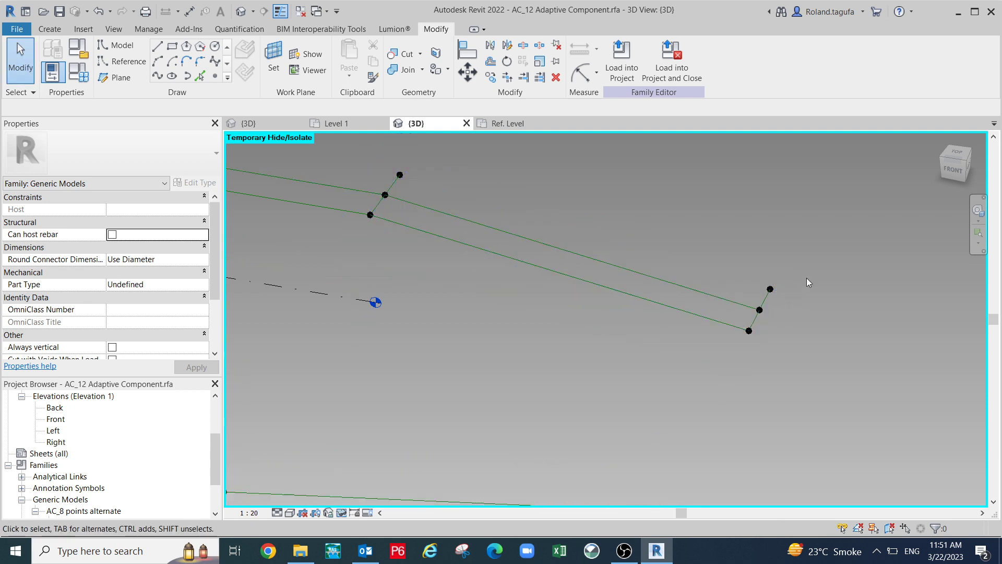
{"action": "scroll", "coordinate": [765, 290], "scroll_direction": "up", "scroll_amount": 2}
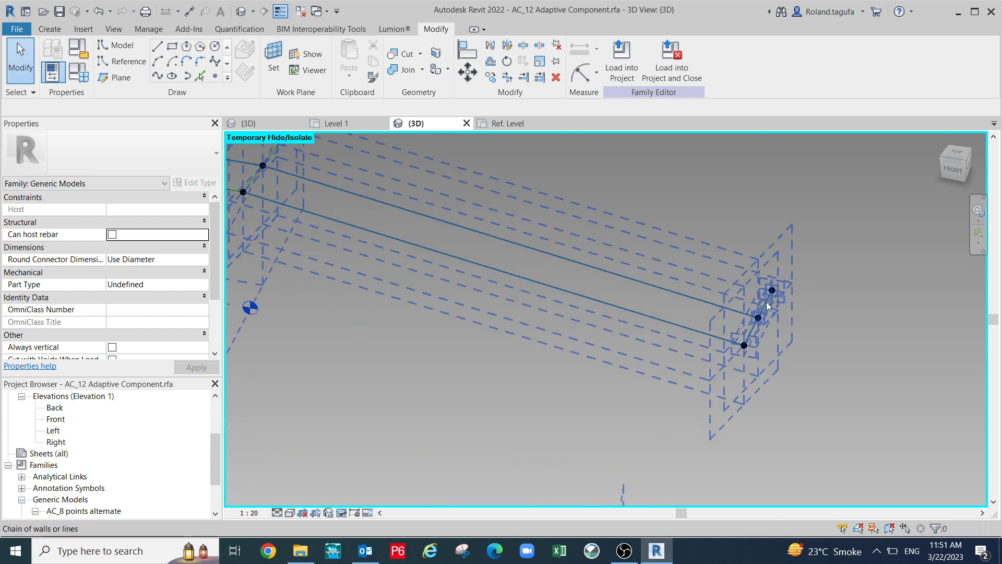
{"action": "left_click", "coordinate": [768, 305]}
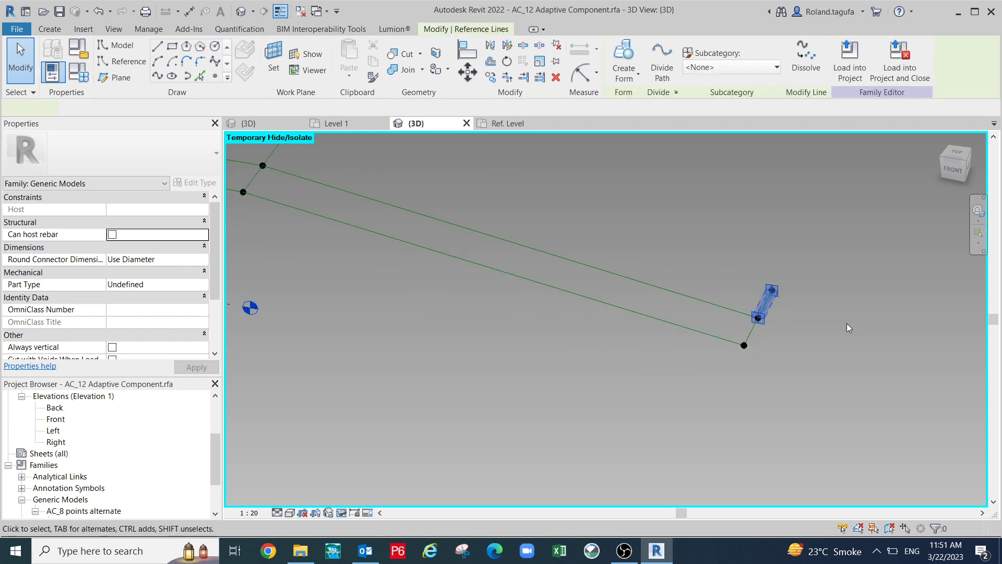
{"action": "left_click", "coordinate": [846, 323]}
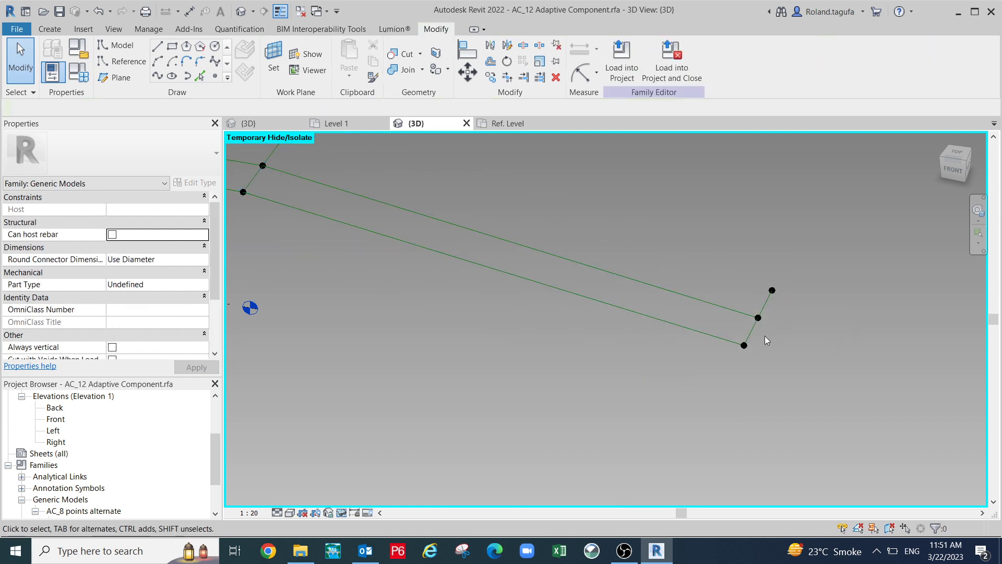
Draw a spline through the midpoint and the inner corner point at the upper loop's open end above point 12.
{"action": "left_click_drag", "start_coordinate": [759, 352], "coordinate": [766, 352]}
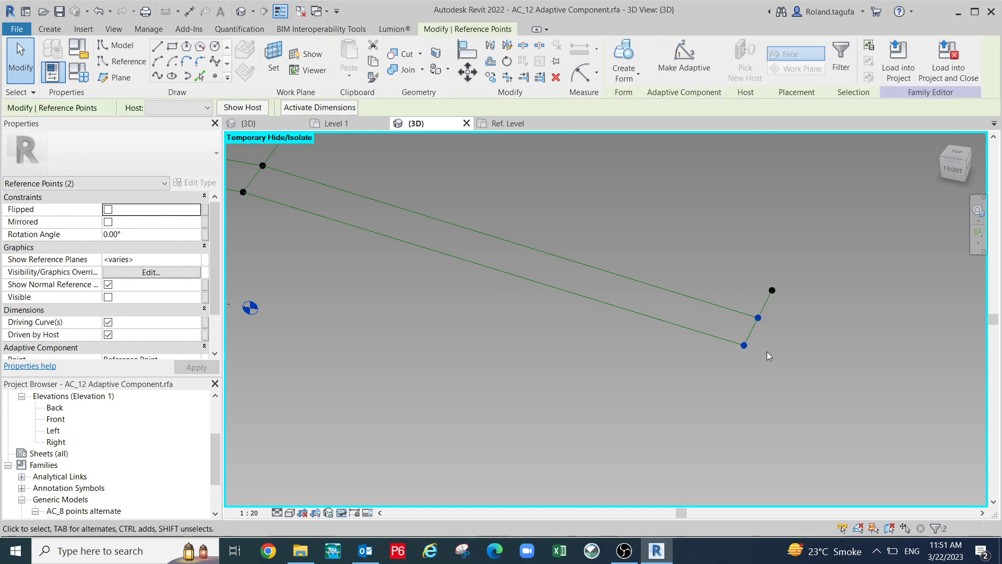
{"action": "scroll", "coordinate": [744, 318], "scroll_direction": "up", "scroll_amount": 4}
{"action": "left_click_drag", "start_coordinate": [683, 264], "coordinate": [745, 342]}
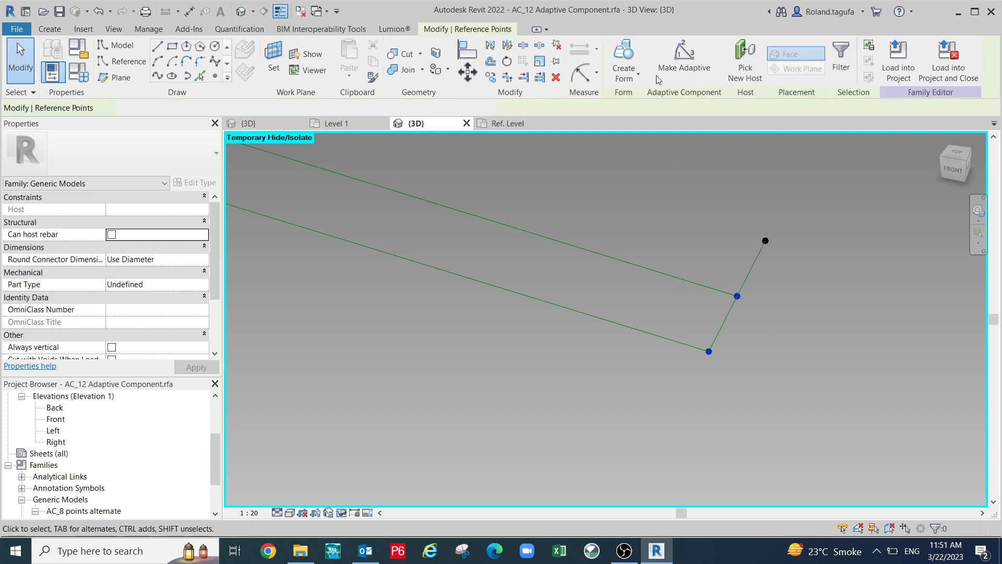
{"action": "left_click", "coordinate": [156, 78]}
Temporarily hide the full-length cross reference line at the same open end of the upper loop.
{"action": "left_click", "coordinate": [751, 261]}
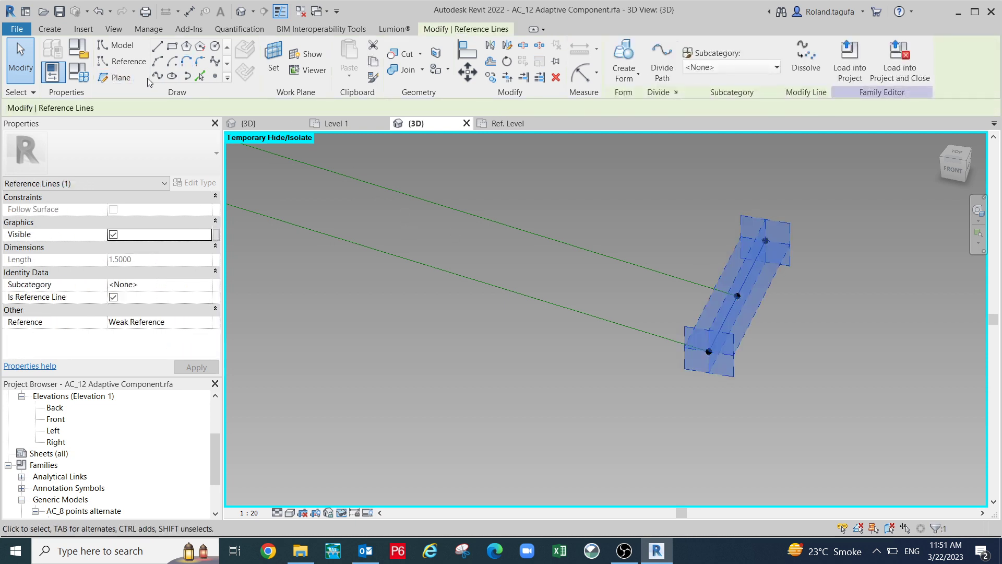
{"action": "left_click", "coordinate": [342, 516]}
{"action": "left_click", "coordinate": [385, 479]}
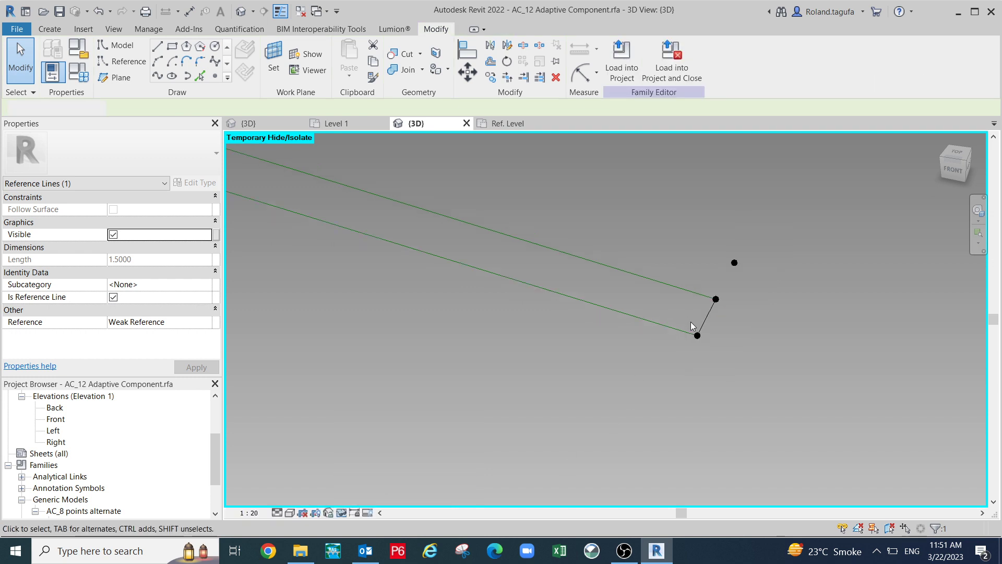
{"action": "scroll", "coordinate": [726, 346], "scroll_direction": "down", "scroll_amount": 2}
{"action": "middle_click_drag", "start_coordinate": [734, 354], "coordinate": [826, 347]}
{"action": "scroll", "coordinate": [750, 373], "scroll_direction": "down", "scroll_amount": 3}
{"action": "middle_click_drag", "start_coordinate": [685, 395], "coordinate": [647, 321], "text": "shift"}
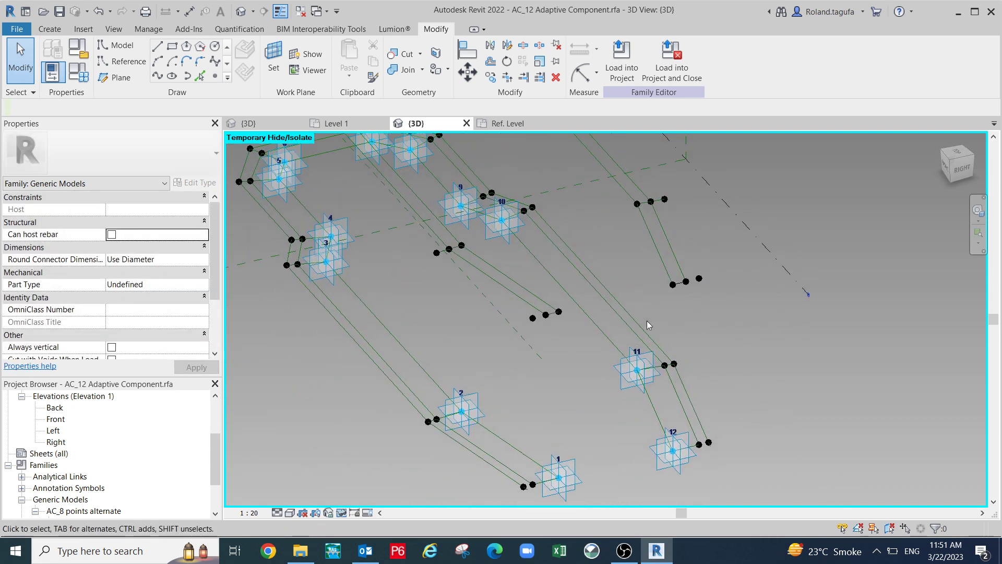
Convert the short cross line between the inner corner point and midpoint at the upper loop's open end above point 12 to a reference line.
{"action": "scroll", "coordinate": [681, 296], "scroll_direction": "up", "scroll_amount": 5}
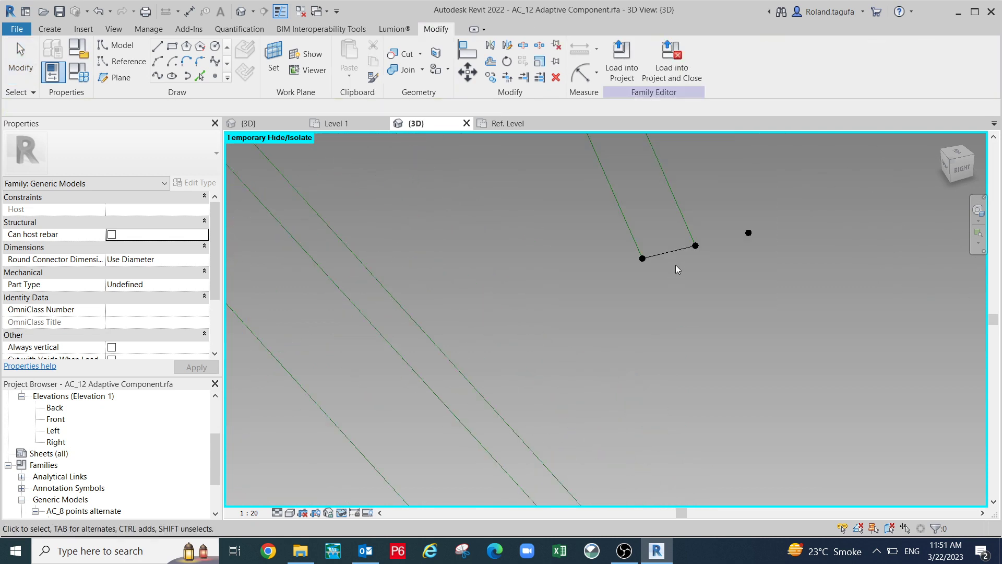
{"action": "left_click", "coordinate": [678, 253]}
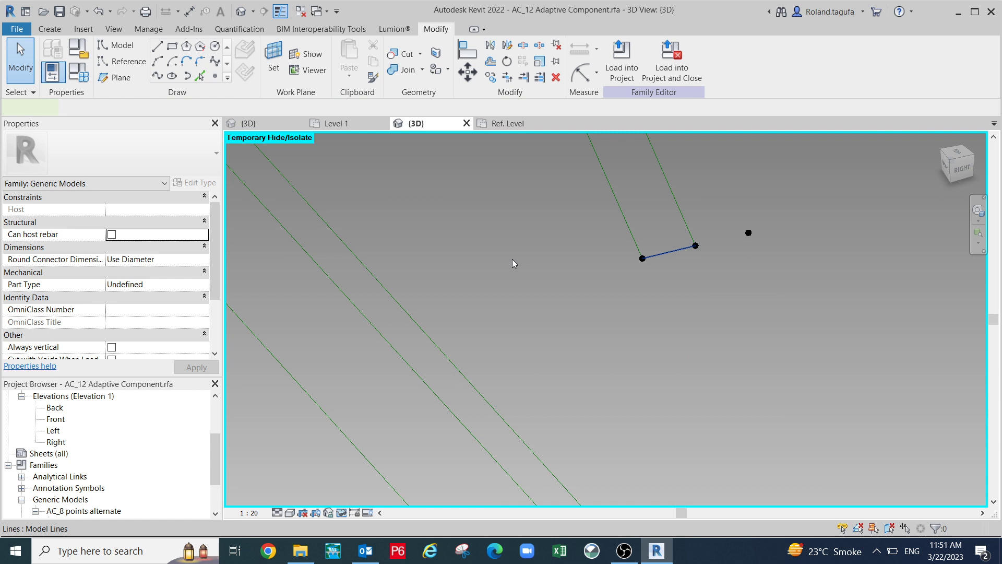
{"action": "left_click_drag", "start_coordinate": [213, 254], "coordinate": [214, 269]}
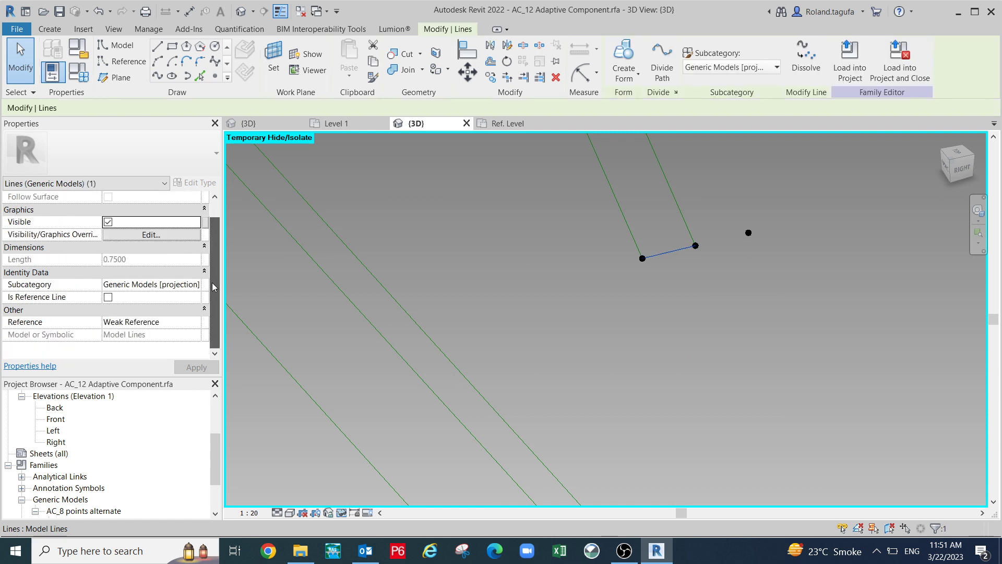
{"action": "left_click", "coordinate": [109, 297]}
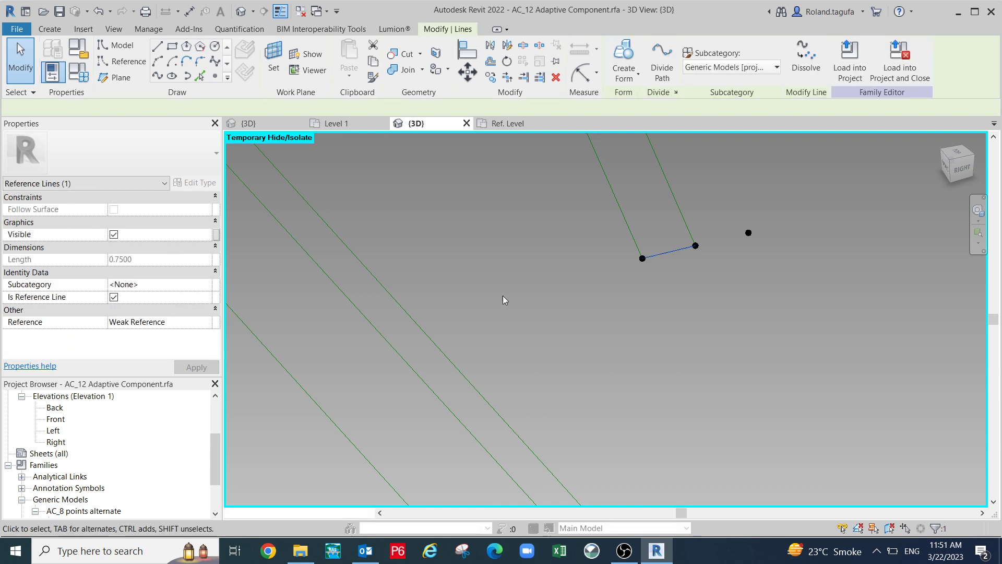
{"action": "scroll", "coordinate": [539, 277], "scroll_direction": "down", "scroll_amount": 3}
{"action": "middle_click_drag", "start_coordinate": [534, 367], "coordinate": [636, 301]}
{"action": "left_click", "coordinate": [515, 311]}
Temporarily hide the lower loop's whole outermost chain of reference lines, from beside point 1 round to beside point 12.
{"action": "scroll", "coordinate": [447, 242], "scroll_direction": "up", "scroll_amount": 5}
{"action": "key", "text": "Tab"}
{"action": "scroll", "coordinate": [475, 277], "scroll_direction": "down", "scroll_amount": 6}
{"action": "scroll", "coordinate": [497, 316], "scroll_direction": "down", "scroll_amount": 5}
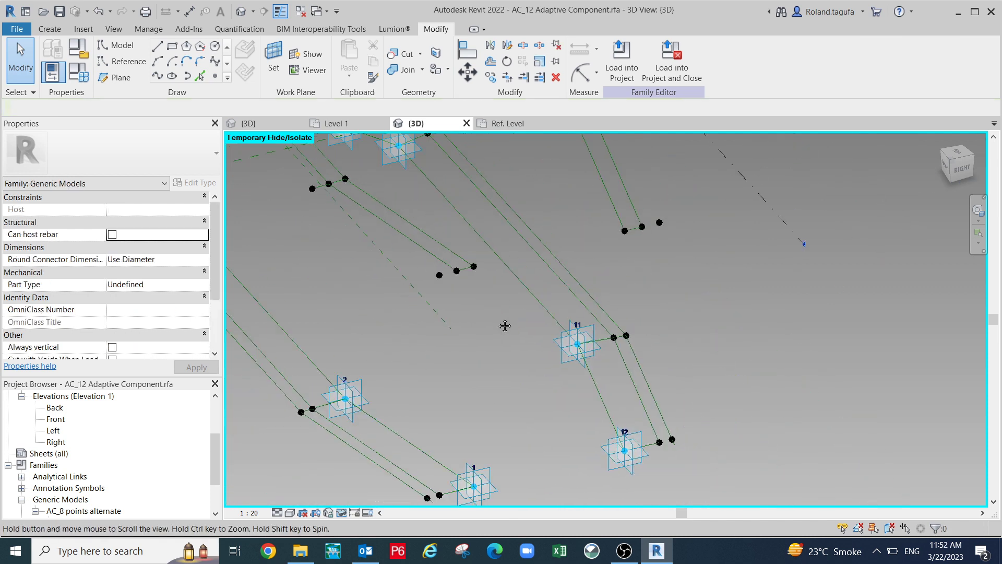
{"action": "middle_click_drag", "start_coordinate": [509, 306], "coordinate": [504, 325]}
{"action": "scroll", "coordinate": [454, 410], "scroll_direction": "up", "scroll_amount": 4}
{"action": "left_click", "coordinate": [476, 419]}
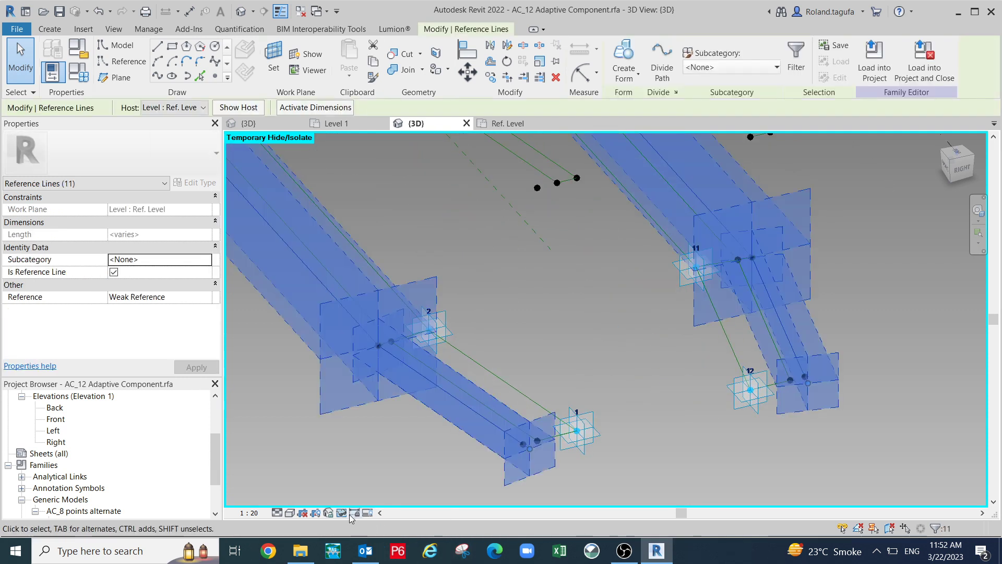
{"action": "left_click", "coordinate": [341, 514]}
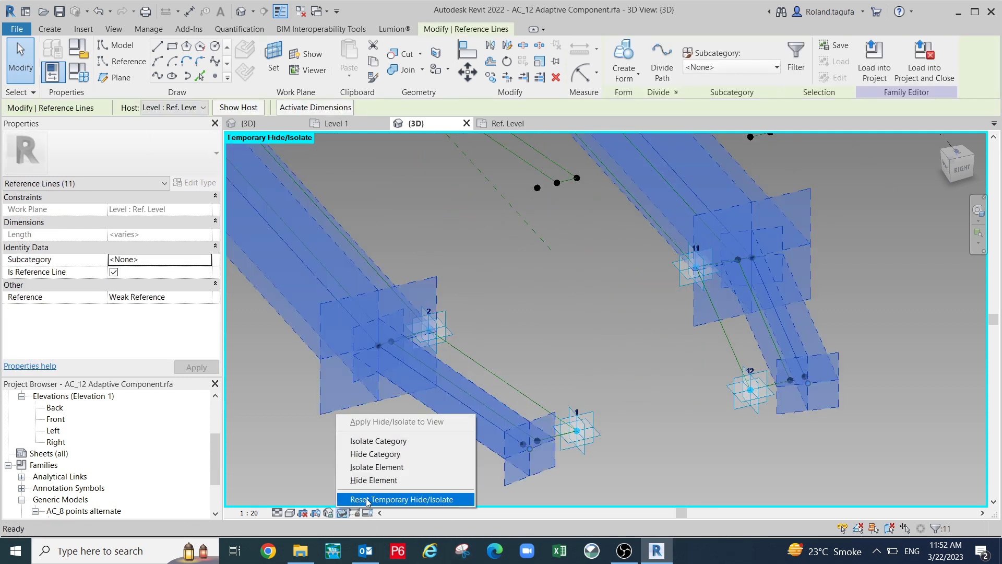
{"action": "left_click", "coordinate": [402, 478]}
{"action": "scroll", "coordinate": [447, 398], "scroll_direction": "down", "scroll_amount": 4}
{"action": "key", "text": "Tab"}
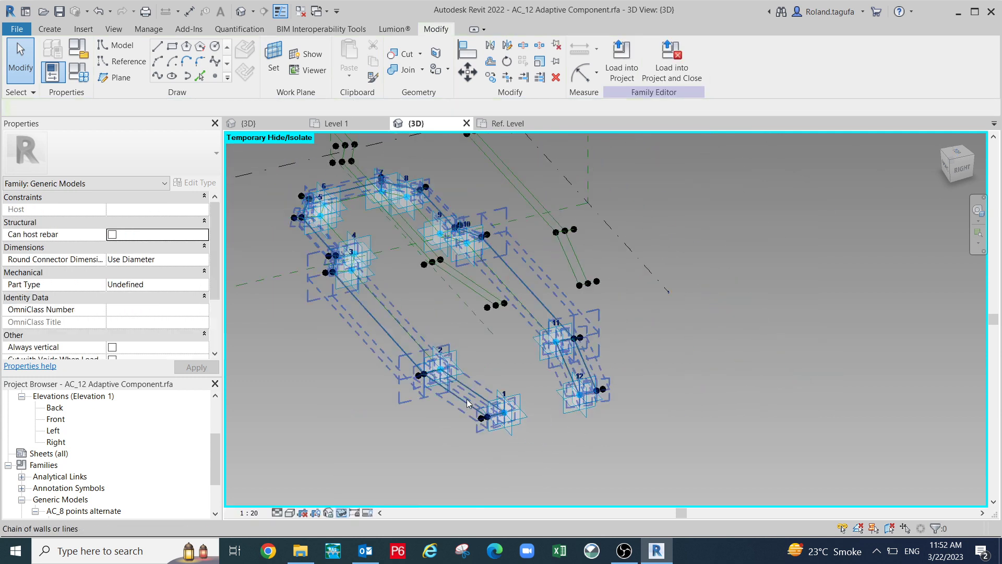
{"action": "middle_click_drag", "start_coordinate": [477, 404], "coordinate": [476, 417]}
{"action": "middle_click_drag", "start_coordinate": [444, 381], "coordinate": [435, 422]}
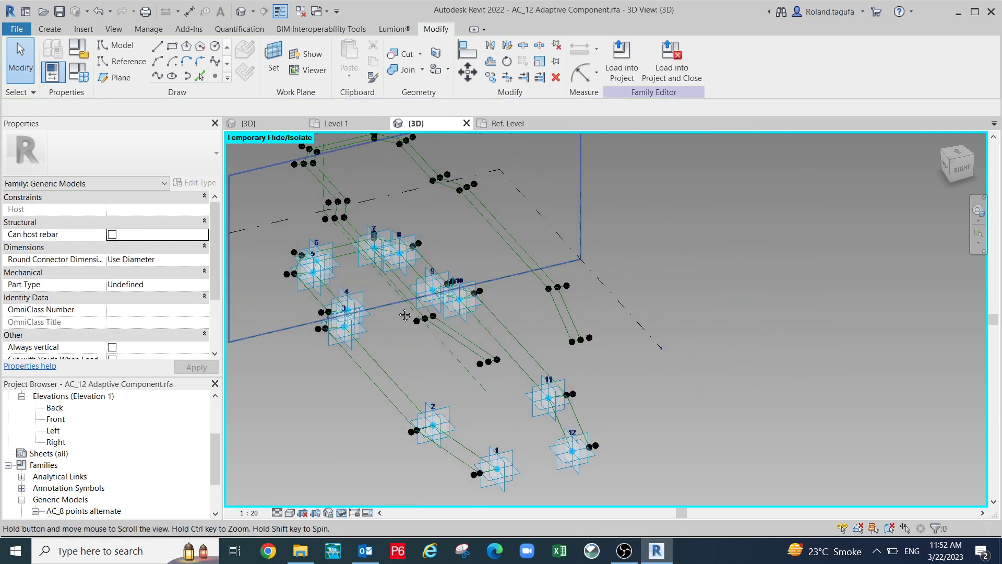
{"action": "middle_click_drag", "start_coordinate": [403, 316], "coordinate": [397, 364]}
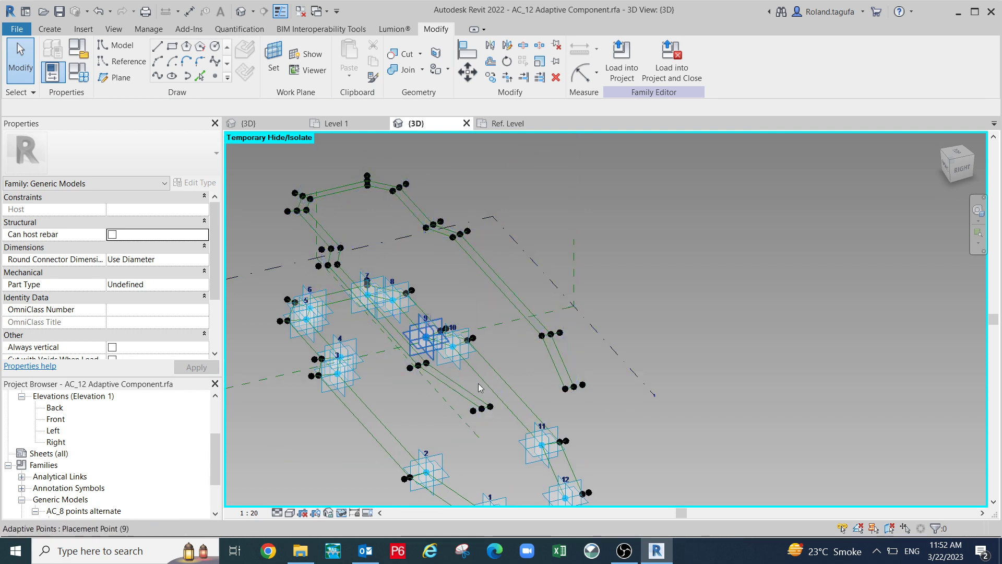
{"action": "key", "text": "Tab"}
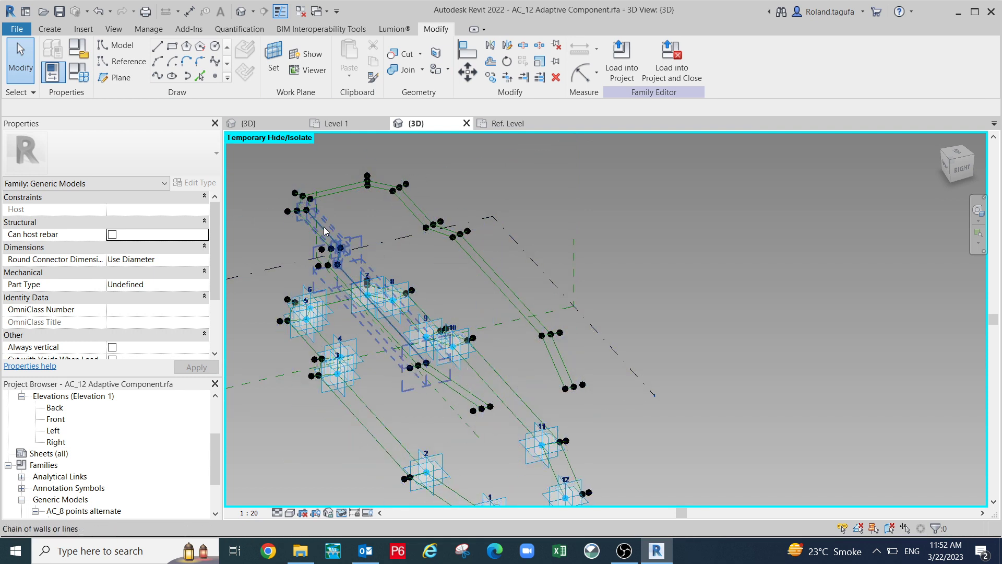
{"action": "left_click", "coordinate": [372, 378]}
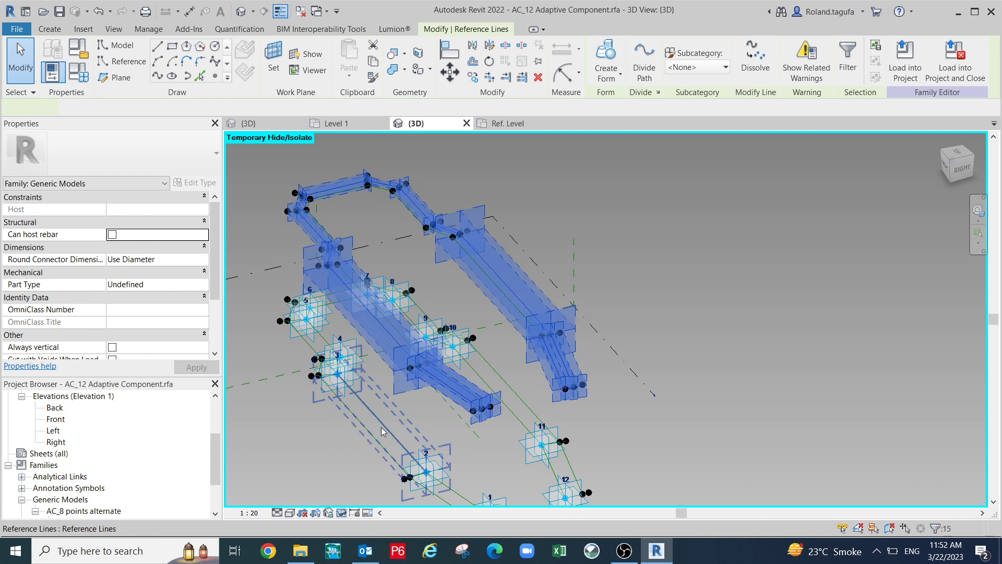
{"action": "scroll", "coordinate": [372, 377], "scroll_direction": "down", "scroll_amount": 1}
{"action": "middle_click_drag", "start_coordinate": [425, 386], "coordinate": [416, 265]}
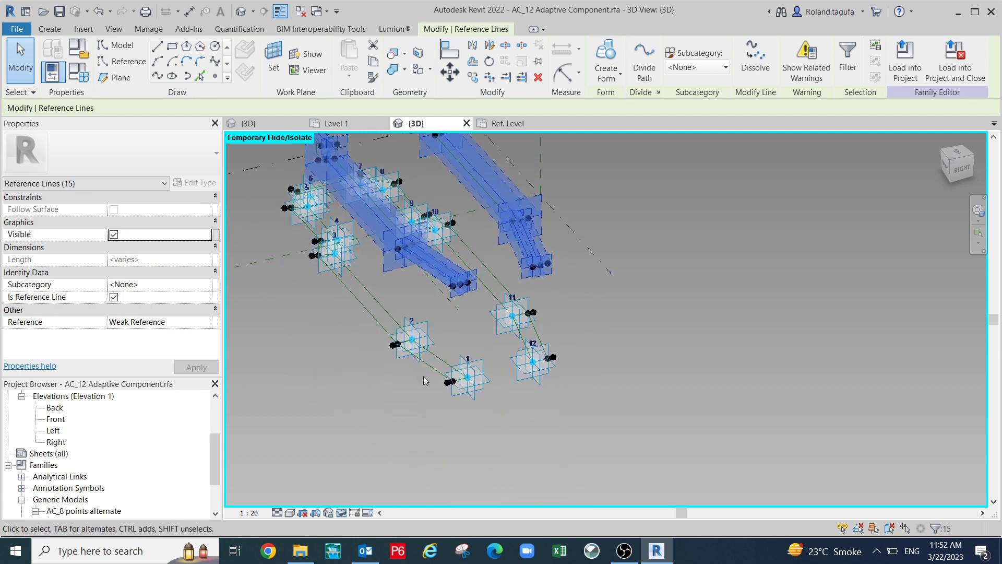
{"action": "scroll", "coordinate": [424, 376], "scroll_direction": "up", "scroll_amount": 1}
{"action": "middle_click_drag", "start_coordinate": [430, 383], "coordinate": [427, 410]}
{"action": "key", "text": "Tab"}
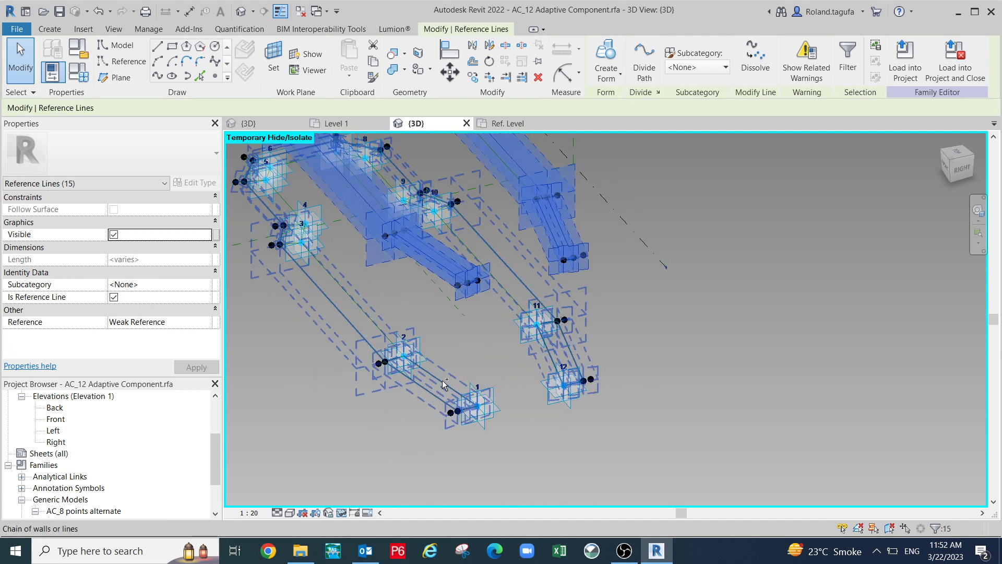
{"action": "left_click", "coordinate": [447, 384], "text": "ctrl"}
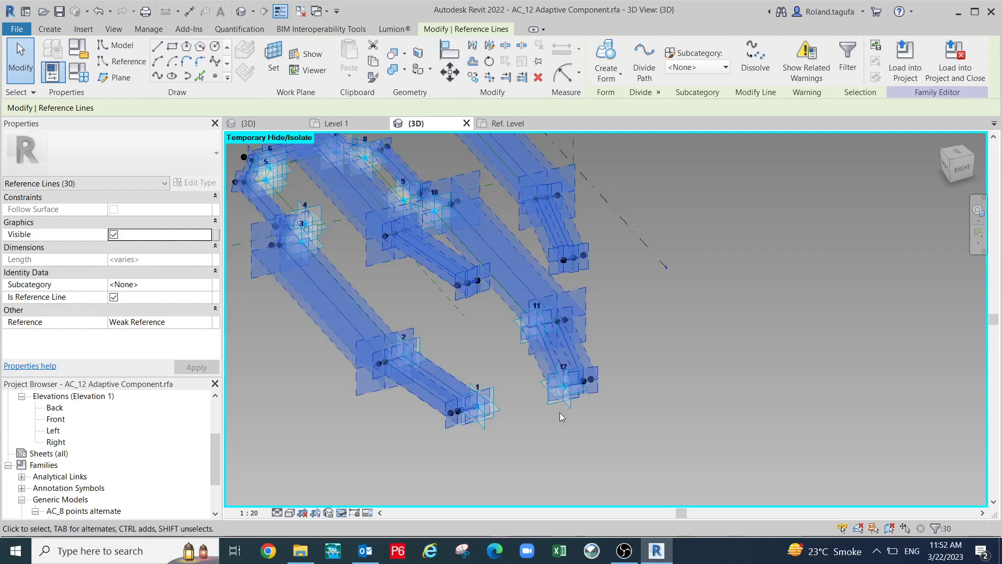
{"action": "middle_click_drag", "start_coordinate": [555, 436], "coordinate": [480, 407], "text": "shift"}
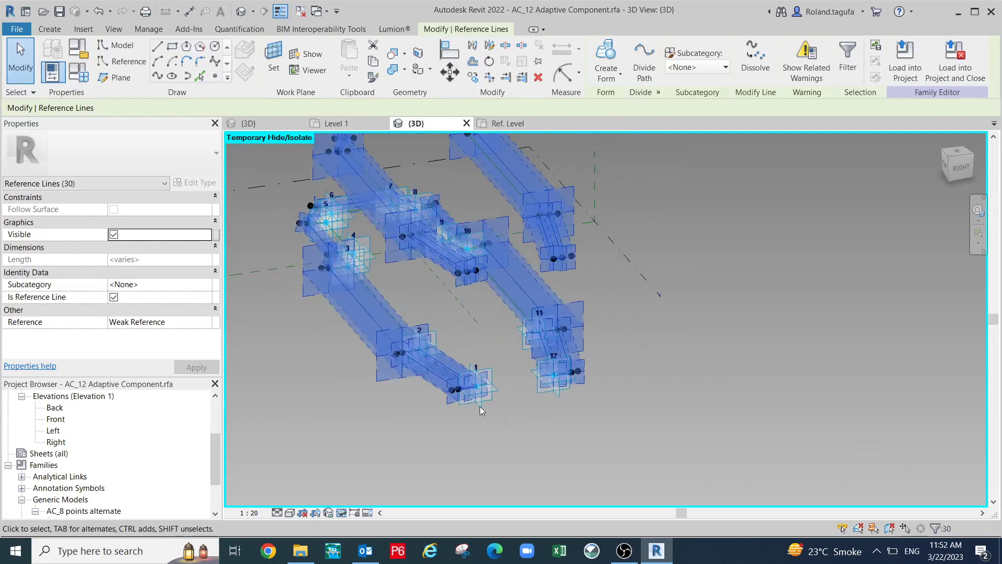
{"action": "scroll", "coordinate": [447, 387], "scroll_direction": "up", "scroll_amount": 3}
{"action": "scroll", "coordinate": [471, 389], "scroll_direction": "up", "scroll_amount": 5}
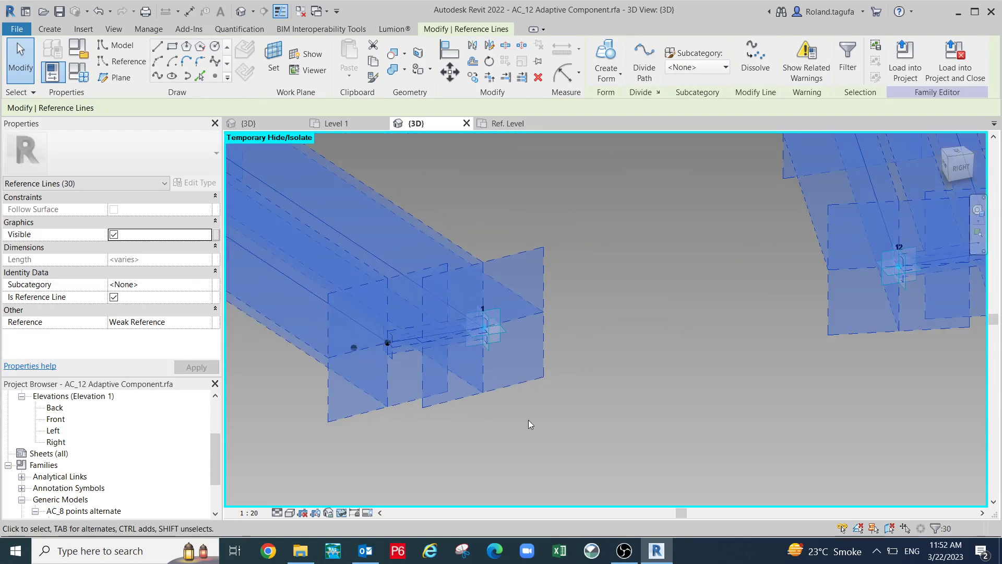
{"action": "left_click", "coordinate": [568, 421]}
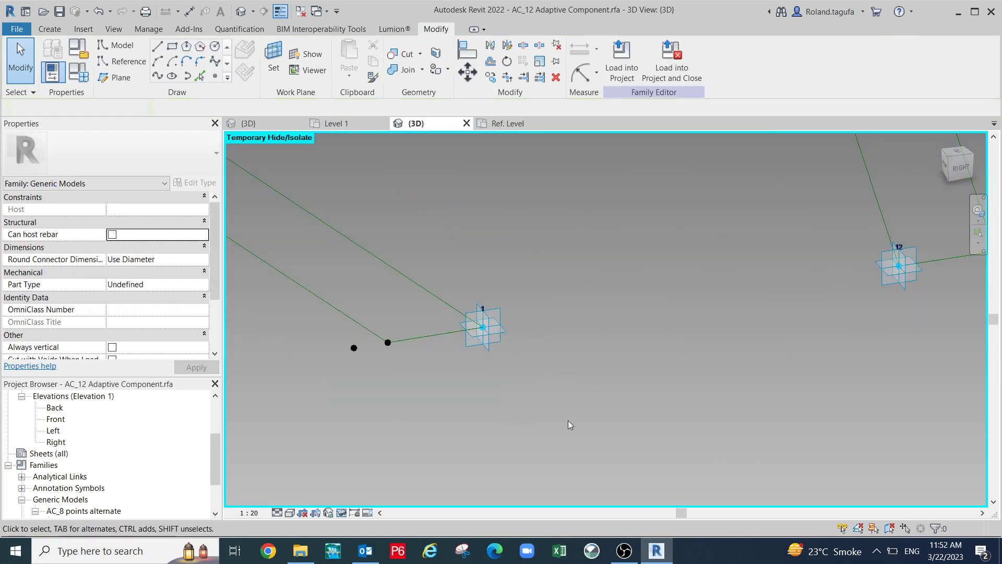
Try to create a form from the closed inner-half reference line chains of the lower and upper loops.
{"action": "scroll", "coordinate": [544, 425], "scroll_direction": "down", "scroll_amount": 3}
{"action": "key", "text": "Tab"}
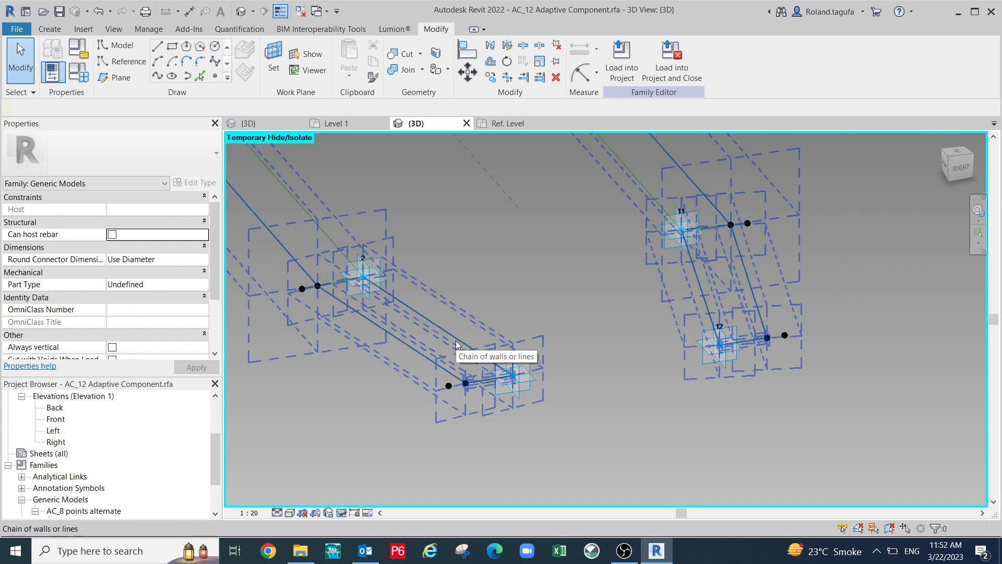
{"action": "left_click", "coordinate": [456, 341]}
{"action": "scroll", "coordinate": [548, 379], "scroll_direction": "down", "scroll_amount": 4}
{"action": "middle_click_drag", "start_coordinate": [599, 425], "coordinate": [601, 492]}
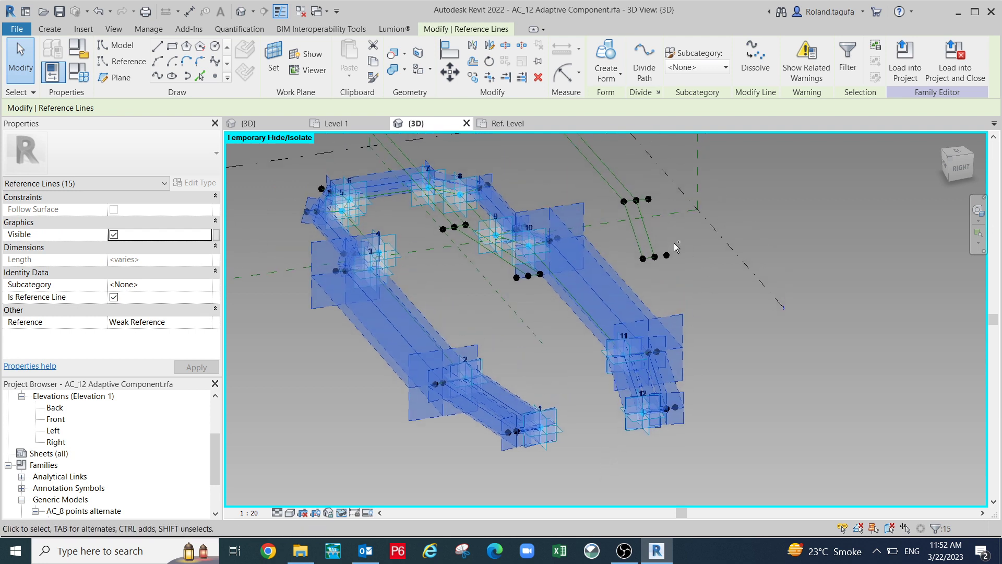
{"action": "key", "text": "Tab"}
{"action": "left_click", "coordinate": [645, 235]}
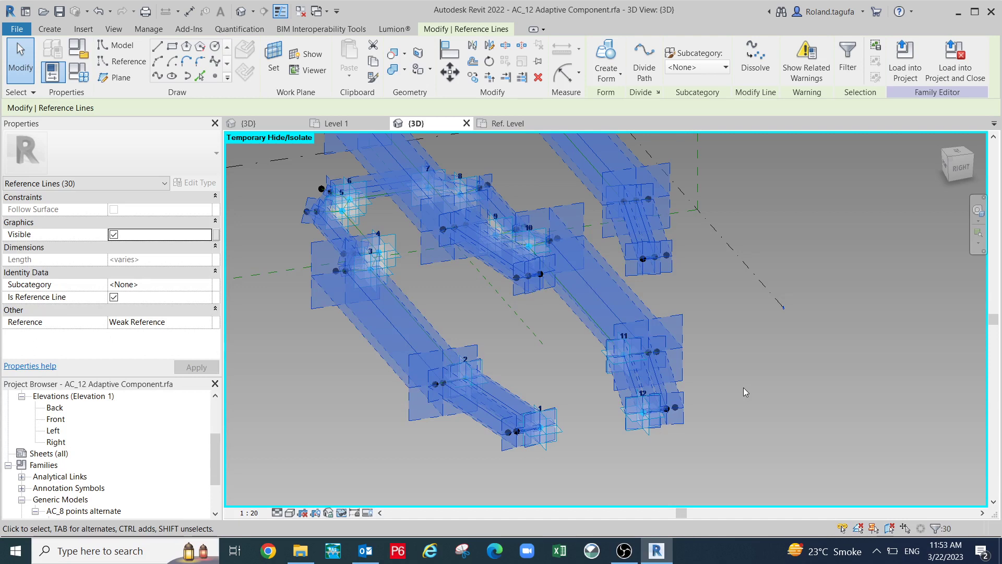
{"action": "left_click", "coordinate": [606, 57]}
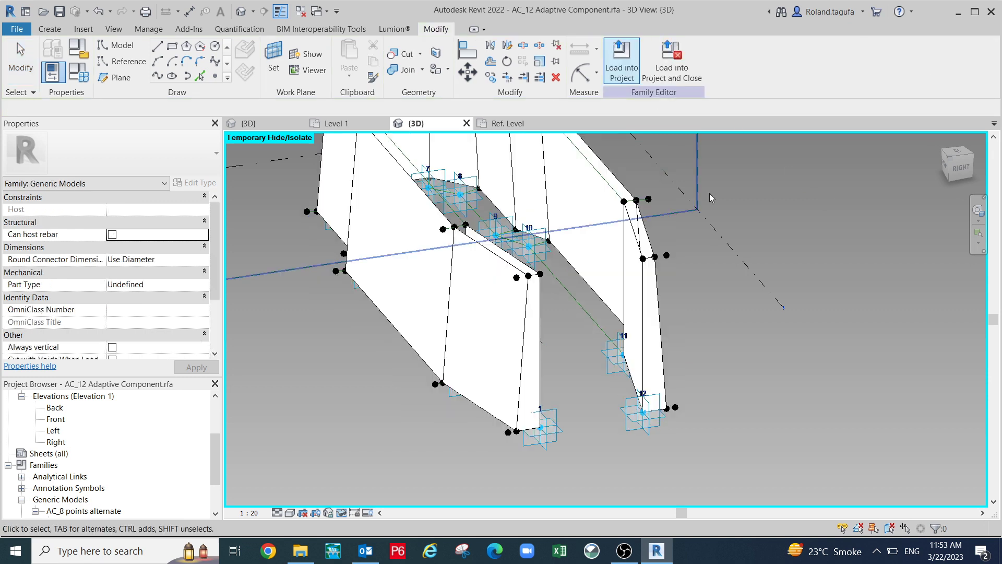
Inspect the form from the opposite side and undo its creation.
{"action": "middle_click_drag", "start_coordinate": [706, 402], "coordinate": [671, 515]}
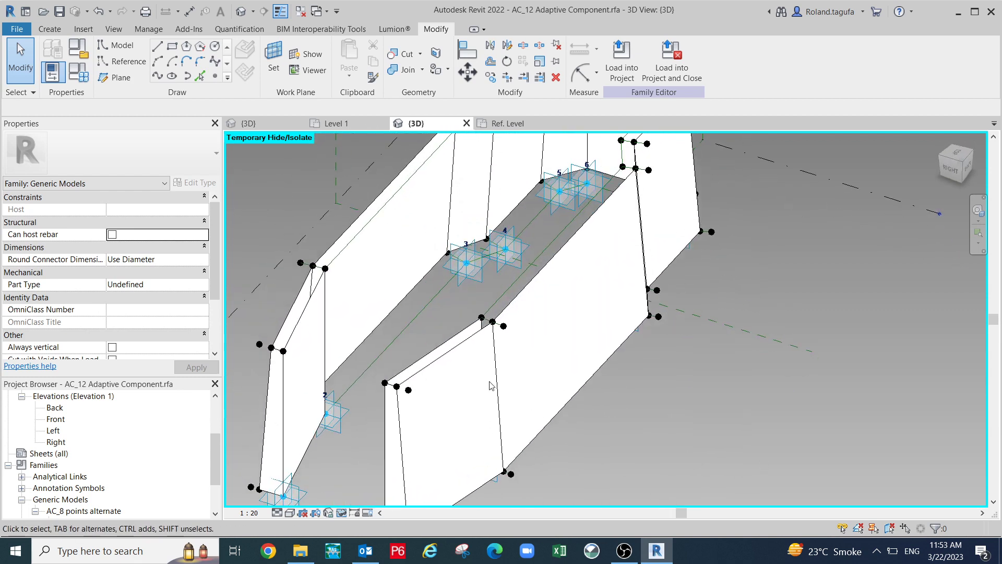
{"action": "scroll", "coordinate": [490, 386], "scroll_direction": "up", "scroll_amount": 1}
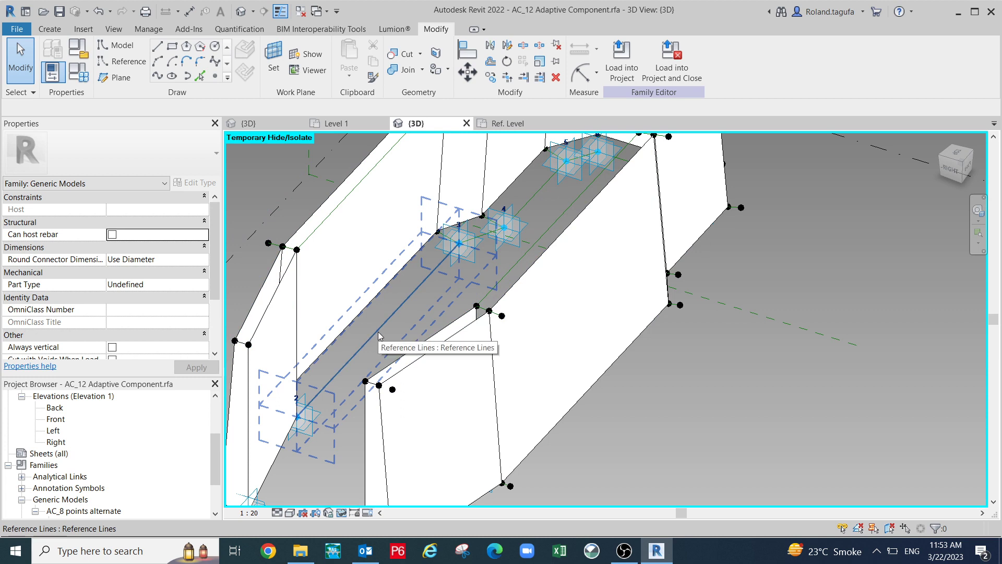
{"action": "scroll", "coordinate": [391, 327], "scroll_direction": "down", "scroll_amount": 3}
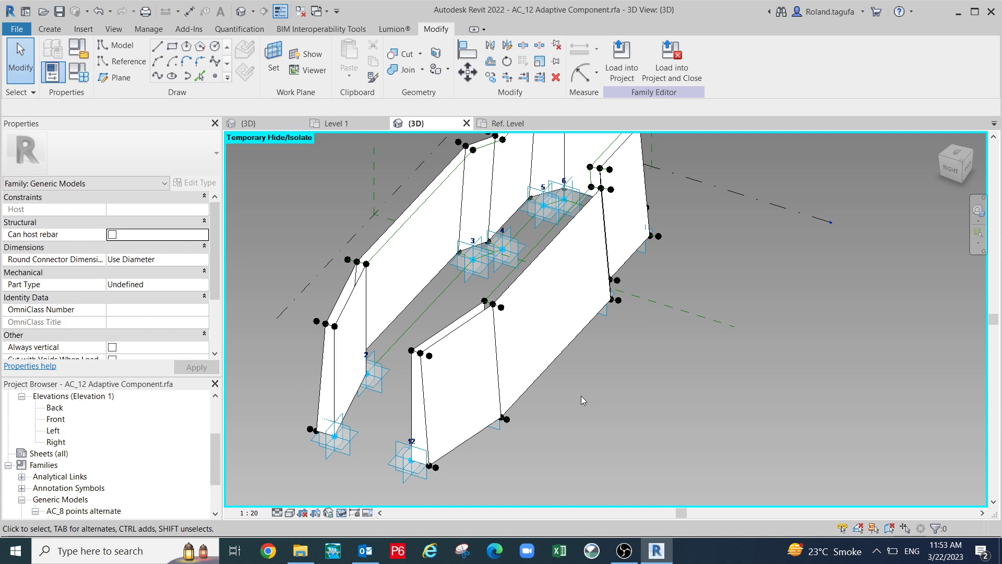
{"action": "key", "text": "ctrl+z"}
{"action": "middle_click_drag", "start_coordinate": [580, 396], "coordinate": [591, 385]}
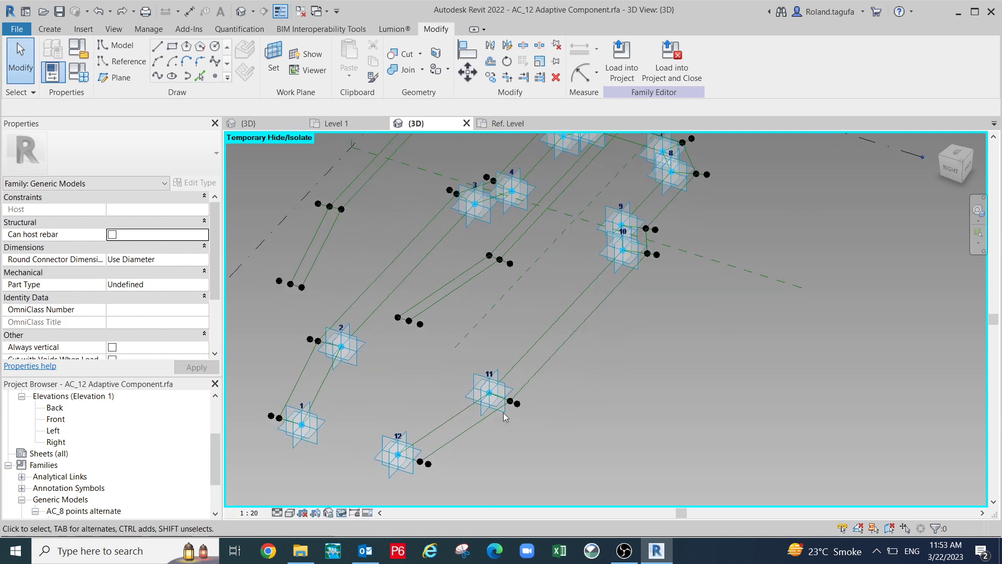
{"action": "middle_click_drag", "start_coordinate": [478, 355], "coordinate": [375, 338]}
{"action": "key", "text": "Tab"}
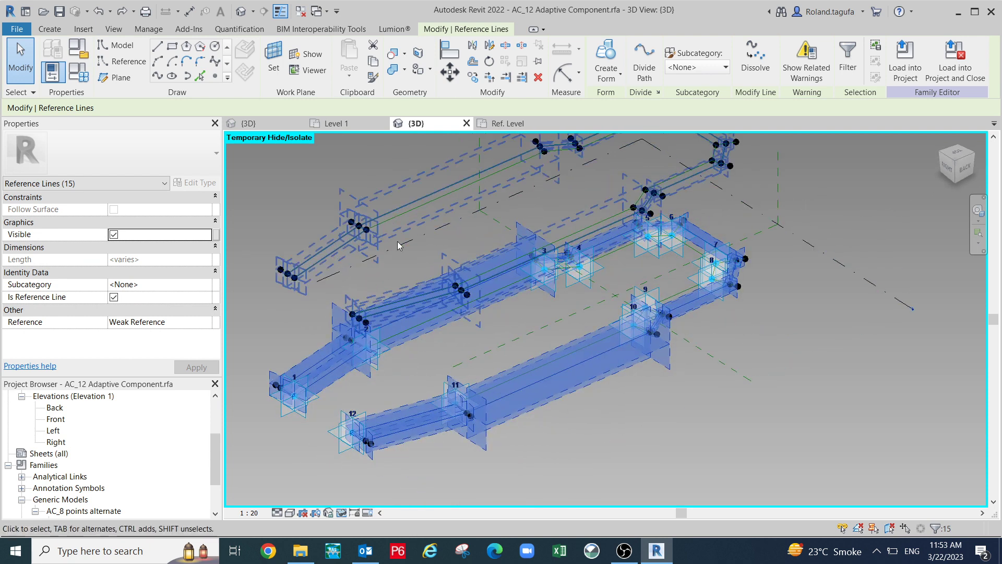
{"action": "left_click", "coordinate": [426, 230], "text": "ctrl"}
{"action": "scroll", "coordinate": [445, 226], "scroll_direction": "up", "scroll_amount": 2}
{"action": "middle_click_drag", "start_coordinate": [461, 254], "coordinate": [470, 212], "text": "shift"}
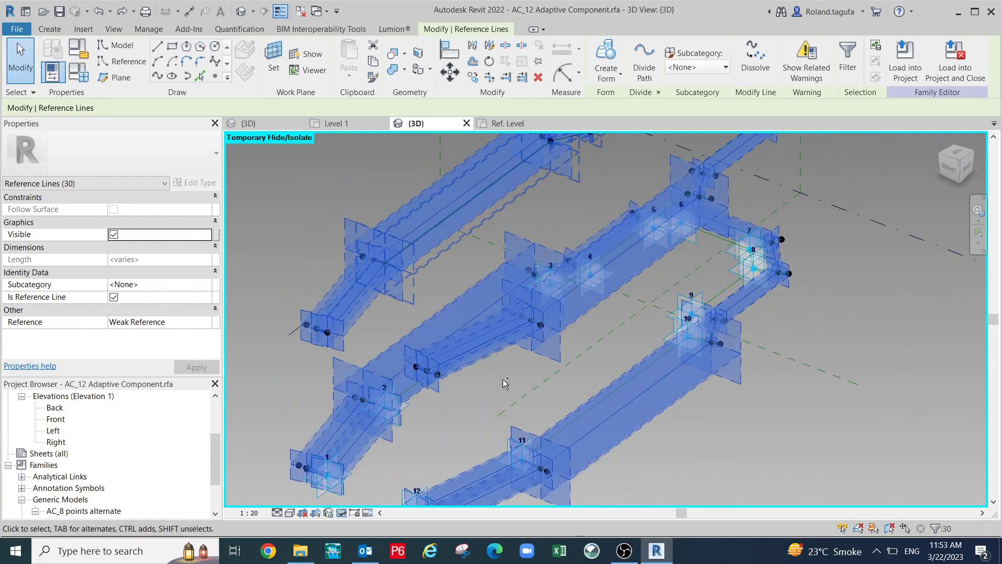
{"action": "scroll", "coordinate": [521, 387], "scroll_direction": "down", "scroll_amount": 3}
{"action": "middle_click_drag", "start_coordinate": [591, 409], "coordinate": [614, 419]}
{"action": "scroll", "coordinate": [575, 380], "scroll_direction": "down", "scroll_amount": 2}
{"action": "middle_click_drag", "start_coordinate": [568, 406], "coordinate": [673, 389], "text": "shift"}
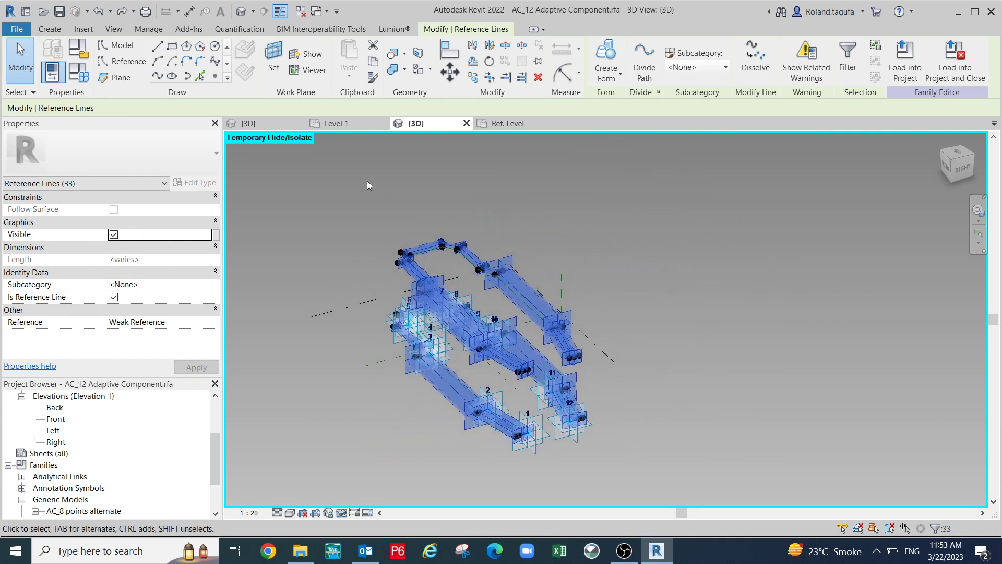
{"action": "left_click_drag", "start_coordinate": [357, 171], "coordinate": [655, 462]}
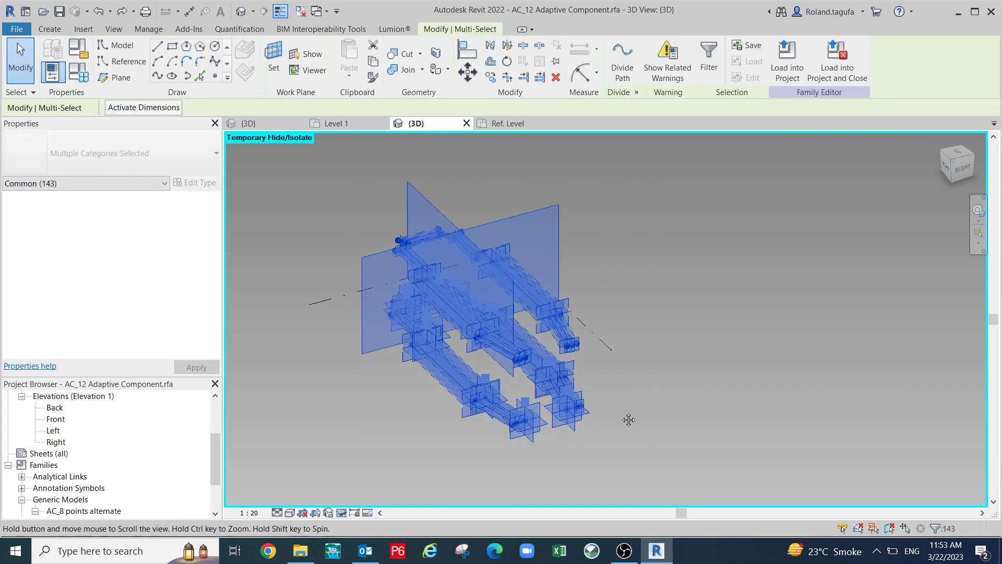
{"action": "key", "text": "Escape"}
Temporarily hide the Center (Left/Right) reference plane.
{"action": "middle_click_drag", "start_coordinate": [580, 396], "coordinate": [602, 339], "text": "shift"}
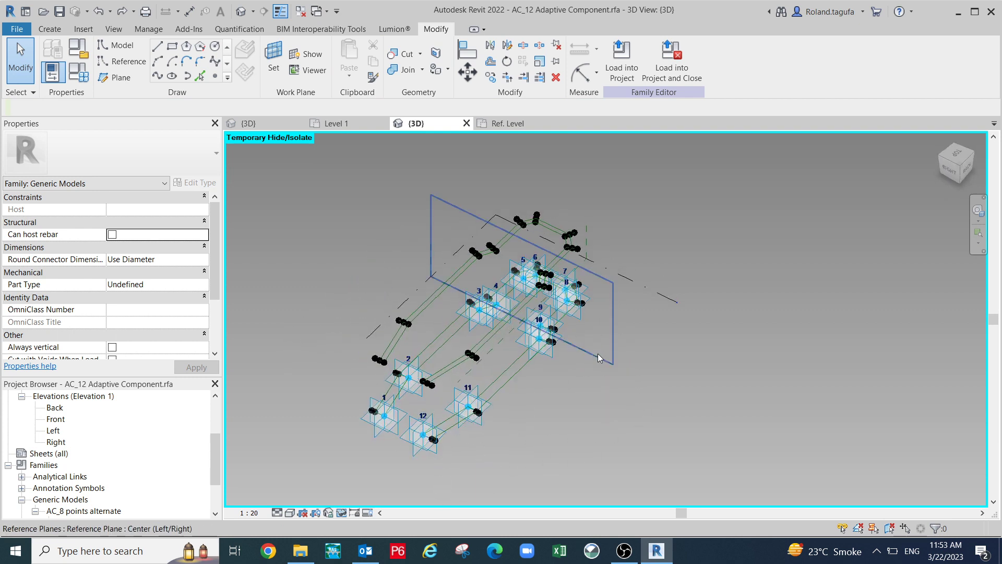
{"action": "left_click", "coordinate": [597, 353]}
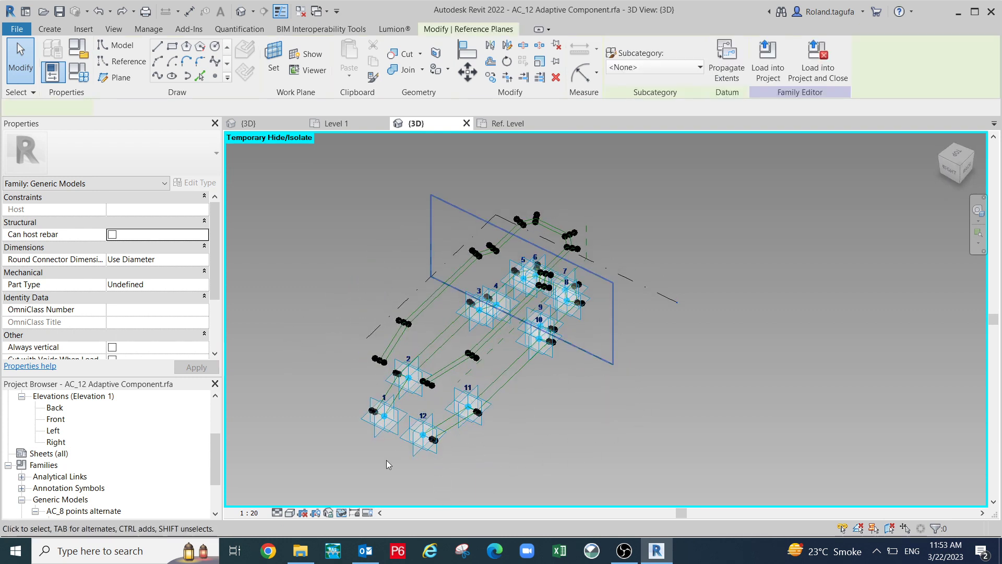
{"action": "left_click", "coordinate": [340, 516]}
{"action": "left_click", "coordinate": [406, 490]}
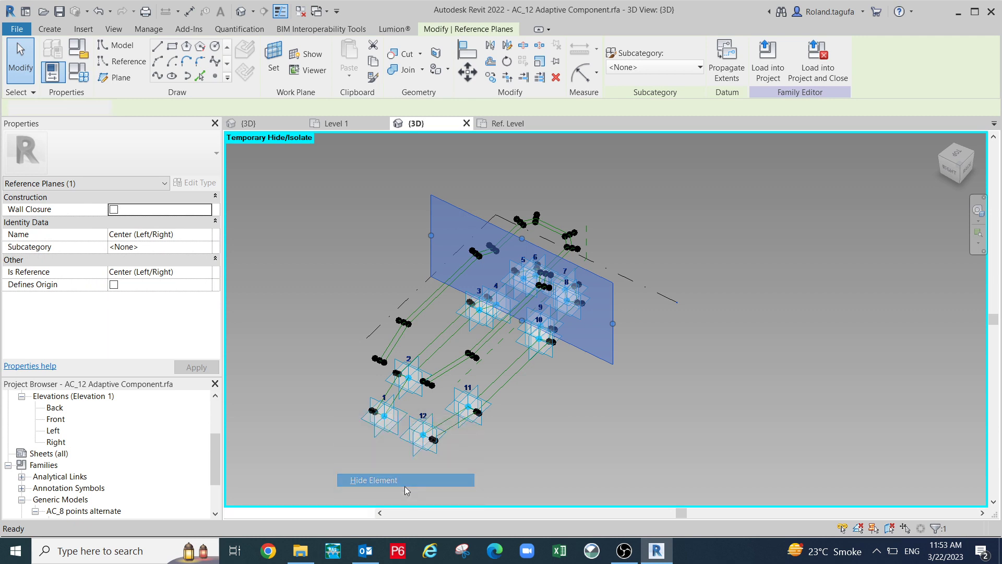
Temporarily hide the Center (Front/Back) reference plane.
{"action": "middle_click_drag", "start_coordinate": [522, 454], "coordinate": [799, 358], "text": "shift"}
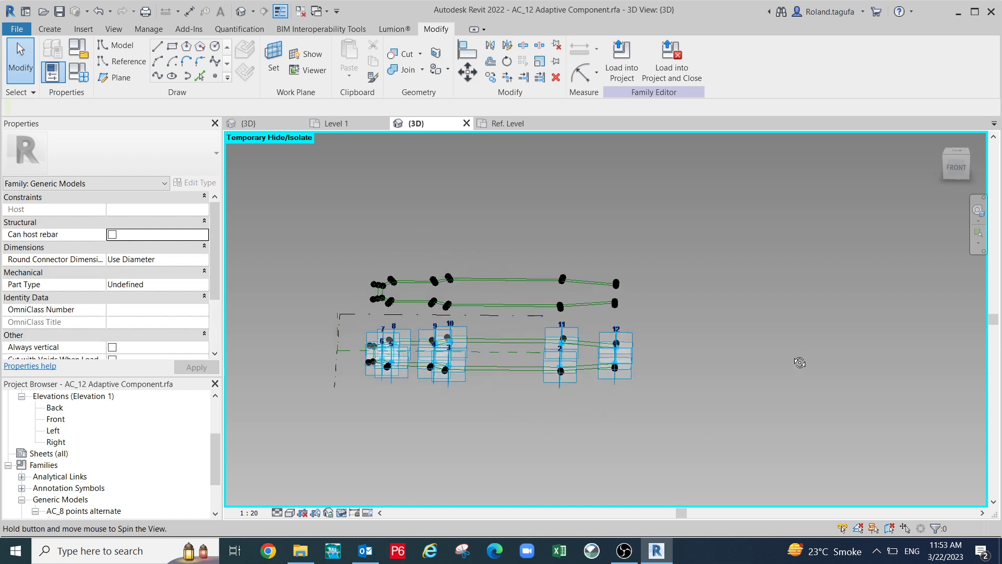
{"action": "left_click", "coordinate": [350, 348]}
{"action": "left_click", "coordinate": [340, 515]}
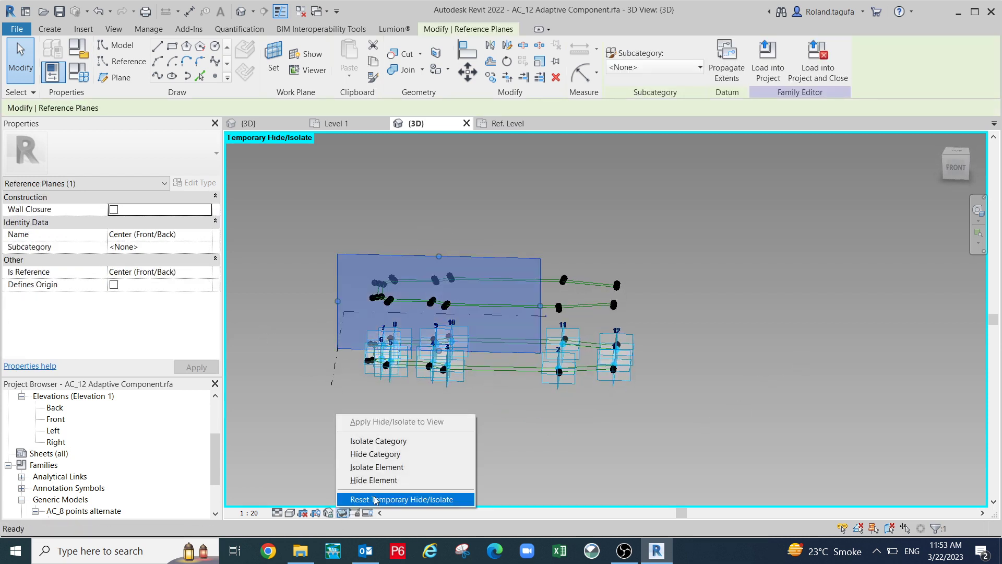
{"action": "left_click", "coordinate": [368, 476]}
Select both loops, filter the selection down to Reference Lines only, and try to create a form from them.
{"action": "middle_click_drag", "start_coordinate": [600, 456], "coordinate": [508, 495], "text": "shift"}
{"action": "left_click_drag", "start_coordinate": [360, 243], "coordinate": [594, 446]}
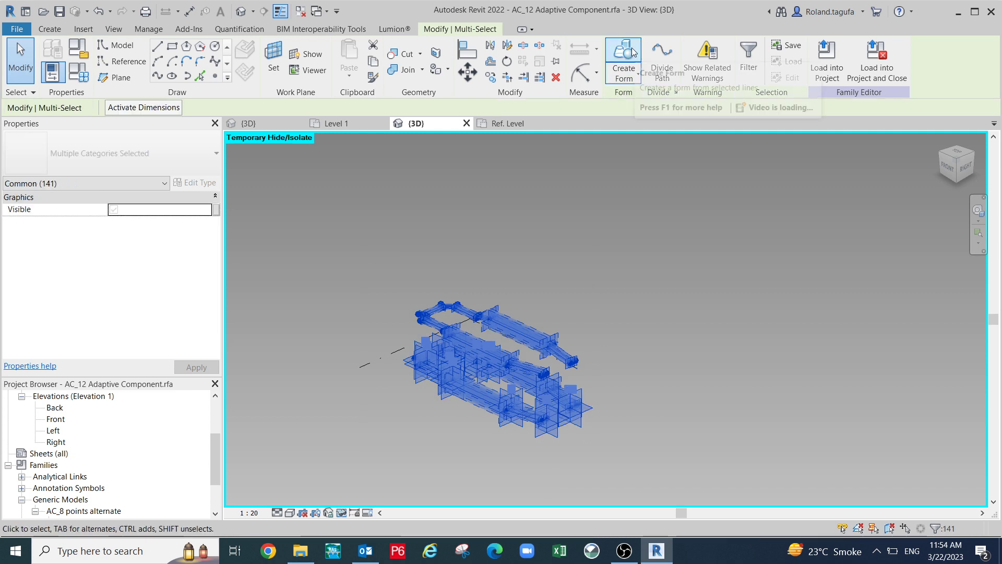
{"action": "left_click", "coordinate": [749, 58]}
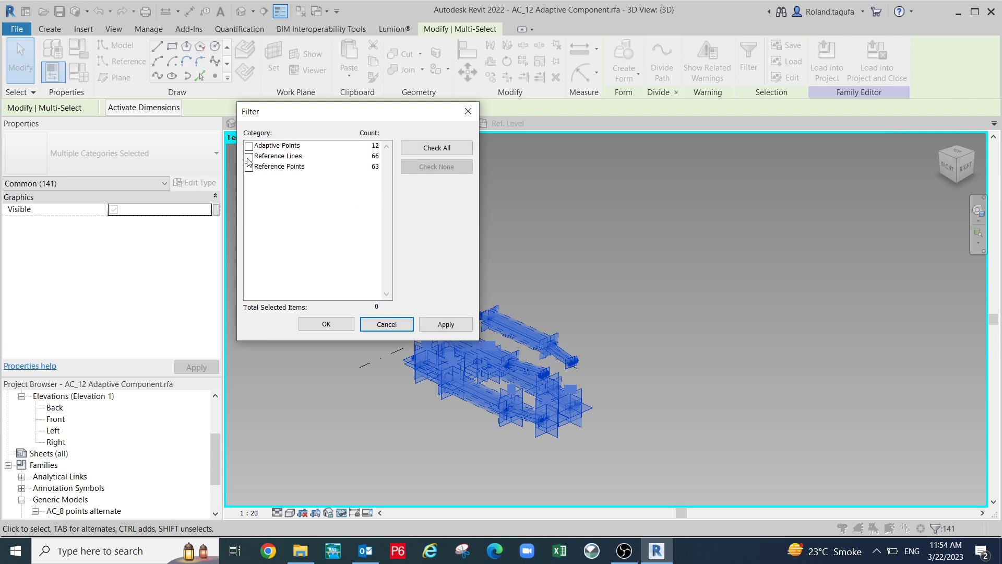
{"action": "left_click", "coordinate": [444, 325]}
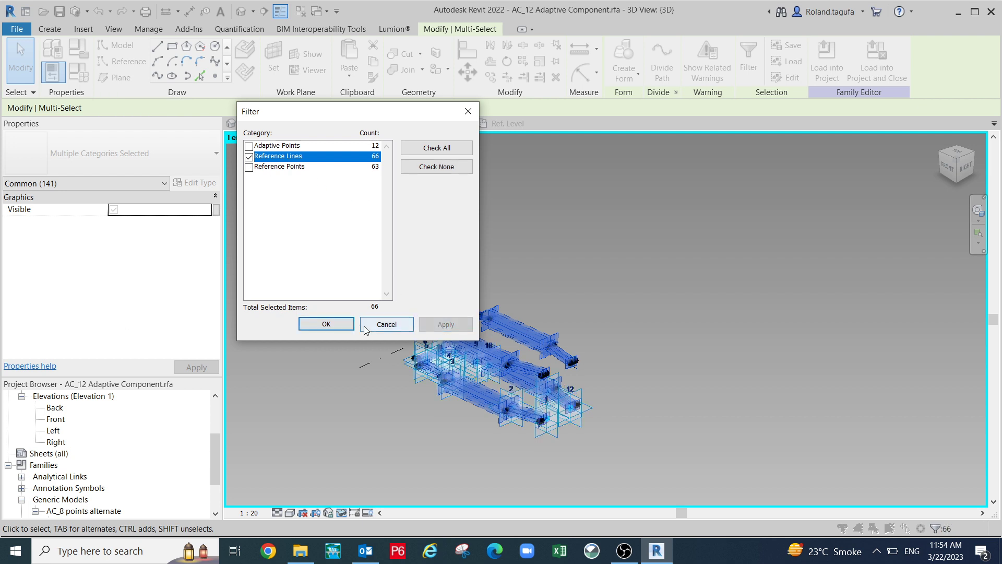
{"action": "left_click", "coordinate": [326, 324]}
{"action": "scroll", "coordinate": [509, 390], "scroll_direction": "up", "scroll_amount": 4}
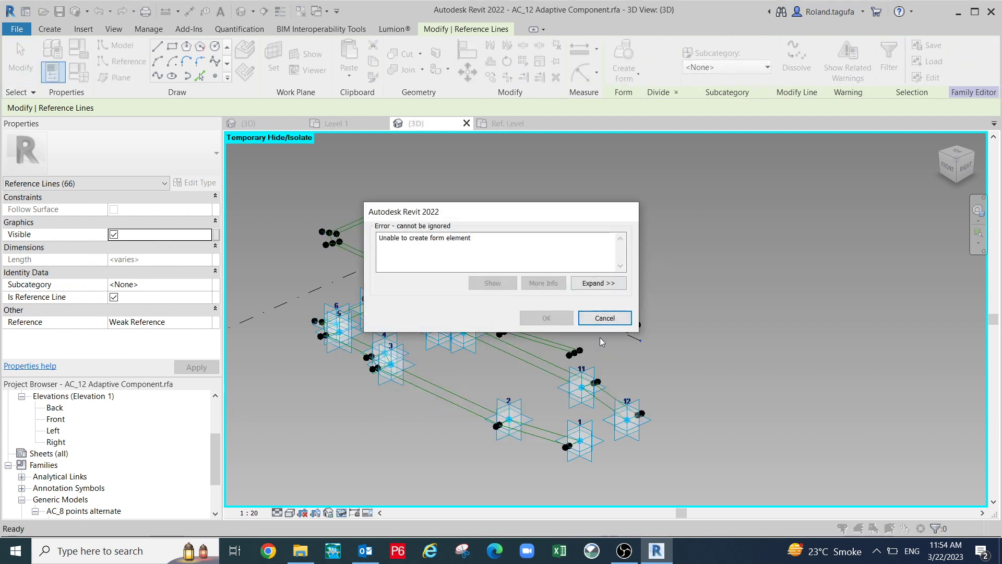
{"action": "left_click", "coordinate": [607, 323]}
{"action": "scroll", "coordinate": [646, 343], "scroll_direction": "down", "scroll_amount": 1}
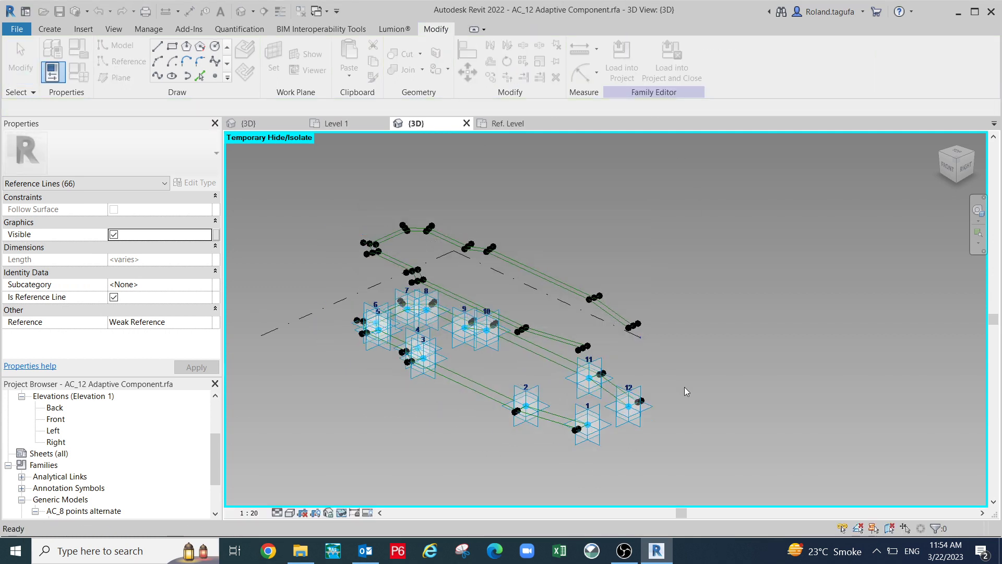
Temporarily hide the two short cross reference lines at the upper loop's bends above points 2 and 11.
{"action": "middle_click_drag", "start_coordinate": [673, 390], "coordinate": [459, 362], "text": "shift"}
{"action": "scroll", "coordinate": [459, 363], "scroll_direction": "up", "scroll_amount": 1}
{"action": "key", "text": "Tab"}
{"action": "left_click", "coordinate": [399, 289]}
{"action": "scroll", "coordinate": [401, 290], "scroll_direction": "up", "scroll_amount": 6}
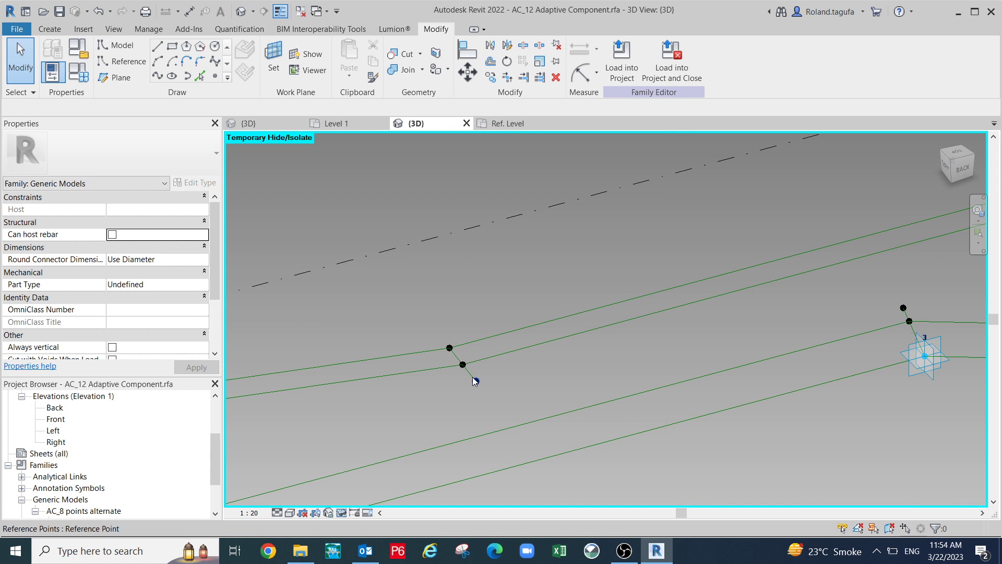
{"action": "scroll", "coordinate": [471, 377], "scroll_direction": "up", "scroll_amount": 2}
{"action": "left_click", "coordinate": [467, 375]}
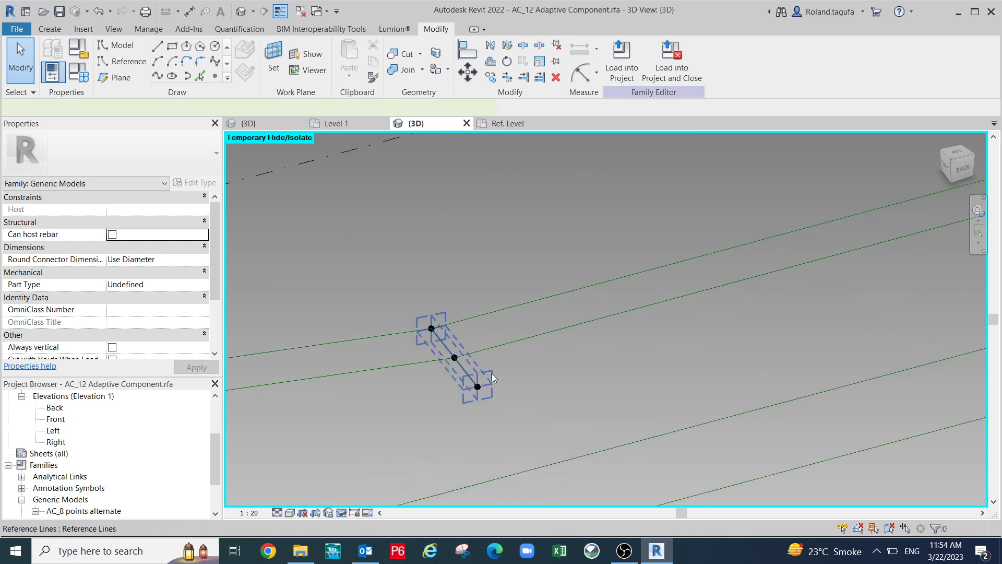
{"action": "scroll", "coordinate": [491, 374], "scroll_direction": "down", "scroll_amount": 4}
{"action": "middle_click_drag", "start_coordinate": [531, 379], "coordinate": [683, 404]}
{"action": "scroll", "coordinate": [515, 233], "scroll_direction": "up", "scroll_amount": 2}
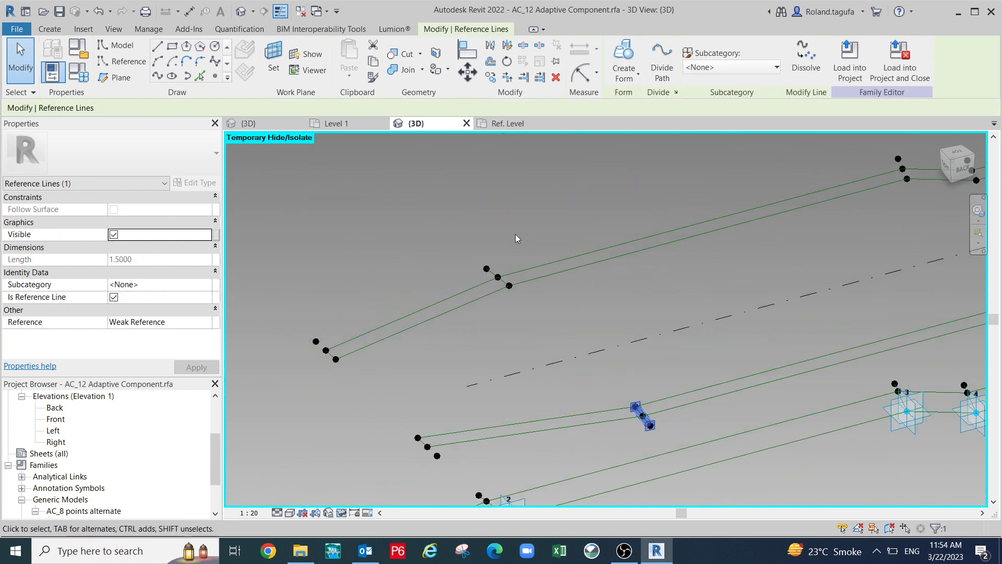
{"action": "left_click", "coordinate": [490, 327], "text": "ctrl"}
{"action": "left_click", "coordinate": [341, 512]}
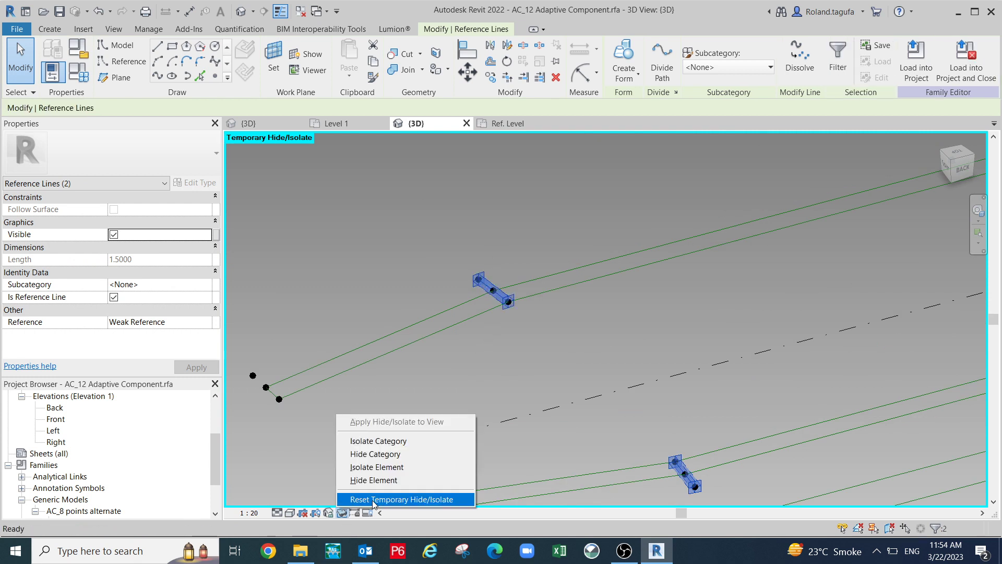
{"action": "left_click", "coordinate": [371, 479]}
{"action": "middle_click_drag", "start_coordinate": [533, 390], "coordinate": [350, 472]}
{"action": "middle_click_drag", "start_coordinate": [684, 350], "coordinate": [379, 477]}
{"action": "scroll", "coordinate": [920, 265], "scroll_direction": "up", "scroll_amount": 2}
{"action": "scroll", "coordinate": [671, 305], "scroll_direction": "up", "scroll_amount": 1}
{"action": "scroll", "coordinate": [664, 309], "scroll_direction": "down", "scroll_amount": 2}
{"action": "middle_click_drag", "start_coordinate": [724, 369], "coordinate": [537, 342]}
{"action": "scroll", "coordinate": [700, 237], "scroll_direction": "up", "scroll_amount": 3}
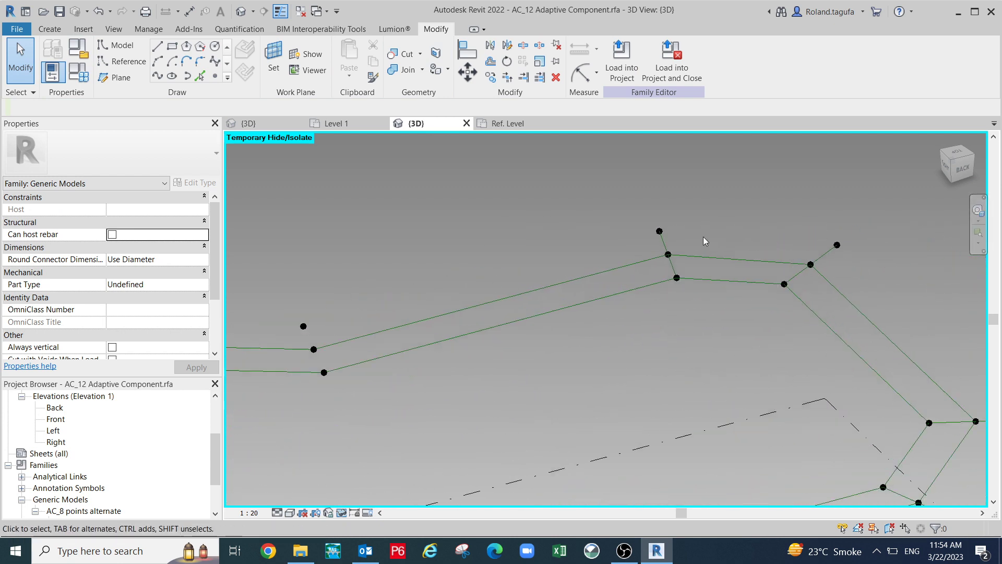
{"action": "left_click", "coordinate": [668, 240]}
{"action": "key", "text": "Tab"}
{"action": "scroll", "coordinate": [543, 321], "scroll_direction": "down", "scroll_amount": 3}
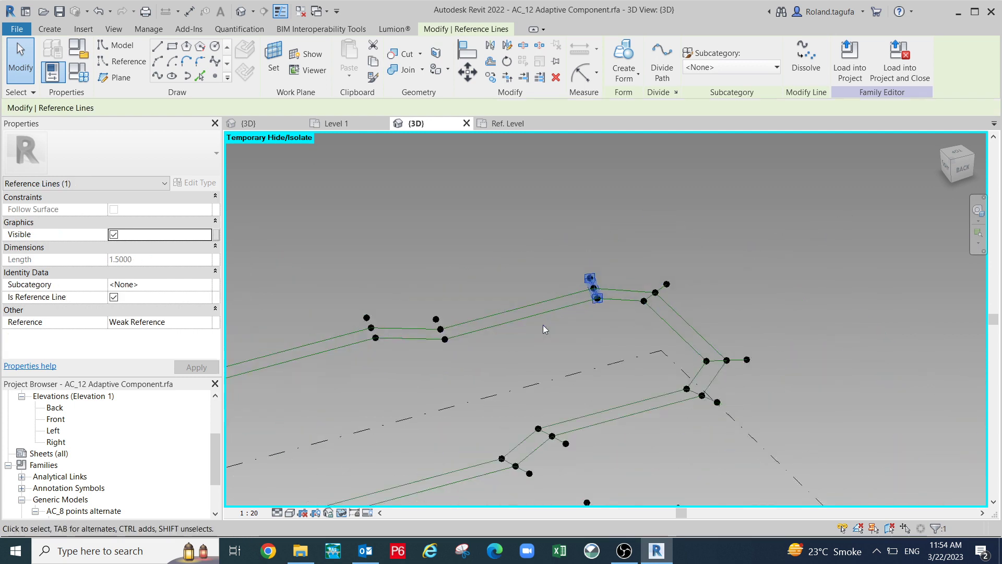
{"action": "left_click", "coordinate": [585, 334]}
Select the upper loop's chain of reference lines and add the lower loop's chain to the selection.
{"action": "middle_click_drag", "start_coordinate": [377, 378], "coordinate": [611, 323]}
{"action": "scroll", "coordinate": [481, 343], "scroll_direction": "down", "scroll_amount": 1}
{"action": "middle_click_drag", "start_coordinate": [443, 349], "coordinate": [508, 317]}
{"action": "key", "text": "Tab"}
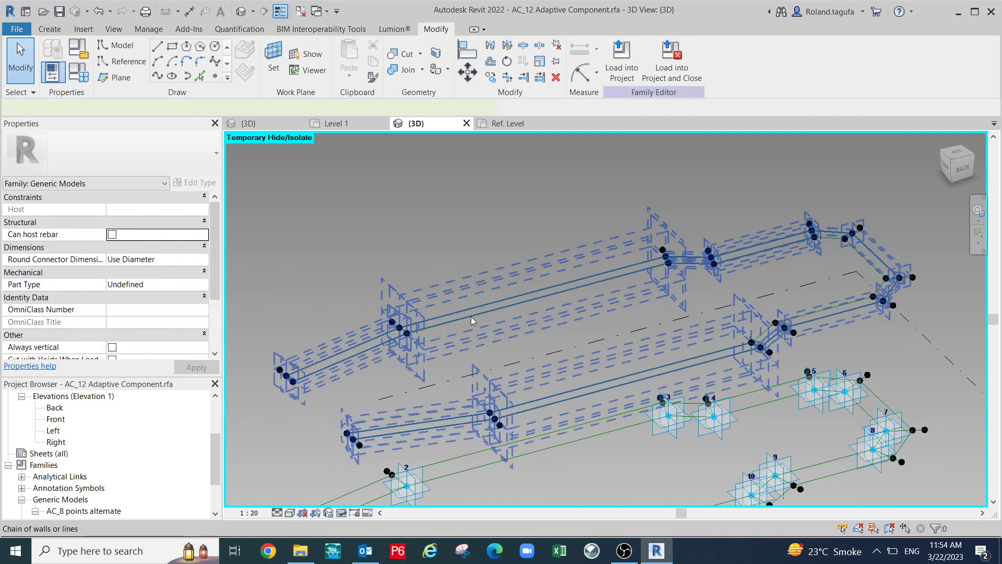
{"action": "left_click", "coordinate": [470, 316]}
{"action": "middle_click_drag", "start_coordinate": [620, 471], "coordinate": [602, 434], "text": "shift"}
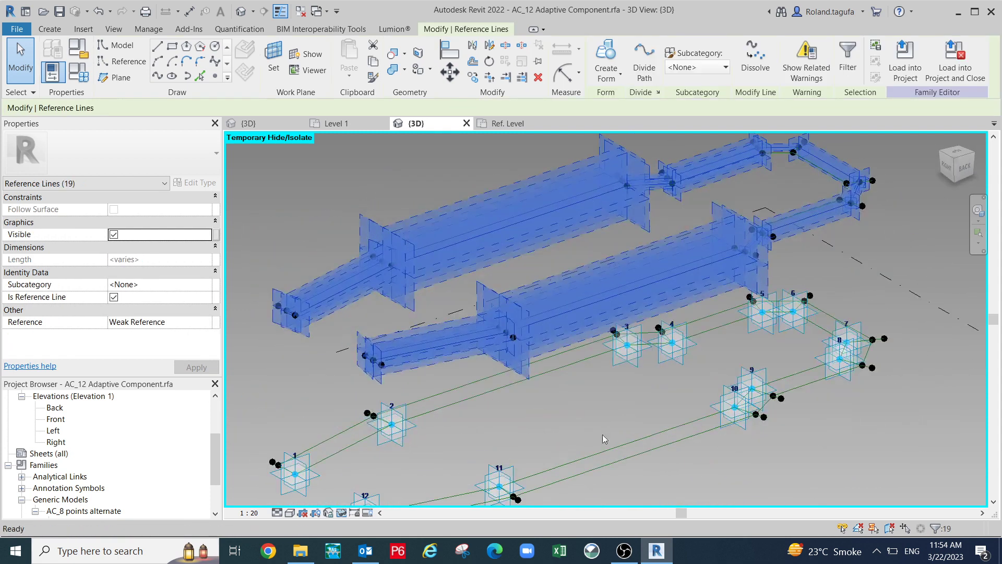
{"action": "key", "text": "Tab"}
{"action": "left_click", "coordinate": [612, 459], "text": "ctrl"}
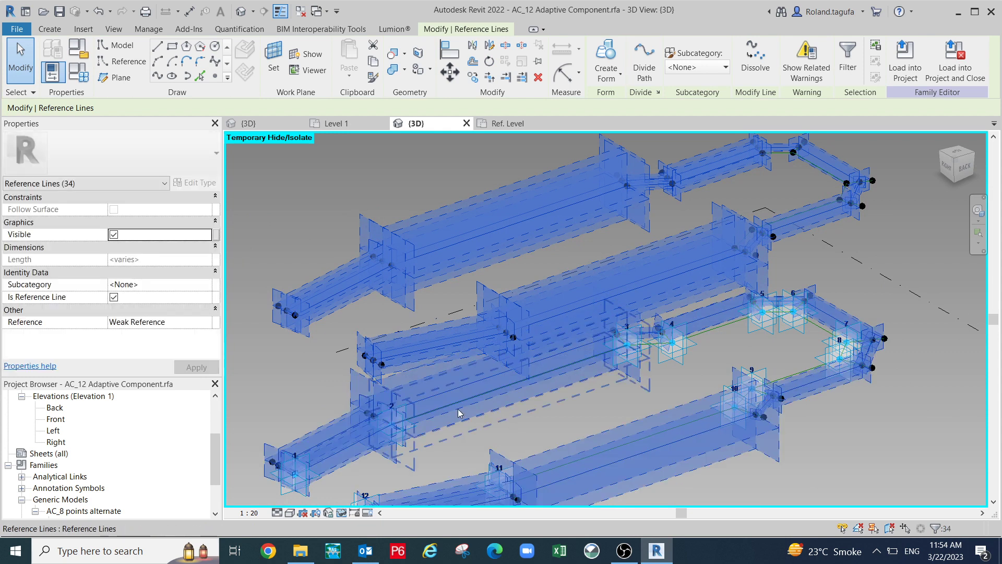
Add the lower loop's inner reference lines running from point 2 through points 3 and 4 to point 5 to the selection.
{"action": "scroll", "coordinate": [459, 409], "scroll_direction": "up", "scroll_amount": 2}
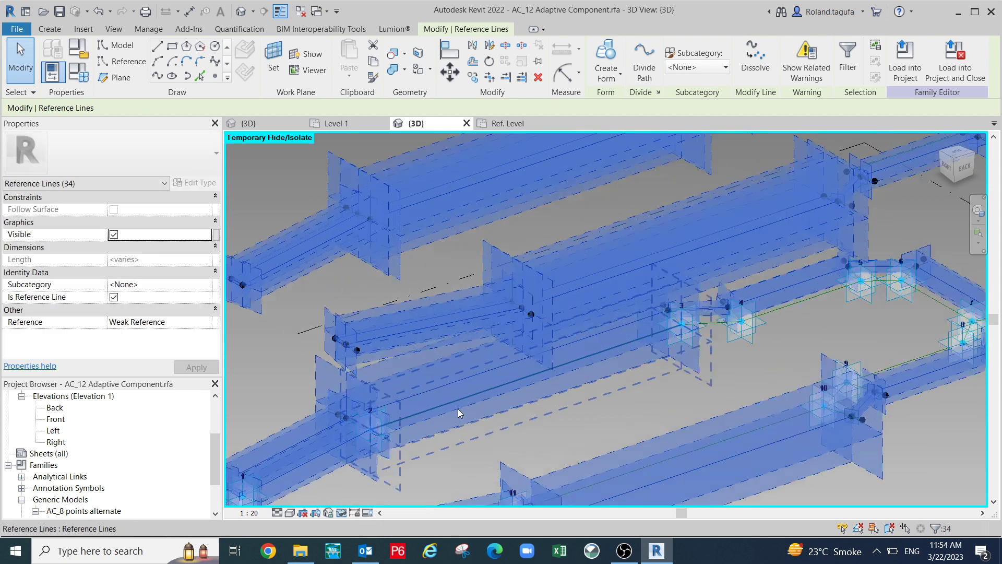
{"action": "left_click", "coordinate": [473, 368], "text": "shift"}
{"action": "scroll", "coordinate": [543, 423], "scroll_direction": "down", "scroll_amount": 2}
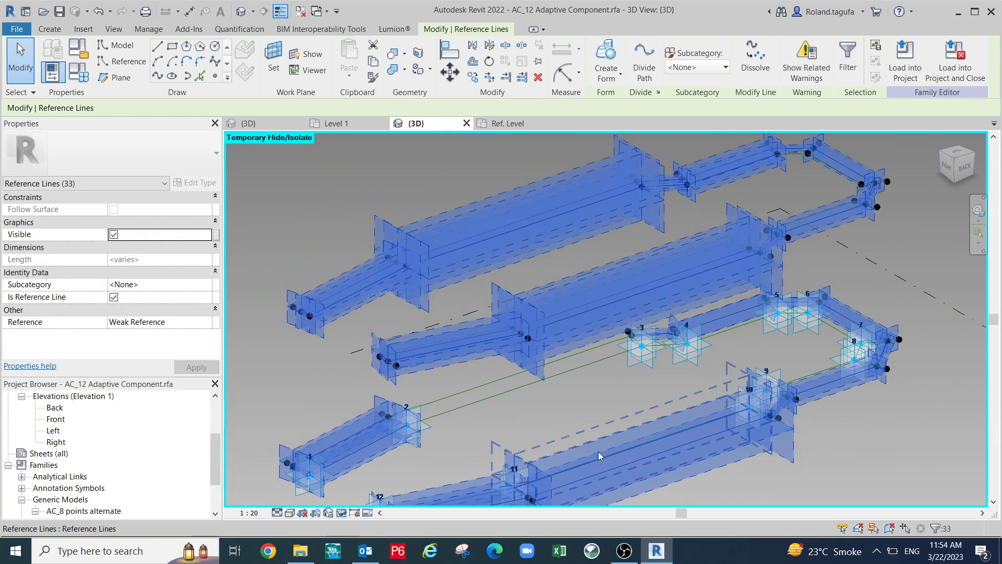
{"action": "left_click_drag", "start_coordinate": [531, 415], "coordinate": [479, 380]}
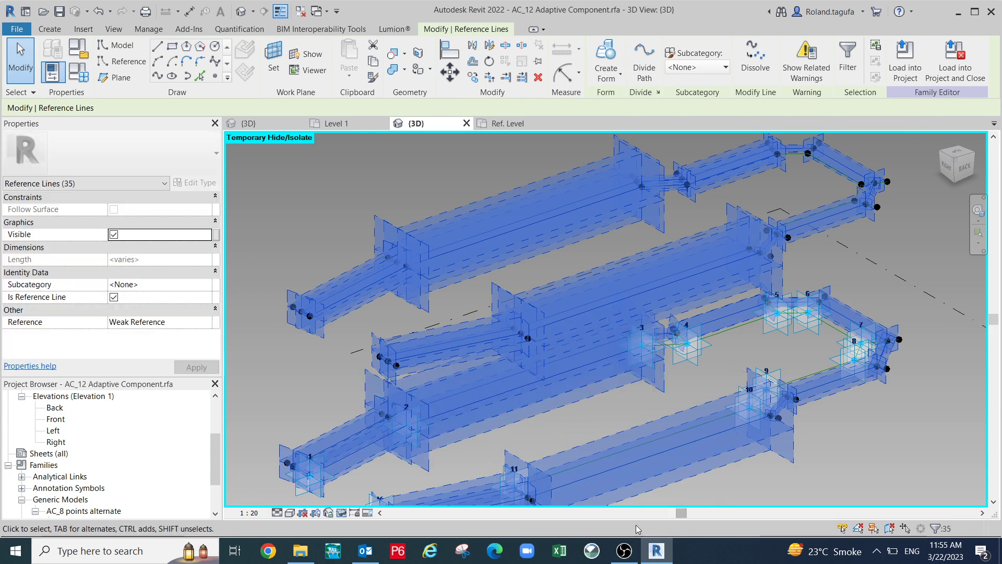
{"action": "middle_click_drag", "start_coordinate": [666, 492], "coordinate": [574, 472], "text": "shift"}
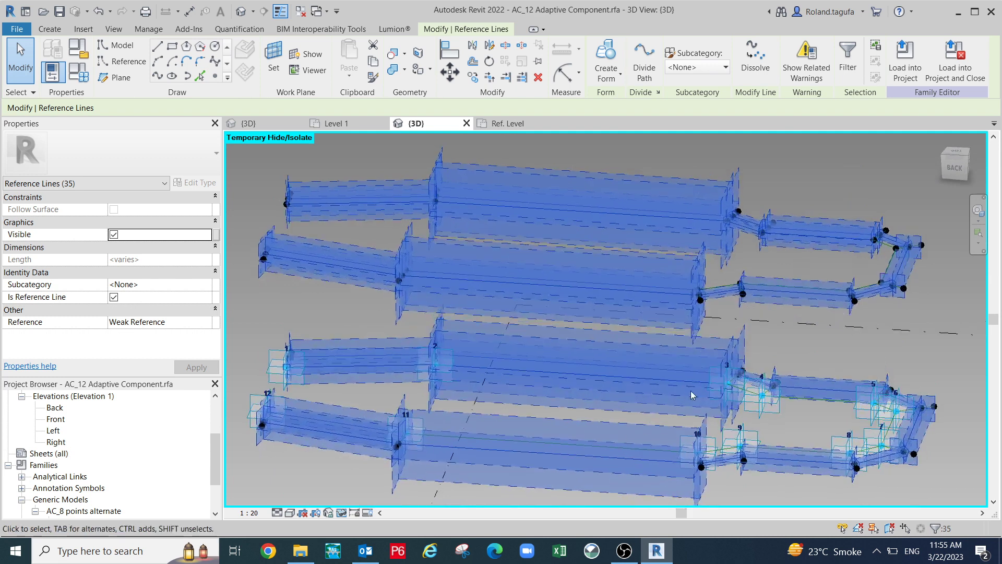
{"action": "scroll", "coordinate": [739, 389], "scroll_direction": "up", "scroll_amount": 2}
{"action": "scroll", "coordinate": [801, 402], "scroll_direction": "up", "scroll_amount": 2}
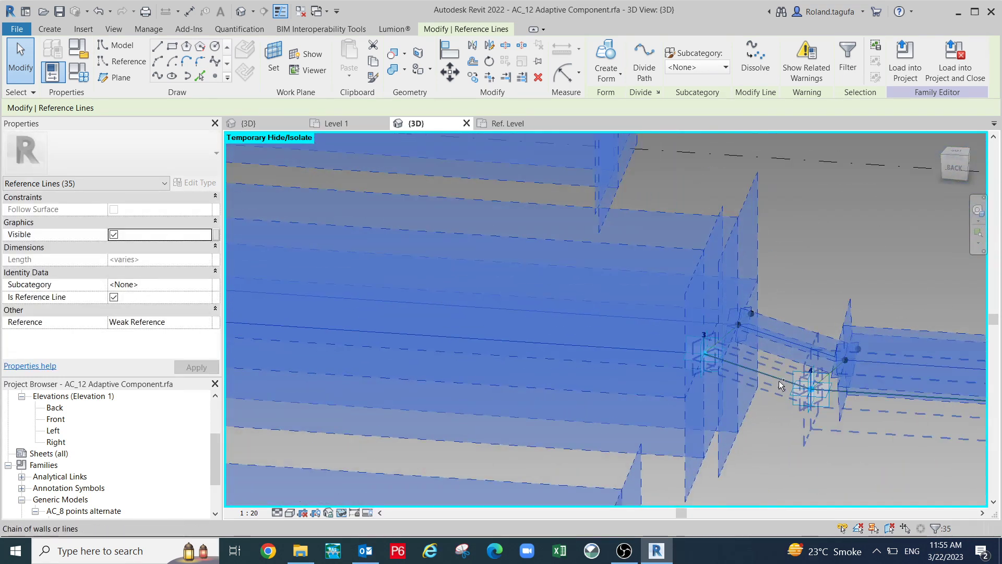
{"action": "scroll", "coordinate": [694, 421], "scroll_direction": "down", "scroll_amount": 4}
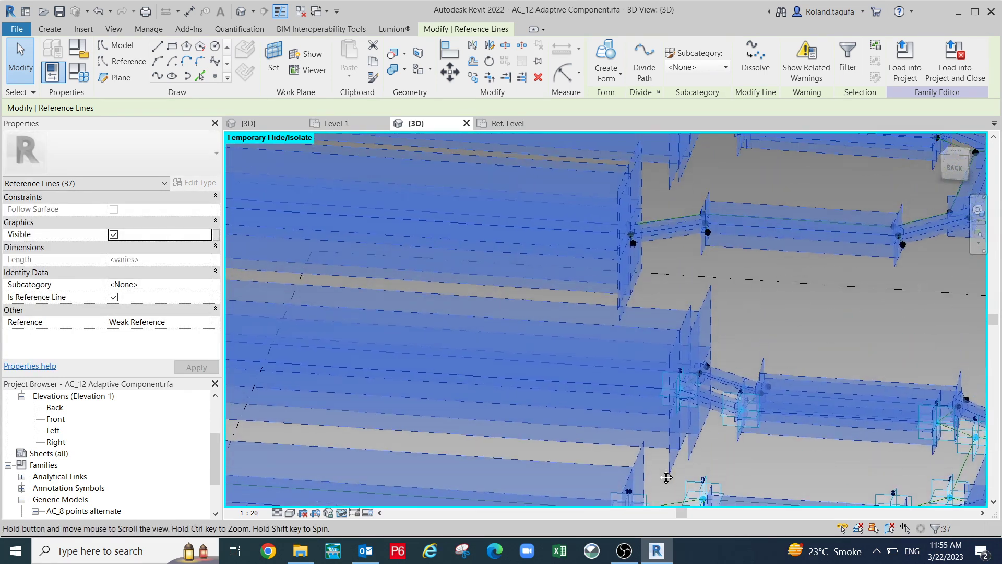
Try to create a form from the selected reference lines of the upper and lower loops.
{"action": "middle_click_drag", "start_coordinate": [647, 441], "coordinate": [645, 369]}
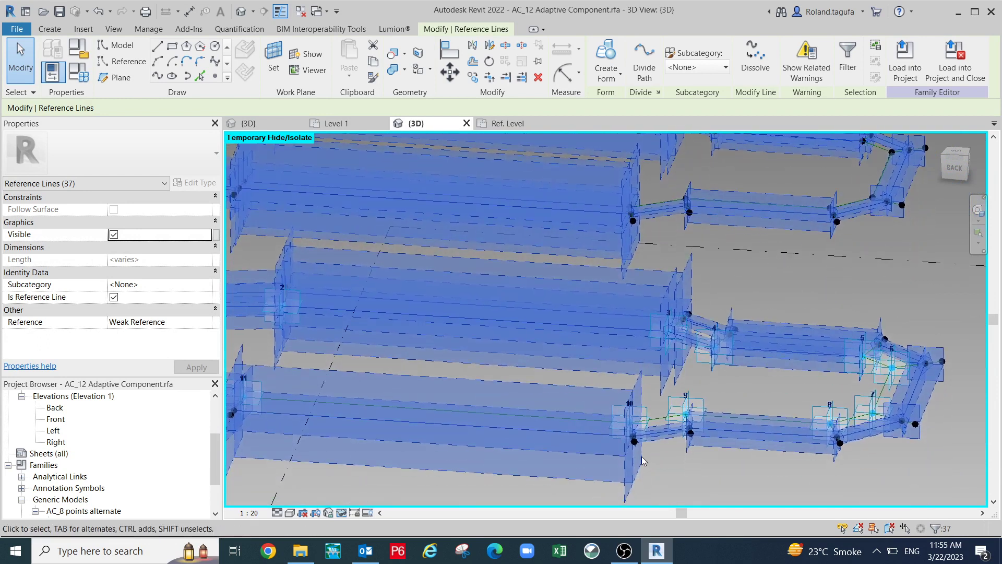
{"action": "middle_click_drag", "start_coordinate": [650, 486], "coordinate": [859, 439]}
{"action": "middle_click_drag", "start_coordinate": [571, 458], "coordinate": [473, 409], "text": "shift"}
{"action": "scroll", "coordinate": [600, 433], "scroll_direction": "down", "scroll_amount": 4}
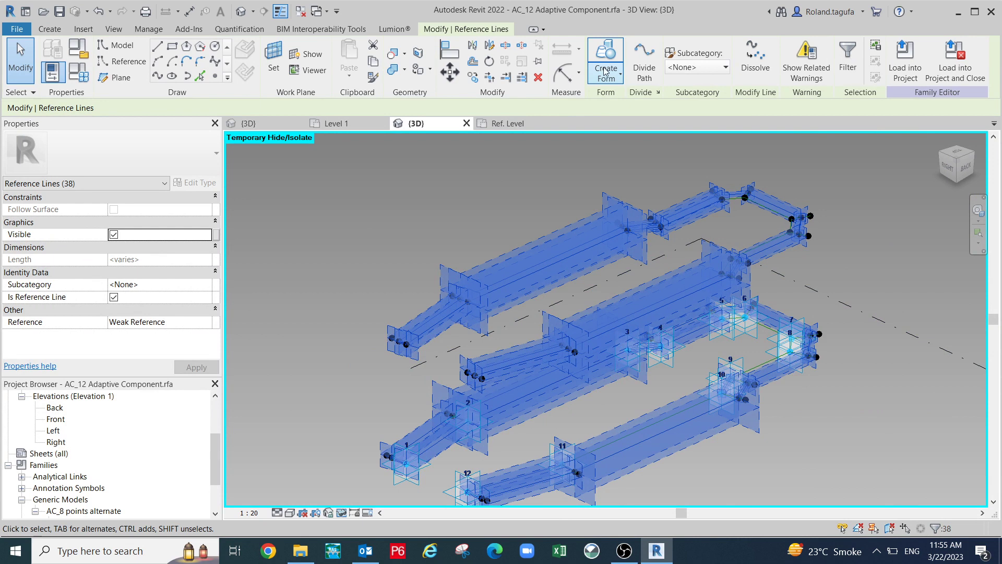
{"action": "left_click", "coordinate": [613, 54]}
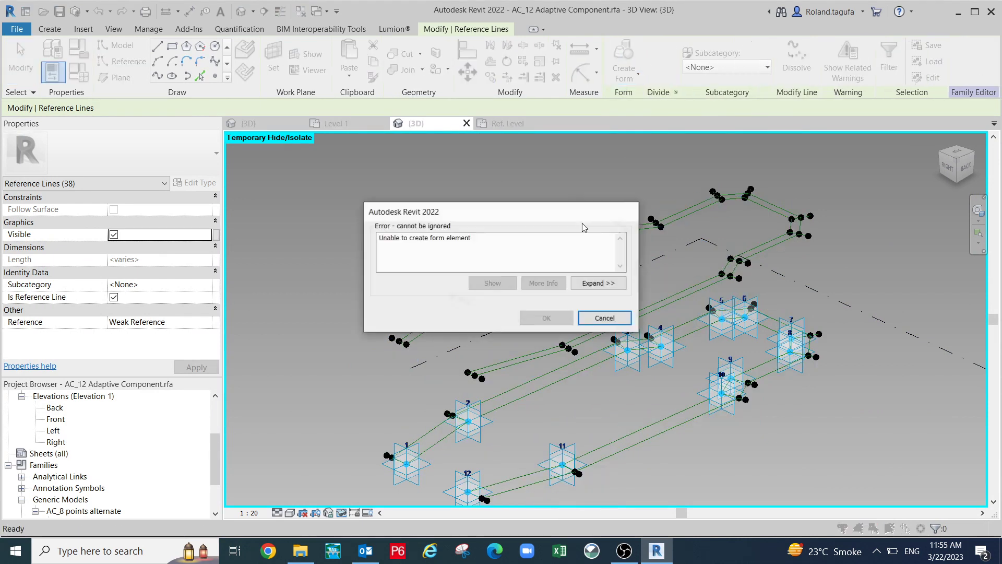
{"action": "left_click", "coordinate": [605, 318]}
Select the lower loop's chain of reference lines, including its open ends at points 1 and 12.
{"action": "scroll", "coordinate": [593, 290], "scroll_direction": "up", "scroll_amount": 2}
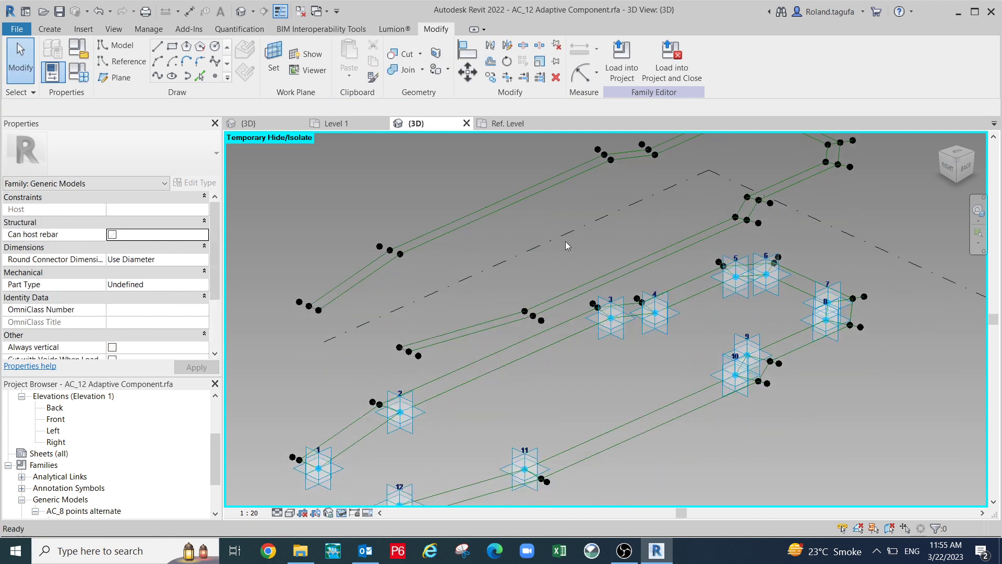
{"action": "middle_click_drag", "start_coordinate": [526, 356], "coordinate": [554, 340]}
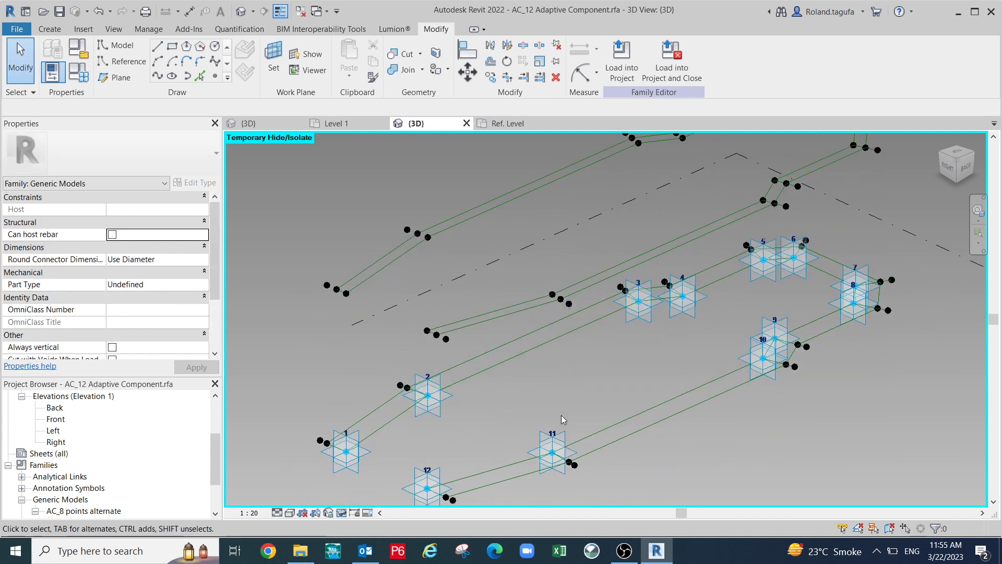
{"action": "scroll", "coordinate": [501, 365], "scroll_direction": "up", "scroll_amount": 5}
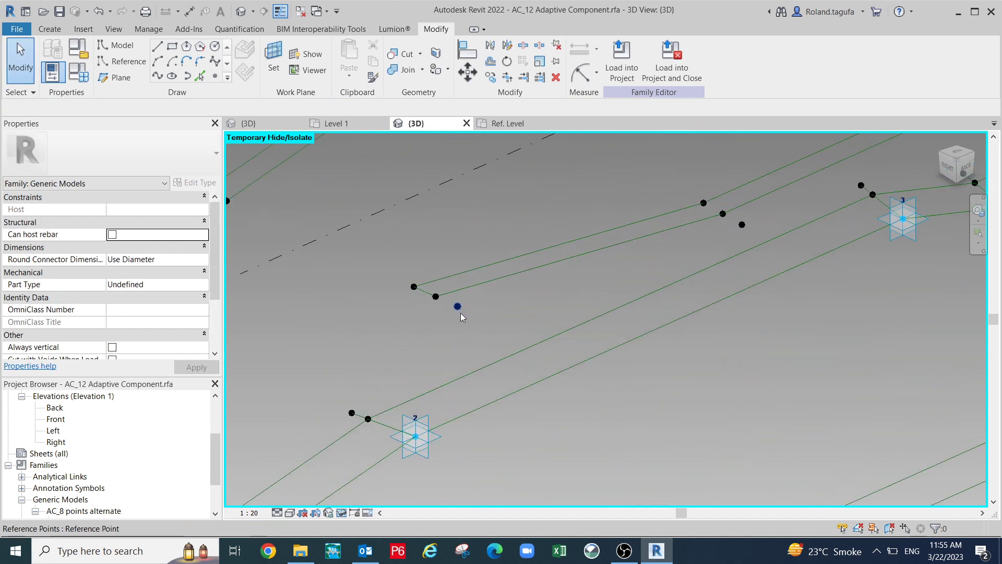
{"action": "scroll", "coordinate": [464, 318], "scroll_direction": "down", "scroll_amount": 2}
{"action": "middle_click_drag", "start_coordinate": [470, 289], "coordinate": [476, 230]}
{"action": "middle_click_drag", "start_coordinate": [409, 291], "coordinate": [415, 199]}
{"action": "scroll", "coordinate": [478, 394], "scroll_direction": "up", "scroll_amount": 2}
{"action": "scroll", "coordinate": [521, 422], "scroll_direction": "up", "scroll_amount": 1}
{"action": "middle_click_drag", "start_coordinate": [524, 422], "coordinate": [471, 445]}
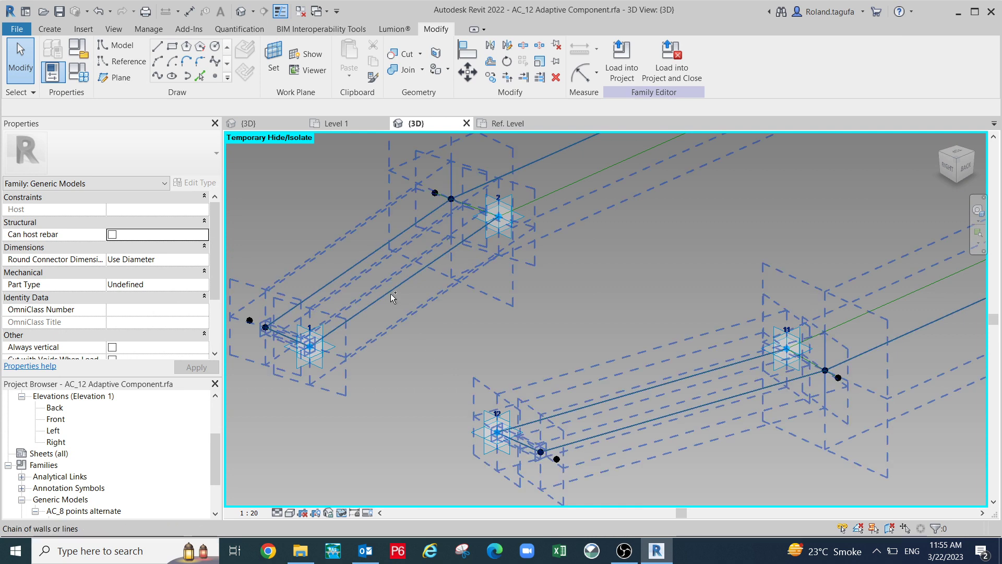
{"action": "left_click", "coordinate": [469, 363], "text": "ctrl"}
{"action": "scroll", "coordinate": [469, 363], "scroll_direction": "down", "scroll_amount": 2}
{"action": "middle_click_drag", "start_coordinate": [477, 369], "coordinate": [388, 424]}
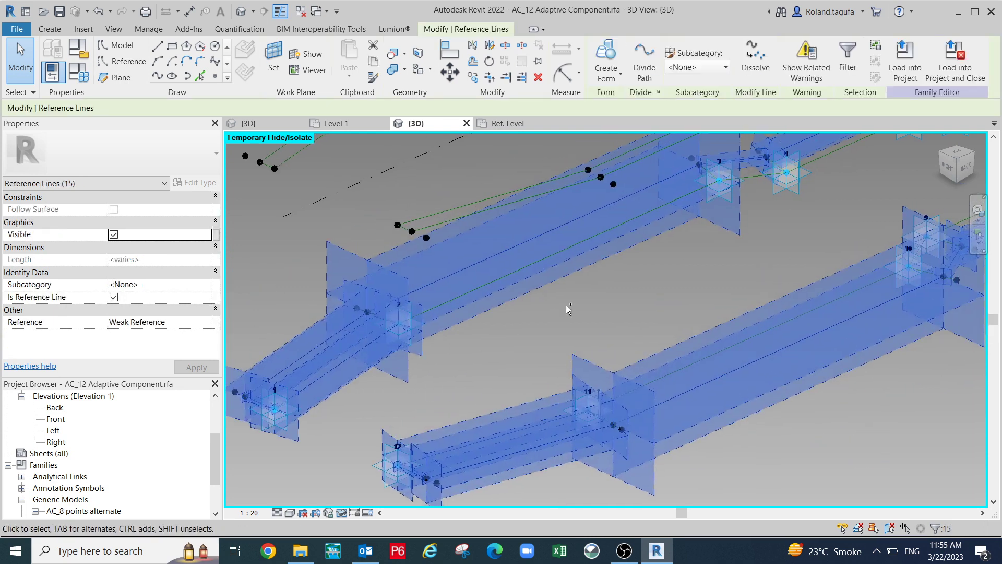
Add the lower loop's inner reference lines running from point 2 through to point 7 to the selection.
{"action": "left_click", "coordinate": [525, 273], "text": "ctrl"}
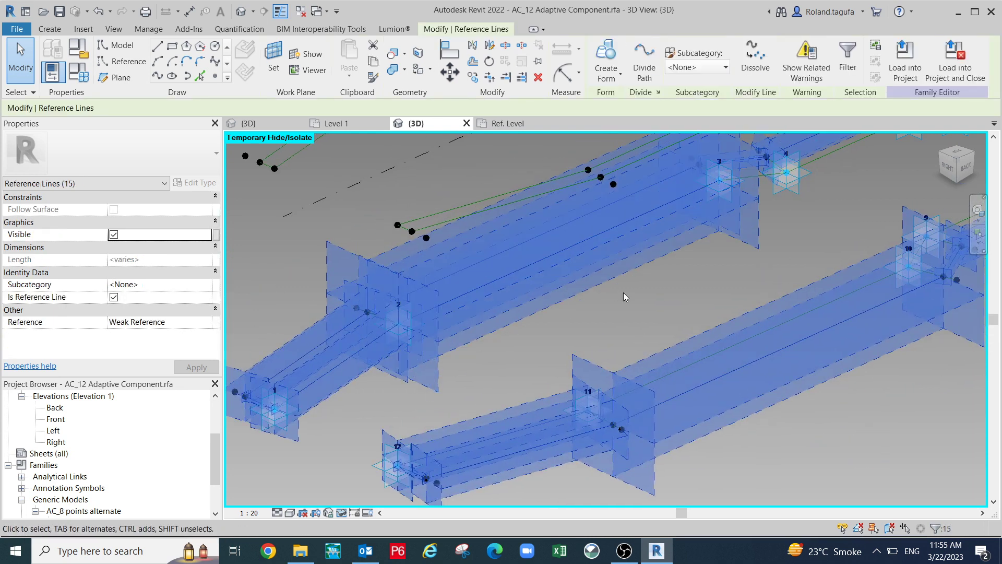
{"action": "middle_click_drag", "start_coordinate": [624, 292], "coordinate": [439, 377]}
{"action": "scroll", "coordinate": [581, 261], "scroll_direction": "up", "scroll_amount": 2}
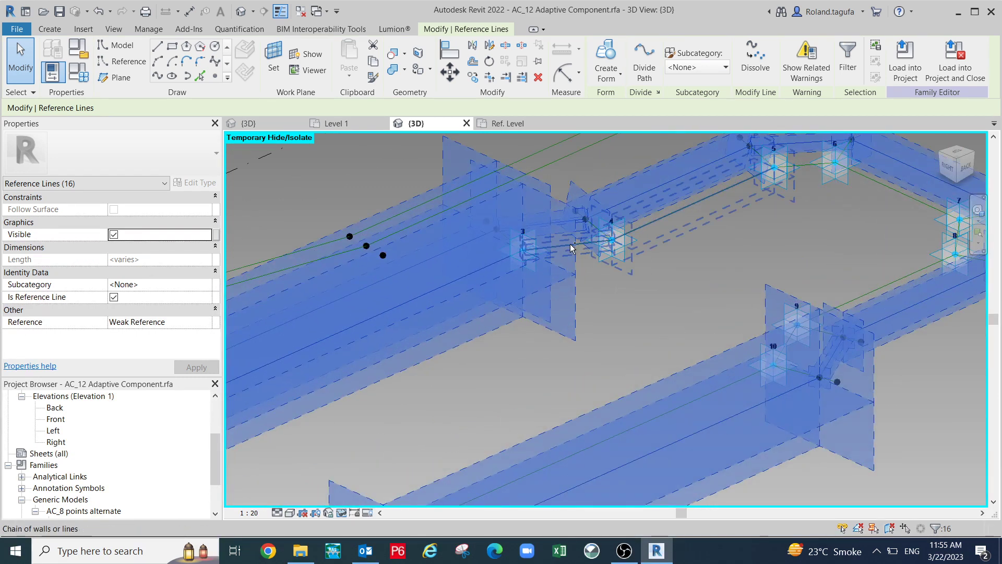
{"action": "left_click", "coordinate": [570, 243], "text": "ctrl"}
{"action": "middle_click_drag", "start_coordinate": [646, 288], "coordinate": [590, 293]}
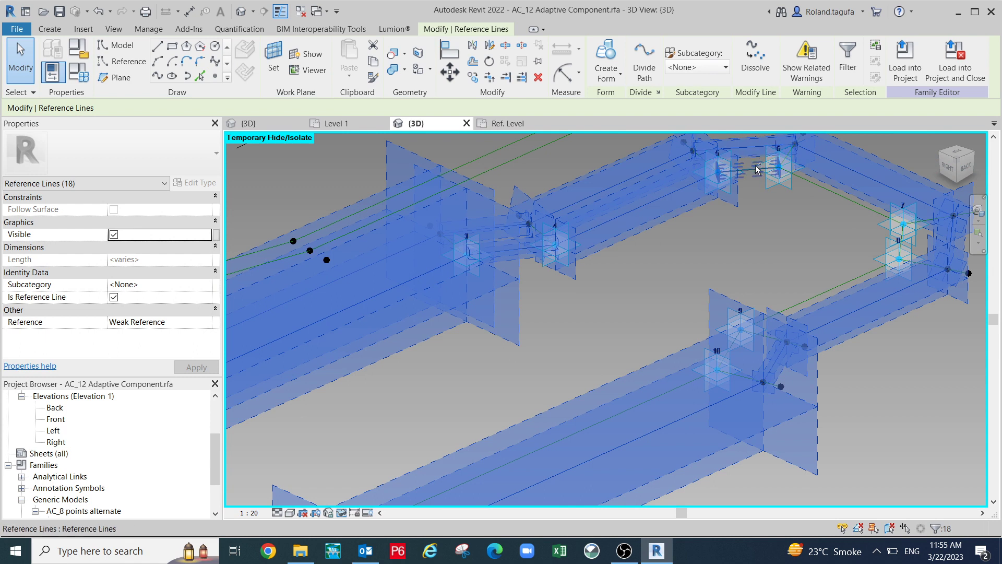
{"action": "left_click", "coordinate": [810, 187], "text": "ctrl"}
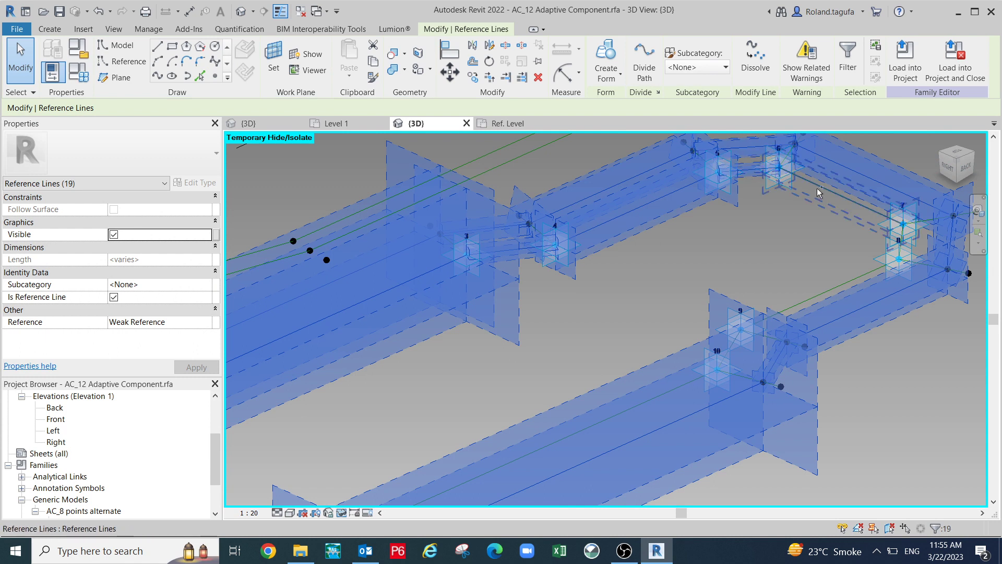
{"action": "middle_click_drag", "start_coordinate": [637, 338], "coordinate": [690, 352], "text": "shift"}
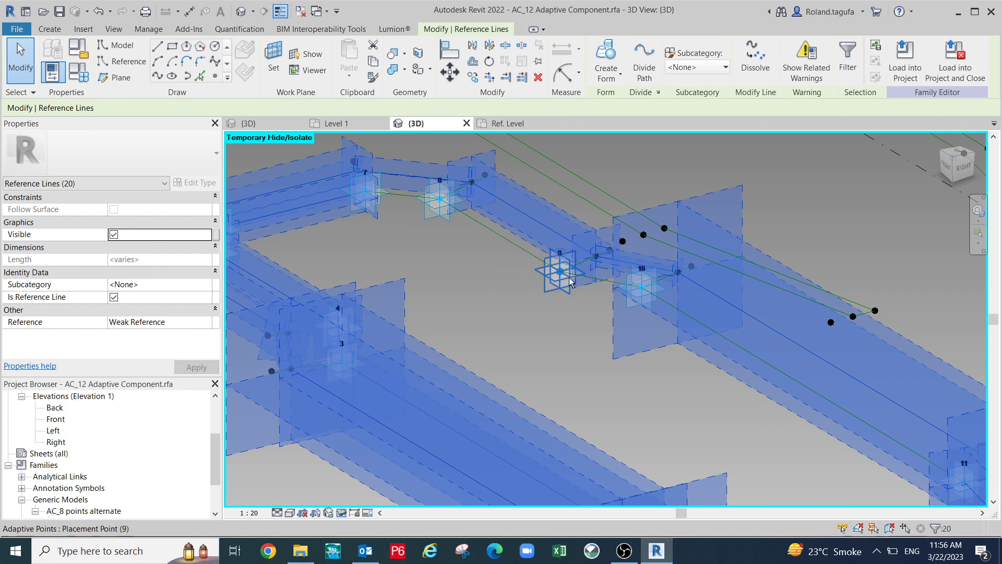
Add the lower loop's inner reference lines between points 7, 8, 9 and 10 to the selection.
{"action": "middle_click_drag", "start_coordinate": [600, 301], "coordinate": [702, 369], "text": "shift"}
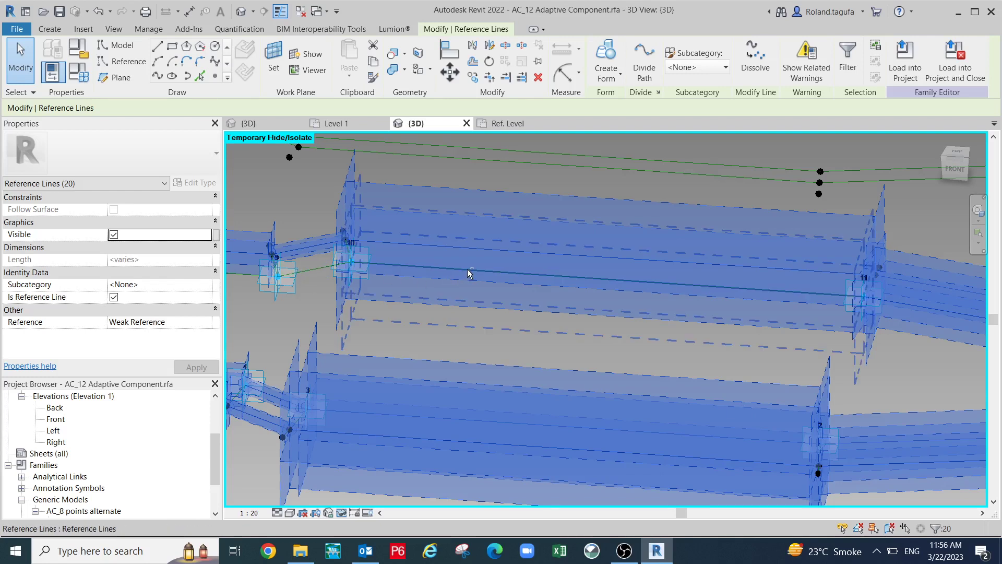
{"action": "middle_click_drag", "start_coordinate": [624, 346], "coordinate": [776, 320], "text": "shift"}
{"action": "scroll", "coordinate": [760, 327], "scroll_direction": "down", "scroll_amount": 1}
{"action": "middle_click_drag", "start_coordinate": [537, 363], "coordinate": [591, 330]}
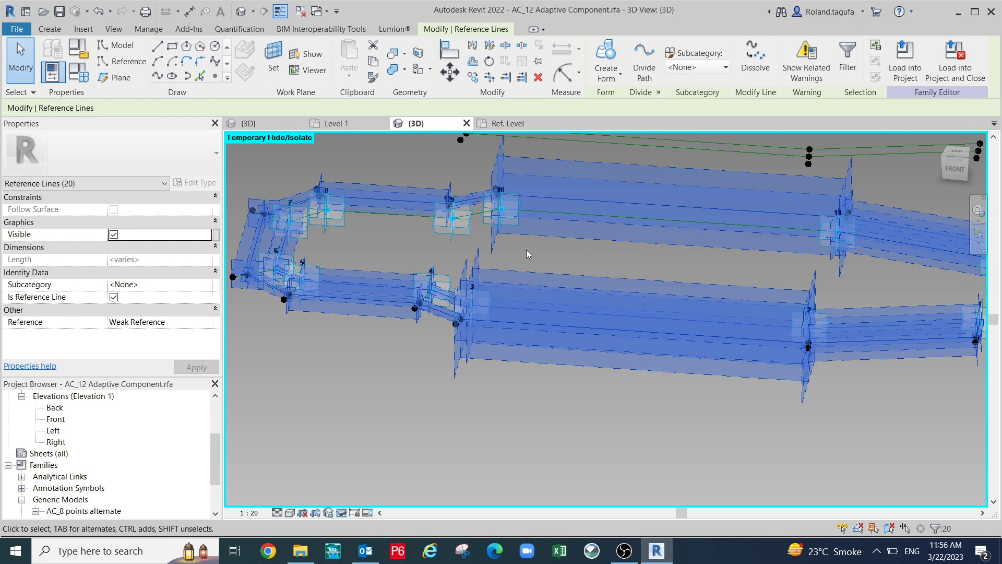
{"action": "scroll", "coordinate": [525, 249], "scroll_direction": "up", "scroll_amount": 2}
{"action": "left_click", "coordinate": [467, 208], "text": "ctrl"}
{"action": "left_click", "coordinate": [357, 209], "text": "ctrl"}
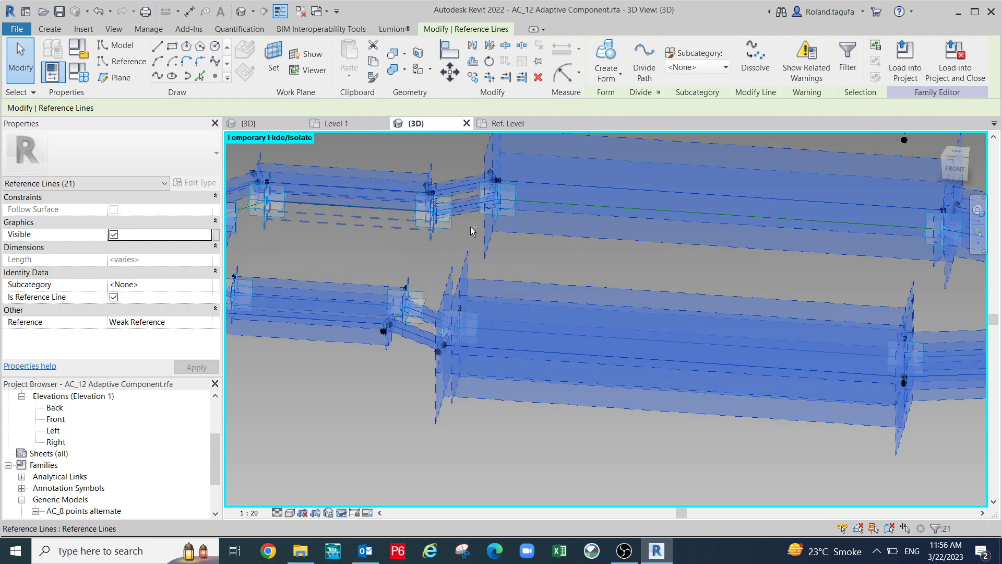
{"action": "middle_click_drag", "start_coordinate": [616, 248], "coordinate": [577, 527], "text": "ctrl"}
{"action": "middle_click_drag", "start_coordinate": [580, 427], "coordinate": [580, 446]}
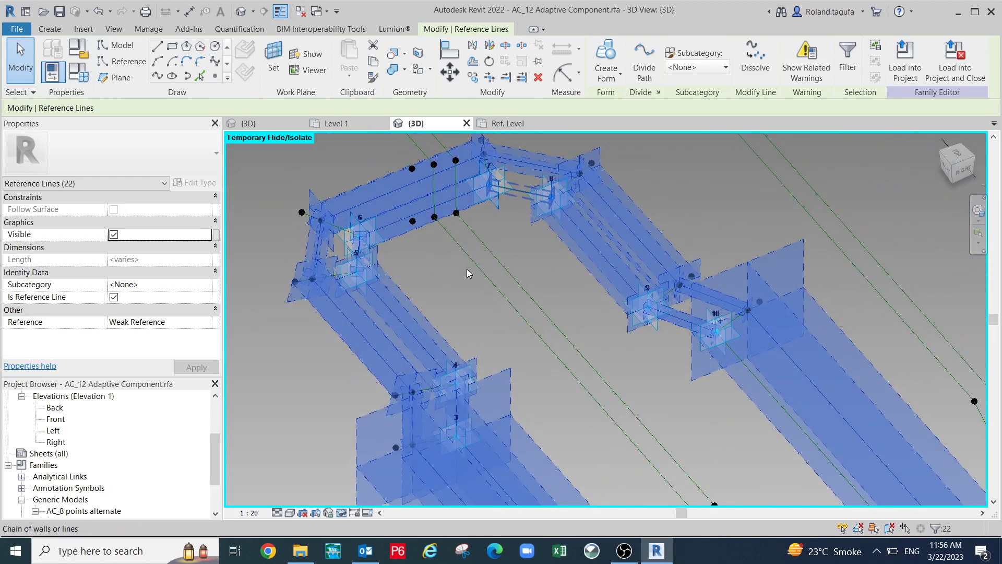
{"action": "middle_click_drag", "start_coordinate": [557, 358], "coordinate": [623, 299], "text": "shift"}
{"action": "scroll", "coordinate": [622, 298], "scroll_direction": "down", "scroll_amount": 1}
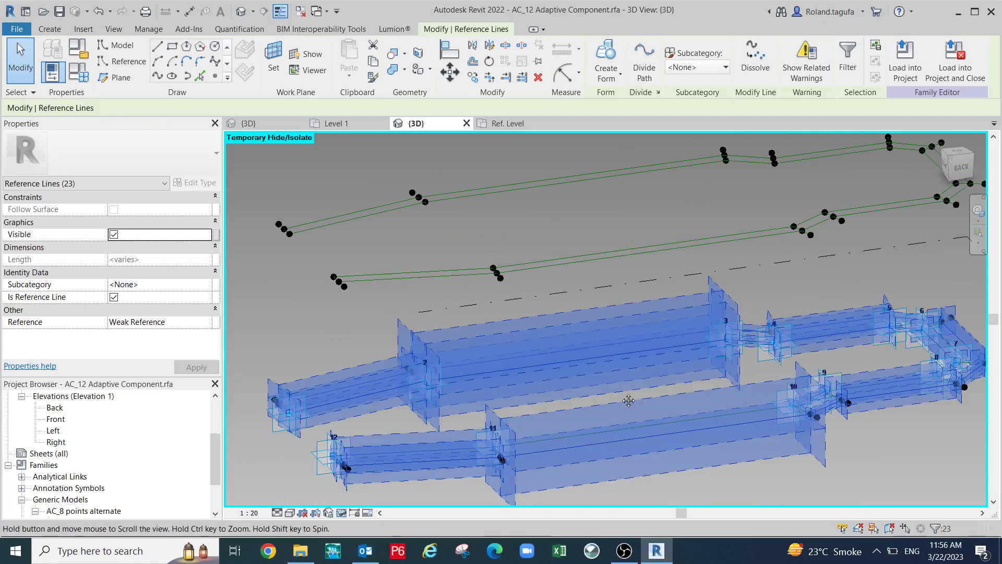
Add the upper loop's whole chain of reference lines to the selection.
{"action": "middle_click_drag", "start_coordinate": [629, 400], "coordinate": [615, 389]}
{"action": "middle_click_drag", "start_coordinate": [599, 438], "coordinate": [658, 531], "text": "shift"}
{"action": "scroll", "coordinate": [682, 492], "scroll_direction": "up", "scroll_amount": 1}
{"action": "middle_click_drag", "start_coordinate": [682, 491], "coordinate": [557, 394]}
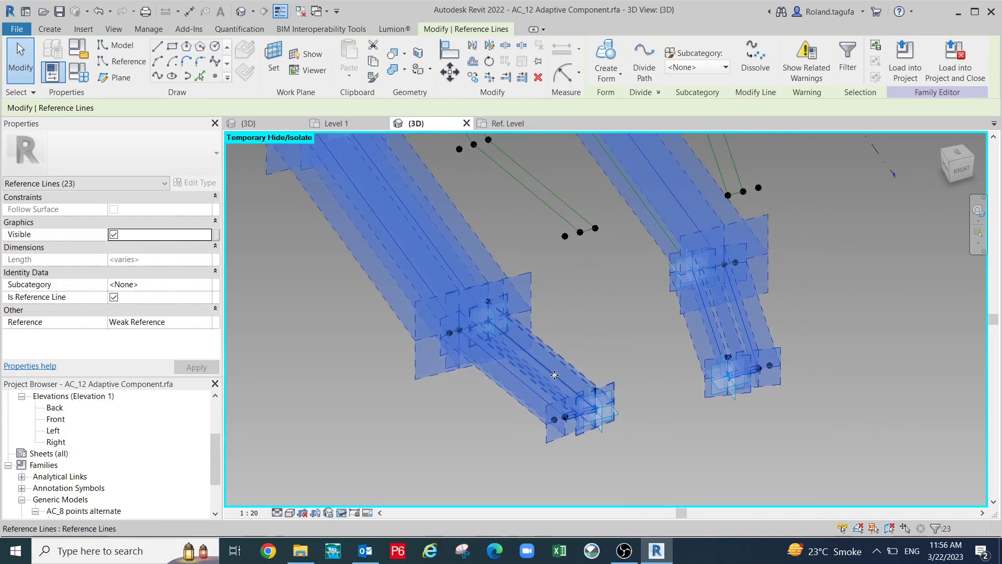
{"action": "scroll", "coordinate": [558, 394], "scroll_direction": "up", "scroll_amount": 2}
{"action": "scroll", "coordinate": [634, 467], "scroll_direction": "up", "scroll_amount": 2}
{"action": "scroll", "coordinate": [612, 418], "scroll_direction": "down", "scroll_amount": 6}
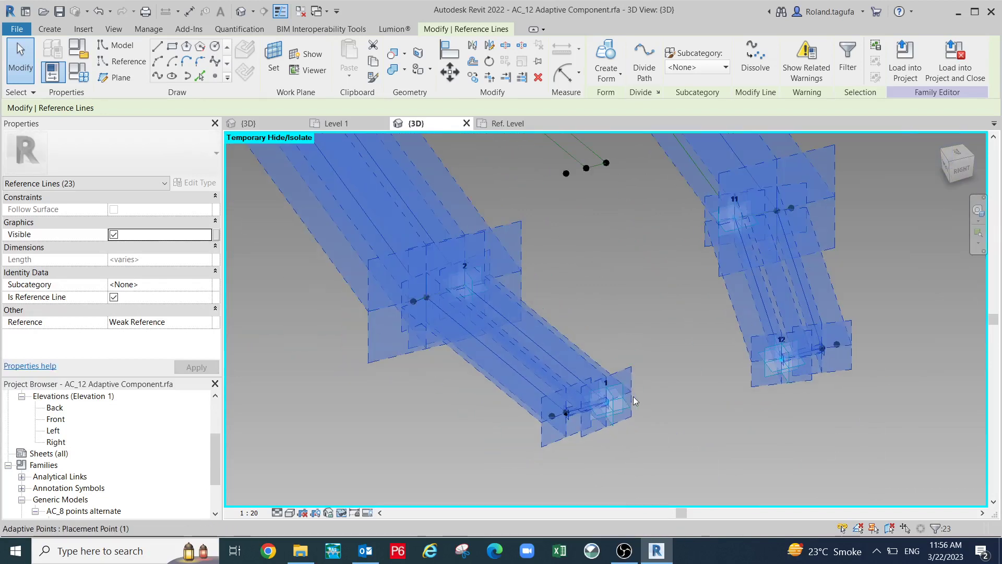
{"action": "middle_click_drag", "start_coordinate": [724, 409], "coordinate": [477, 399], "text": "shift"}
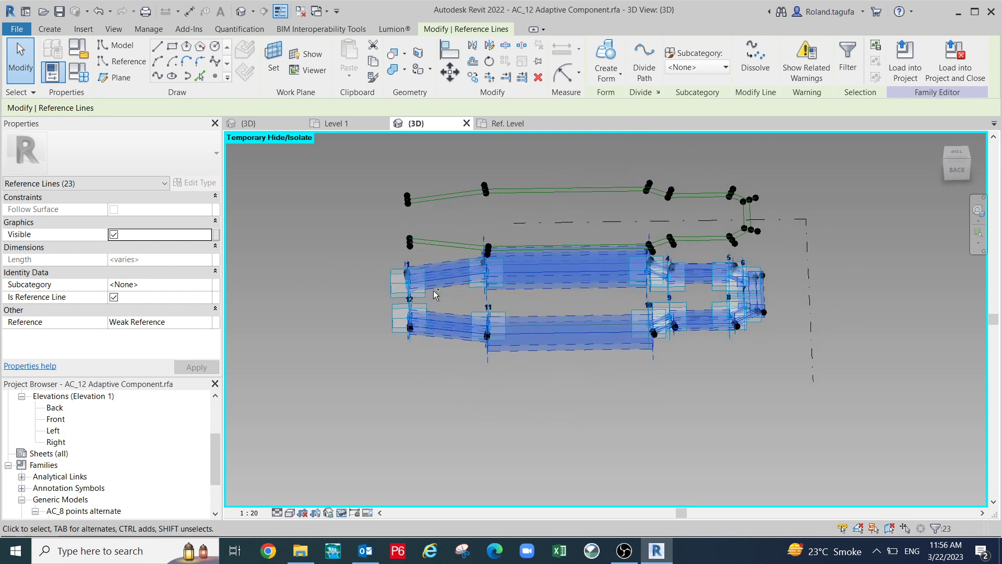
{"action": "key", "text": "Tab"}
{"action": "left_click", "coordinate": [440, 243], "text": "ctrl"}
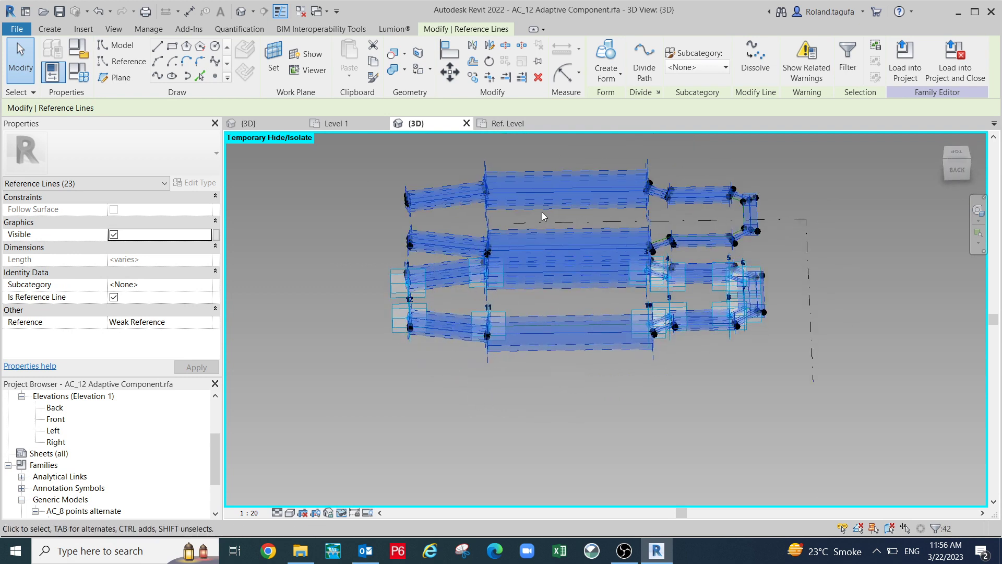
Add the upper loop's remaining unselected inner reference lines around its closed end to the selection.
{"action": "scroll", "coordinate": [535, 221], "scroll_direction": "up", "scroll_amount": 2}
{"action": "middle_click_drag", "start_coordinate": [508, 249], "coordinate": [481, 247], "text": "shift"}
{"action": "scroll", "coordinate": [480, 243], "scroll_direction": "up", "scroll_amount": 1}
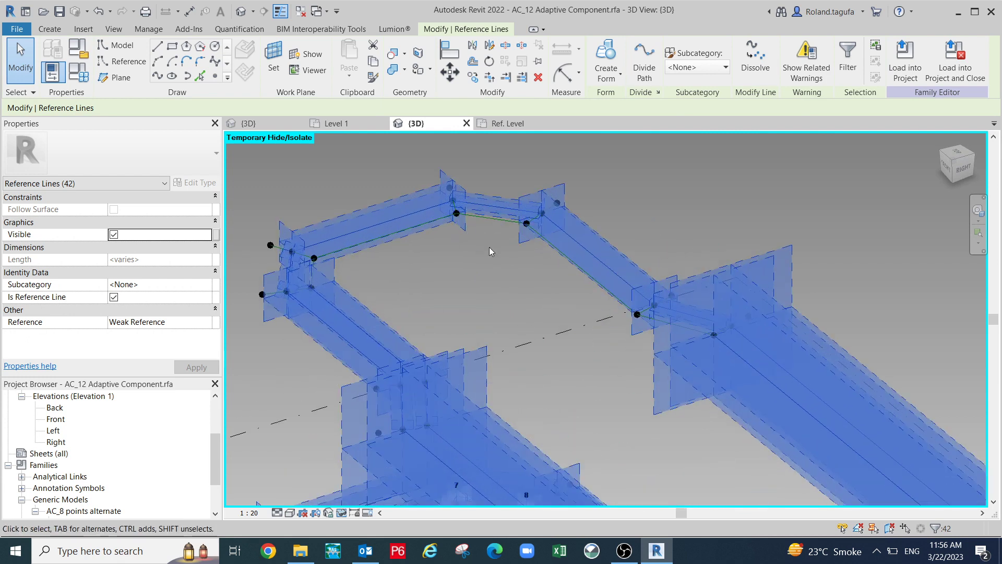
{"action": "left_click", "coordinate": [491, 221], "text": "ctrl"}
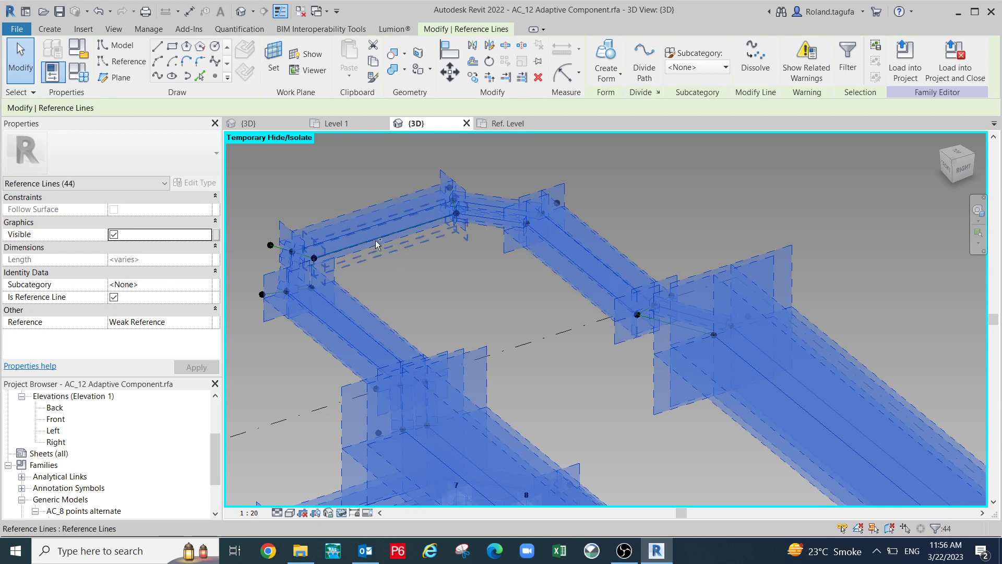
{"action": "scroll", "coordinate": [447, 260], "scroll_direction": "down", "scroll_amount": 1}
{"action": "middle_click_drag", "start_coordinate": [499, 335], "coordinate": [394, 323], "text": "ctrl"}
{"action": "scroll", "coordinate": [818, 258], "scroll_direction": "up", "scroll_amount": 2}
{"action": "middle_click_drag", "start_coordinate": [692, 279], "coordinate": [495, 280]}
{"action": "scroll", "coordinate": [760, 315], "scroll_direction": "up", "scroll_amount": 1}
{"action": "scroll", "coordinate": [703, 299], "scroll_direction": "up", "scroll_amount": 3}
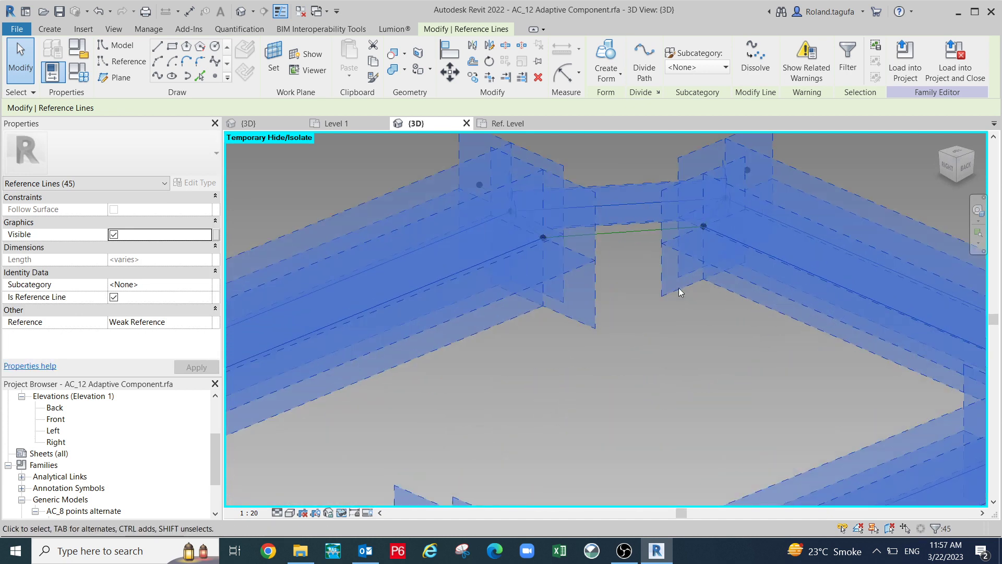
{"action": "left_click", "coordinate": [627, 235], "text": "ctrl"}
{"action": "middle_click_drag", "start_coordinate": [591, 320], "coordinate": [694, 287]}
{"action": "scroll", "coordinate": [528, 383], "scroll_direction": "down", "scroll_amount": 3}
{"action": "middle_click_drag", "start_coordinate": [489, 380], "coordinate": [415, 357]}
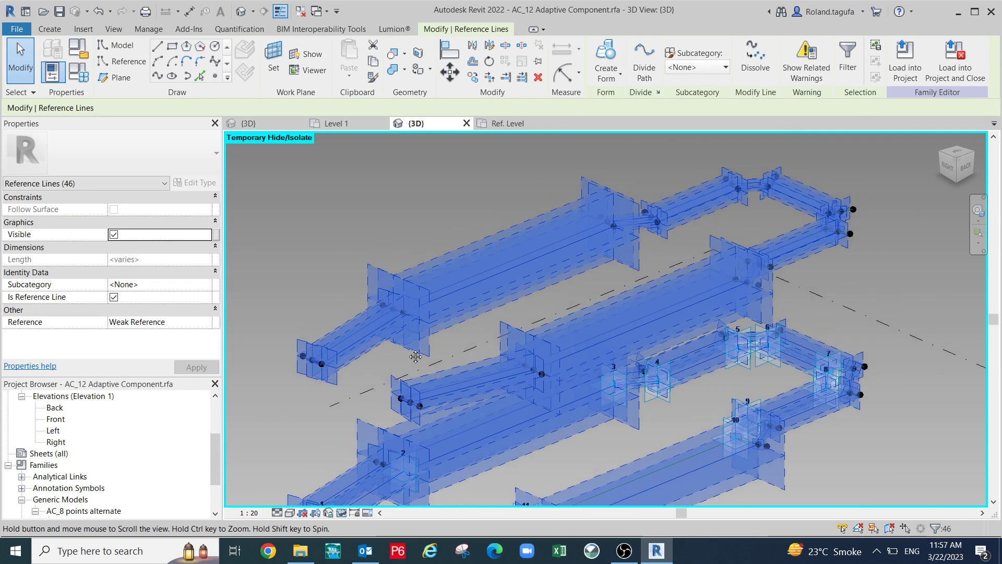
Try to create a form between the selected upper and lower reference line loops.
{"action": "scroll", "coordinate": [660, 217], "scroll_direction": "up", "scroll_amount": 2}
{"action": "scroll", "coordinate": [686, 230], "scroll_direction": "down", "scroll_amount": 3}
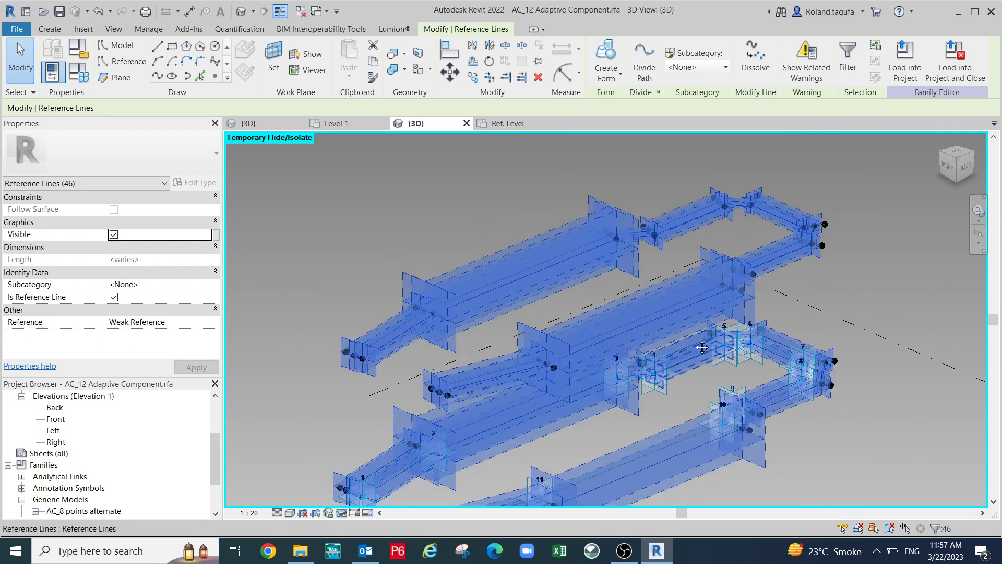
{"action": "scroll", "coordinate": [702, 347], "scroll_direction": "up", "scroll_amount": 2}
{"action": "scroll", "coordinate": [628, 315], "scroll_direction": "up", "scroll_amount": 5}
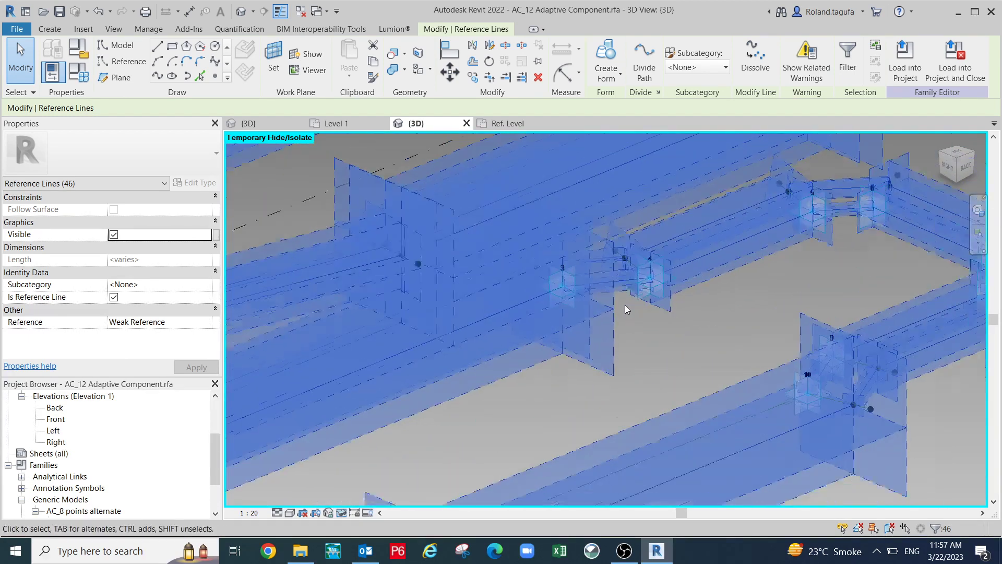
{"action": "scroll", "coordinate": [624, 305], "scroll_direction": "down", "scroll_amount": 5}
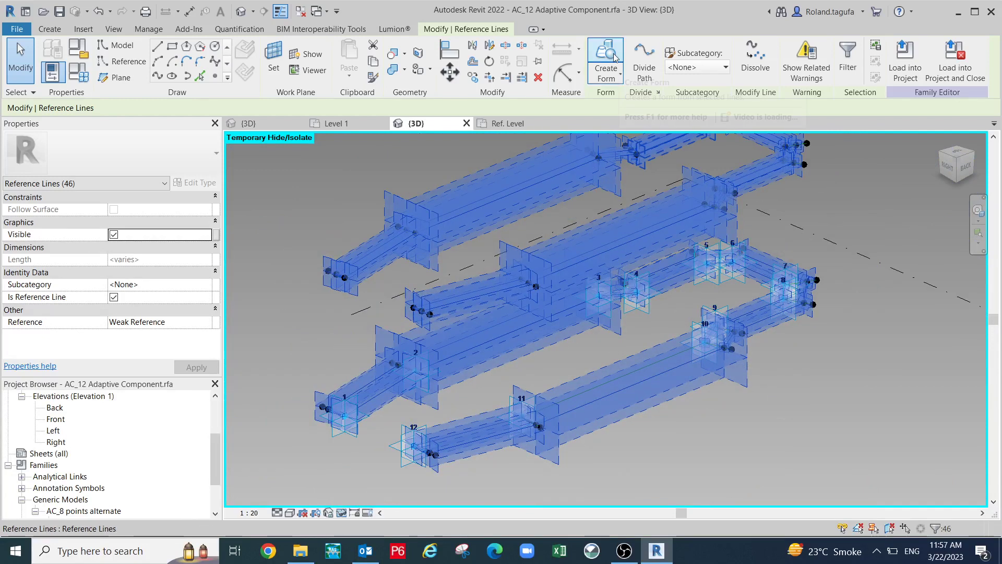
{"action": "left_click", "coordinate": [607, 52]}
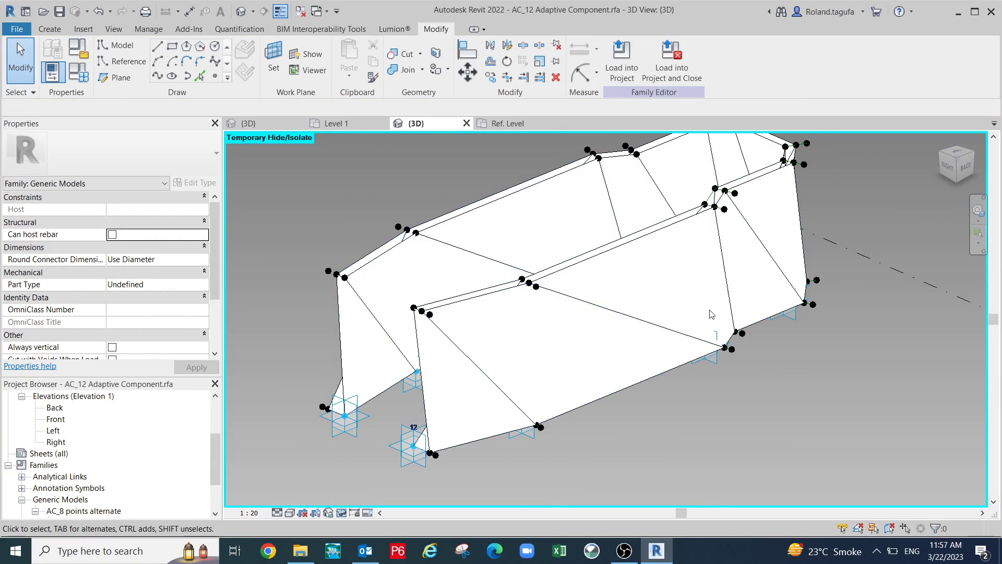
Inspect the form between the two loops and undo its creation.
{"action": "middle_click_drag", "start_coordinate": [707, 391], "coordinate": [861, 504], "text": "shift"}
{"action": "scroll", "coordinate": [789, 383], "scroll_direction": "up", "scroll_amount": 2}
{"action": "middle_click_drag", "start_coordinate": [788, 383], "coordinate": [752, 519]}
{"action": "scroll", "coordinate": [769, 443], "scroll_direction": "down", "scroll_amount": 1}
{"action": "key", "text": "ctrl+z"}
{"action": "middle_click_drag", "start_coordinate": [722, 410], "coordinate": [715, 440]}
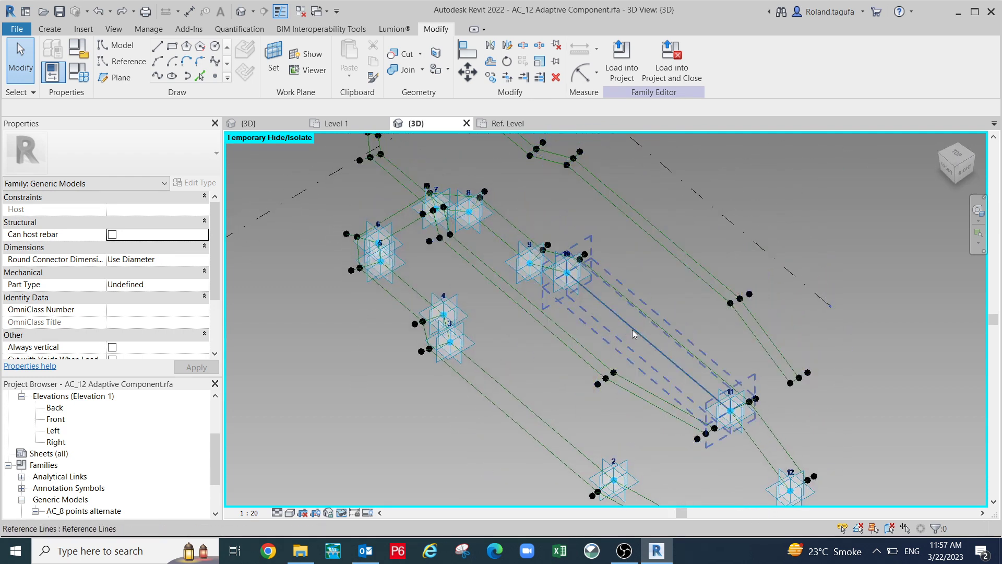
{"action": "left_click", "coordinate": [639, 329]}
{"action": "key", "text": "Tab"}
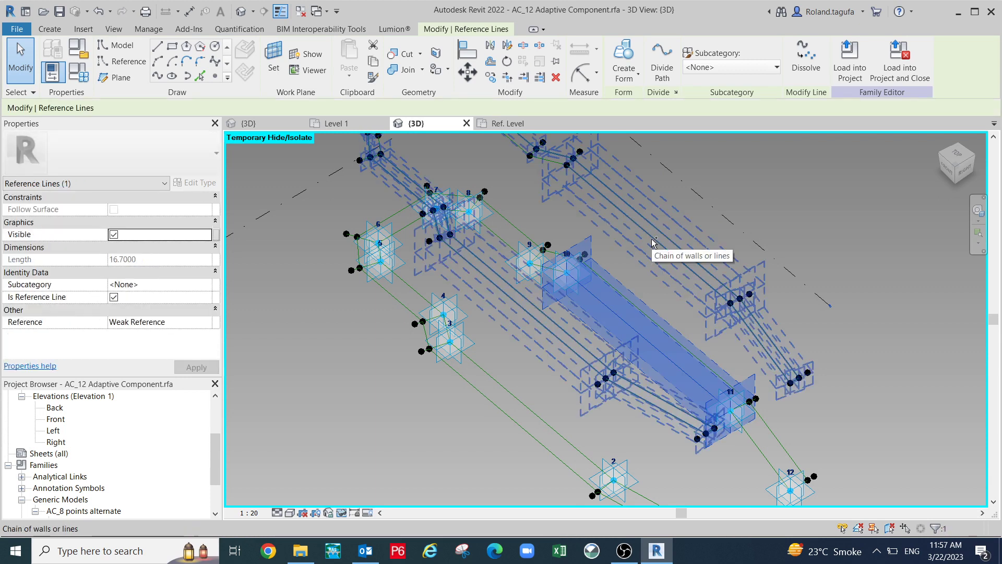
{"action": "left_click", "coordinate": [664, 261]}
{"action": "key", "text": "Delete"}
Temporarily hide the short reference line running outward from point 11 on the lower loop.
{"action": "middle_click_drag", "start_coordinate": [738, 350], "coordinate": [639, 276]}
{"action": "scroll", "coordinate": [637, 276], "scroll_direction": "down", "scroll_amount": 4}
{"action": "middle_click_drag", "start_coordinate": [680, 384], "coordinate": [650, 398]}
{"action": "scroll", "coordinate": [577, 308], "scroll_direction": "up", "scroll_amount": 3}
{"action": "scroll", "coordinate": [598, 402], "scroll_direction": "up", "scroll_amount": 5}
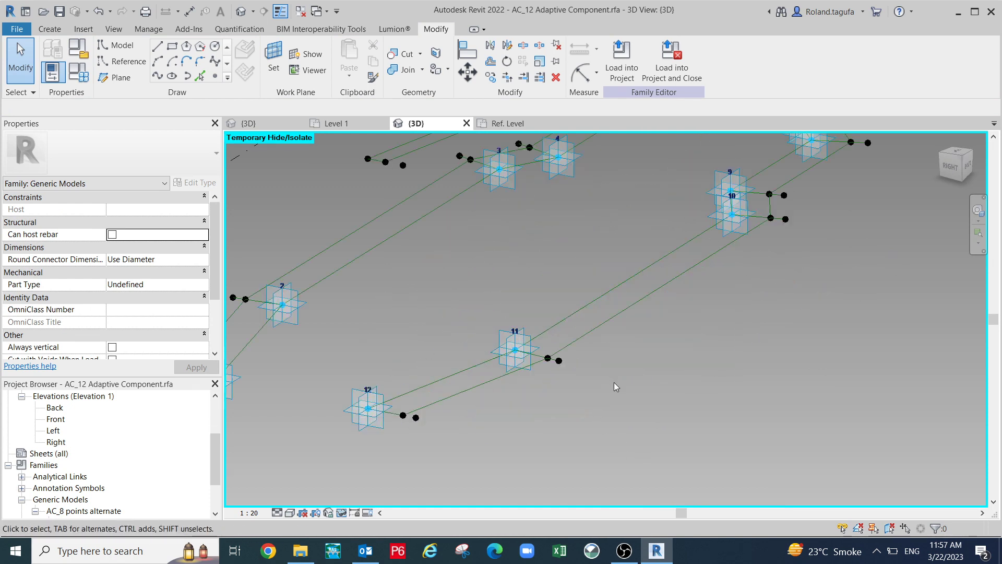
{"action": "left_click", "coordinate": [516, 349]}
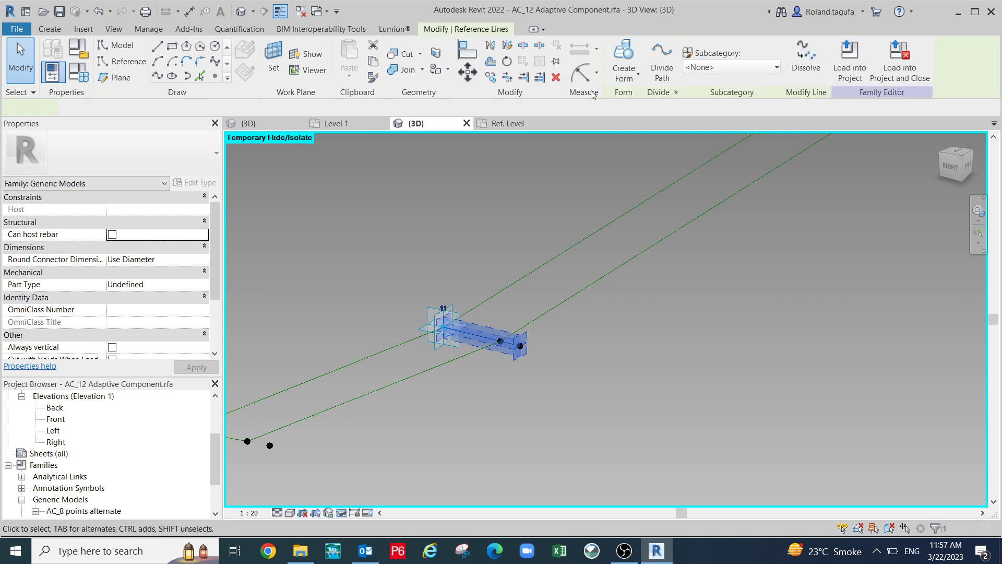
{"action": "left_click", "coordinate": [341, 513]}
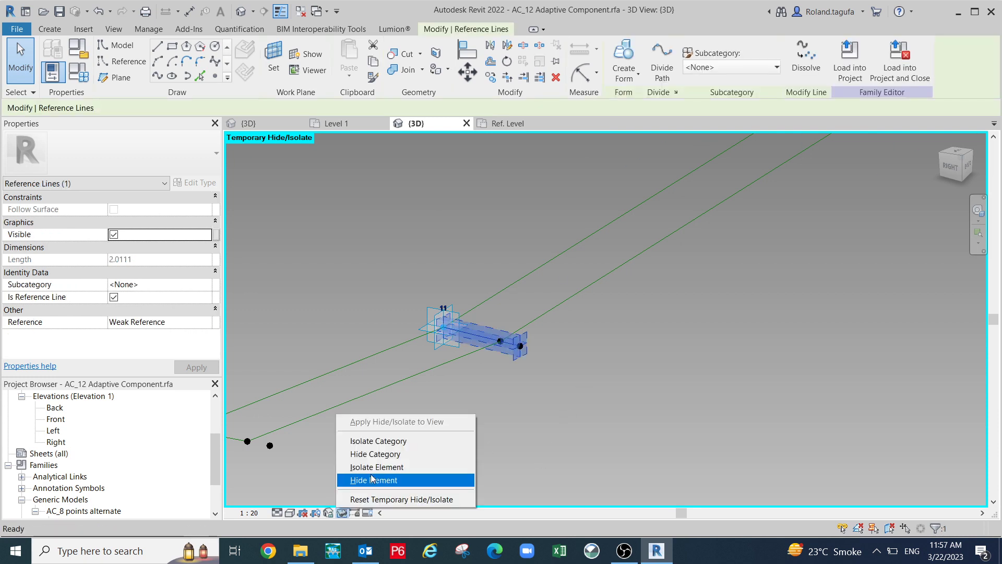
{"action": "left_click", "coordinate": [374, 479]}
Temporarily hide the short reference line running outward from point 10 on the lower loop.
{"action": "scroll", "coordinate": [546, 377], "scroll_direction": "down", "scroll_amount": 2}
{"action": "middle_click_drag", "start_coordinate": [504, 418], "coordinate": [400, 484]}
{"action": "middle_click_drag", "start_coordinate": [657, 319], "coordinate": [548, 416]}
{"action": "left_click", "coordinate": [611, 332]}
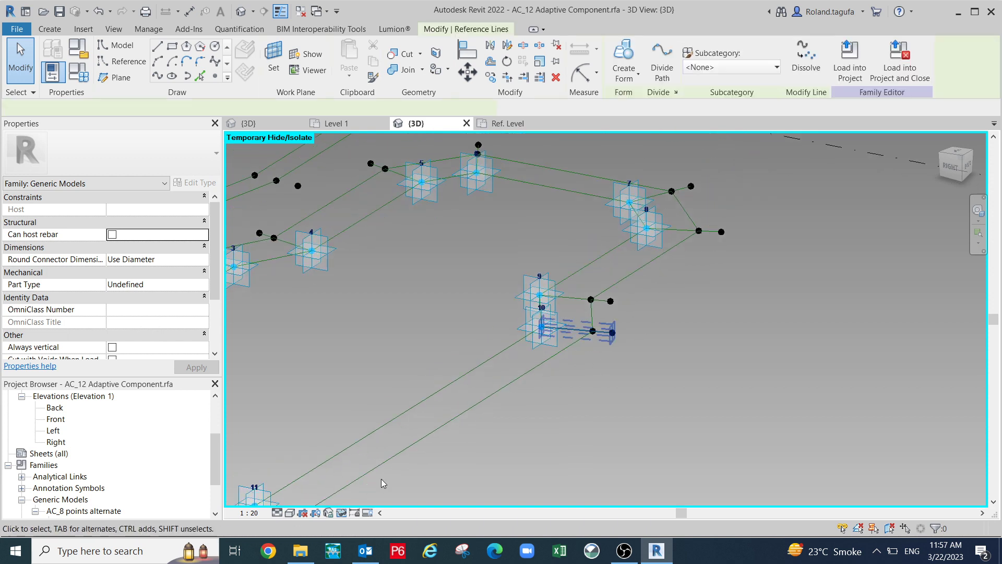
{"action": "left_click", "coordinate": [341, 513]}
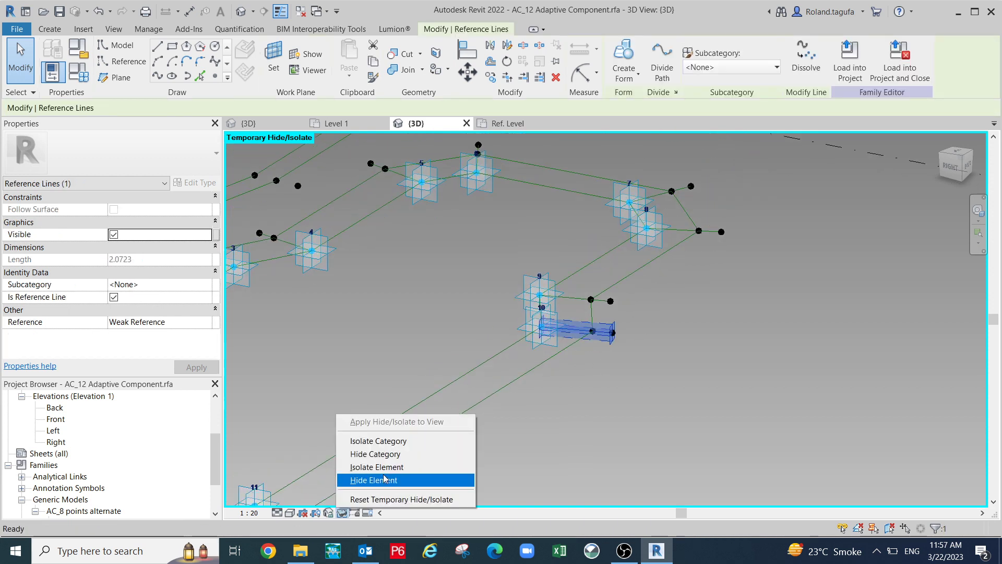
{"action": "left_click", "coordinate": [385, 480]}
Temporarily hide the short reference lines running outward from points 8 and 7 on the lower loop.
{"action": "middle_click_drag", "start_coordinate": [691, 328], "coordinate": [591, 402]}
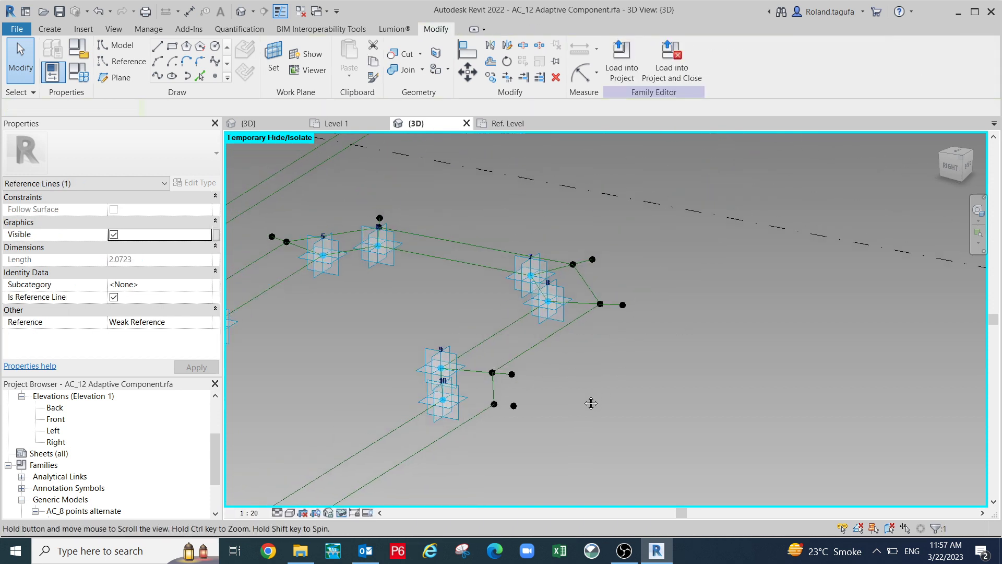
{"action": "left_click", "coordinate": [606, 308]}
{"action": "left_click", "coordinate": [340, 513]}
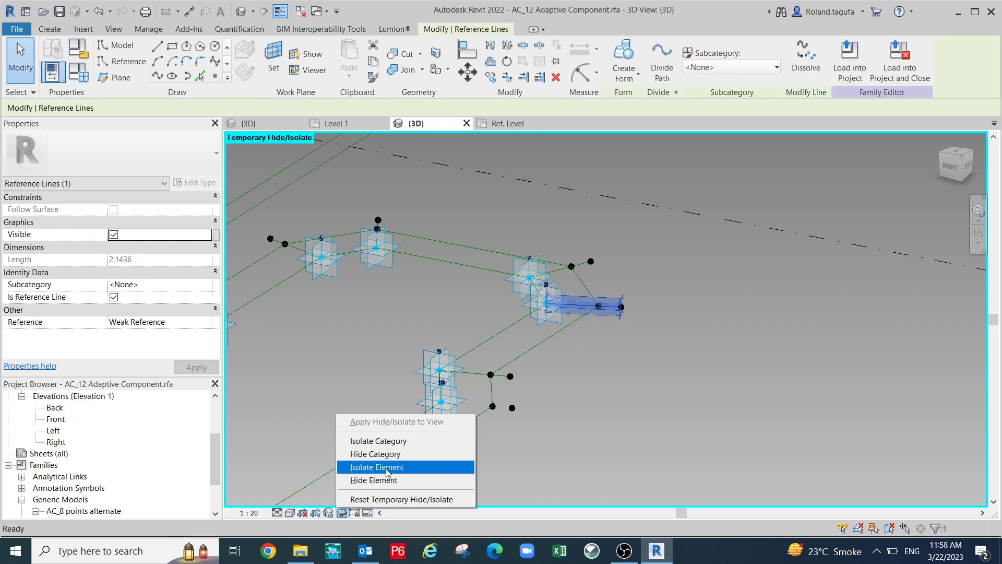
{"action": "left_click", "coordinate": [387, 479]}
{"action": "middle_click_drag", "start_coordinate": [597, 256], "coordinate": [543, 341]}
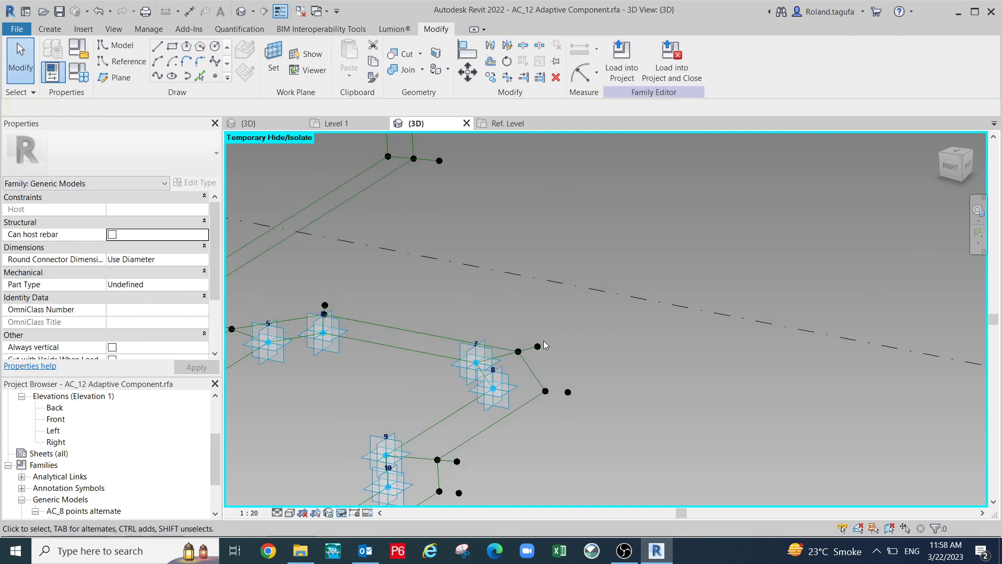
{"action": "left_click", "coordinate": [440, 483]}
{"action": "left_click", "coordinate": [342, 513]}
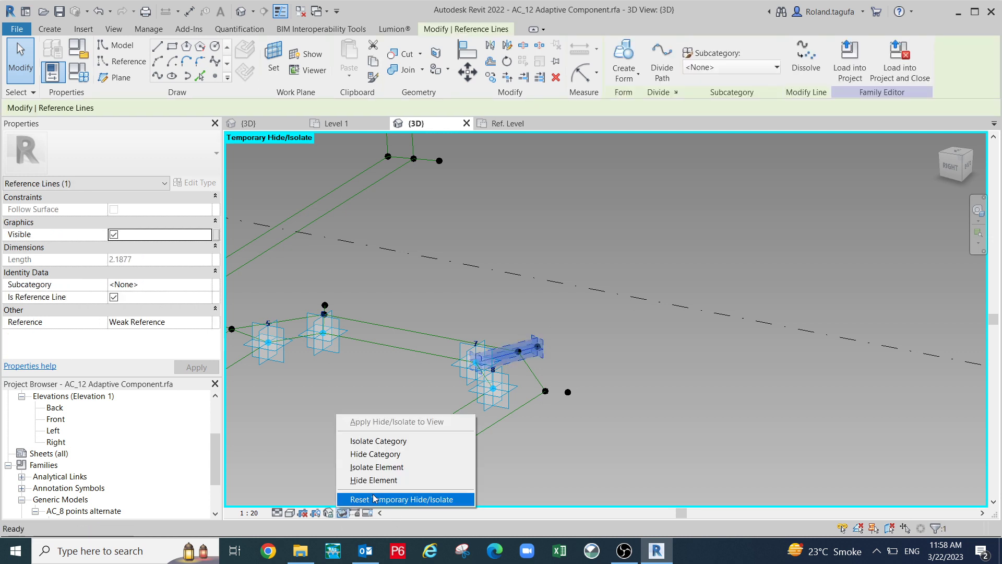
{"action": "left_click", "coordinate": [401, 480]}
{"action": "scroll", "coordinate": [660, 390], "scroll_direction": "down", "scroll_amount": 2}
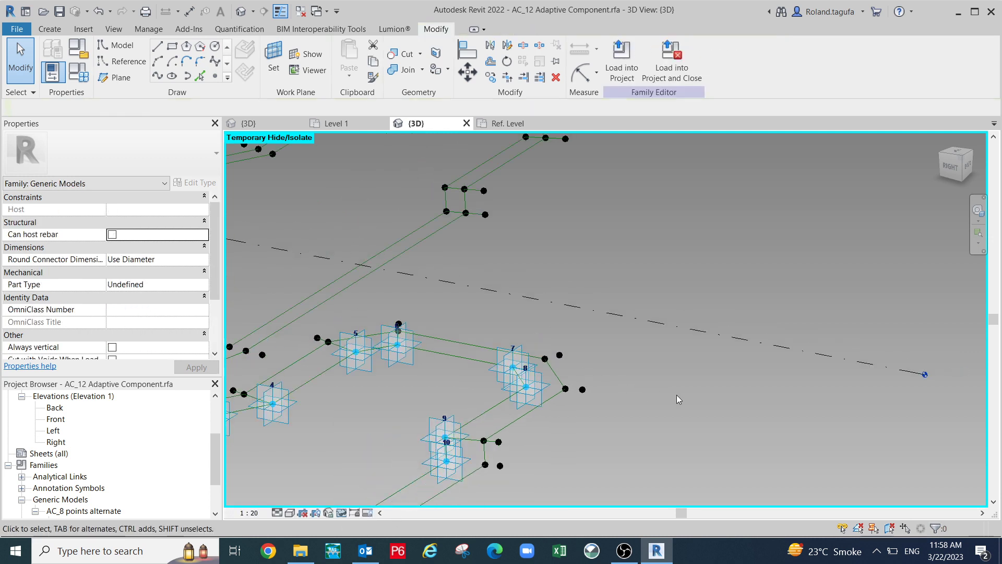
{"action": "middle_click_drag", "start_coordinate": [728, 420], "coordinate": [531, 264], "text": "shift"}
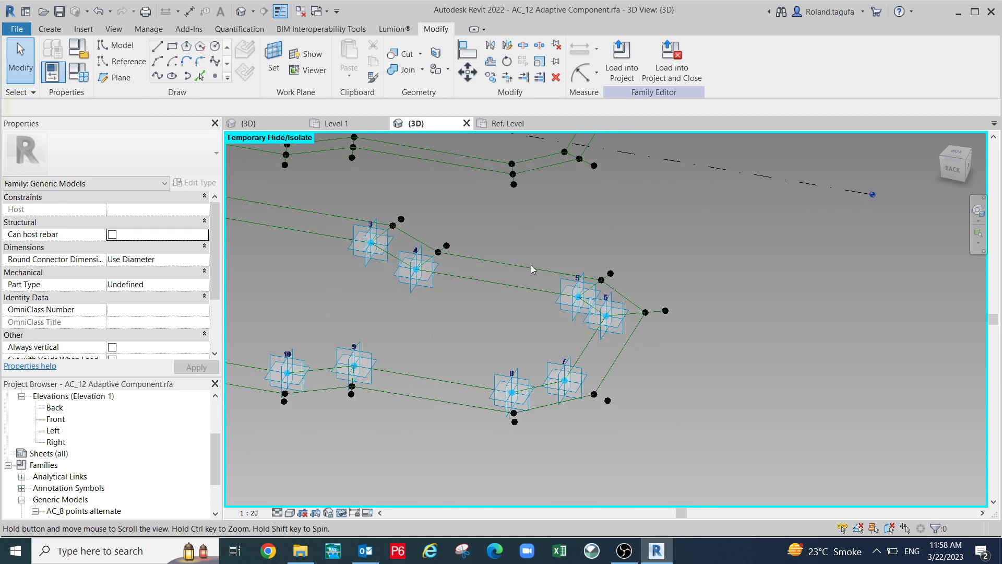
Temporarily hide the short reference lines running outward from points 6 and 5 on the lower loop.
{"action": "left_click", "coordinate": [342, 512]}
{"action": "left_click", "coordinate": [374, 480]}
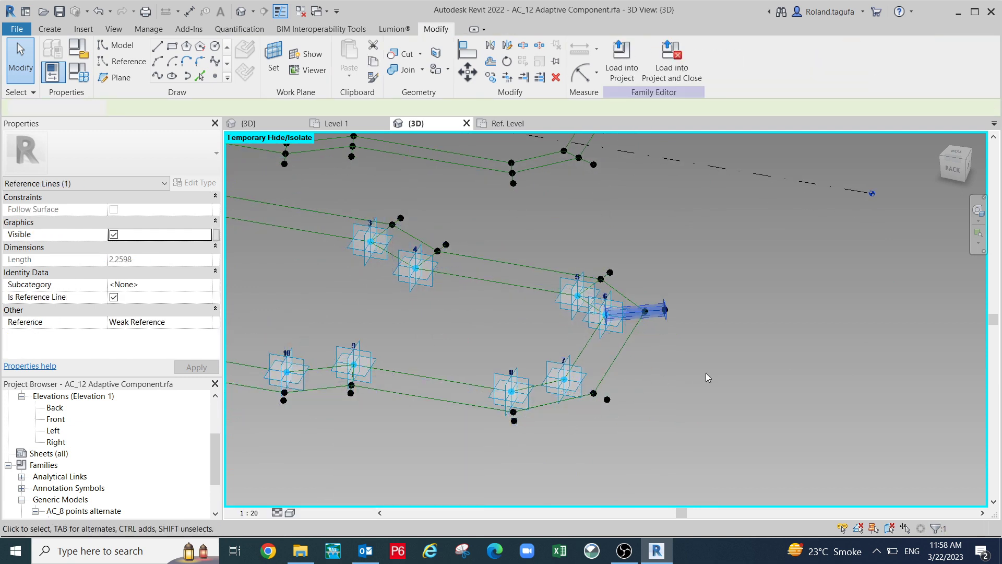
{"action": "middle_click_drag", "start_coordinate": [730, 391], "coordinate": [558, 439], "text": "shift"}
{"action": "middle_click_drag", "start_coordinate": [559, 439], "coordinate": [733, 329]}
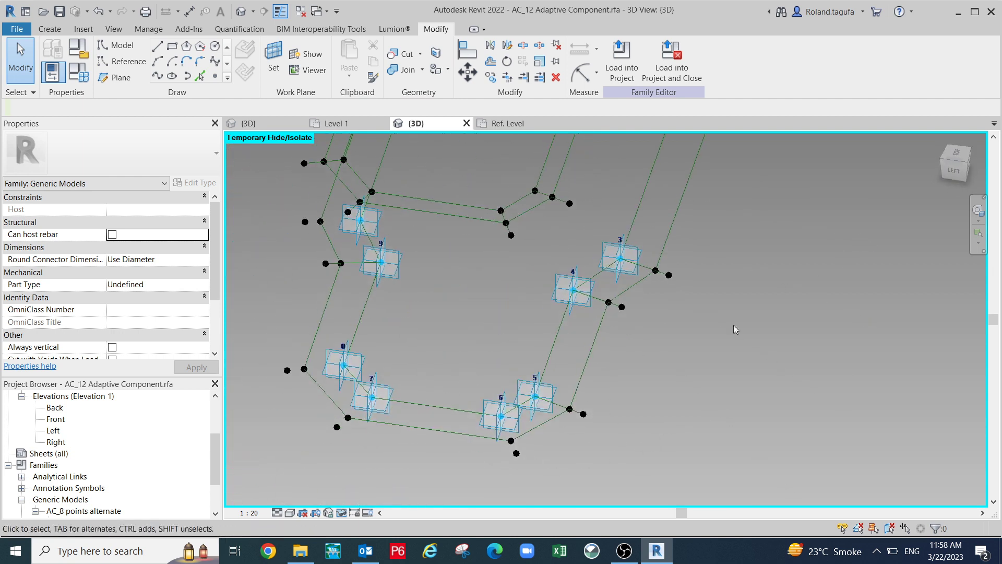
{"action": "left_click", "coordinate": [499, 438]}
{"action": "left_click", "coordinate": [339, 515]}
{"action": "left_click", "coordinate": [384, 480]}
Temporarily hide the short reference line running outward from point 4 on the lower loop.
{"action": "middle_click_drag", "start_coordinate": [657, 418], "coordinate": [599, 414], "text": "shift"}
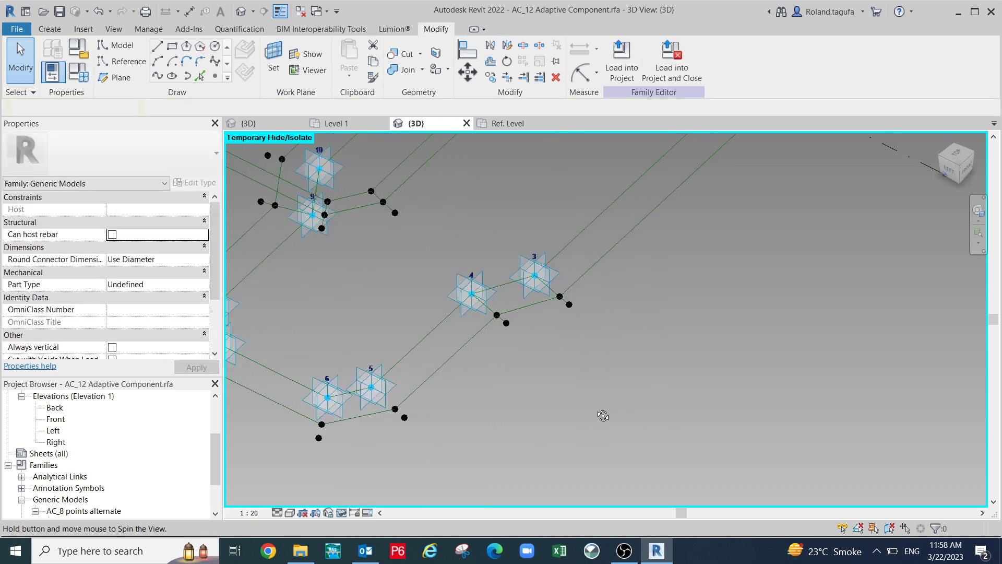
{"action": "scroll", "coordinate": [500, 323], "scroll_direction": "up", "scroll_amount": 1}
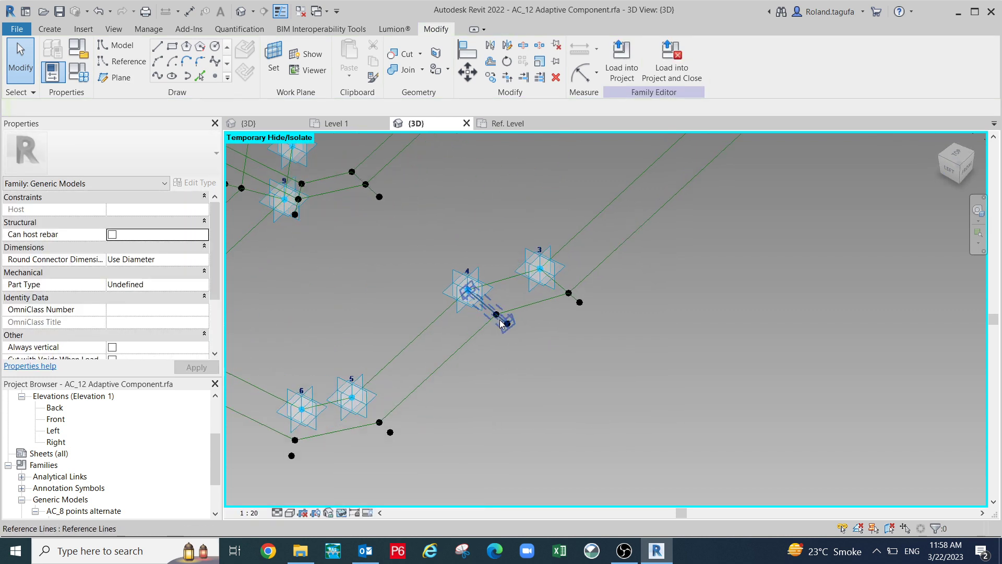
{"action": "left_click", "coordinate": [342, 512]}
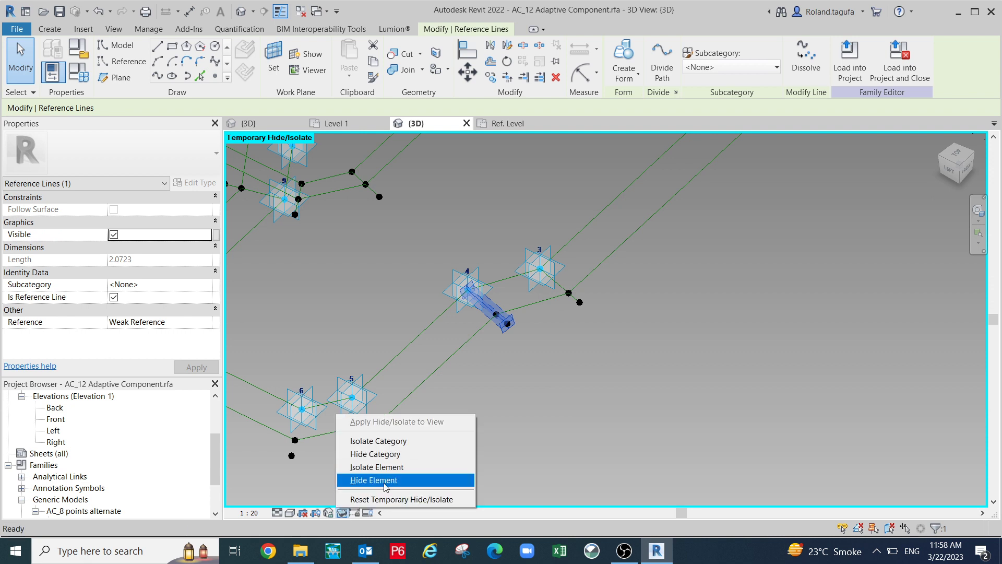
{"action": "left_click", "coordinate": [385, 483]}
Temporarily hide the short reference line running outward from point 3 on the lower loop.
{"action": "middle_click_drag", "start_coordinate": [595, 377], "coordinate": [512, 439]}
{"action": "scroll", "coordinate": [503, 358], "scroll_direction": "up", "scroll_amount": 1}
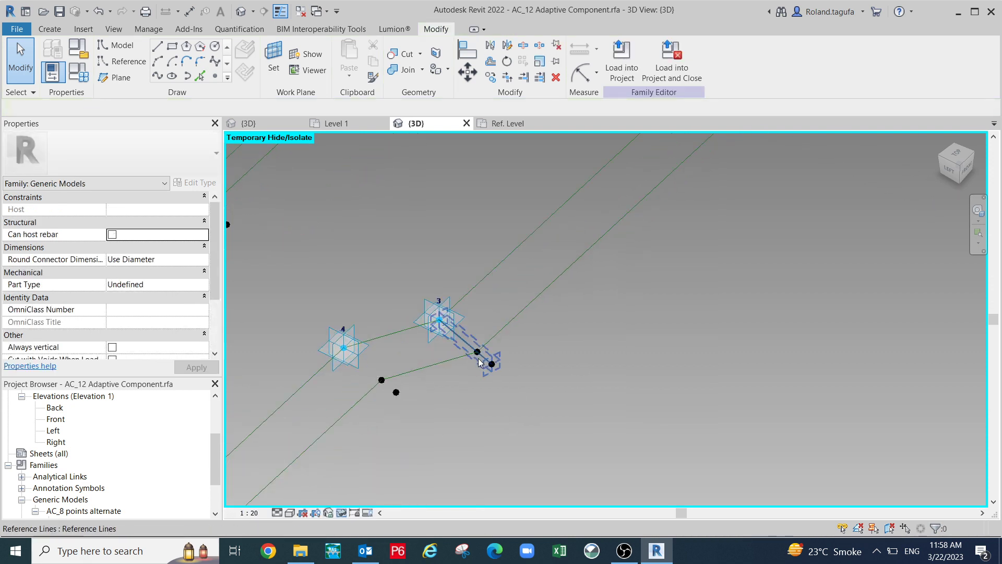
{"action": "left_click", "coordinate": [459, 340]}
{"action": "left_click", "coordinate": [342, 512]}
{"action": "left_click", "coordinate": [386, 480]}
Temporarily hide the short reference line running outward from point 2 on the lower loop.
{"action": "scroll", "coordinate": [479, 409], "scroll_direction": "down", "scroll_amount": 2}
{"action": "middle_click_drag", "start_coordinate": [545, 387], "coordinate": [483, 518]}
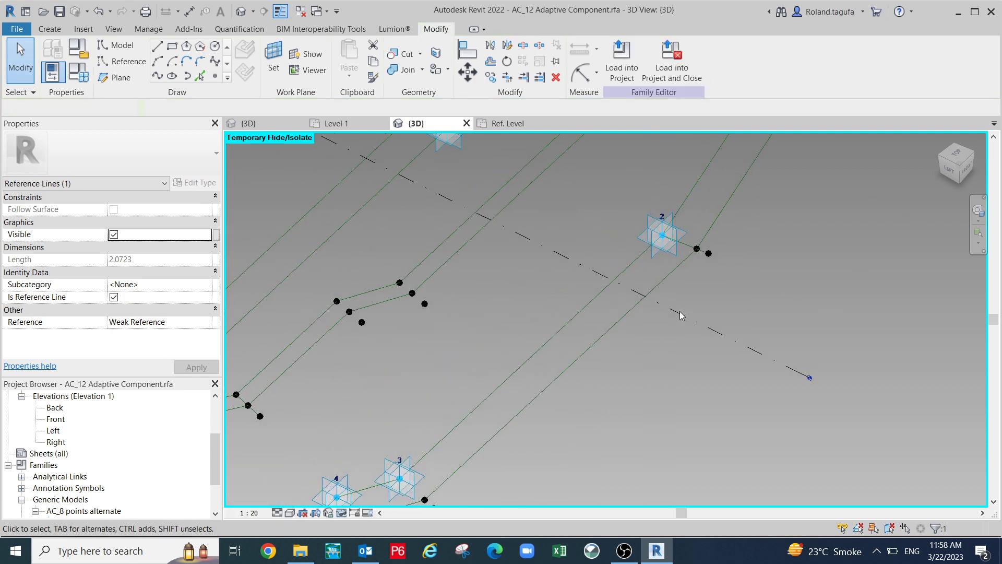
{"action": "scroll", "coordinate": [700, 220], "scroll_direction": "up", "scroll_amount": 1}
{"action": "scroll", "coordinate": [707, 196], "scroll_direction": "up", "scroll_amount": 1}
{"action": "key", "text": "Tab"}
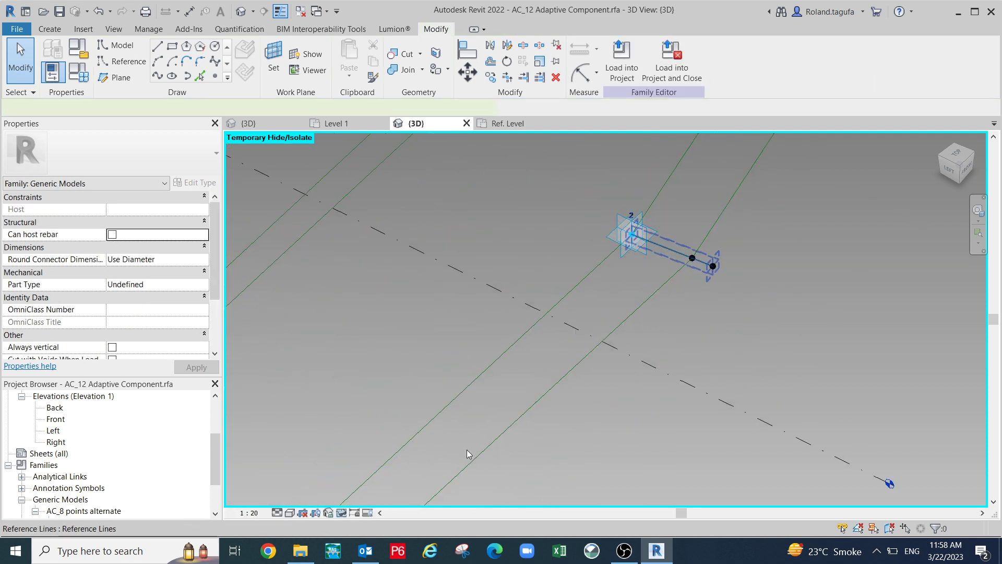
{"action": "left_click", "coordinate": [468, 454]}
{"action": "left_click", "coordinate": [342, 513]}
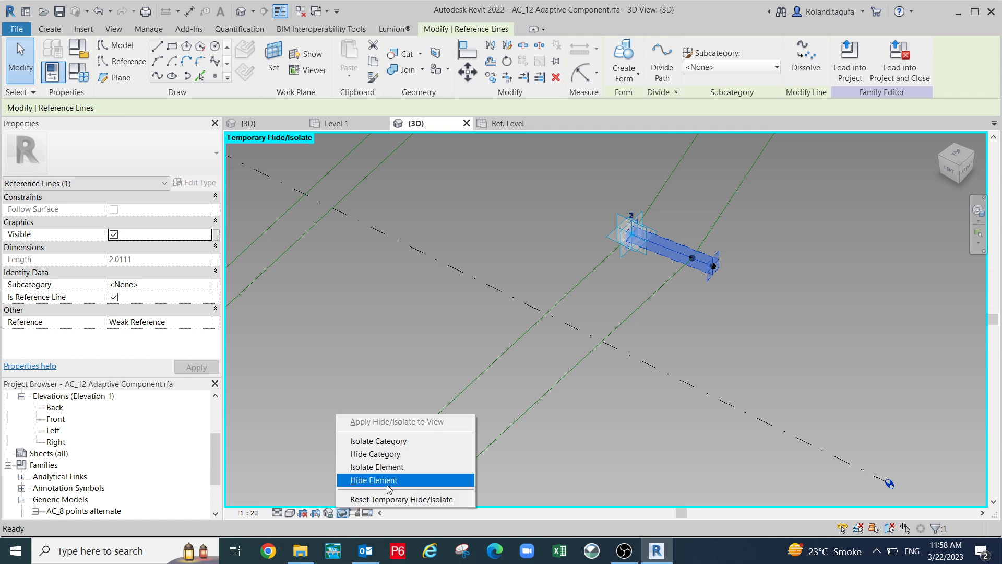
{"action": "left_click", "coordinate": [387, 485]}
Temporarily hide the short reference line at the upper loop's corner above point 7.
{"action": "scroll", "coordinate": [527, 424], "scroll_direction": "down", "scroll_amount": 2}
{"action": "middle_click_drag", "start_coordinate": [577, 437], "coordinate": [519, 551]}
{"action": "scroll", "coordinate": [706, 296], "scroll_direction": "down", "scroll_amount": 3}
{"action": "scroll", "coordinate": [694, 292], "scroll_direction": "down", "scroll_amount": 1}
{"action": "middle_click_drag", "start_coordinate": [622, 336], "coordinate": [774, 280]}
{"action": "middle_click_drag", "start_coordinate": [559, 362], "coordinate": [642, 363], "text": "shift"}
{"action": "scroll", "coordinate": [706, 316], "scroll_direction": "up", "scroll_amount": 2}
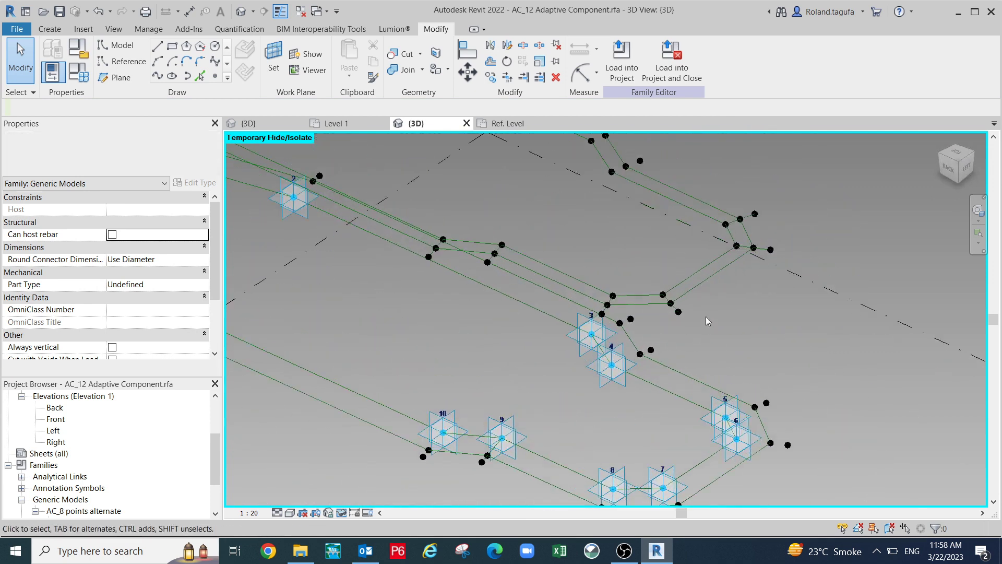
{"action": "scroll", "coordinate": [662, 310], "scroll_direction": "up", "scroll_amount": 2}
{"action": "left_click", "coordinate": [665, 308]}
{"action": "left_click", "coordinate": [342, 512]}
{"action": "left_click", "coordinate": [372, 481]}
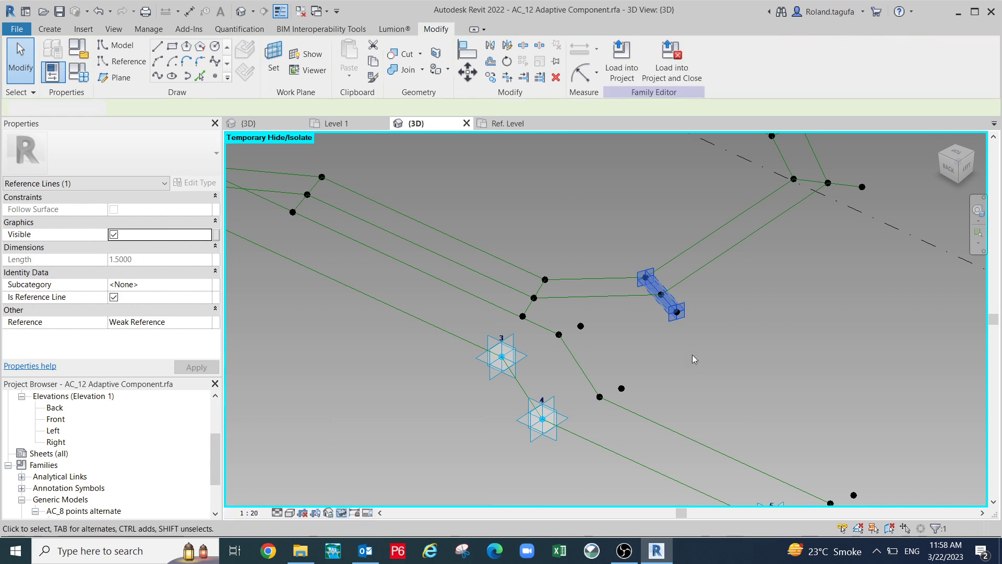
Temporarily hide the short reference line at the upper loop's corner above point 6.
{"action": "middle_click_drag", "start_coordinate": [693, 360], "coordinate": [539, 467]}
{"action": "scroll", "coordinate": [555, 439], "scroll_direction": "up", "scroll_amount": 1}
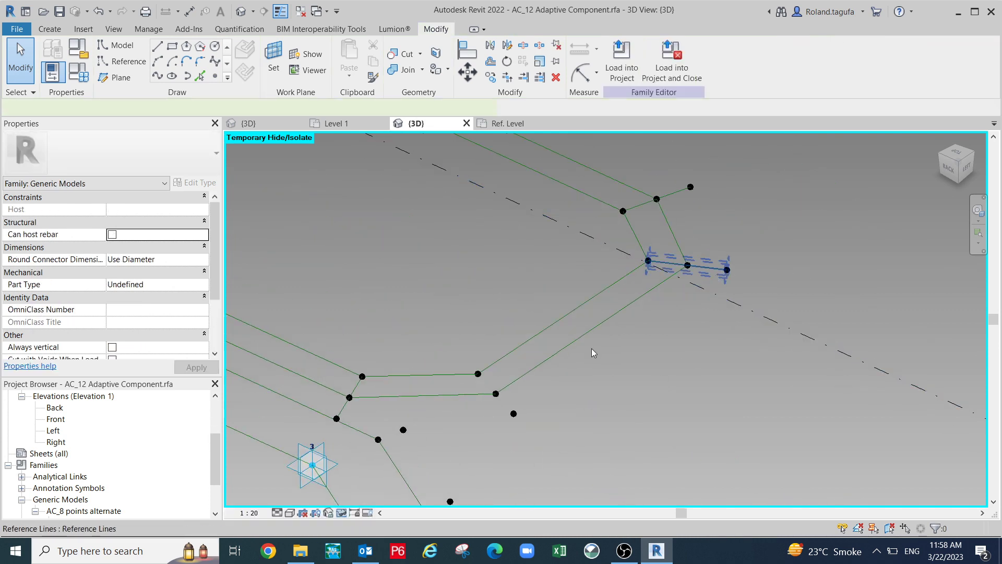
{"action": "left_click", "coordinate": [679, 264]}
{"action": "left_click", "coordinate": [342, 513]}
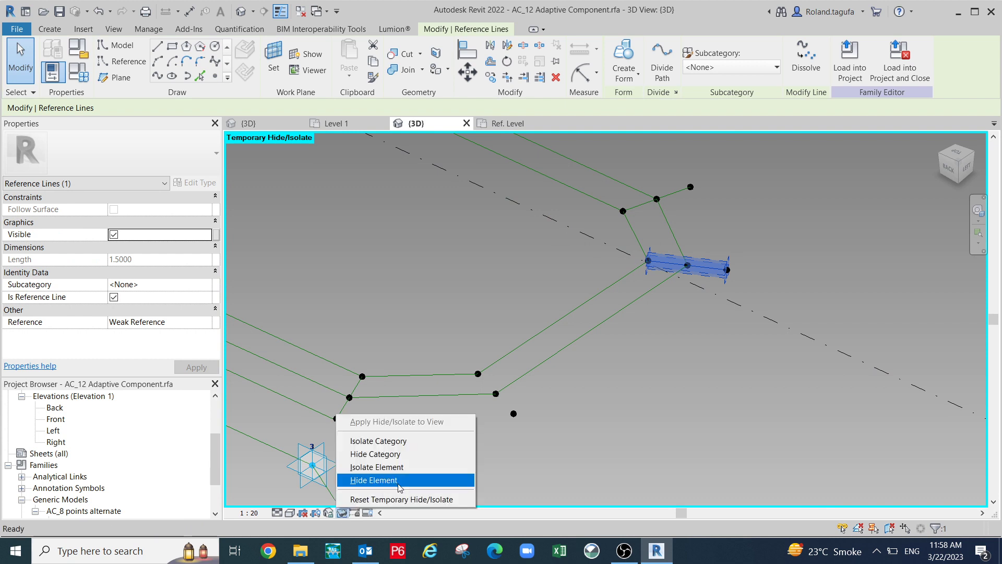
{"action": "left_click", "coordinate": [398, 481]}
Temporarily hide the short reference line at the upper loop's corner above point 5.
{"action": "middle_click_drag", "start_coordinate": [693, 376], "coordinate": [588, 308], "text": "shift"}
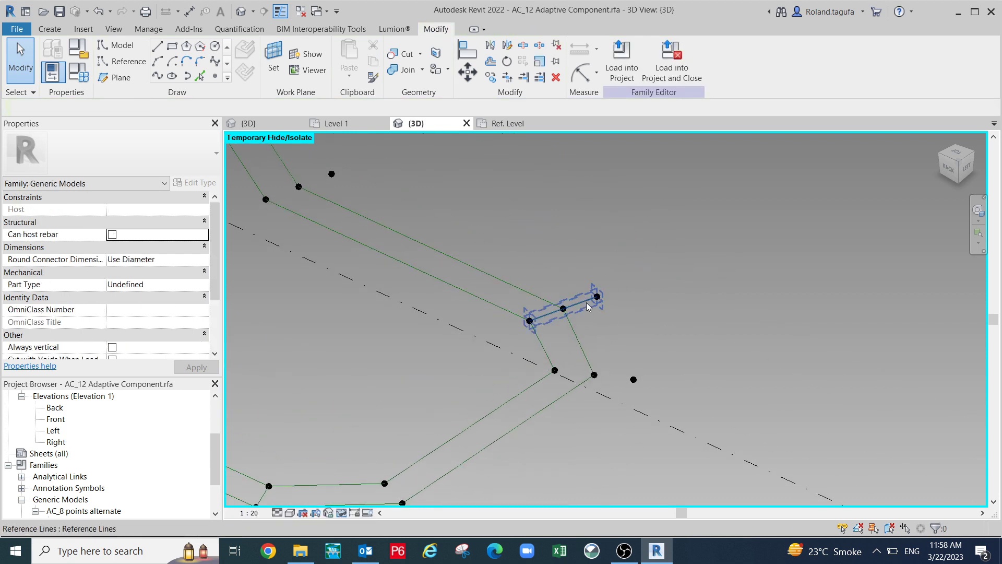
{"action": "left_click", "coordinate": [588, 306]}
{"action": "left_click", "coordinate": [347, 513]}
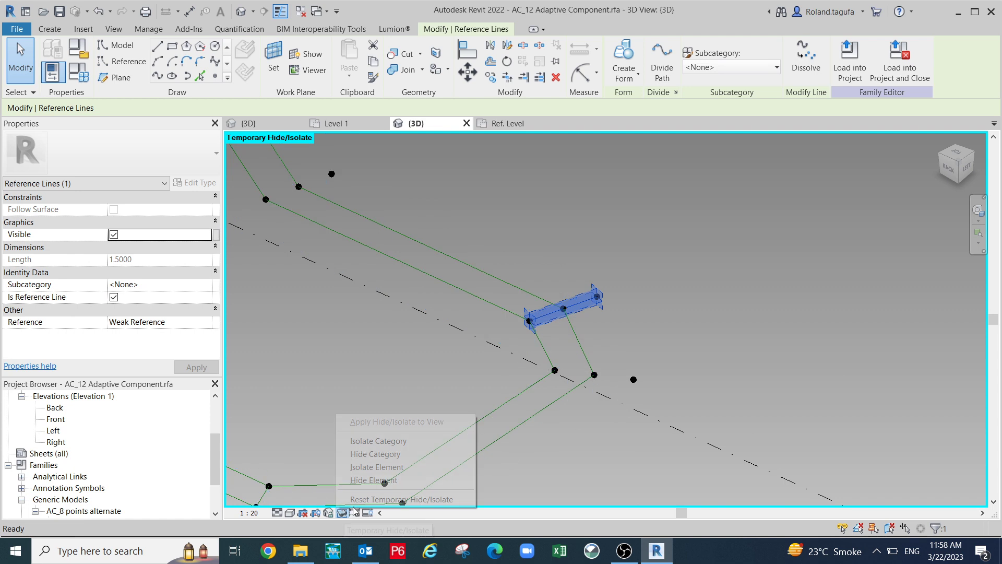
{"action": "left_click", "coordinate": [399, 478]}
Temporarily hide the short reference line at the upper loop's corner above point 8.
{"action": "middle_click_drag", "start_coordinate": [635, 392], "coordinate": [769, 333]}
{"action": "middle_click_drag", "start_coordinate": [499, 424], "coordinate": [605, 362]}
{"action": "middle_click_drag", "start_coordinate": [544, 420], "coordinate": [729, 357], "text": "shift"}
{"action": "scroll", "coordinate": [728, 357], "scroll_direction": "down", "scroll_amount": 3}
{"action": "middle_click_drag", "start_coordinate": [555, 475], "coordinate": [582, 445]}
{"action": "scroll", "coordinate": [490, 381], "scroll_direction": "up", "scroll_amount": 3}
{"action": "left_click", "coordinate": [496, 368]}
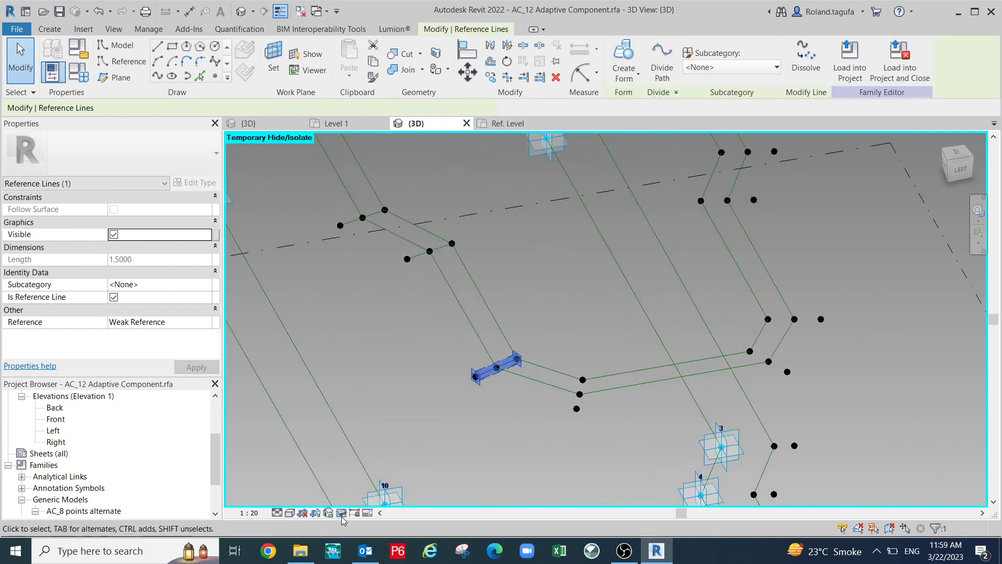
{"action": "left_click", "coordinate": [342, 512]}
{"action": "left_click", "coordinate": [367, 480]}
Temporarily hide the short reference line at the upper loop's corner above point 9.
{"action": "middle_click_drag", "start_coordinate": [394, 431], "coordinate": [405, 508]}
{"action": "scroll", "coordinate": [413, 356], "scroll_direction": "up", "scroll_amount": 2}
{"action": "left_click", "coordinate": [449, 315]}
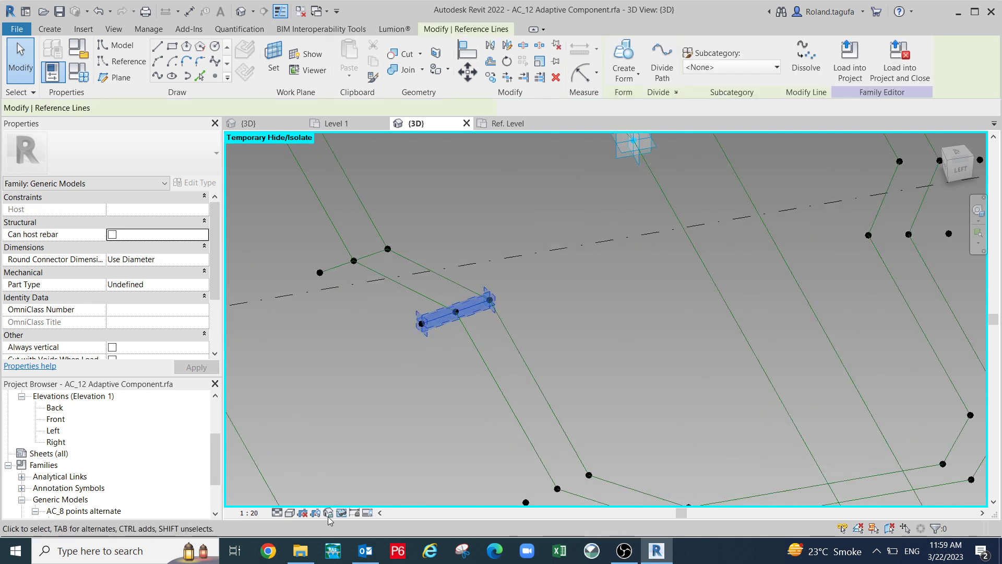
{"action": "left_click", "coordinate": [342, 512]}
{"action": "left_click", "coordinate": [372, 481]}
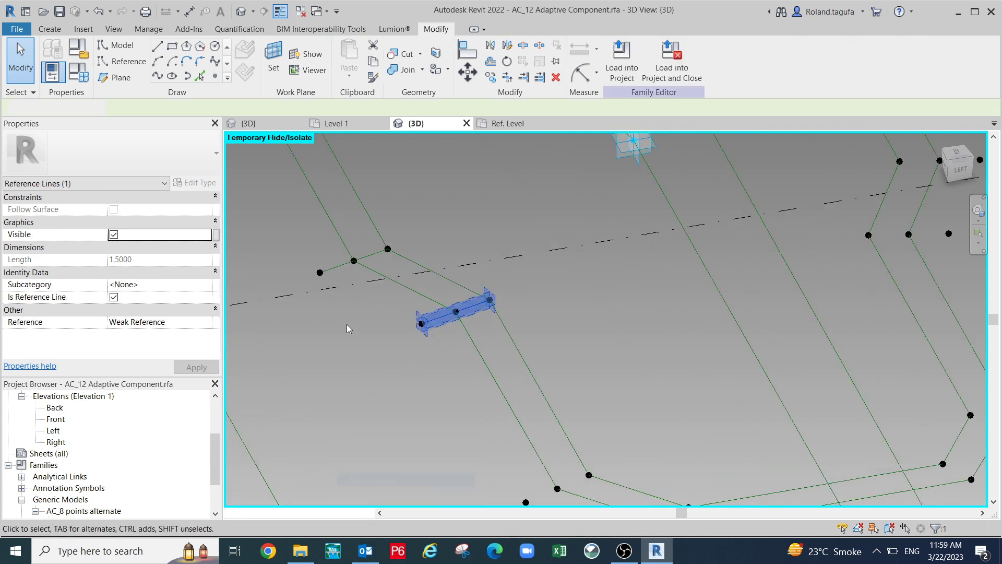
Temporarily hide the short reference line at the upper loop's corner above point 10.
{"action": "left_click", "coordinate": [330, 278]}
{"action": "left_click", "coordinate": [342, 512]}
{"action": "left_click", "coordinate": [361, 480]}
Examine both loops from several sides for remaining short reference lines that interrupt the closed line chains.
{"action": "middle_click_drag", "start_coordinate": [362, 481], "coordinate": [530, 525]}
{"action": "scroll", "coordinate": [387, 258], "scroll_direction": "down", "scroll_amount": 5}
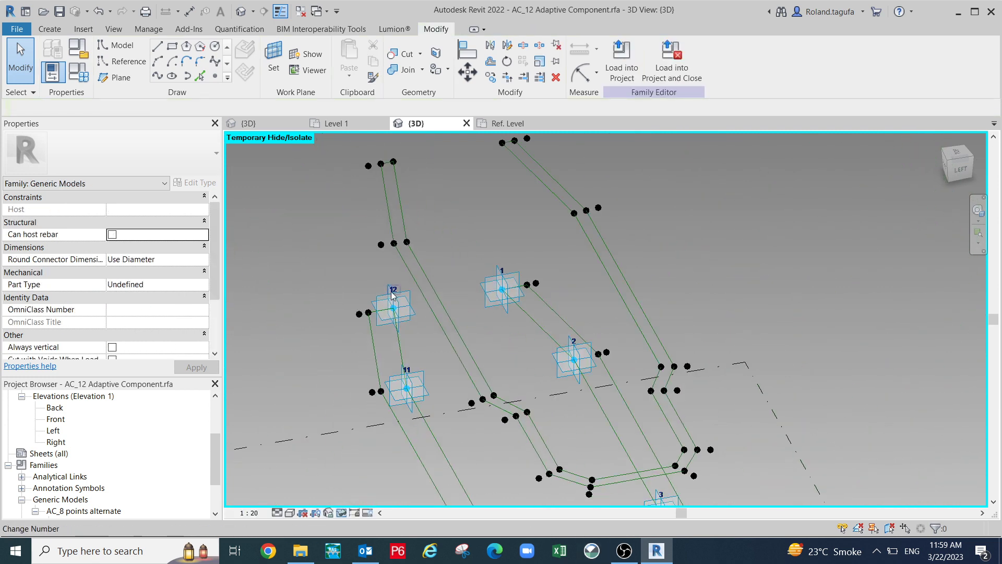
{"action": "middle_click_drag", "start_coordinate": [496, 315], "coordinate": [442, 231]}
{"action": "scroll", "coordinate": [661, 356], "scroll_direction": "up", "scroll_amount": 1}
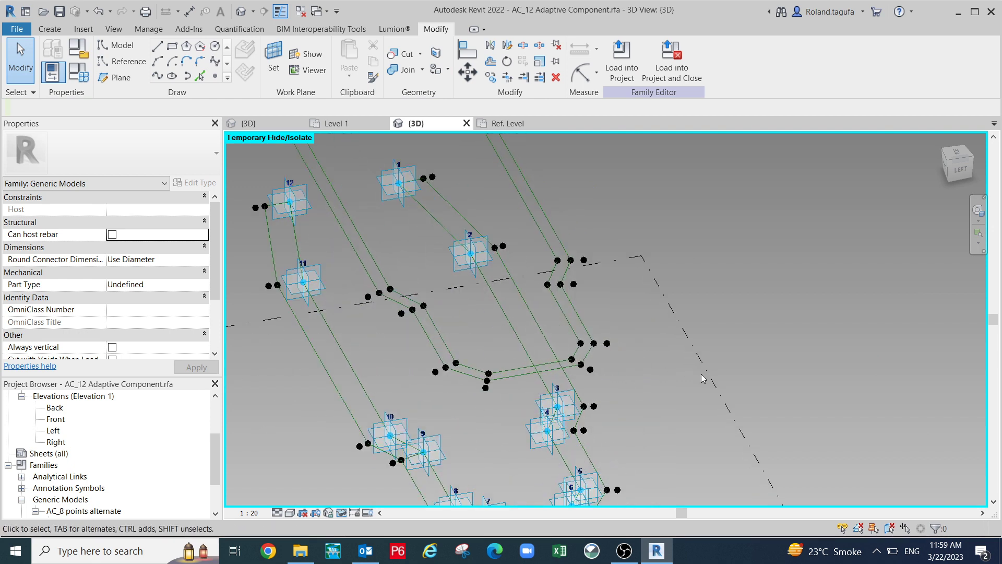
{"action": "middle_click_drag", "start_coordinate": [645, 395], "coordinate": [712, 528]}
{"action": "scroll", "coordinate": [386, 230], "scroll_direction": "down", "scroll_amount": 2}
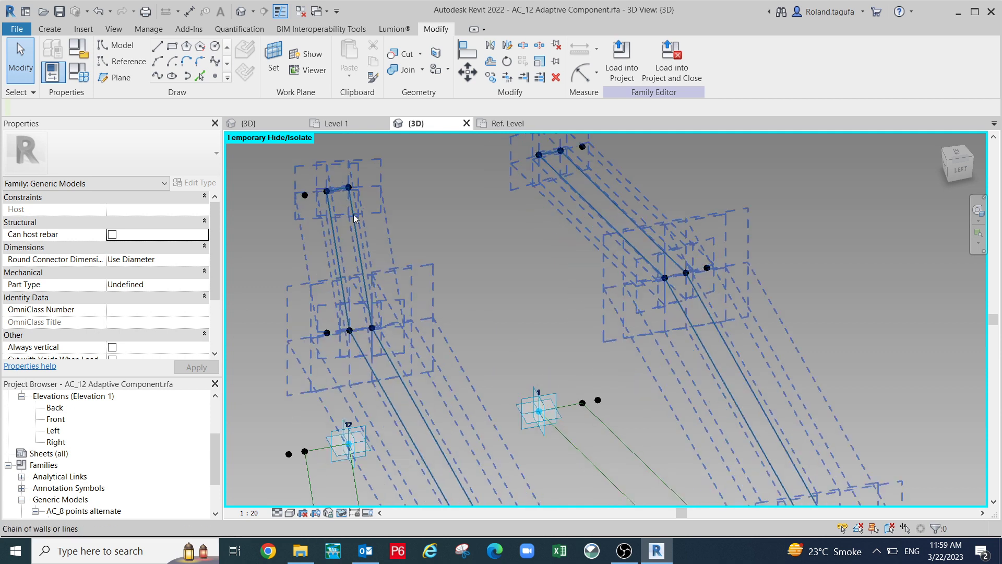
{"action": "middle_click_drag", "start_coordinate": [458, 338], "coordinate": [596, 307], "text": "shift"}
{"action": "scroll", "coordinate": [528, 350], "scroll_direction": "up", "scroll_amount": 3}
{"action": "scroll", "coordinate": [352, 294], "scroll_direction": "up", "scroll_amount": 4}
{"action": "middle_click_drag", "start_coordinate": [350, 288], "coordinate": [192, 261]}
{"action": "scroll", "coordinate": [850, 391], "scroll_direction": "up", "scroll_amount": 1}
{"action": "middle_click_drag", "start_coordinate": [850, 391], "coordinate": [584, 389]}
{"action": "scroll", "coordinate": [616, 402], "scroll_direction": "down", "scroll_amount": 3}
{"action": "scroll", "coordinate": [672, 392], "scroll_direction": "down", "scroll_amount": 4}
{"action": "scroll", "coordinate": [642, 202], "scroll_direction": "up", "scroll_amount": 2}
{"action": "scroll", "coordinate": [657, 243], "scroll_direction": "up", "scroll_amount": 2}
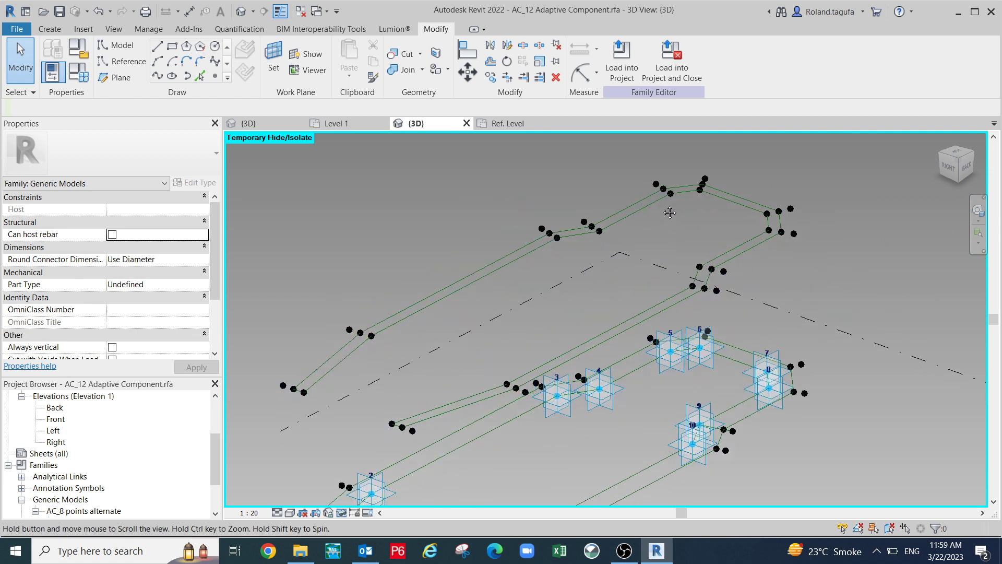
{"action": "scroll", "coordinate": [678, 338], "scroll_direction": "down", "scroll_amount": 2}
{"action": "scroll", "coordinate": [474, 230], "scroll_direction": "down", "scroll_amount": 3}
Try to create a form from all visible elements filtered down to the Reference Lines category.
{"action": "left_click_drag", "start_coordinate": [562, 375], "coordinate": [702, 449]}
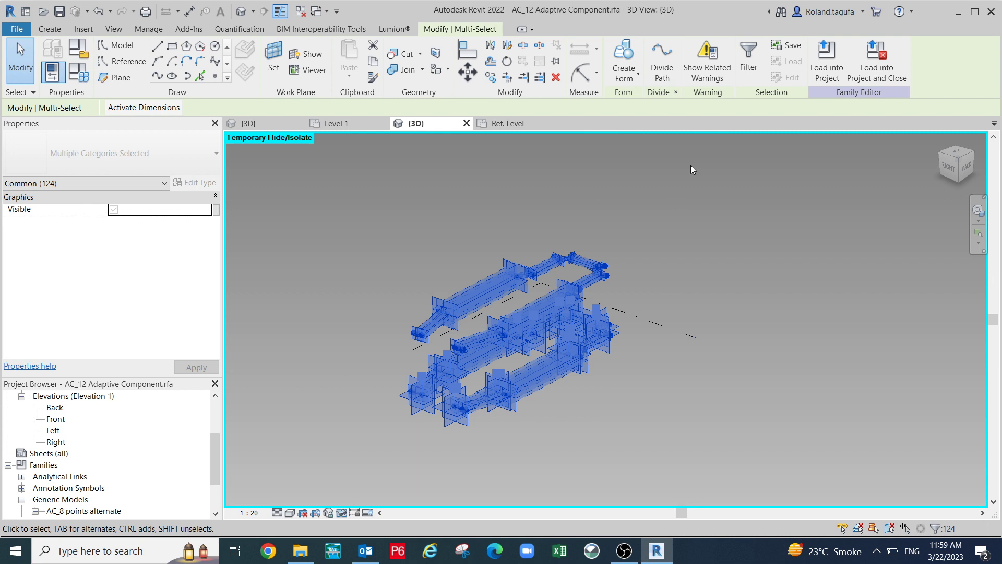
{"action": "left_click", "coordinate": [744, 58]}
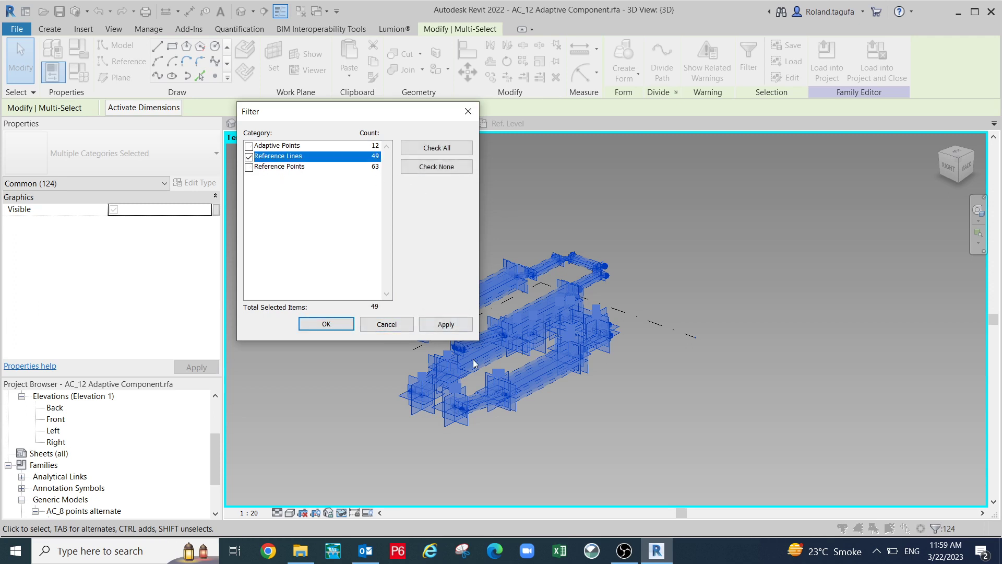
{"action": "left_click", "coordinate": [447, 329]}
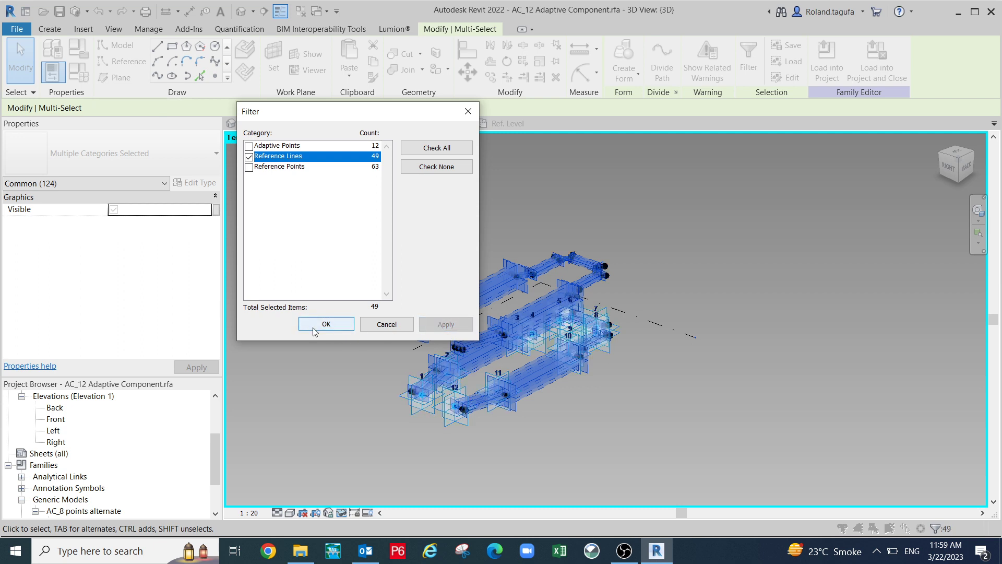
{"action": "left_click", "coordinate": [314, 329]}
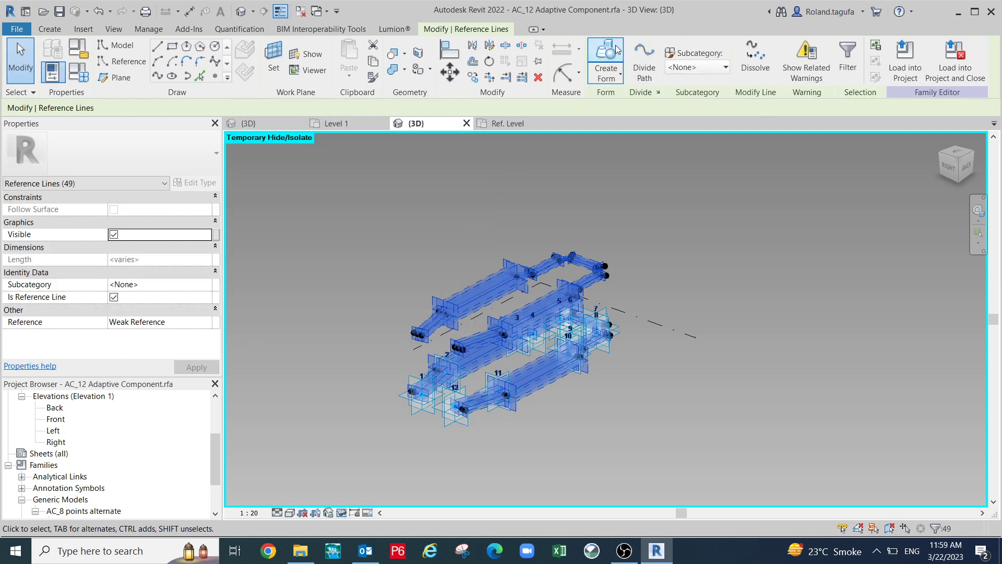
{"action": "left_click", "coordinate": [615, 50]}
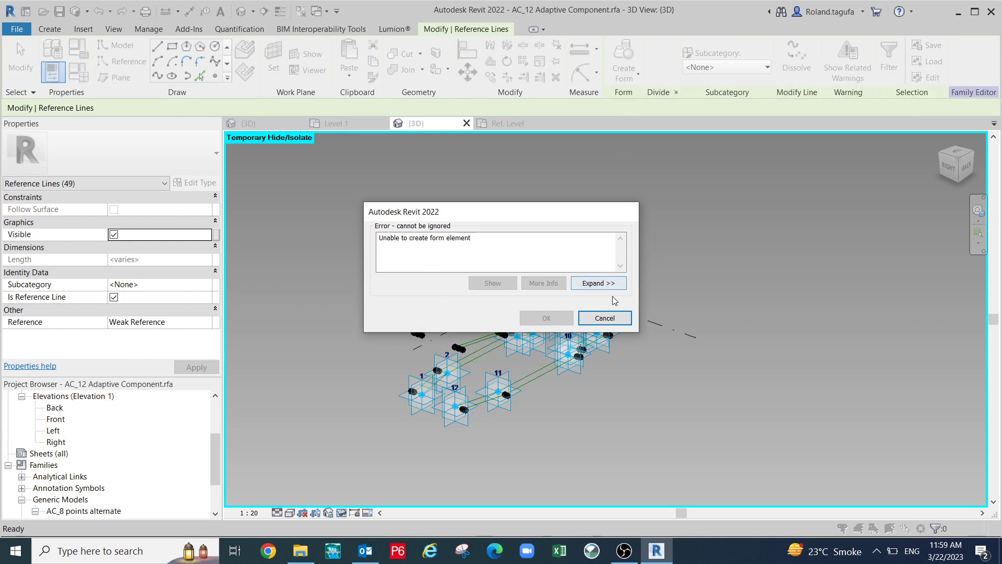
{"action": "left_click", "coordinate": [605, 324]}
{"action": "scroll", "coordinate": [477, 351], "scroll_direction": "up", "scroll_amount": 3}
{"action": "middle_click_drag", "start_coordinate": [525, 337], "coordinate": [555, 342]}
{"action": "key", "text": "Escape"}
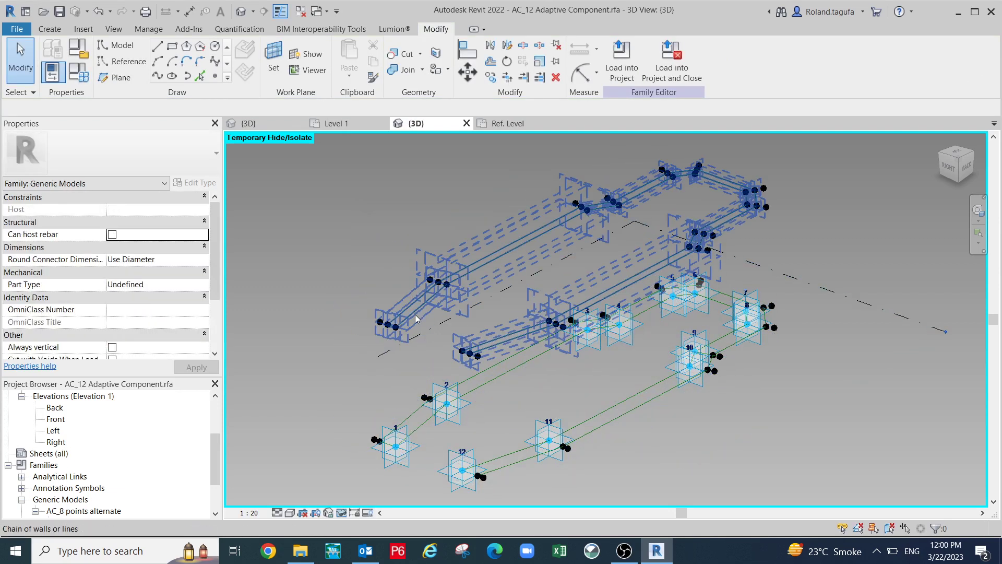
Select the complete reference line chains of the upper and lower loops and create a form between them.
{"action": "left_click", "coordinate": [531, 364]}
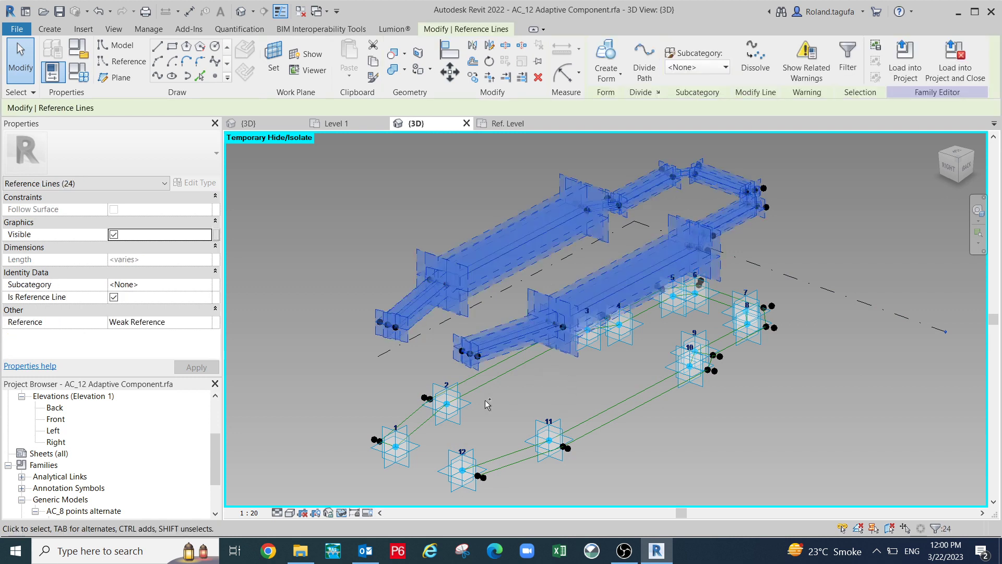
{"action": "left_click", "coordinate": [600, 412], "text": "ctrl"}
{"action": "middle_click_drag", "start_coordinate": [600, 412], "coordinate": [689, 386], "text": "shift"}
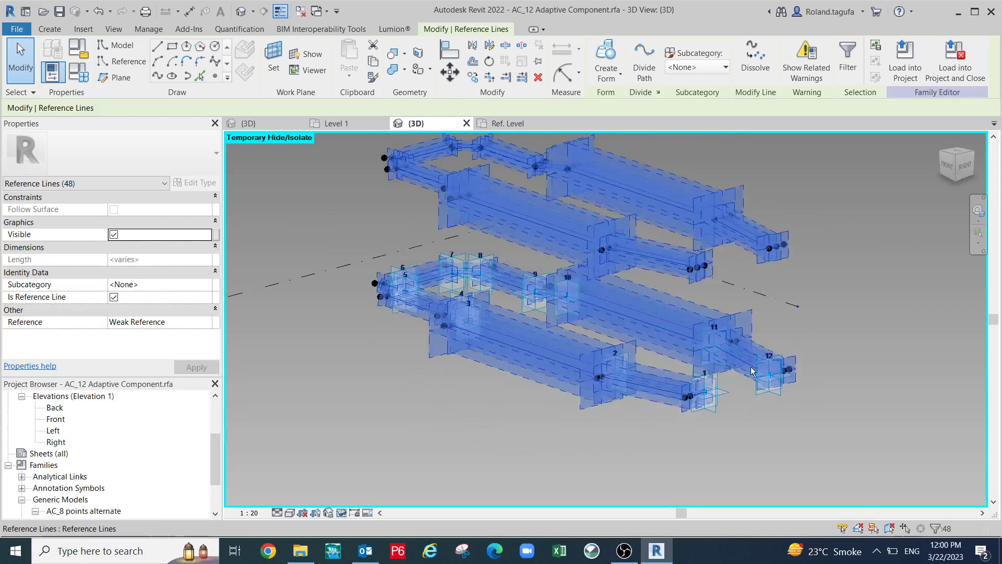
{"action": "middle_click_drag", "start_coordinate": [545, 343], "coordinate": [579, 364], "text": "shift"}
{"action": "scroll", "coordinate": [481, 302], "scroll_direction": "up", "scroll_amount": 4}
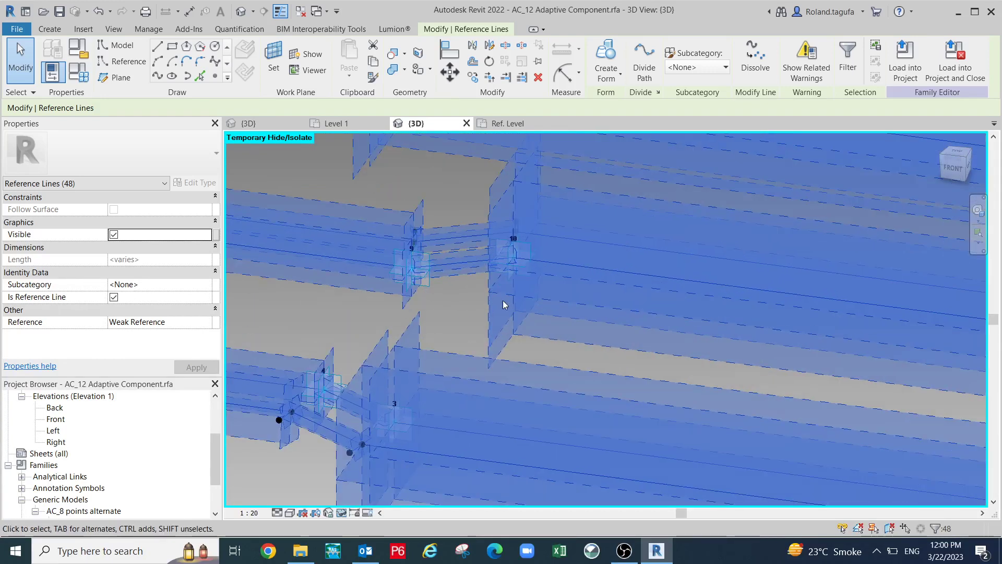
{"action": "scroll", "coordinate": [504, 320], "scroll_direction": "down", "scroll_amount": 4}
{"action": "middle_click_drag", "start_coordinate": [503, 320], "coordinate": [577, 332], "text": "shift"}
{"action": "left_click", "coordinate": [606, 62]}
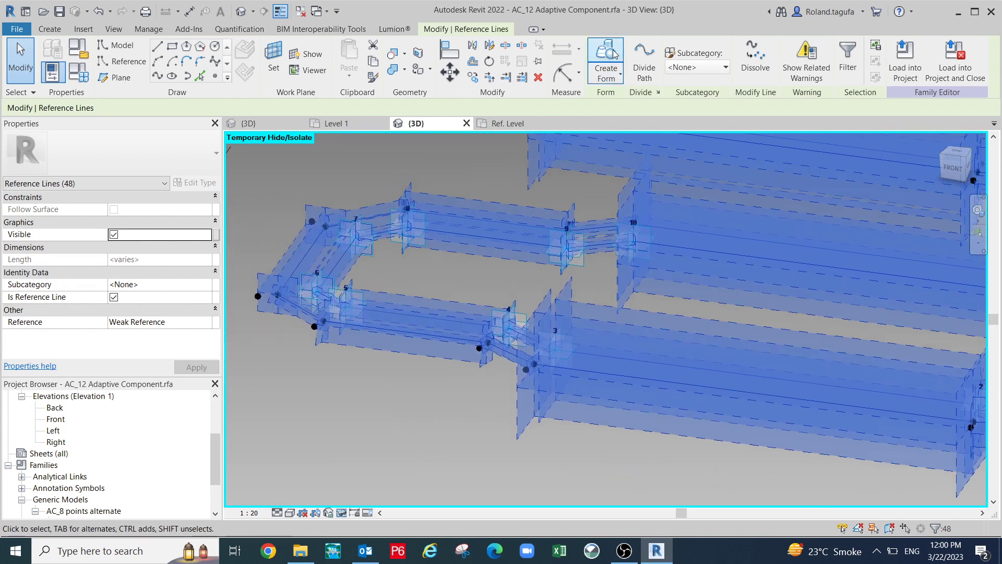
Inspect the walls and open ends of the form created between the two loops.
{"action": "middle_click_drag", "start_coordinate": [497, 356], "coordinate": [476, 417], "text": "shift"}
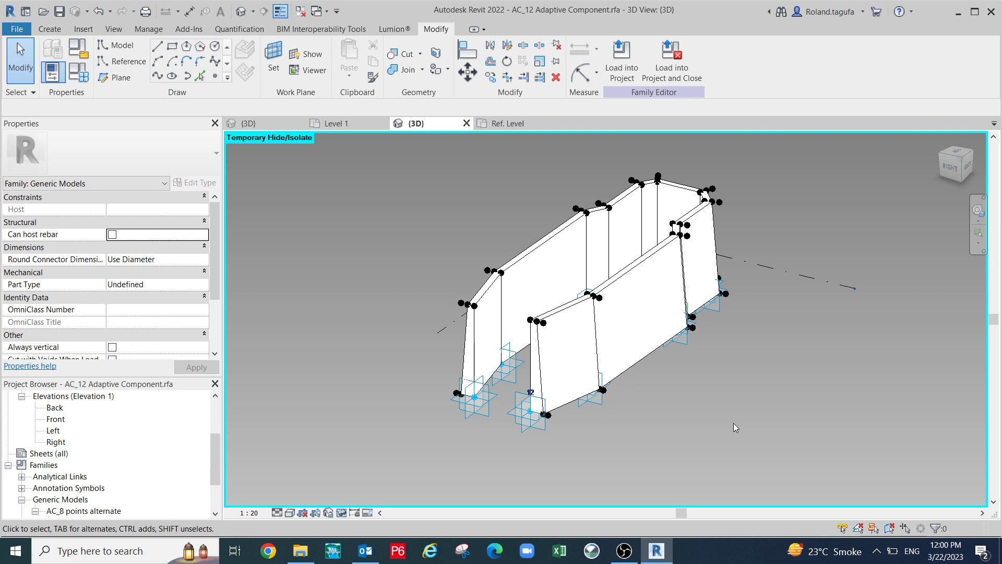
{"action": "middle_click_drag", "start_coordinate": [733, 422], "coordinate": [666, 366], "text": "shift"}
{"action": "scroll", "coordinate": [669, 291], "scroll_direction": "up", "scroll_amount": 2}
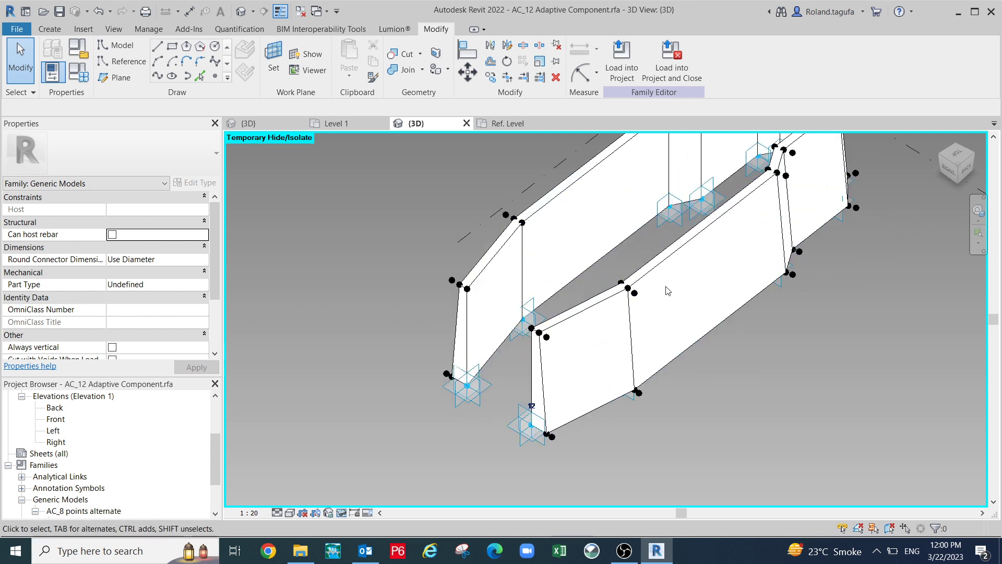
{"action": "middle_click_drag", "start_coordinate": [694, 372], "coordinate": [832, 386], "text": "shift"}
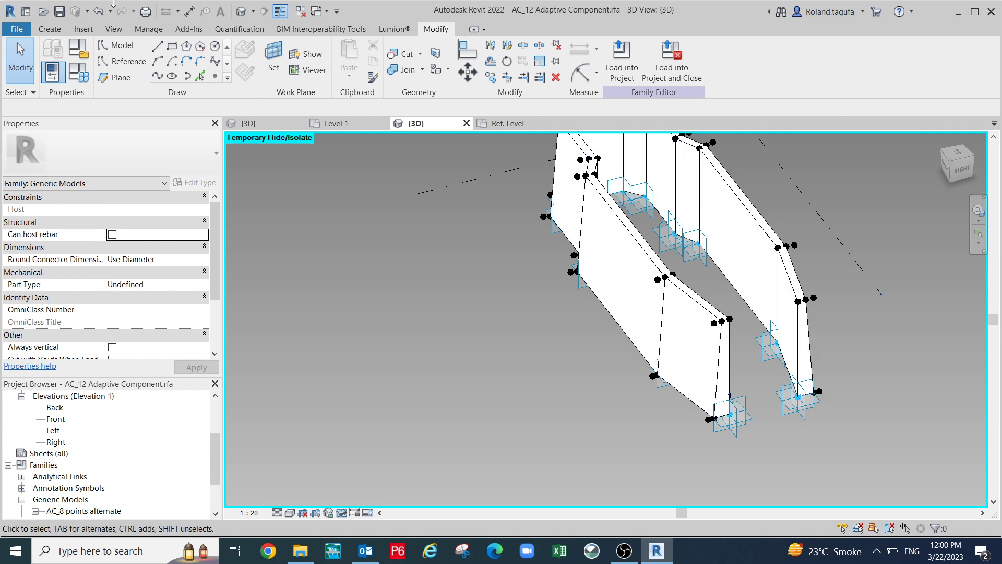
Save the family and load it into Project_Seeds, choosing to save the project as well.
{"action": "left_click", "coordinate": [59, 10]}
{"action": "middle_click_drag", "start_coordinate": [472, 201], "coordinate": [436, 228]}
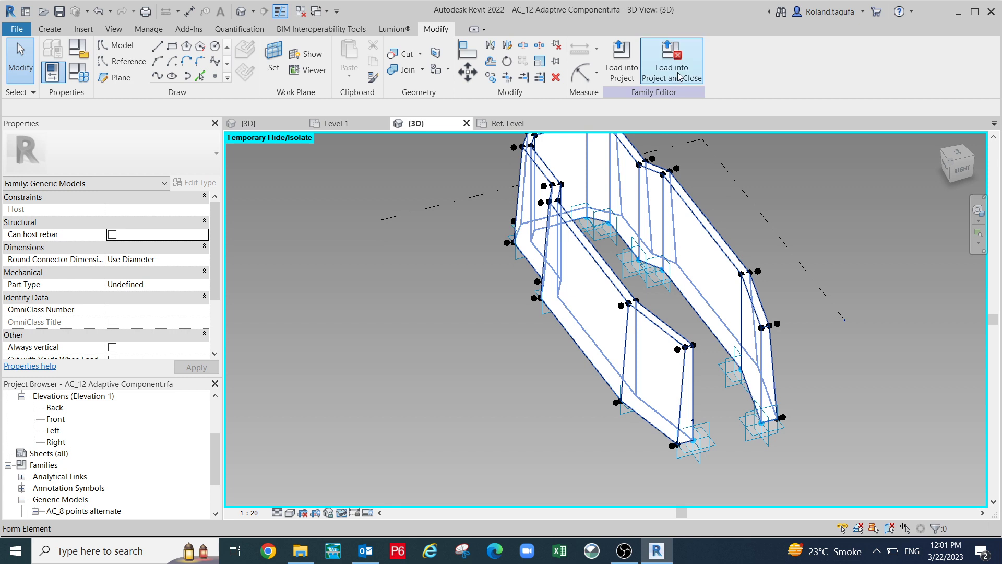
{"action": "left_click", "coordinate": [622, 72]}
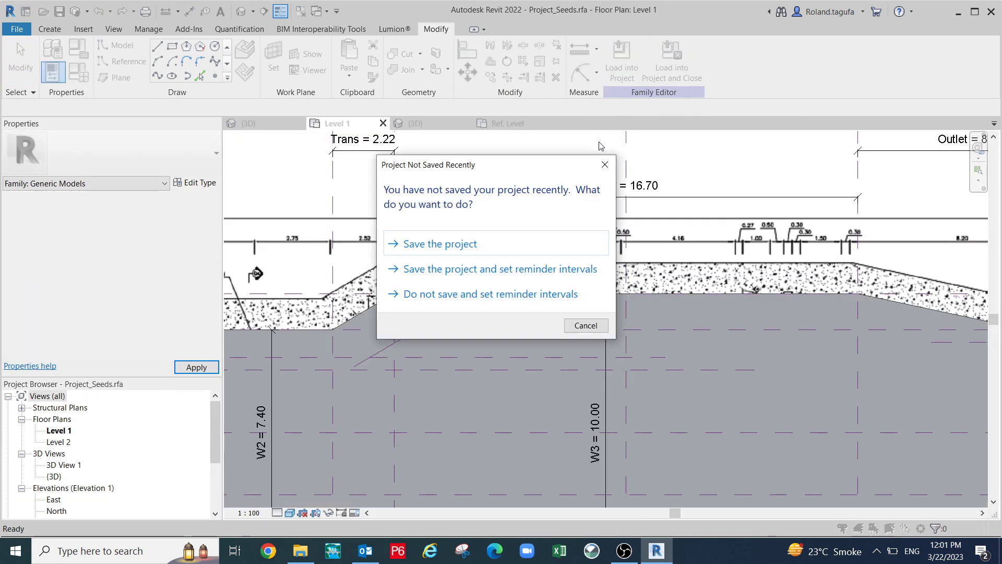
{"action": "left_click", "coordinate": [447, 253]}
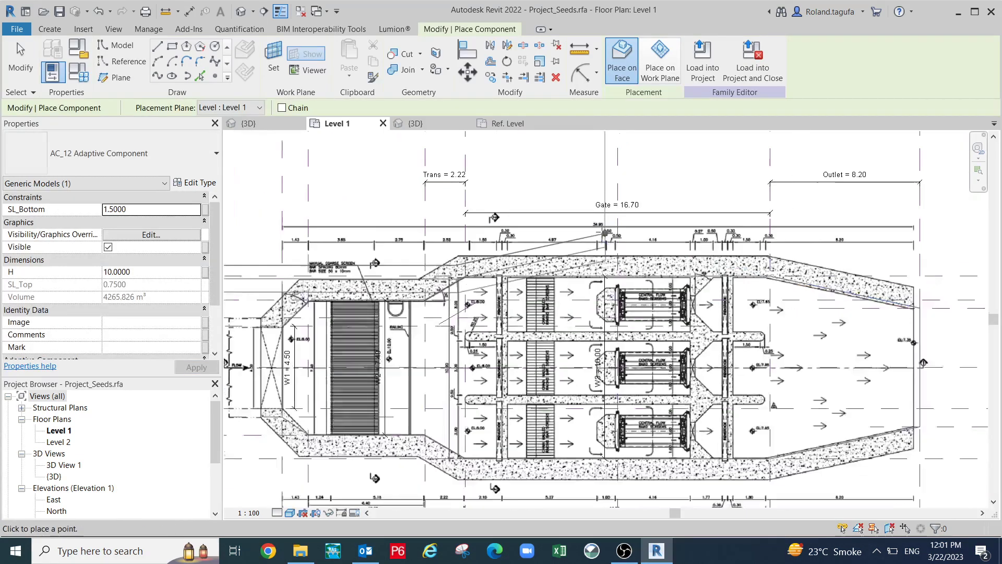
Place the first three AC_12 Adaptive Component points on consecutive base corners along one long side of the mass in the 3D view.
{"action": "left_click", "coordinate": [252, 128]}
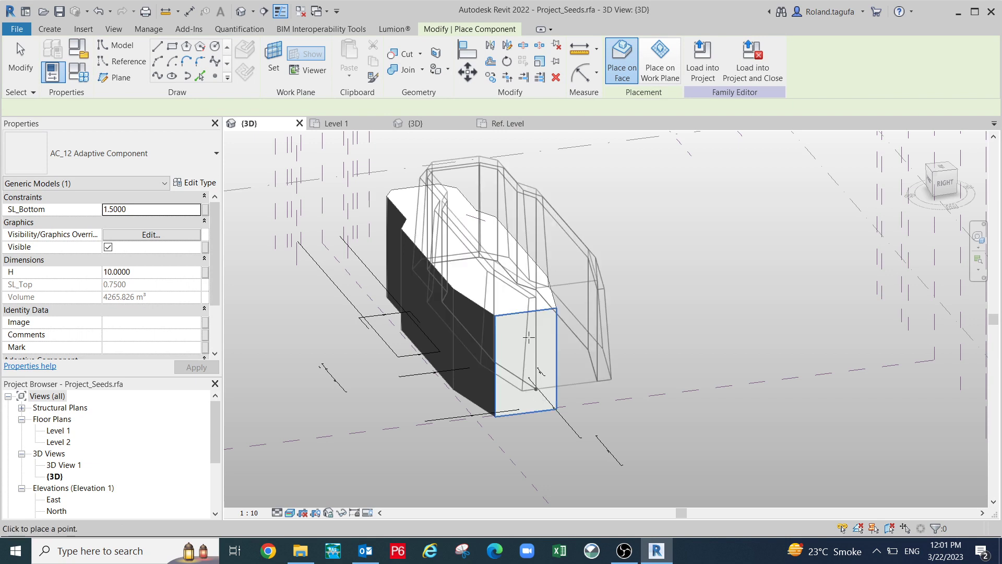
{"action": "scroll", "coordinate": [528, 338], "scroll_direction": "up", "scroll_amount": 5}
{"action": "middle_click_drag", "start_coordinate": [530, 444], "coordinate": [623, 360], "text": "shift"}
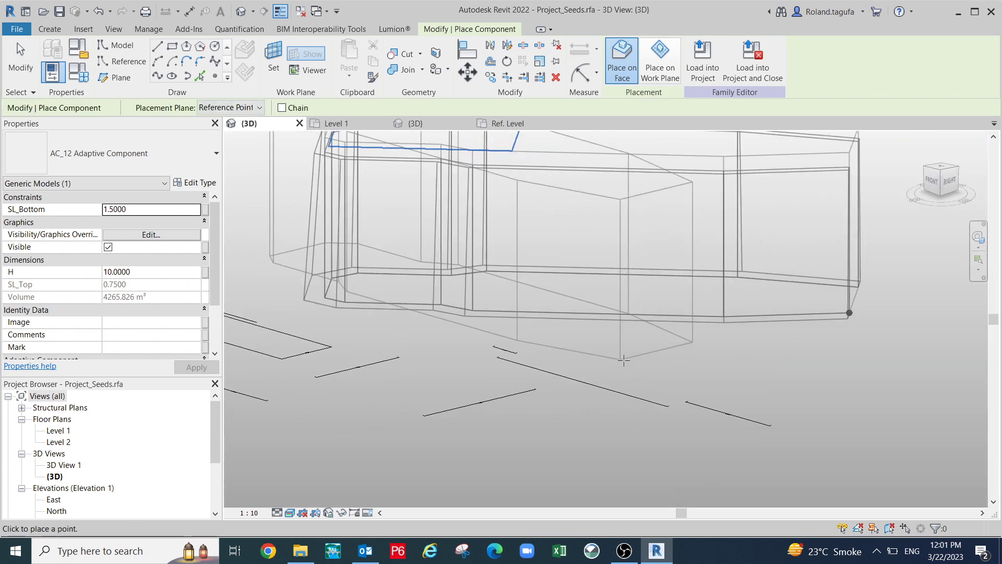
{"action": "left_click", "coordinate": [627, 356]}
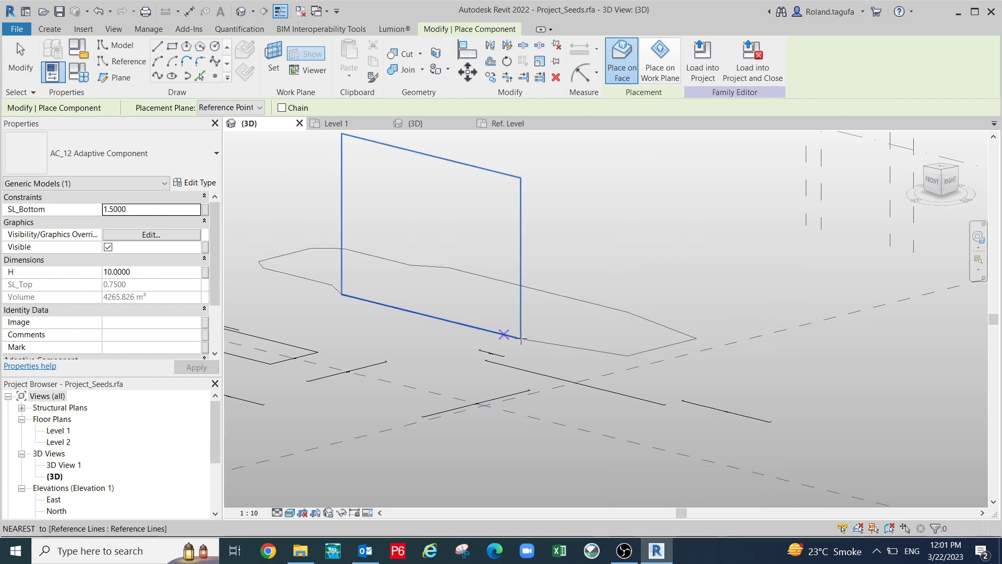
{"action": "middle_click_drag", "start_coordinate": [528, 370], "coordinate": [555, 405]}
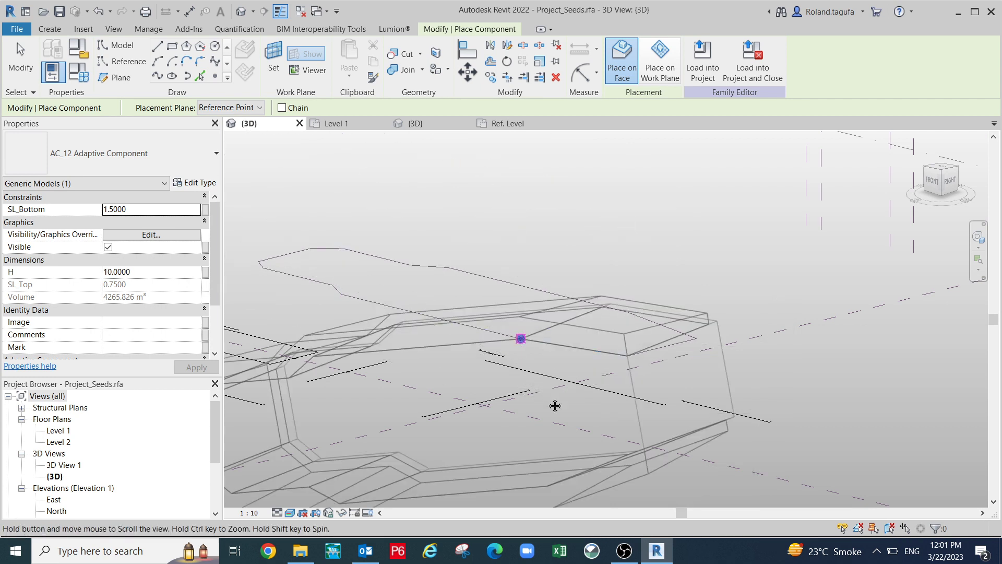
{"action": "left_click", "coordinate": [367, 329]}
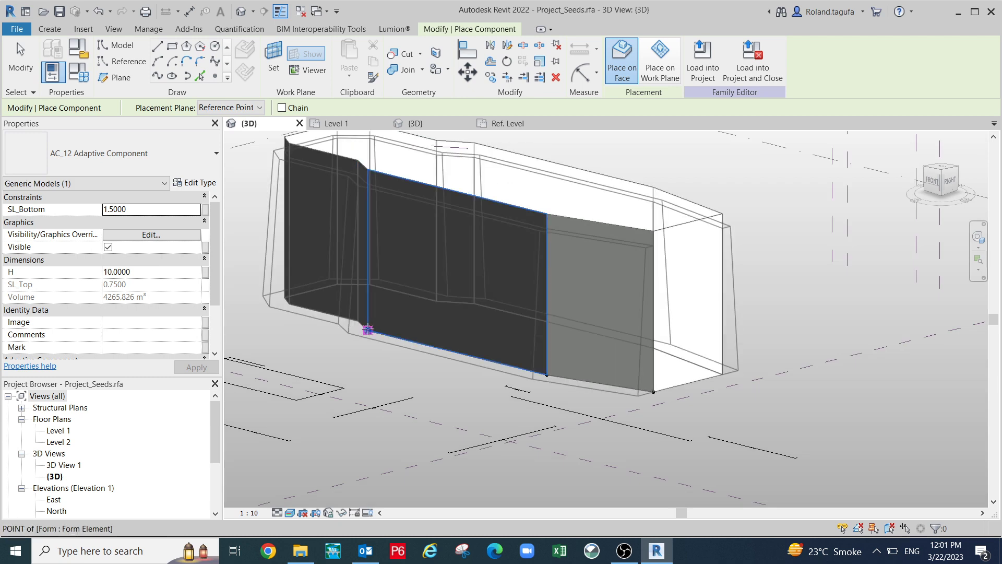
Place the fourth to sixth adaptive points on the next base corners, reaching the narrow end of the mass.
{"action": "middle_click_drag", "start_coordinate": [396, 351], "coordinate": [436, 377], "text": "shift"}
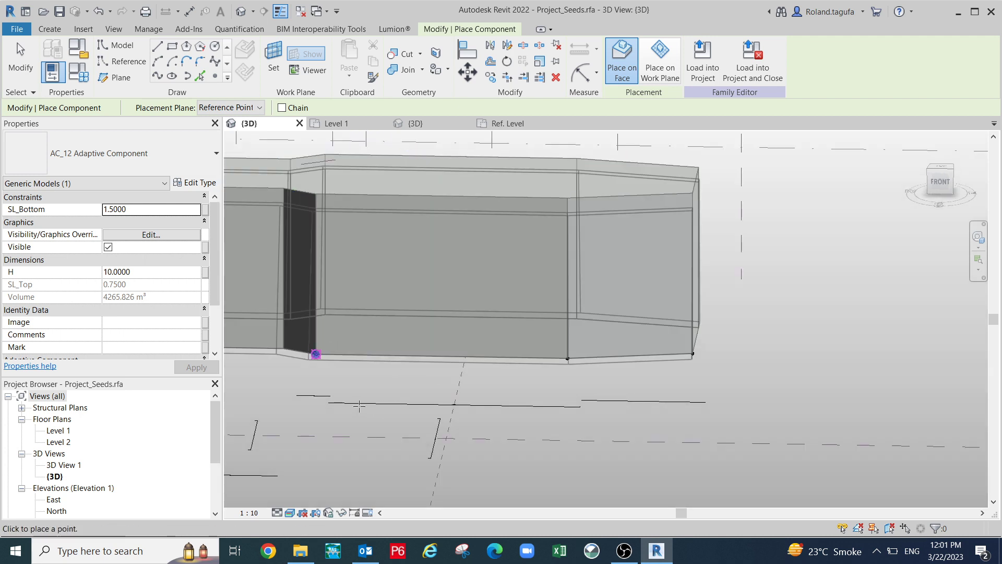
{"action": "middle_click_drag", "start_coordinate": [384, 406], "coordinate": [432, 392], "text": "shift"}
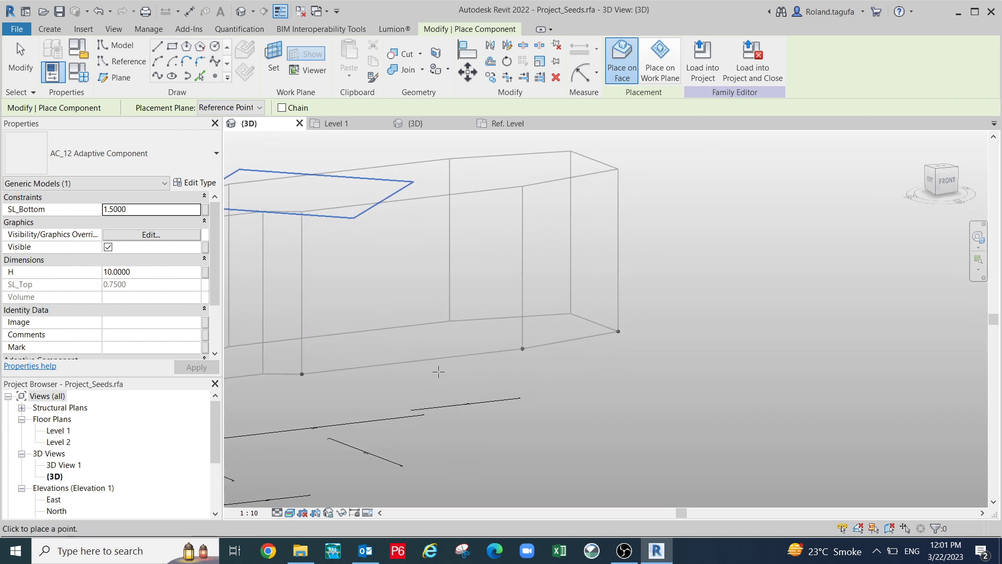
{"action": "scroll", "coordinate": [439, 372], "scroll_direction": "down", "scroll_amount": 1}
{"action": "middle_click_drag", "start_coordinate": [278, 374], "coordinate": [438, 371]}
{"action": "left_click", "coordinate": [446, 371]}
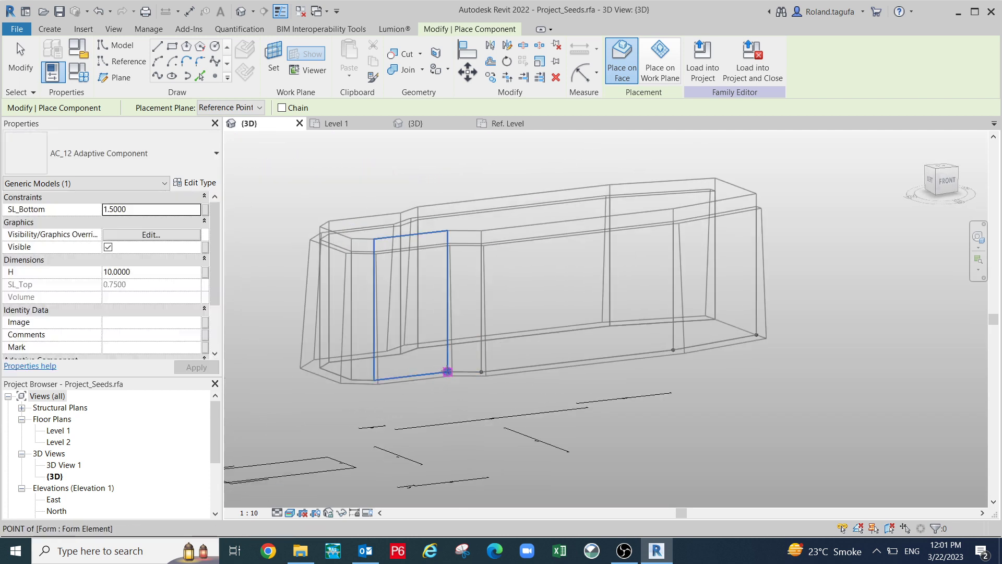
{"action": "scroll", "coordinate": [462, 361], "scroll_direction": "up", "scroll_amount": 2}
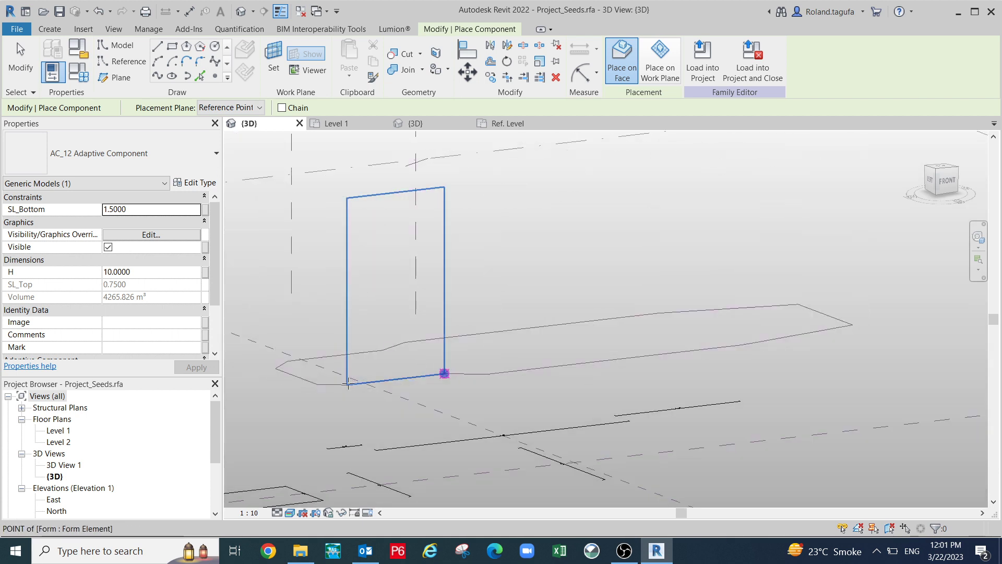
{"action": "left_click", "coordinate": [347, 385]}
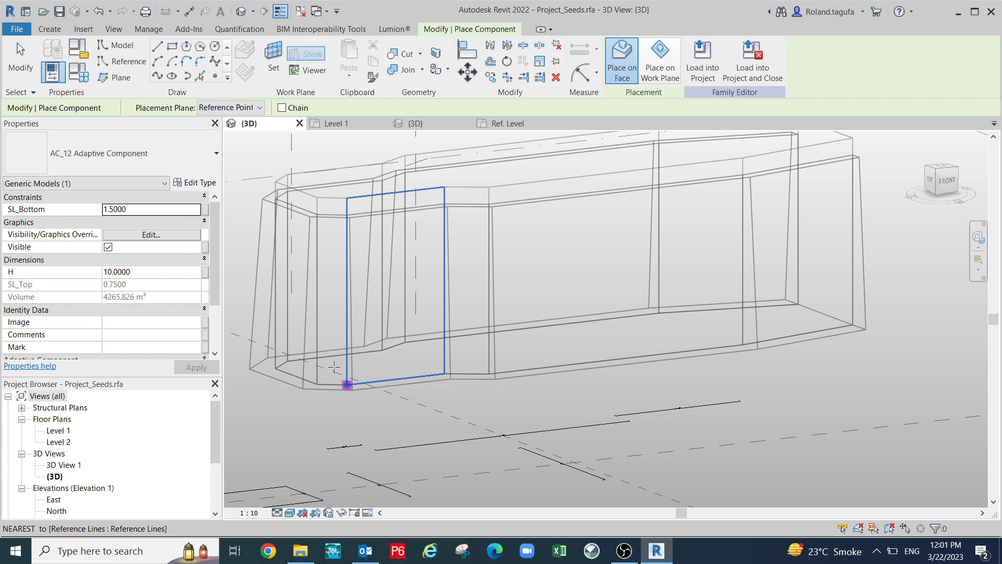
{"action": "left_click", "coordinate": [317, 383]}
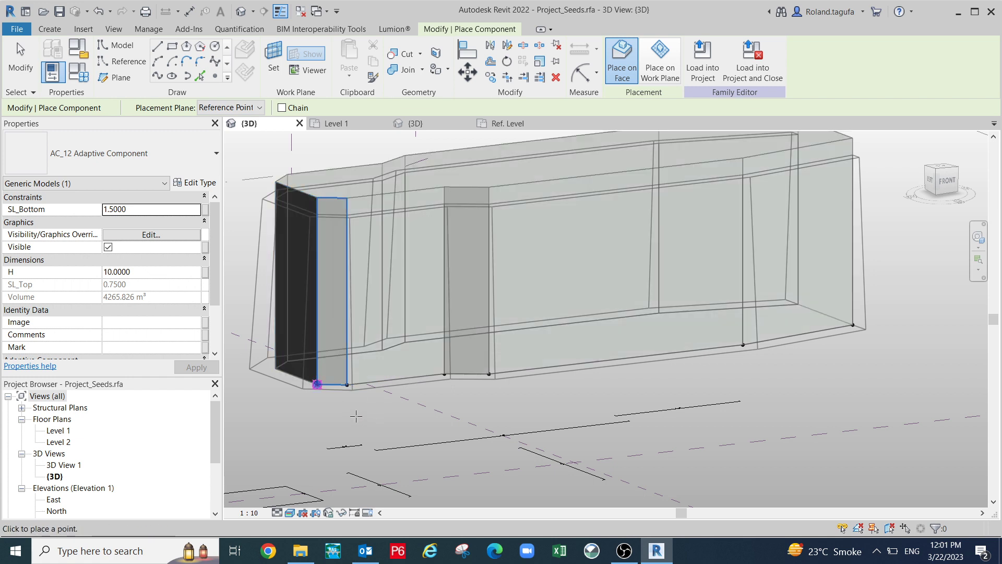
Place the seventh to tenth adaptive points on the base corners around the narrow end and along the opposite side.
{"action": "key", "text": "Escape"}
{"action": "middle_click_drag", "start_coordinate": [348, 427], "coordinate": [559, 433], "text": "shift"}
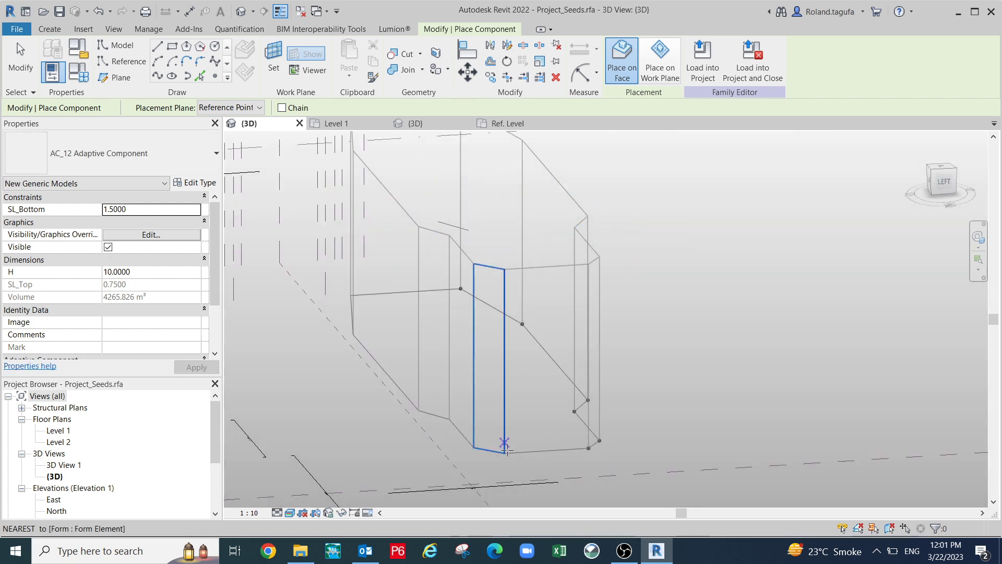
{"action": "left_click", "coordinate": [505, 444]}
{"action": "left_click", "coordinate": [474, 447]}
{"action": "left_click", "coordinate": [449, 418]}
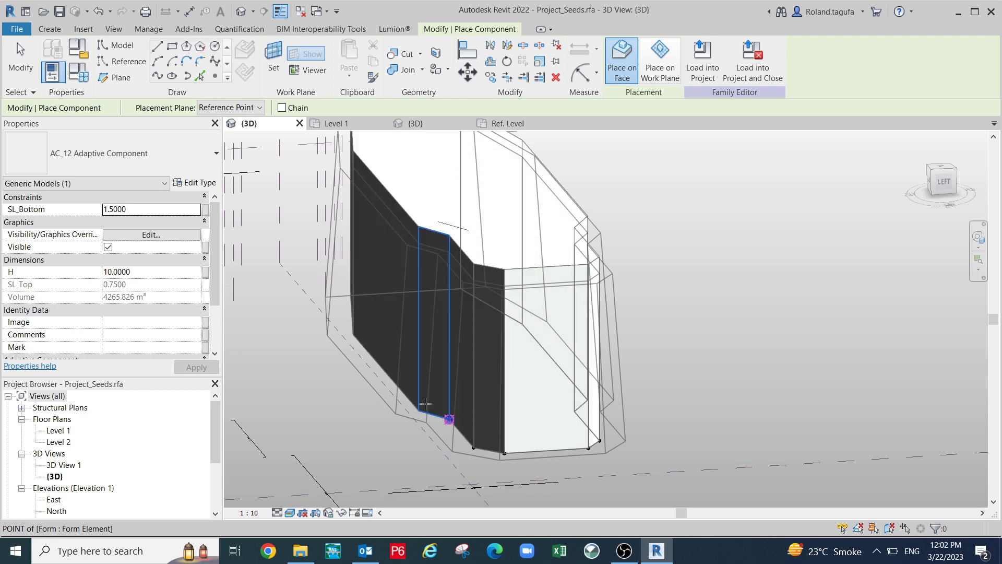
{"action": "left_click", "coordinate": [408, 423]}
Place the eleventh and twelfth adaptive points on the last two base corners at the wide end and end the placement.
{"action": "middle_click_drag", "start_coordinate": [407, 423], "coordinate": [577, 445], "text": "shift"}
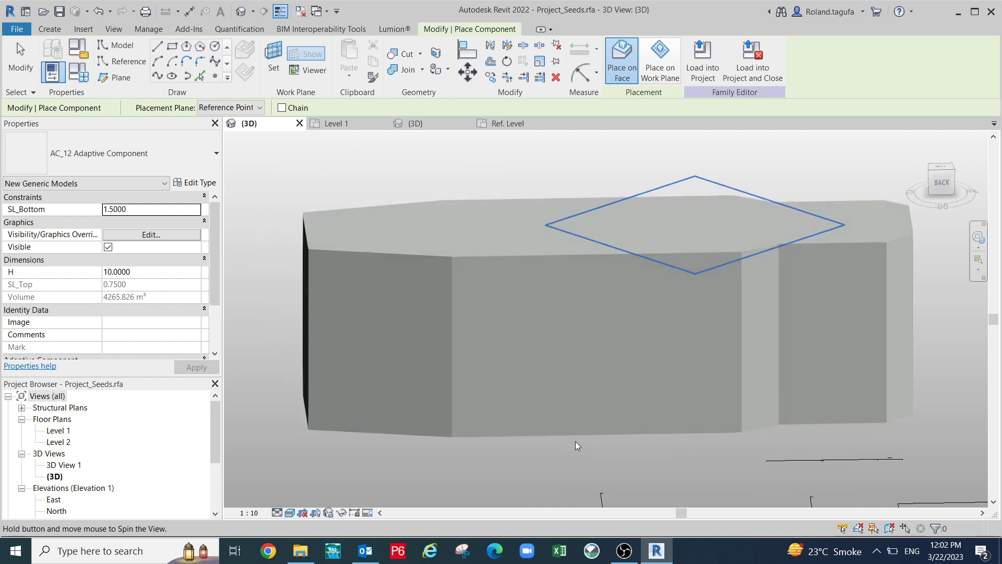
{"action": "left_click", "coordinate": [452, 437]}
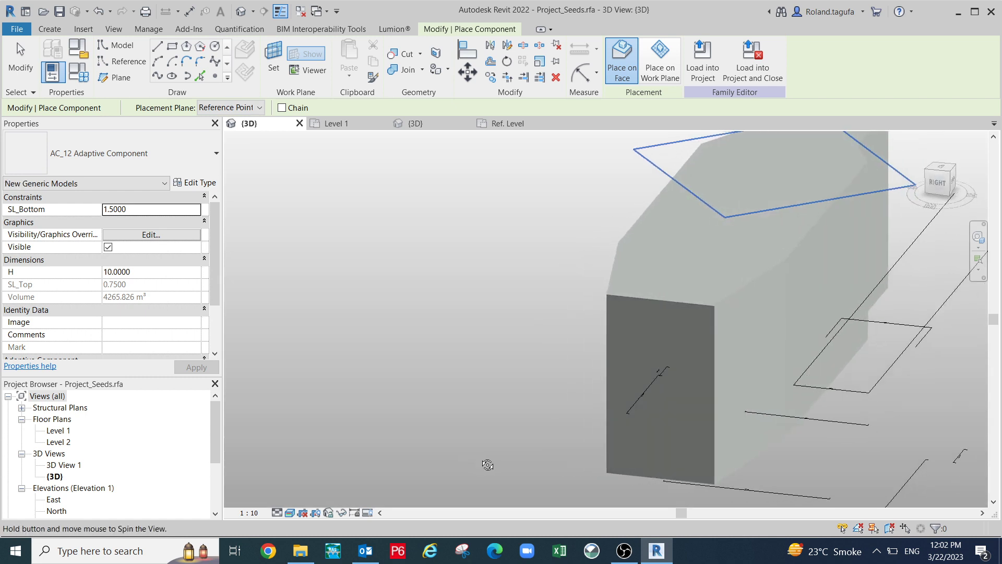
{"action": "middle_click_drag", "start_coordinate": [641, 474], "coordinate": [479, 401]}
{"action": "left_click", "coordinate": [482, 408]}
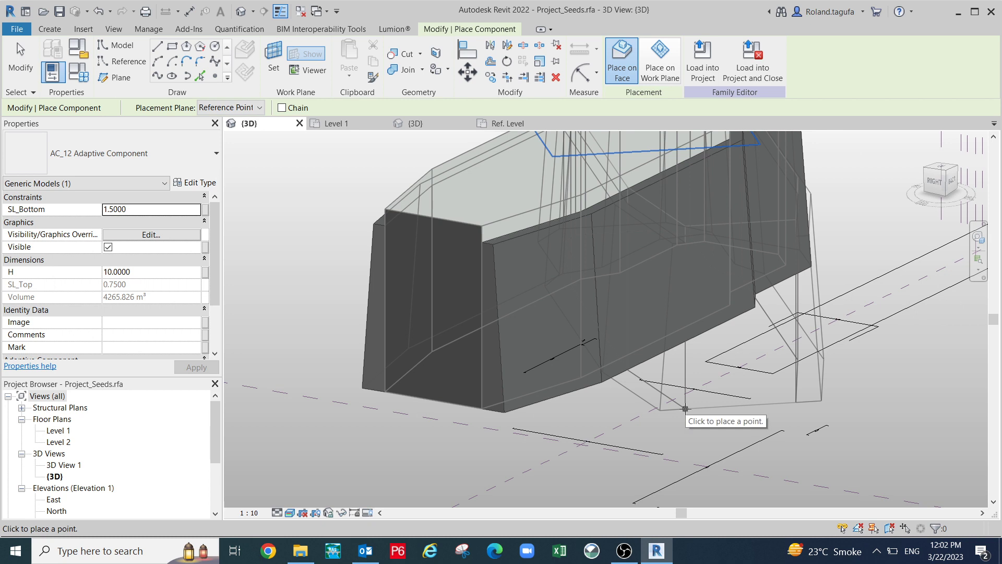
{"action": "key", "text": "Escape"}
Inspect the placed 12-point component around the mass from the back and from its open end.
{"action": "scroll", "coordinate": [579, 458], "scroll_direction": "down", "scroll_amount": 1}
{"action": "middle_click_drag", "start_coordinate": [569, 458], "coordinate": [549, 498], "text": "shift"}
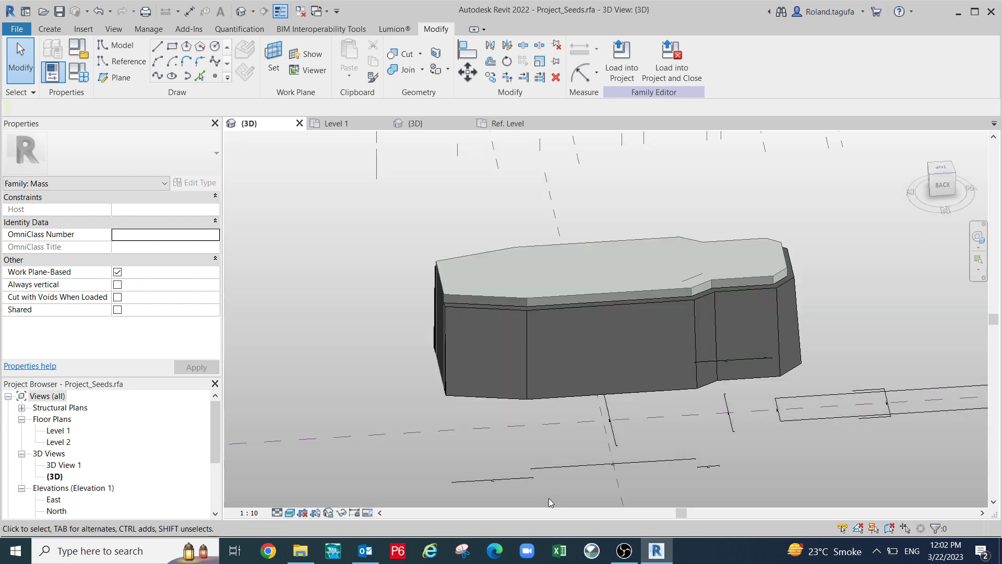
{"action": "scroll", "coordinate": [542, 425], "scroll_direction": "up", "scroll_amount": 3}
{"action": "middle_click_drag", "start_coordinate": [552, 429], "coordinate": [561, 479]}
{"action": "mouse_move", "coordinate": [516, 447]}
{"action": "middle_mouse_down"}
{"action": "mouse_move", "coordinate": [511, 419]}
{"action": "mouse_move", "coordinate": [517, 434]}
{"action": "middle_mouse_up"}
{"action": "scroll", "coordinate": [518, 432], "scroll_direction": "down", "scroll_amount": 2}
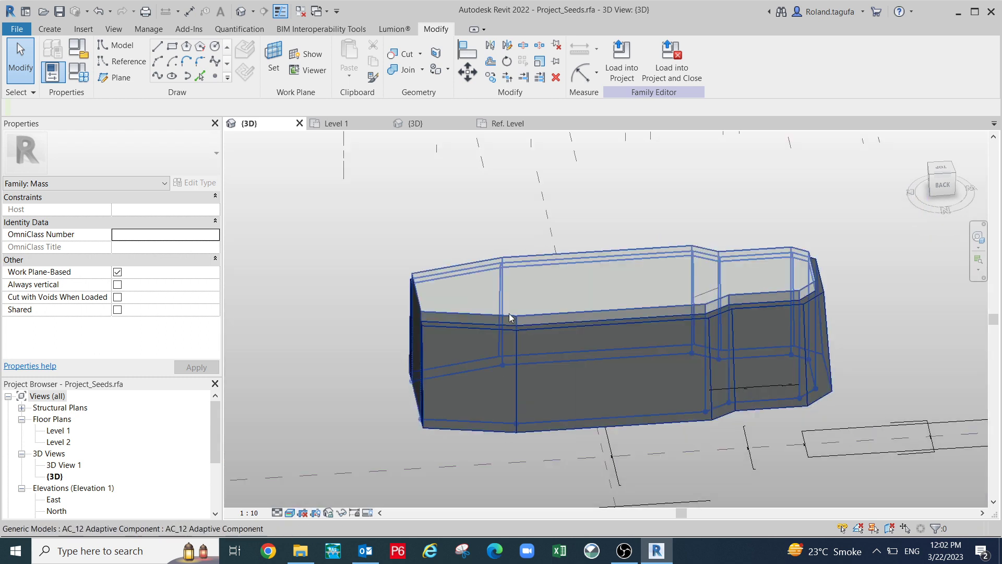
{"action": "scroll", "coordinate": [509, 313], "scroll_direction": "up", "scroll_amount": 1}
{"action": "left_click", "coordinate": [431, 315]}
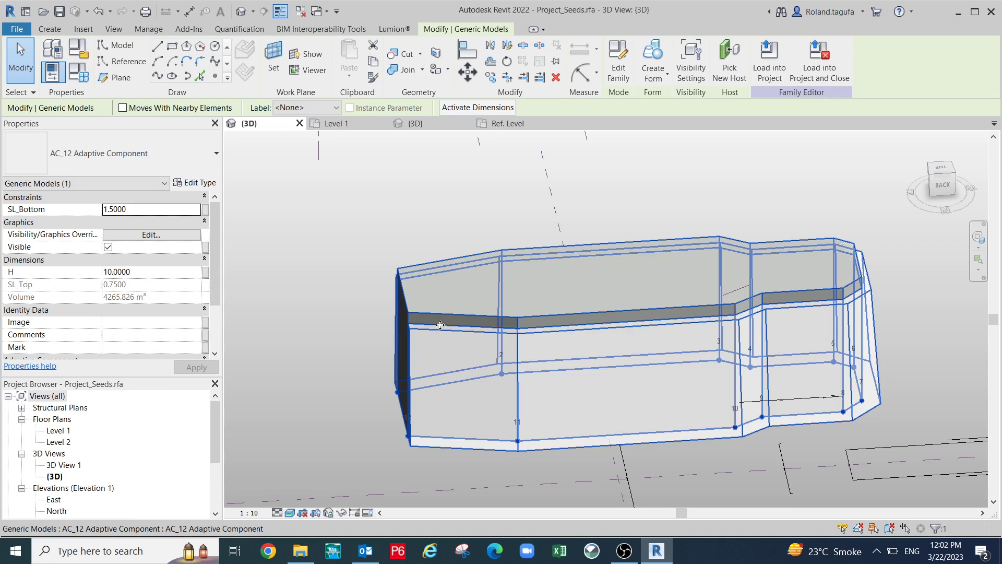
{"action": "middle_click_drag", "start_coordinate": [315, 369], "coordinate": [438, 369], "text": "shift"}
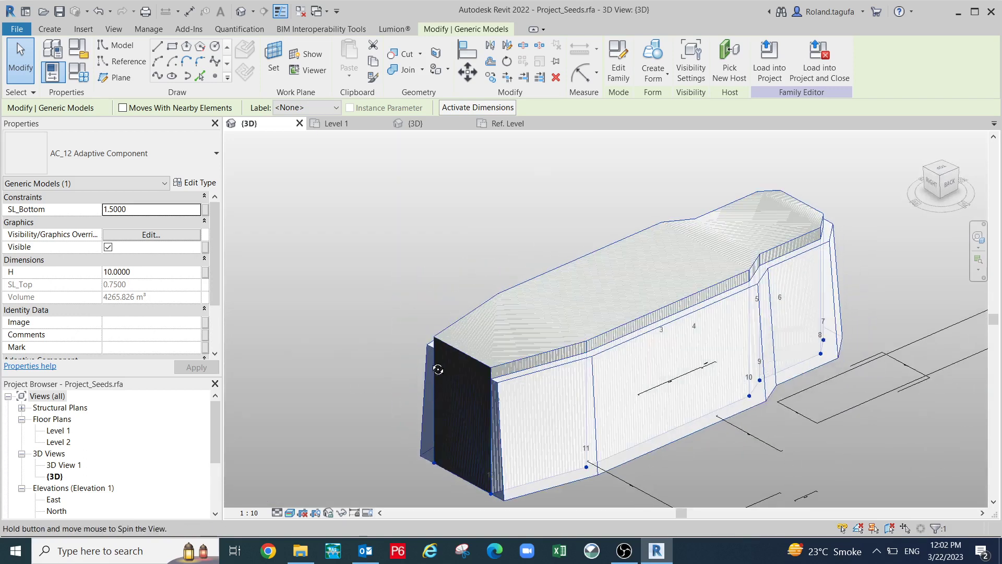
Temporarily hide the AC_12 Adaptive Component in the 3D view and reset the temporary hiding.
{"action": "key", "text": "Escape"}
{"action": "left_click", "coordinate": [465, 350]}
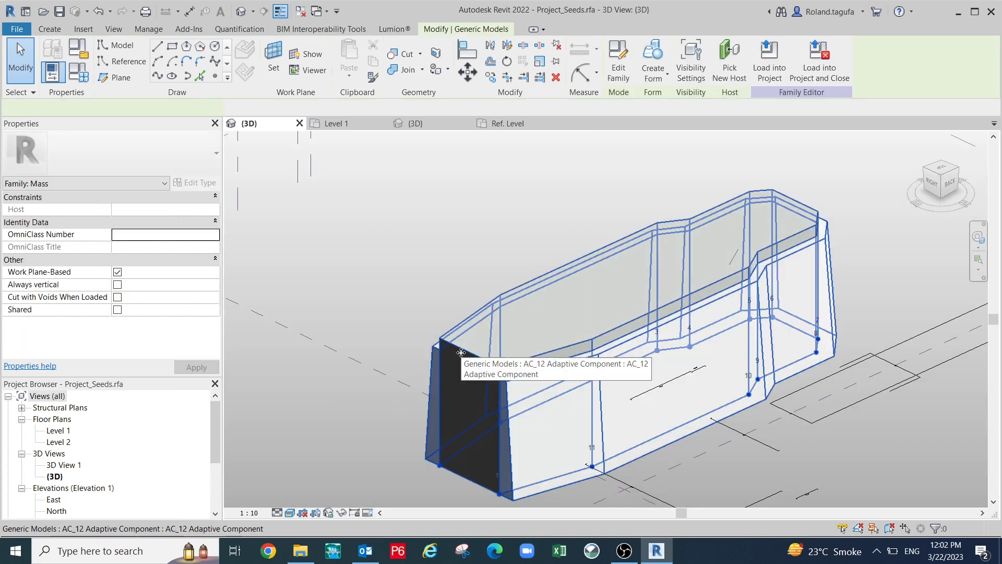
{"action": "key", "text": "Escape"}
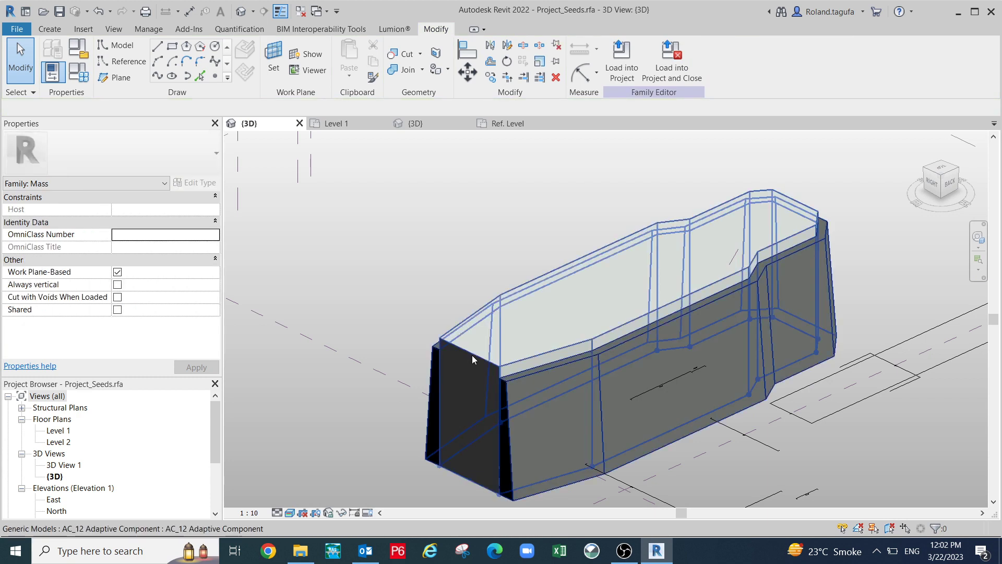
{"action": "left_click", "coordinate": [472, 355]}
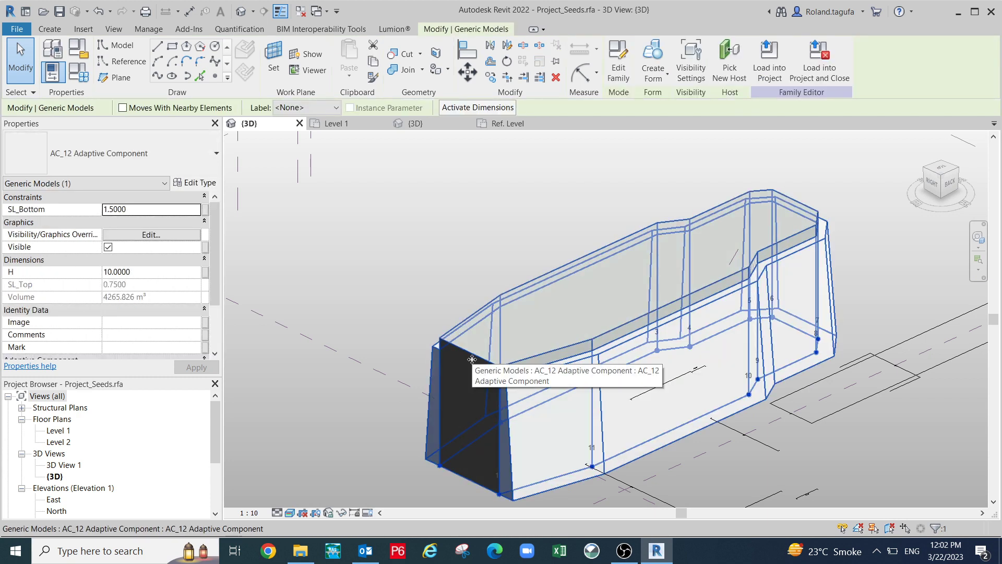
{"action": "left_click", "coordinate": [340, 513]}
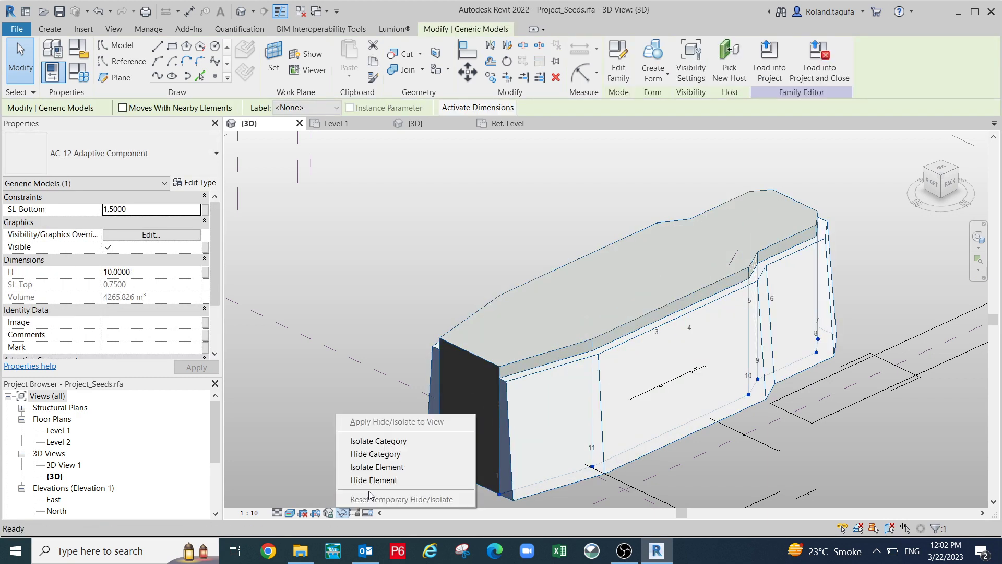
{"action": "left_click", "coordinate": [397, 479]}
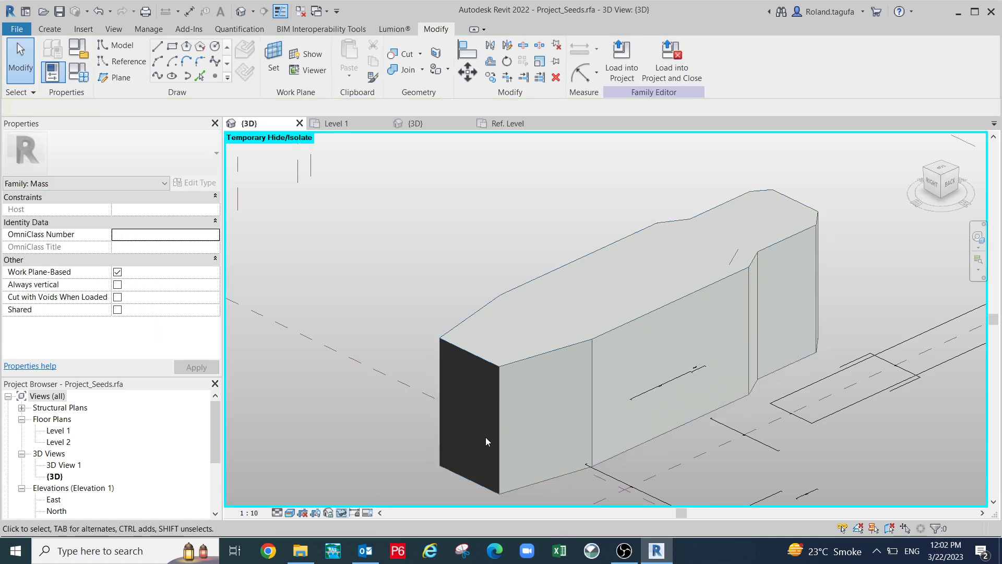
{"action": "key", "text": "h"}
{"action": "key", "text": "r"}
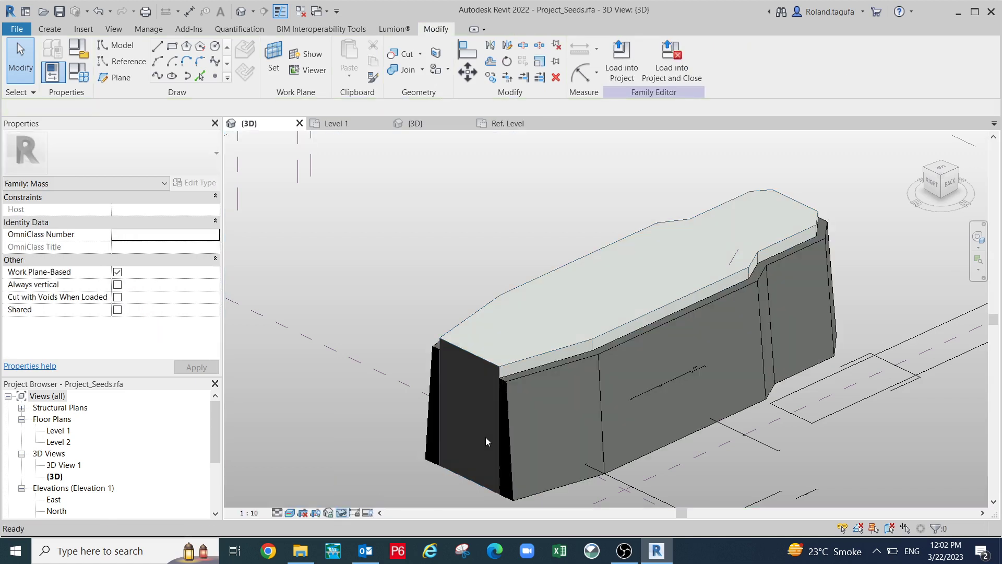
Select the solid mass form inside the adaptive component and temporarily hide it in the 3D view.
{"action": "key", "text": "Tab"}
{"action": "left_click", "coordinate": [472, 355]}
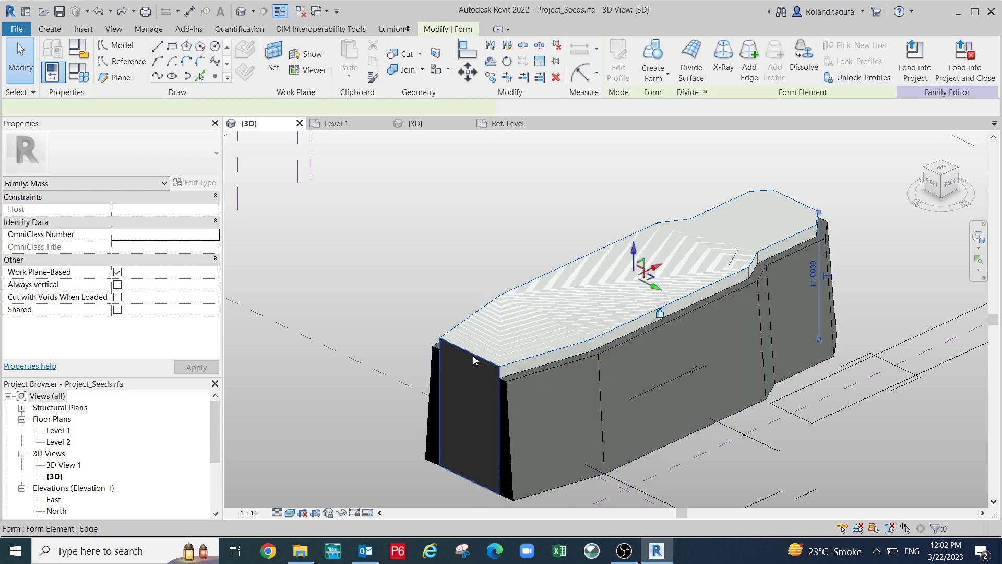
{"action": "key", "text": "Escape"}
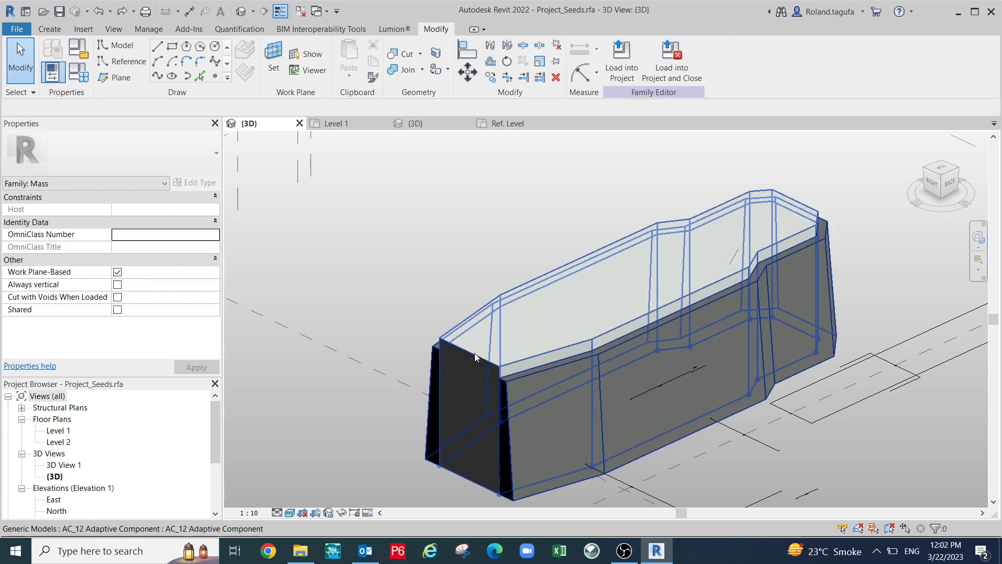
{"action": "key", "text": "Tab"}
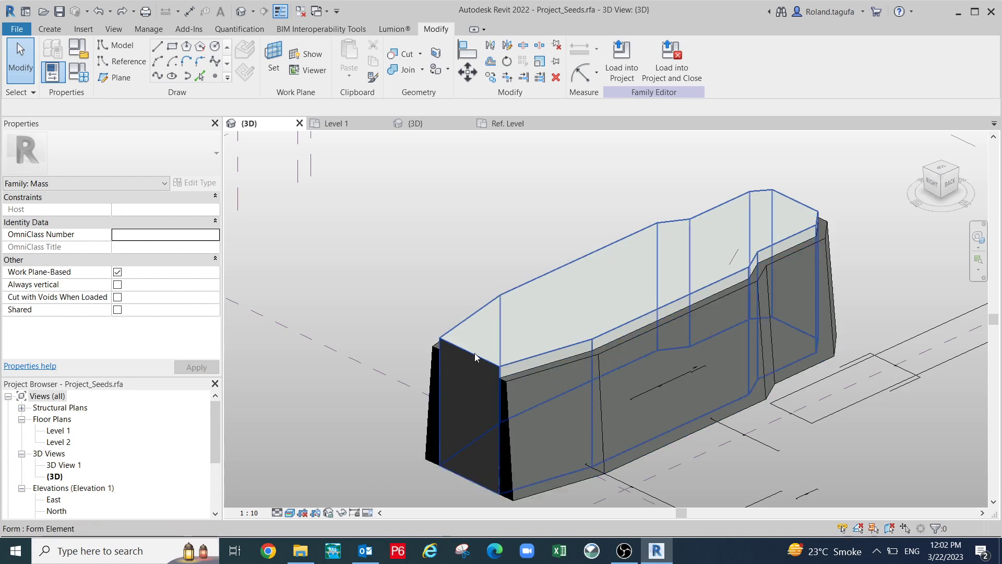
{"action": "left_click", "coordinate": [474, 353]}
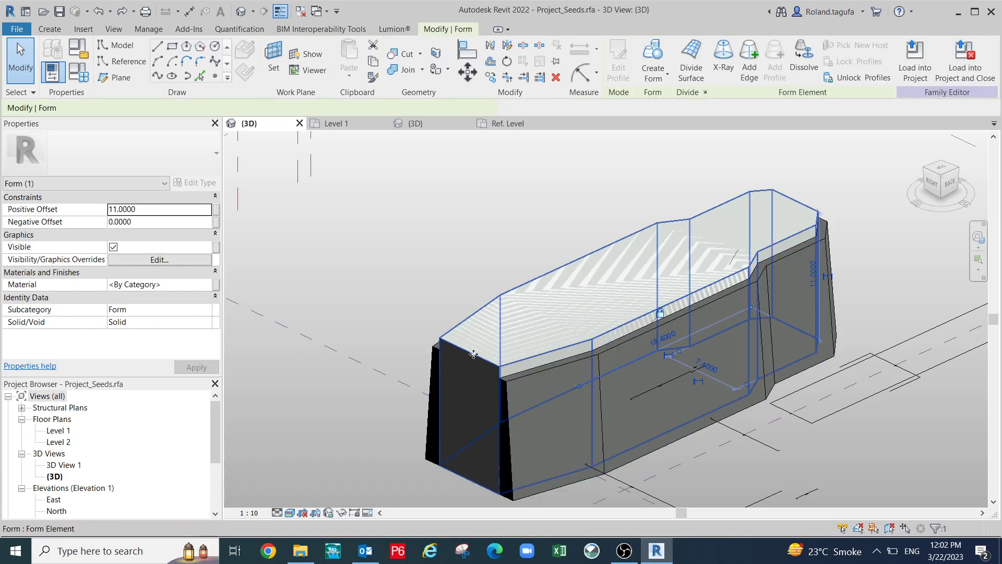
{"action": "left_click", "coordinate": [342, 514]}
{"action": "left_click", "coordinate": [373, 485]}
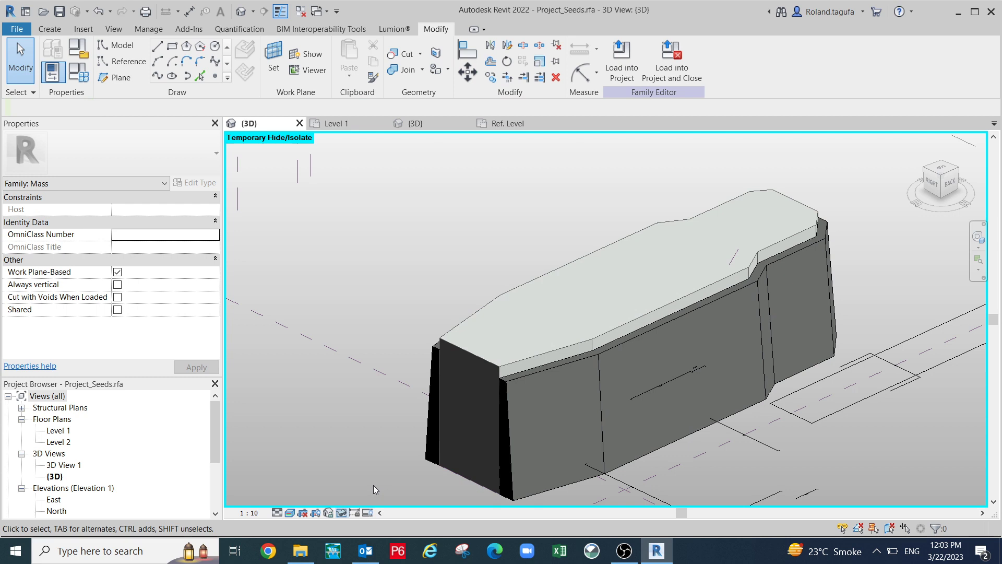
Temporarily hide the AC_12 Adaptive Component to view the base outline alone, and undo the hiding.
{"action": "left_click", "coordinate": [456, 472]}
{"action": "left_click", "coordinate": [342, 513]}
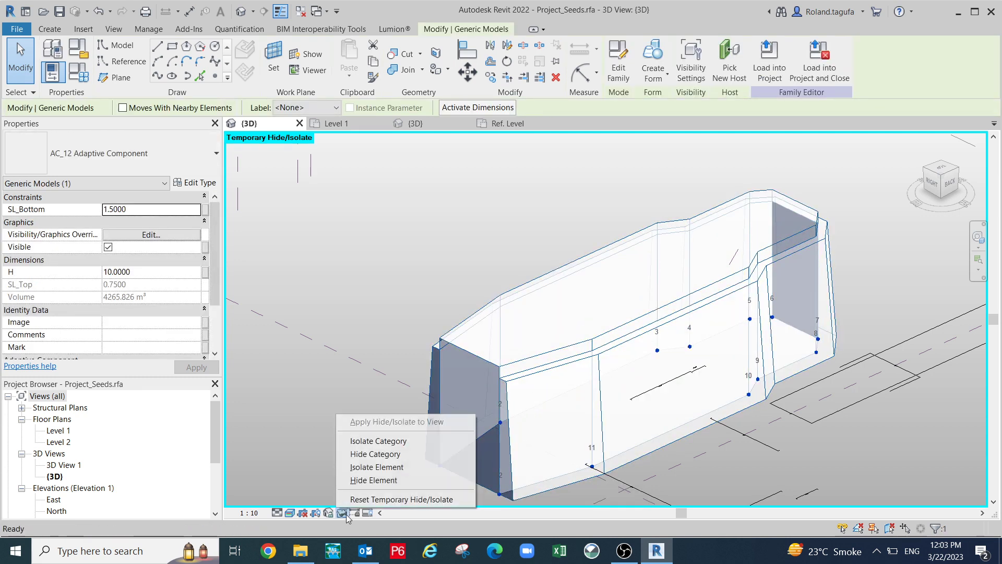
{"action": "left_click", "coordinate": [373, 481]}
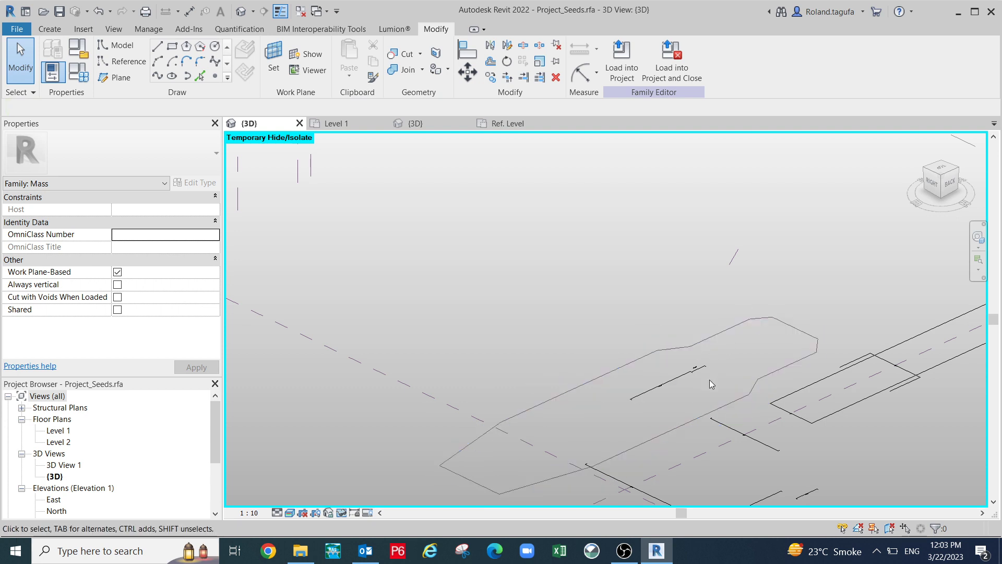
{"action": "middle_click_drag", "start_coordinate": [398, 353], "coordinate": [365, 300]}
{"action": "scroll", "coordinate": [365, 296], "scroll_direction": "down", "scroll_amount": 1}
{"action": "middle_click_drag", "start_coordinate": [416, 390], "coordinate": [383, 405]}
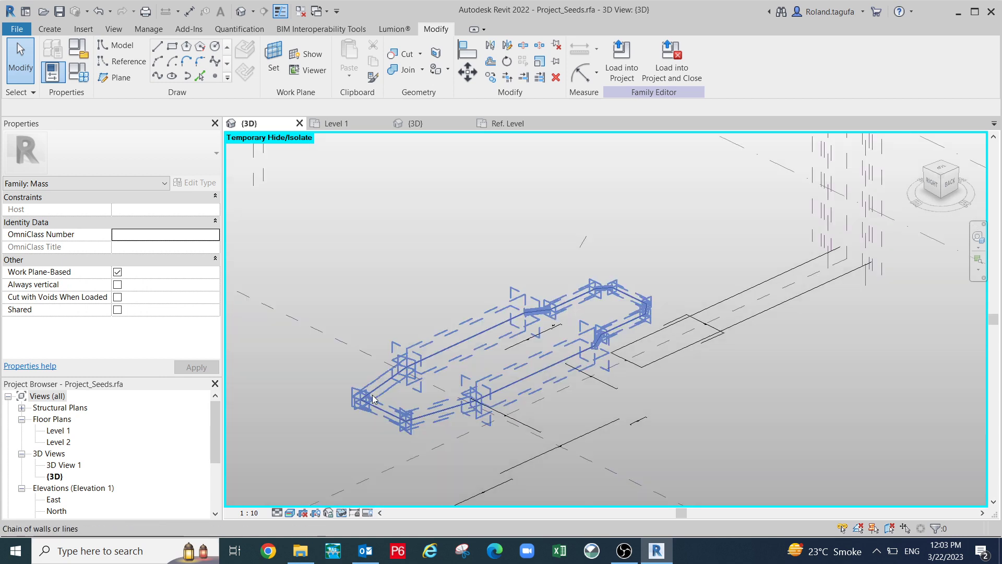
{"action": "key", "text": "ctrl+z"}
{"action": "middle_click_drag", "start_coordinate": [562, 406], "coordinate": [481, 368]}
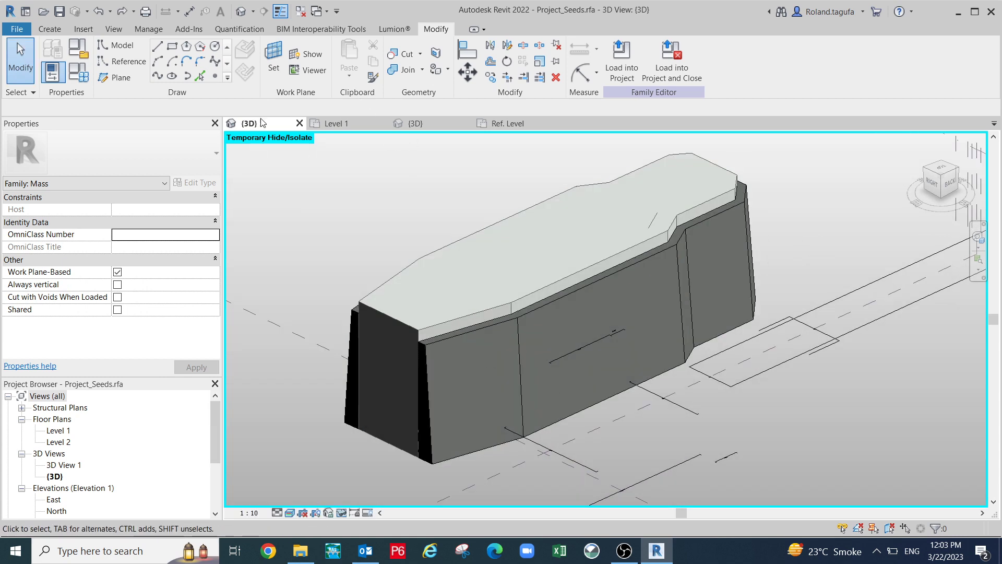
In the AC_12 Adaptive Component family, associate the wall form's material with a new instance parameter named Material.
{"action": "left_click", "coordinate": [416, 124]}
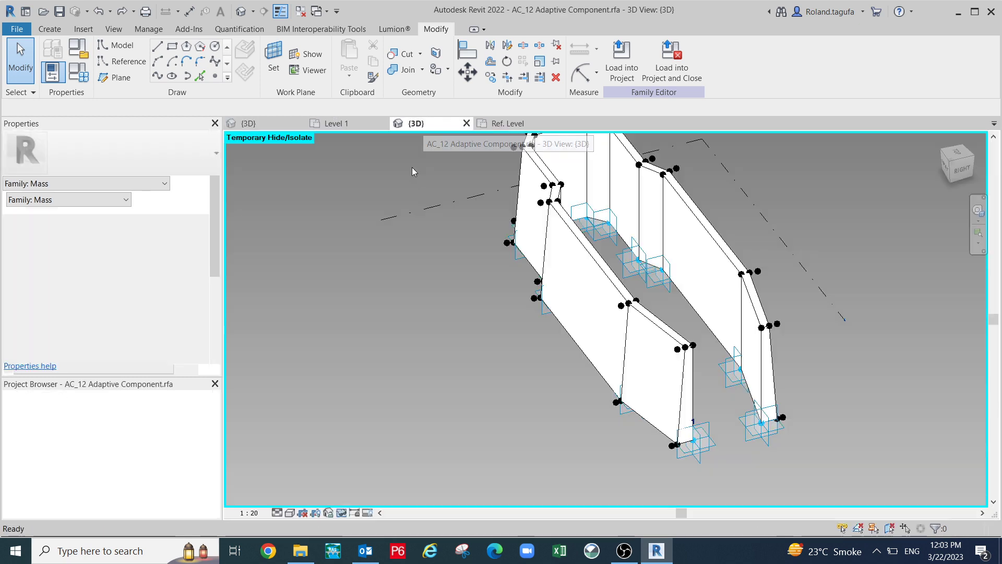
{"action": "middle_click_drag", "start_coordinate": [677, 437], "coordinate": [708, 418], "text": "shift"}
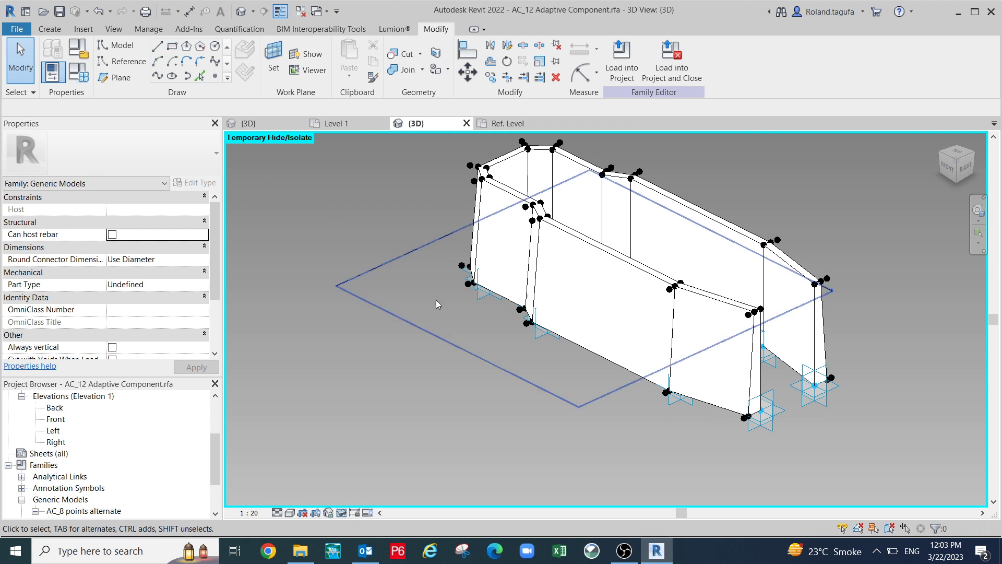
{"action": "left_click", "coordinate": [593, 354]}
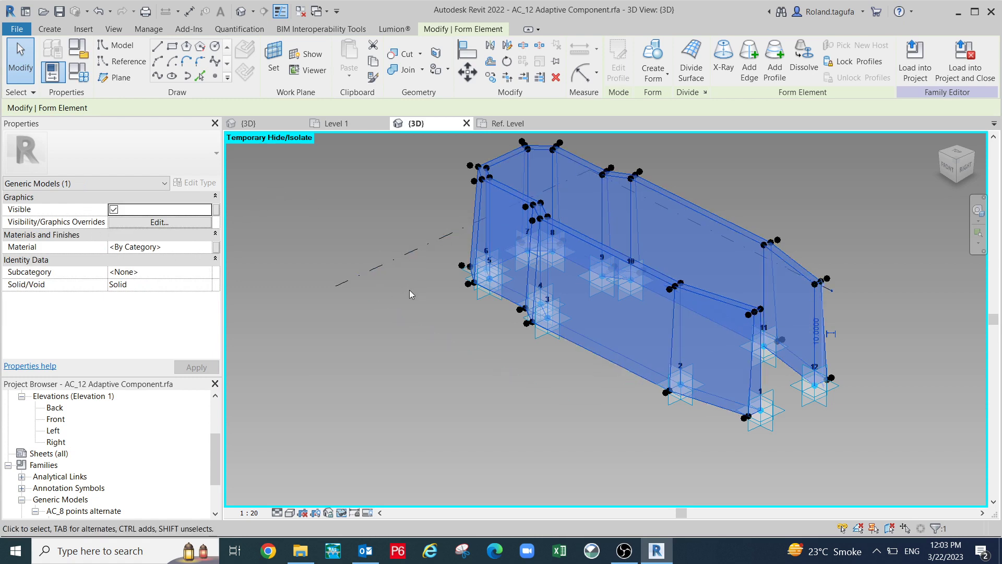
{"action": "left_click", "coordinate": [216, 246]}
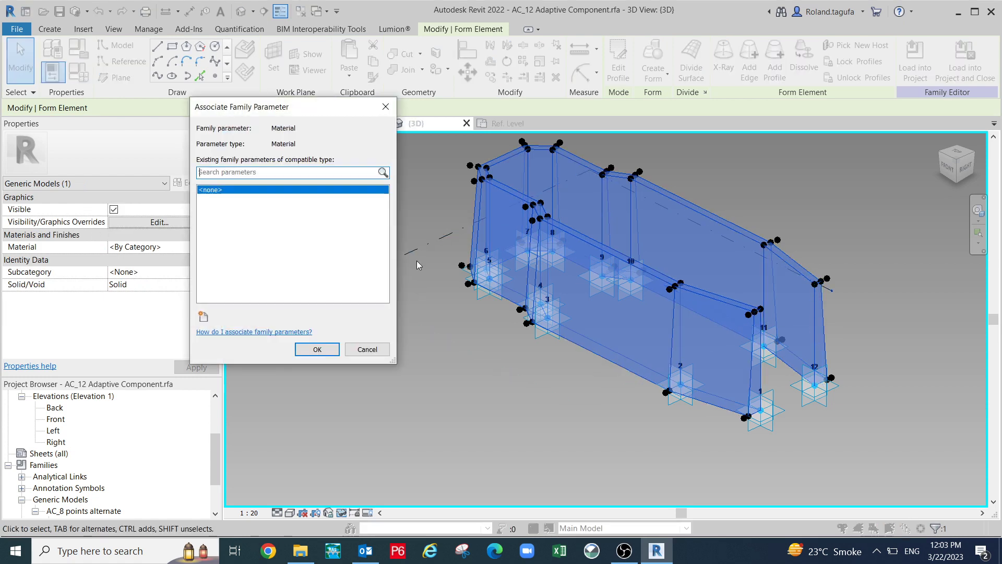
{"action": "left_click", "coordinate": [203, 317]}
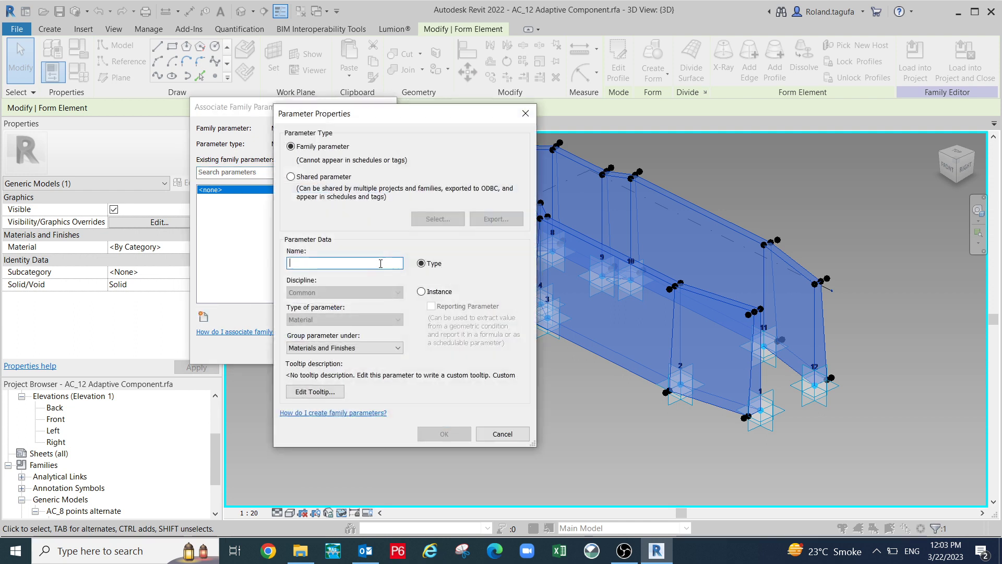
{"action": "type", "text": "M"}
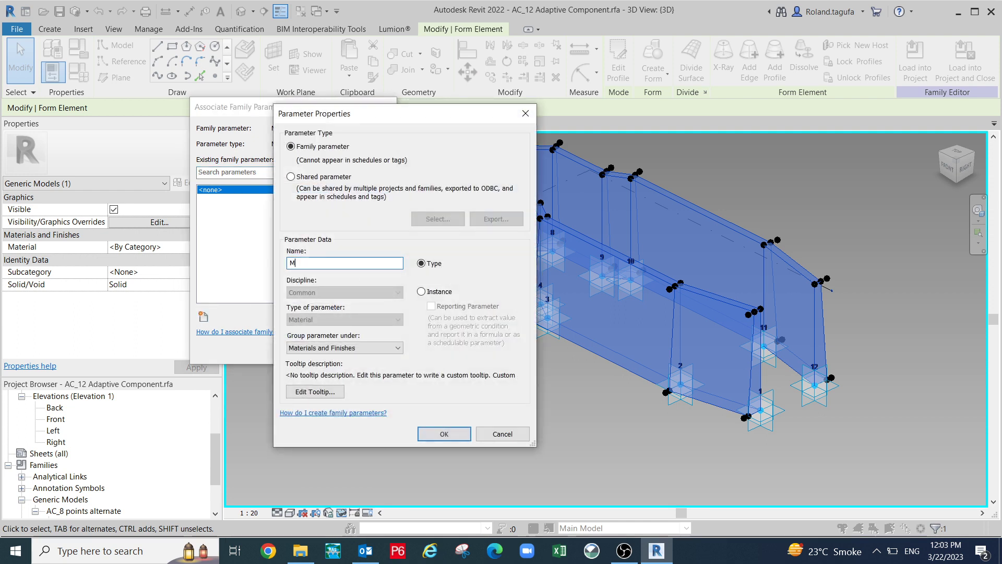
{"action": "type", "text": "aterial"}
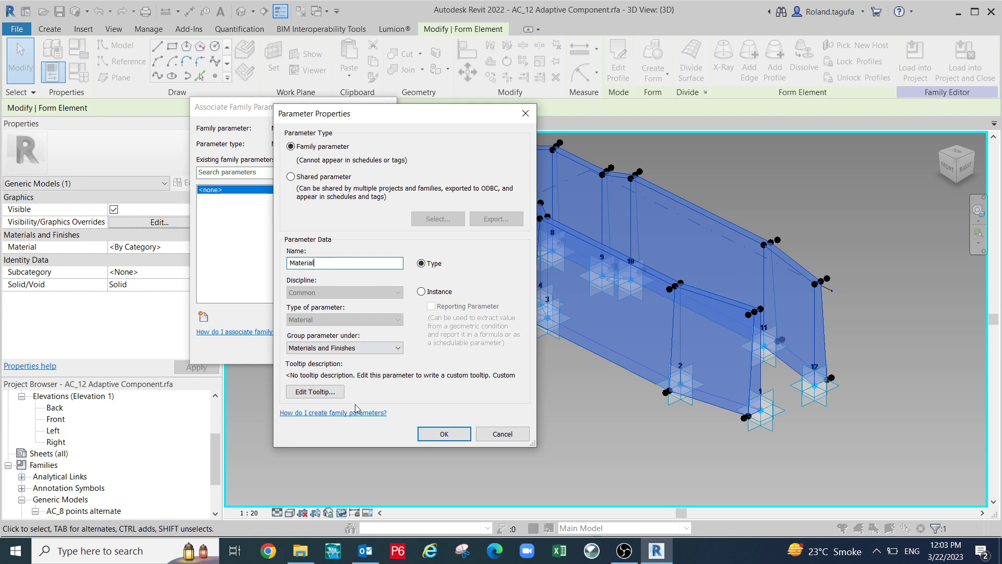
{"action": "left_click", "coordinate": [421, 292]}
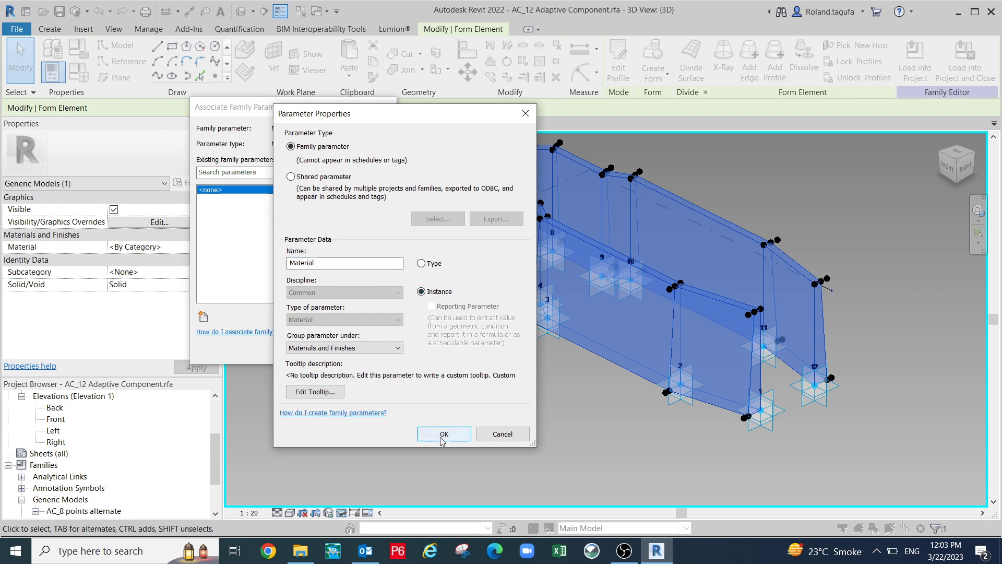
{"action": "left_click", "coordinate": [443, 434]}
{"action": "left_click", "coordinate": [313, 350]}
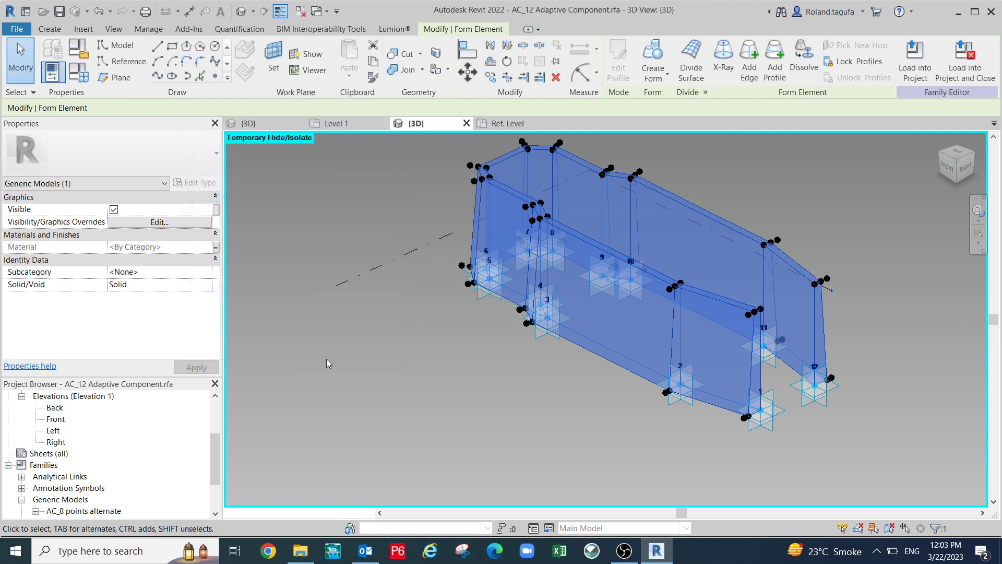
Create a new material for the family's Material parameter and open its identity information.
{"action": "left_click", "coordinate": [81, 77]}
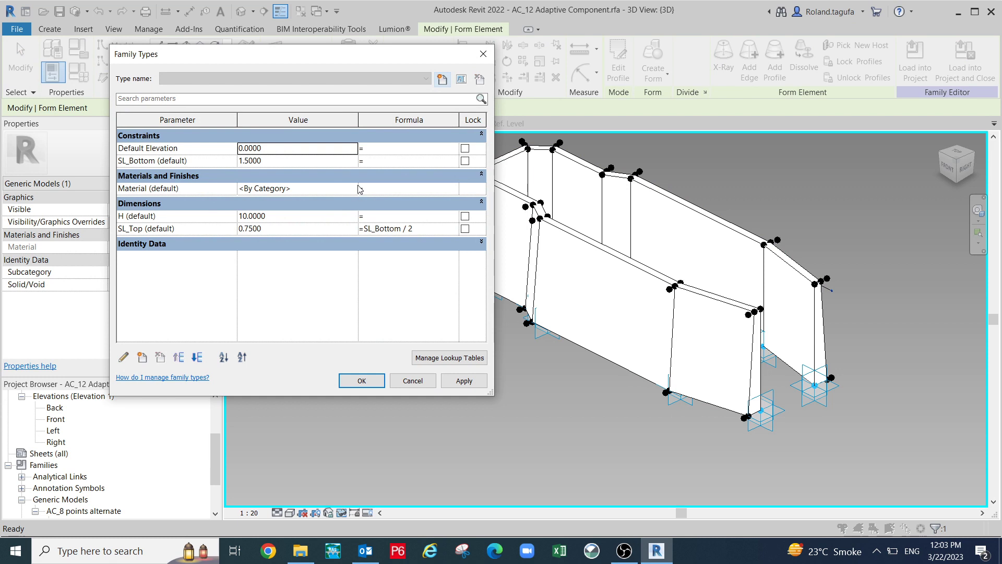
{"action": "left_click", "coordinate": [358, 189]}
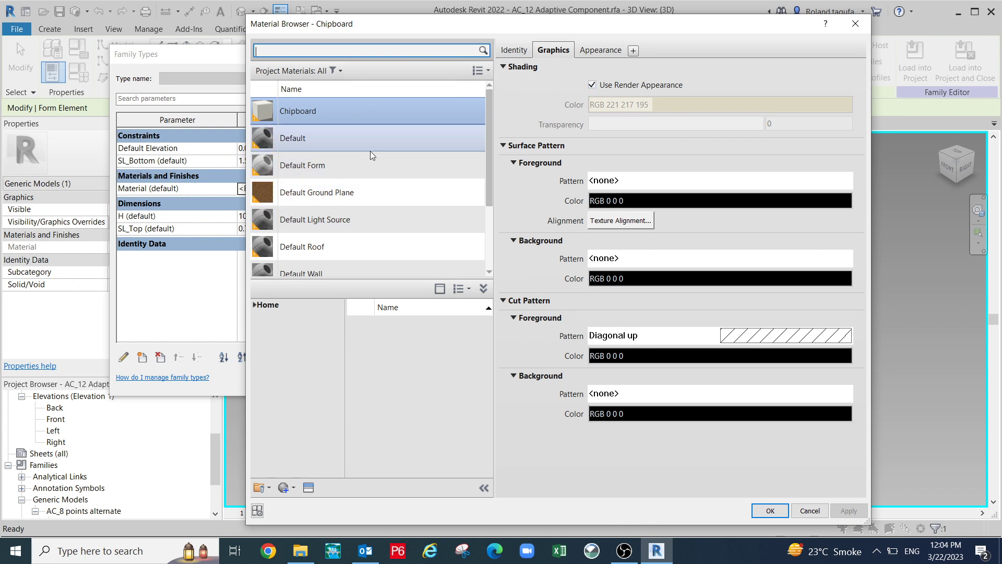
{"action": "scroll", "coordinate": [368, 183], "scroll_direction": "down", "scroll_amount": 1}
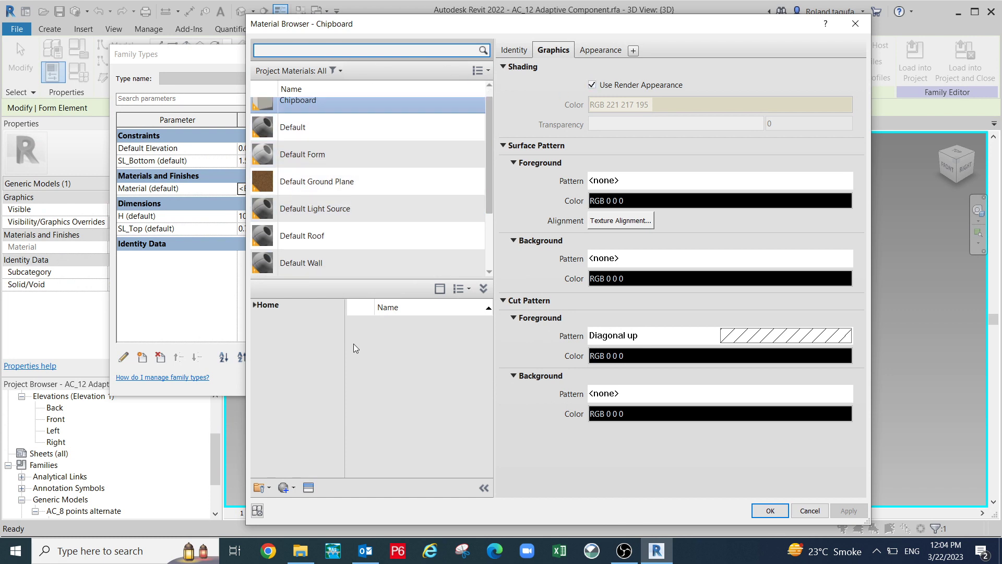
{"action": "left_click", "coordinate": [282, 490]}
{"action": "left_click", "coordinate": [304, 504]}
{"action": "scroll", "coordinate": [458, 217], "scroll_direction": "down", "scroll_amount": 1}
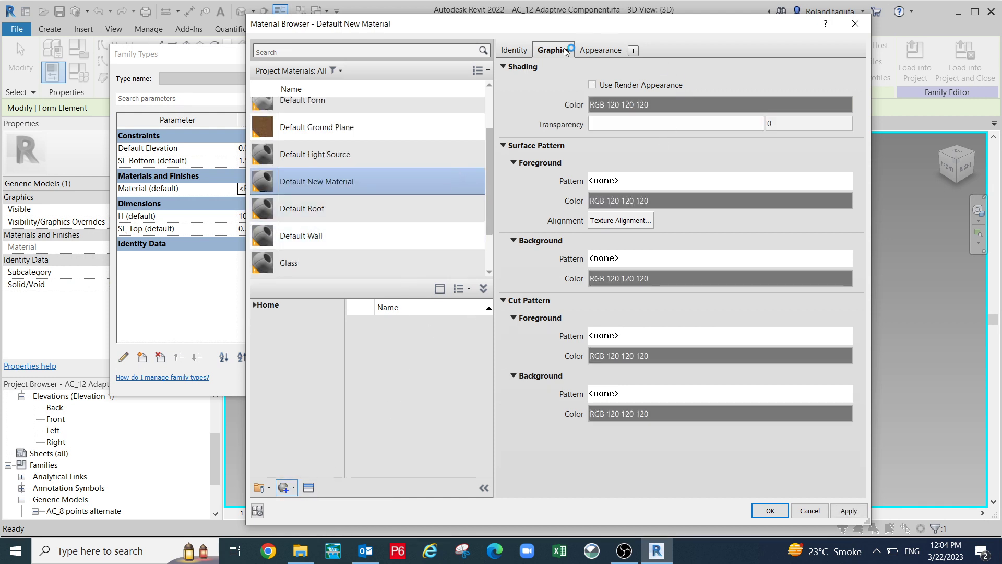
{"action": "left_click", "coordinate": [511, 51]}
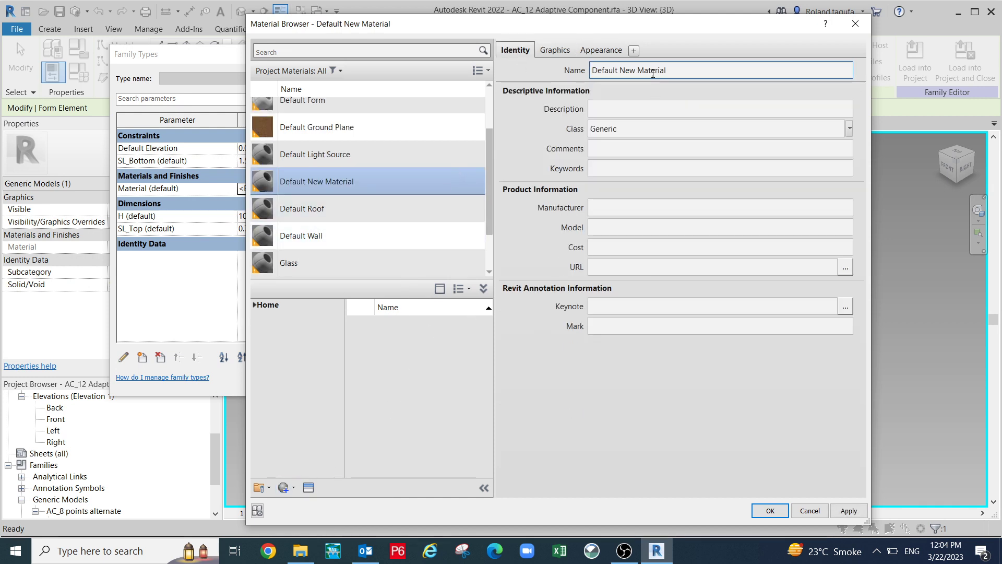
Try to name the new material Retaining Wall.
{"action": "triple_click", "coordinate": [652, 71]}
{"action": "type", "text": "Retaining Wall"}
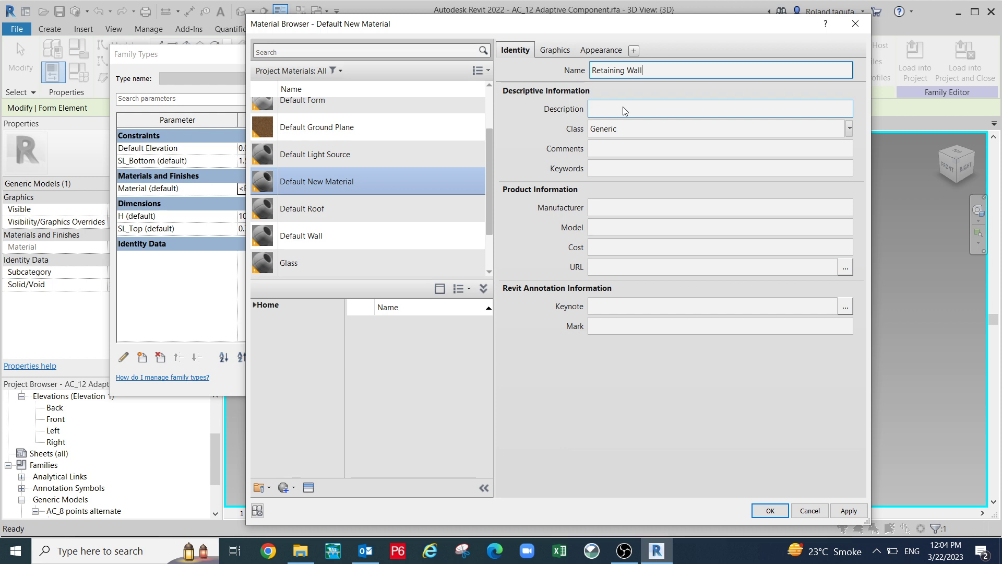
{"action": "left_click", "coordinate": [625, 111]}
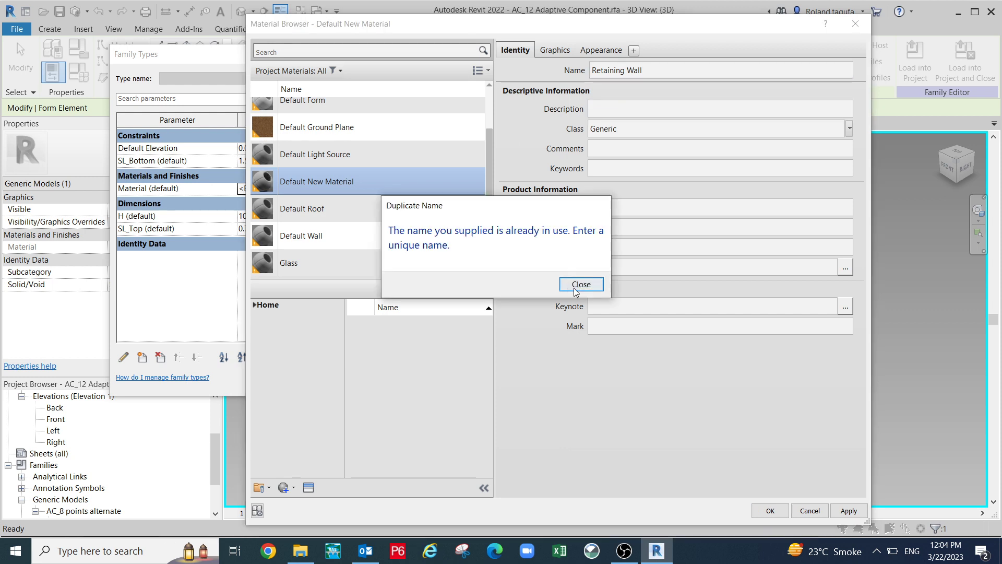
{"action": "left_click", "coordinate": [581, 285]}
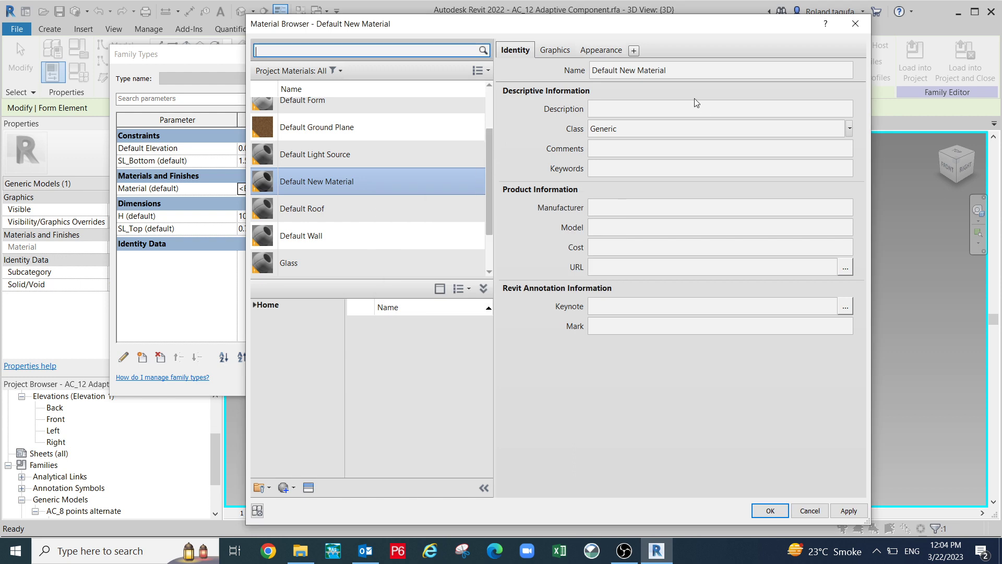
Rename the new material as Retaining Wall 1.
{"action": "left_click", "coordinate": [679, 75]}
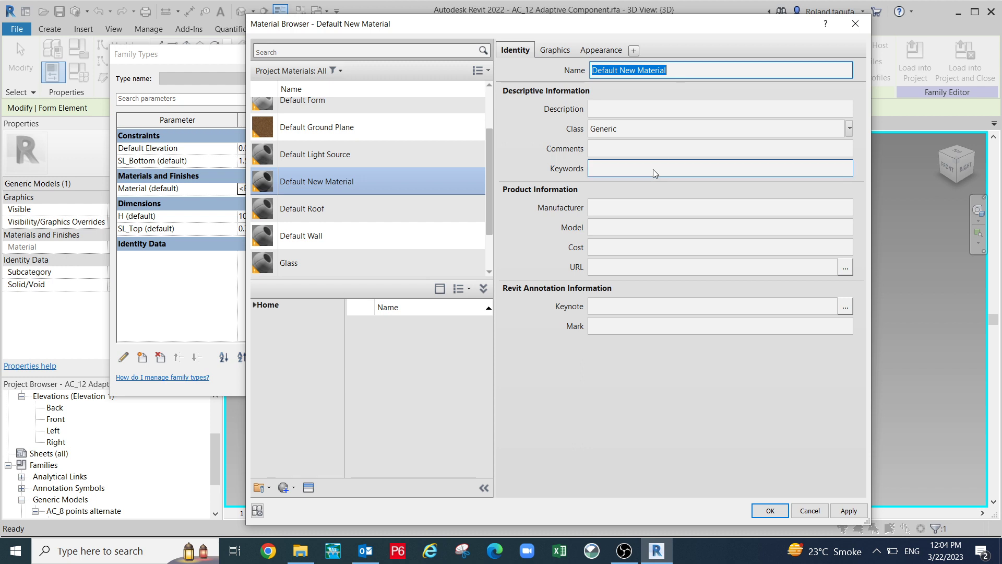
{"action": "type", "text": "Ret"}
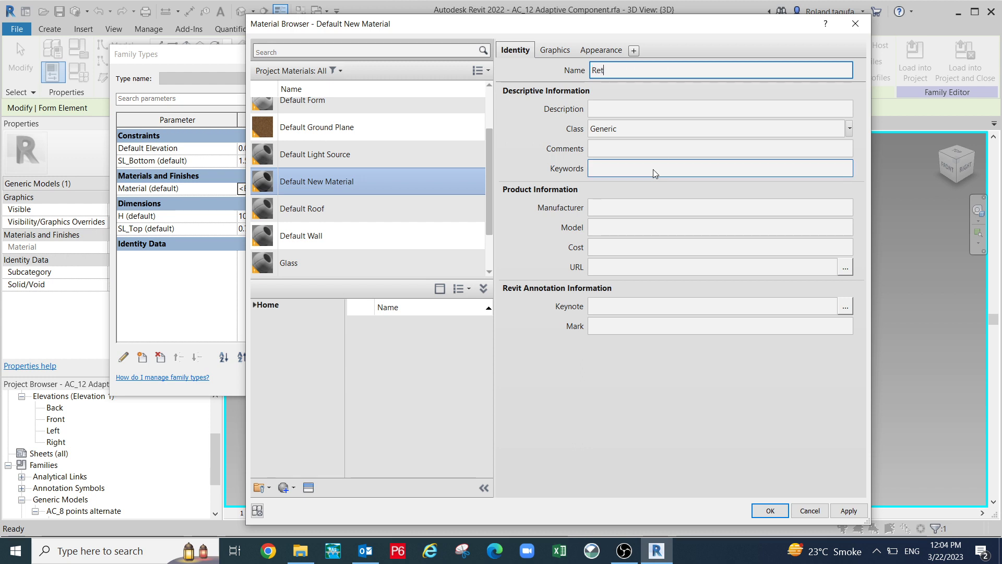
{"action": "type", "text": "aining Wall 1"}
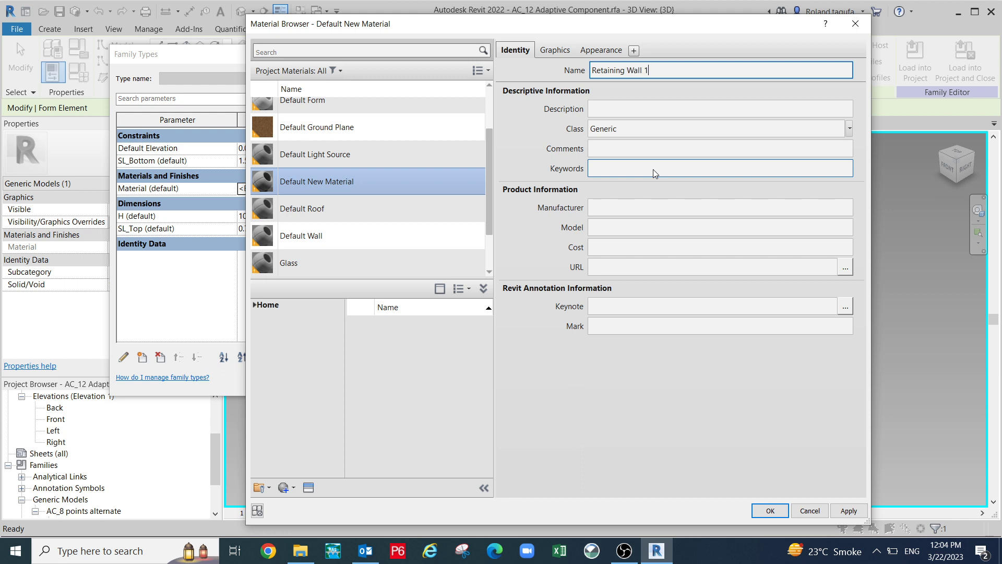
Search the appearance assets for Concrete and replace the material's appearance with Concrete - Cast in Place.
{"action": "left_click", "coordinate": [615, 52]}
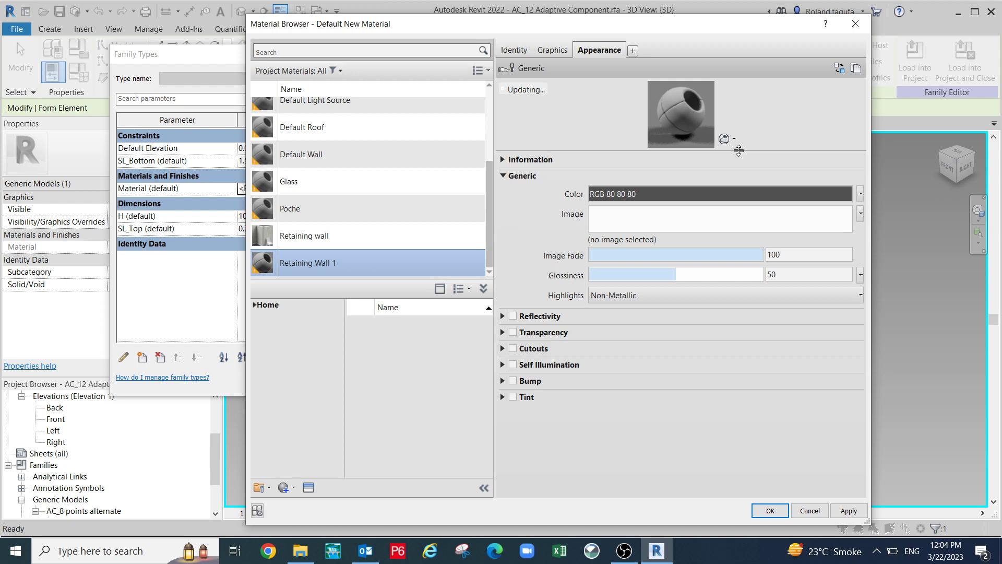
{"action": "left_click", "coordinate": [739, 150]}
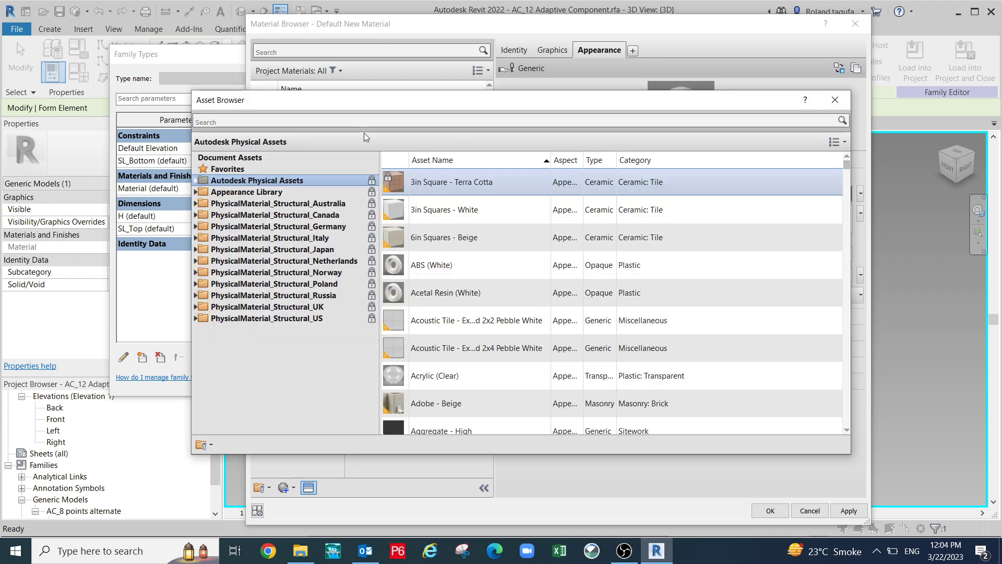
{"action": "left_click", "coordinate": [273, 120]}
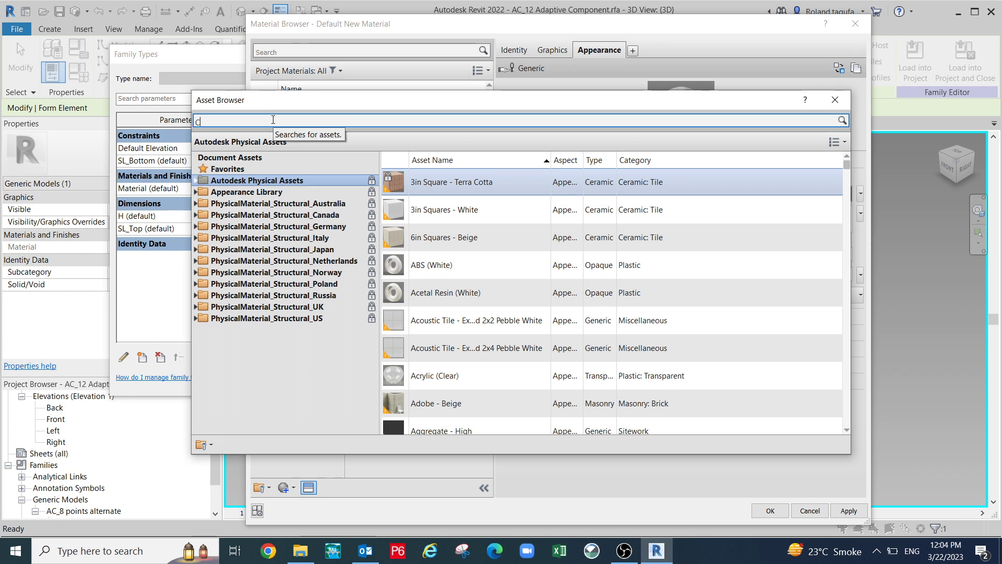
{"action": "type", "text": "Cincrete"}
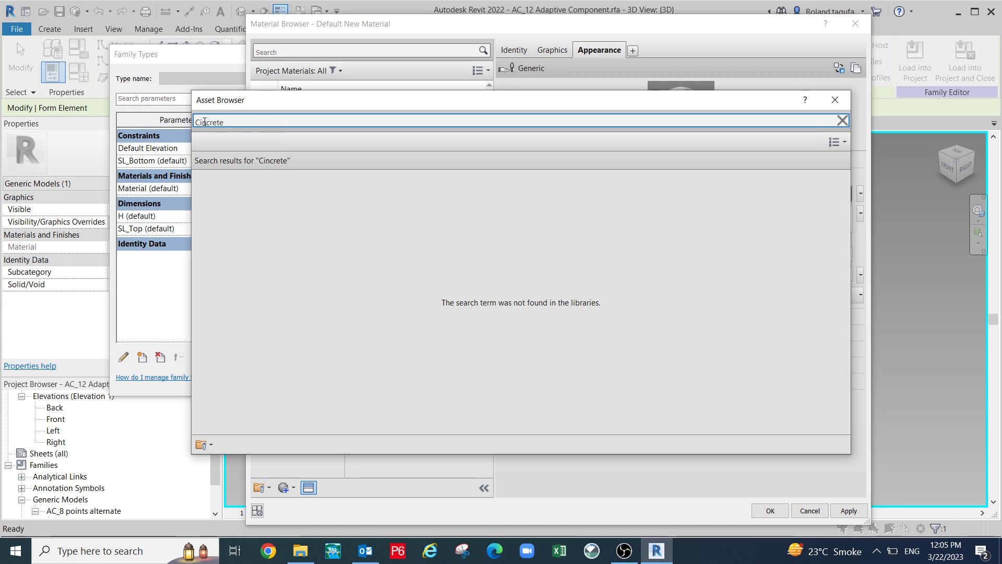
{"action": "left_click", "coordinate": [203, 124]}
{"action": "key", "text": "Return"}
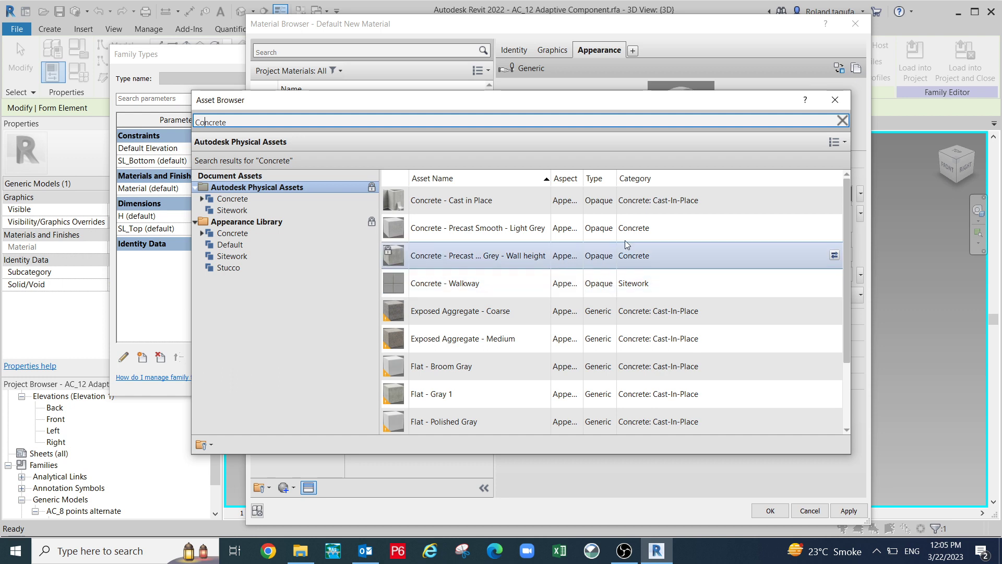
{"action": "double_click", "coordinate": [496, 209]}
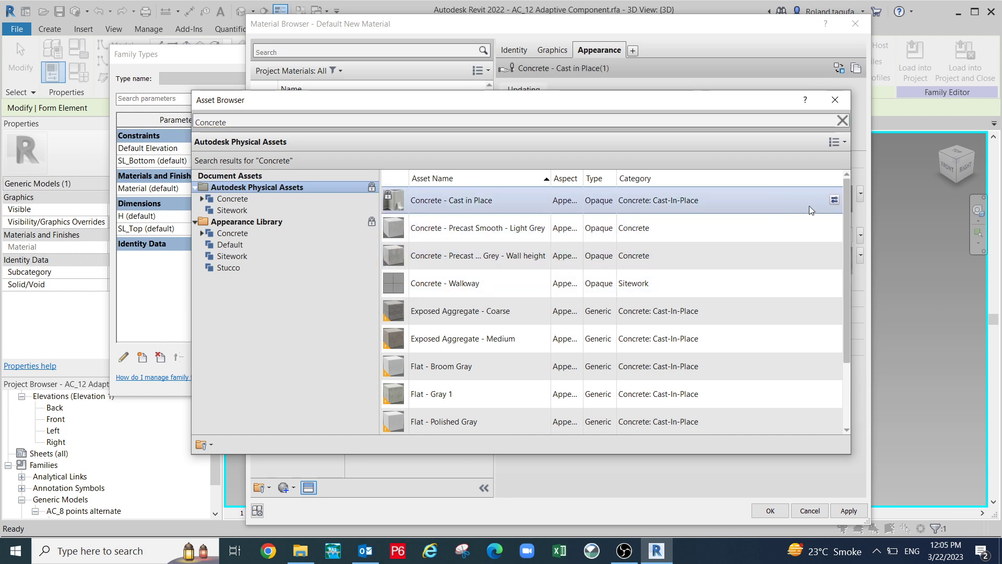
{"action": "left_click", "coordinate": [834, 200]}
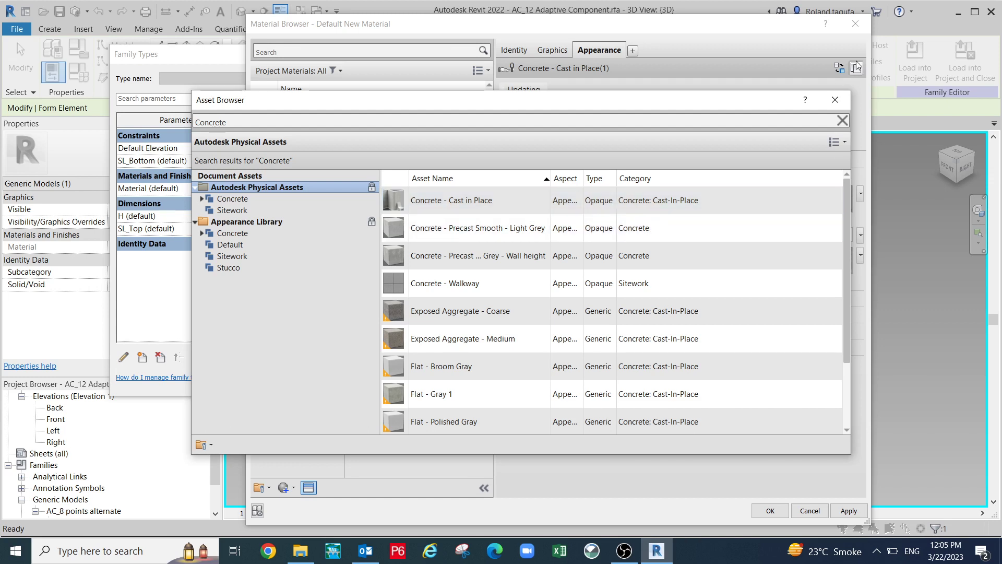
{"action": "left_click", "coordinate": [836, 100]}
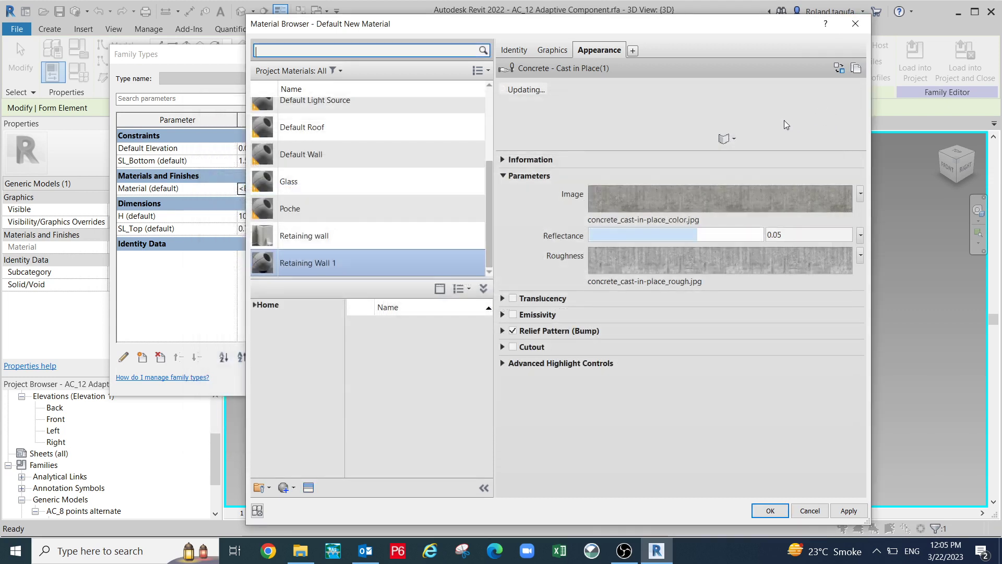
Use the render appearance for the material's shading and apply Retaining Wall 1 as the family's Material value.
{"action": "left_click", "coordinate": [558, 52]}
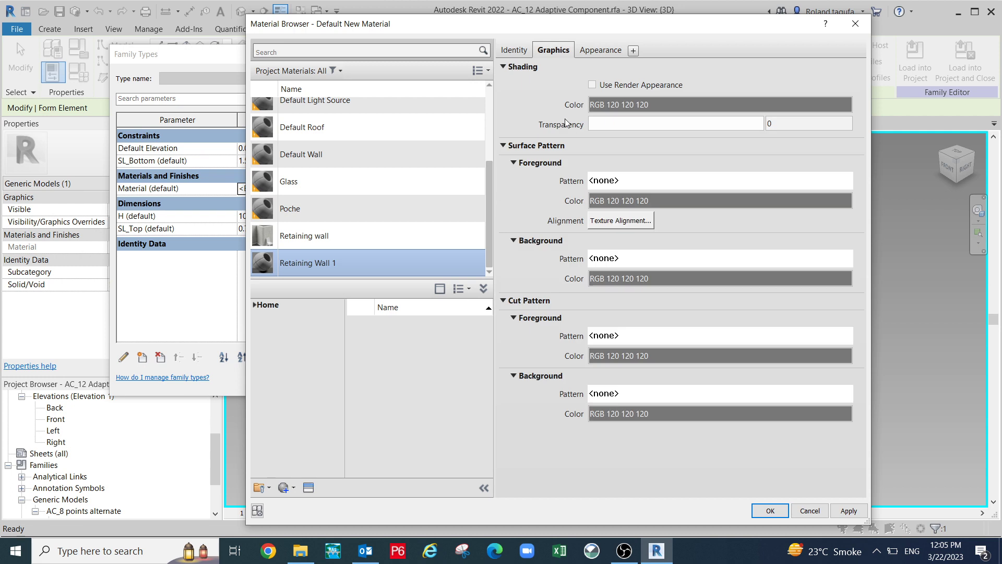
{"action": "left_click", "coordinate": [593, 84]}
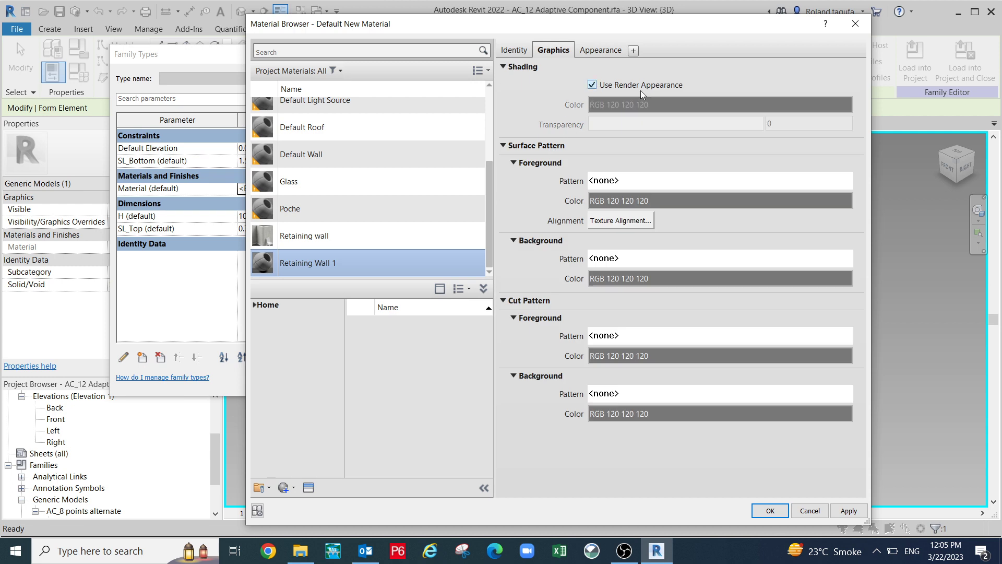
{"action": "left_click", "coordinate": [770, 511]}
{"action": "left_click", "coordinate": [464, 381]}
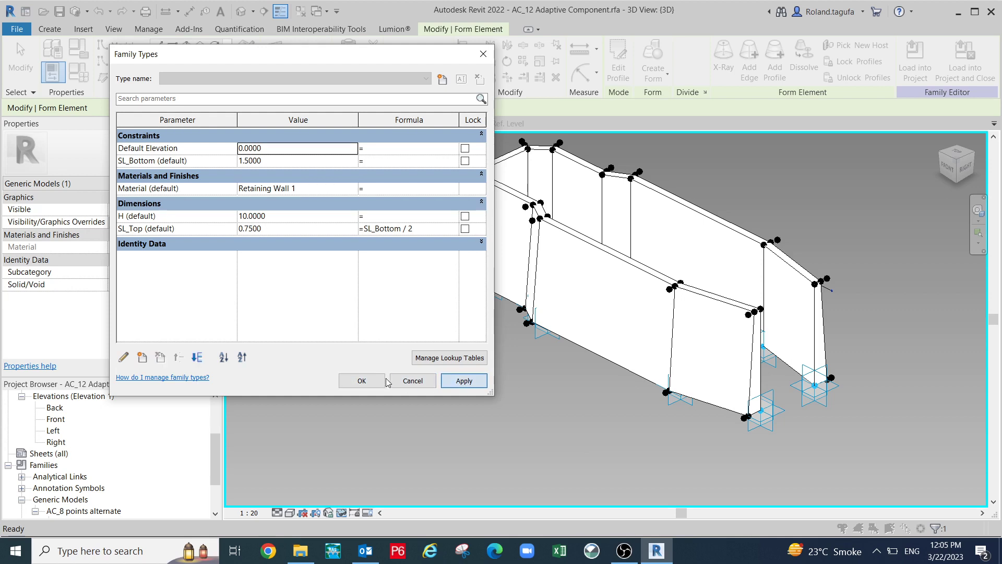
Accept the family type settings and display the wall component's 3D view in the Realistic visual style.
{"action": "left_click", "coordinate": [381, 381]}
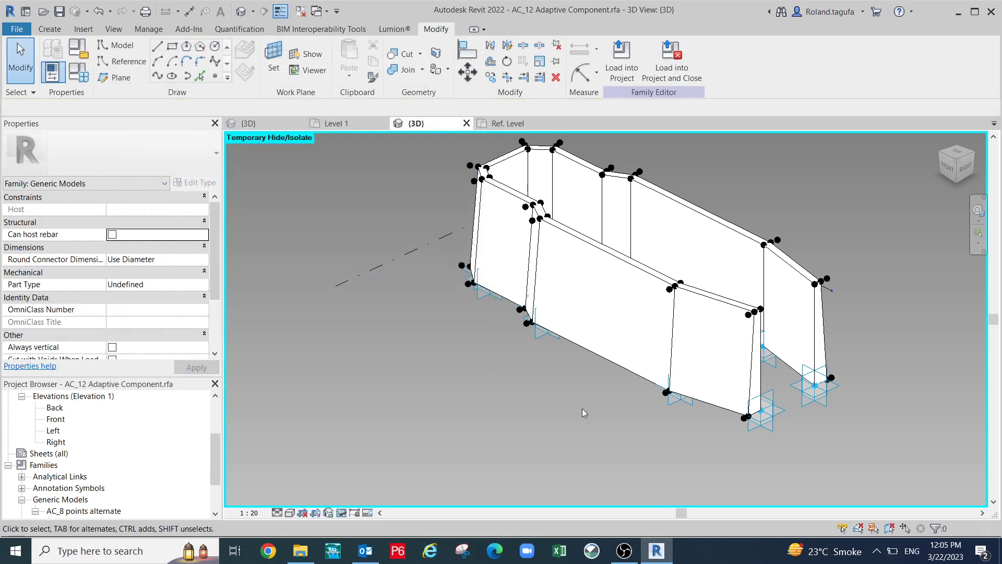
{"action": "left_click", "coordinate": [294, 513]}
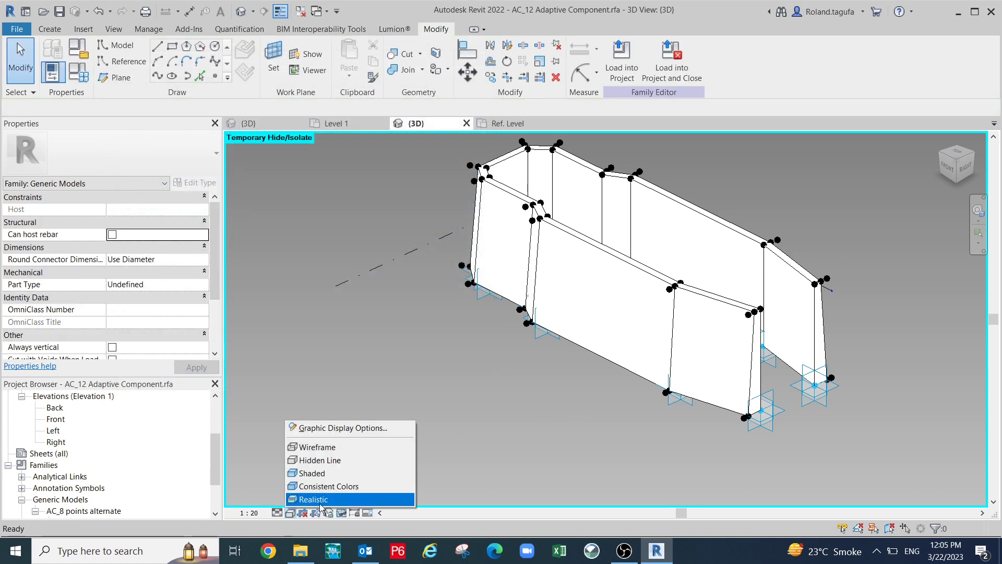
{"action": "left_click", "coordinate": [321, 498]}
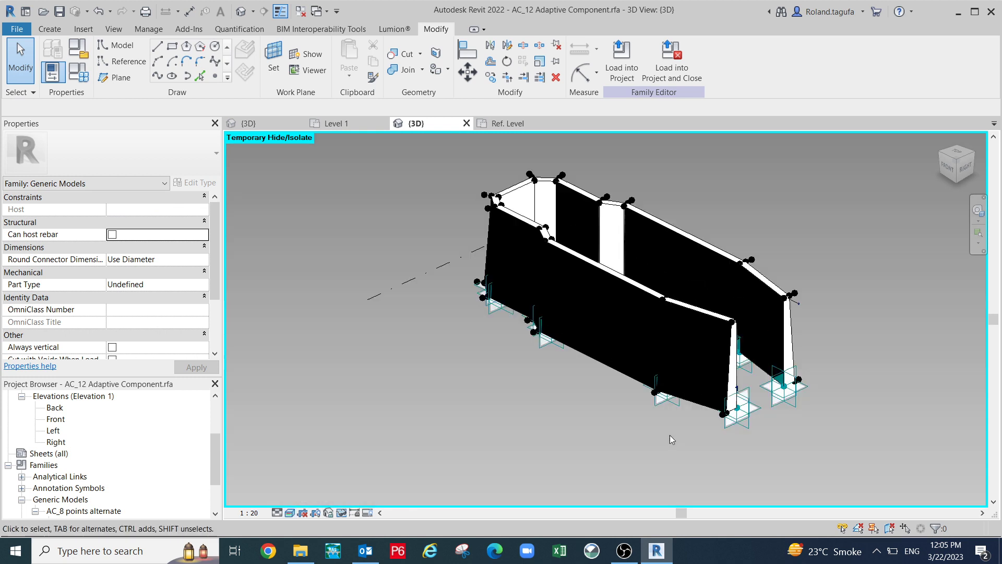
{"action": "middle_click_drag", "start_coordinate": [670, 434], "coordinate": [544, 373], "text": "shift"}
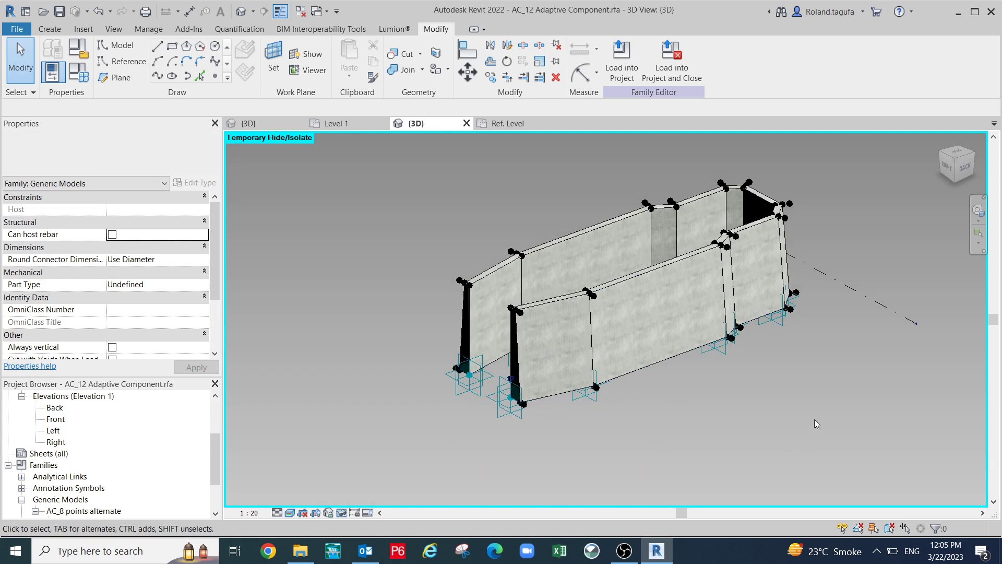
Load the AC_12 Adaptive Component into Project_Seeds, overwriting the existing version and its parameter values, and show the Project_Seeds 3D view.
{"action": "left_click", "coordinate": [610, 68]}
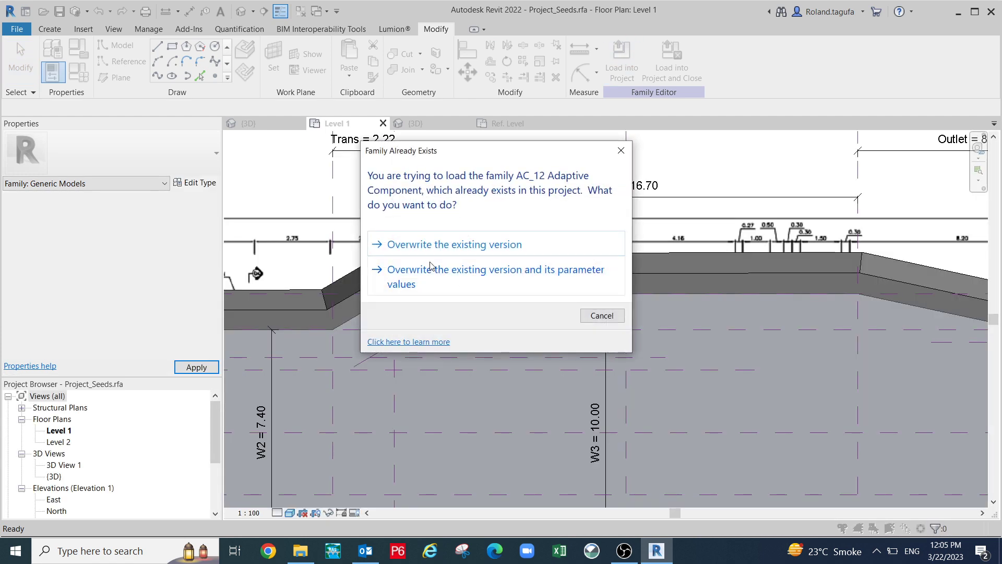
{"action": "left_click", "coordinate": [429, 276]}
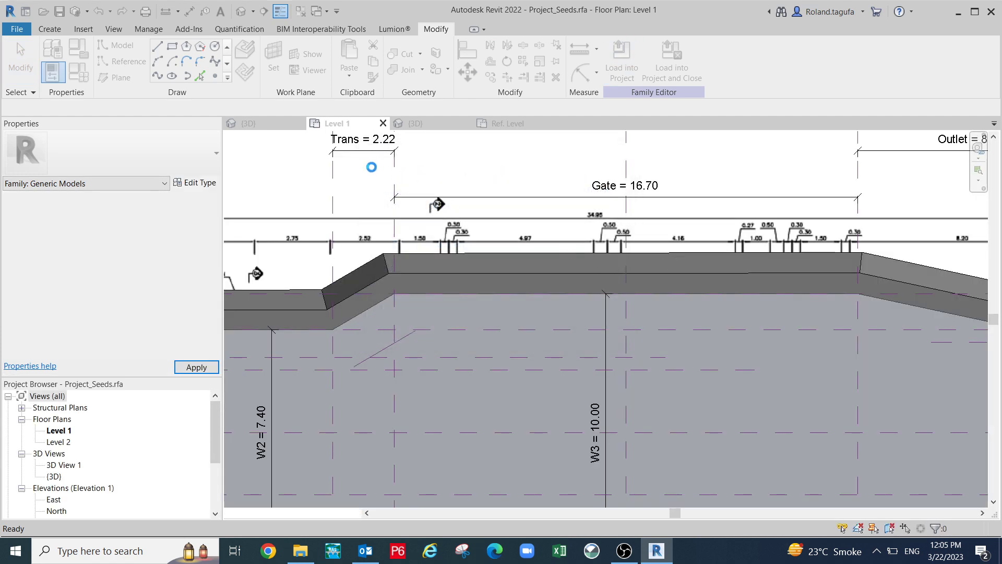
{"action": "left_click", "coordinate": [246, 123]}
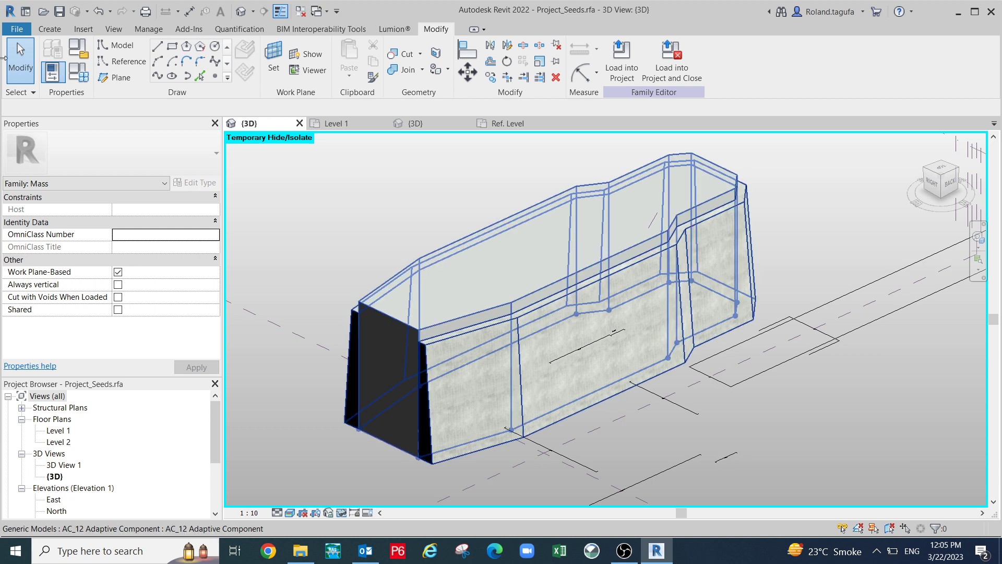
Create a new project from the Metric-Architectural Template.
{"action": "left_click", "coordinate": [25, 11]}
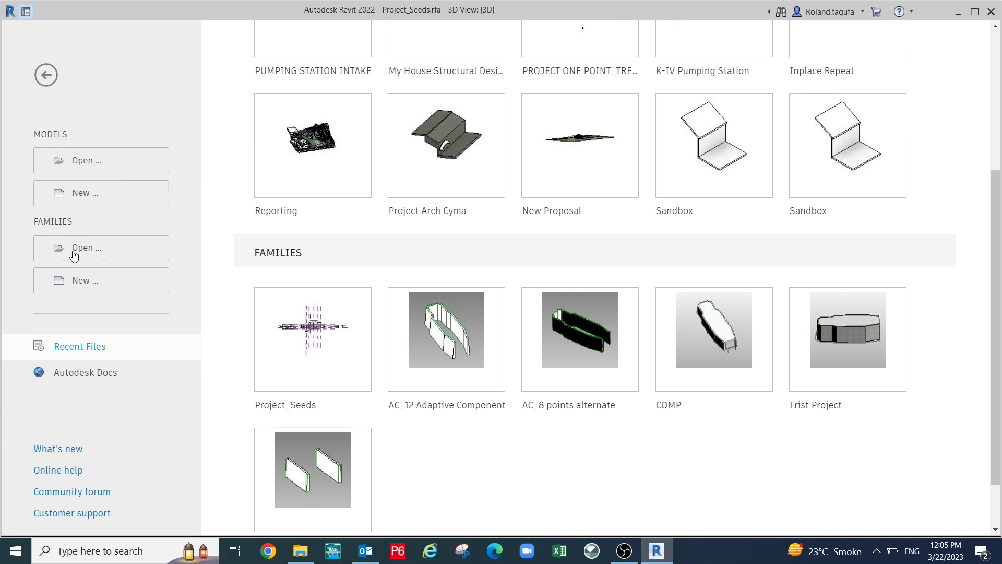
{"action": "left_click", "coordinate": [83, 193]}
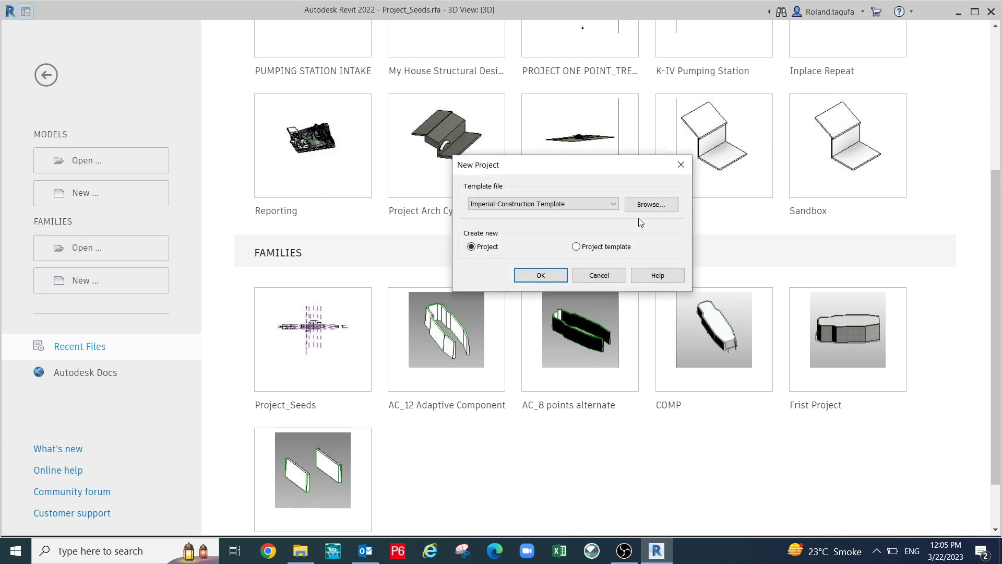
{"action": "left_click", "coordinate": [614, 204]}
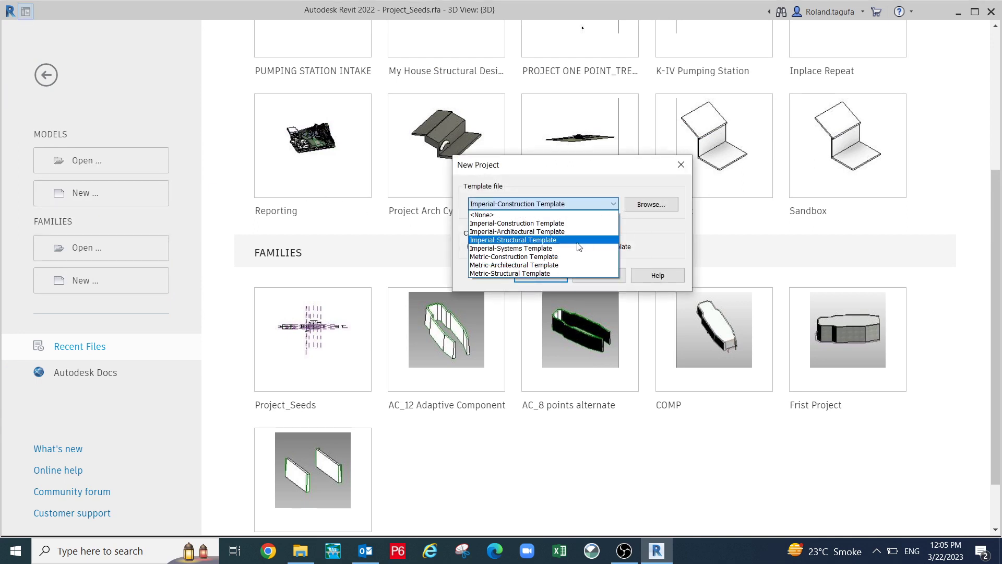
{"action": "left_click", "coordinate": [557, 265]}
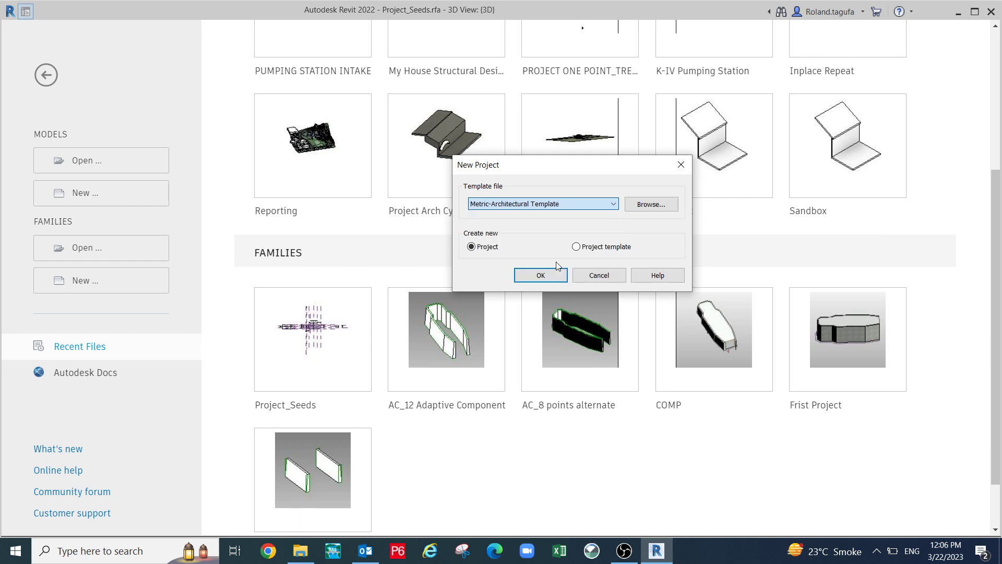
{"action": "left_click", "coordinate": [540, 276]}
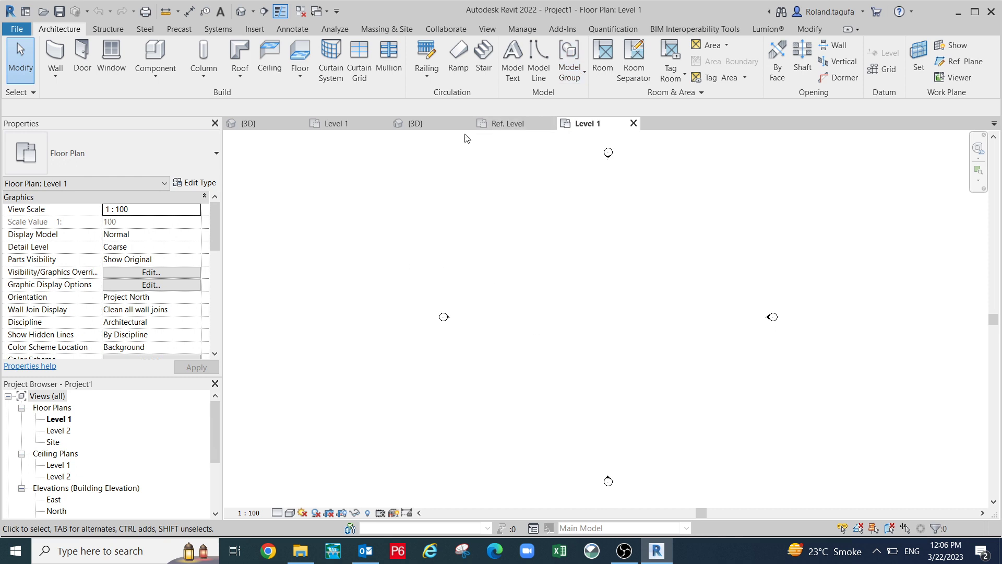
Load the Project_Seeds mass family into Project1 from its 3D view and dismiss the Show Mass notice.
{"action": "left_click", "coordinate": [273, 125]}
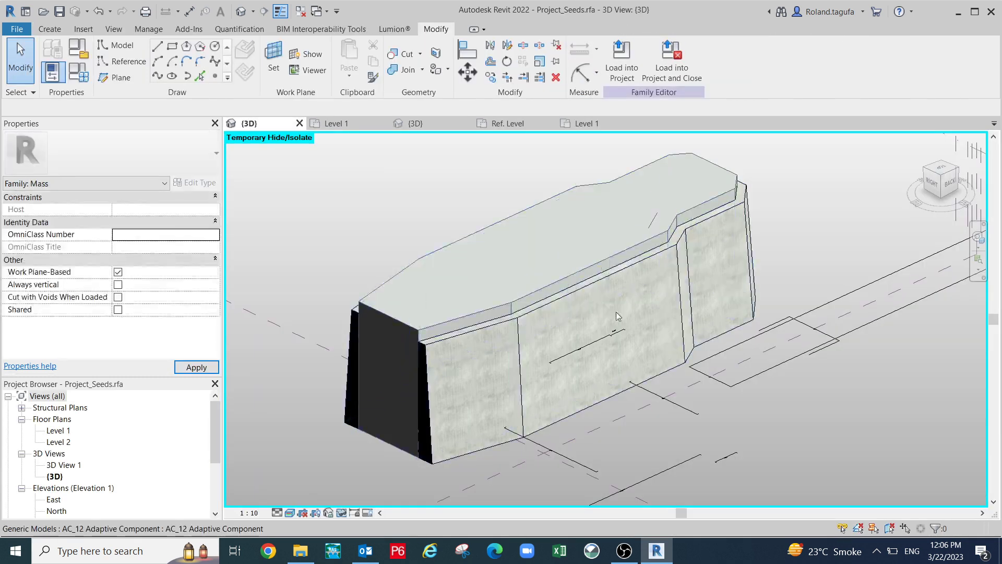
{"action": "middle_click_drag", "start_coordinate": [616, 315], "coordinate": [585, 412], "text": "shift"}
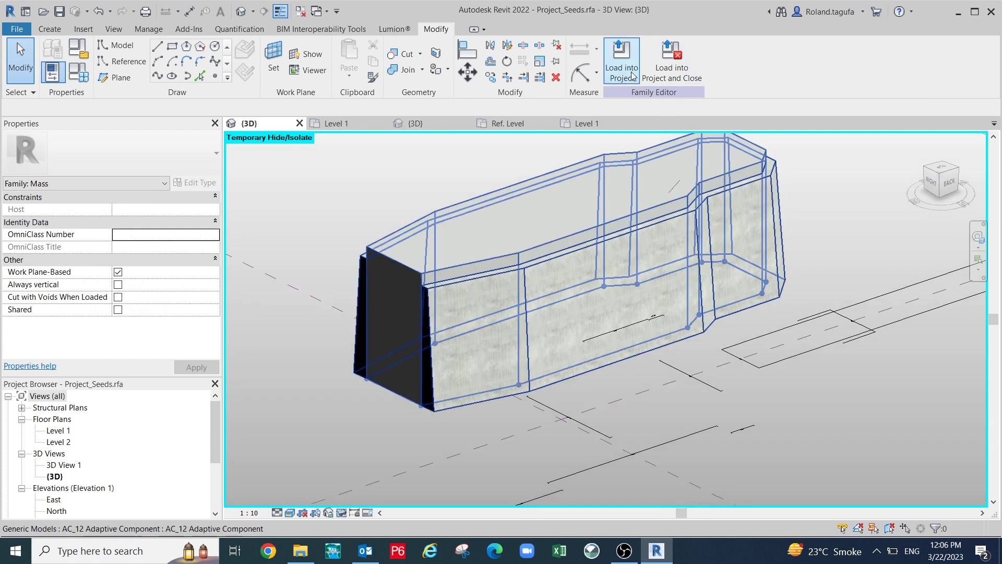
{"action": "left_click", "coordinate": [622, 60]}
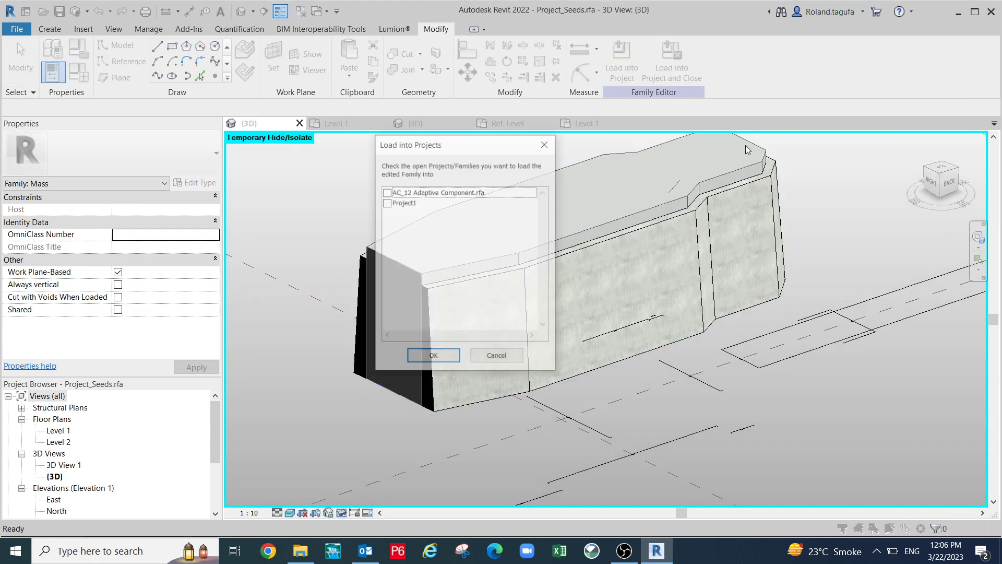
{"action": "left_click", "coordinate": [386, 203]}
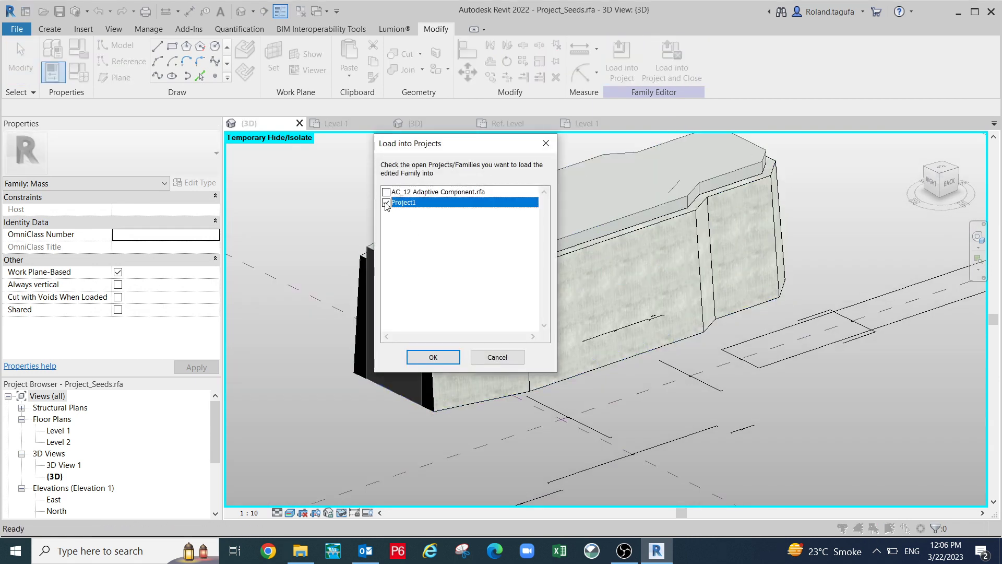
{"action": "left_click", "coordinate": [433, 357]}
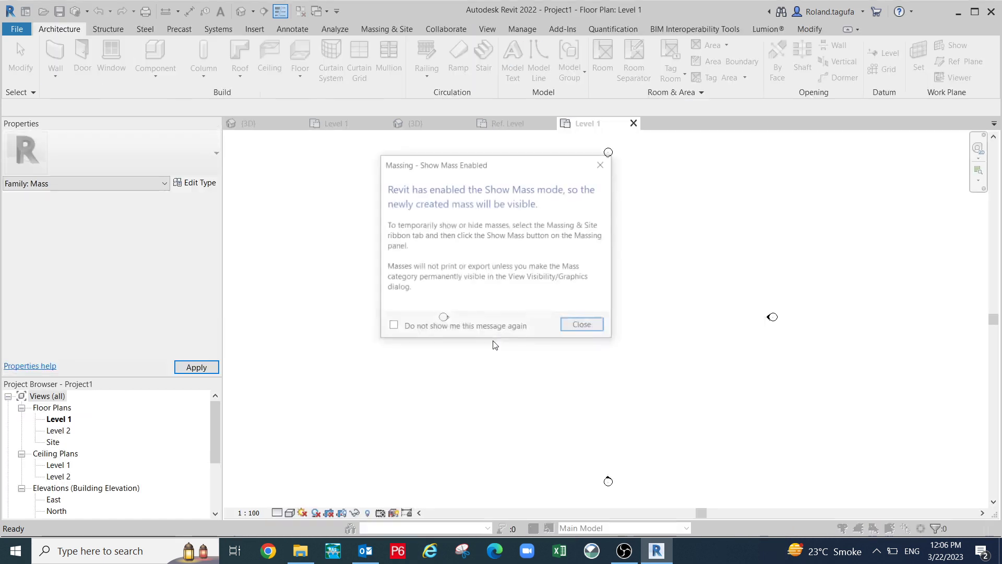
{"action": "left_click", "coordinate": [579, 326]}
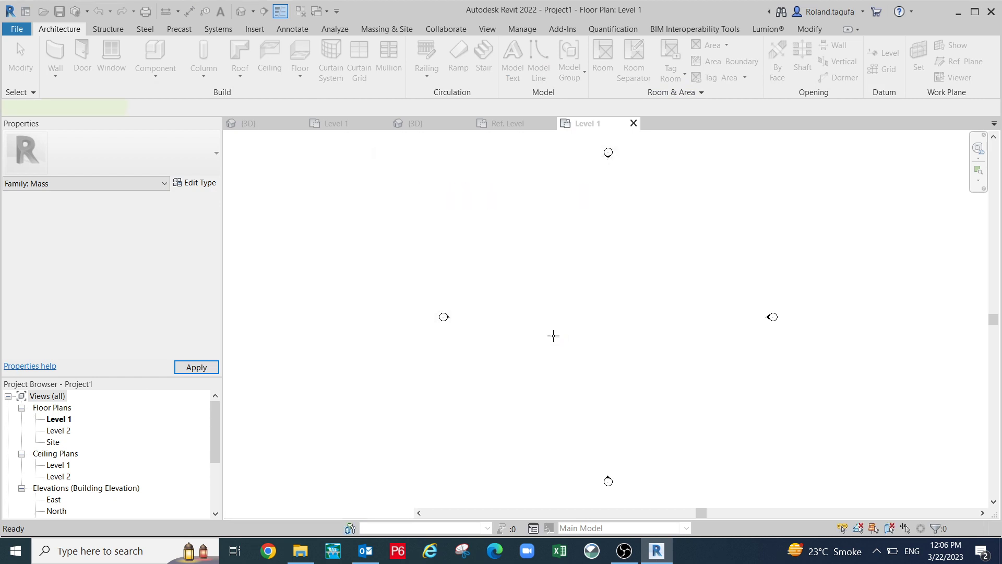
Place the Project_Seeds mass on Level 1 between the elevation markers and open the default 3D view of Project1.
{"action": "scroll", "coordinate": [588, 332], "scroll_direction": "down", "scroll_amount": 3}
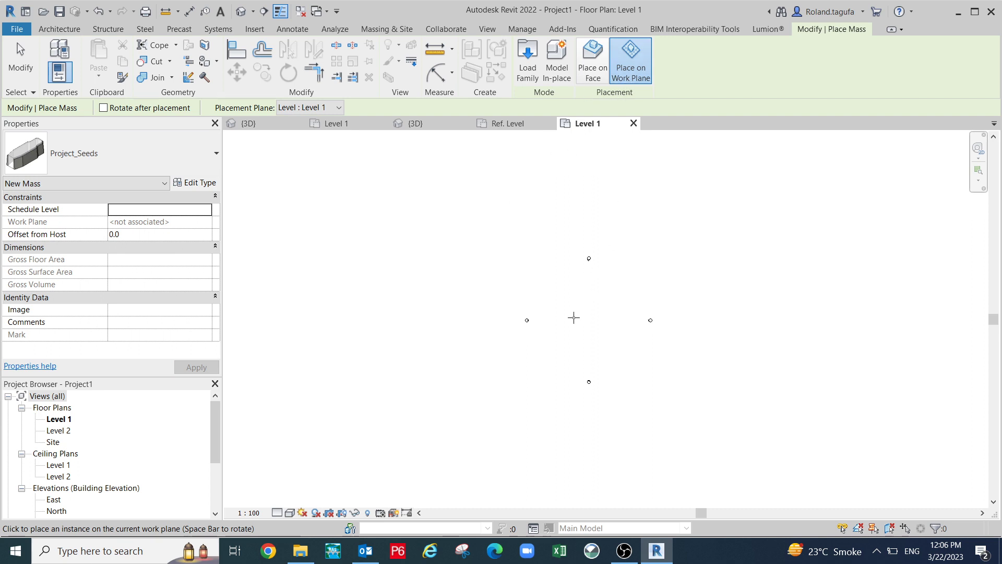
{"action": "left_click", "coordinate": [636, 300]}
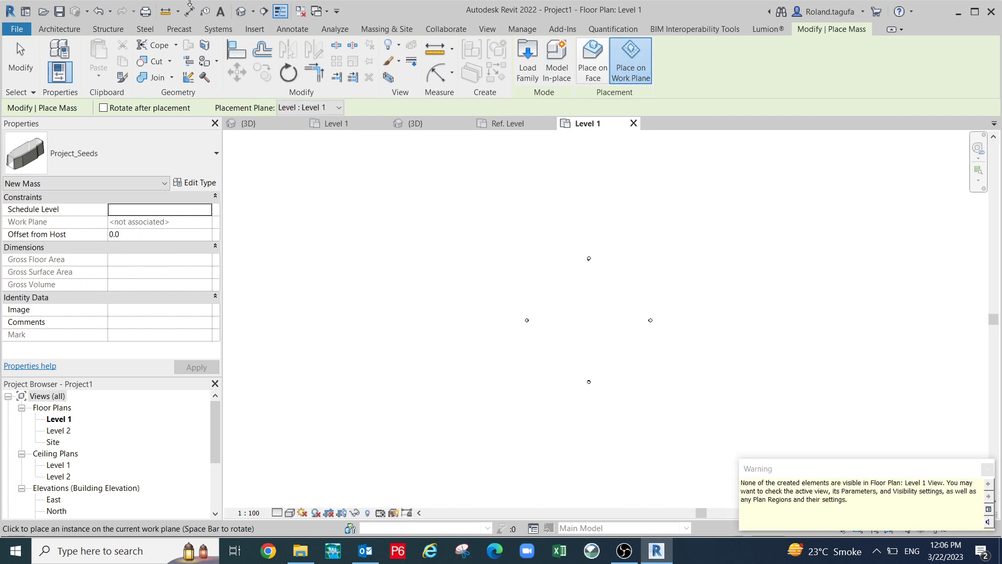
{"action": "left_click", "coordinate": [240, 11]}
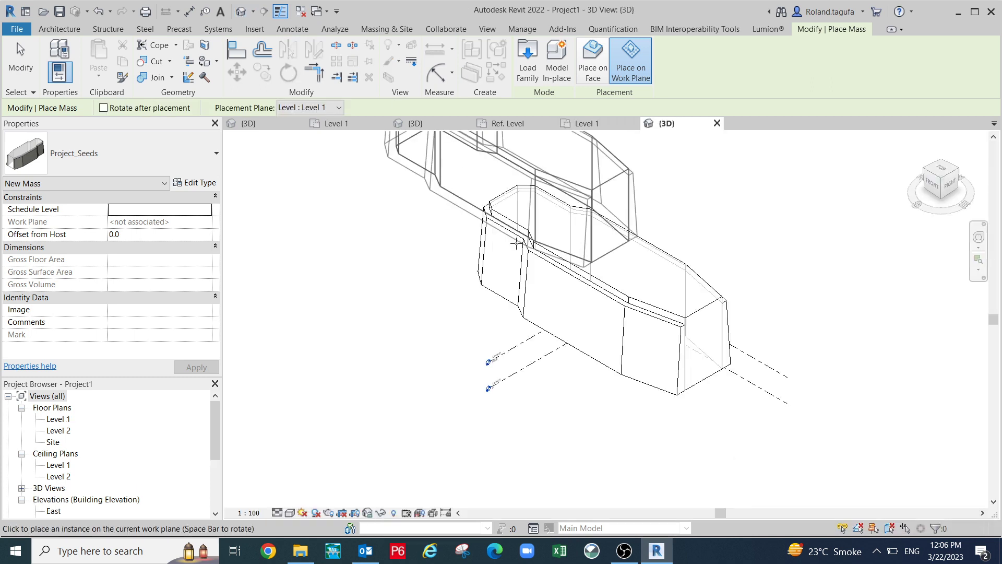
{"action": "key", "text": "Escape"}
{"action": "middle_click_drag", "start_coordinate": [656, 408], "coordinate": [647, 319], "text": "shift"}
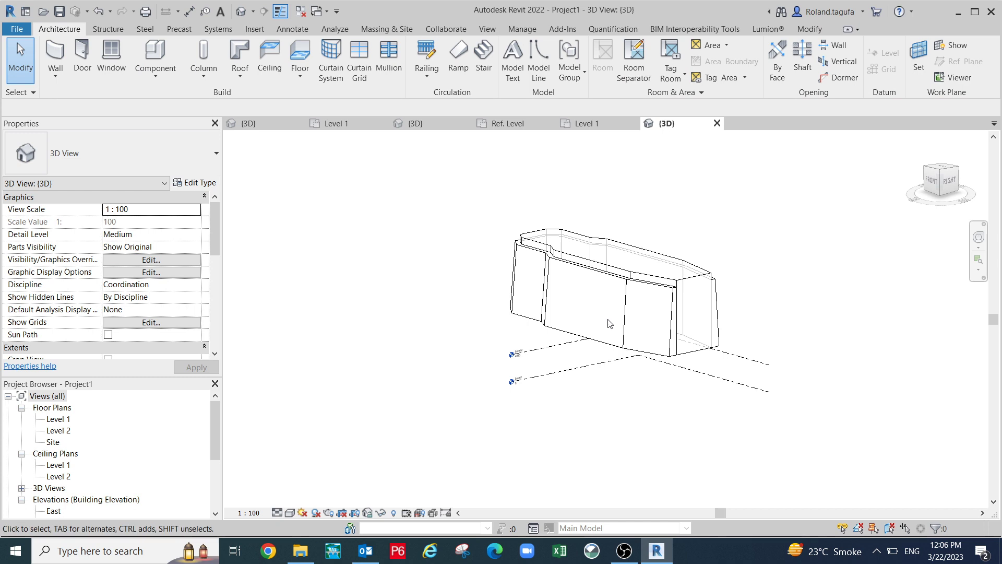
Return to the Project_Seeds 3D view and examine the mass and retaining wall within their reference planes.
{"action": "left_click", "coordinate": [264, 124]}
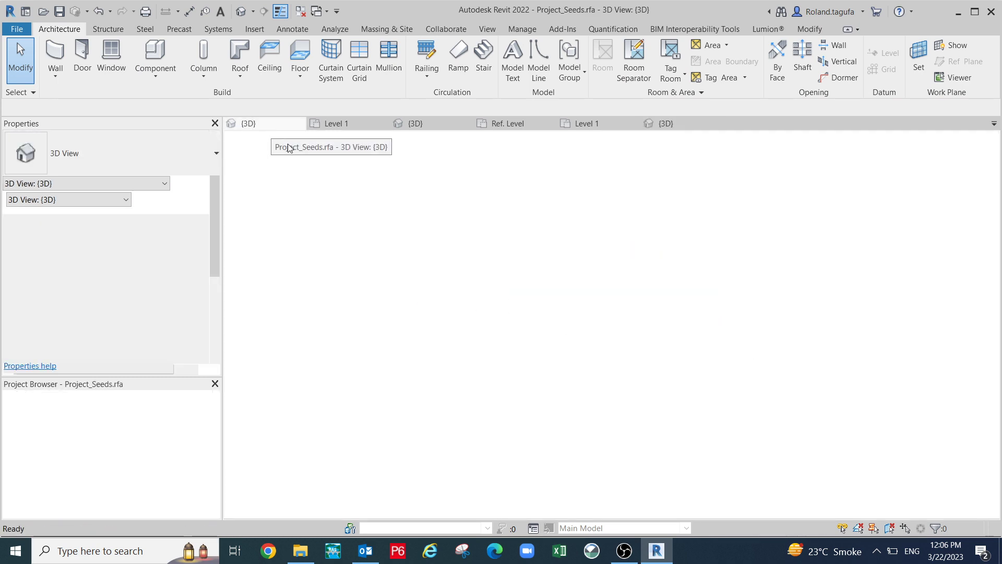
{"action": "scroll", "coordinate": [464, 243], "scroll_direction": "down", "scroll_amount": 2}
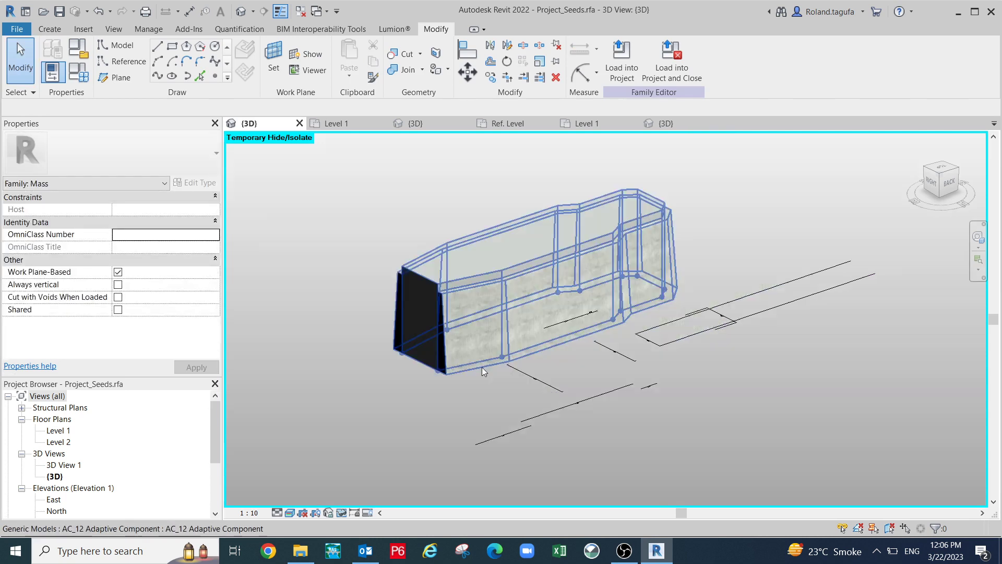
{"action": "scroll", "coordinate": [484, 381], "scroll_direction": "down", "scroll_amount": 2}
{"action": "middle_click_drag", "start_coordinate": [489, 385], "coordinate": [551, 369]}
{"action": "scroll", "coordinate": [573, 362], "scroll_direction": "down", "scroll_amount": 2}
{"action": "middle_click_drag", "start_coordinate": [479, 436], "coordinate": [568, 434]}
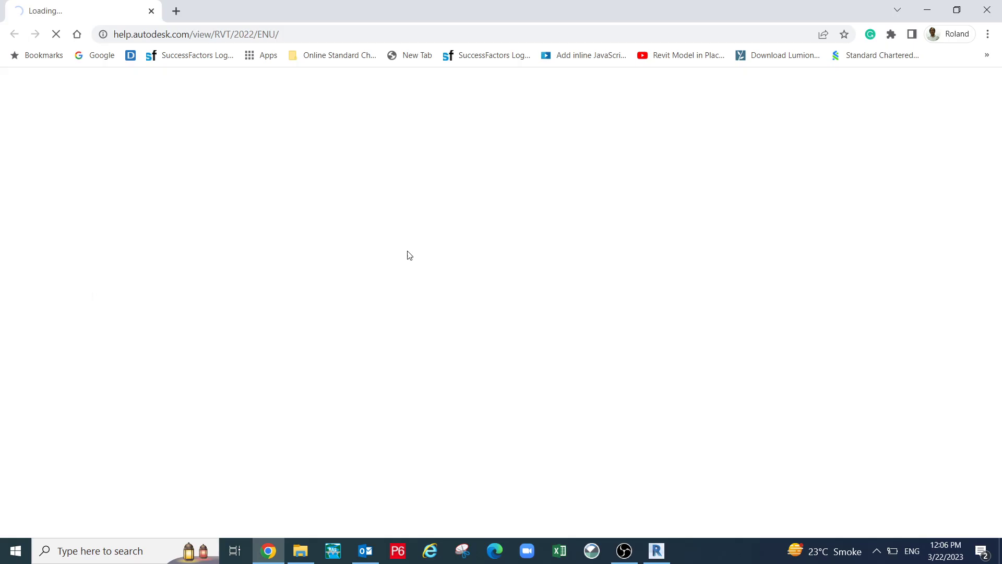
{"action": "left_click", "coordinate": [655, 551]}
{"action": "scroll", "coordinate": [453, 346], "scroll_direction": "up", "scroll_amount": 2}
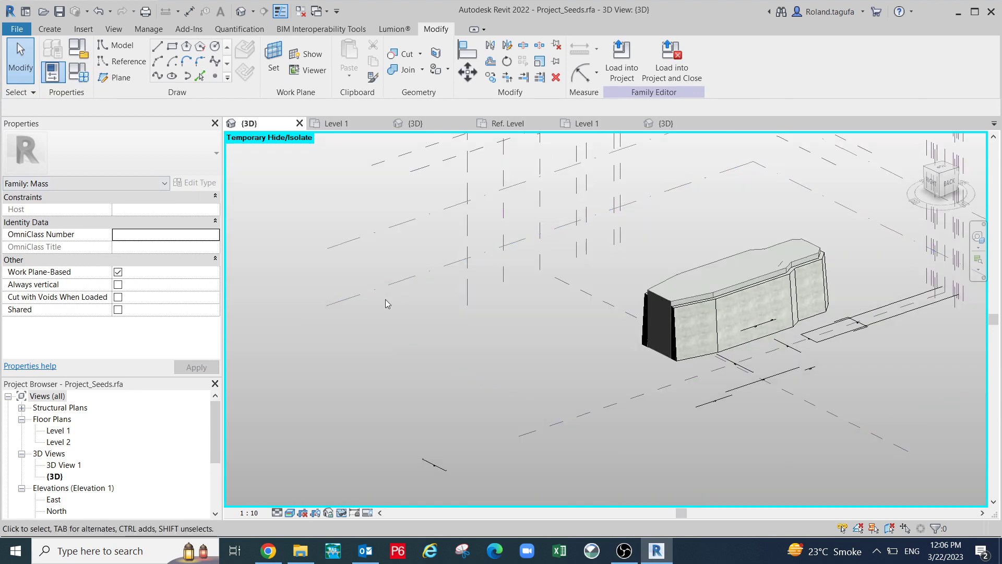
{"action": "scroll", "coordinate": [385, 299], "scroll_direction": "down", "scroll_amount": 1}
Examine the elevations and spacing of Level 1 and Level 2 around the mass in the 3D view.
{"action": "left_click", "coordinate": [393, 283]}
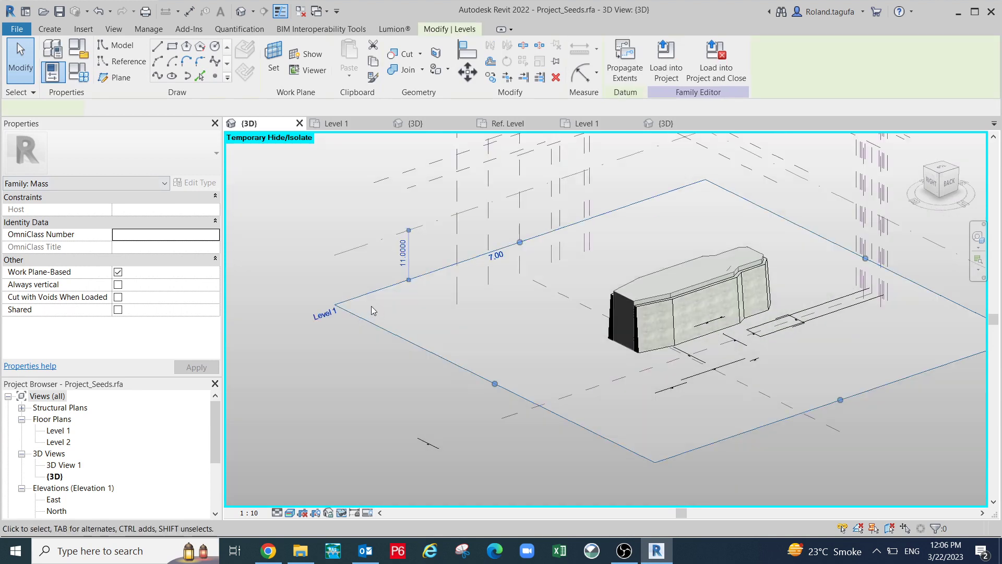
{"action": "scroll", "coordinate": [396, 305], "scroll_direction": "up", "scroll_amount": 4}
{"action": "scroll", "coordinate": [506, 287], "scroll_direction": "down", "scroll_amount": 4}
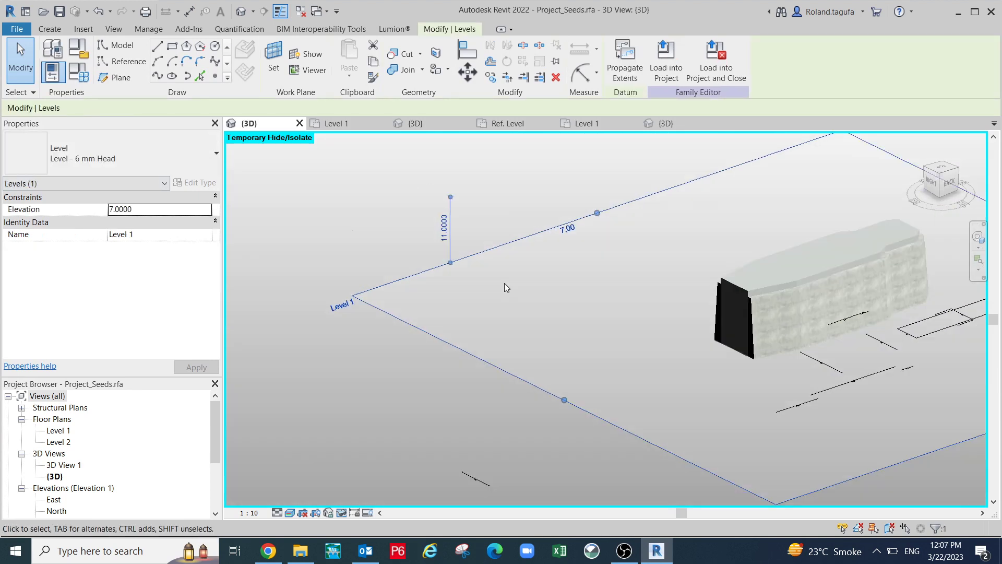
{"action": "middle_click_drag", "start_coordinate": [490, 295], "coordinate": [549, 224]}
{"action": "middle_click_drag", "start_coordinate": [543, 264], "coordinate": [519, 329], "text": "shift"}
{"action": "middle_click_drag", "start_coordinate": [520, 329], "coordinate": [637, 279]}
{"action": "middle_click_drag", "start_coordinate": [583, 305], "coordinate": [496, 374]}
{"action": "middle_click_drag", "start_coordinate": [495, 375], "coordinate": [578, 320], "text": "shift"}
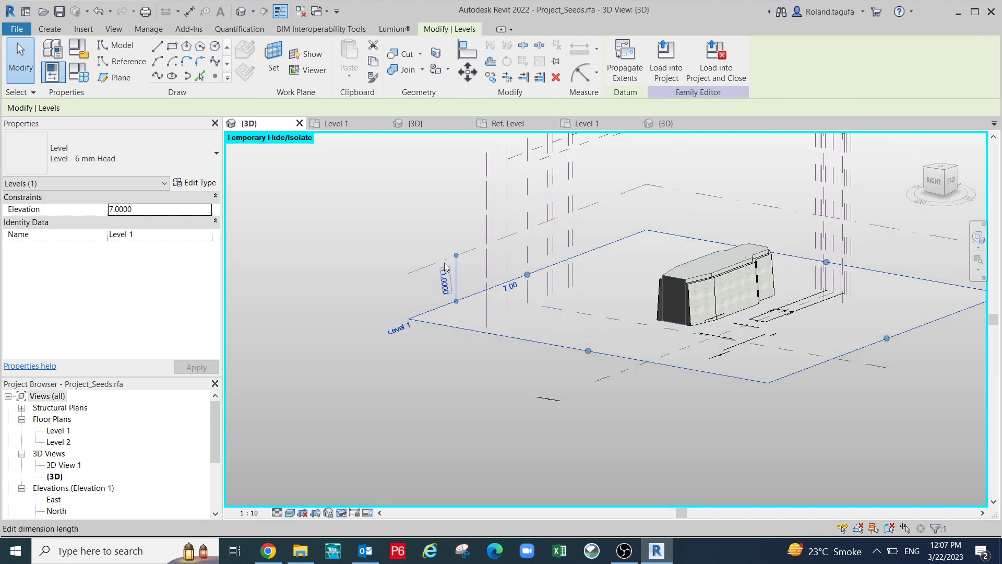
{"action": "left_click", "coordinate": [461, 267]}
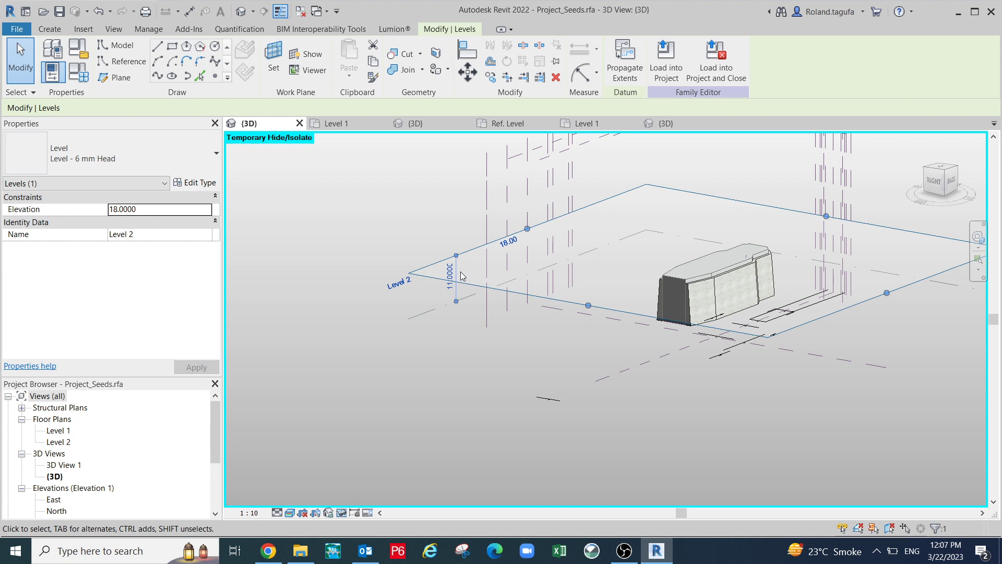
Examine the placed AC_12 Adaptive Component's parameters and label options, and view the model from the back.
{"action": "left_click", "coordinate": [681, 295]}
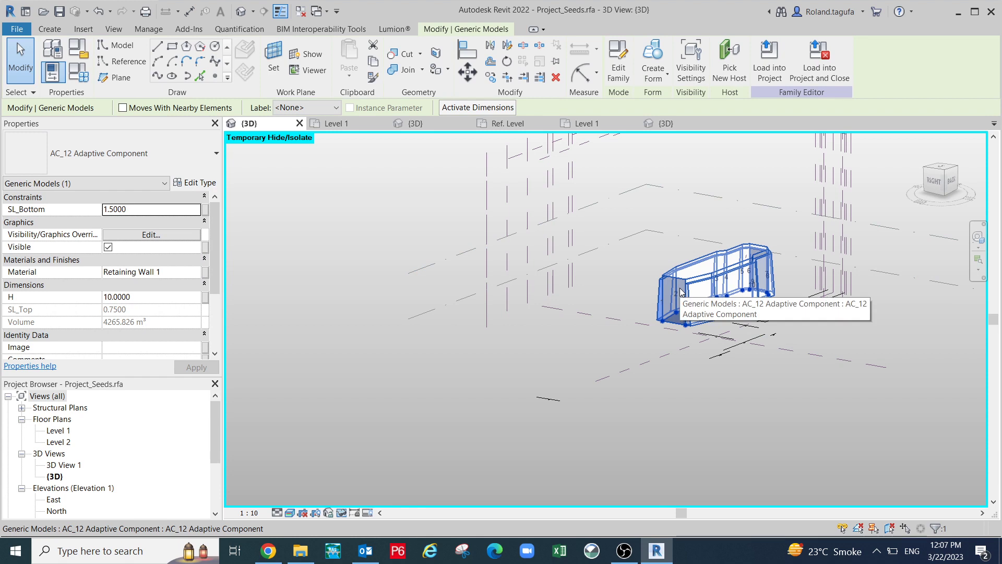
{"action": "scroll", "coordinate": [565, 259], "scroll_direction": "down", "scroll_amount": 1}
{"action": "left_click", "coordinate": [645, 341]}
{"action": "middle_click_drag", "start_coordinate": [646, 340], "coordinate": [621, 348]}
{"action": "key", "text": "Escape"}
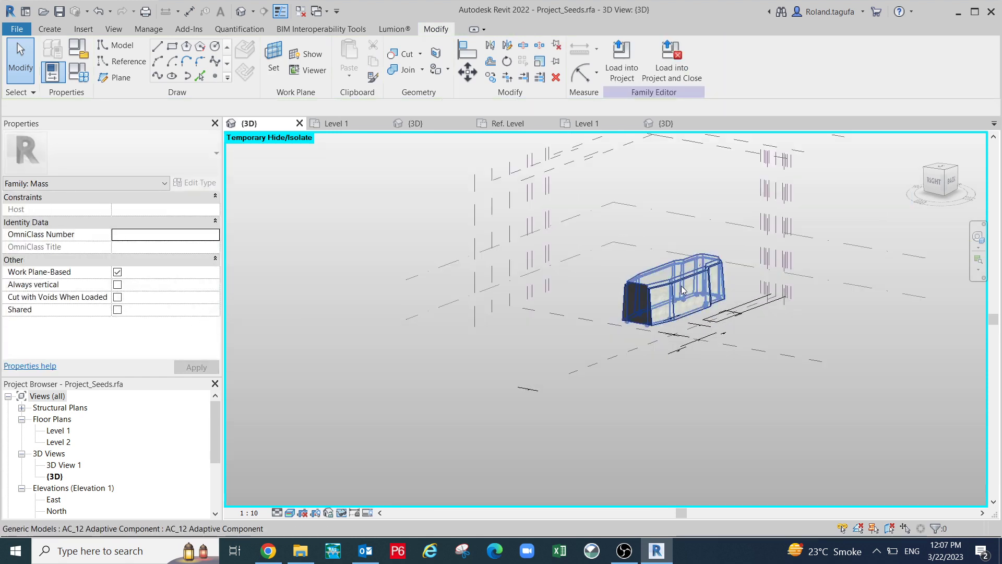
{"action": "left_click", "coordinate": [685, 289]}
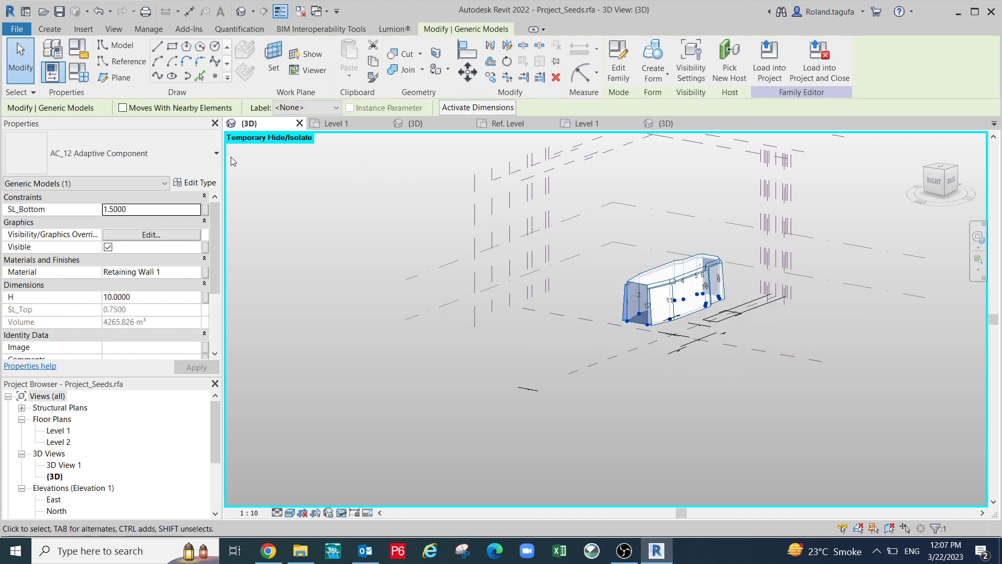
{"action": "left_click", "coordinate": [335, 111]}
{"action": "left_click", "coordinate": [333, 107]}
{"action": "scroll", "coordinate": [441, 214], "scroll_direction": "down", "scroll_amount": 2}
{"action": "left_click", "coordinate": [672, 331]}
{"action": "middle_click_drag", "start_coordinate": [672, 331], "coordinate": [557, 396]}
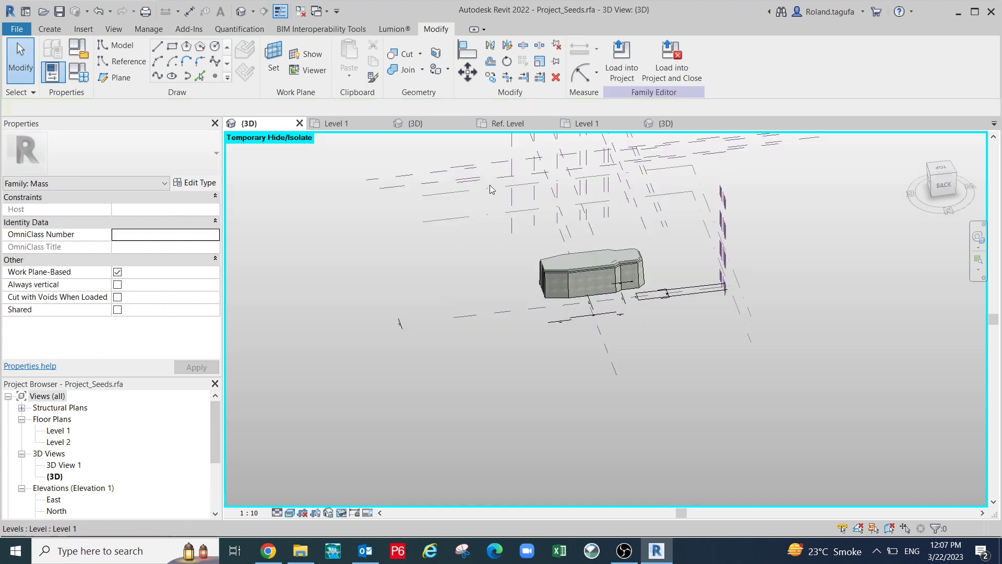
{"action": "scroll", "coordinate": [502, 190], "scroll_direction": "up", "scroll_amount": 1}
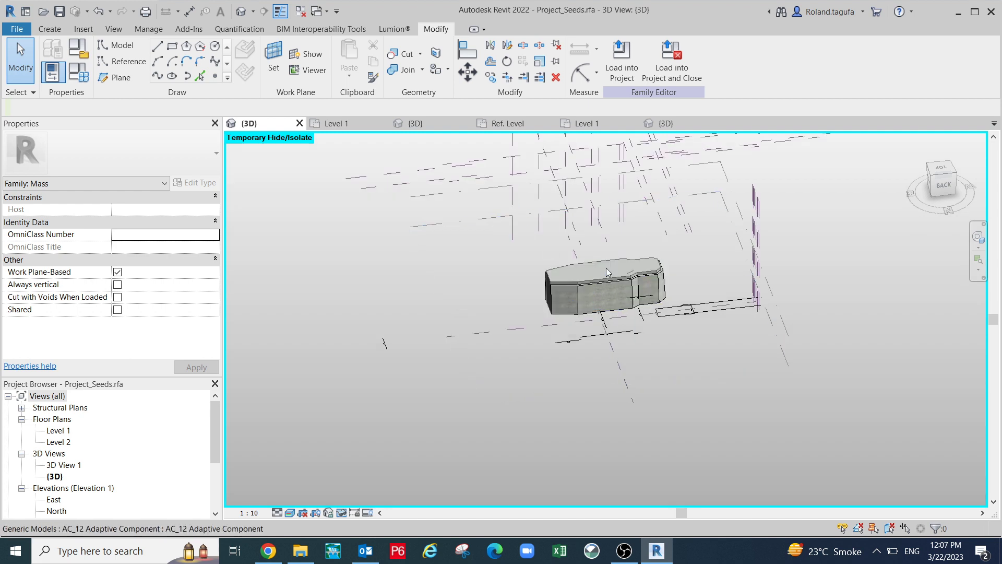
Inspect the retaining wall component together with the surrounding mass elements in the 3D view, and clear the selection.
{"action": "left_click", "coordinate": [608, 290]}
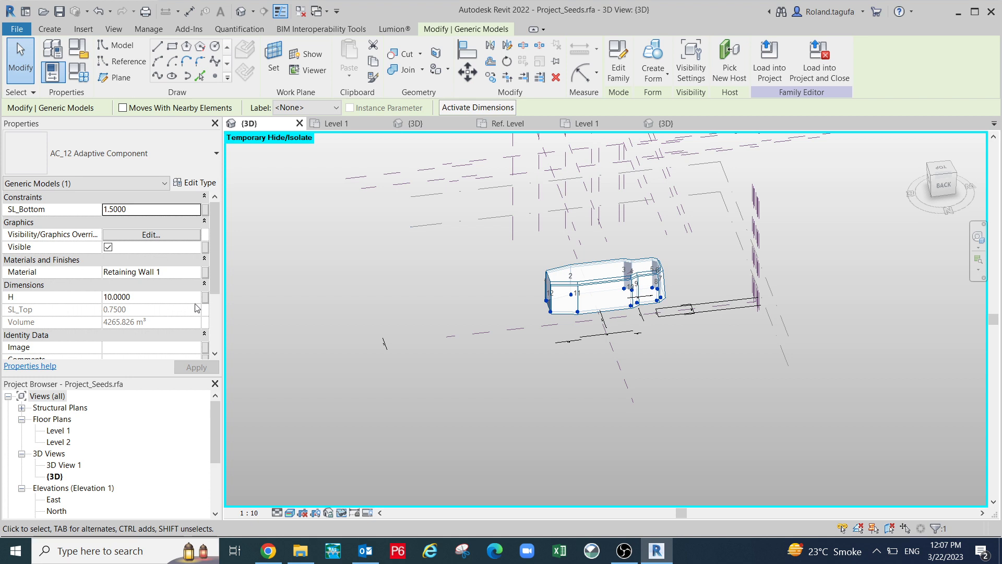
{"action": "scroll", "coordinate": [317, 332], "scroll_direction": "down", "scroll_amount": 3}
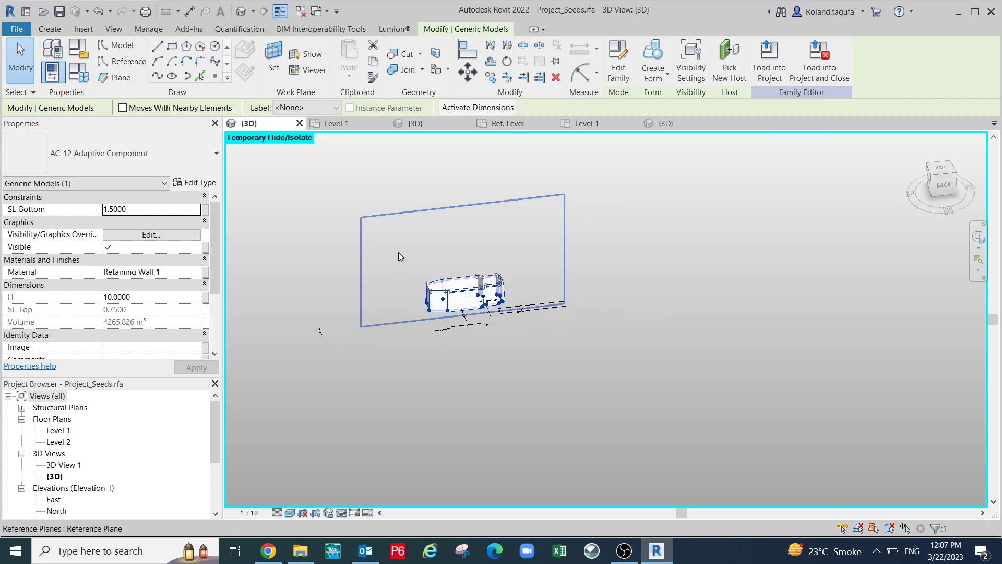
{"action": "middle_click_drag", "start_coordinate": [384, 262], "coordinate": [381, 275]}
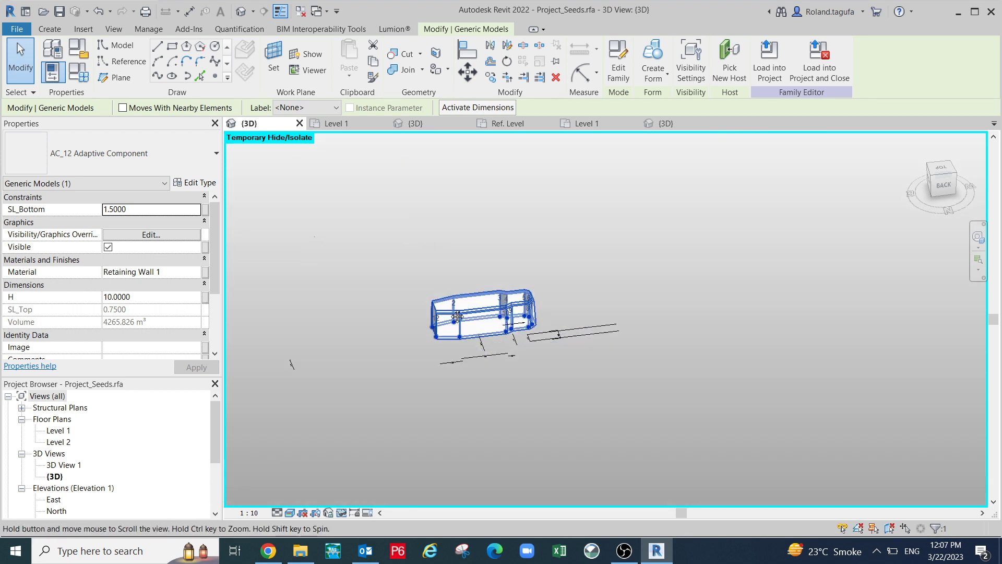
{"action": "scroll", "coordinate": [381, 275], "scroll_direction": "up", "scroll_amount": 1}
{"action": "left_click_drag", "start_coordinate": [384, 270], "coordinate": [581, 376]}
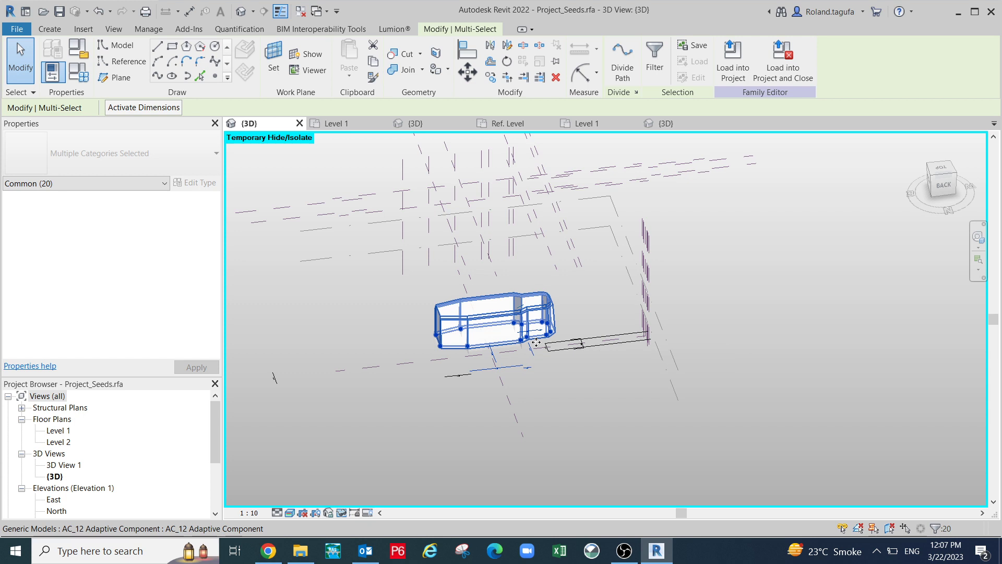
{"action": "left_click", "coordinate": [311, 226]}
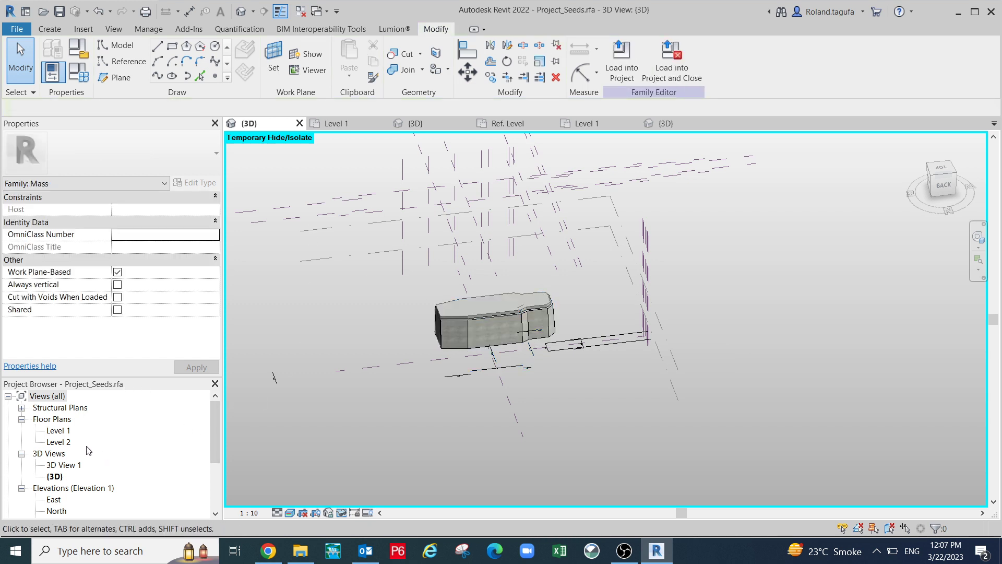
{"action": "middle_click_drag", "start_coordinate": [374, 420], "coordinate": [369, 397]}
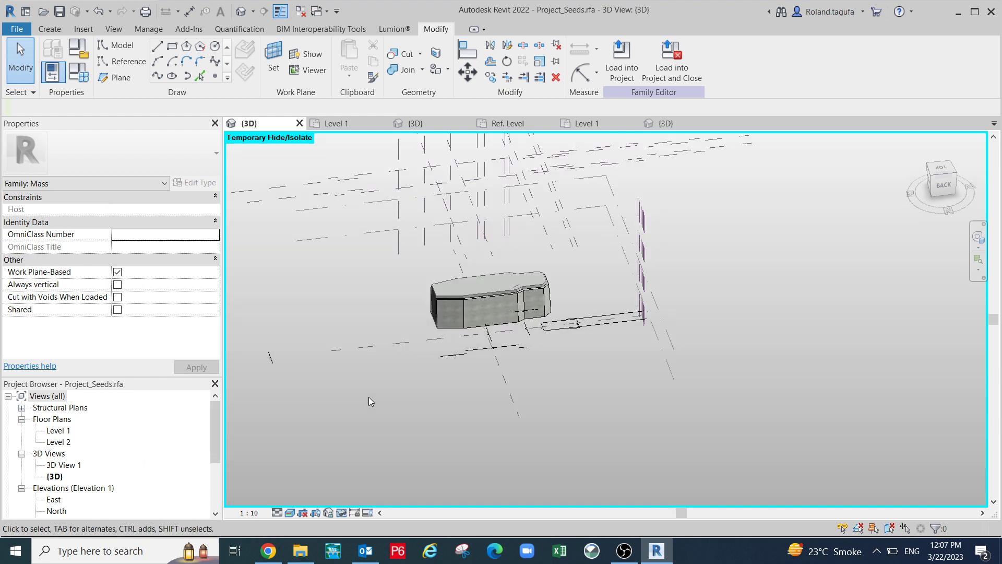
Open the South elevation of Project_Seeds and frame the mass with its two levels.
{"action": "left_click_drag", "start_coordinate": [214, 431], "coordinate": [213, 452]}
{"action": "double_click", "coordinate": [57, 488]}
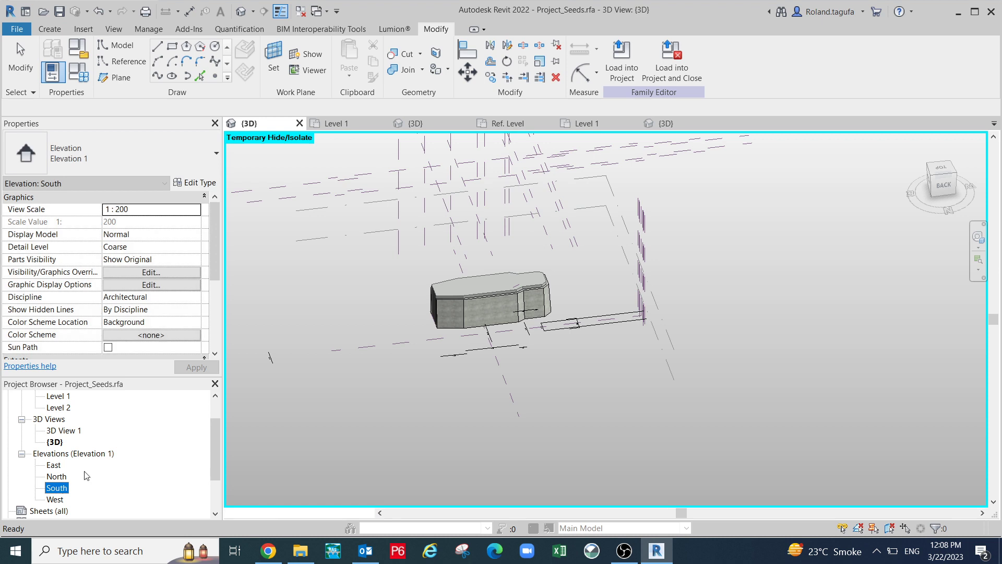
{"action": "scroll", "coordinate": [465, 301], "scroll_direction": "down", "scroll_amount": 1}
{"action": "middle_click_drag", "start_coordinate": [498, 327], "coordinate": [499, 329]}
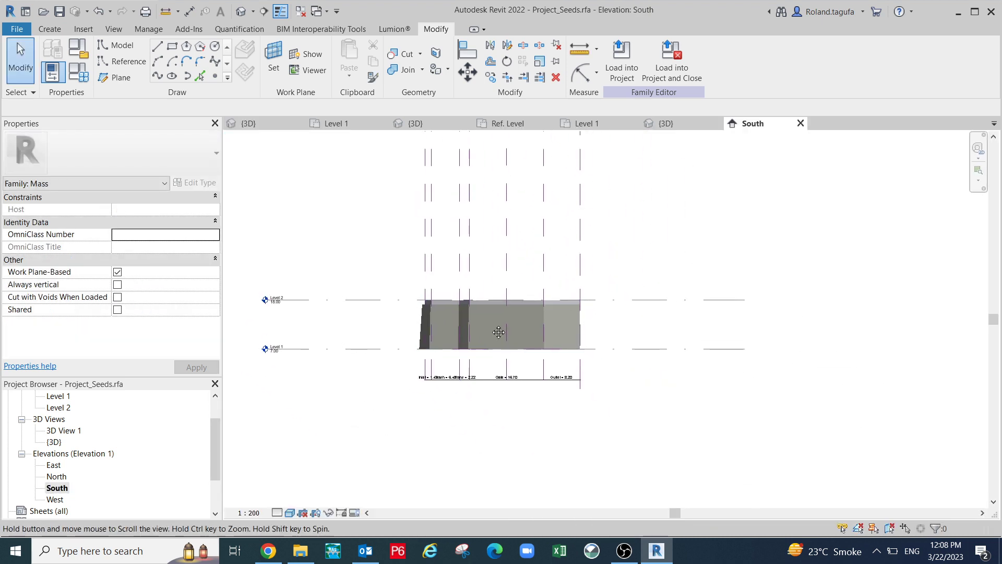
{"action": "scroll", "coordinate": [271, 363], "scroll_direction": "up", "scroll_amount": 3}
{"action": "middle_click_drag", "start_coordinate": [378, 378], "coordinate": [382, 349]}
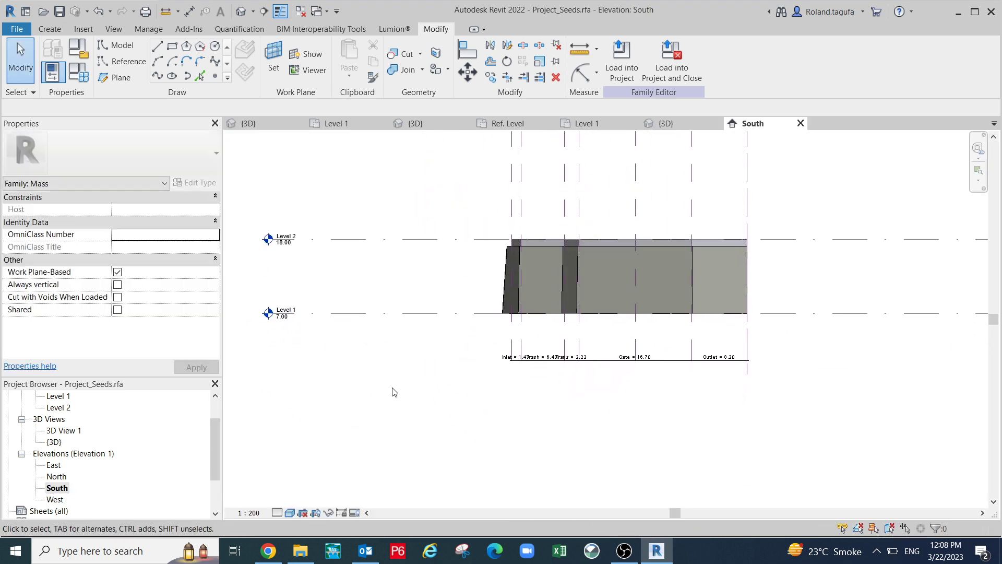
Examine the elevation values of Level 1 and Level 2 against the base and top of the mass.
{"action": "middle_click_drag", "start_coordinate": [418, 409], "coordinate": [443, 420]}
{"action": "middle_click_drag", "start_coordinate": [434, 404], "coordinate": [472, 422], "text": "ctrl"}
{"action": "scroll", "coordinate": [324, 345], "scroll_direction": "up", "scroll_amount": 7}
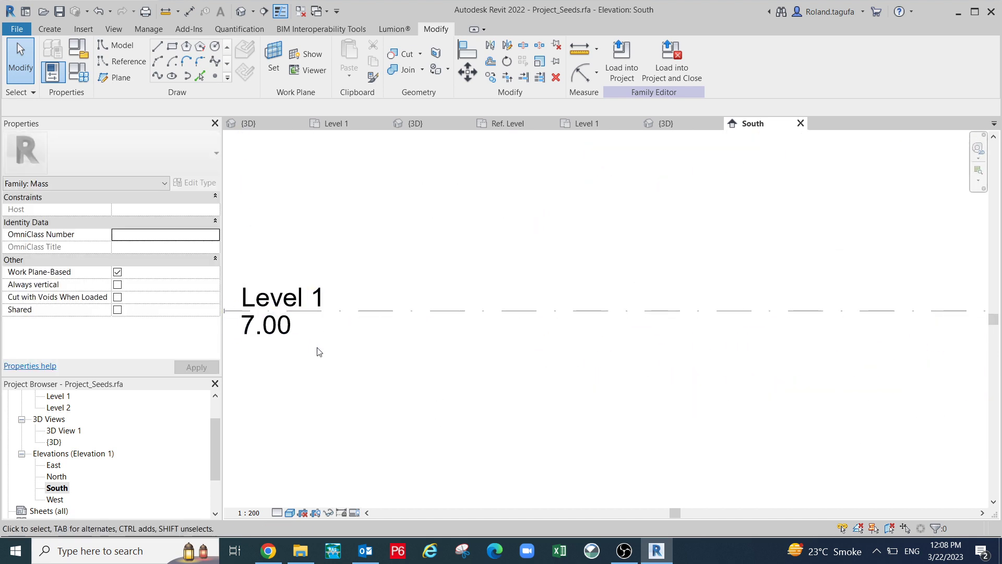
{"action": "middle_click_drag", "start_coordinate": [315, 351], "coordinate": [519, 373]}
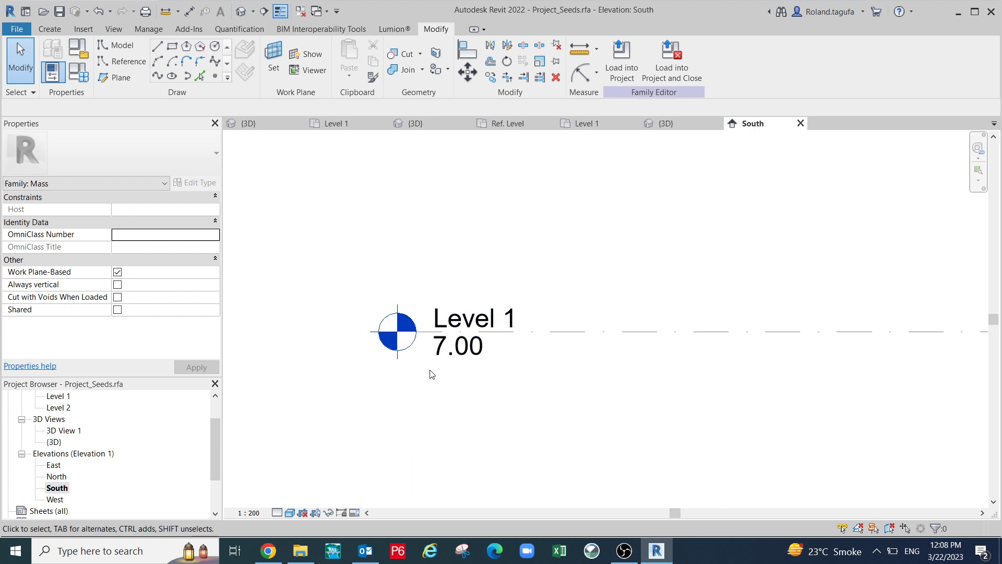
{"action": "scroll", "coordinate": [431, 375], "scroll_direction": "down", "scroll_amount": 3}
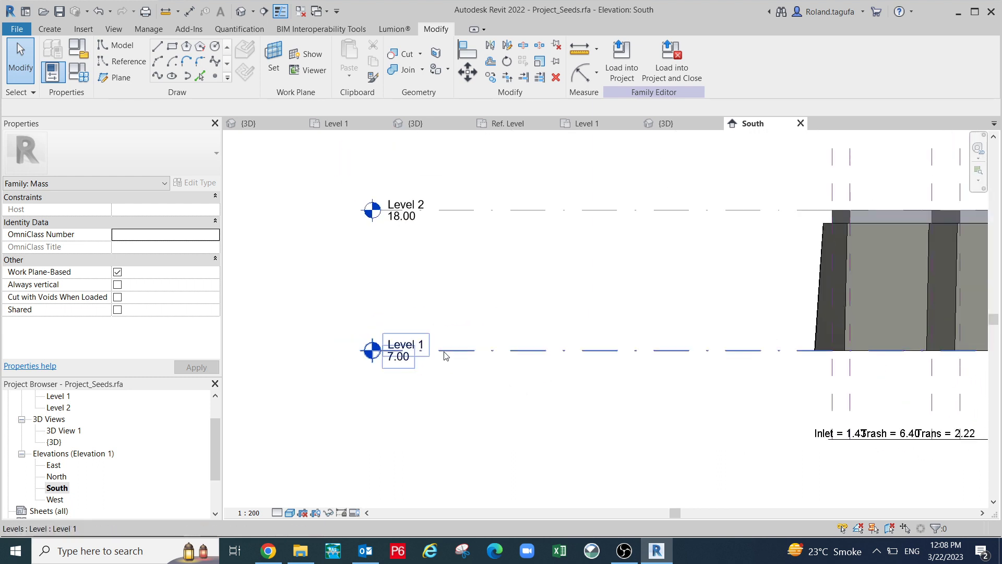
{"action": "scroll", "coordinate": [444, 355], "scroll_direction": "down", "scroll_amount": 1}
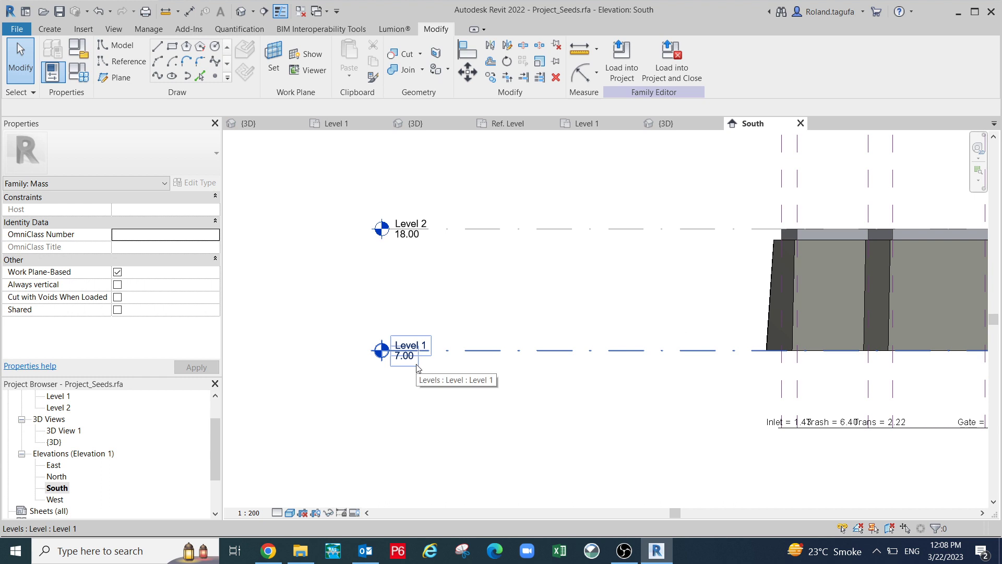
{"action": "scroll", "coordinate": [470, 367], "scroll_direction": "down", "scroll_amount": 2}
{"action": "middle_click_drag", "start_coordinate": [494, 380], "coordinate": [397, 371]}
{"action": "scroll", "coordinate": [505, 336], "scroll_direction": "up", "scroll_amount": 1}
{"action": "middle_click_drag", "start_coordinate": [506, 338], "coordinate": [640, 384]}
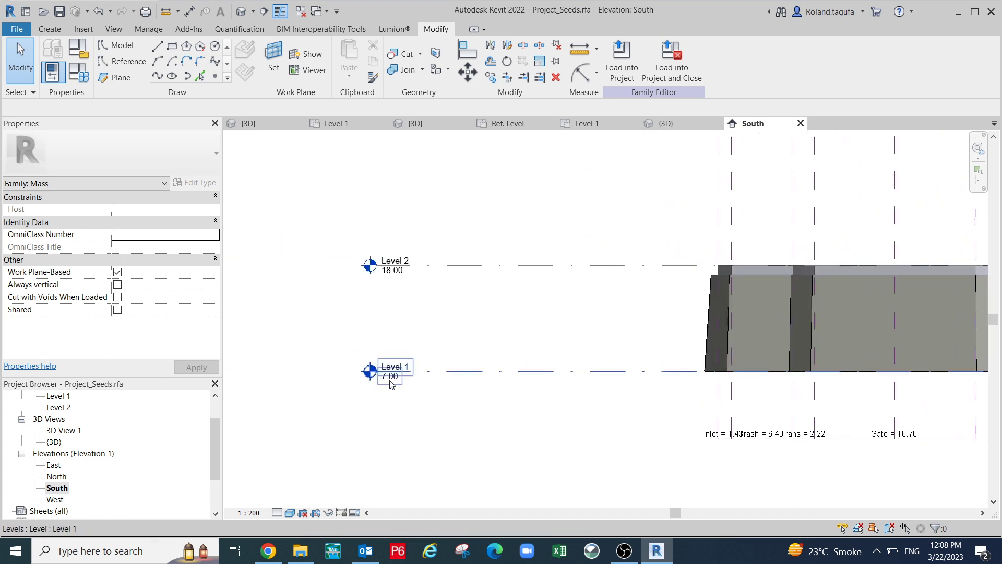
{"action": "middle_click_drag", "start_coordinate": [483, 390], "coordinate": [394, 365]}
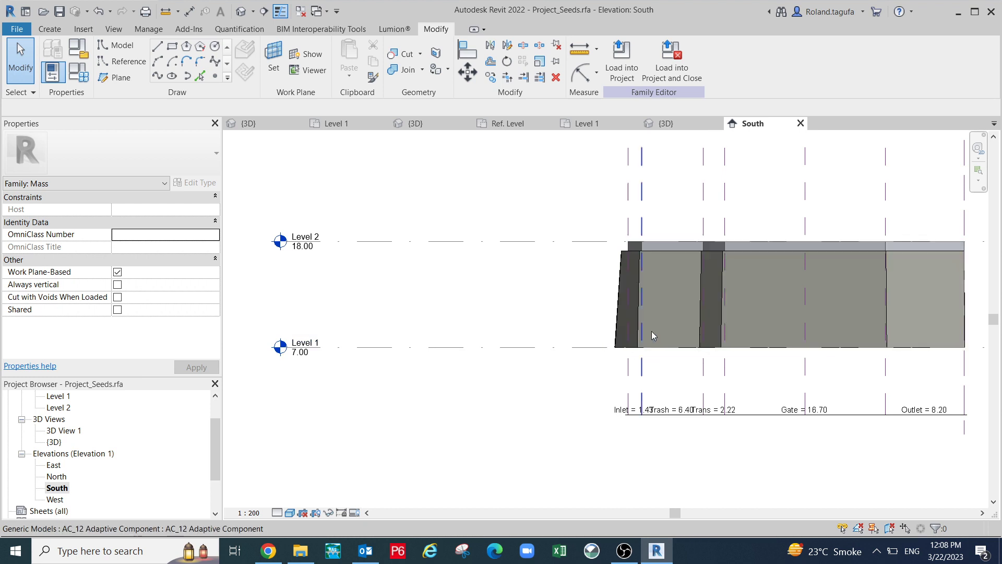
{"action": "middle_click_drag", "start_coordinate": [794, 331], "coordinate": [863, 339]}
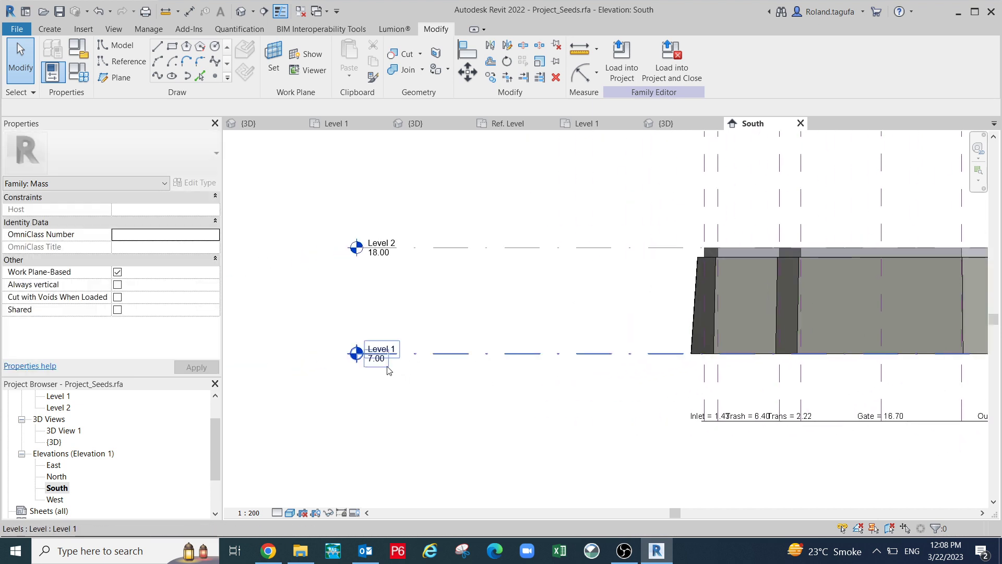
Switch to the 3D view of Project1 and check the elevation of Level 1 below the mass.
{"action": "left_click", "coordinate": [662, 124]}
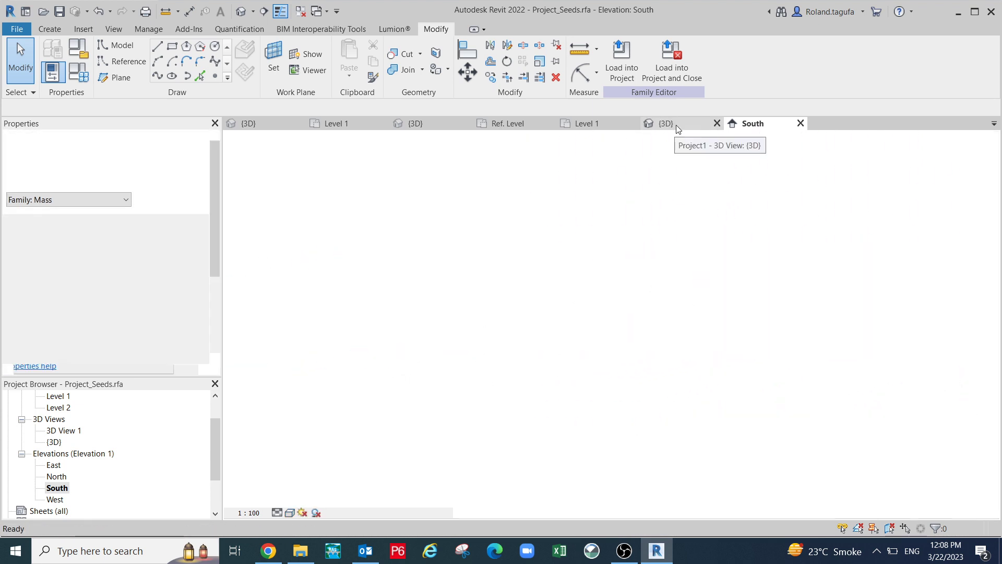
{"action": "scroll", "coordinate": [531, 383], "scroll_direction": "up", "scroll_amount": 4}
{"action": "left_click", "coordinate": [531, 383]}
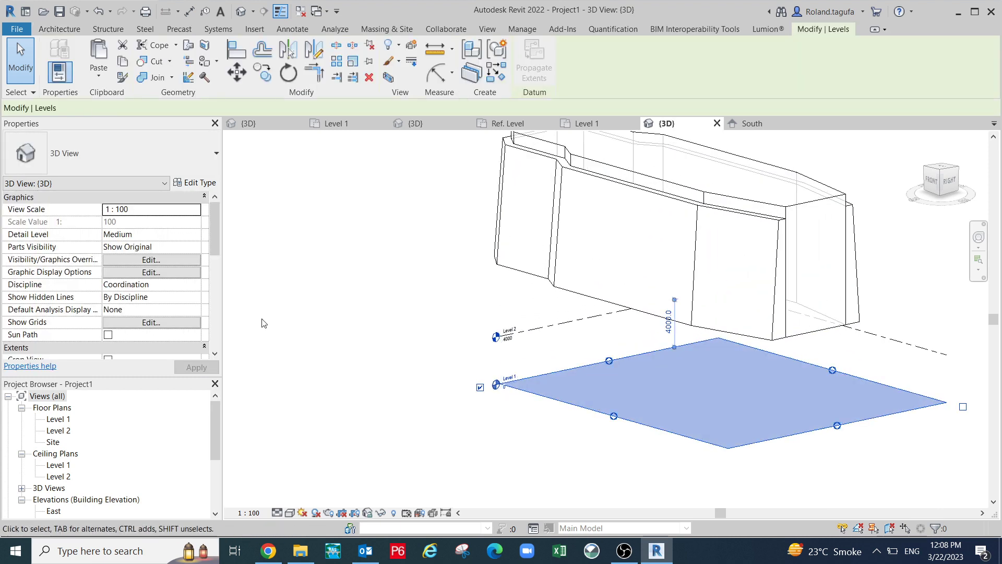
{"action": "left_click", "coordinate": [215, 236]}
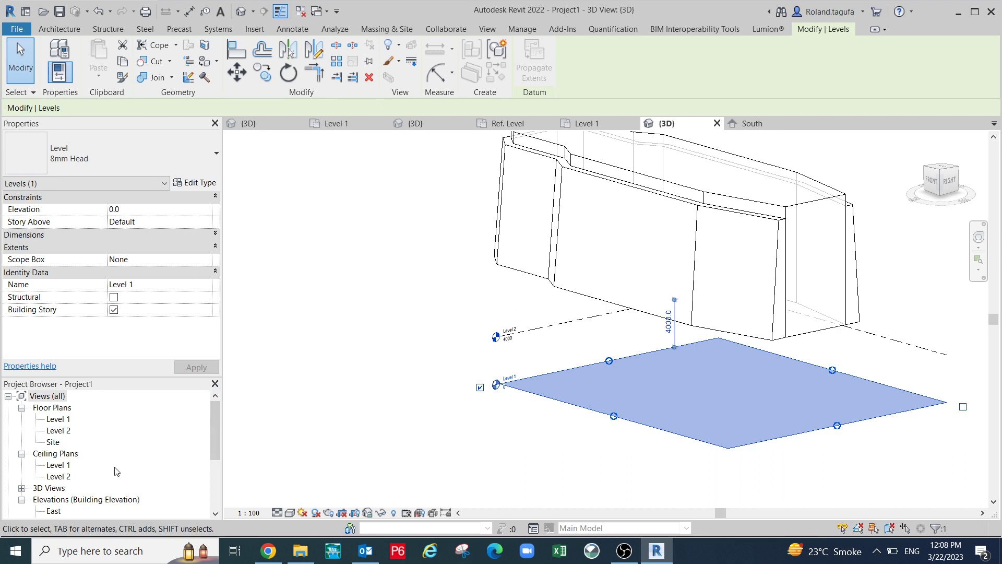
Open the South building elevation of Project1 and bring its level heads into view.
{"action": "scroll", "coordinate": [116, 472], "scroll_direction": "down", "scroll_amount": 1}
{"action": "left_click_drag", "start_coordinate": [218, 437], "coordinate": [214, 471]}
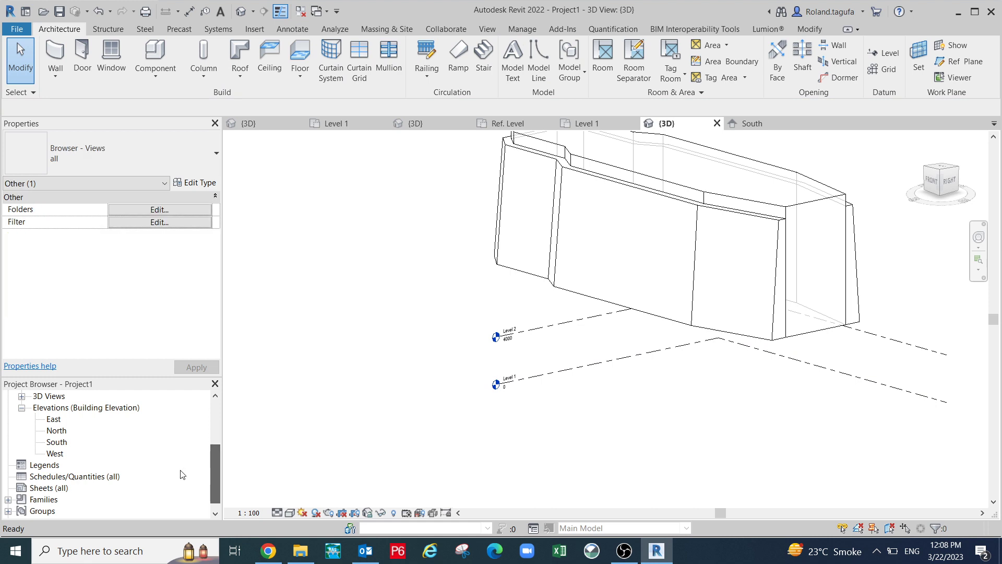
{"action": "left_click", "coordinate": [58, 443]}
{"action": "double_click", "coordinate": [57, 442]}
{"action": "scroll", "coordinate": [505, 375], "scroll_direction": "down", "scroll_amount": 2}
{"action": "scroll", "coordinate": [777, 396], "scroll_direction": "up", "scroll_amount": 3}
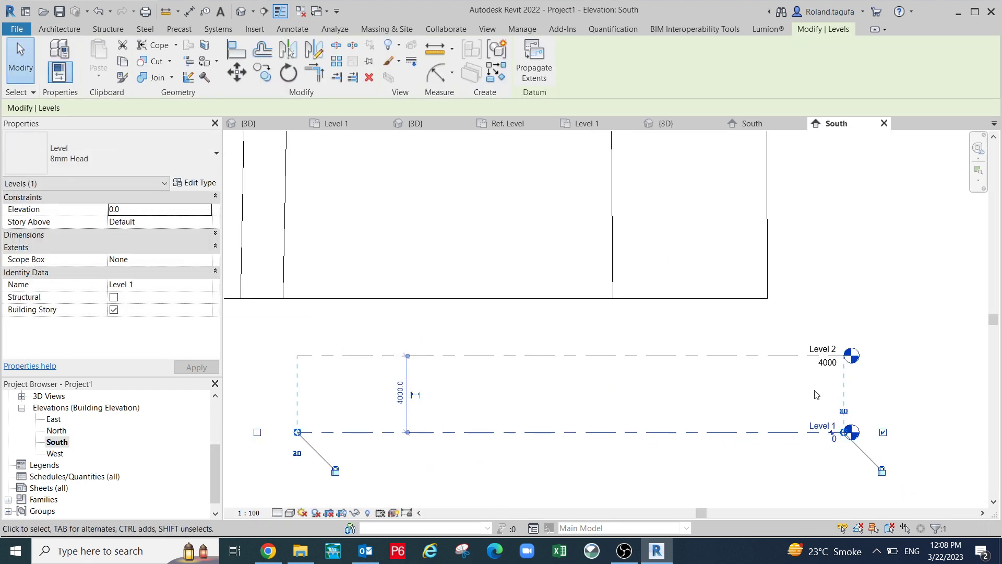
Offset the Level 2 head with an elbow and set the level's elevation to 18000.
{"action": "left_click", "coordinate": [776, 388]}
{"action": "left_click_drag", "start_coordinate": [776, 388], "coordinate": [774, 403]}
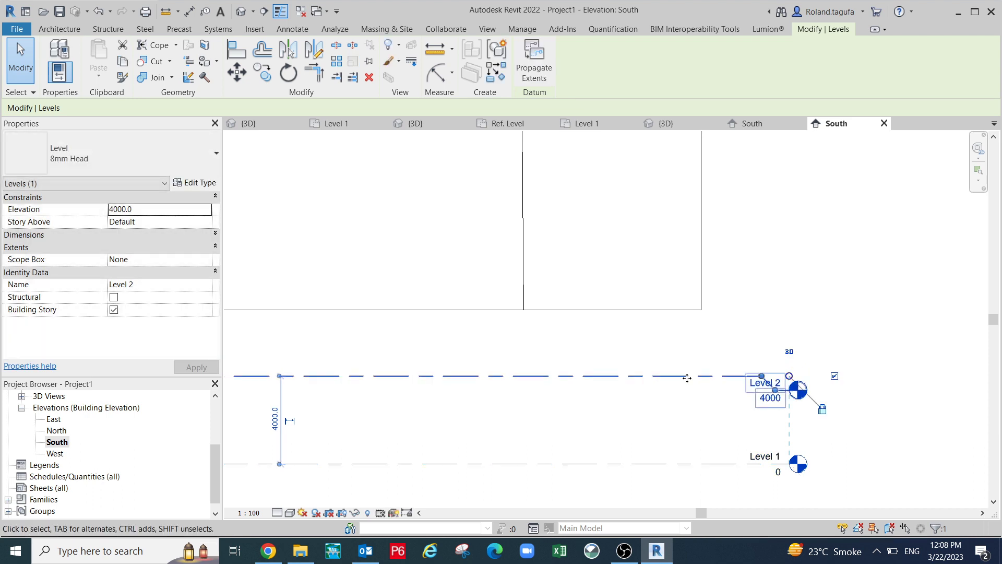
{"action": "scroll", "coordinate": [762, 410], "scroll_direction": "up", "scroll_amount": 2}
{"action": "left_click", "coordinate": [761, 409]}
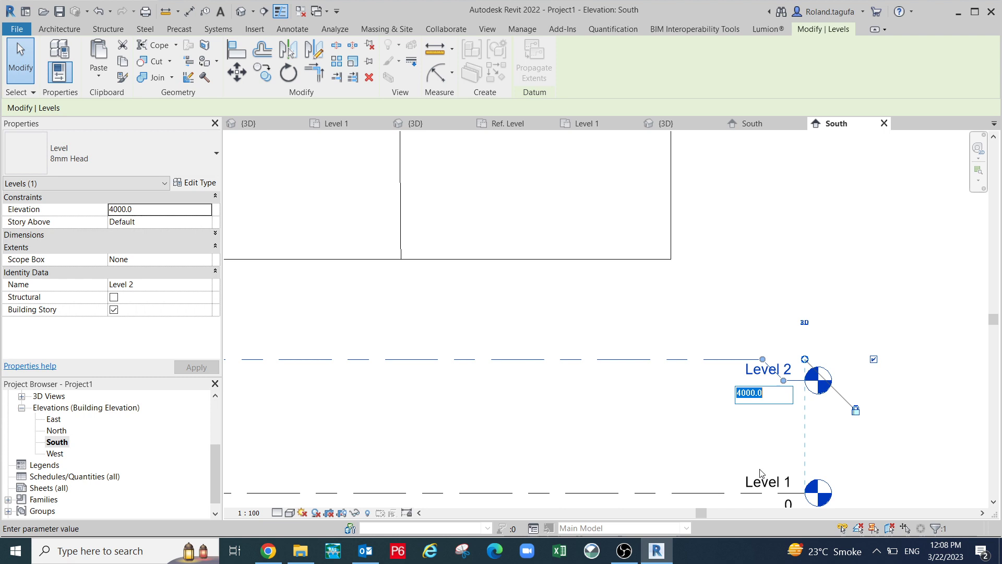
{"action": "type", "text": "180"}
{"action": "key", "text": "Return"}
Set the elevation of Level 1 to 7000.
{"action": "middle_click_drag", "start_coordinate": [681, 472], "coordinate": [707, 358]}
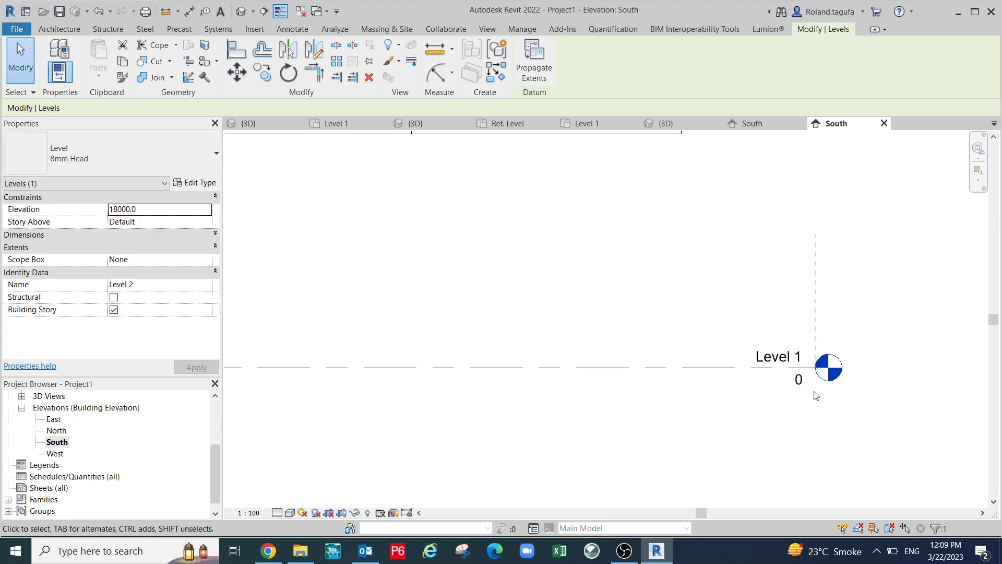
{"action": "left_click", "coordinate": [797, 386]}
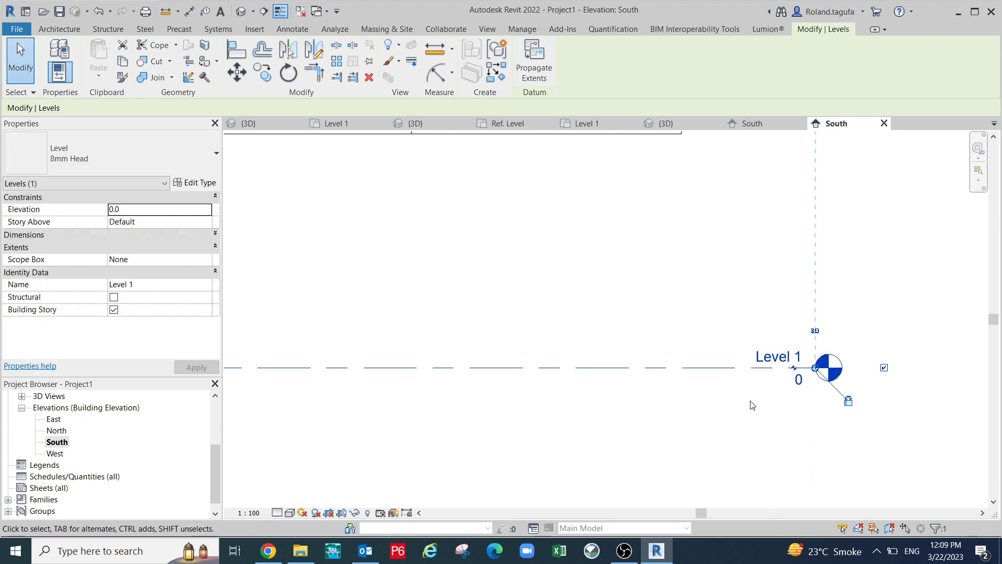
{"action": "left_click", "coordinate": [799, 380]}
{"action": "type", "text": "700"}
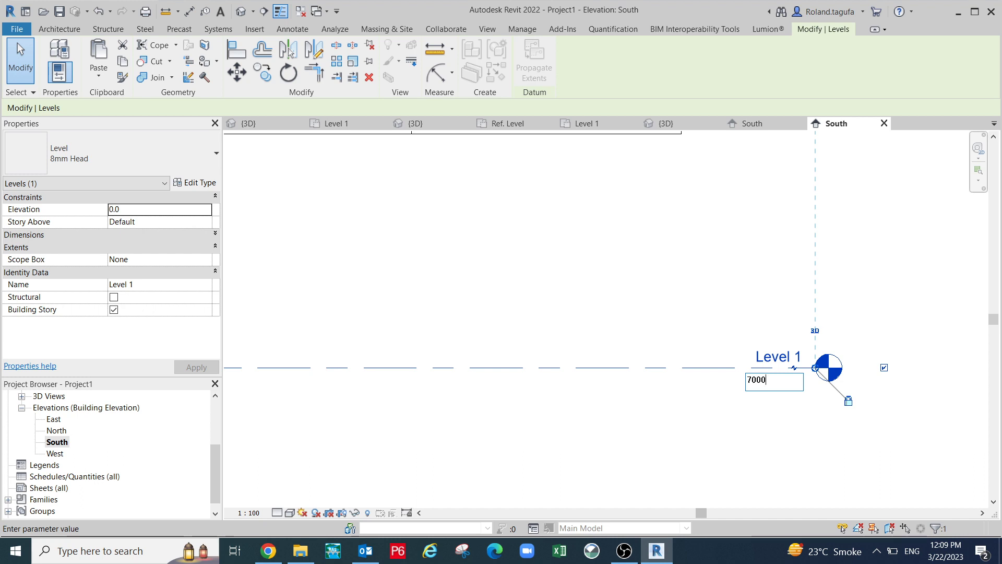
{"action": "type", "text": "0"}
{"action": "key", "text": "Return"}
Align the base of the Project_Seeds mass to Level 1 in the South elevation.
{"action": "scroll", "coordinate": [907, 449], "scroll_direction": "down", "scroll_amount": 5}
{"action": "scroll", "coordinate": [836, 444], "scroll_direction": "down", "scroll_amount": 1}
{"action": "scroll", "coordinate": [662, 320], "scroll_direction": "down", "scroll_amount": 1}
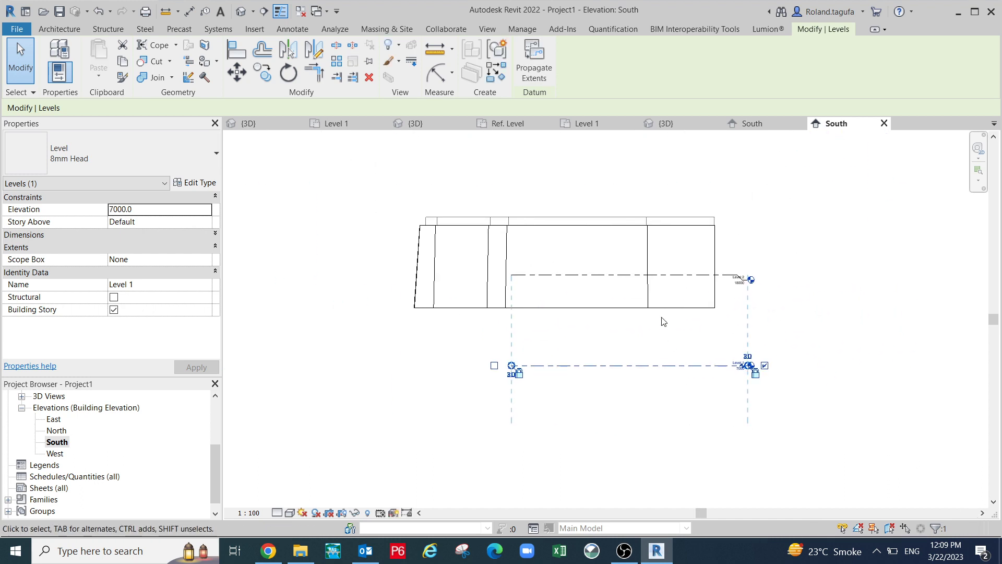
{"action": "left_click", "coordinate": [637, 332]}
{"action": "left_click", "coordinate": [238, 49]}
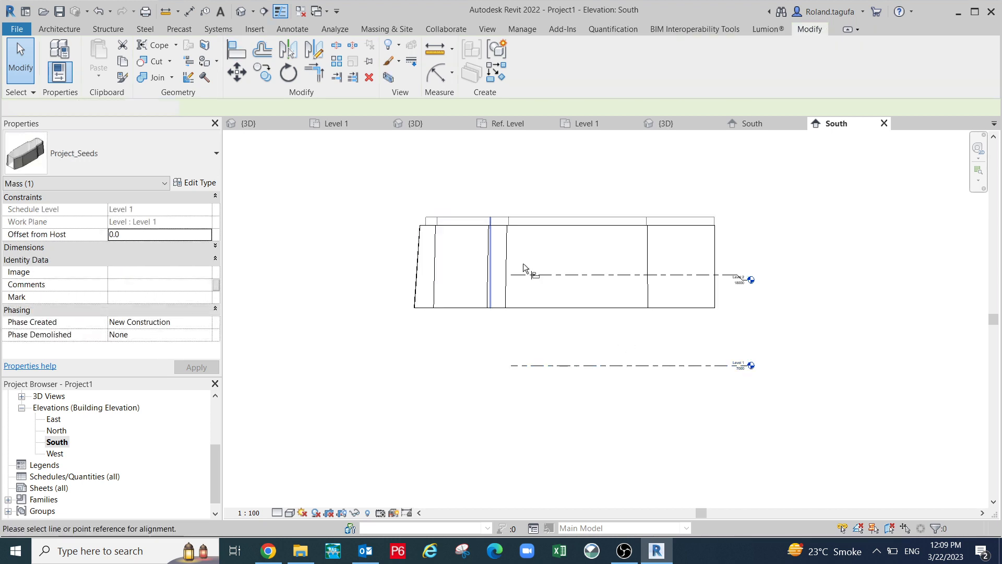
{"action": "left_click", "coordinate": [602, 308]}
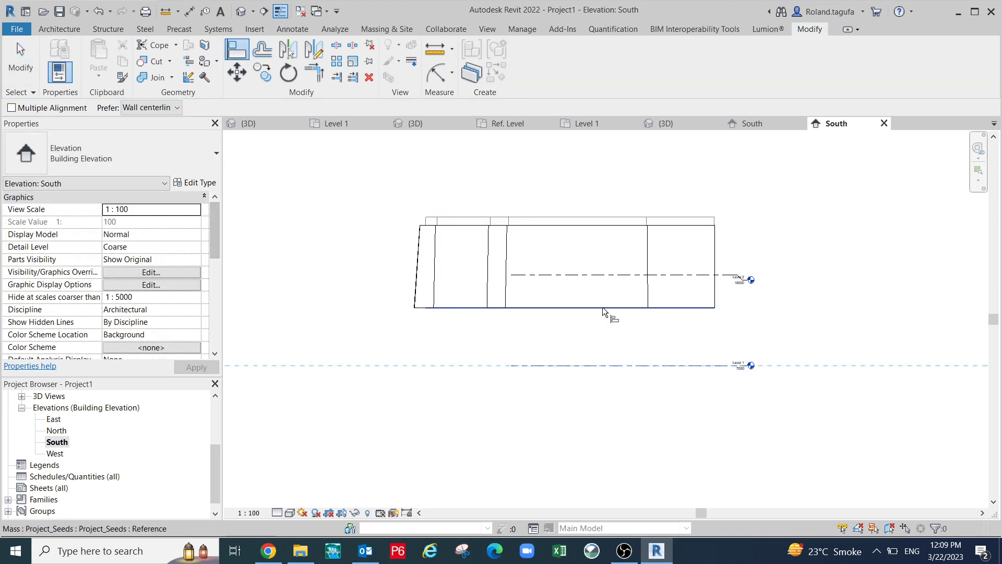
{"action": "key", "text": "Escape"}
{"action": "scroll", "coordinate": [755, 329], "scroll_direction": "up", "scroll_amount": 5}
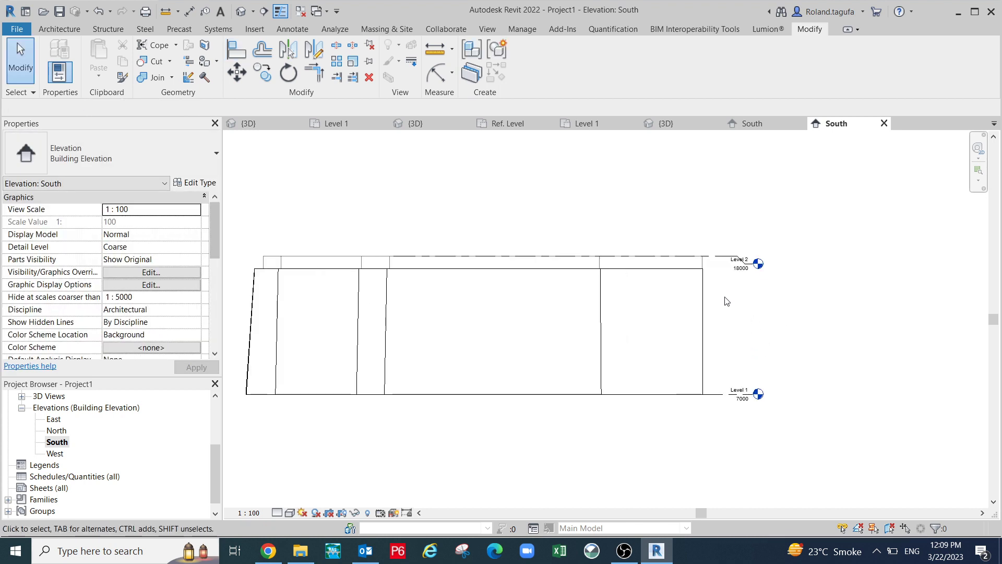
{"action": "middle_click_drag", "start_coordinate": [718, 312], "coordinate": [719, 265]}
{"action": "scroll", "coordinate": [725, 307], "scroll_direction": "down", "scroll_amount": 2}
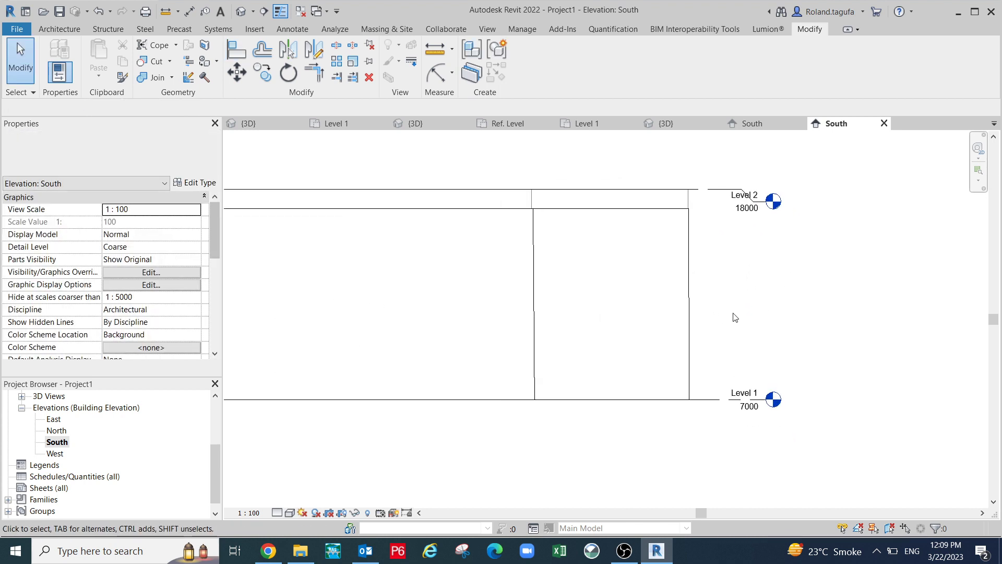
Set the project's length units to meters, rounded to 2 decimal places.
{"action": "key", "text": "n"}
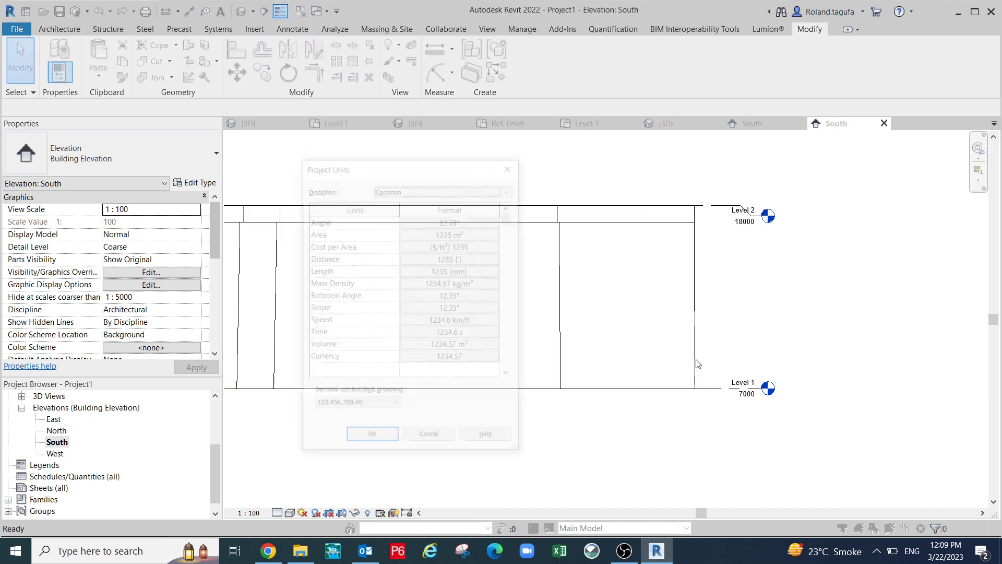
{"action": "left_click", "coordinate": [493, 270]}
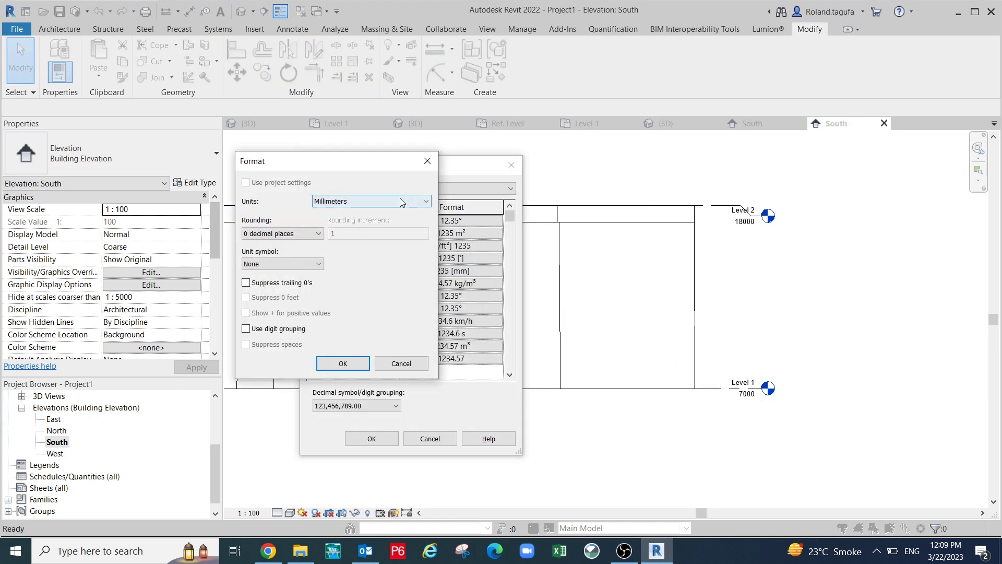
{"action": "left_click", "coordinate": [423, 202]}
{"action": "left_click", "coordinate": [357, 239]}
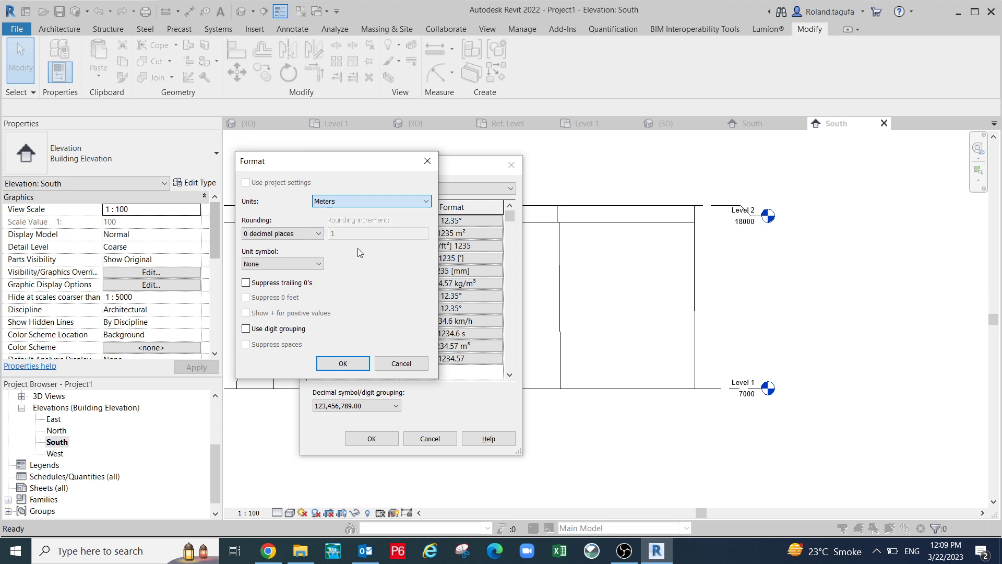
{"action": "left_click", "coordinate": [319, 235]}
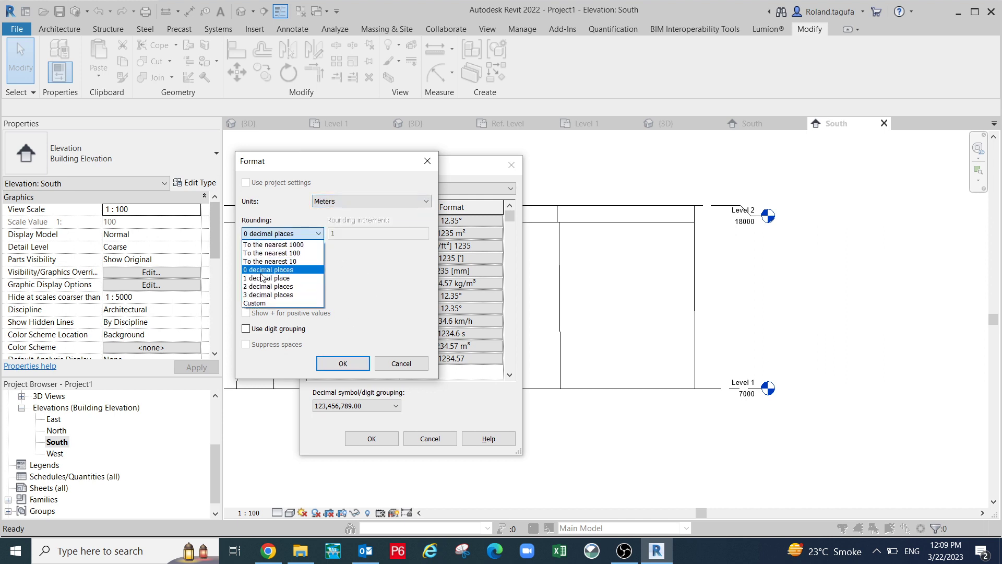
{"action": "left_click", "coordinate": [265, 292]}
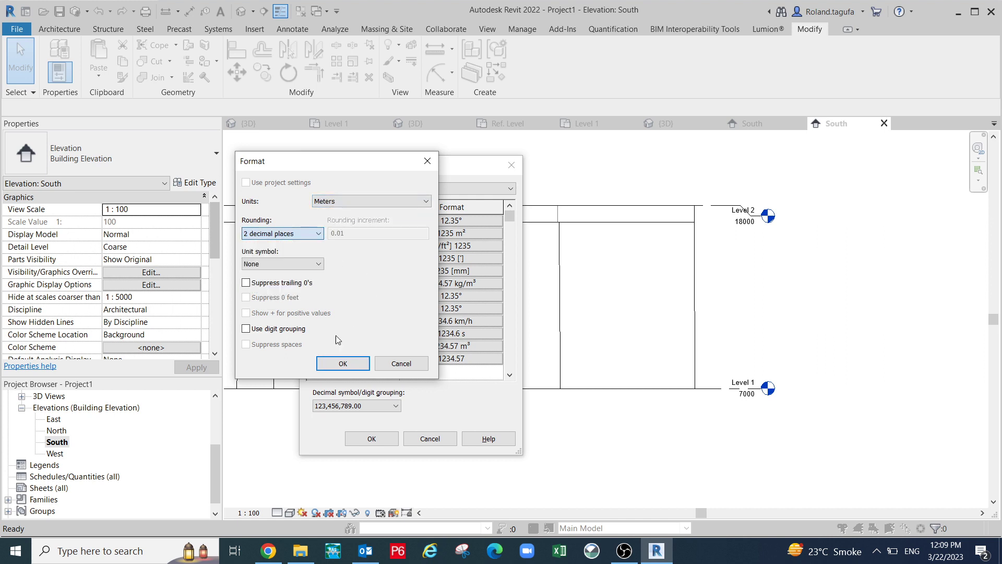
{"action": "left_click", "coordinate": [353, 364]}
{"action": "left_click", "coordinate": [371, 439]}
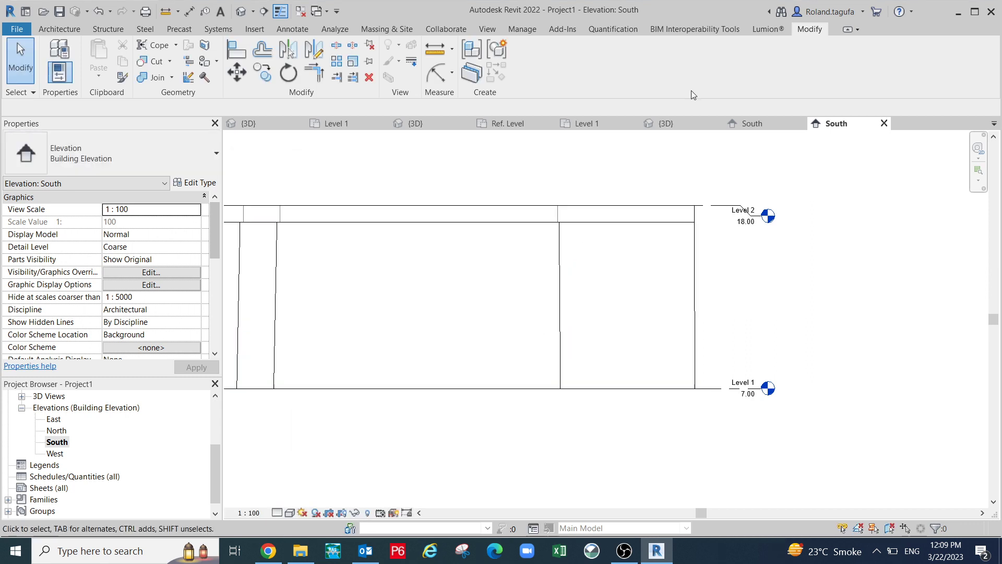
Open the default 3D view and review the constraint and dimension type parameters of the Project_Seeds mass.
{"action": "left_click", "coordinate": [247, 12]}
{"action": "scroll", "coordinate": [591, 211], "scroll_direction": "down", "scroll_amount": 1}
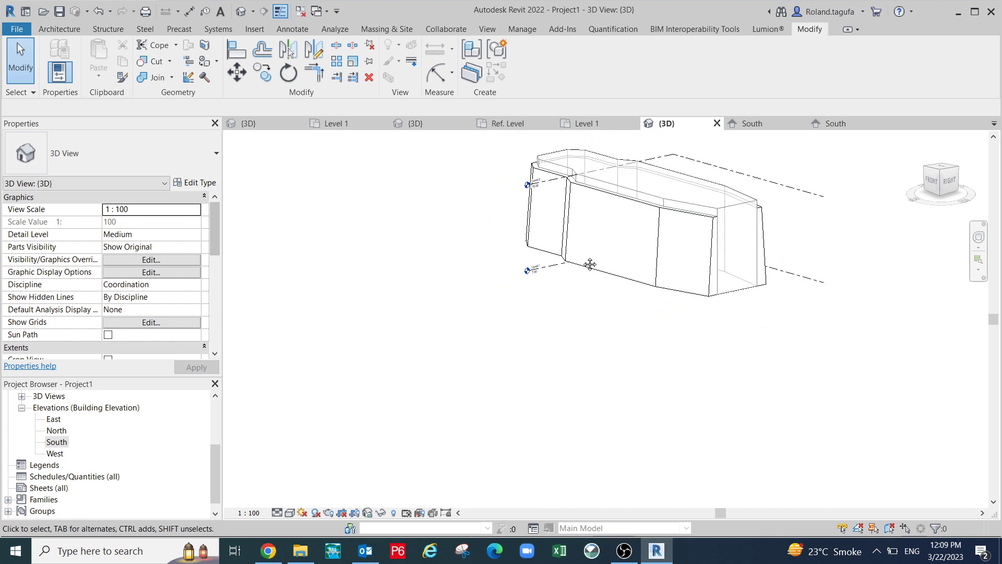
{"action": "middle_click_drag", "start_coordinate": [590, 264], "coordinate": [545, 300]}
{"action": "middle_click_drag", "start_coordinate": [749, 302], "coordinate": [842, 242]}
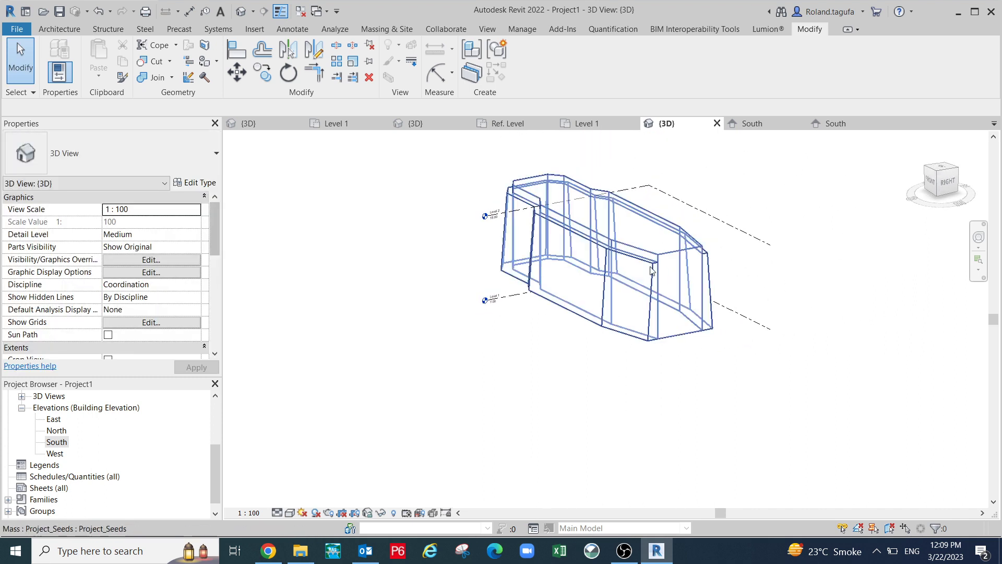
{"action": "left_click", "coordinate": [606, 268]}
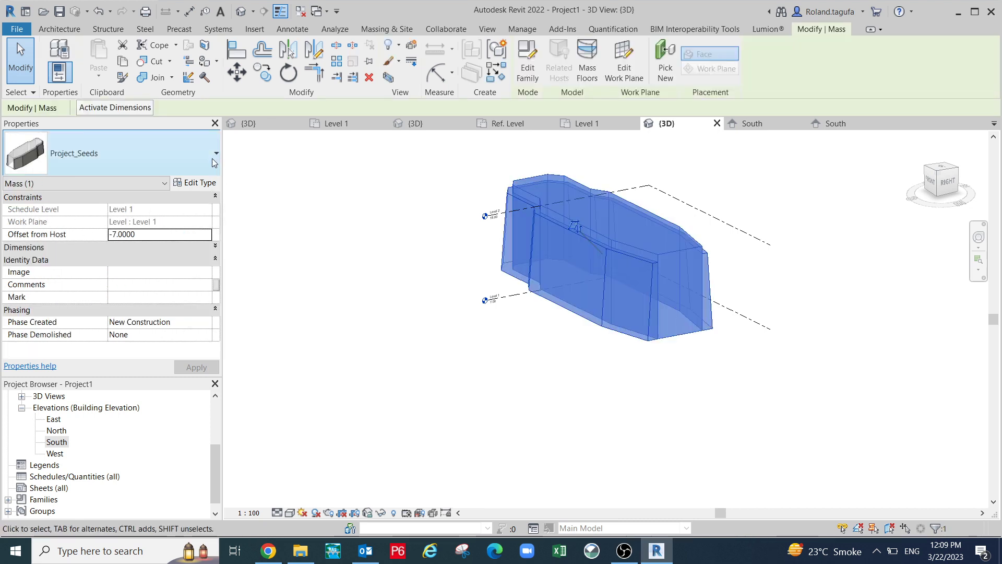
{"action": "left_click", "coordinate": [196, 182]}
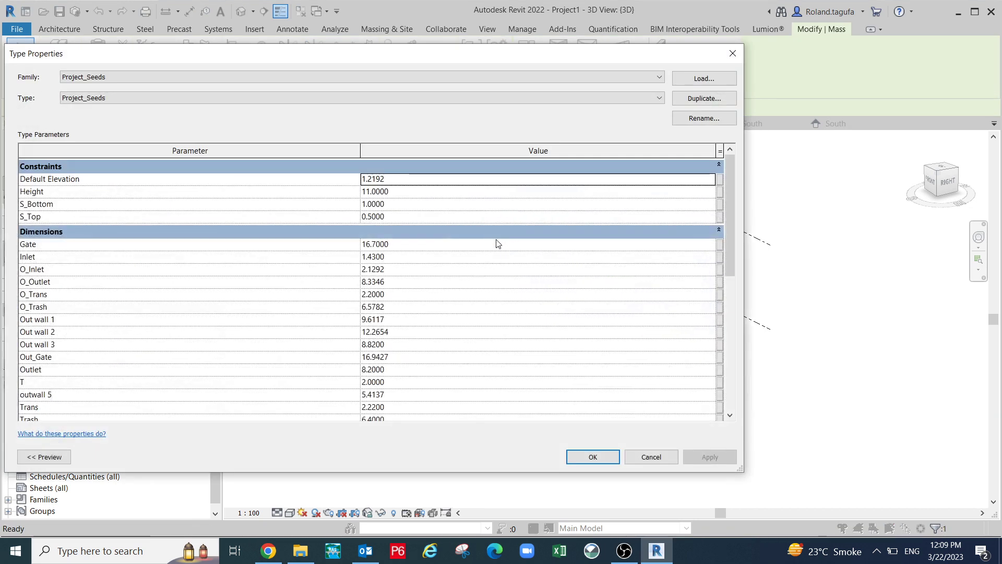
{"action": "scroll", "coordinate": [499, 241], "scroll_direction": "down", "scroll_amount": 3}
{"action": "scroll", "coordinate": [496, 245], "scroll_direction": "up", "scroll_amount": 3}
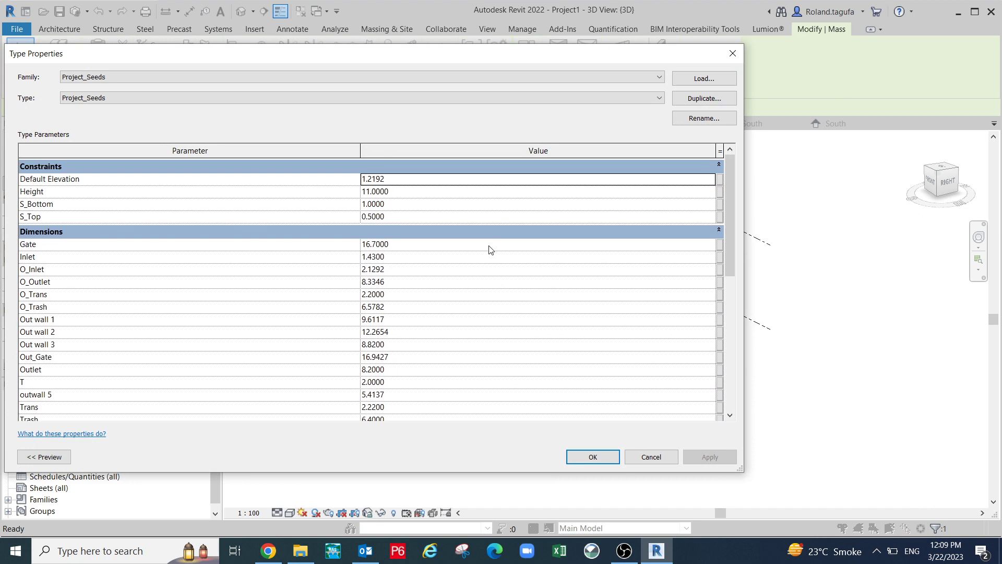
{"action": "scroll", "coordinate": [490, 250], "scroll_direction": "down", "scroll_amount": 3}
{"action": "scroll", "coordinate": [490, 250], "scroll_direction": "up", "scroll_amount": 3}
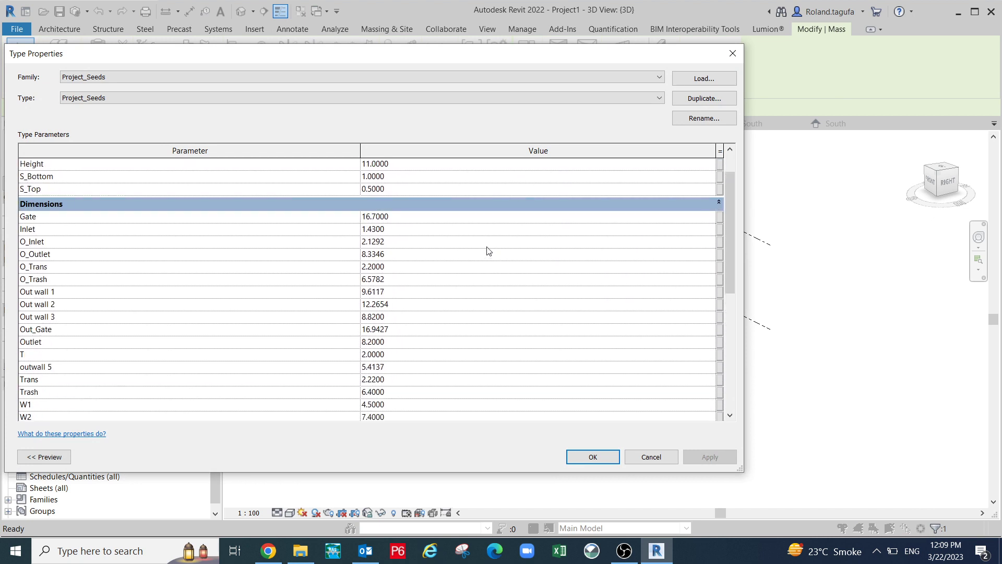
{"action": "scroll", "coordinate": [486, 252], "scroll_direction": "down", "scroll_amount": 2}
{"action": "scroll", "coordinate": [486, 252], "scroll_direction": "up", "scroll_amount": 2}
{"action": "scroll", "coordinate": [486, 252], "scroll_direction": "down", "scroll_amount": 4}
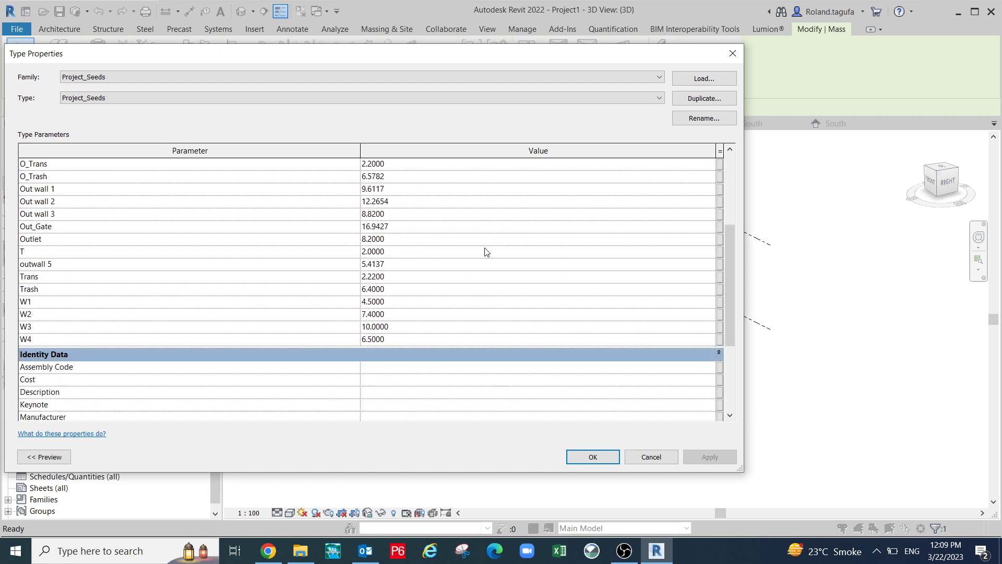
{"action": "scroll", "coordinate": [486, 252], "scroll_direction": "up", "scroll_amount": 4}
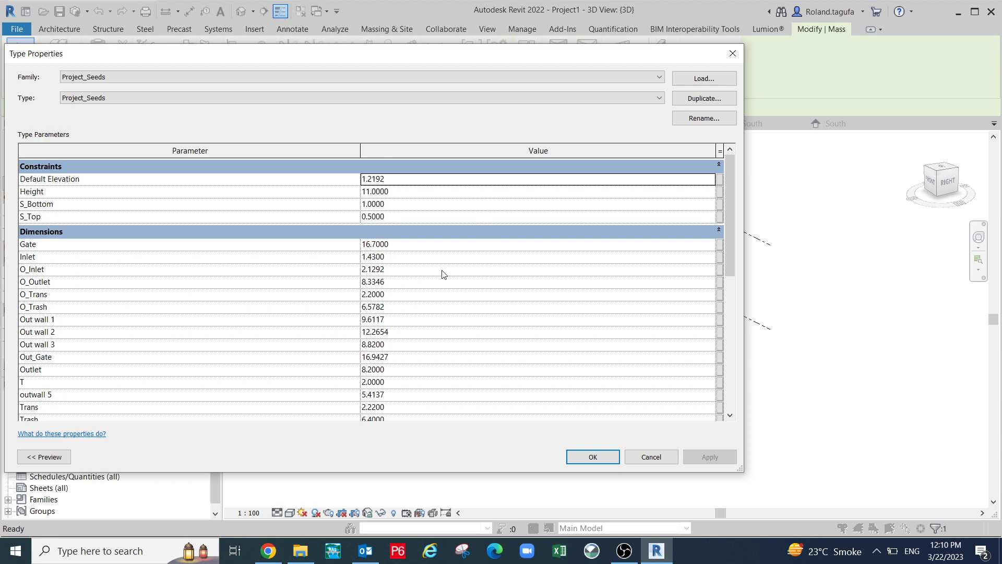
{"action": "left_click", "coordinate": [593, 457]}
{"action": "left_click", "coordinate": [624, 552]}
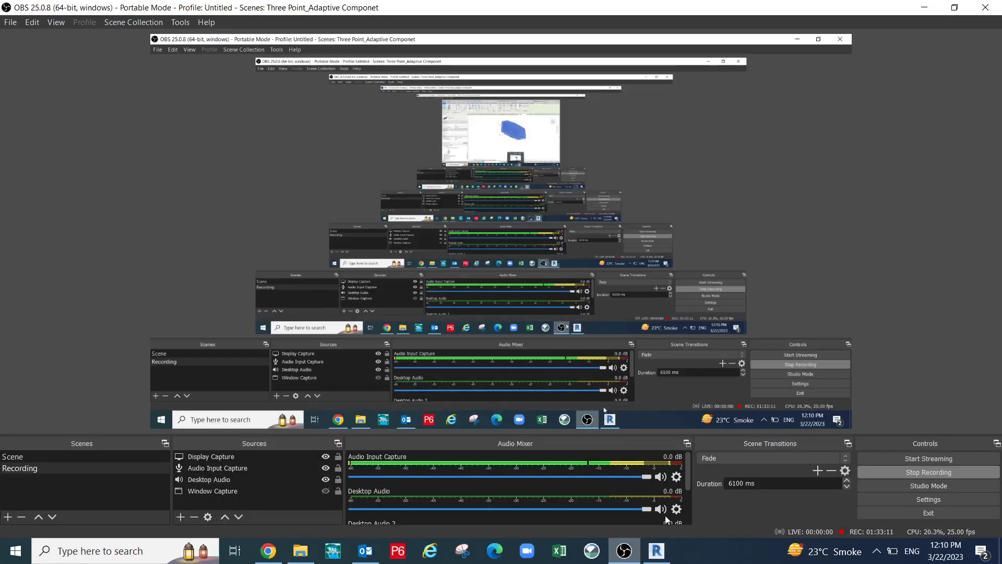
{"action": "left_click", "coordinate": [920, 472]}
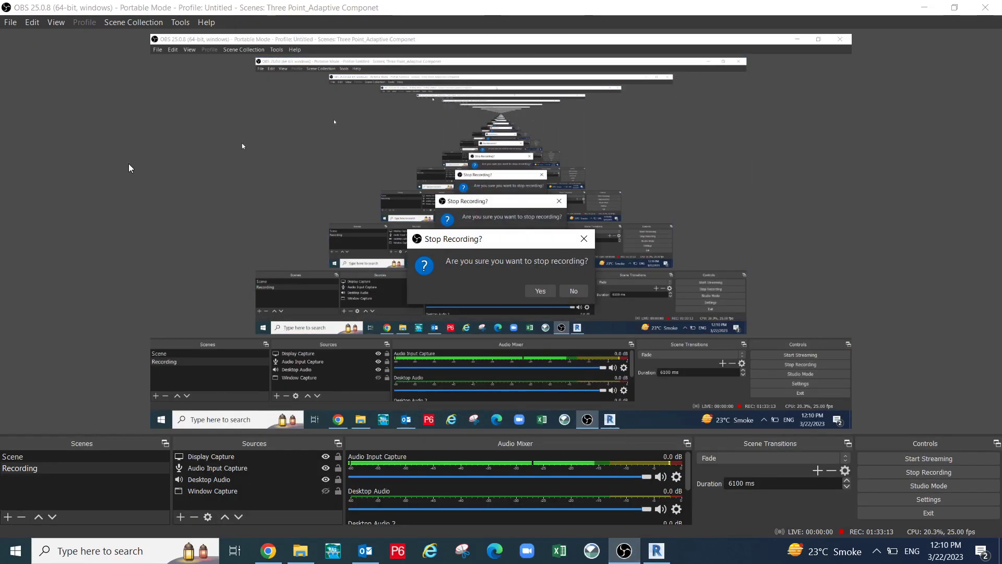